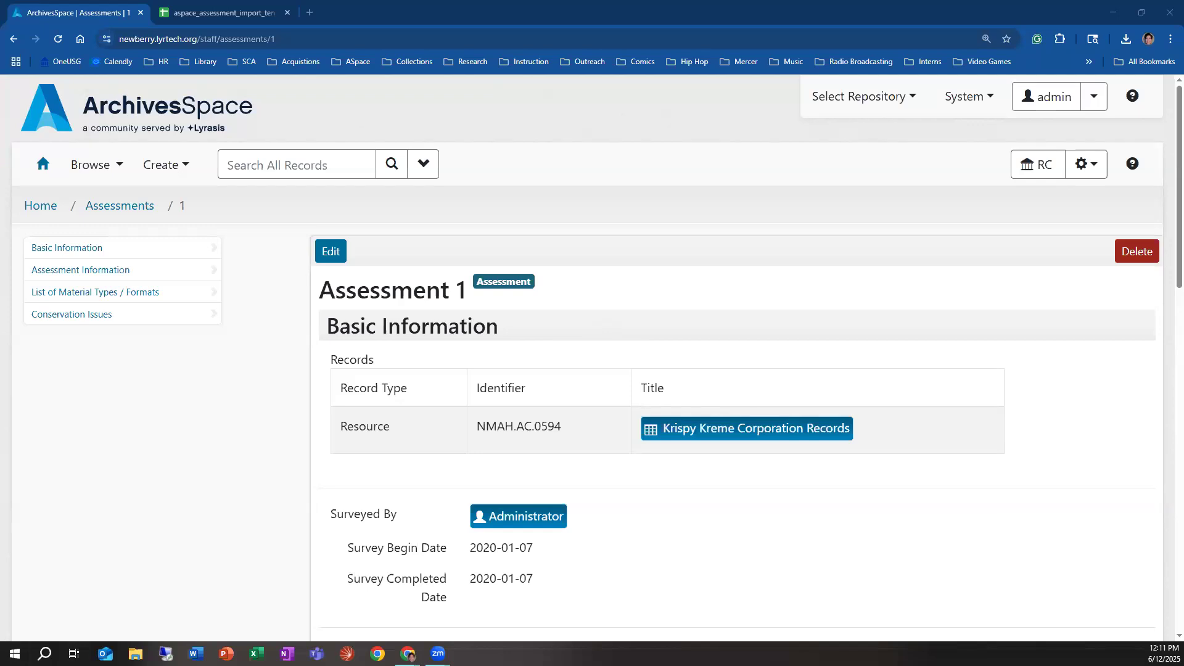
# Step: Review the Assessment 1 record, from its basic information and ratings down to material types, conservation issues and external documents
pyautogui.scroll(-4, 639, 415)
pyautogui.scroll(3, 644, 423)
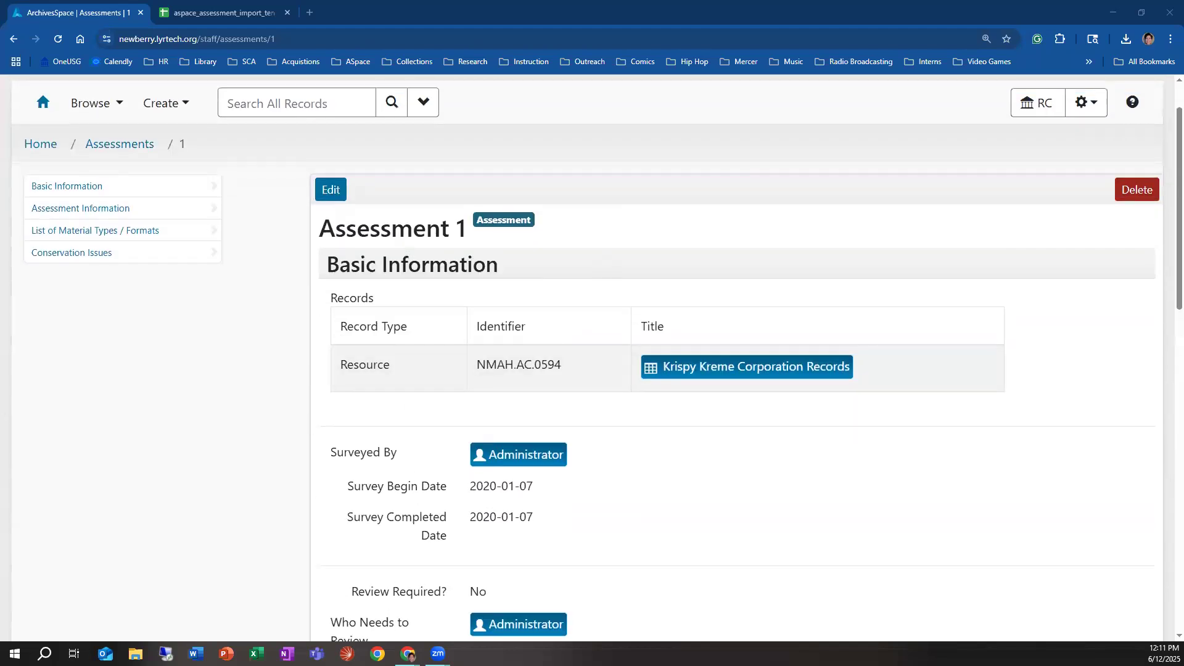
pyautogui.scroll(1, 435, 272)
pyautogui.scroll(-3, 471, 312)
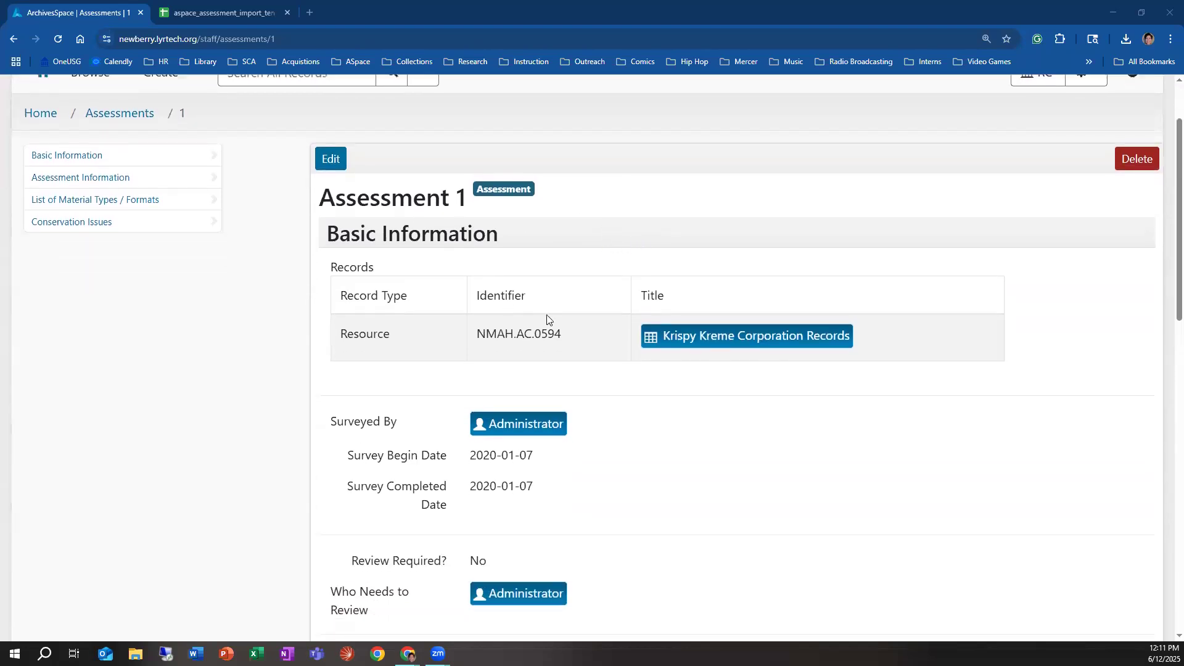
pyautogui.scroll(-2, 627, 370)
pyautogui.scroll(2, 626, 373)
pyautogui.scroll(-6, 627, 376)
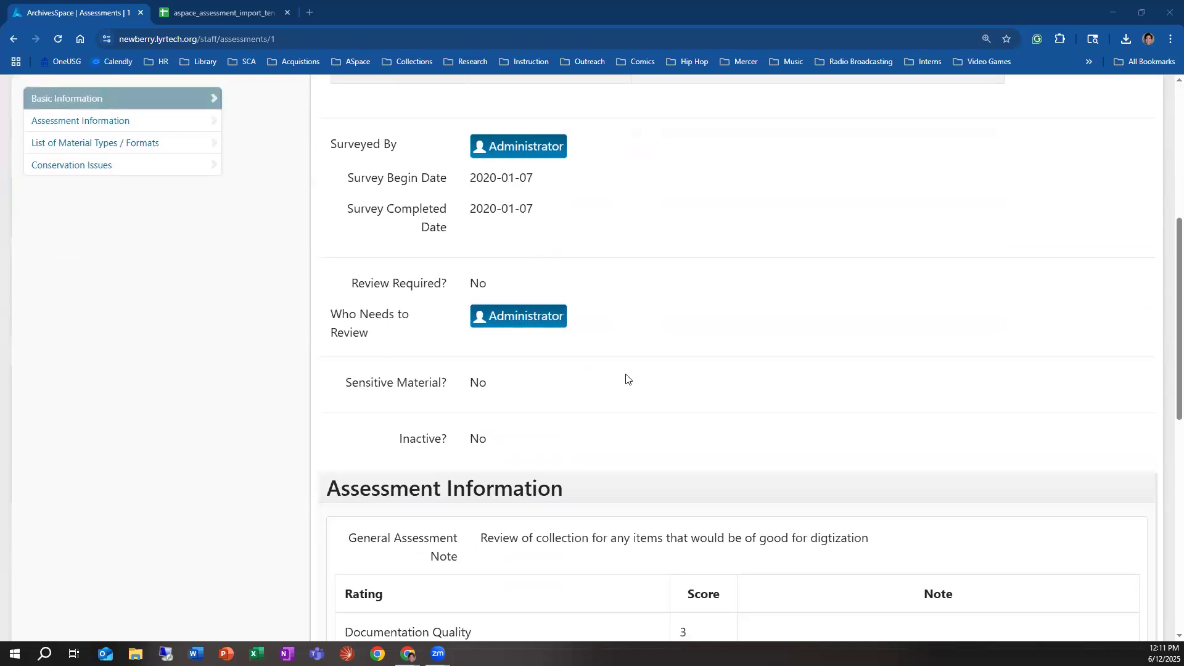
pyautogui.scroll(-6, 627, 382)
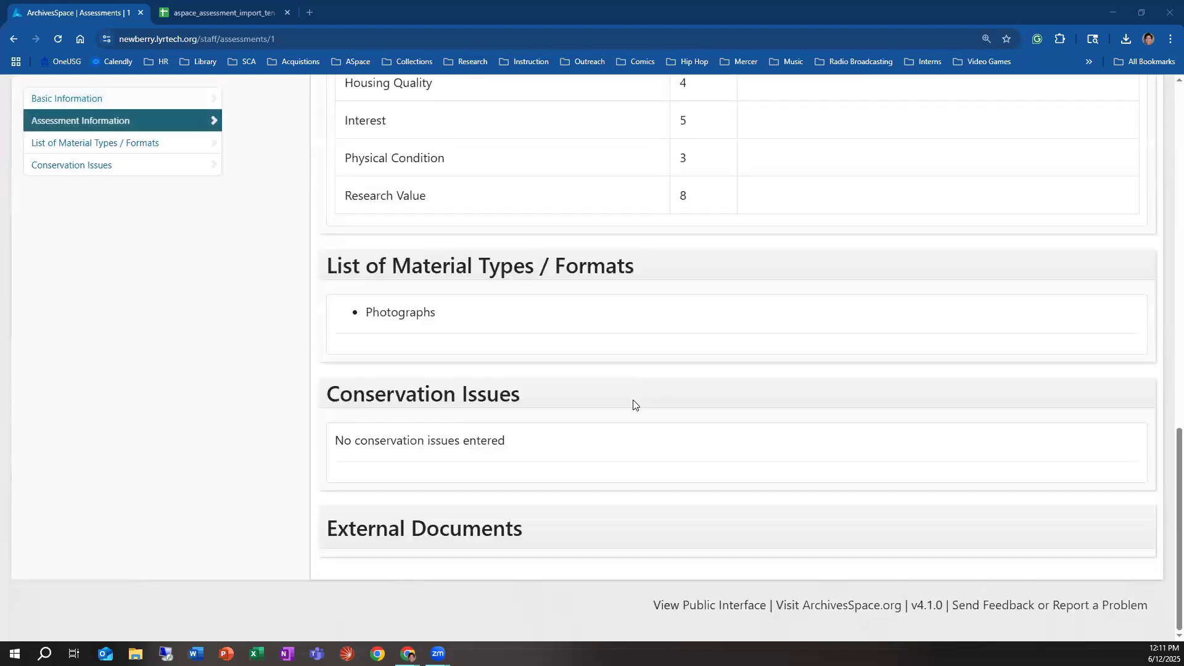
pyautogui.scroll(14, 625, 401)
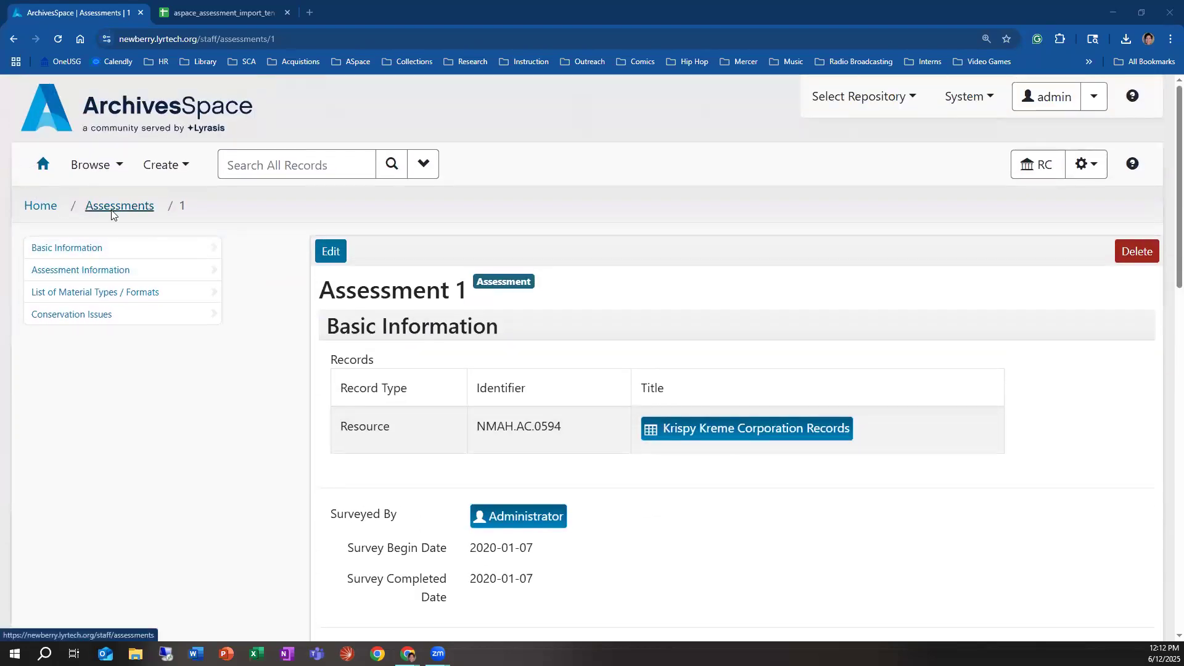
# Step: Return to the list of all assessments in the repository
pyautogui.click(117, 206)
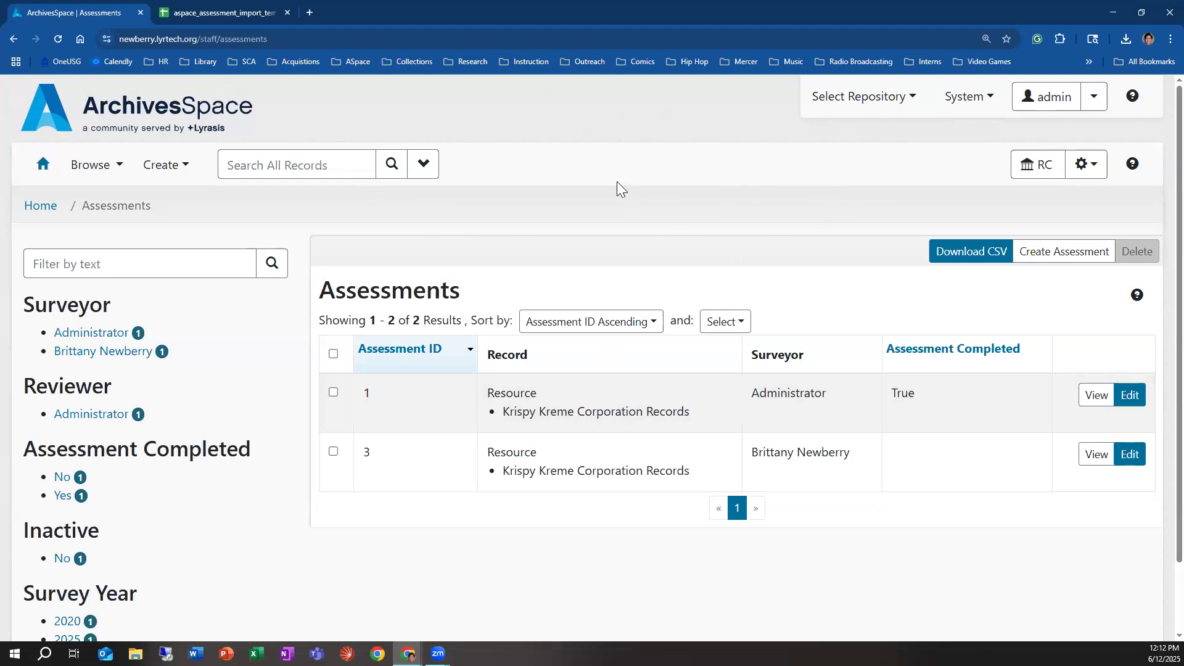
pyautogui.click(91, 168)
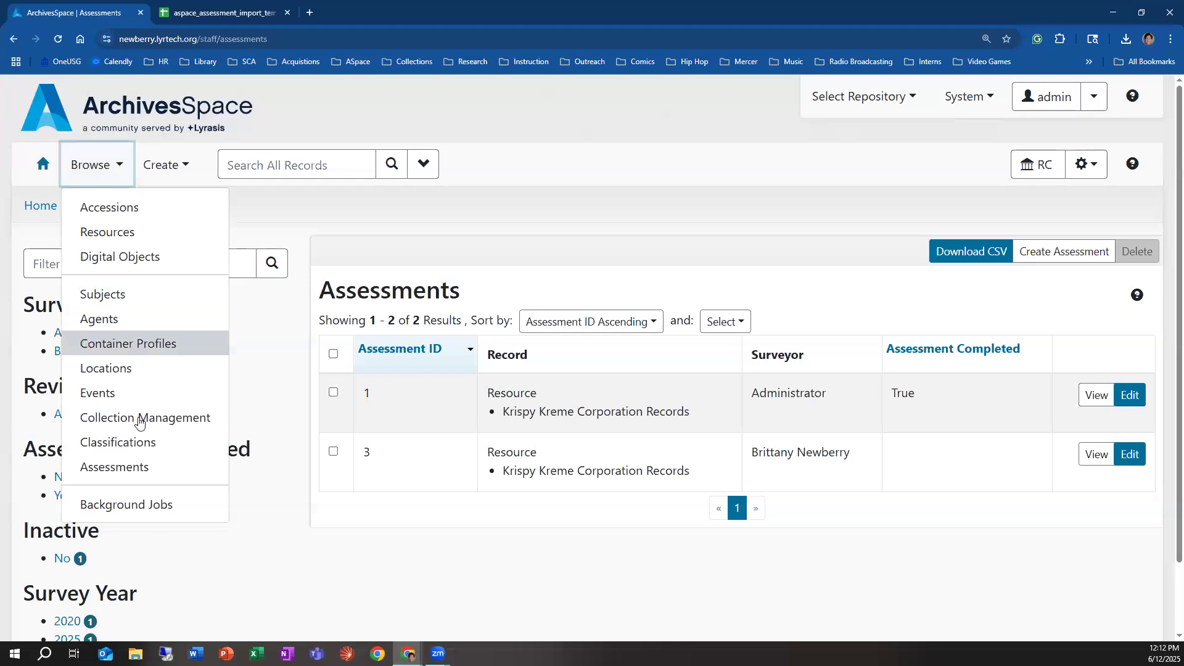
pyautogui.click(117, 467)
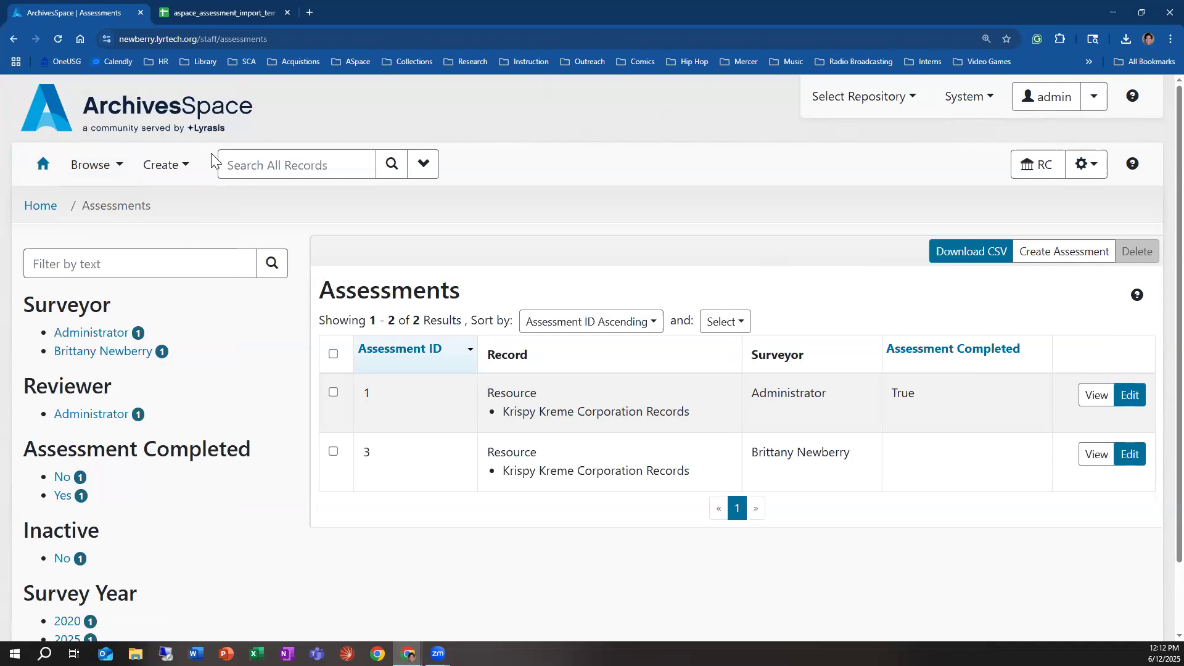
pyautogui.click(182, 172)
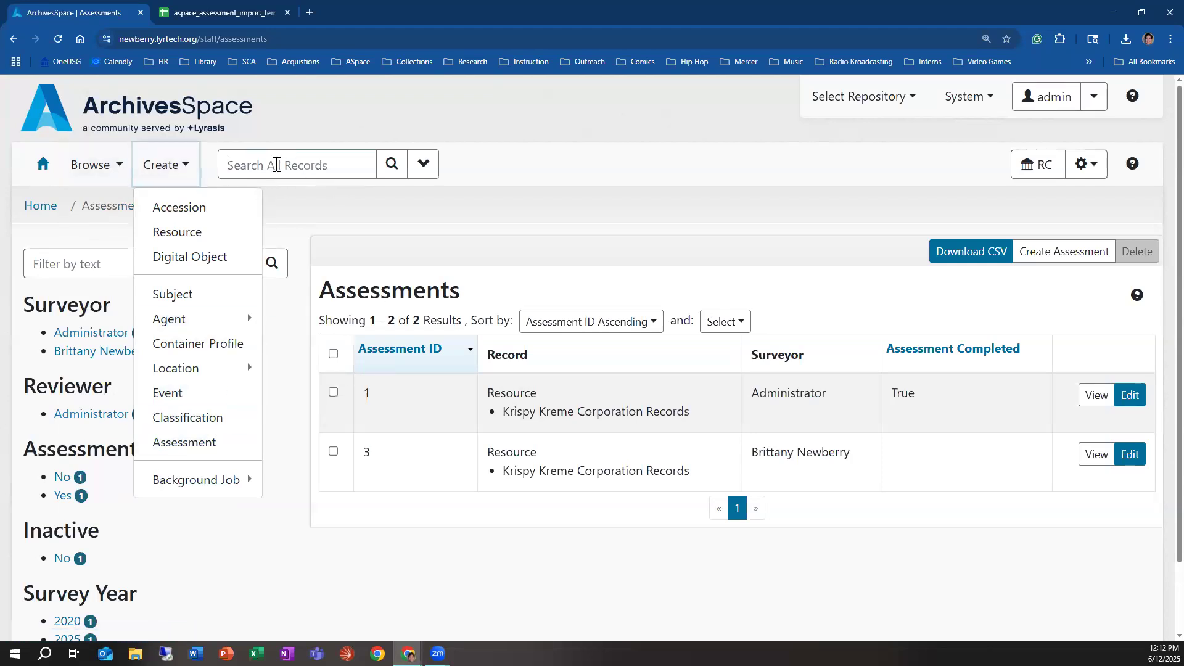
pyautogui.click(277, 165)
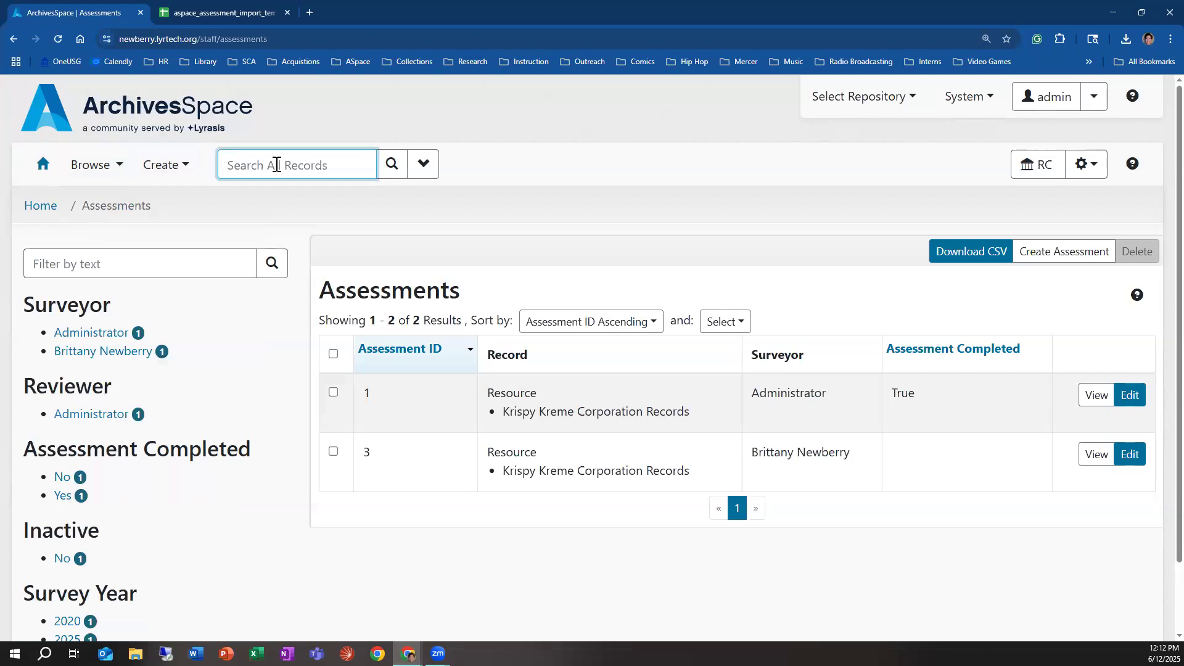
pyautogui.click(180, 172)
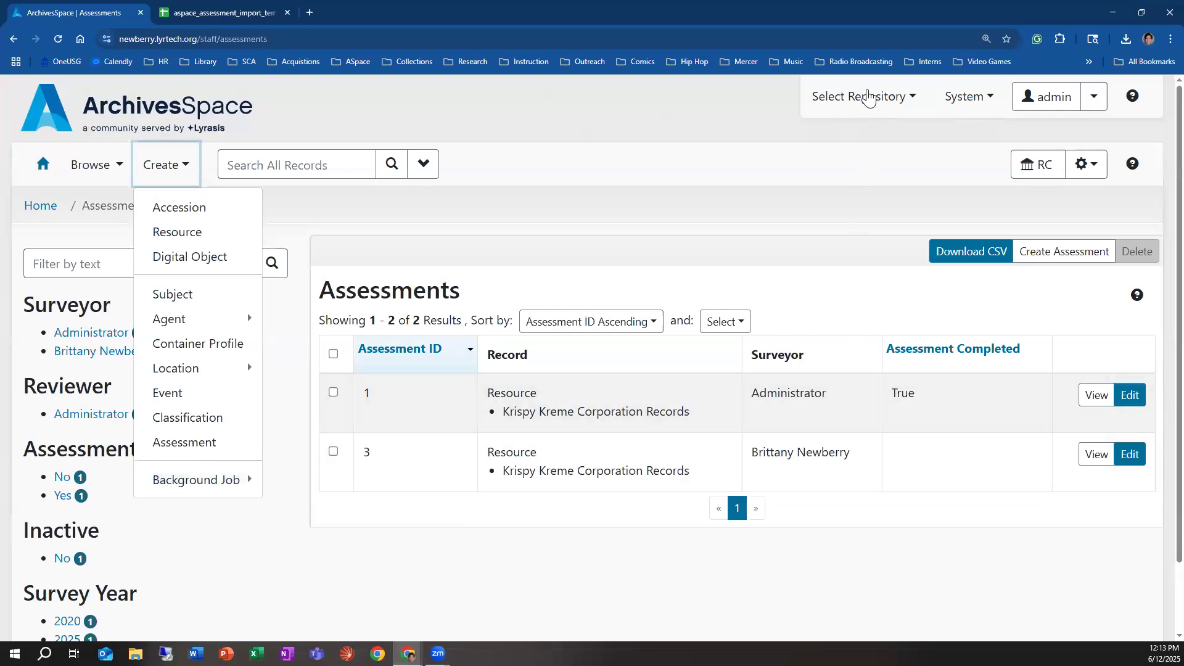
pyautogui.click(866, 99)
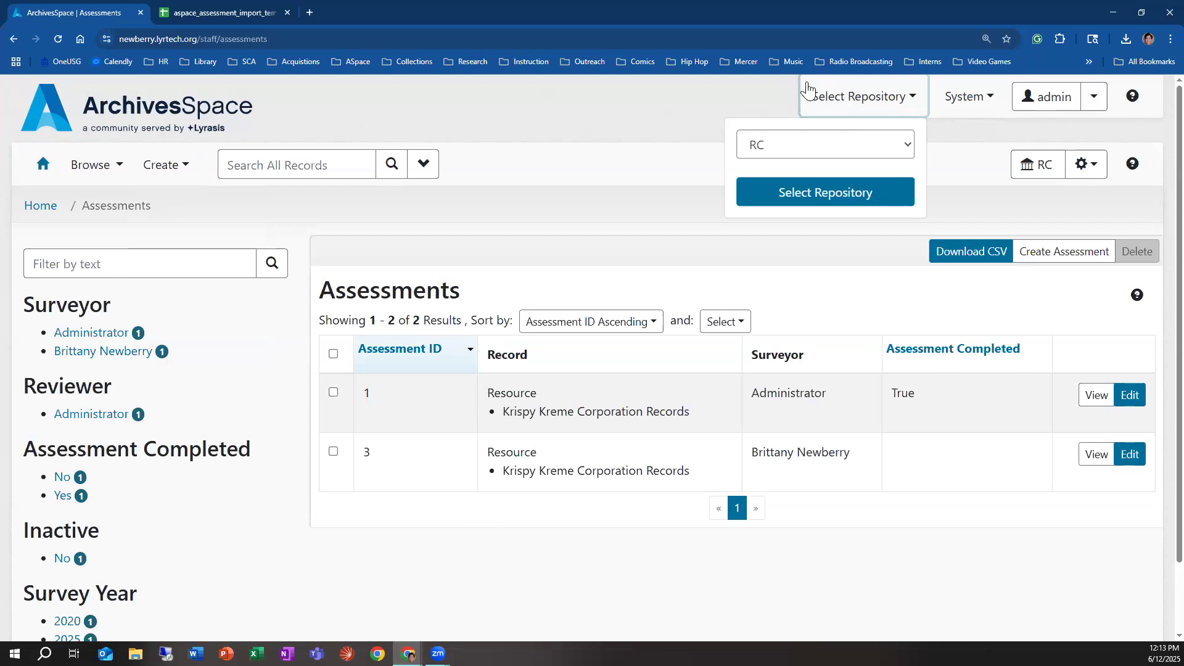
pyautogui.click(837, 145)
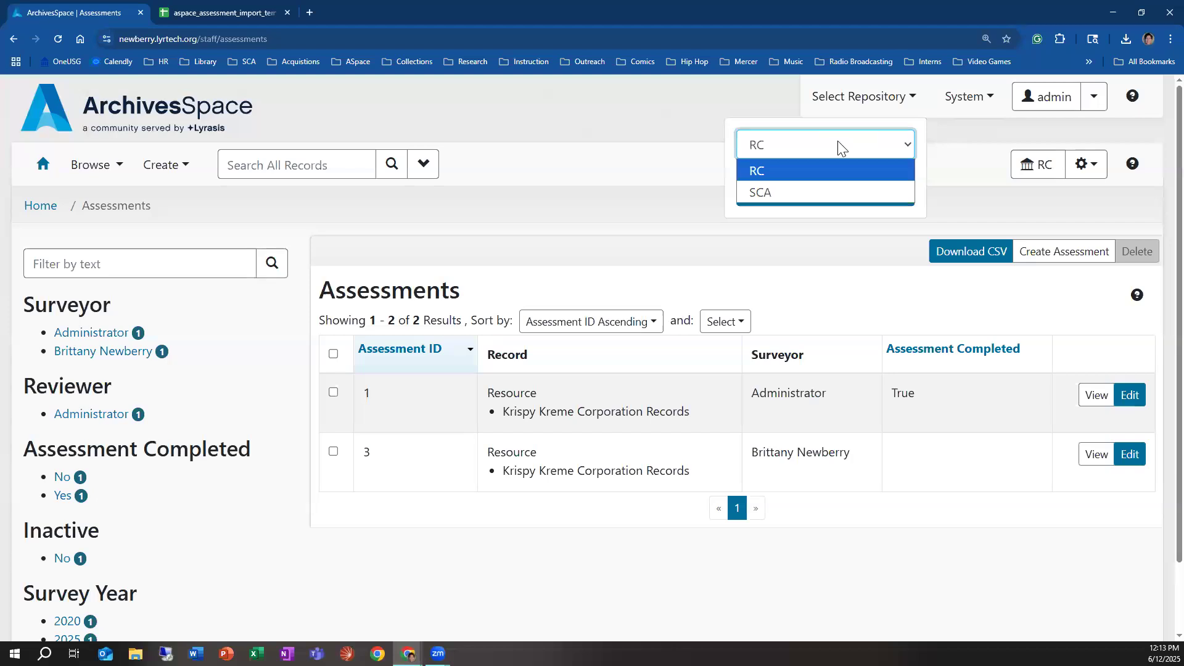
pyautogui.click(606, 132)
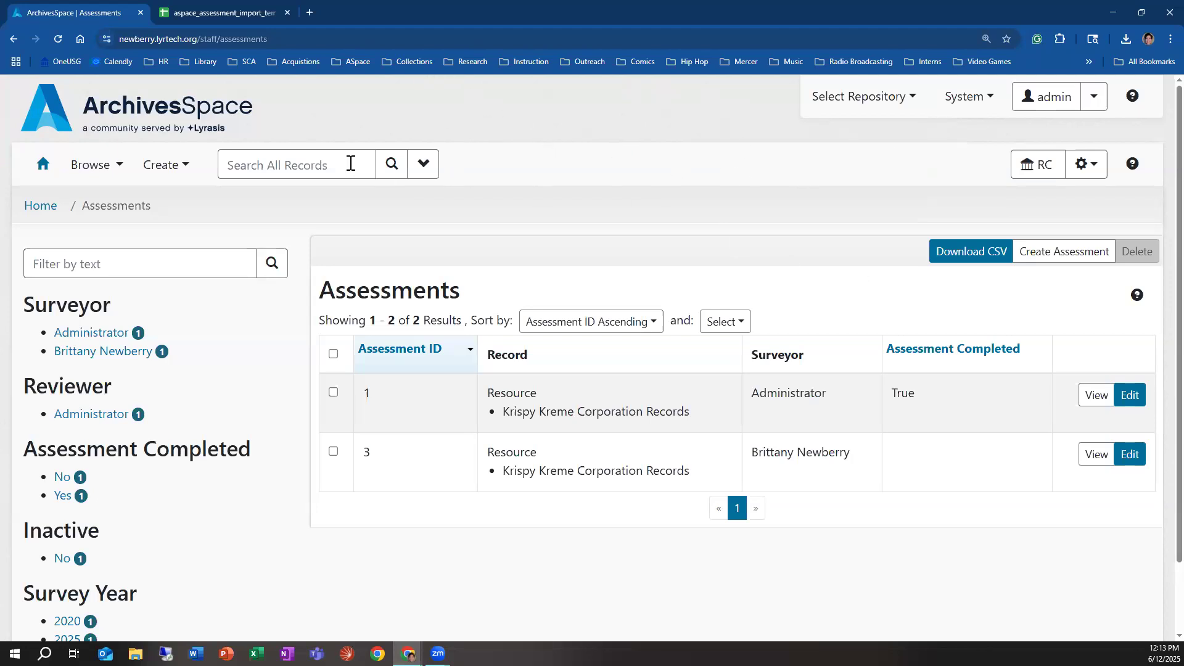
# Step: Find the quilt collection A0053 among the repository's resources and open its record for viewing
pyautogui.click(108, 165)
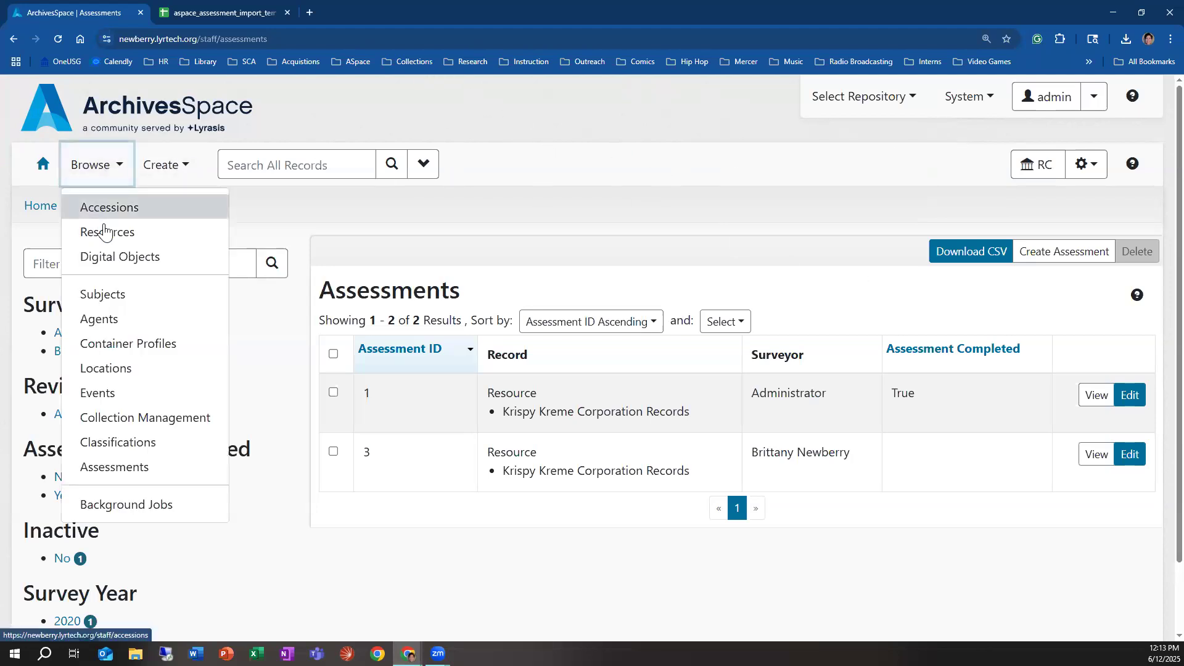
pyautogui.click(124, 232)
pyautogui.scroll(-2, 764, 410)
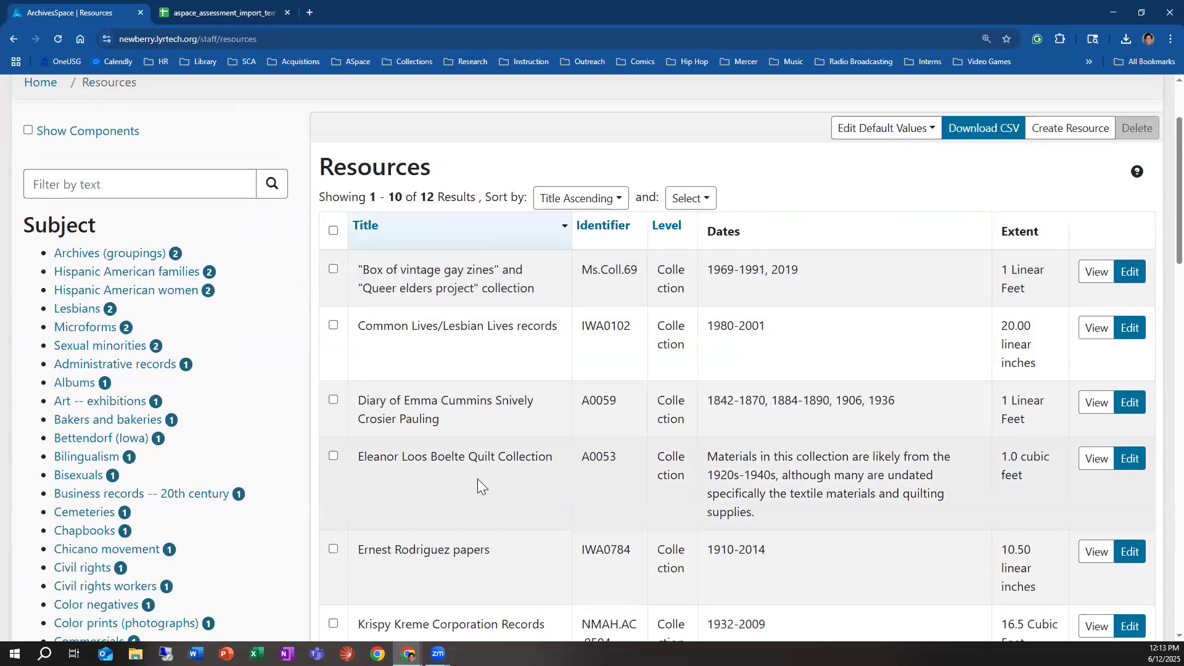
pyautogui.moveTo(350, 466); pyautogui.dragTo(629, 456)
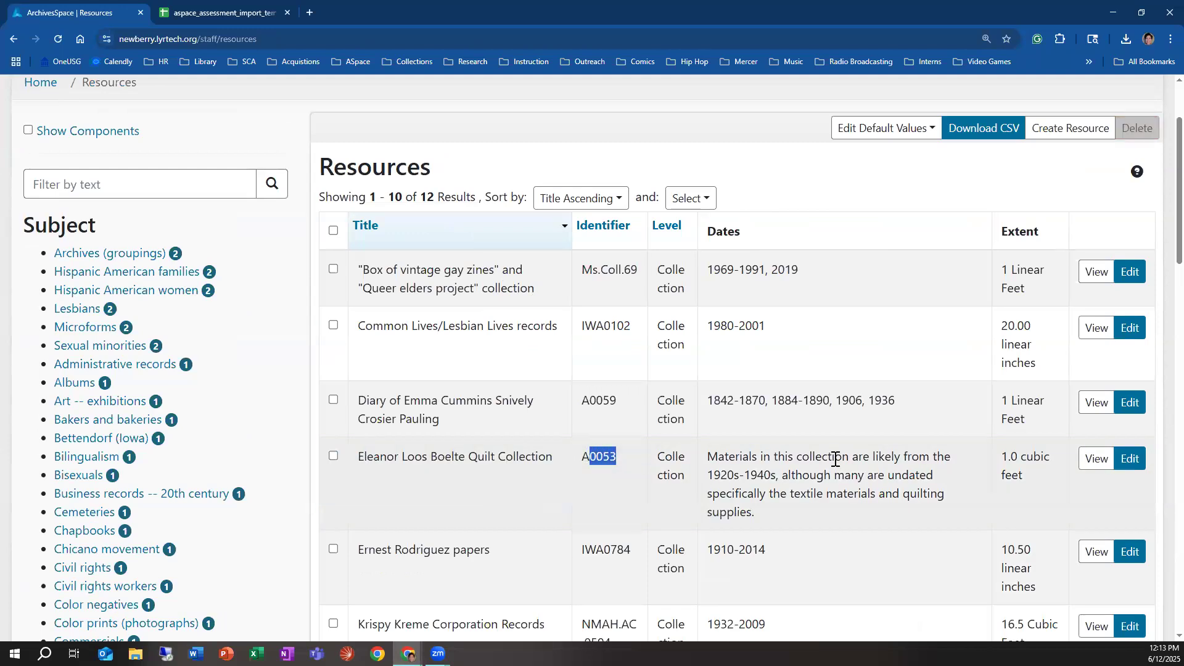
pyautogui.click(1093, 461)
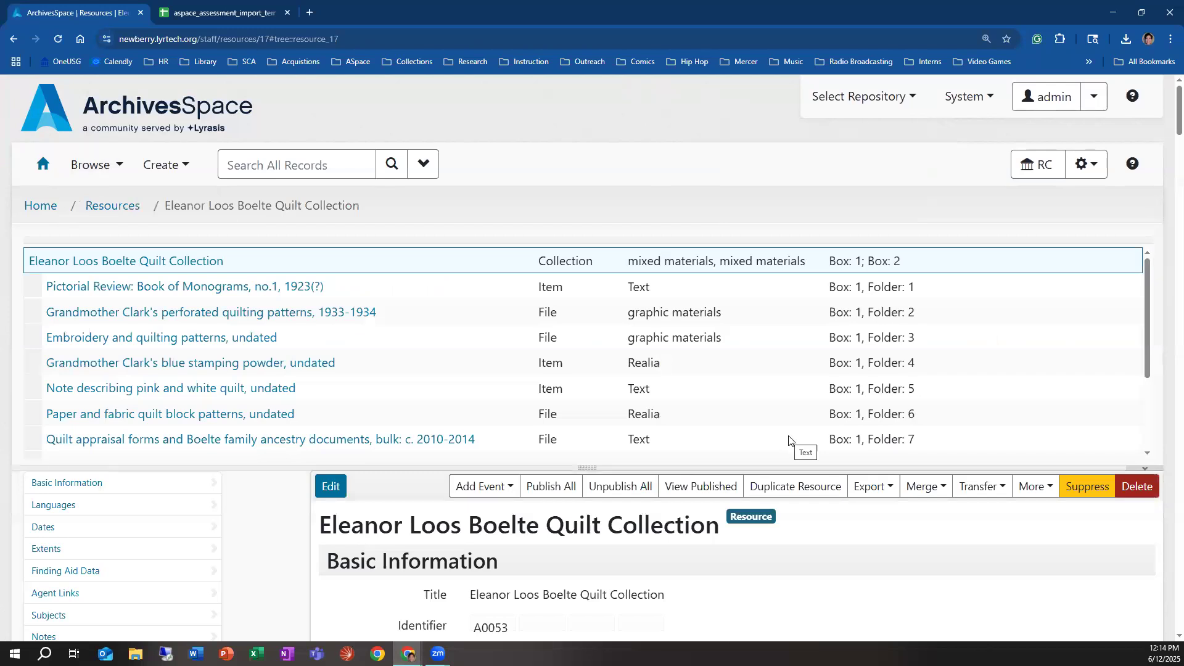
# Step: Start a new assessment linked to the quilt collection directly from its resource record
pyautogui.scroll(-2, 566, 508)
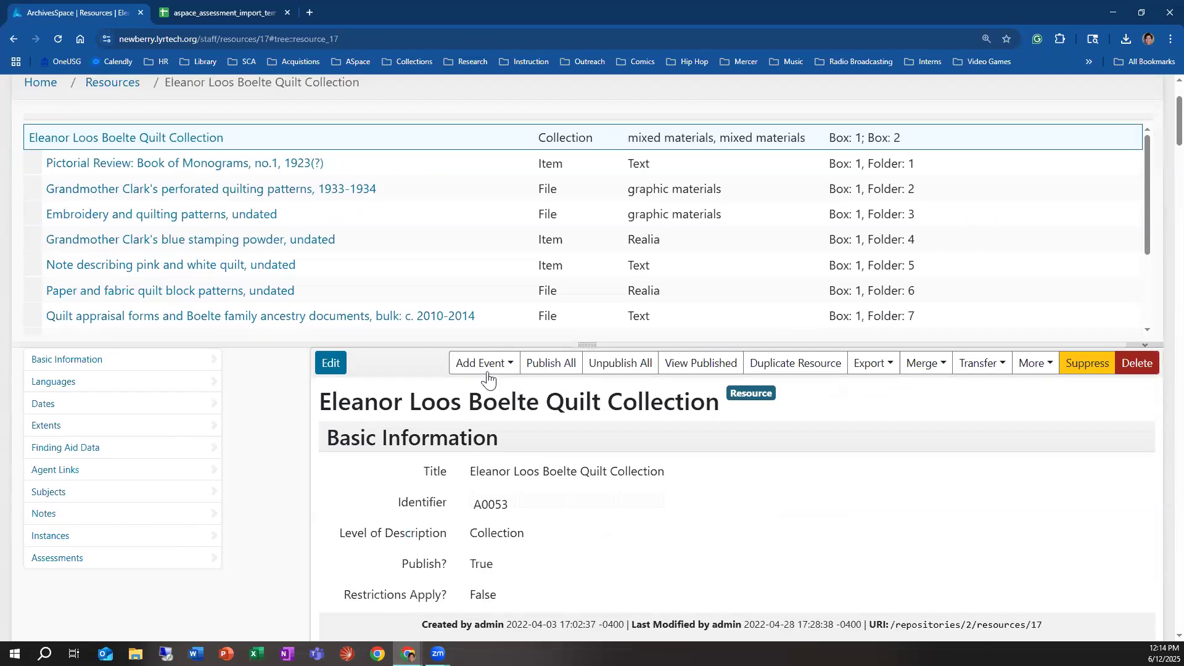
pyautogui.click(1028, 369)
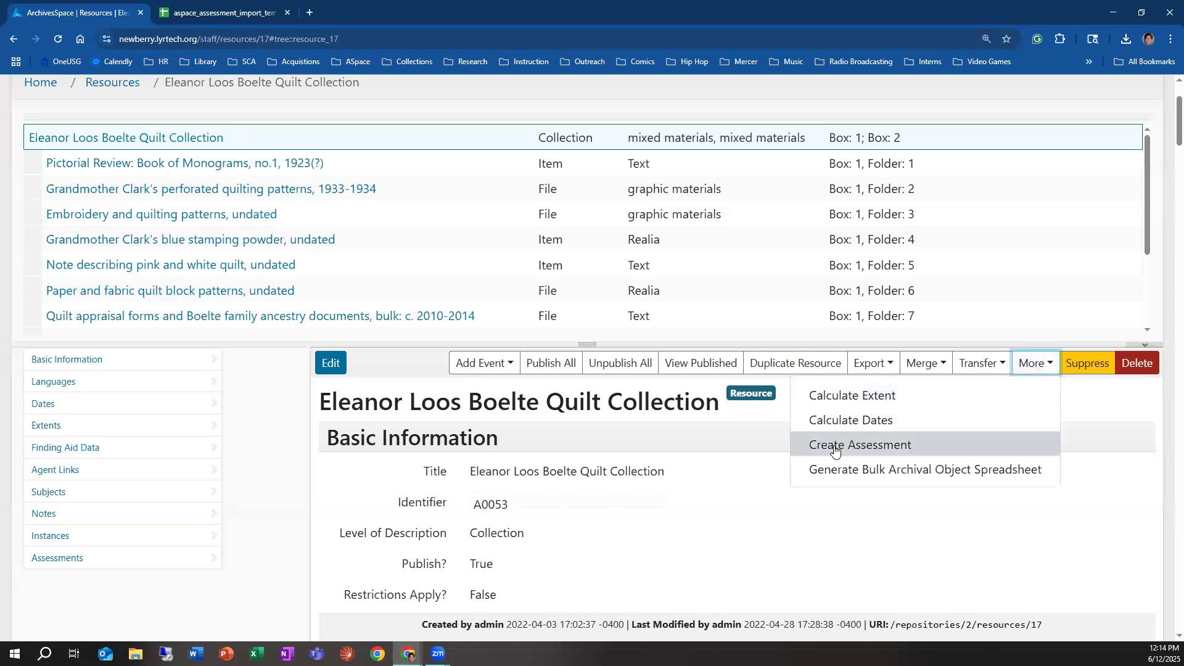
pyautogui.click(858, 444)
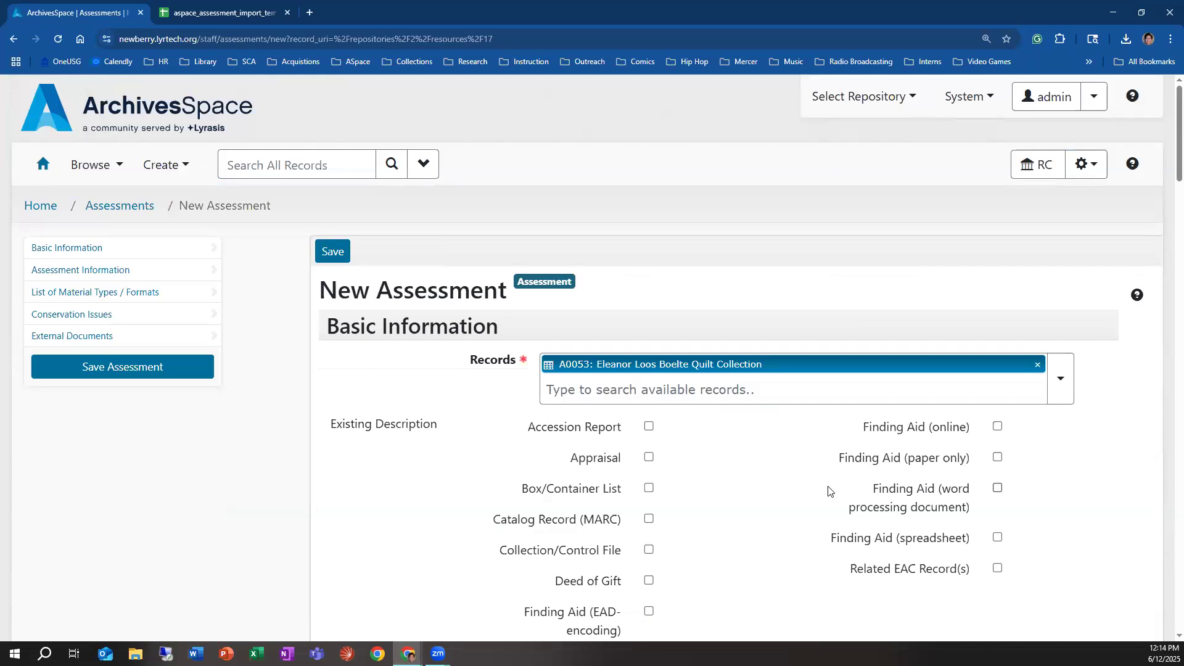
# Step: Examine the new assessment's required fields: Records, Surveyed By and Survey Begin Date, including their field help
pyautogui.click(729, 391)
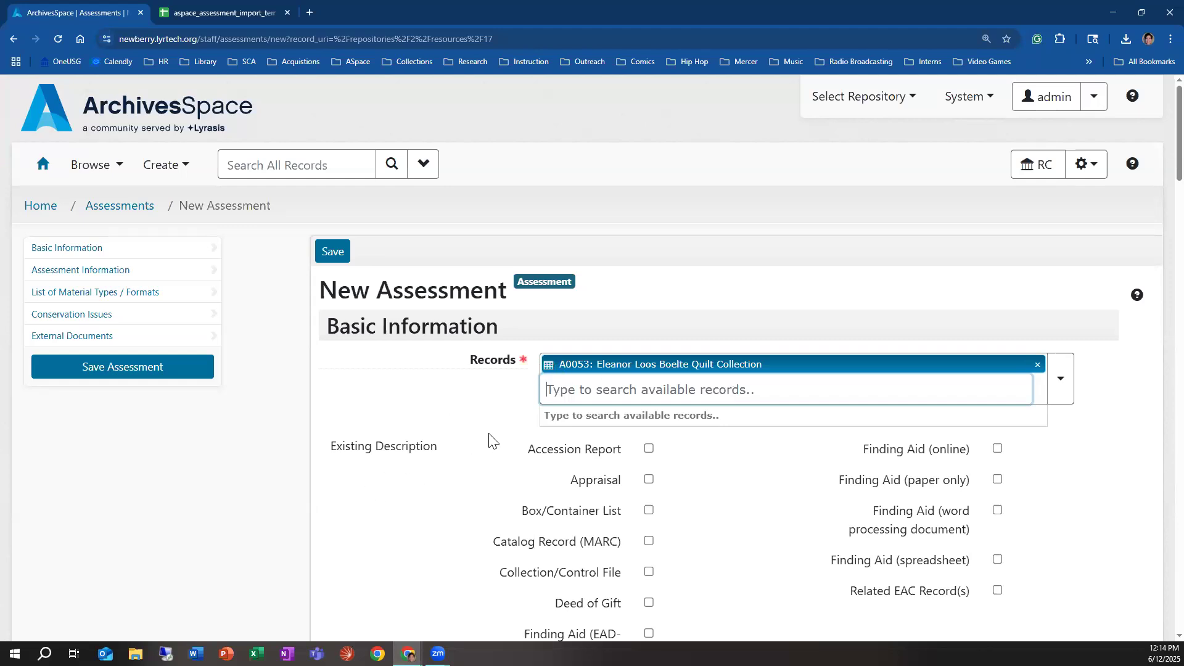
pyautogui.scroll(-2, 489, 430)
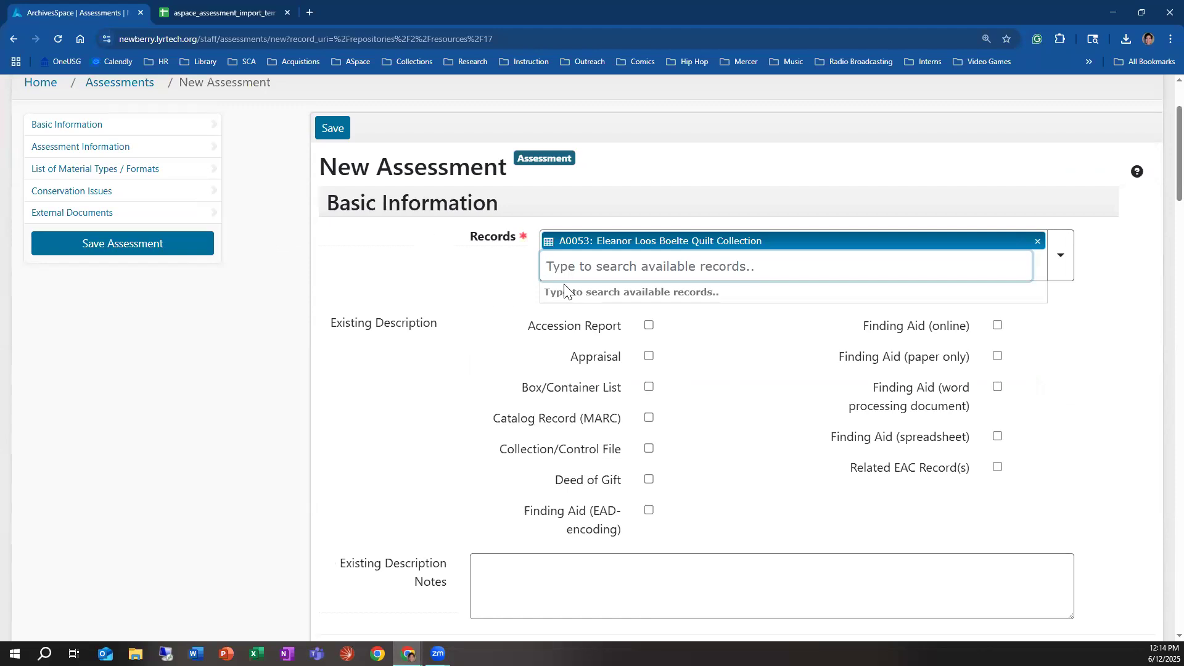
pyautogui.scroll(-5, 565, 290)
pyautogui.moveTo(424, 356)
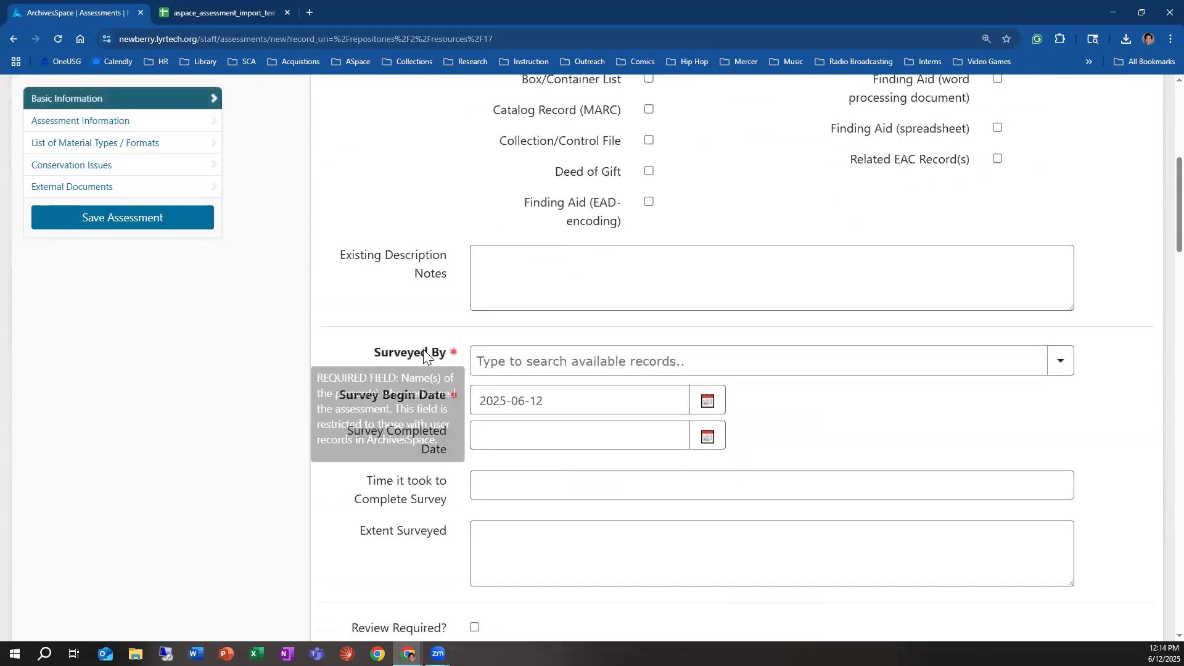
pyautogui.moveTo(417, 399)
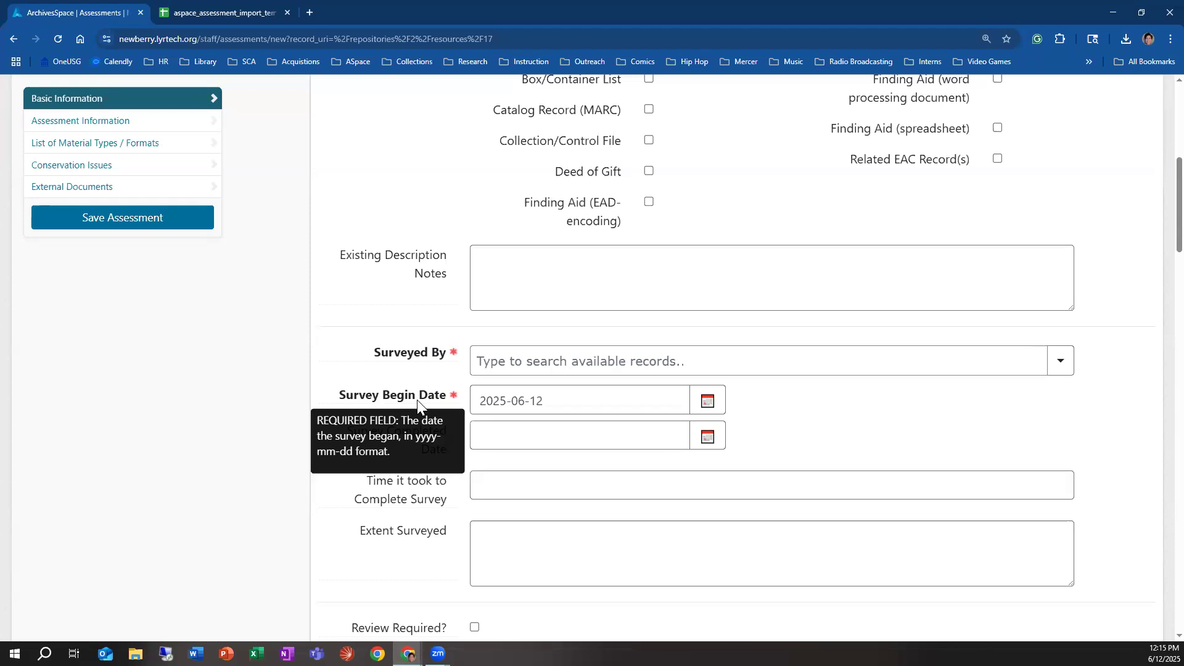
pyautogui.scroll(5, 544, 338)
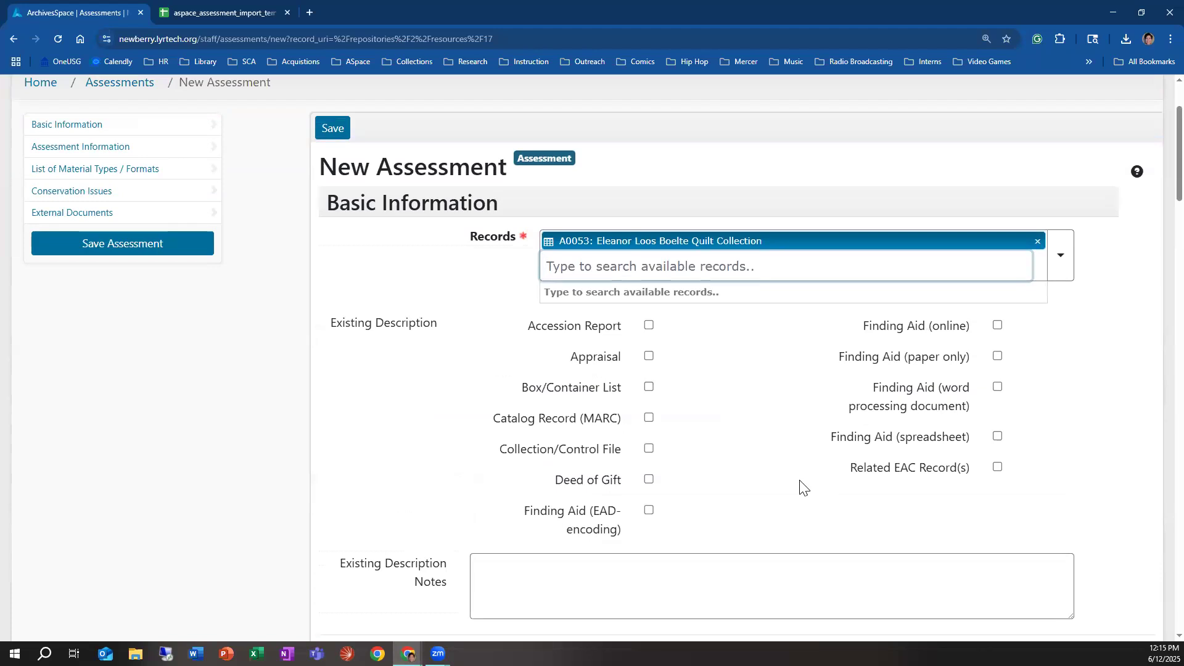
# Step: Mark Accession Report, Box/Container List, Collection/Control File, Deed of Gift and Finding Aid (online) as the existing description
pyautogui.click(647, 333)
pyautogui.click(649, 303)
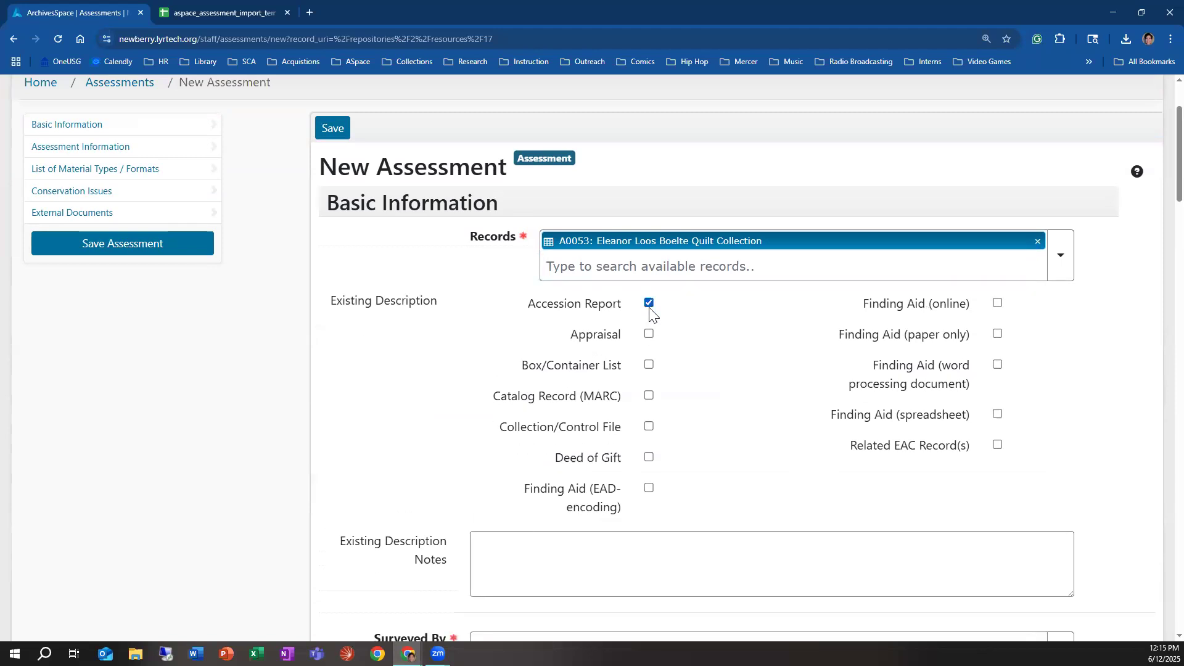
pyautogui.click(648, 365)
pyautogui.click(649, 427)
pyautogui.click(650, 458)
pyautogui.click(997, 302)
# Step: Look up the surveyor by last name and link that person as Surveyed By
pyautogui.scroll(-2, 644, 441)
pyautogui.click(426, 439)
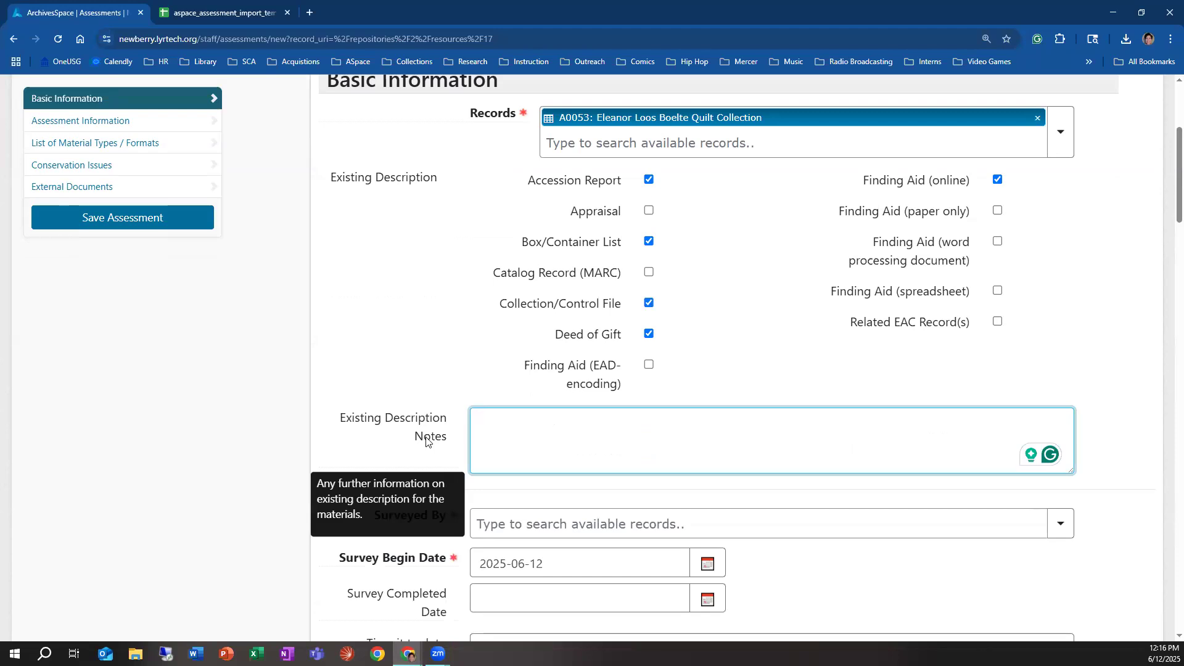
pyautogui.scroll(-2, 697, 492)
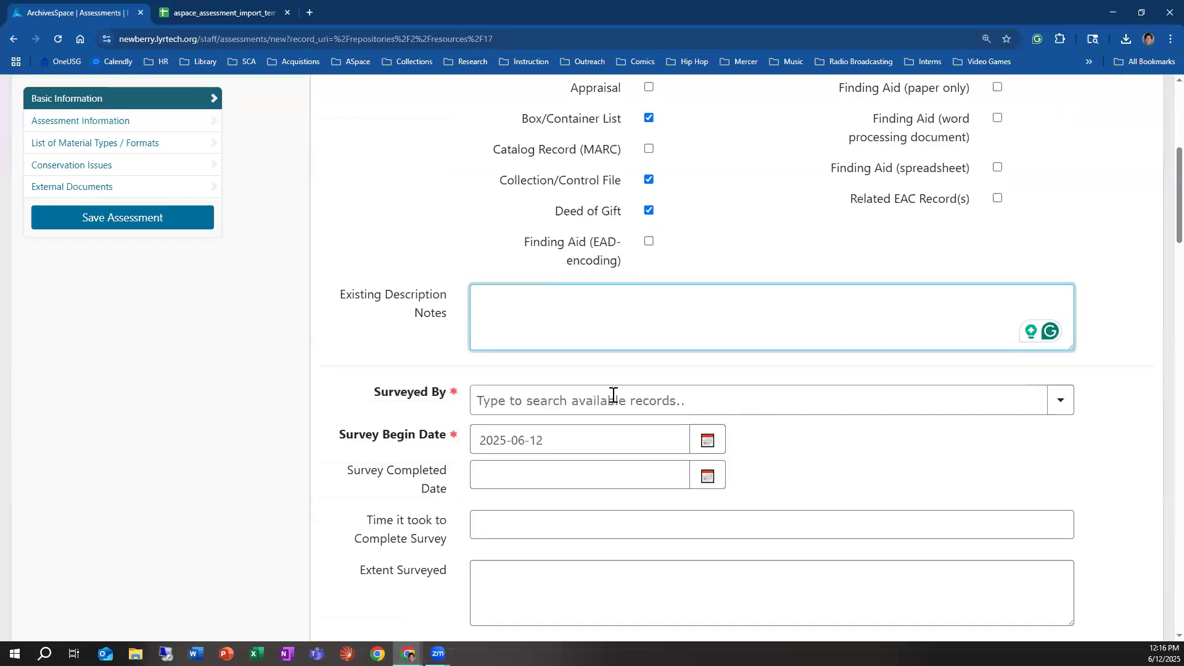
pyautogui.moveTo(434, 396)
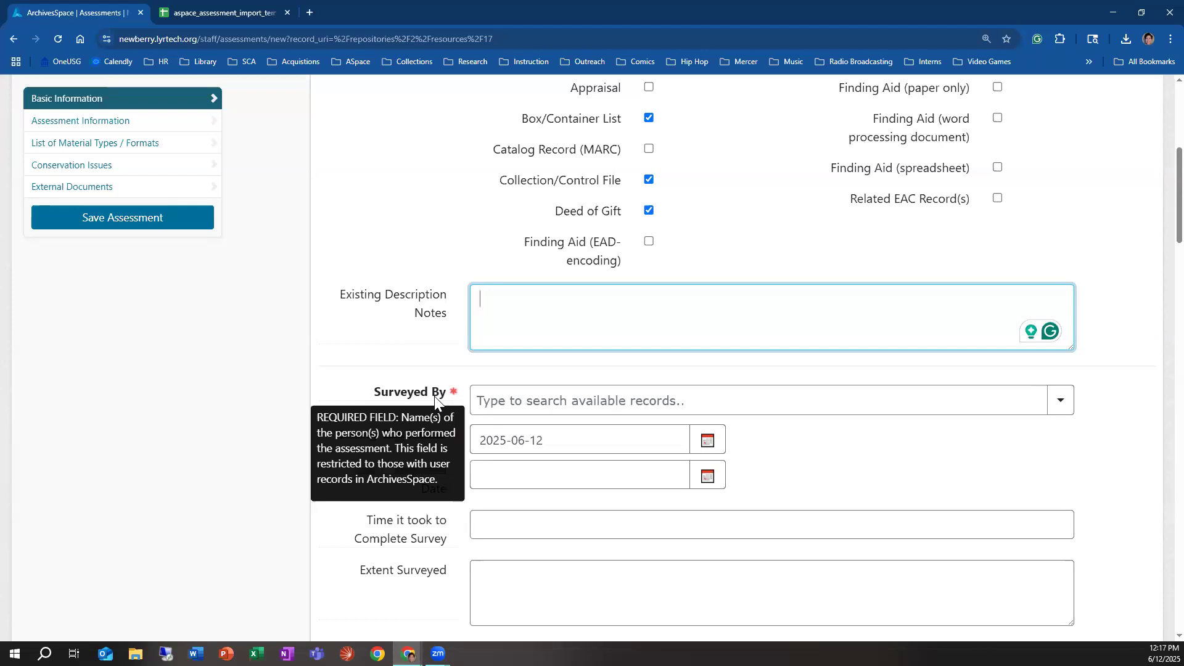
pyautogui.click(481, 401)
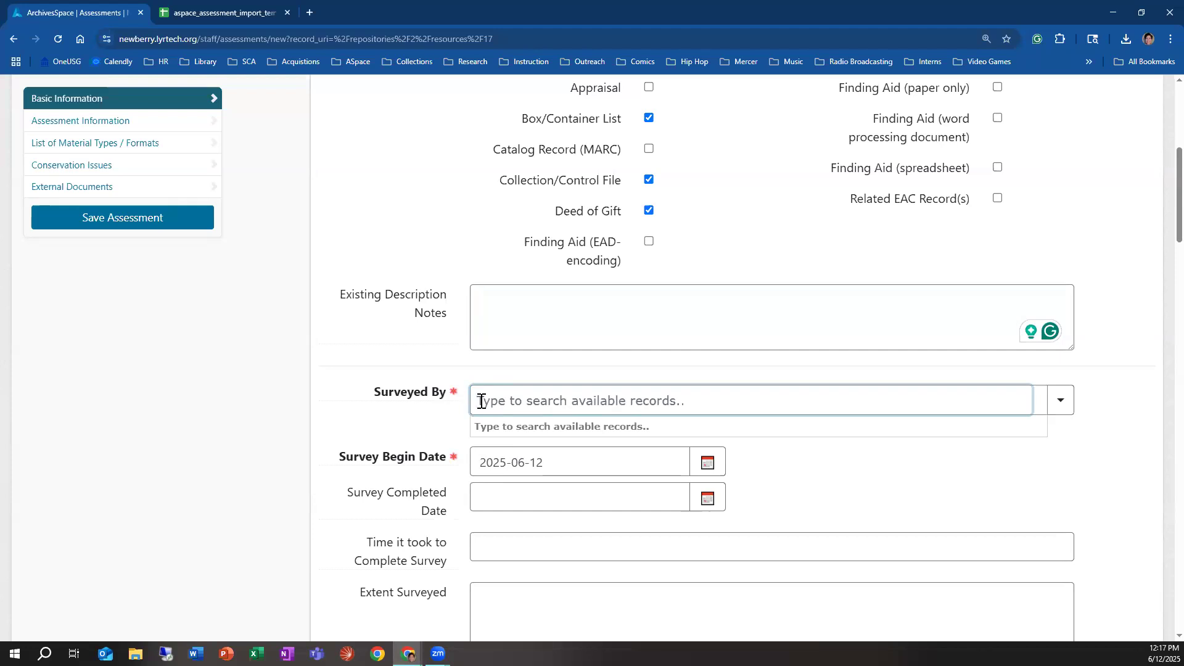
pyautogui.write('New')
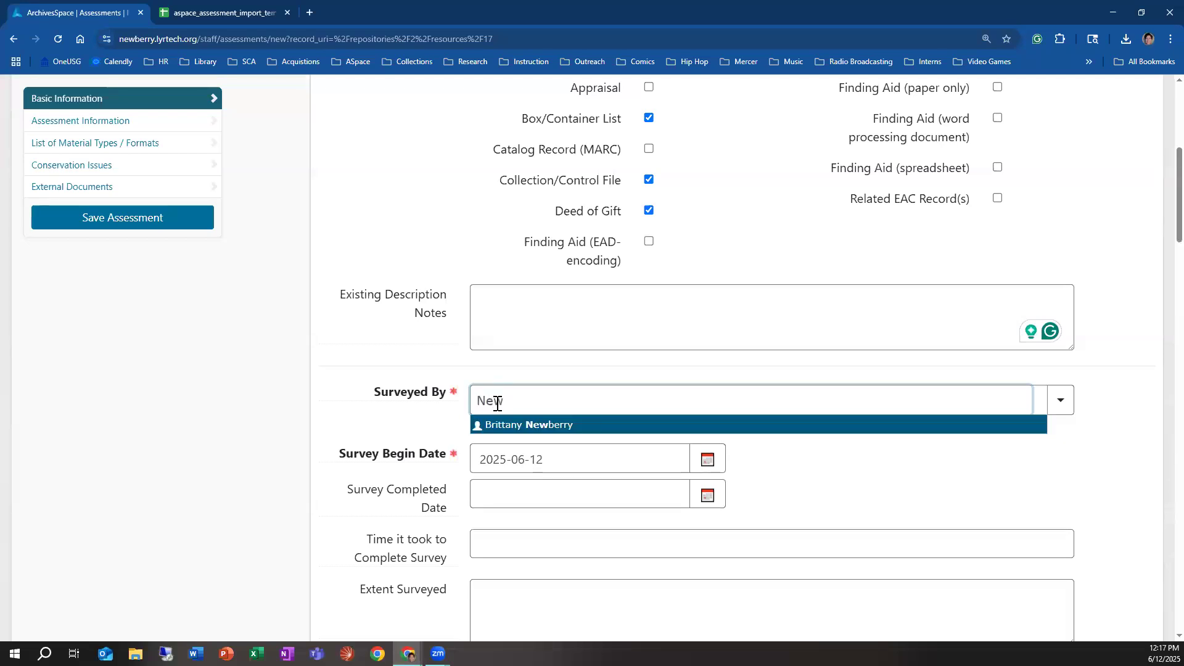
pyautogui.click(518, 426)
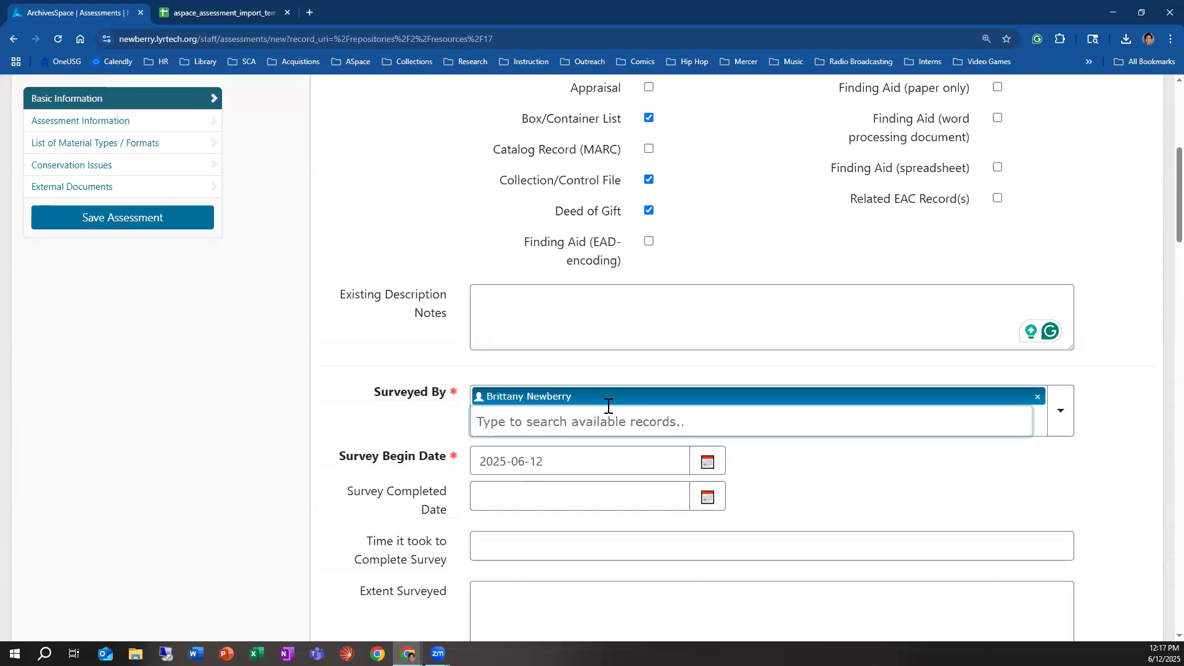
# Step: Browse the agent records available for Surveyed By, and leave the list without linking anything
pyautogui.click(1055, 428)
pyautogui.click(1057, 456)
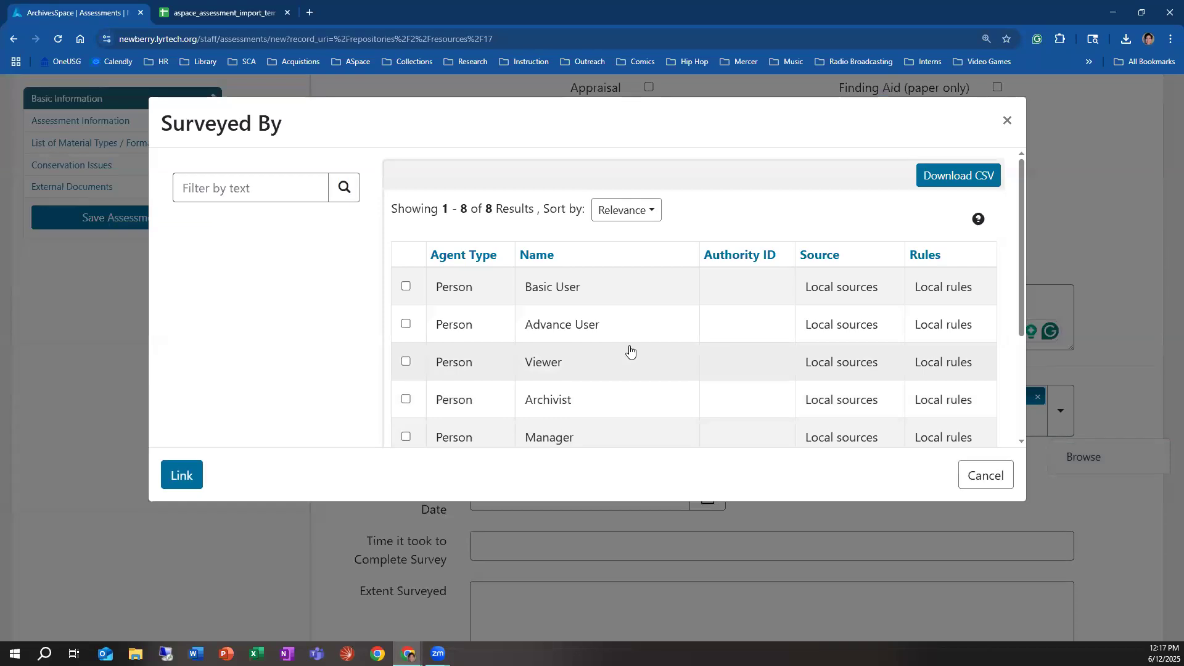
pyautogui.scroll(-2, 641, 345)
pyautogui.scroll(-1, 665, 380)
pyautogui.scroll(5, 666, 376)
pyautogui.scroll(-1, 661, 376)
pyautogui.scroll(-1, 685, 381)
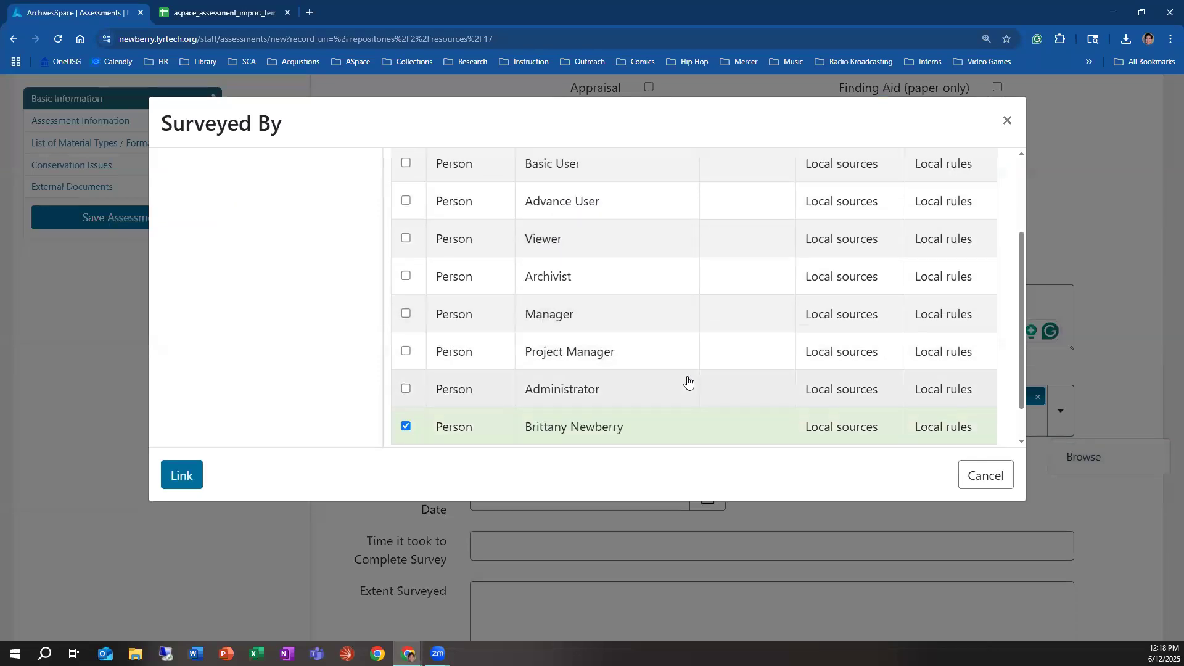
pyautogui.click(986, 476)
# Step: Examine the Survey Begin Date field's help and its calendar, keeping 2025-06-12, and check the Survey Completed Date field
pyautogui.scroll(-2, 512, 449)
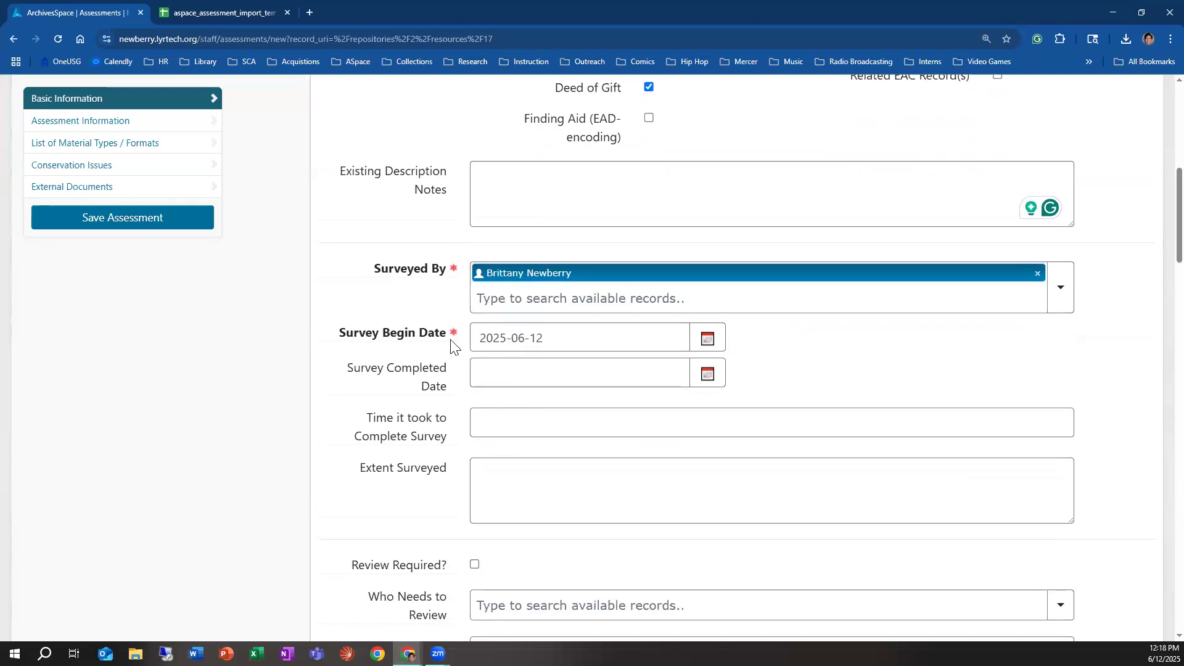
pyautogui.moveTo(398, 333)
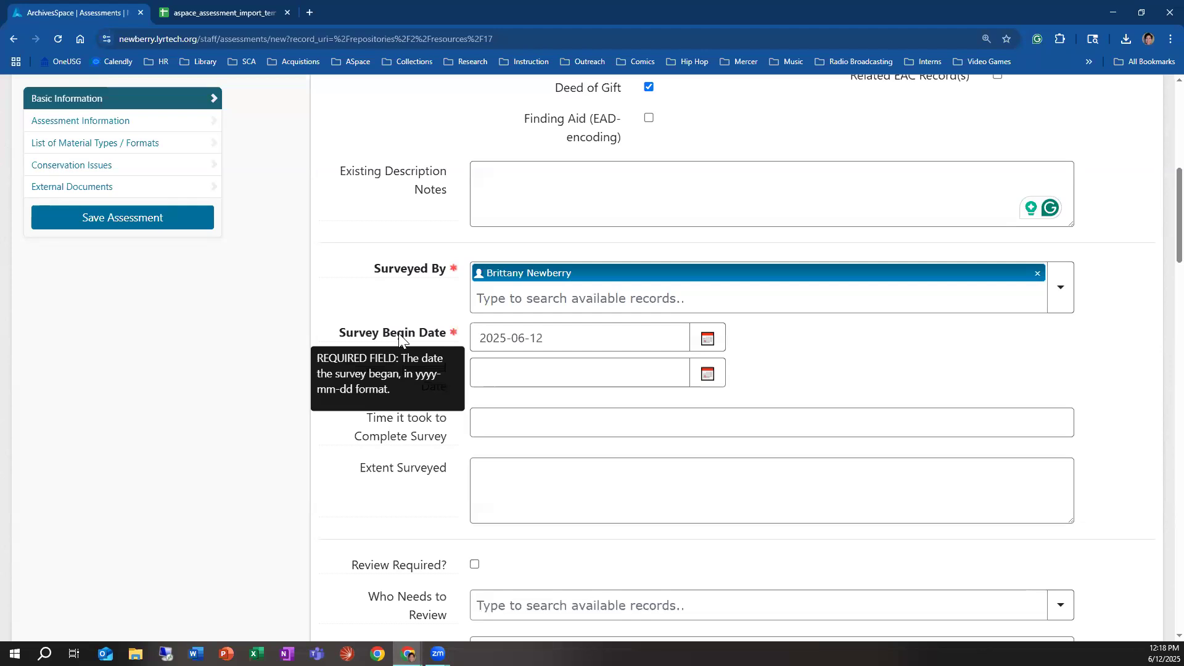
pyautogui.click(583, 337)
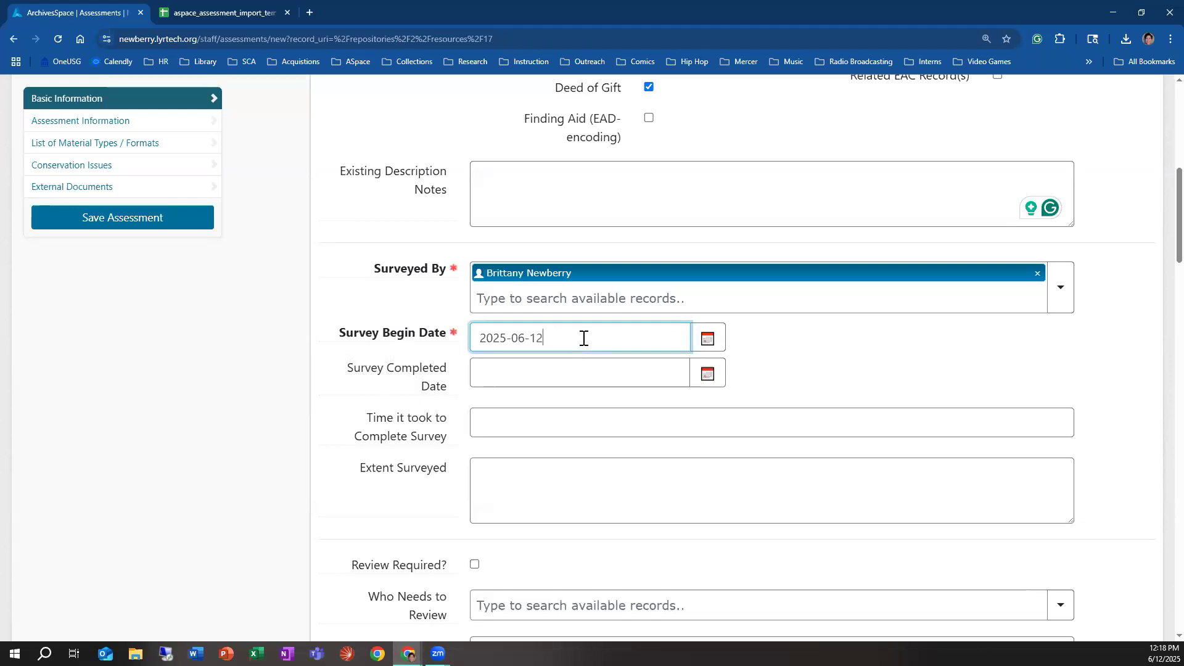
pyautogui.click(703, 338)
pyautogui.click(634, 339)
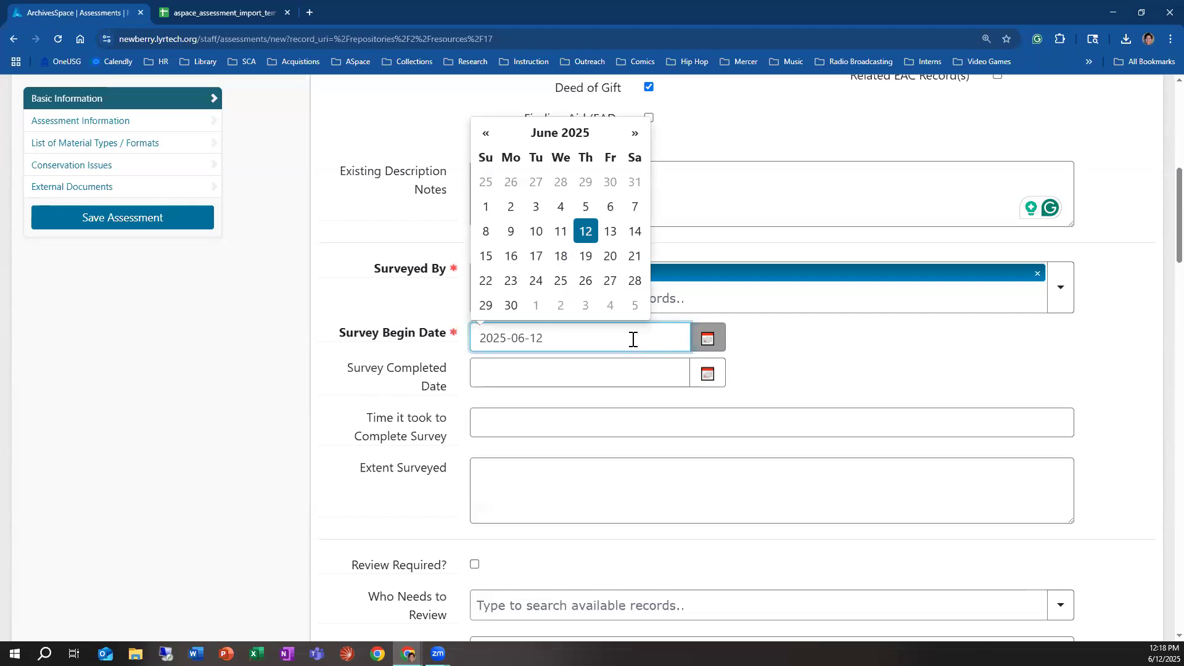
pyautogui.click(886, 356)
pyautogui.click(577, 380)
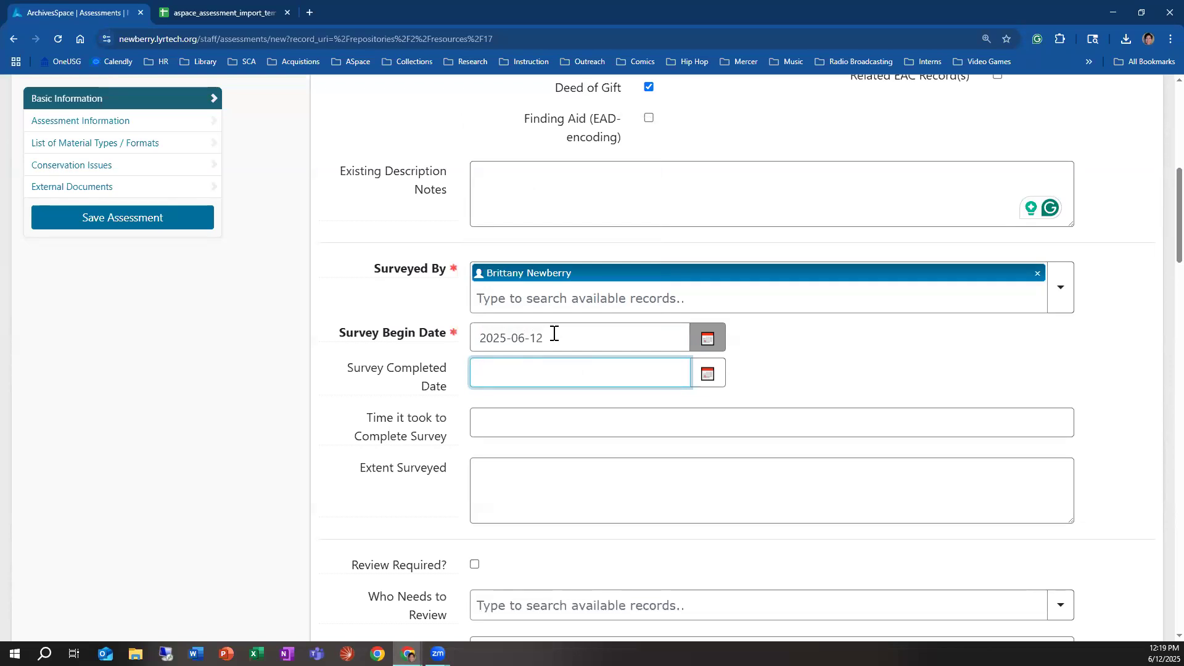
# Step: Try 2 hours as the time it took to complete the survey, clear it, and check the Extent Surveyed field help
pyautogui.click(537, 421)
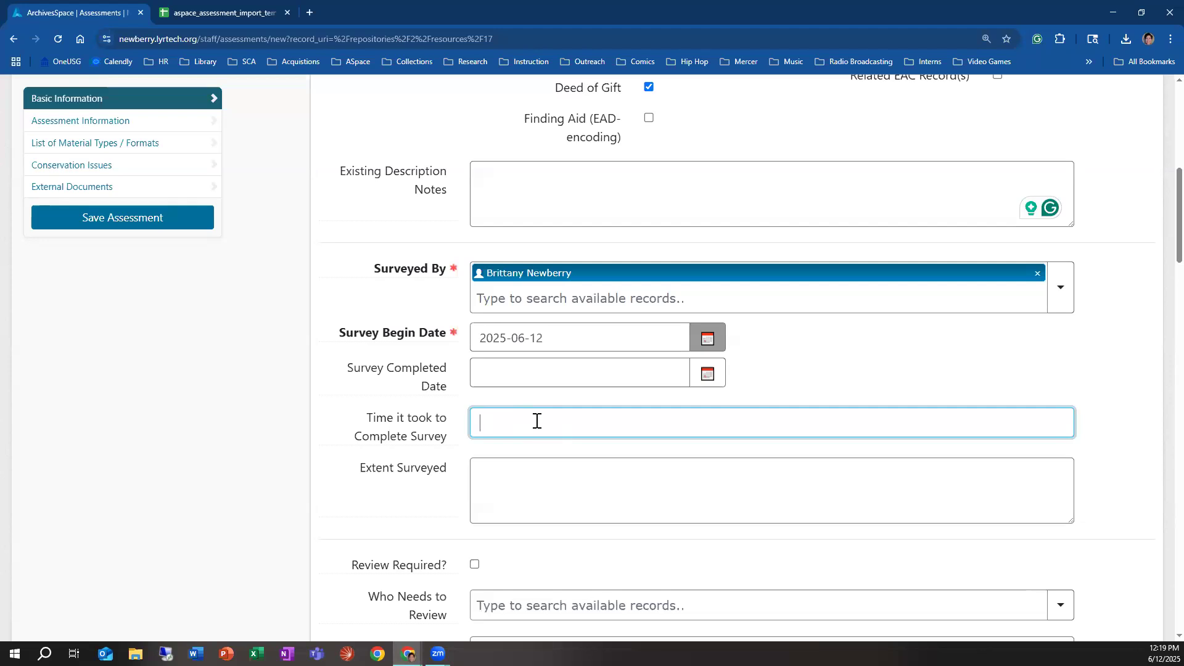
pyautogui.write('2 hours')
pyautogui.moveTo(407, 438)
pyautogui.press('BackSpace')
pyautogui.press('BackSpace')
pyautogui.press('BackSpace')
pyautogui.press('BackSpace')
pyautogui.press('BackSpace')
pyautogui.press('BackSpace')
pyautogui.press('BackSpace')
pyautogui.write('8')
pyautogui.press('BackSpace')
pyautogui.click(566, 476)
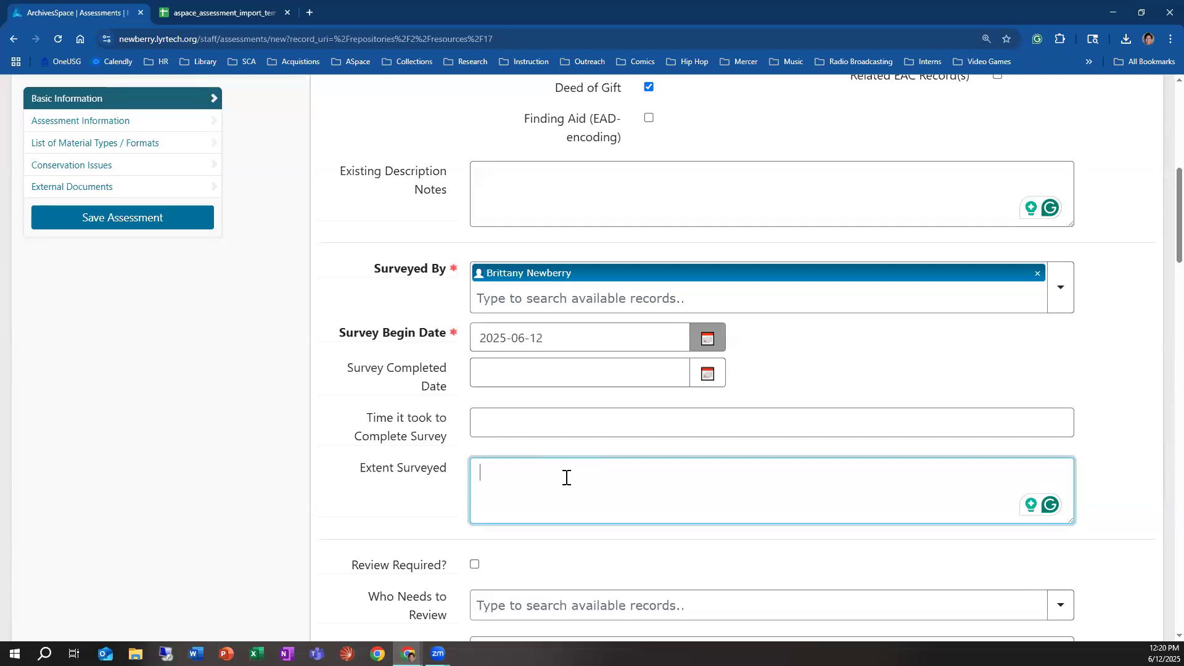
pyautogui.moveTo(426, 476)
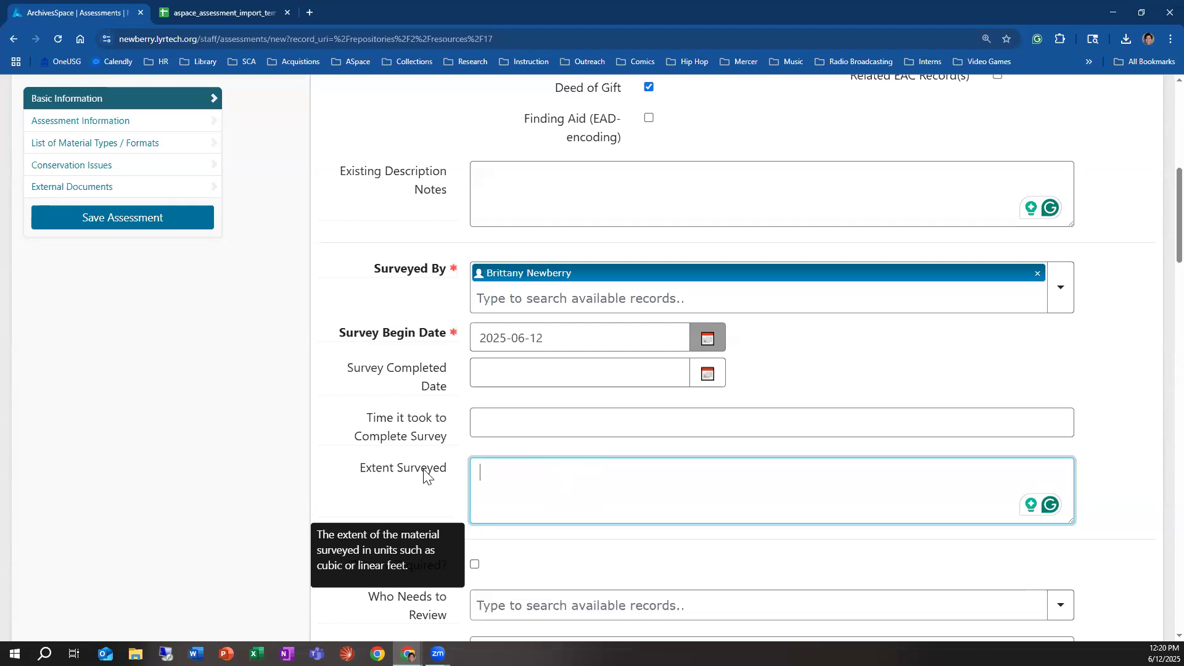
# Step: Mark the assessment as requiring review and link Administrator as the one who needs to review it
pyautogui.scroll(-2, 425, 481)
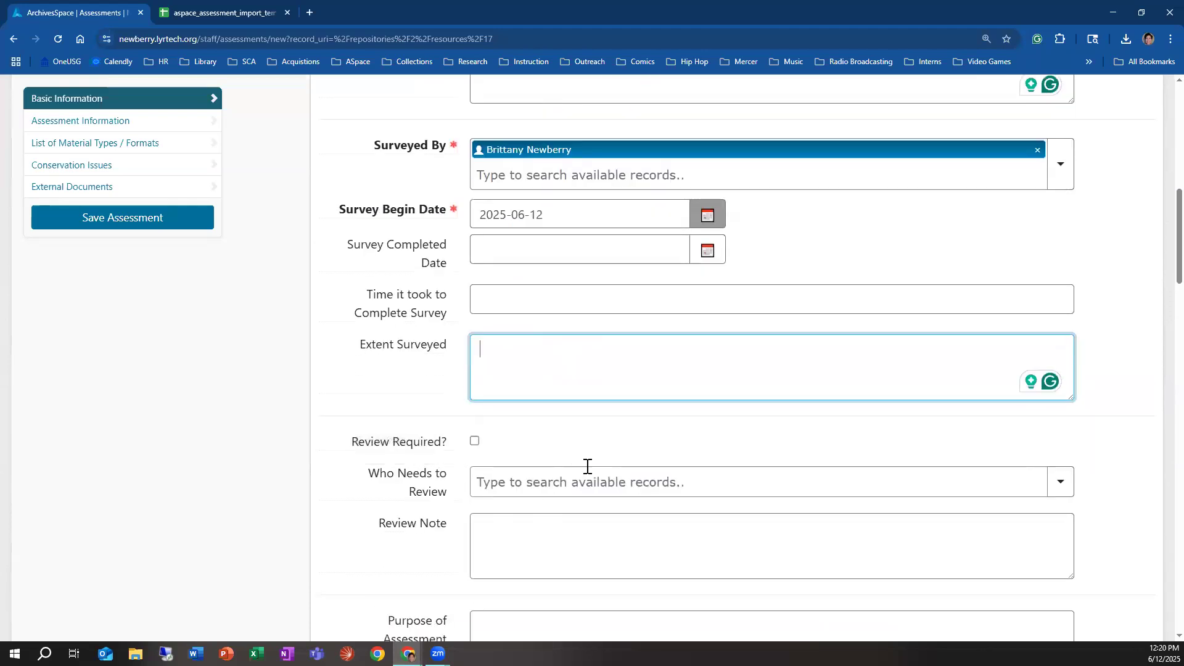
pyautogui.scroll(-1, 543, 459)
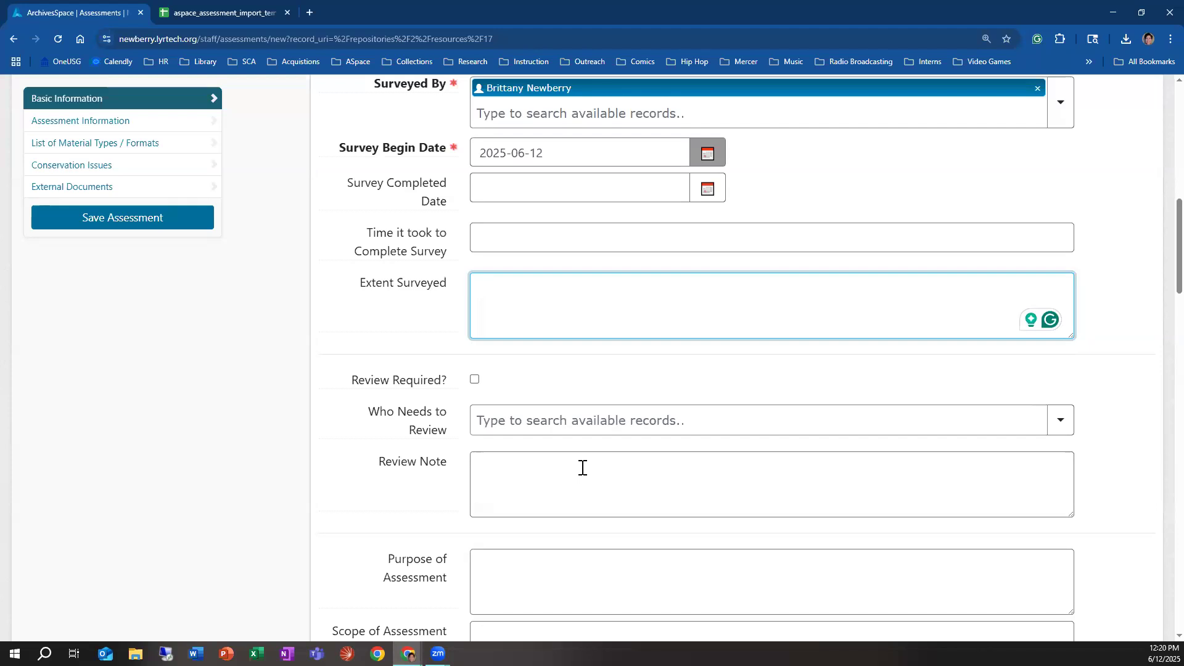
pyautogui.click(474, 379)
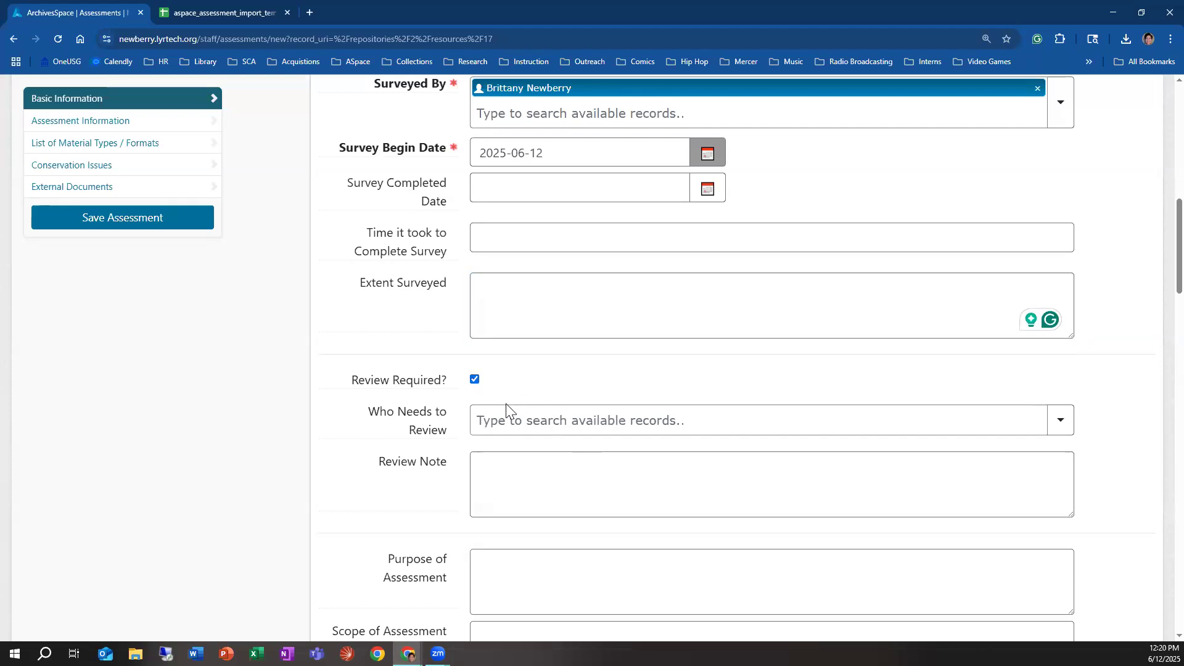
pyautogui.click(509, 431)
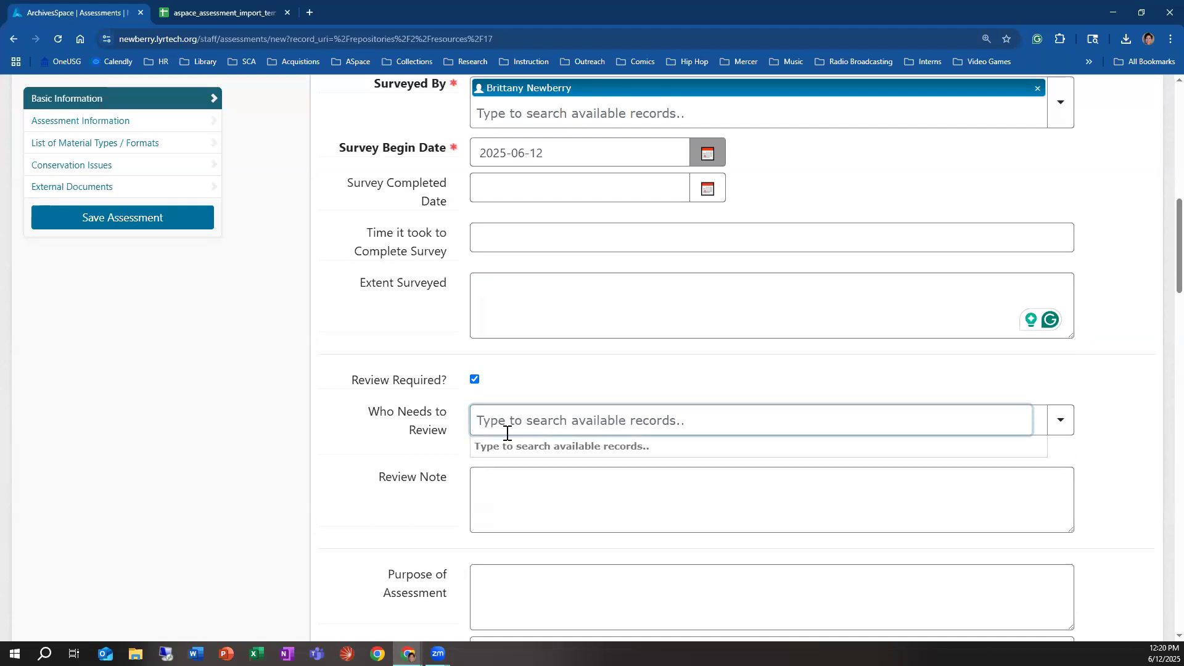
pyautogui.write('adm')
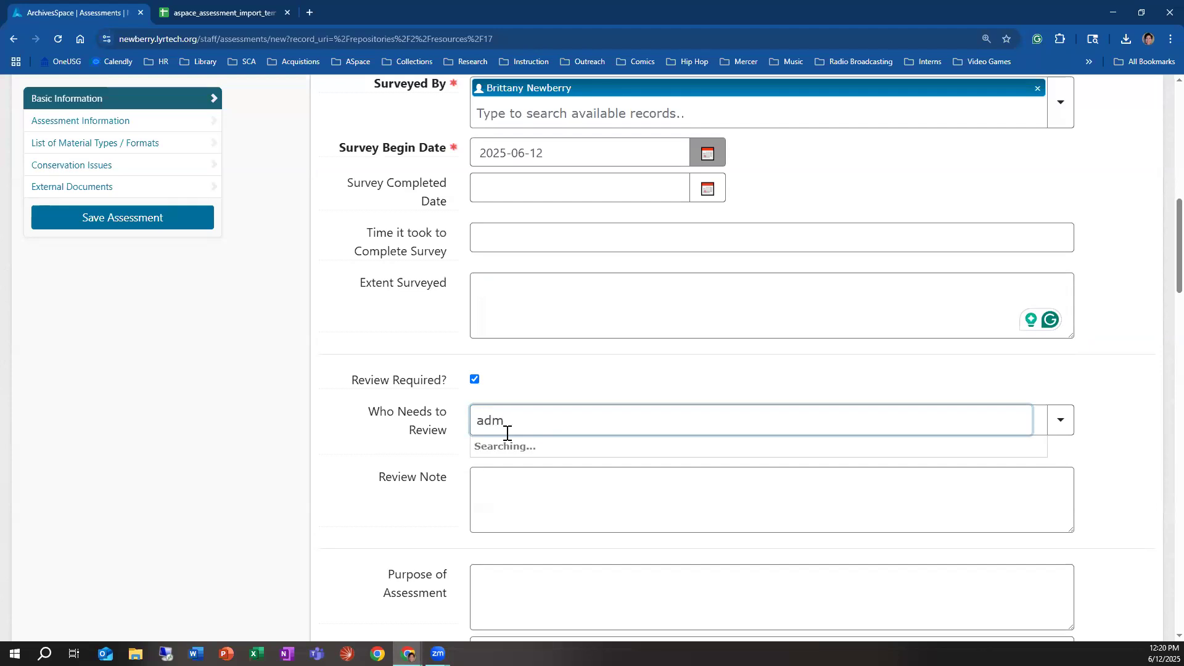
pyautogui.click(516, 448)
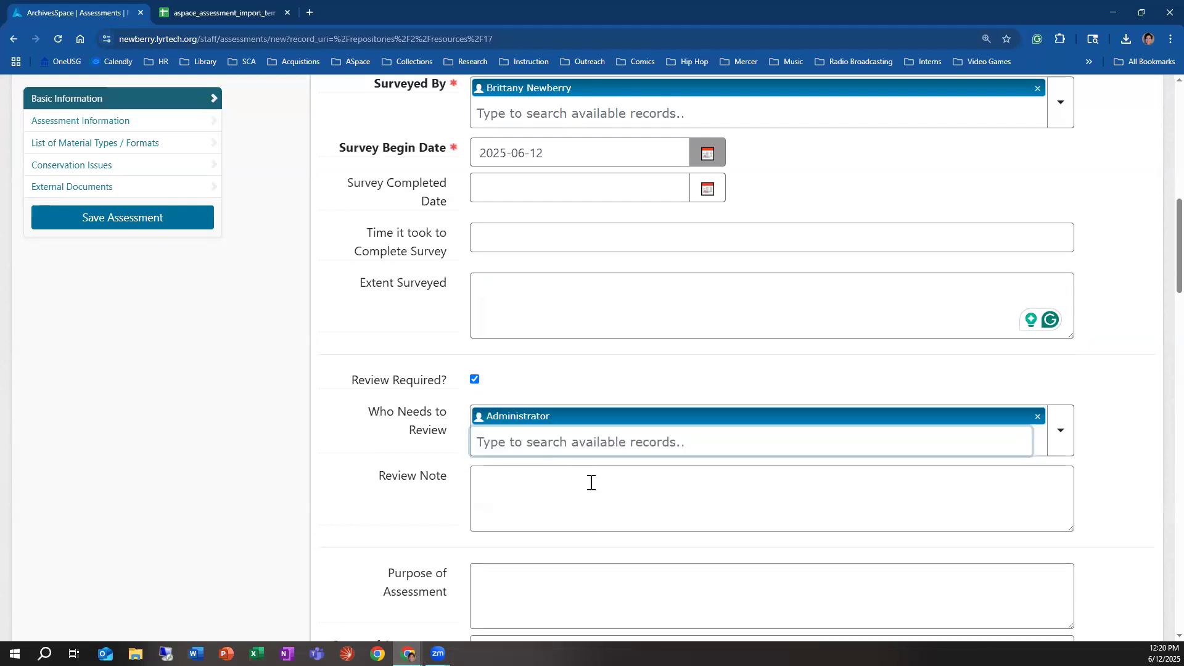
# Step: Enter "review for accuracy" as the review note
pyautogui.click(563, 498)
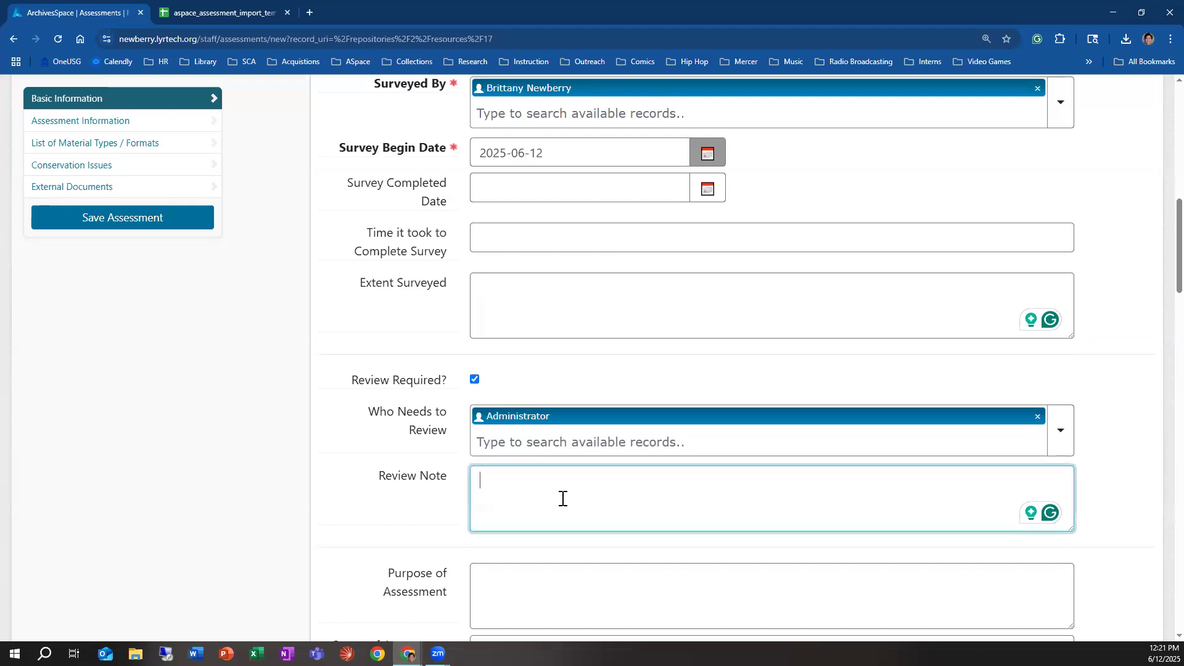
pyautogui.write('review for a')
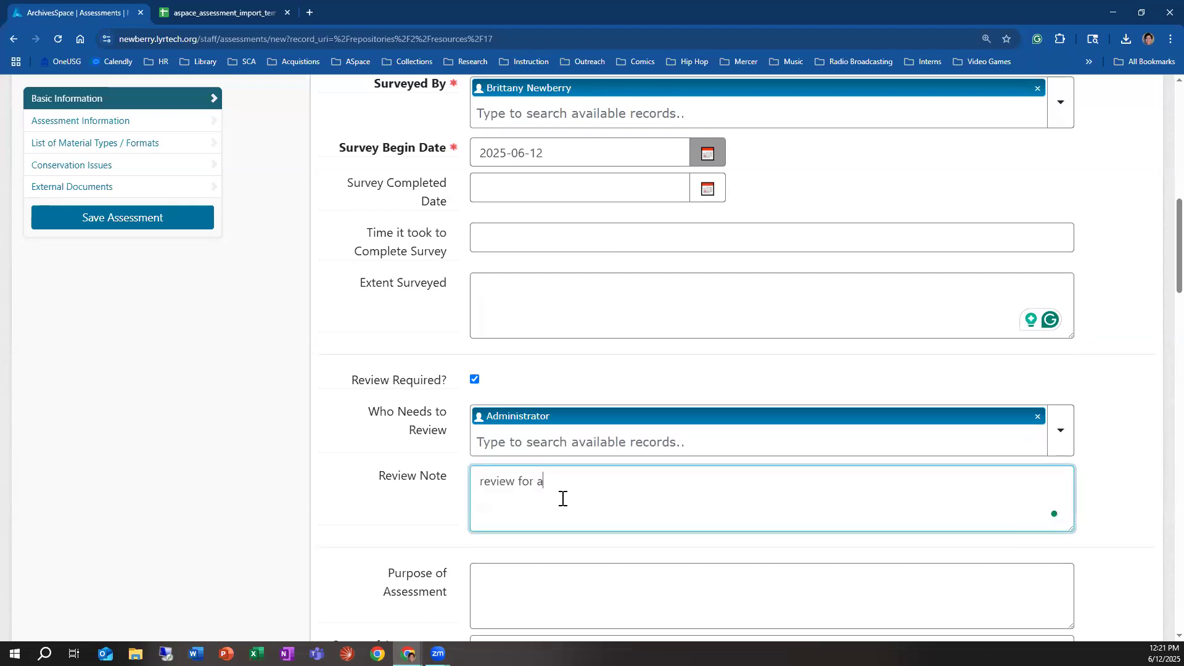
pyautogui.write('ccuracy')
# Step: Check the Purpose of Assessment field help, and review the linked quilt collection's component list in its resource record
pyautogui.scroll(-3, 678, 487)
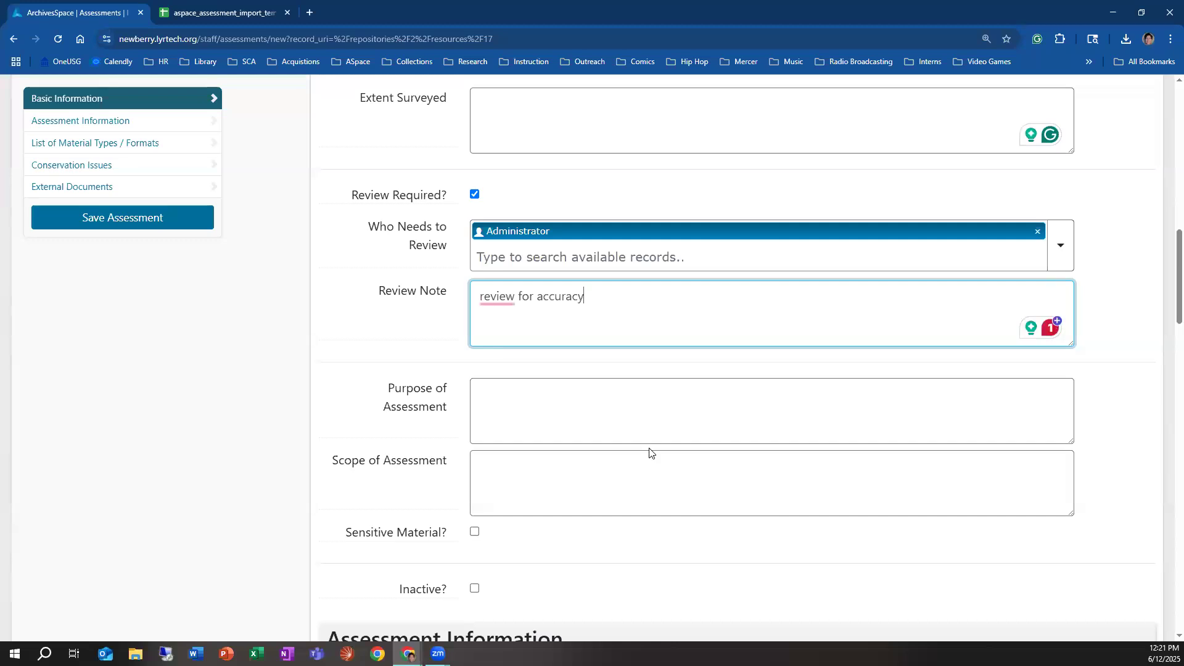
pyautogui.click(593, 422)
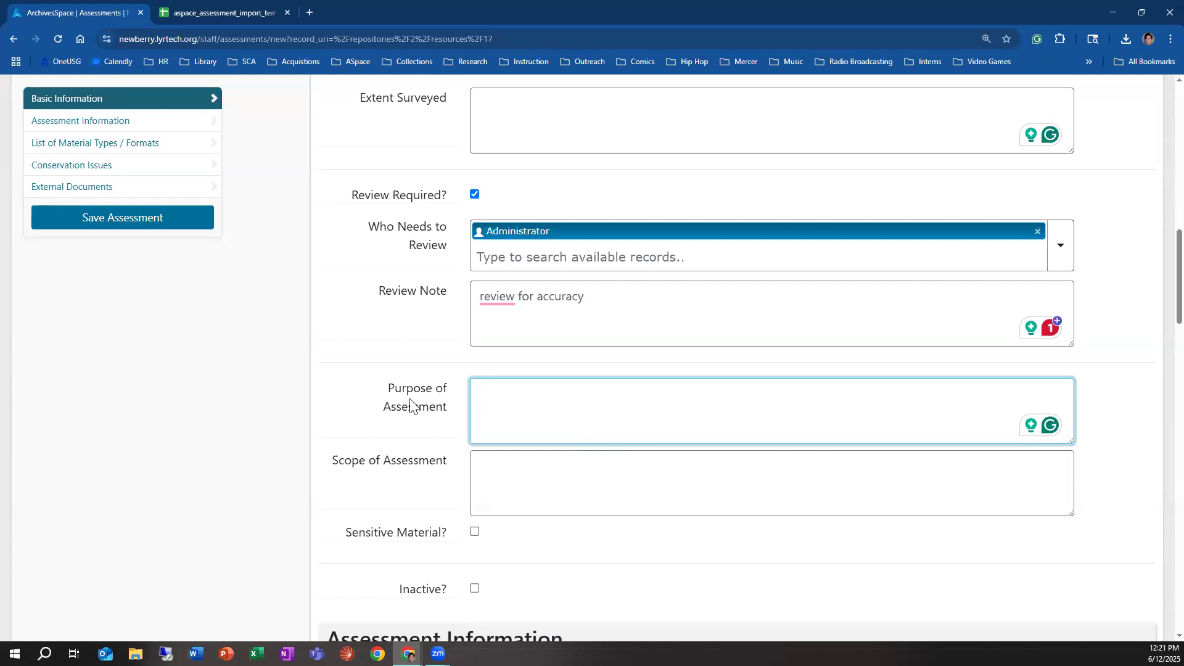
pyautogui.moveTo(409, 407)
pyautogui.scroll(14, 579, 467)
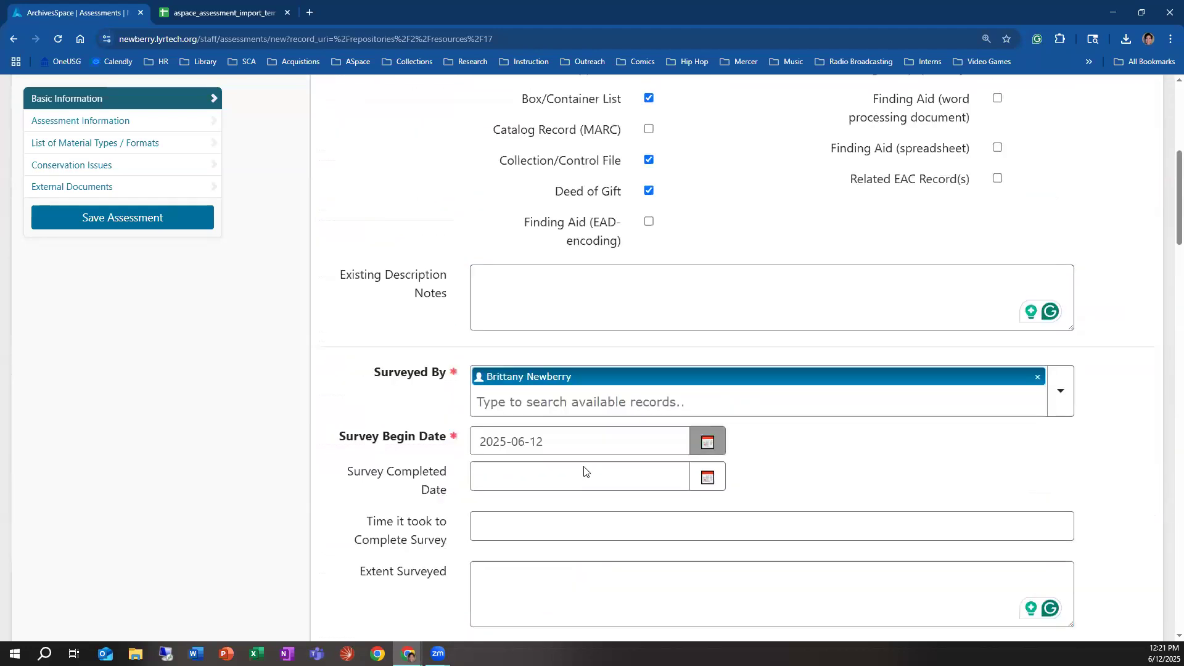
pyautogui.rightClick(689, 365)
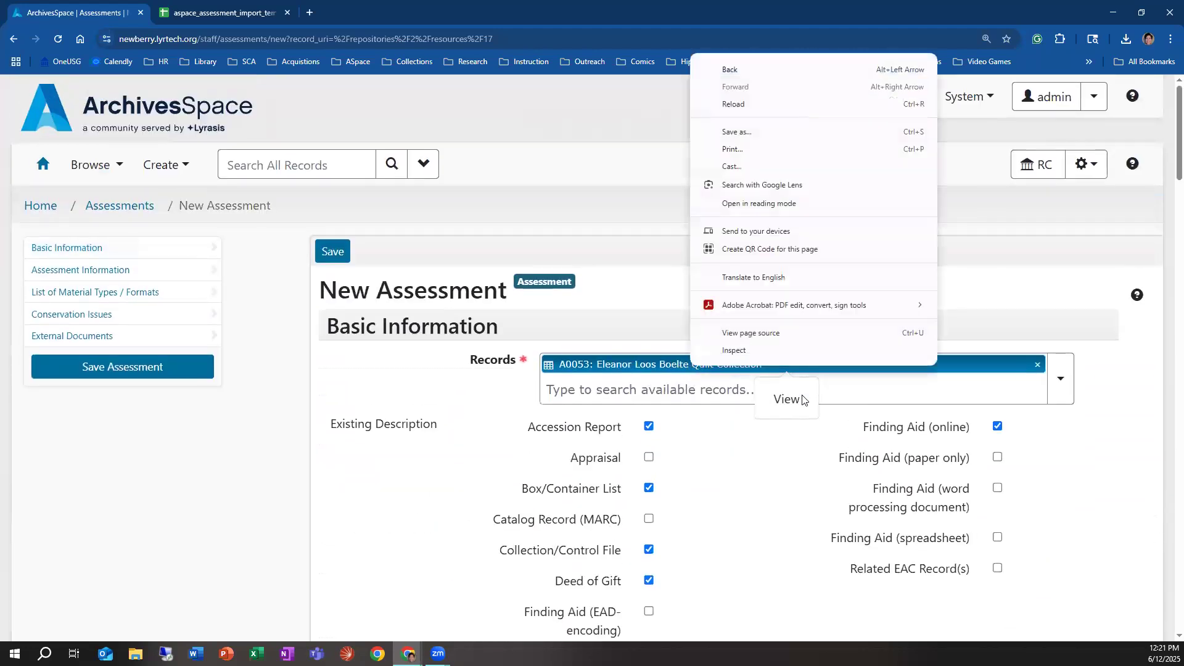
pyautogui.click(786, 402)
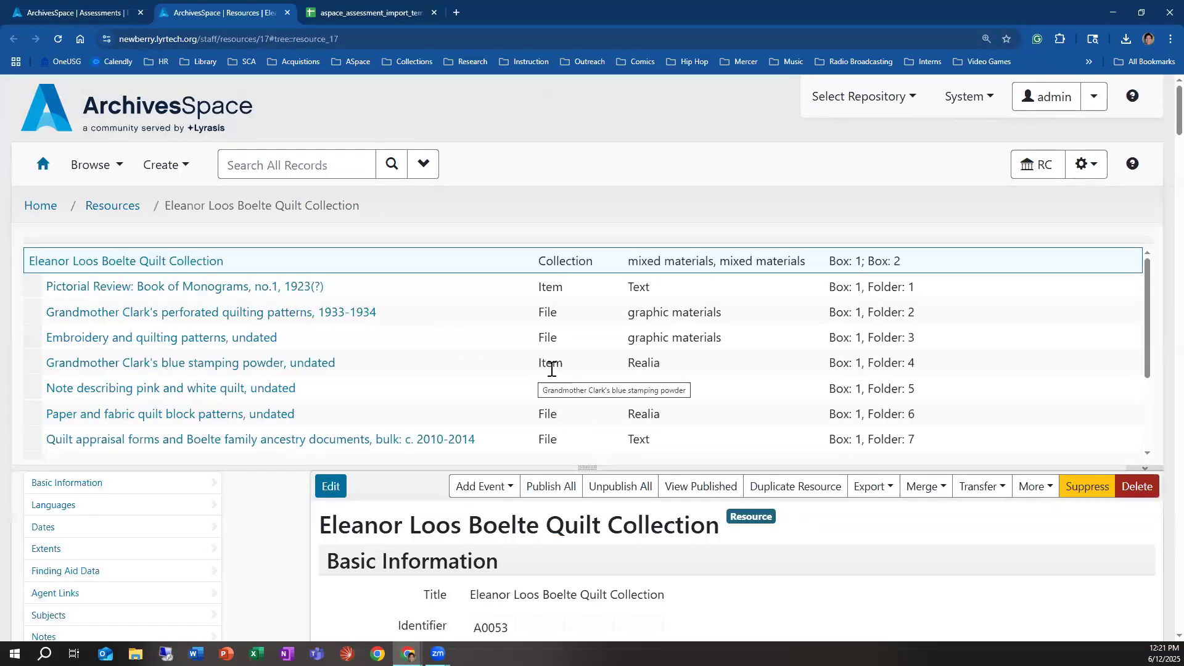
pyautogui.scroll(-5, 679, 327)
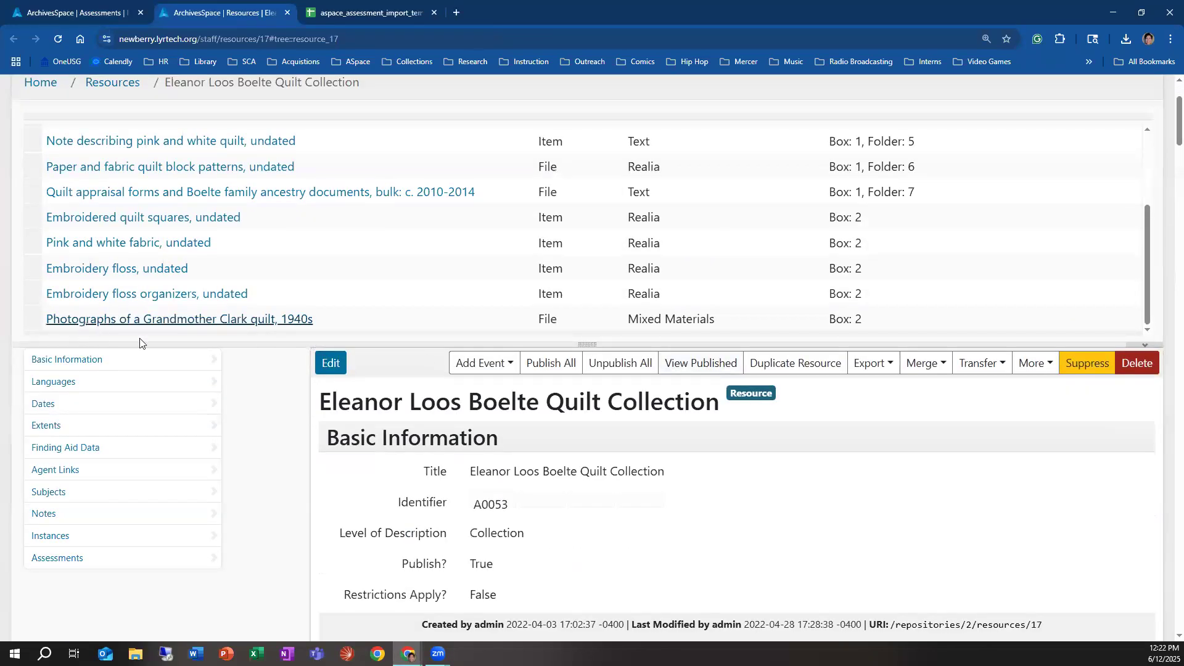
pyautogui.scroll(3, 316, 378)
pyautogui.scroll(3, 370, 386)
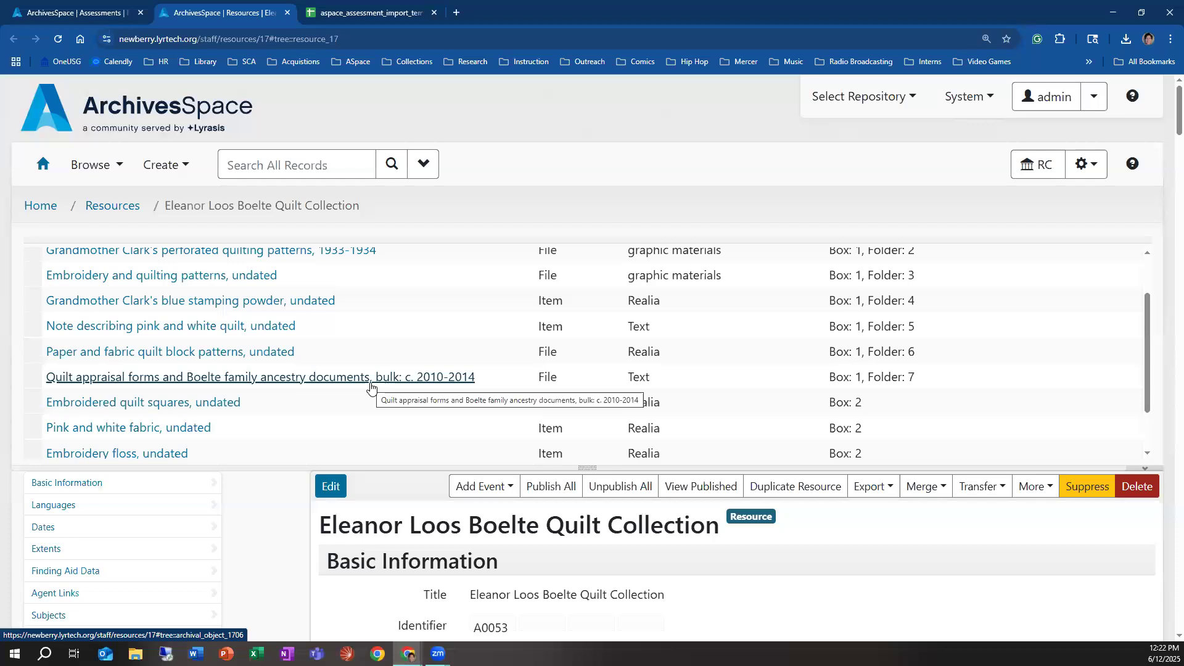
pyautogui.click(94, 15)
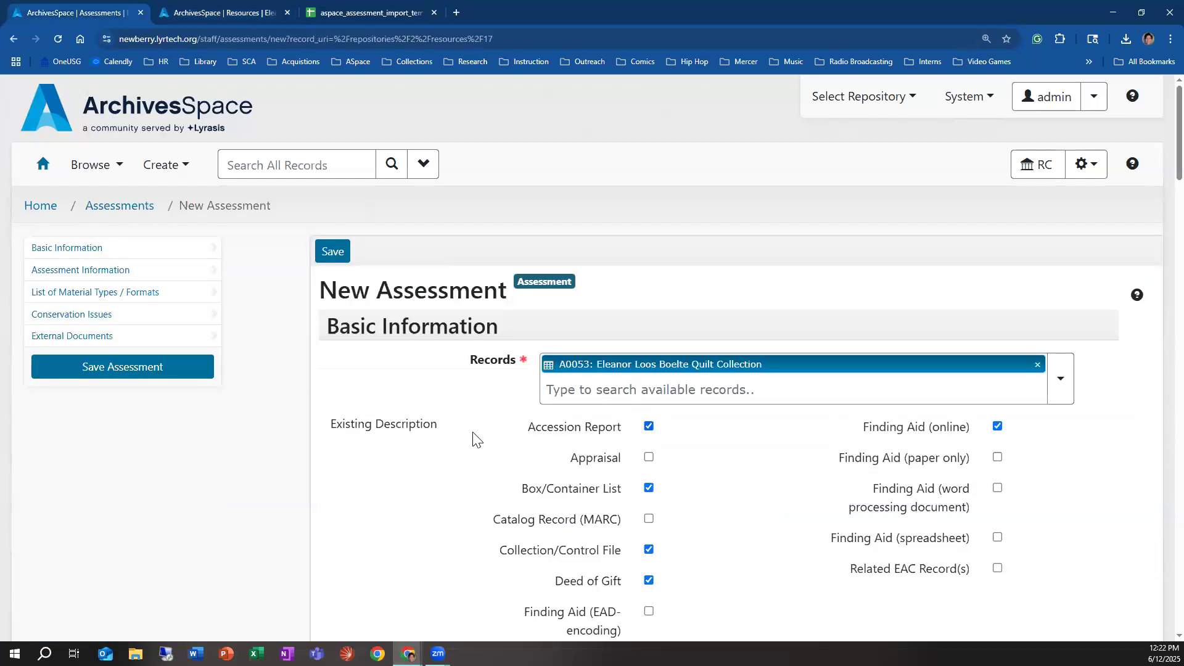
# Step: Enter "preservation and conservation issues" as the purpose of the assessment
pyautogui.scroll(-1, 475, 439)
pyautogui.scroll(-15, 472, 439)
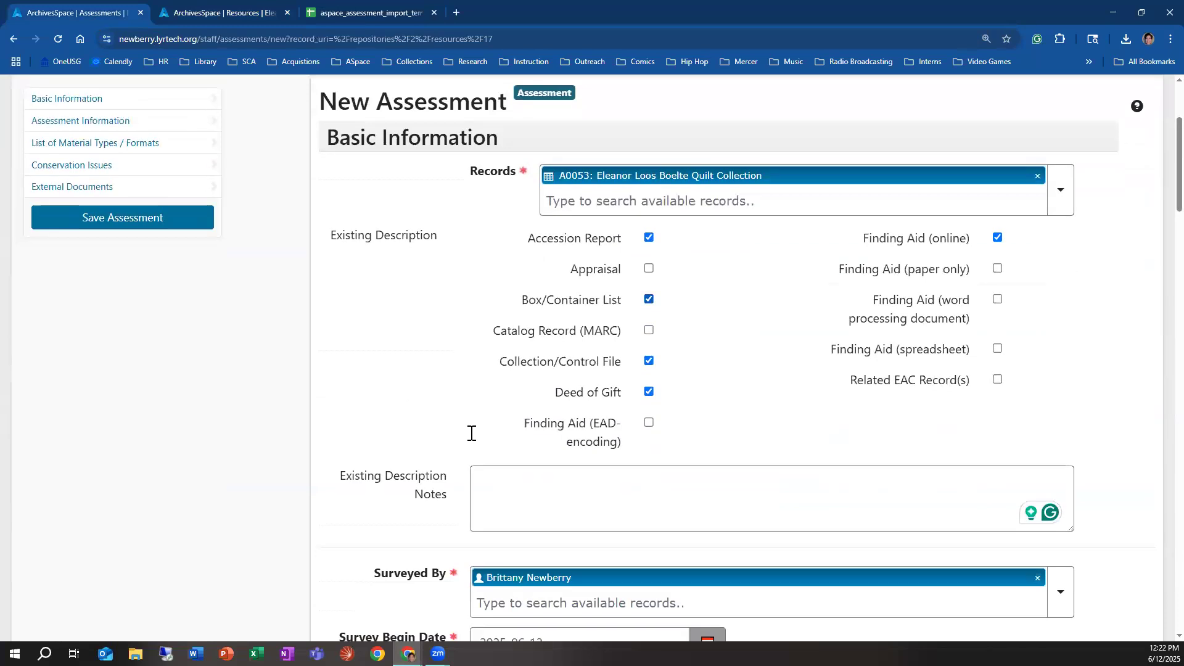
pyautogui.click(548, 299)
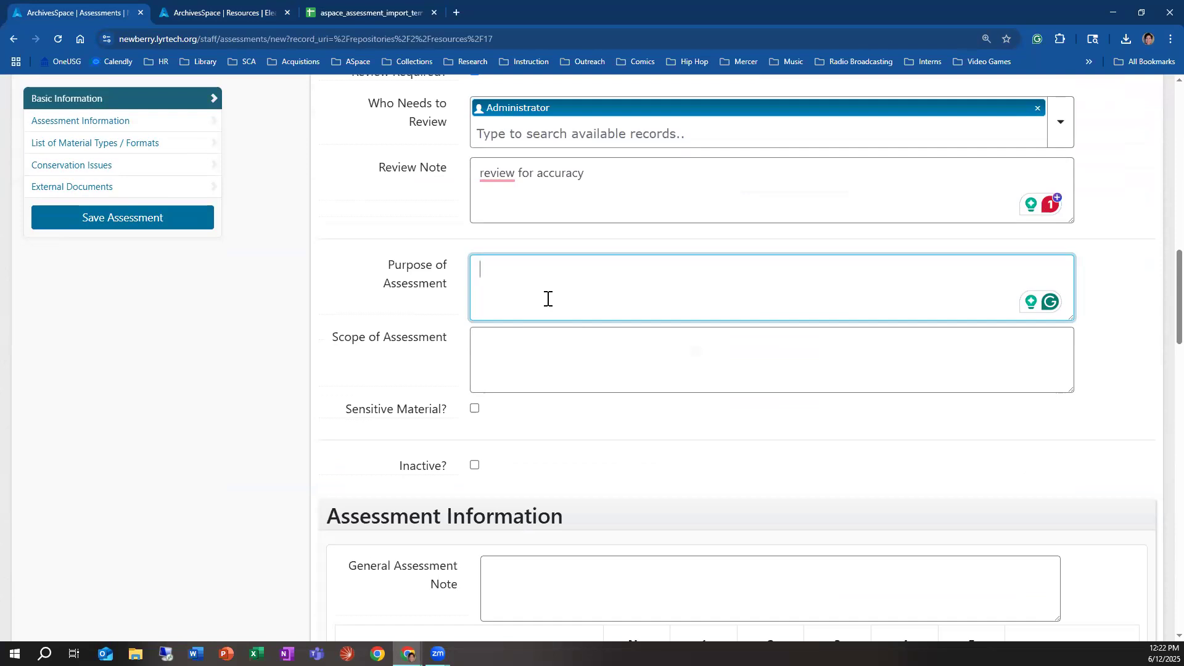
pyautogui.write('preser')
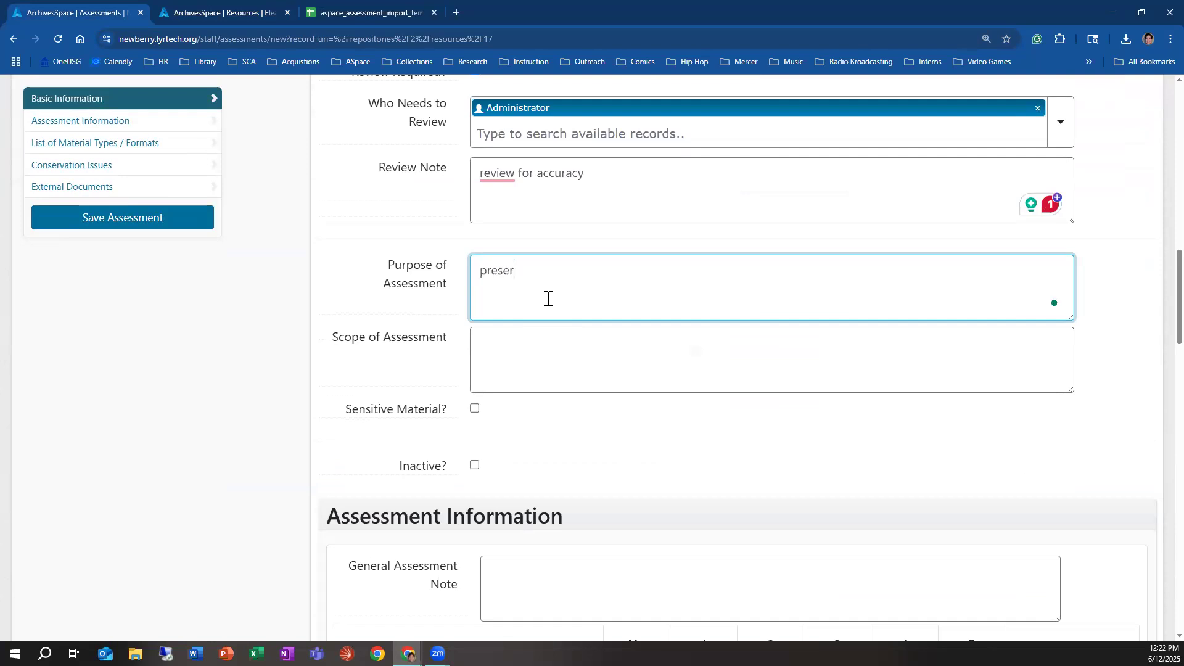
pyautogui.write('vation and conservation ')
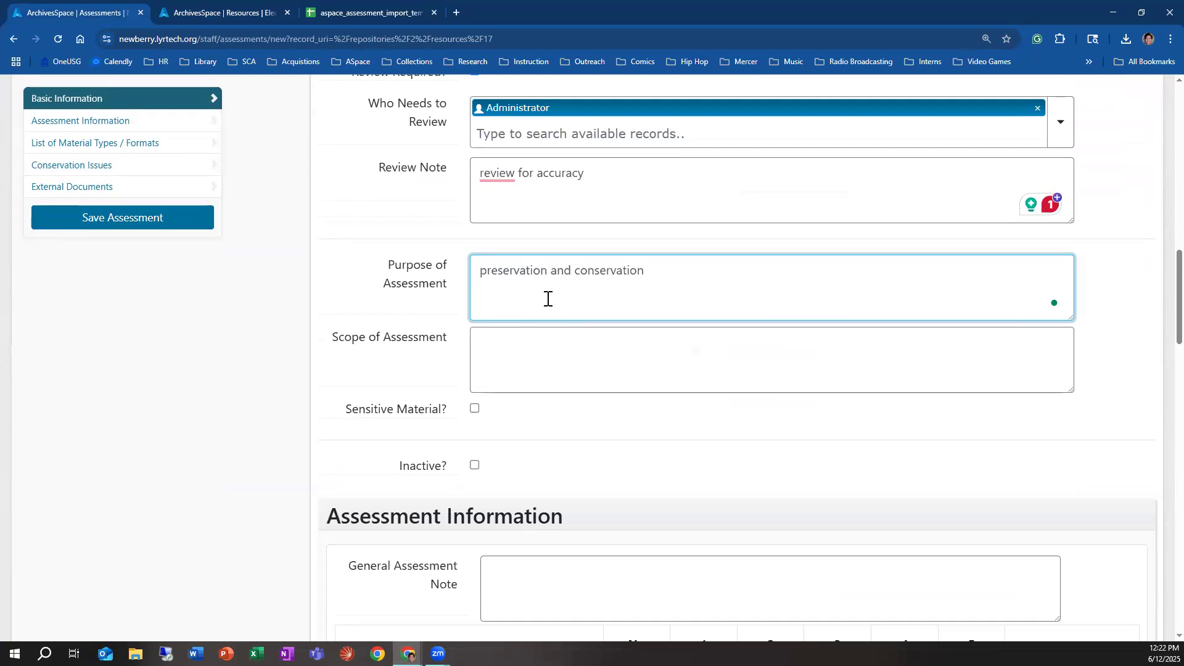
pyautogui.write('issues')
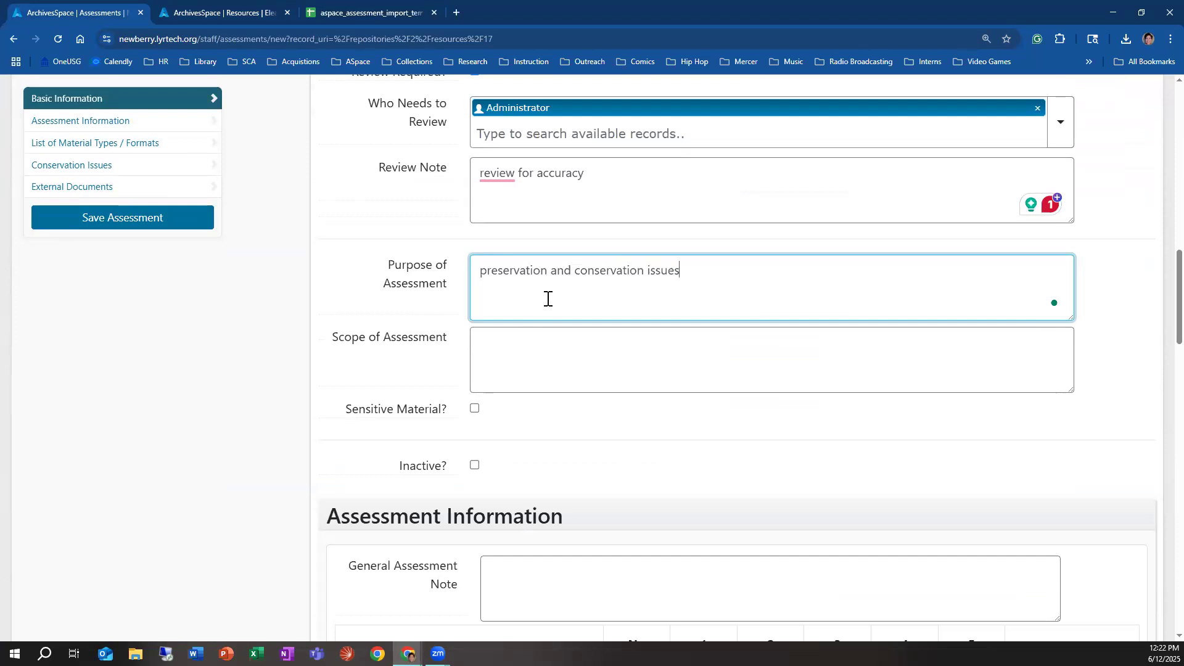
# Step: Examine the field help for Scope of Assessment, Sensitive Material and Inactive
pyautogui.moveTo(410, 343)
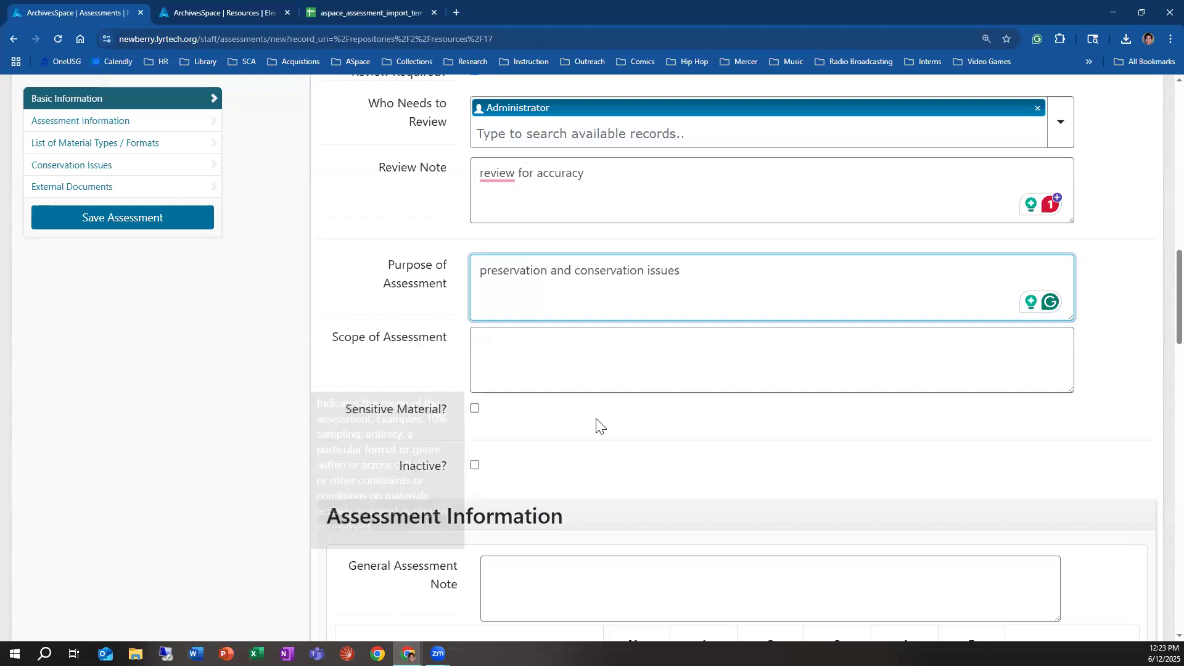
pyautogui.scroll(-2, 426, 303)
pyautogui.moveTo(427, 288)
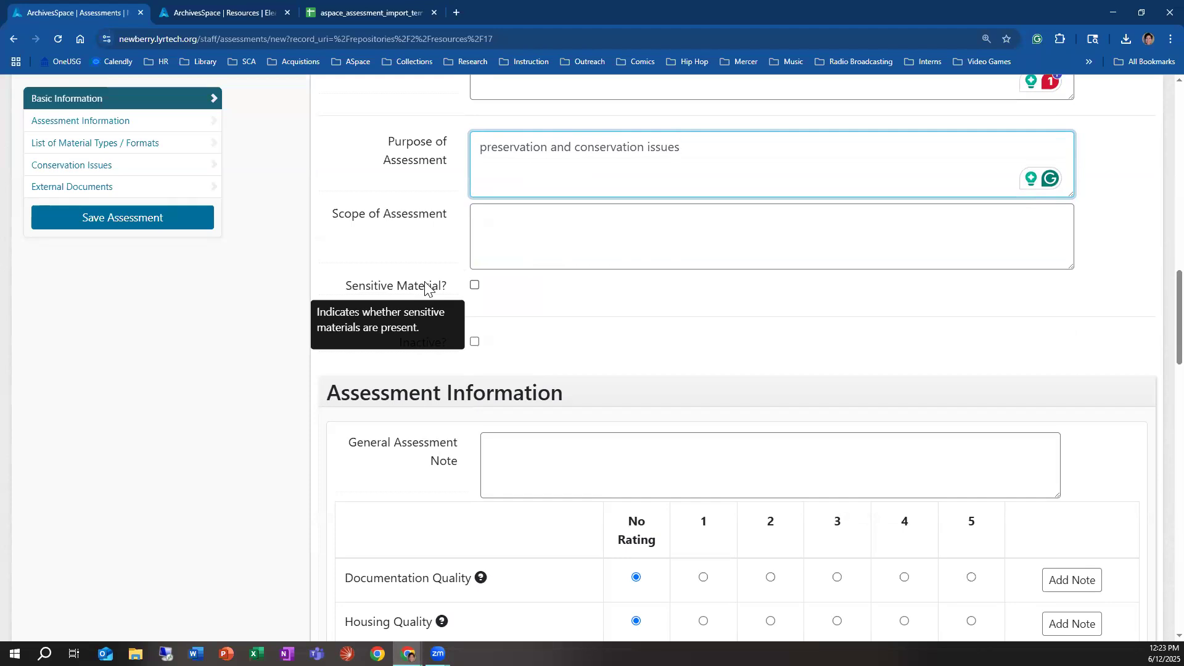
pyautogui.scroll(-2, 454, 305)
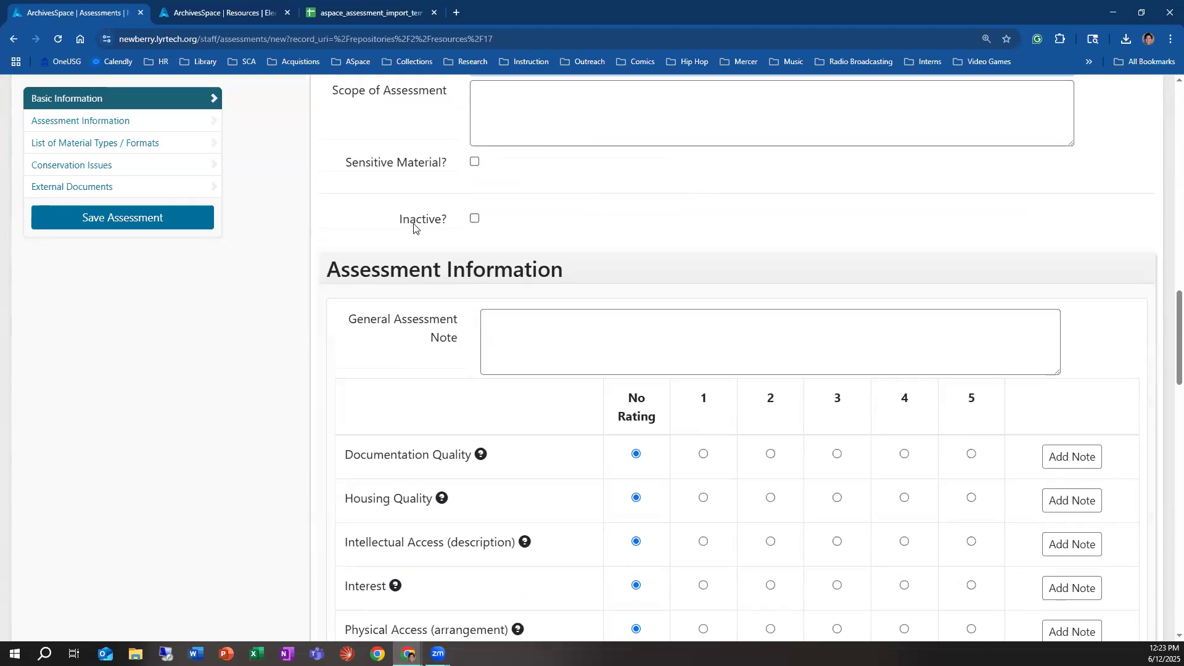
pyautogui.moveTo(413, 228)
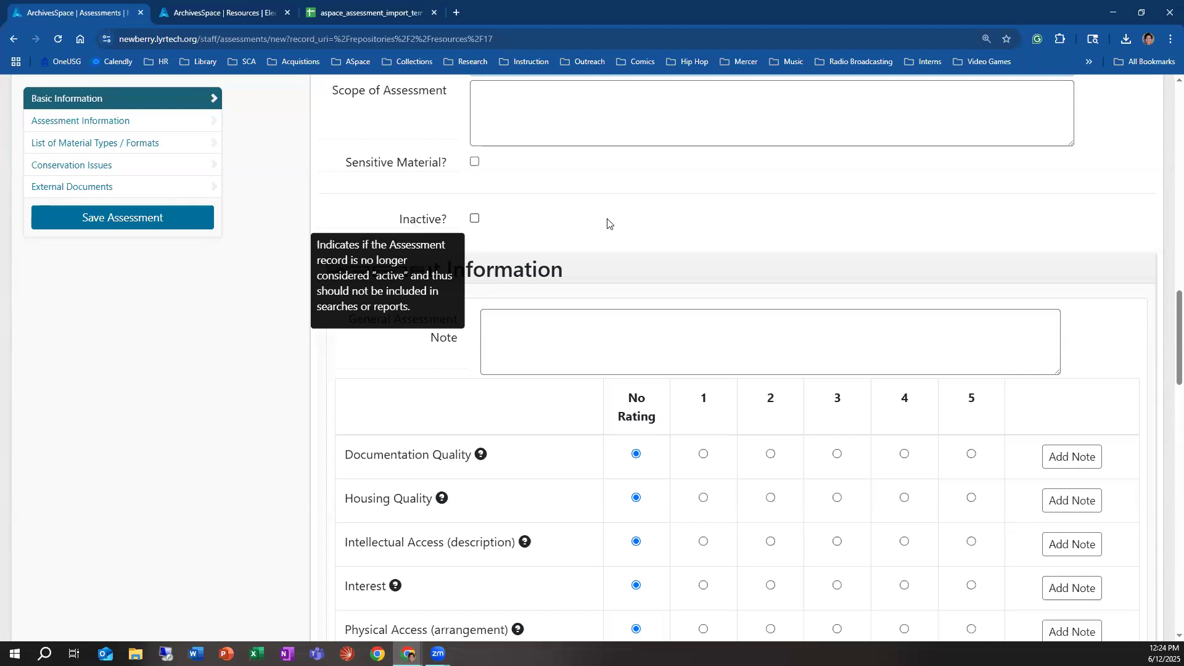
# Step: Check the General Assessment Note and Documentation Quality field help, and rate Documentation Quality as 4
pyautogui.scroll(-2, 610, 224)
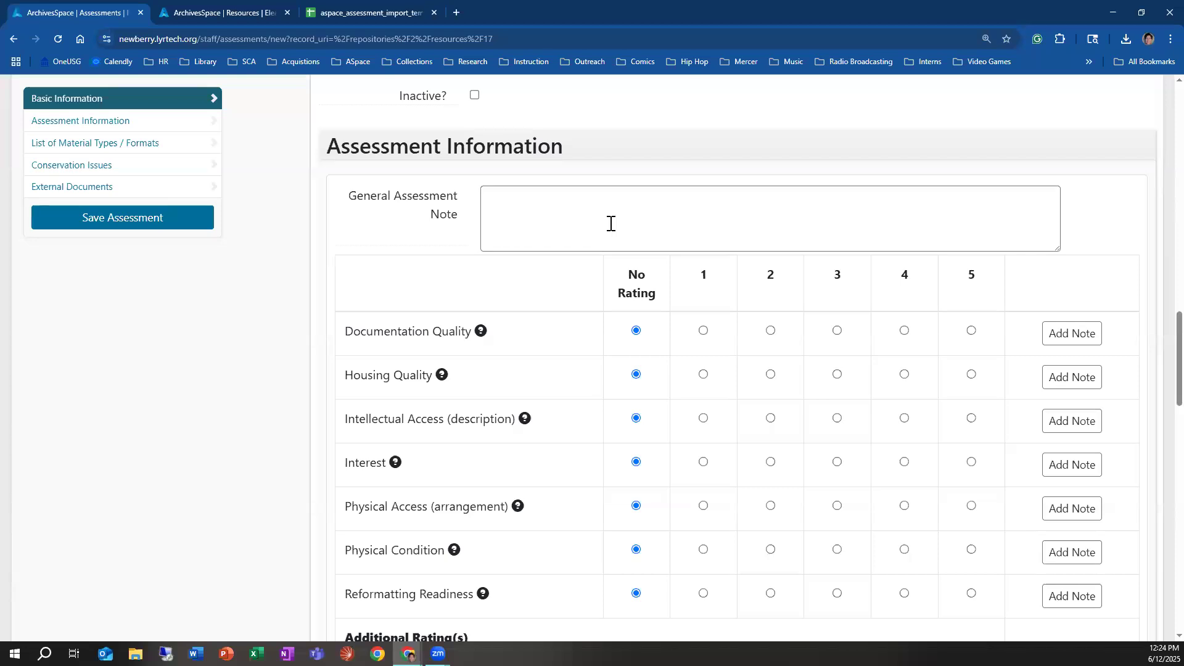
pyautogui.click(610, 224)
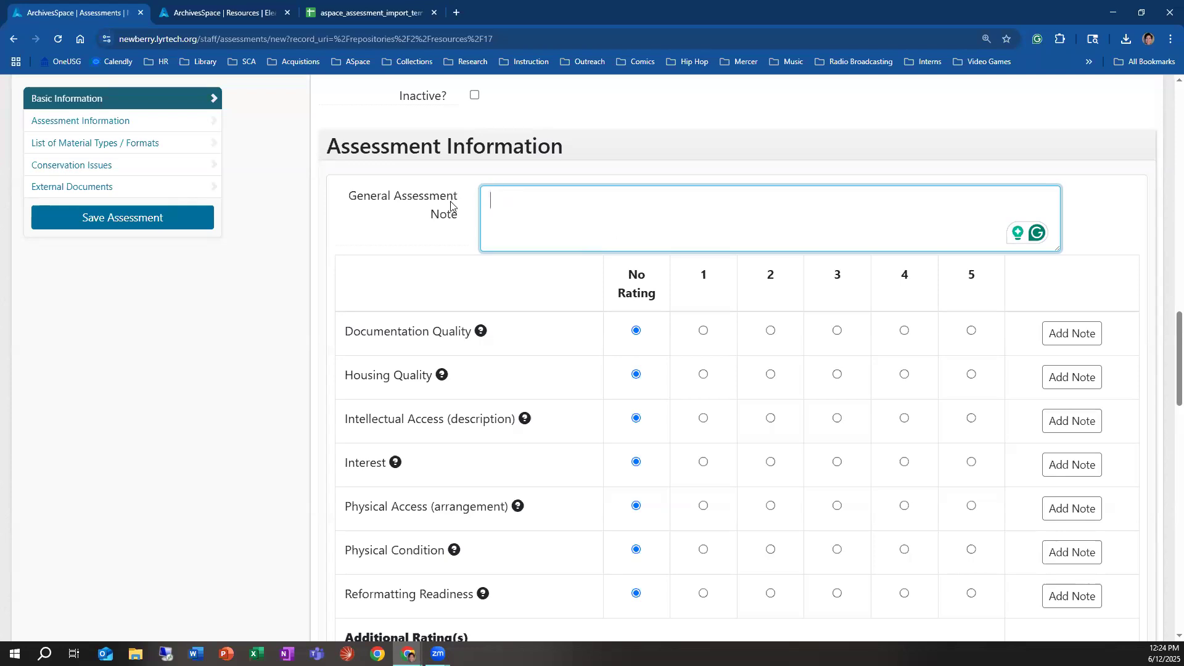
pyautogui.moveTo(451, 205)
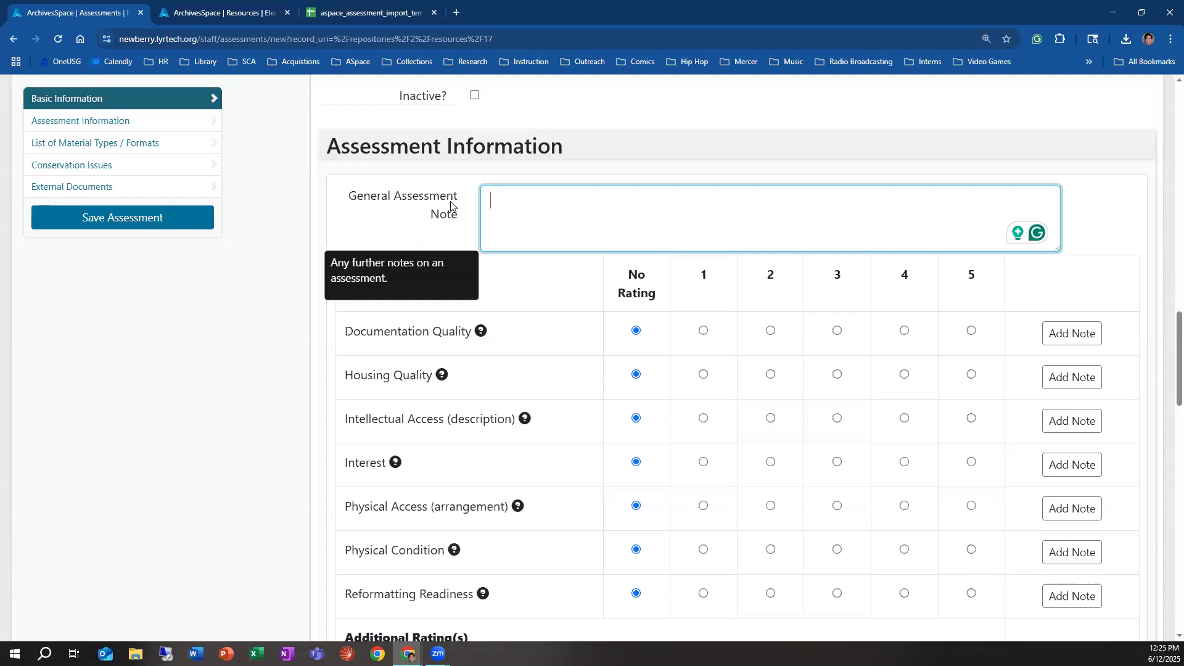
pyautogui.scroll(-2, 543, 216)
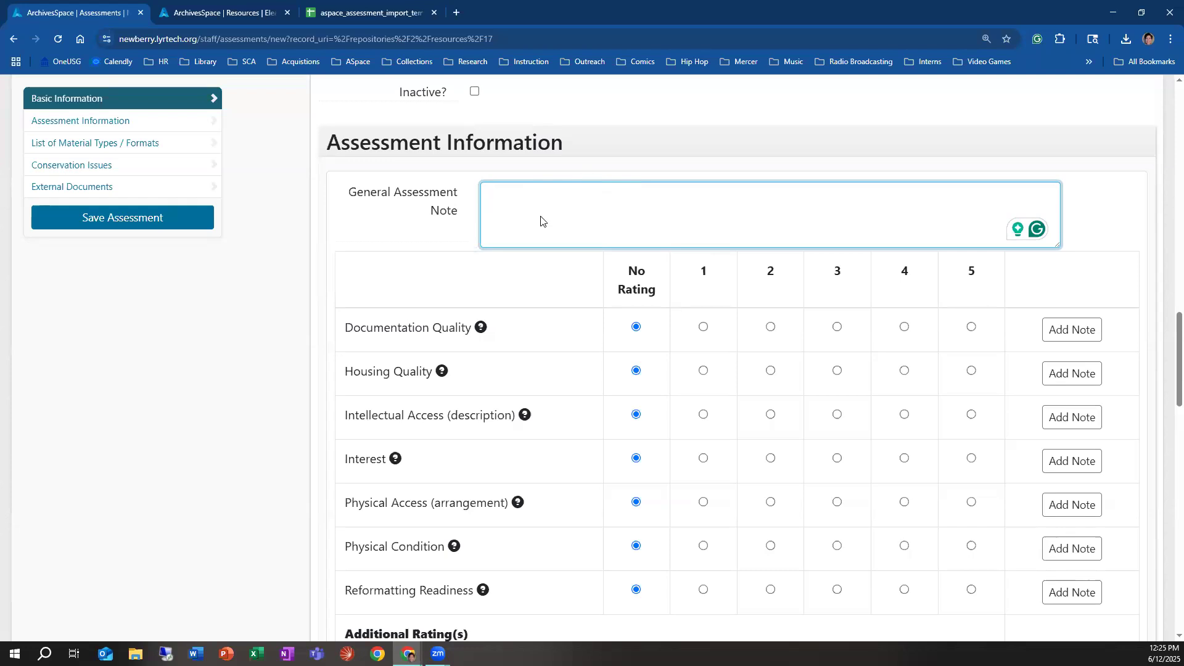
pyautogui.scroll(1, 554, 279)
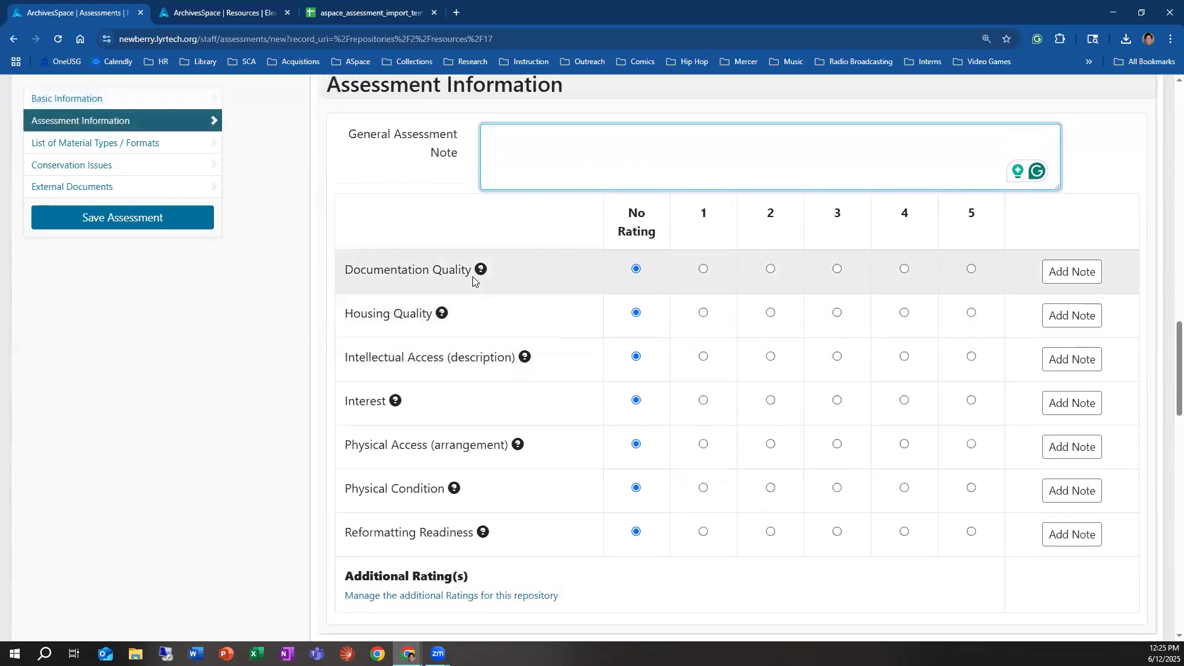
pyautogui.moveTo(481, 270)
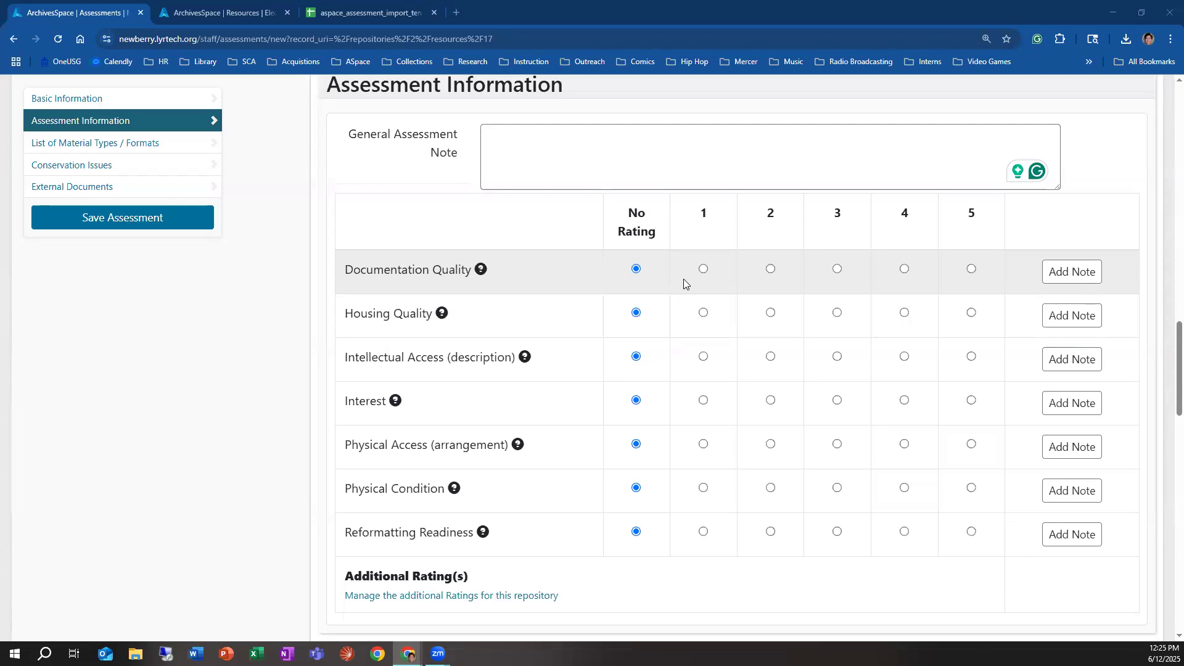
pyautogui.click(905, 269)
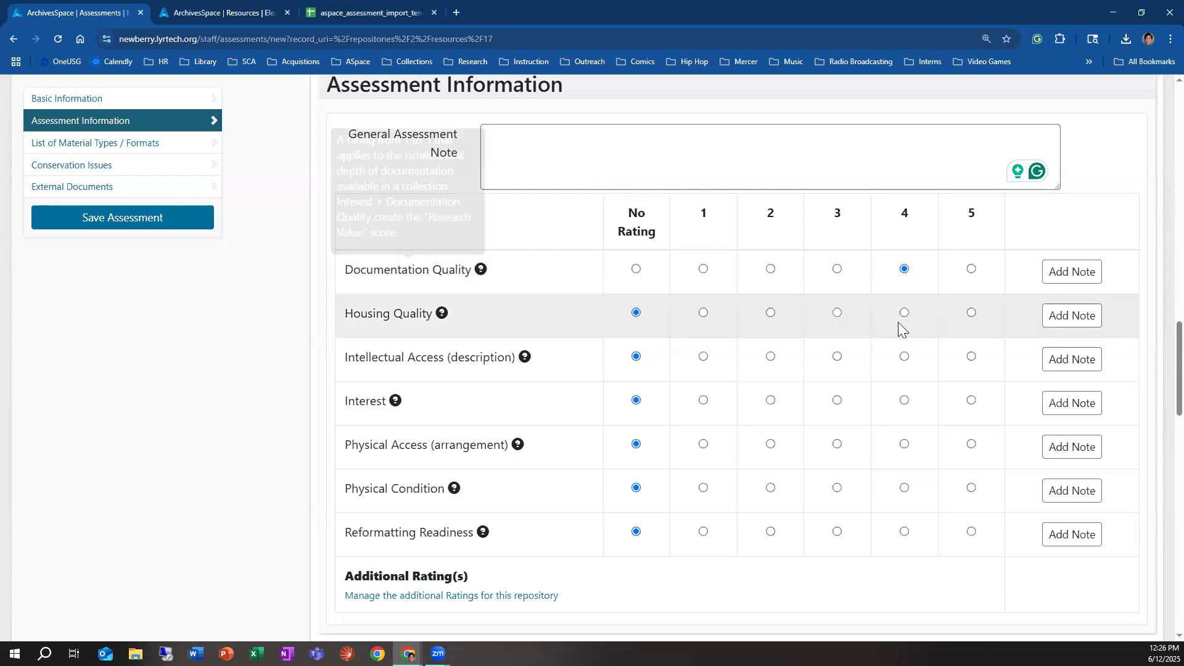
pyautogui.click(1078, 273)
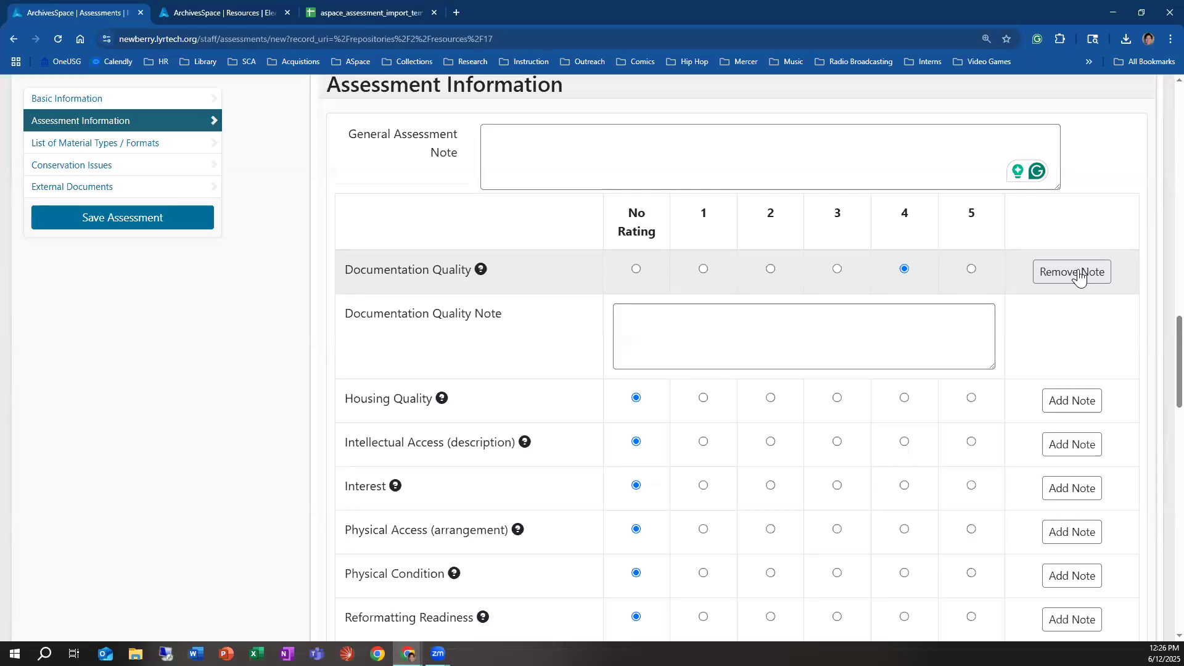
pyautogui.click(893, 345)
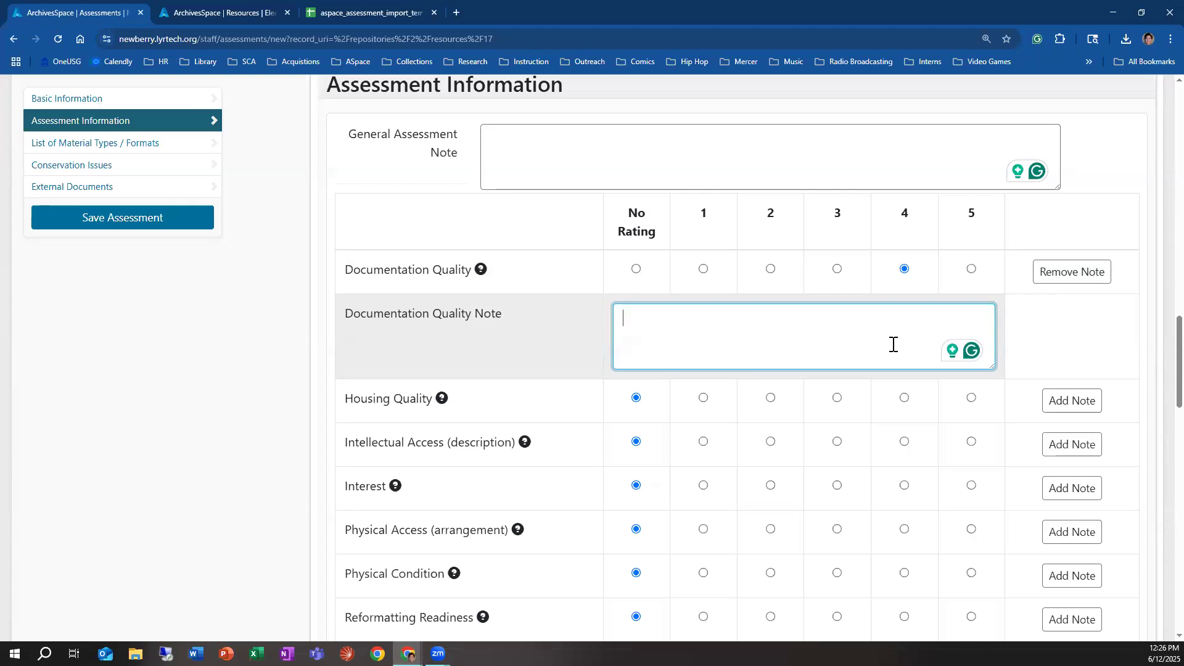
pyautogui.scroll(-3, 481, 555)
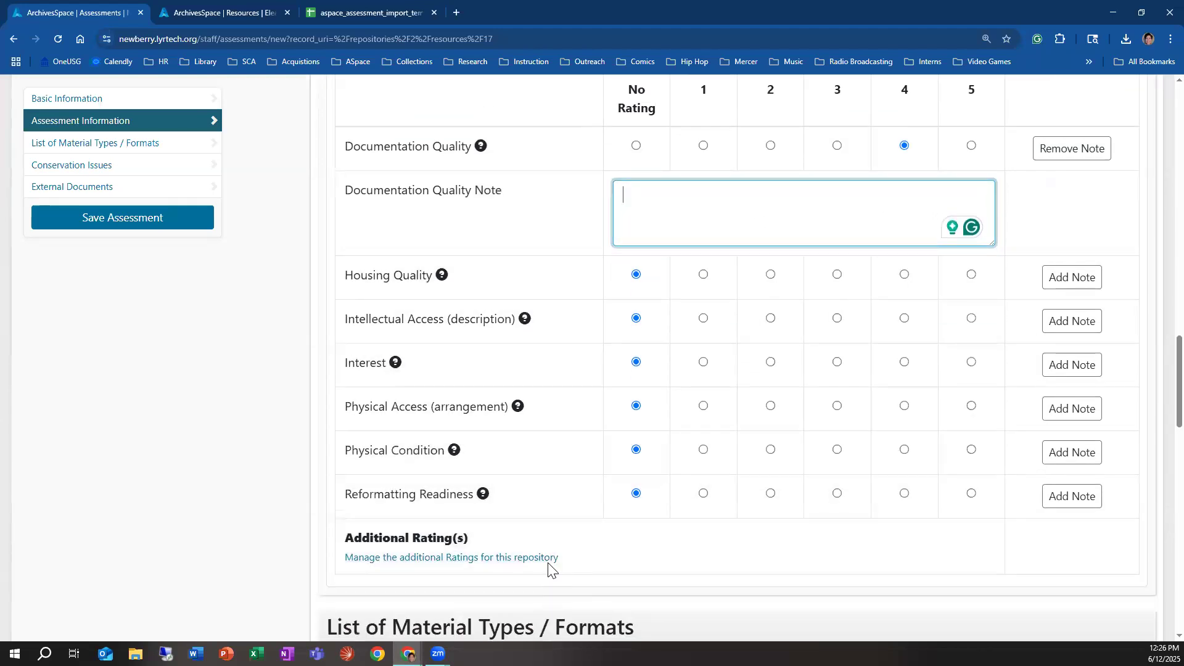
pyautogui.scroll(-2, 555, 551)
pyautogui.scroll(3, 603, 558)
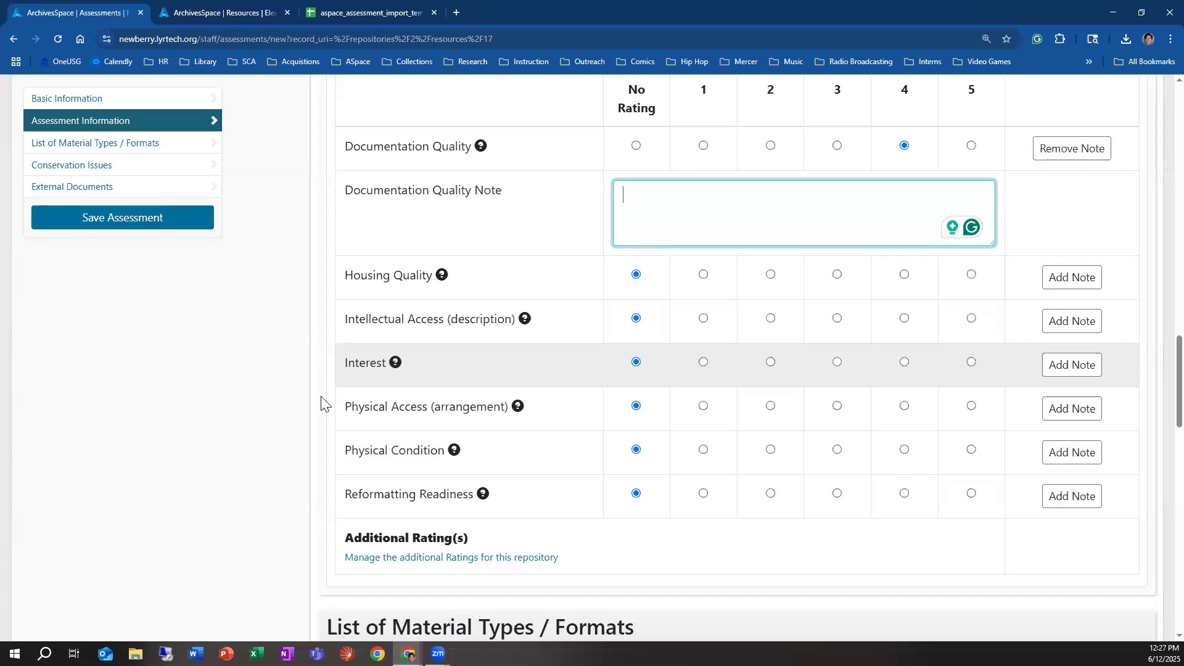
pyautogui.scroll(3, 1041, 302)
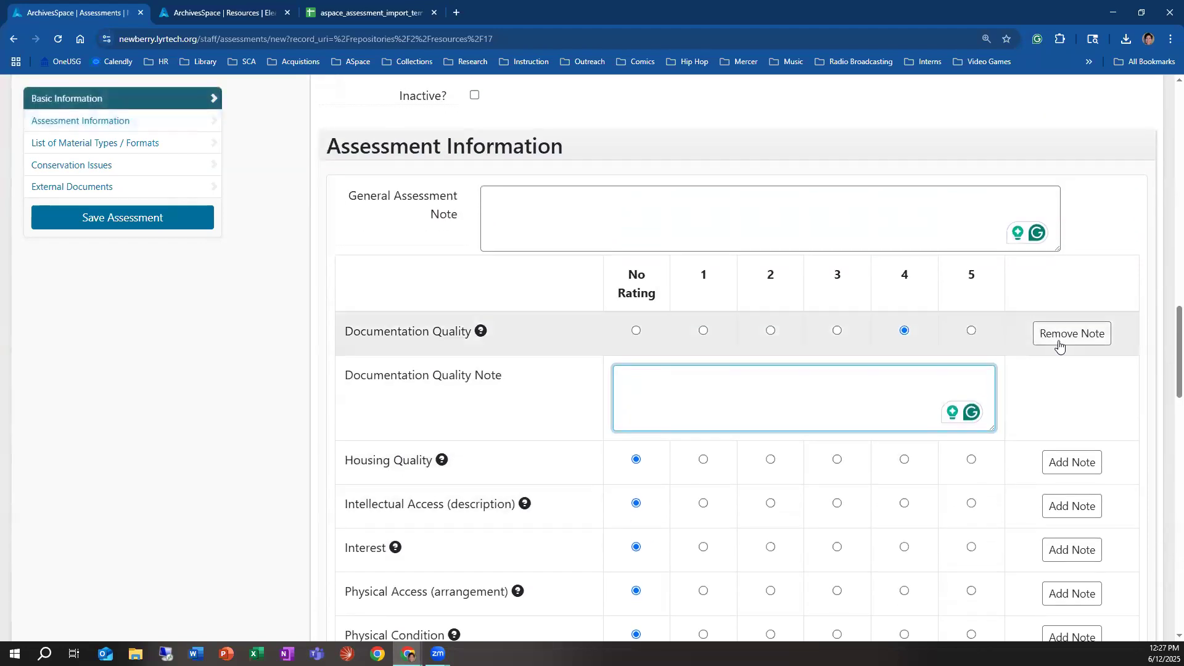
pyautogui.click(1057, 333)
# Step: Read the rating criteria for Housing Quality and rate it as 5
pyautogui.scroll(-3, 493, 308)
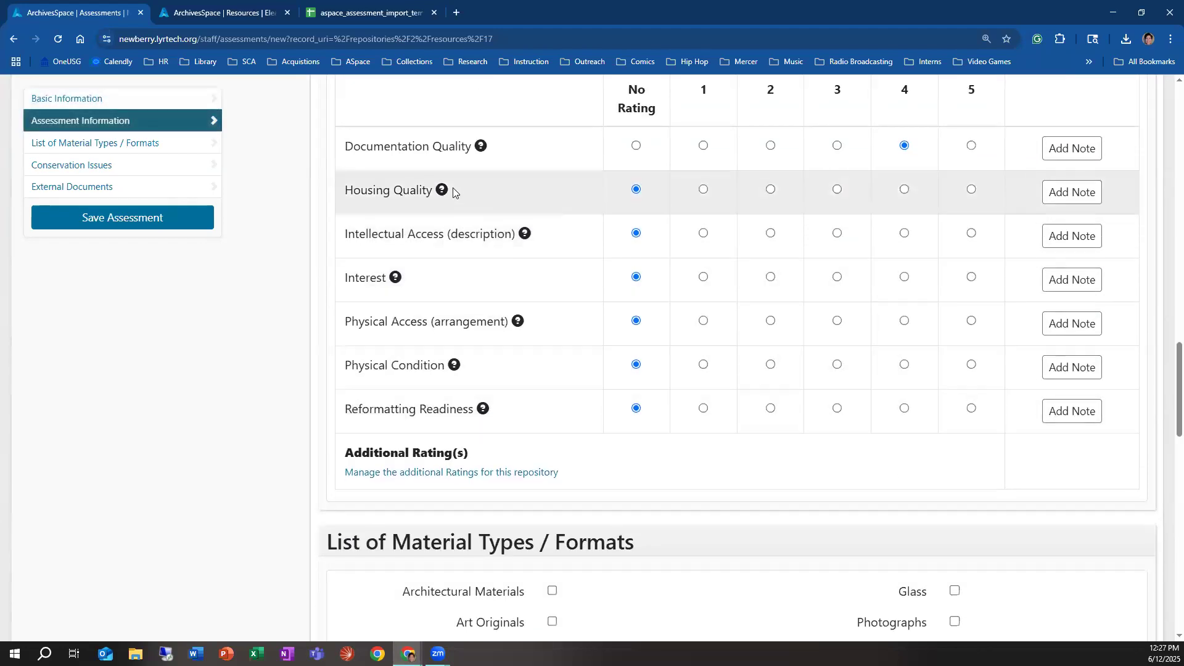
pyautogui.moveTo(445, 191)
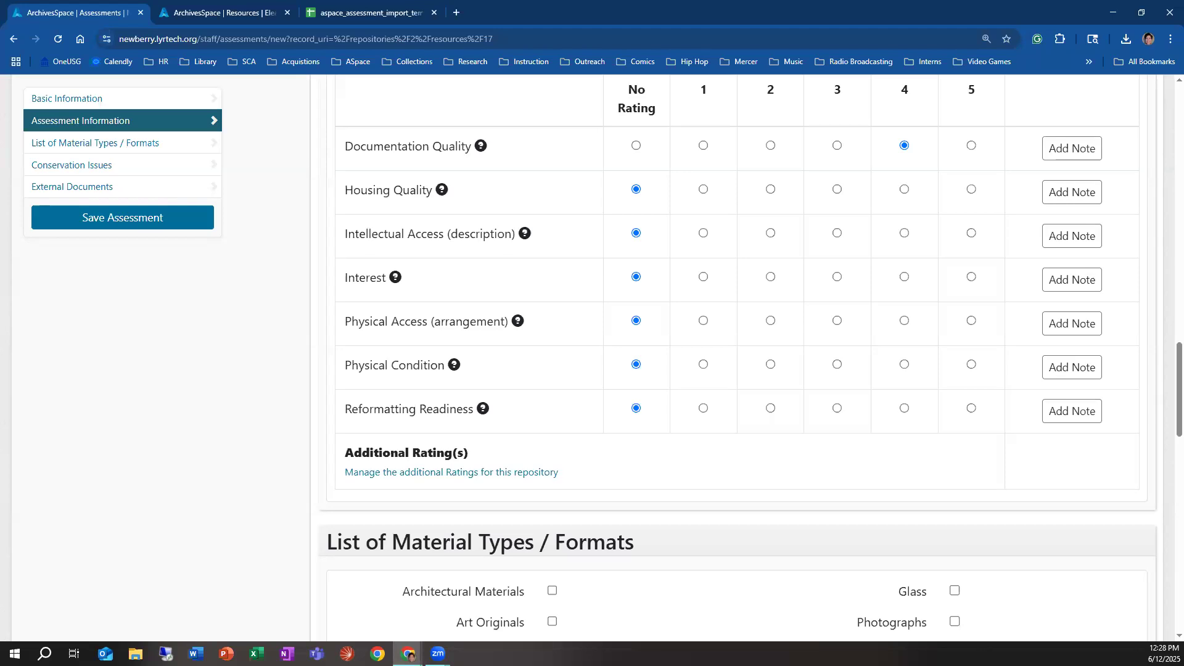
pyautogui.click(440, 190)
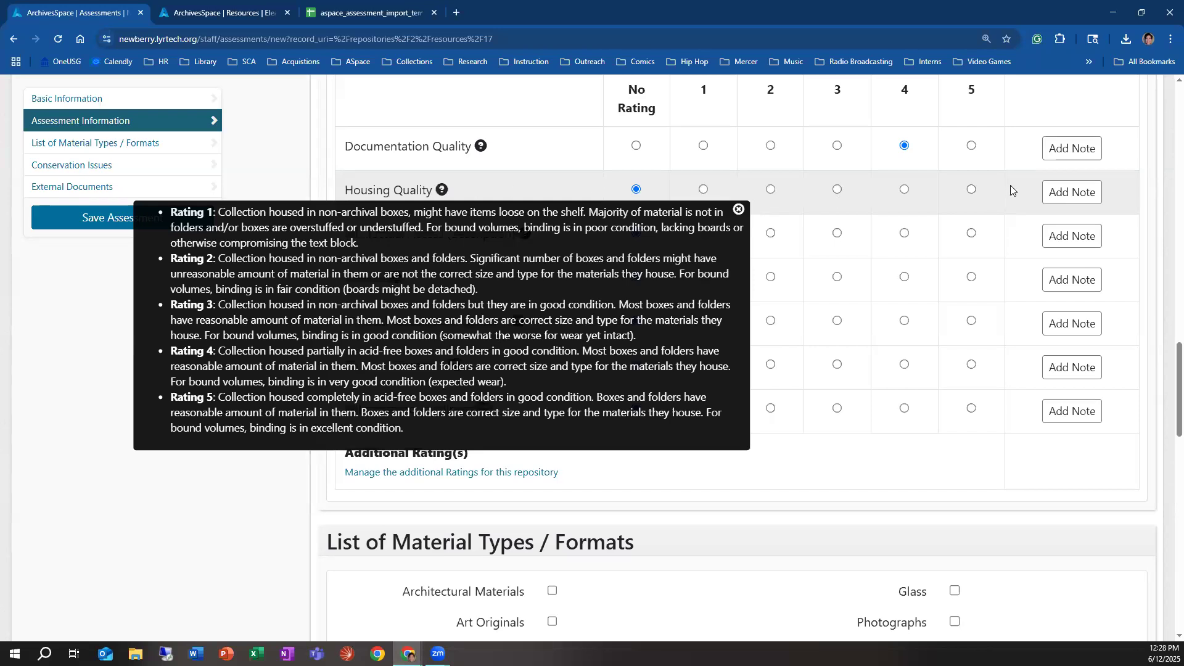
pyautogui.click(972, 188)
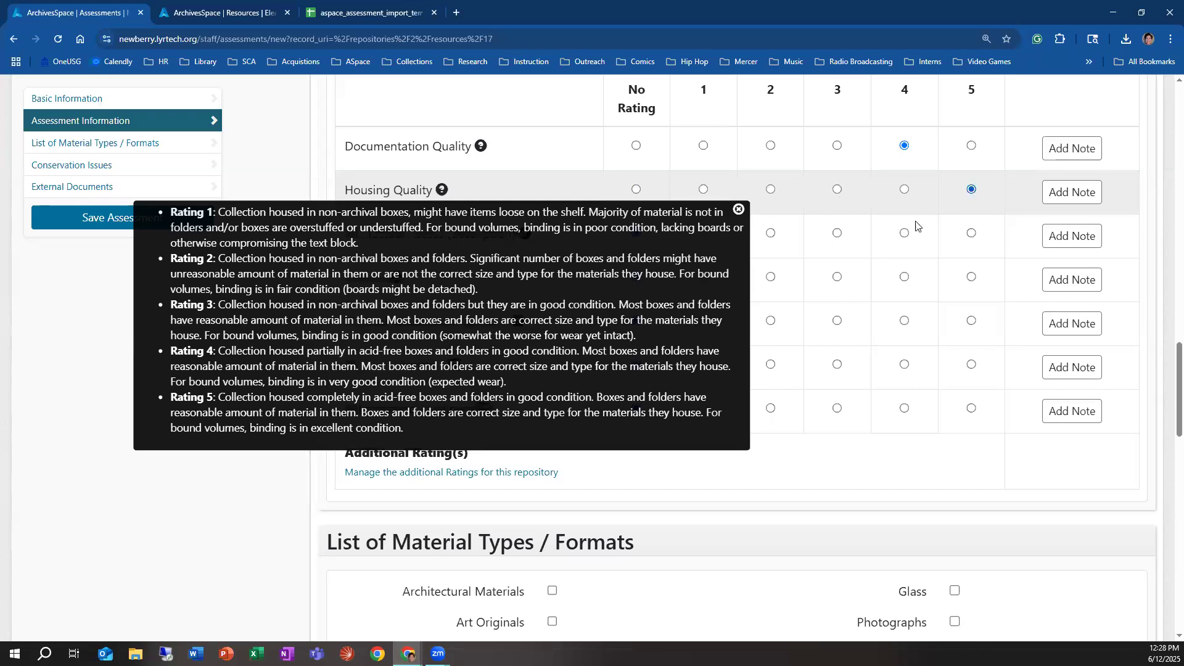
pyautogui.click(740, 211)
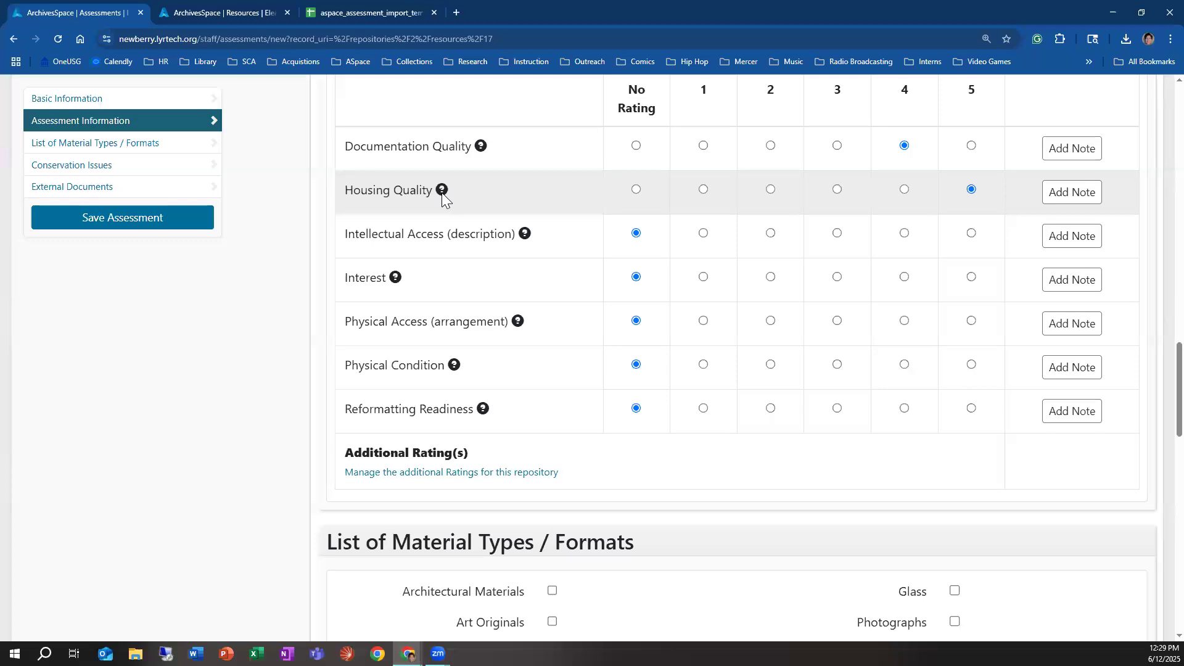
pyautogui.moveTo(442, 193)
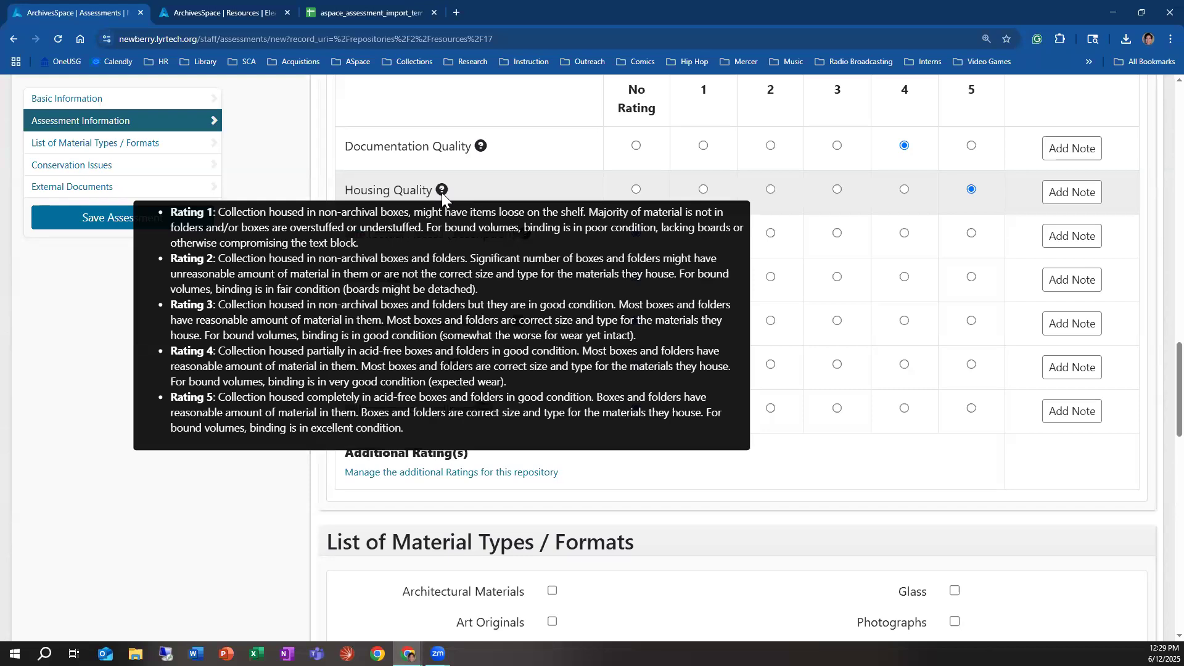
pyautogui.click(1072, 193)
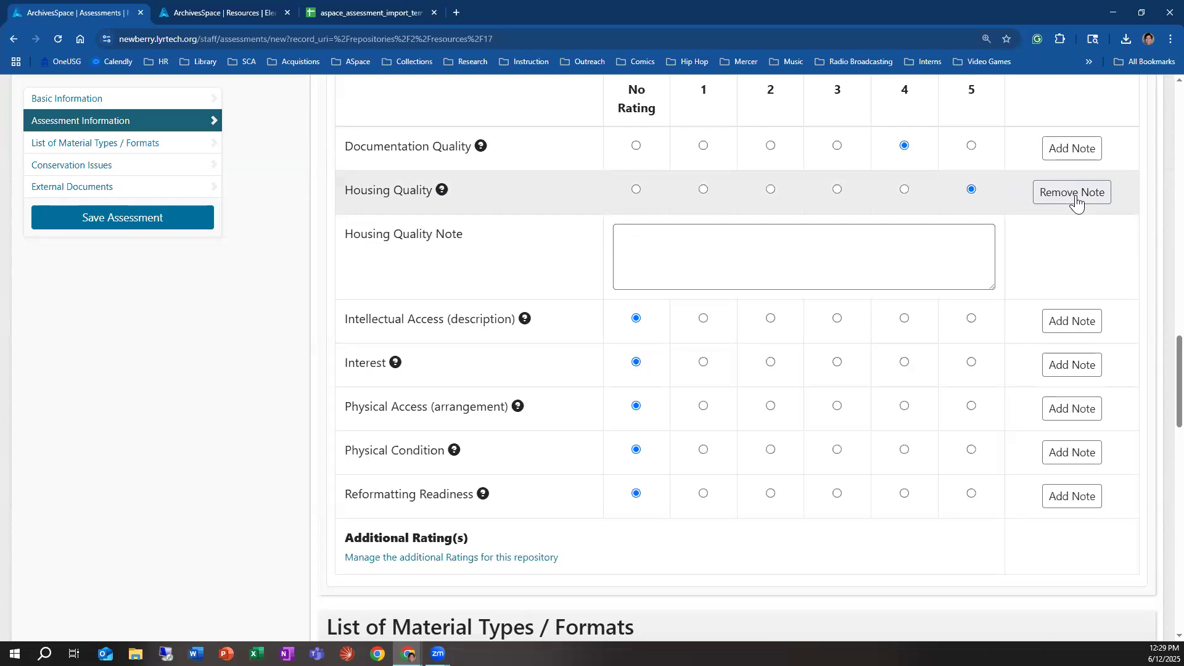
pyautogui.click(1073, 194)
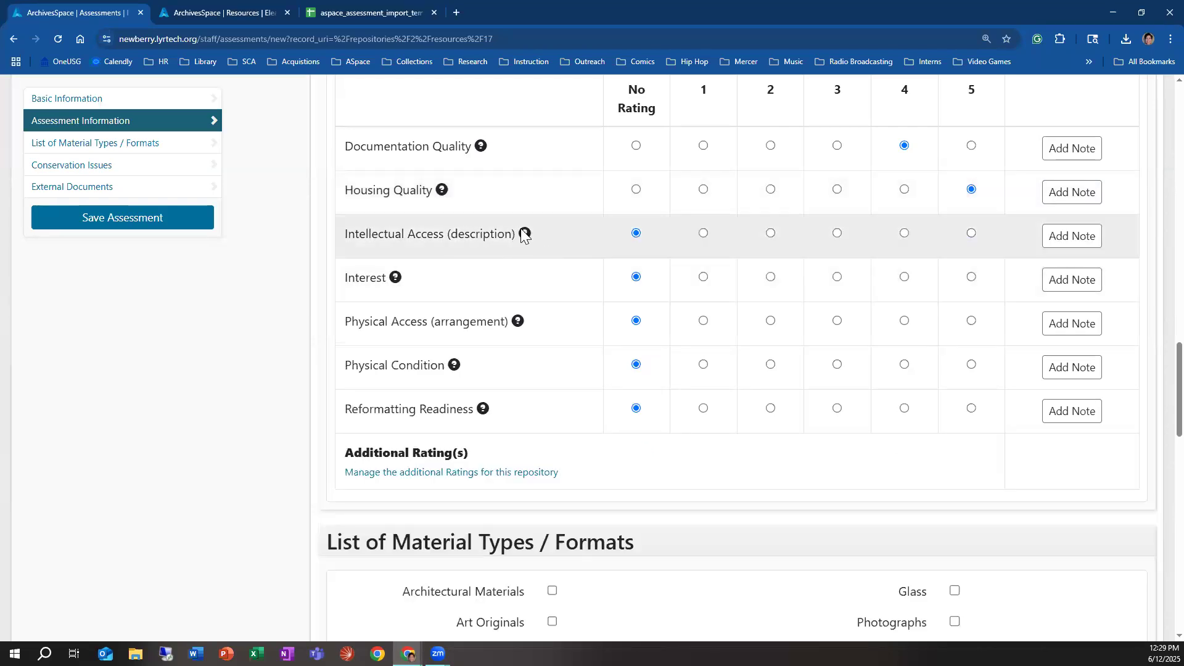
# Step: Consult the rating criteria and rate Intellectual Access (description) as 5 and Interest as 3
pyautogui.moveTo(525, 234)
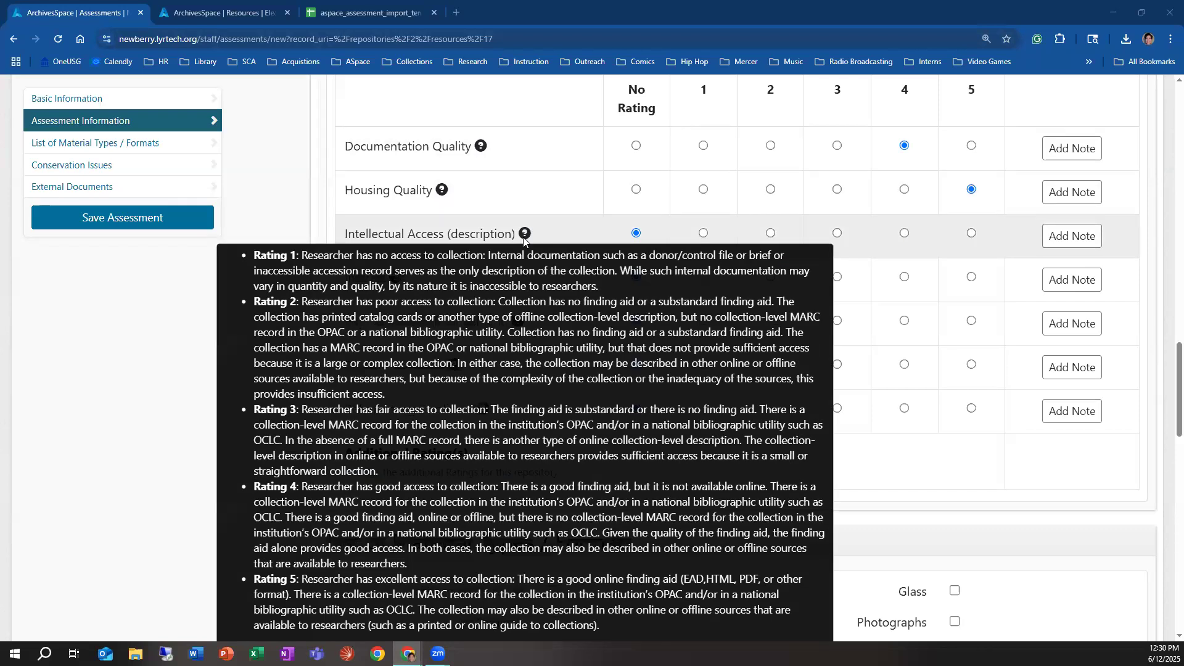
pyautogui.click(971, 233)
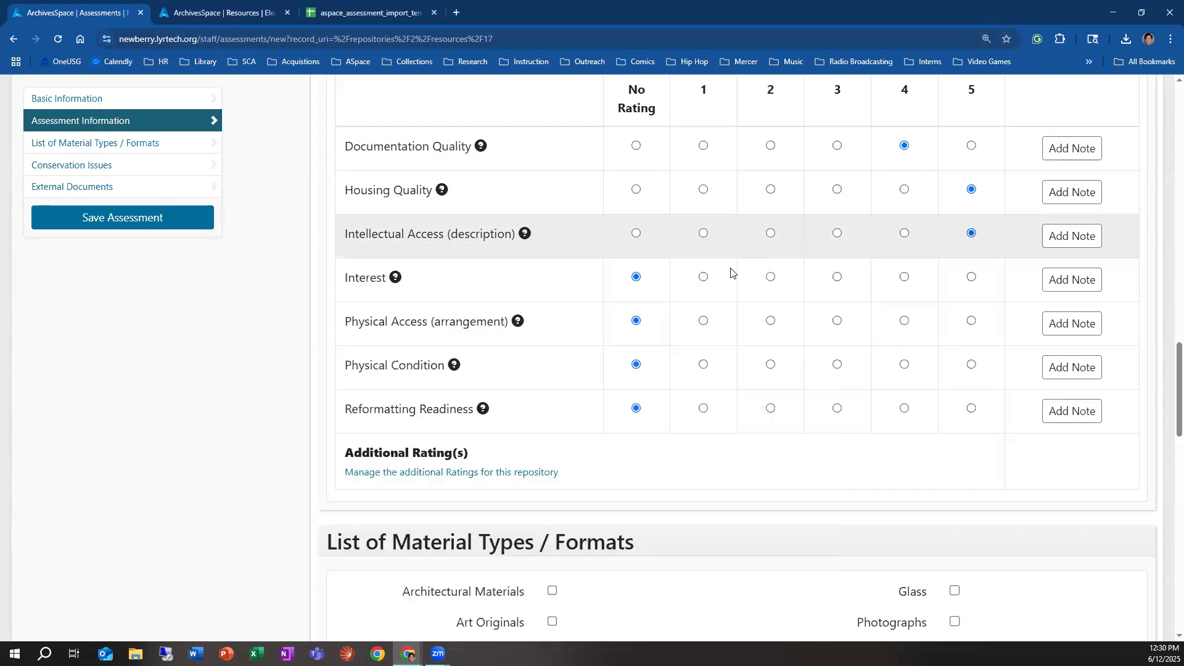
pyautogui.scroll(-1, 468, 271)
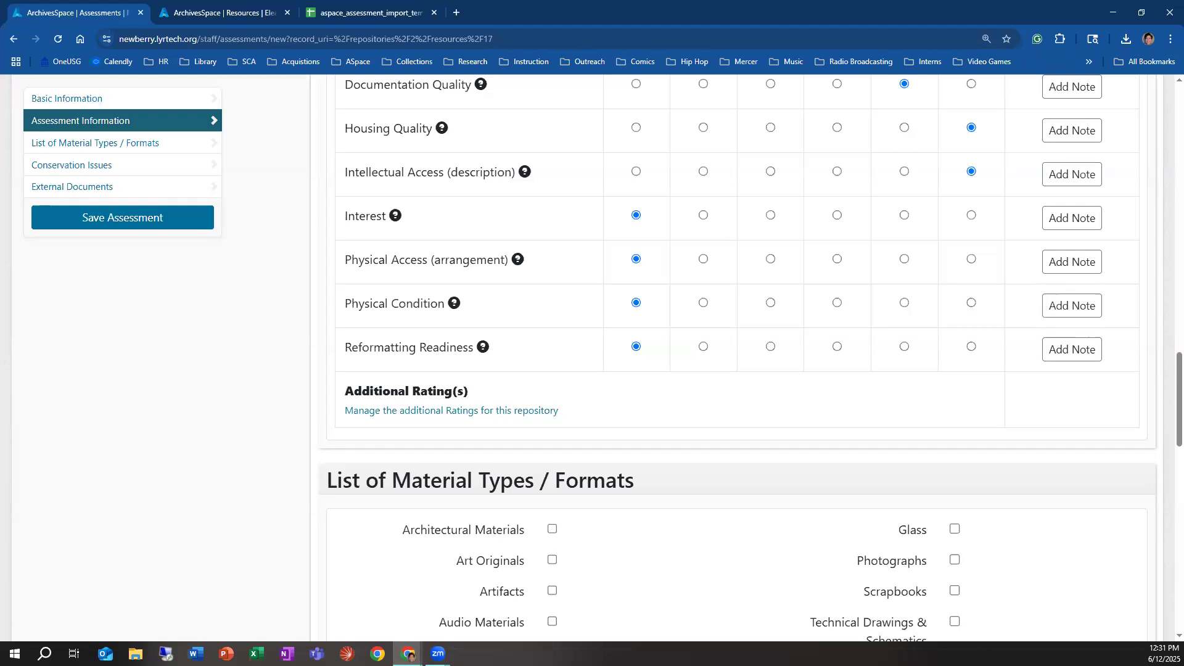
pyautogui.scroll(2, 558, 388)
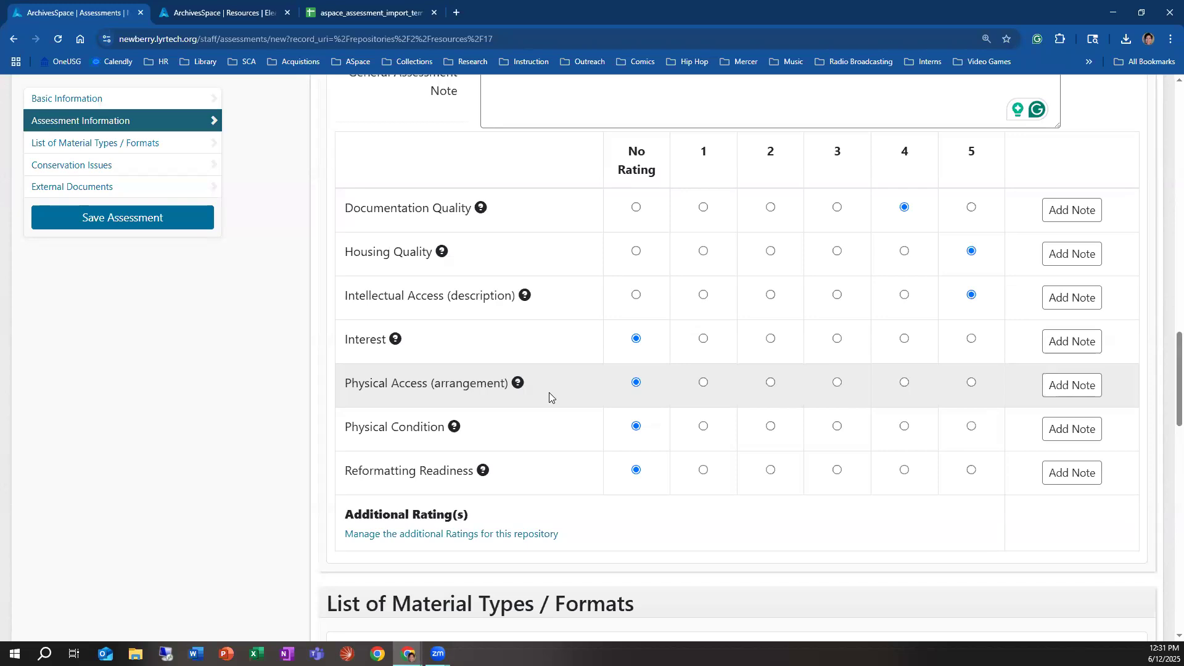
pyautogui.moveTo(397, 343)
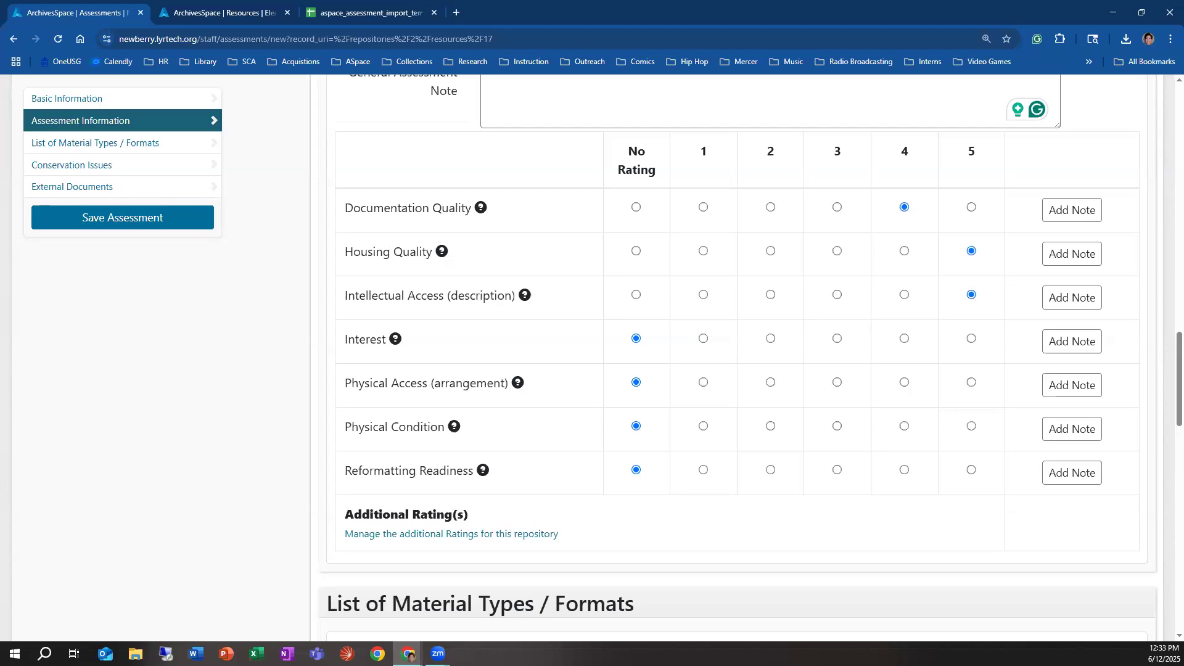
pyautogui.click(837, 339)
pyautogui.click(1056, 350)
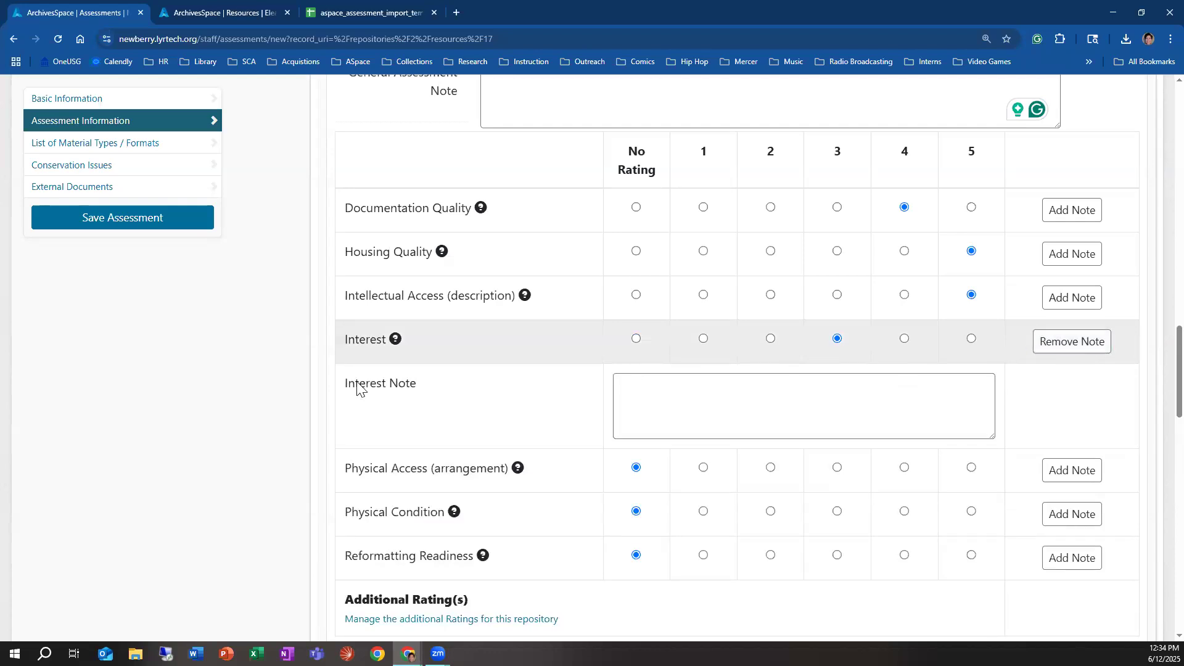
# Step: Save the new assessment and return to the ratings in its Assessment Information section
pyautogui.click(125, 232)
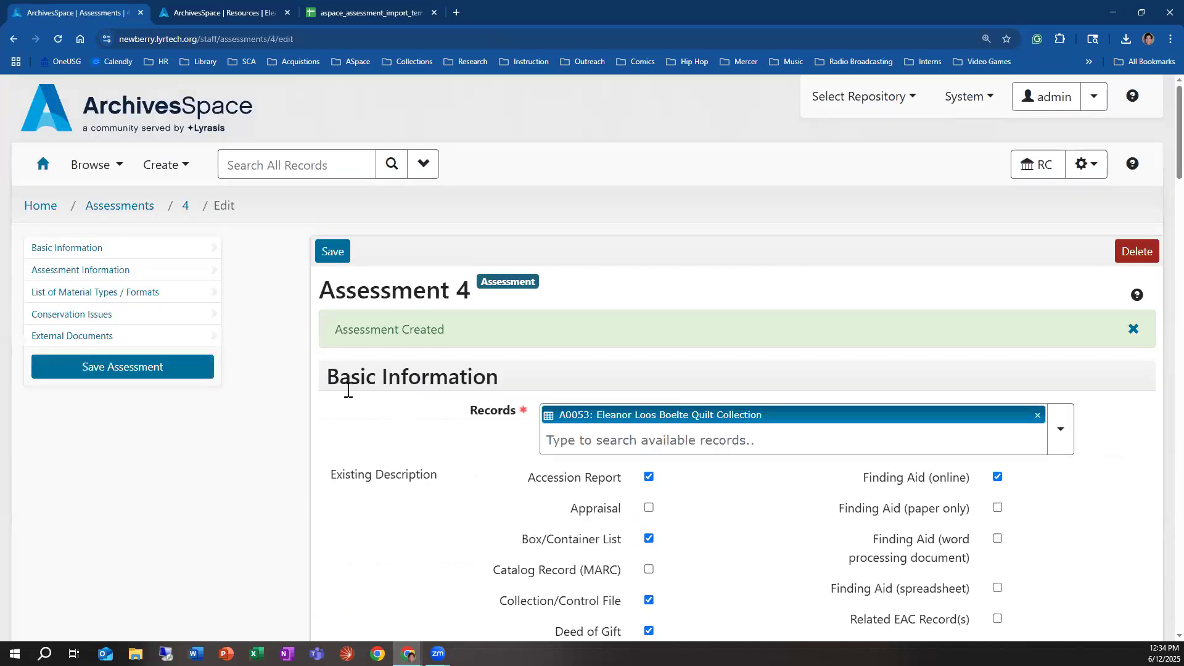
pyautogui.click(117, 270)
pyautogui.scroll(-1, 787, 524)
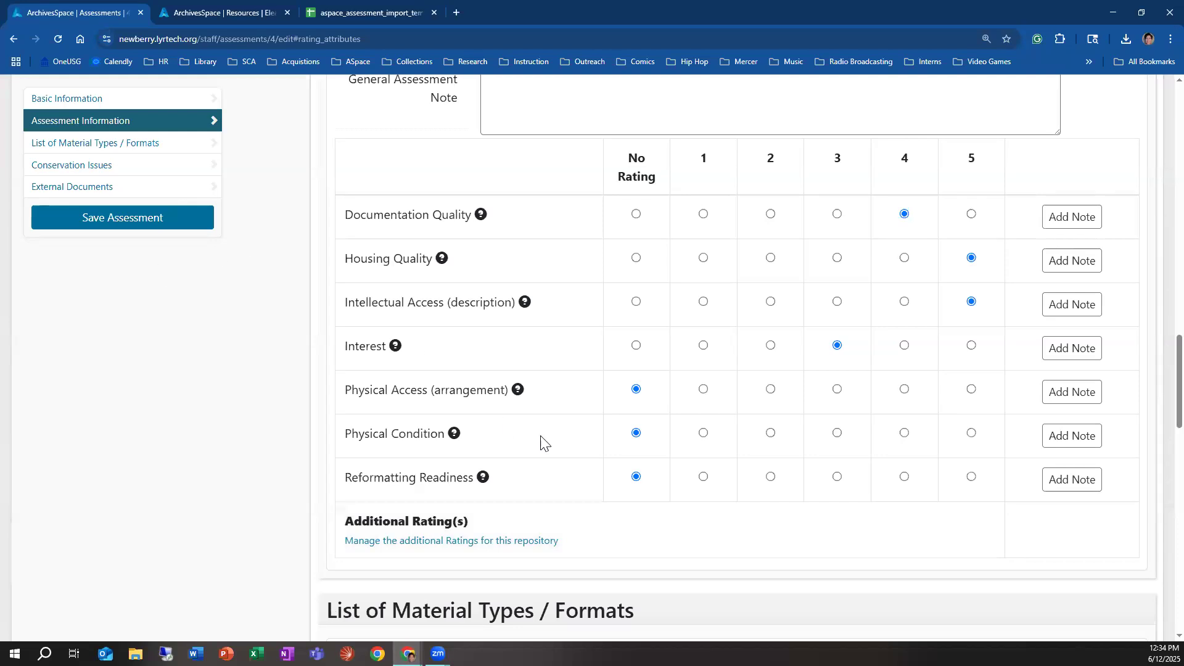
# Step: Consult the rating criteria and rate Physical Access (arrangement) as 5 and Physical Condition as 3, leaving both without a note
pyautogui.moveTo(516, 396)
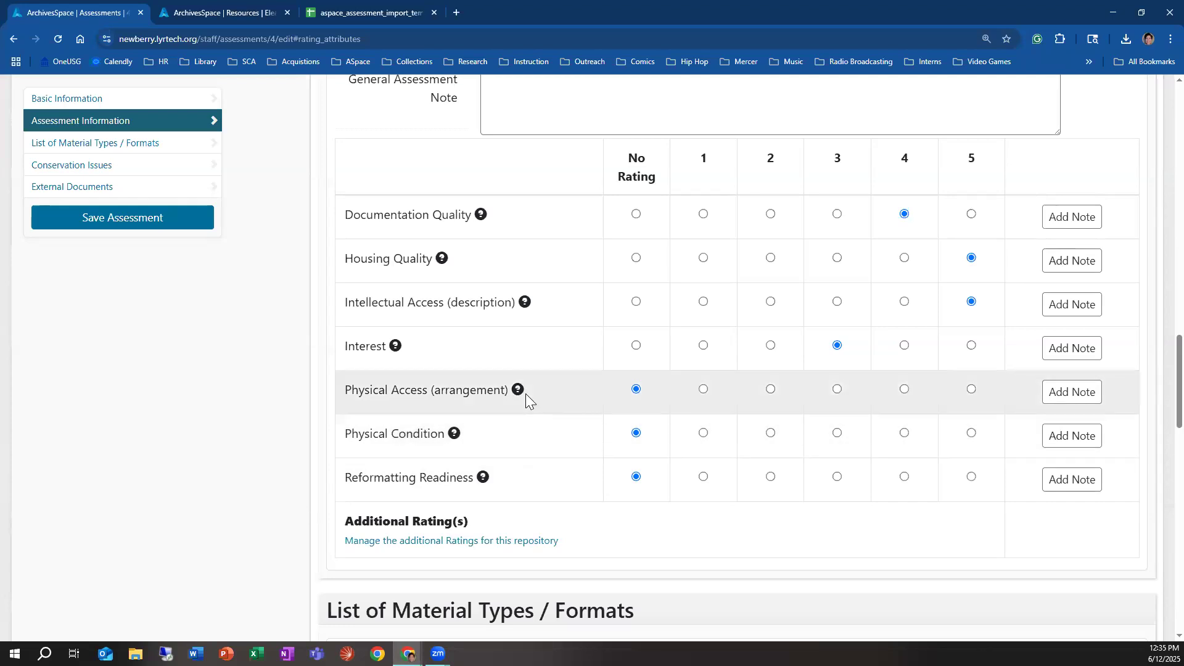
pyautogui.moveTo(517, 388)
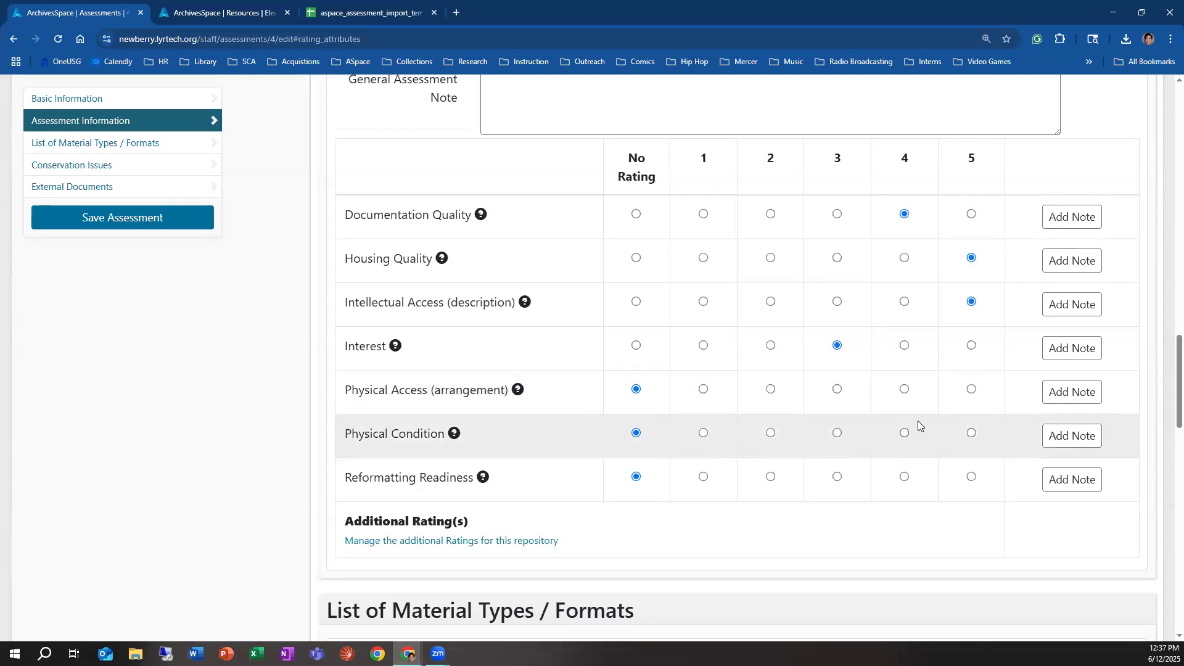
pyautogui.click(971, 389)
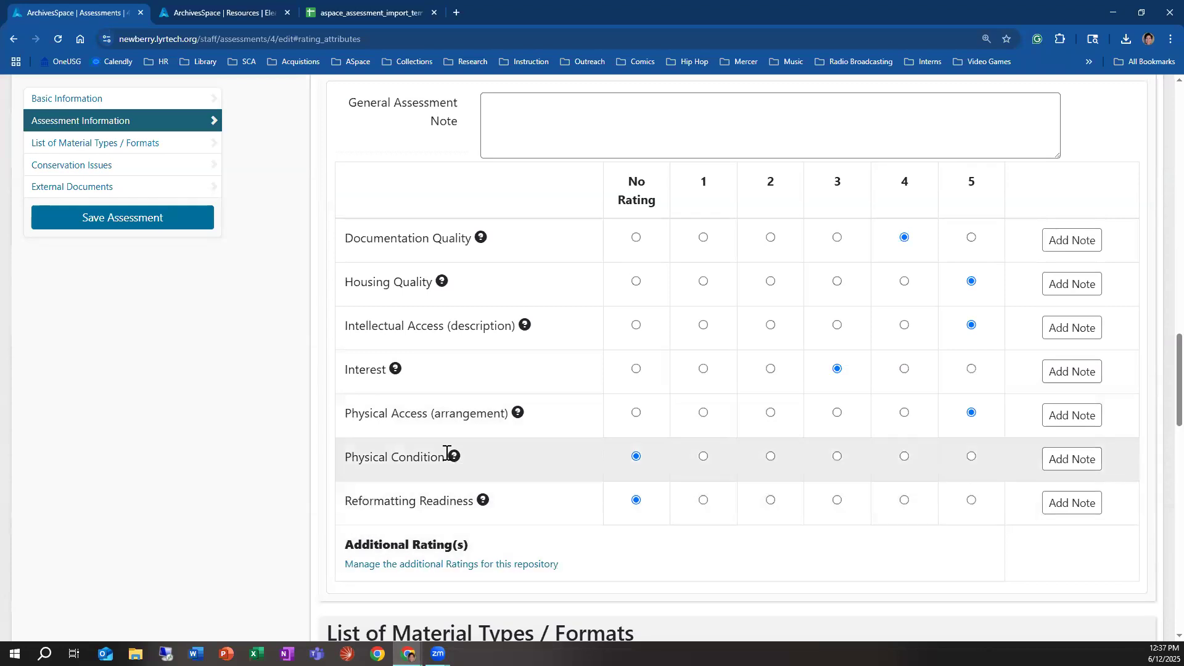
pyautogui.scroll(-1, 447, 453)
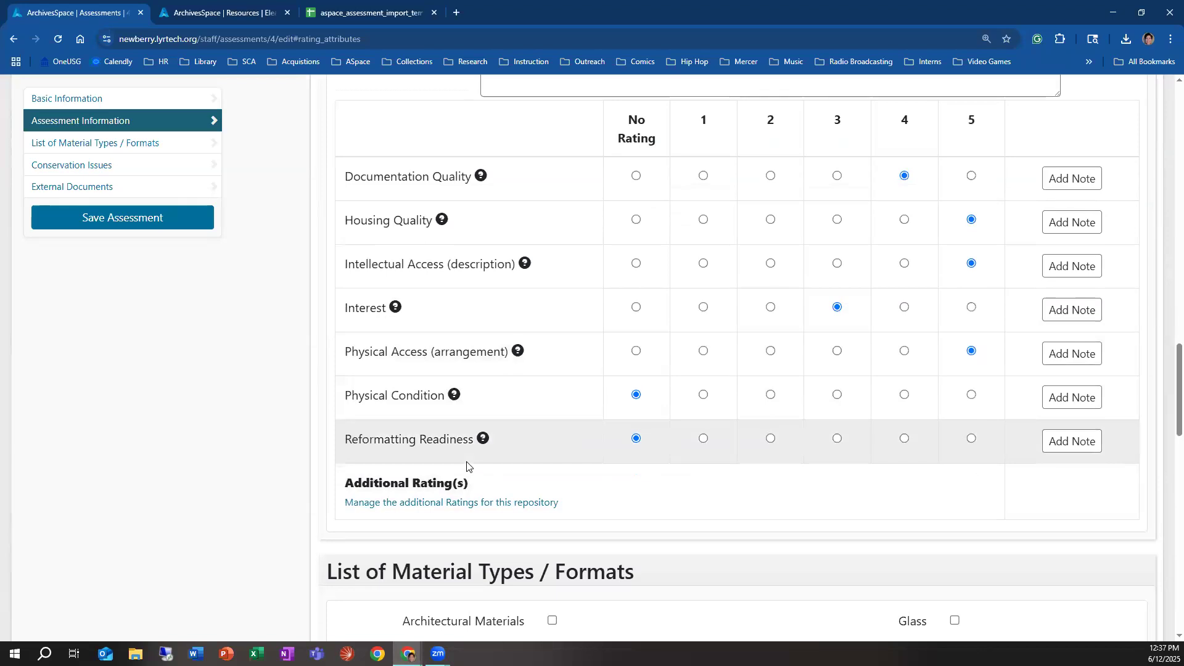
pyautogui.moveTo(455, 398)
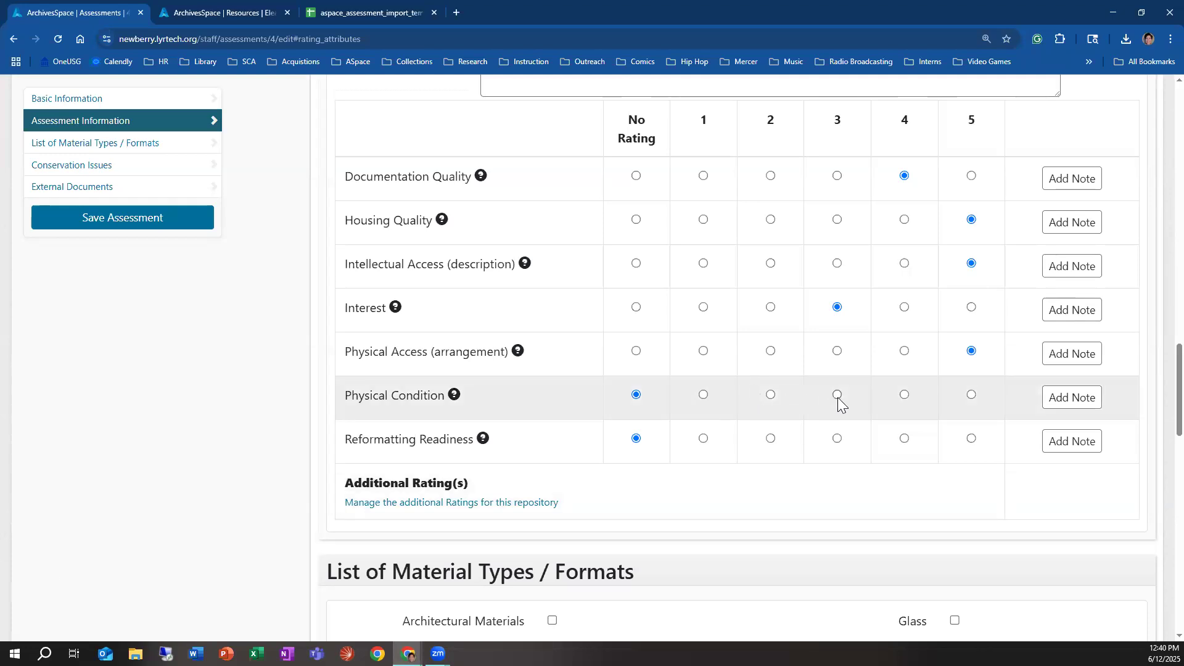
pyautogui.click(837, 396)
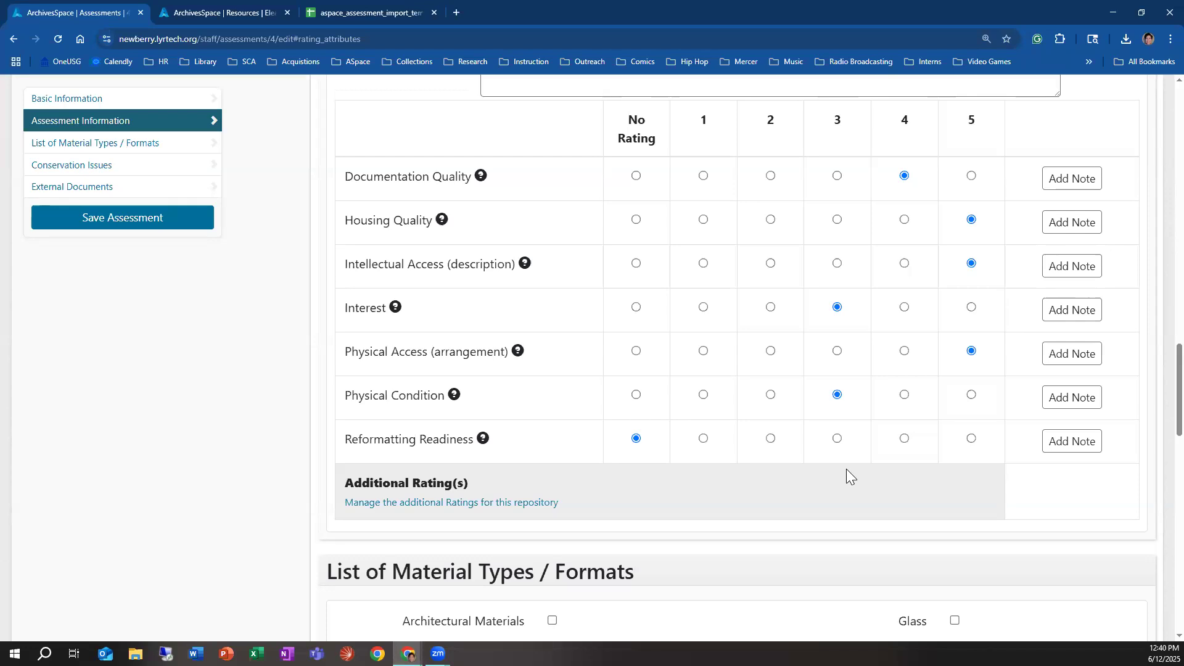
pyautogui.click(1064, 396)
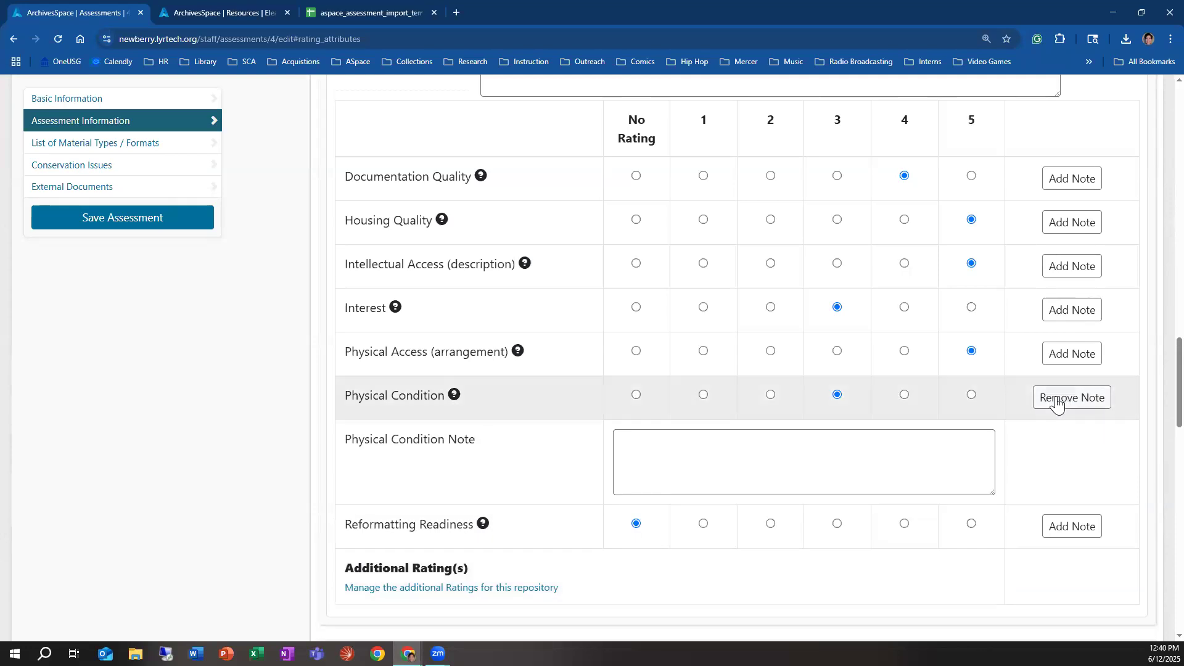
pyautogui.click(1056, 400)
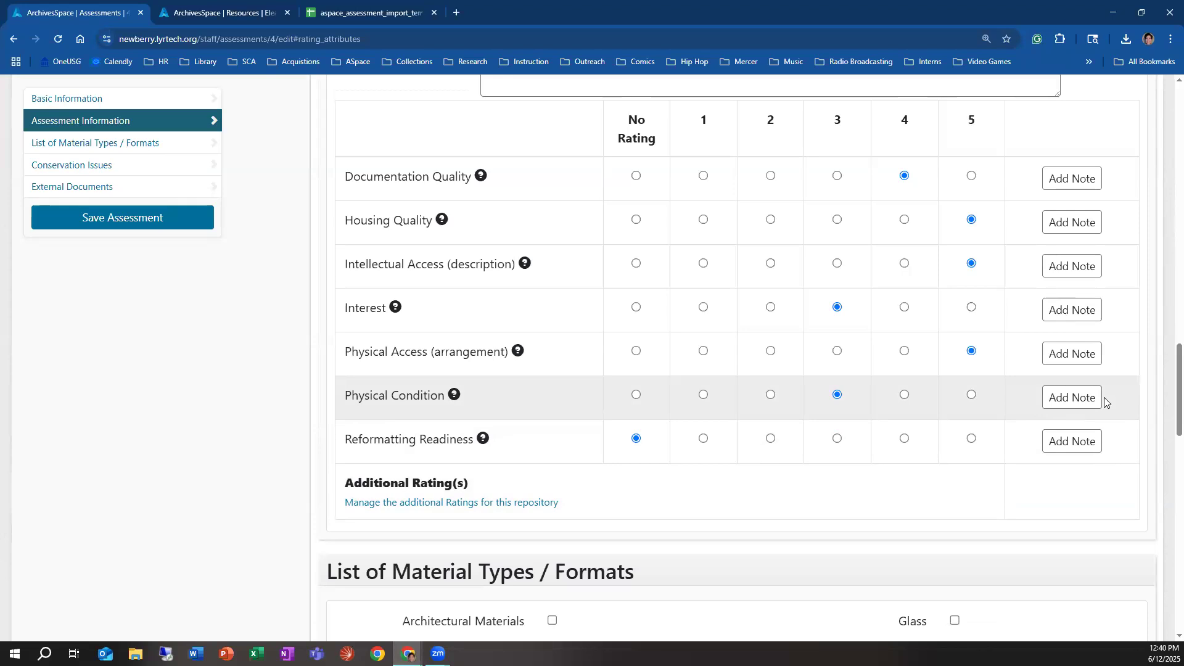
# Step: Read the rating criteria for Reformatting Readiness
pyautogui.moveTo(482, 442)
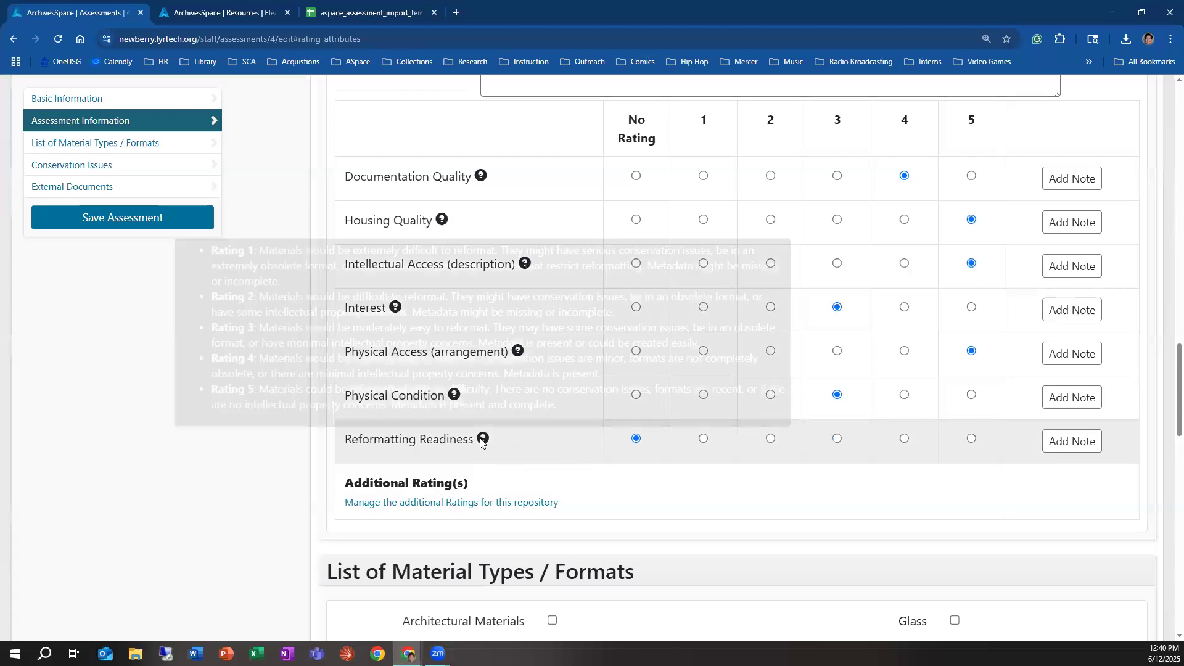
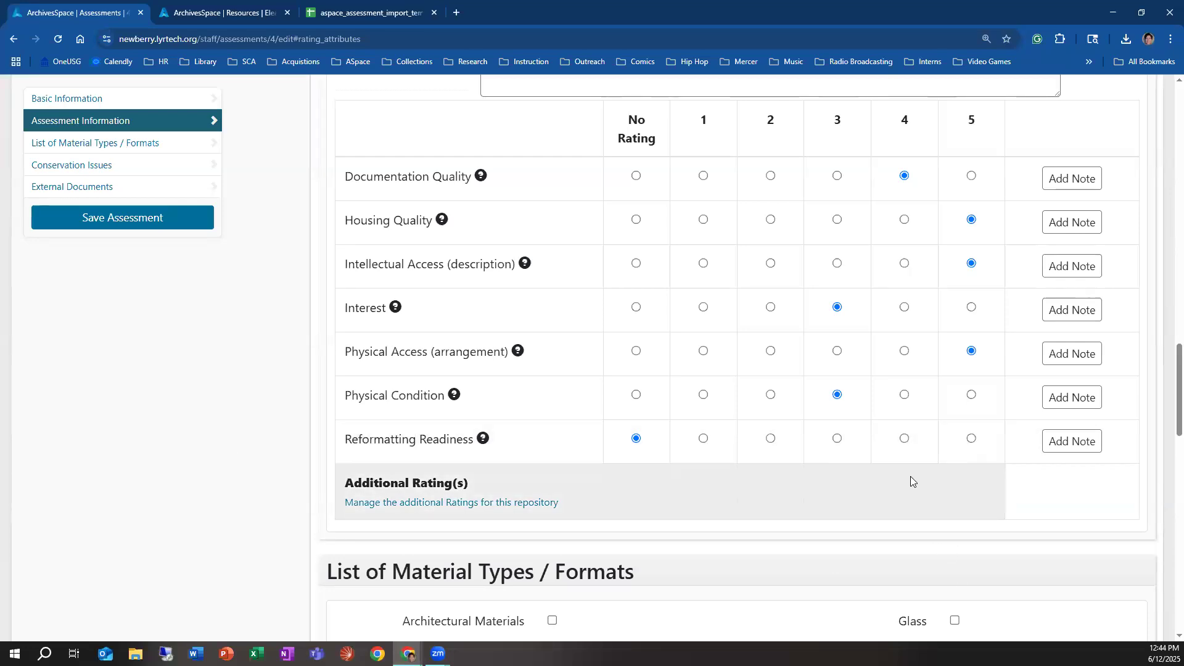
# Step: Rate Reformatting Readiness as 4 in the assessment's ratings
pyautogui.click(906, 440)
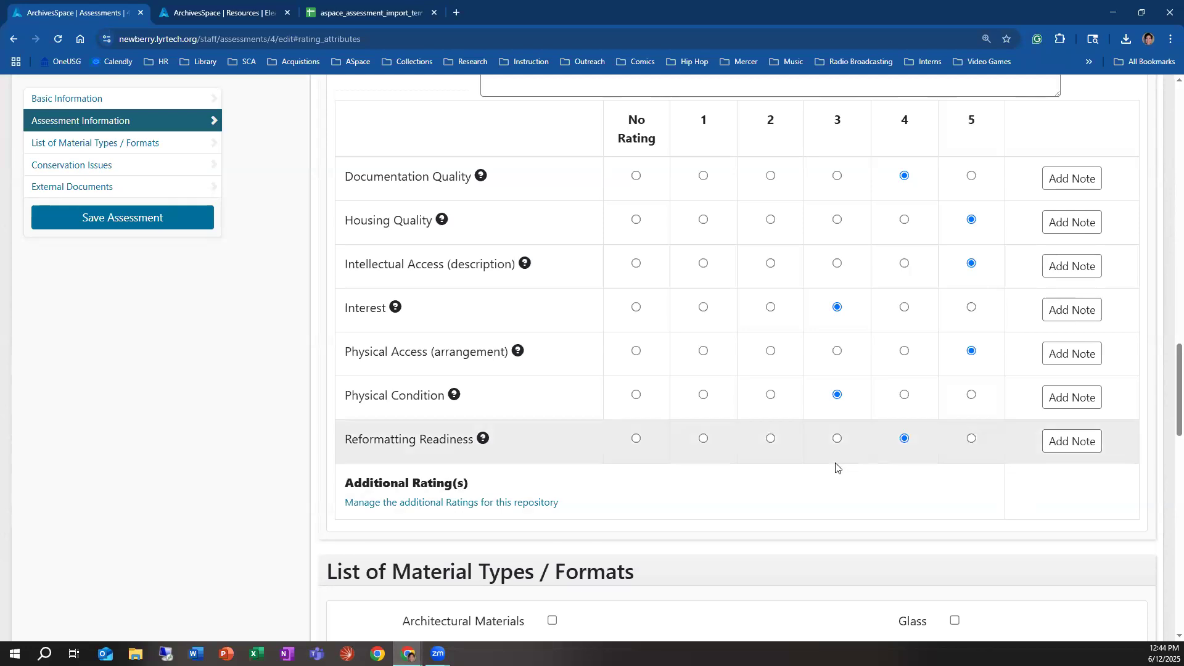
pyautogui.scroll(-1, 568, 440)
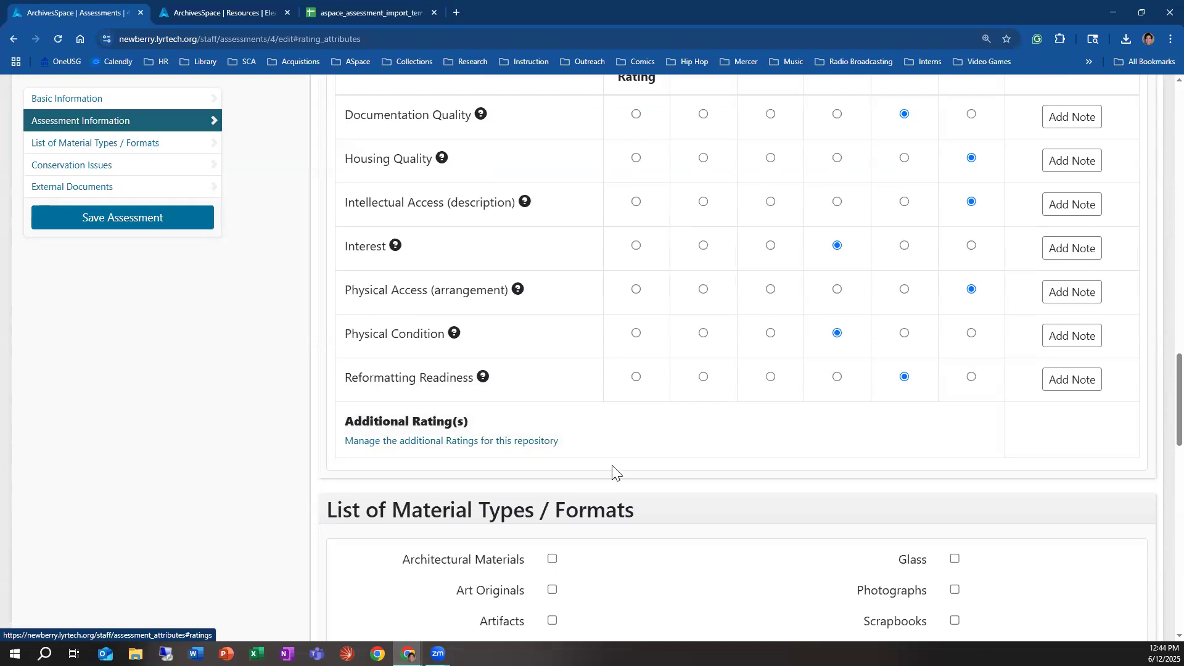
# Step: Mark Artifacts, Photographs and Textiles in the assessment's List of Material Types / Formats
pyautogui.scroll(-4, 615, 471)
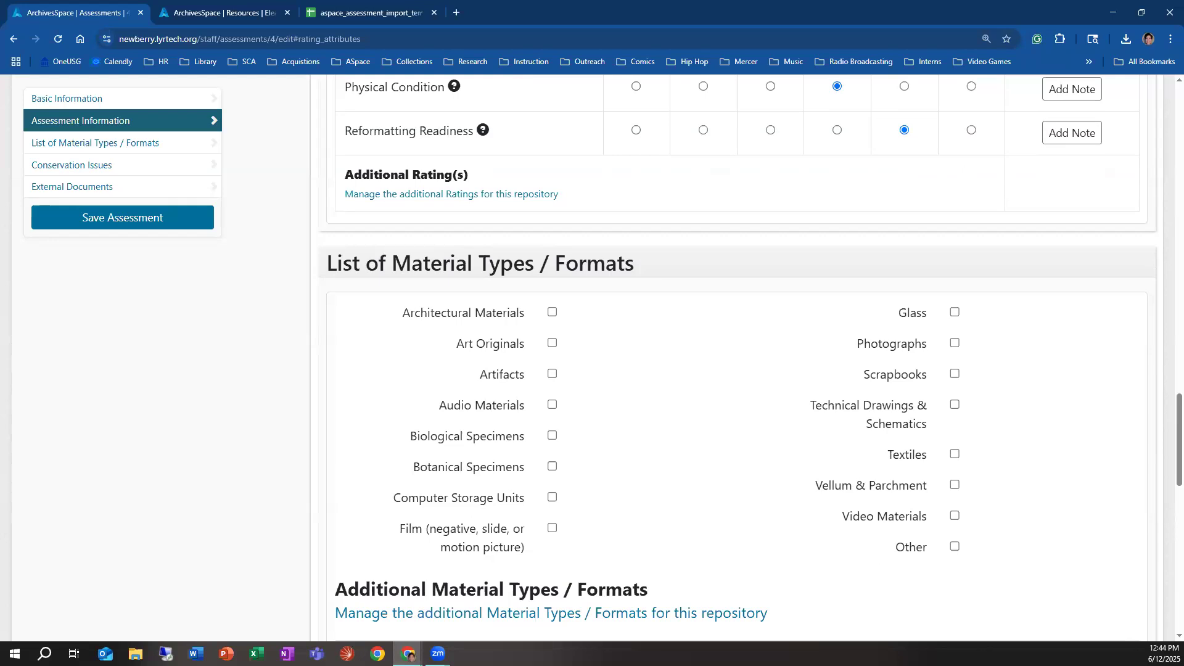
pyautogui.scroll(-2, 777, 478)
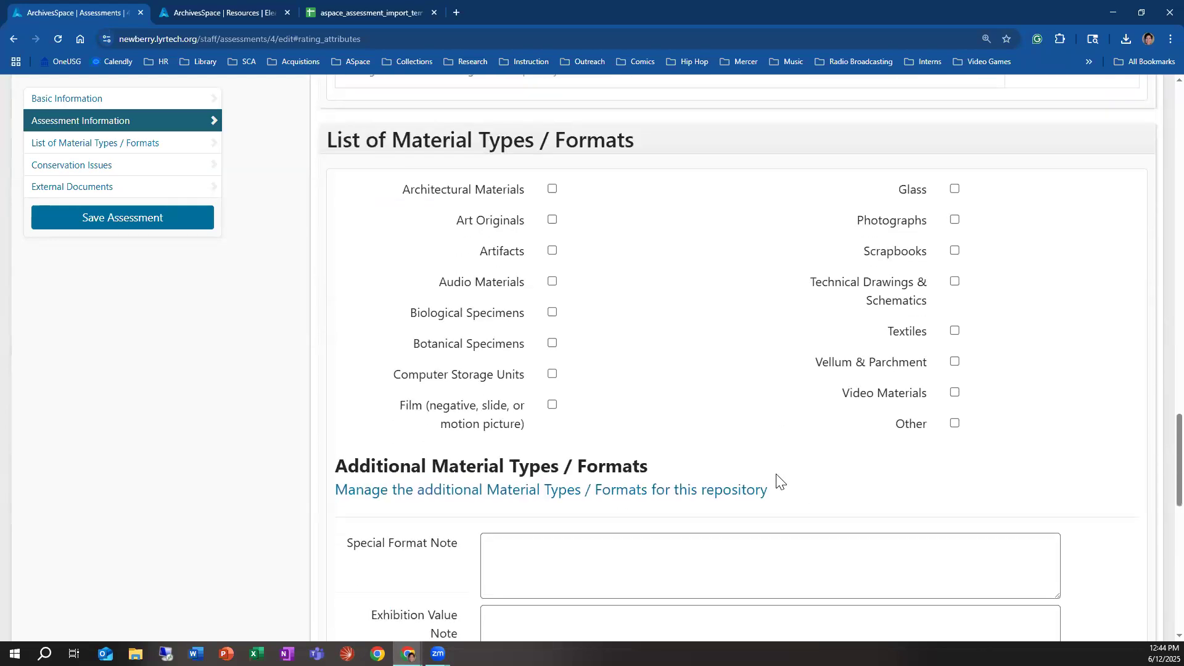
pyautogui.scroll(1, 619, 494)
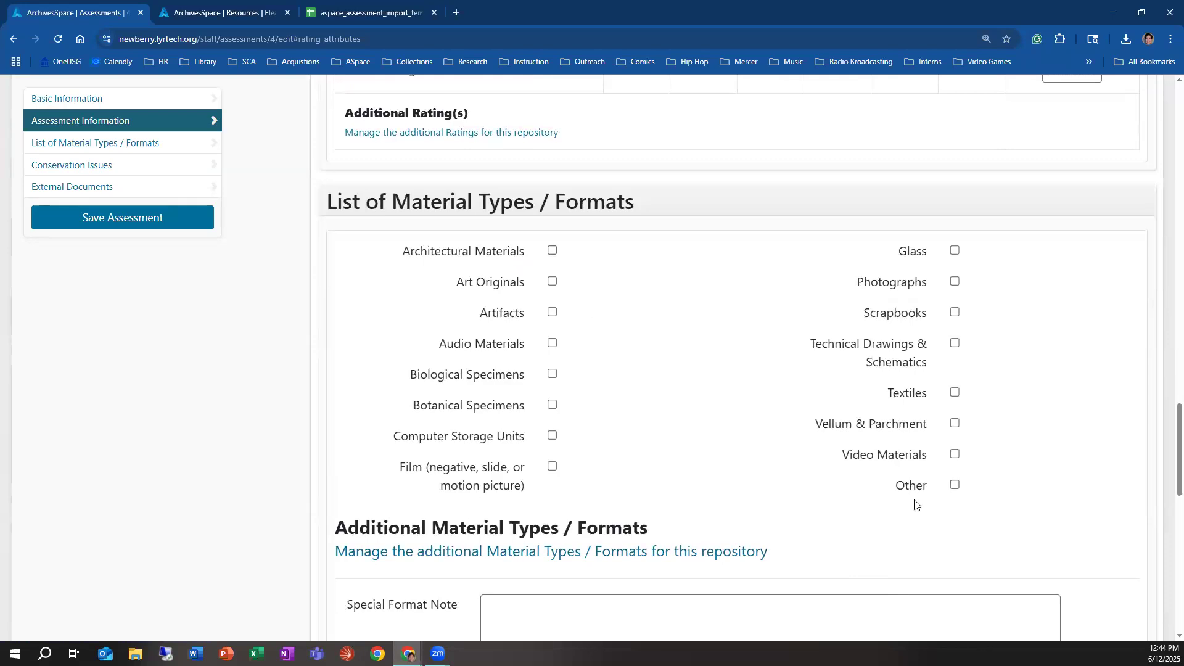
pyautogui.scroll(-4, 916, 506)
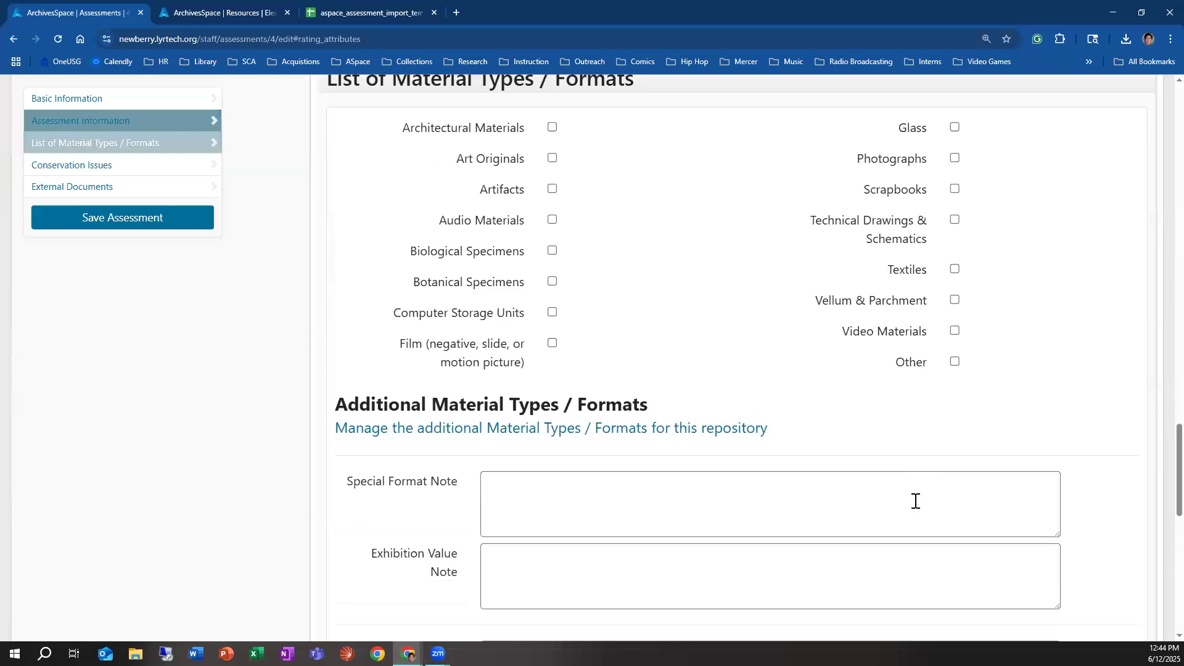
pyautogui.scroll(4, 916, 507)
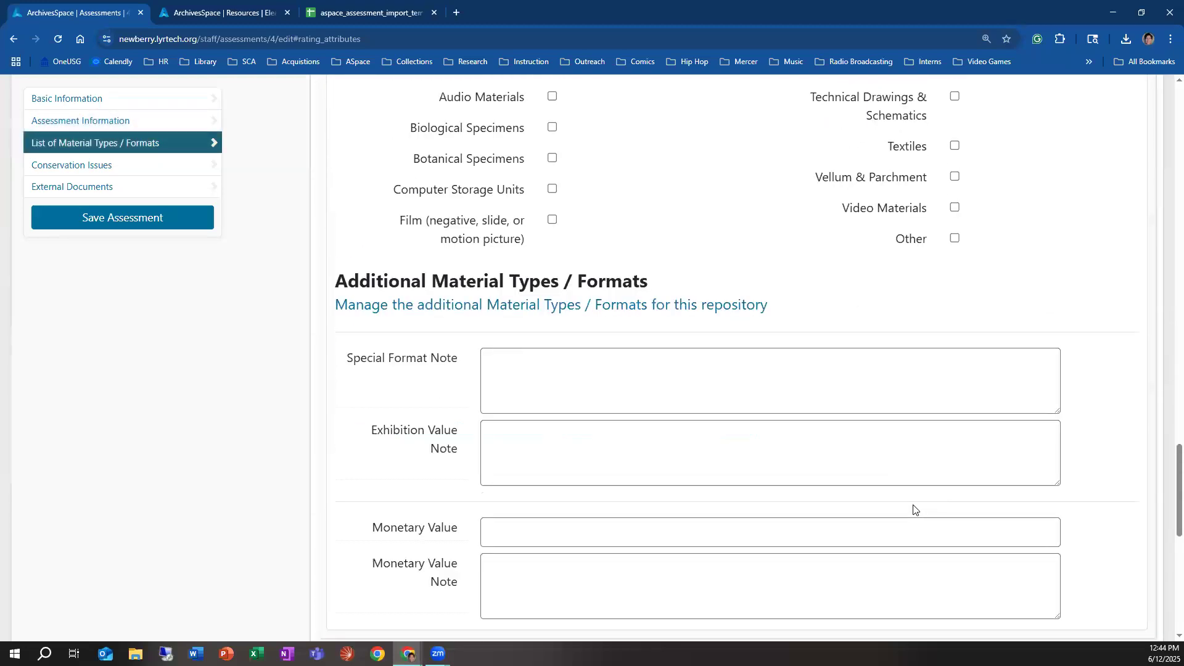
pyautogui.scroll(1, 899, 473)
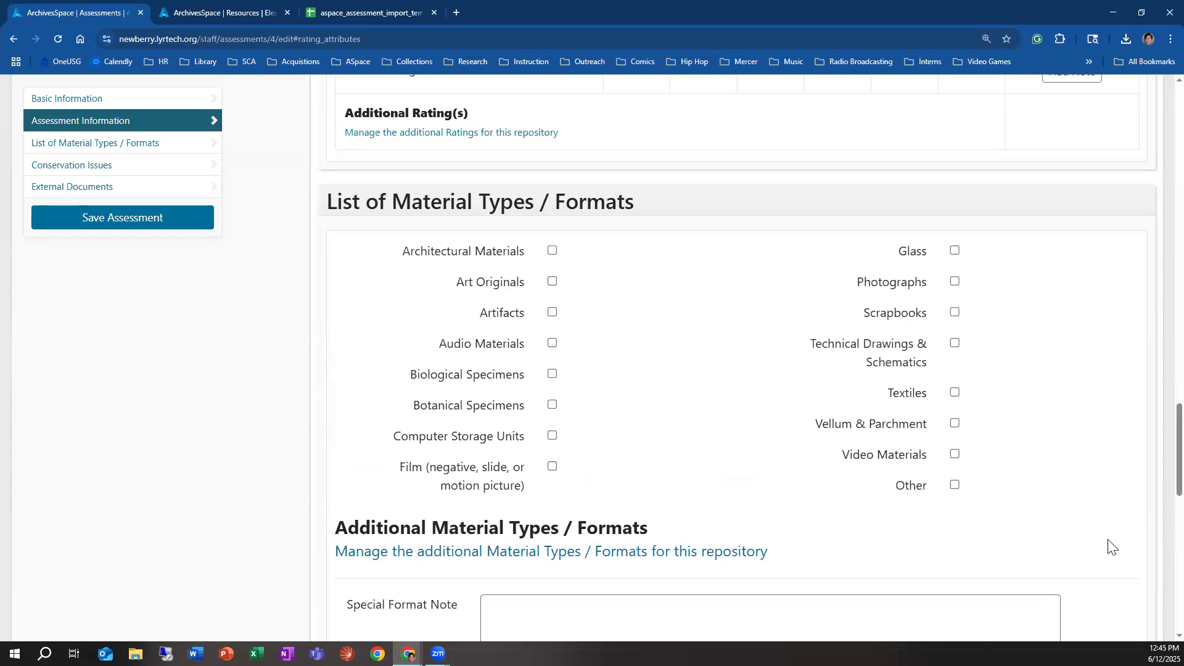
pyautogui.click(955, 282)
pyautogui.click(954, 392)
# Step: Read the help descriptions for the Special Format Note, Exhibition Value Note, Monetary Value and Monetary Value Note fields
pyautogui.scroll(-2, 467, 462)
pyautogui.moveTo(417, 496)
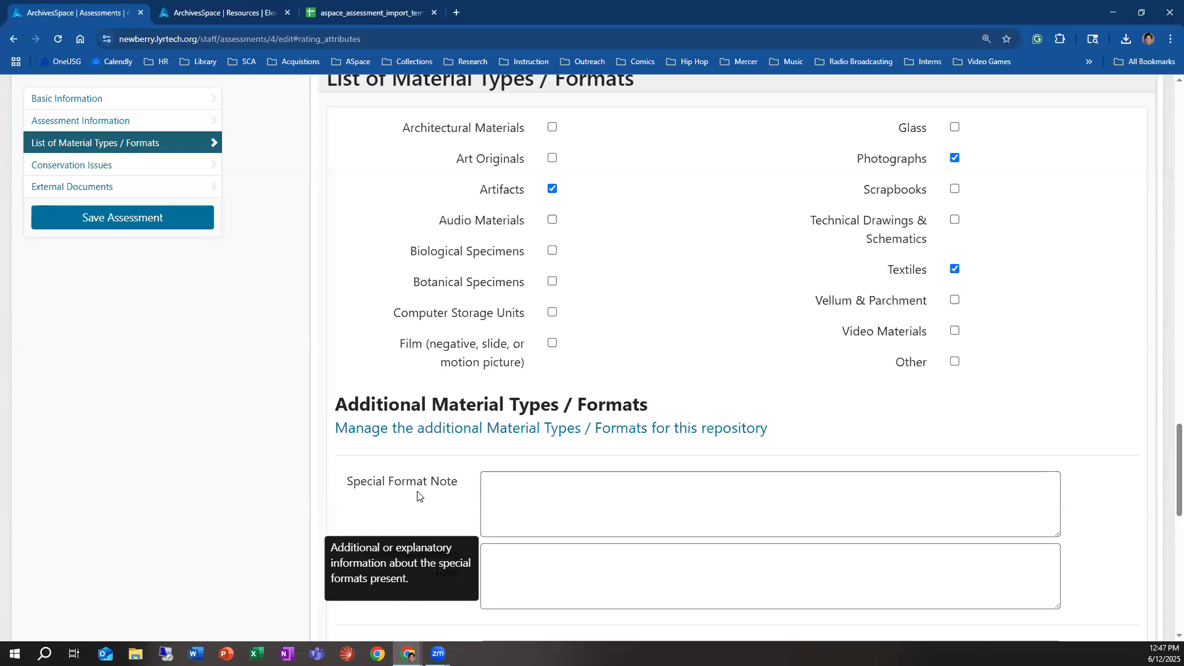
pyautogui.scroll(-2, 419, 524)
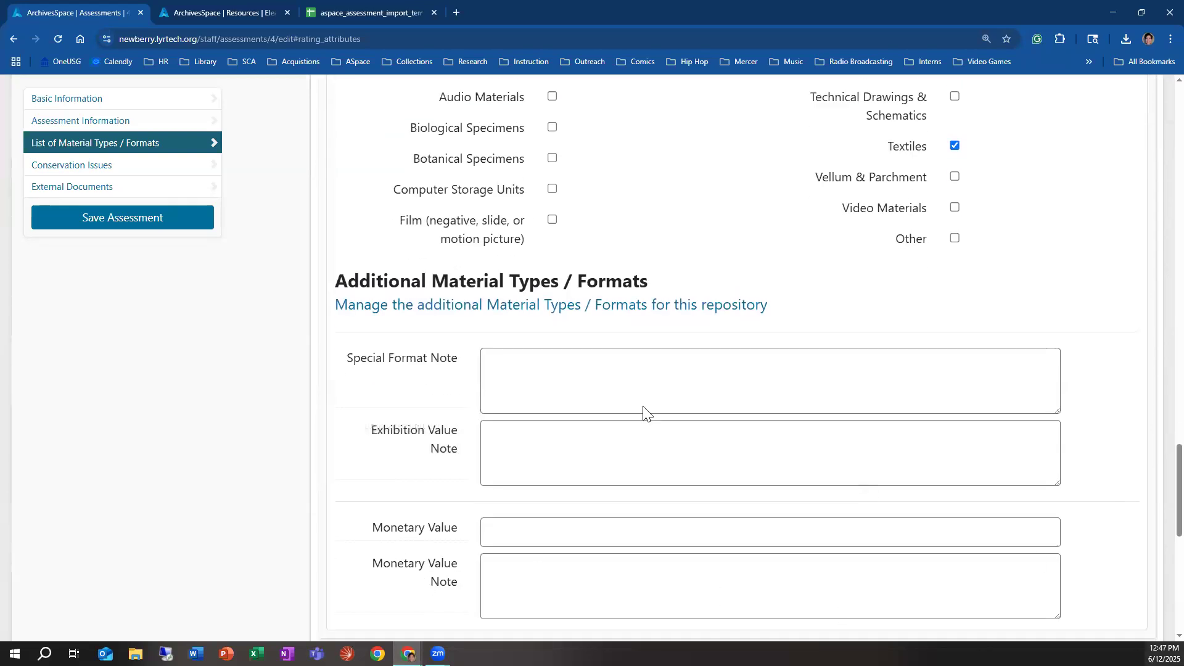
pyautogui.moveTo(453, 446)
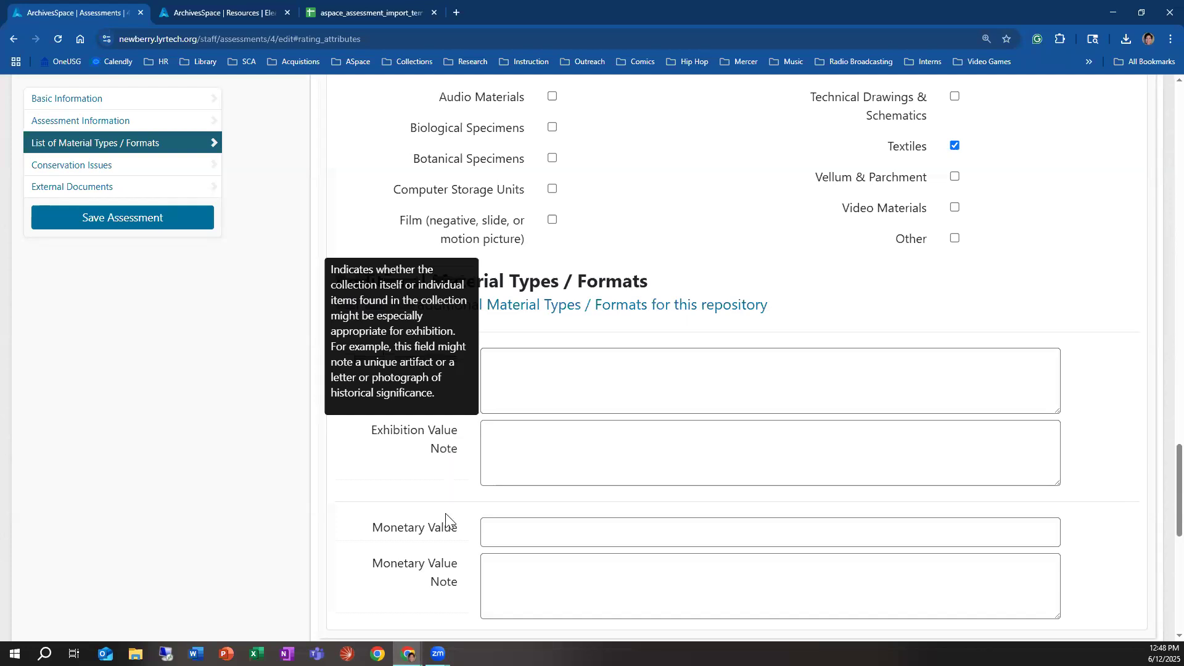
pyautogui.scroll(-1, 461, 469)
pyautogui.scroll(-1, 460, 452)
pyautogui.scroll(-1, 460, 452)
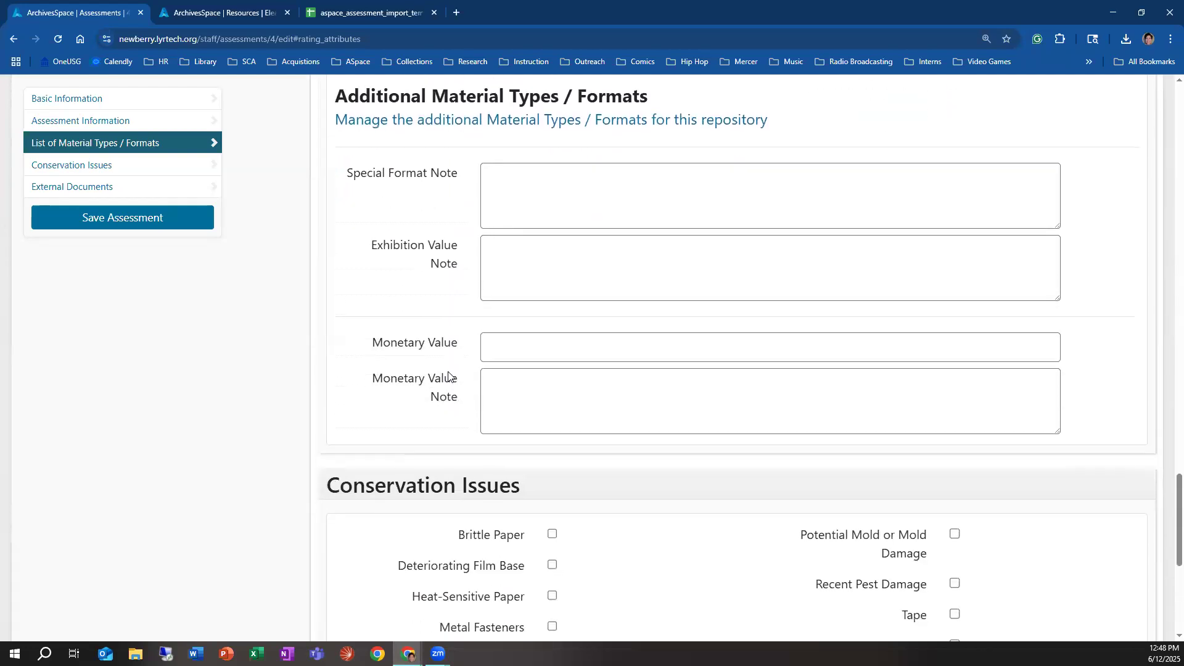
pyautogui.moveTo(445, 347)
# Step: Mark Metal Fasteners as a conservation issue and consult the Conservation Note help, leaving the note blank
pyautogui.moveTo(456, 401)
pyautogui.scroll(-3, 547, 418)
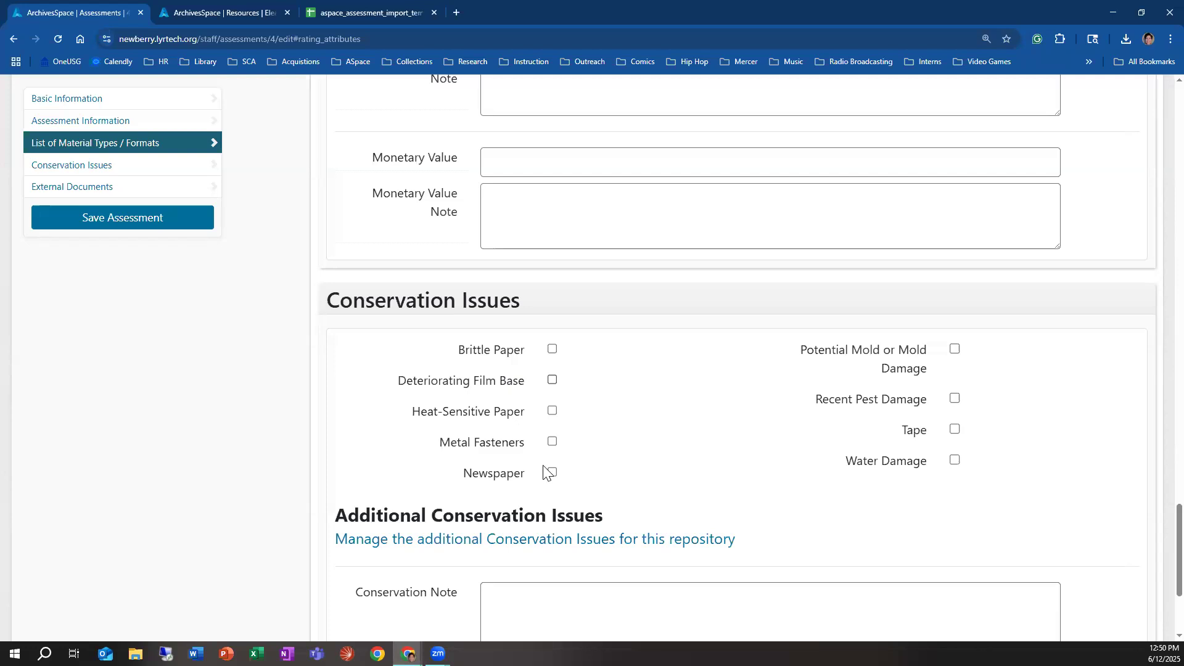
pyautogui.click(552, 442)
pyautogui.scroll(-3, 864, 444)
pyautogui.click(557, 426)
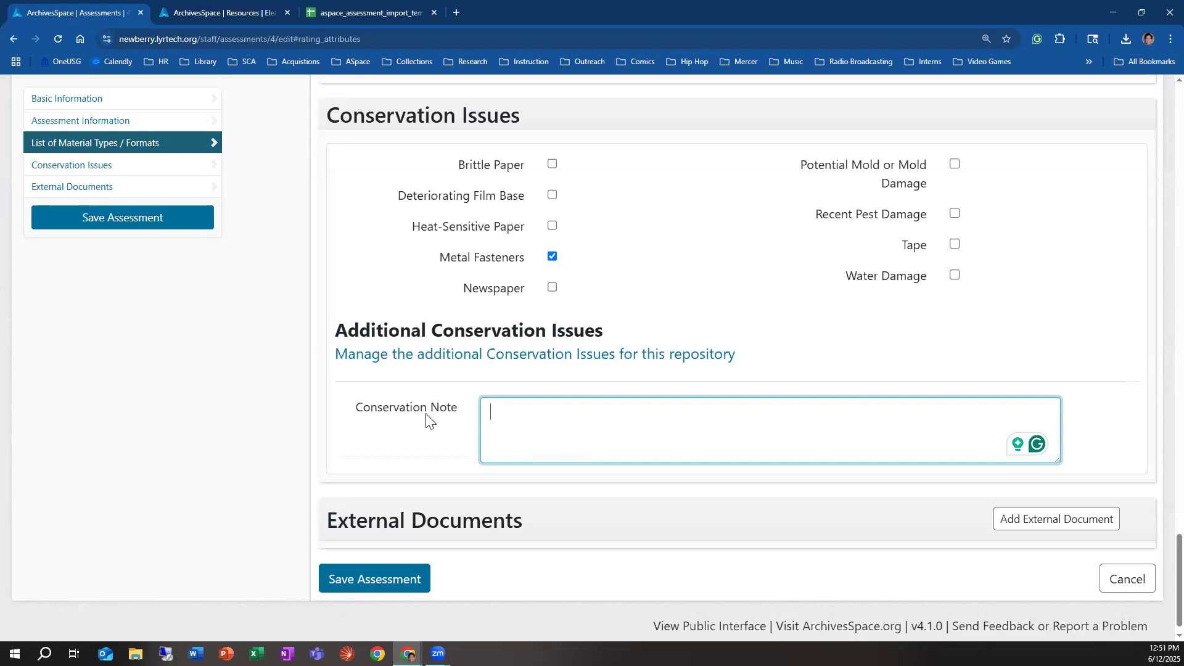
pyautogui.moveTo(424, 417)
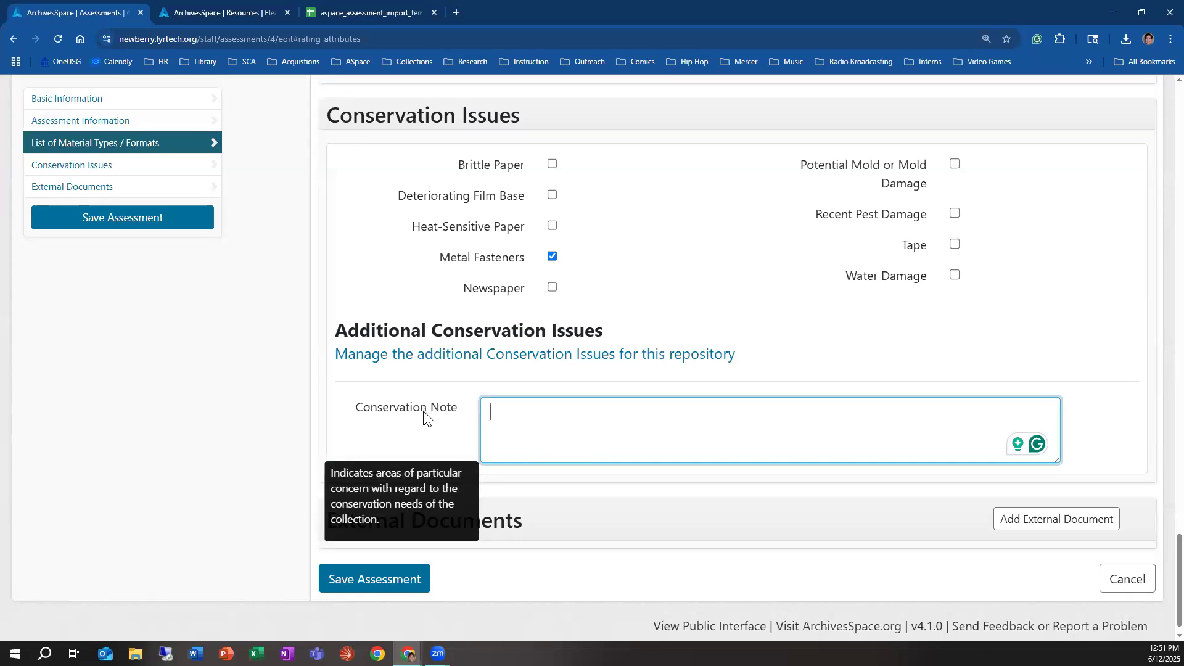
pyautogui.click(497, 424)
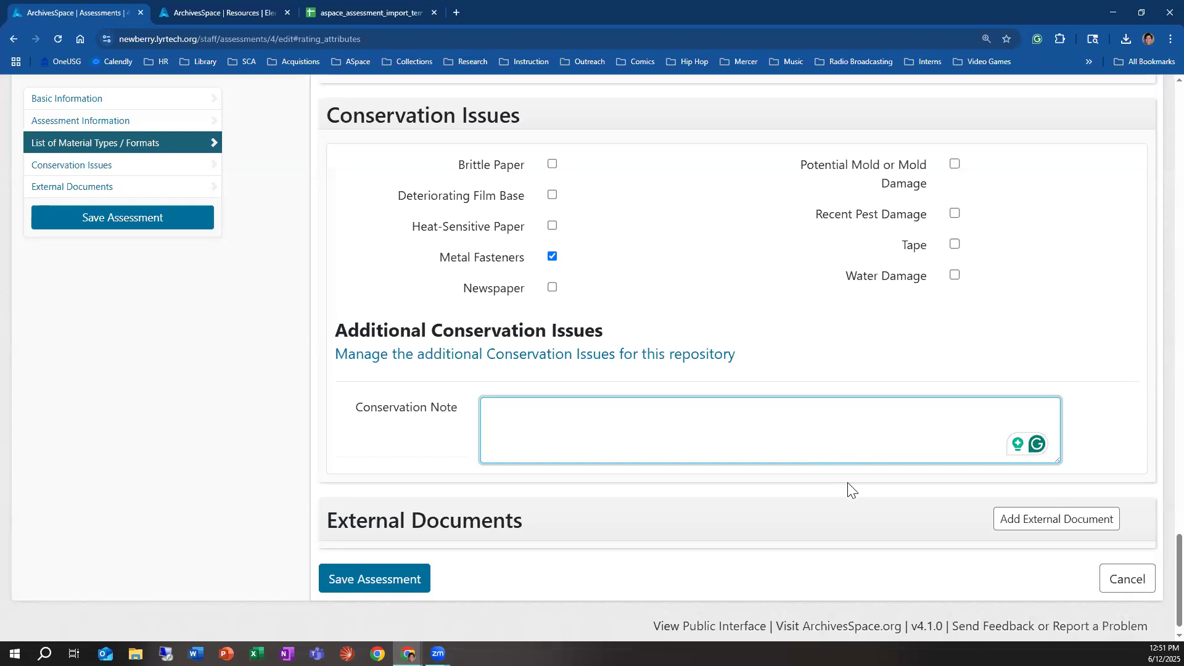
# Step: Add a blank external document entry, inspect its Title and Location fields, and remove the entry
pyautogui.click(1013, 534)
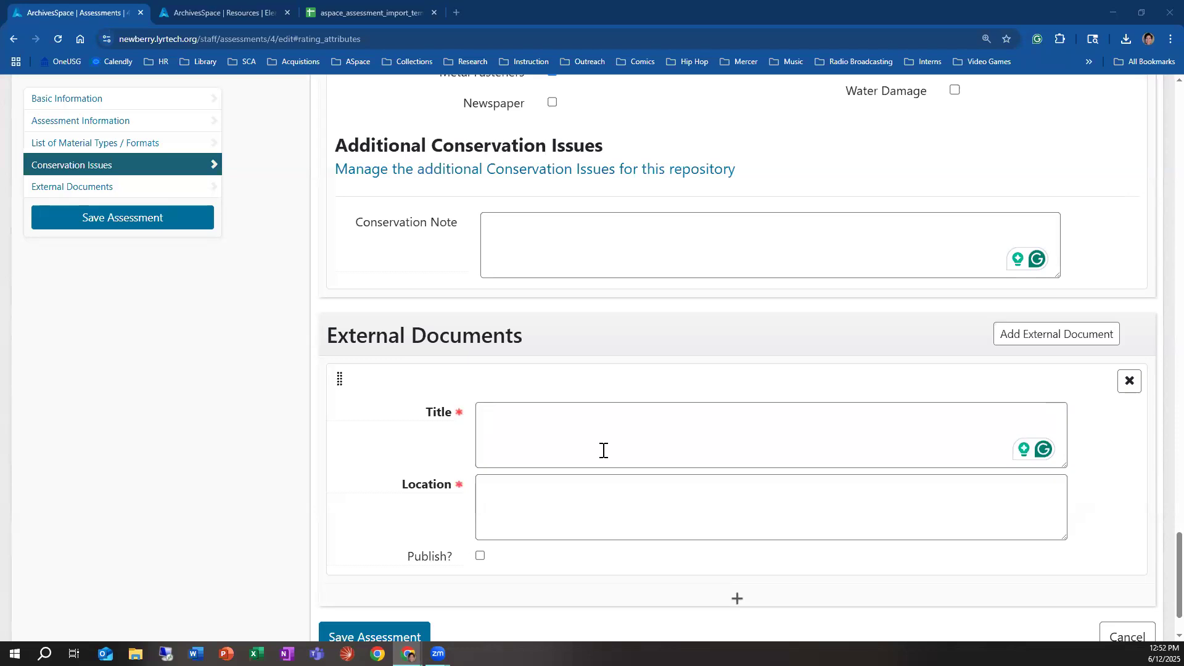
pyautogui.click(494, 424)
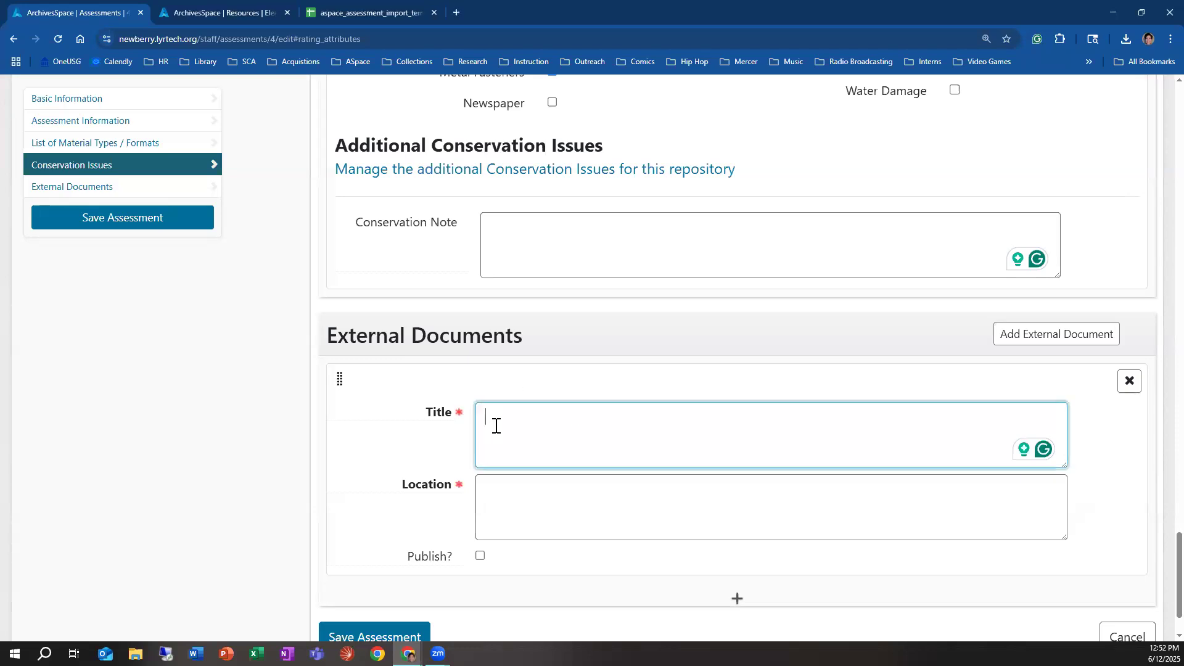
pyautogui.click(503, 506)
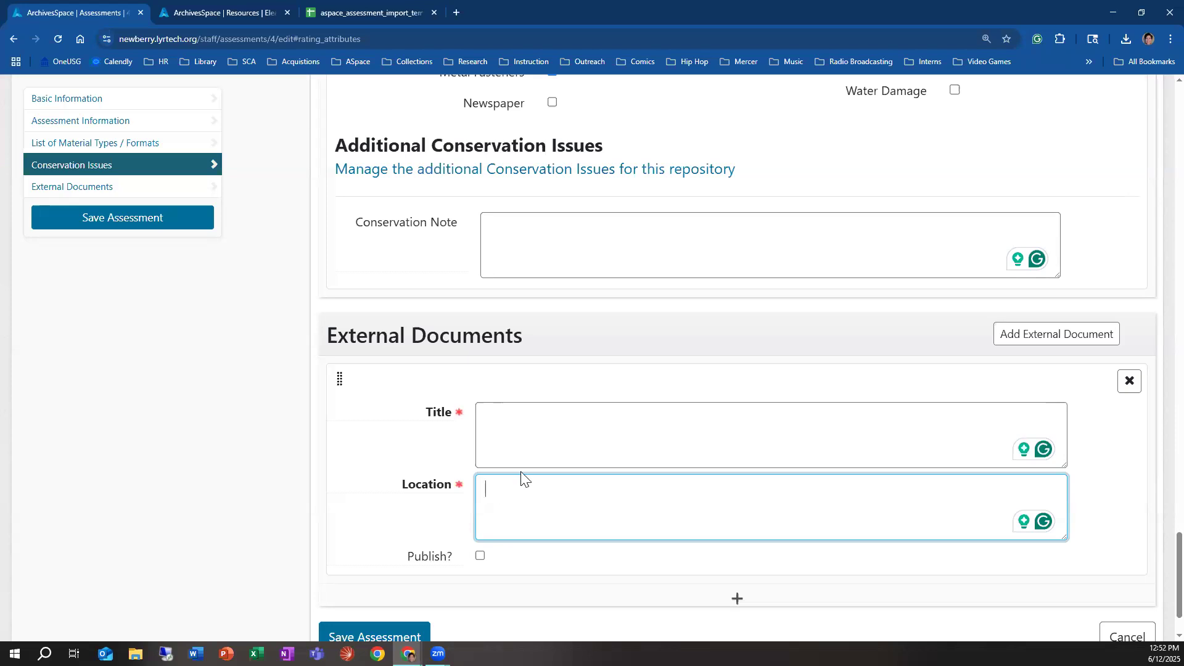
pyautogui.scroll(-2, 521, 478)
pyautogui.click(1129, 302)
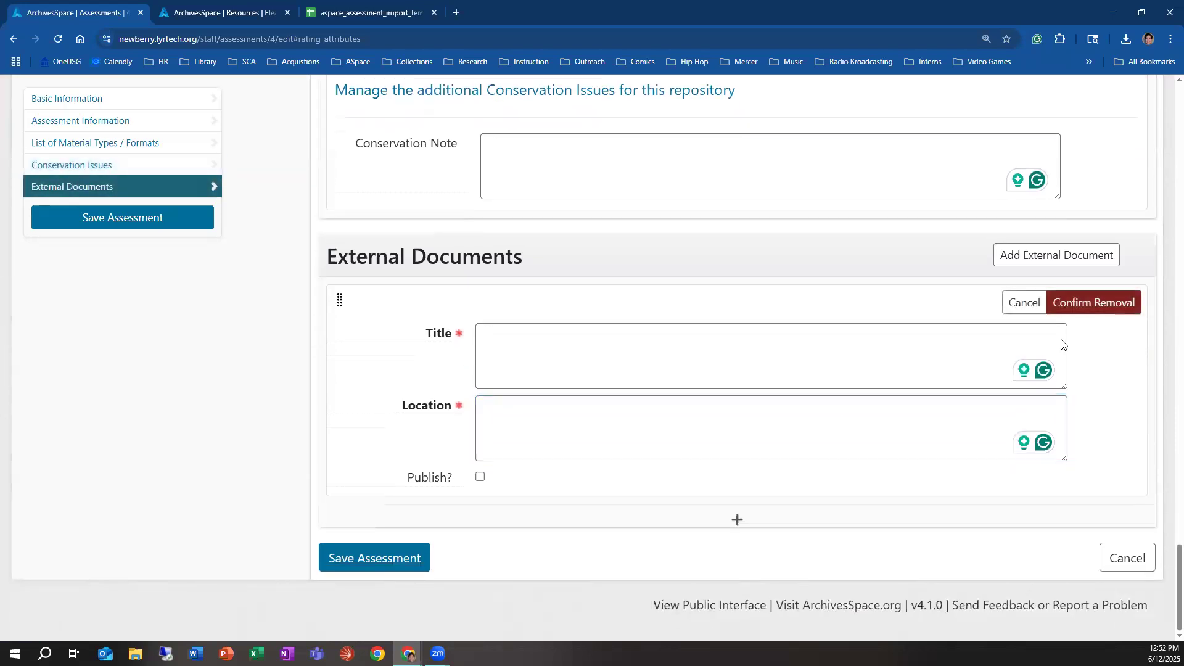
pyautogui.click(1096, 304)
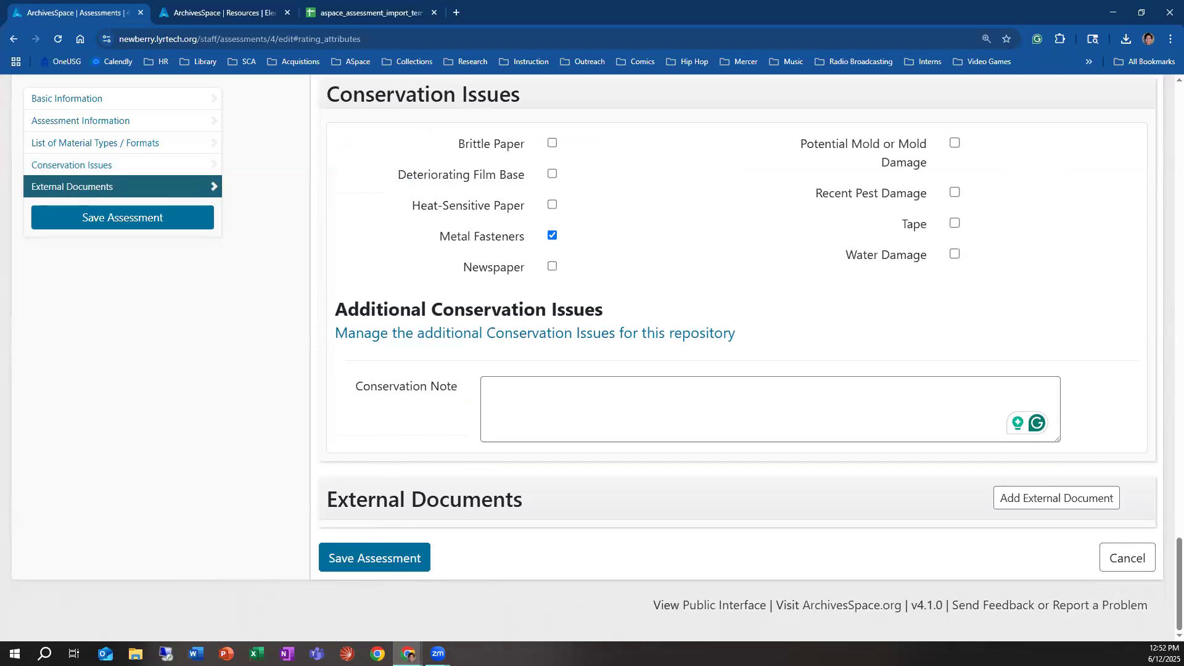
# Step: Save the updated assessment and check the Records field in its Basic Information
pyautogui.scroll(5, 540, 308)
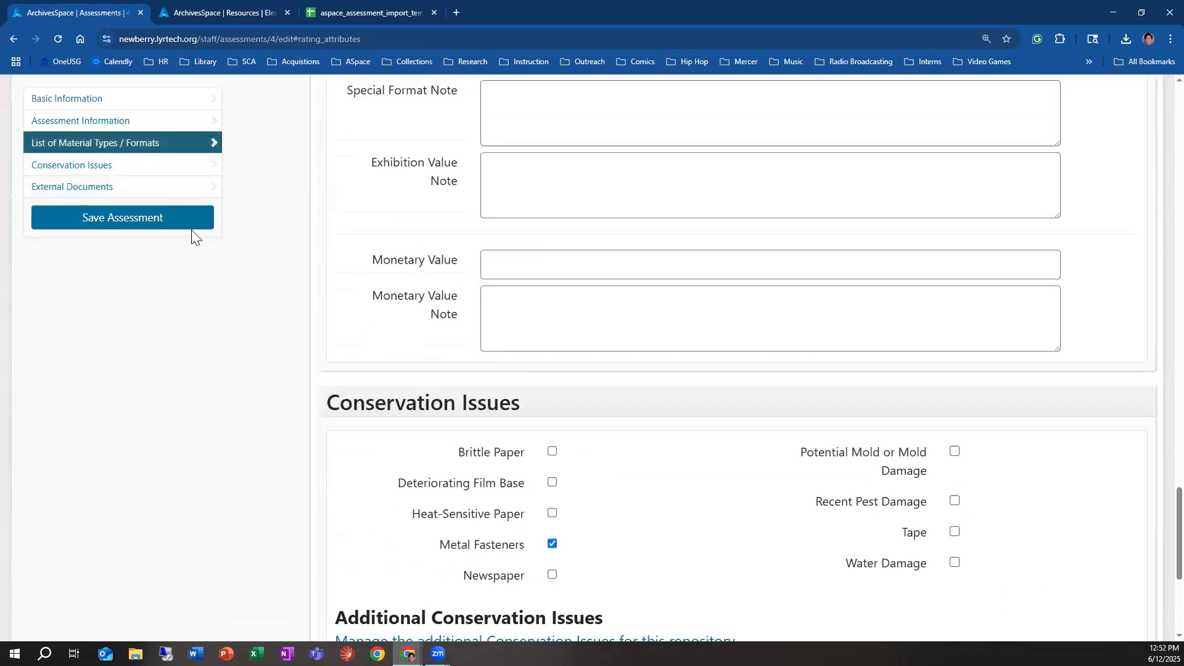
pyautogui.click(190, 227)
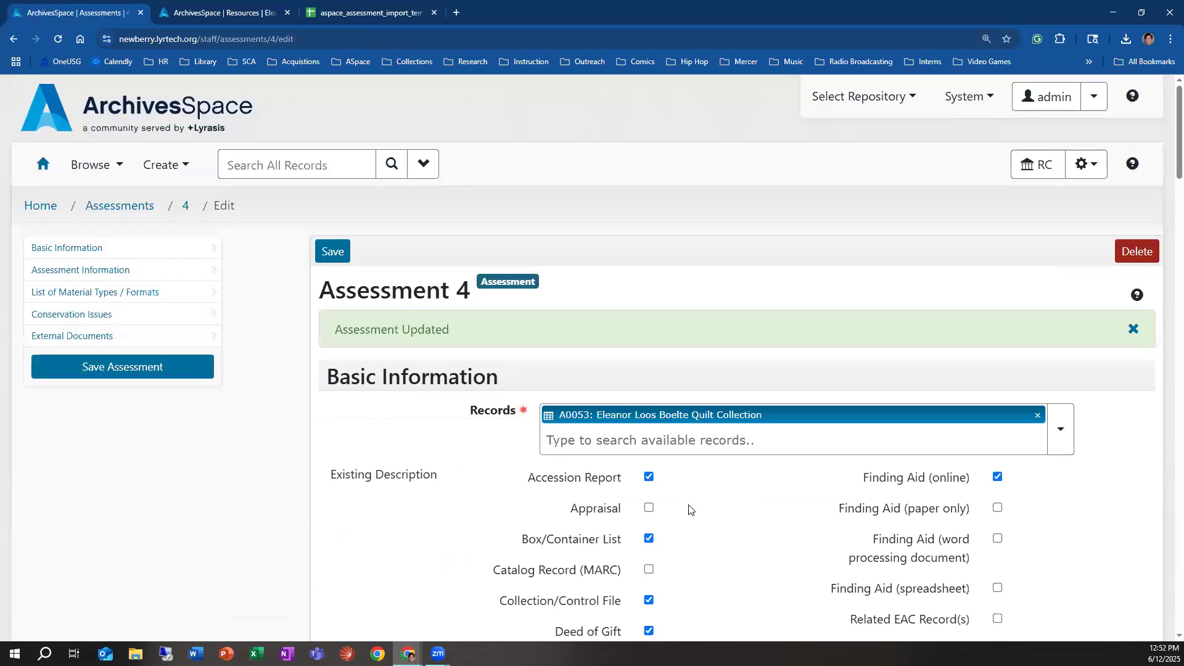
pyautogui.scroll(-2, 460, 449)
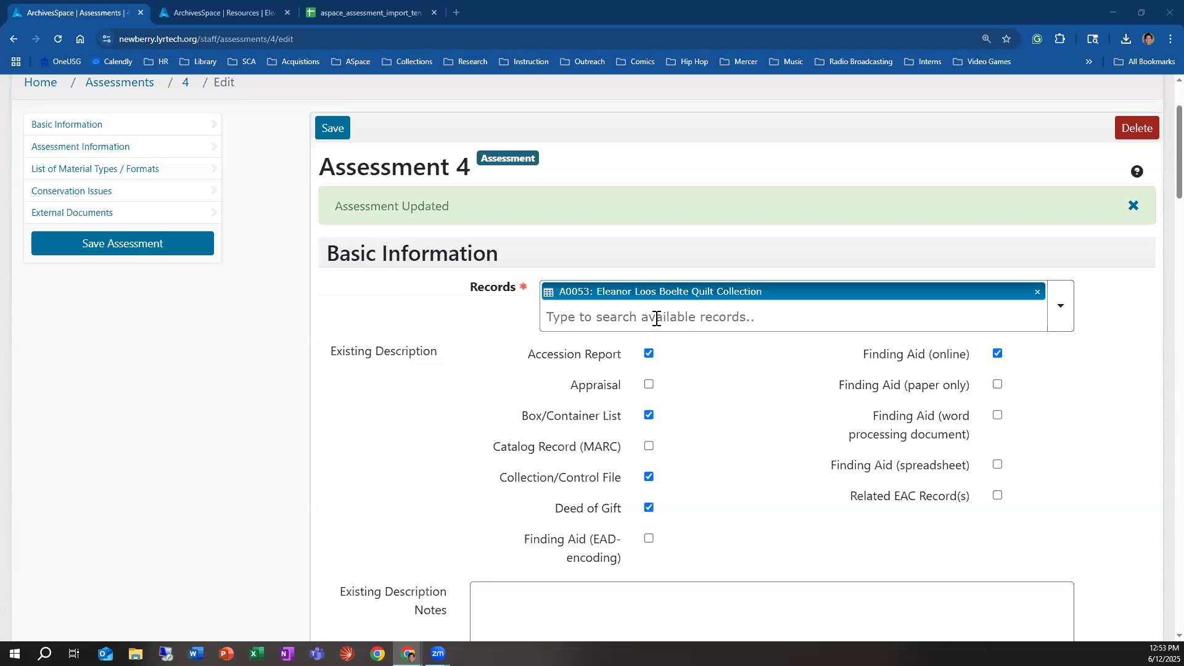
pyautogui.click(576, 318)
pyautogui.scroll(2, 290, 255)
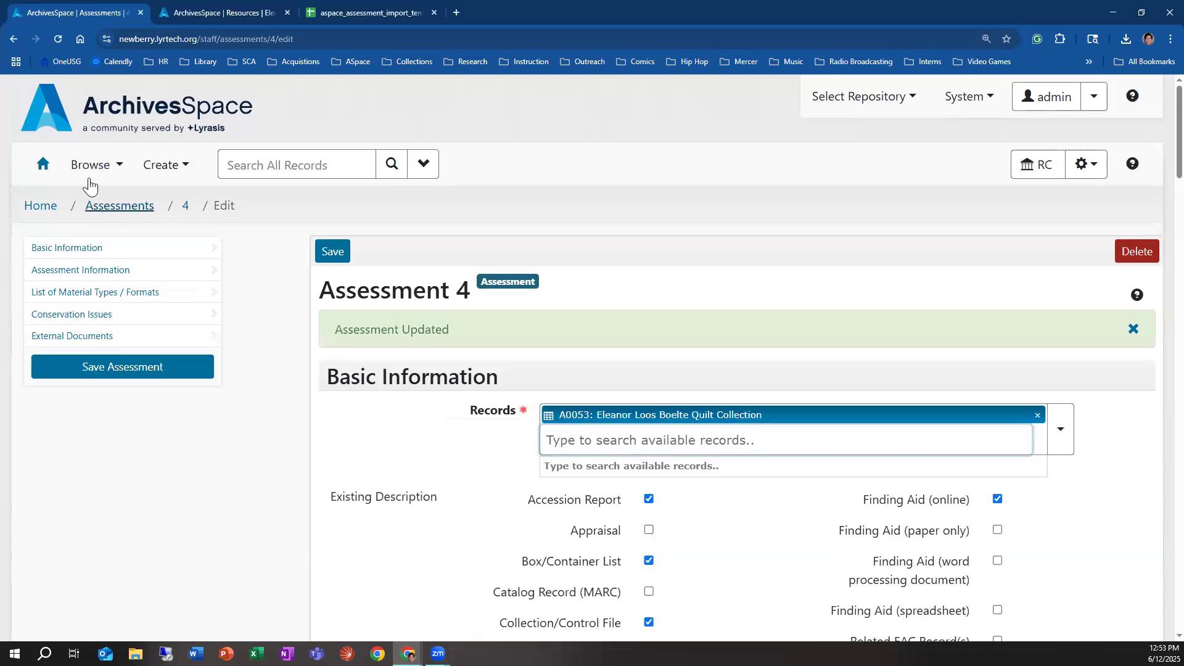
# Step: Browse the repository's resources and view the quilt collection A0053
pyautogui.click(86, 173)
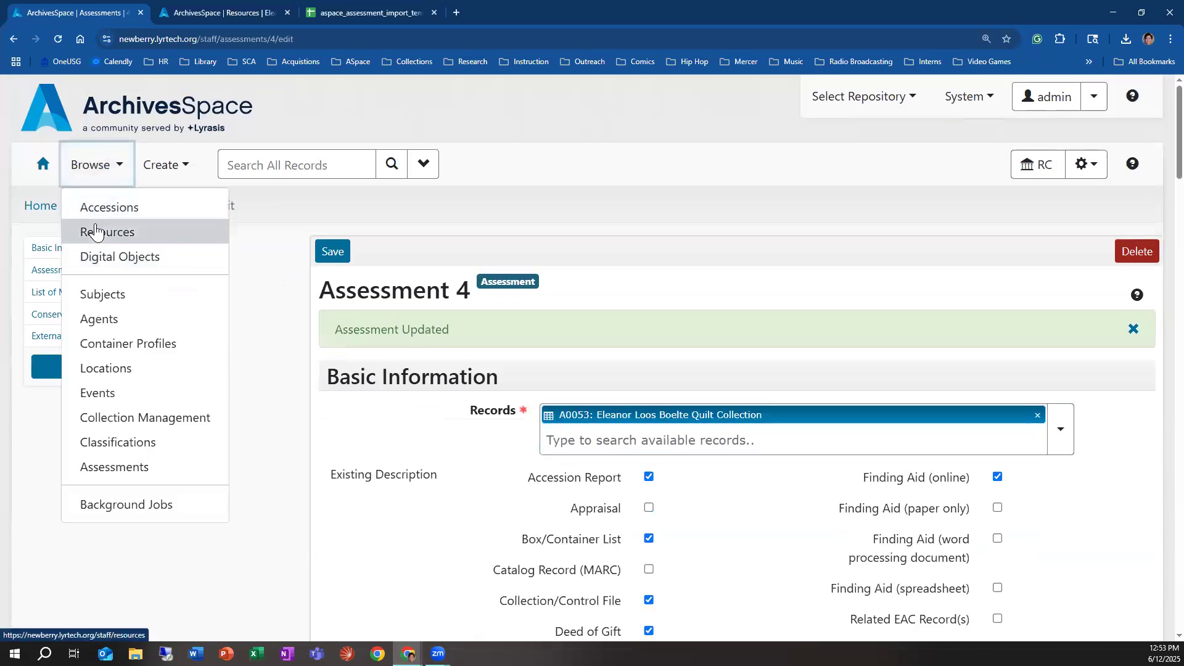
pyautogui.click(91, 232)
pyautogui.scroll(-4, 585, 457)
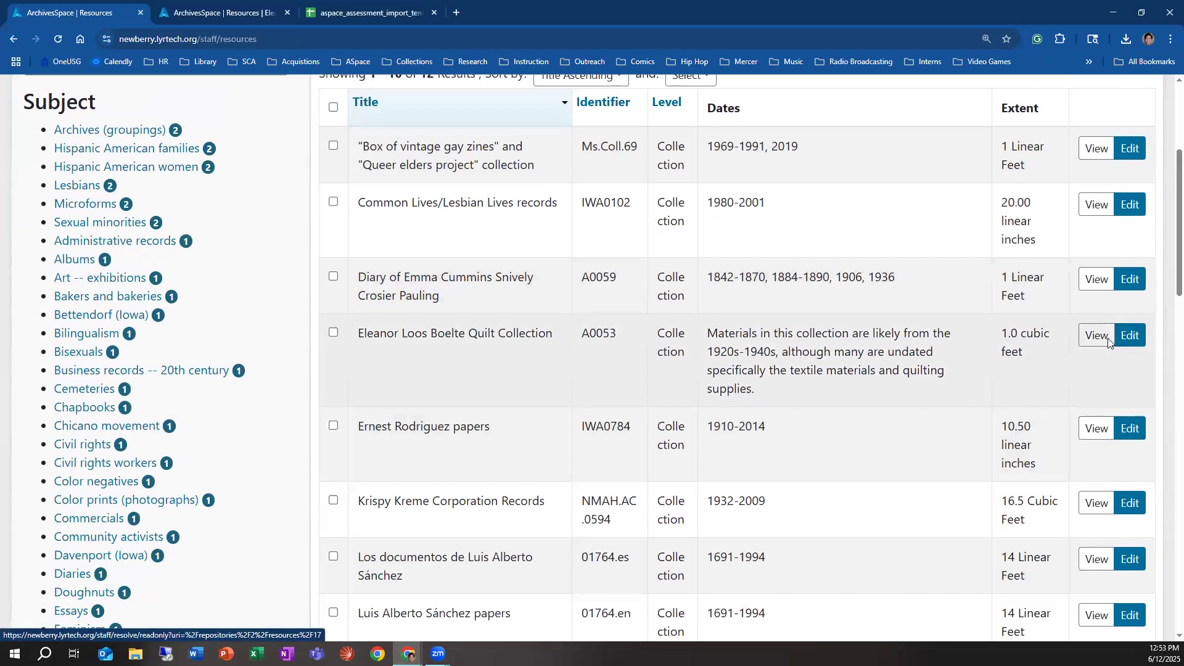
pyautogui.click(1107, 337)
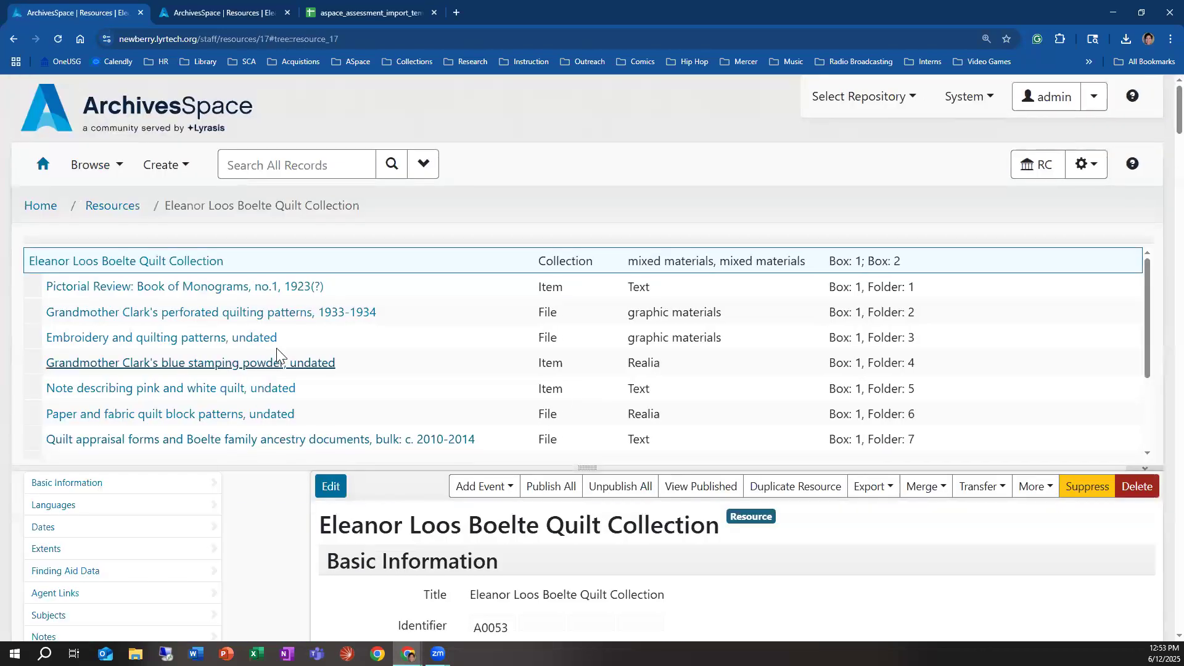
# Step: Start a new assessment from the collection's archival object for photographs of a Grandmother Clark quilt, 1940s
pyautogui.scroll(-2, 266, 358)
pyautogui.click(161, 446)
pyautogui.scroll(-3, 238, 492)
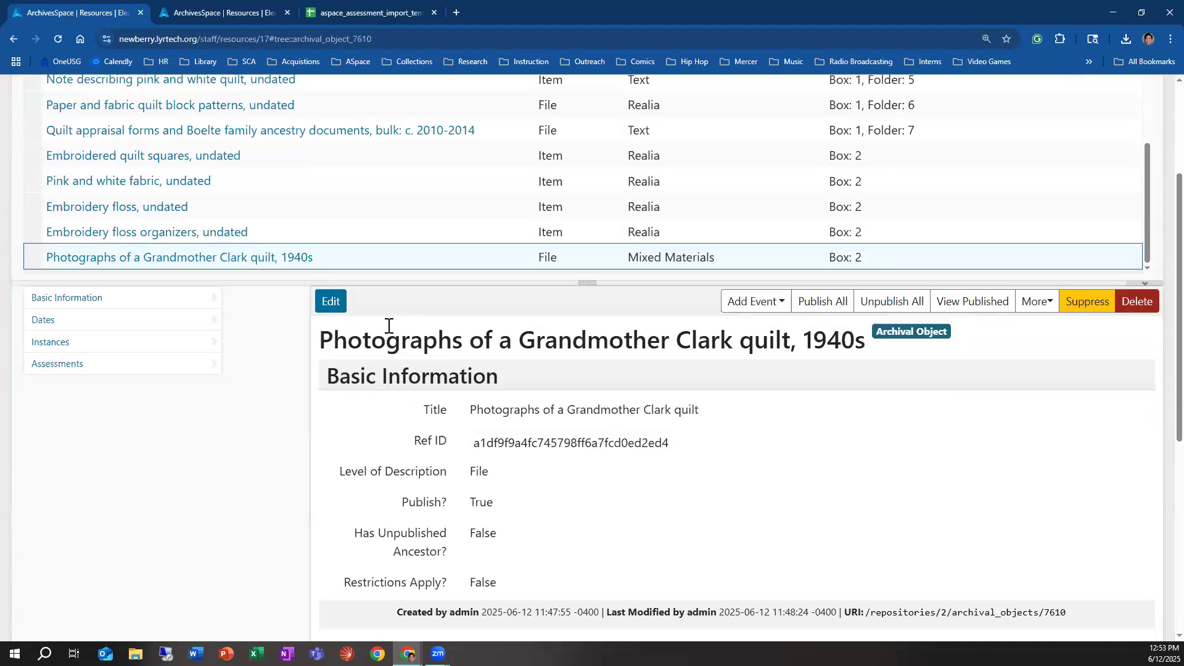
pyautogui.click(1018, 302)
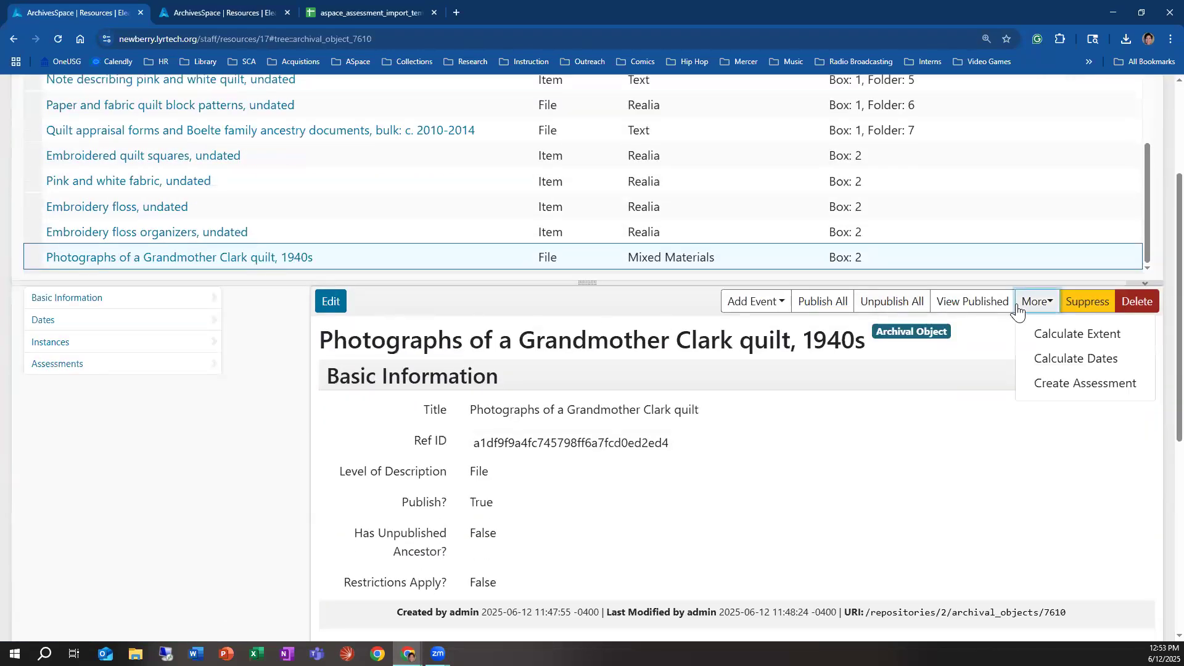
pyautogui.click(1076, 382)
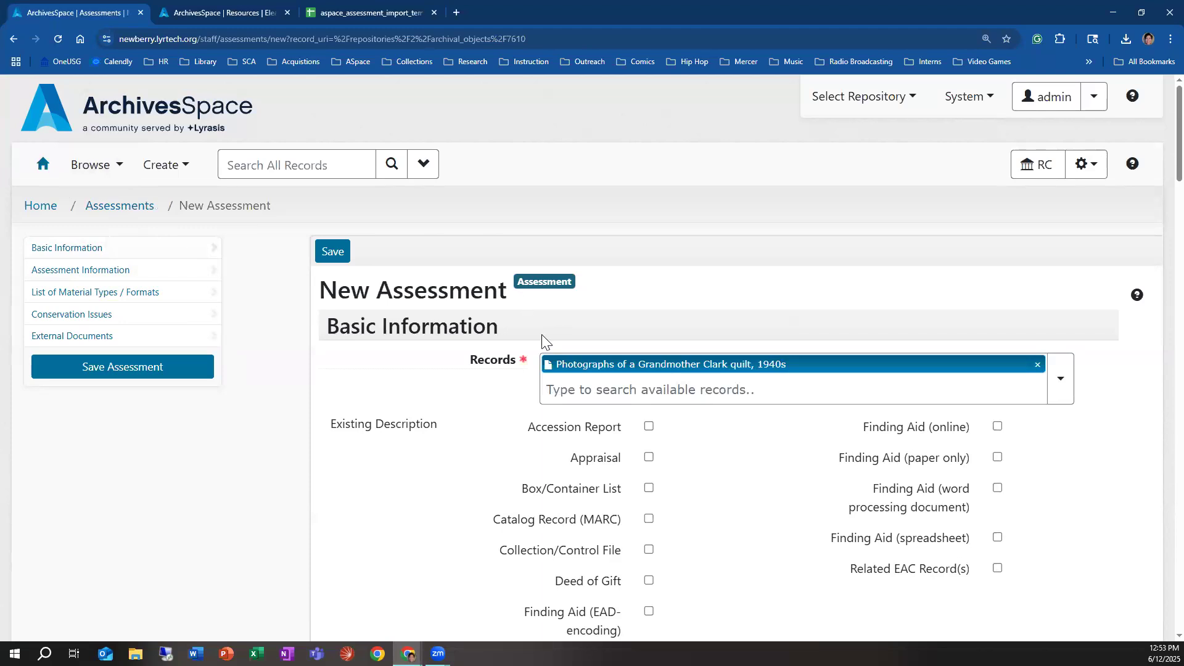
# Step: Start a blank assessment not tied to any record and browse the records available for its Records field
pyautogui.click(162, 173)
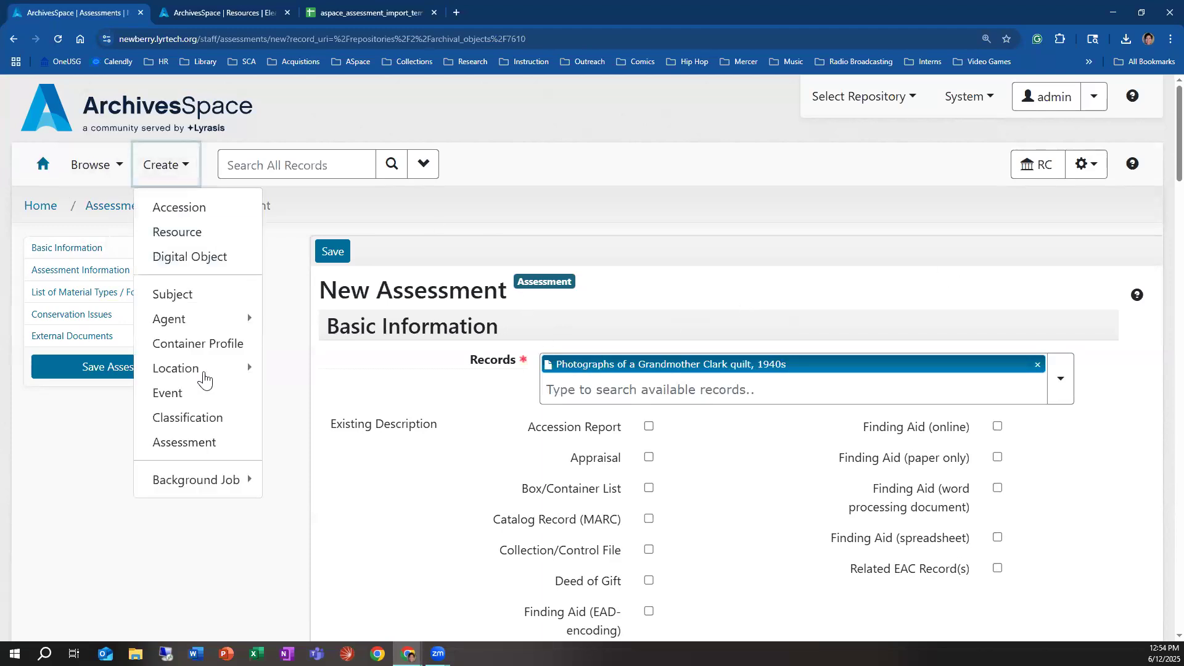
pyautogui.click(185, 442)
pyautogui.click(745, 370)
pyautogui.click(1060, 369)
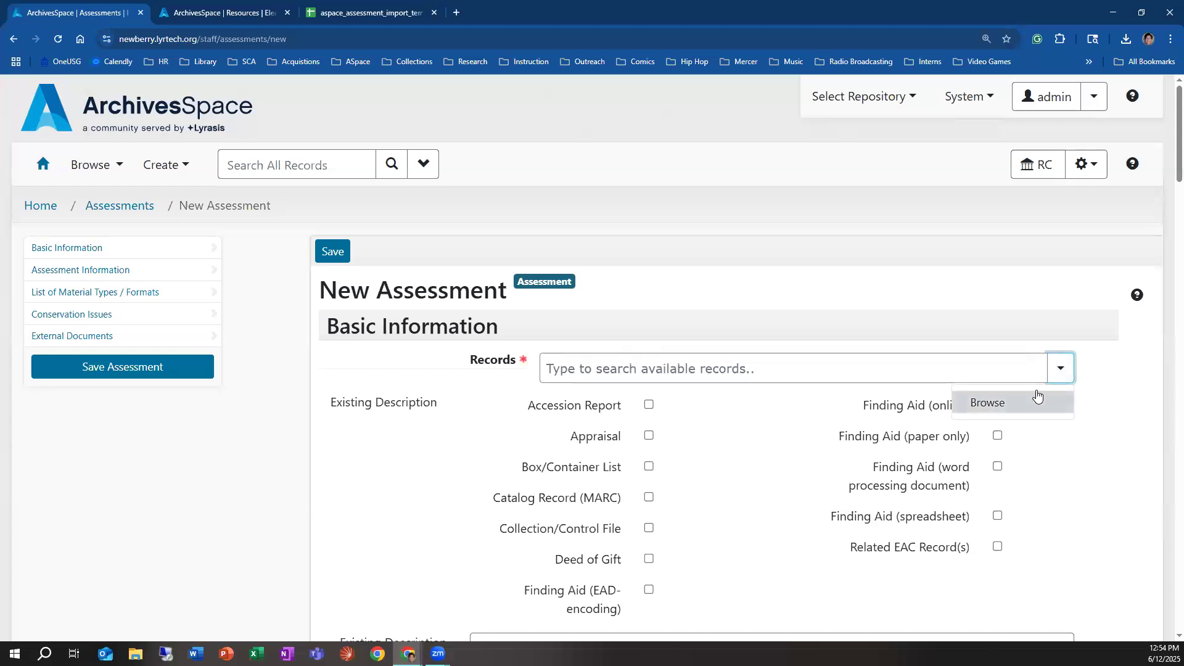
pyautogui.click(1038, 398)
pyautogui.scroll(-1, 654, 340)
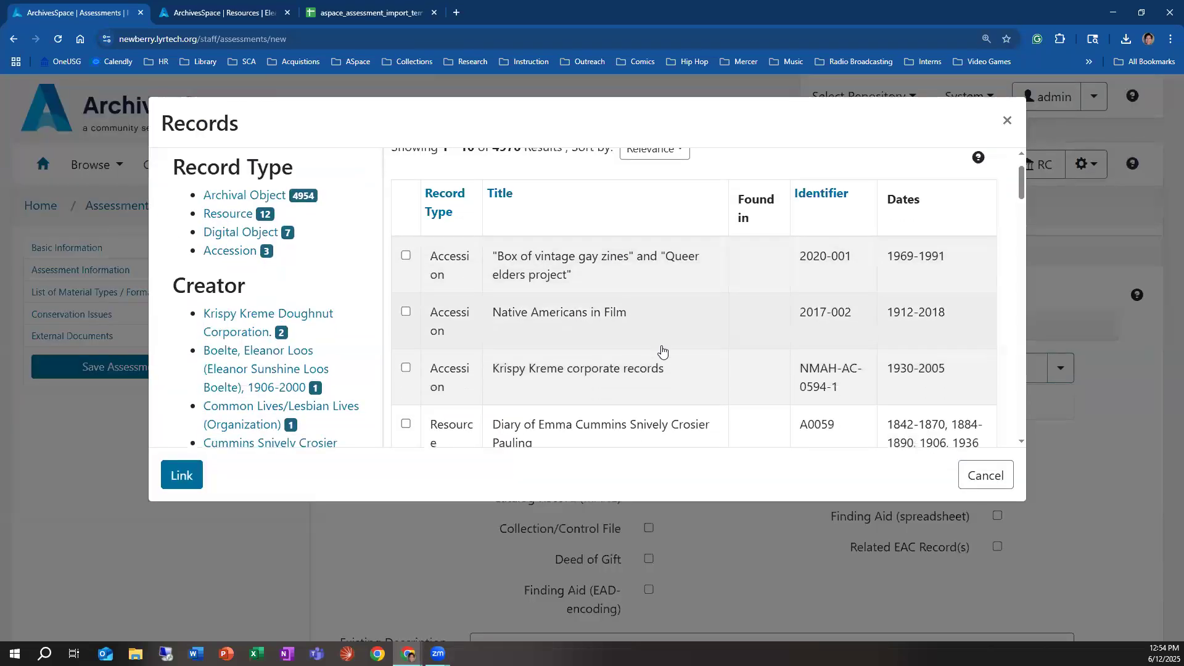
pyautogui.scroll(1, 574, 348)
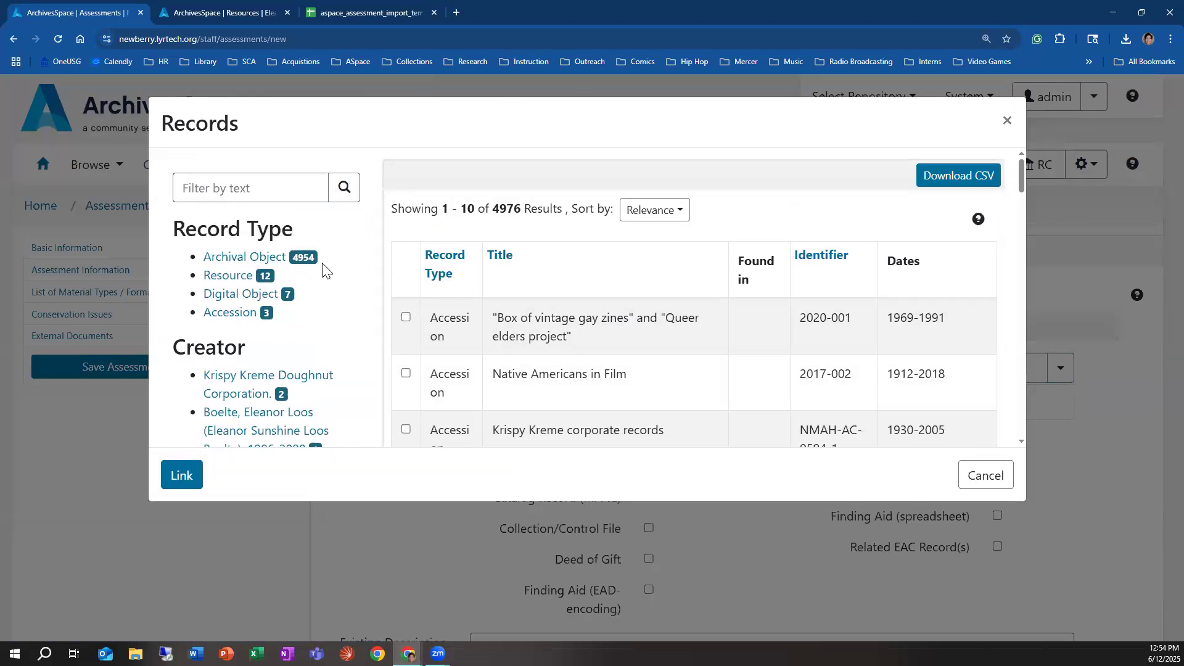
# Step: Filter the available records to archival objects, examine their titles and parent resources, and close the list without linking any
pyautogui.click(274, 257)
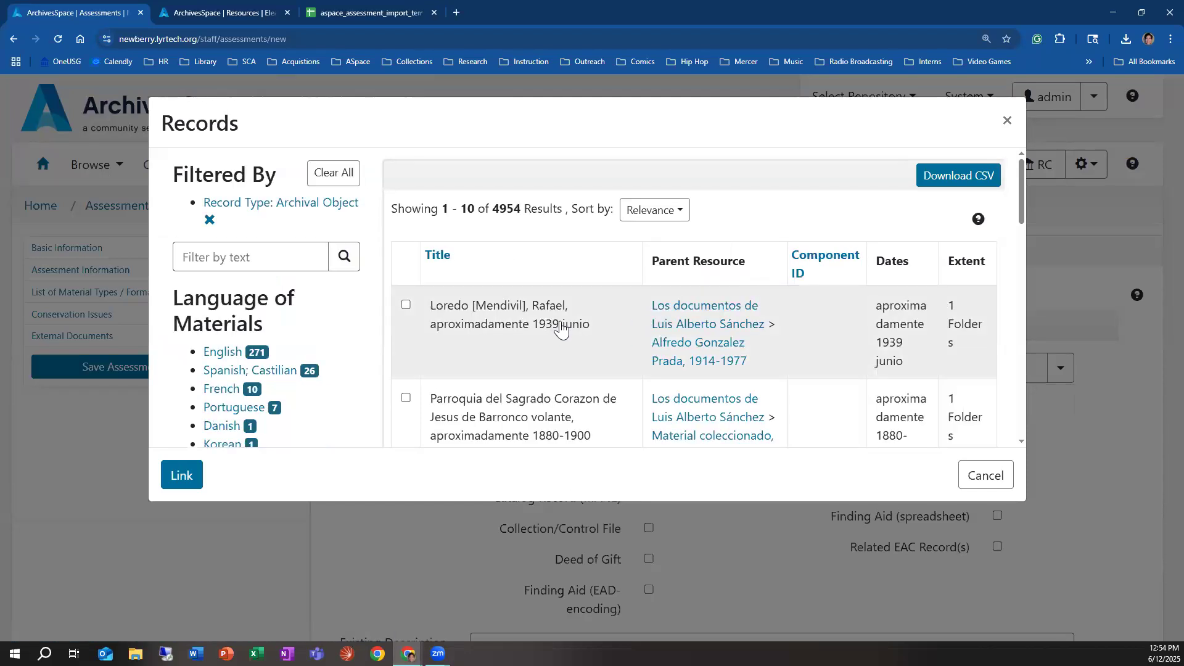
pyautogui.scroll(-1, 561, 330)
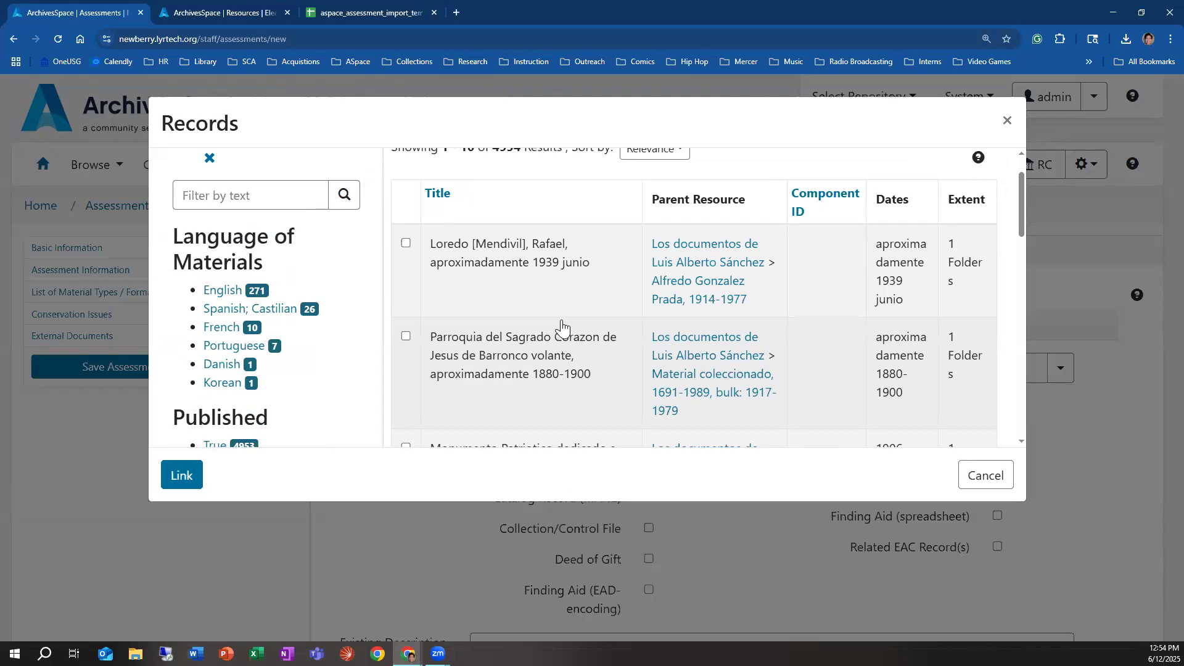
pyautogui.scroll(-1, 750, 338)
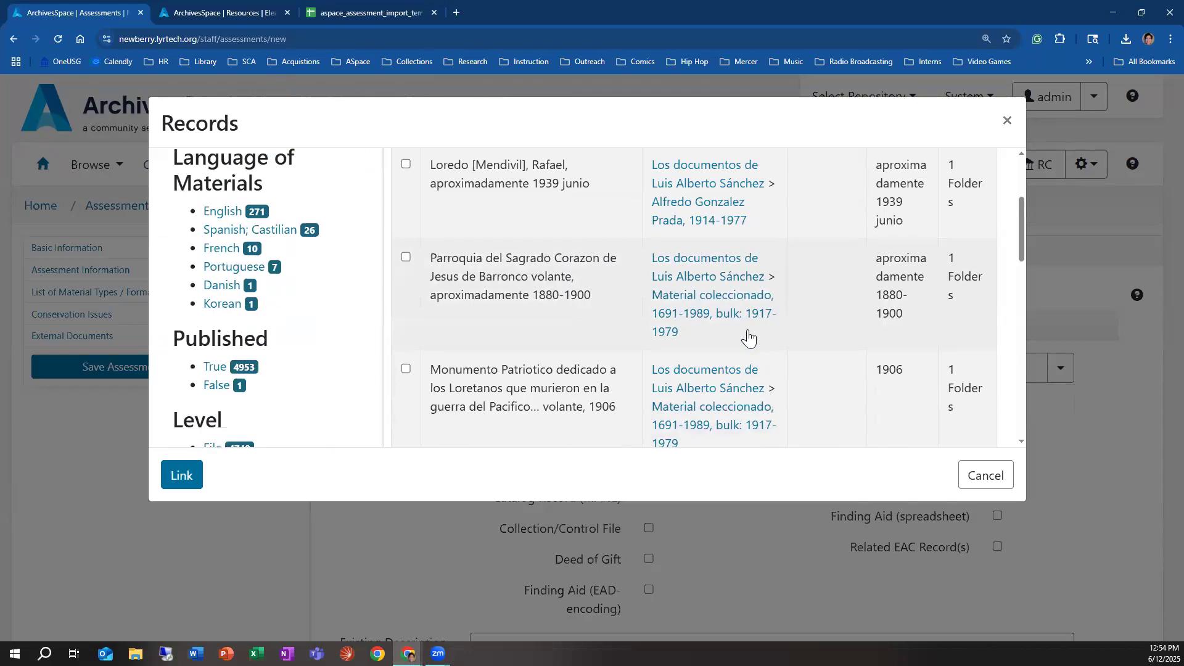
pyautogui.scroll(2, 749, 338)
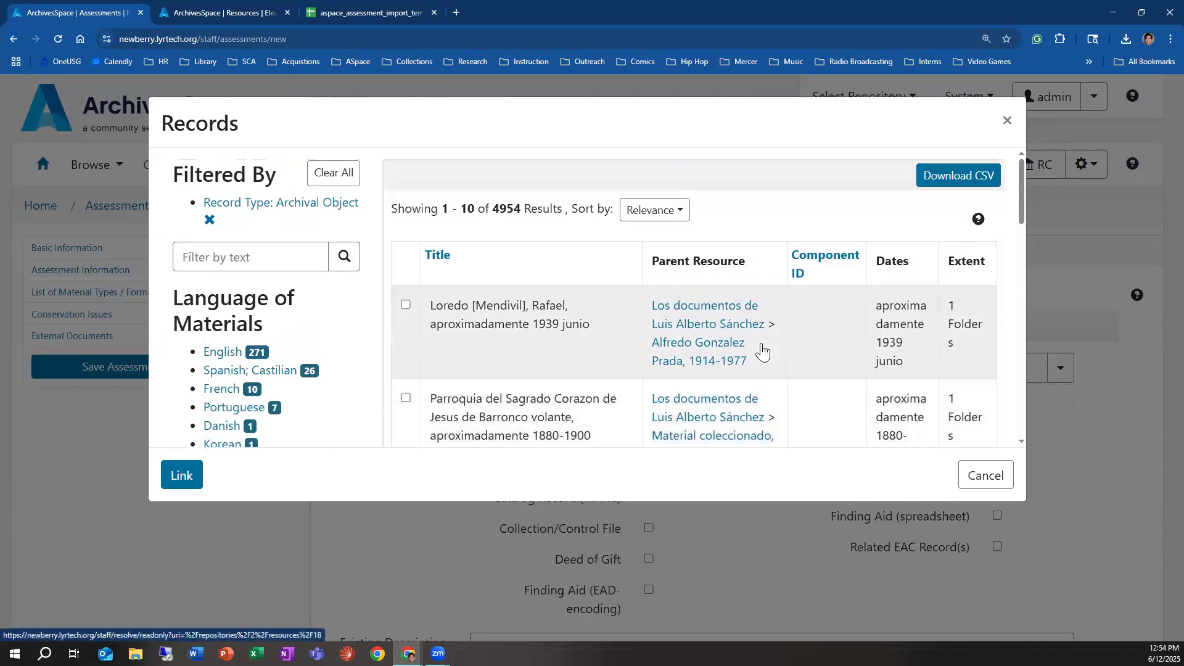
pyautogui.click(963, 485)
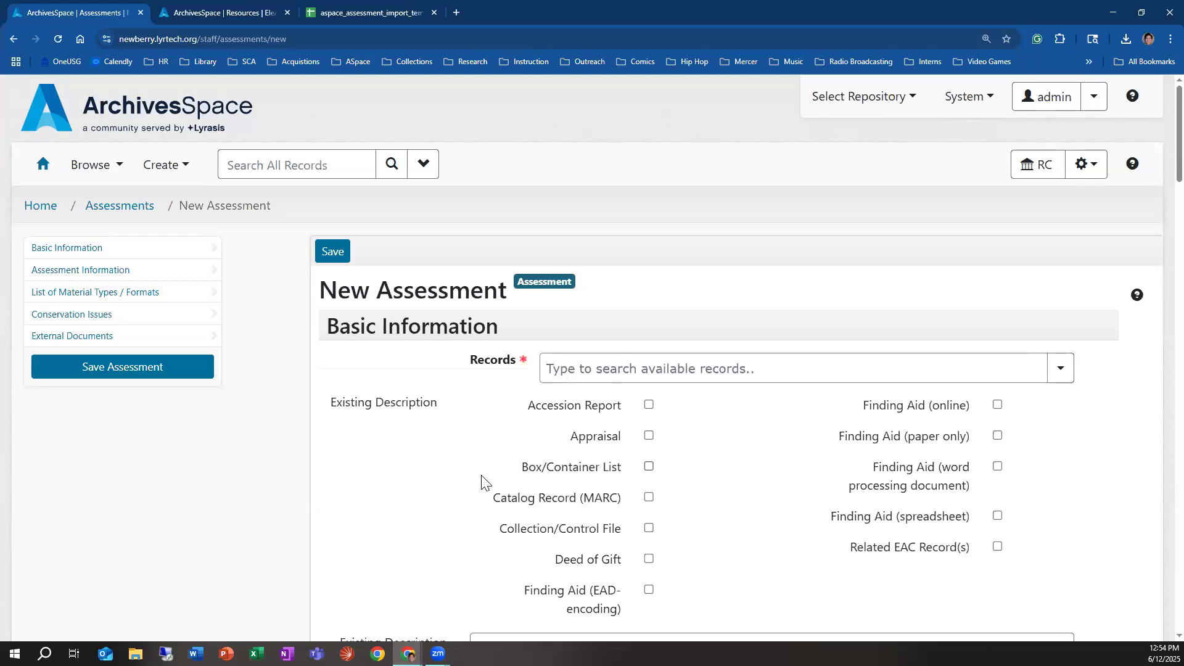
pyautogui.scroll(-7, 484, 483)
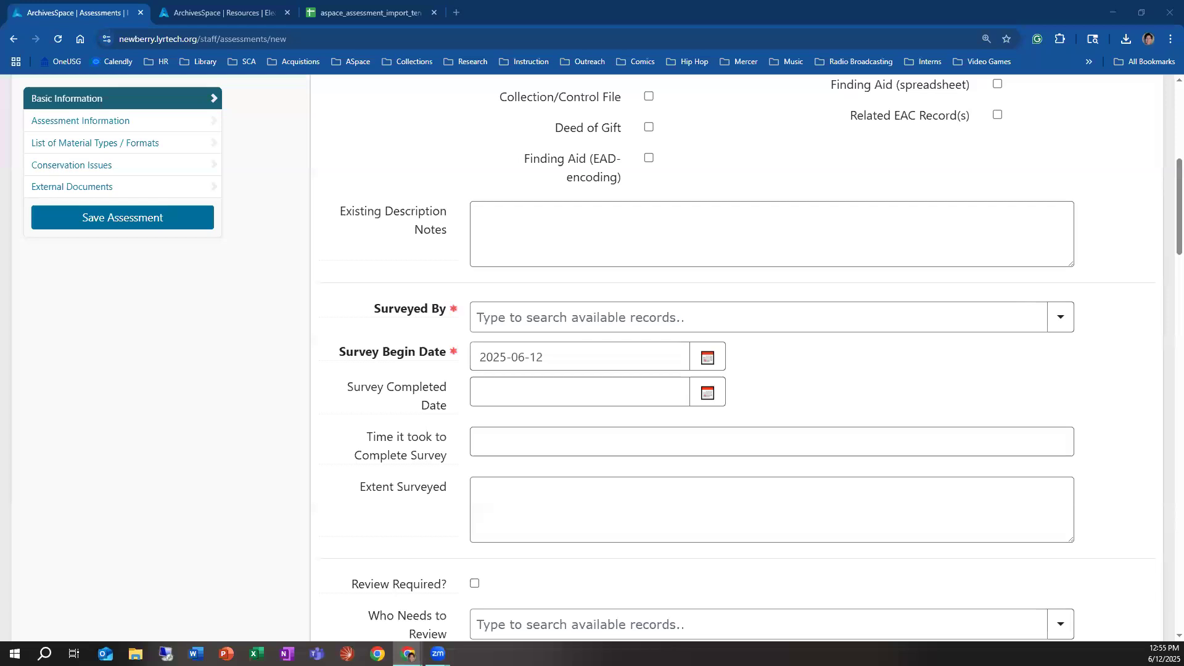
pyautogui.scroll(7, 550, 471)
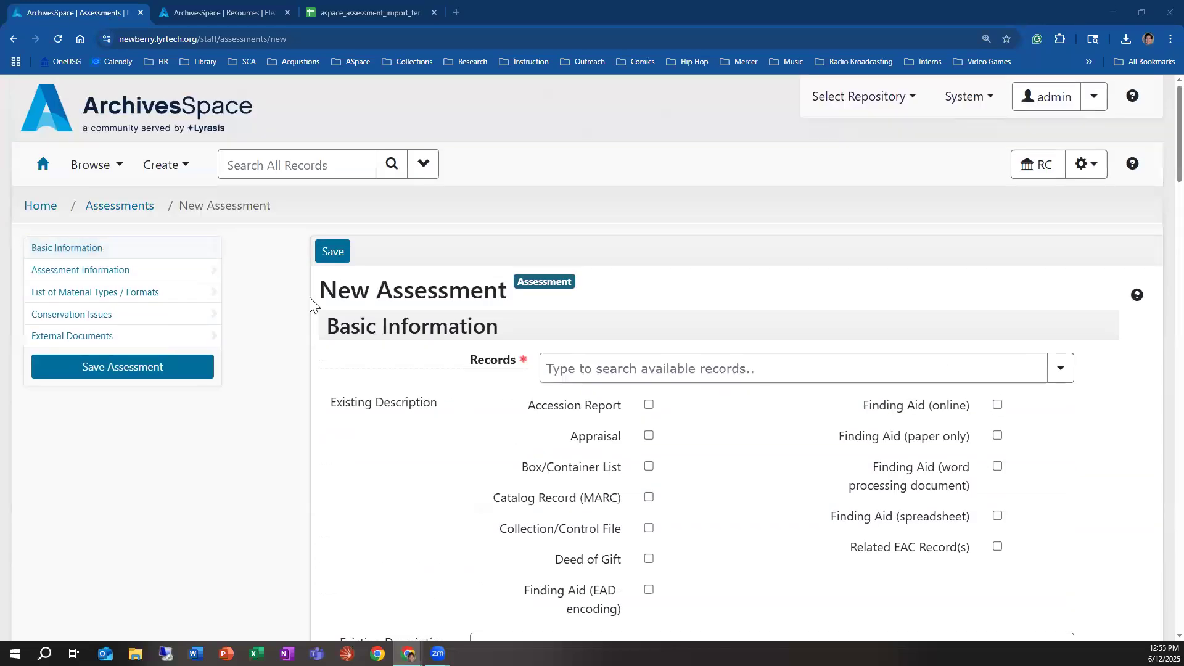
pyautogui.moveTo(188, 207); pyautogui.dragTo(178, 204)
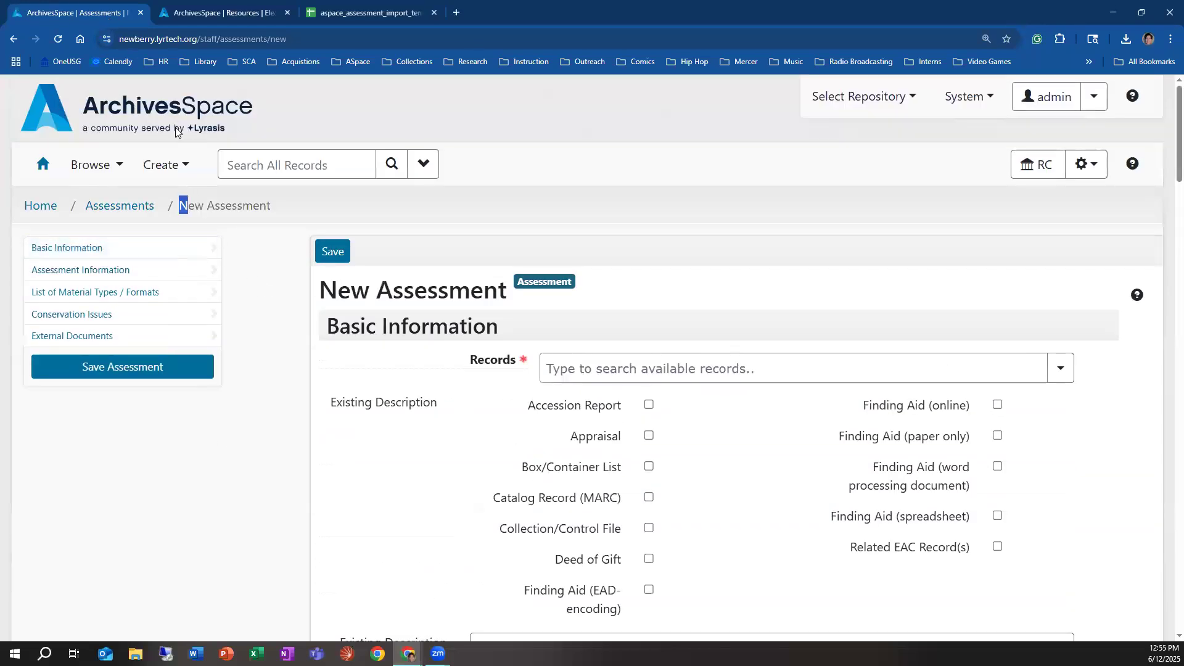
pyautogui.click(183, 170)
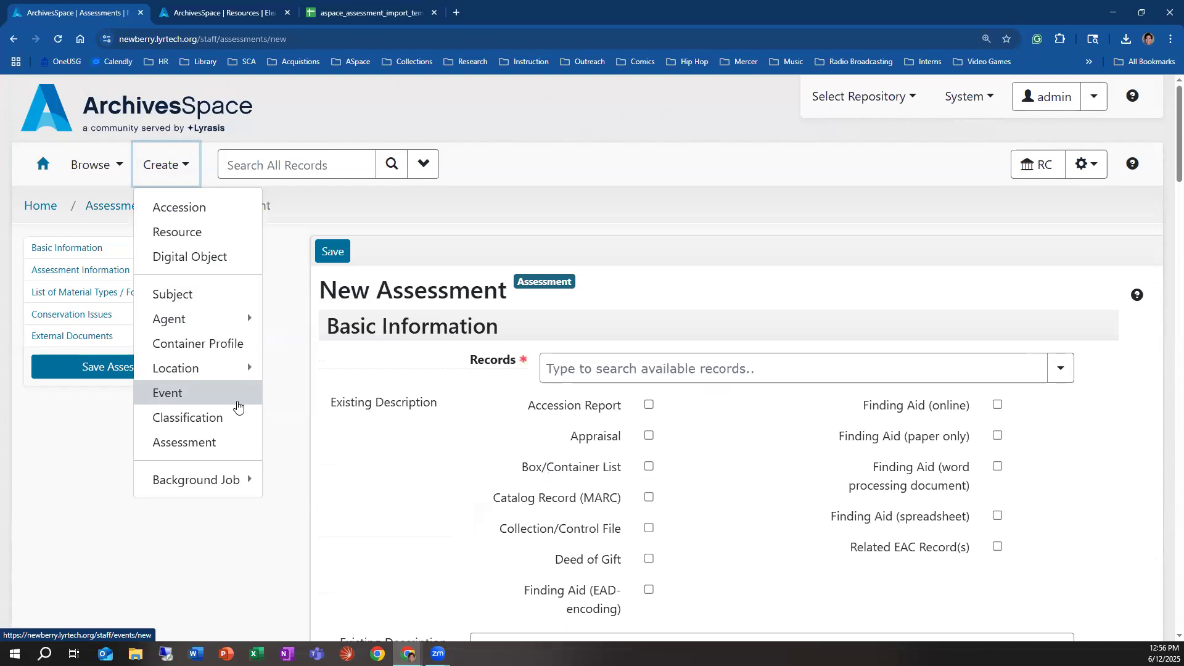
# Step: Make SCA the active repository and browse its assessments
pyautogui.click(850, 100)
pyautogui.click(845, 141)
pyautogui.click(811, 195)
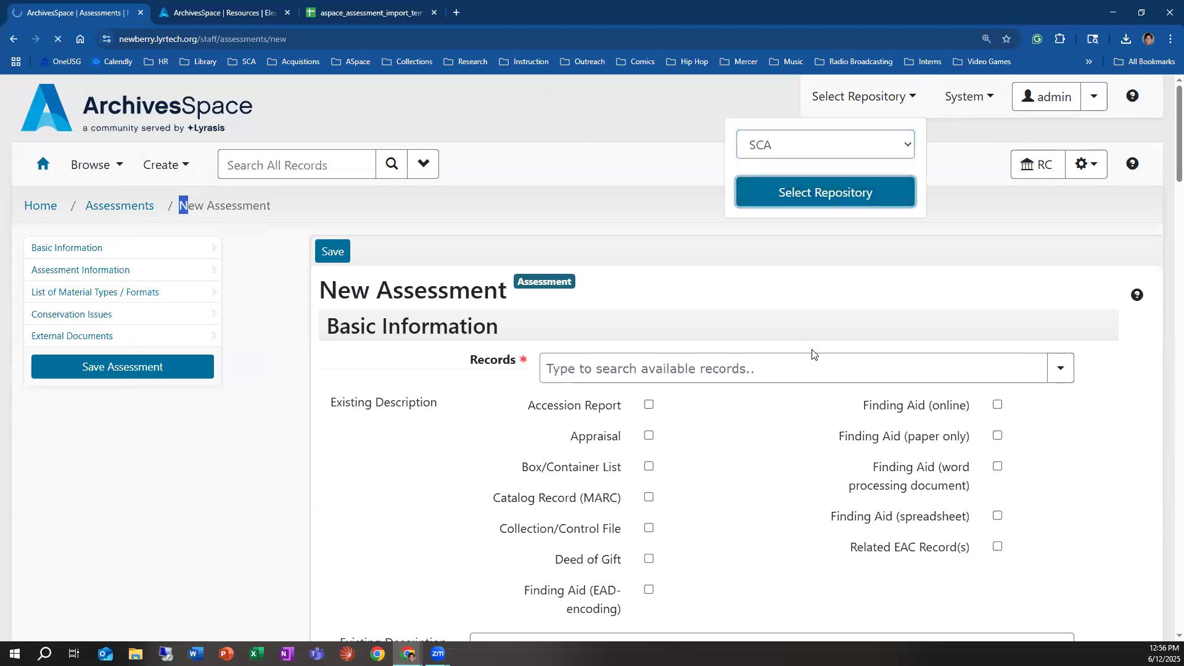
pyautogui.click(117, 167)
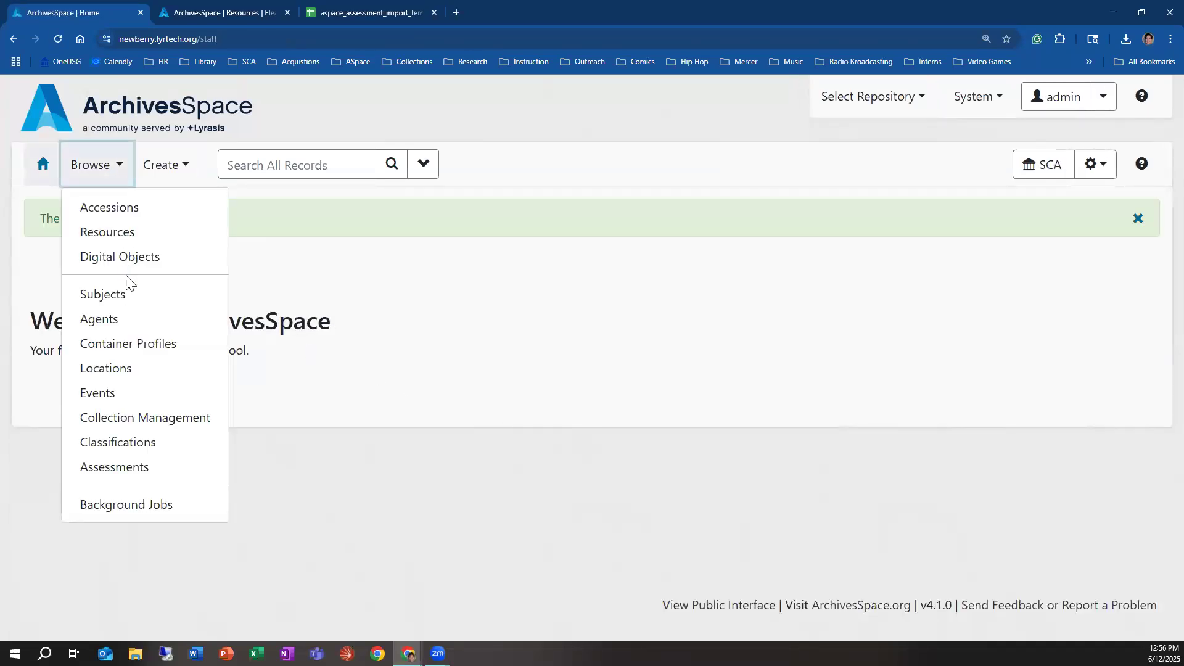
pyautogui.click(164, 467)
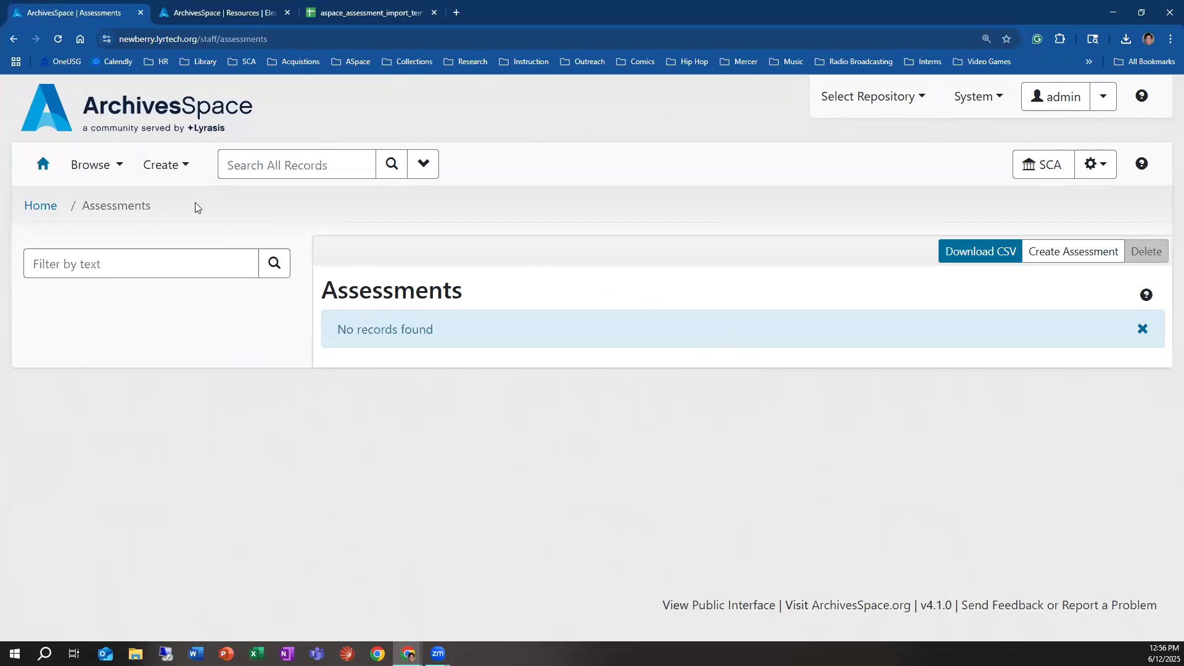
# Step: Change the active repository to RC and back to SCA
pyautogui.click(846, 100)
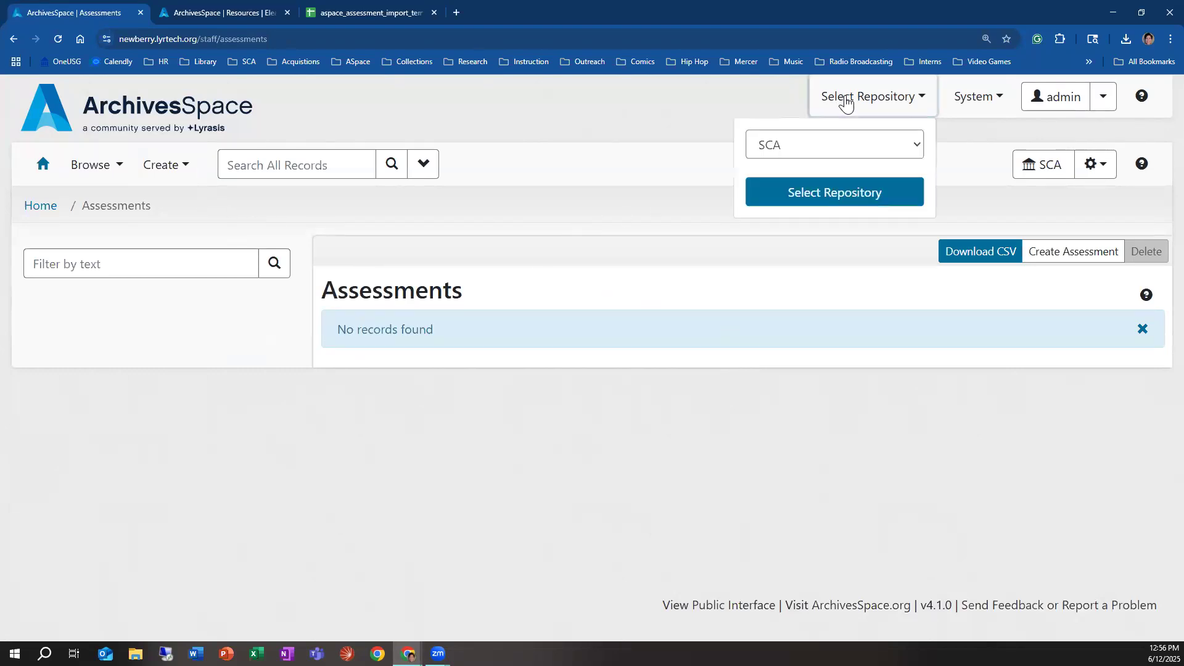
pyautogui.click(842, 141)
pyautogui.click(806, 164)
pyautogui.click(803, 195)
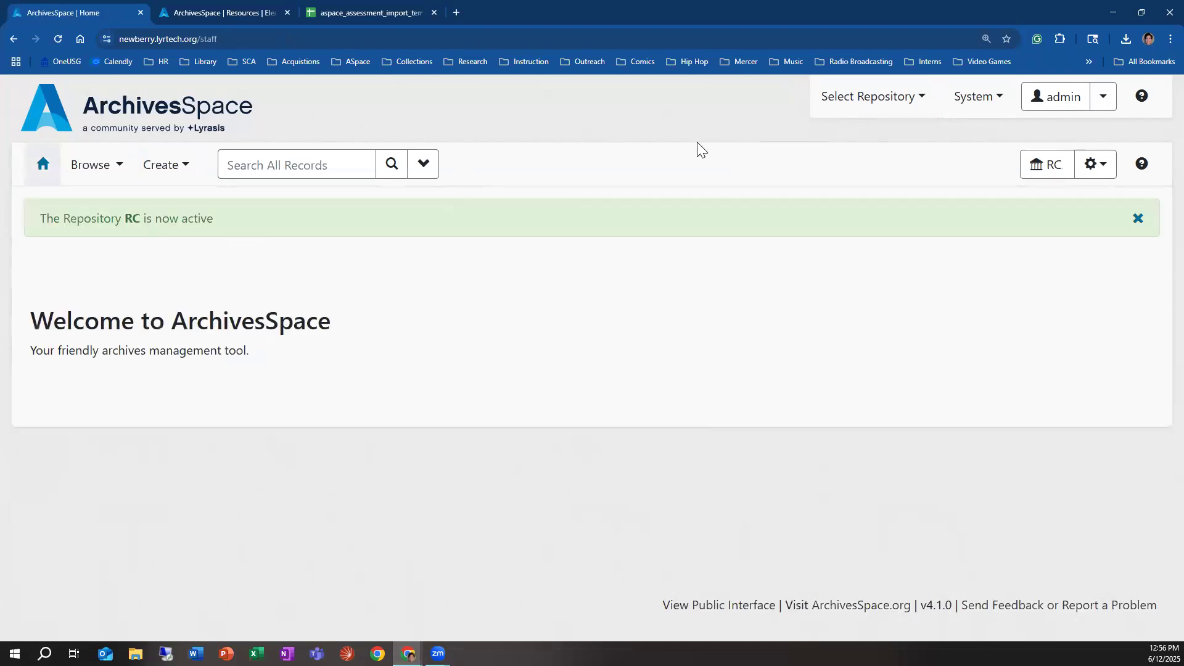
pyautogui.click(827, 97)
pyautogui.click(845, 155)
pyautogui.click(809, 195)
pyautogui.click(809, 195)
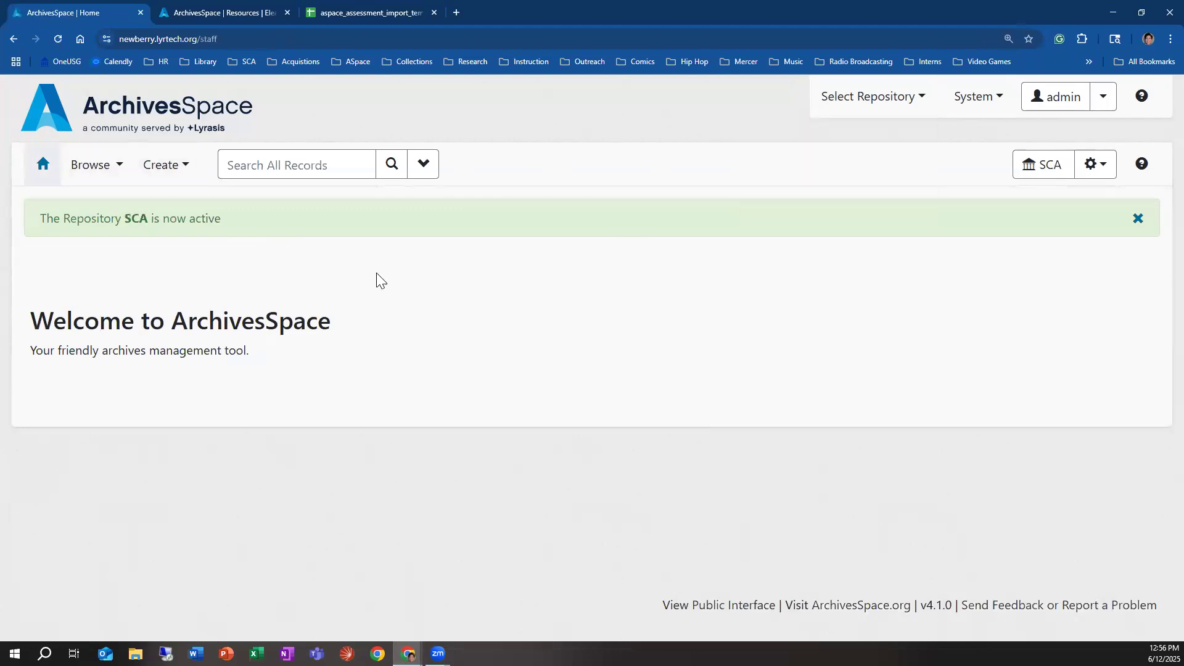
# Step: Browse the agents from within the SCA repository and look through the first two pages of the list
pyautogui.click(119, 168)
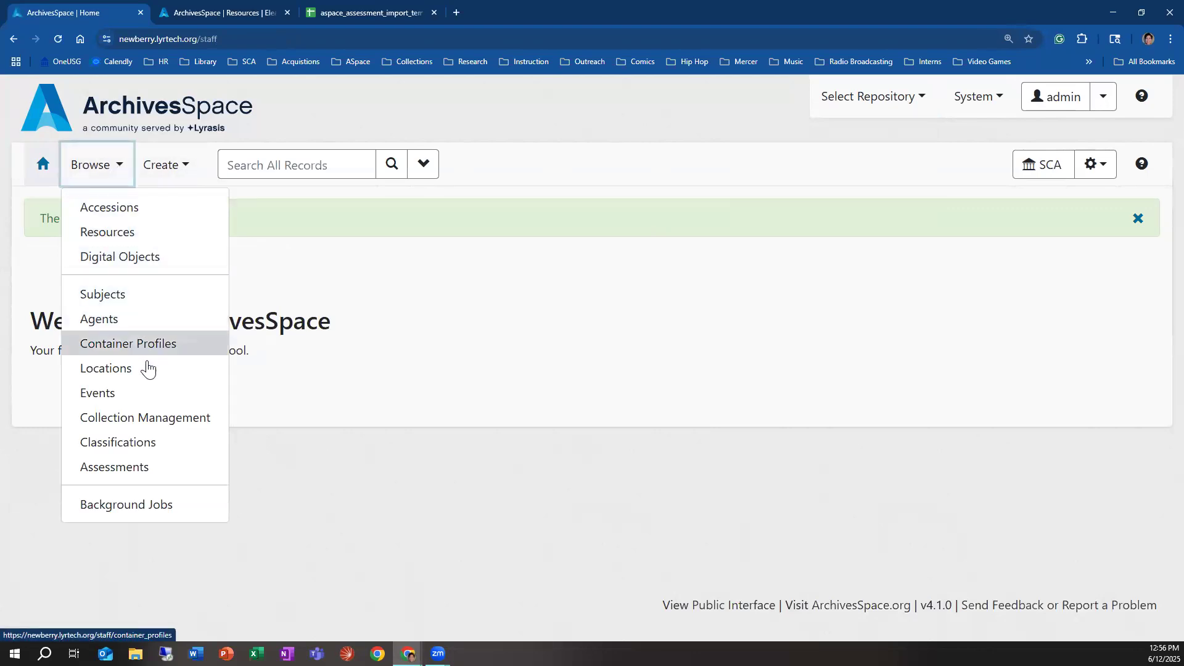
pyautogui.click(157, 313)
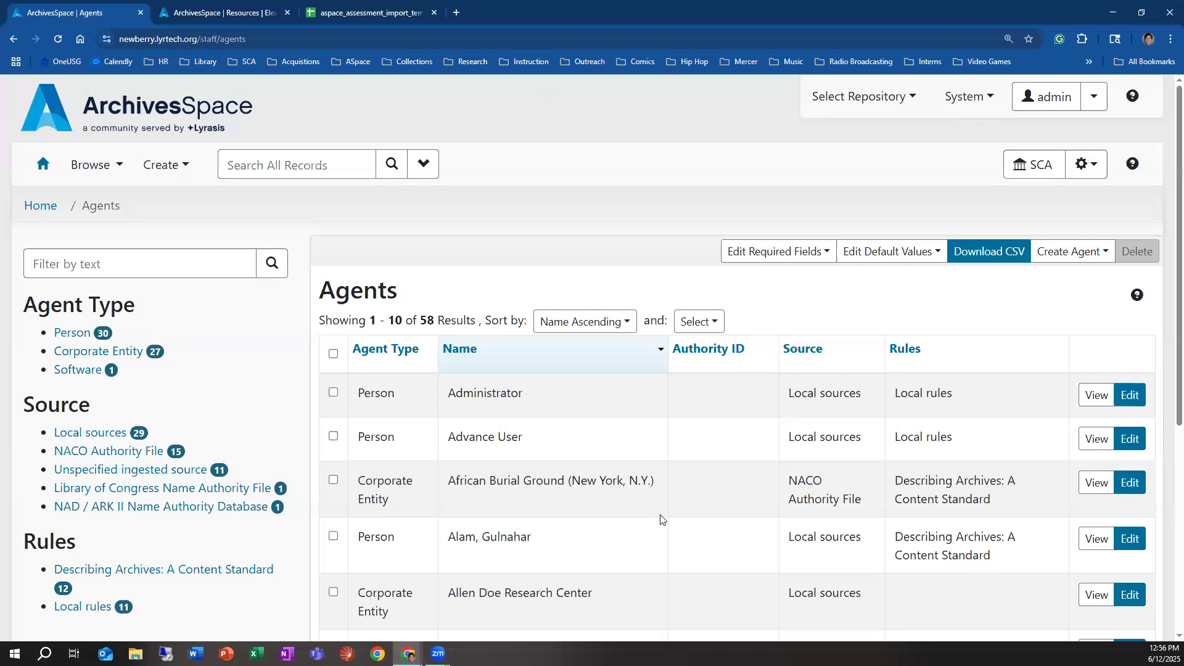
pyautogui.scroll(-3, 655, 502)
pyautogui.scroll(-3, 655, 505)
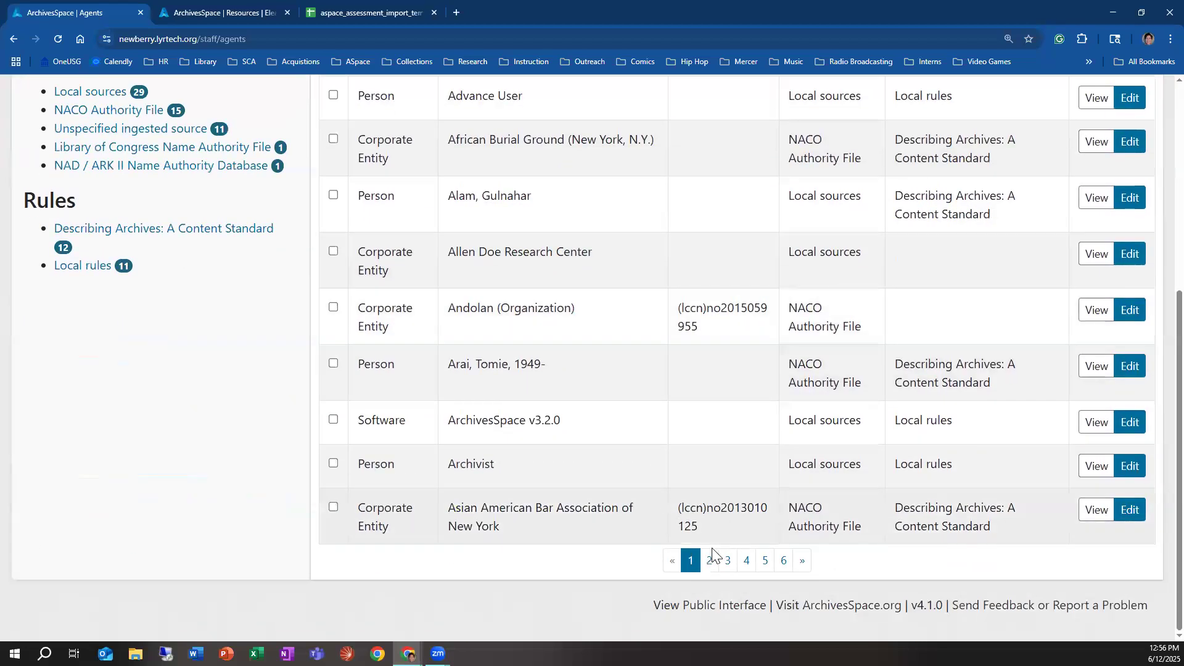
pyautogui.click(708, 561)
pyautogui.scroll(-6, 613, 449)
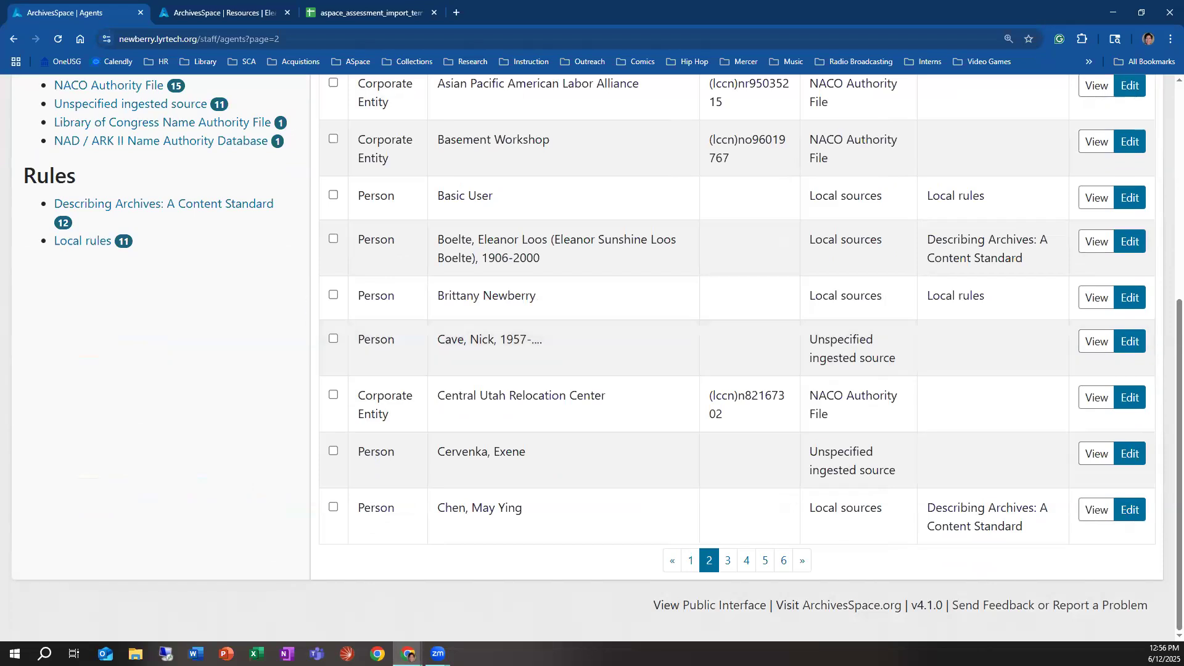
pyautogui.scroll(6, 689, 208)
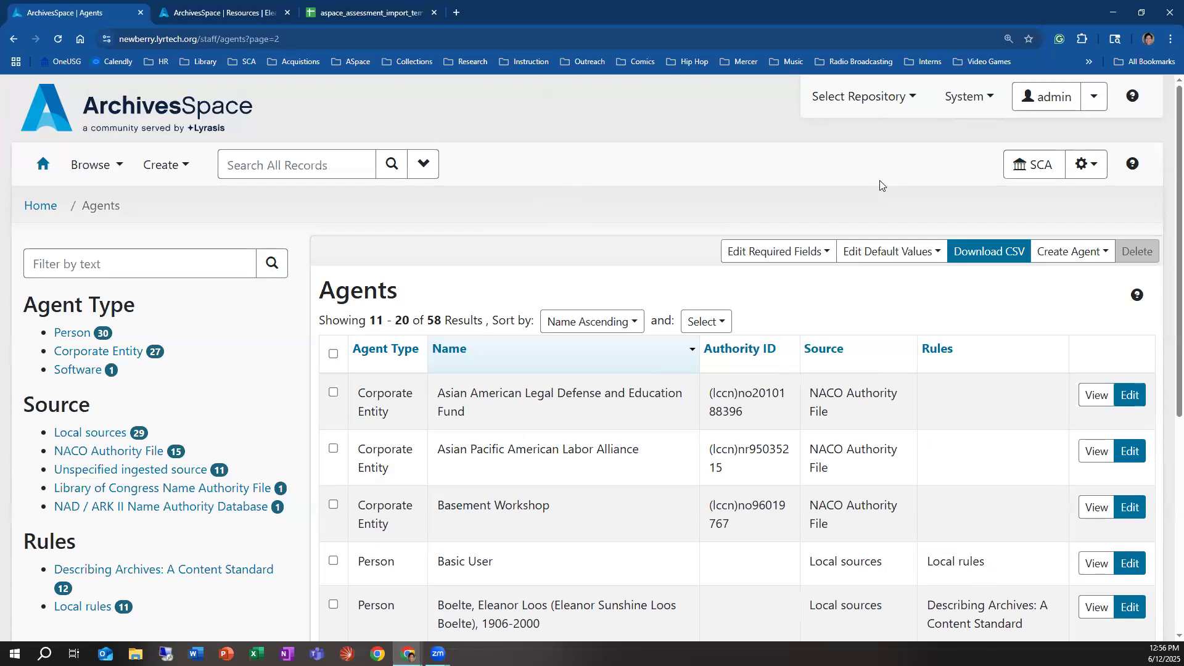
# Step: Make RC the active repository again
pyautogui.click(863, 97)
pyautogui.click(792, 148)
pyautogui.click(761, 171)
pyautogui.click(761, 189)
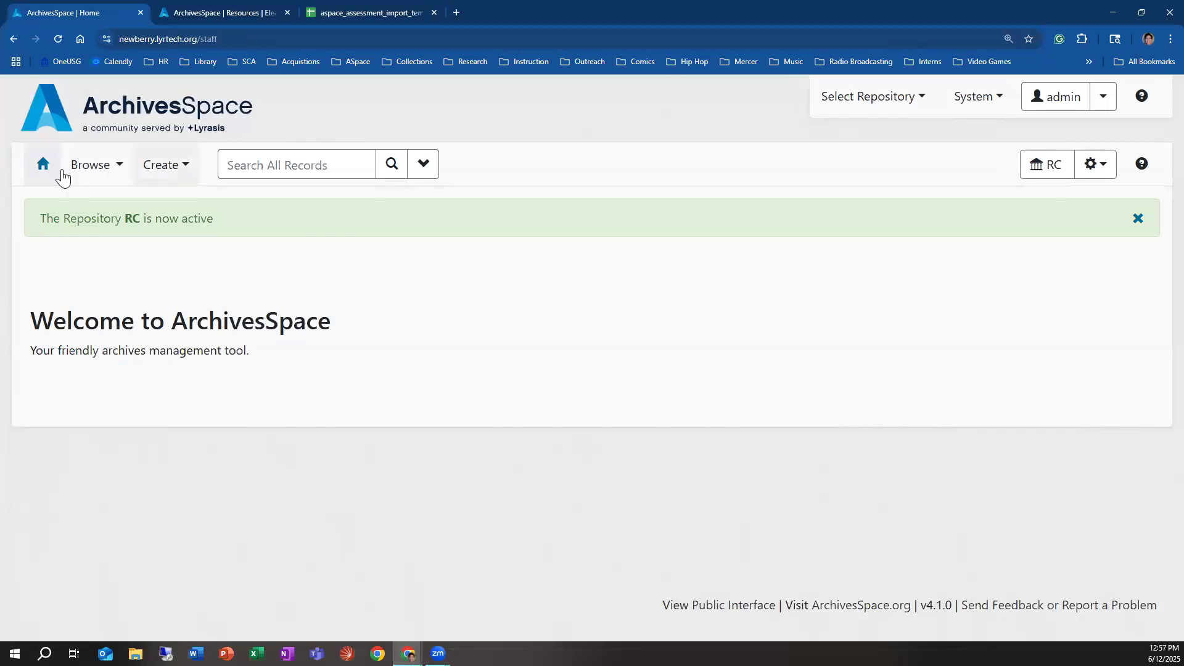
# Step: Find assessment 4 for quilt collection A0053 among the repository's assessments, view it, and open it for editing
pyautogui.click(95, 173)
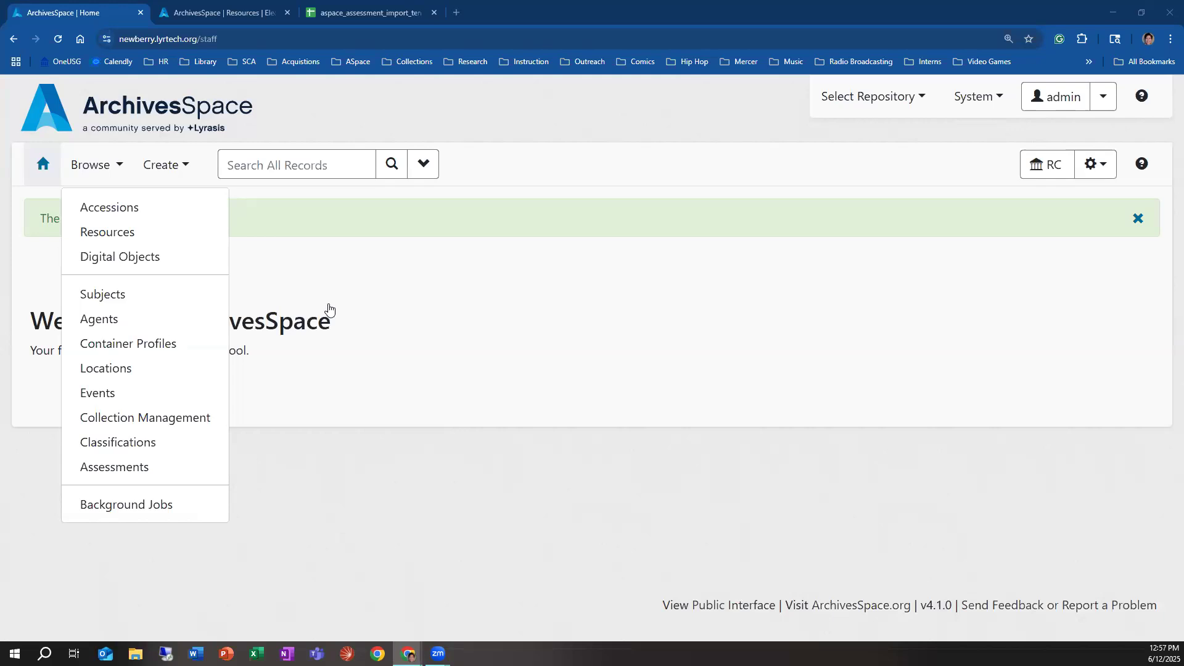
pyautogui.click(177, 175)
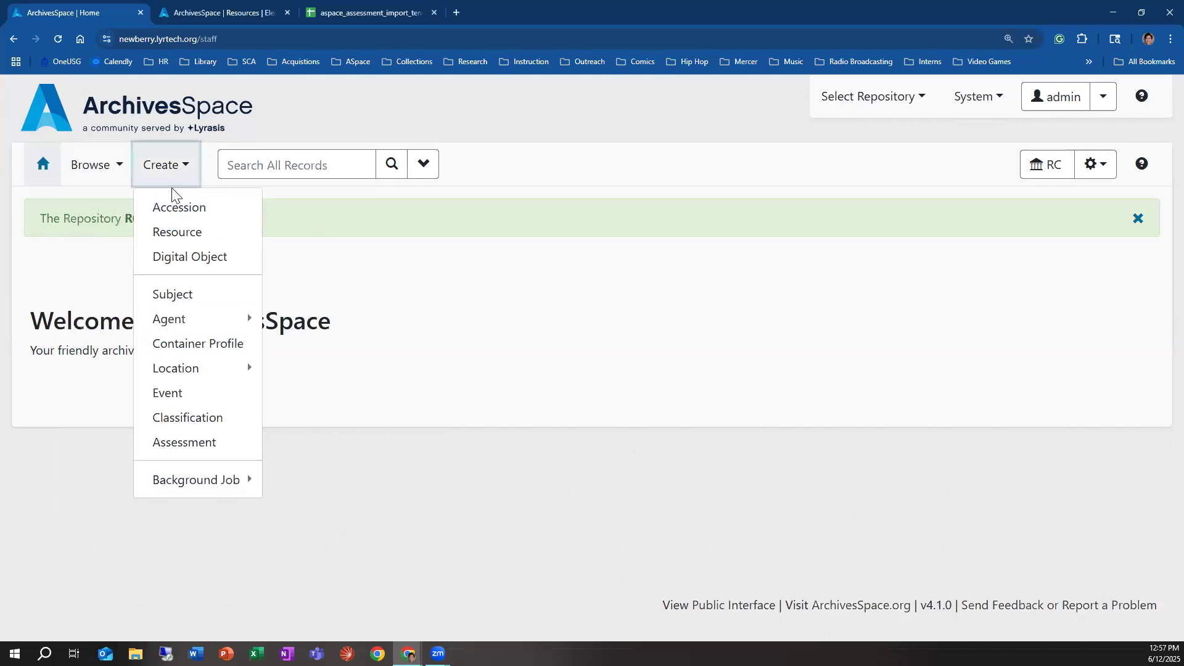
pyautogui.click(118, 168)
pyautogui.click(91, 467)
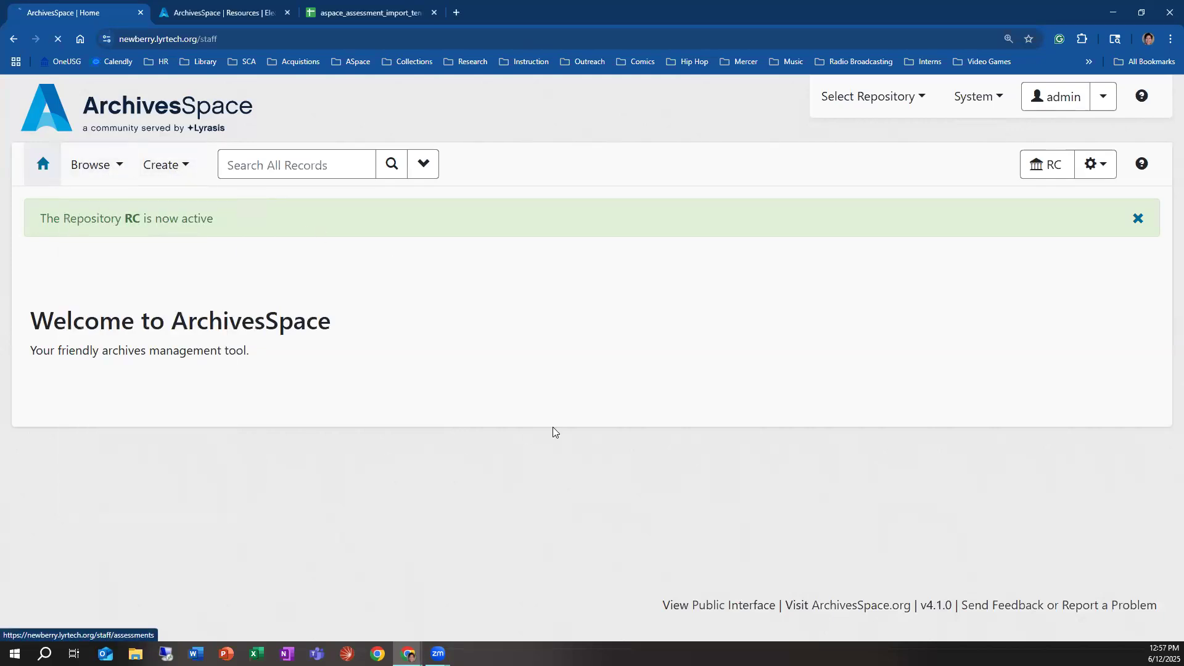
pyautogui.scroll(-1, 1050, 451)
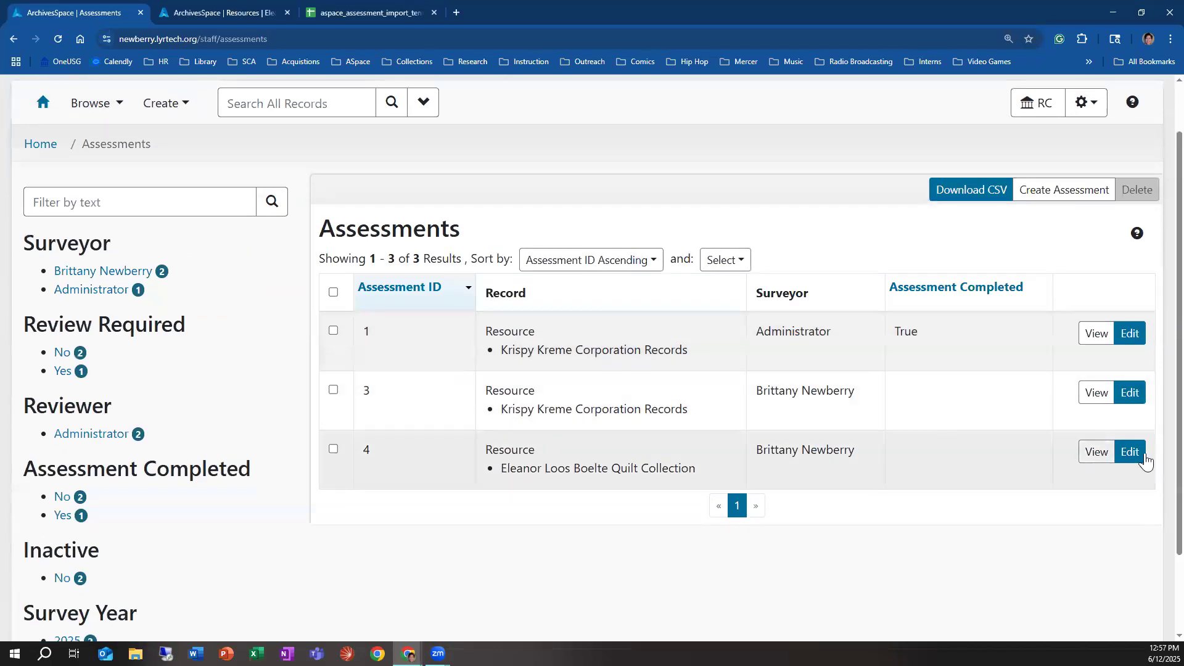
pyautogui.click(1096, 451)
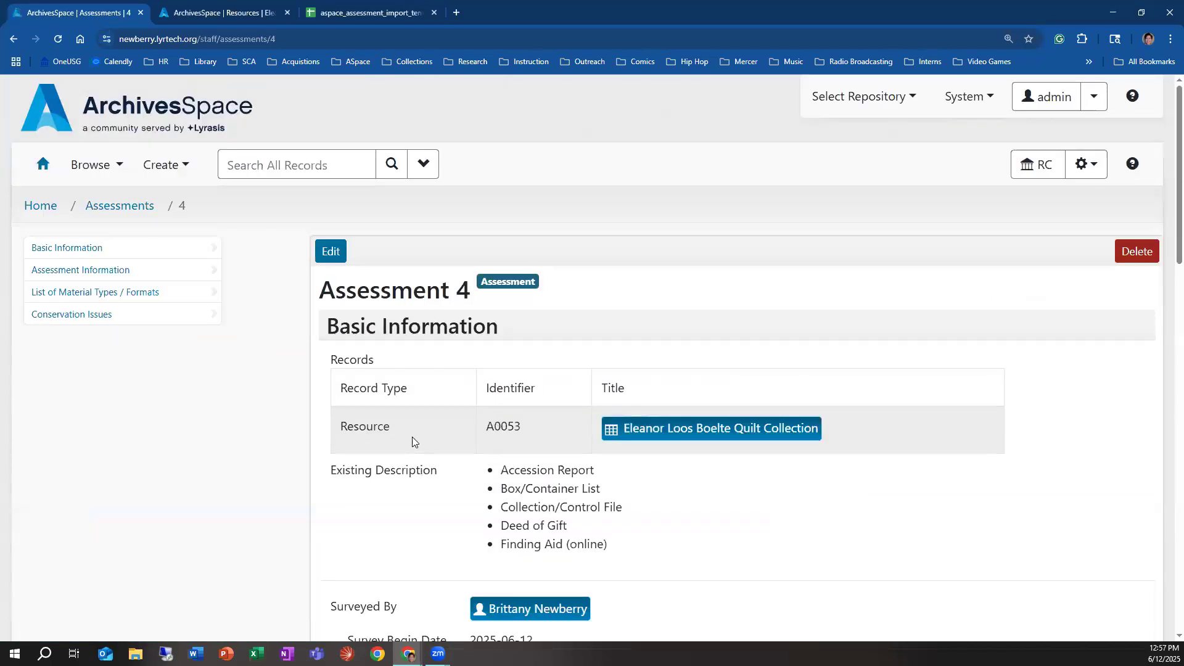
pyautogui.scroll(-2, 306, 415)
pyautogui.scroll(2, 307, 415)
pyautogui.click(328, 251)
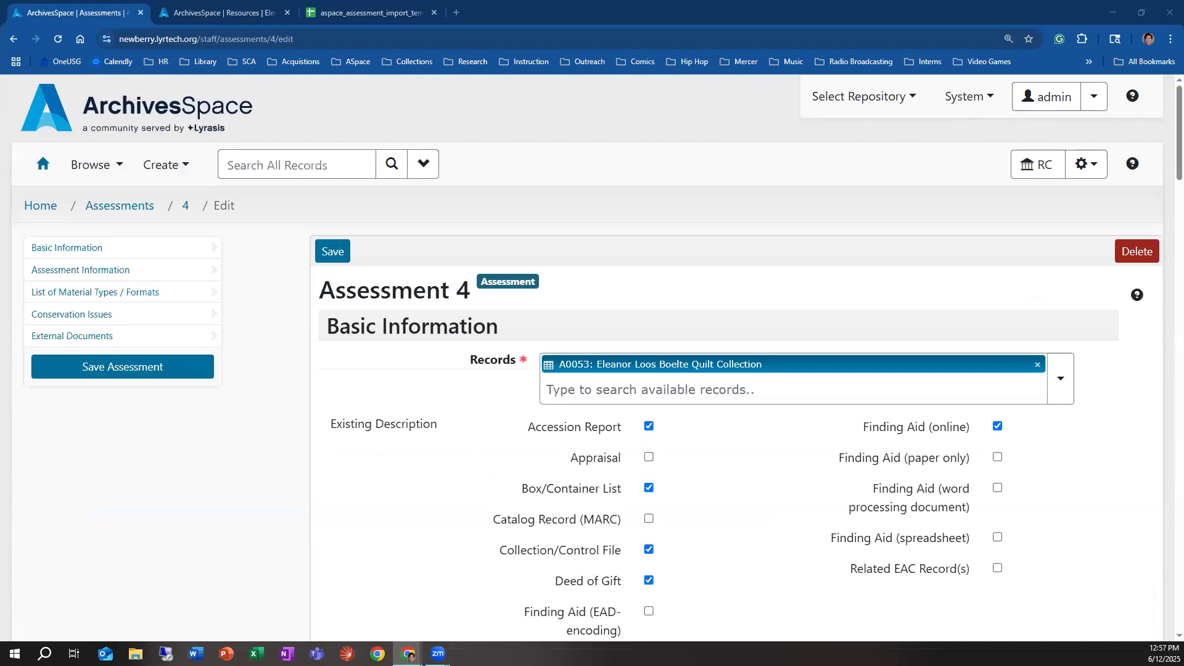
# Step: Review the Basic Information fields of assessment 4, including the Existing Description options and notes
pyautogui.click(426, 494)
pyautogui.scroll(-4, 425, 497)
pyautogui.scroll(-9, 425, 499)
pyautogui.scroll(12, 401, 543)
pyautogui.scroll(-3, 439, 481)
pyautogui.scroll(-3, 392, 493)
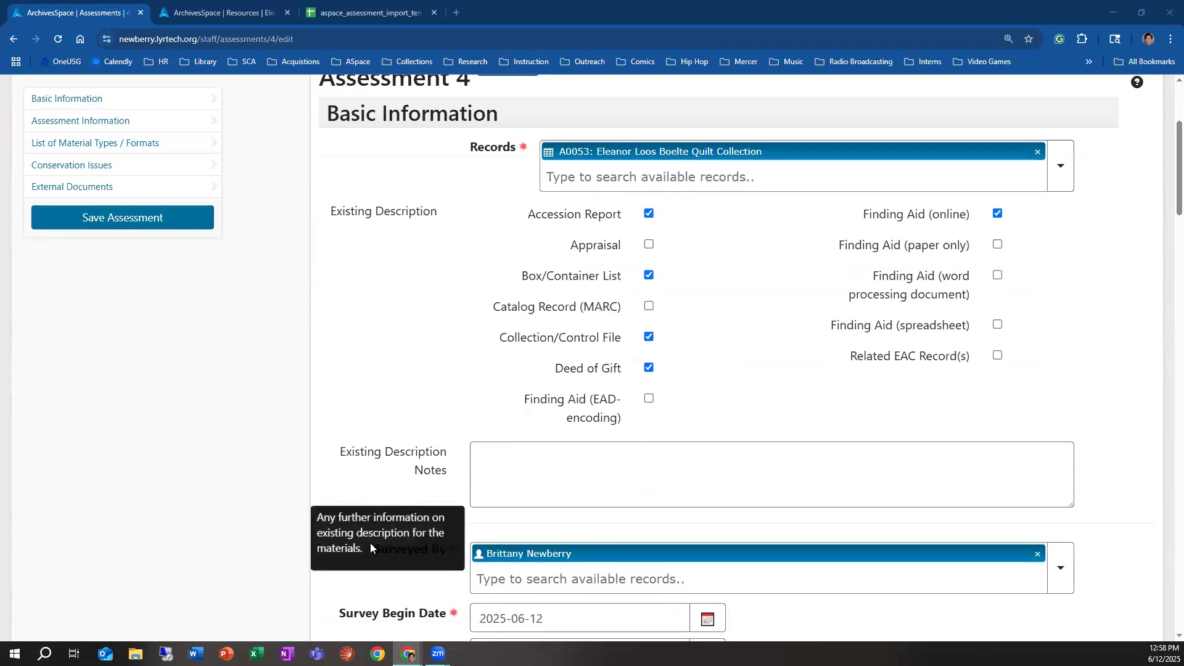
pyautogui.scroll(1, 361, 524)
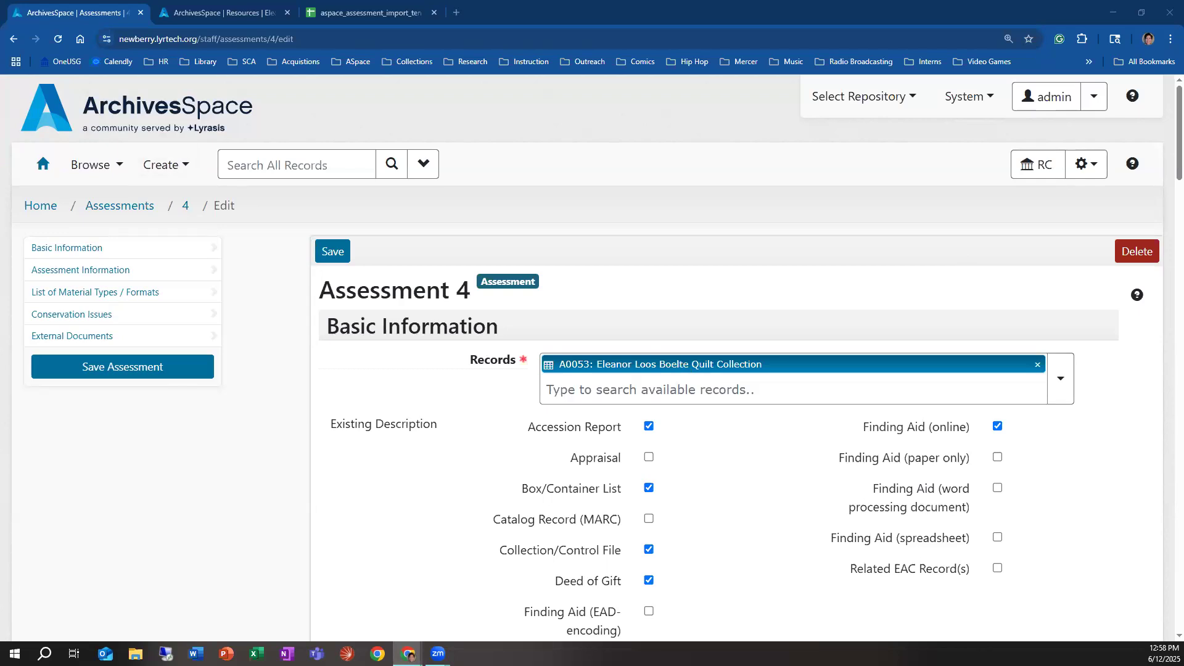
# Step: Open the assessment attributes management page for the RC repository
pyautogui.click(1084, 167)
pyautogui.click(1085, 168)
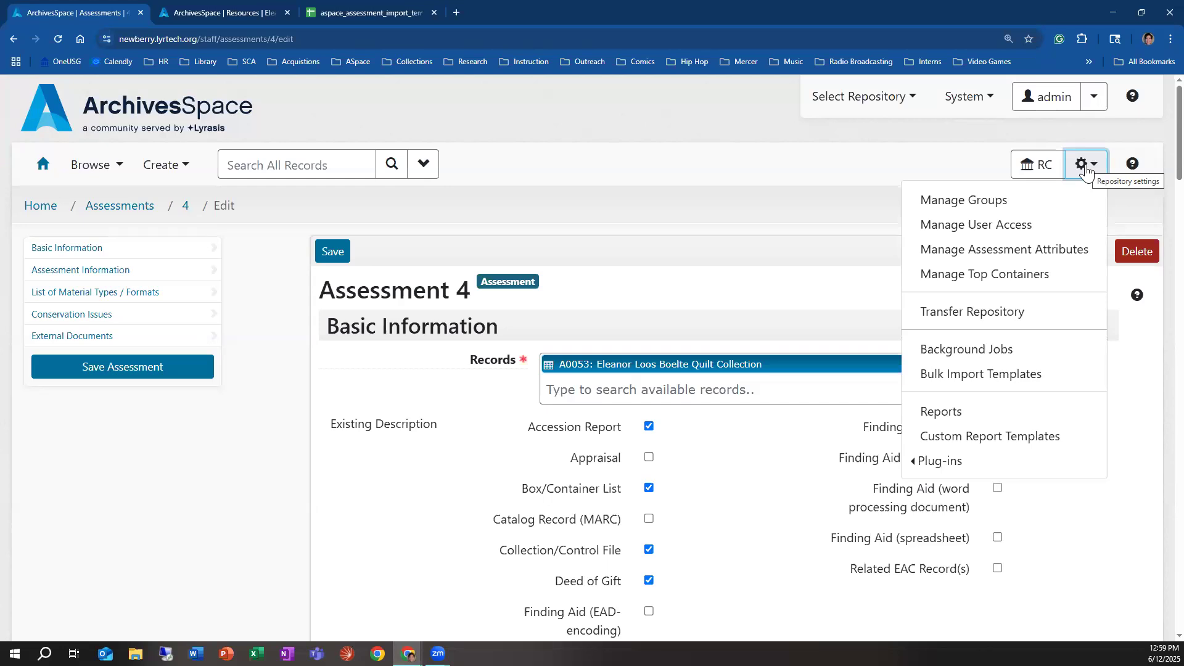
pyautogui.click(1086, 174)
pyautogui.click(1086, 175)
pyautogui.click(1044, 251)
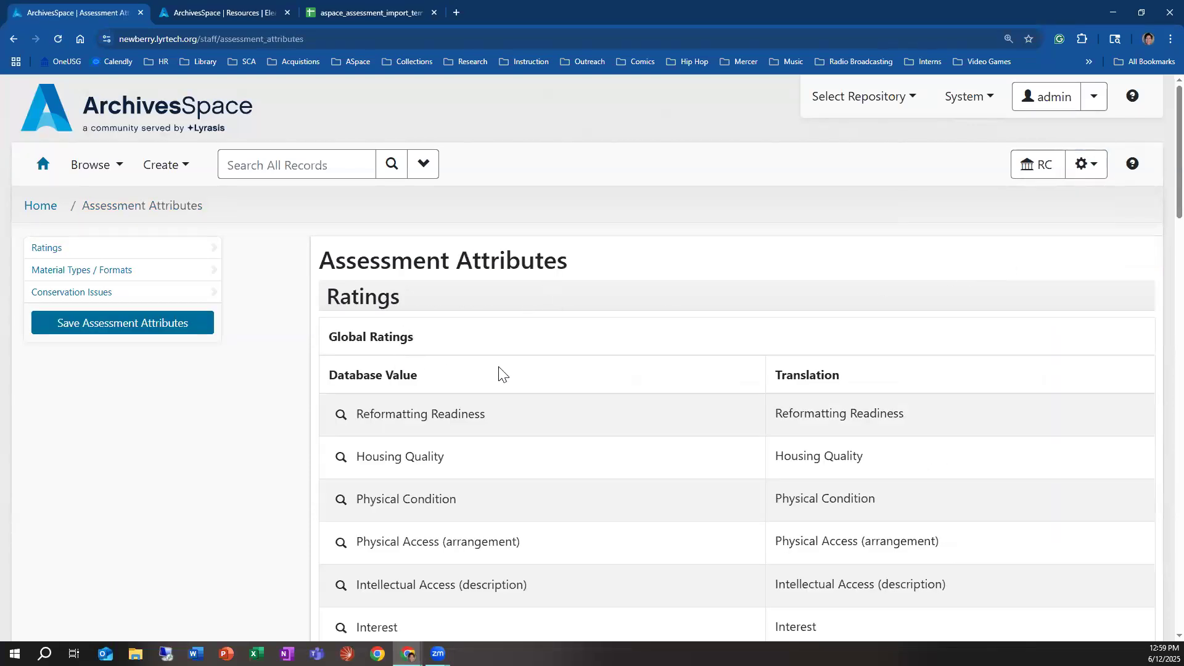
# Step: Search for assessments that use the Reformatting Readiness rating, then return to the assessment attributes page
pyautogui.scroll(-1, 349, 361)
pyautogui.click(342, 352)
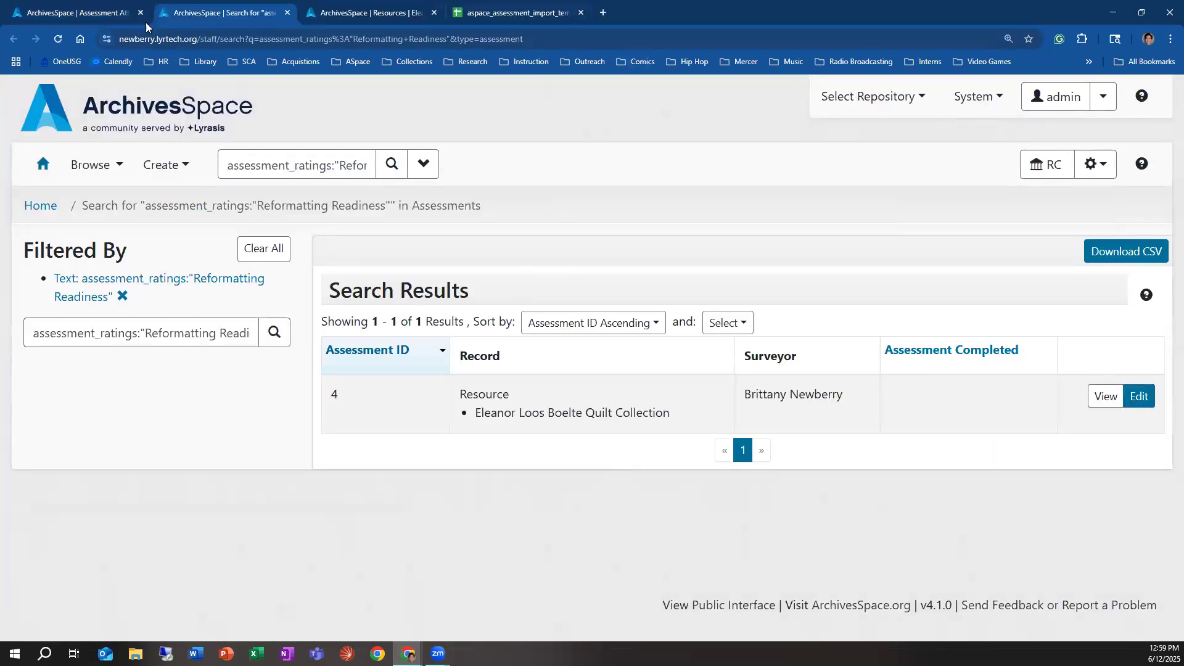
pyautogui.click(101, 12)
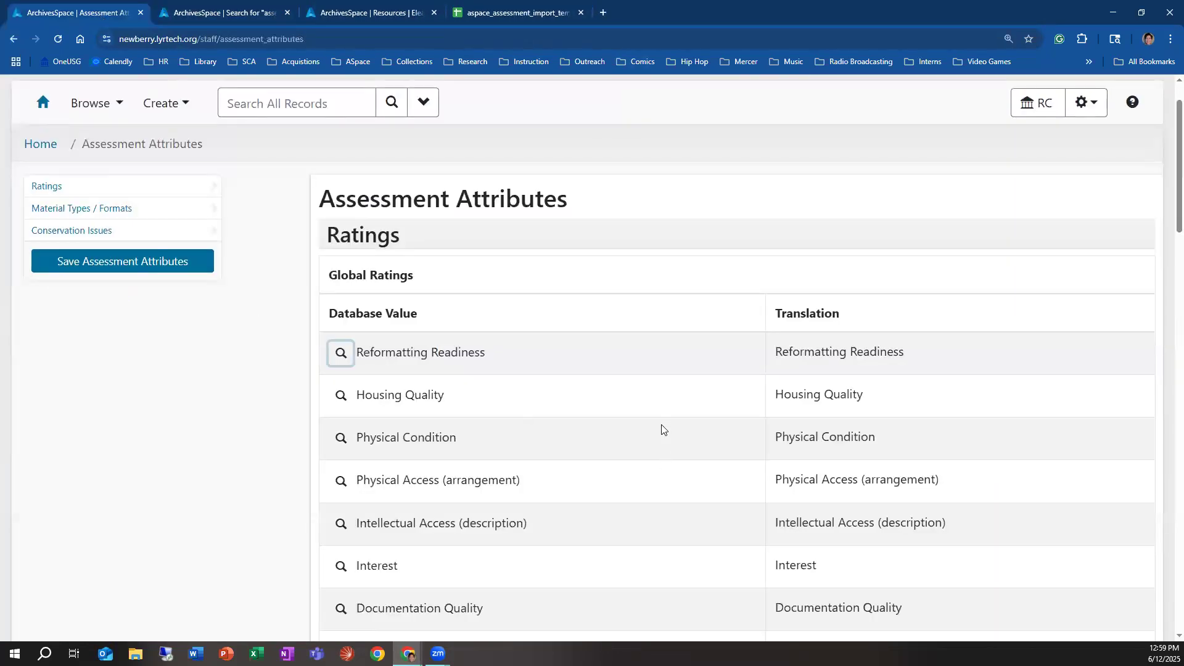
# Step: Examine the global and repository sections for Ratings, Material Types / Formats and Conservation Issues in the assessment attributes
pyautogui.scroll(-3, 586, 413)
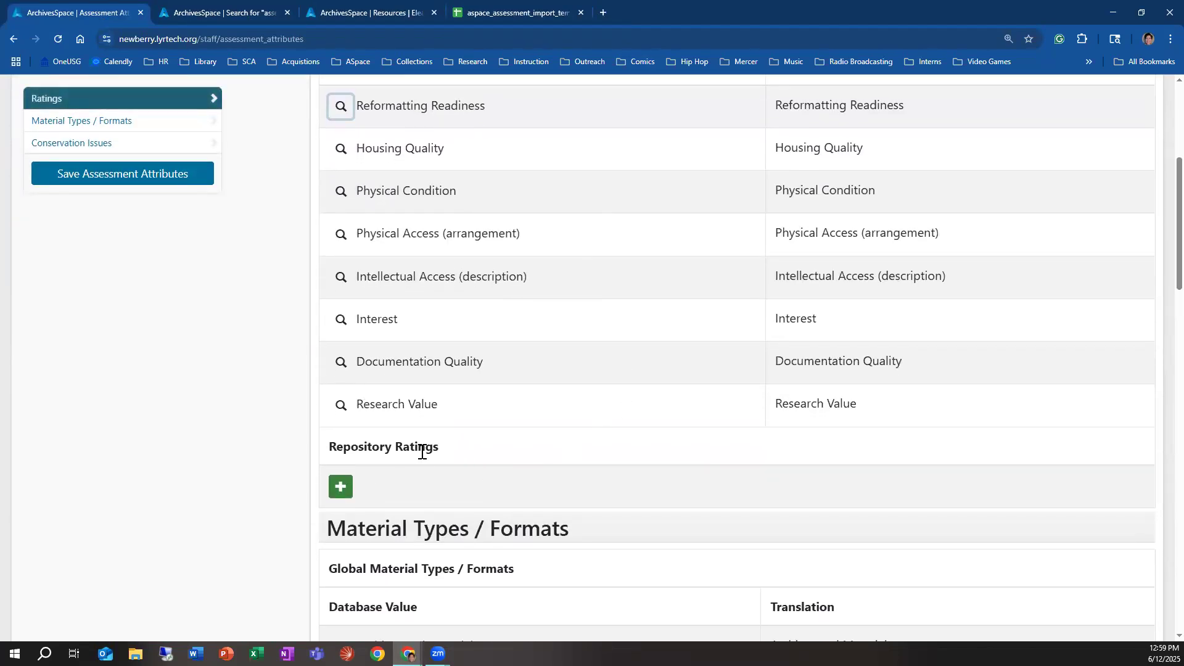
pyautogui.scroll(2, 607, 428)
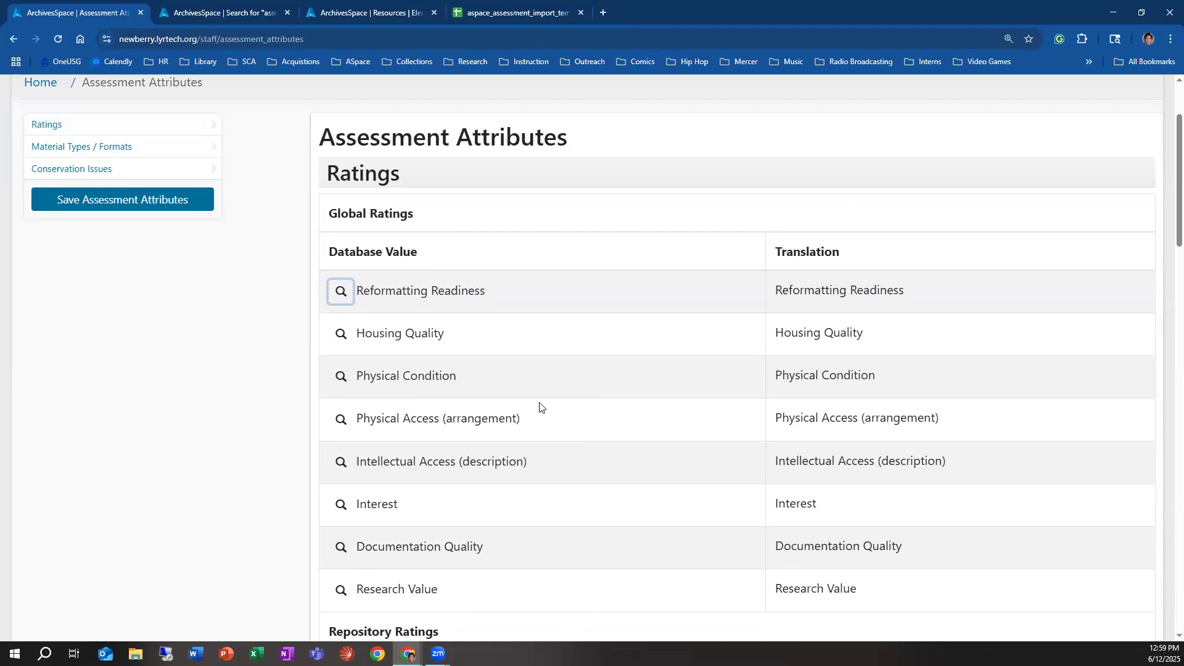
pyautogui.scroll(-6, 527, 413)
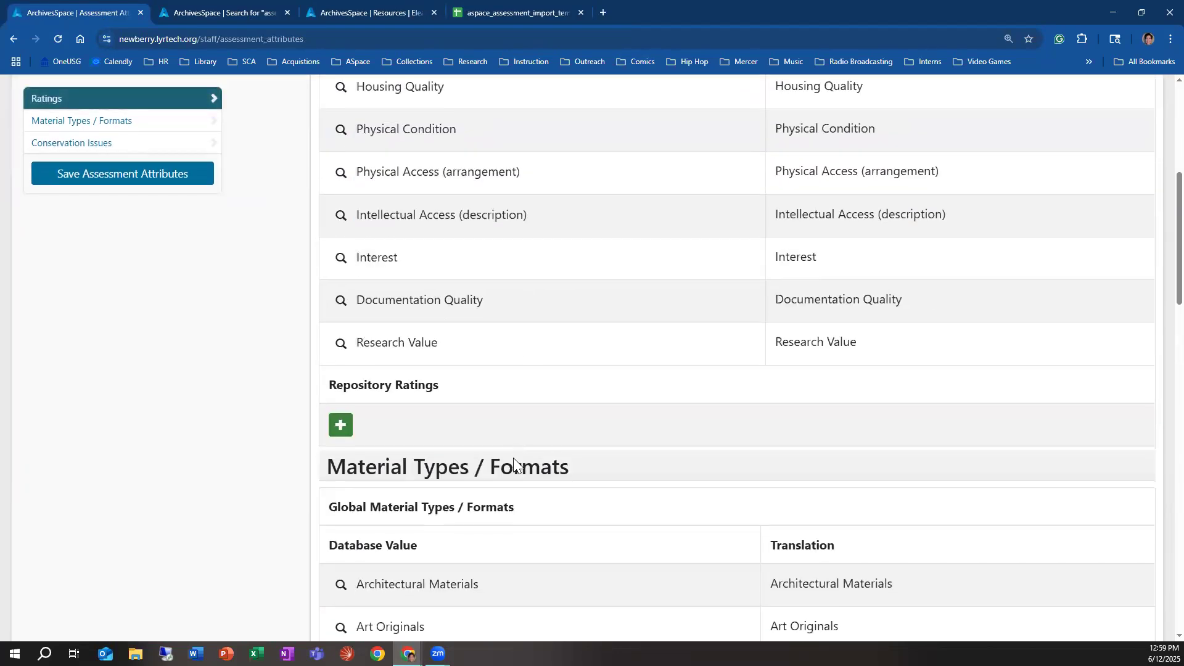
pyautogui.scroll(-7, 512, 443)
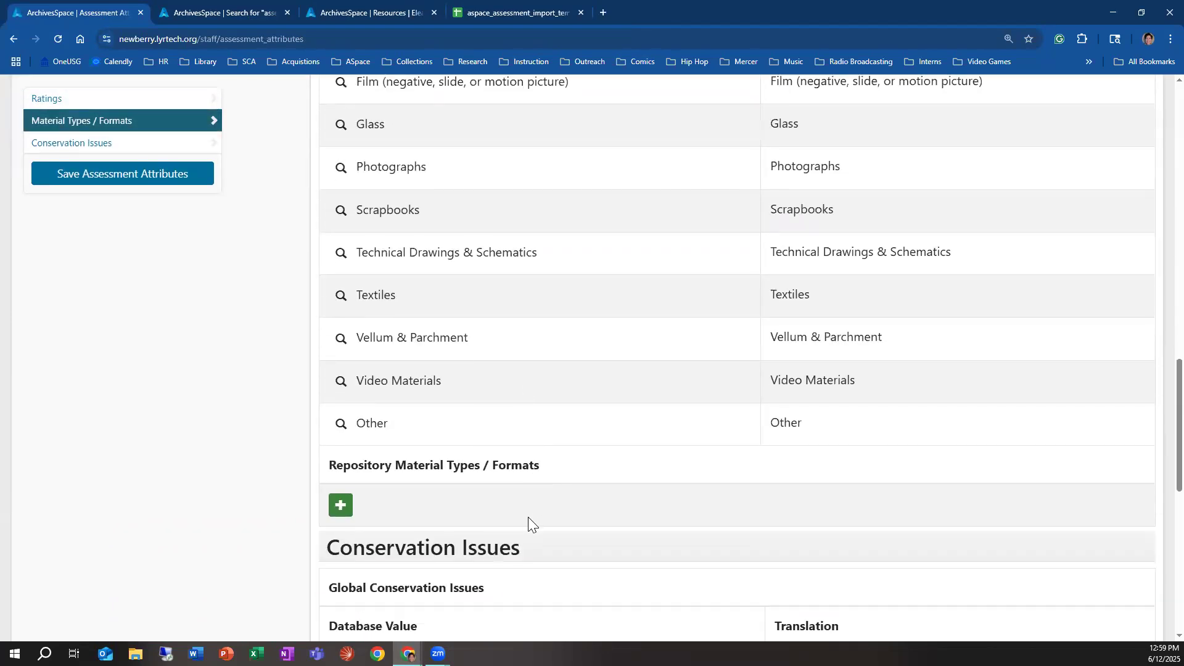
pyautogui.scroll(-8, 528, 517)
pyautogui.scroll(-2, 527, 517)
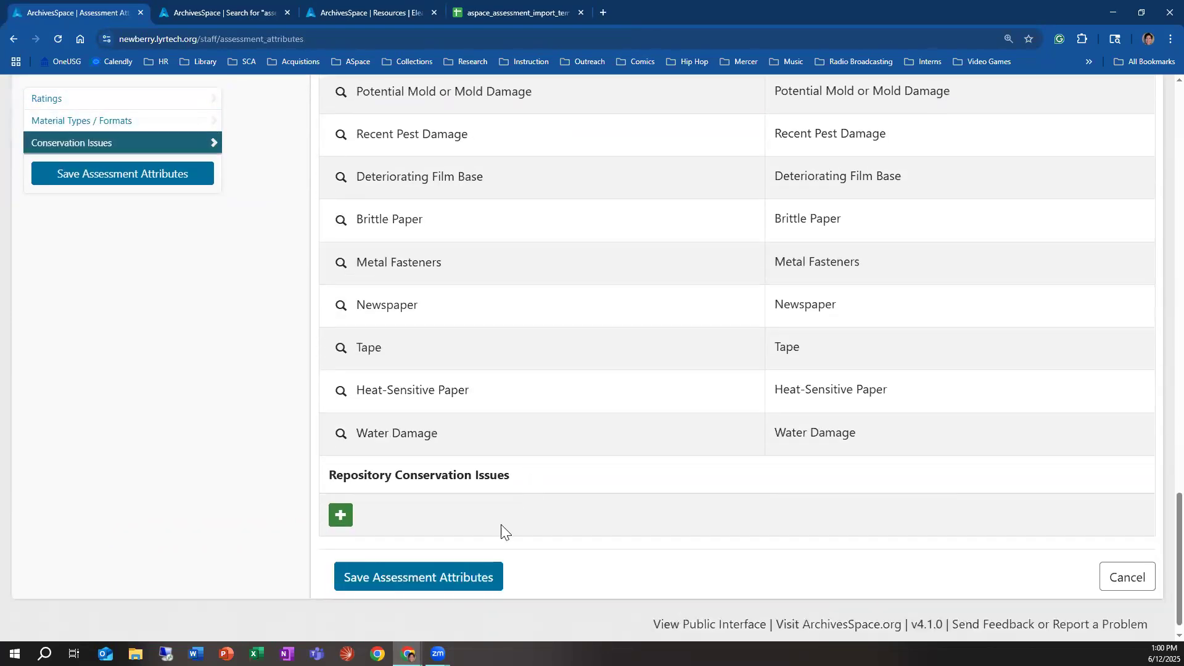
pyautogui.scroll(10, 491, 536)
pyautogui.scroll(12, 491, 535)
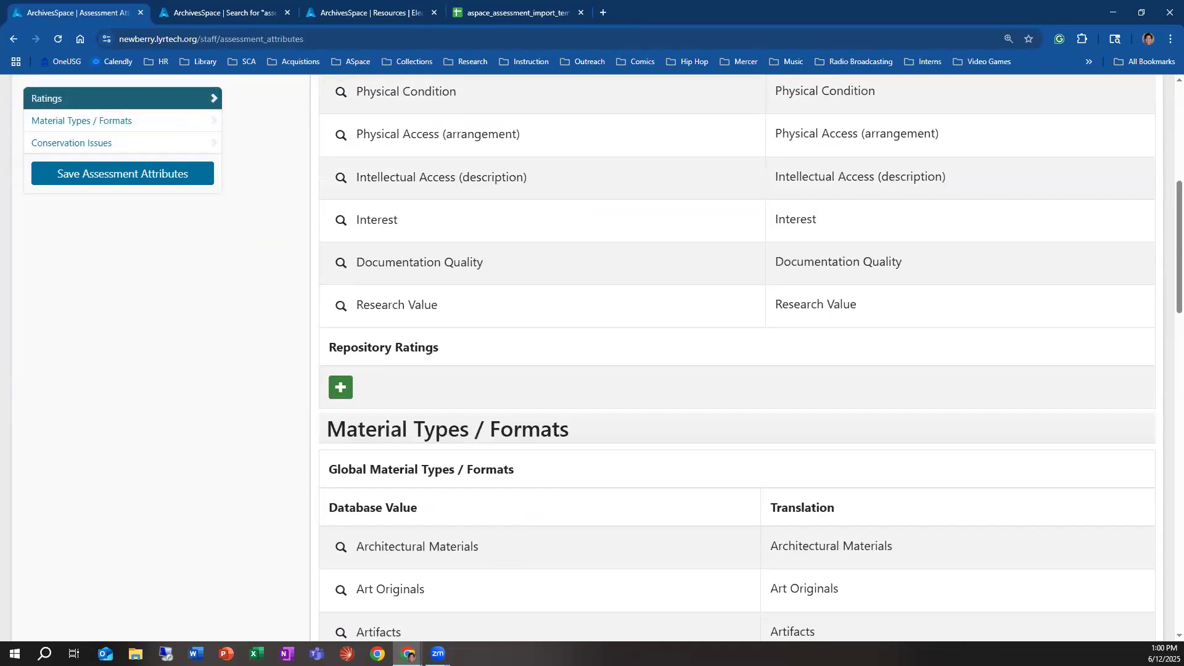
pyautogui.scroll(7, 729, 430)
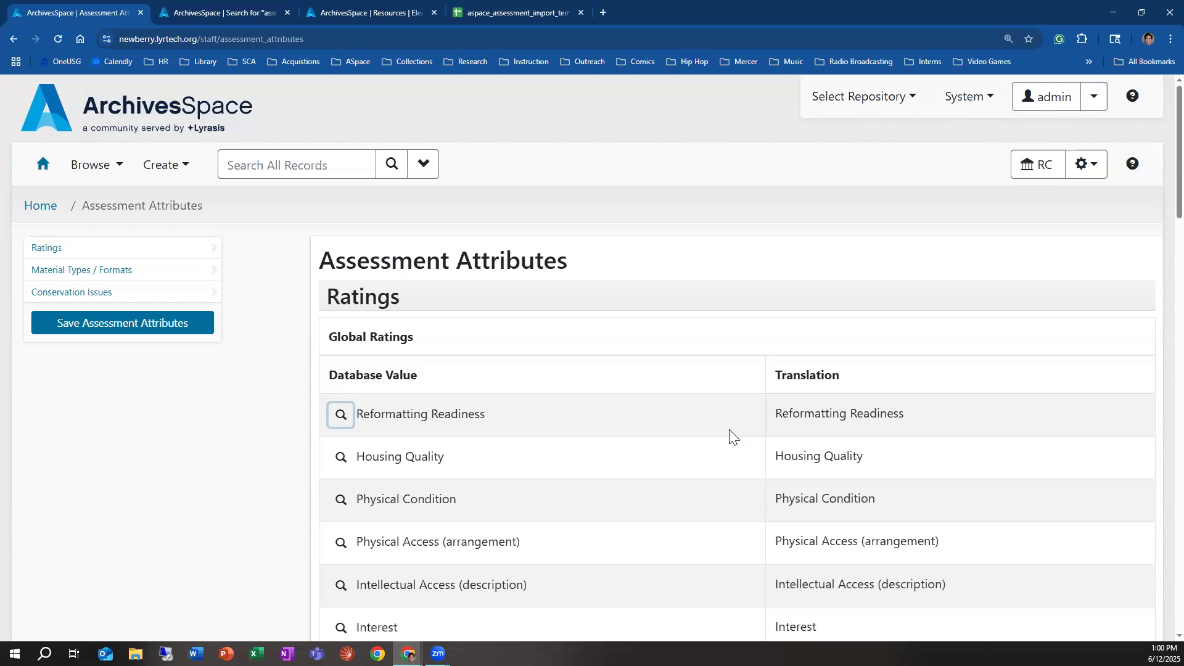
# Step: Add a repository rating named "Donor Interest" below the global ratings
pyautogui.scroll(-2, 703, 481)
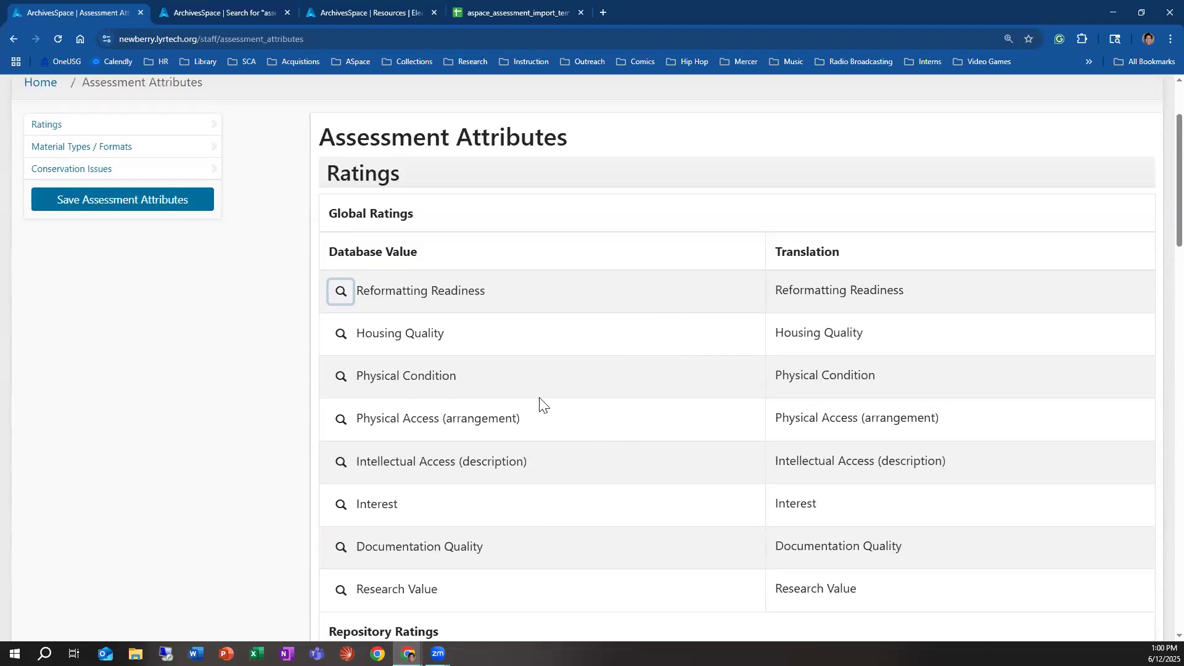
pyautogui.scroll(-4, 549, 407)
pyautogui.scroll(3, 567, 438)
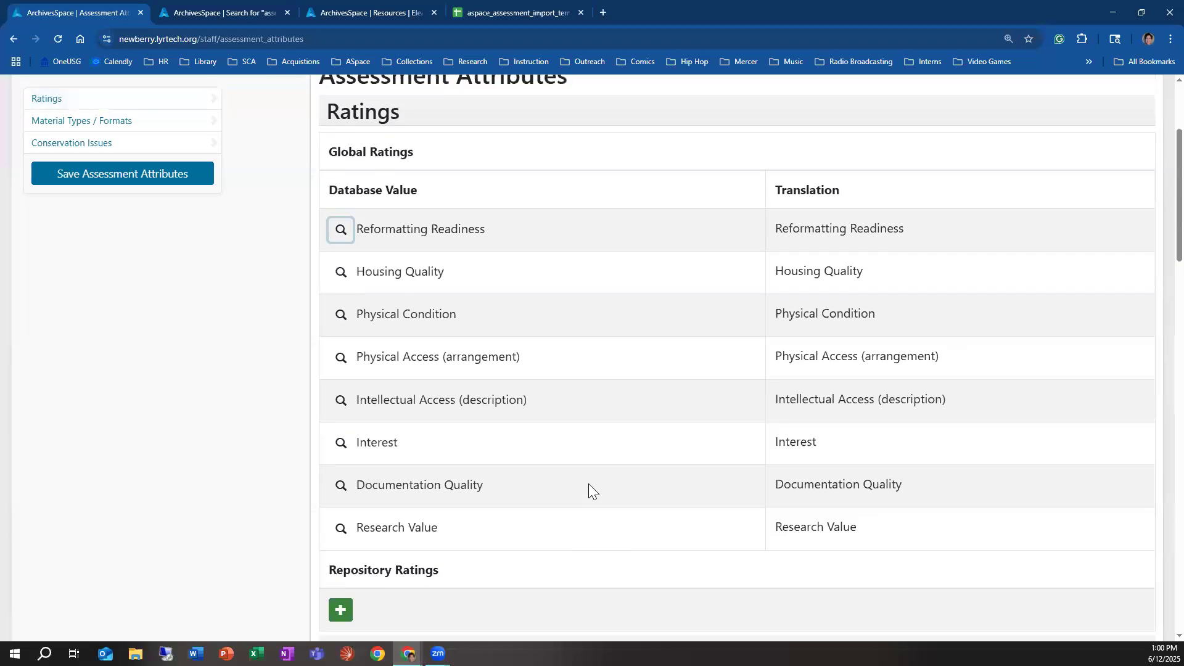
pyautogui.scroll(-1, 563, 487)
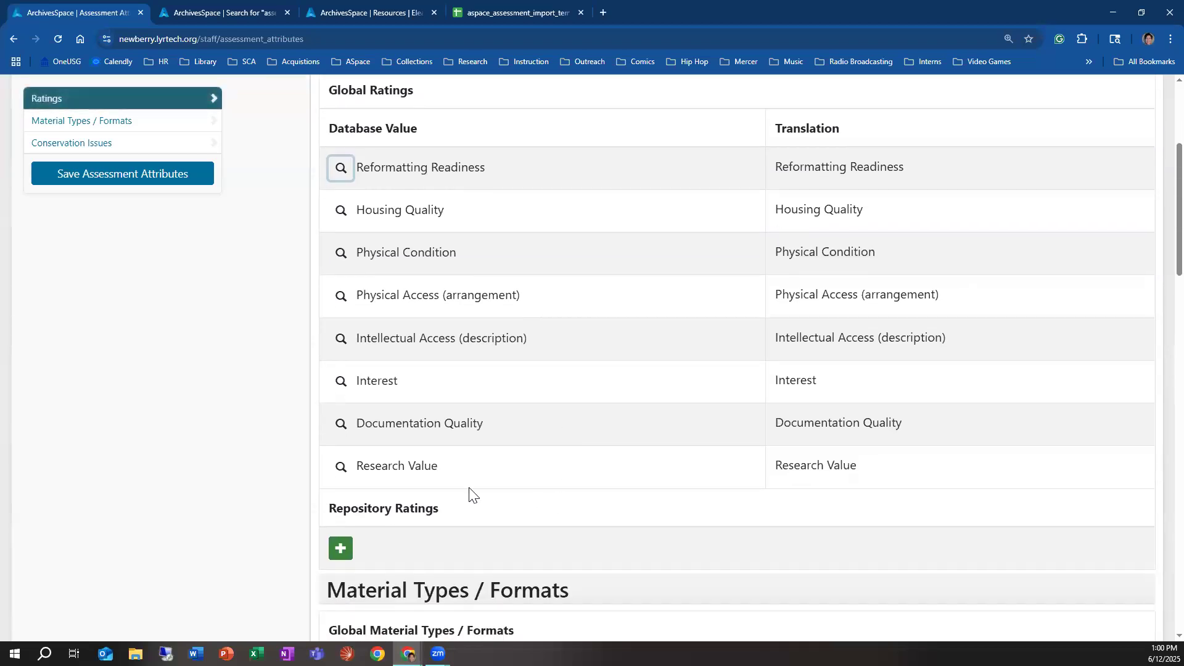
pyautogui.scroll(-3, 432, 456)
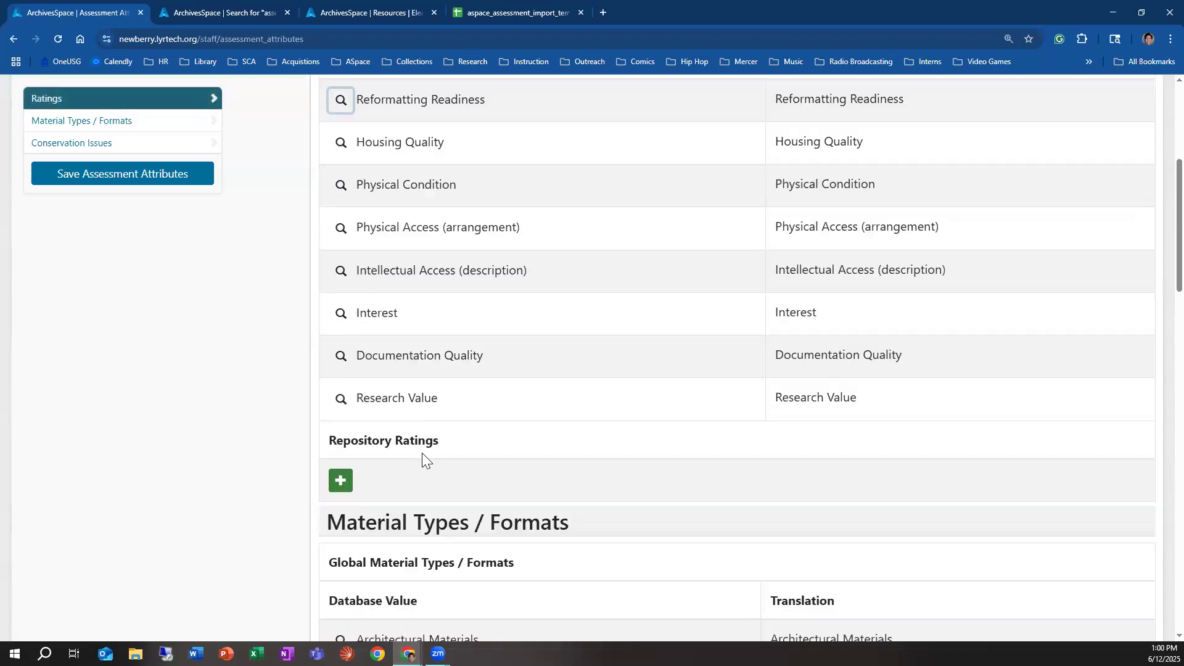
pyautogui.click(338, 364)
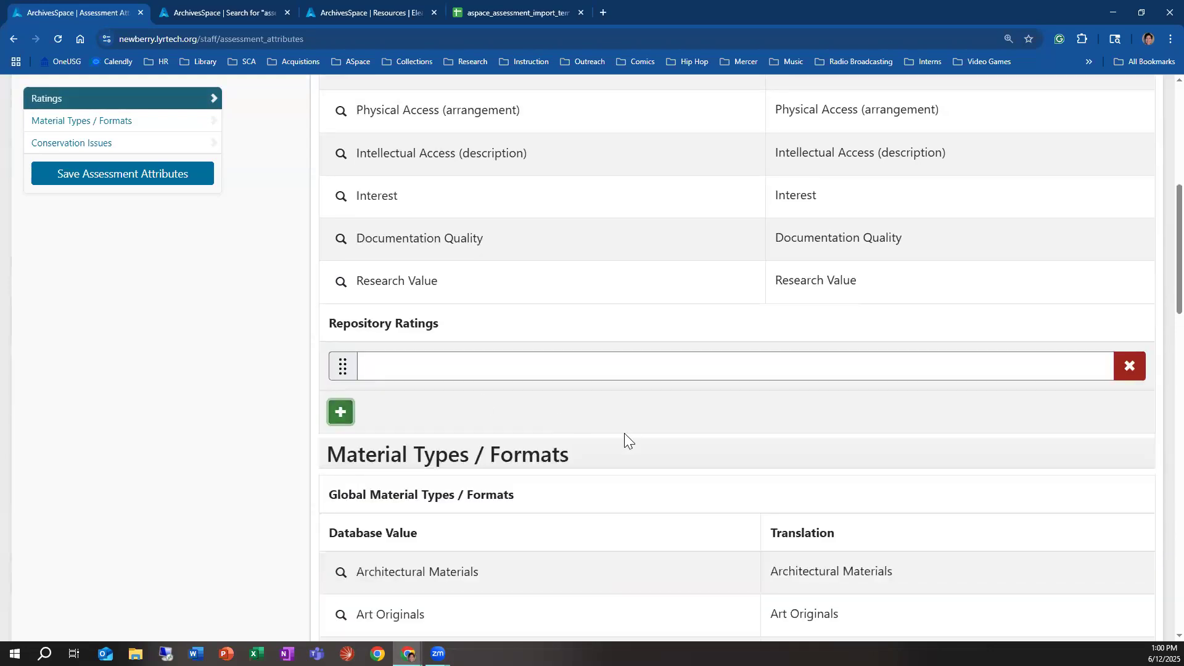
pyautogui.scroll(4, 624, 433)
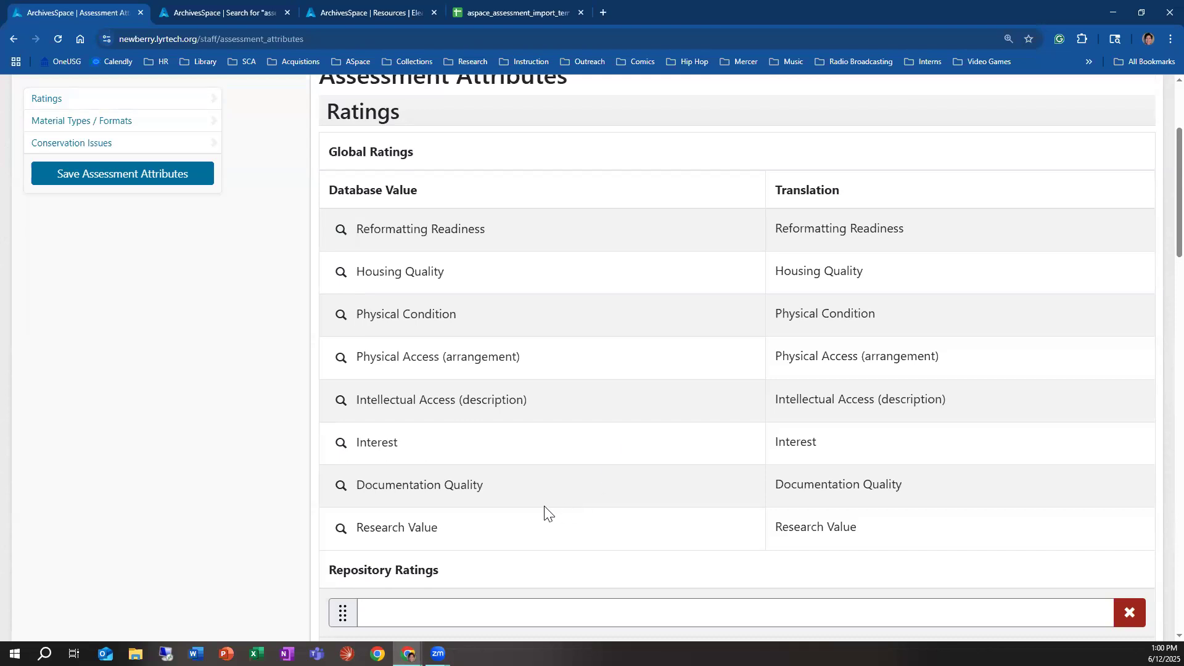
pyautogui.scroll(-2, 464, 527)
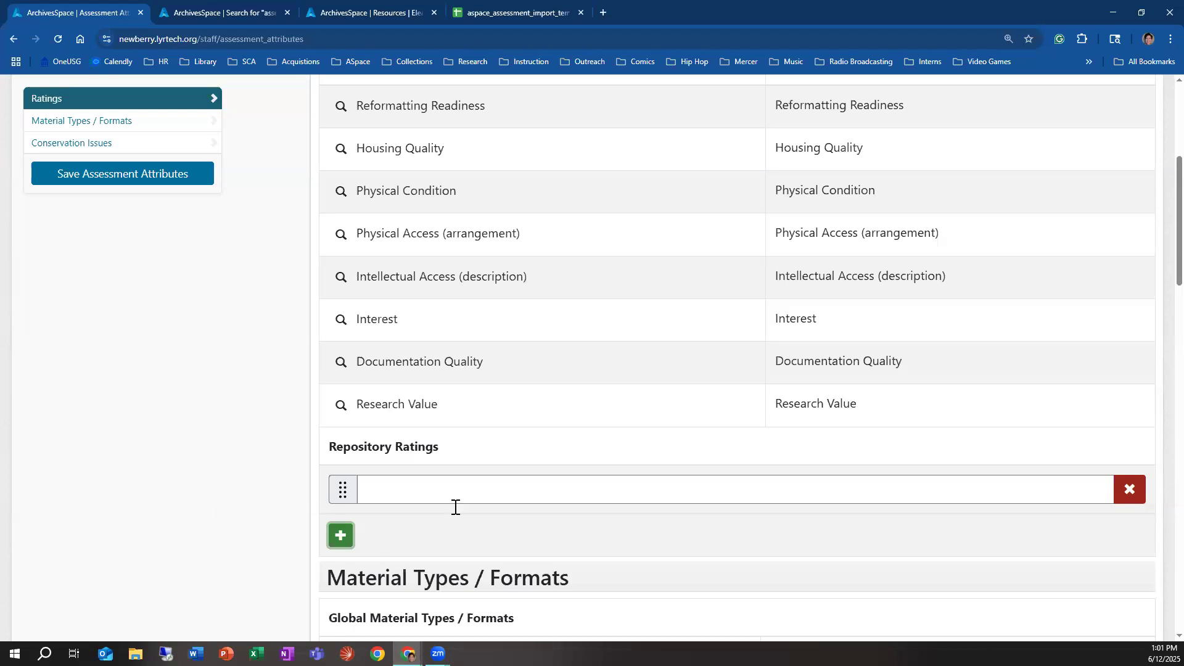
pyautogui.click(468, 492)
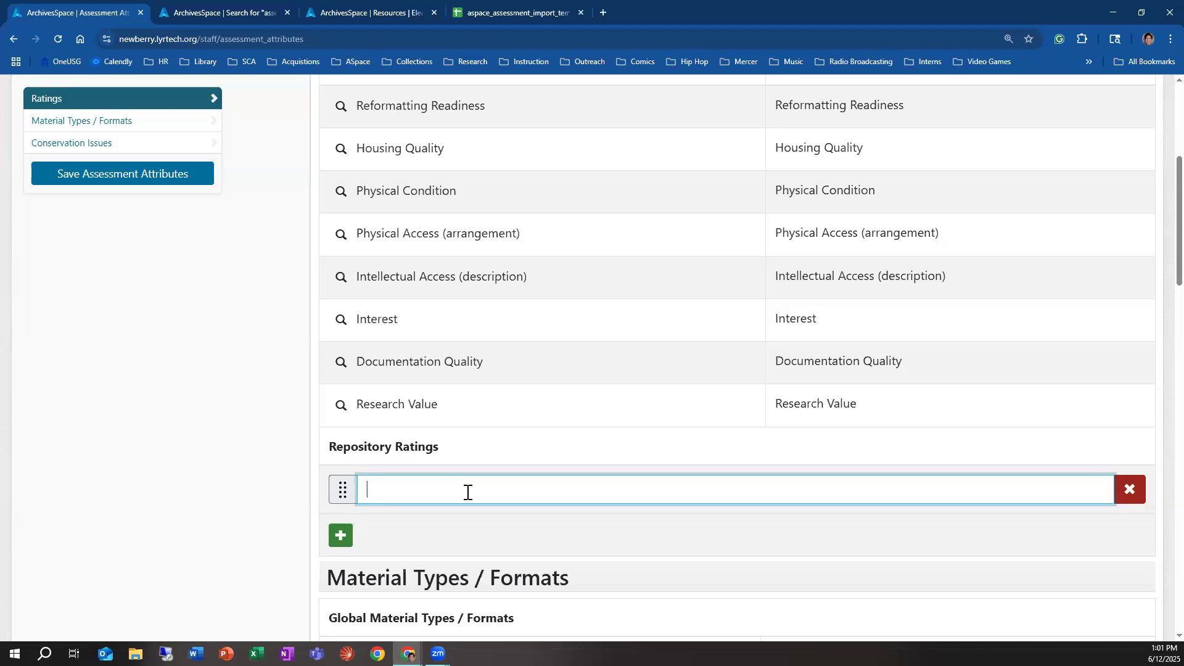
pyautogui.write('Donor Interest')
# Step: Add a second repository rating named "Born-digital materials"
pyautogui.click(349, 539)
pyautogui.click(545, 540)
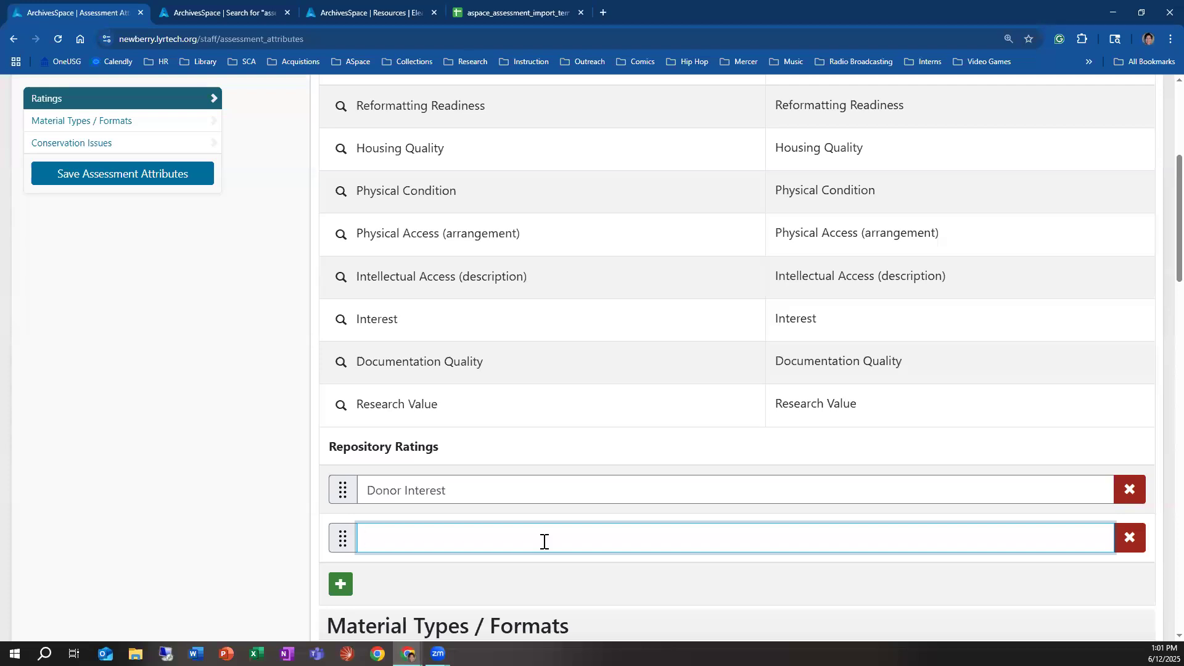
pyautogui.write('Born-digital materials')
pyautogui.scroll(-3, 492, 537)
# Step: Add another blank repository rating row, remove it, and save the assessment attributes
pyautogui.click(351, 410)
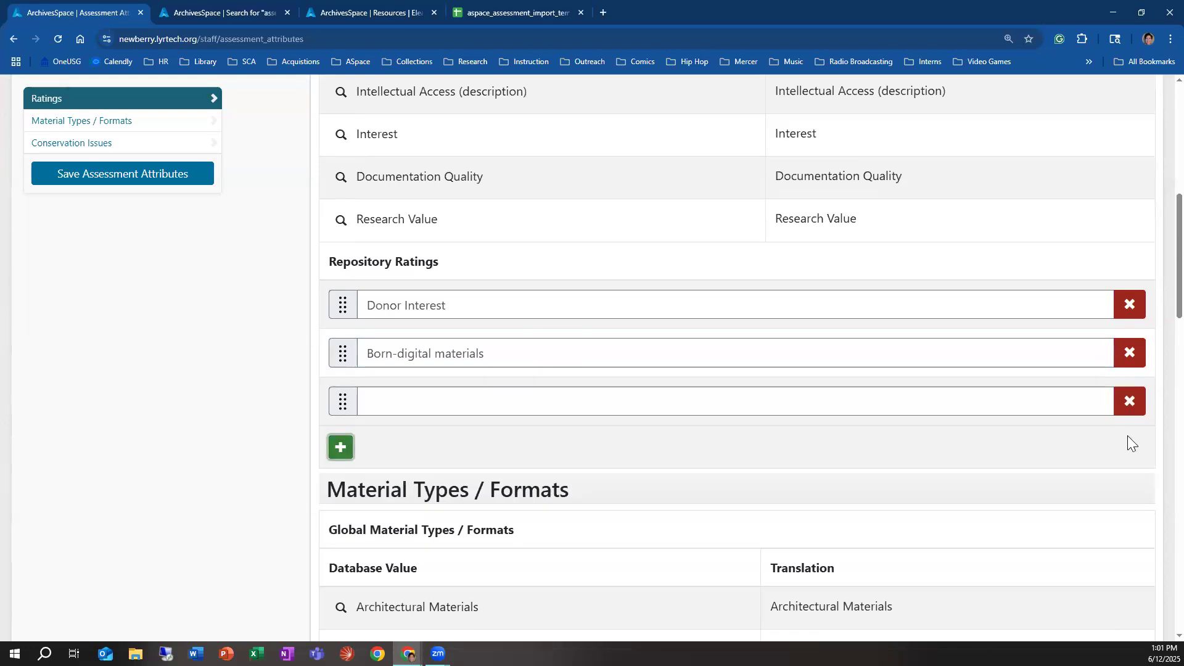
pyautogui.click(1131, 411)
pyautogui.click(130, 177)
pyautogui.scroll(-3, 477, 463)
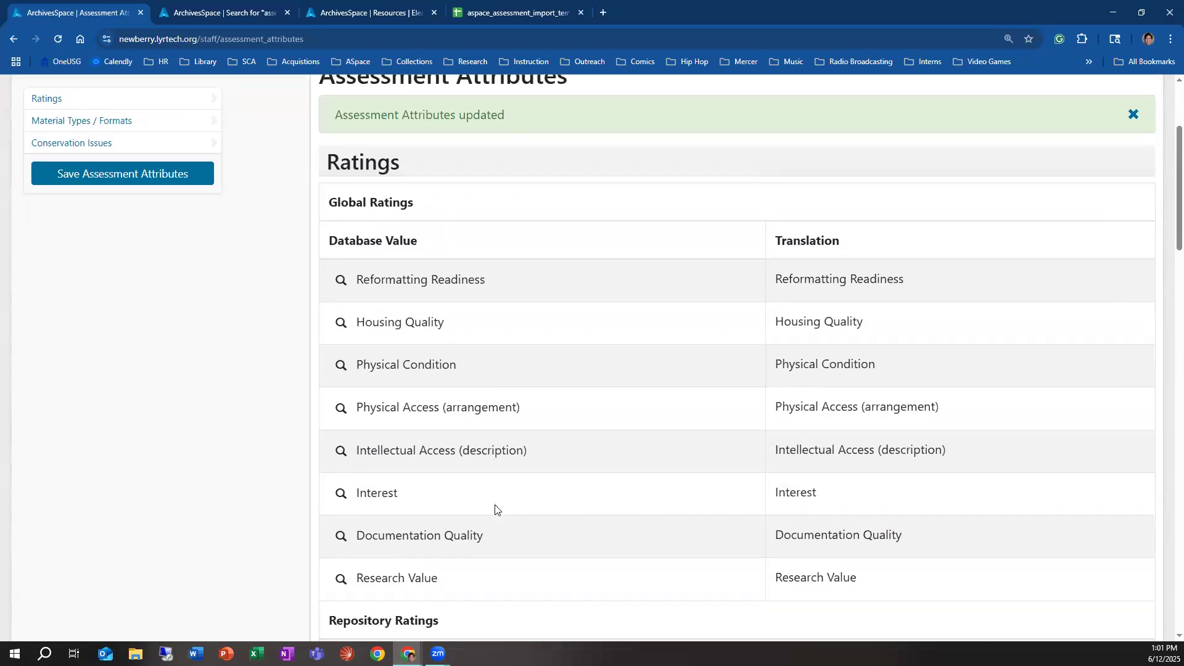
# Step: Start a new assessment and examine the standard and additional ratings in its Assessment Information section
pyautogui.scroll(3, 479, 479)
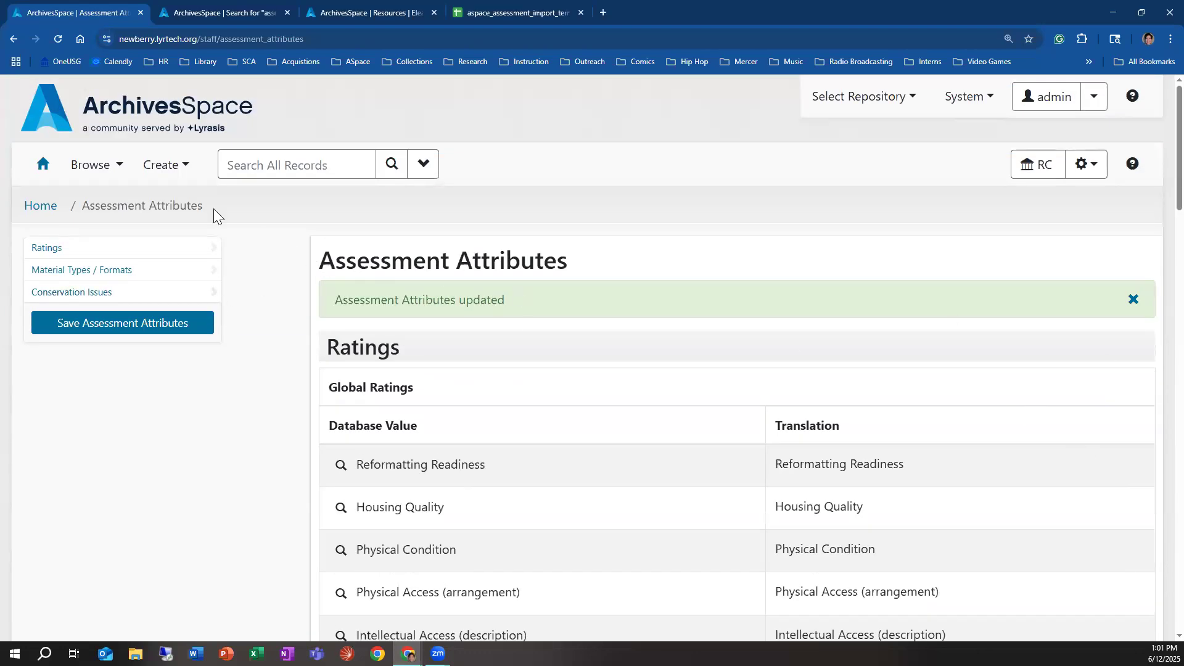
pyautogui.click(171, 174)
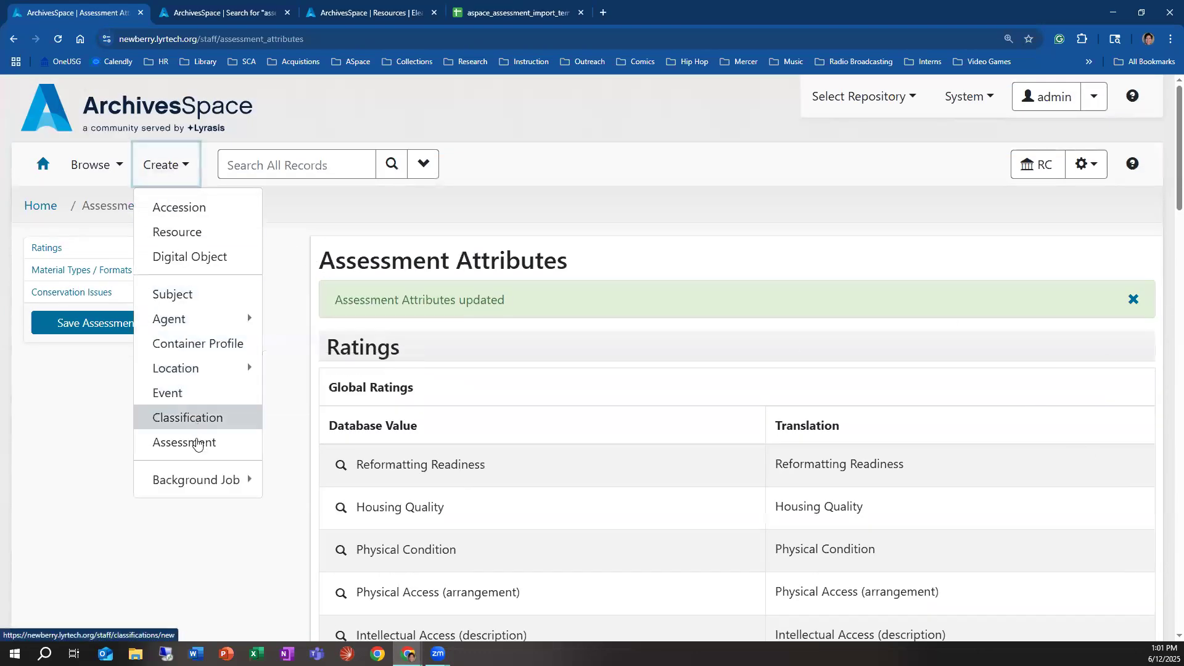
pyautogui.click(198, 442)
pyautogui.scroll(-15, 691, 275)
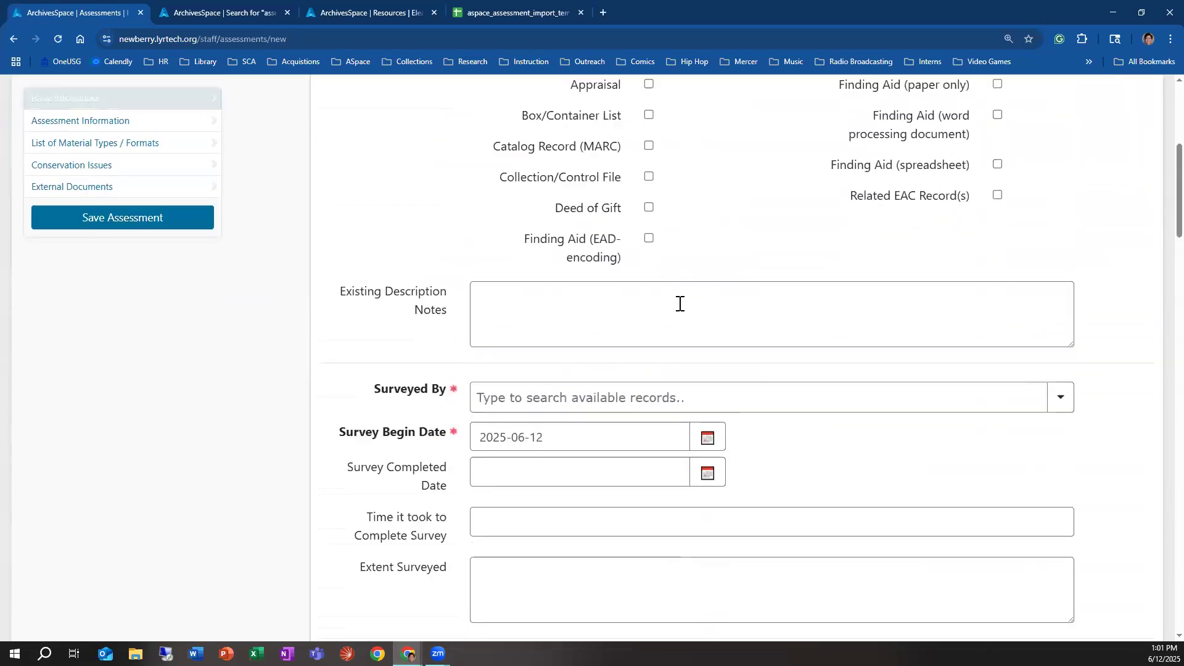
pyautogui.scroll(-4, 691, 458)
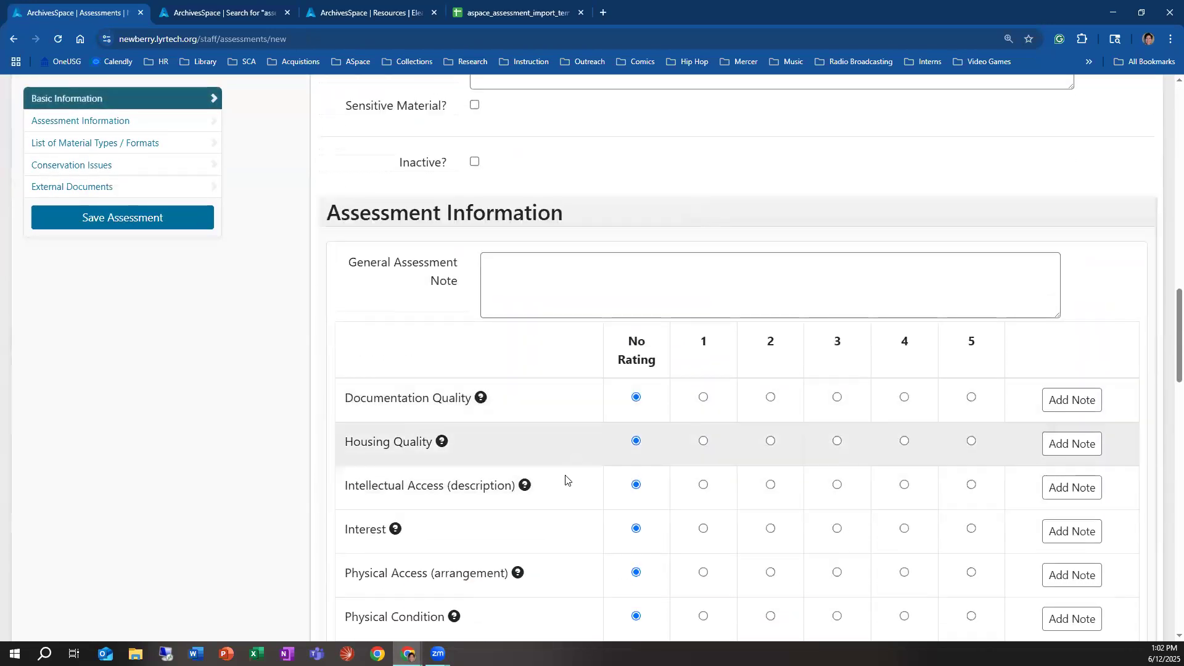
pyautogui.scroll(-5, 563, 478)
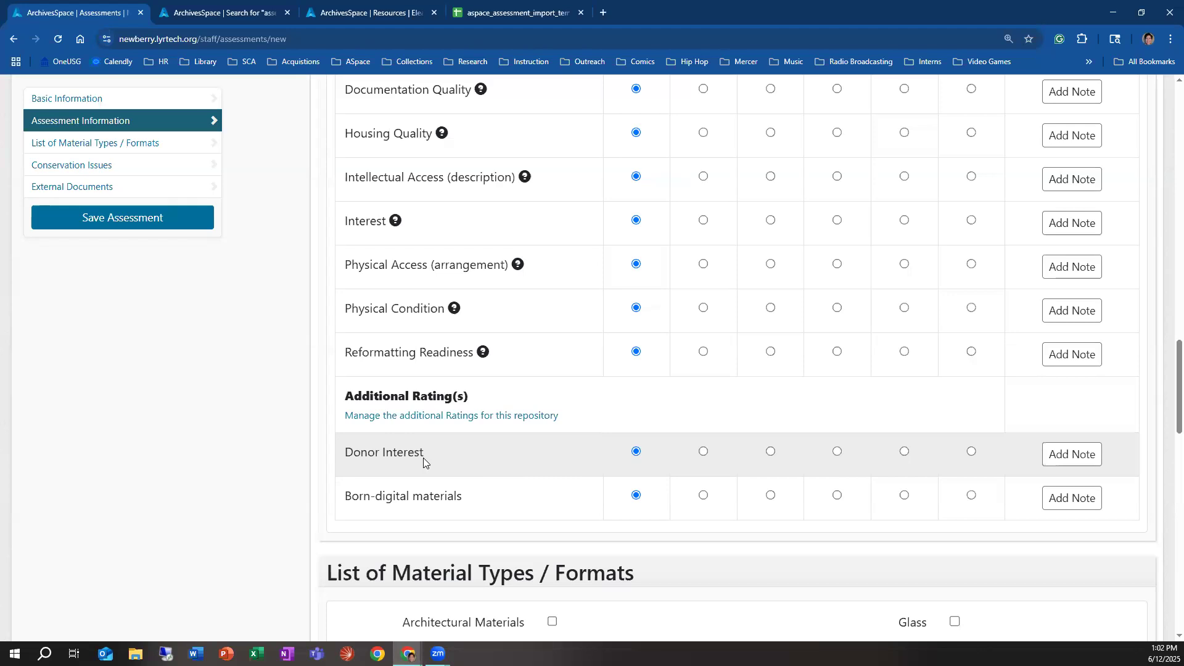
pyautogui.scroll(4, 640, 296)
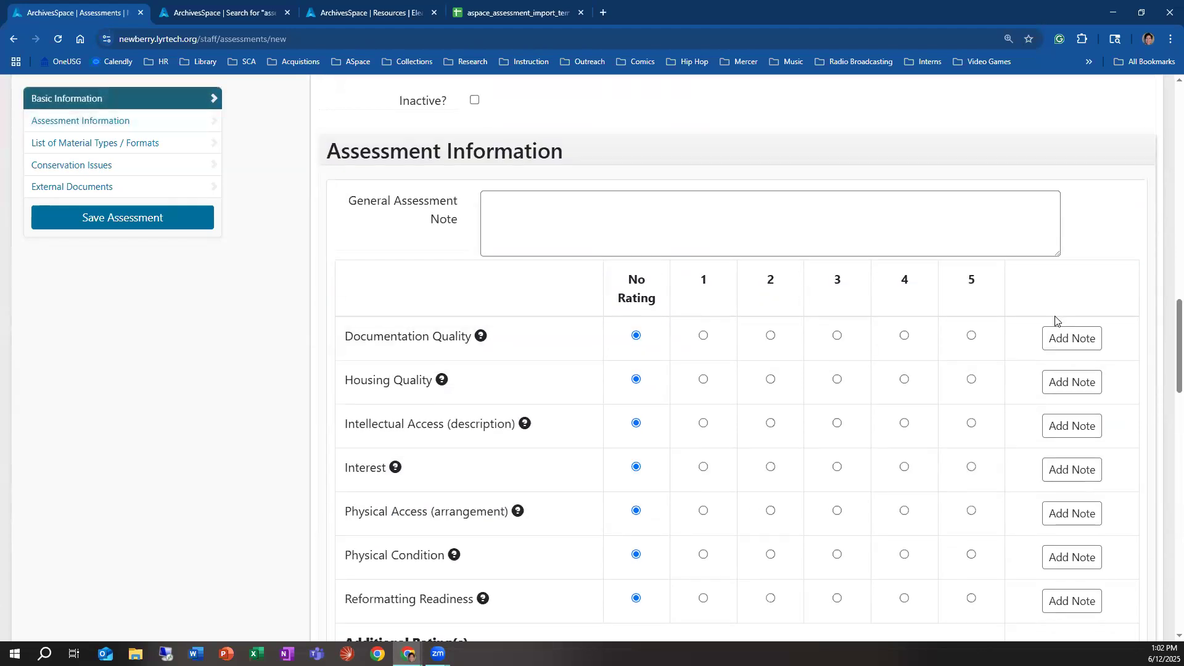
pyautogui.scroll(-5, 562, 408)
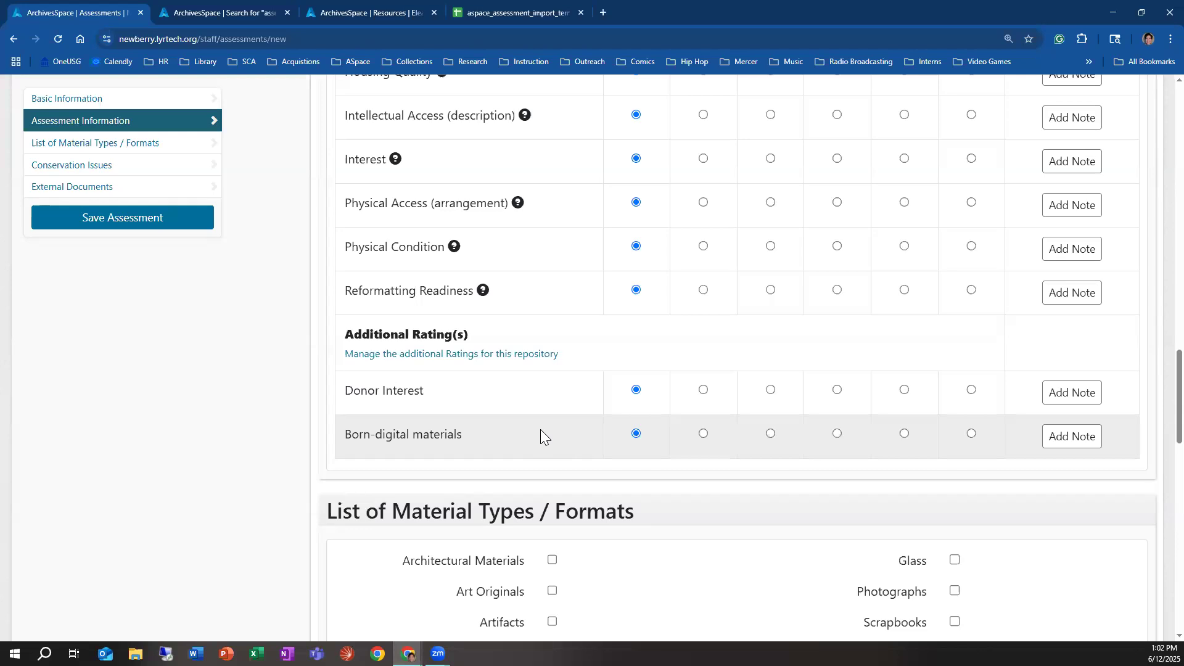
# Step: Reopen the assessment attributes management page for the RC repository
pyautogui.scroll(20, 250, 266)
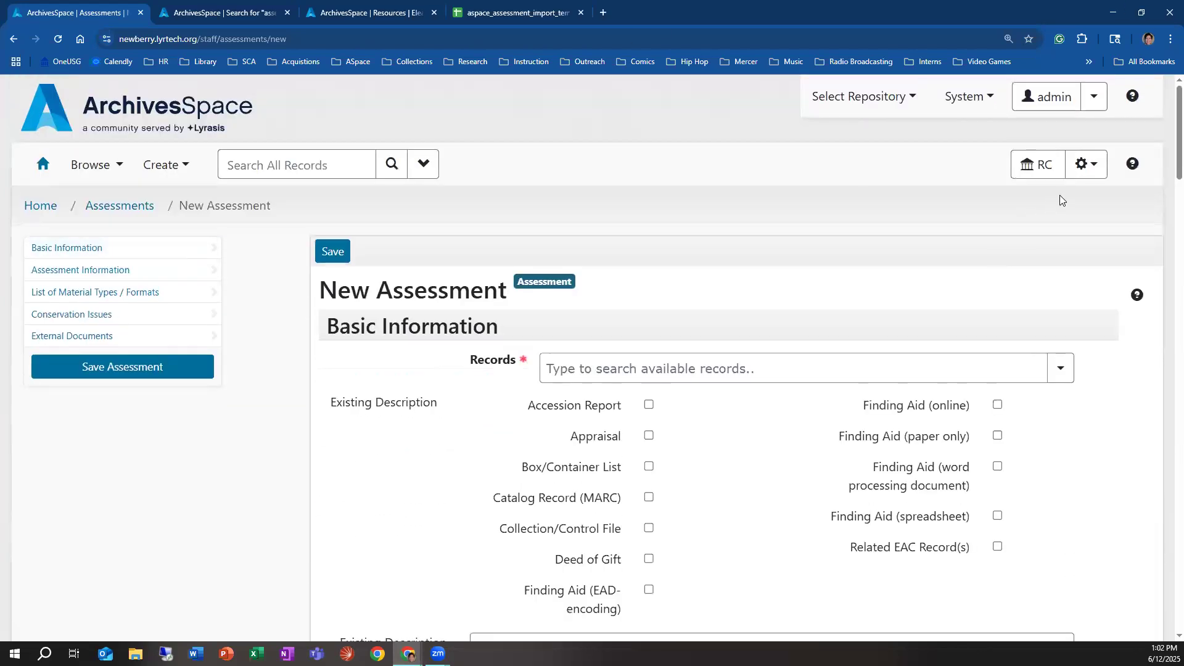
pyautogui.click(1086, 164)
pyautogui.click(968, 265)
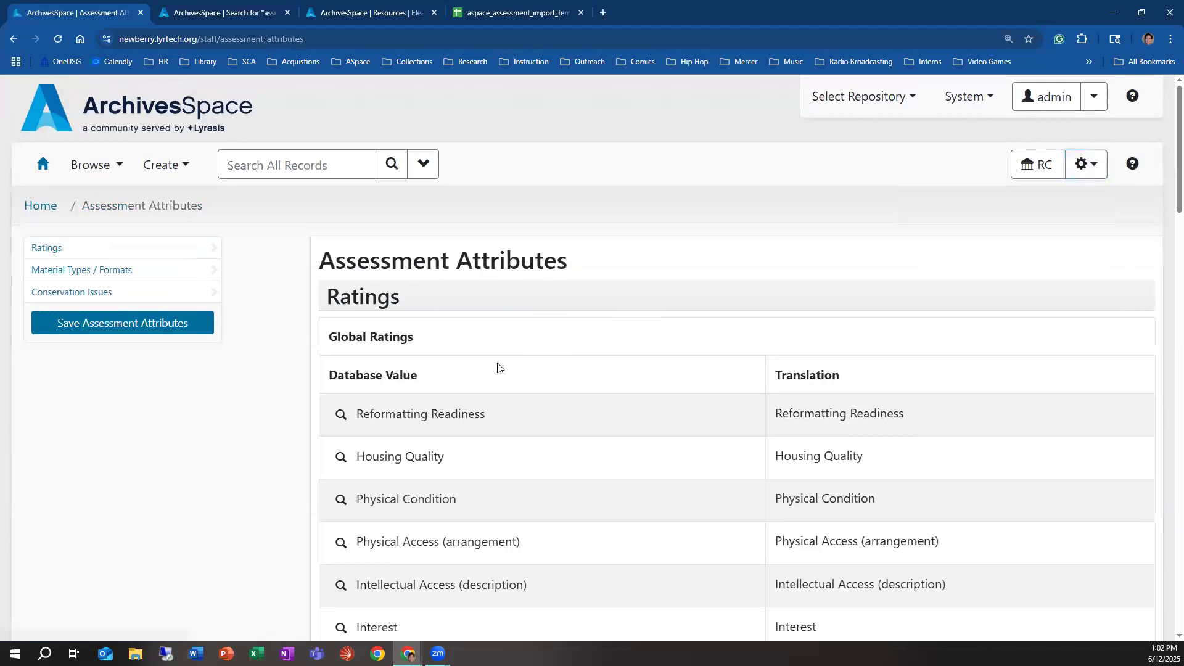
# Step: Examine the global material types and formats listed in the assessment attributes
pyautogui.scroll(-8, 460, 378)
pyautogui.scroll(-5, 473, 404)
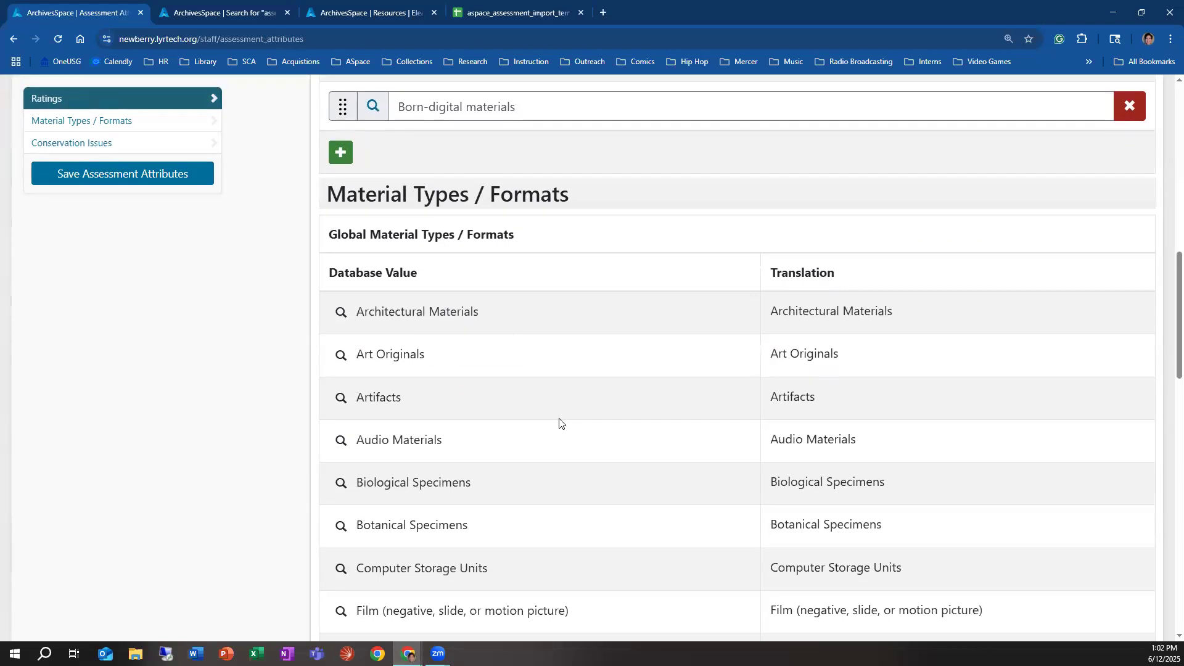
pyautogui.scroll(-2, 576, 444)
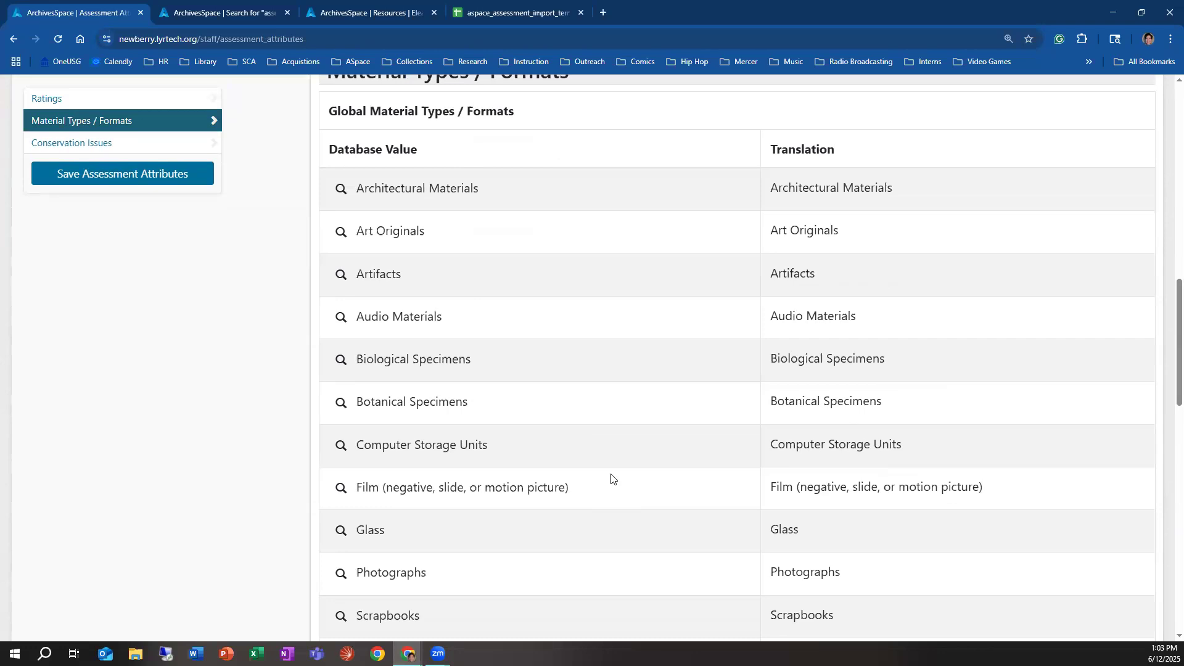
pyautogui.scroll(-3, 574, 486)
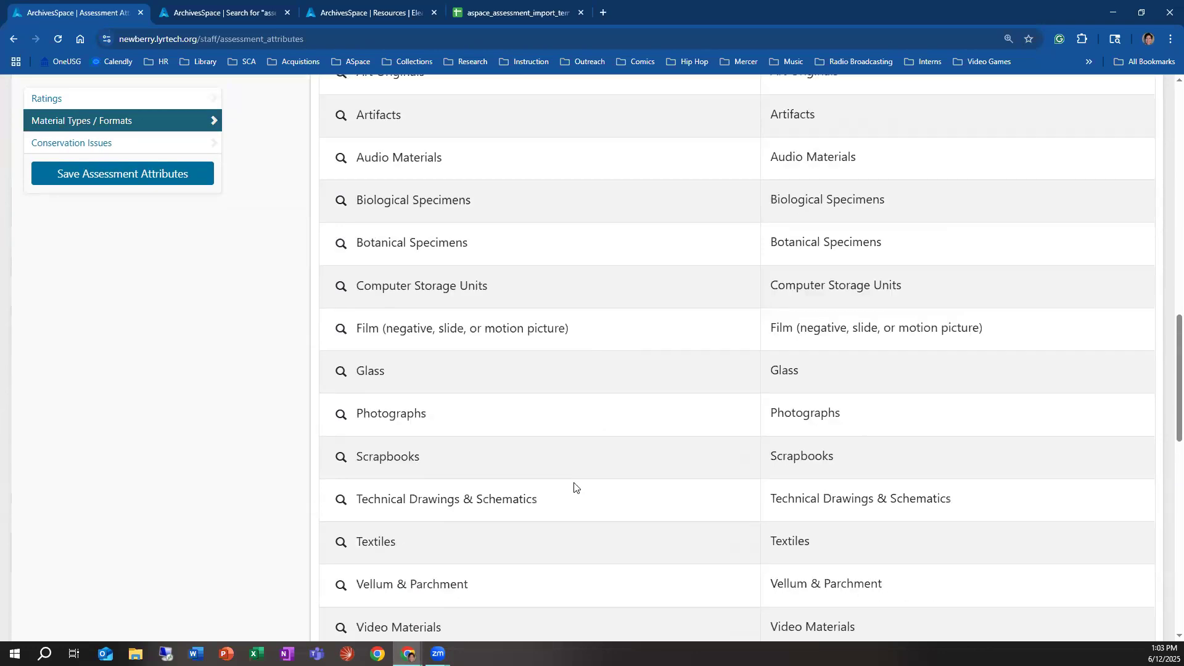
pyautogui.scroll(2, 595, 510)
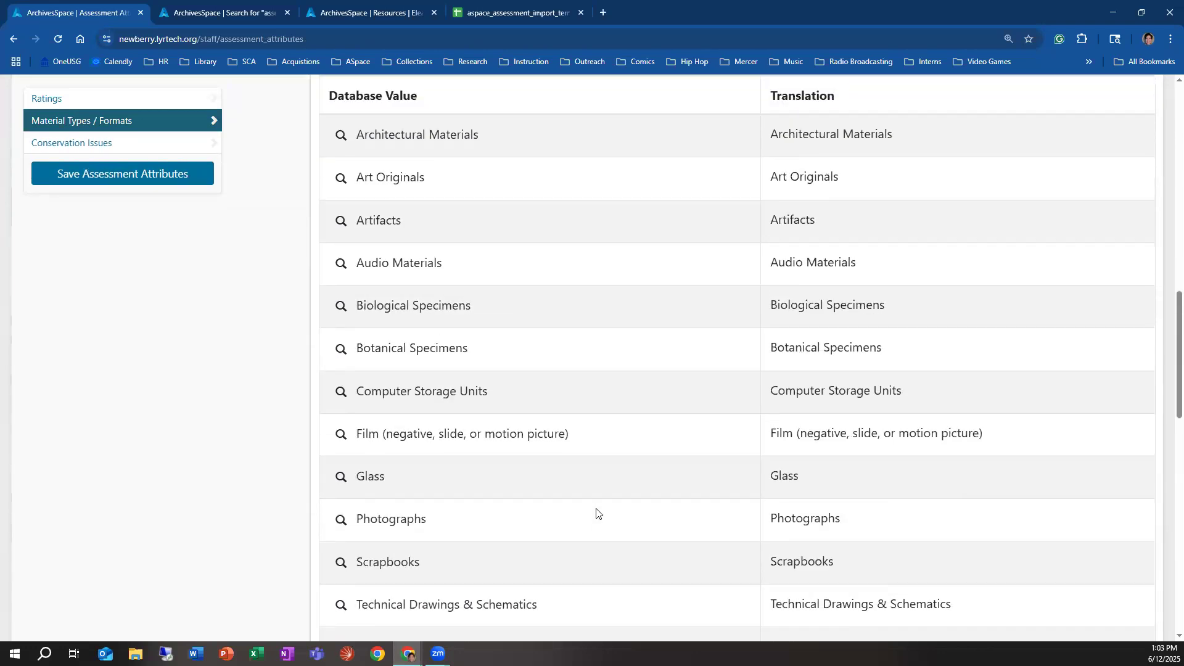
pyautogui.scroll(2, 597, 514)
pyautogui.scroll(-3, 597, 513)
pyautogui.scroll(3, 597, 517)
pyautogui.scroll(-8, 596, 519)
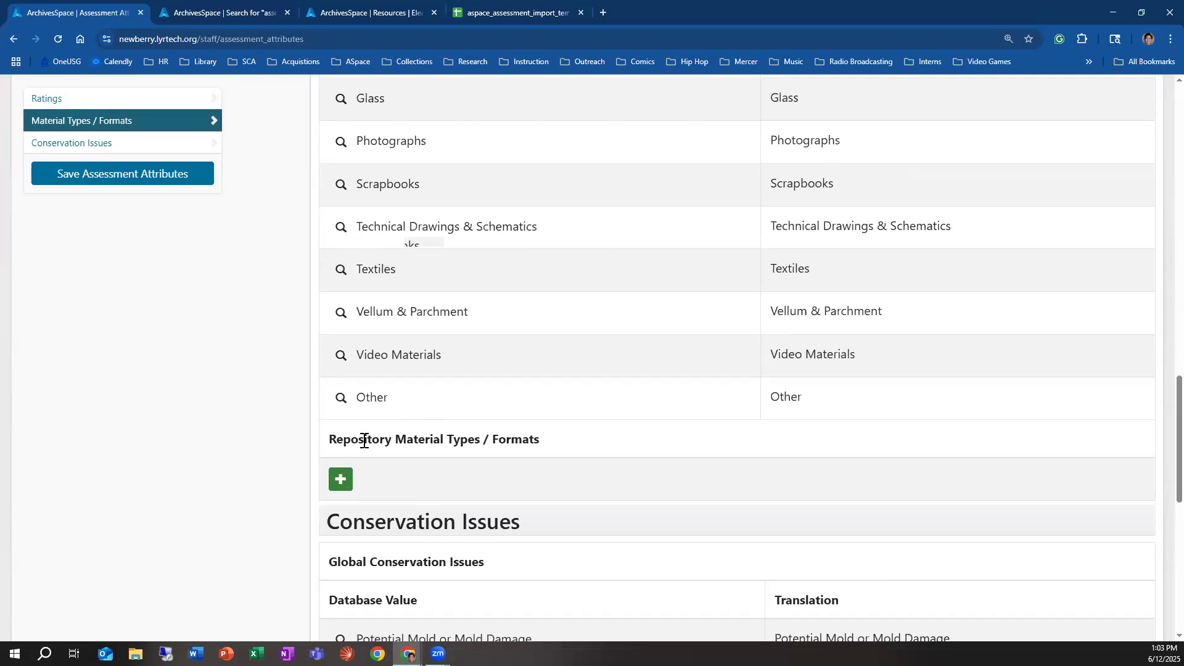
# Step: Add a repository material type named "manuscript materials"
pyautogui.click(343, 472)
pyautogui.click(507, 484)
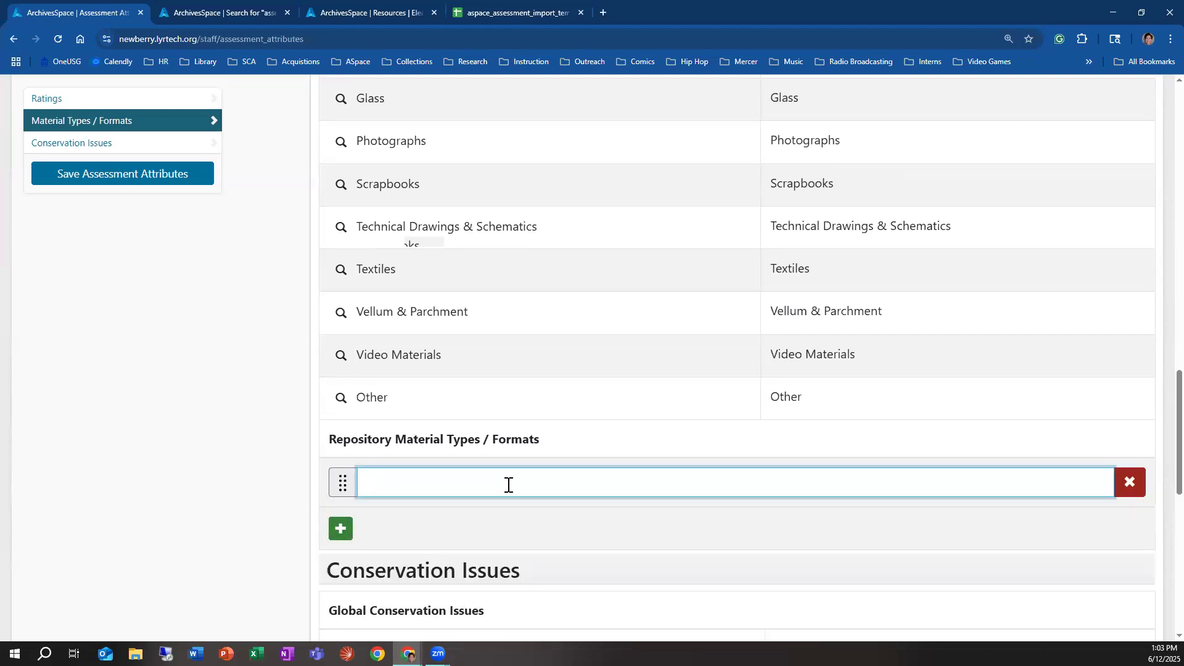
pyautogui.write('manuscriop')
pyautogui.press('BackSpace')
pyautogui.press('BackSpace')
pyautogui.write('pt materials')
# Step: Add a second repository material type named "contact sheets"
pyautogui.click(341, 528)
pyautogui.scroll(6, 563, 470)
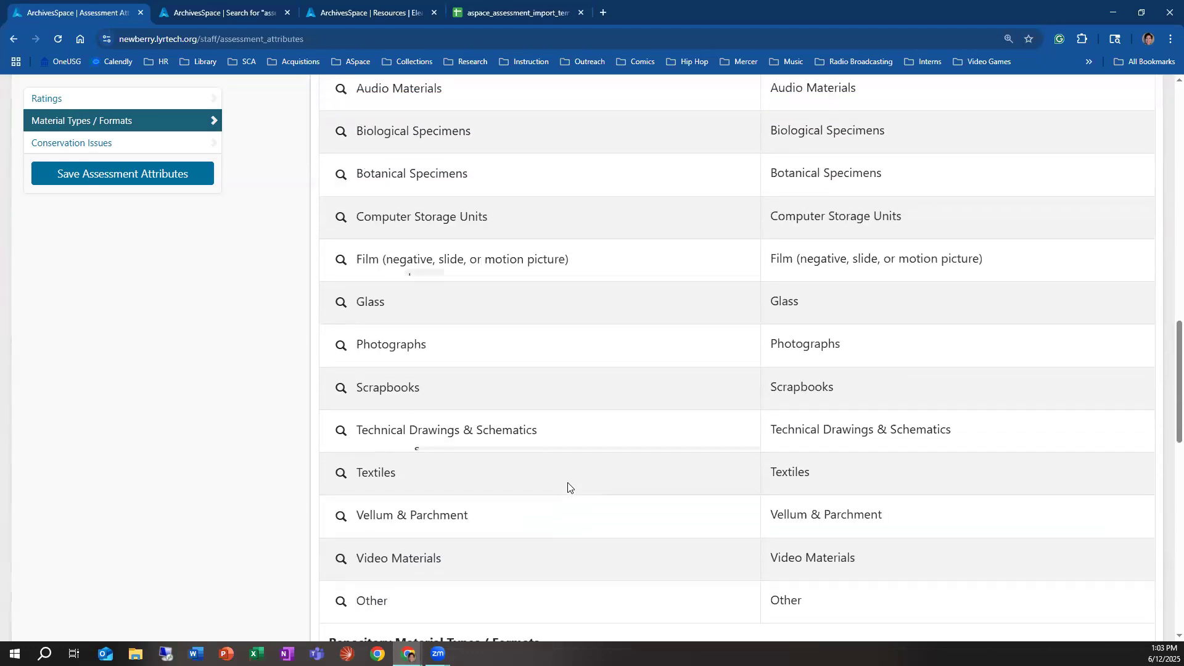
pyautogui.scroll(3, 575, 497)
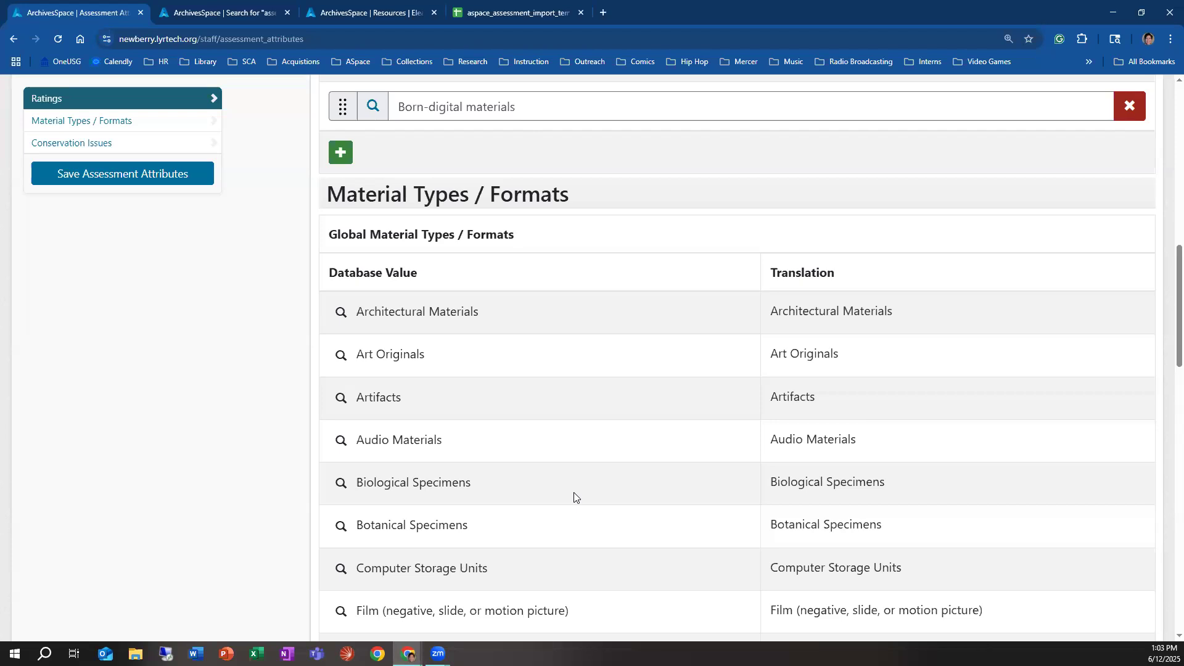
pyautogui.scroll(-10, 574, 498)
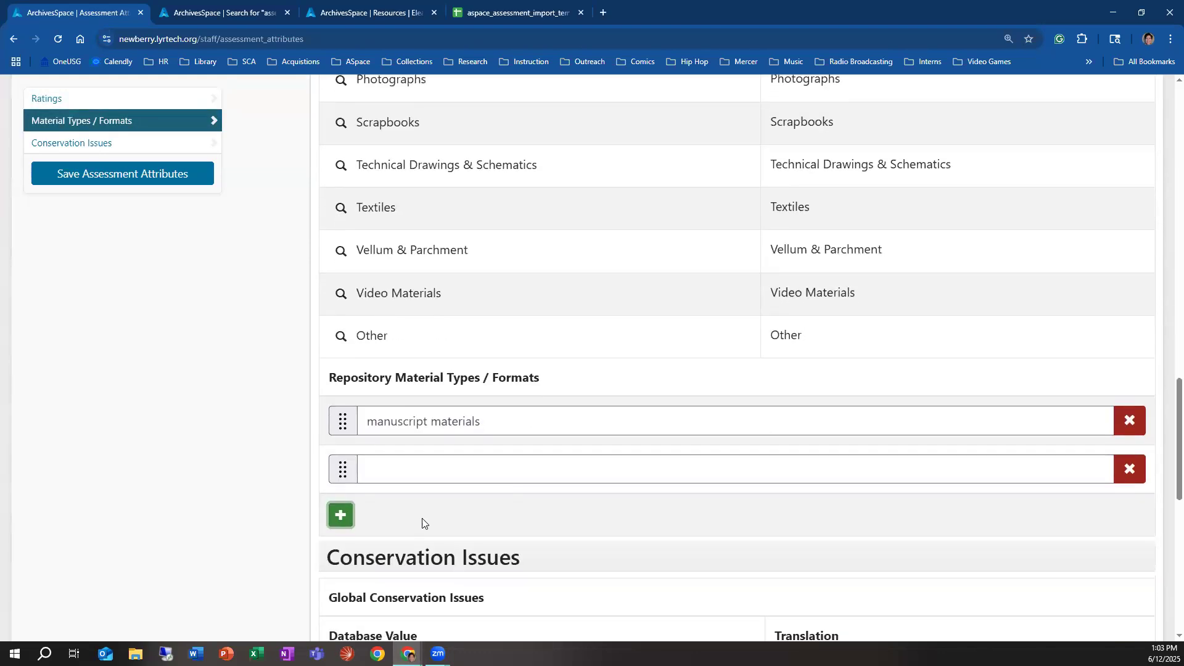
pyautogui.click(395, 472)
pyautogui.scroll(2, 759, 450)
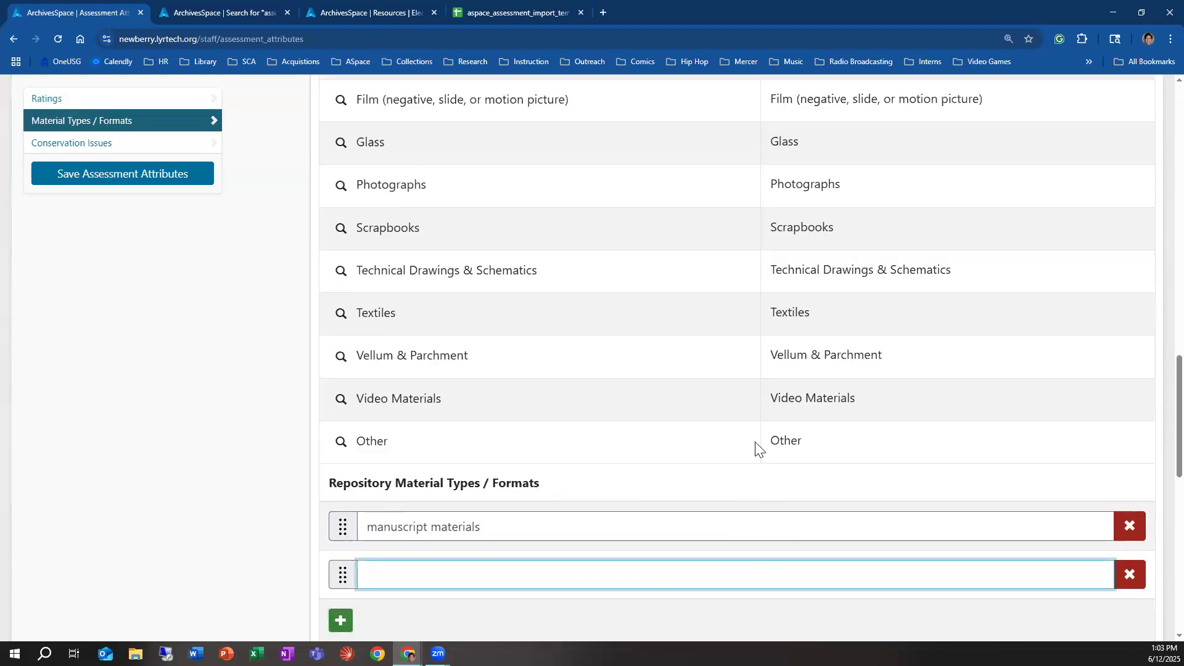
pyautogui.scroll(-3, 534, 558)
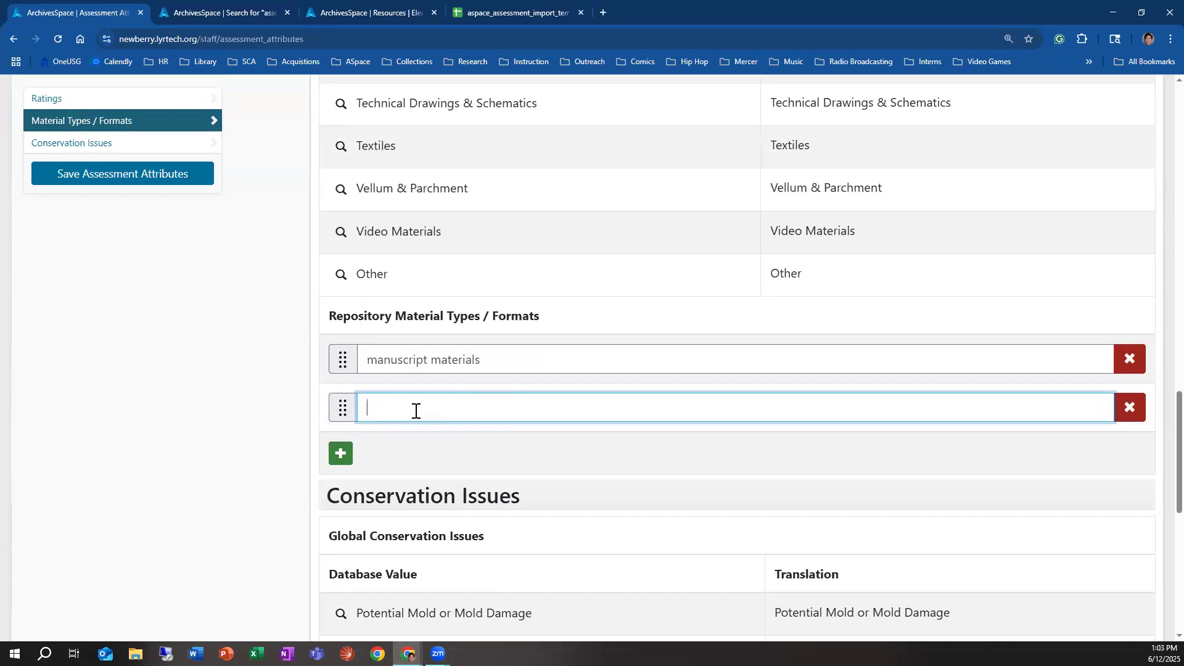
pyautogui.scroll(5, 695, 322)
pyautogui.scroll(1, 882, 389)
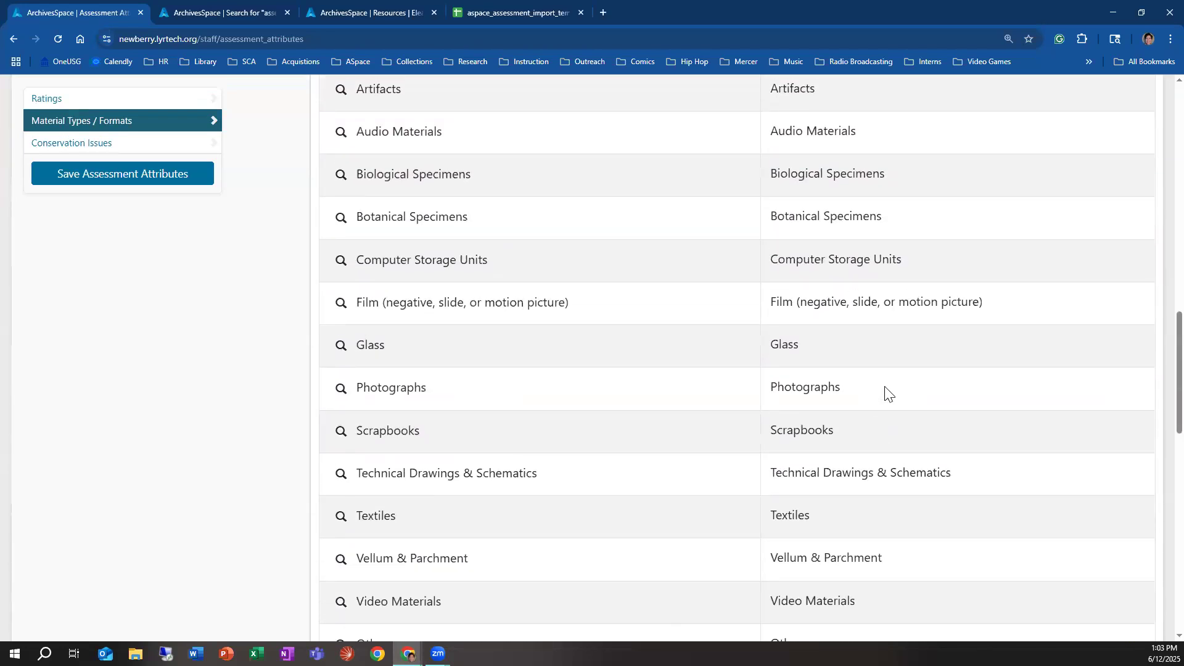
pyautogui.scroll(-6, 374, 402)
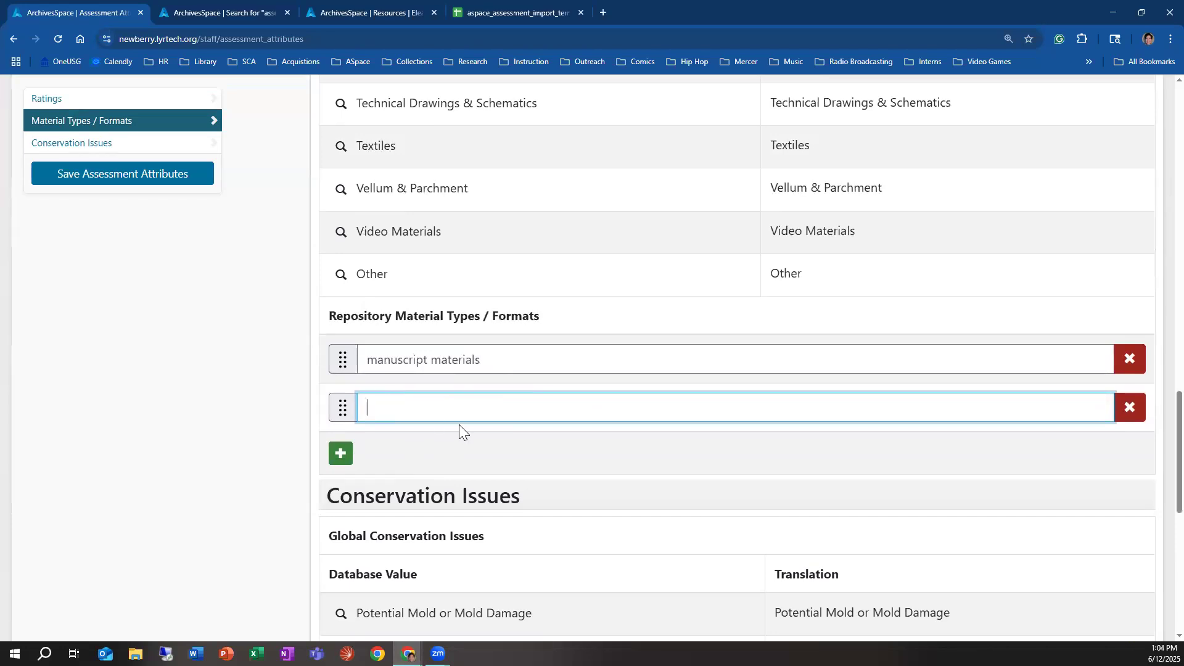
pyautogui.write('contact sheets')
# Step: Add a third repository material type named "tin types (photographs)"
pyautogui.click(339, 454)
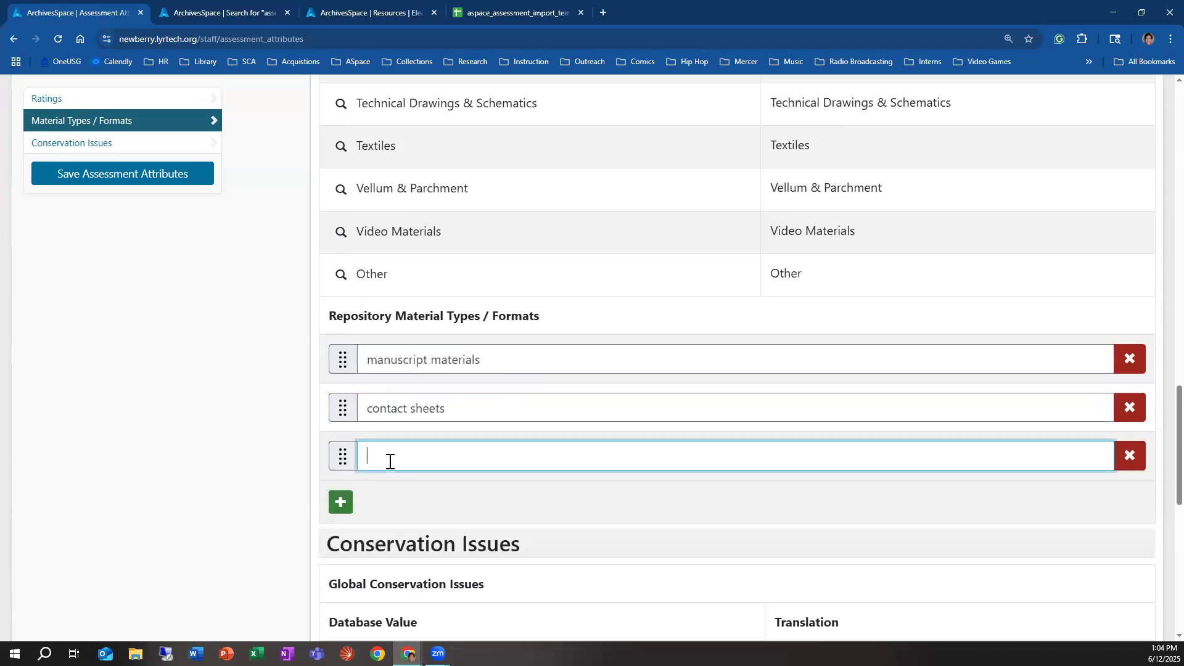
pyautogui.write('tin types (photographs)')
# Step: Discard an extra blank repository material type row and save the assessment attributes
pyautogui.click(341, 502)
pyautogui.scroll(2, 725, 512)
pyautogui.scroll(3, 724, 509)
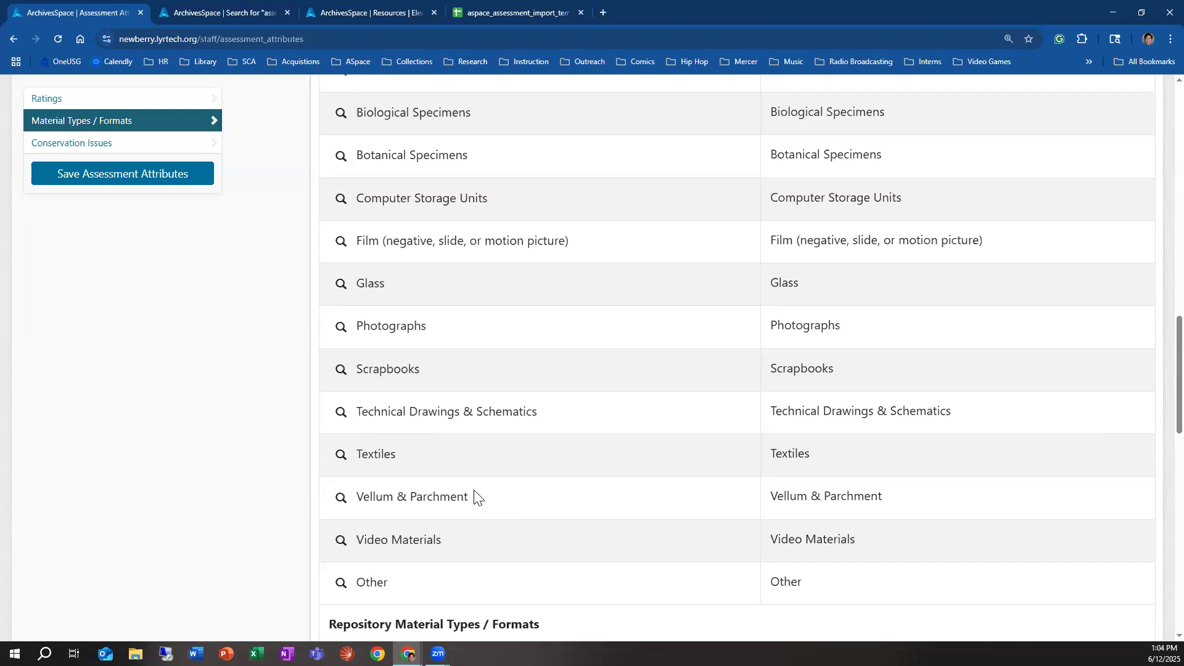
pyautogui.scroll(-3, 475, 496)
pyautogui.scroll(7, 444, 510)
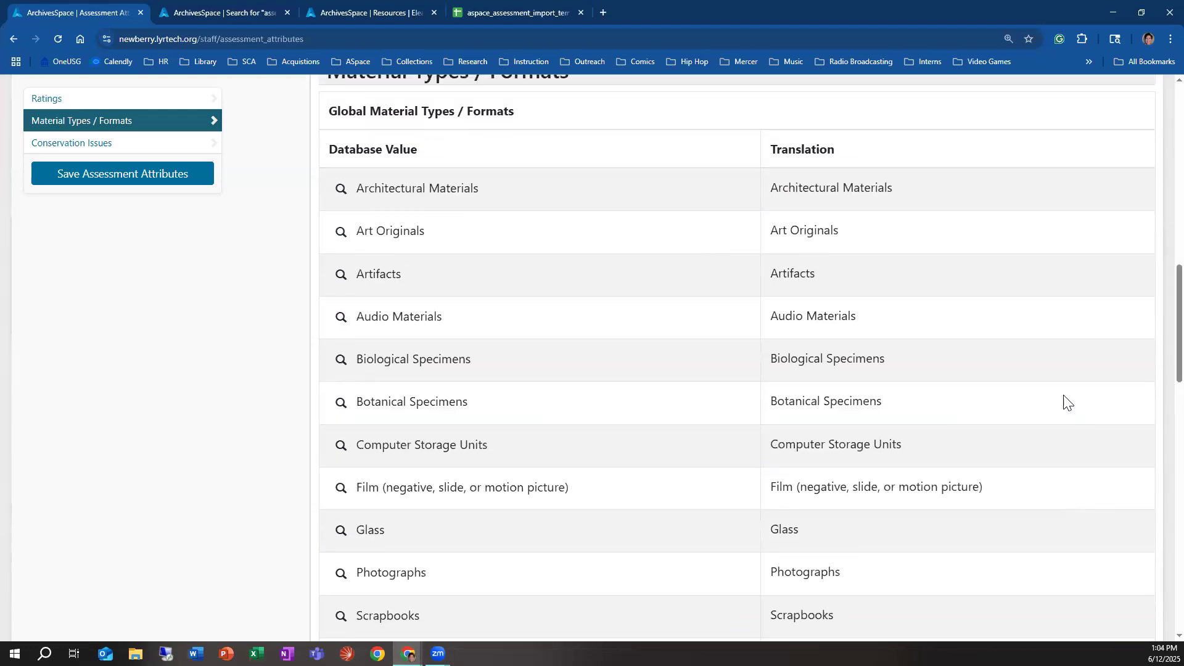
pyautogui.scroll(11, 1005, 465)
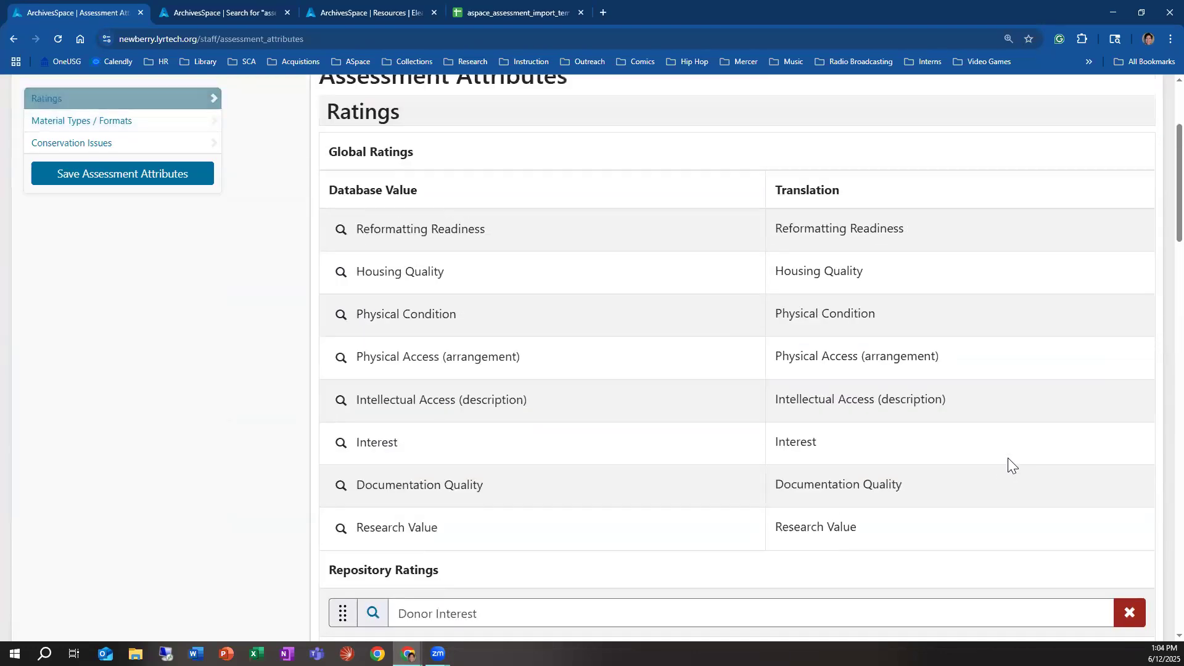
pyautogui.scroll(3, 1018, 450)
pyautogui.scroll(-5, 549, 484)
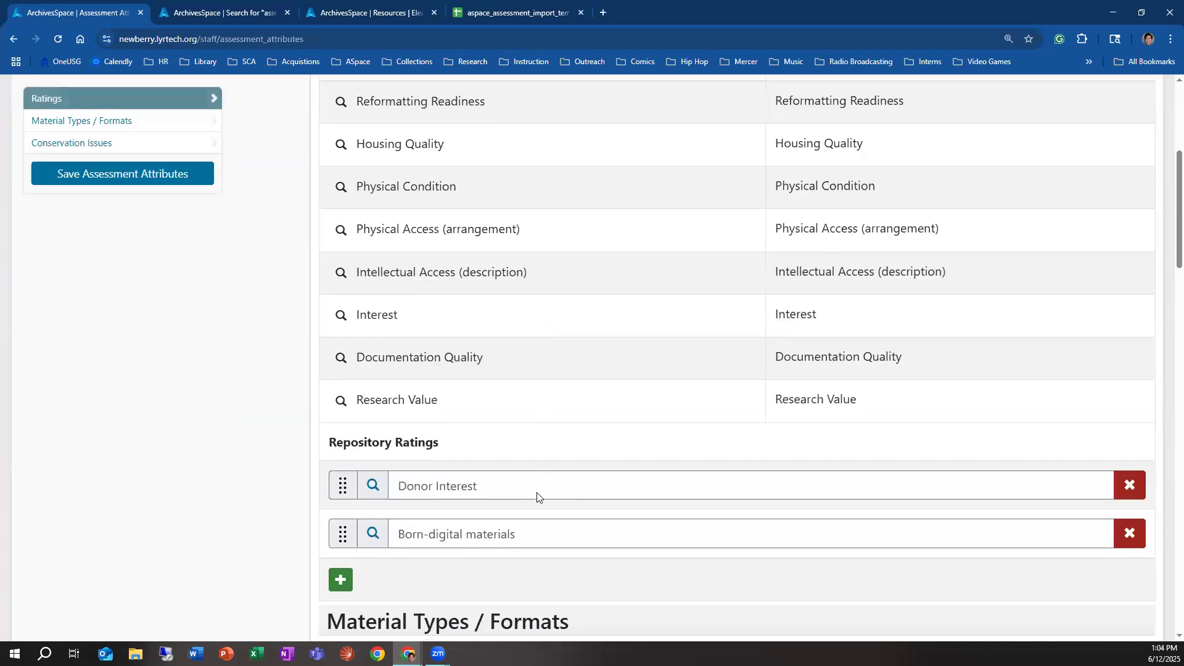
pyautogui.scroll(-20, 536, 497)
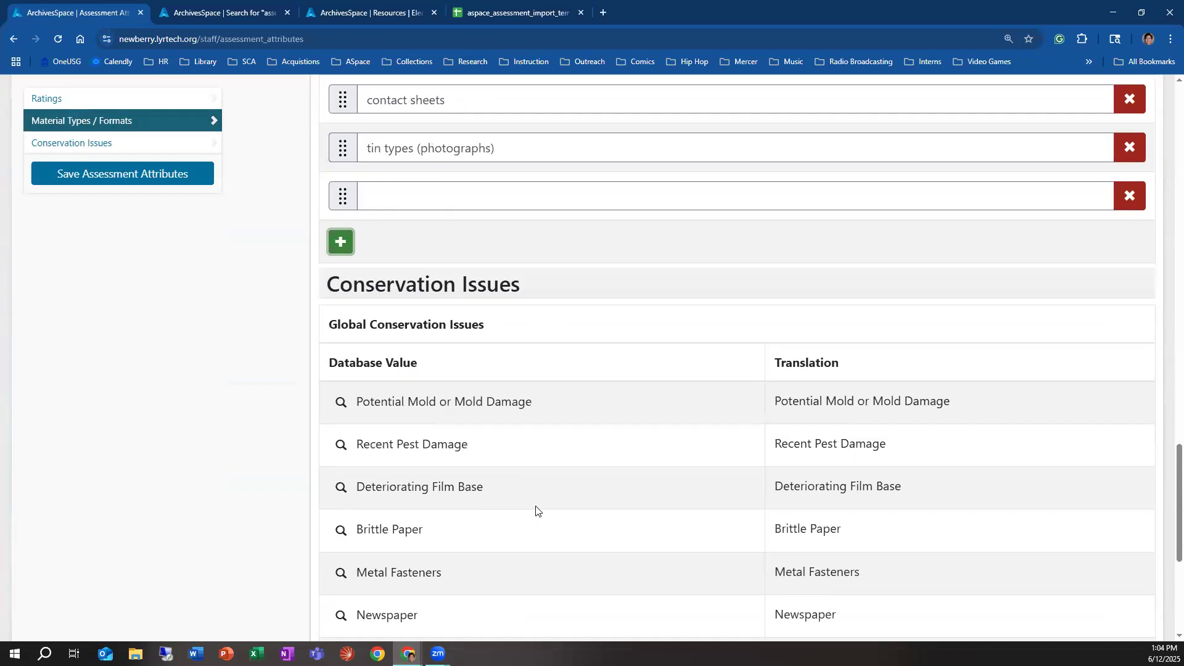
pyautogui.click(1130, 195)
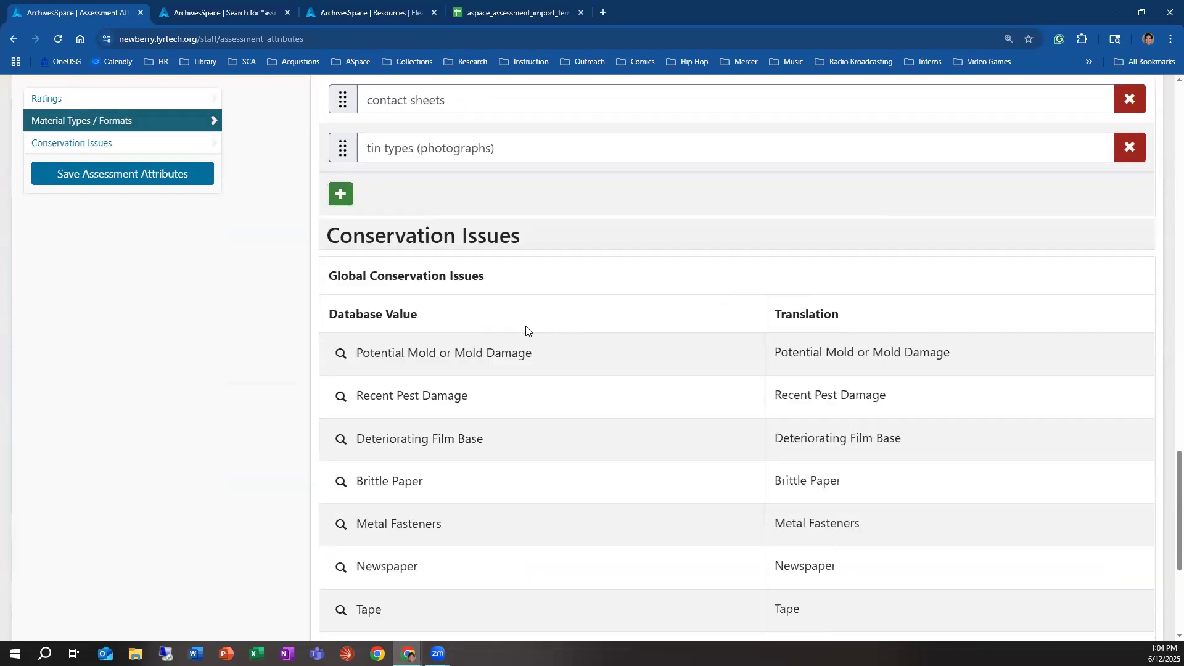
pyautogui.click(176, 175)
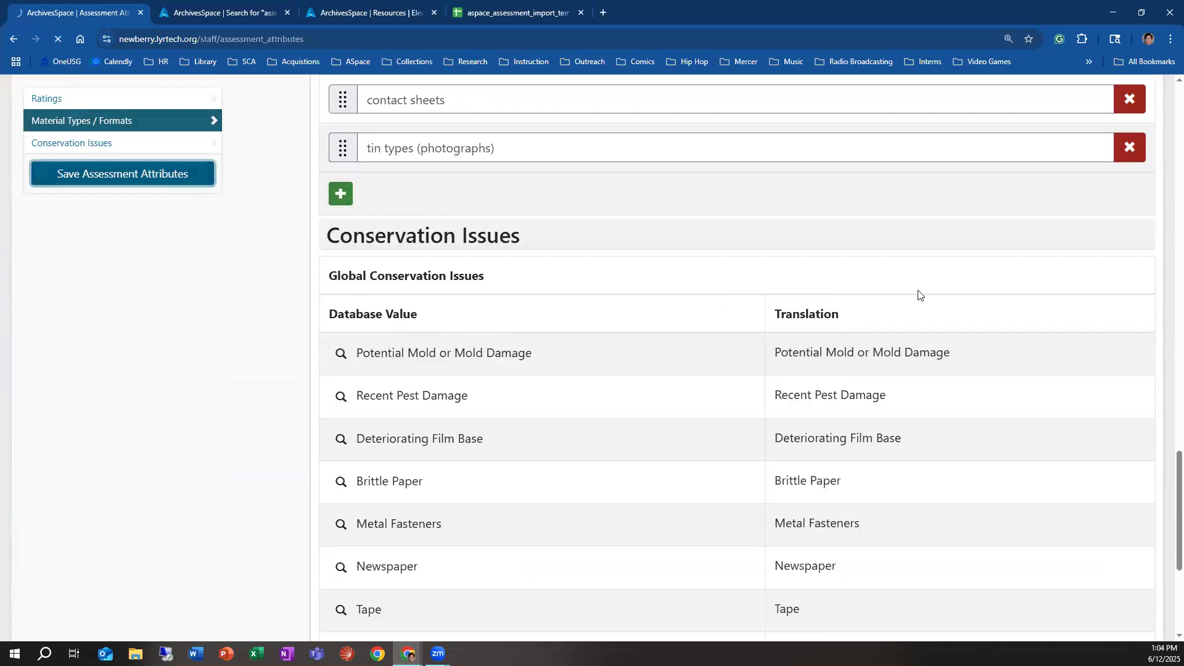
# Step: Add a repository conservation issue named "hard drive"
pyautogui.scroll(-10, 690, 352)
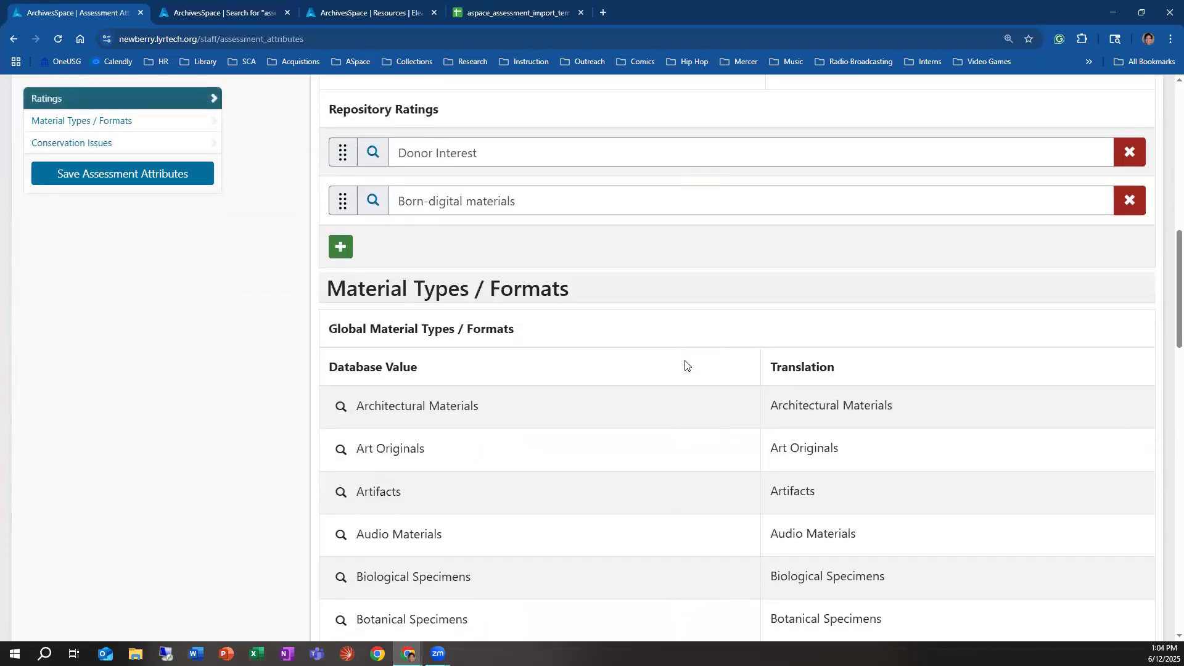
pyautogui.scroll(-14, 685, 365)
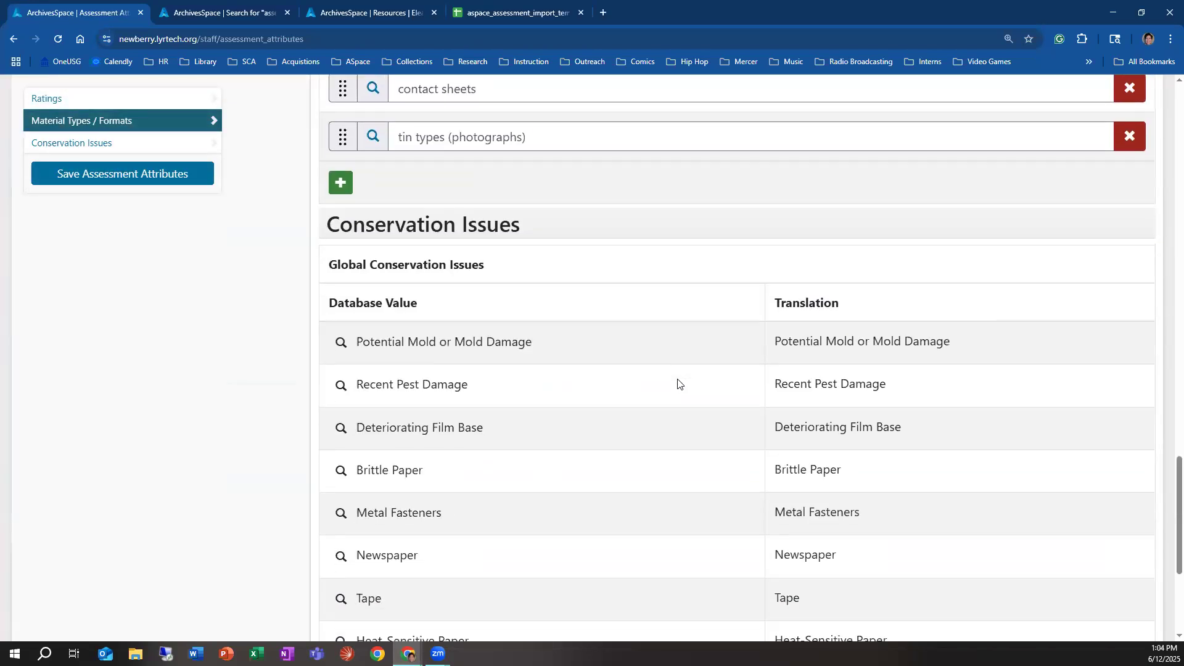
pyautogui.scroll(-3, 677, 389)
pyautogui.scroll(1, 716, 413)
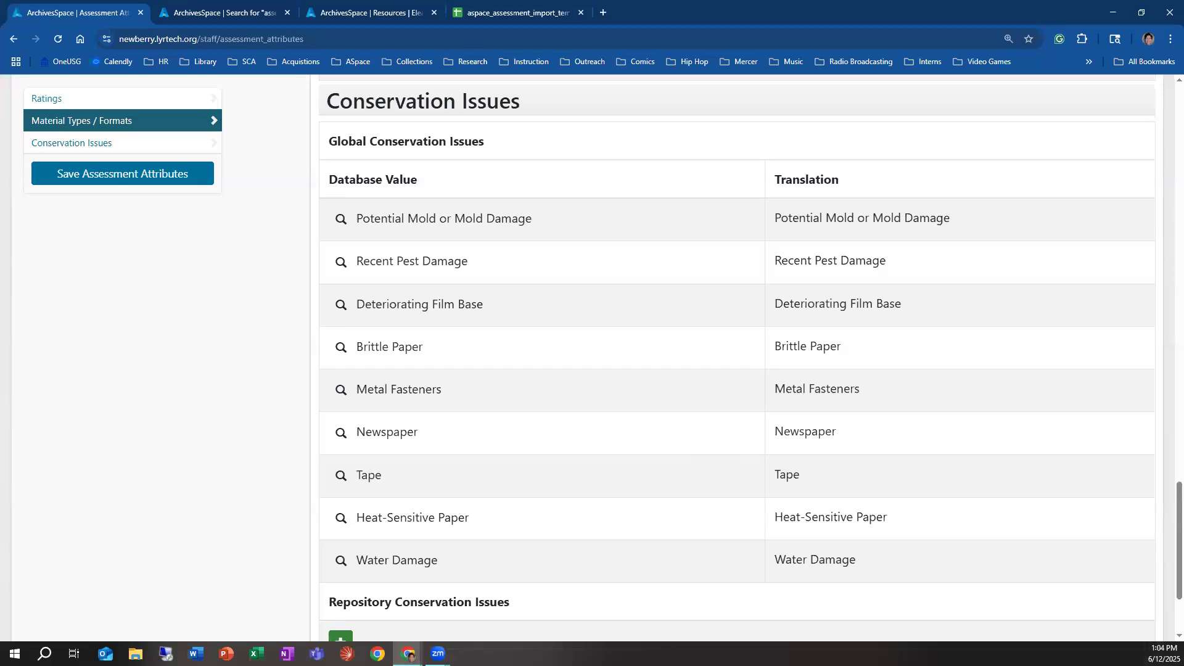
pyautogui.scroll(-1, 592, 457)
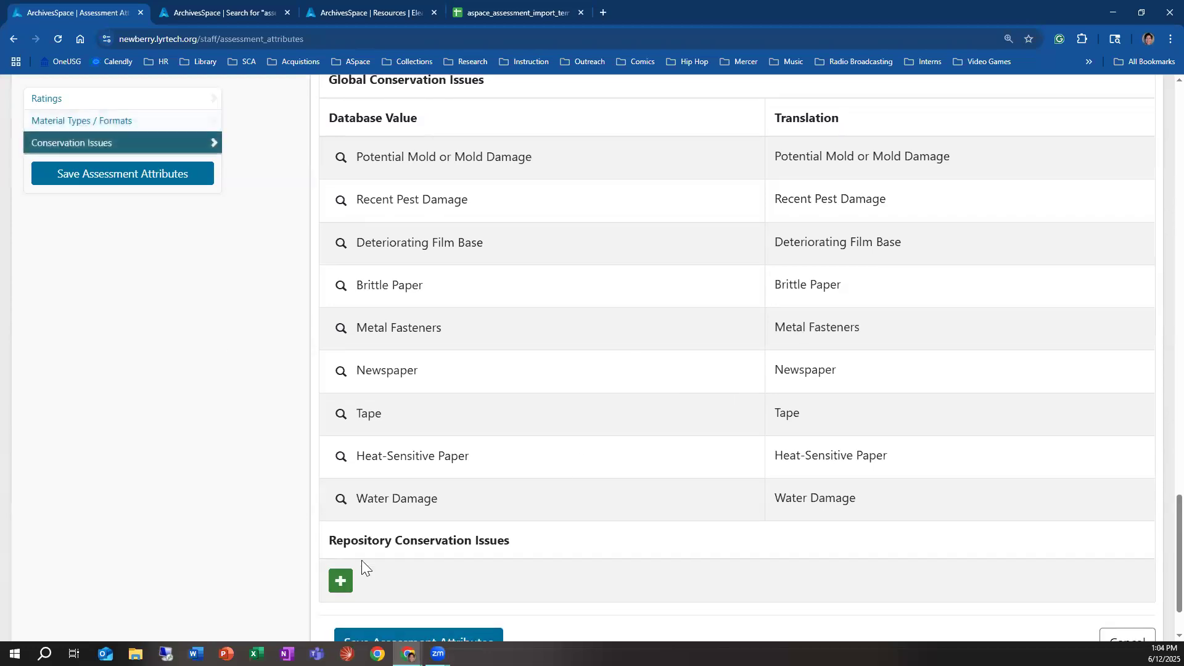
pyautogui.click(341, 581)
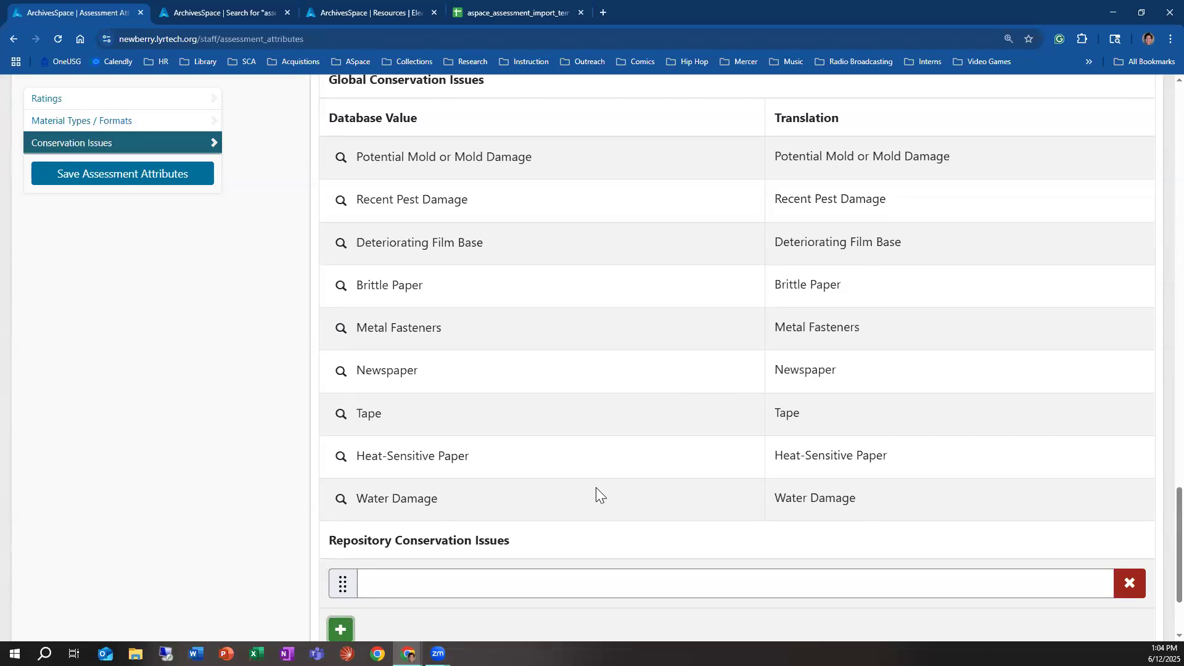
pyautogui.click(452, 590)
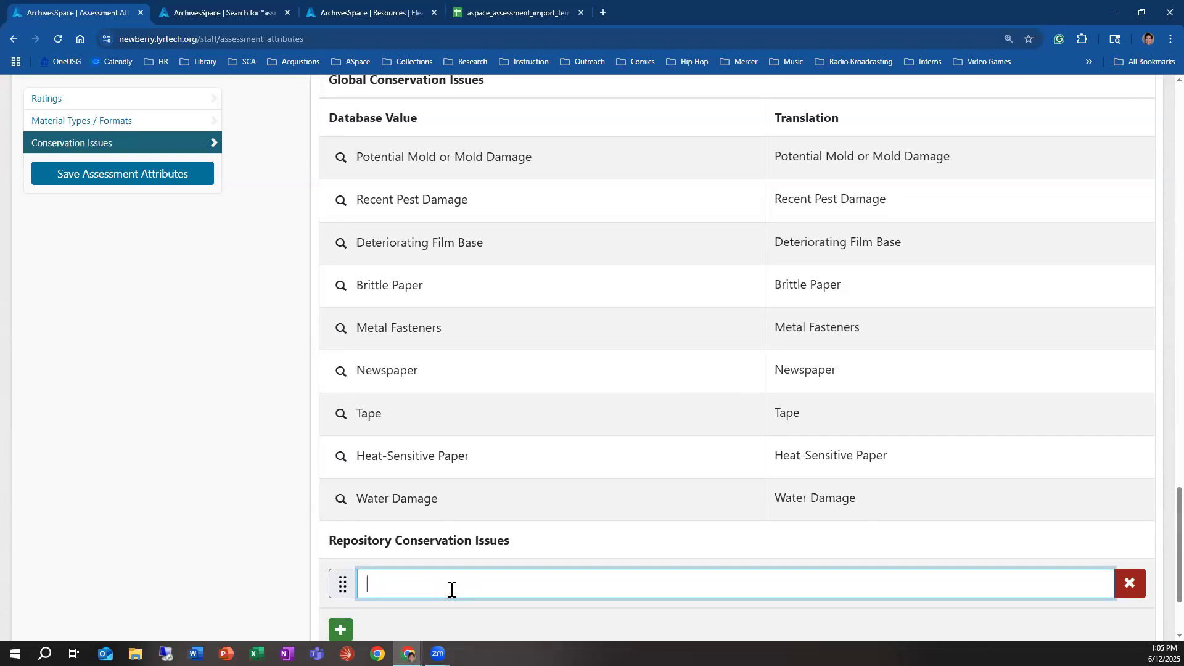
pyautogui.write('hard drive')
# Step: Discard an extra blank repository conservation issue row and save the assessment attributes
pyautogui.click(340, 629)
pyautogui.scroll(-3, 458, 470)
pyautogui.click(384, 453)
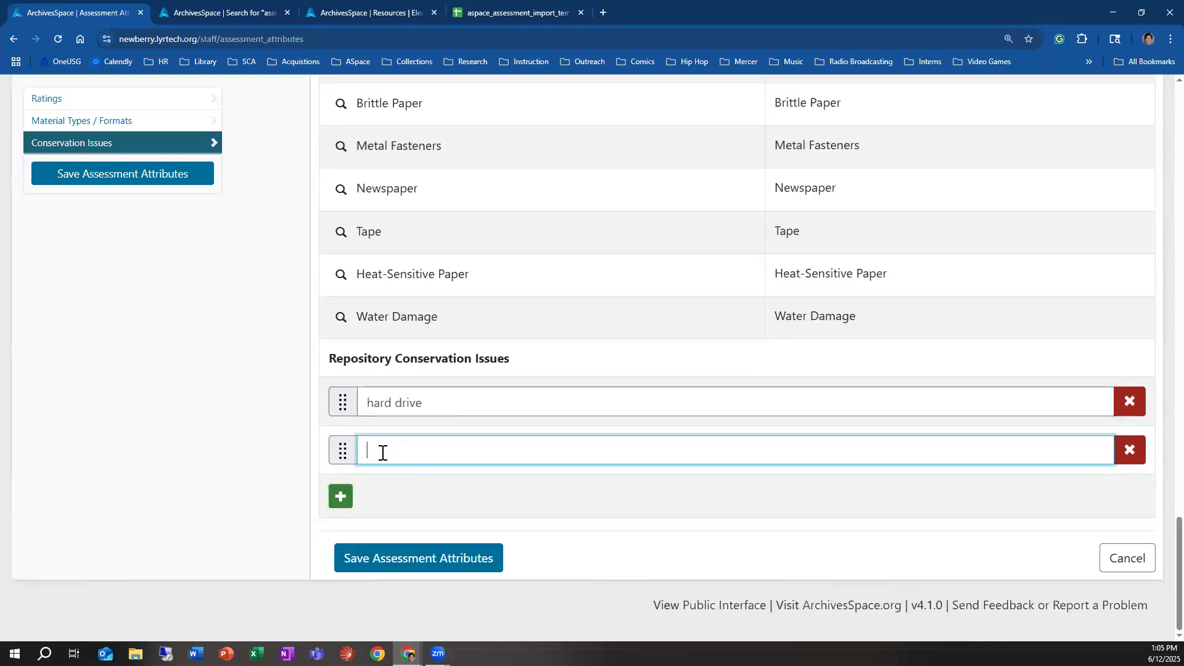
pyautogui.scroll(1, 404, 462)
pyautogui.scroll(2, 523, 484)
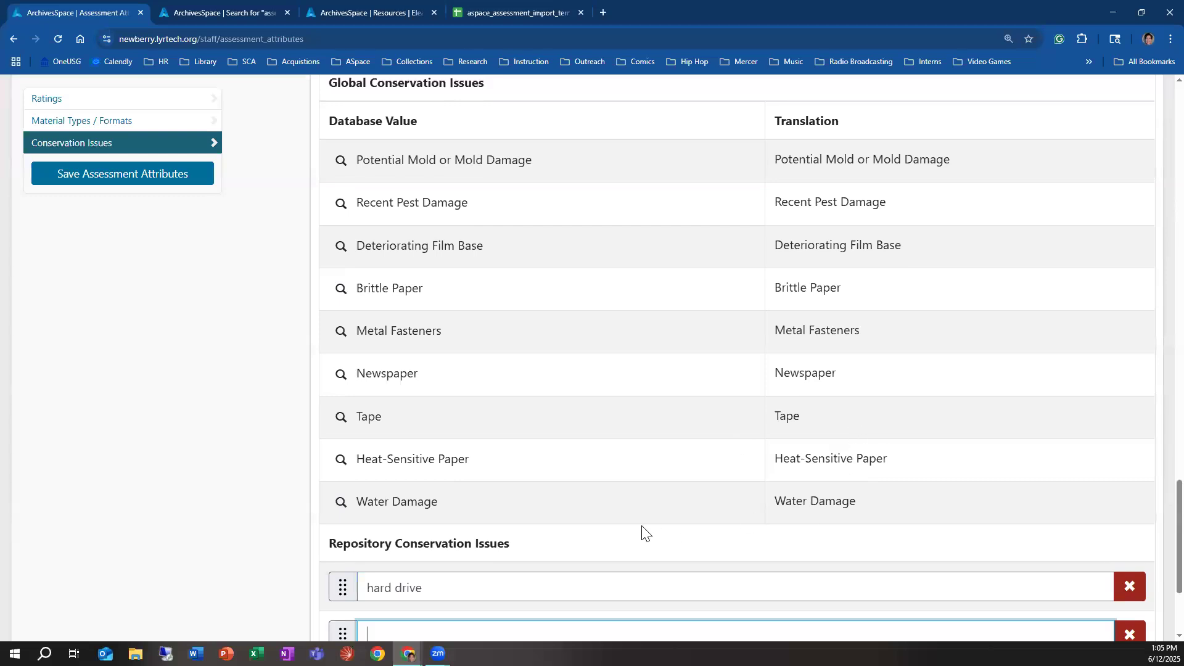
pyautogui.scroll(-1, 611, 527)
pyautogui.click(468, 526)
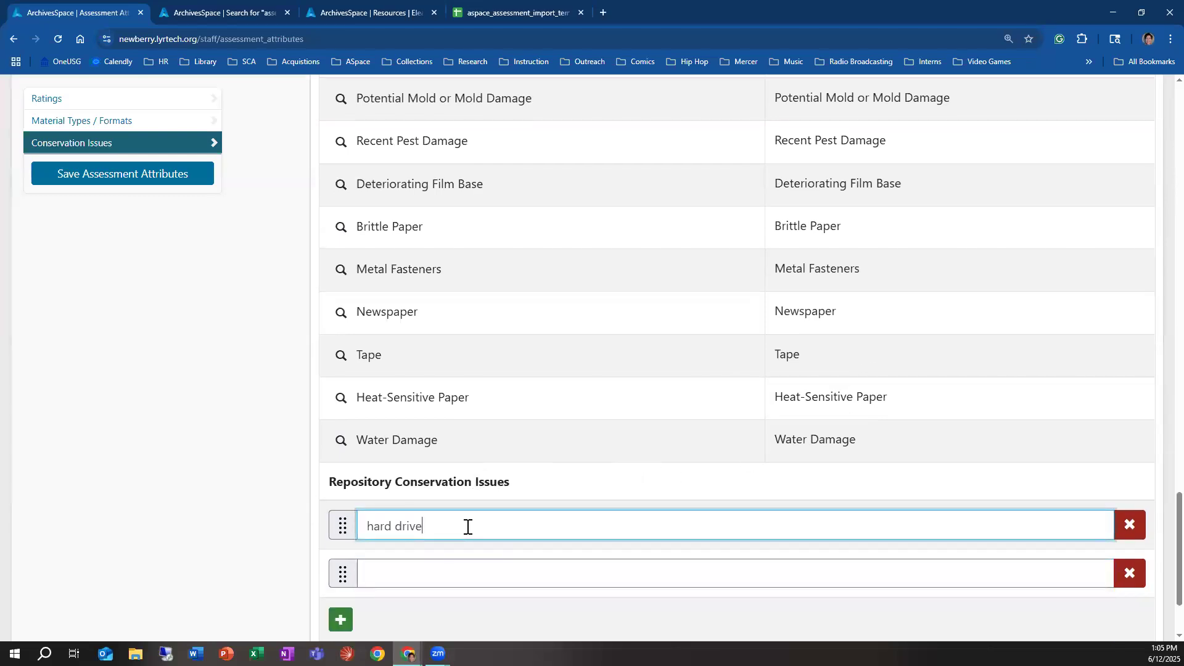
pyautogui.click(460, 577)
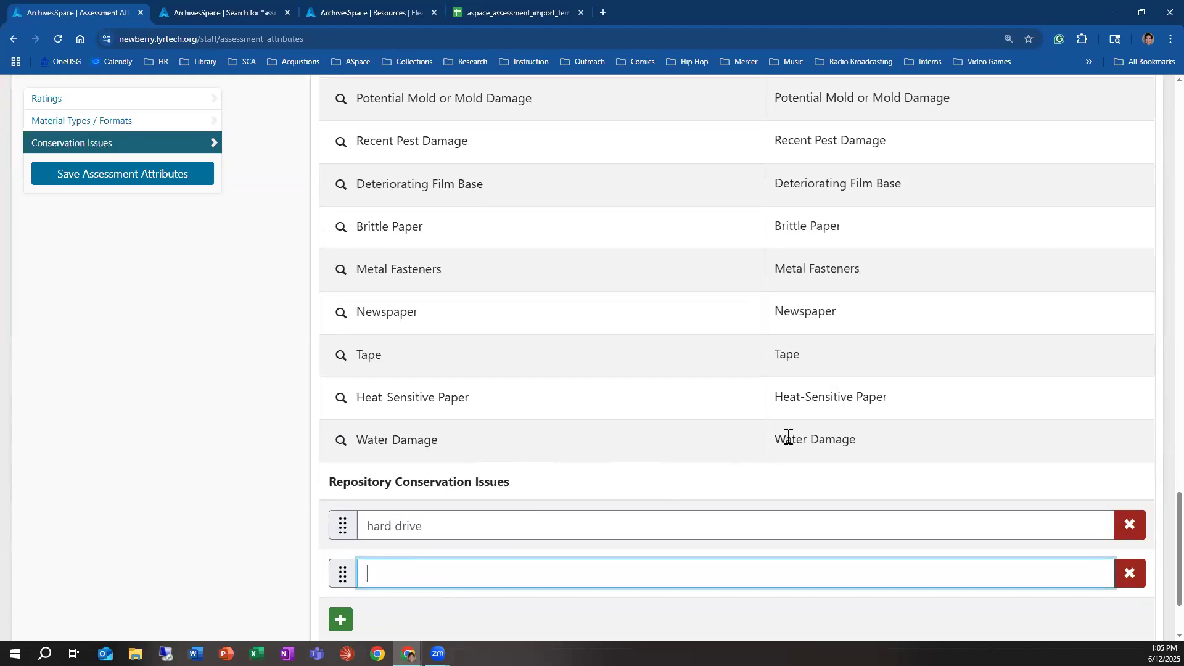
pyautogui.scroll(2, 784, 462)
pyautogui.scroll(-3, 792, 463)
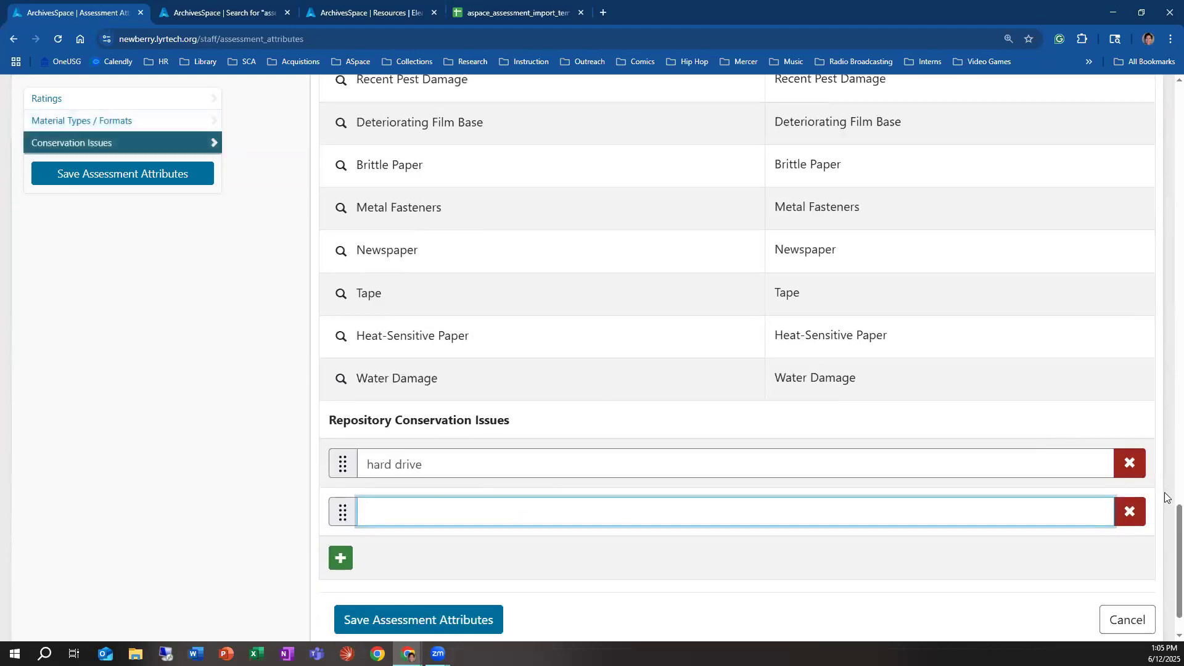
pyautogui.click(1140, 521)
pyautogui.scroll(2, 148, 198)
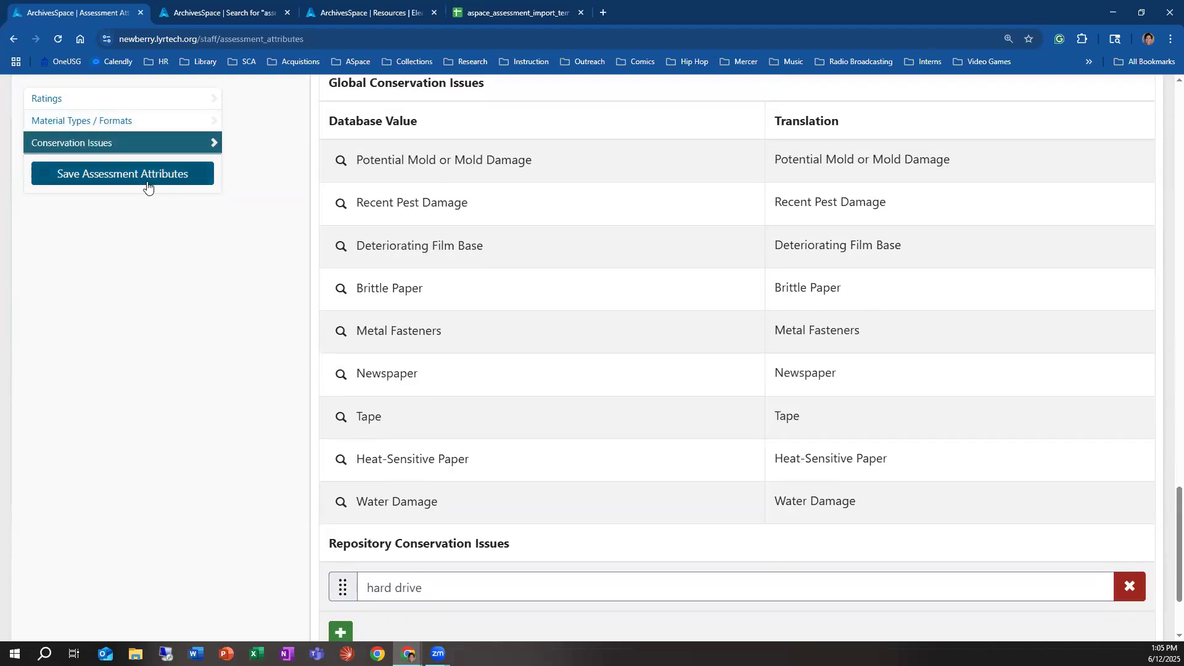
pyautogui.click(148, 185)
# Step: Start a new assessment record in the RC repository
pyautogui.click(170, 175)
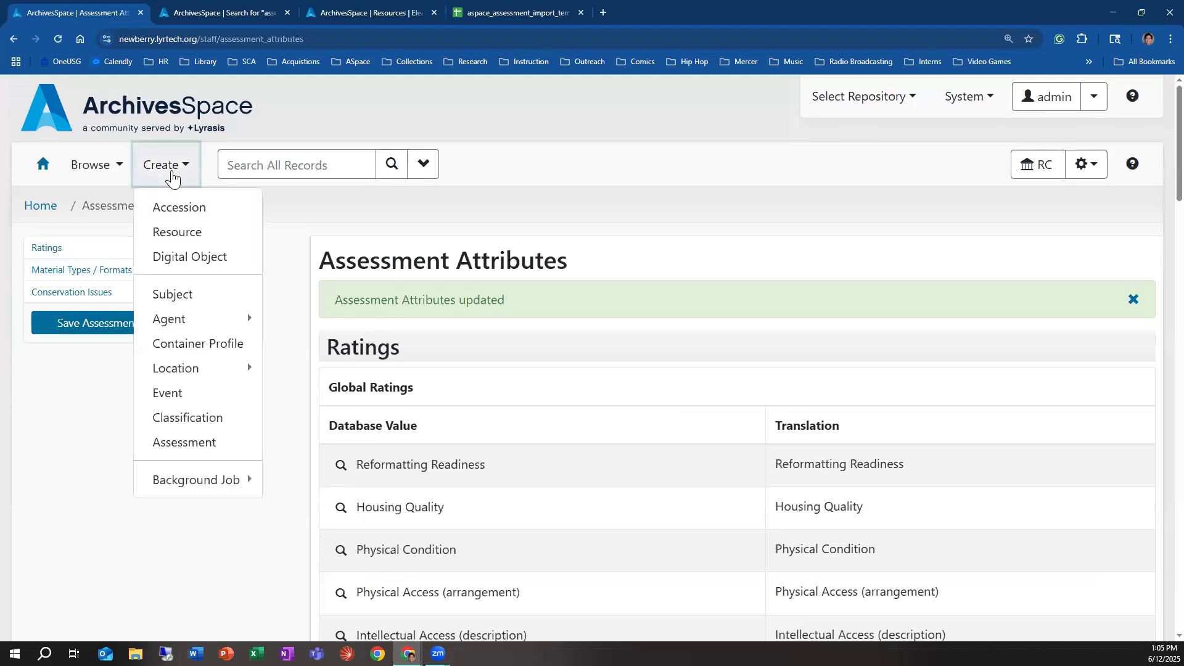
pyautogui.click(187, 458)
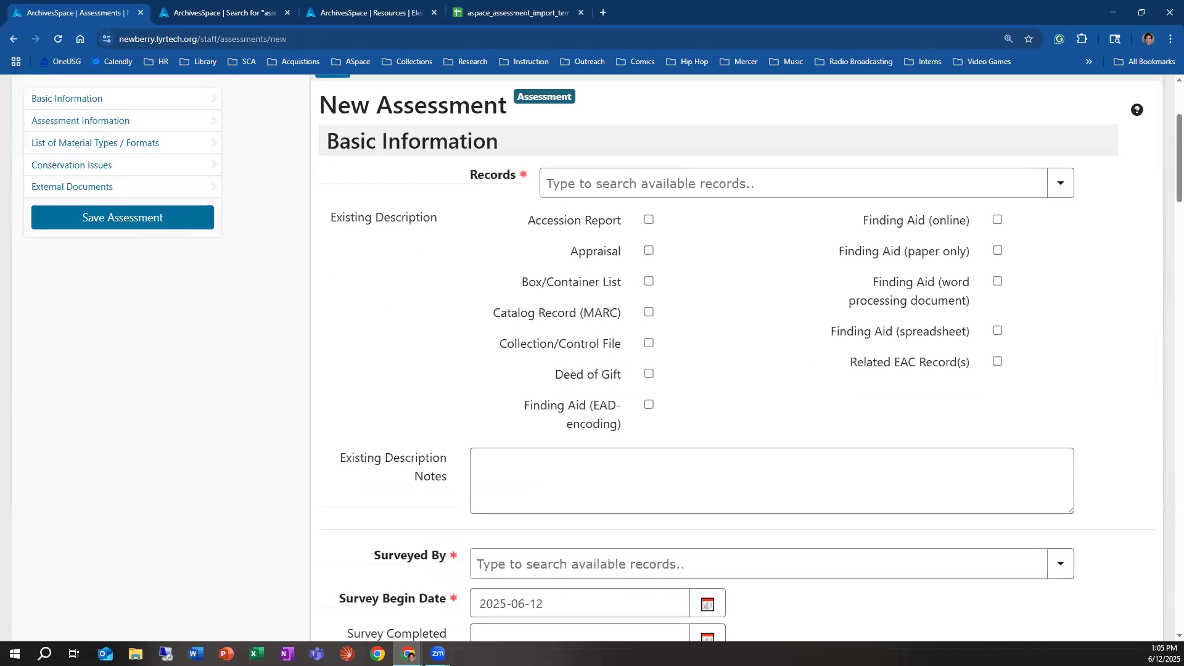
# Step: Review the additional ratings, material types and conservation issues on the new assessment form
pyautogui.scroll(-10, 666, 340)
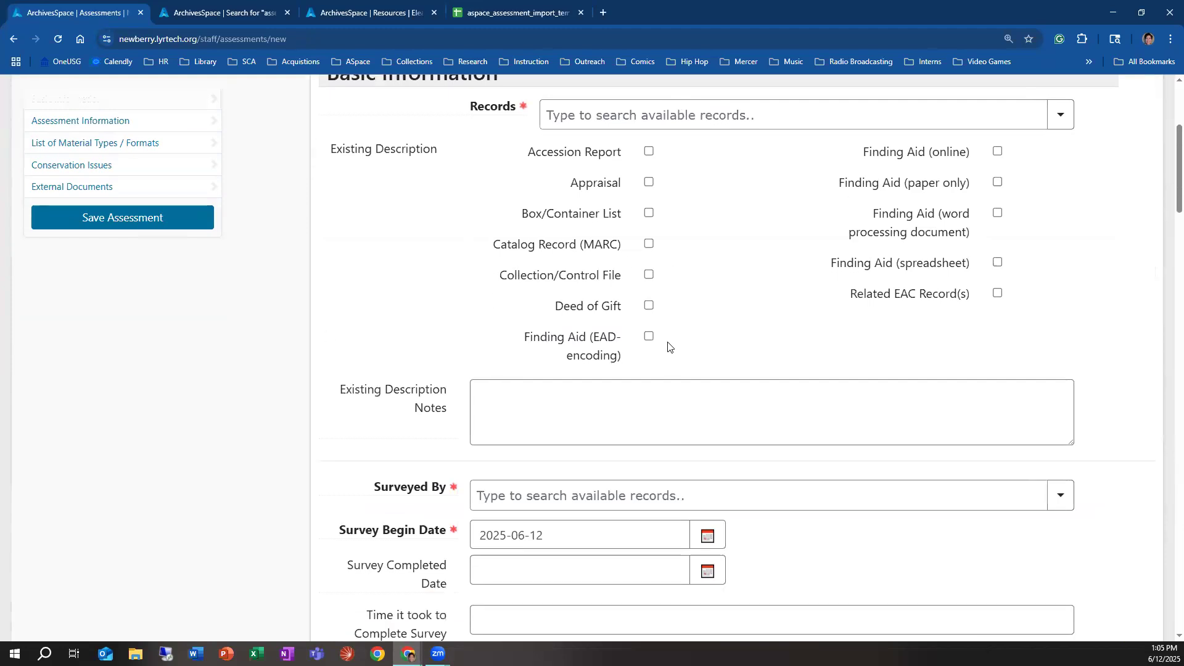
pyautogui.scroll(-15, 665, 366)
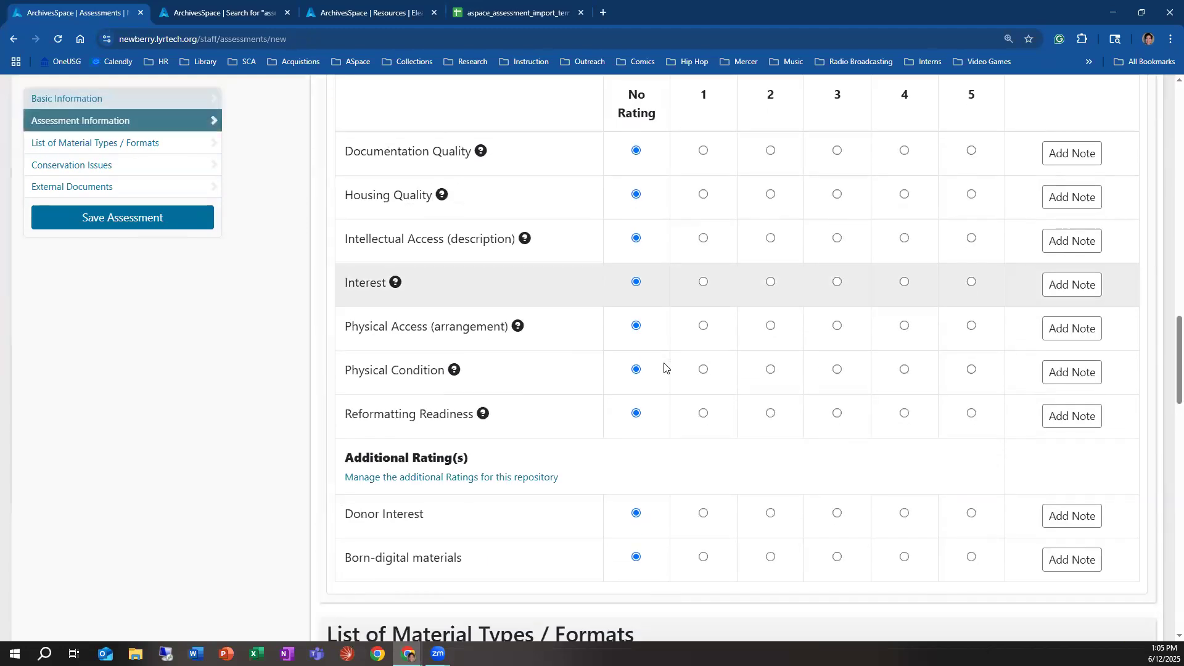
pyautogui.scroll(-2, 664, 369)
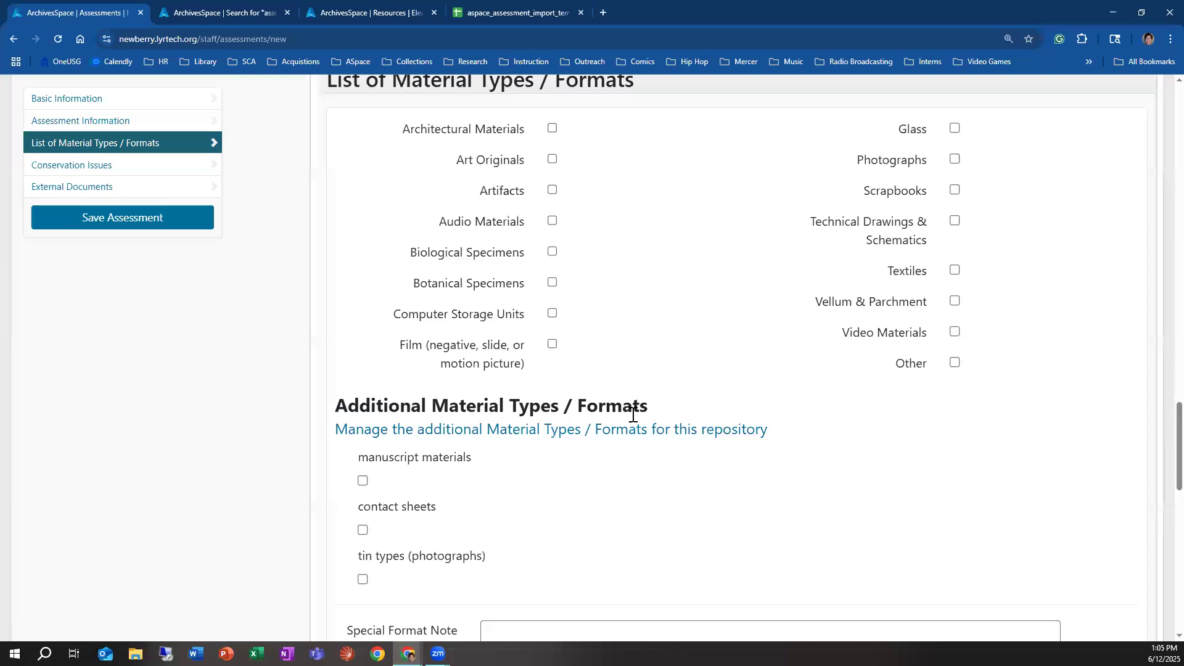
pyautogui.scroll(1, 618, 423)
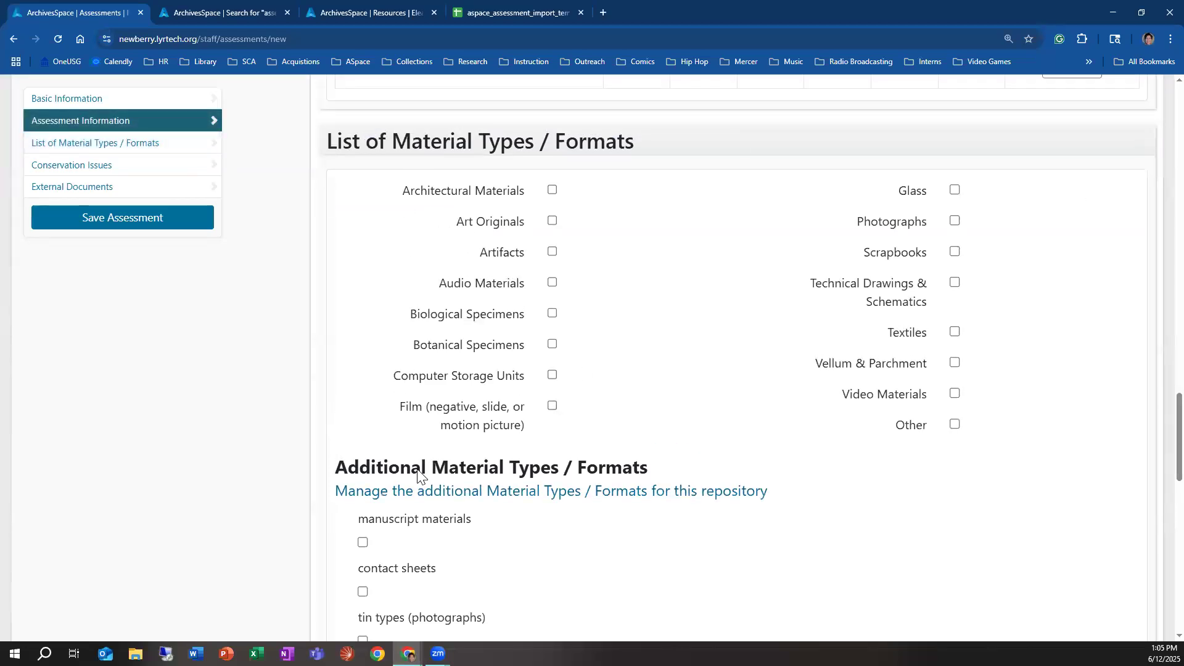
pyautogui.scroll(-2, 555, 465)
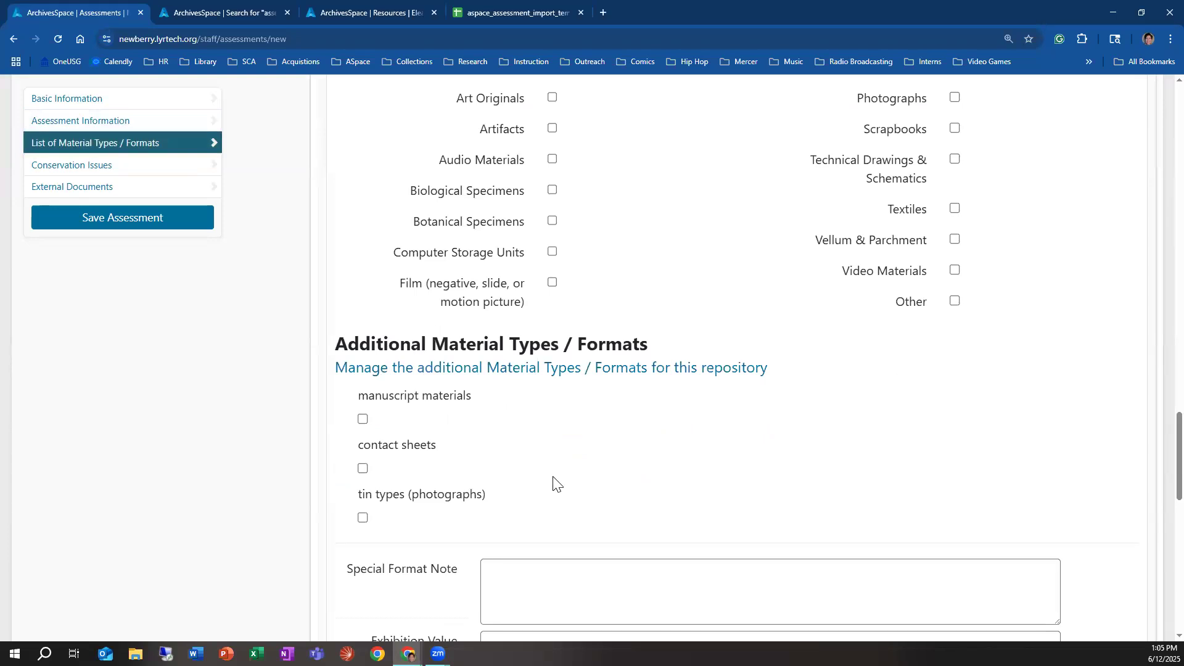
pyautogui.scroll(-3, 566, 498)
pyautogui.scroll(-9, 566, 499)
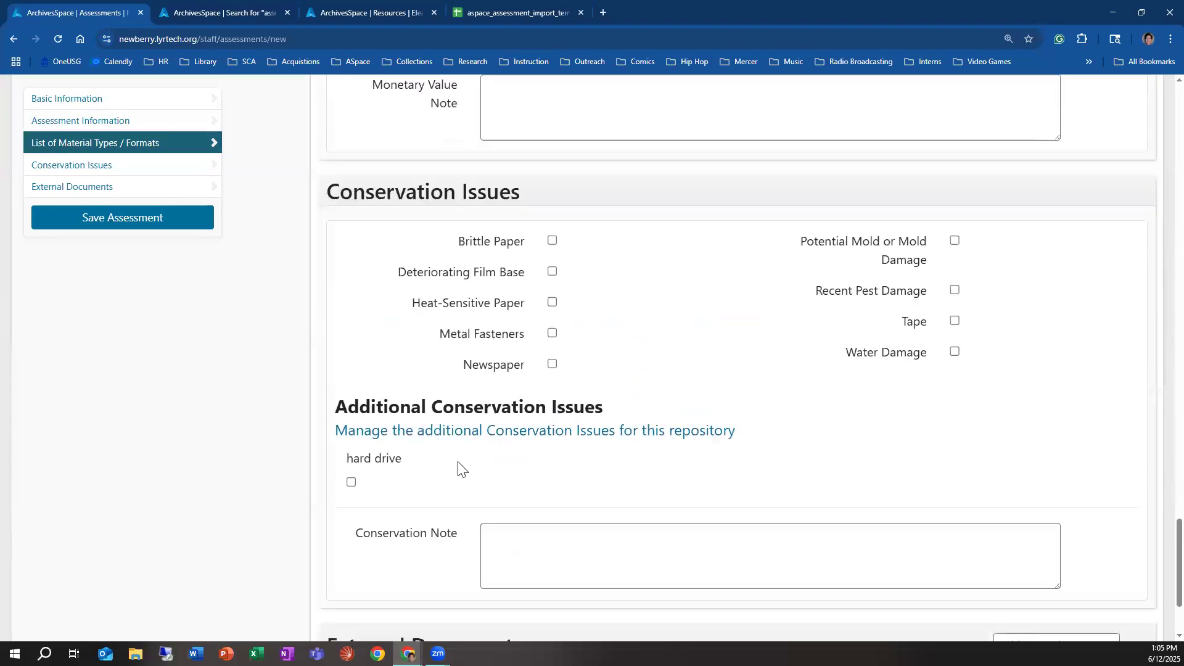
# Step: Mark the additional conservation issue "hard drive" on the new assessment
pyautogui.click(351, 431)
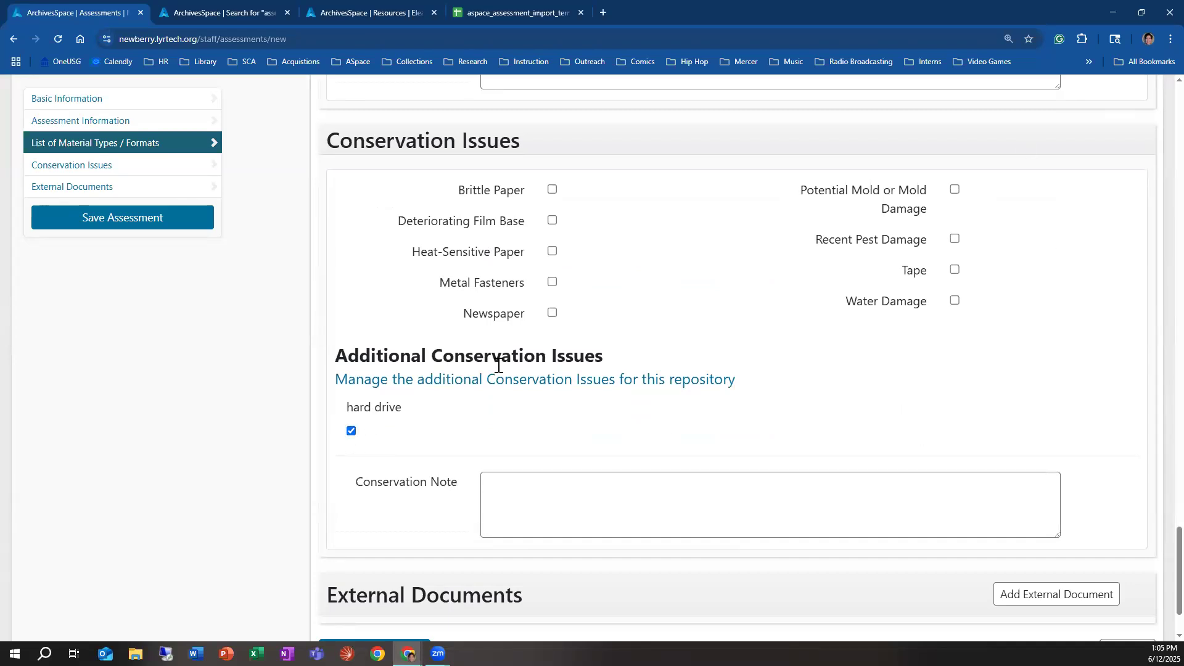
pyautogui.scroll(10, 498, 365)
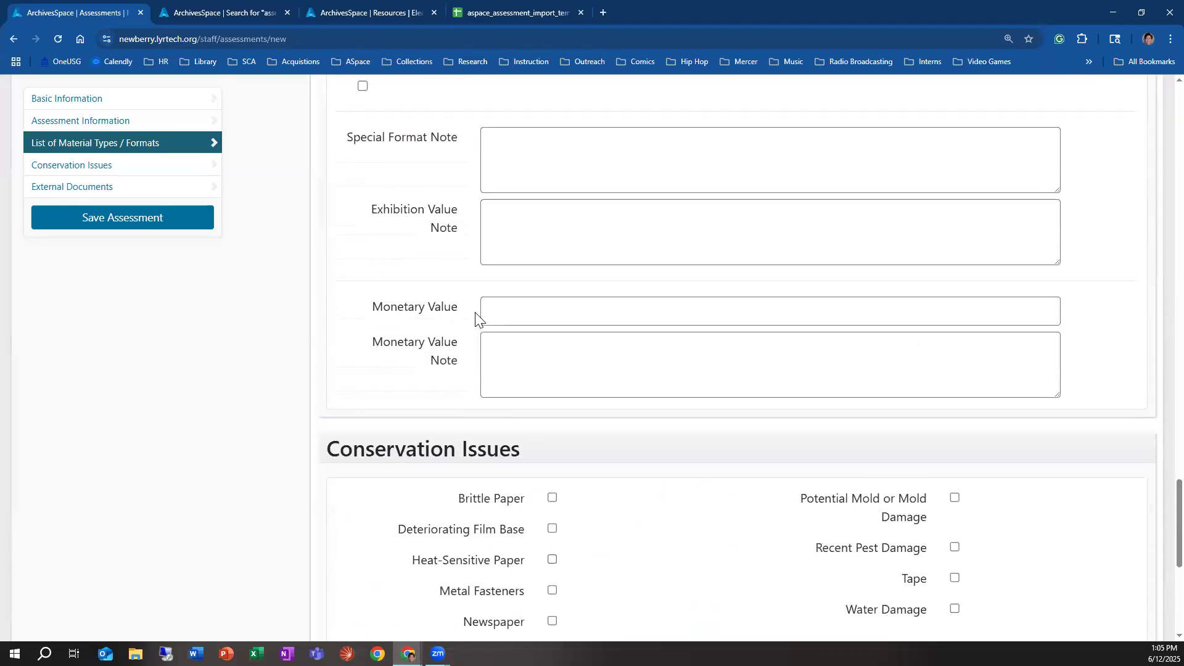
pyautogui.scroll(15, 521, 277)
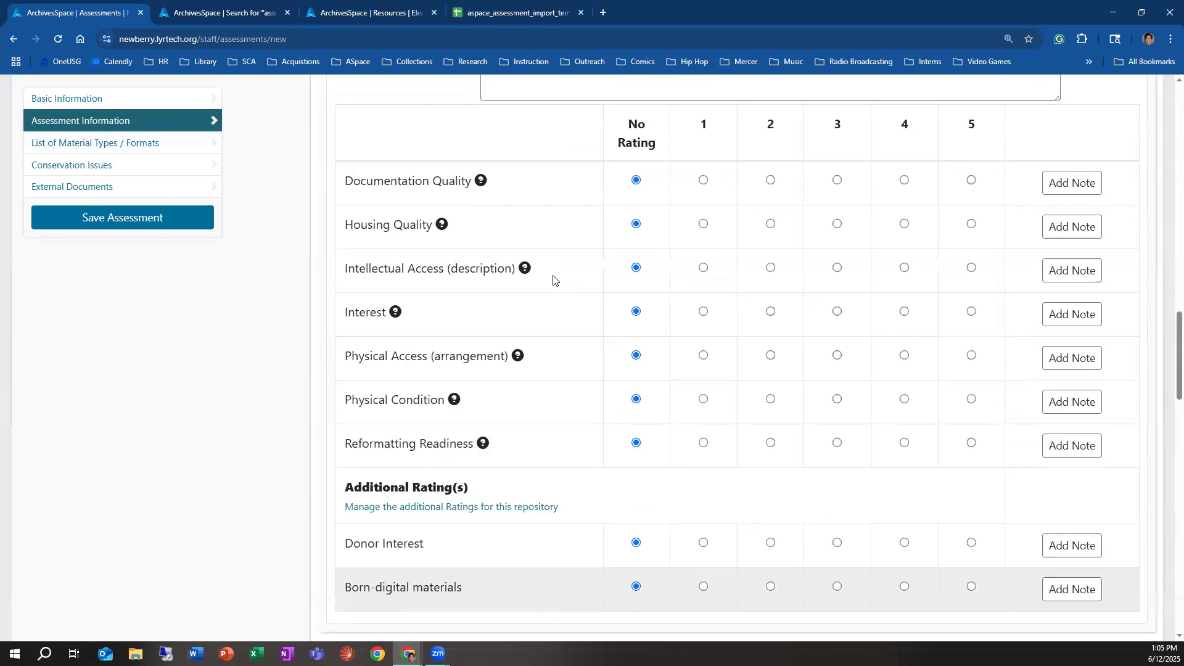
pyautogui.scroll(15, 562, 283)
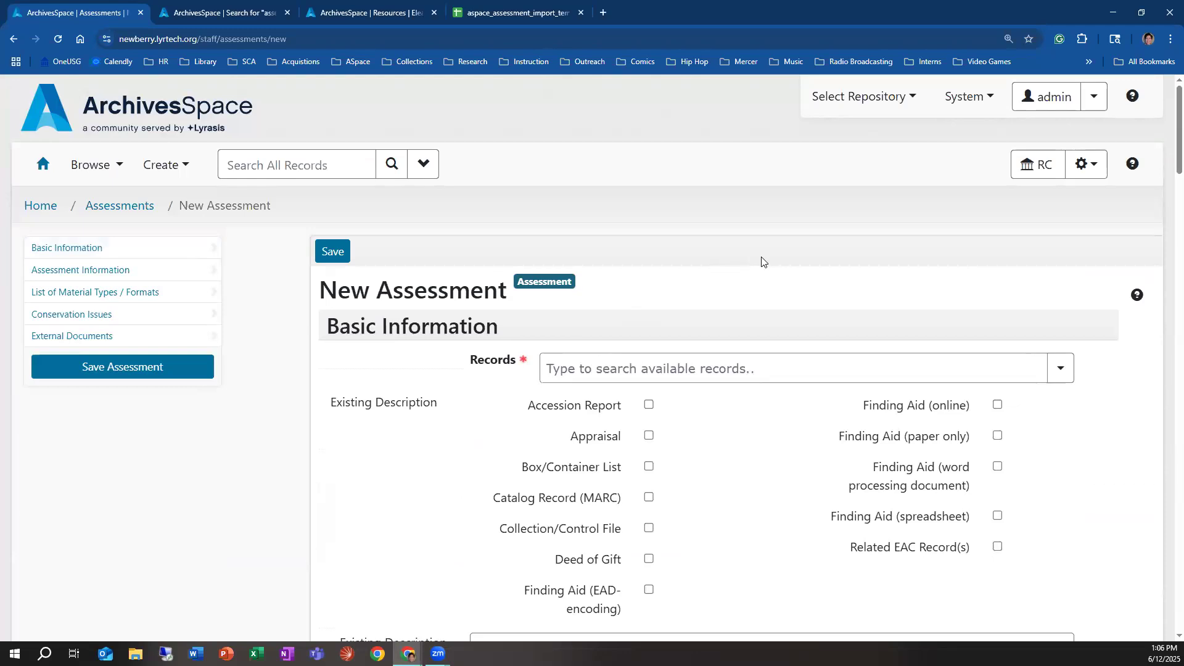
# Step: Leave the unsaved assessment for the repository's assessment attributes and search for assessments that use the global Housing Quality rating
pyautogui.click(1087, 163)
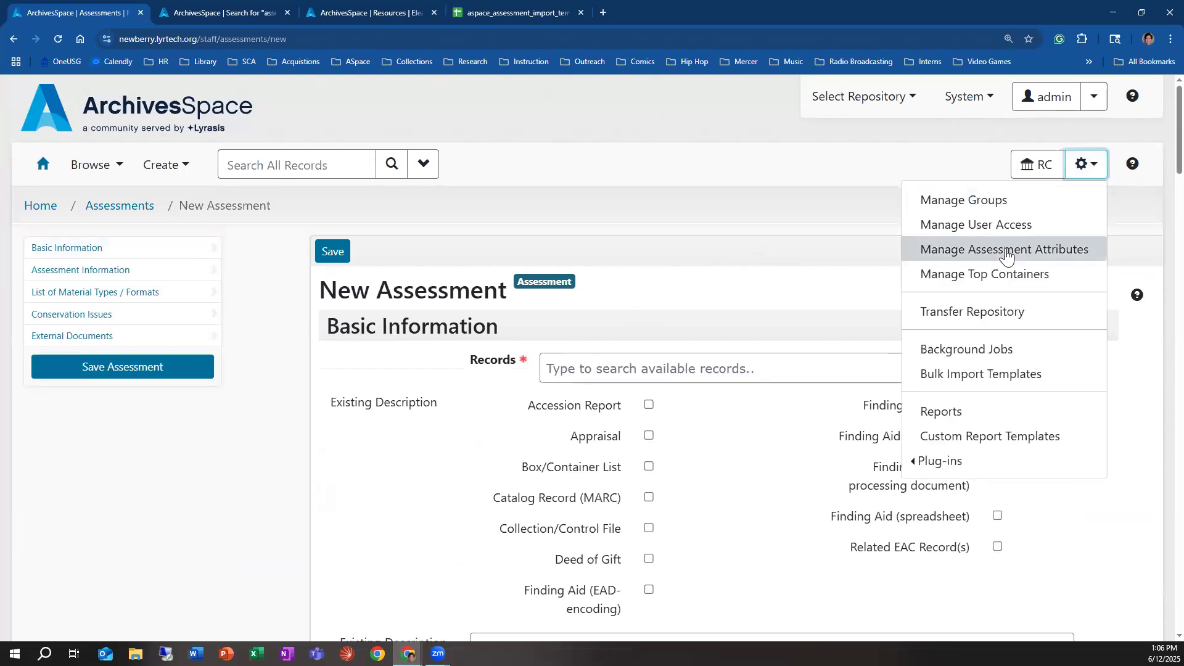
pyautogui.click(1004, 249)
pyautogui.click(644, 117)
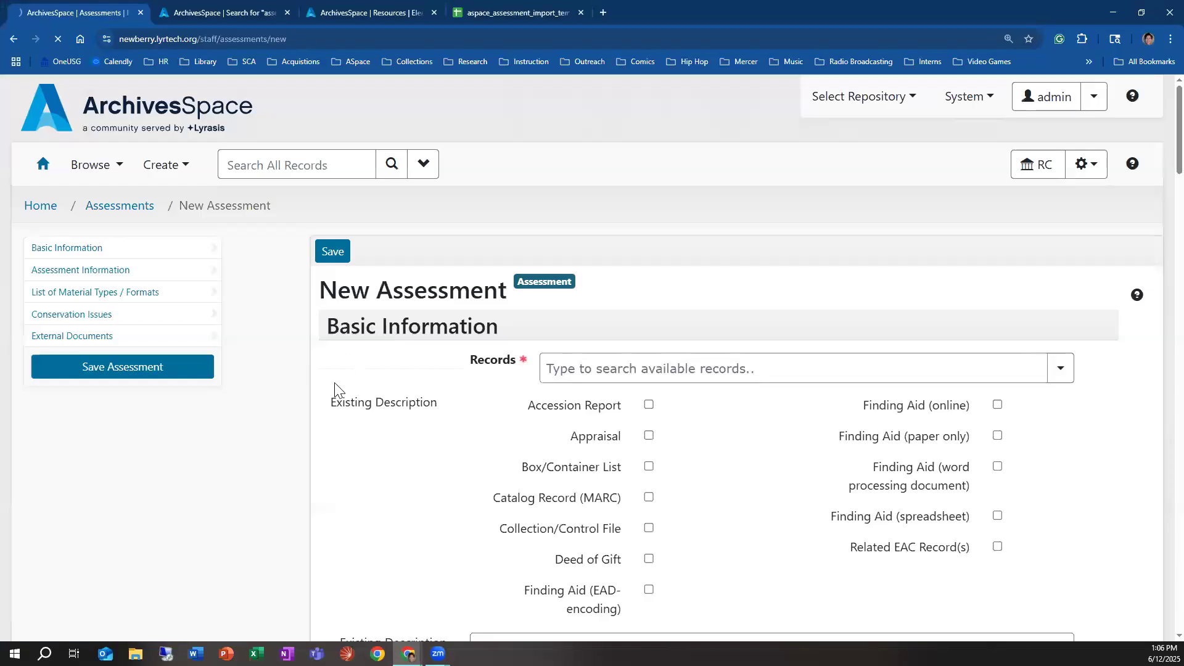
pyautogui.scroll(-3, 326, 396)
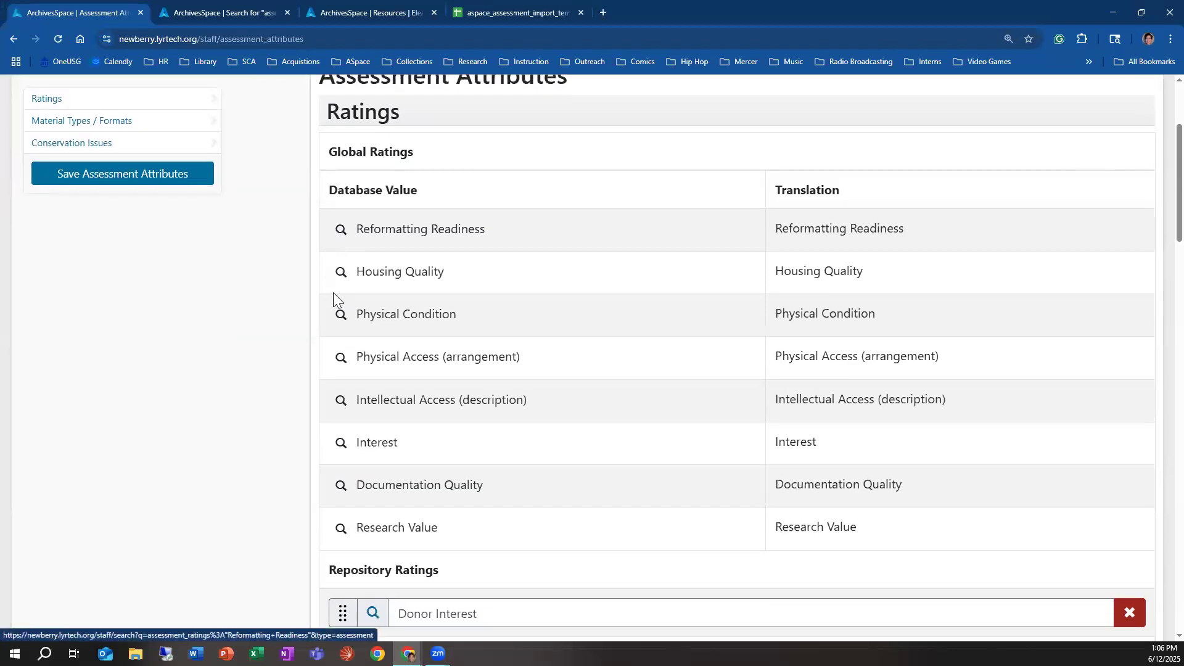
pyautogui.click(340, 272)
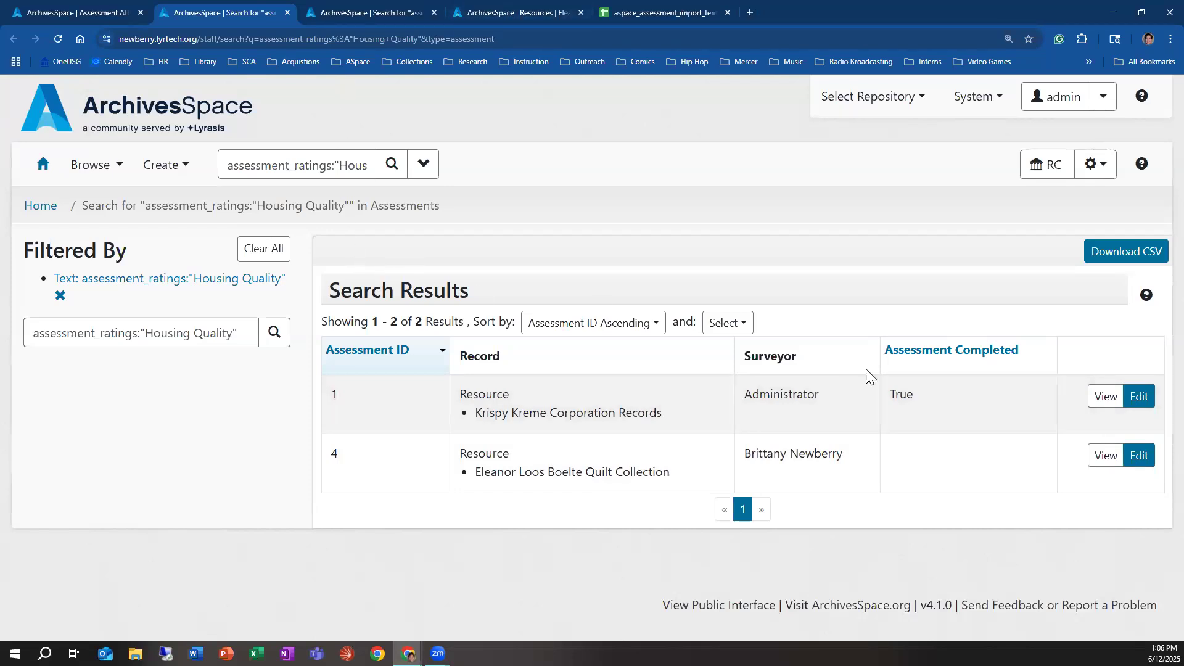
# Step: View the Krispy Kreme Corporation Records assessment from the Housing Quality results, then return to the results
pyautogui.click(1107, 397)
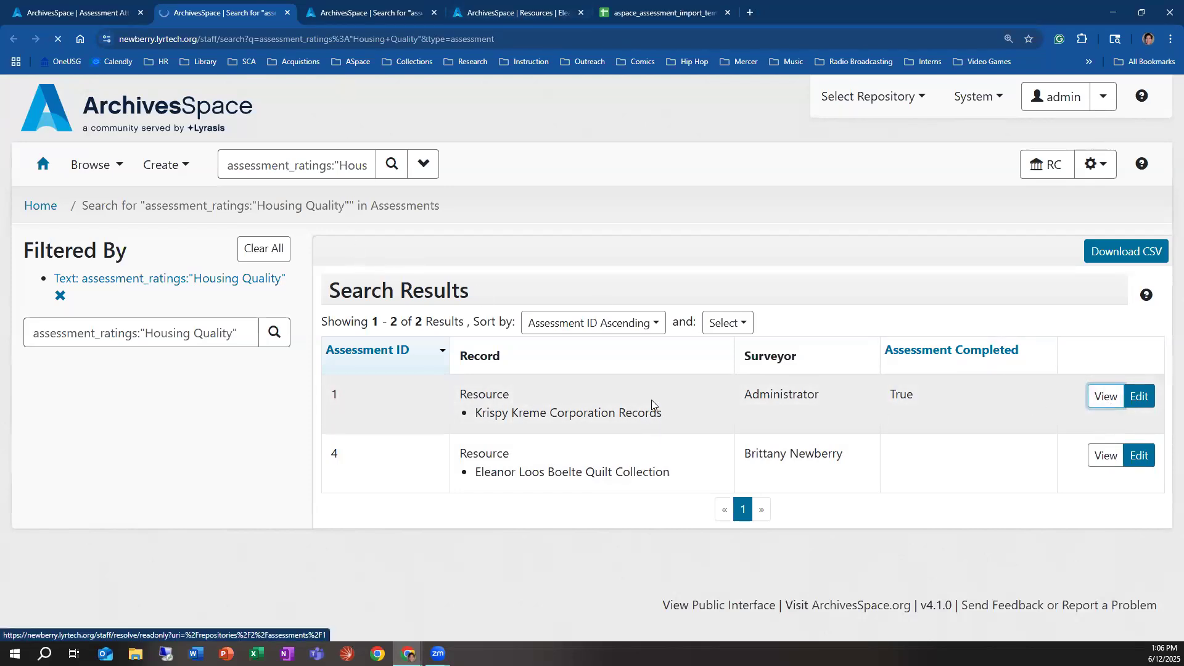
pyautogui.scroll(-4, 763, 373)
pyautogui.scroll(-2, 765, 374)
pyautogui.scroll(-2, 763, 373)
pyautogui.scroll(3, 767, 379)
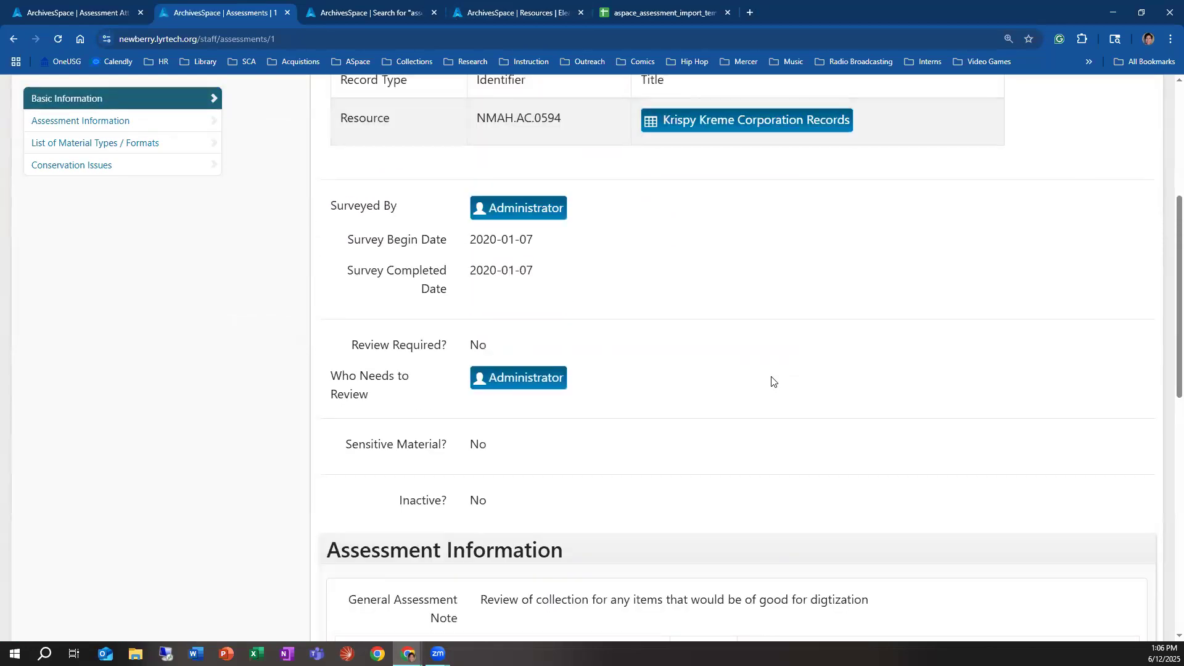
pyautogui.click(13, 39)
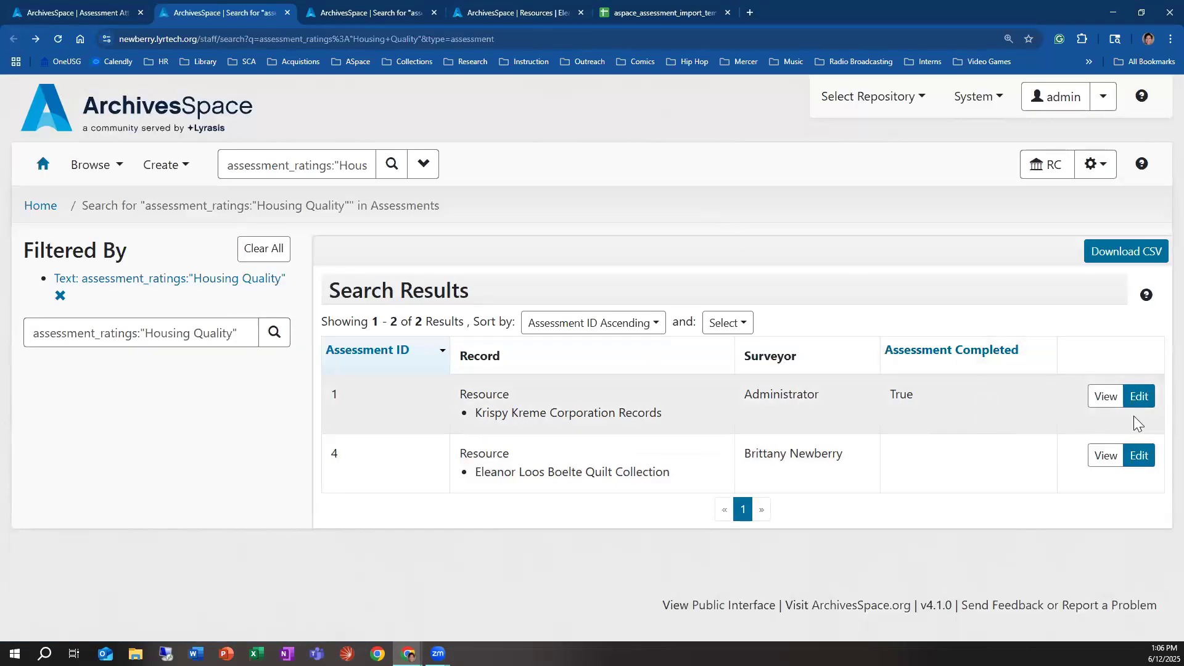
# Step: Reopen the Krispy Kreme Corporation Records assessment for viewing
pyautogui.click(1098, 406)
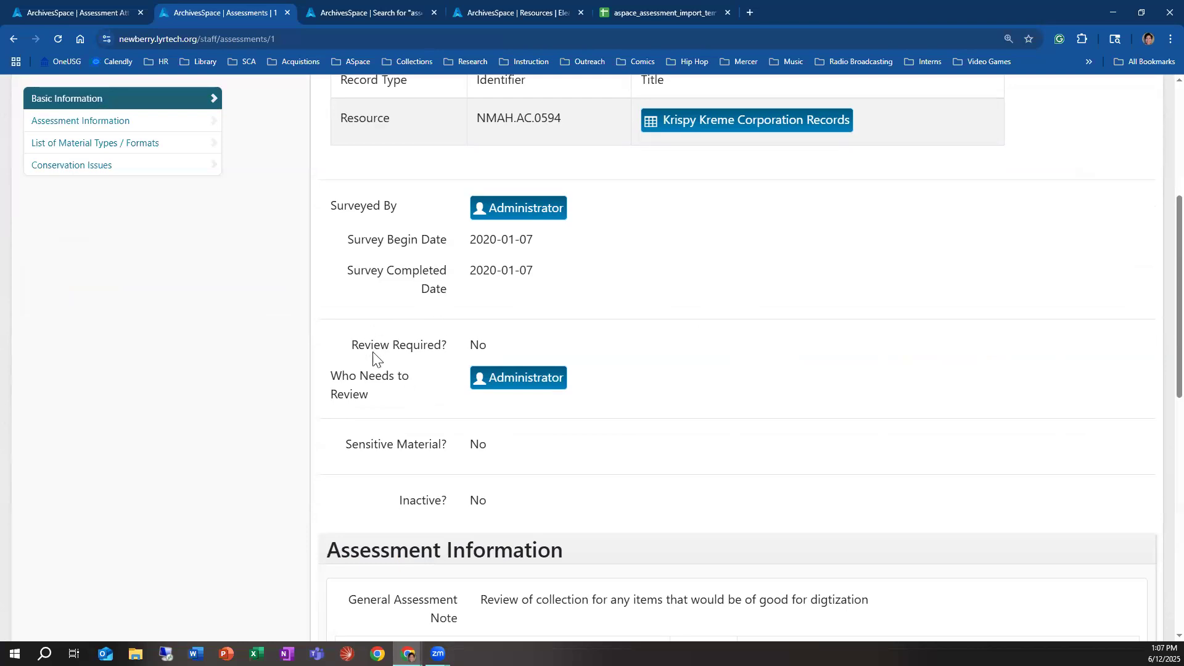
pyautogui.scroll(3, 365, 360)
pyautogui.scroll(2, 364, 359)
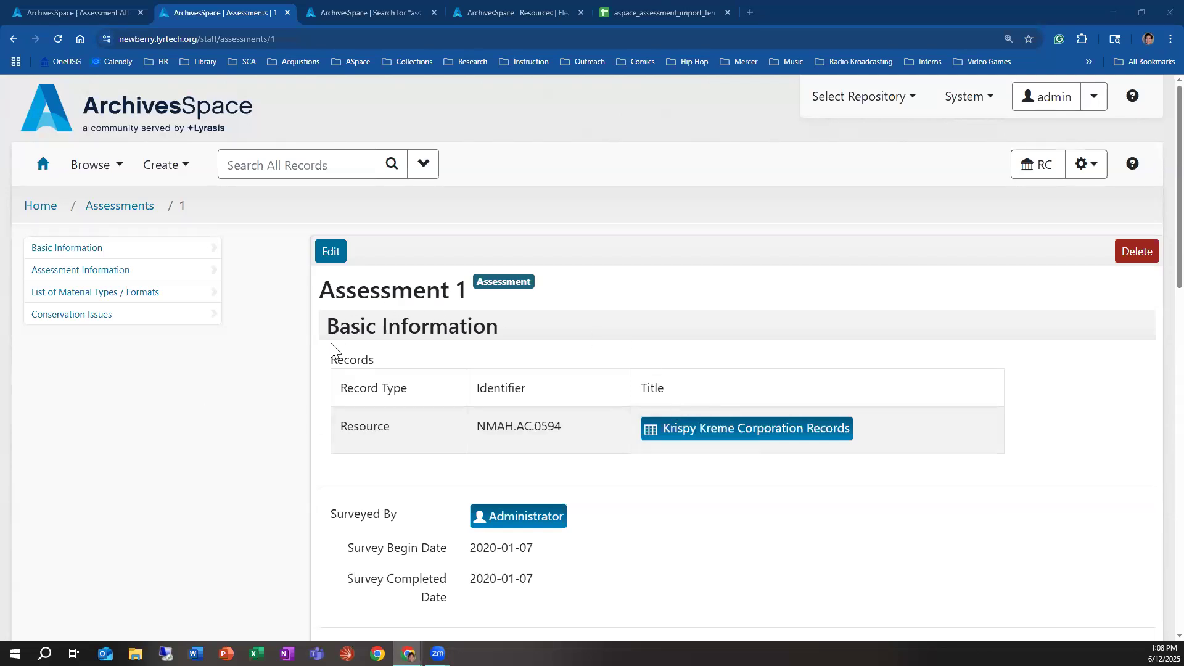
pyautogui.click(156, 166)
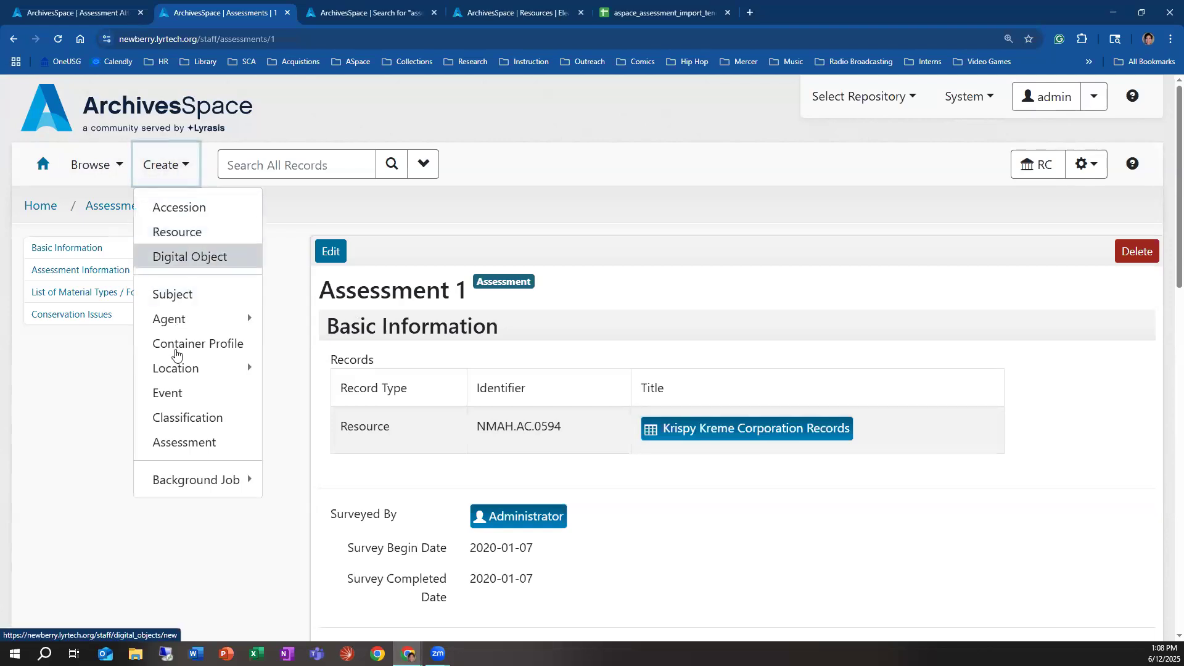
pyautogui.scroll(-5, 526, 460)
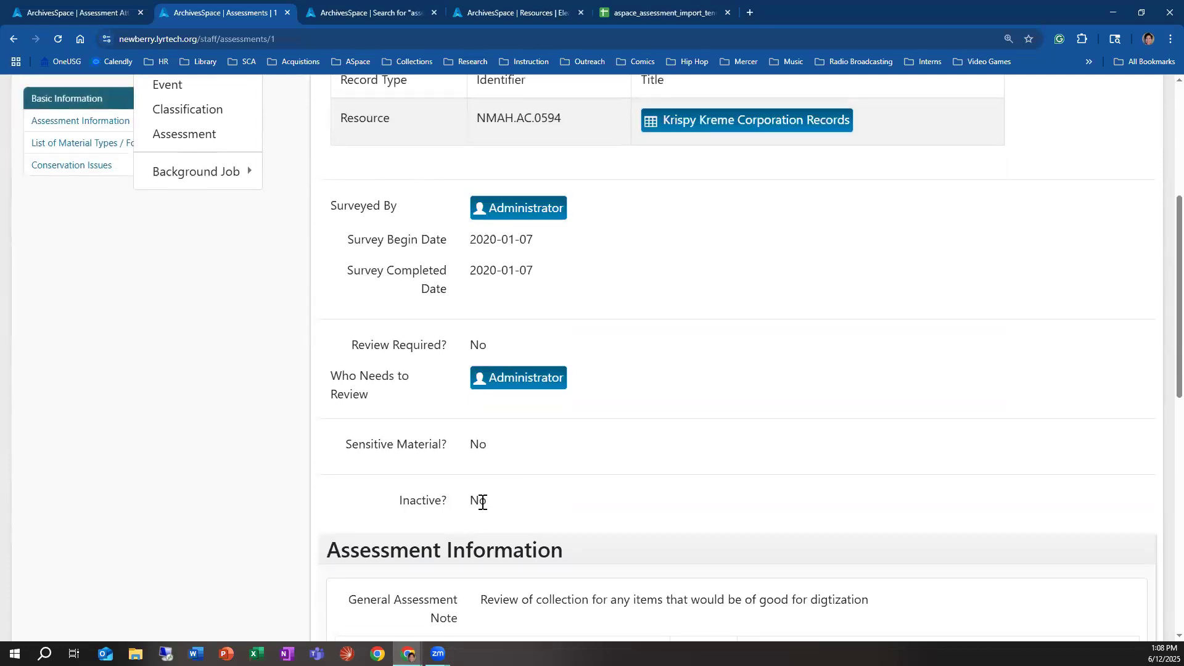
pyautogui.scroll(4, 401, 493)
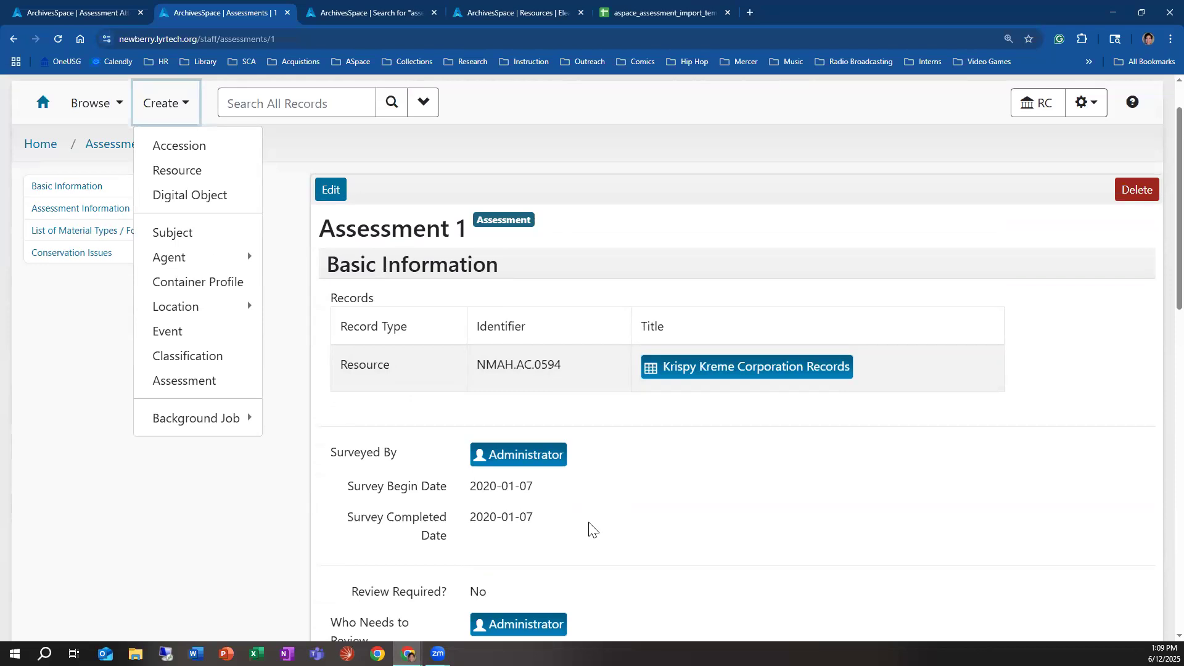
pyautogui.moveTo(154, 421)
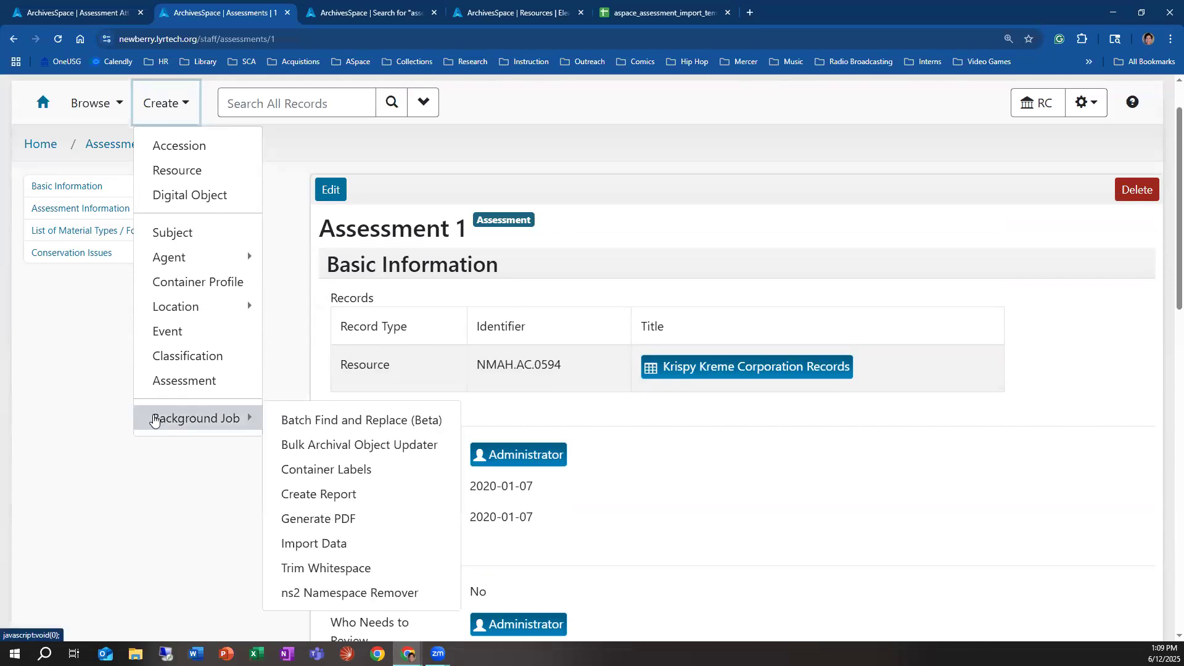
pyautogui.scroll(1, 861, 542)
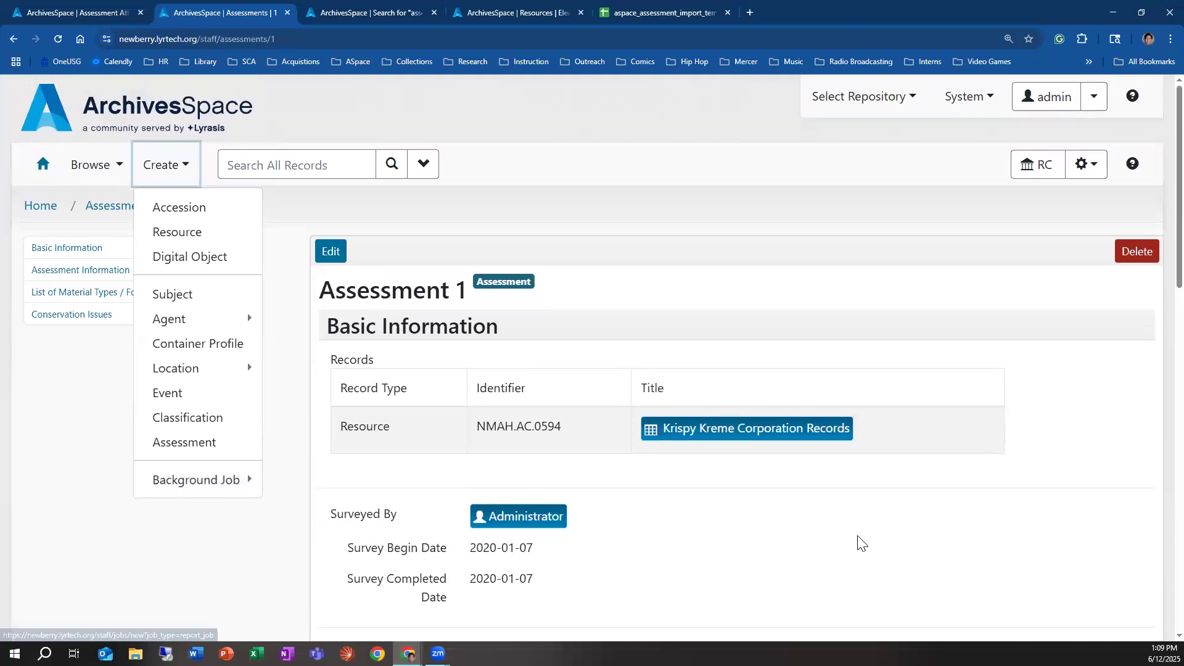
# Step: Open the repository's reports and select the Assessment Rating Report for a new background job
pyautogui.click(1094, 174)
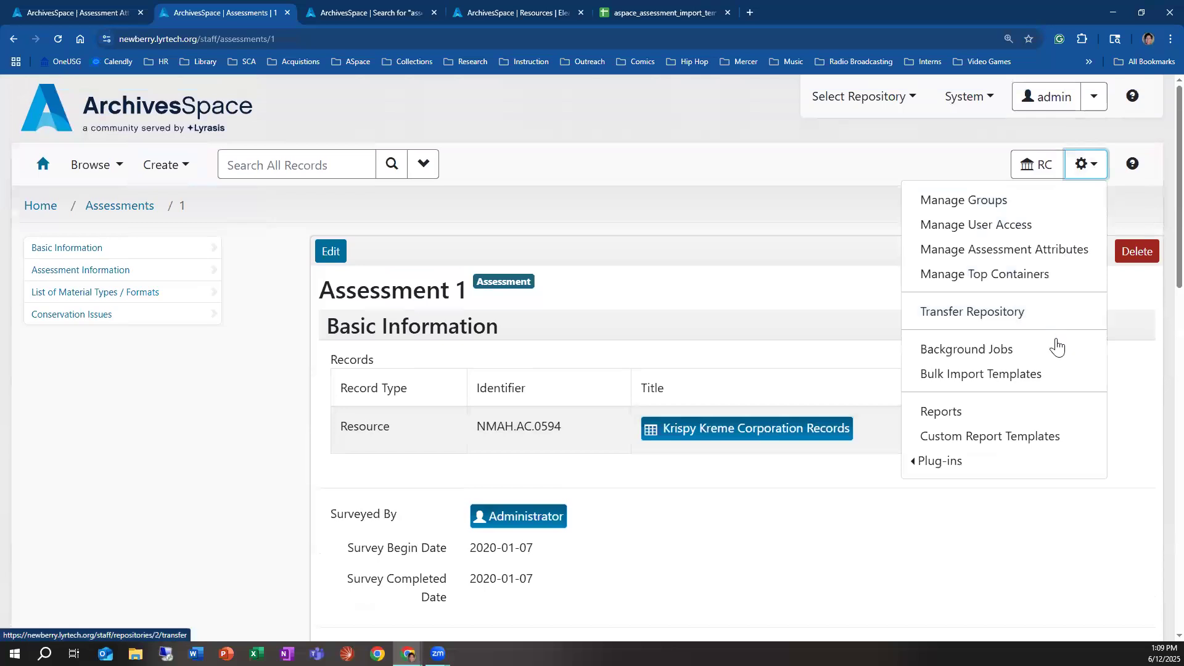
pyautogui.click(1033, 423)
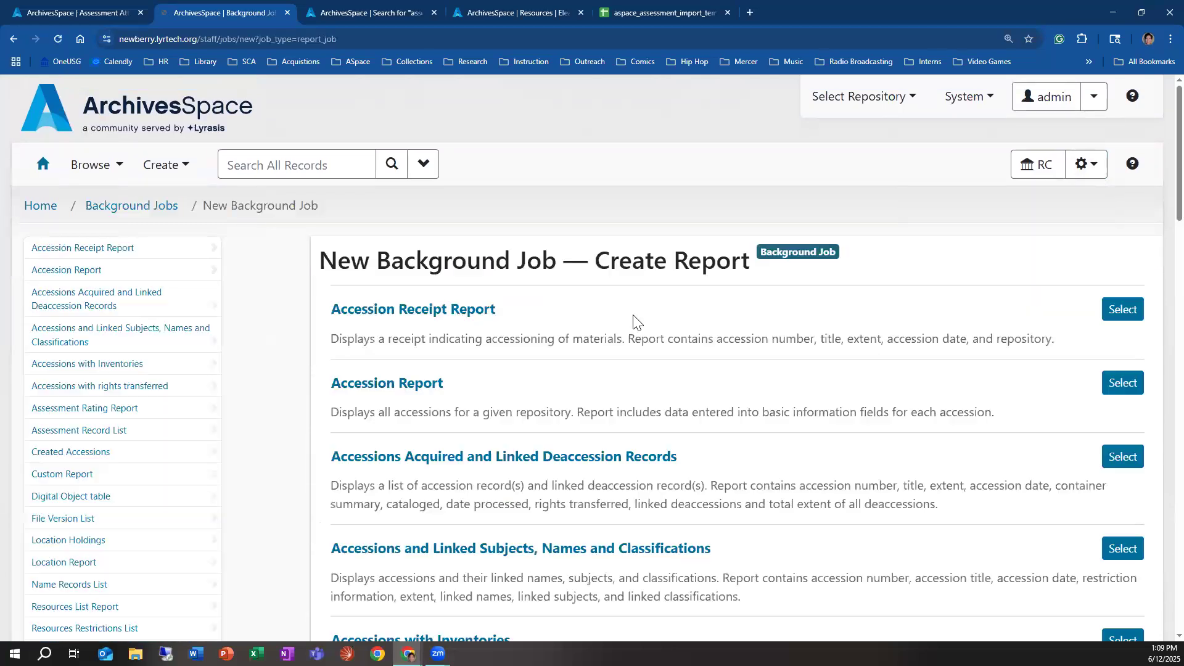
pyautogui.click(1086, 164)
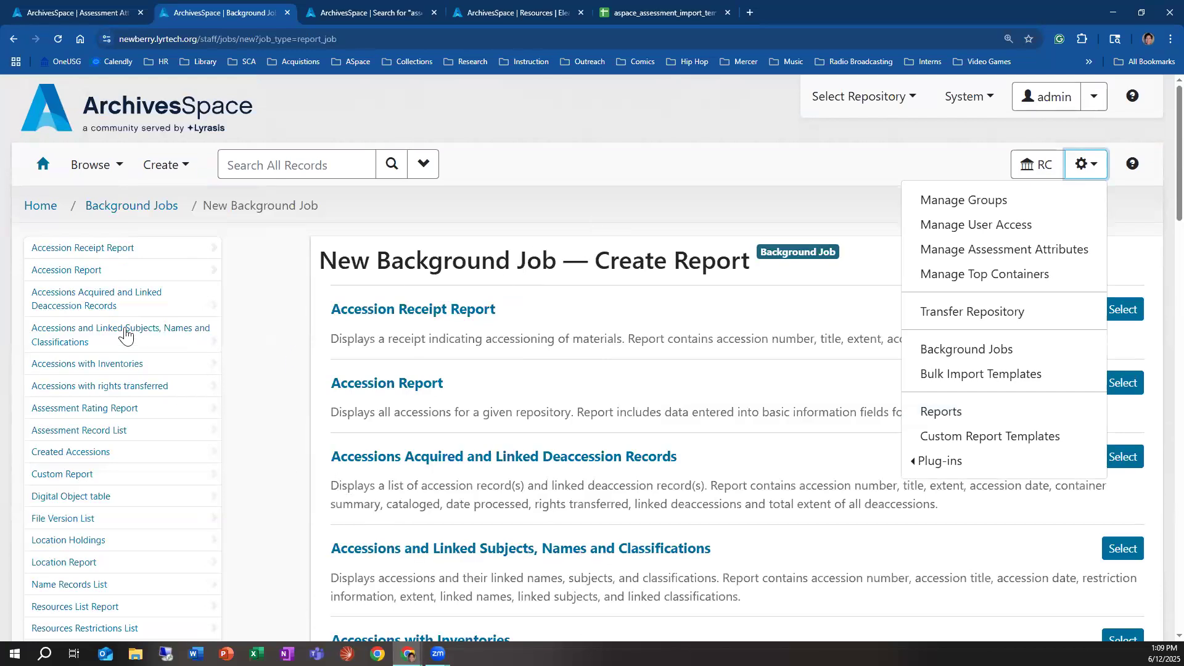
pyautogui.click(817, 182)
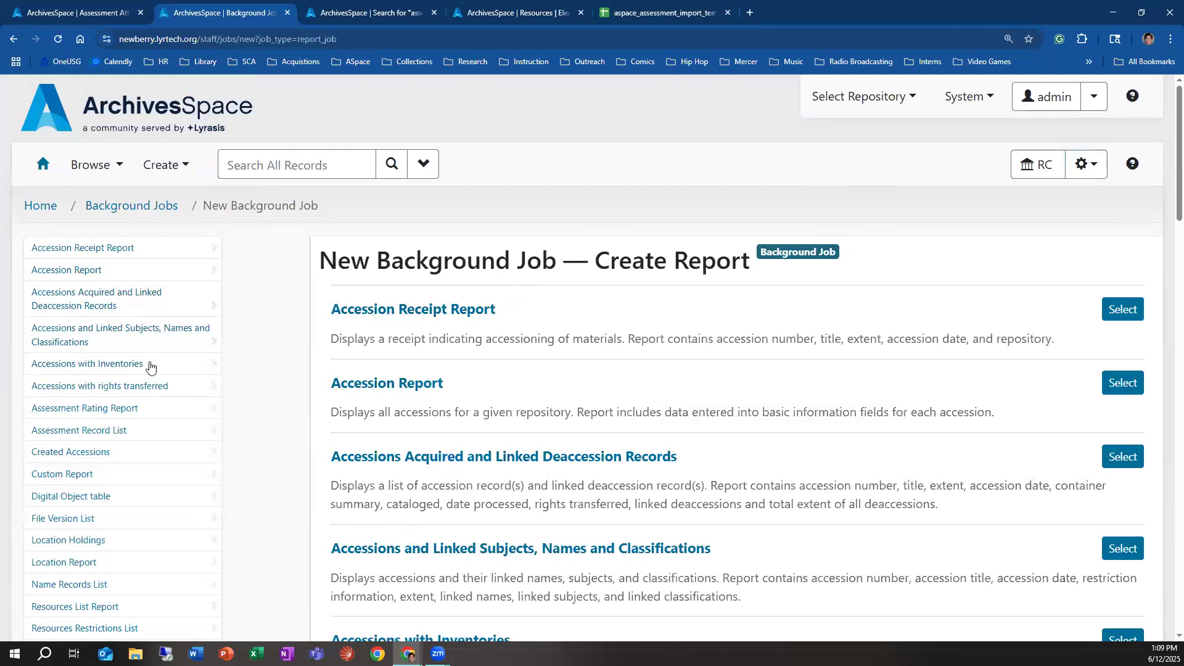
pyautogui.click(109, 409)
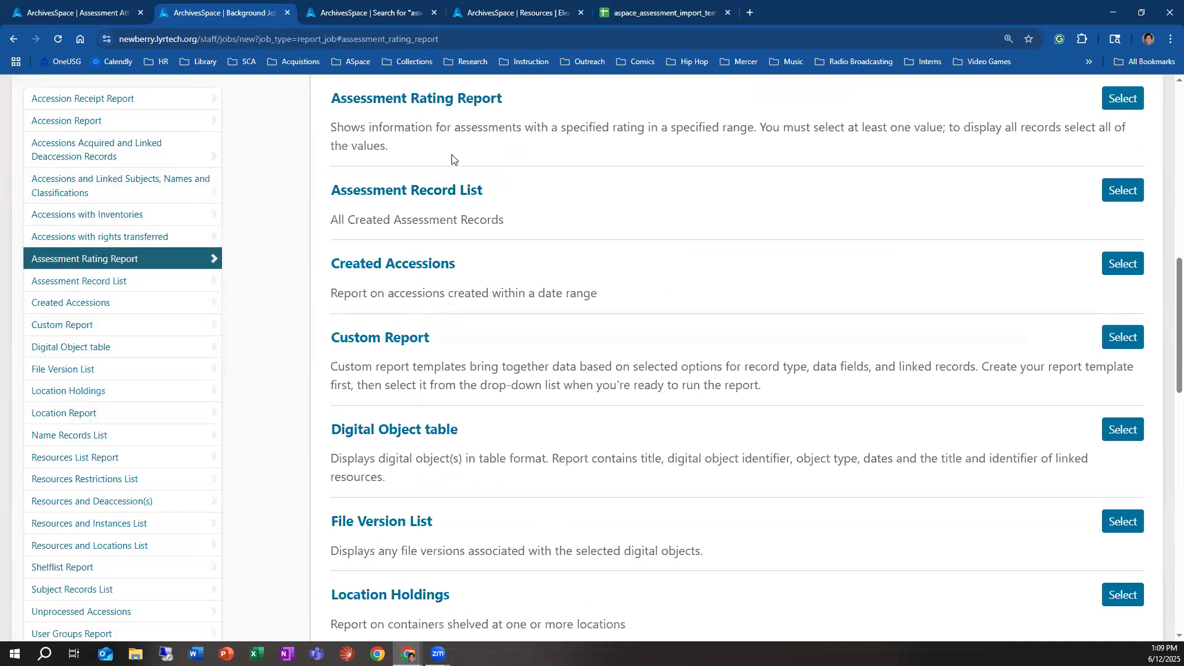
pyautogui.click(1122, 99)
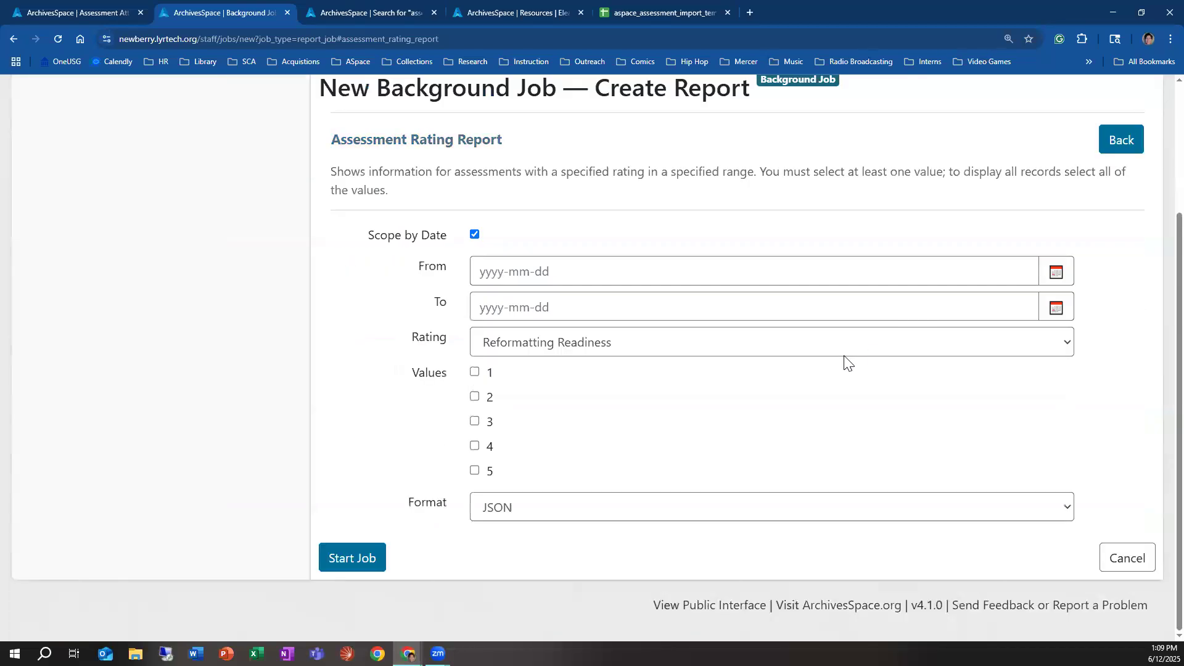
# Step: Turn off date scoping for the Assessment Rating Report and set its rating to Housing Quality
pyautogui.scroll(2, 534, 345)
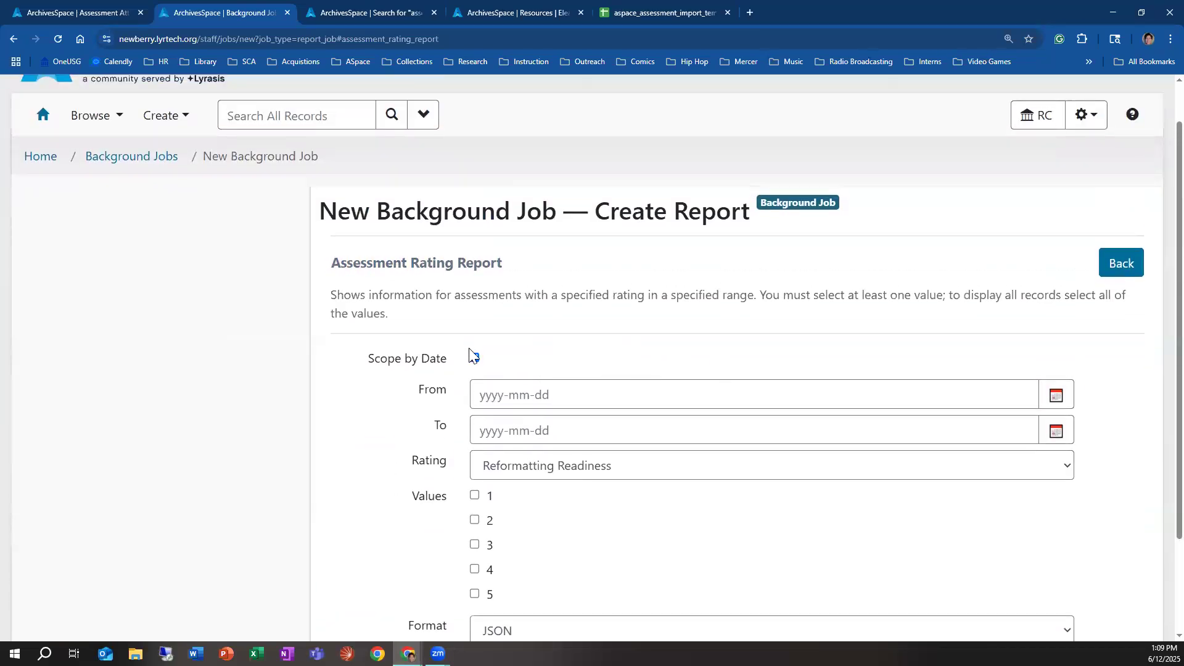
pyautogui.scroll(-1, 487, 376)
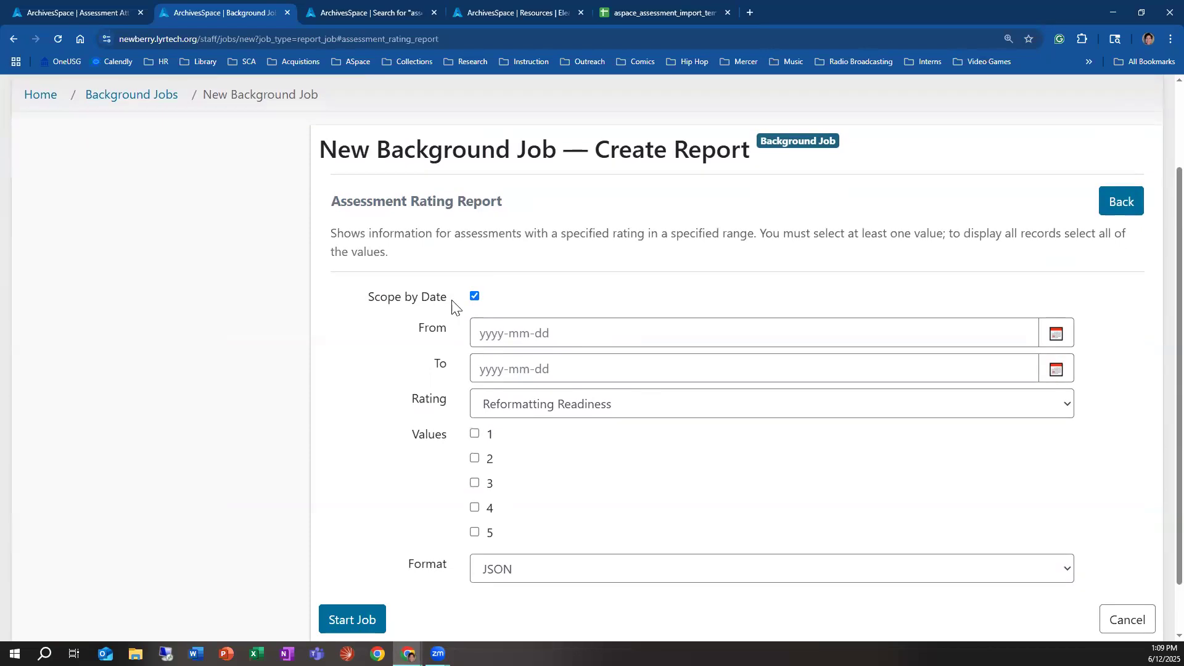
pyautogui.click(474, 297)
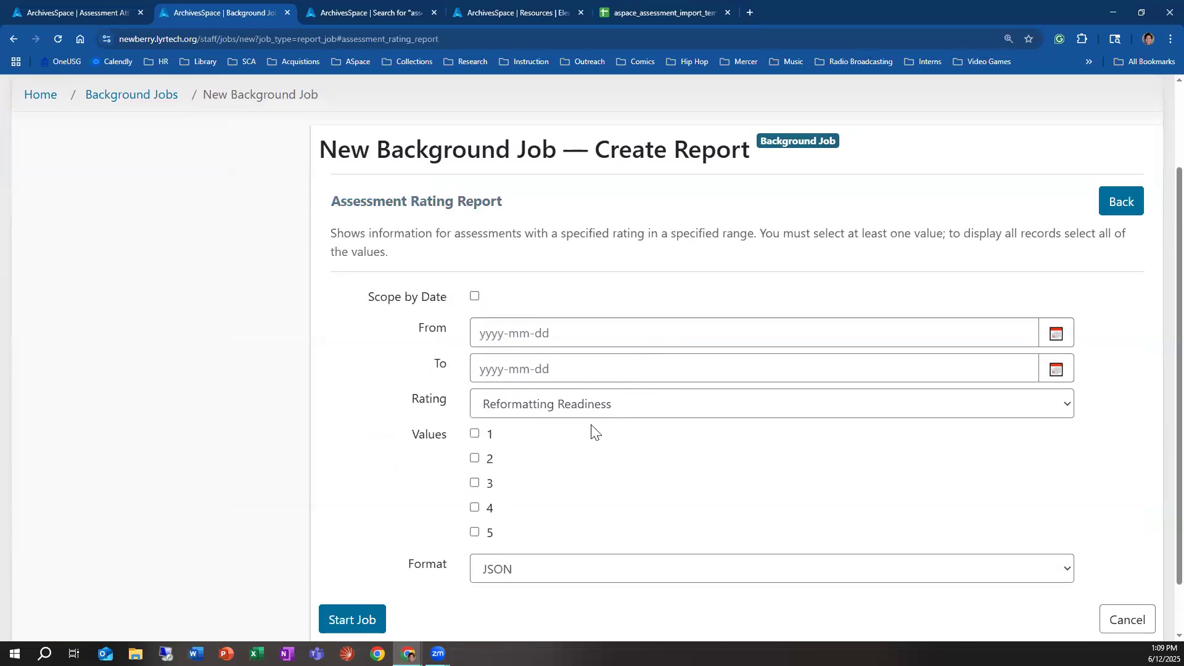
pyautogui.click(594, 404)
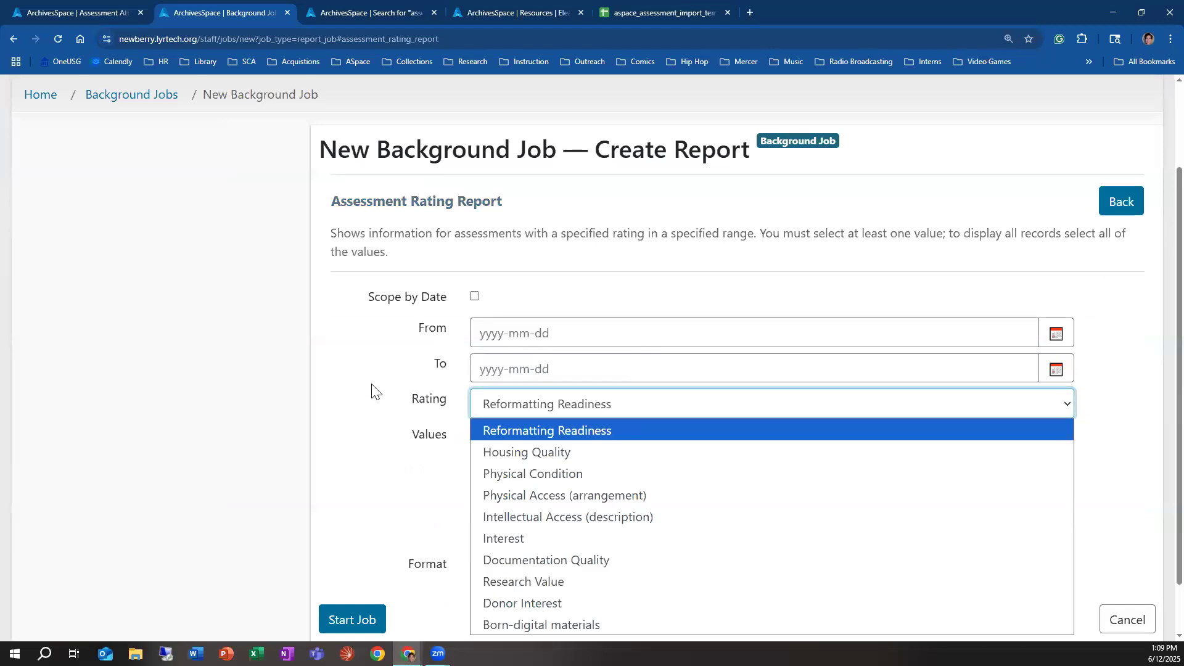
pyautogui.scroll(-1, 372, 393)
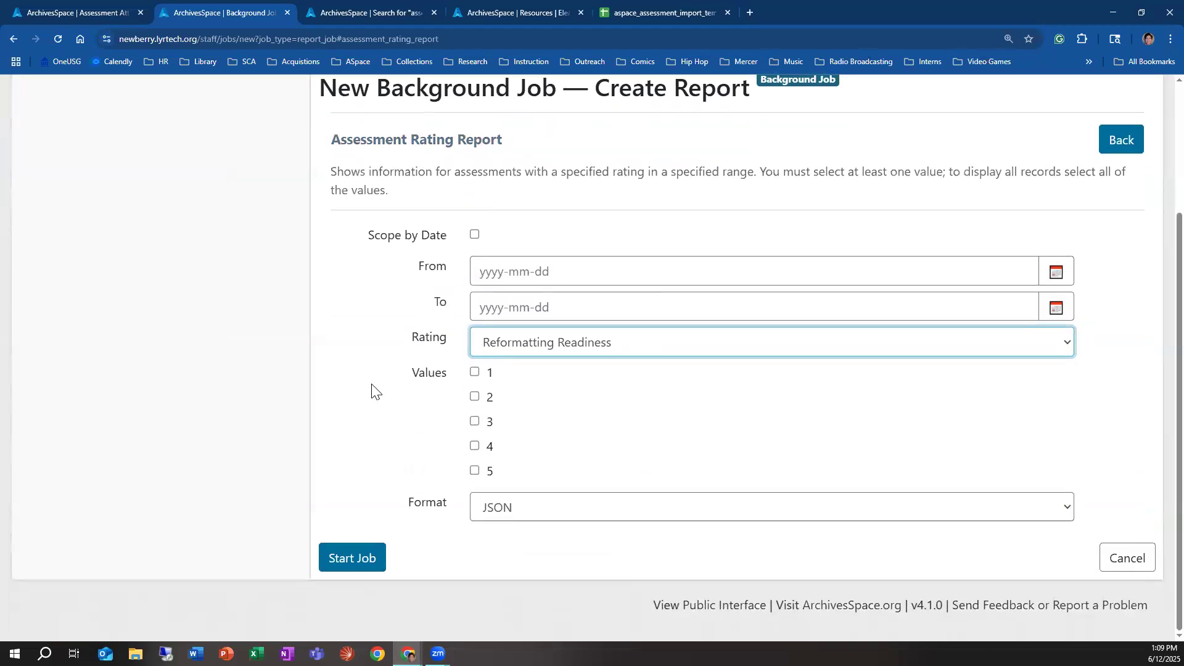
pyautogui.click(501, 342)
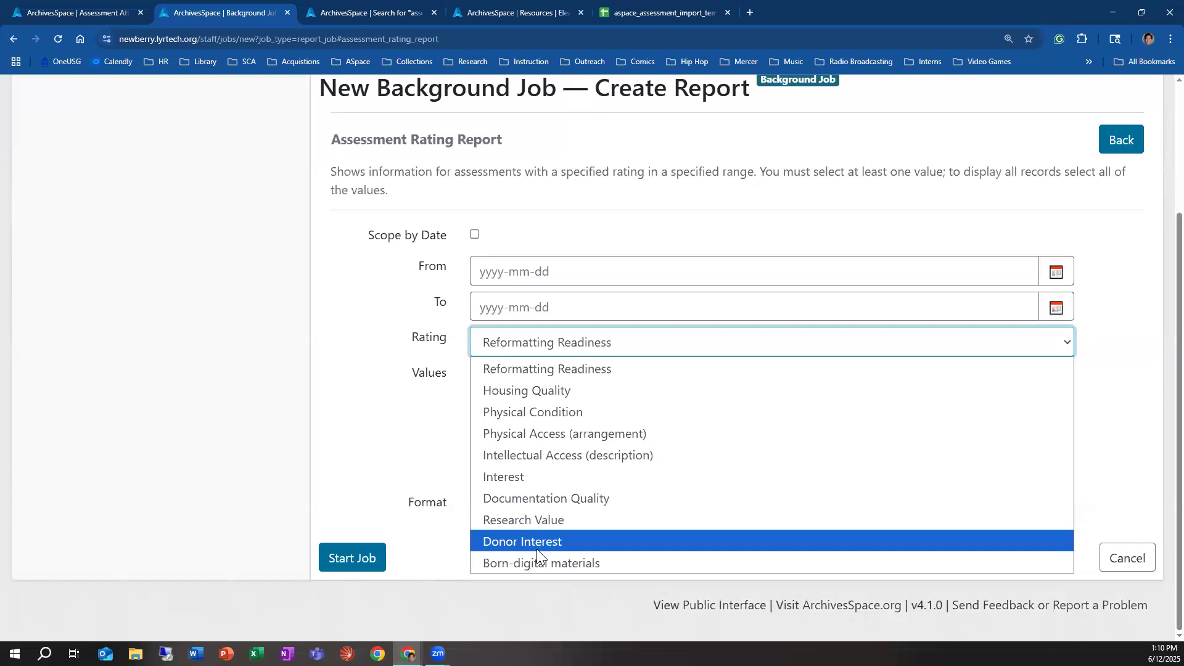
pyautogui.click(413, 454)
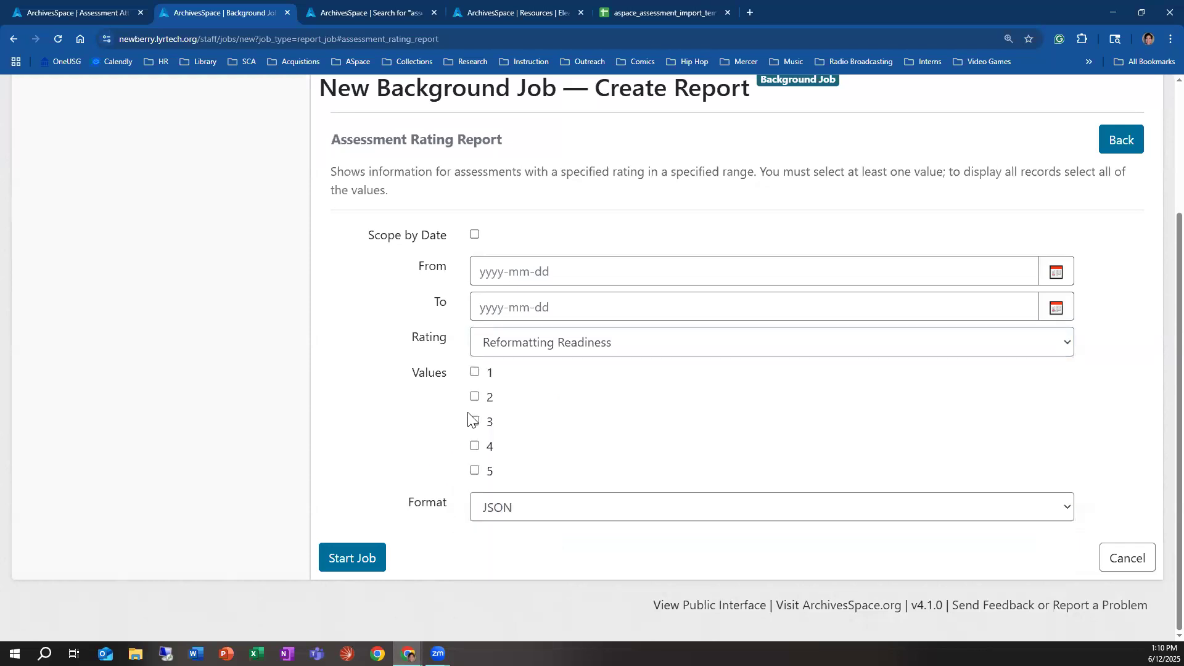
pyautogui.click(555, 349)
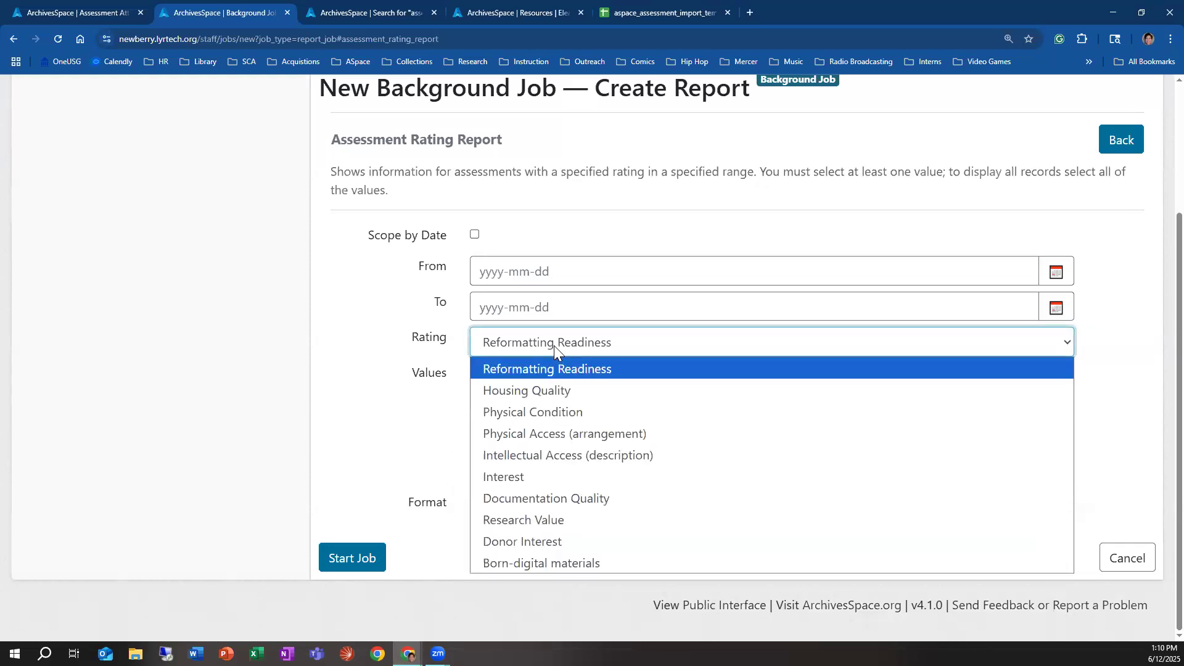
pyautogui.click(558, 390)
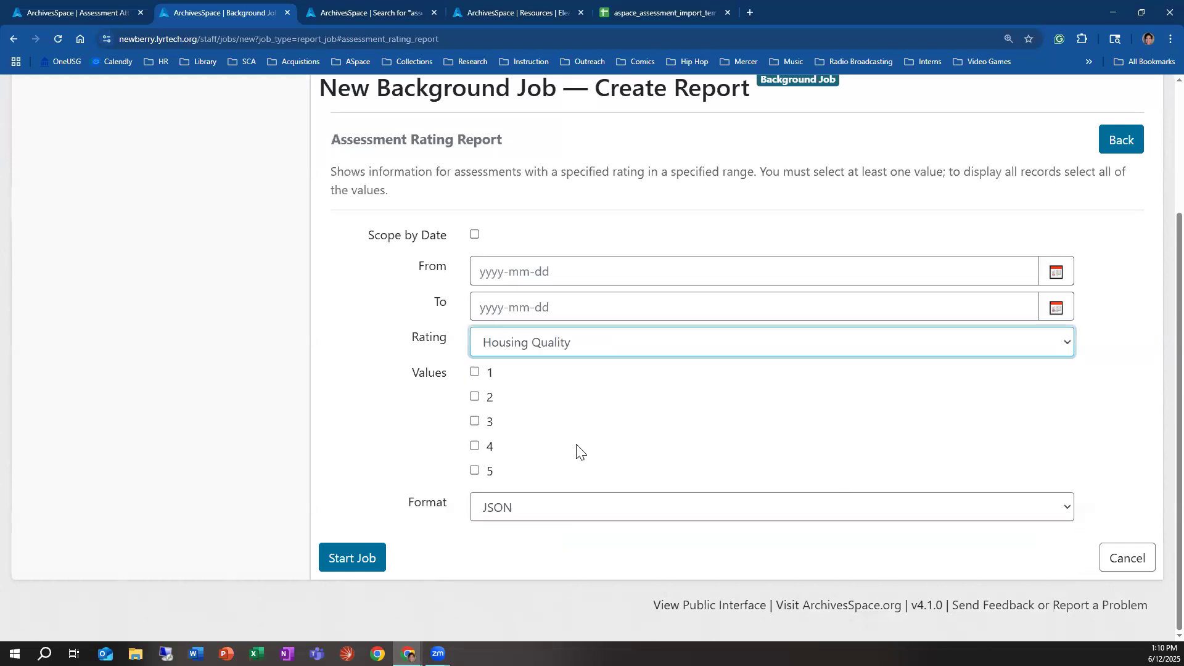
# Step: Include rating values 1, 2, 3 and 4, set the report format to PDF, and start the job
pyautogui.click(475, 372)
pyautogui.click(475, 397)
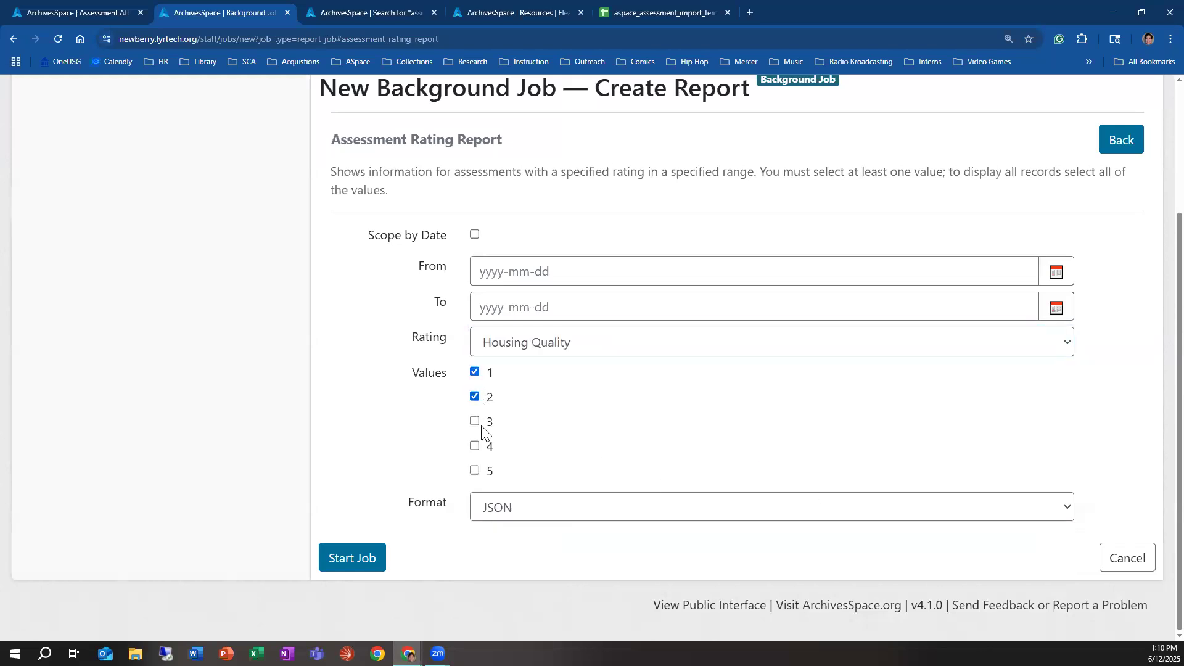
pyautogui.click(475, 422)
pyautogui.click(475, 446)
pyautogui.click(522, 509)
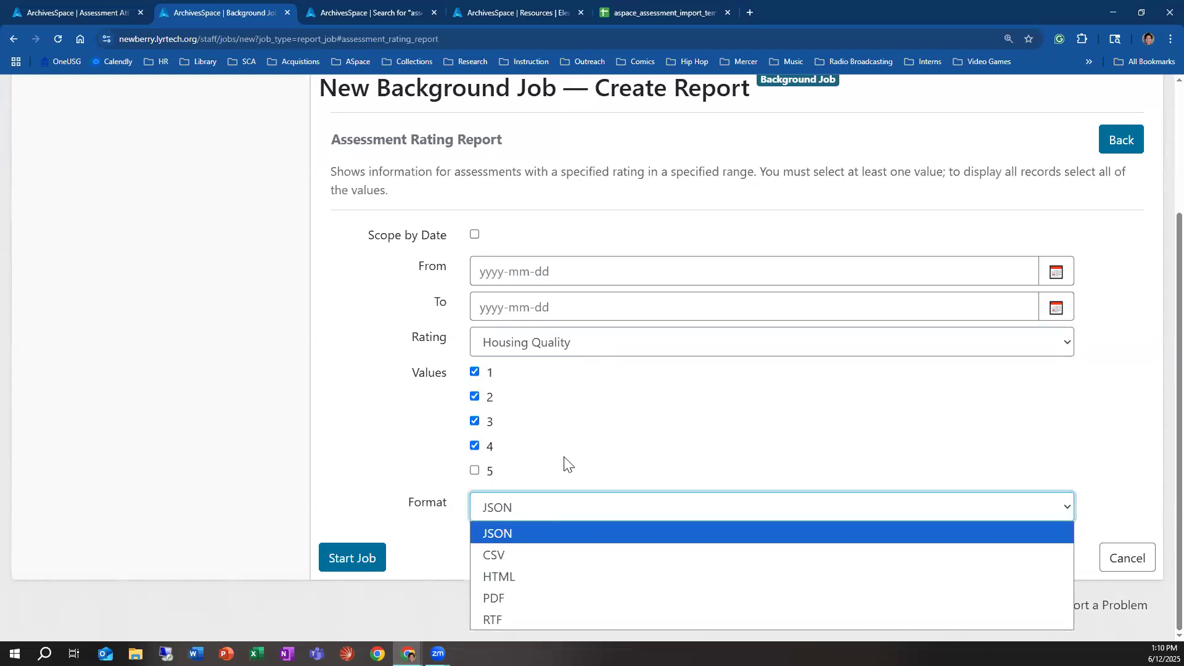
pyautogui.click(554, 601)
pyautogui.click(360, 565)
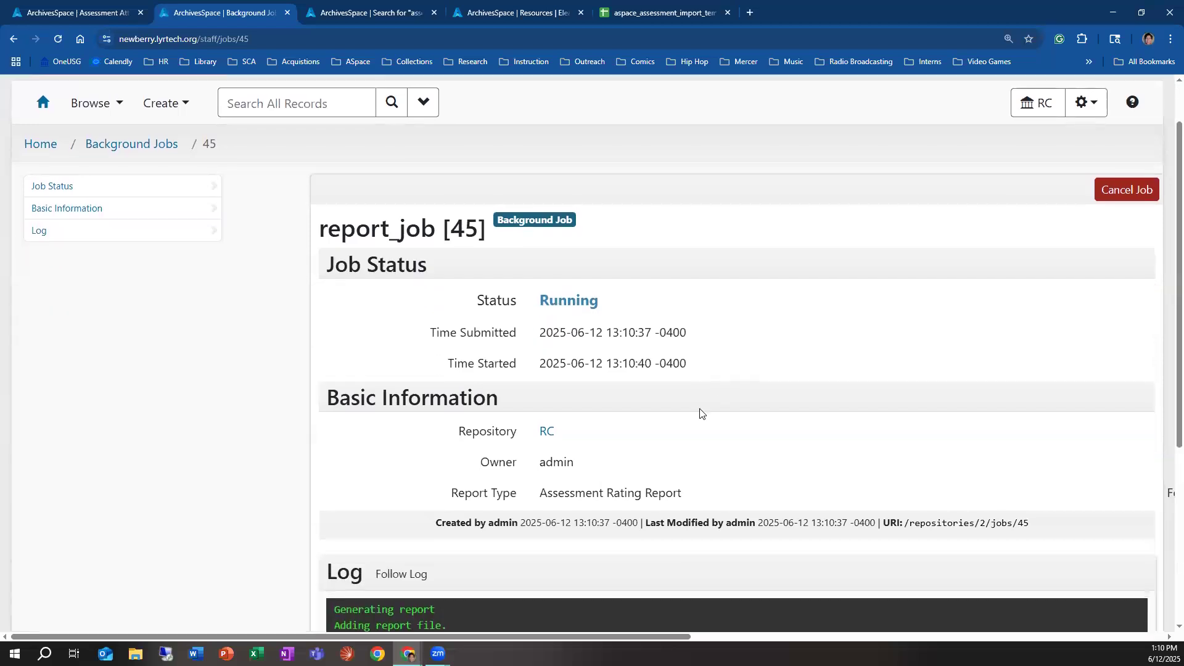
# Step: Refresh the report job's page and download the generated report as job_45_assessment_rating_report_2025-06-12 into the Downloads folder
pyautogui.scroll(-5, 701, 412)
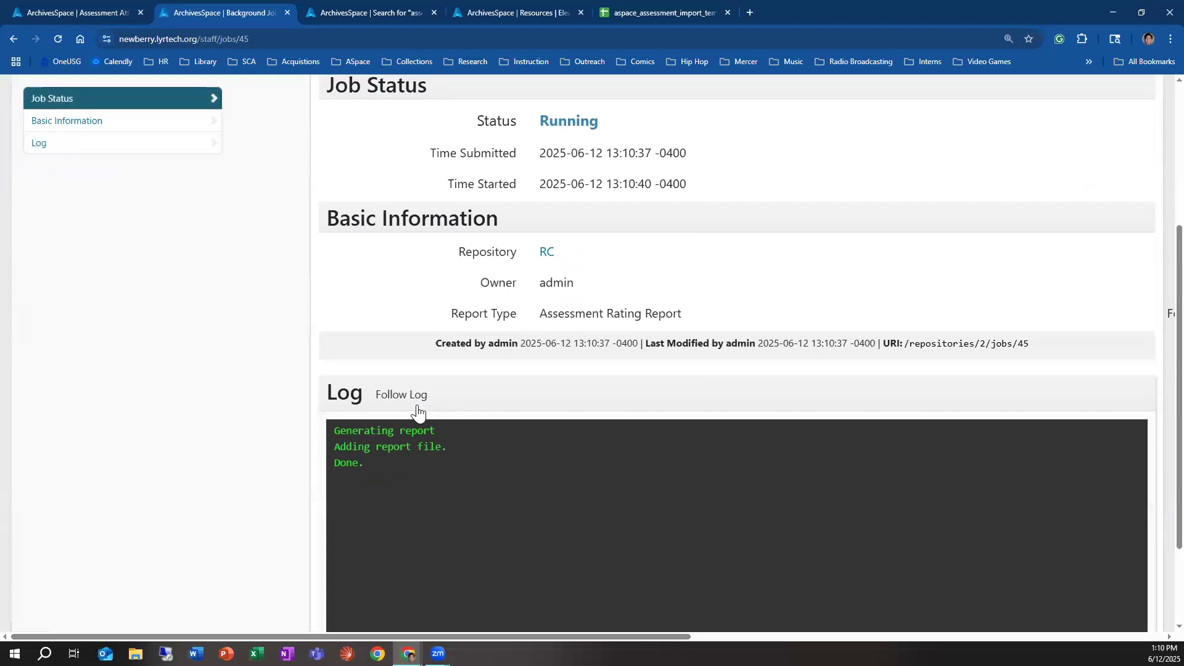
pyautogui.scroll(2, 259, 289)
pyautogui.click(154, 247)
pyautogui.scroll(-5, 747, 383)
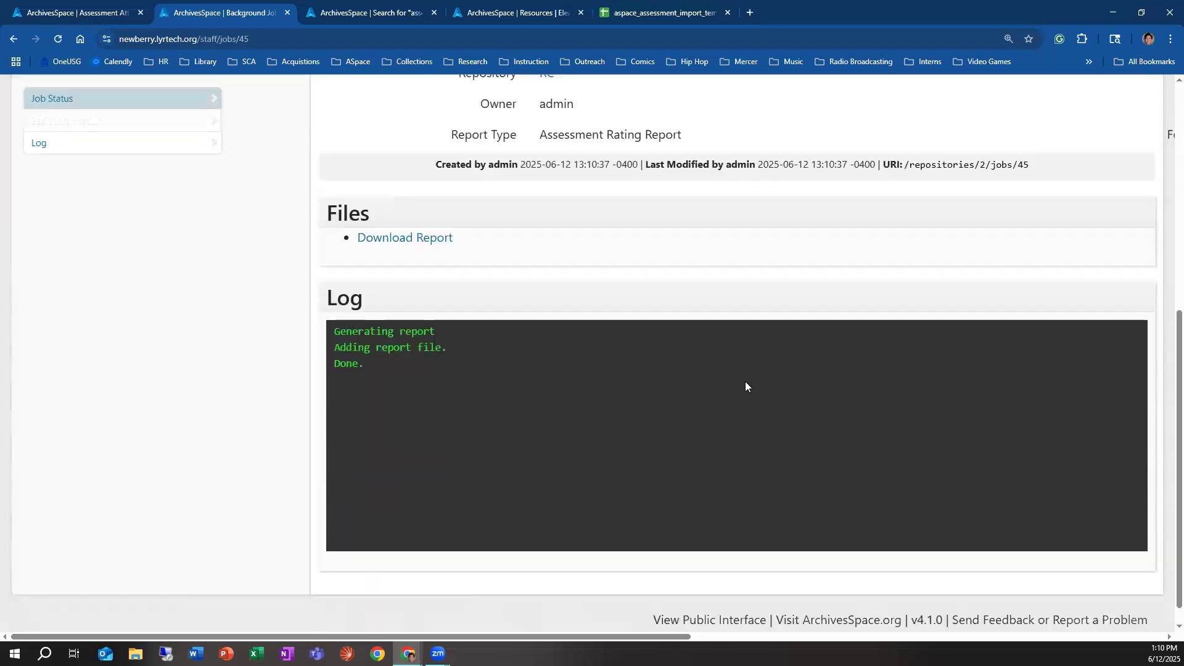
pyautogui.click(388, 237)
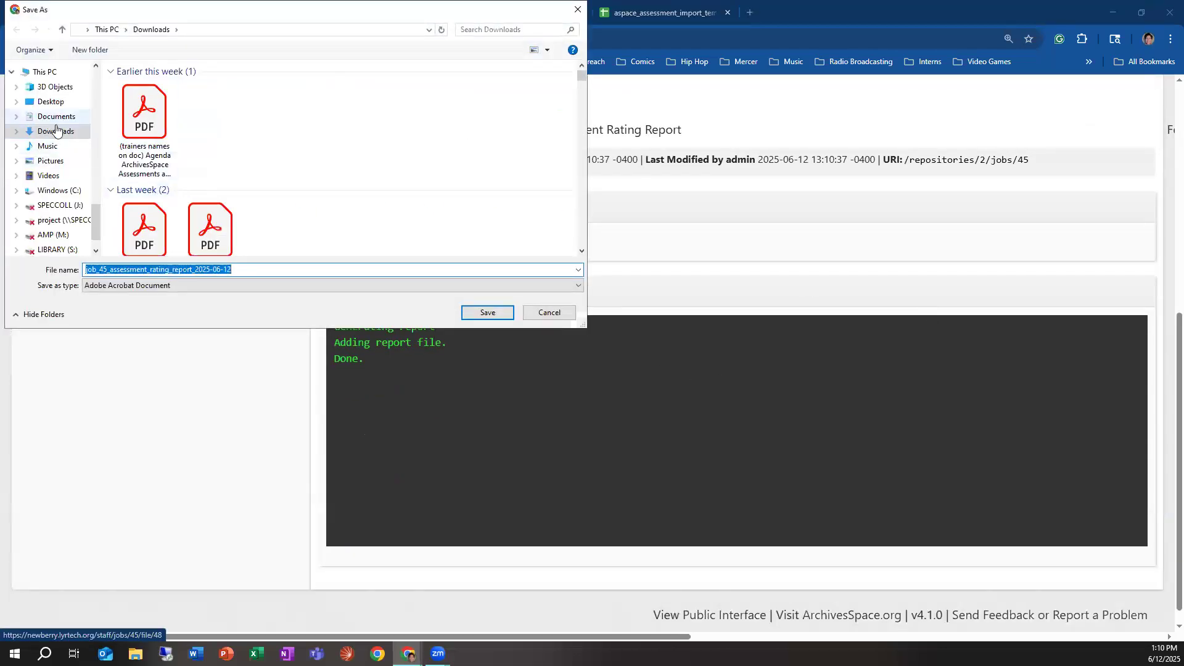
pyautogui.click(488, 313)
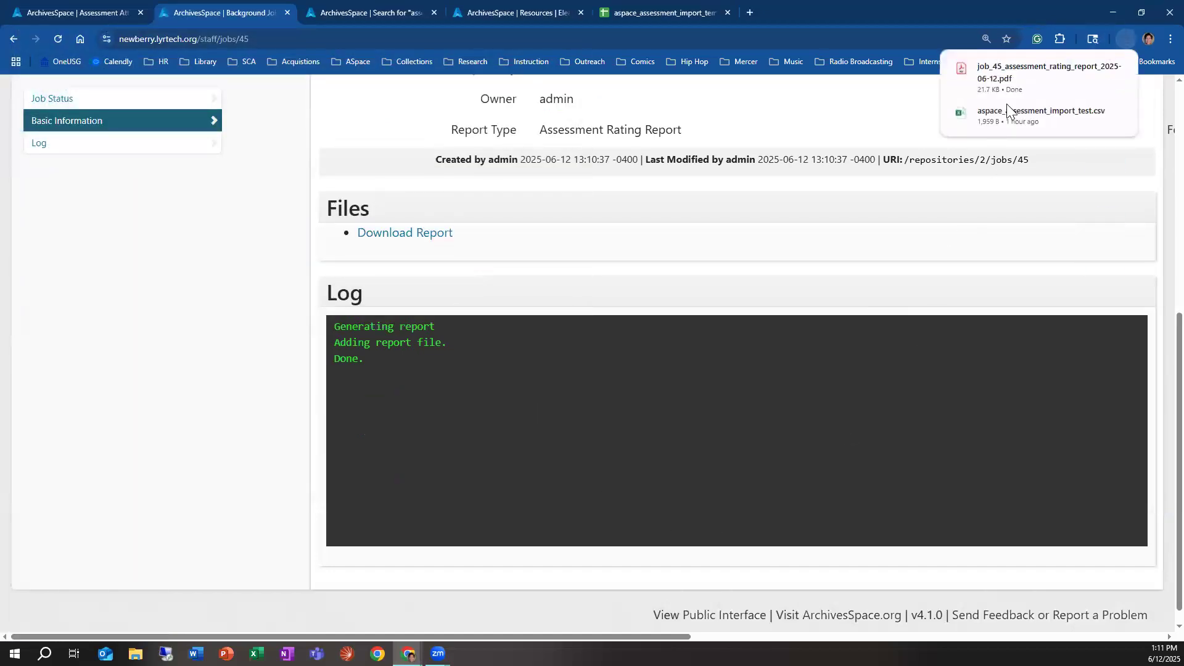
# Step: Open the downloaded rating report PDF, dismiss the Acrobat prompt, and examine its cover page and listed assessment
pyautogui.click(1015, 82)
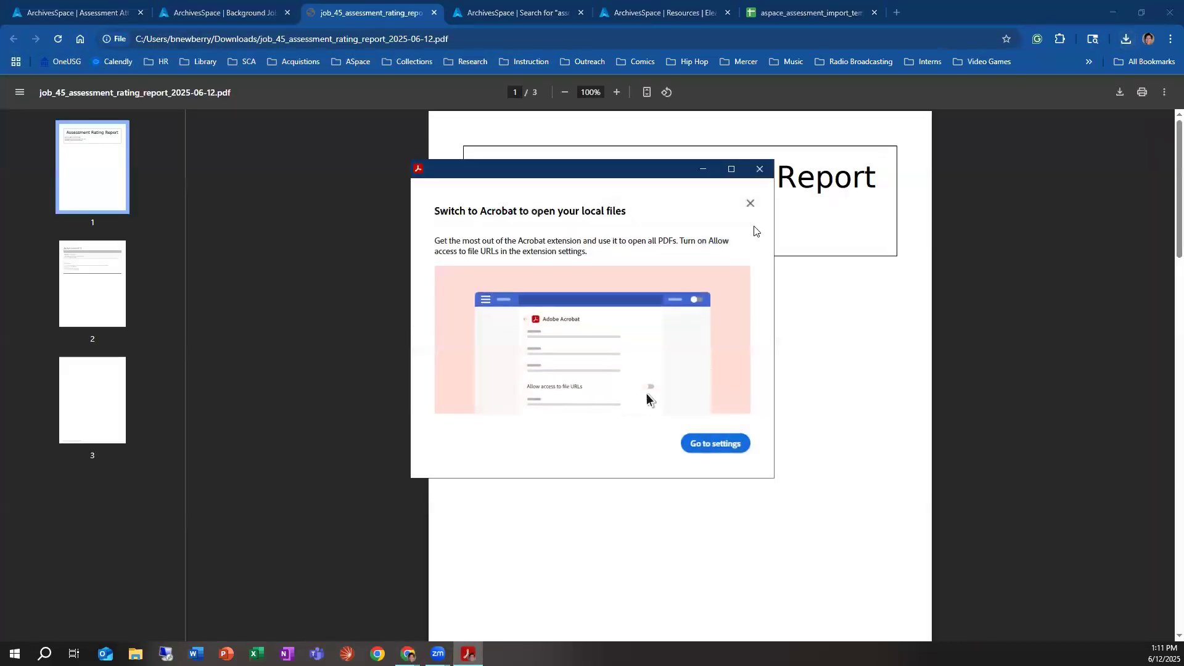
pyautogui.click(761, 169)
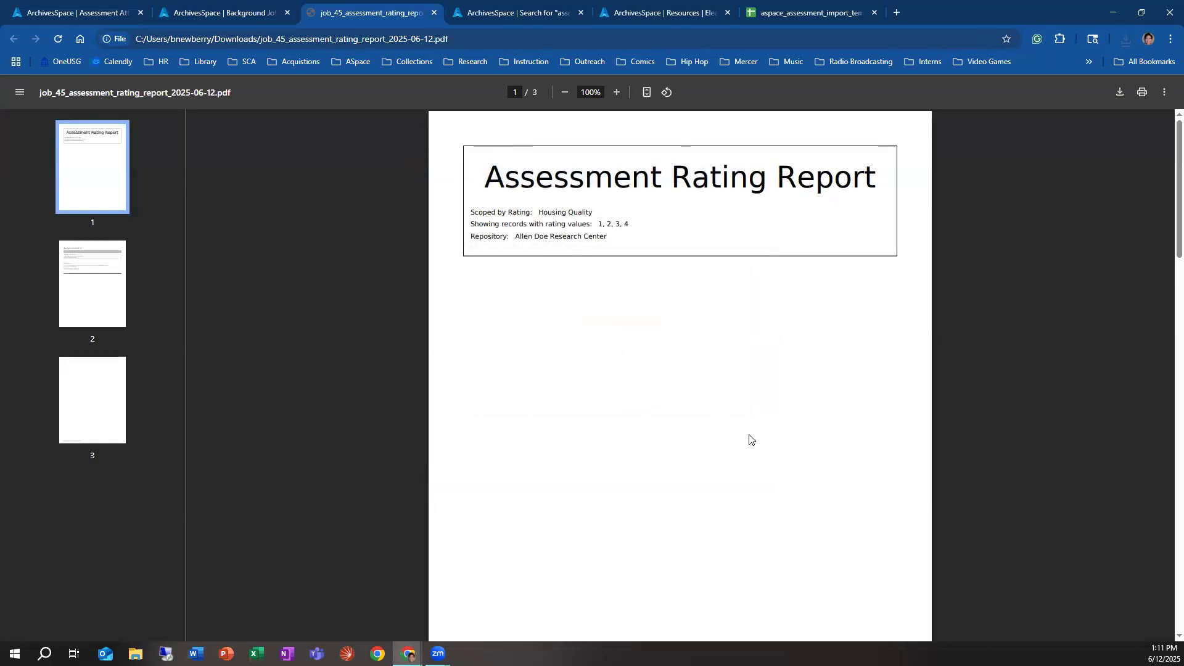
pyautogui.scroll(-1, 750, 439)
pyautogui.scroll(-1, 749, 439)
pyautogui.scroll(2, 750, 439)
pyautogui.scroll(-3, 747, 439)
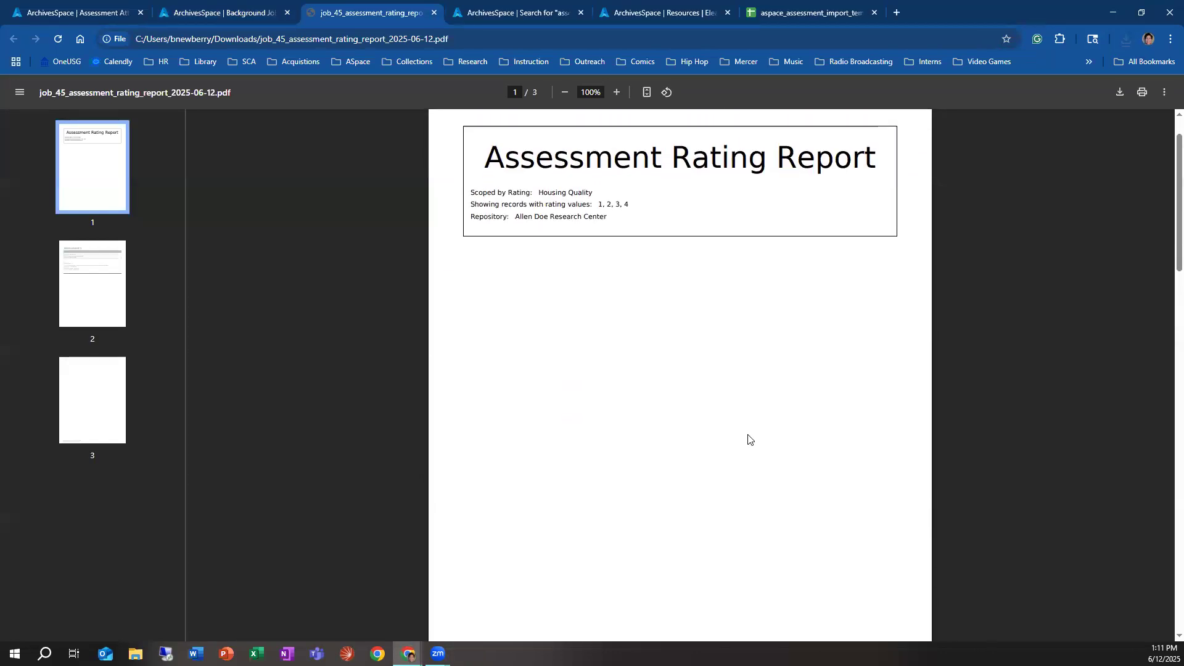
pyautogui.scroll(-10, 745, 439)
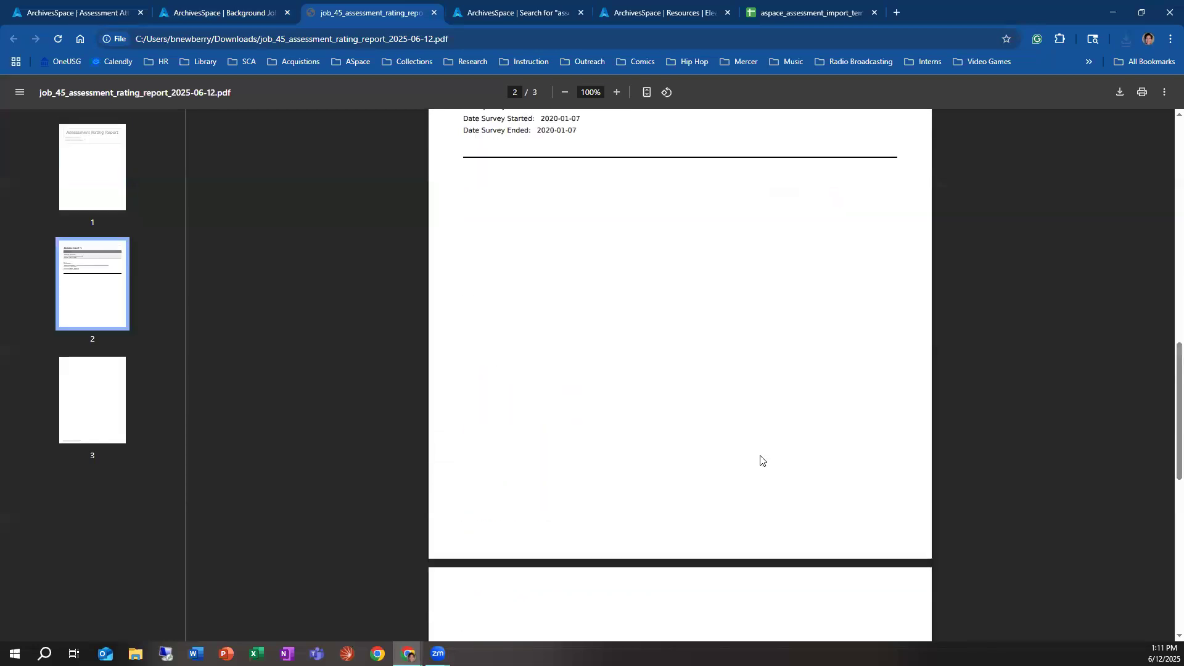
pyautogui.scroll(-8, 758, 459)
pyautogui.scroll(12, 757, 461)
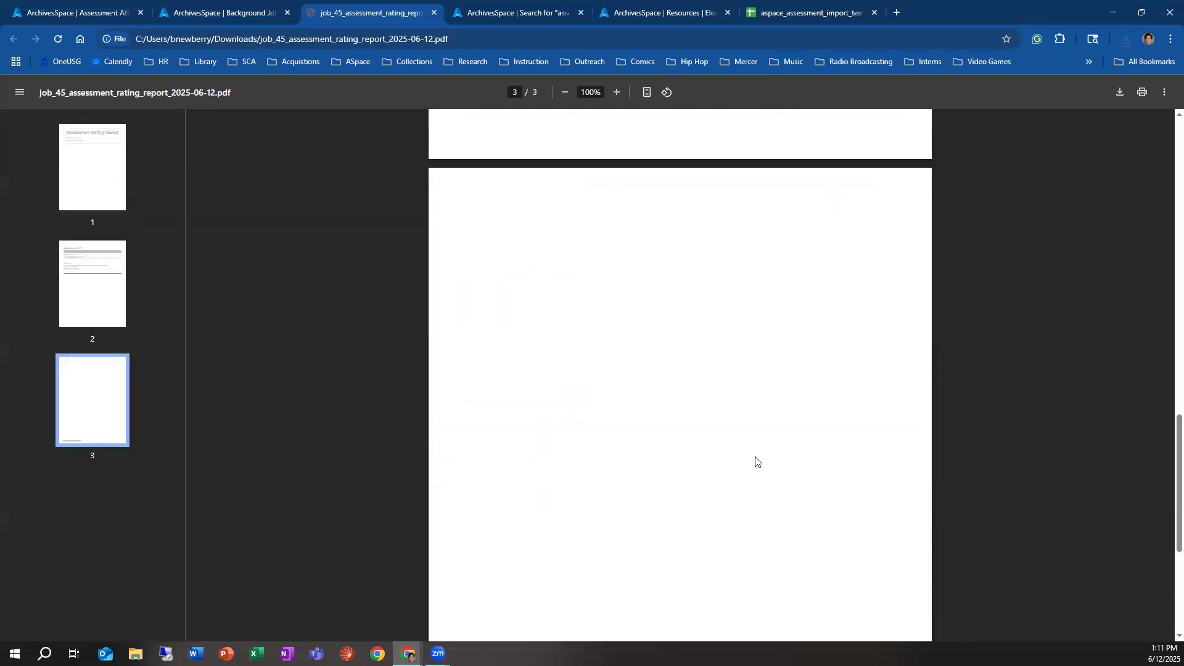
pyautogui.scroll(2, 757, 462)
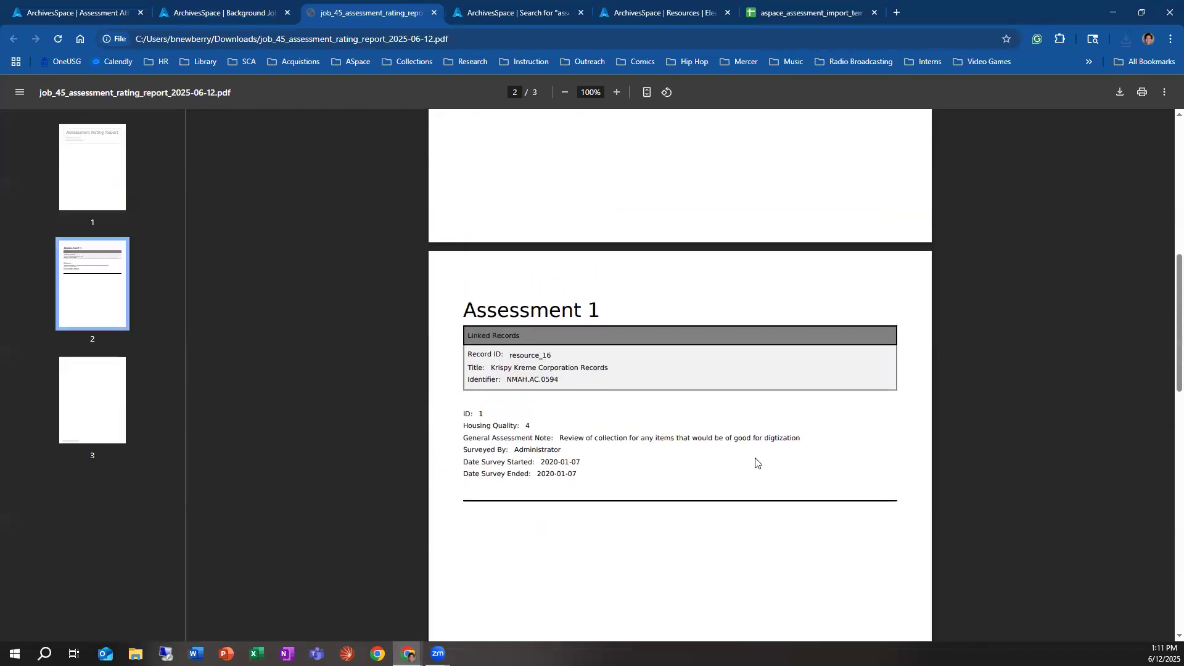
pyautogui.scroll(10, 751, 446)
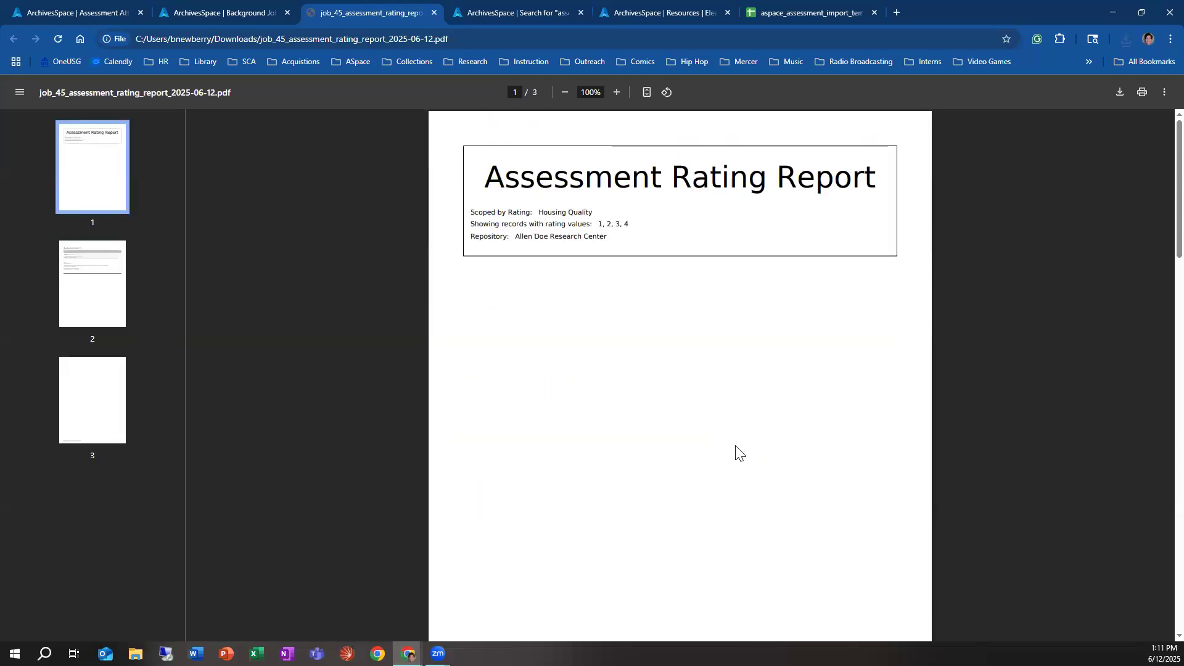
pyautogui.scroll(-8, 737, 453)
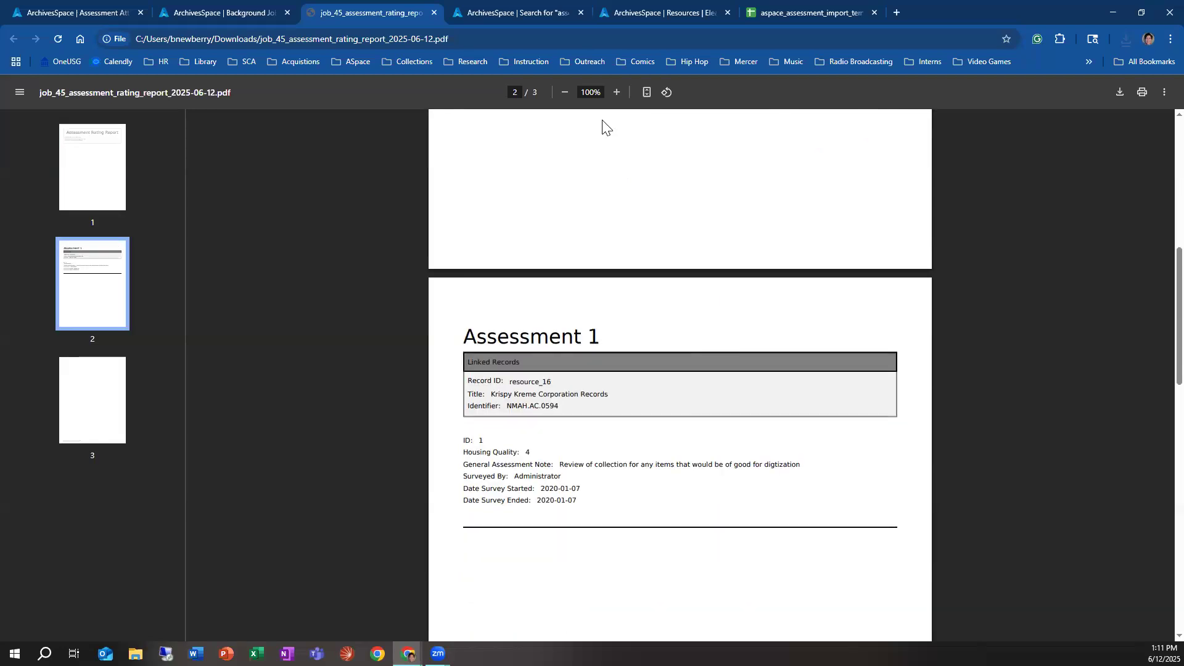
# Step: Browse the repository's assessments and view the rating scores of the Eleanor Loos Boelte Quilt Collection assessment
pyautogui.click(85, 13)
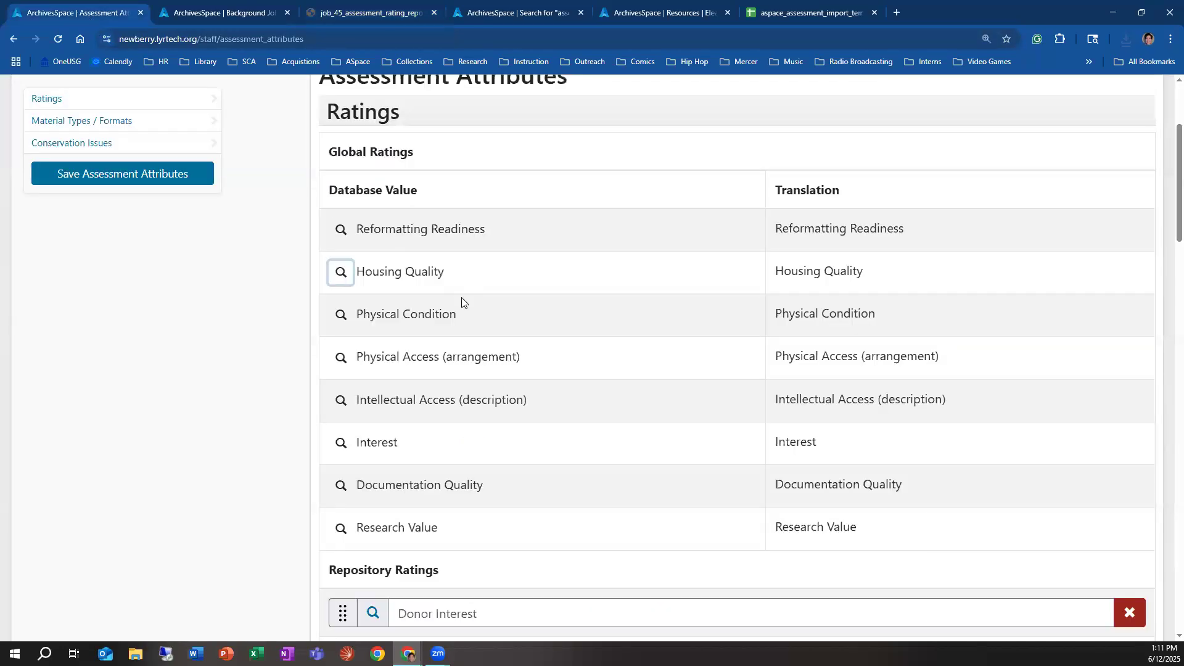
pyautogui.scroll(3, 461, 297)
pyautogui.click(92, 165)
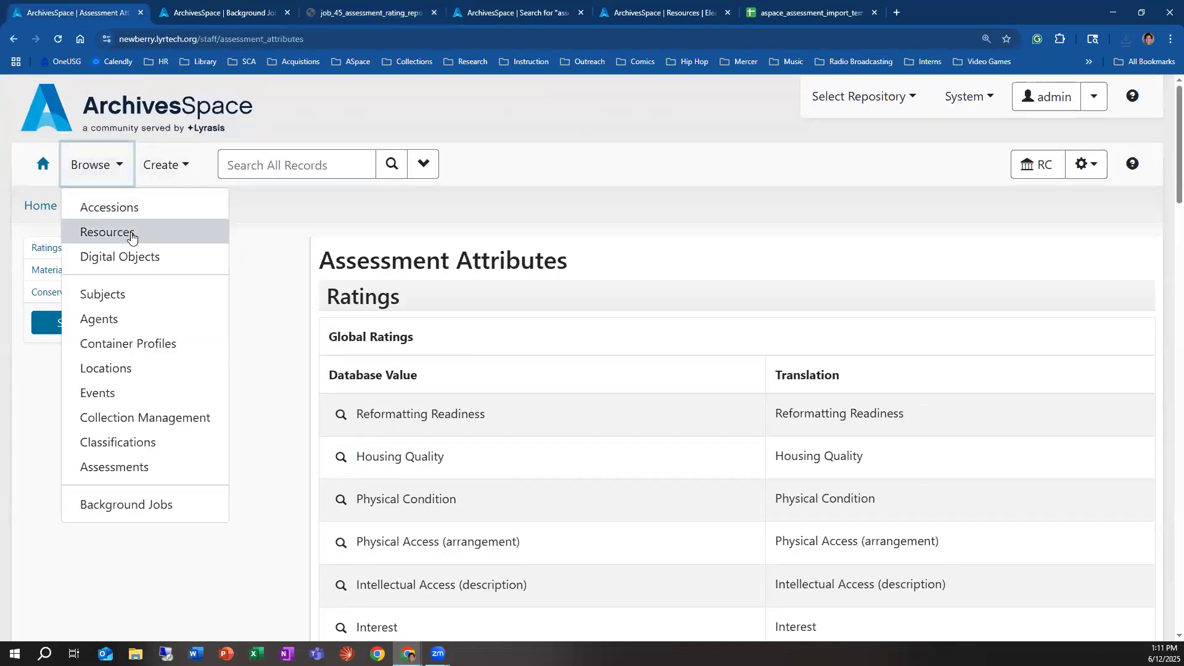
pyautogui.click(118, 467)
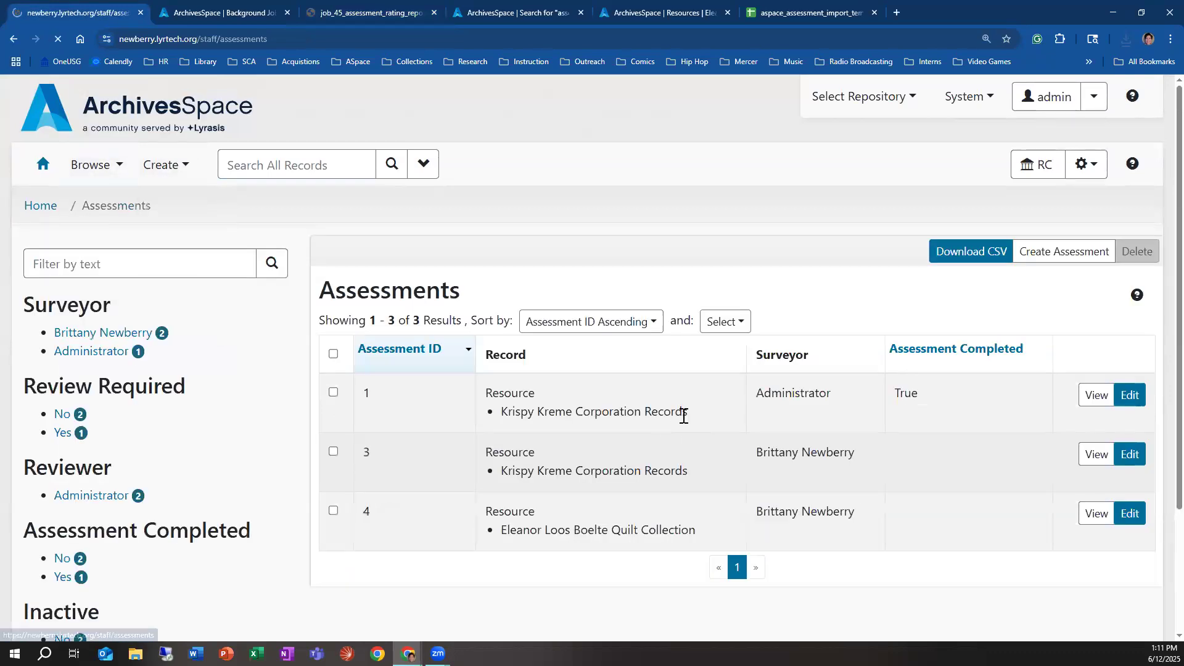
pyautogui.click(1097, 514)
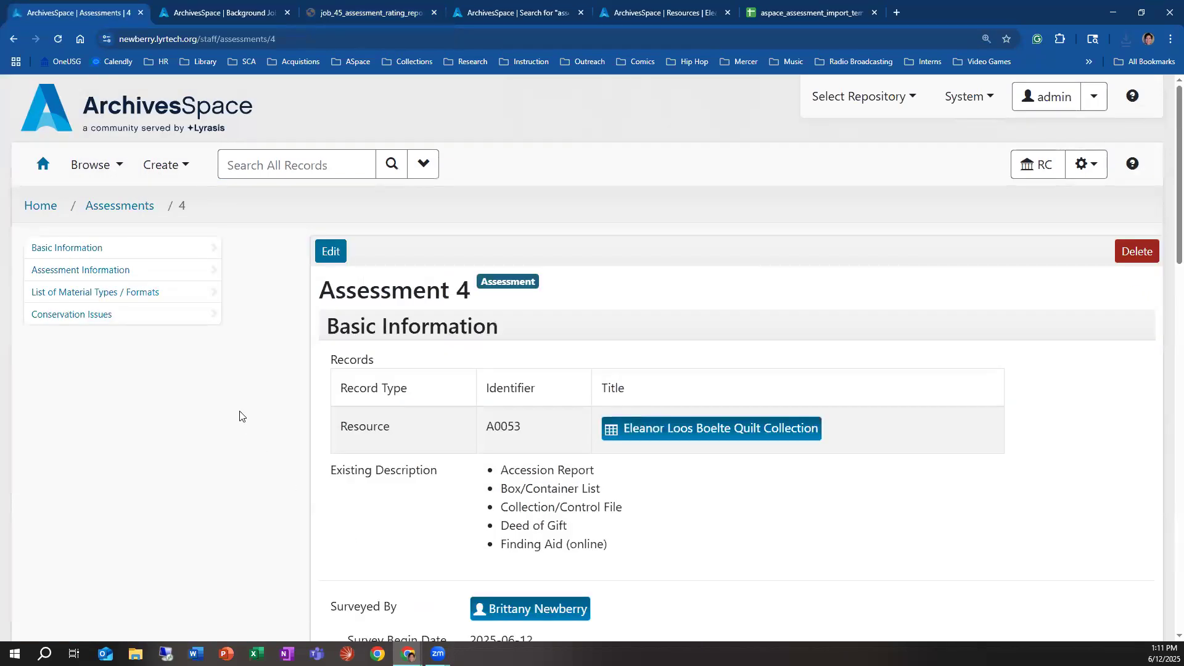
pyautogui.click(116, 274)
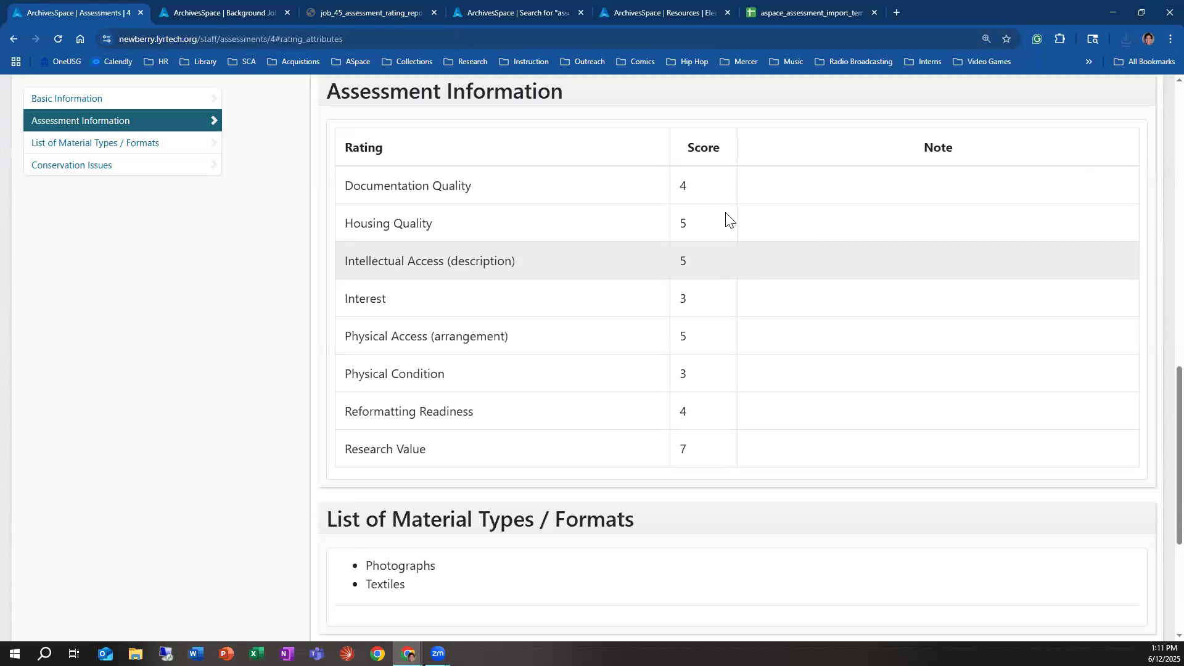
# Step: Return to the rating report PDF, review the general assessment note, and close the PDF
pyautogui.click(380, 22)
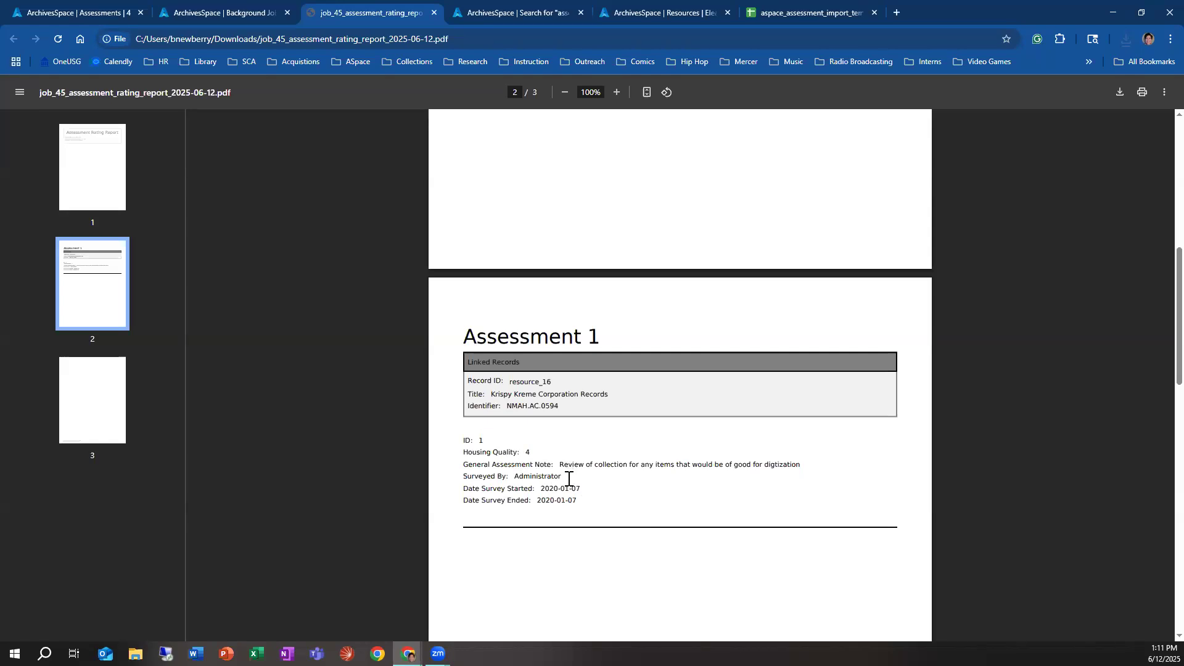
pyautogui.moveTo(561, 465); pyautogui.dragTo(823, 479)
pyautogui.click(744, 486)
pyautogui.click(433, 13)
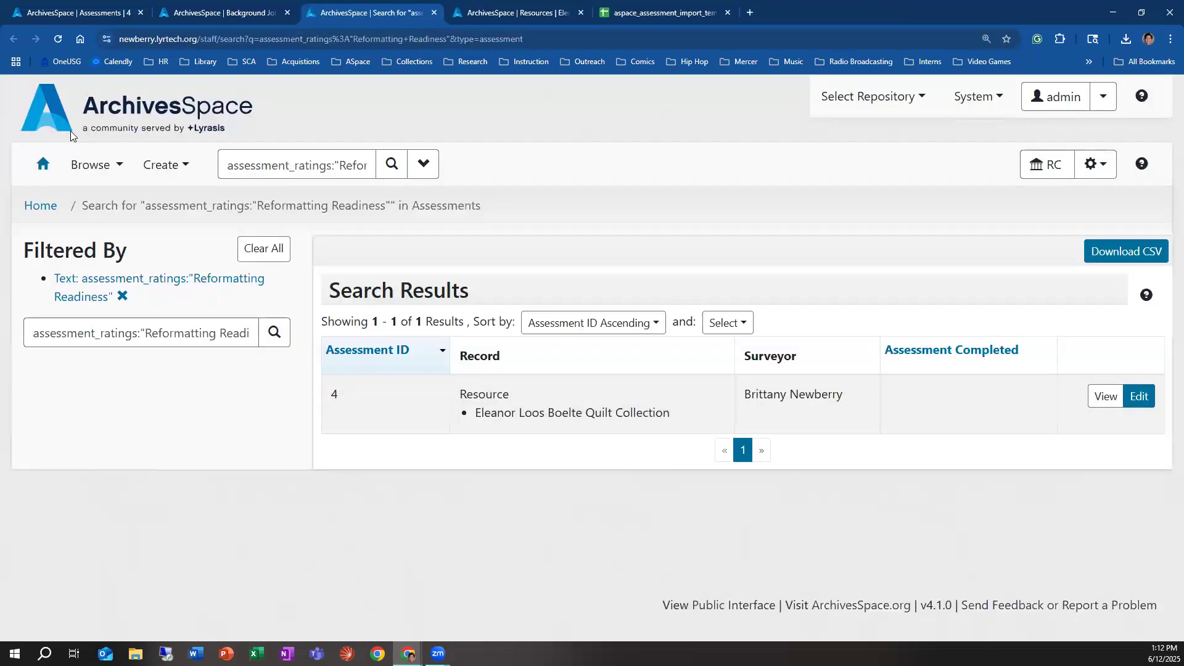
# Step: Create a new report background job and select the Assessment Record List report
pyautogui.click(151, 164)
pyautogui.moveTo(256, 489)
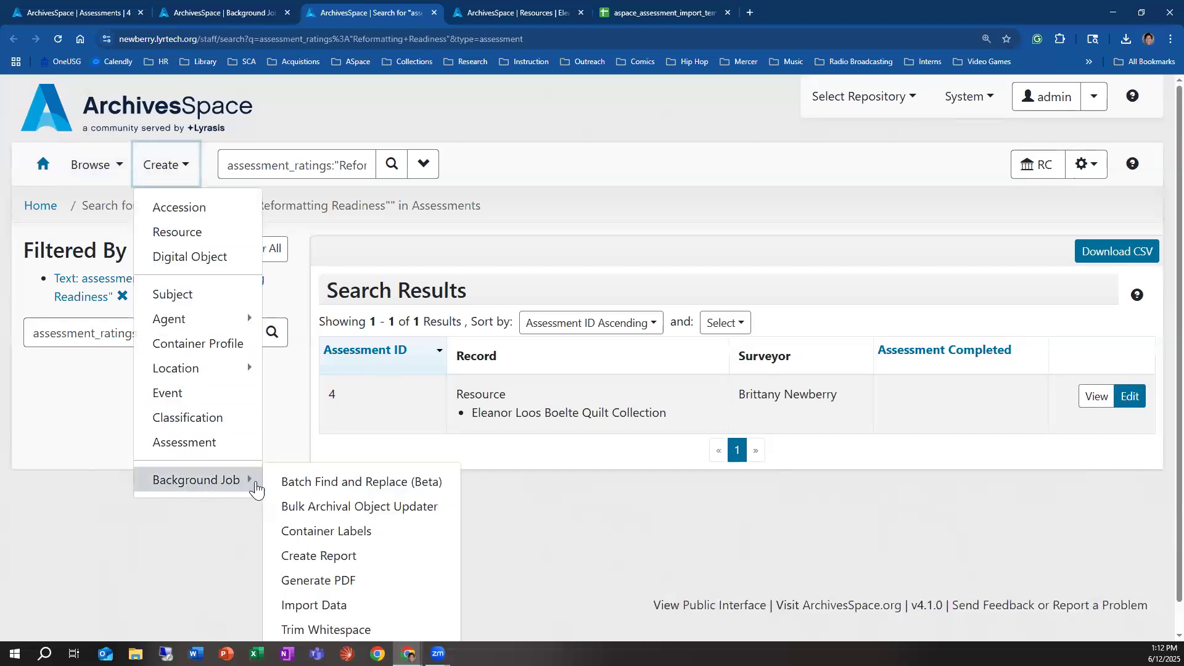
pyautogui.click(367, 555)
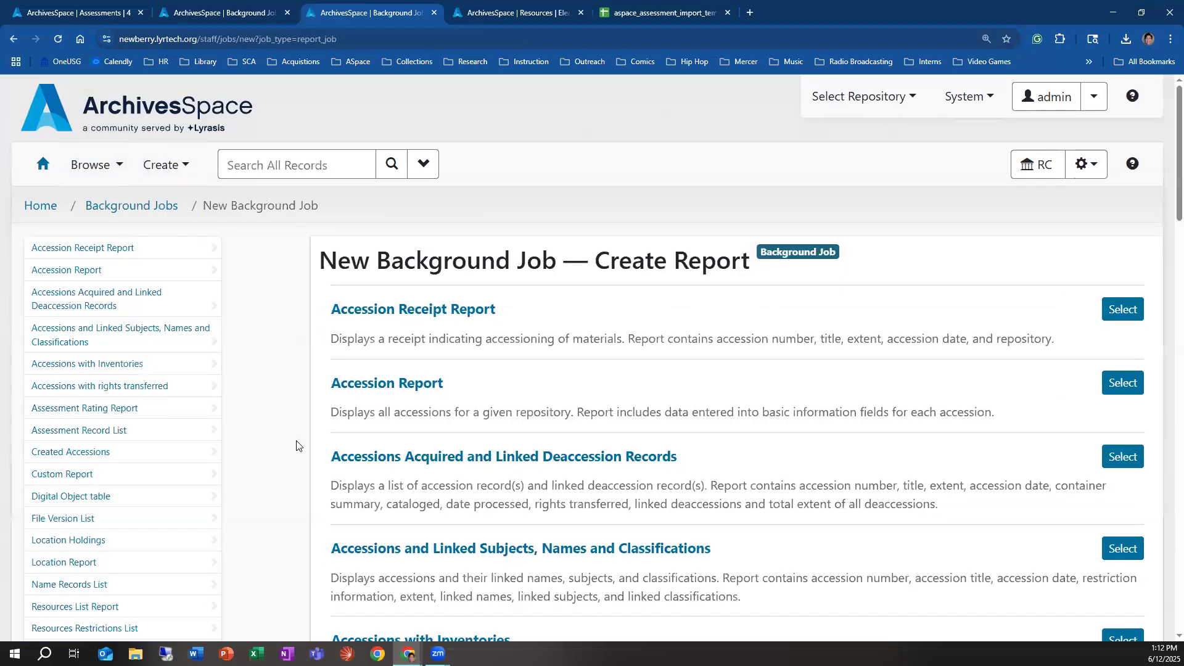
pyautogui.click(127, 432)
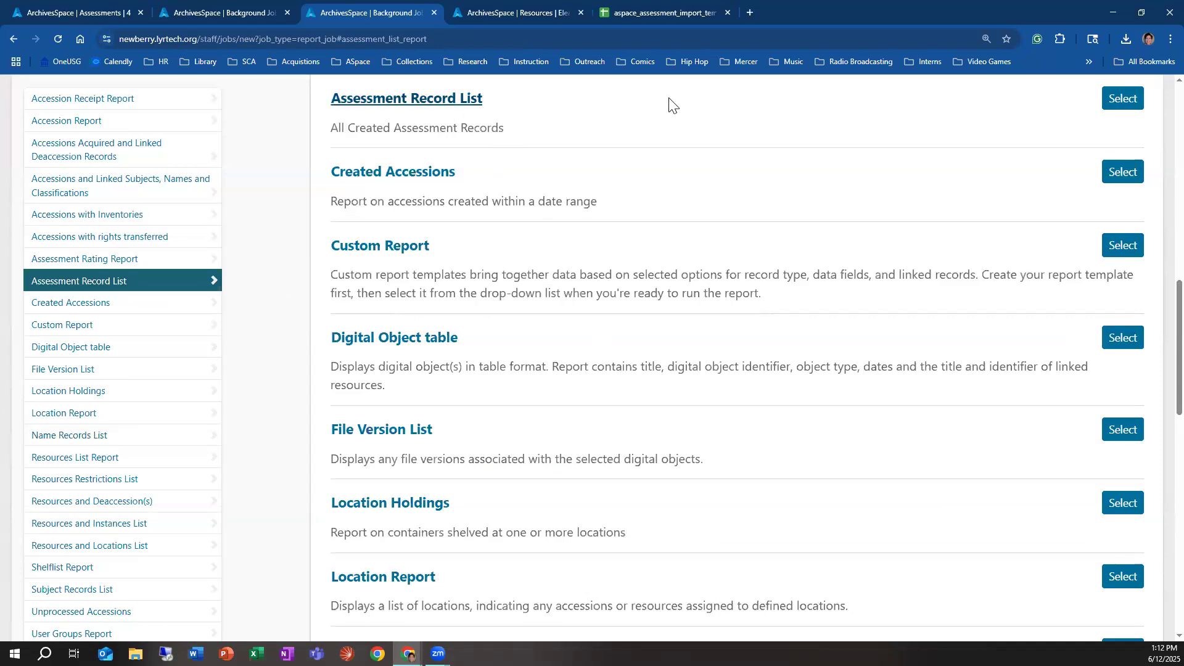
pyautogui.click(1122, 98)
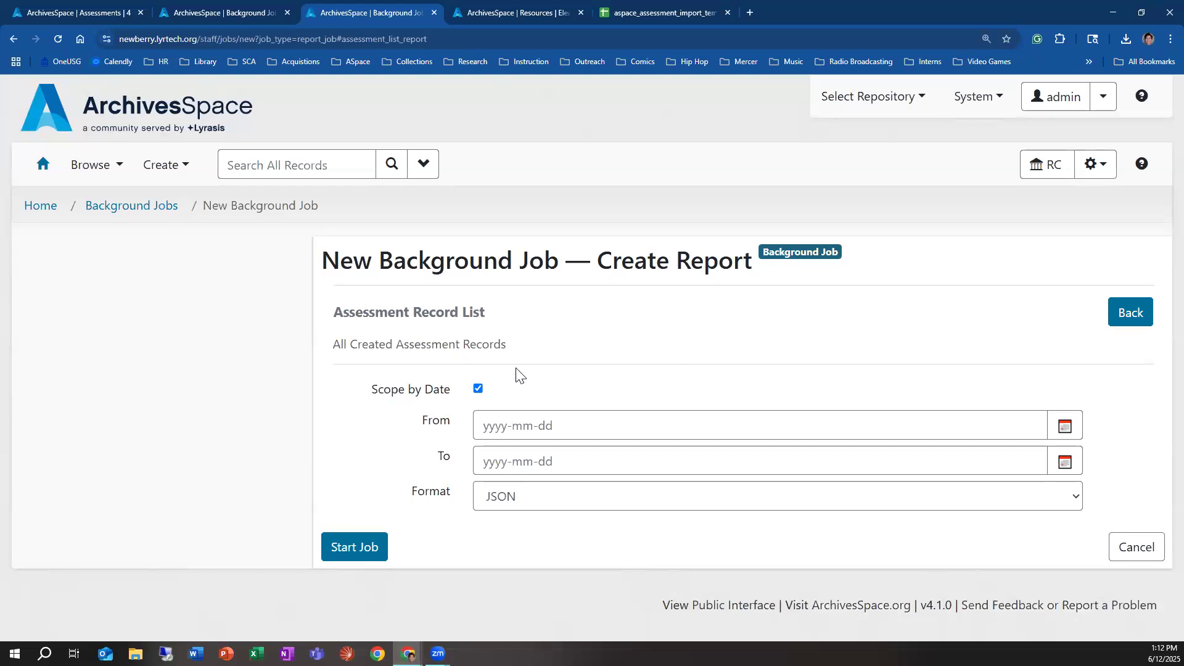
# Step: Turn off date scoping for the Assessment Record List report, set its format to PDF, and start the job
pyautogui.click(479, 389)
pyautogui.click(583, 497)
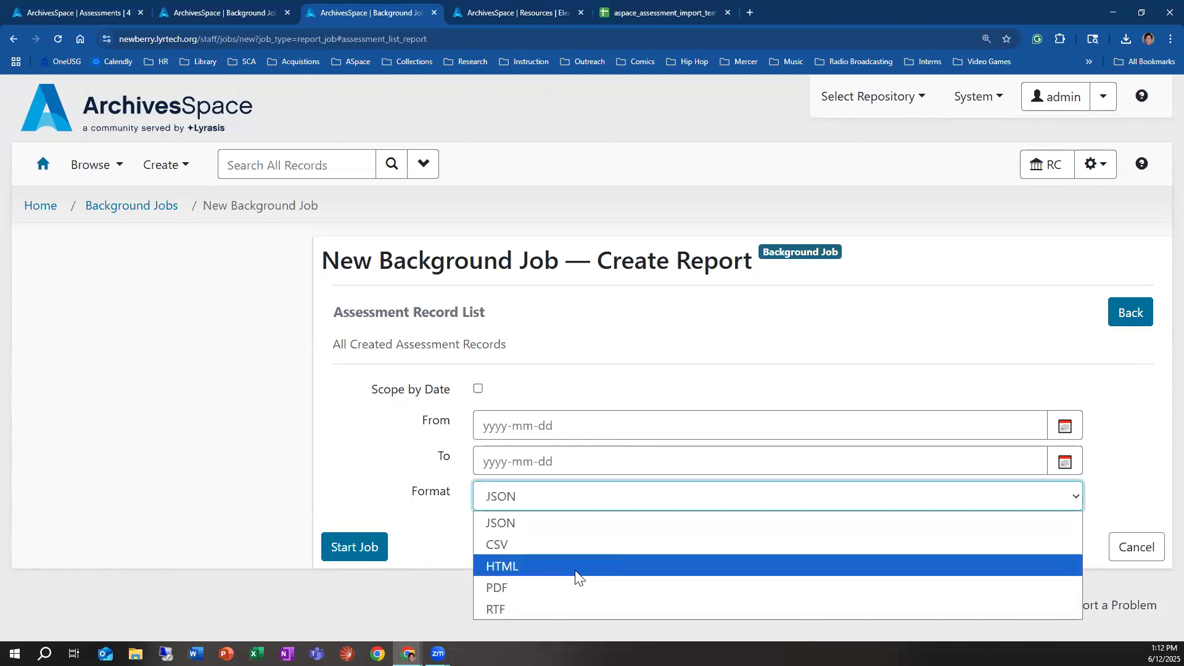
pyautogui.click(571, 547)
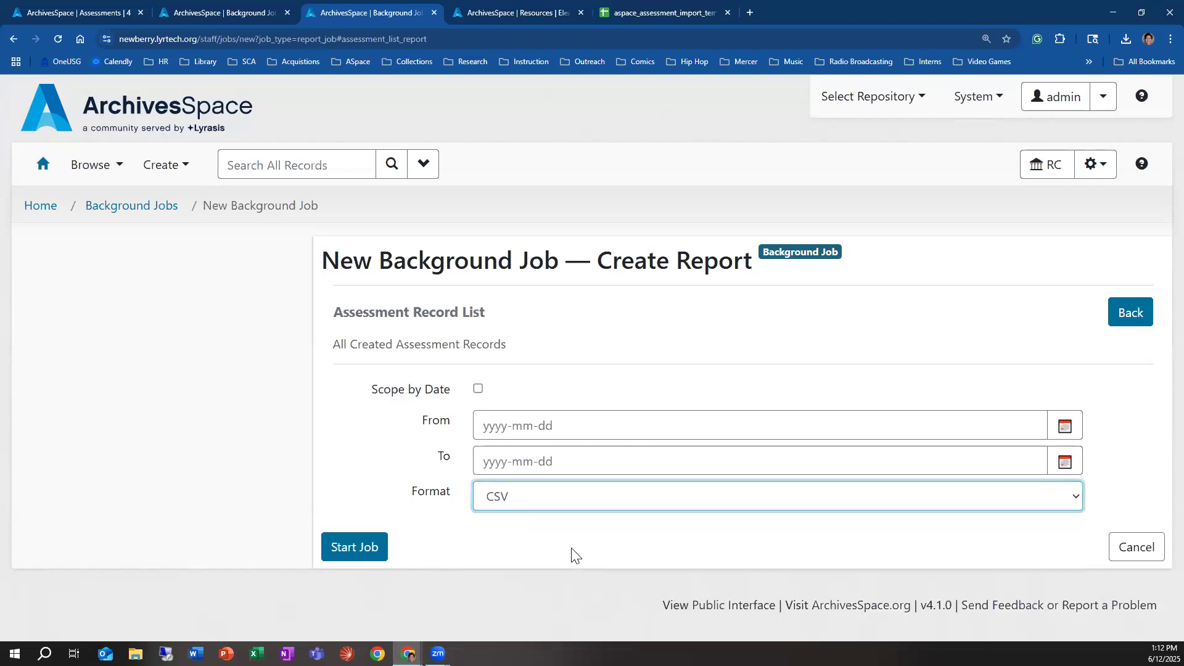
pyautogui.click(547, 503)
pyautogui.click(545, 587)
pyautogui.click(385, 556)
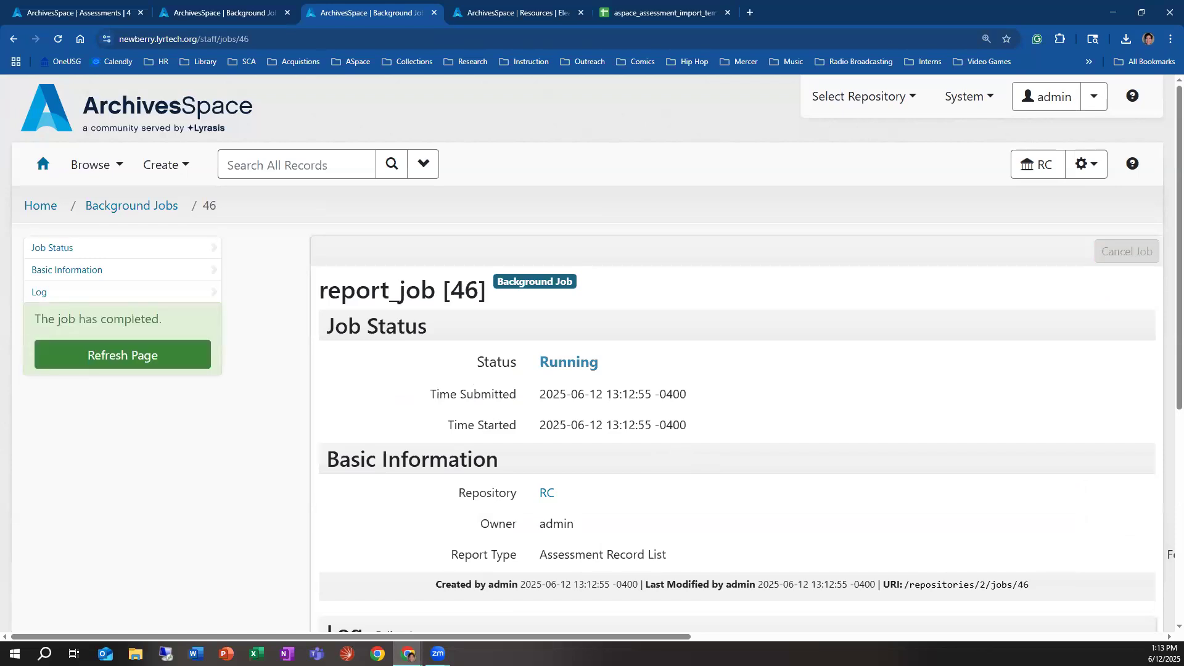
# Step: Refresh the completed job's page and download the report as job_46_assessment_list_report_2025-06-12 to the Downloads folder
pyautogui.click(134, 355)
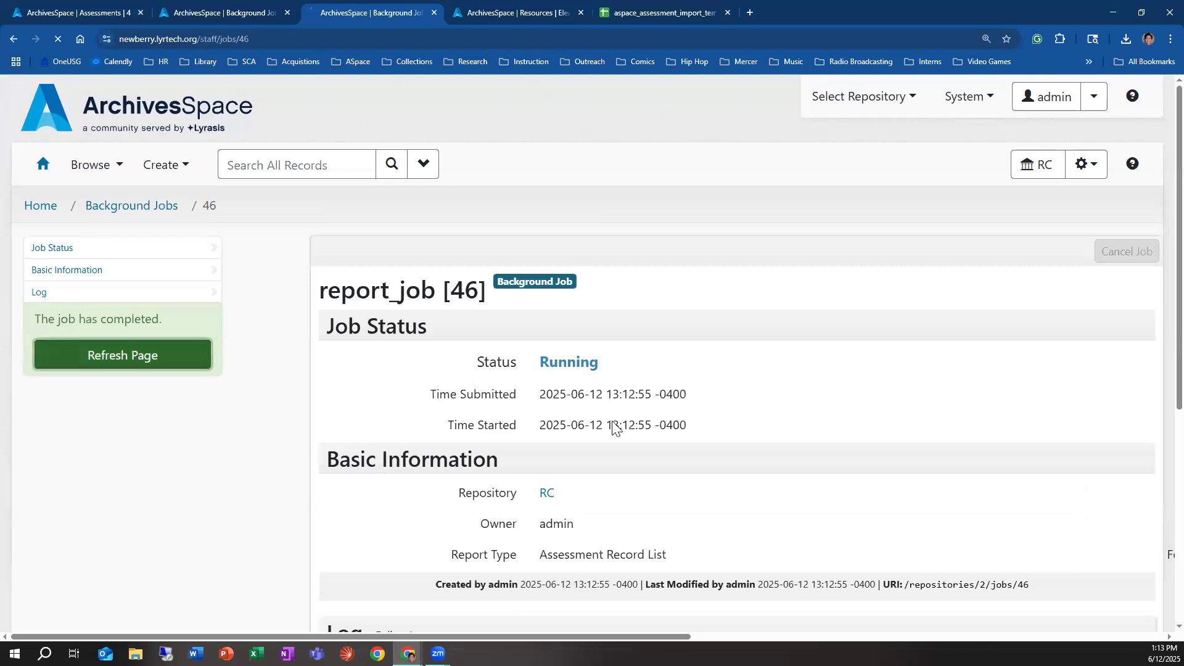
pyautogui.scroll(-6, 643, 424)
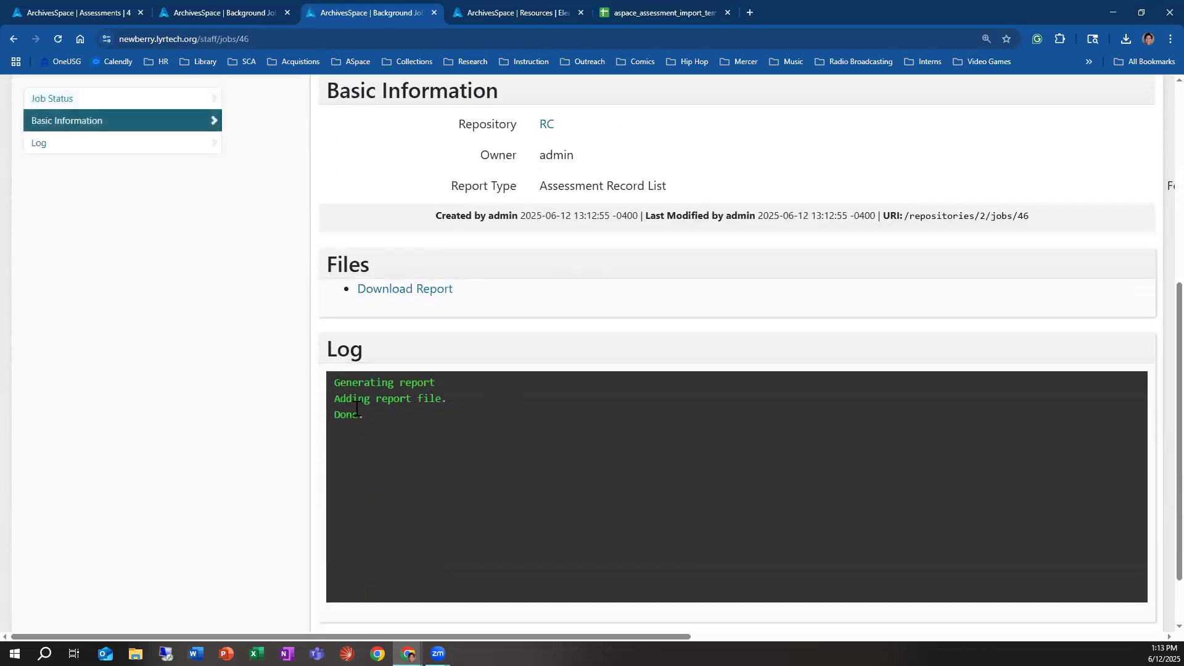
pyautogui.click(398, 296)
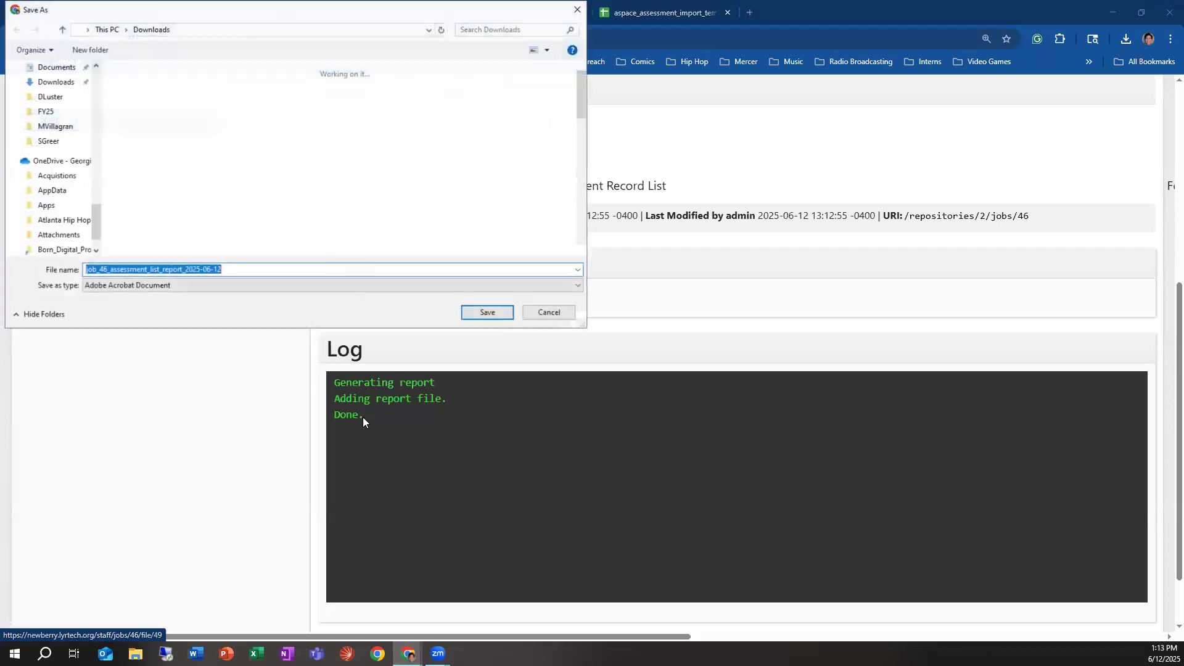
pyautogui.click(509, 315)
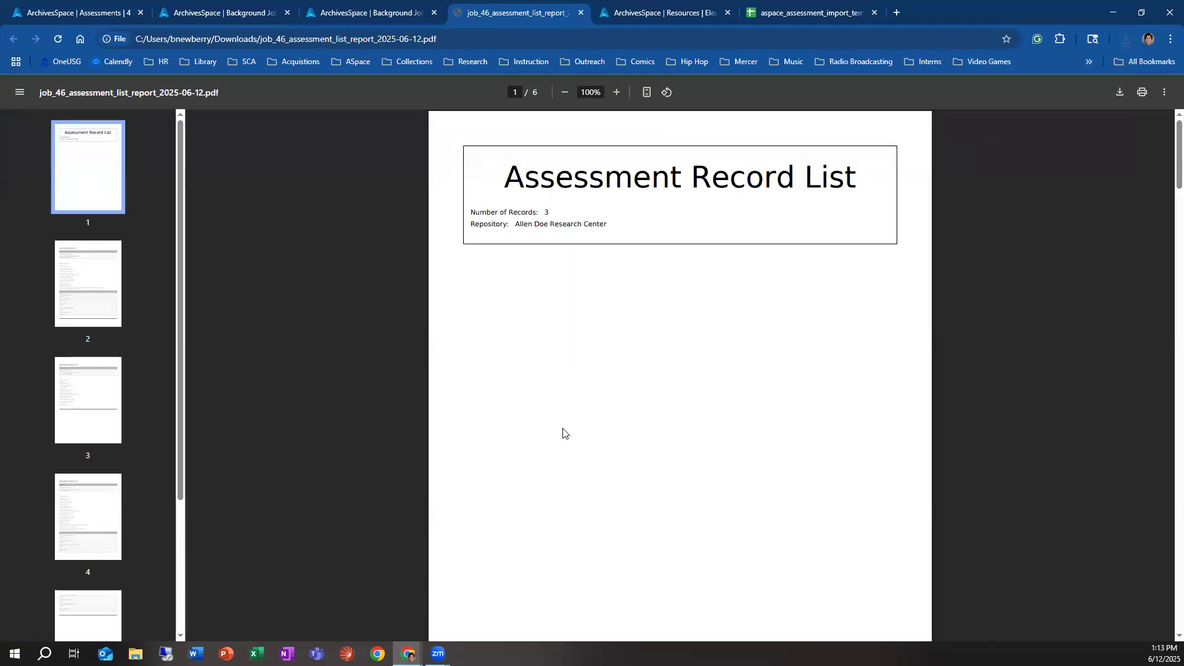
# Step: Examine the record list report's cover page and the linked records, details and ratings of Assessment 1
pyautogui.moveTo(510, 184); pyautogui.dragTo(606, 217)
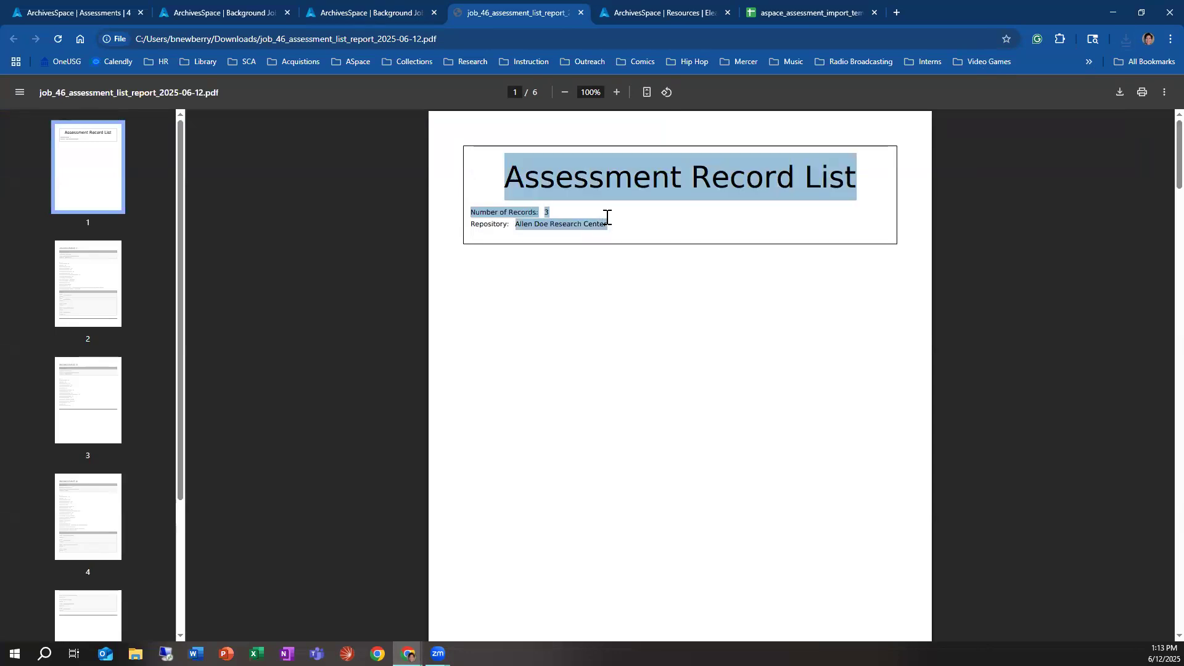
pyautogui.click(547, 330)
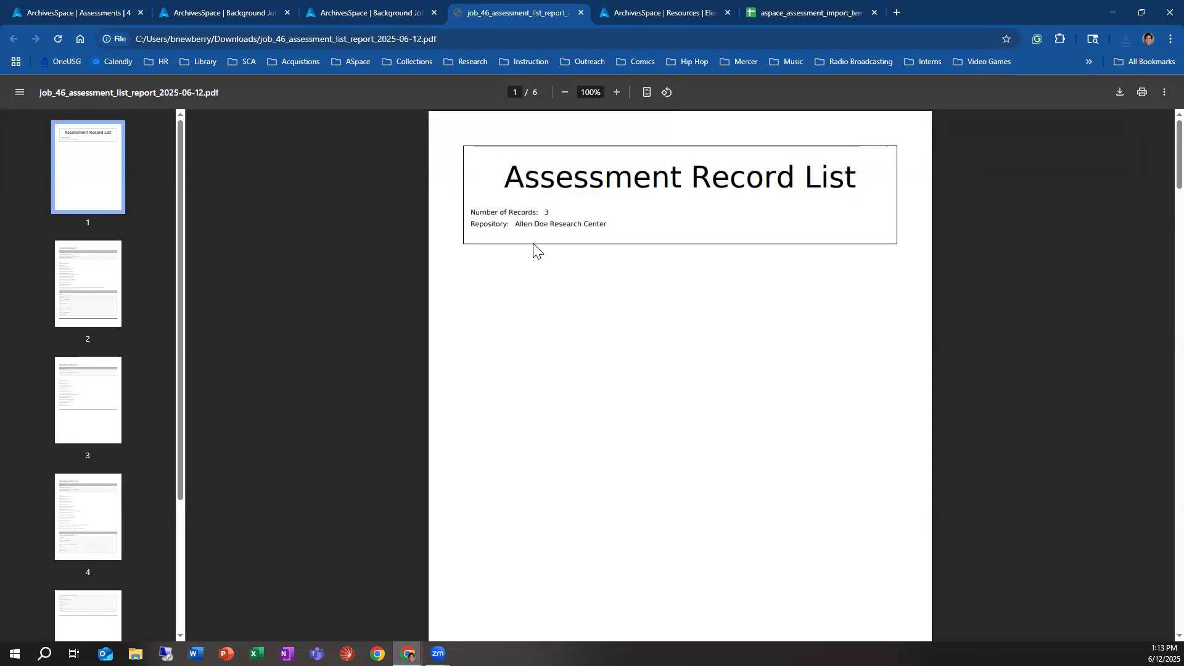
pyautogui.scroll(-9, 537, 271)
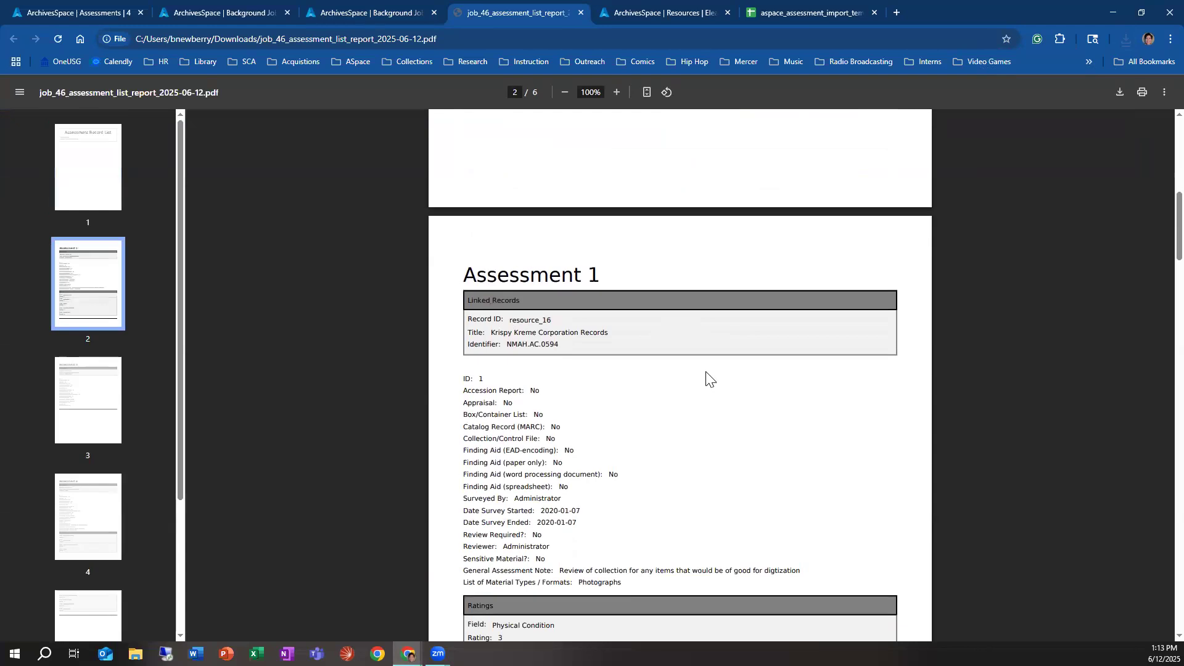
pyautogui.scroll(-1, 703, 383)
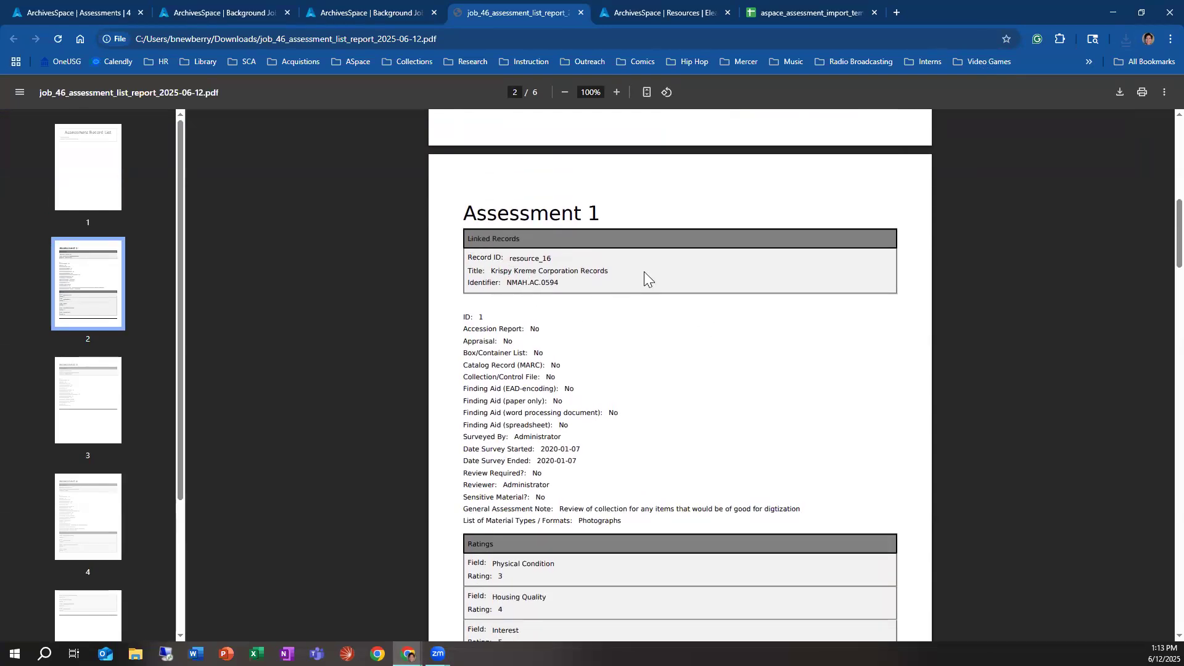
pyautogui.moveTo(560, 284); pyautogui.dragTo(447, 256)
pyautogui.click(703, 318)
pyautogui.scroll(-1, 507, 312)
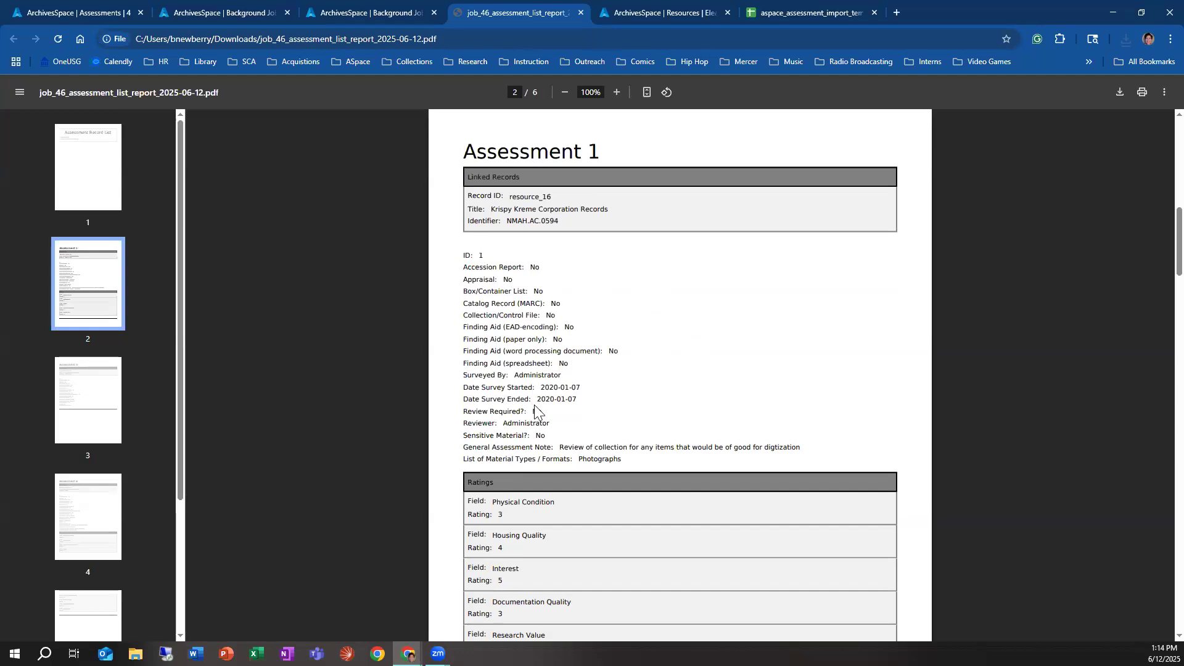
# Step: Examine the ratings of Assessment 1 and the linked record and details of Assessment 3 in the record list report
pyautogui.scroll(-2, 537, 401)
pyautogui.scroll(-3, 591, 459)
pyautogui.scroll(-2, 592, 478)
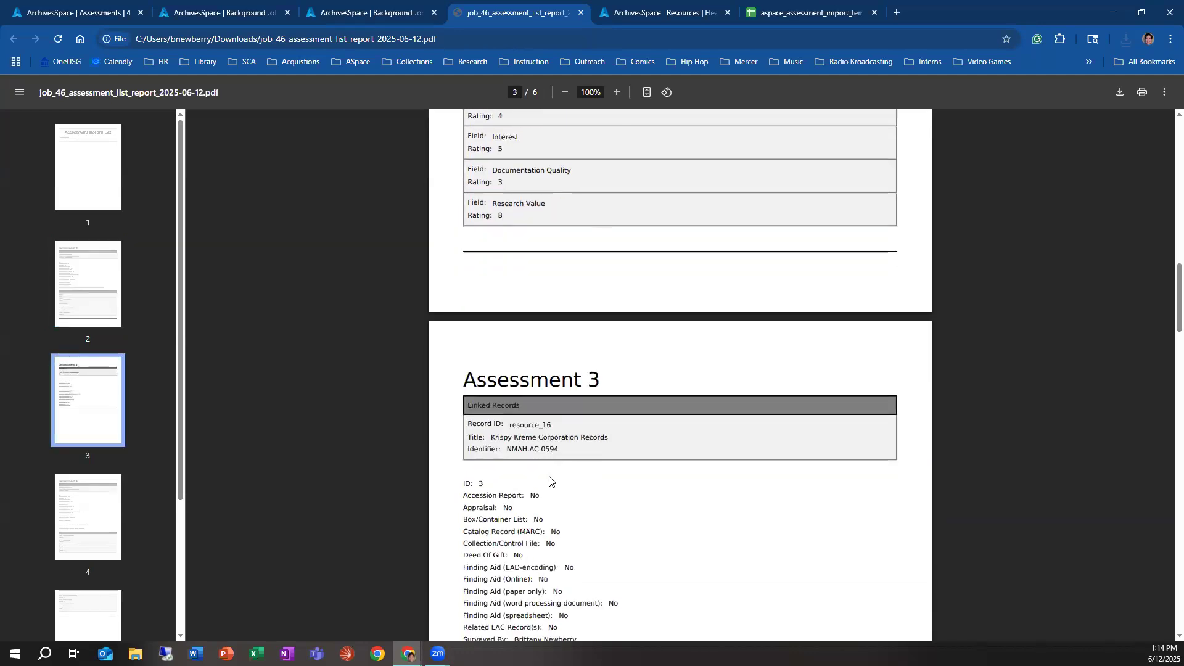
pyautogui.scroll(5, 512, 472)
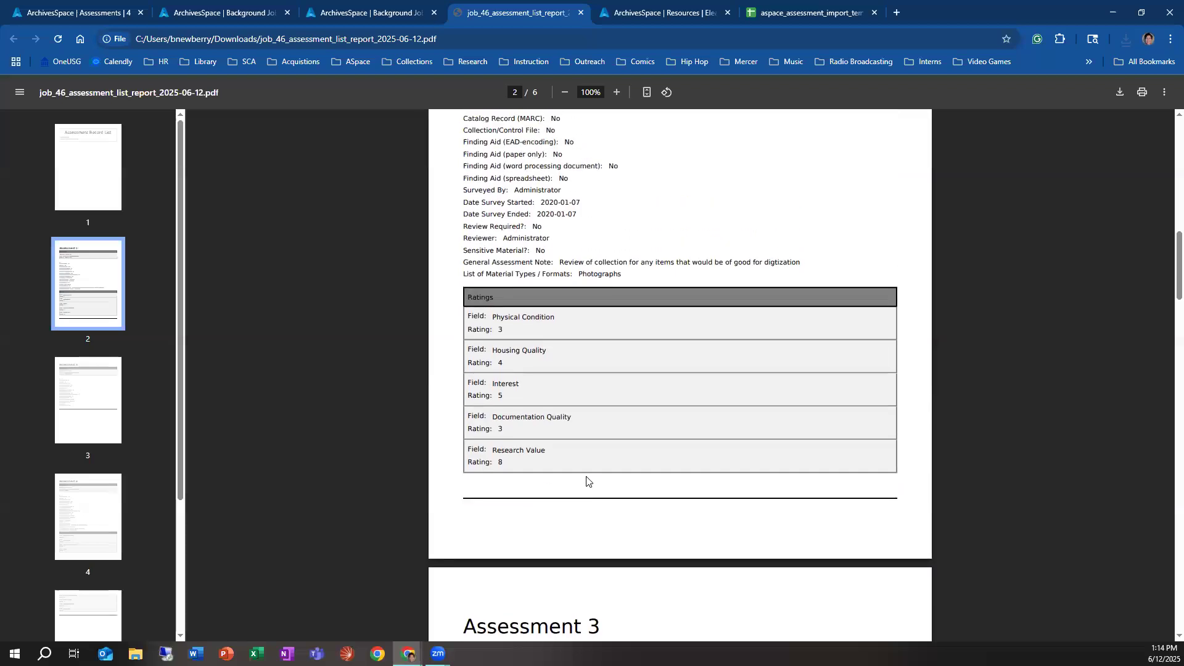
pyautogui.scroll(-5, 604, 487)
pyautogui.scroll(3, 645, 502)
pyautogui.scroll(-7, 639, 504)
pyautogui.scroll(4, 631, 462)
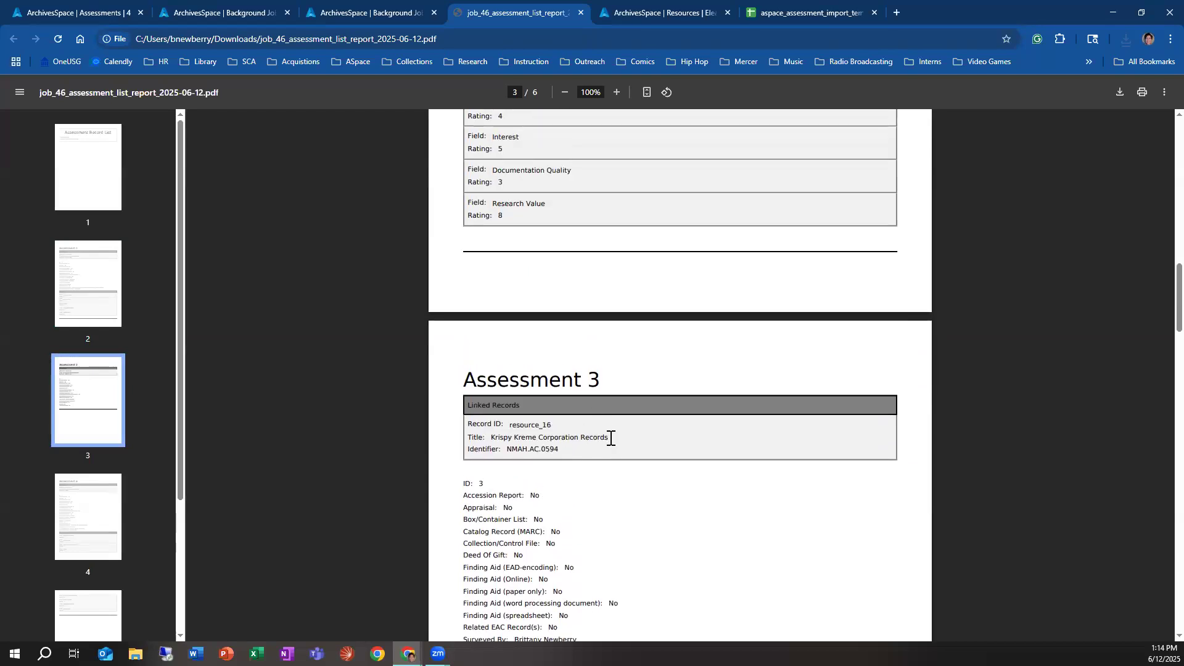
pyautogui.scroll(-3, 611, 444)
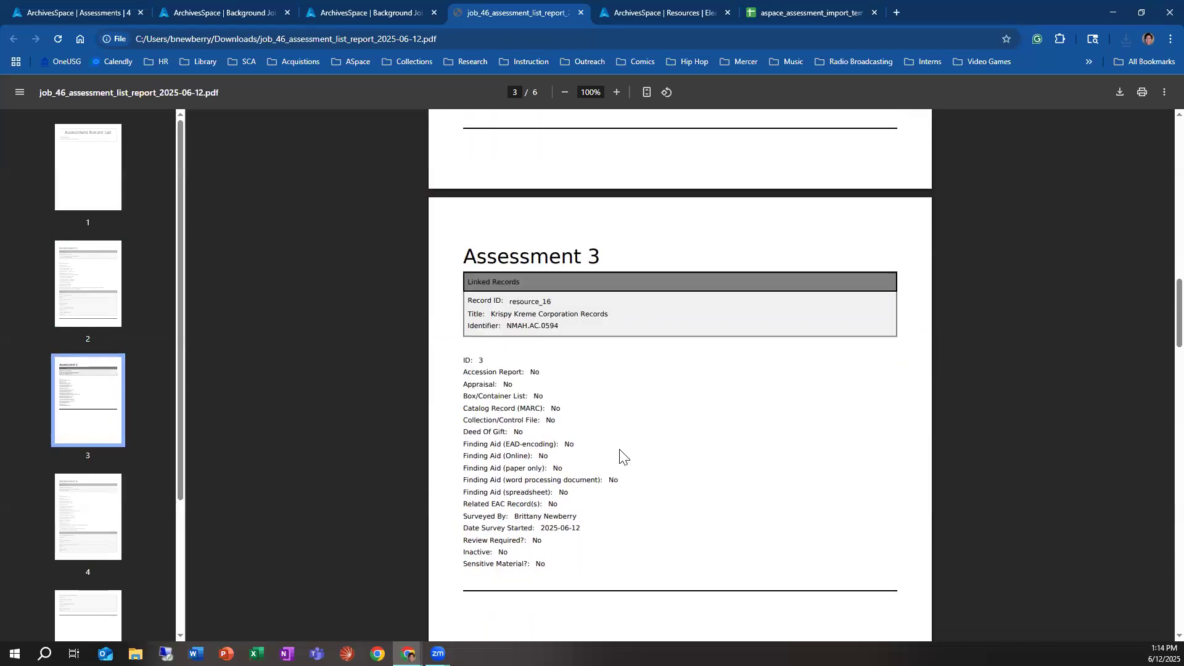
pyautogui.scroll(-10, 621, 453)
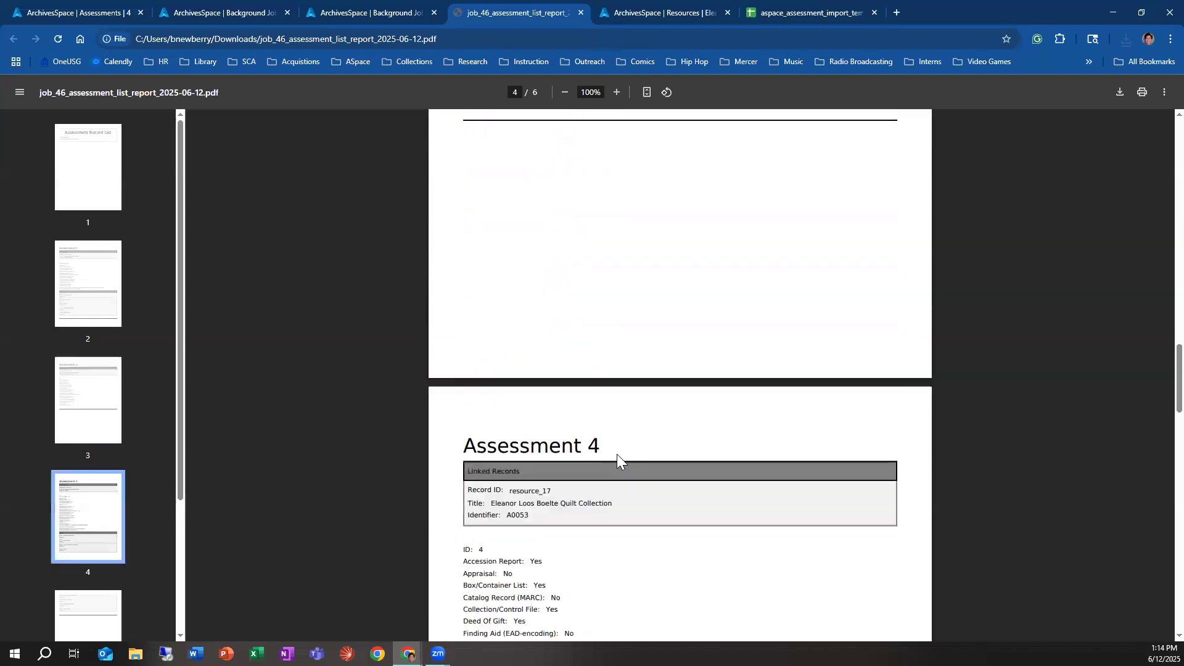
# Step: Review Assessment 4 for the Eleanor Loos Boelte Quilt Collection, highlighting its linked record, material types and conservation issues
pyautogui.scroll(-1, 622, 467)
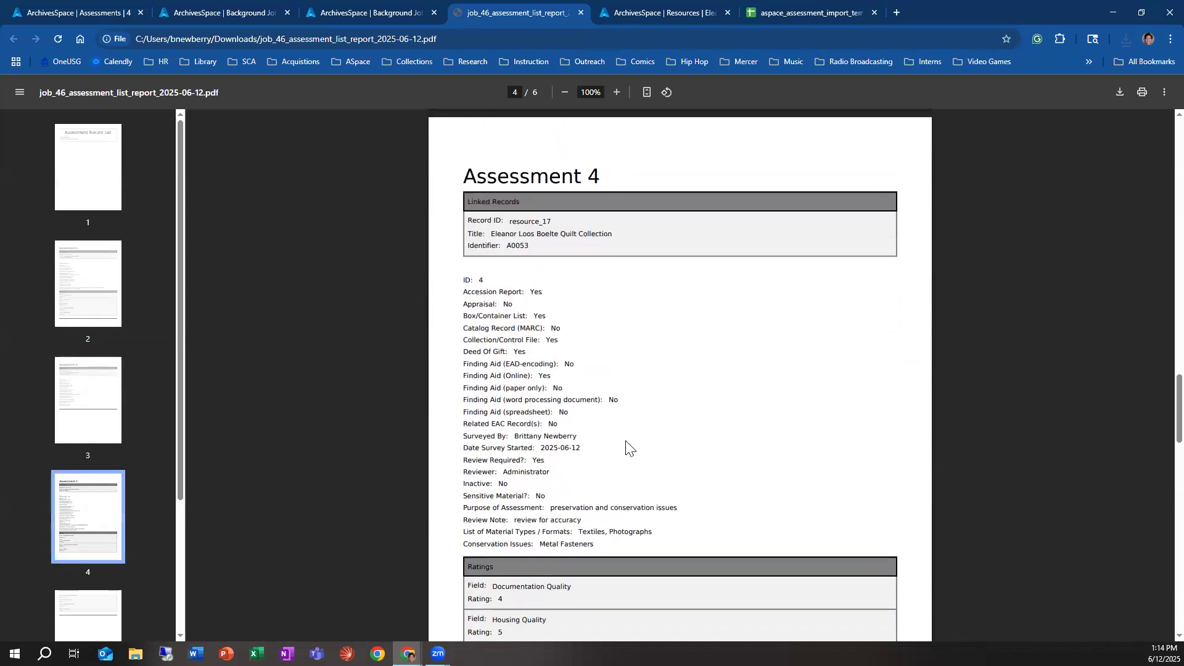
pyautogui.moveTo(503, 221); pyautogui.dragTo(605, 241)
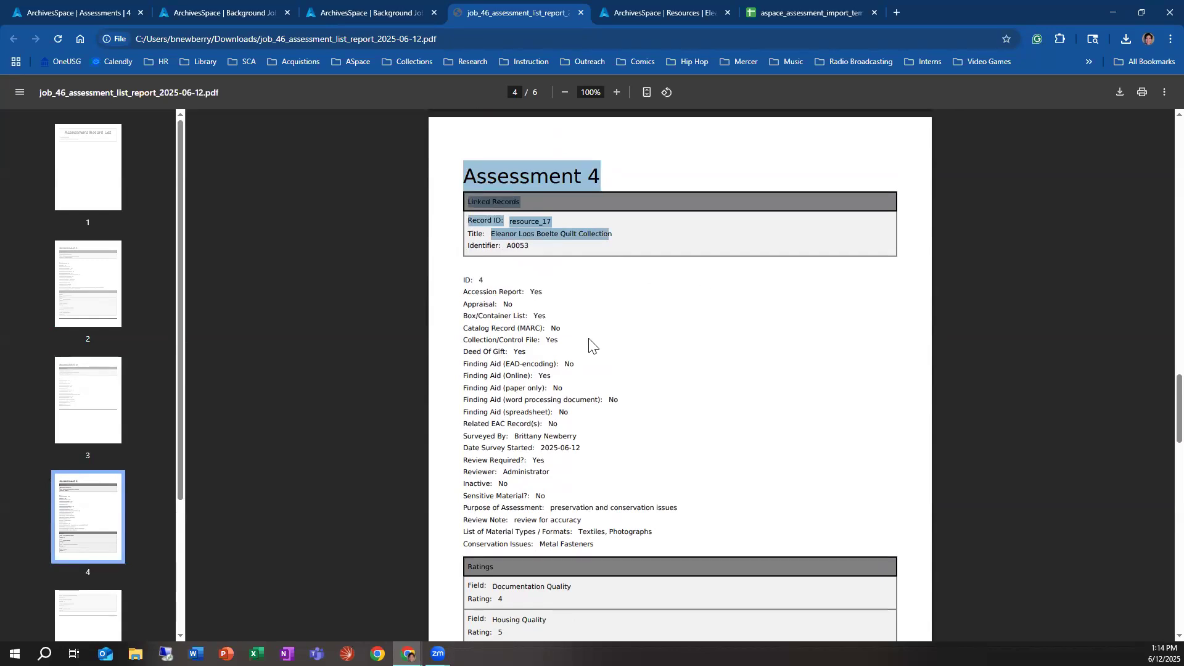
pyautogui.scroll(-1, 592, 343)
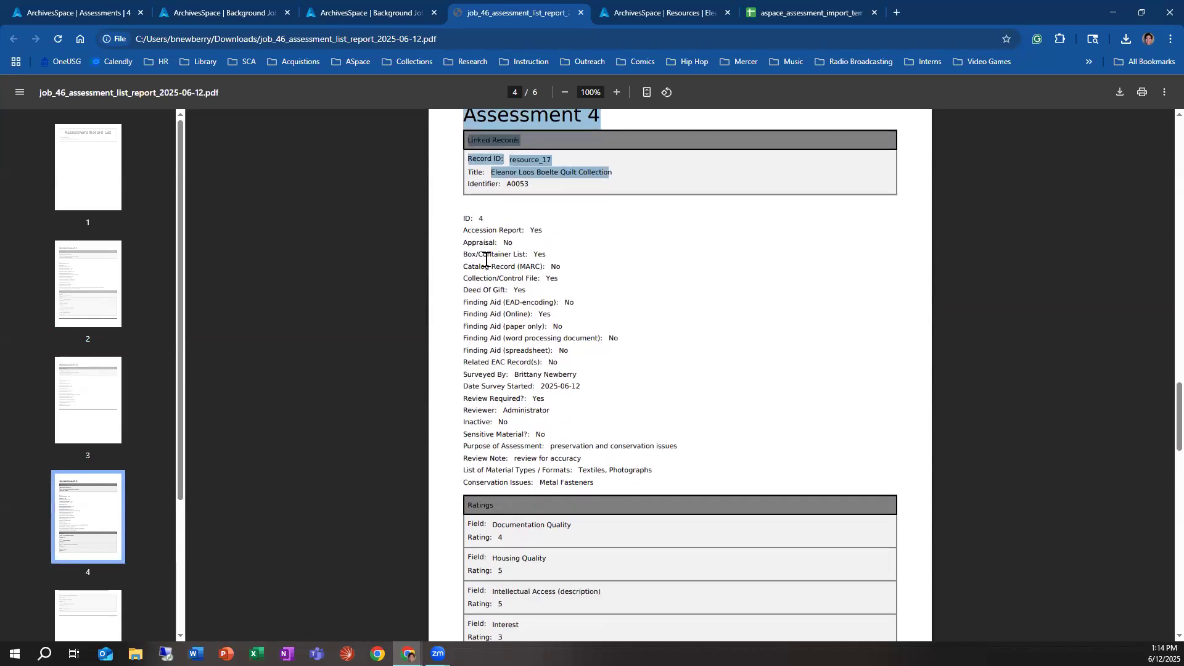
pyautogui.scroll(-6, 563, 405)
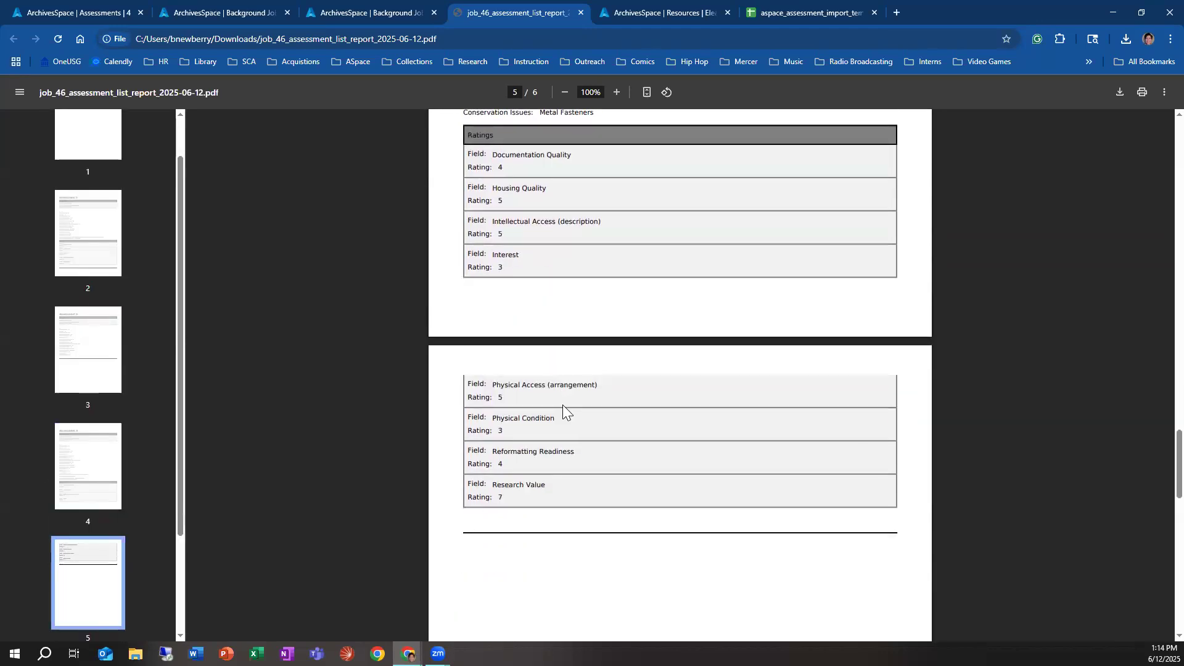
pyautogui.scroll(-4, 567, 407)
pyautogui.scroll(-9, 568, 412)
pyautogui.scroll(12, 574, 417)
pyautogui.scroll(7, 586, 429)
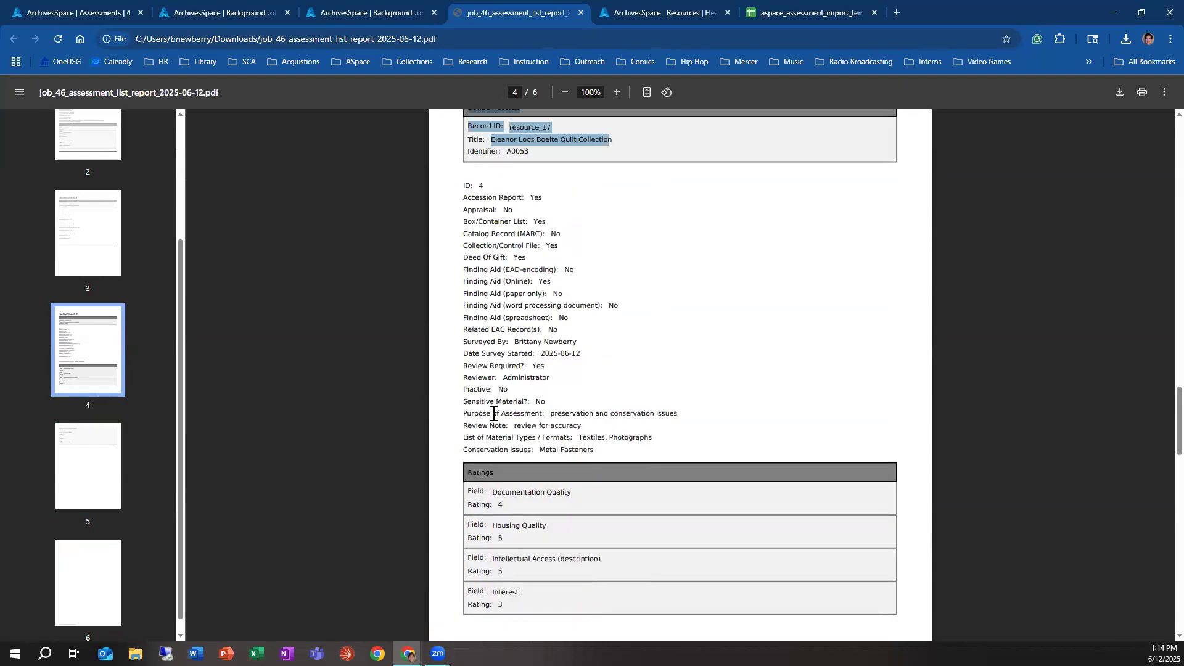
pyautogui.moveTo(463, 441); pyautogui.dragTo(658, 442)
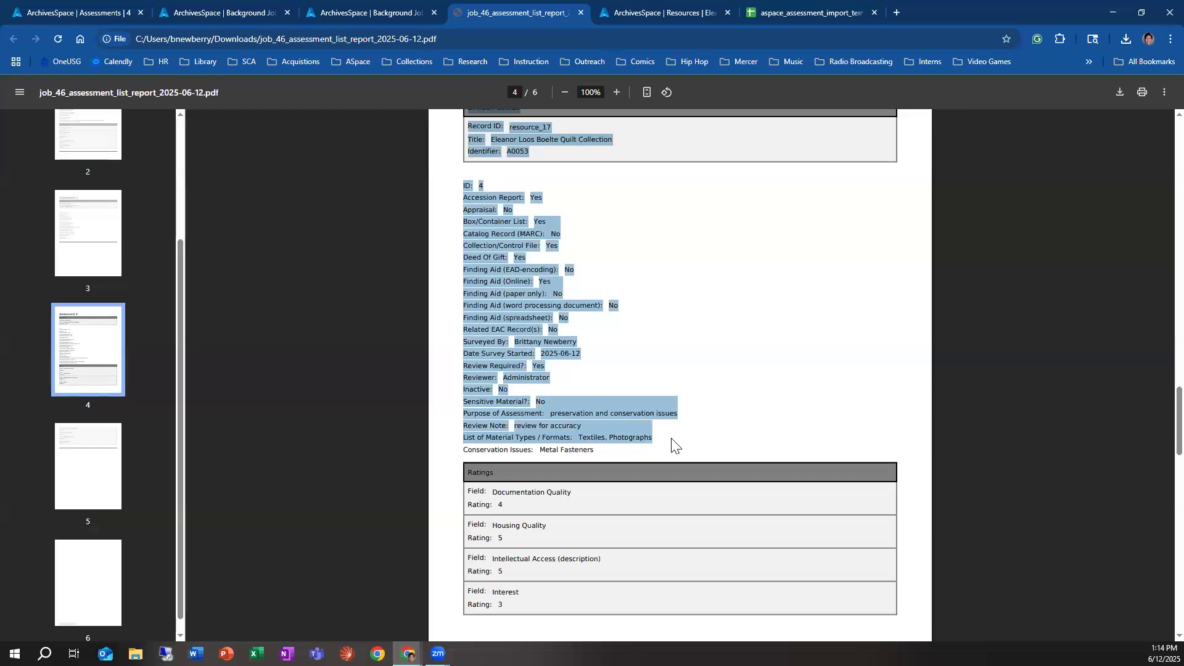
pyautogui.click(672, 443)
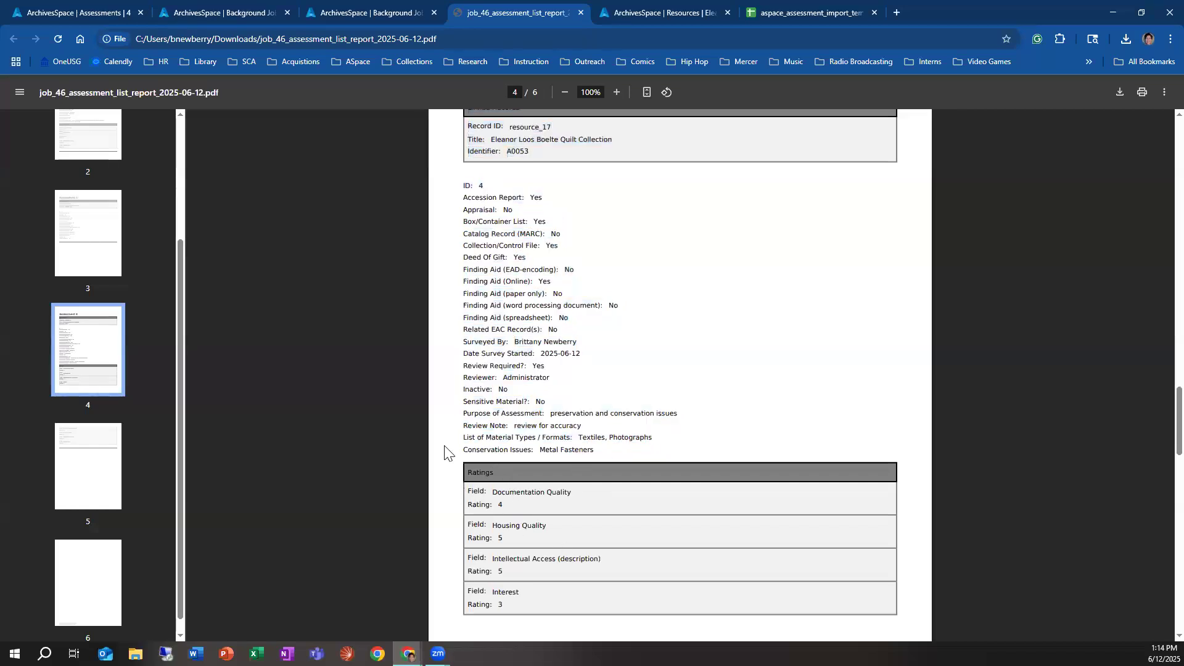
pyautogui.moveTo(492, 439); pyautogui.dragTo(655, 438)
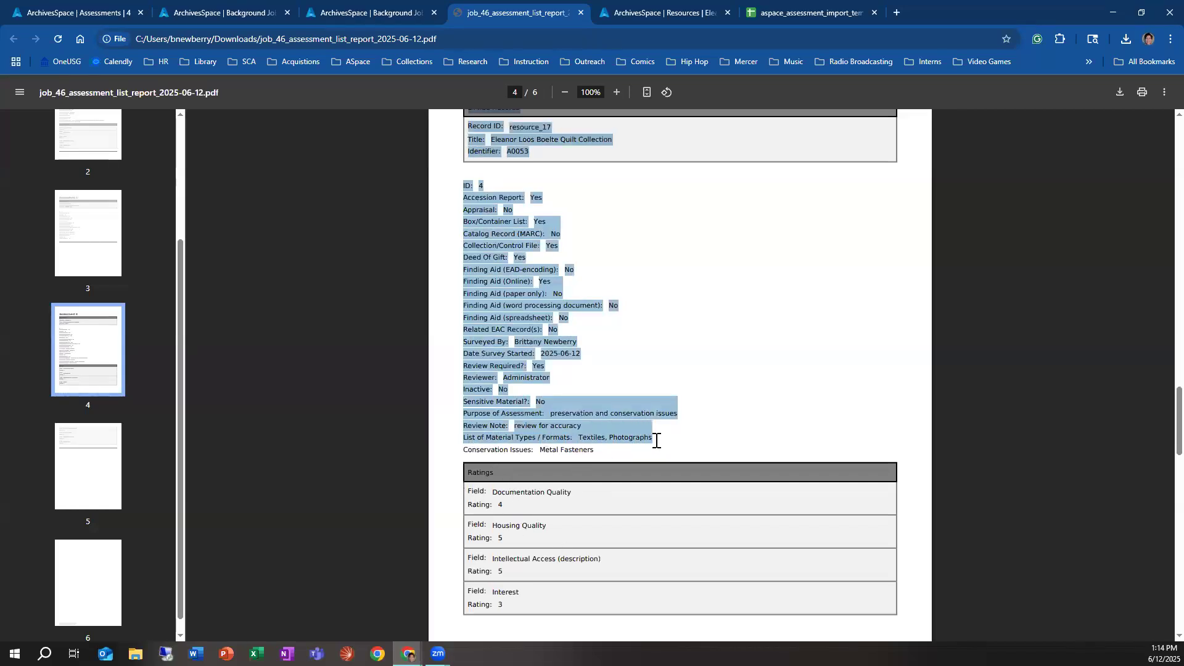
pyautogui.moveTo(478, 452); pyautogui.dragTo(607, 469)
pyautogui.click(715, 431)
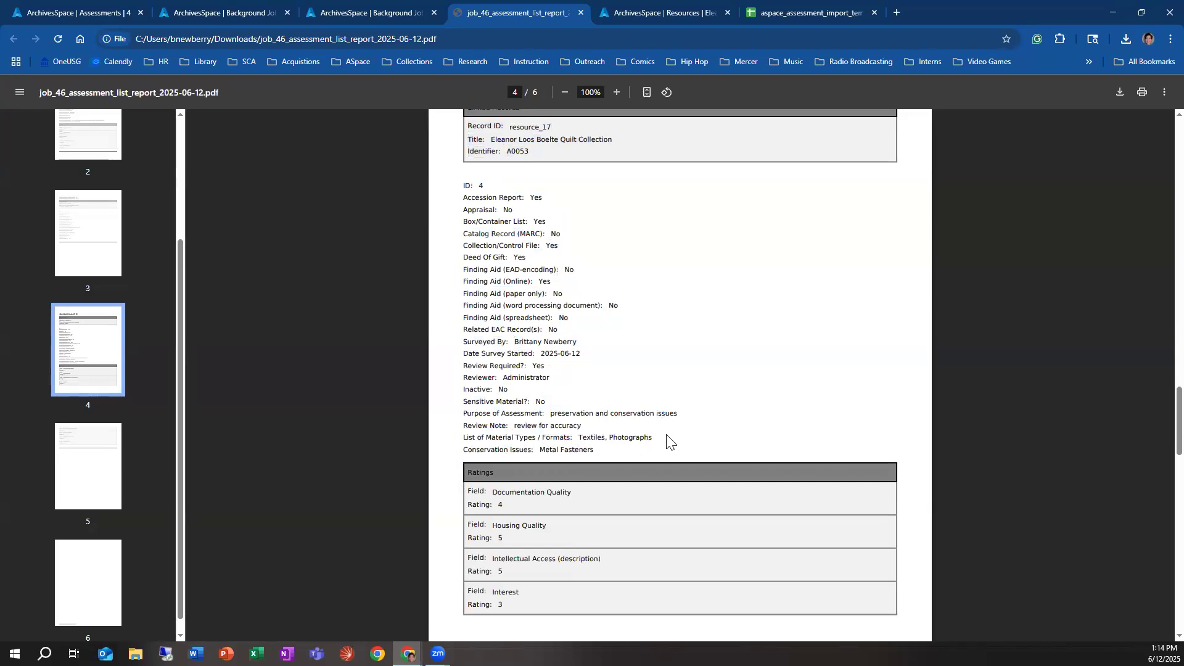
# Step: Examine the ratings listed for Assessment 4 across both pages, from Documentation Quality to Research Value
pyautogui.scroll(-2, 584, 464)
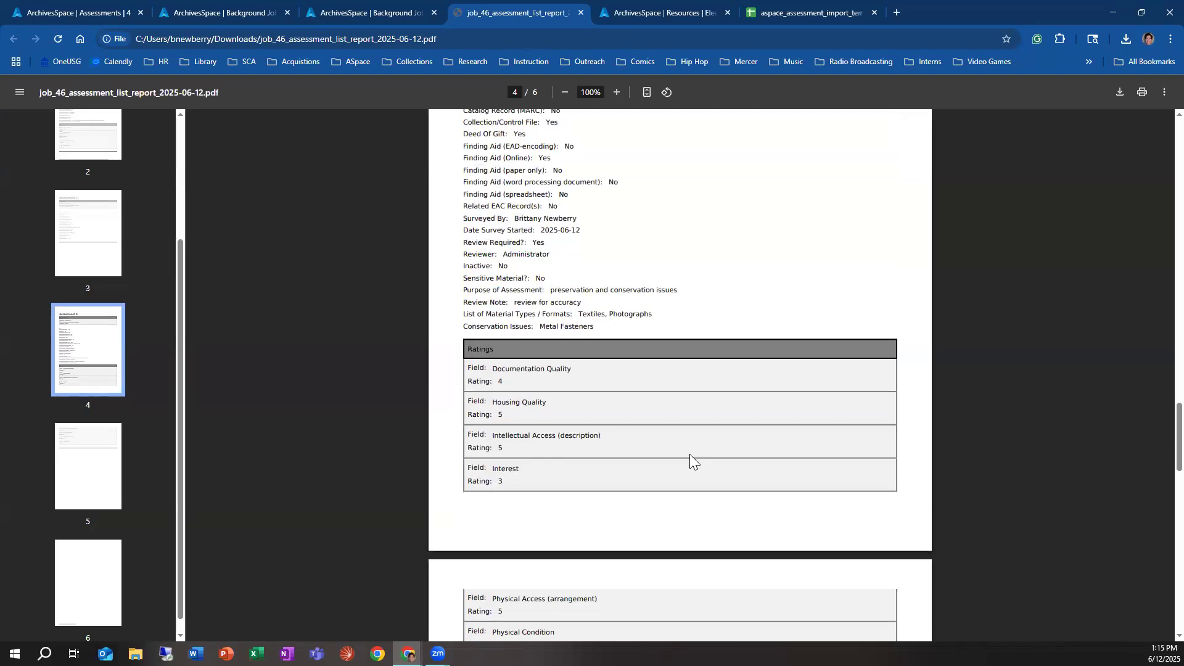
pyautogui.scroll(-2, 504, 478)
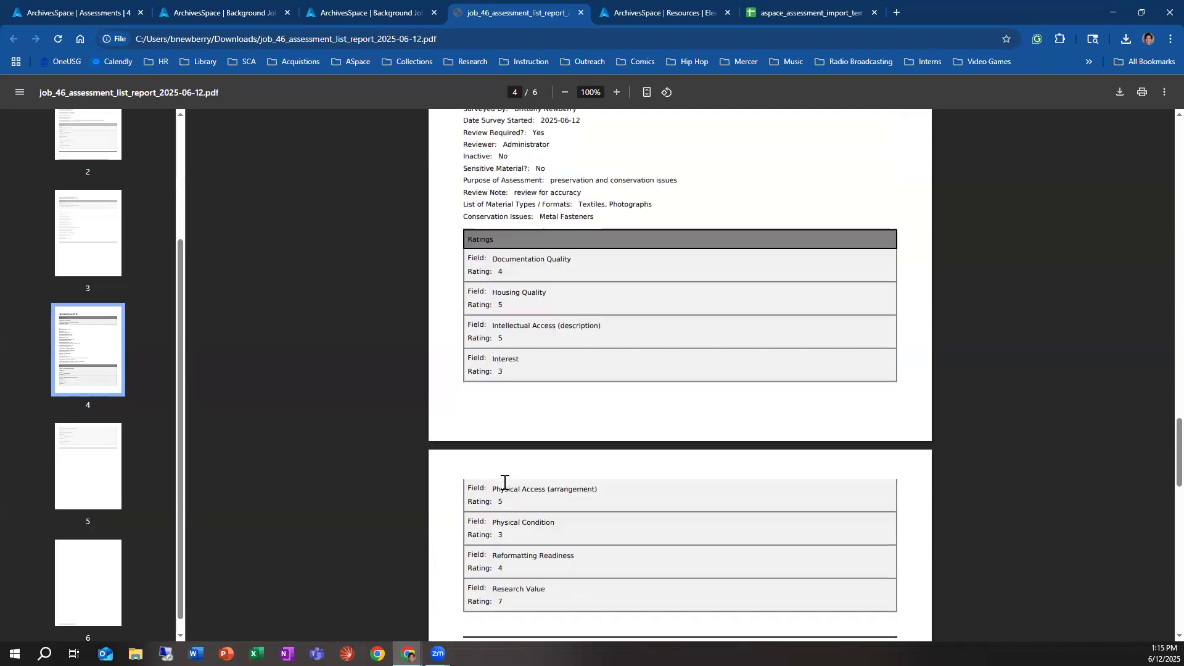
pyautogui.scroll(-2, 504, 536)
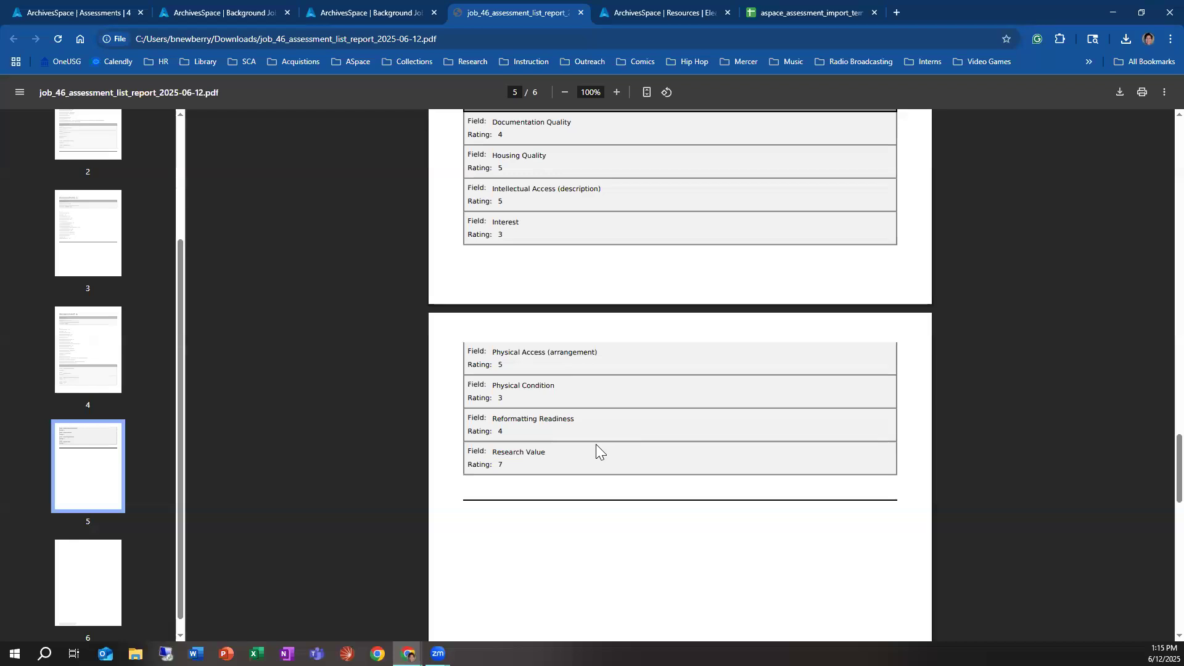
pyautogui.doubleClick(508, 452)
pyautogui.scroll(3, 553, 472)
pyautogui.scroll(3, 553, 440)
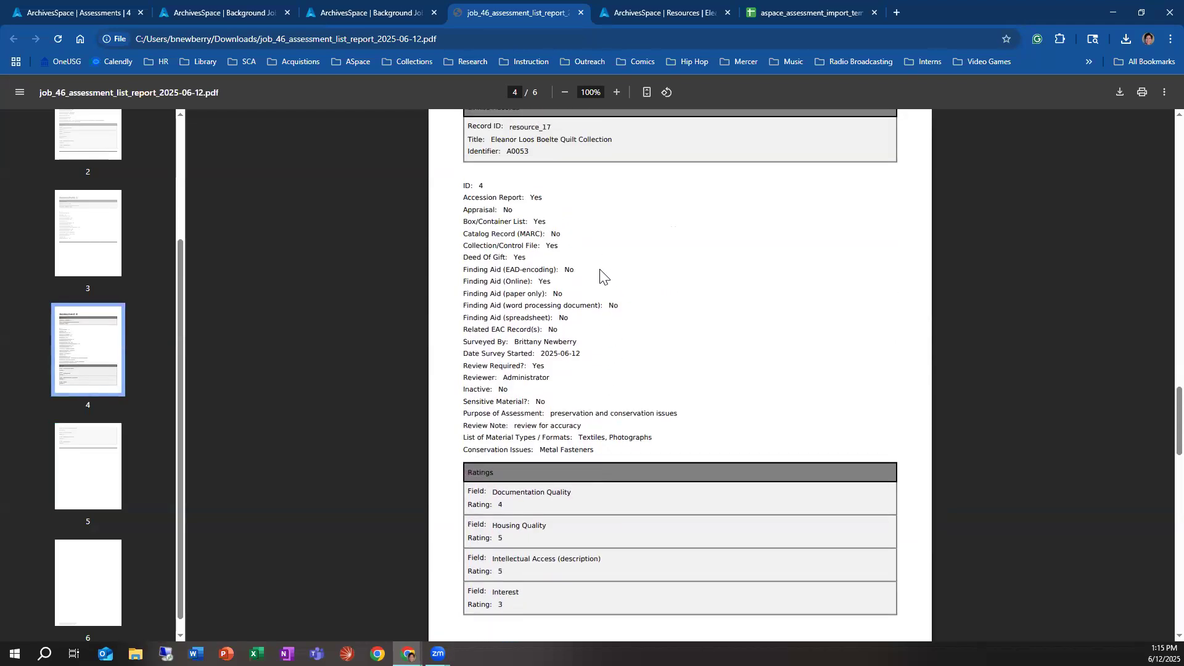
pyautogui.scroll(-3, 542, 370)
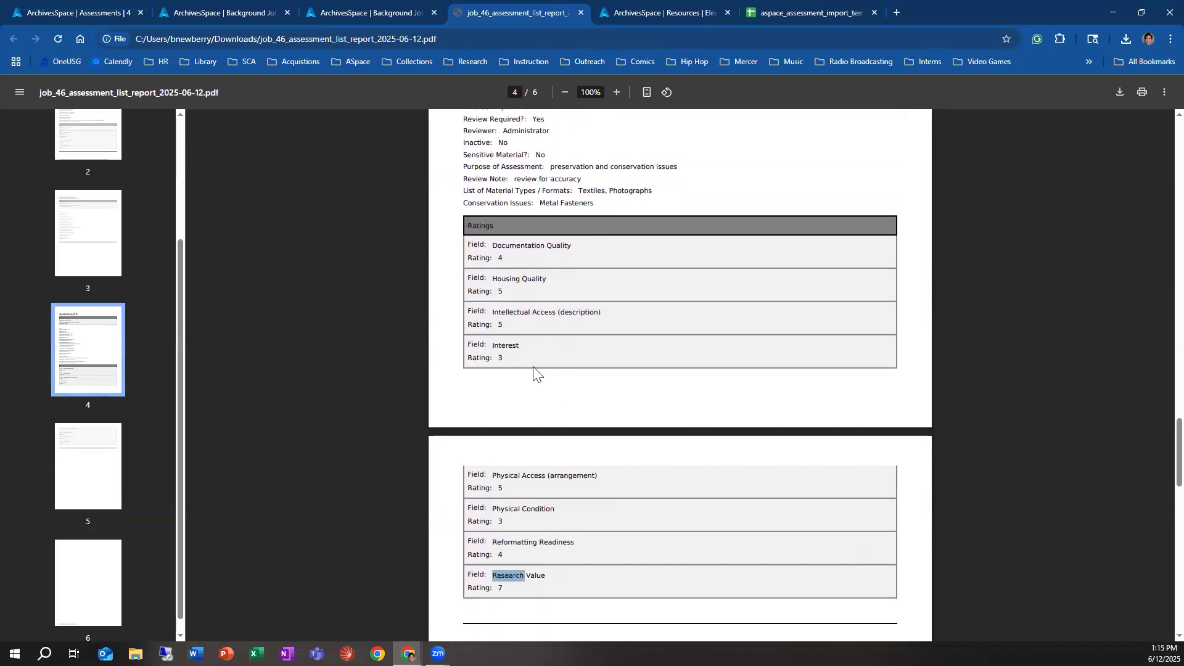
pyautogui.click(514, 591)
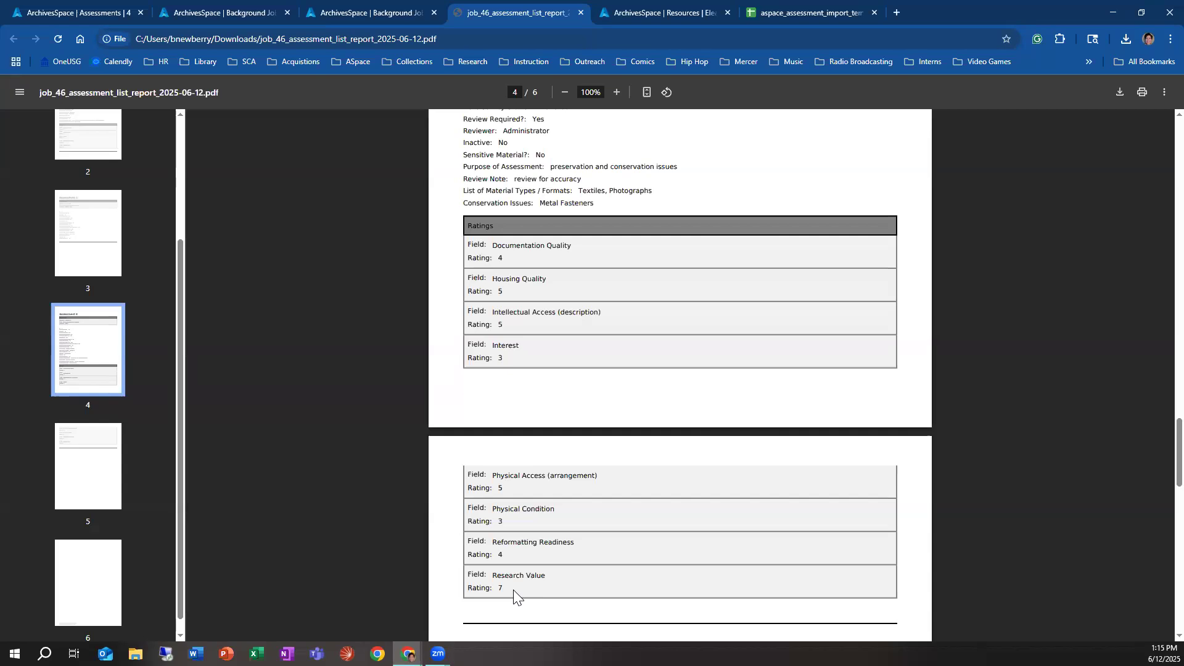
pyautogui.scroll(-3, 510, 582)
pyautogui.scroll(5, 555, 577)
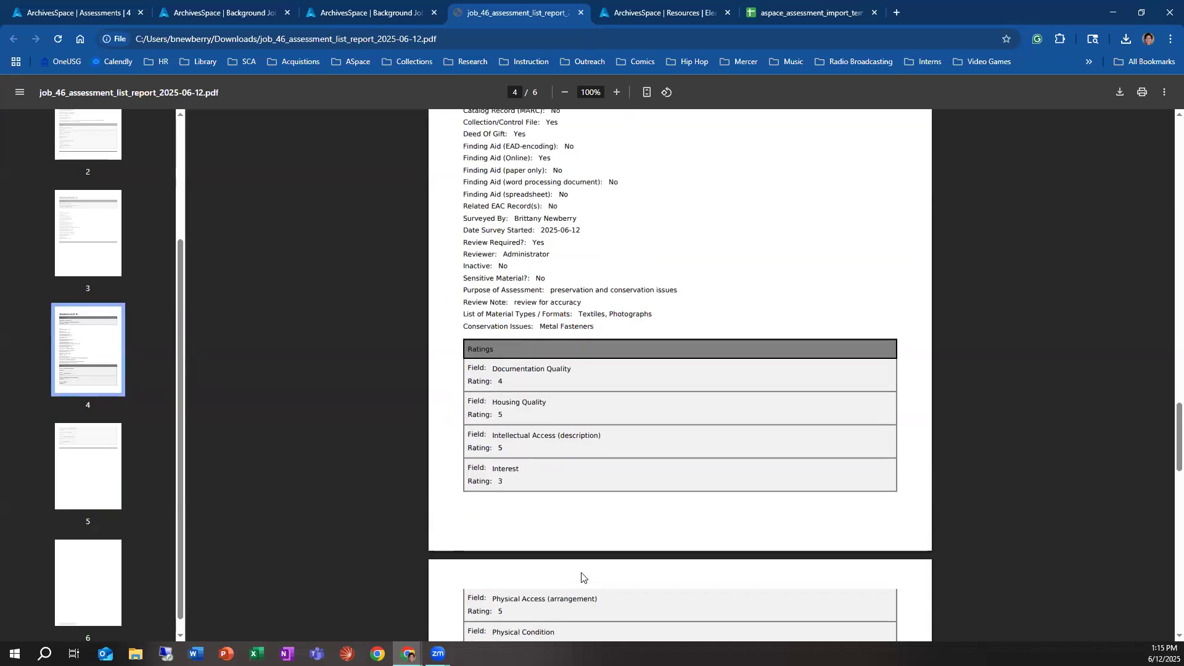
# Step: Return to Assessment 1 in the report and review its ratings, including Research Value, for comparison
pyautogui.scroll(12, 621, 474)
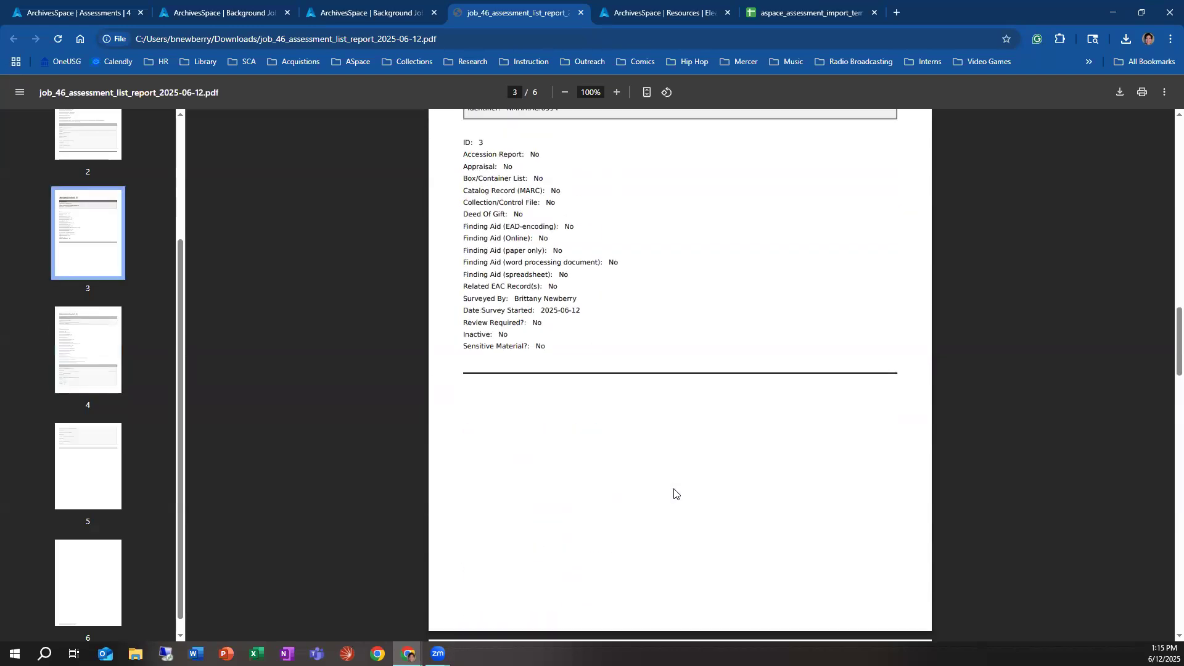
pyautogui.scroll(10, 674, 493)
pyautogui.scroll(-1, 574, 489)
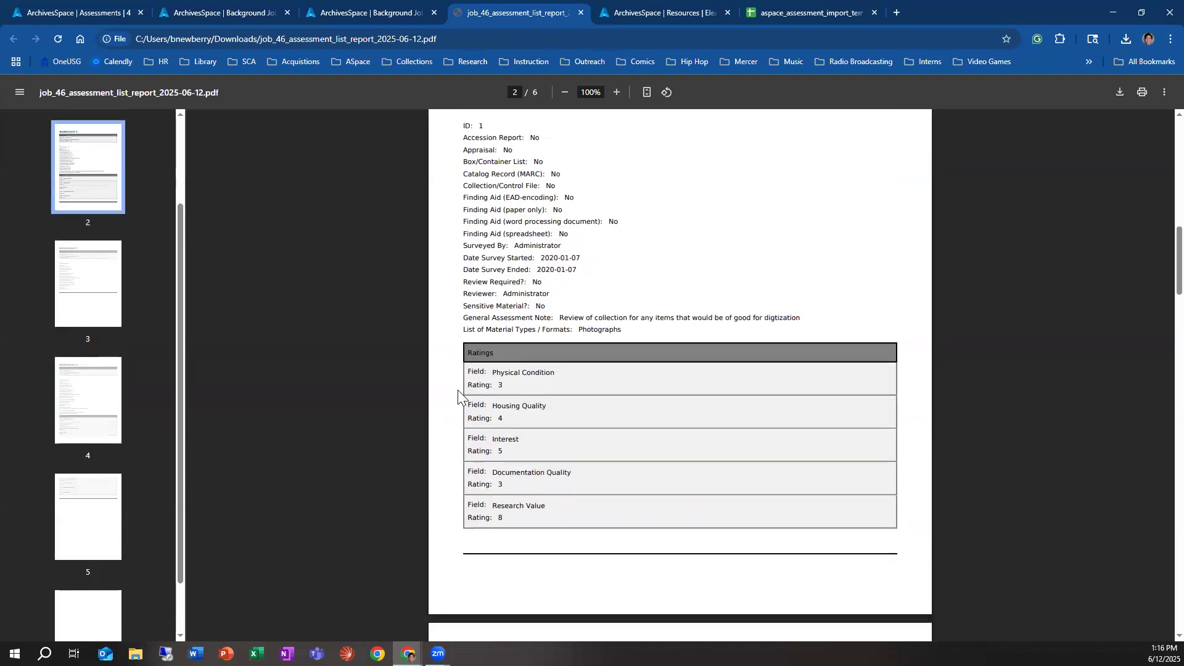
pyautogui.scroll(3, 536, 388)
pyautogui.scroll(-2, 542, 410)
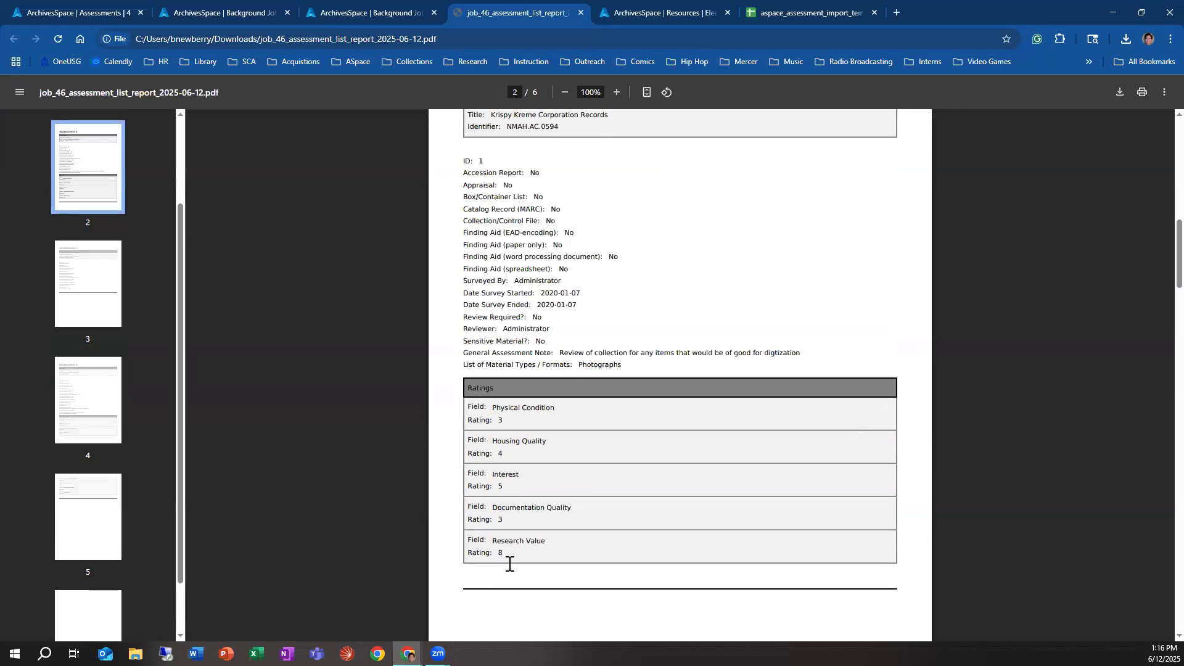
pyautogui.scroll(6, 394, 479)
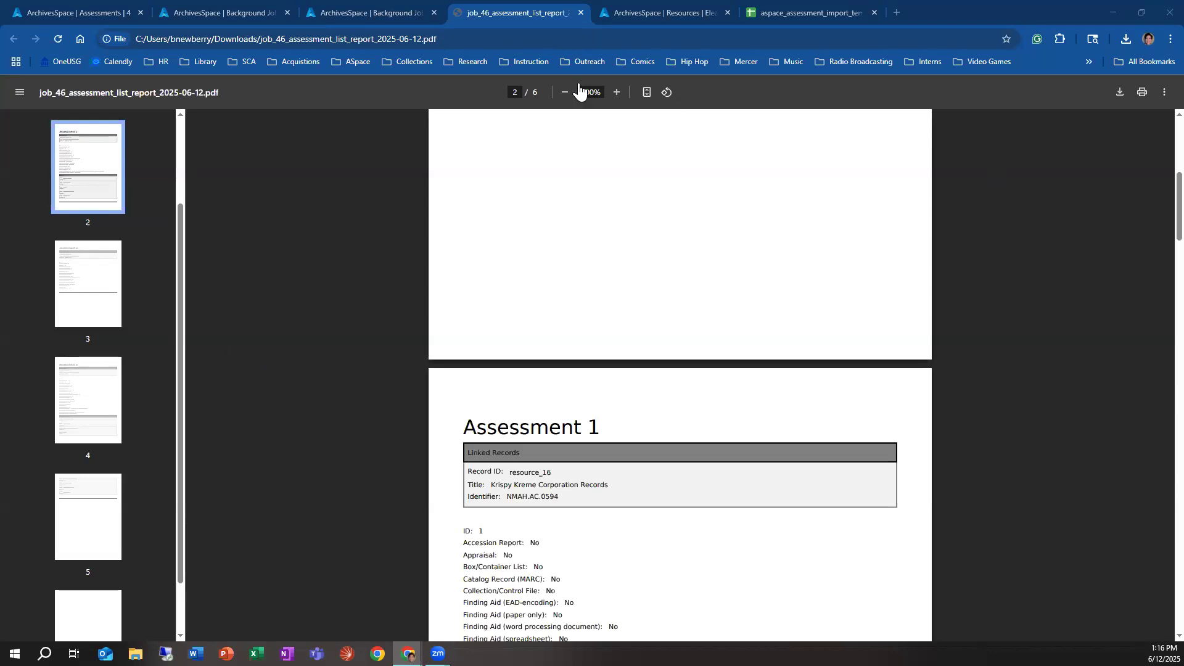
# Step: Close the PDF report, both background job pages and the quilt collection resource page, and return to the Assessment 4 record
pyautogui.click(581, 12)
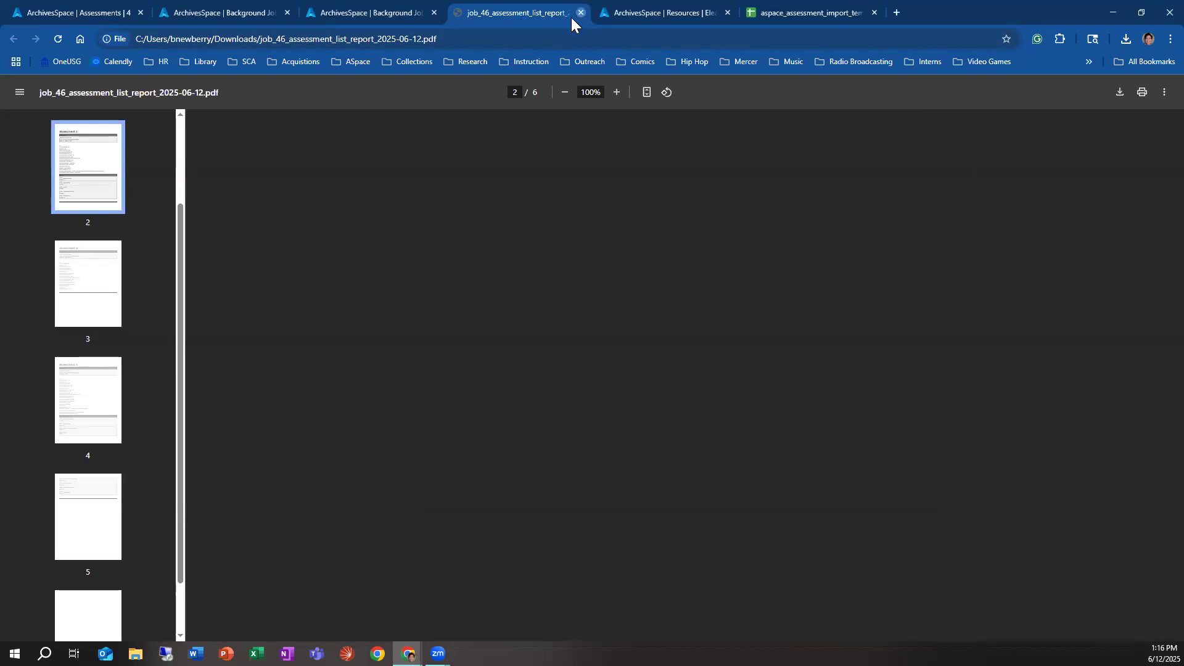
pyautogui.click(435, 13)
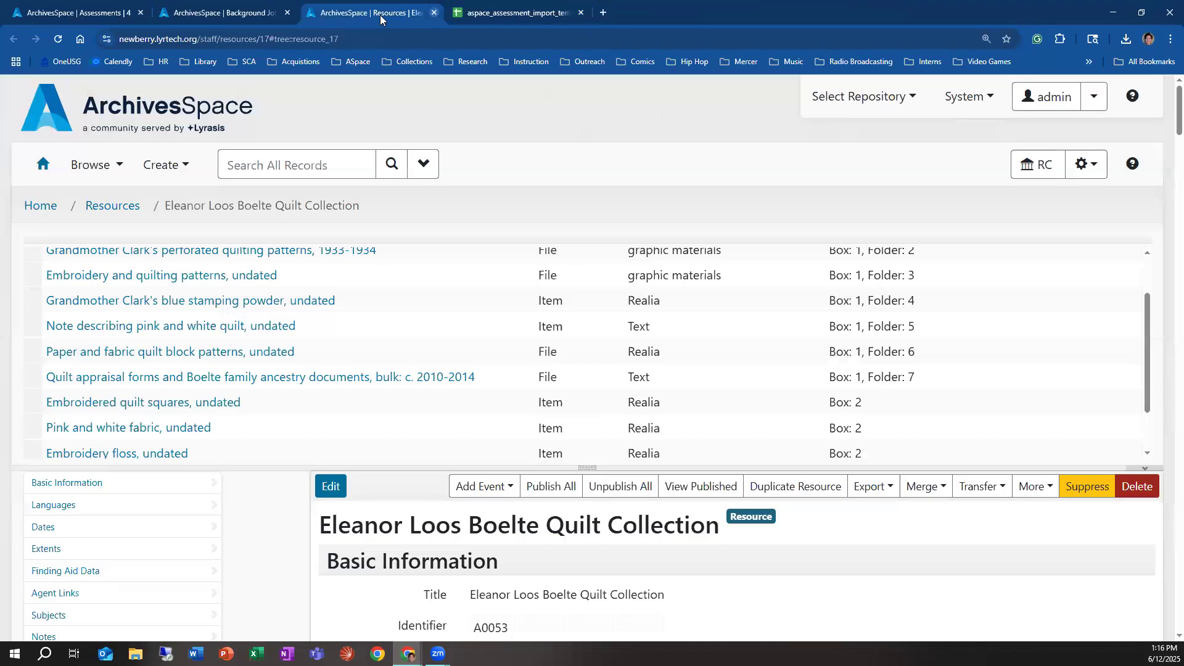
pyautogui.click(287, 13)
pyautogui.click(287, 12)
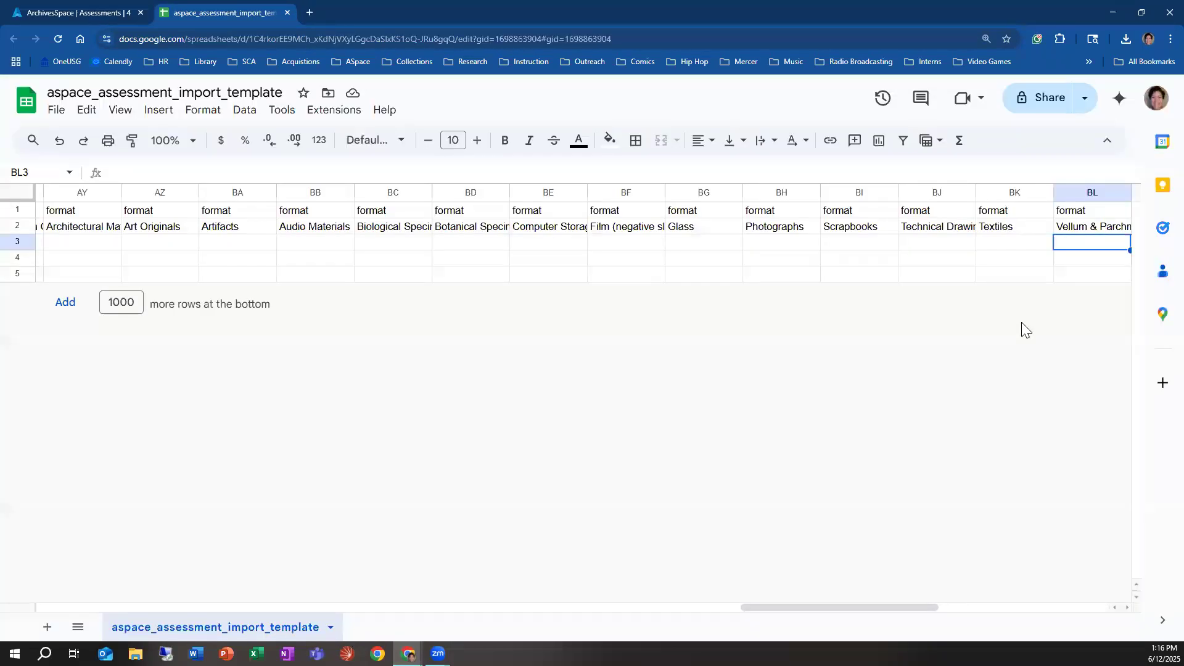
pyautogui.click(112, 14)
# Step: Open the repository's Custom Report Templates and start a new template
pyautogui.scroll(14, 1018, 330)
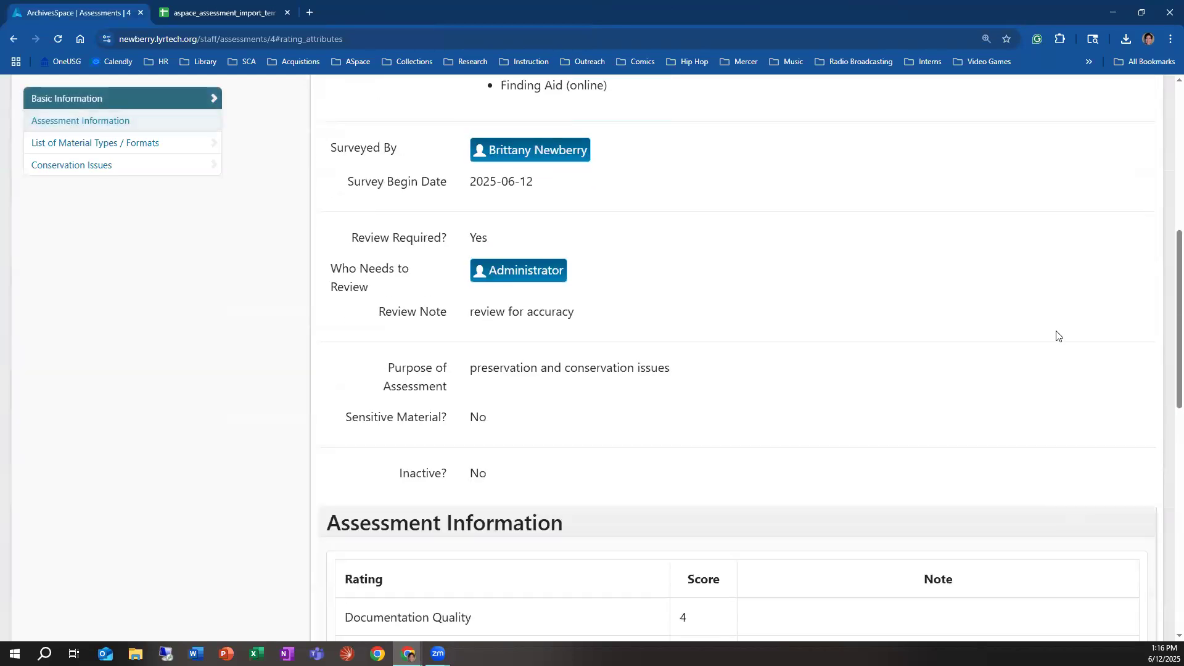
pyautogui.click(1090, 168)
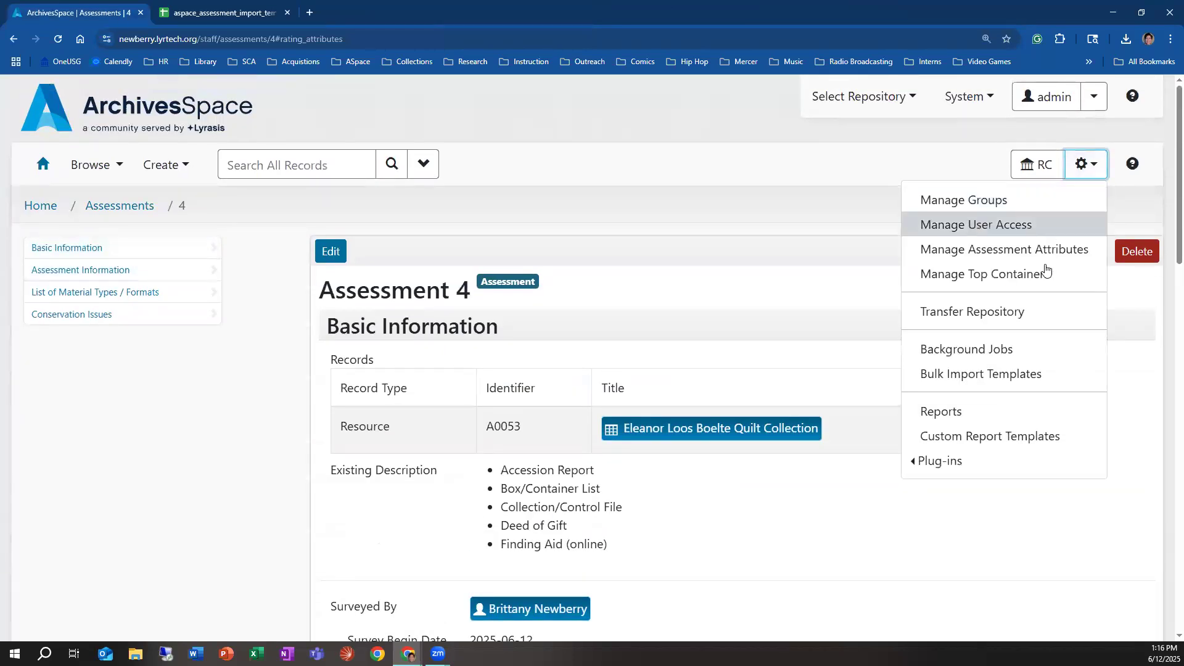
pyautogui.click(1047, 437)
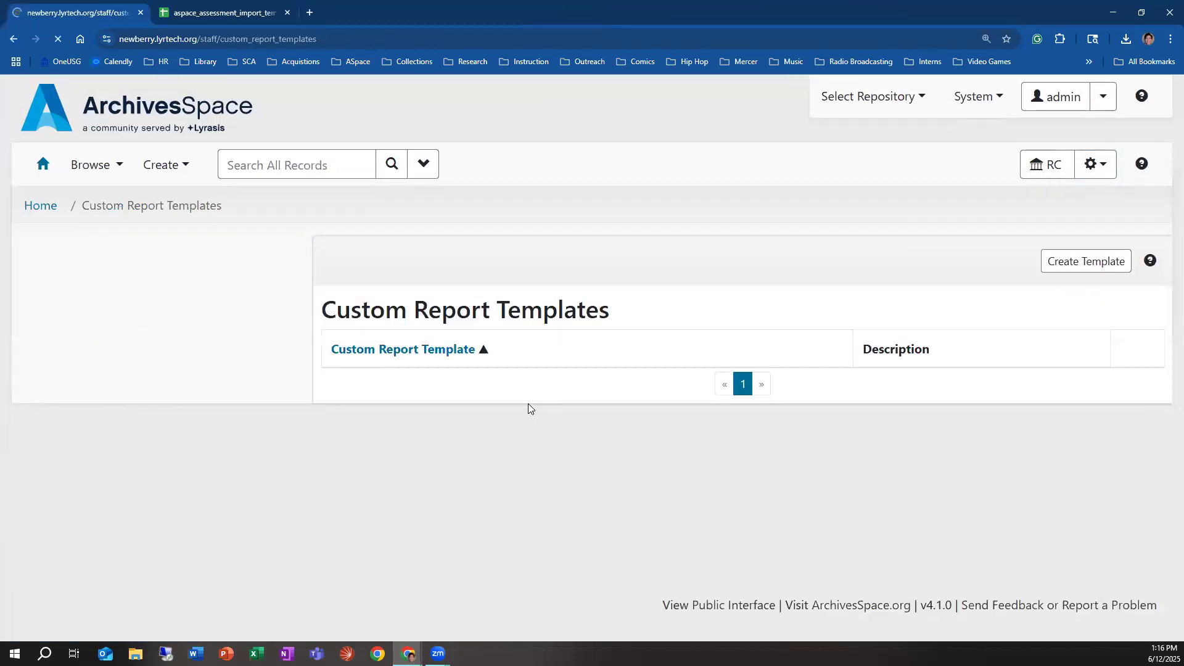
pyautogui.click(1050, 267)
# Step: Set the new custom report template's record type to Assessments and bring up its basic information fields
pyautogui.scroll(-3, 395, 379)
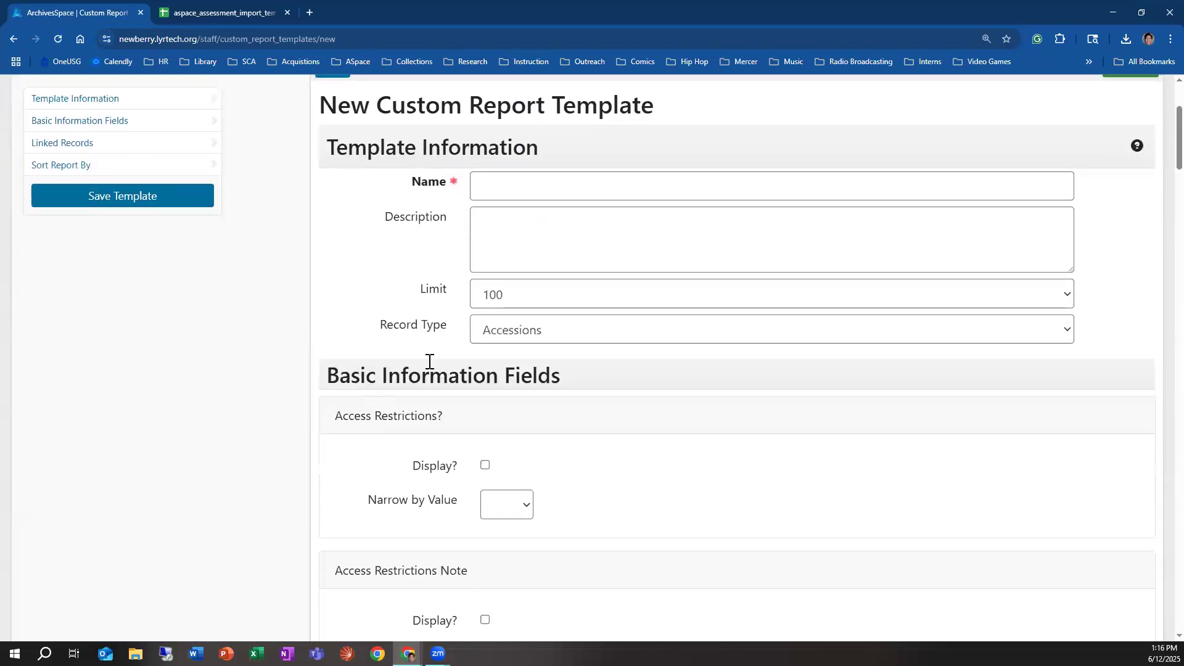
pyautogui.click(508, 331)
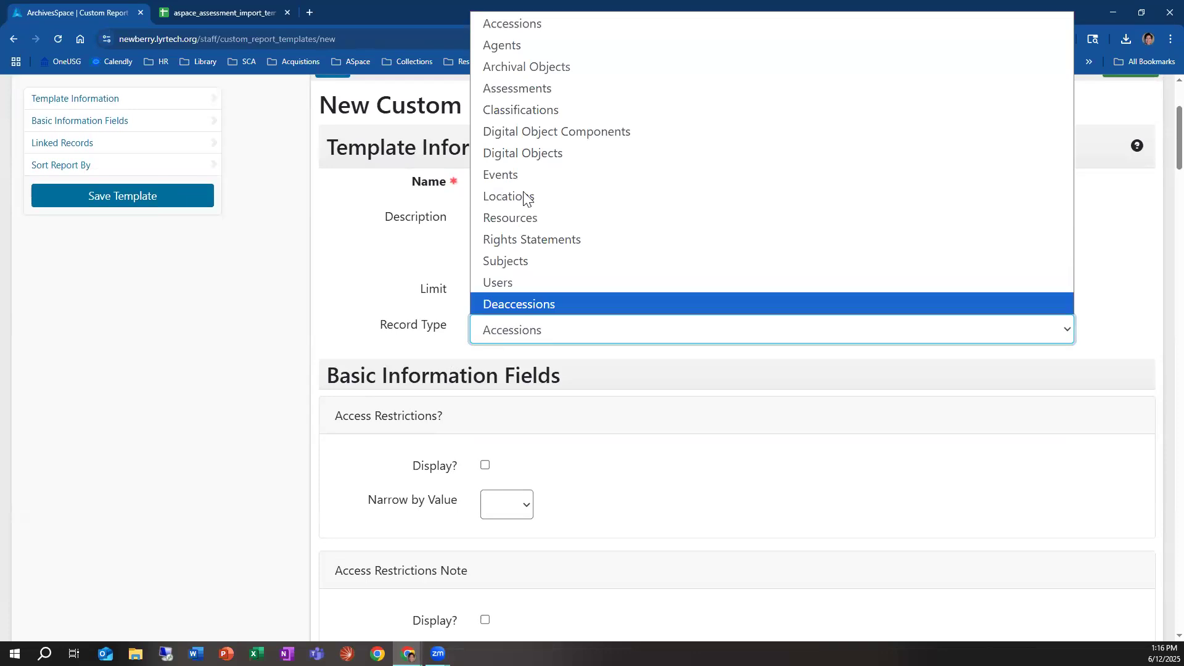
pyautogui.click(518, 89)
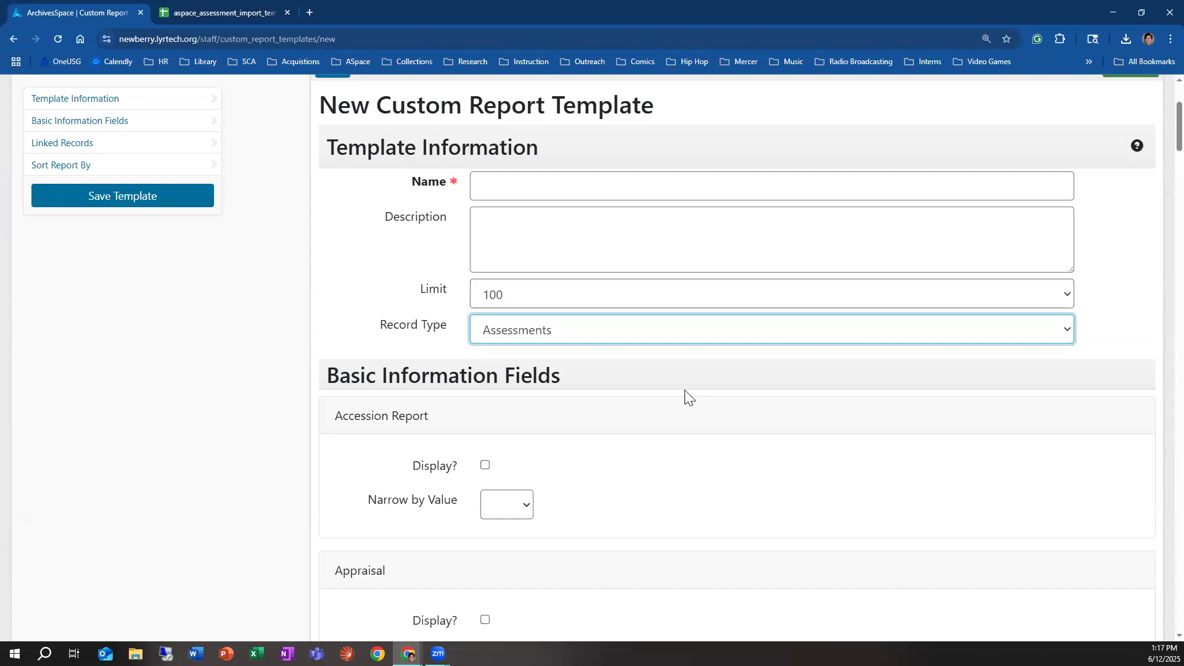
pyautogui.scroll(-6, 683, 404)
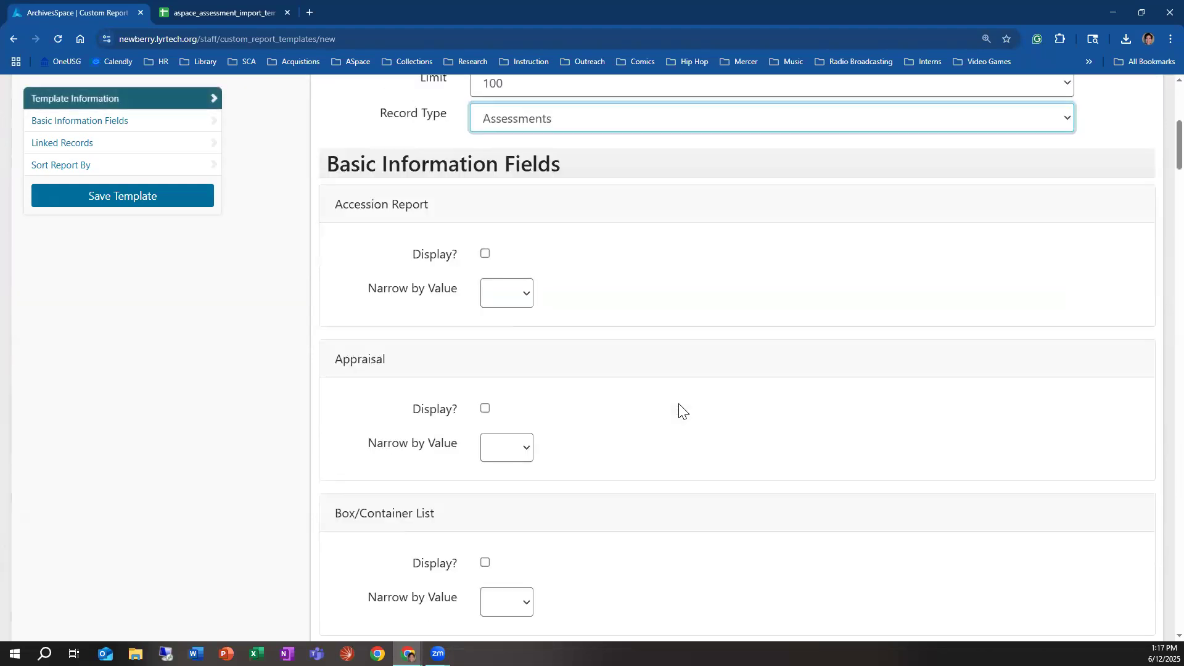
# Step: Review the Assessments template's basic information fields, including their display checkboxes, value filters and date filters
pyautogui.scroll(-14, 684, 414)
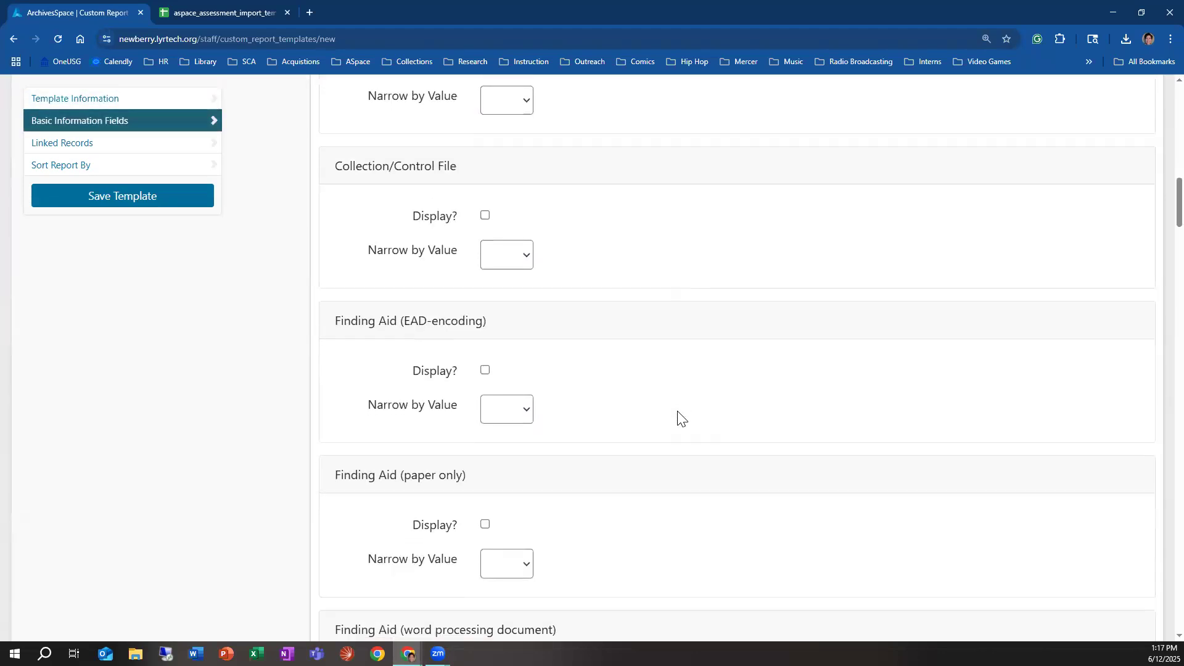
pyautogui.scroll(-20, 671, 424)
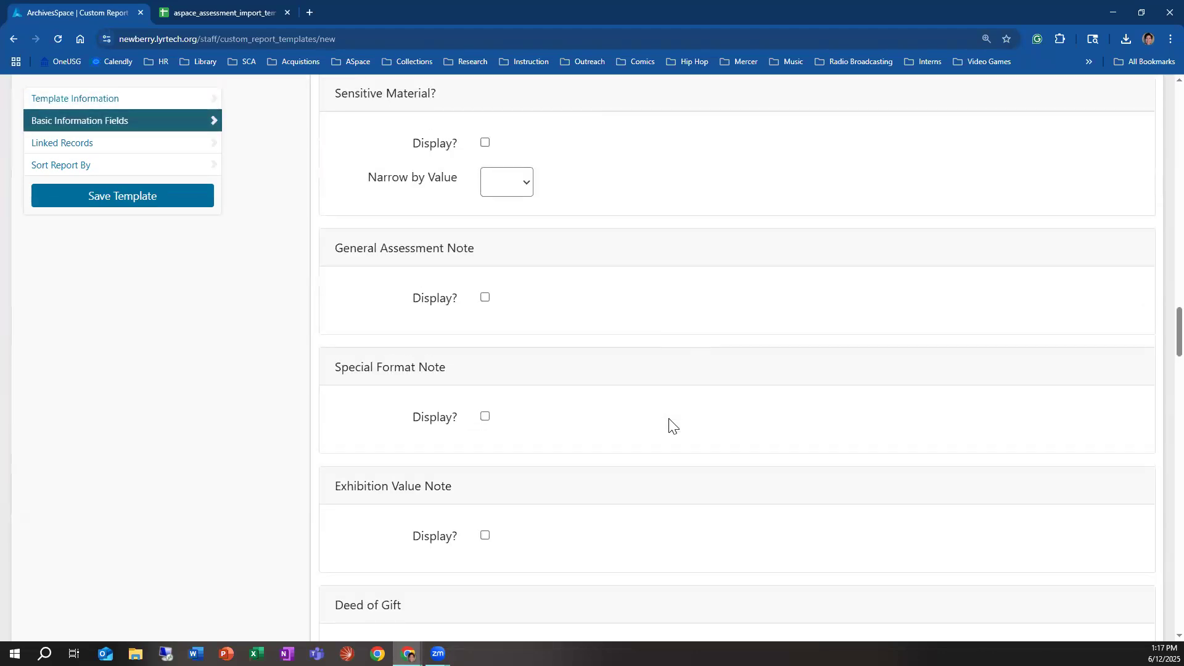
pyautogui.scroll(-15, 671, 426)
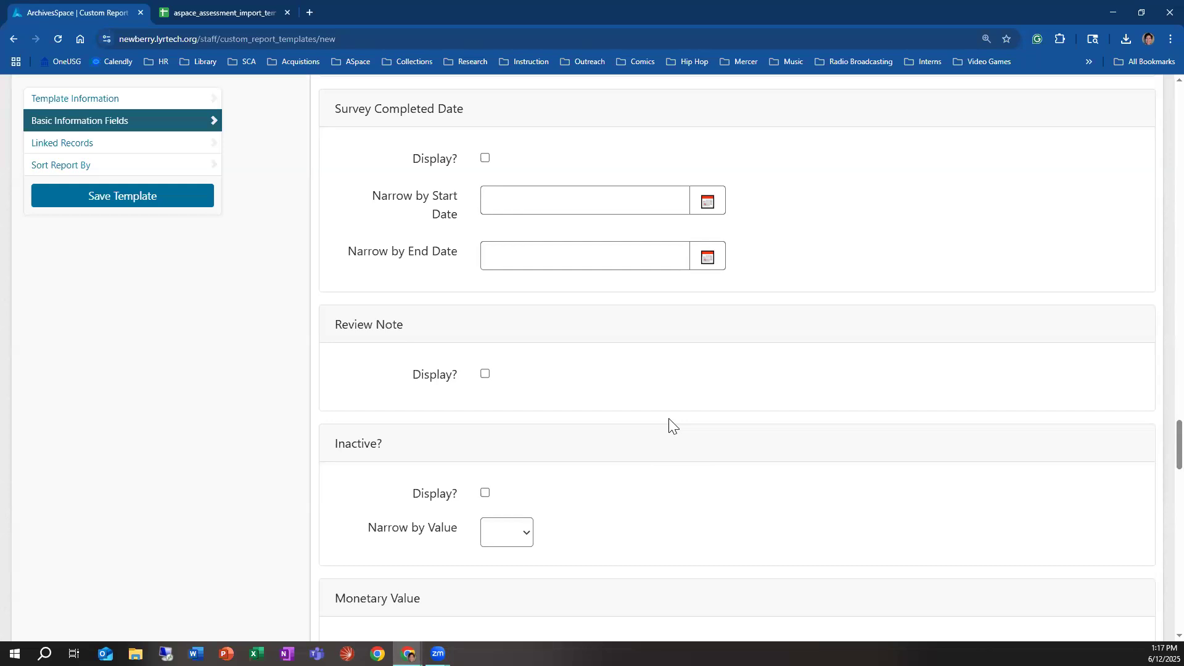
pyautogui.scroll(-5, 635, 487)
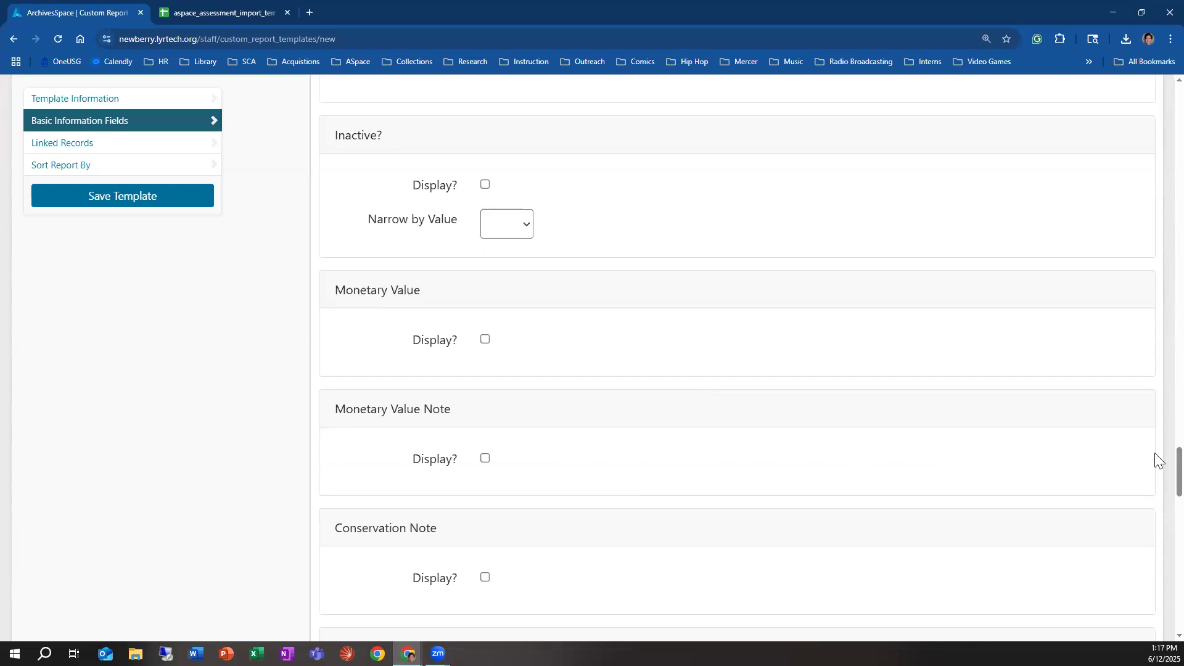
pyautogui.scroll(15, 1155, 459)
pyautogui.scroll(20, 1154, 309)
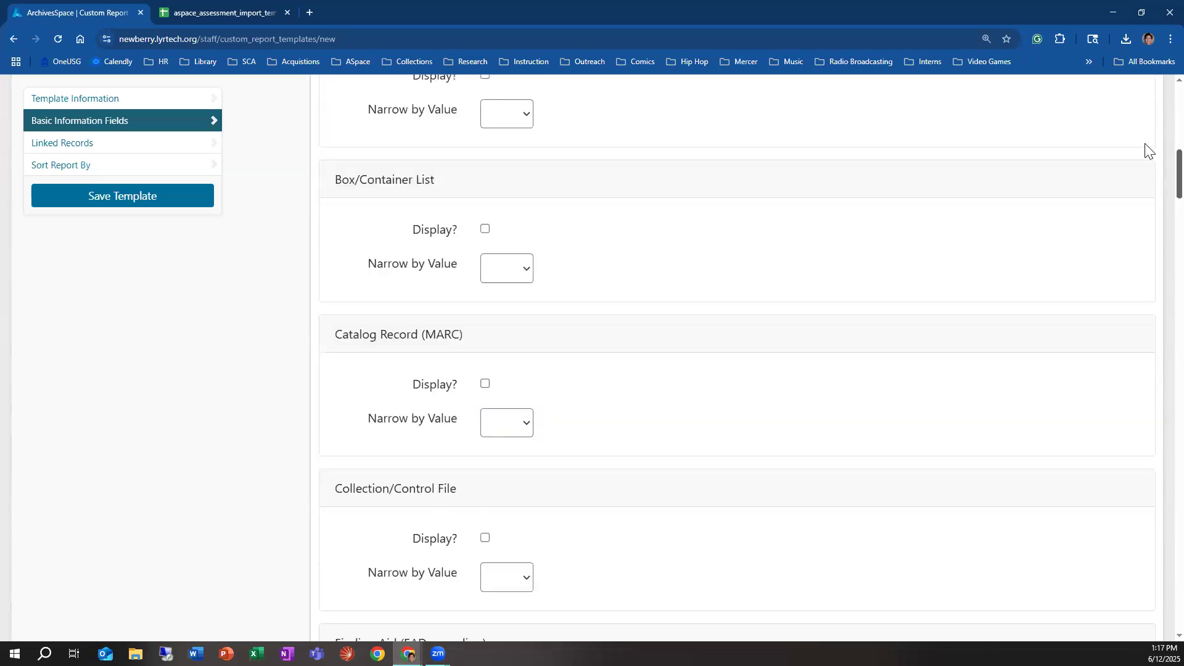
pyautogui.scroll(1, 1143, 100)
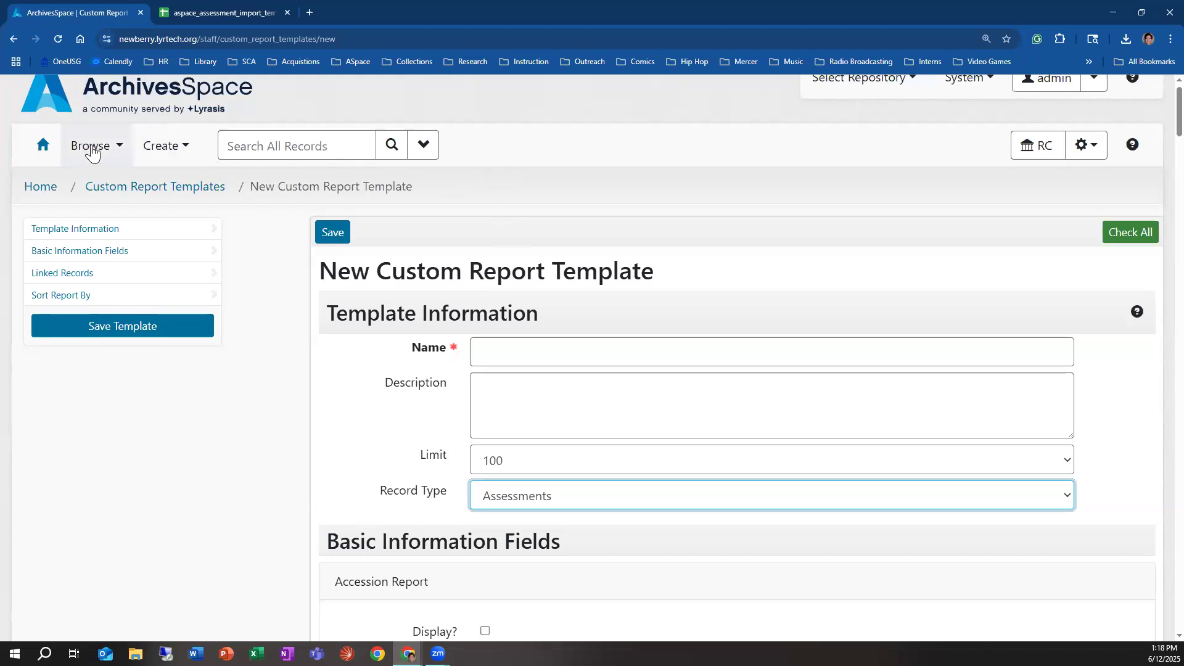
# Step: Leave the new custom report template without saving and open the repository's Bulk Import Templates
pyautogui.click(39, 153)
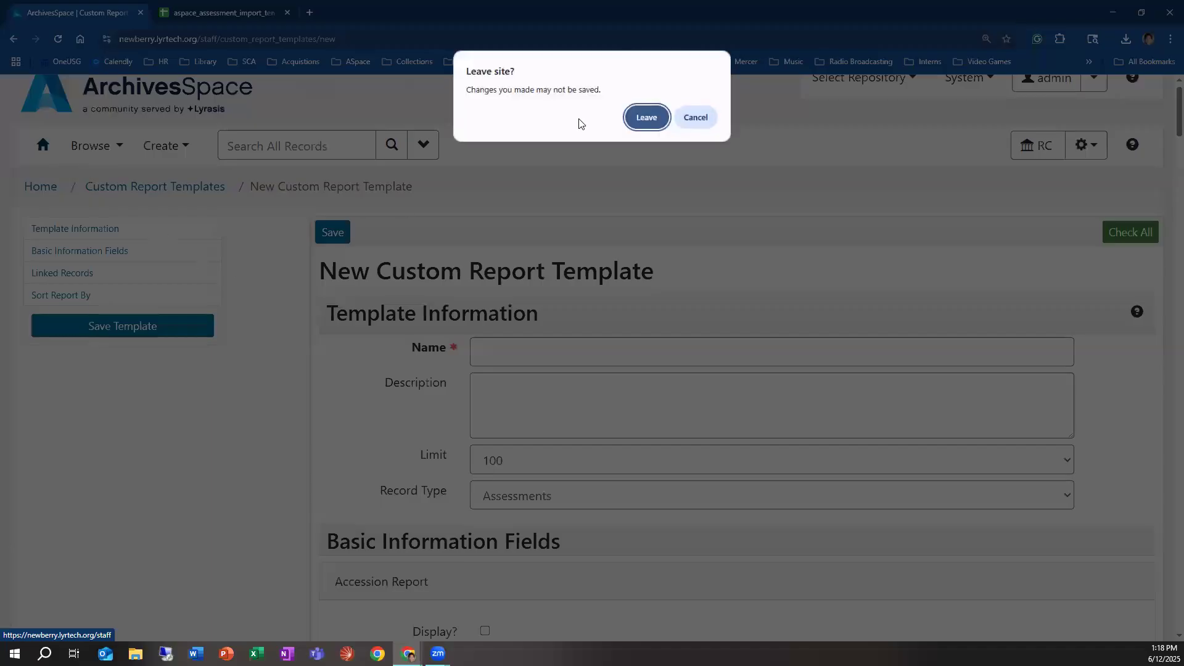
pyautogui.click(648, 118)
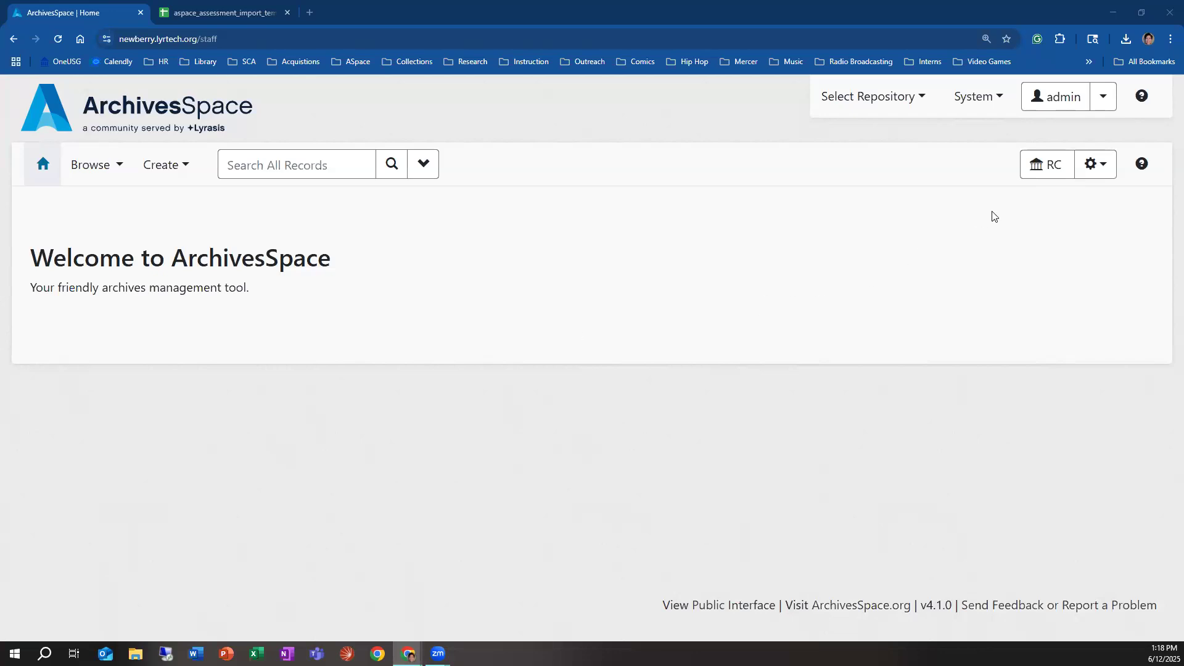
pyautogui.click(1090, 174)
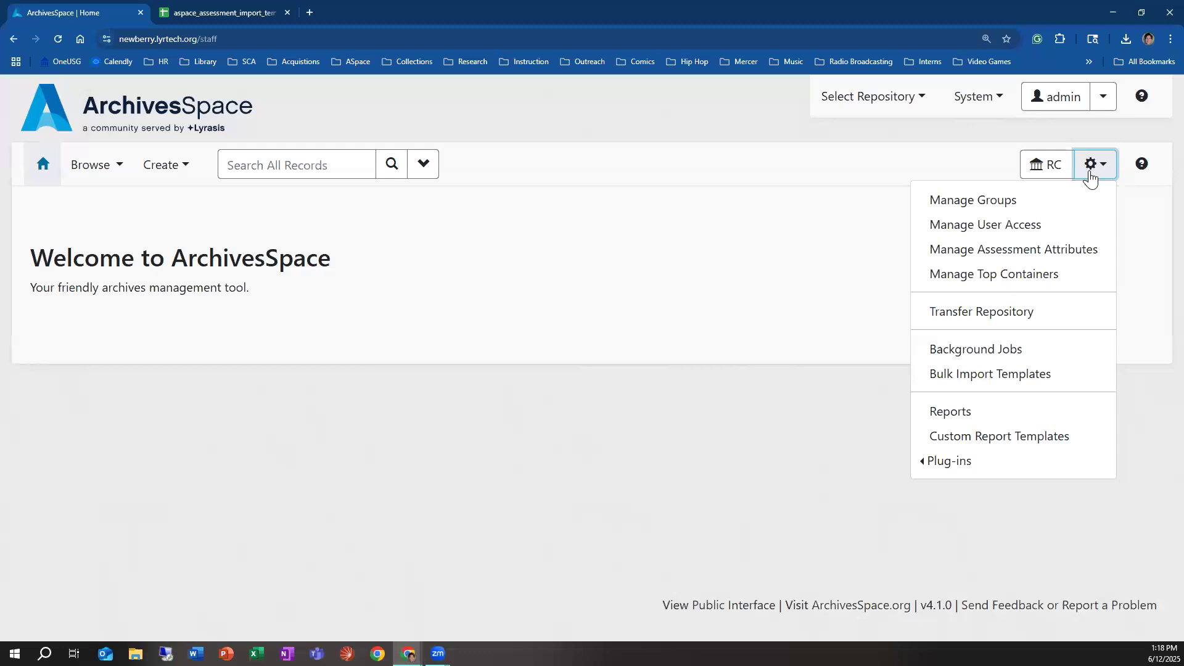
pyautogui.click(977, 375)
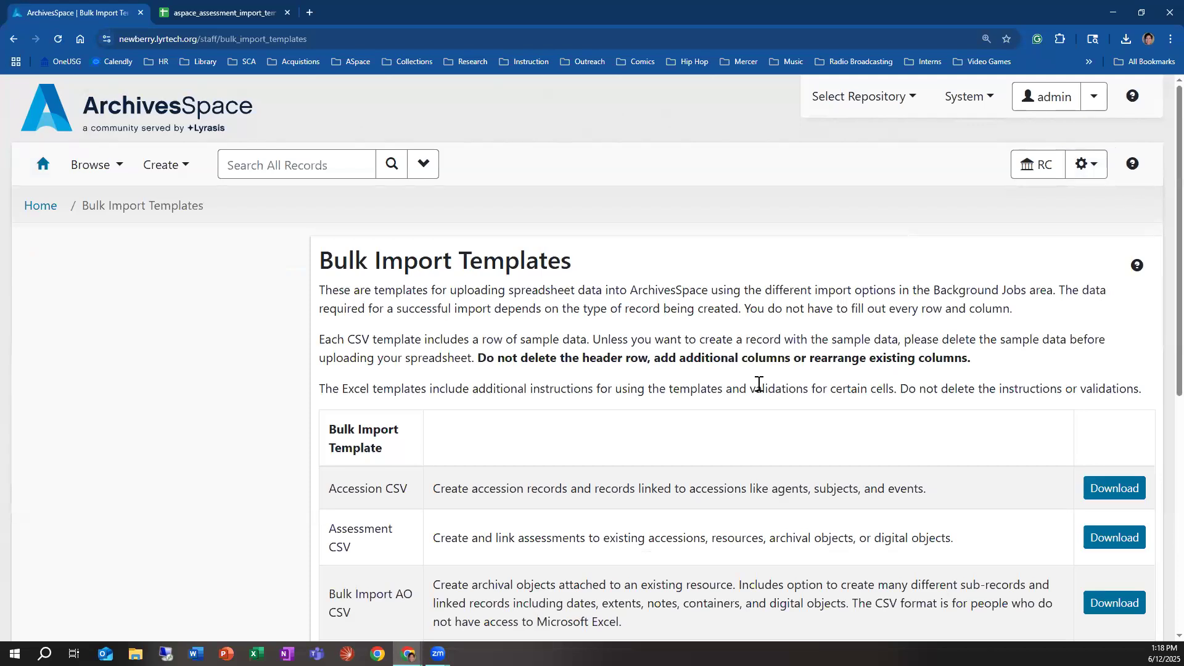
# Step: Locate the Assessment CSV entry among the bulk import templates and download its template
pyautogui.scroll(-2, 545, 423)
pyautogui.moveTo(375, 429); pyautogui.dragTo(325, 400)
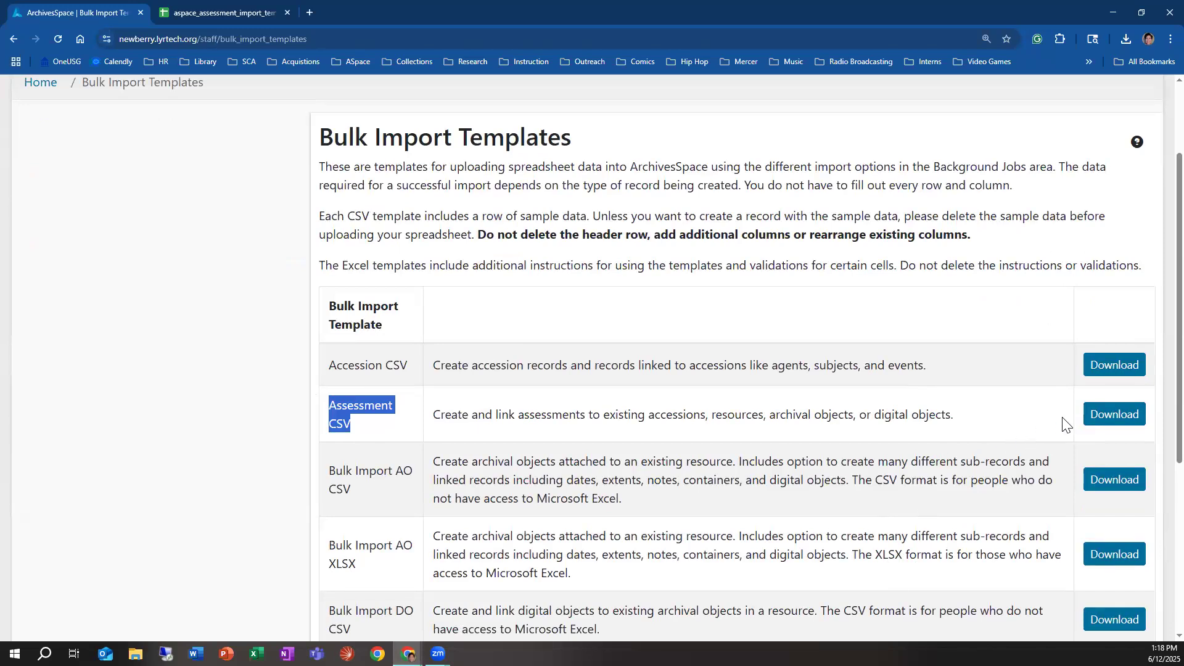
pyautogui.click(1106, 423)
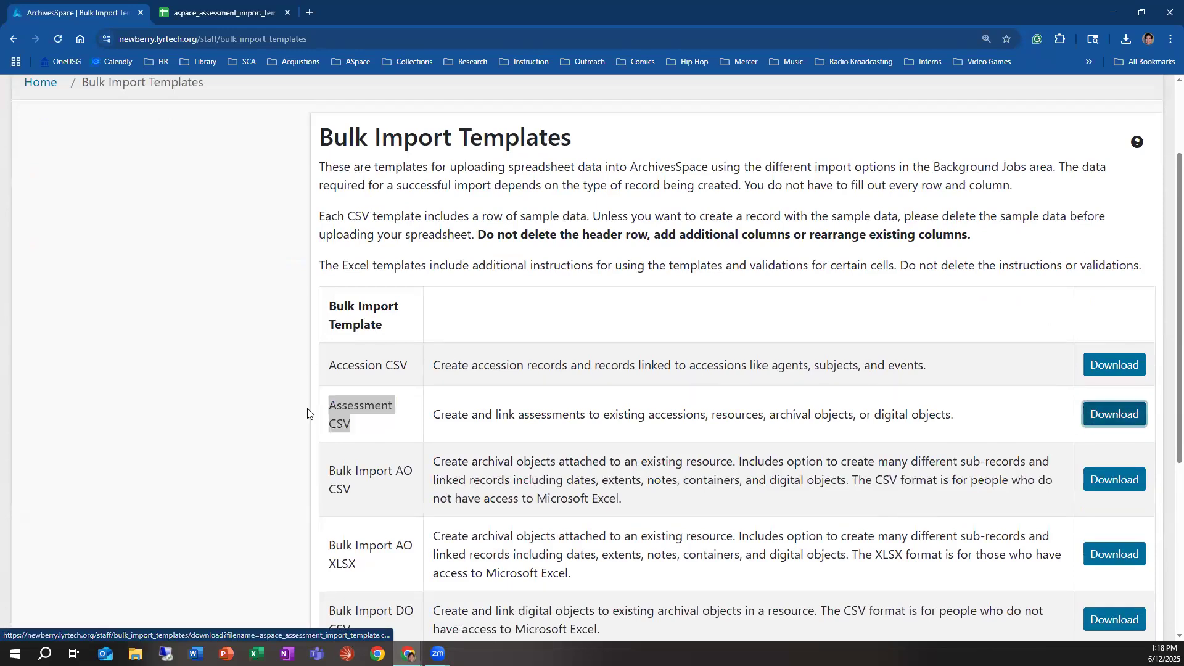
pyautogui.click(481, 312)
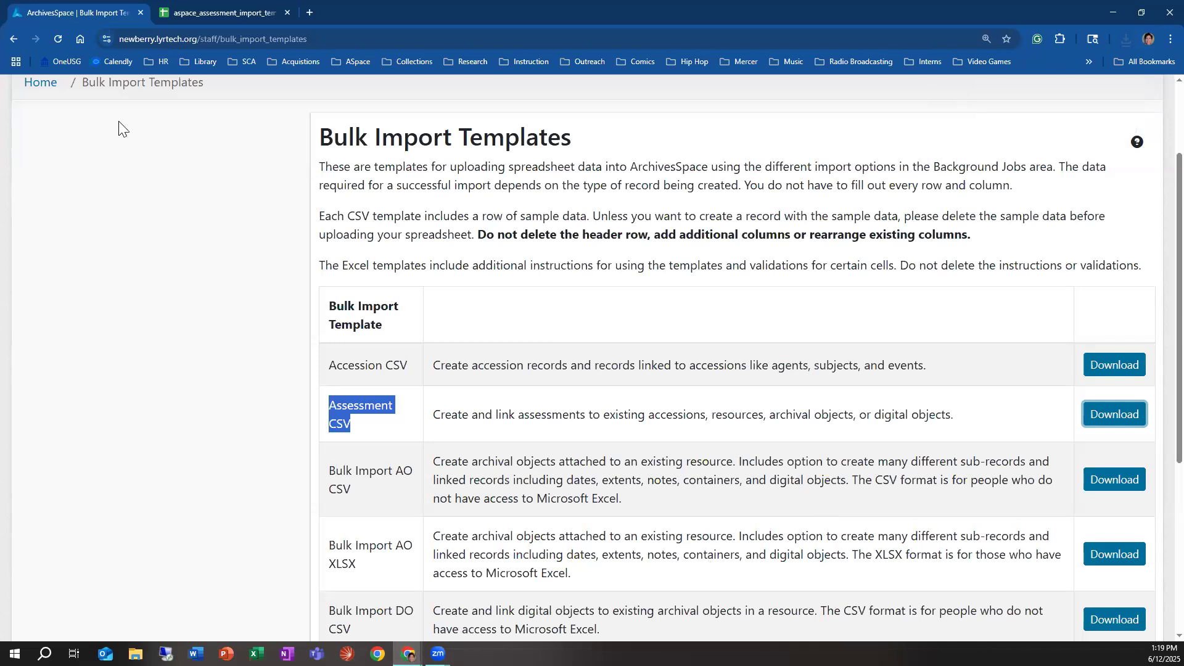
# Step: Switch to the aspace_assessment_import_template spreadsheet in Google Sheets and examine the record columns at its beginning
pyautogui.click(241, 12)
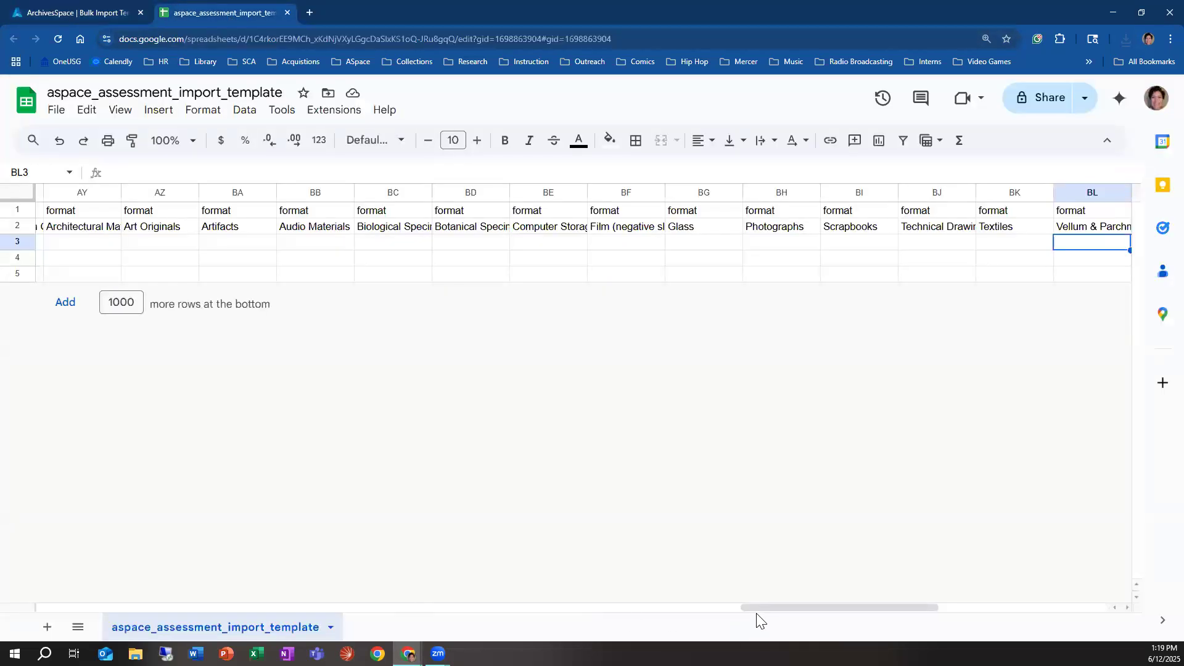
pyautogui.moveTo(757, 607); pyautogui.dragTo(11, 602)
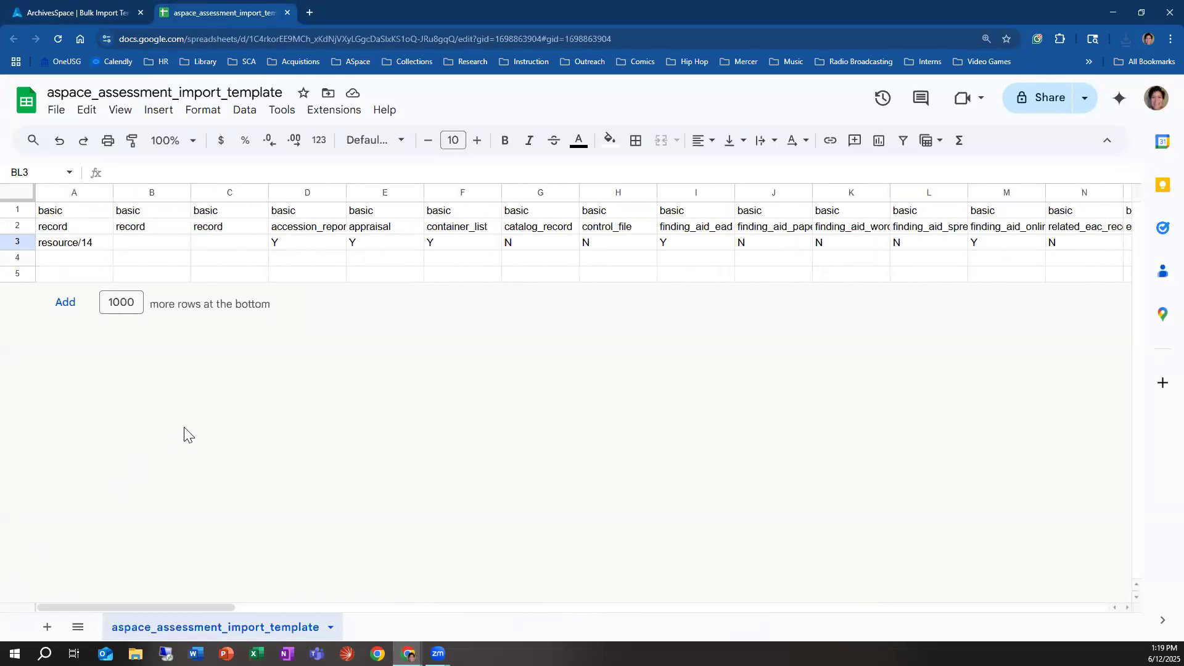
pyautogui.click(156, 228)
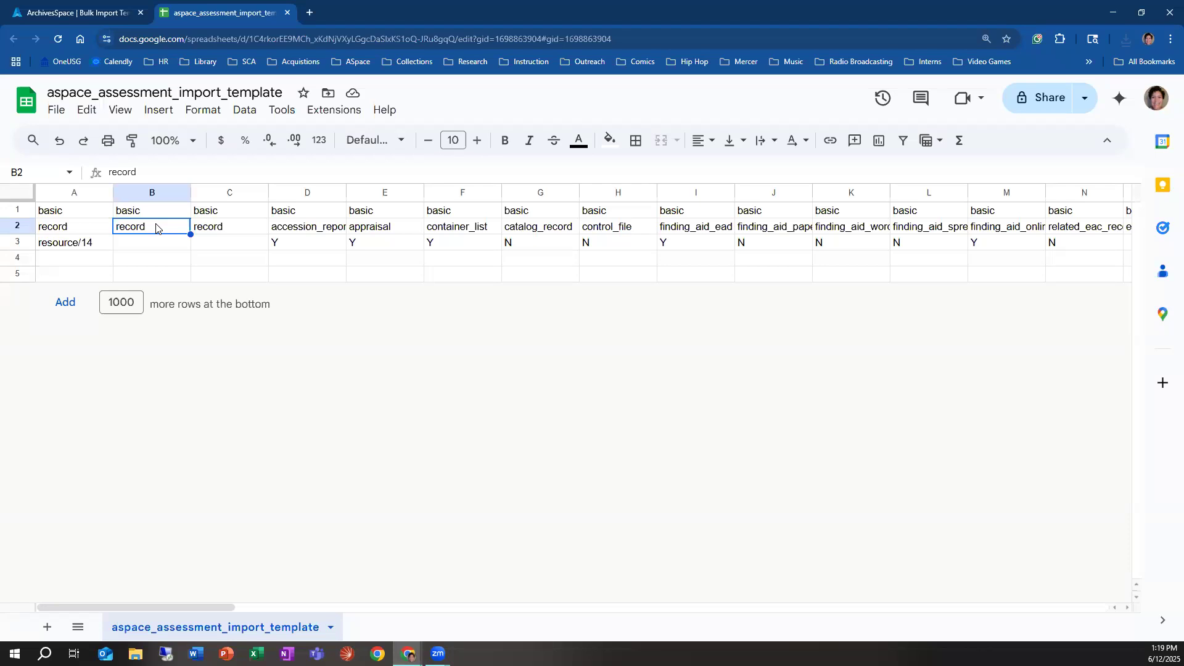
# Step: Switch back to ArchivesSpace, browse the resources and open the collection record with identifier IWA0784 for viewing
pyautogui.click(106, 10)
pyautogui.scroll(1, 202, 209)
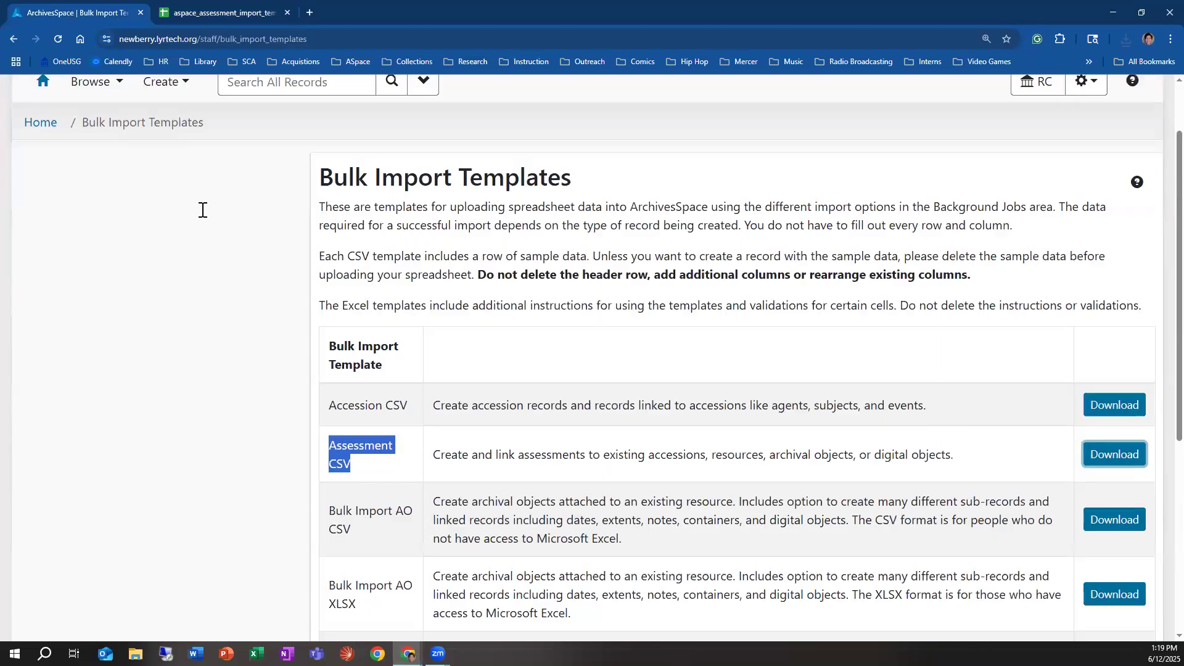
pyautogui.scroll(2, 202, 209)
pyautogui.click(93, 164)
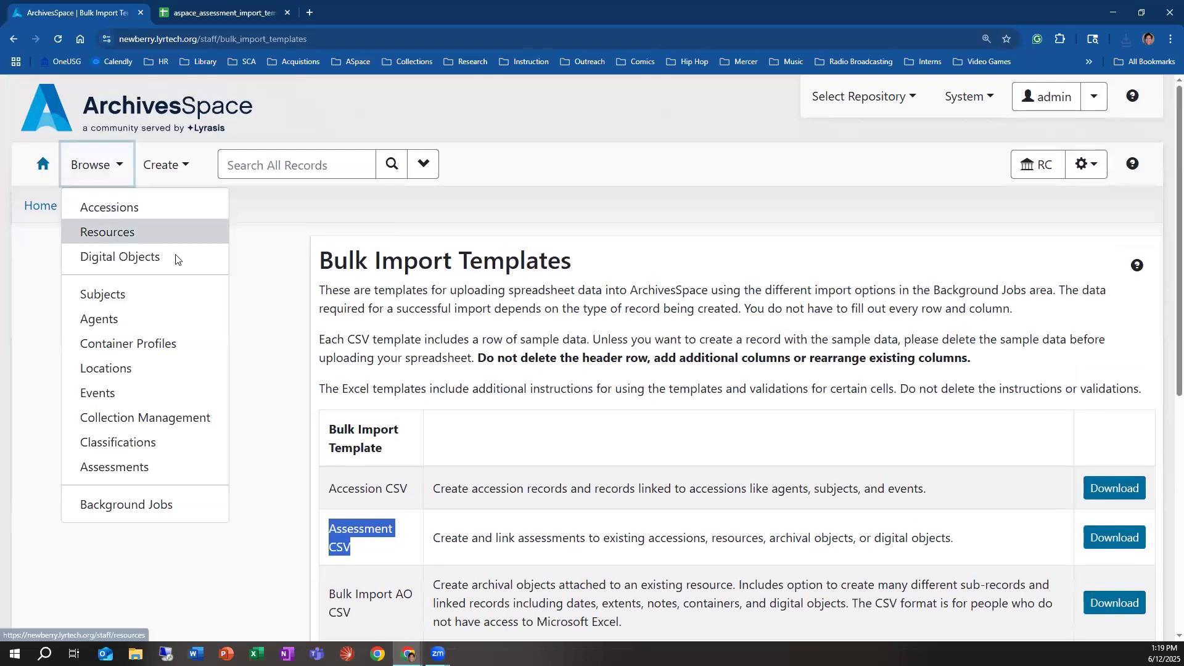
pyautogui.click(160, 233)
pyautogui.scroll(-2, 528, 534)
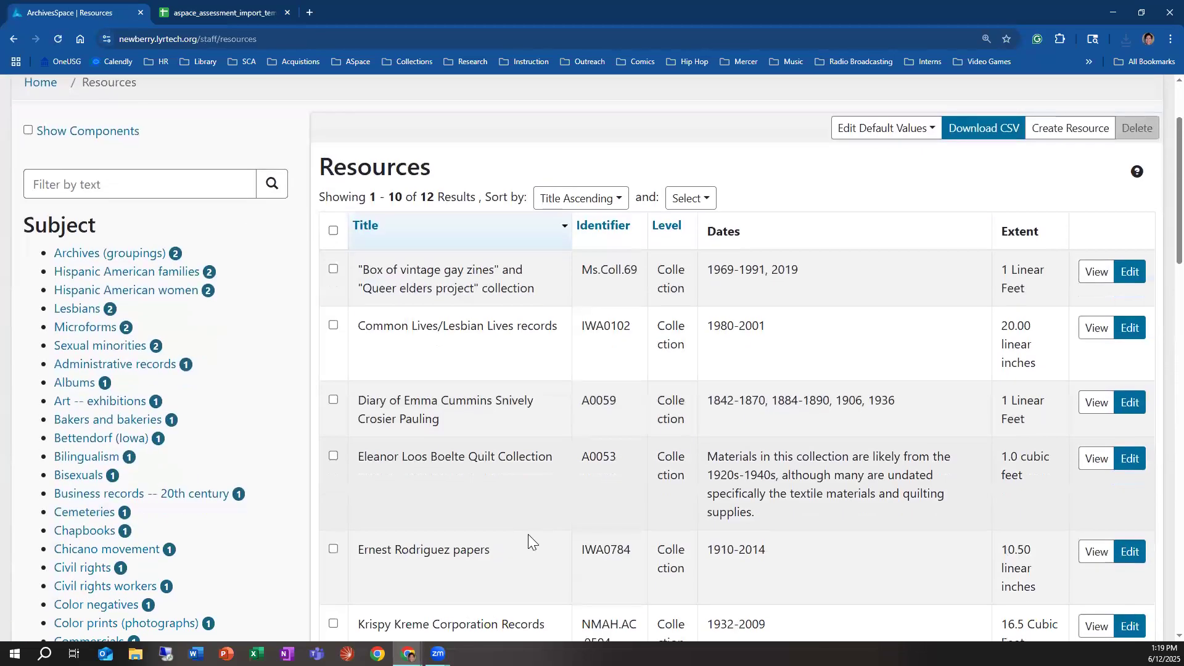
pyautogui.scroll(-2, 528, 534)
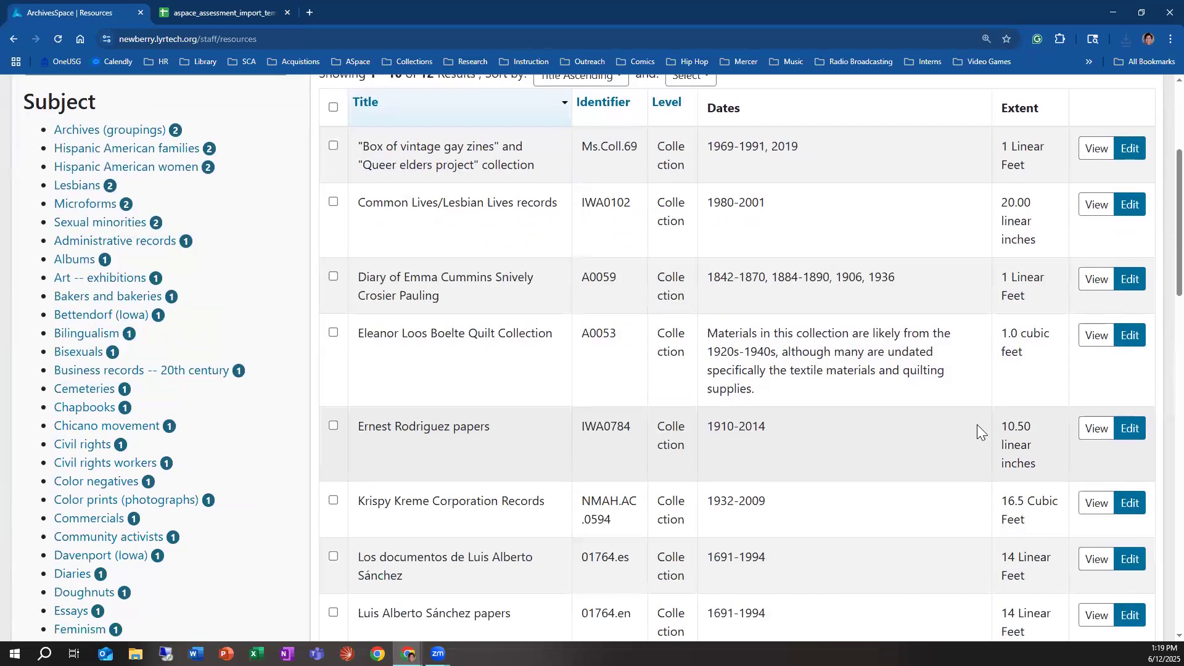
pyautogui.click(1098, 430)
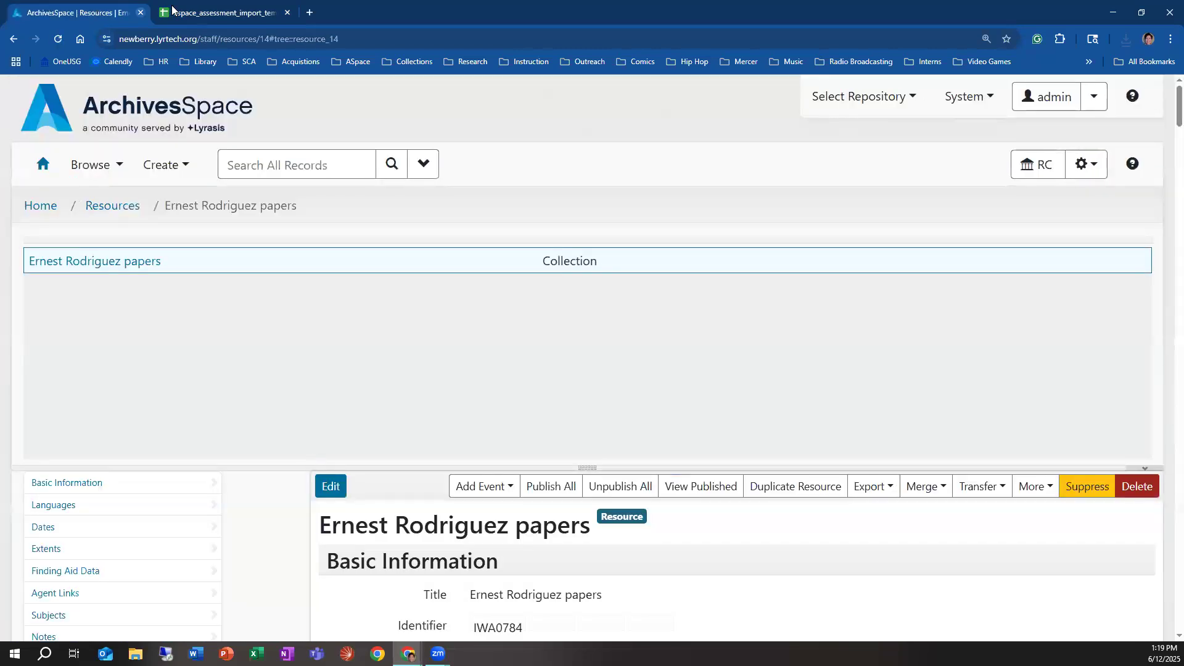
# Step: Compare the spreadsheet's first record value in row 3 with the open resource's identifier and the ID in its web address
pyautogui.click(201, 13)
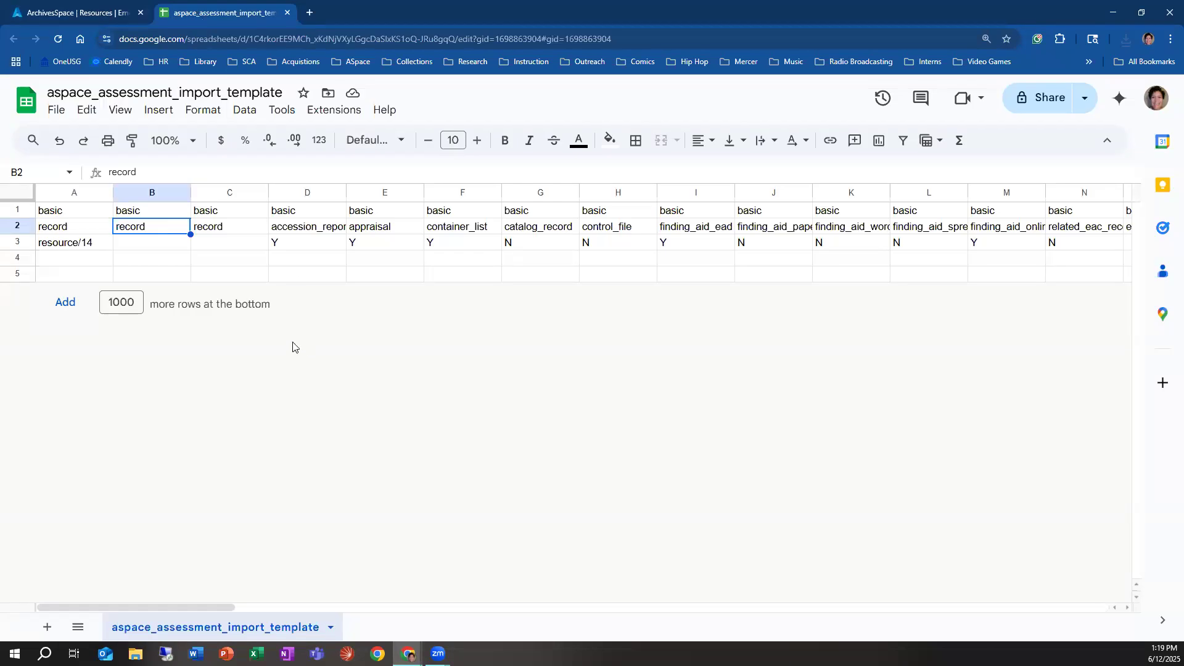
pyautogui.click(81, 245)
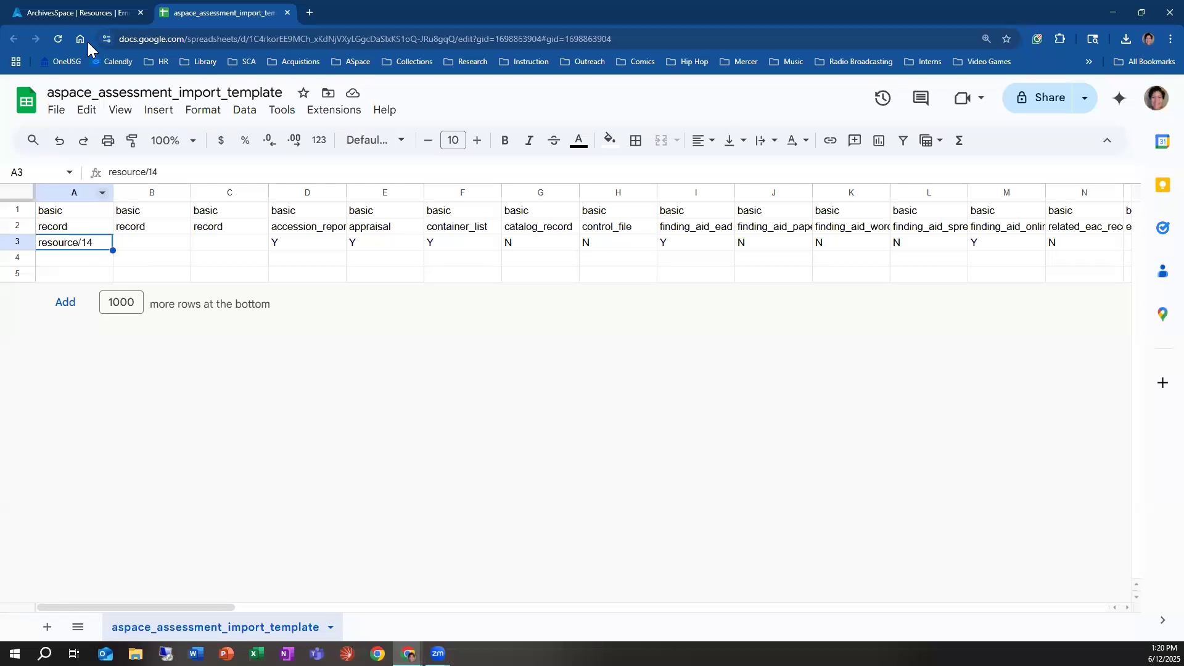
pyautogui.click(75, 19)
pyautogui.scroll(-3, 343, 548)
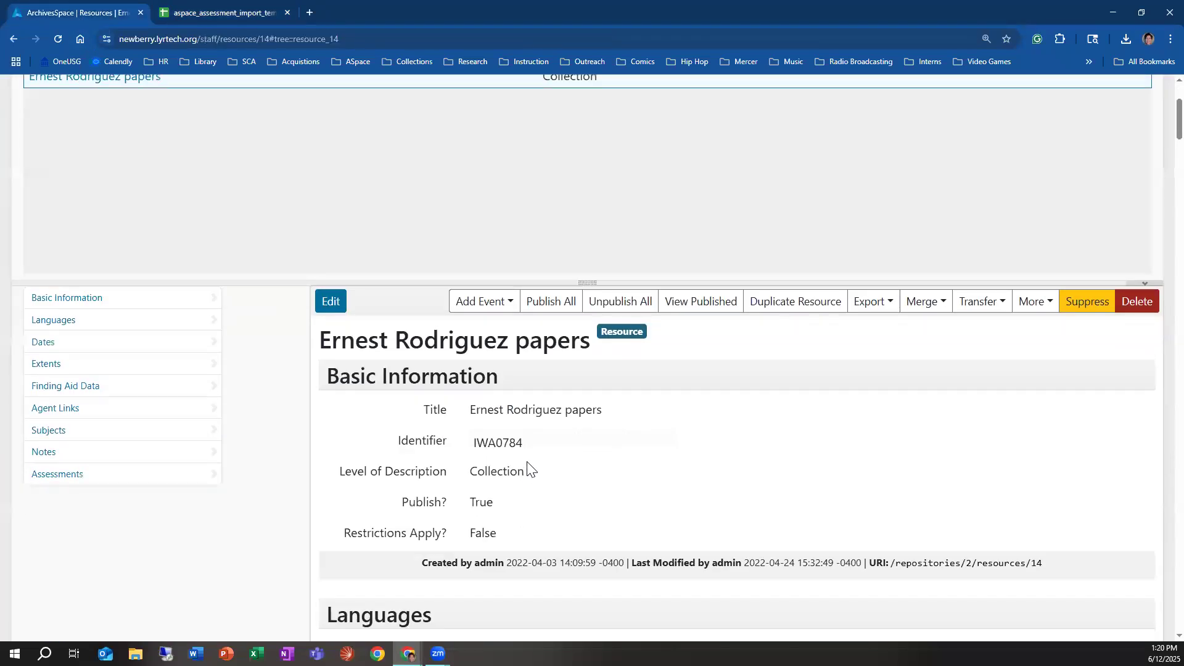
pyautogui.moveTo(523, 442); pyautogui.dragTo(483, 469)
pyautogui.scroll(3, 458, 485)
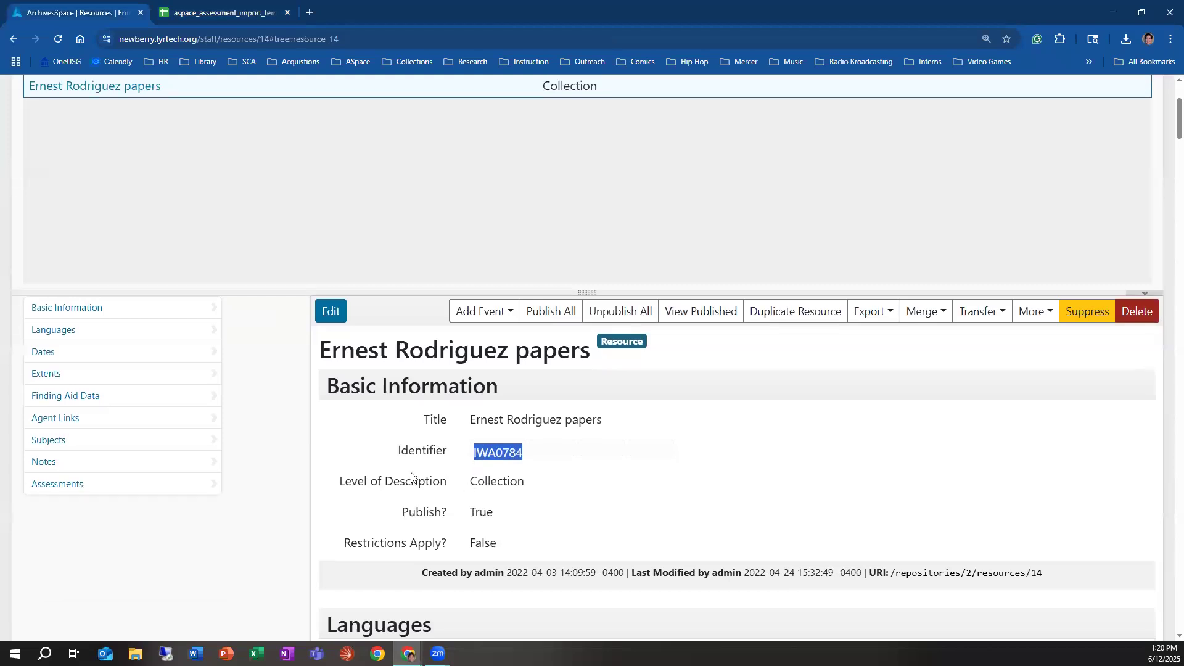
pyautogui.click(349, 39)
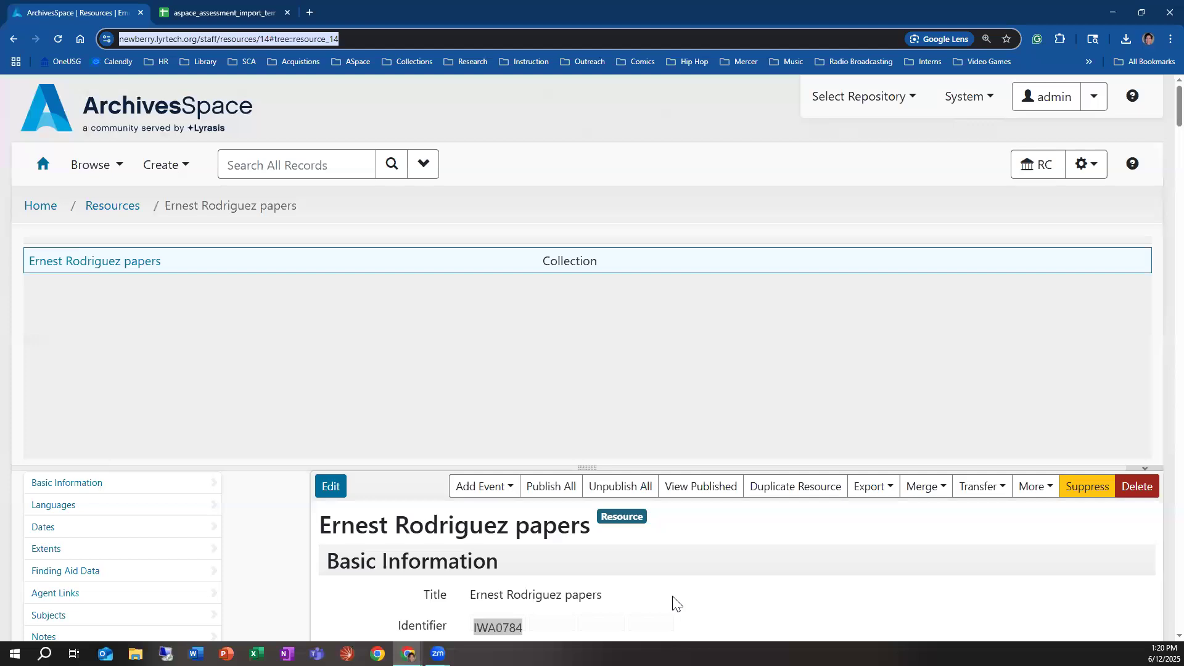
pyautogui.scroll(-2, 415, 542)
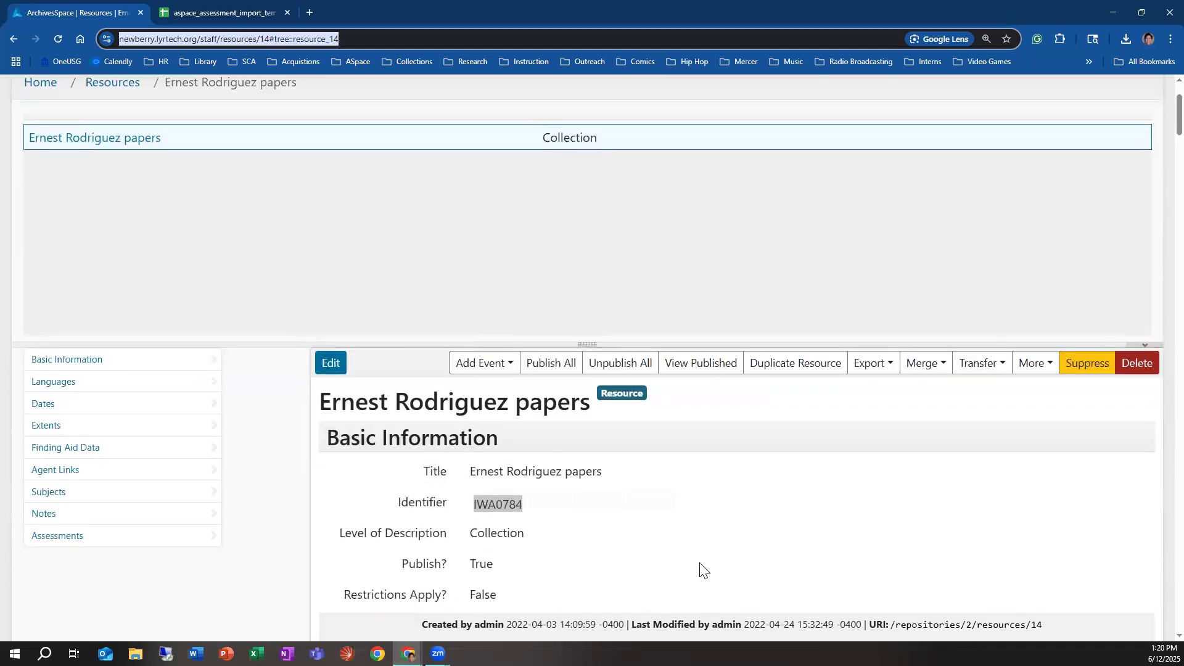
# Step: Check the import sheet's second record cell in row 3, and open the Krispy Kreme corporate records accession to inspect its web address
pyautogui.click(244, 12)
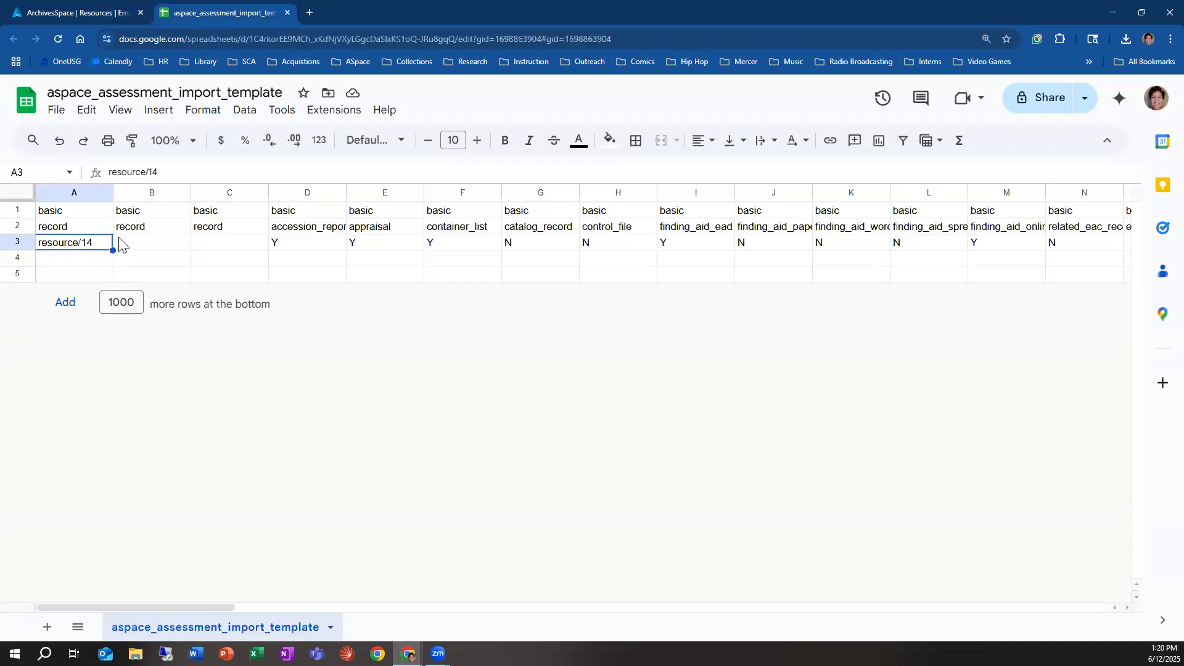
pyautogui.click(120, 242)
pyautogui.click(68, 12)
pyautogui.scroll(2, 151, 211)
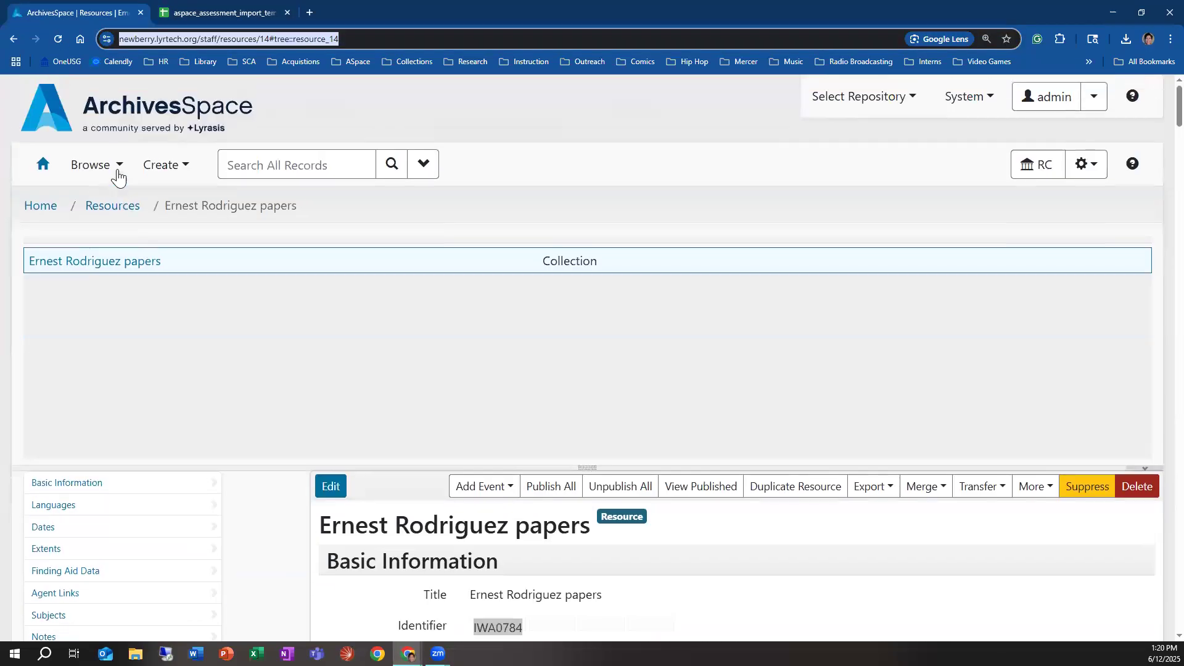
pyautogui.click(116, 170)
pyautogui.click(137, 232)
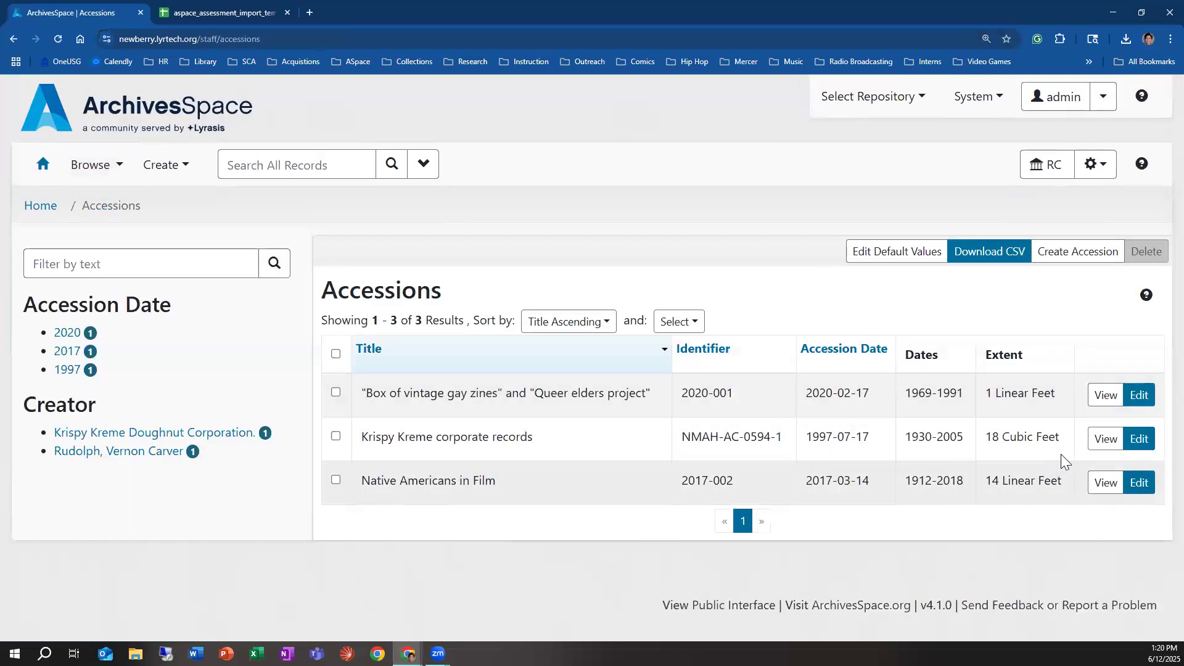
pyautogui.click(1102, 441)
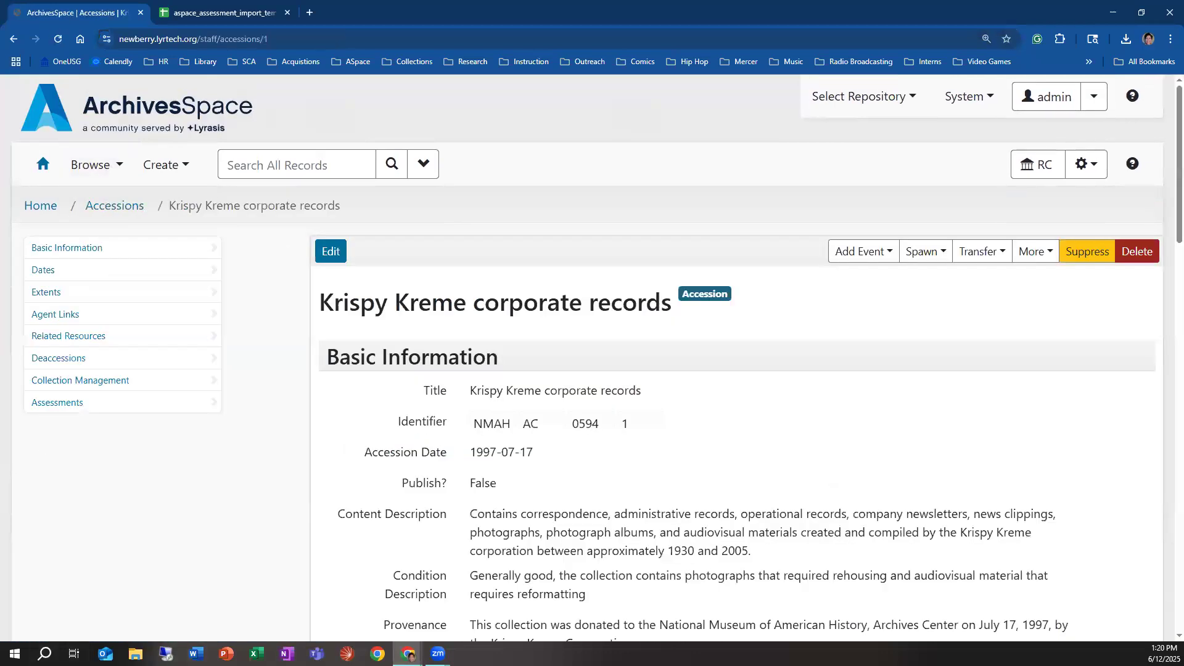
pyautogui.click(306, 43)
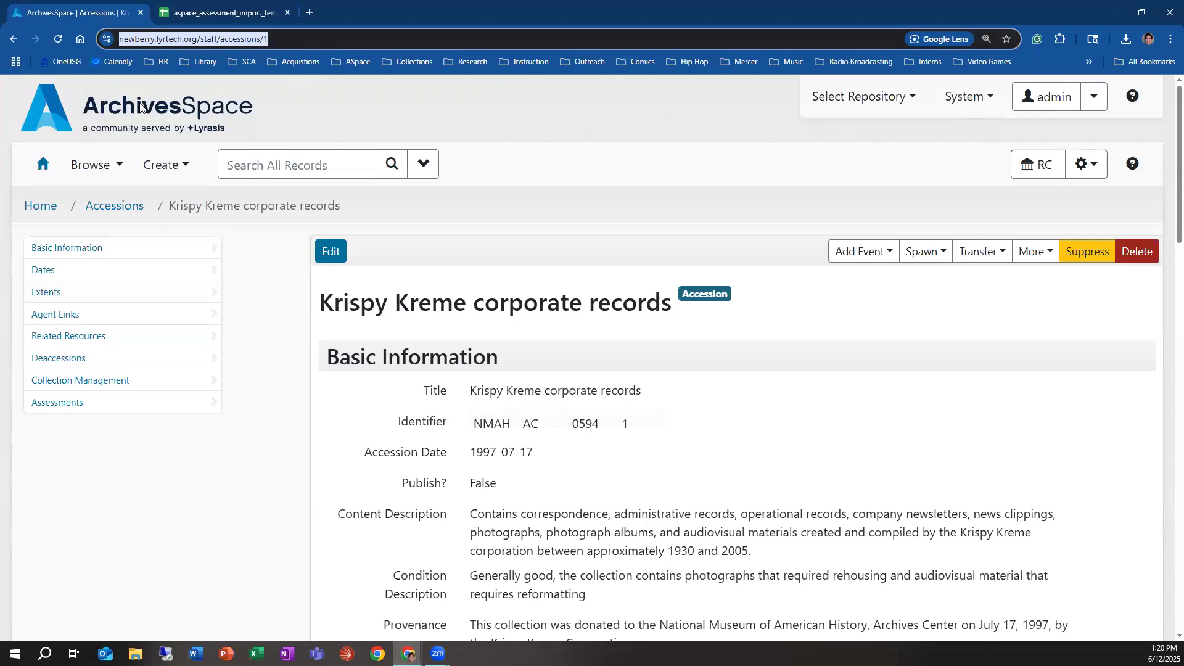
# Step: Leave the accession, browse back to the resources and reopen the collection record with identifier IWA0784
pyautogui.click(13, 39)
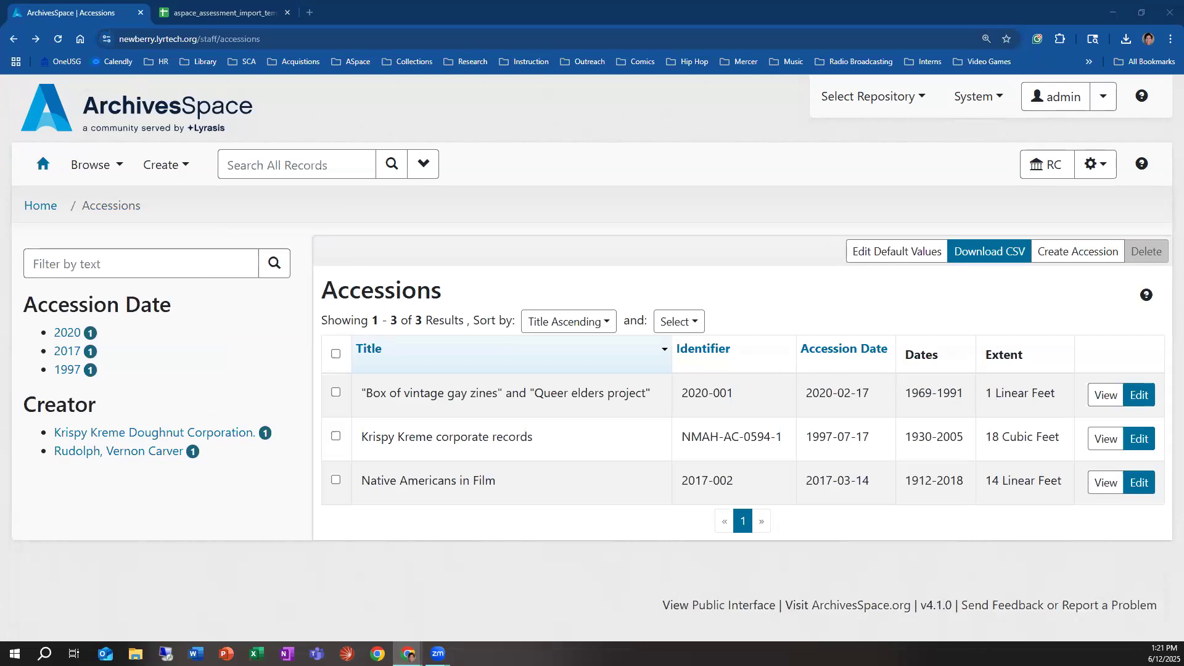
pyautogui.click(92, 176)
pyautogui.click(114, 232)
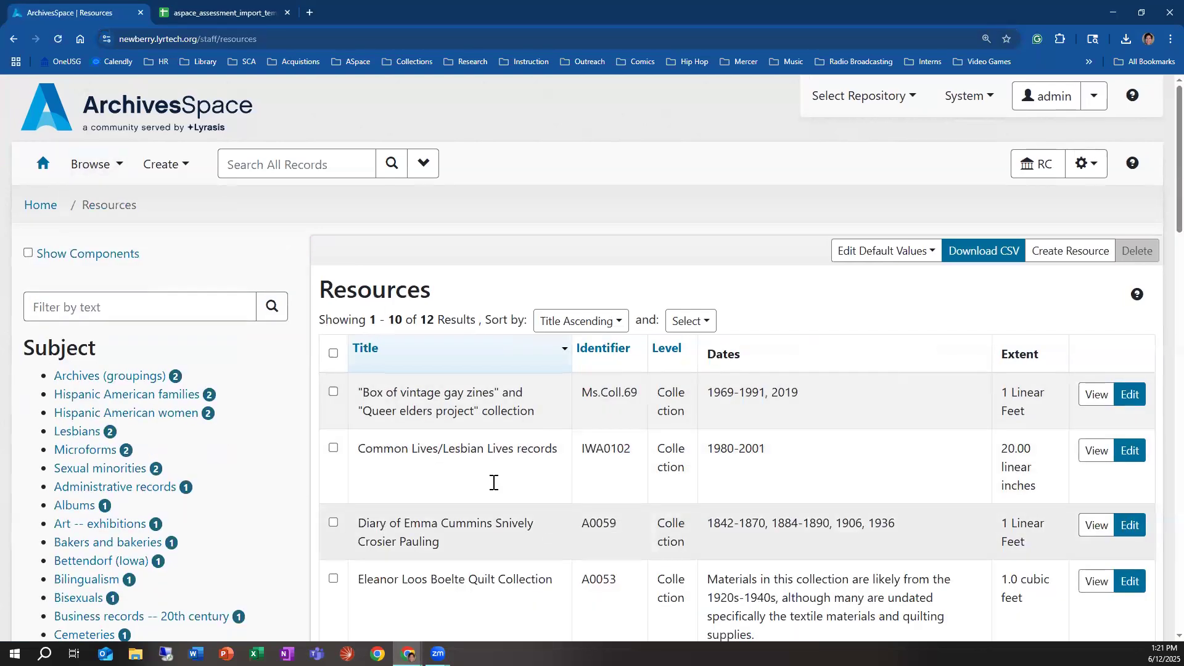
pyautogui.scroll(-5, 480, 371)
pyautogui.click(1096, 368)
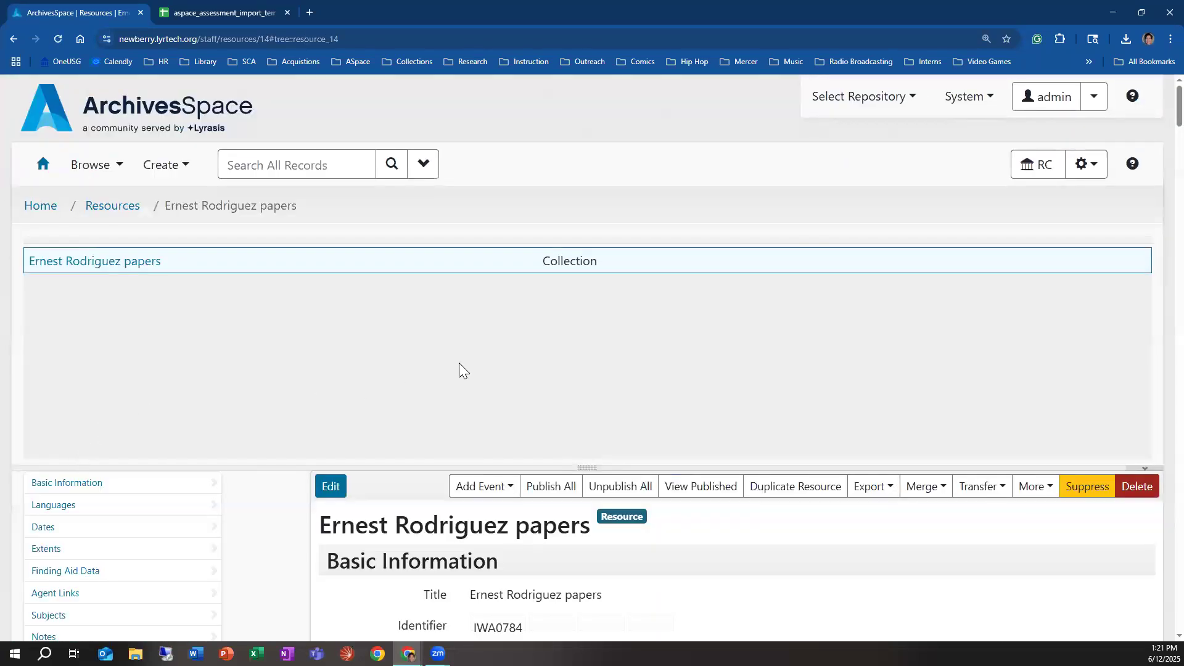
pyautogui.scroll(-4, 291, 460)
pyautogui.scroll(4, 310, 469)
pyautogui.scroll(-4, 238, 405)
pyautogui.scroll(4, 233, 415)
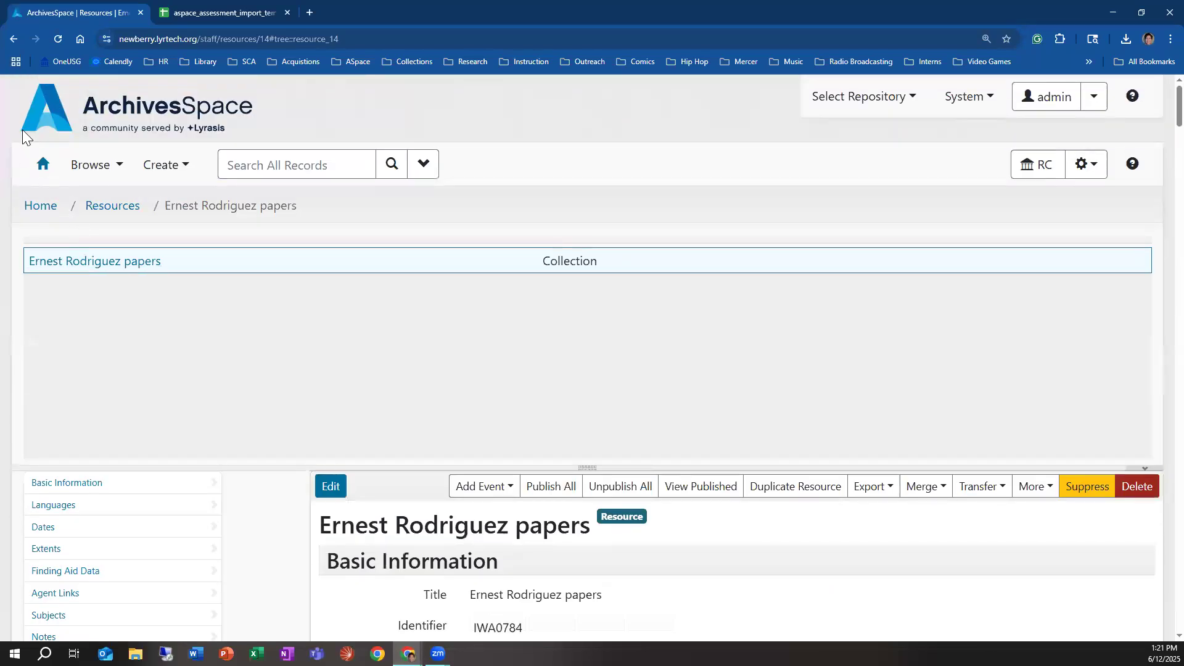
# Step: Browse back to the resources, view quilt collection A0053, and inspect the web address of its perforated quilting patterns file in Box 1, Folder 2
pyautogui.click(111, 207)
pyautogui.scroll(-2, 444, 468)
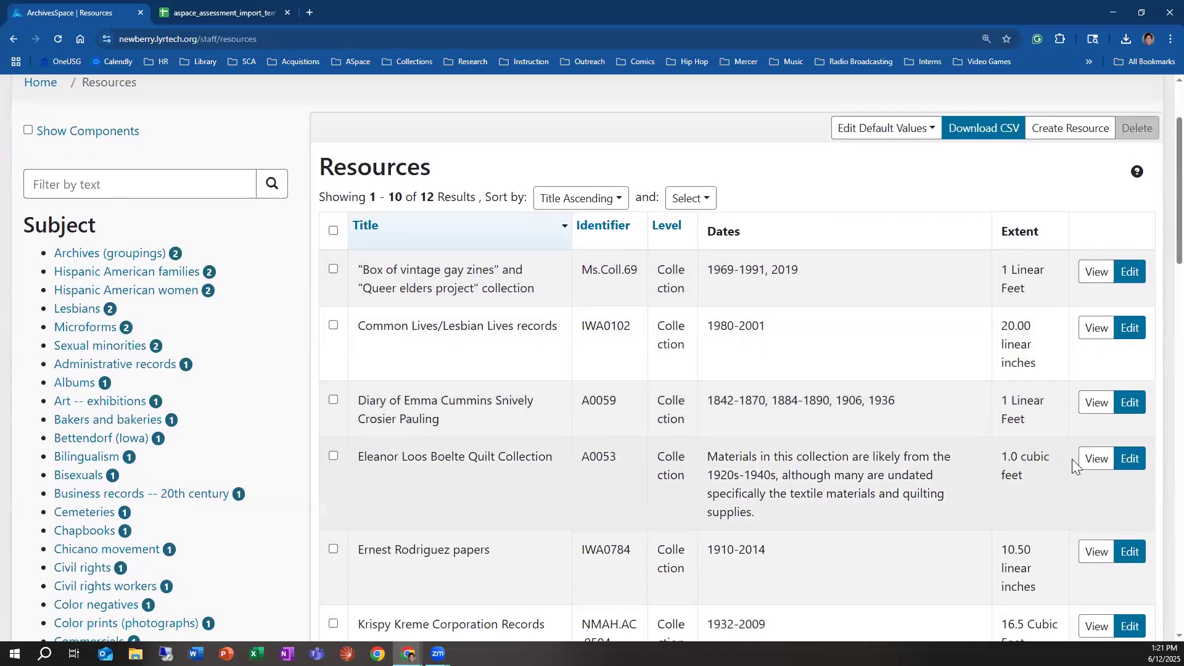
pyautogui.click(1096, 460)
pyautogui.click(111, 312)
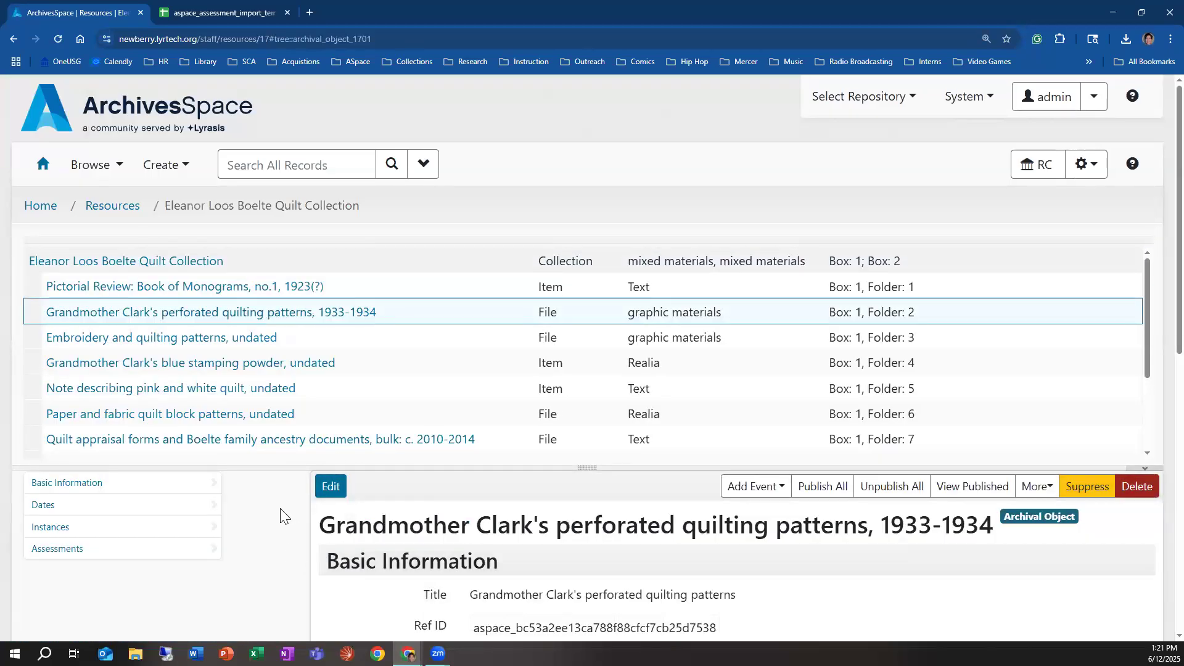
pyautogui.click(380, 38)
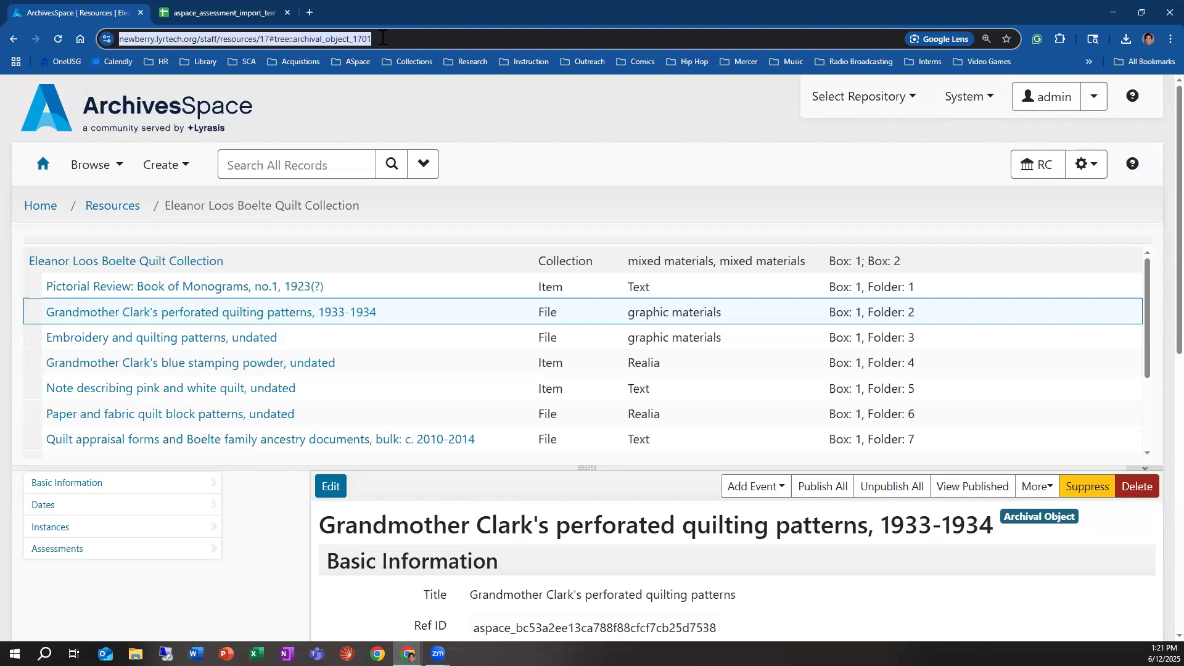
# Step: Switch to the import template spreadsheet and examine the basic columns and the Reformatting Readiness rating and note columns
pyautogui.click(252, 12)
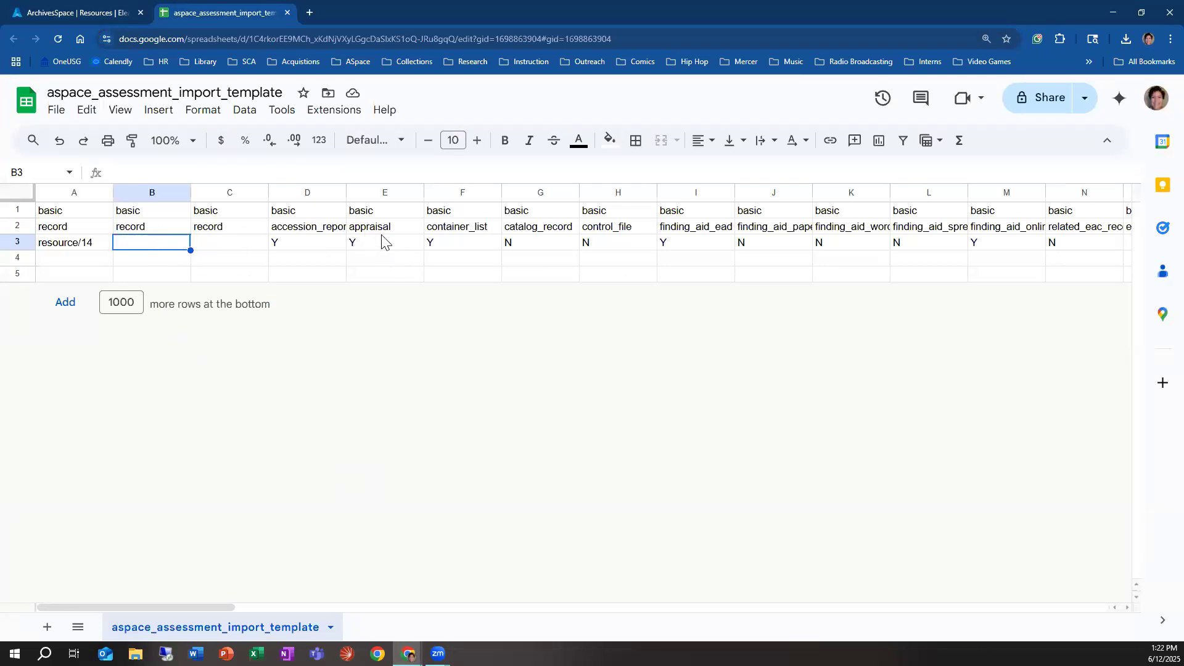
pyautogui.click(311, 213)
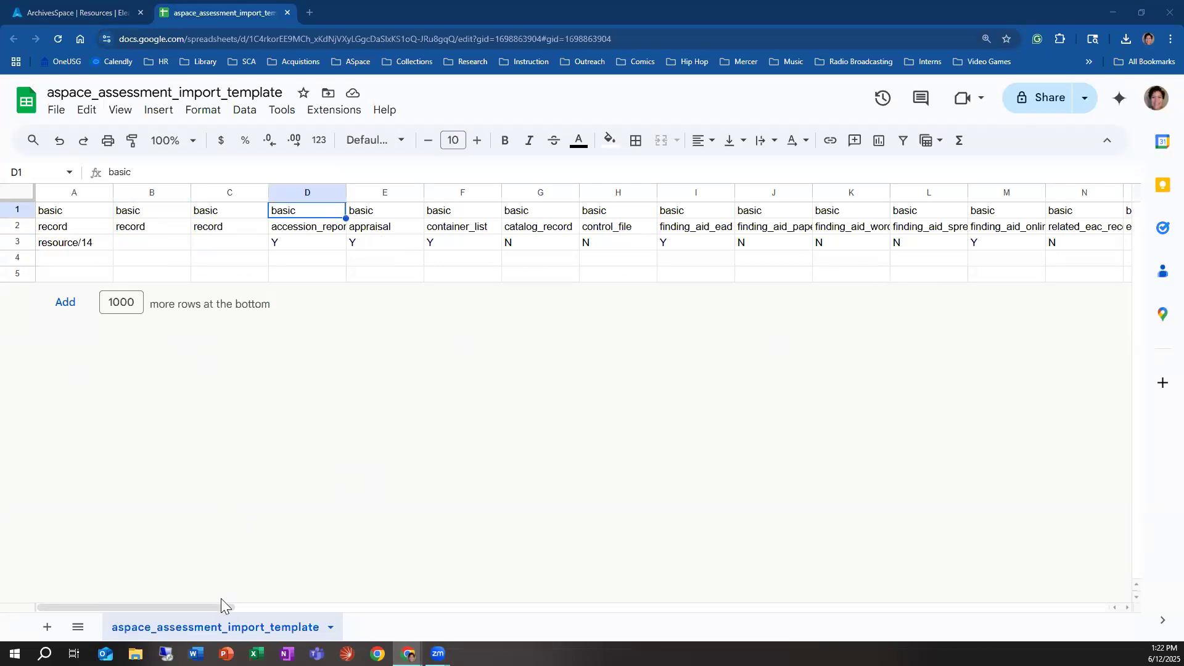
pyautogui.moveTo(227, 603); pyautogui.dragTo(685, 630)
pyautogui.click(325, 212)
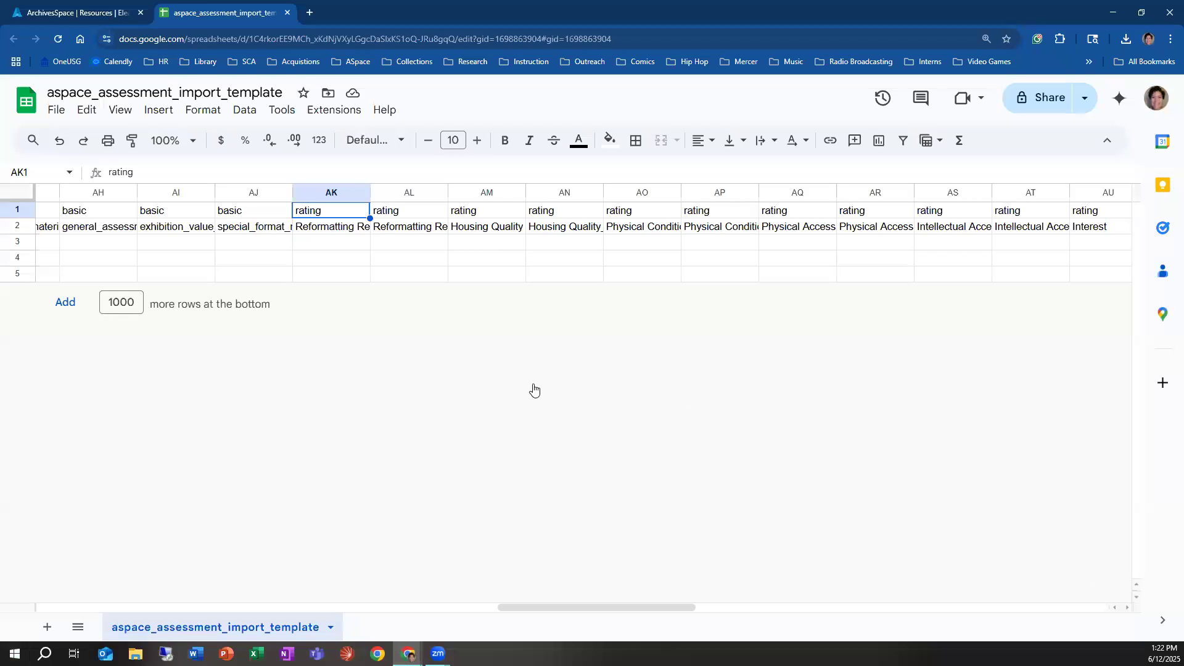
pyautogui.click(360, 229)
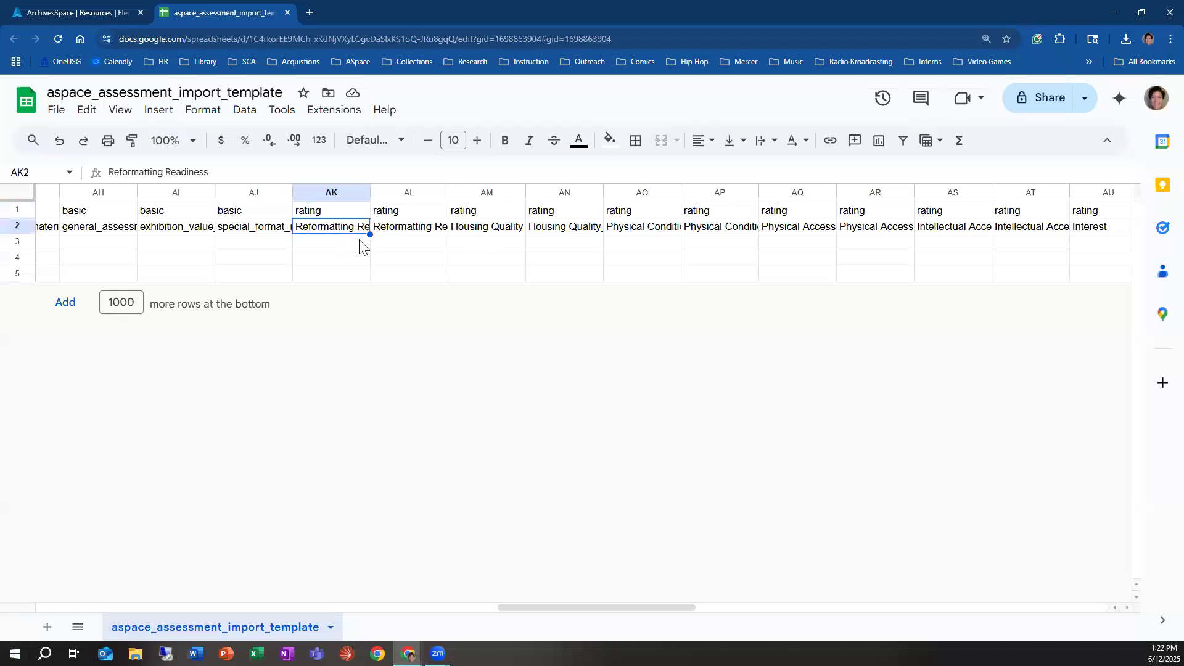
pyautogui.click(358, 245)
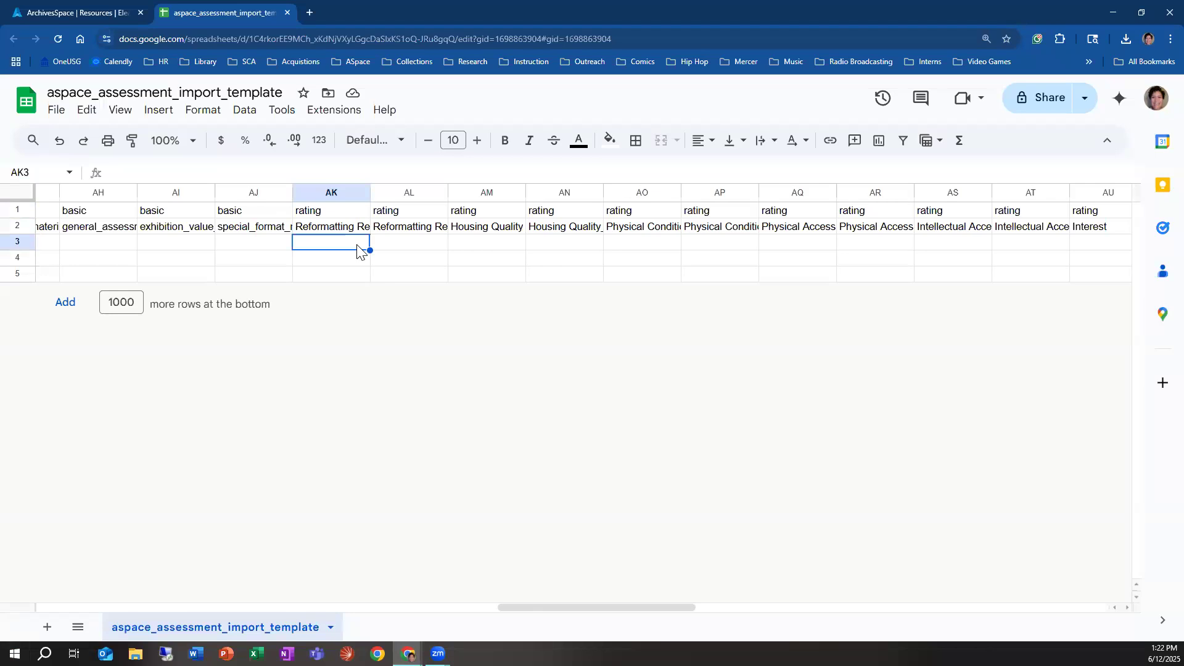
pyautogui.click(398, 230)
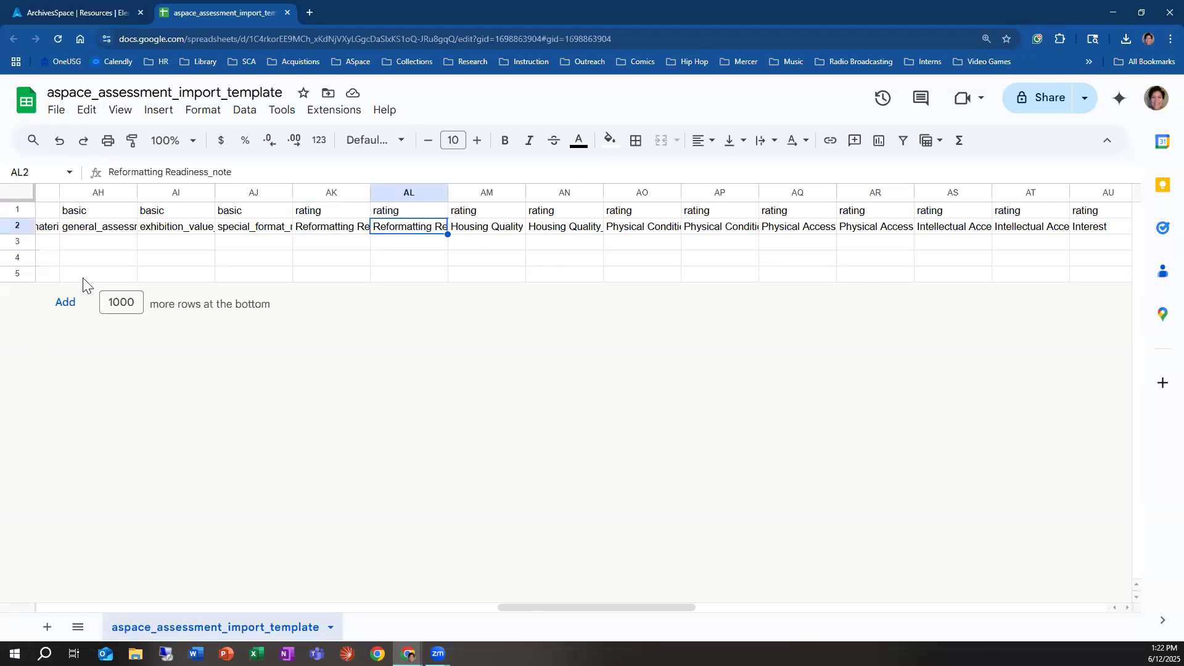
# Step: Check the surveyed_by and survey_begin entries in row 3 of the import template
pyautogui.moveTo(616, 609); pyautogui.dragTo(306, 601)
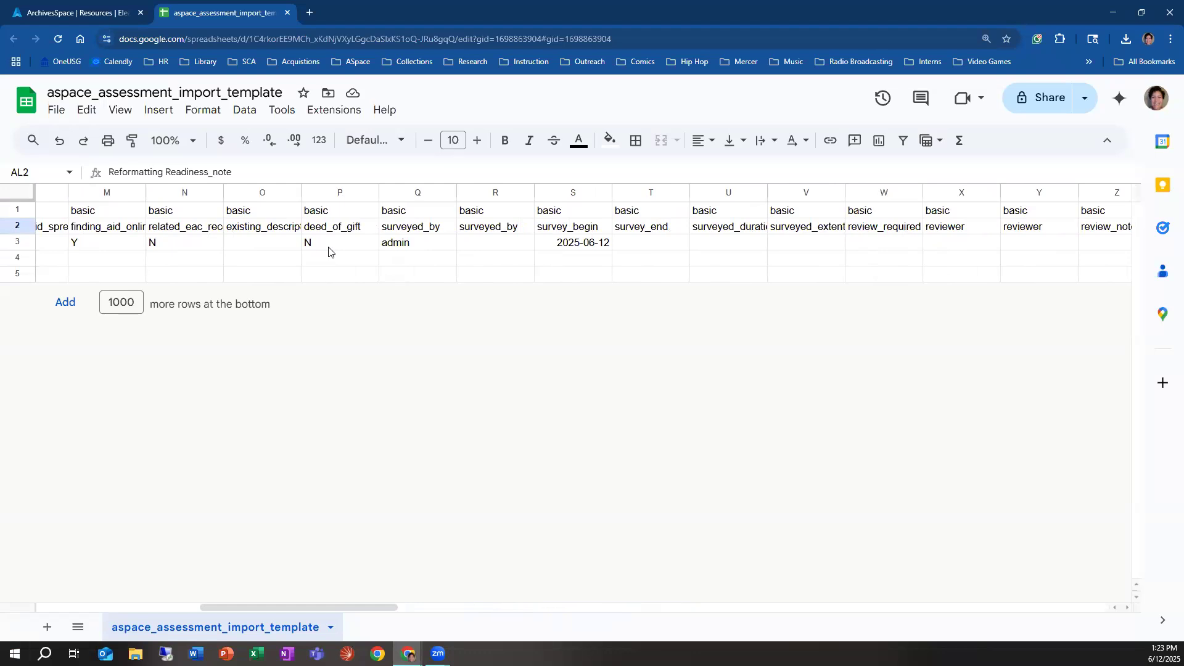
pyautogui.click(445, 247)
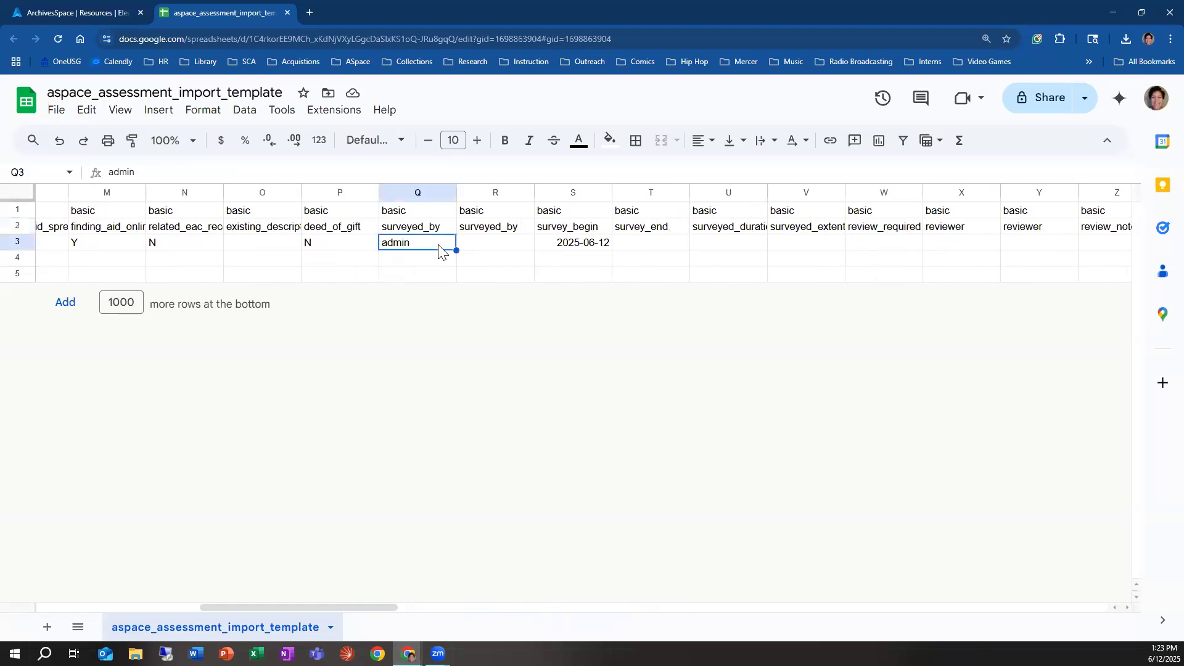
pyautogui.click(565, 245)
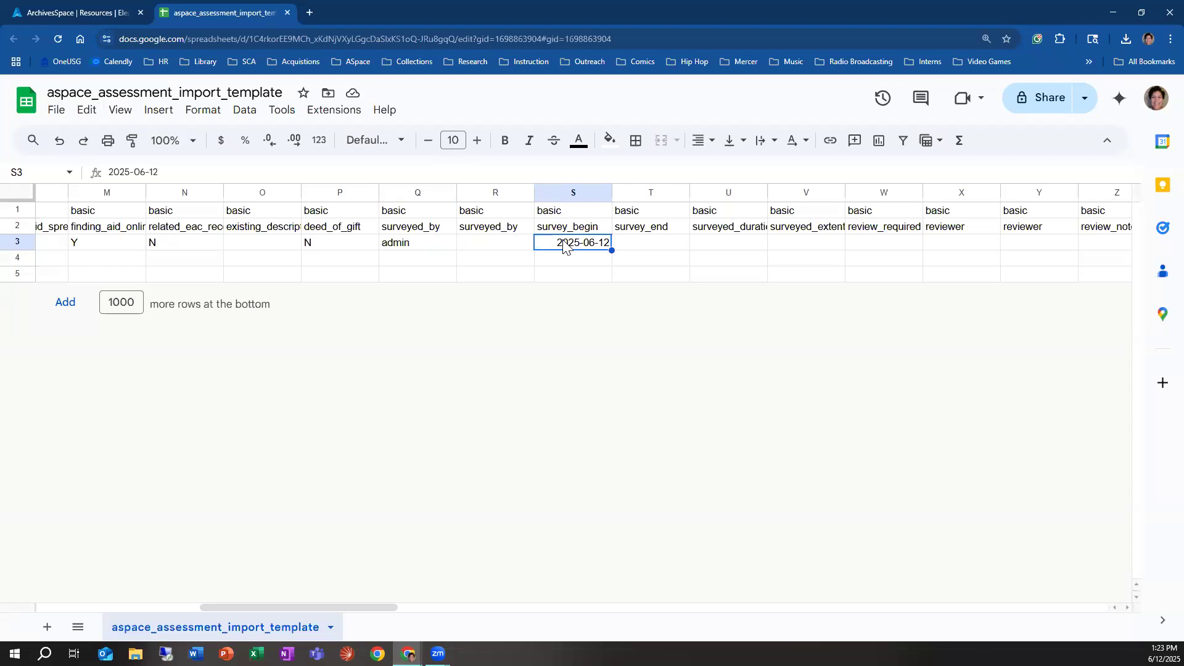
pyautogui.click(437, 247)
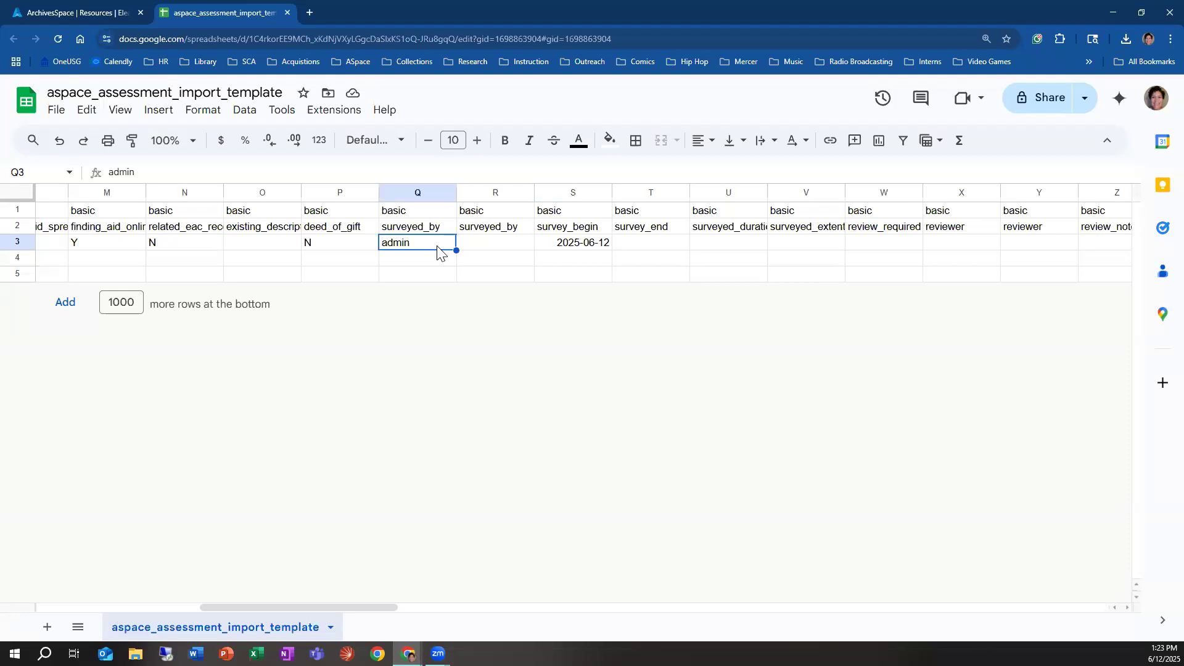
pyautogui.click(557, 243)
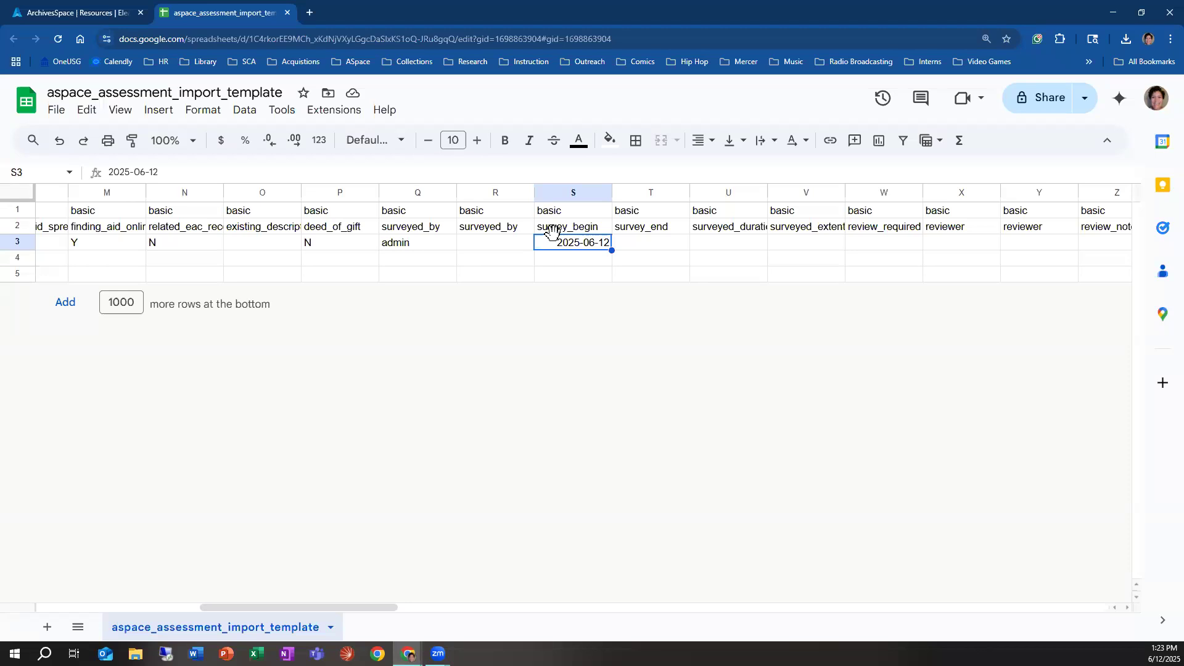
# Step: Review the format and conservation columns of the import template, including the row 3 entries for Video Materials and Potential Mold
pyautogui.moveTo(332, 607); pyautogui.dragTo(819, 624)
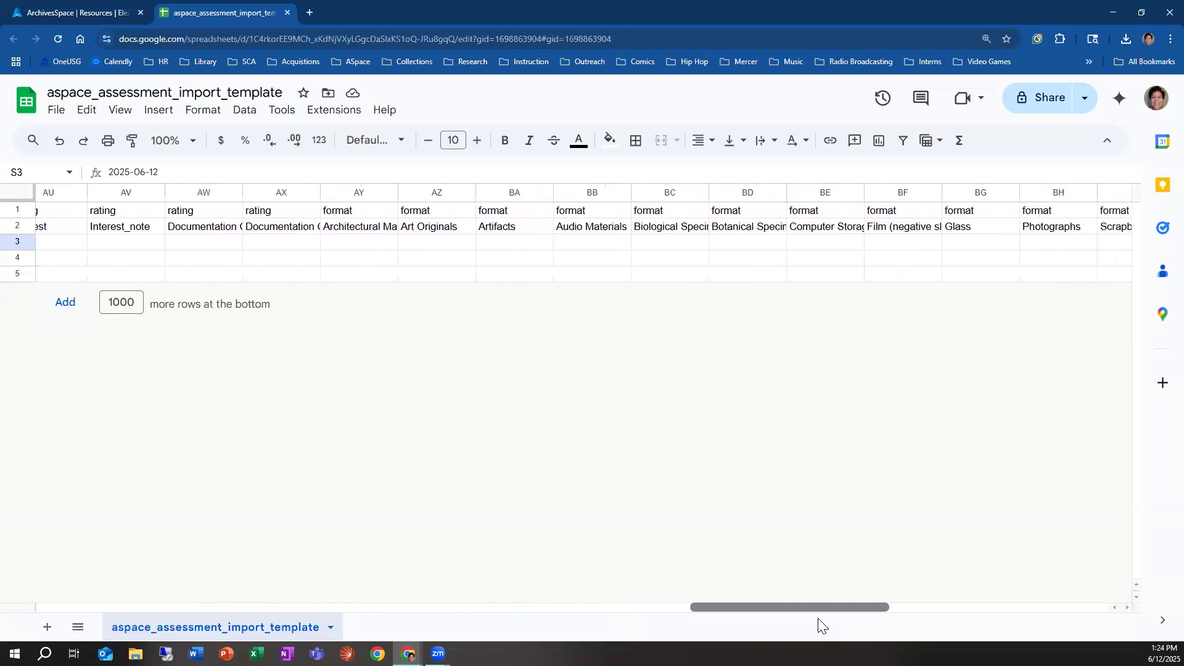
pyautogui.click(357, 245)
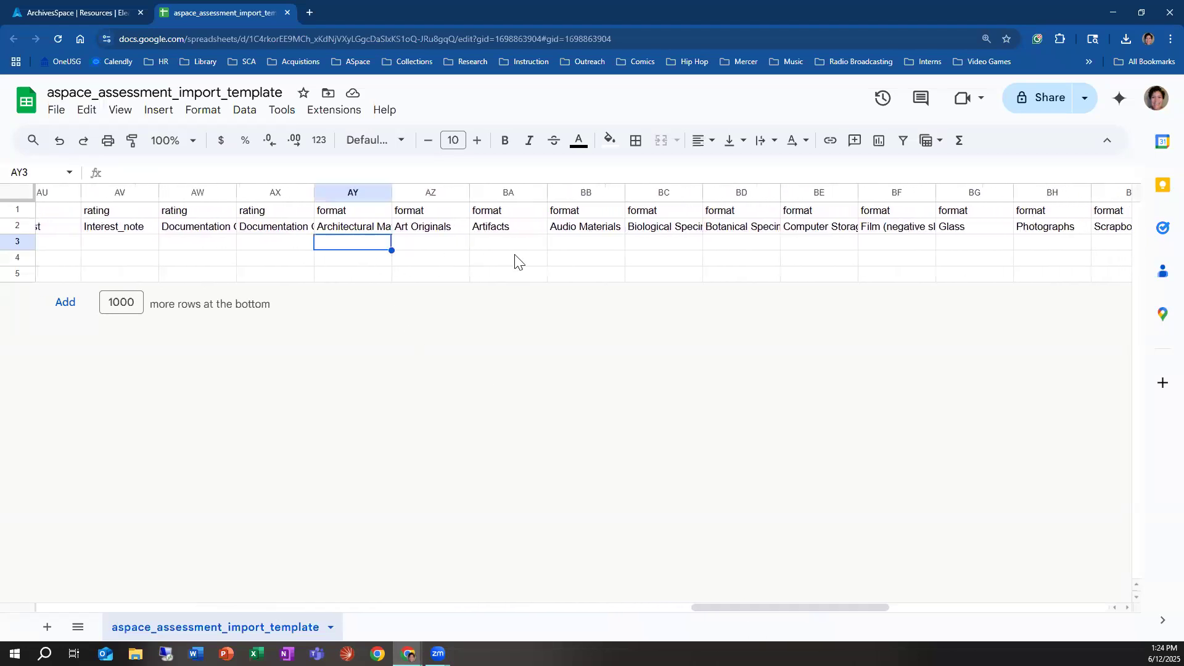
pyautogui.moveTo(864, 609); pyautogui.dragTo(1040, 610)
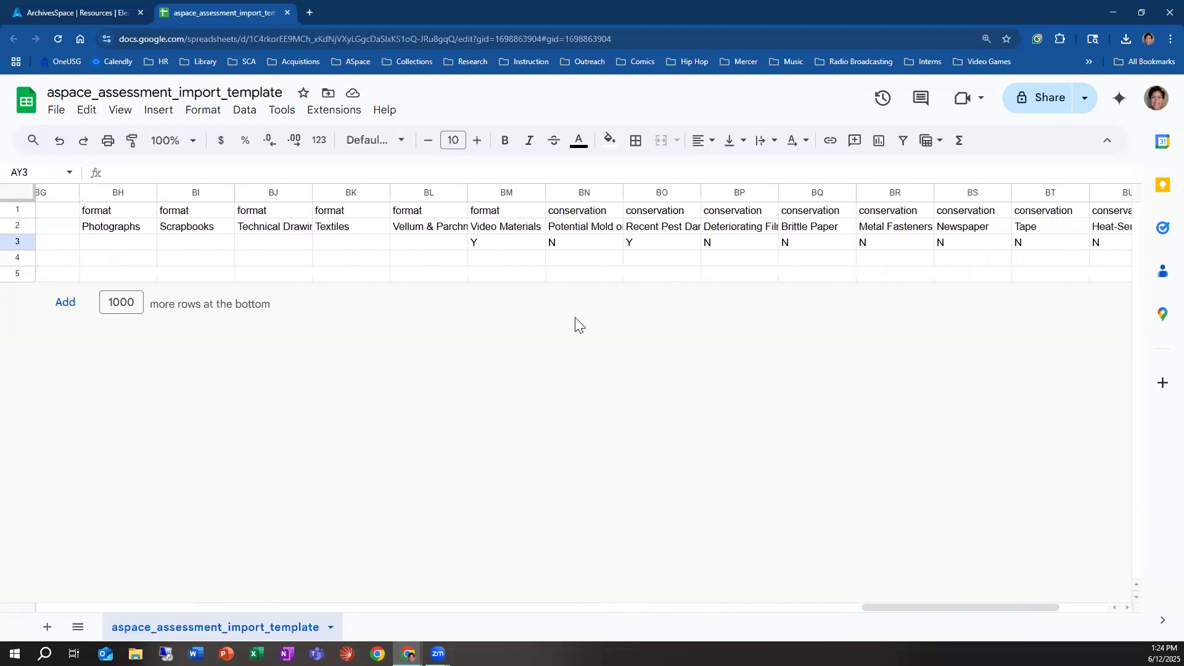
pyautogui.click(488, 228)
pyautogui.click(490, 244)
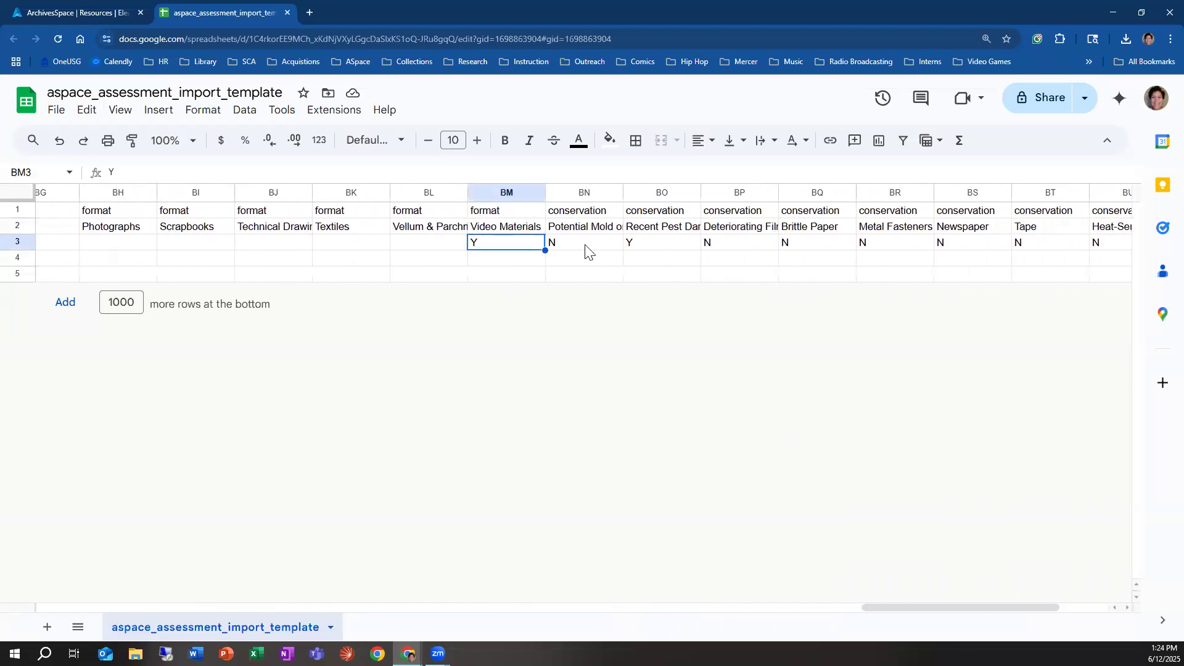
pyautogui.click(586, 250)
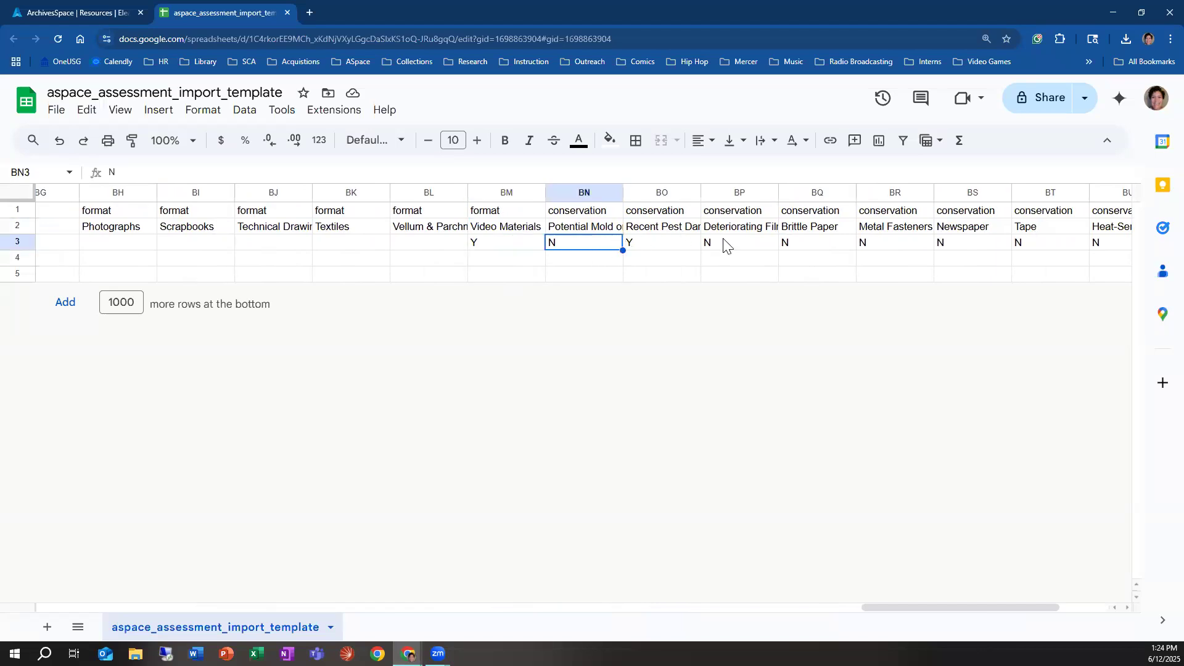
pyautogui.moveTo(956, 610); pyautogui.dragTo(1018, 607)
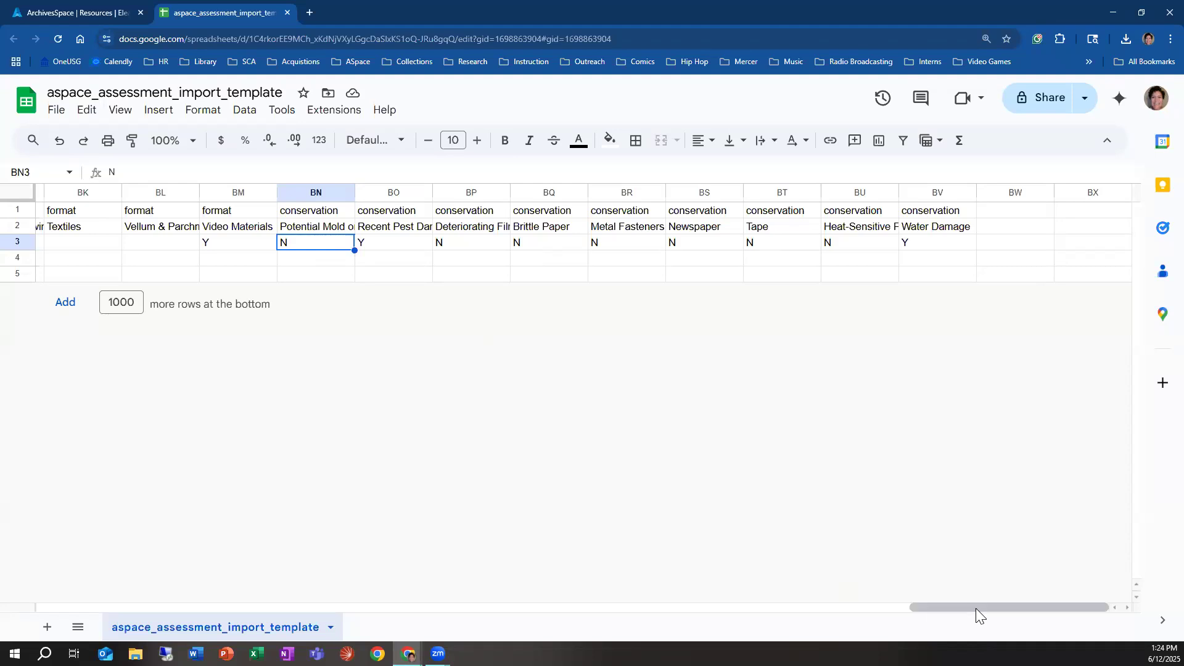
pyautogui.moveTo(975, 608); pyautogui.dragTo(722, 602)
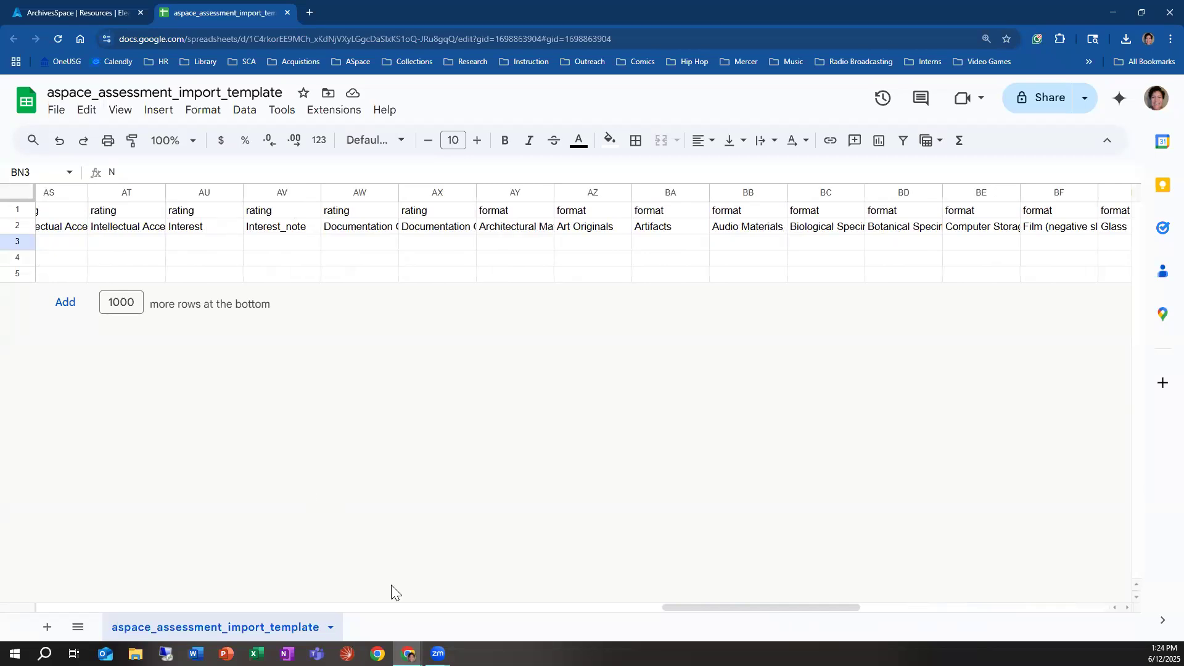
pyautogui.moveTo(759, 609); pyautogui.dragTo(109, 580)
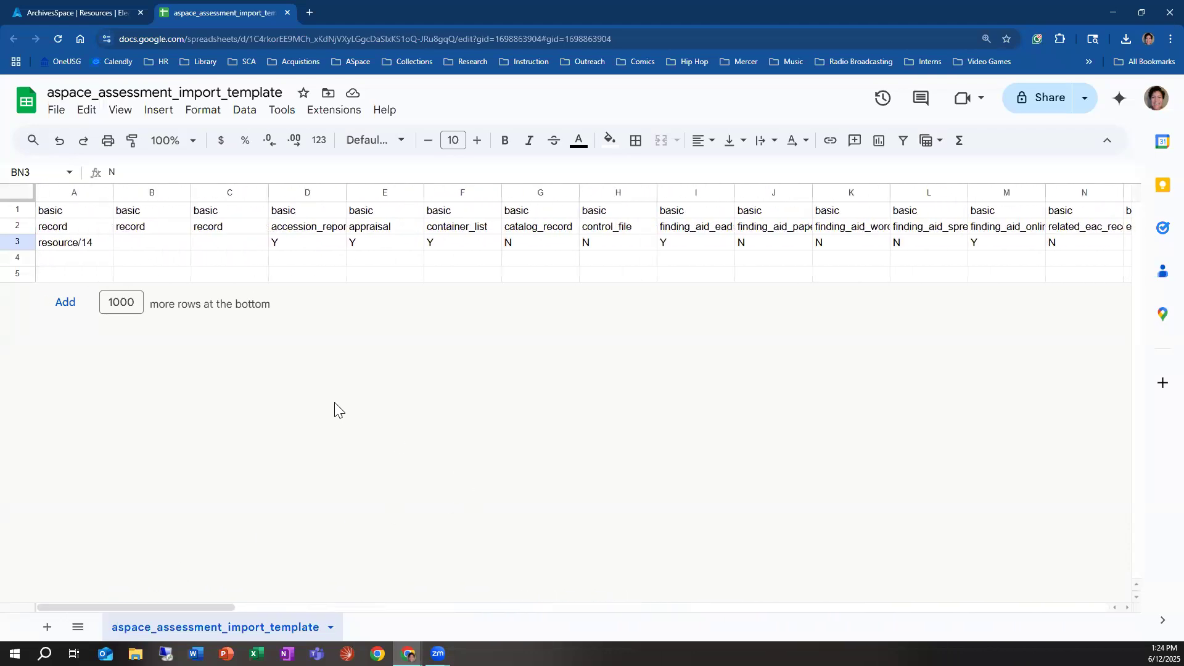
# Step: Download the import template as a comma-separated values file named ER_assessment in the Downloads folder
pyautogui.click(58, 114)
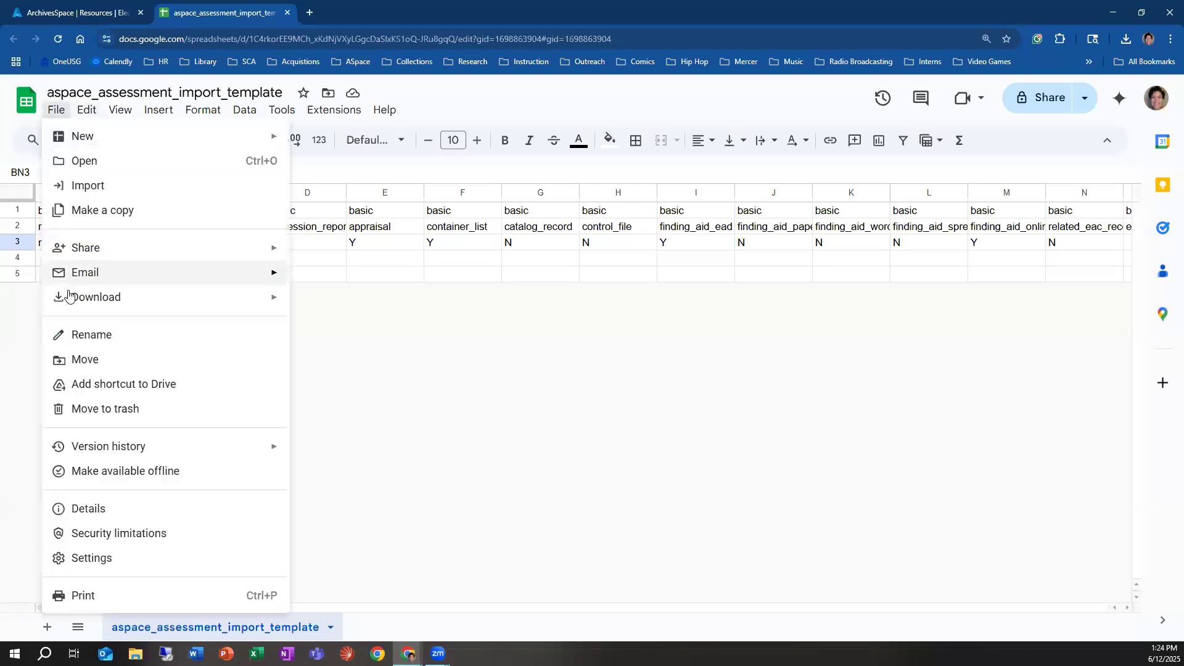
pyautogui.moveTo(69, 299)
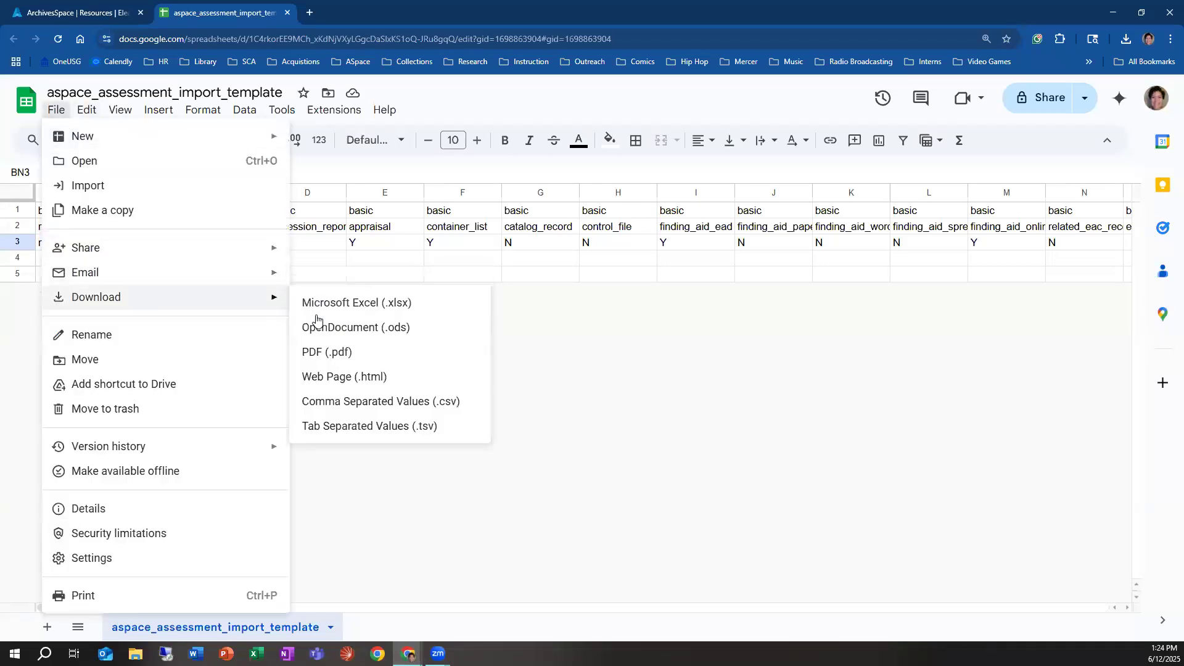
pyautogui.click(411, 402)
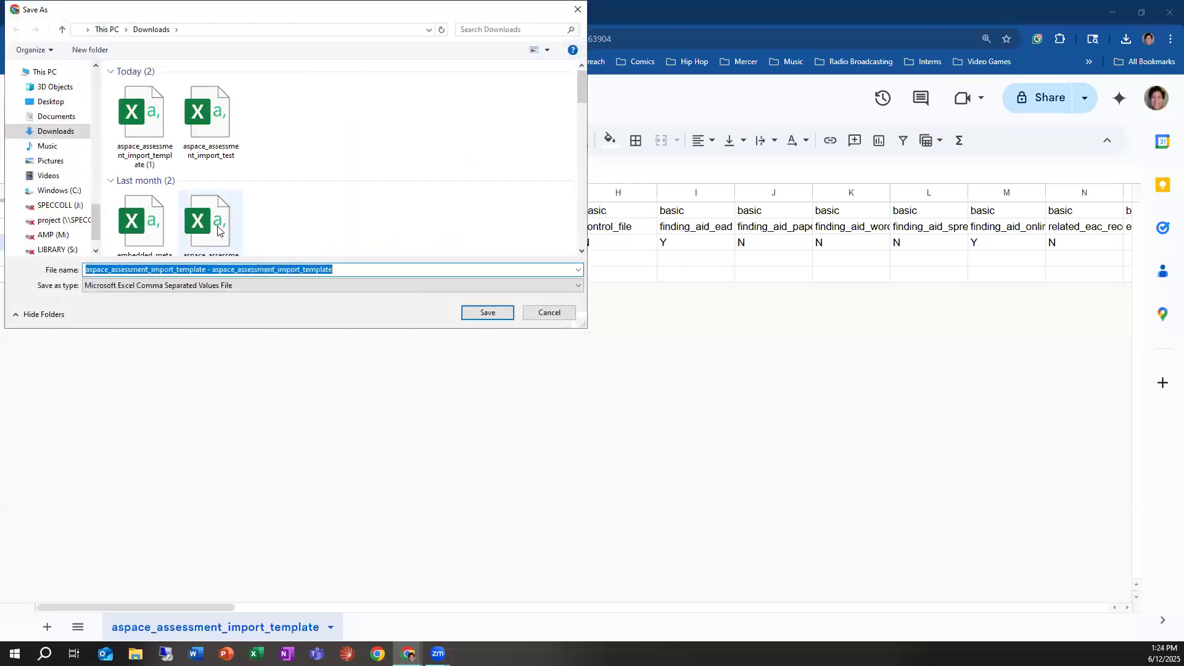
pyautogui.click(350, 269)
pyautogui.moveTo(333, 270); pyautogui.dragTo(74, 269)
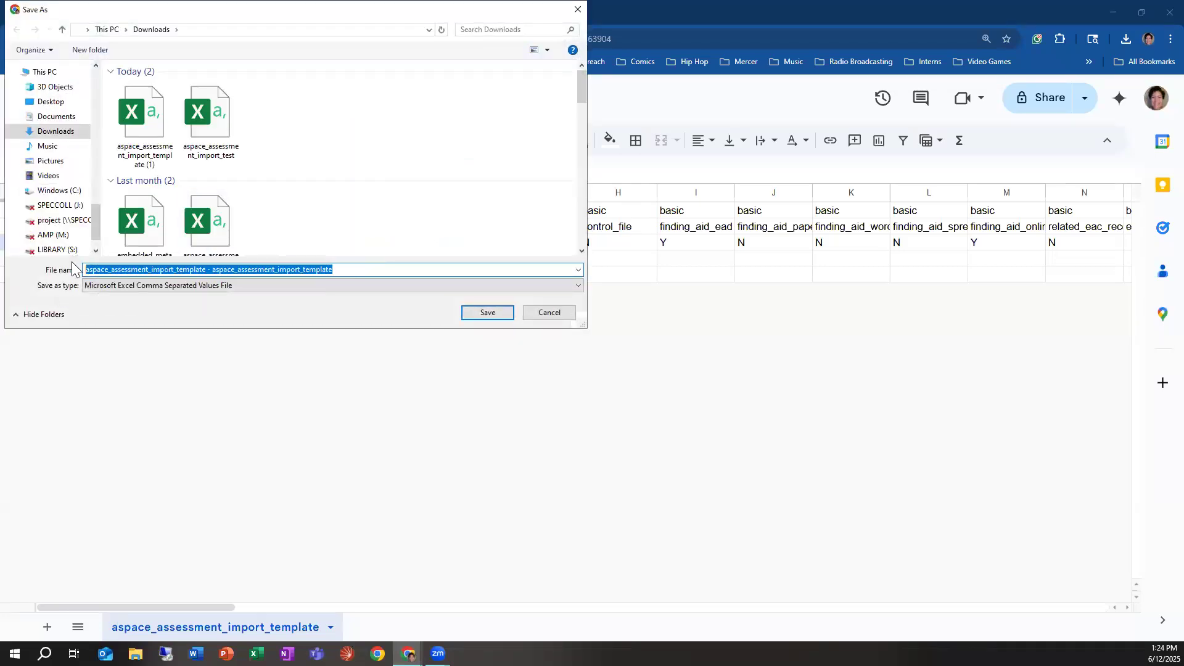
pyautogui.write('ER')
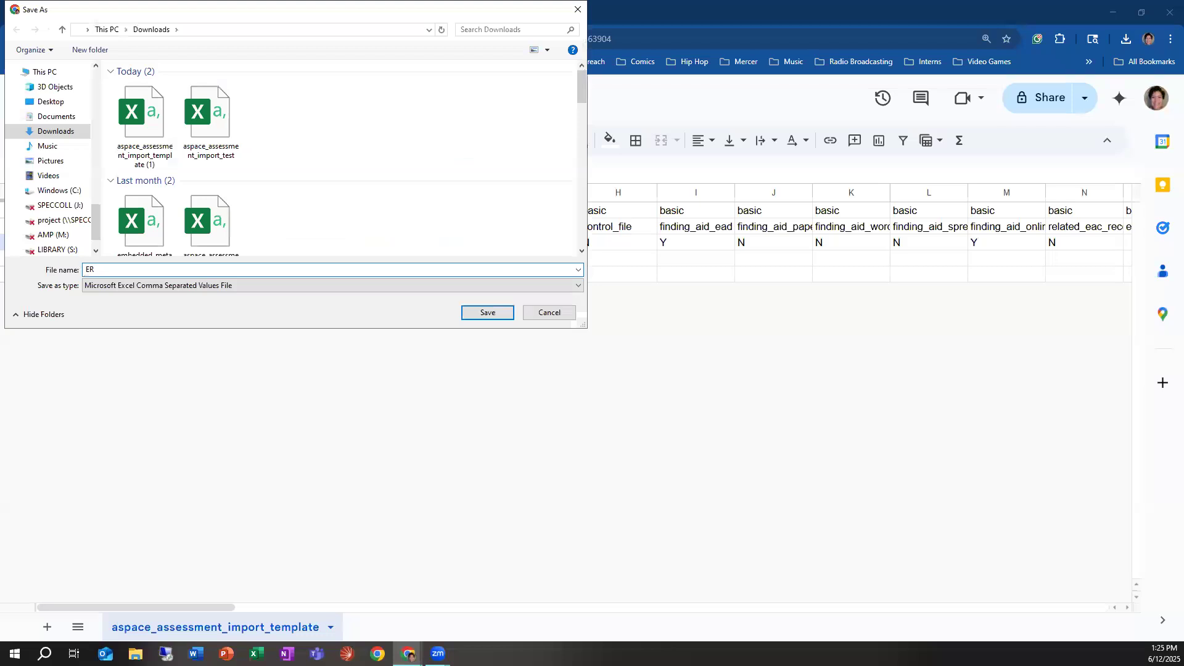
pyautogui.write('_assessment')
pyautogui.press('Return')
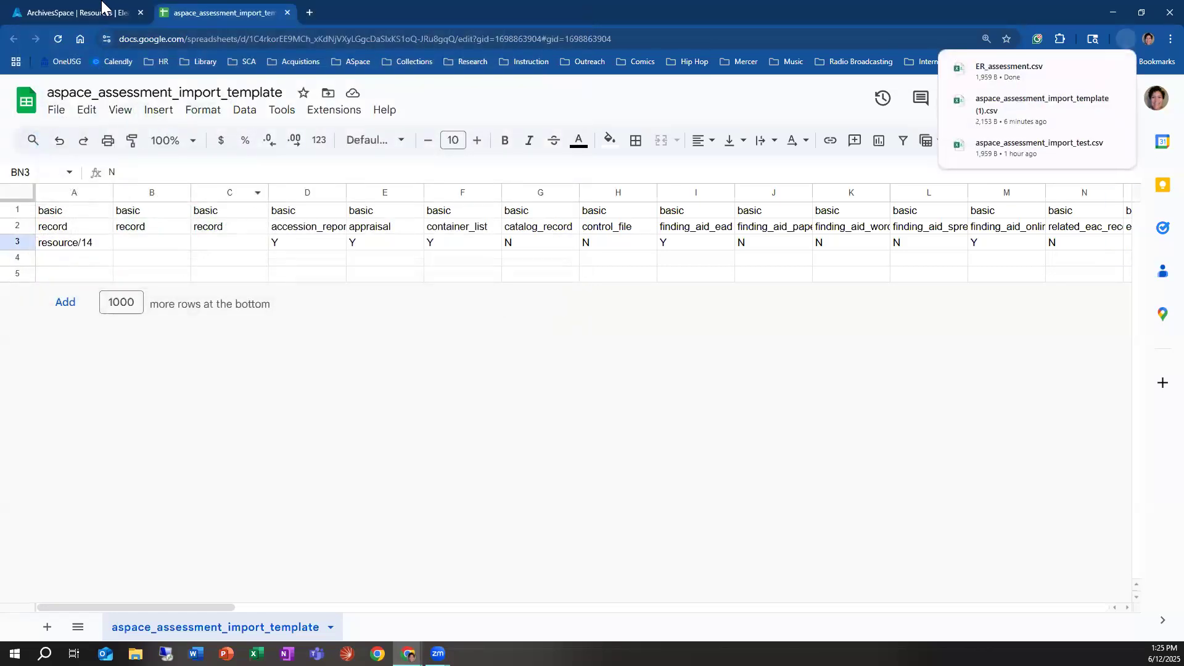
# Step: Switch to ArchivesSpace and create an Import Data background job with the import type Assessment CSV
pyautogui.click(90, 18)
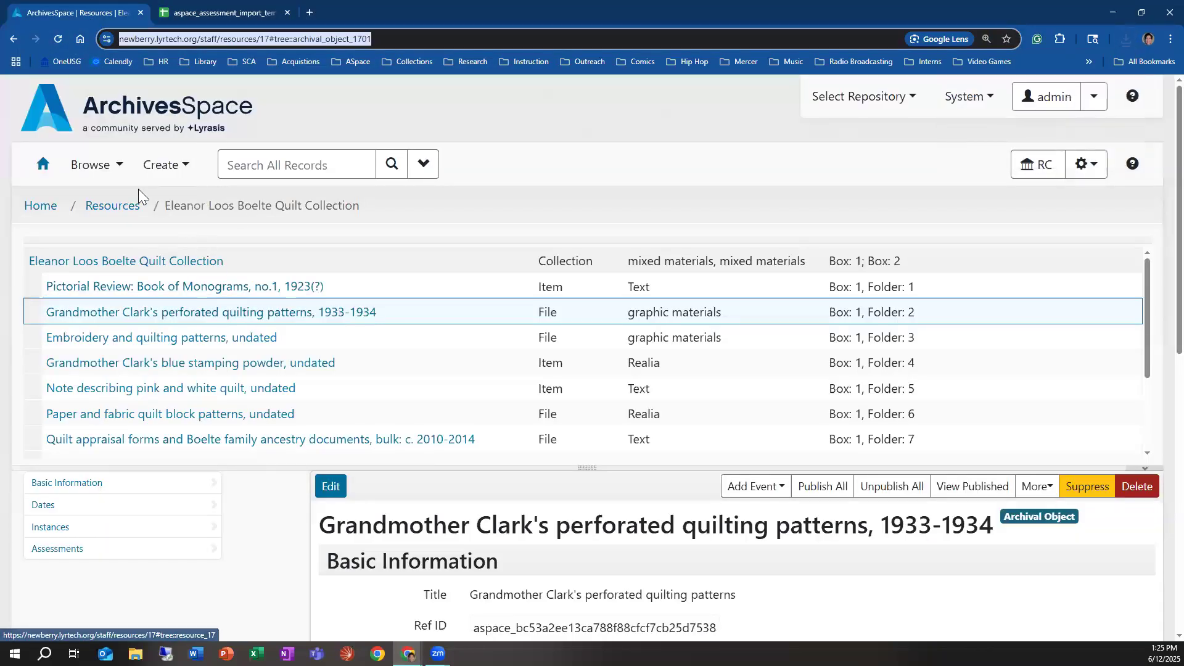
pyautogui.click(153, 177)
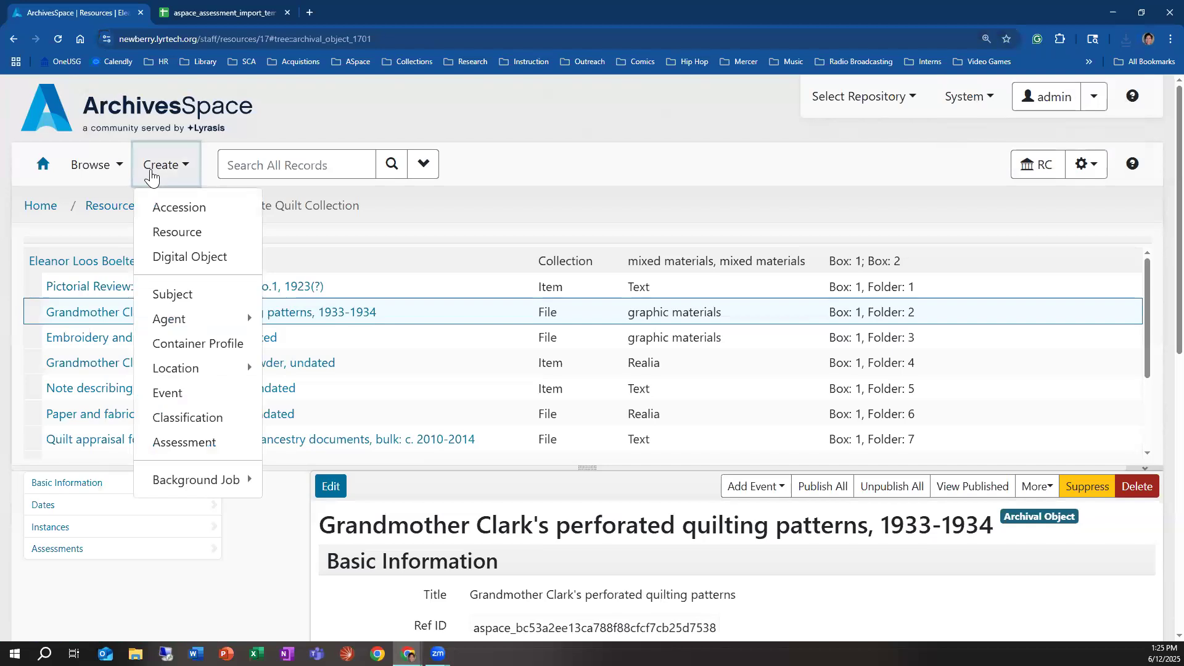
pyautogui.moveTo(180, 488)
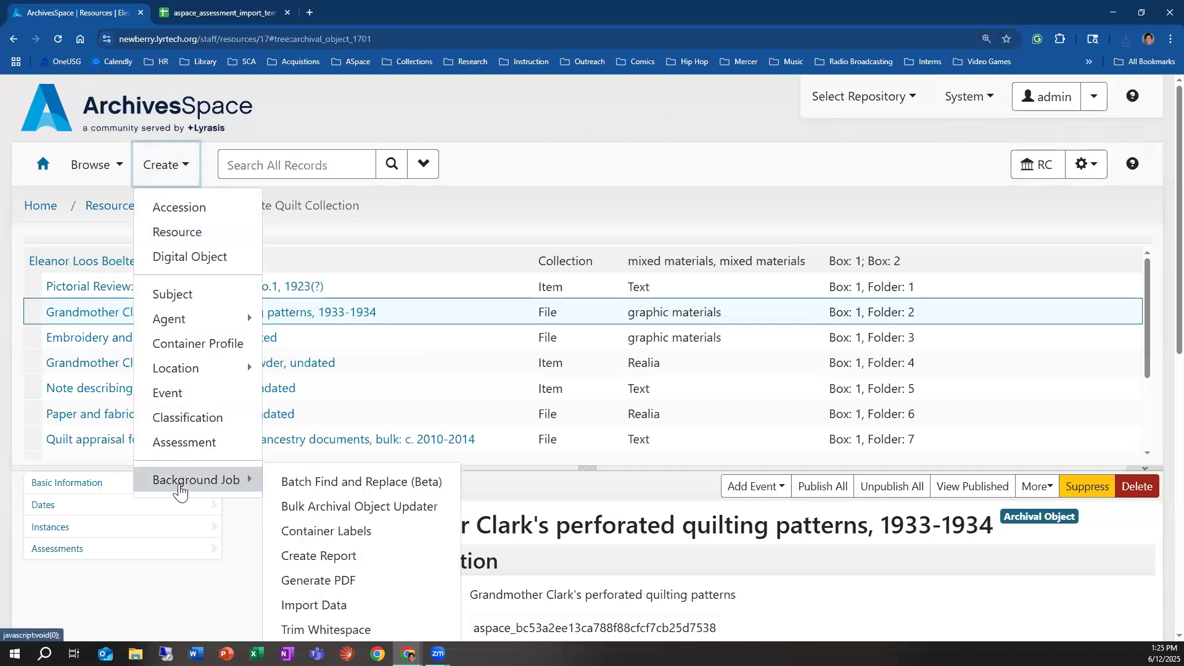
pyautogui.scroll(-2, 362, 396)
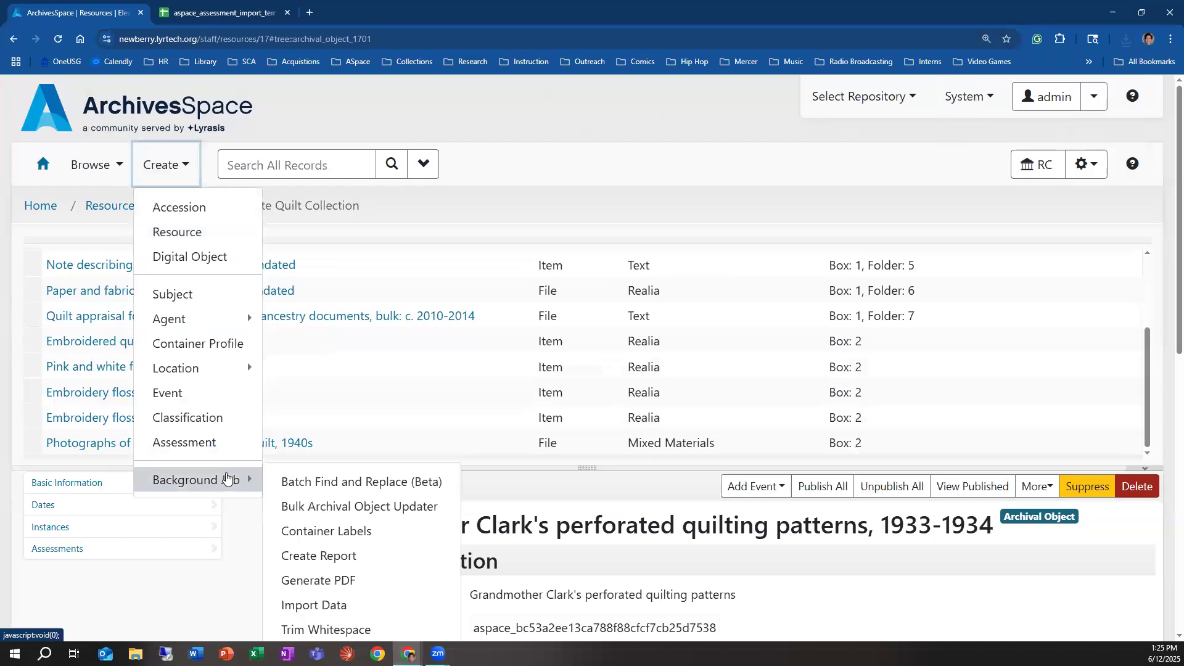
pyautogui.click(341, 607)
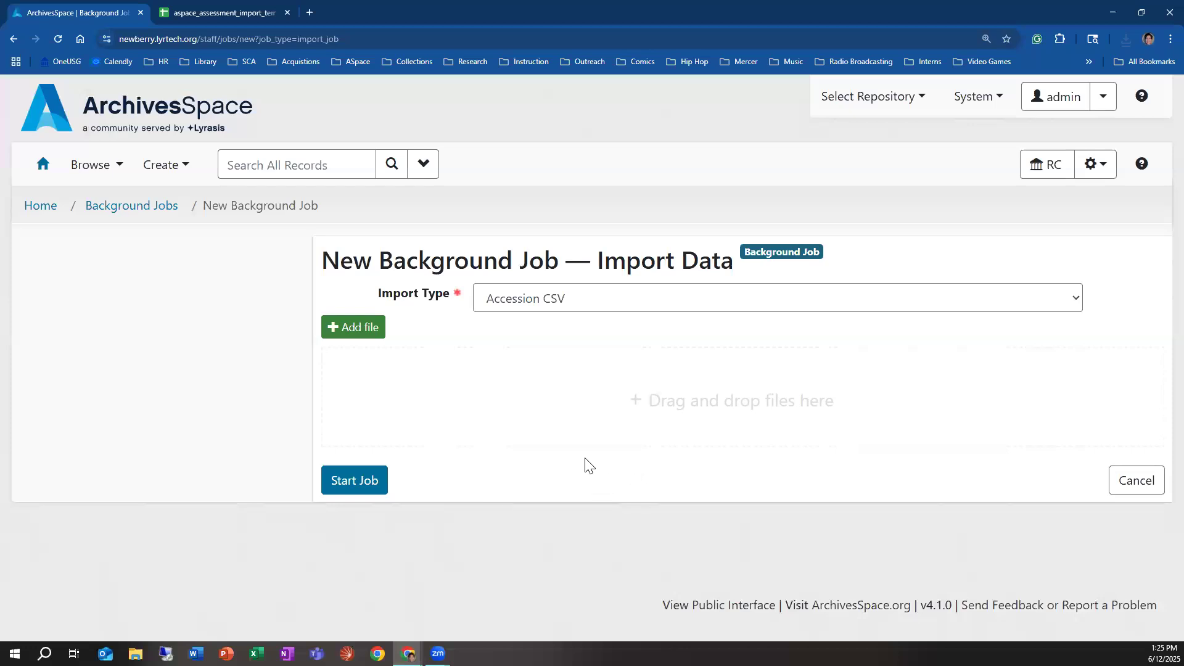
pyautogui.click(506, 302)
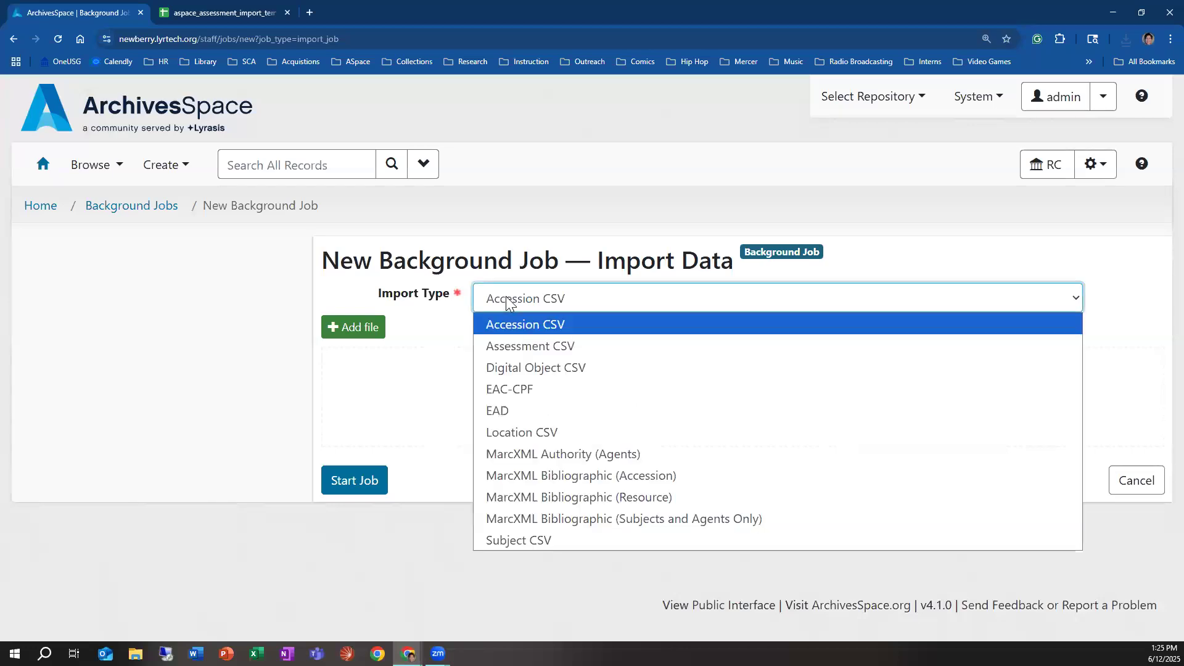
pyautogui.click(515, 344)
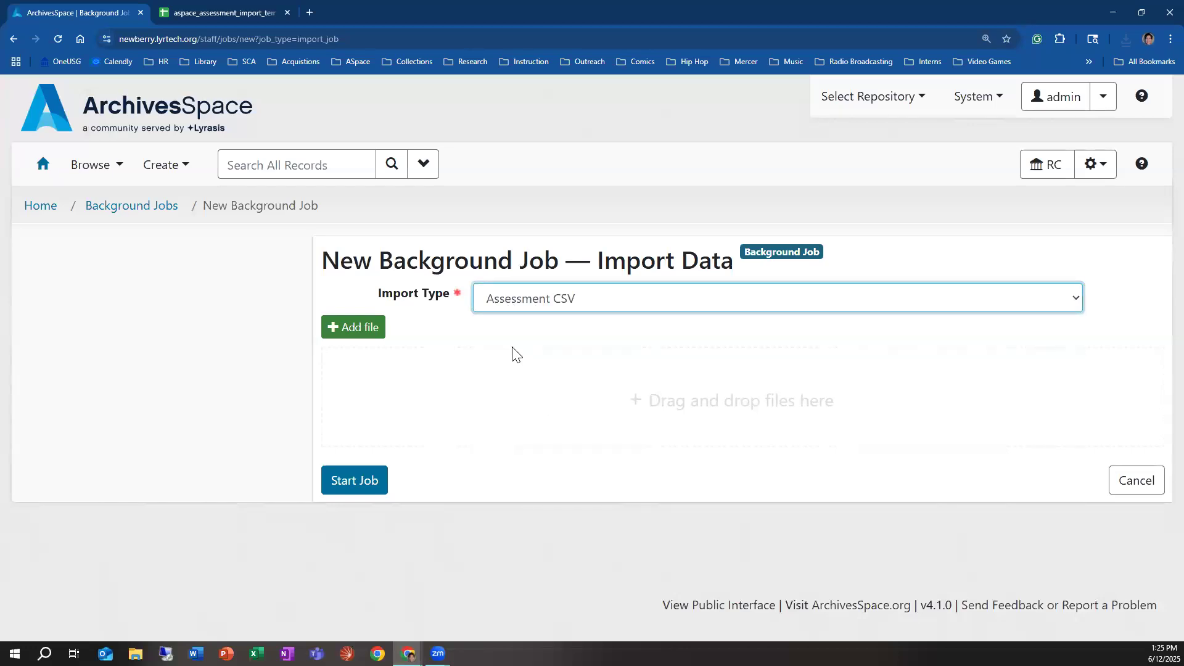
# Step: Add ER_assessment.csv from the Downloads folder to the import job and start the job
pyautogui.click(364, 333)
pyautogui.click(185, 123)
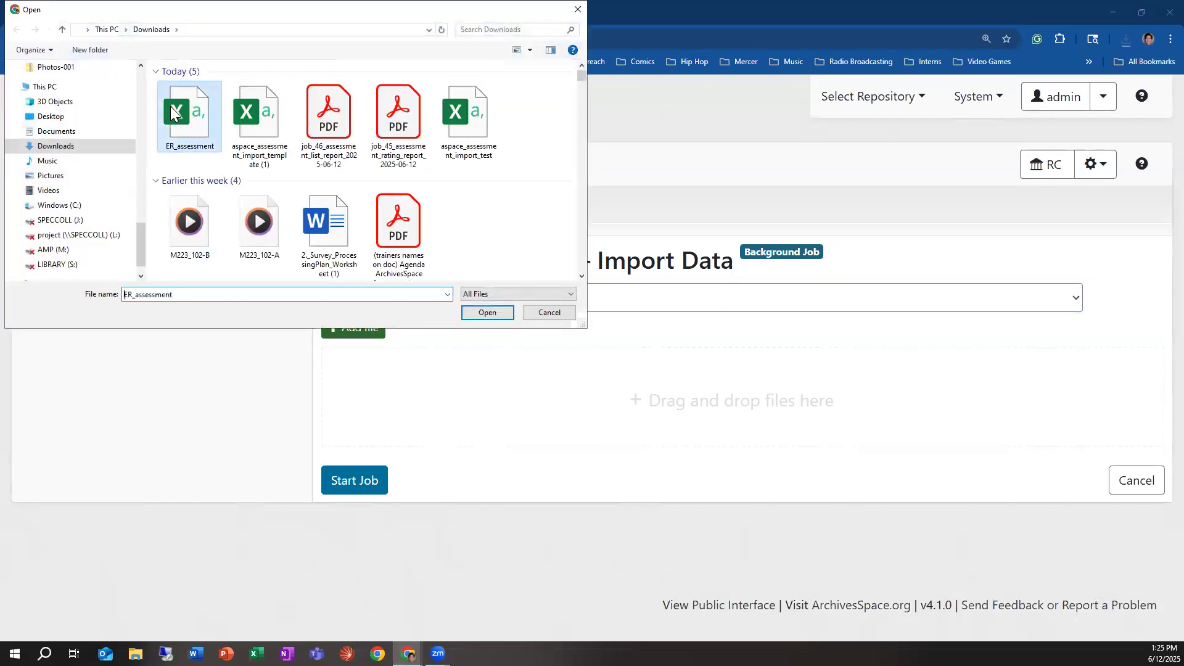
pyautogui.click(485, 313)
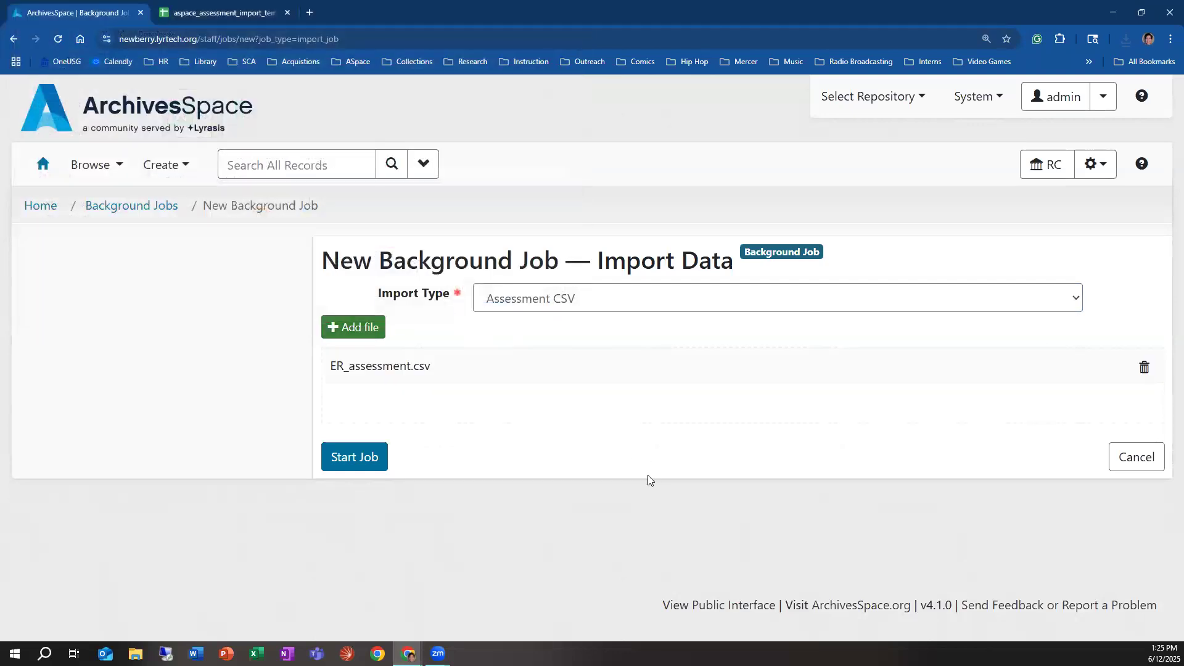
pyautogui.click(373, 458)
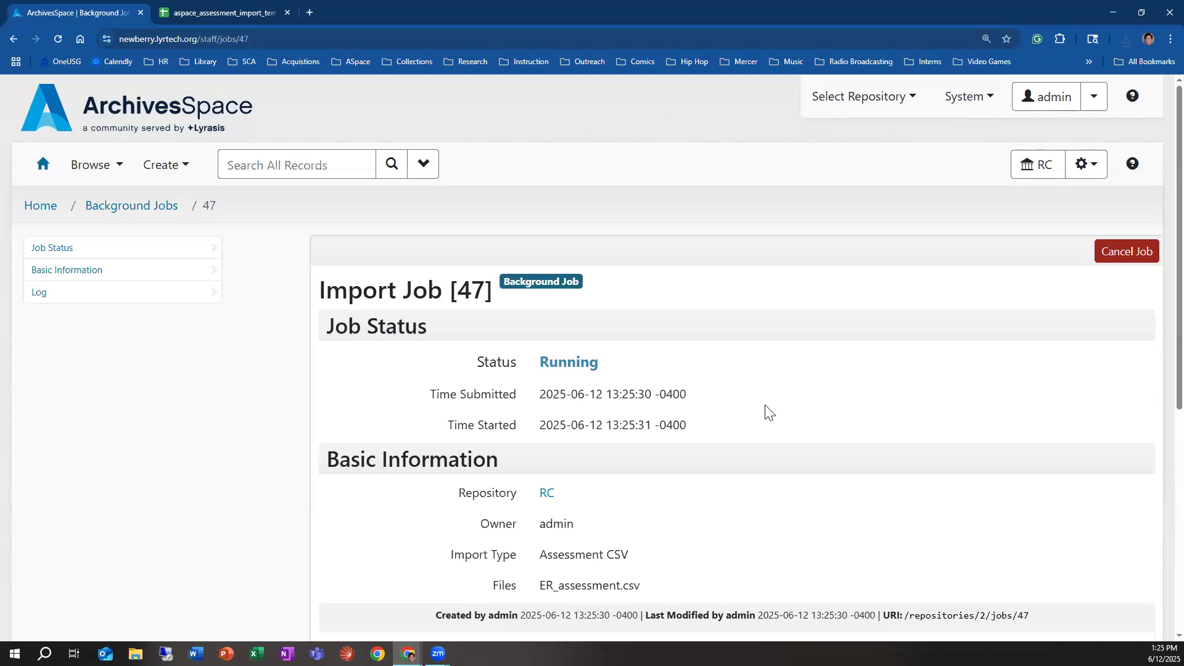
# Step: Refresh the import job's page and review its status, log, and new and modified records
pyautogui.scroll(-3, 203, 352)
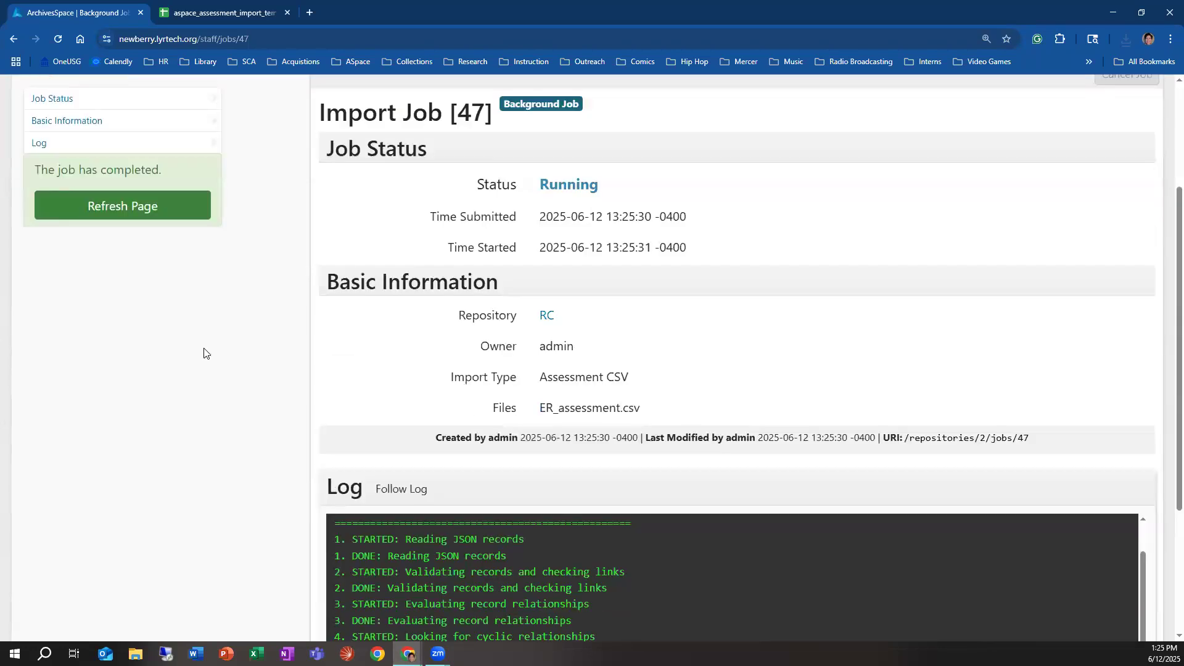
pyautogui.scroll(-3, 256, 441)
pyautogui.scroll(4, 166, 335)
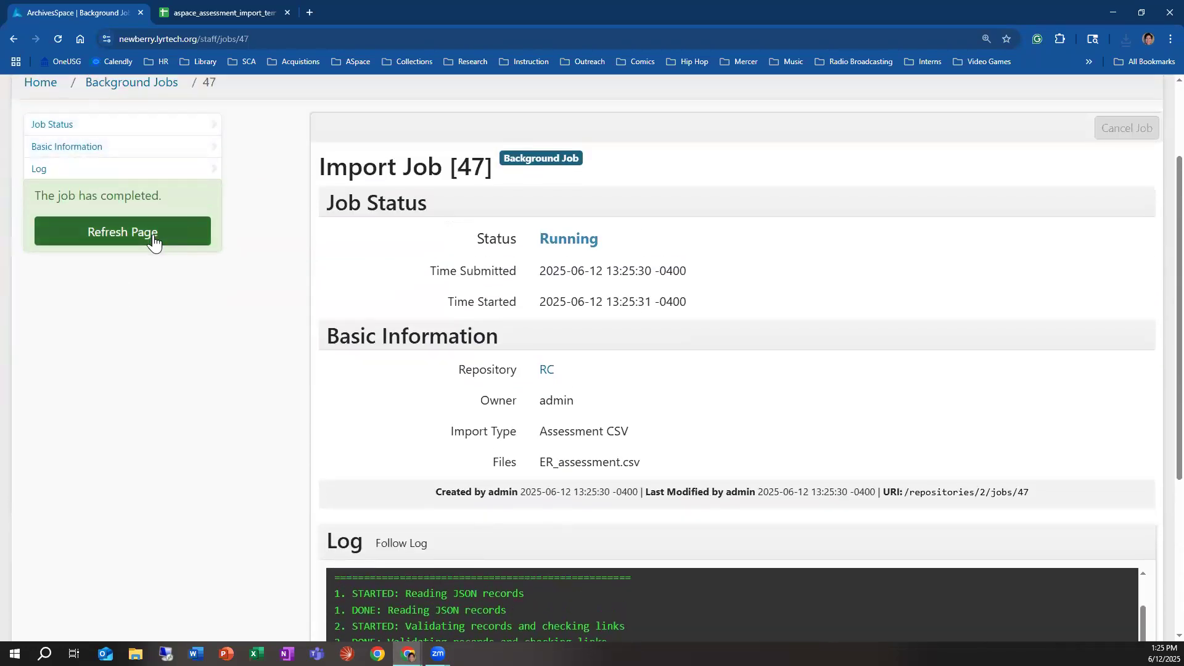
pyautogui.click(154, 235)
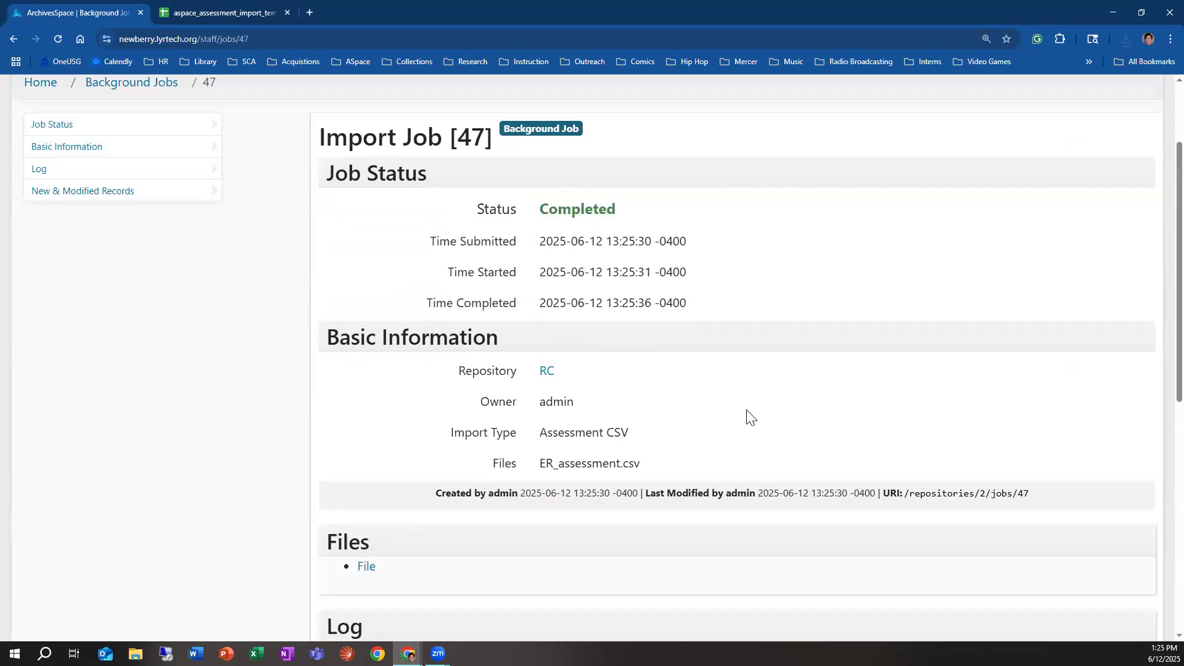
pyautogui.scroll(-7, 758, 413)
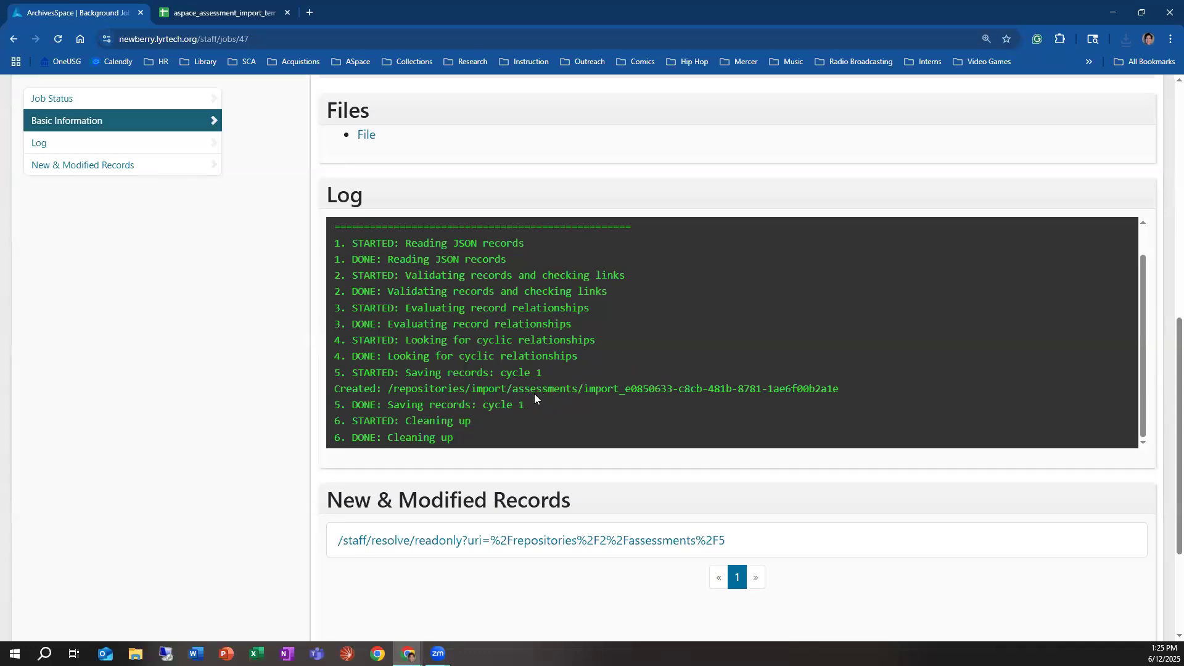
pyautogui.scroll(-2, 543, 407)
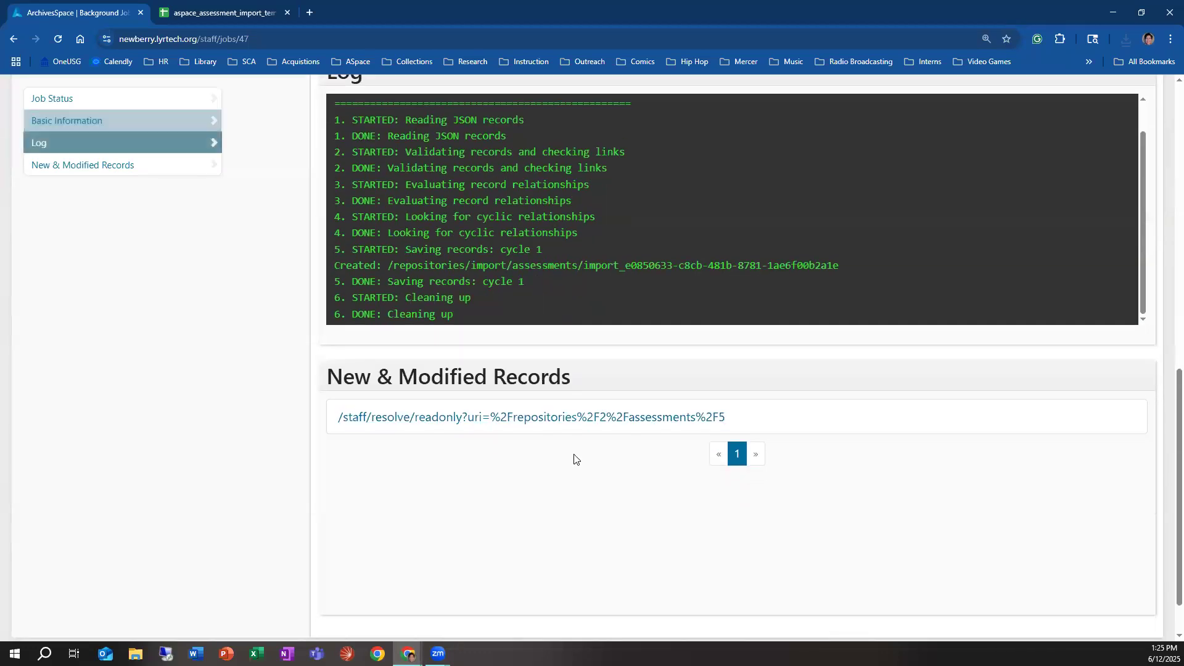
# Step: Open the imported assessment from the job's new and modified records, check its linked resource, and open it for editing
pyautogui.click(565, 420)
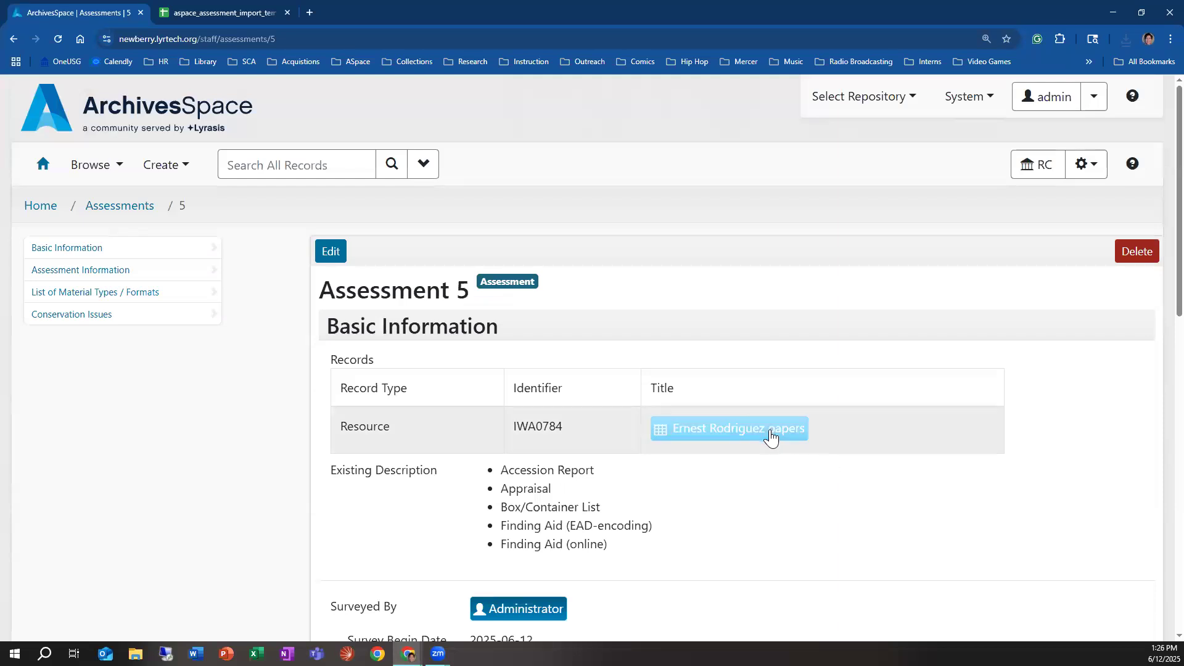
pyautogui.moveTo(562, 426); pyautogui.dragTo(509, 425)
pyautogui.click(328, 253)
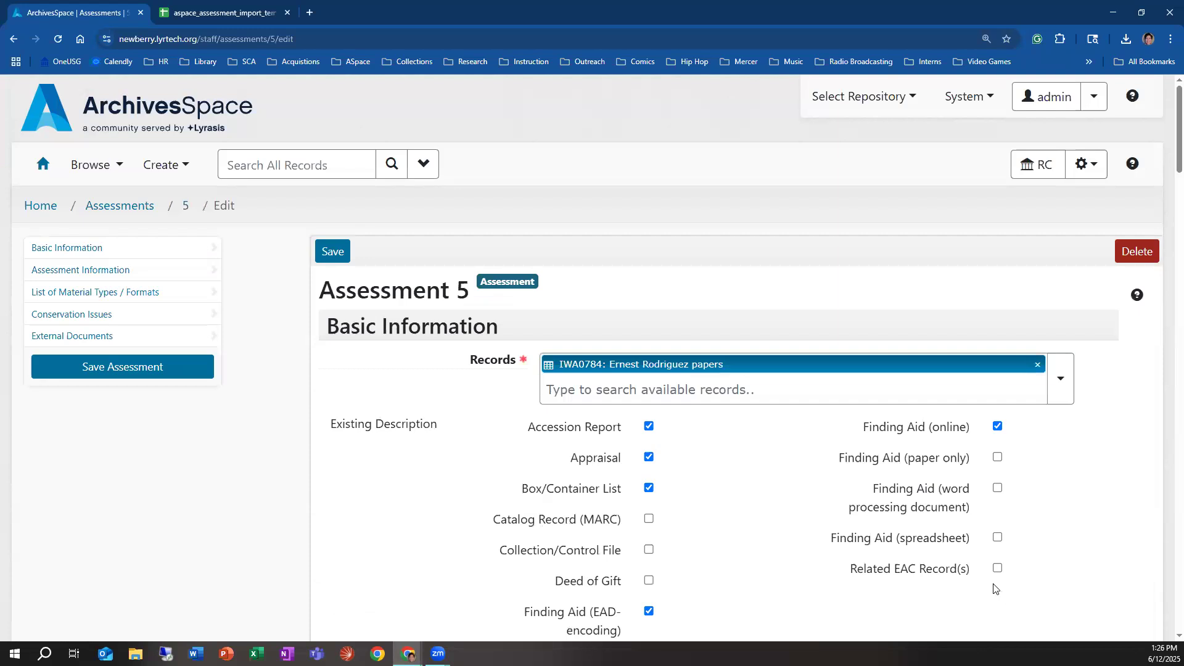
# Step: Review the imported assessment's basic information, including existing description, surveyor, survey begin date, and the review, purpose and scope fields
pyautogui.scroll(-1, 690, 434)
pyautogui.scroll(-2, 690, 435)
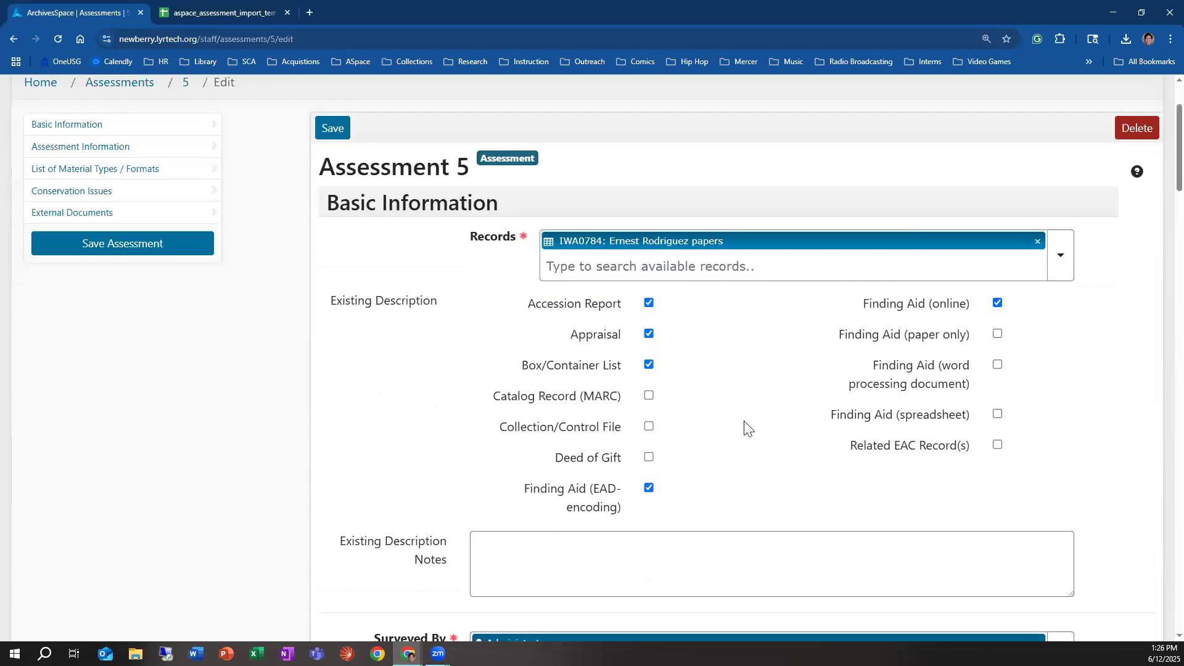
pyautogui.scroll(-5, 734, 398)
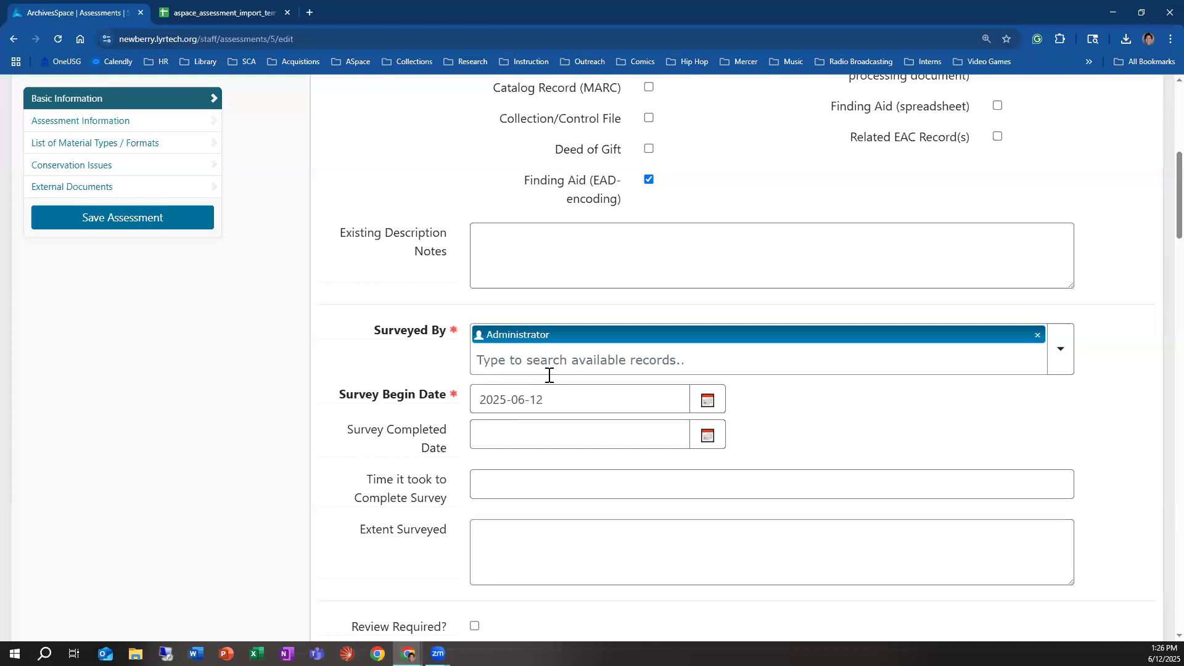
pyautogui.scroll(-3, 421, 402)
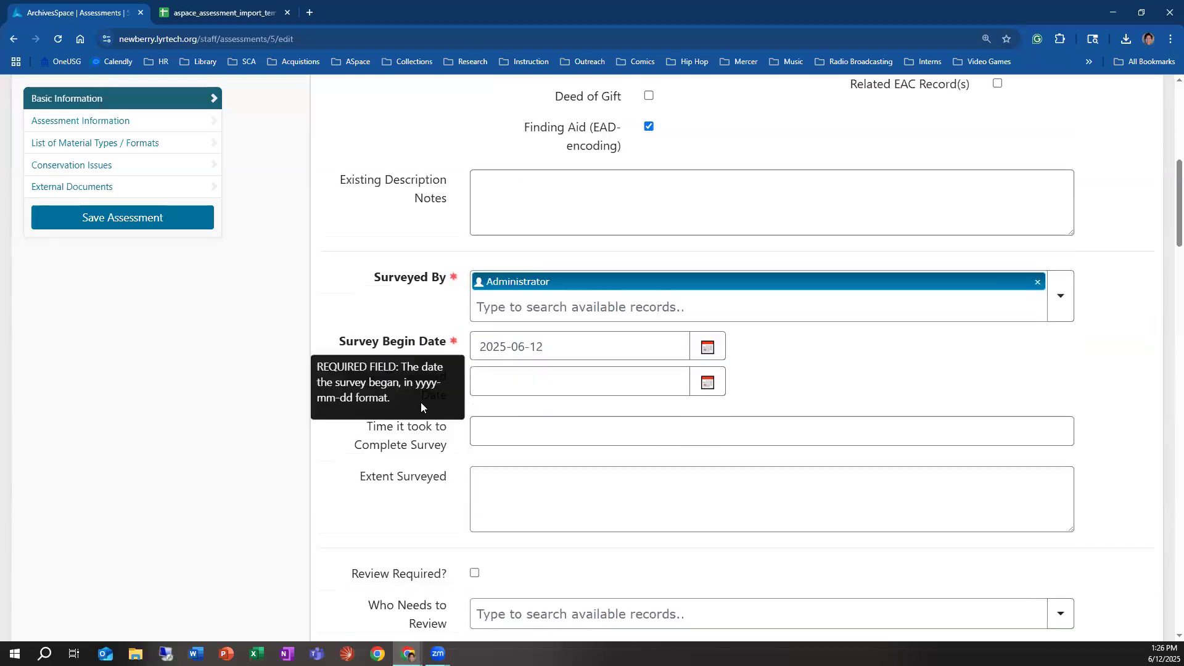
pyautogui.scroll(-3, 876, 454)
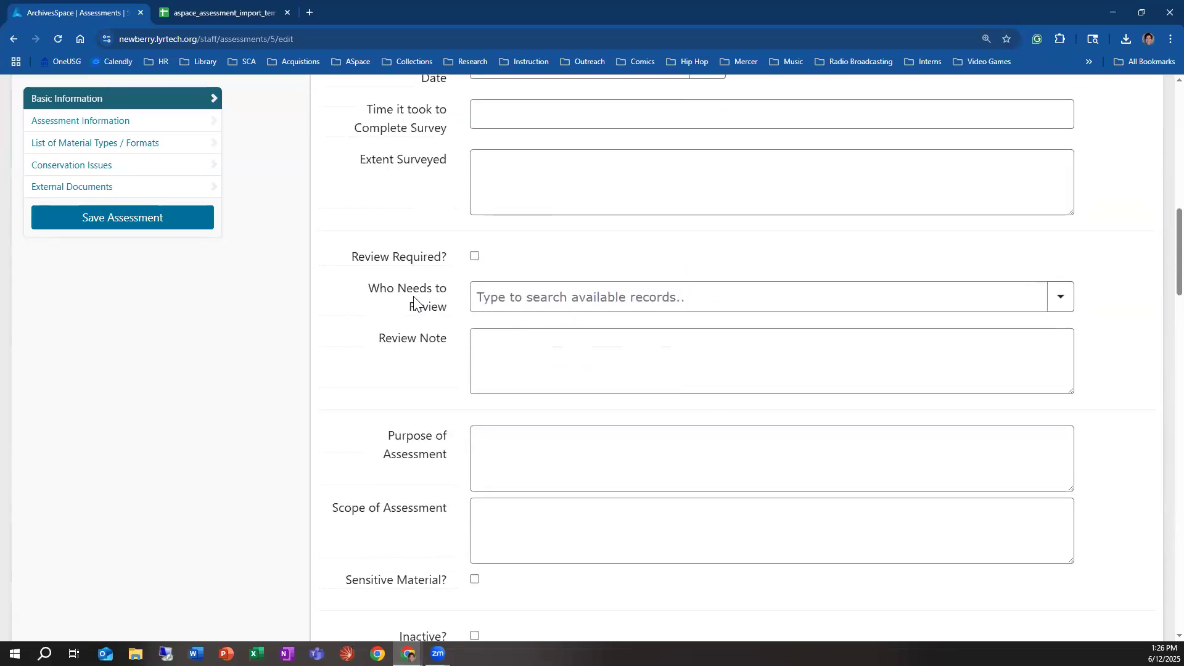
pyautogui.moveTo(408, 318)
pyautogui.scroll(-2, 637, 298)
pyautogui.scroll(-5, 460, 455)
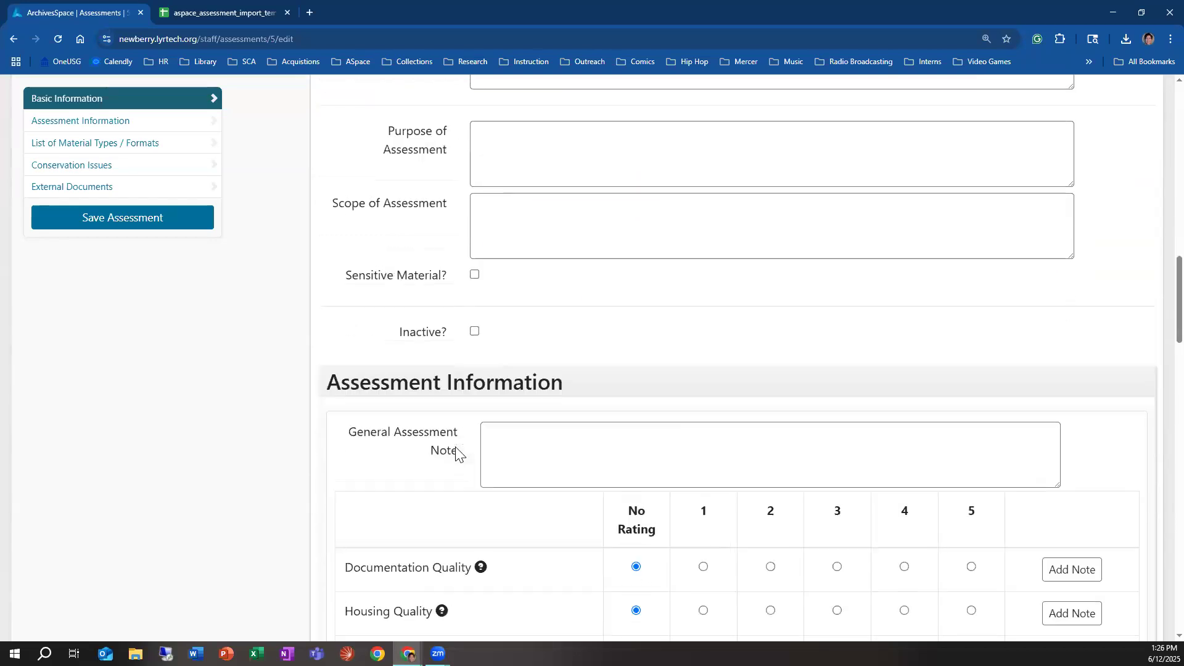
# Step: Examine the imported assessment's ratings, material types and formats, and conservation issues, including the repository's additional entries
pyautogui.scroll(-9, 535, 397)
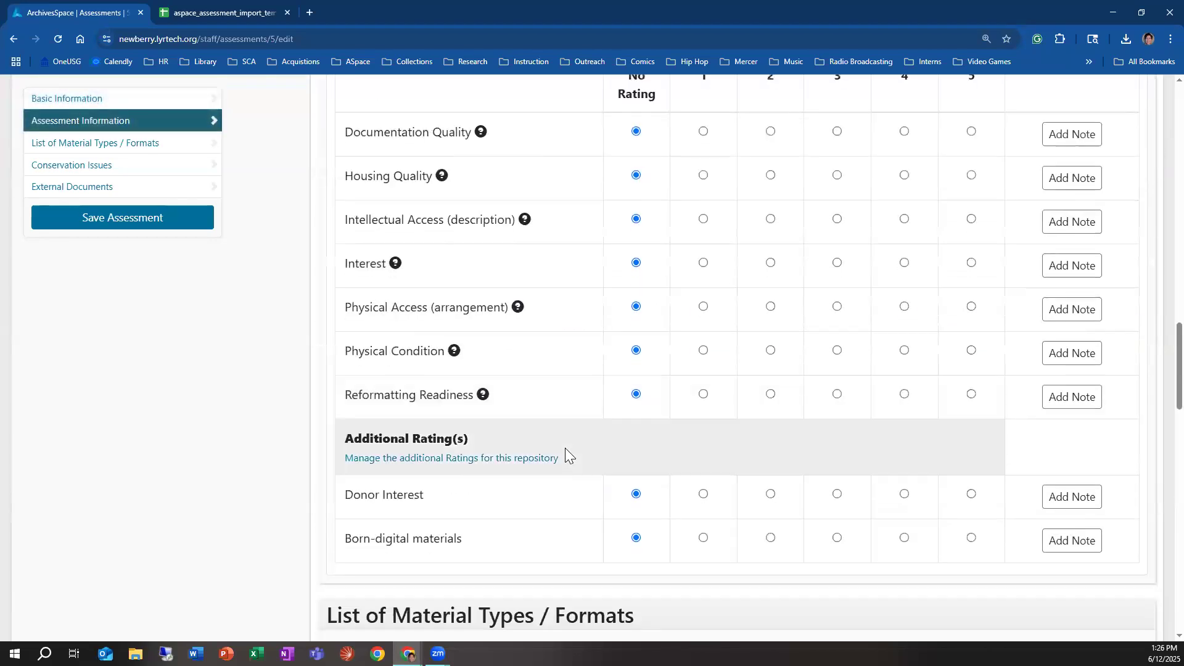
pyautogui.scroll(-3, 678, 395)
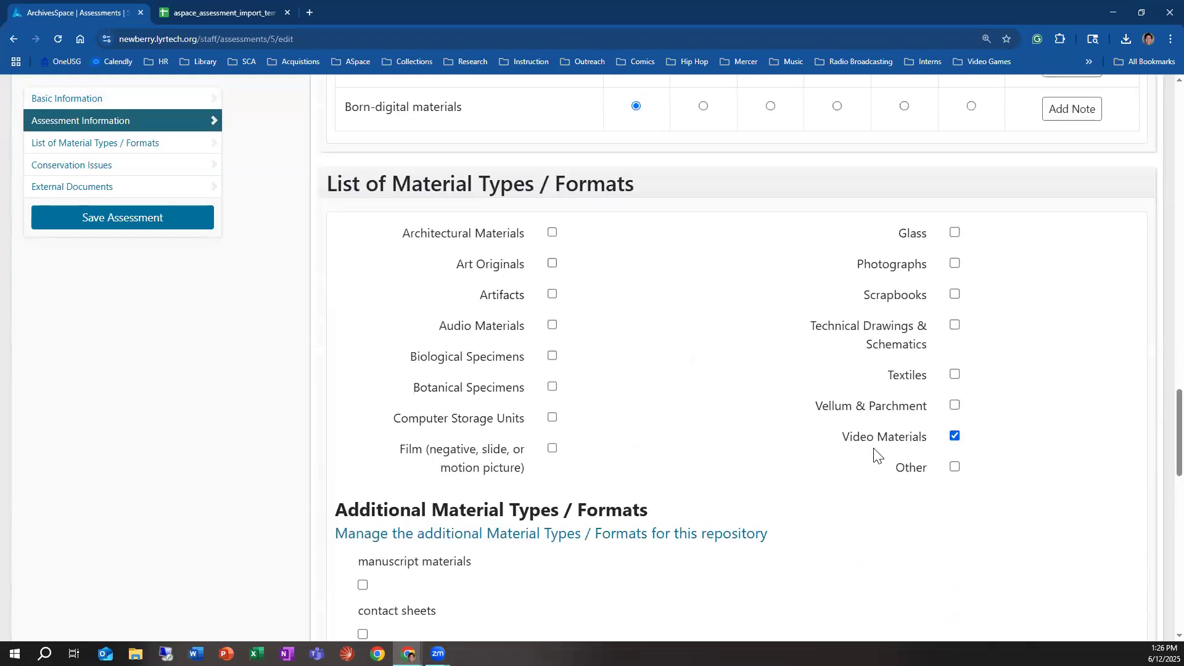
pyautogui.scroll(-3, 877, 457)
pyautogui.scroll(-10, 814, 452)
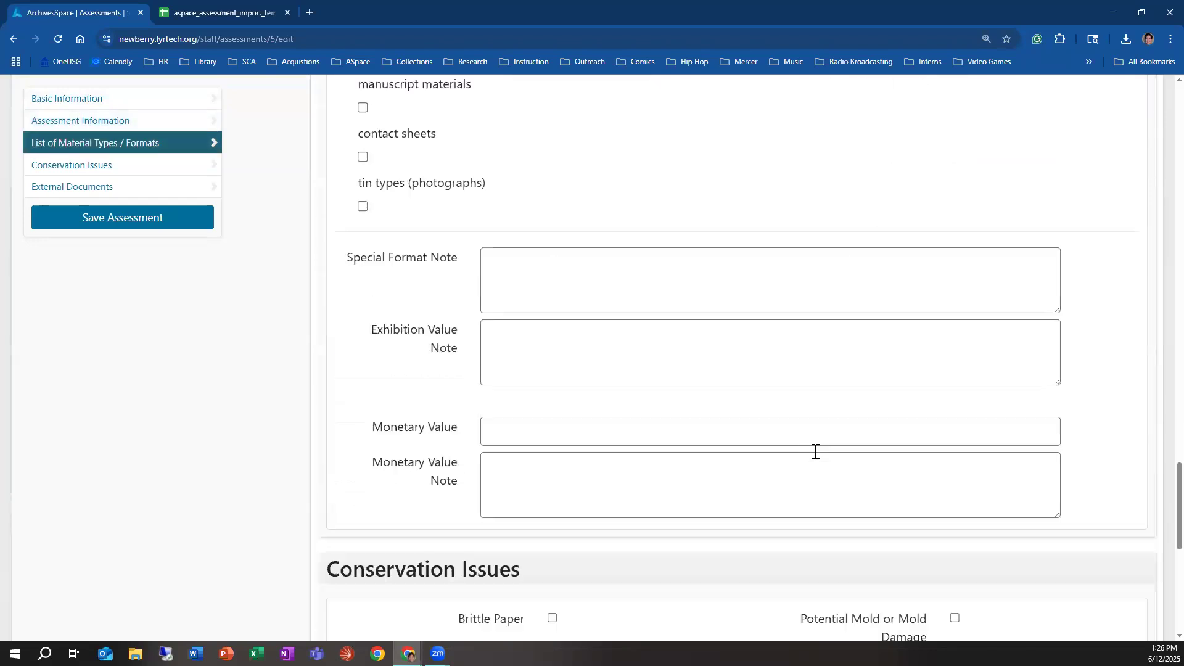
pyautogui.scroll(1, 723, 438)
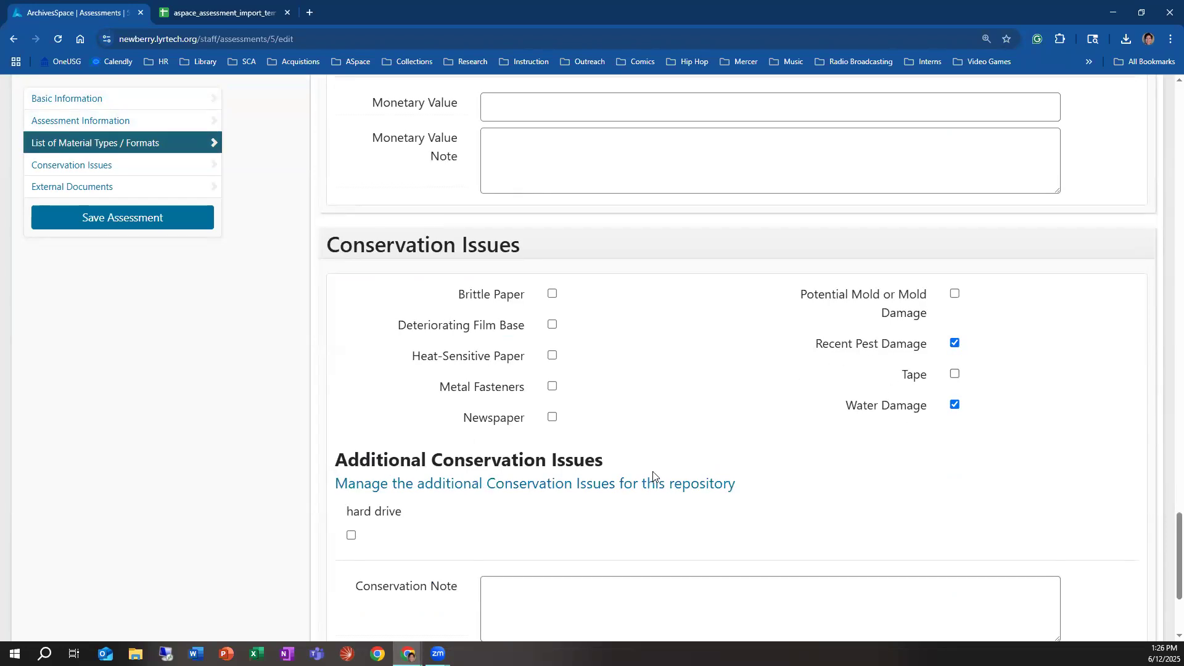
pyautogui.scroll(-2, 654, 478)
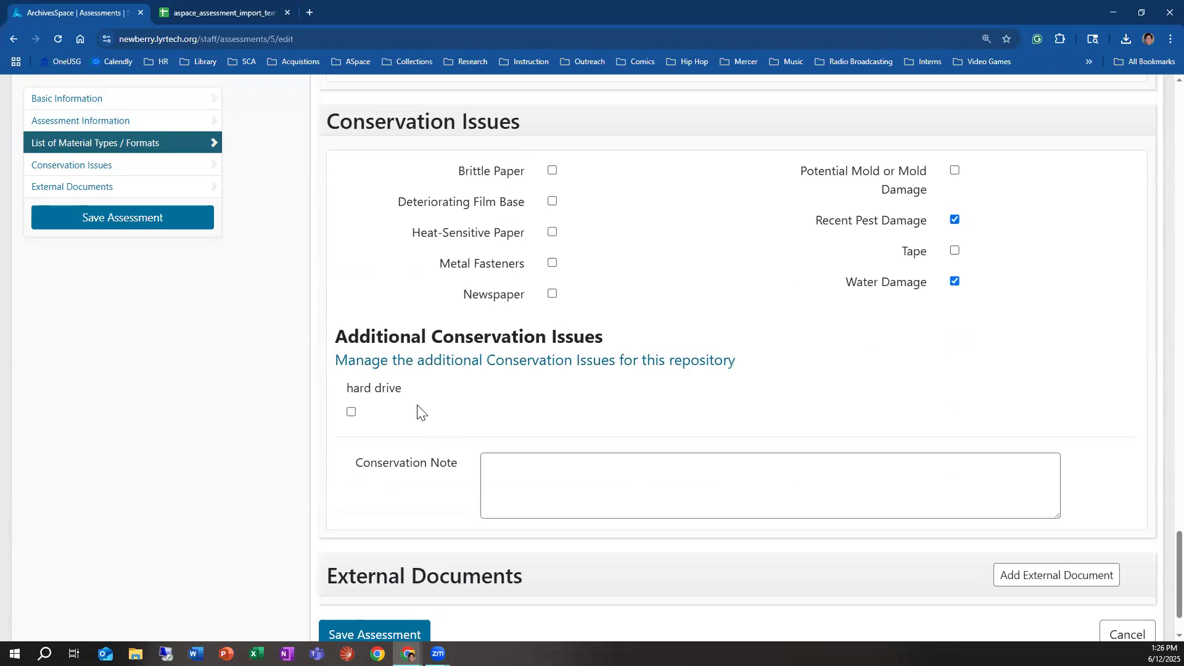
pyautogui.scroll(12, 438, 409)
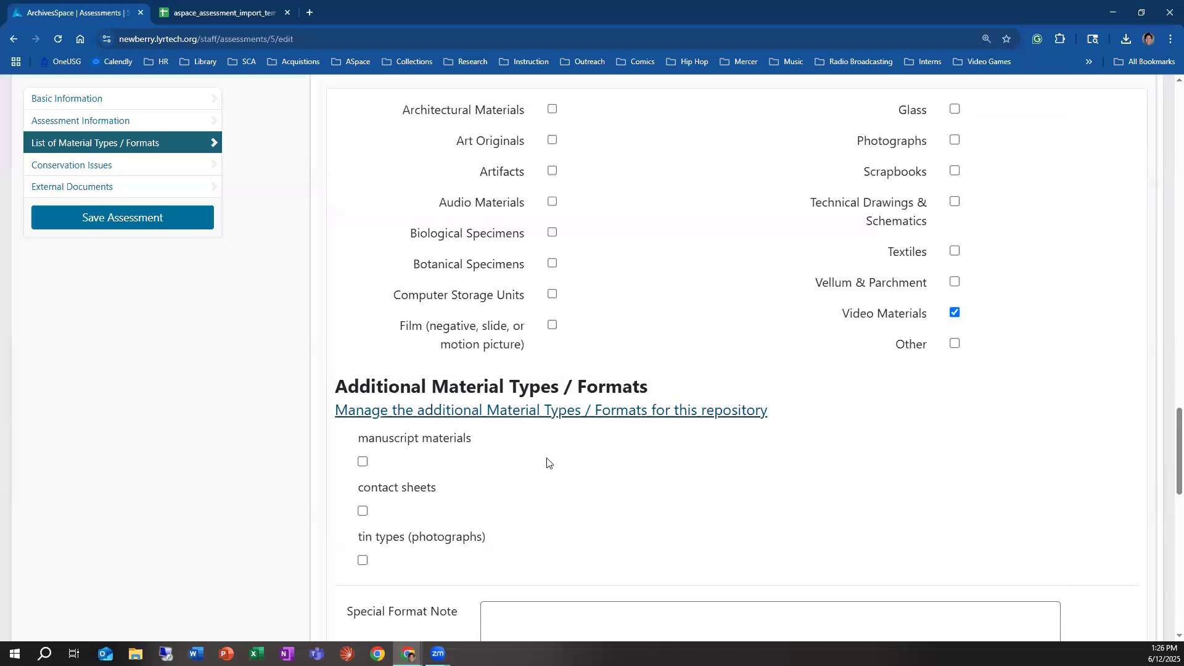
pyautogui.scroll(10, 548, 462)
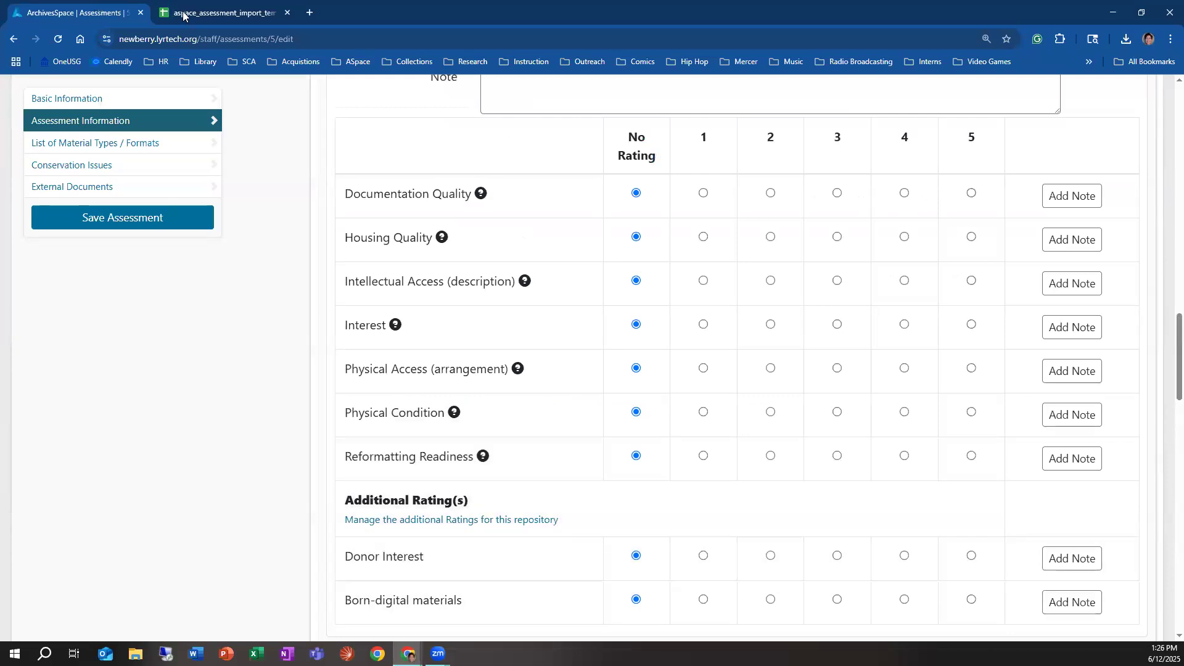
# Step: Check the import template spreadsheet, then return to the assessment and look over its ratings and basic information again
pyautogui.hotkey('ctrl', 'Tab')
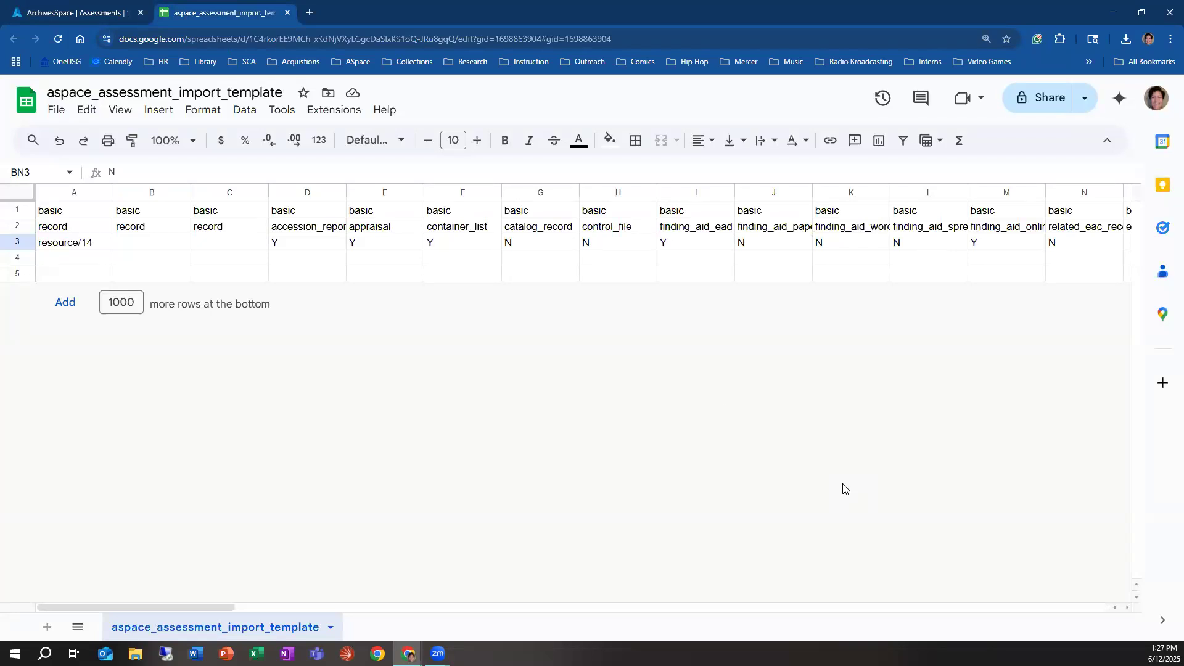
pyautogui.click(106, 13)
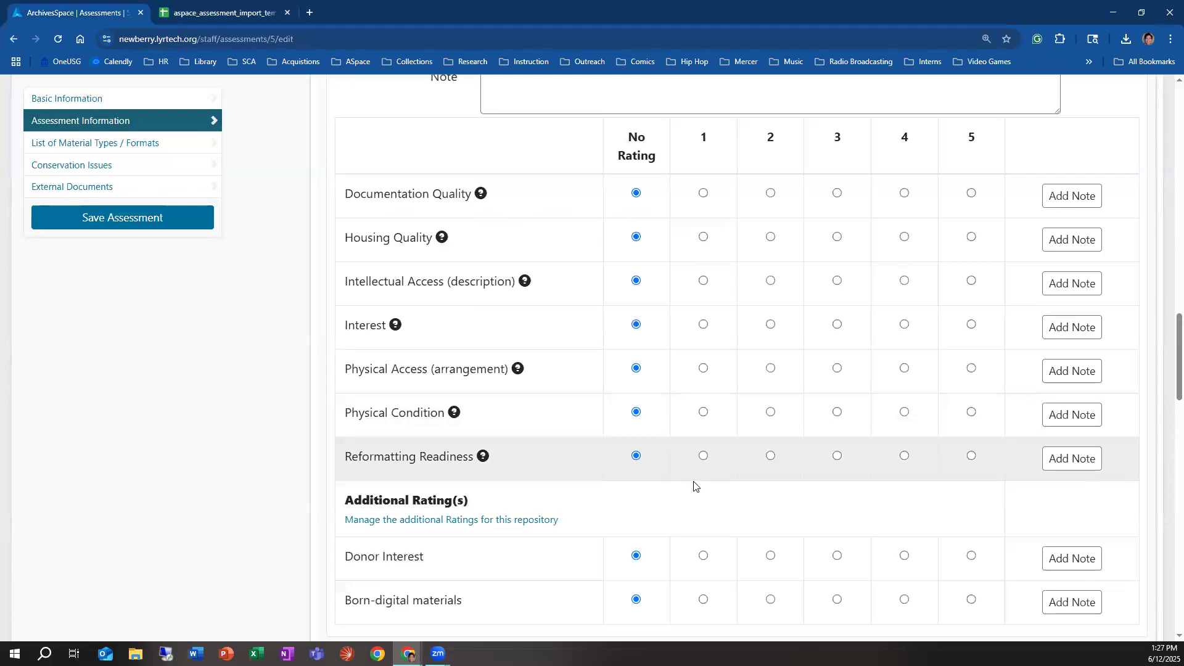
pyautogui.scroll(-4, 558, 533)
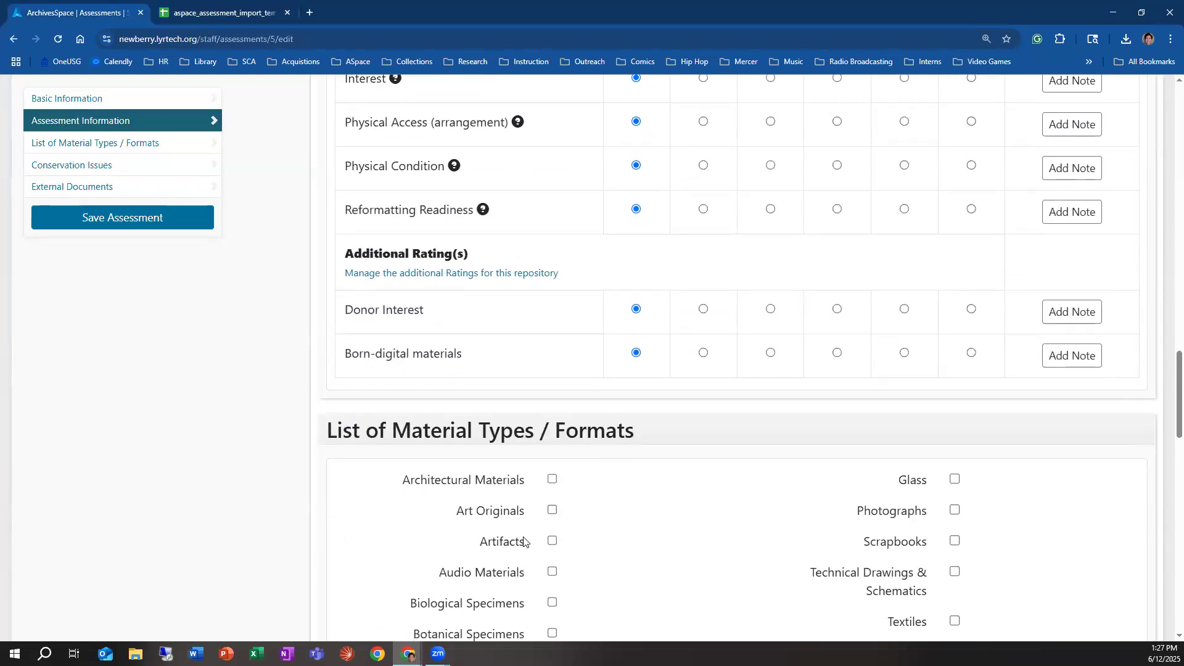
pyautogui.scroll(4, 604, 559)
pyautogui.scroll(20, 604, 560)
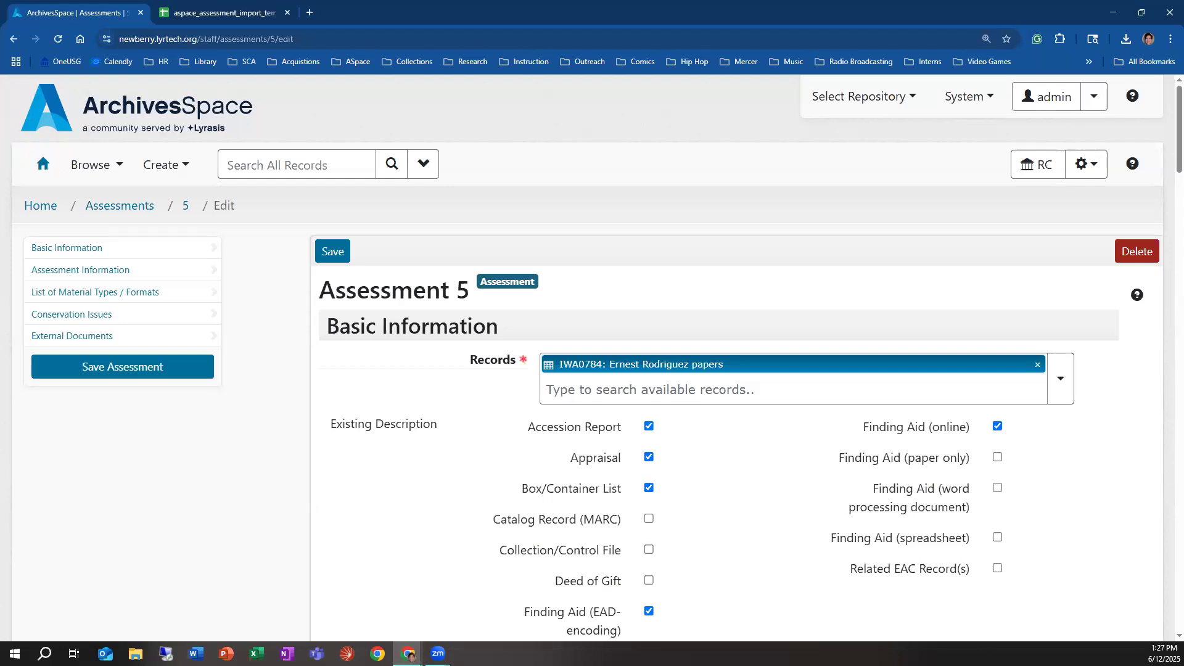
# Step: Bring up the ArchivesSpace Assessment CSV Template Overview spreadsheet at full size, show its key and notes, and dismiss the window-size notice
pyautogui.click(246, 12)
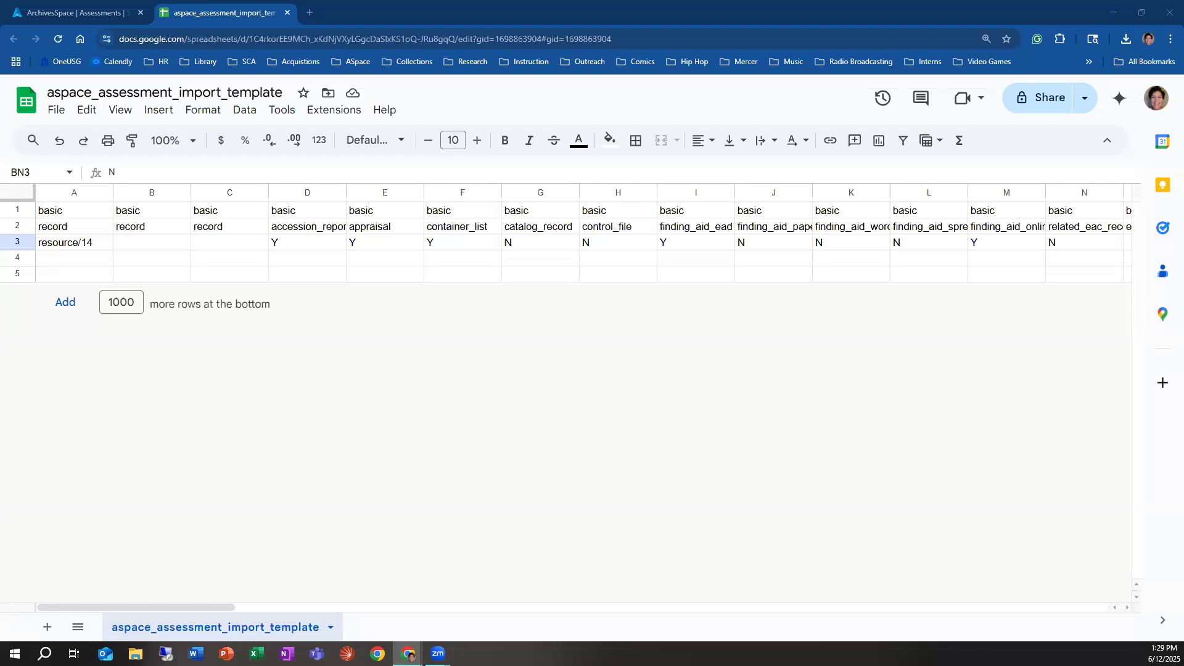
pyautogui.moveTo(558, 42); pyautogui.dragTo(523, 173)
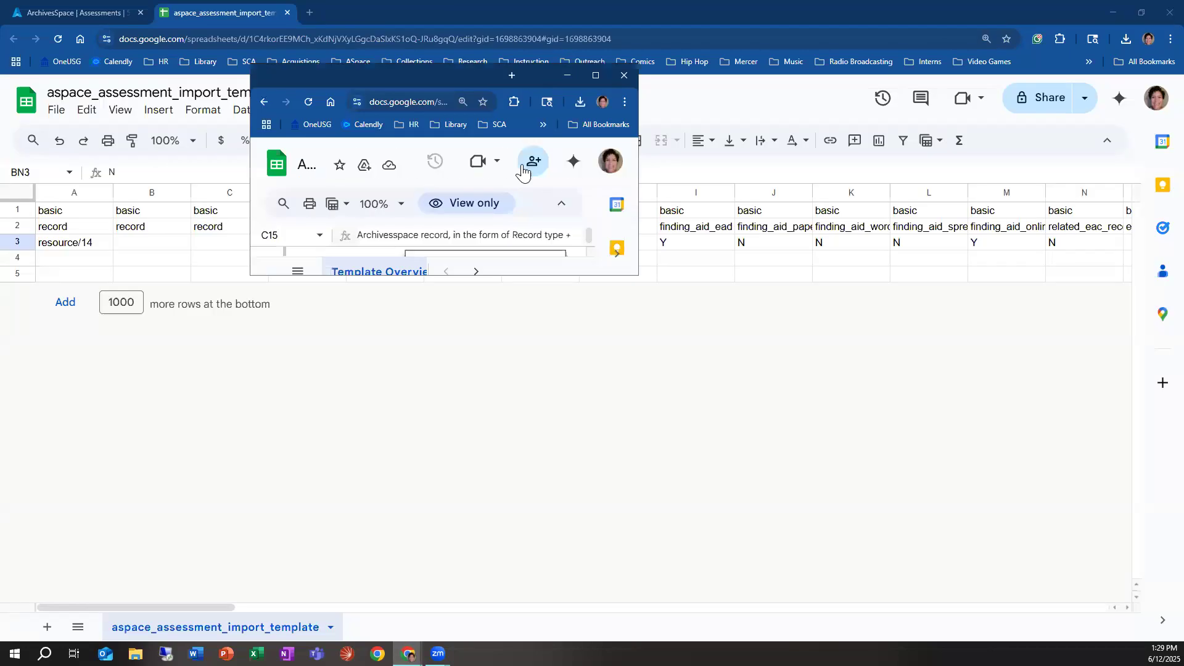
pyautogui.click(594, 76)
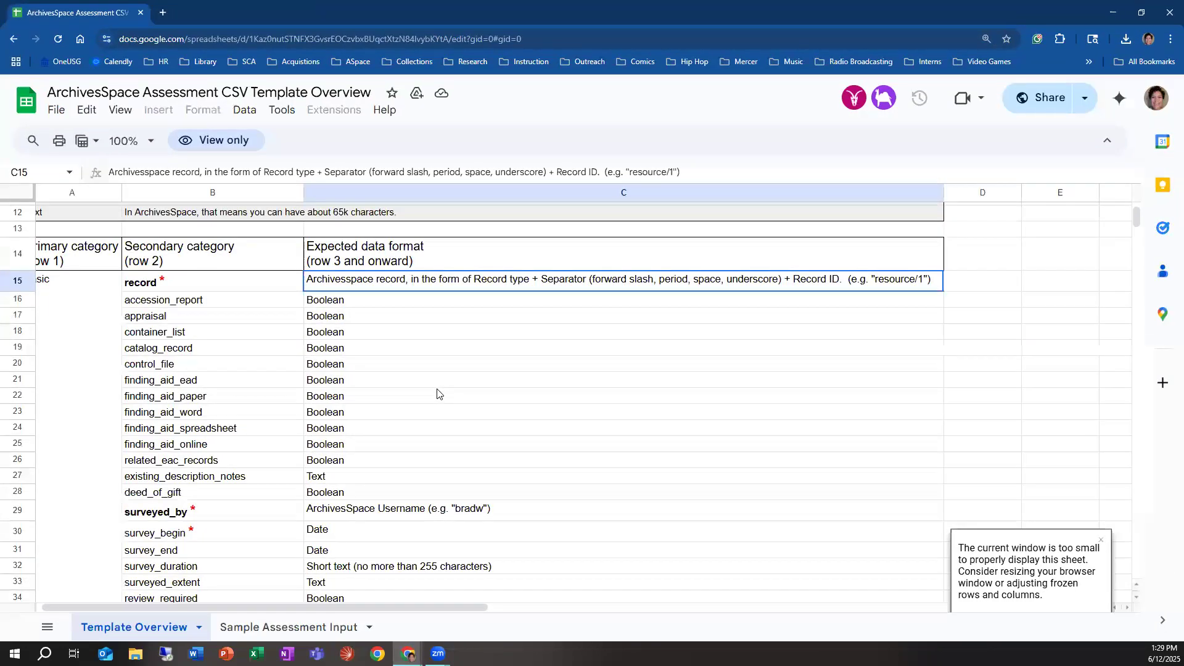
pyautogui.scroll(3, 437, 392)
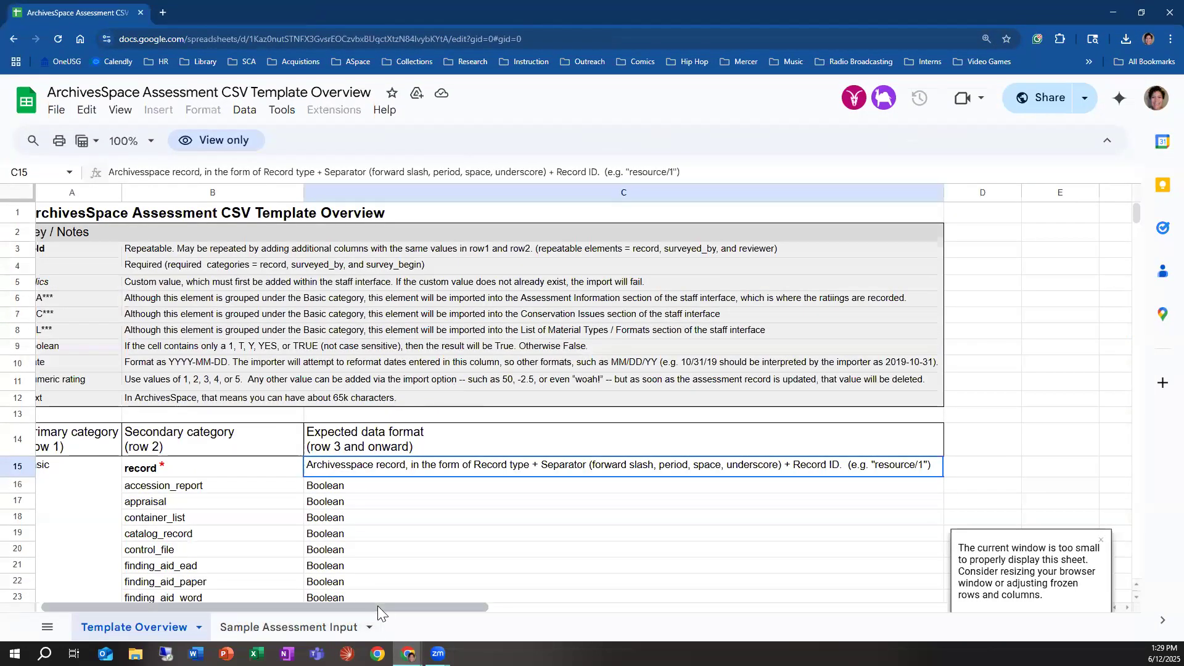
pyautogui.moveTo(377, 605); pyautogui.dragTo(186, 600)
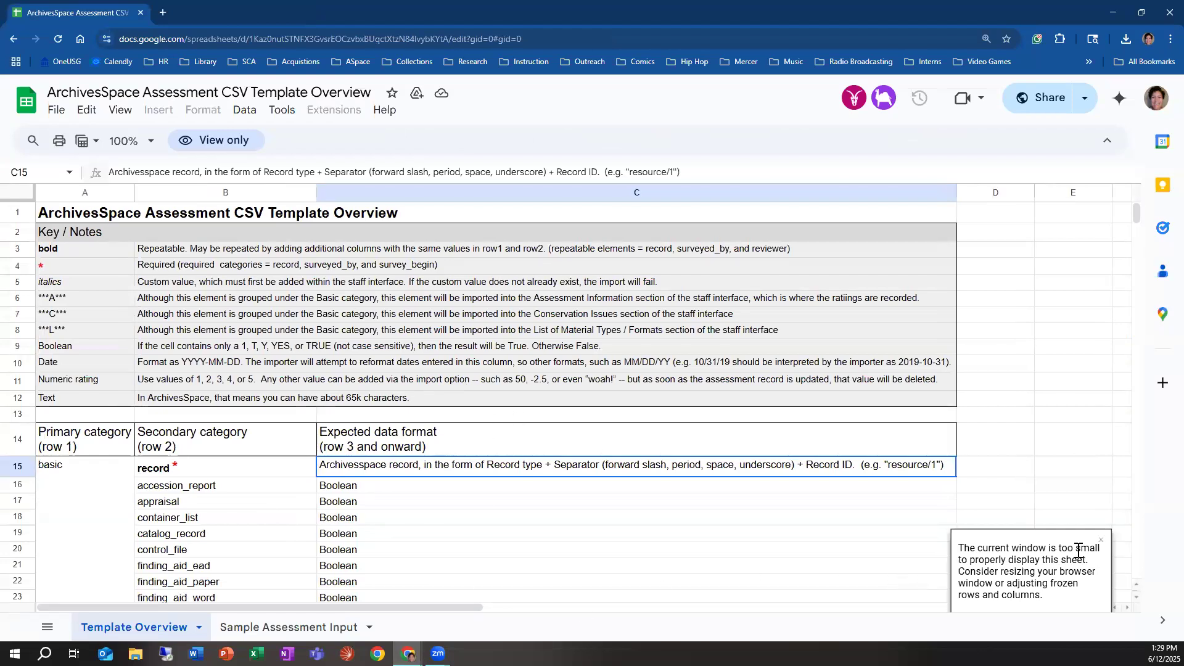
pyautogui.click(1102, 539)
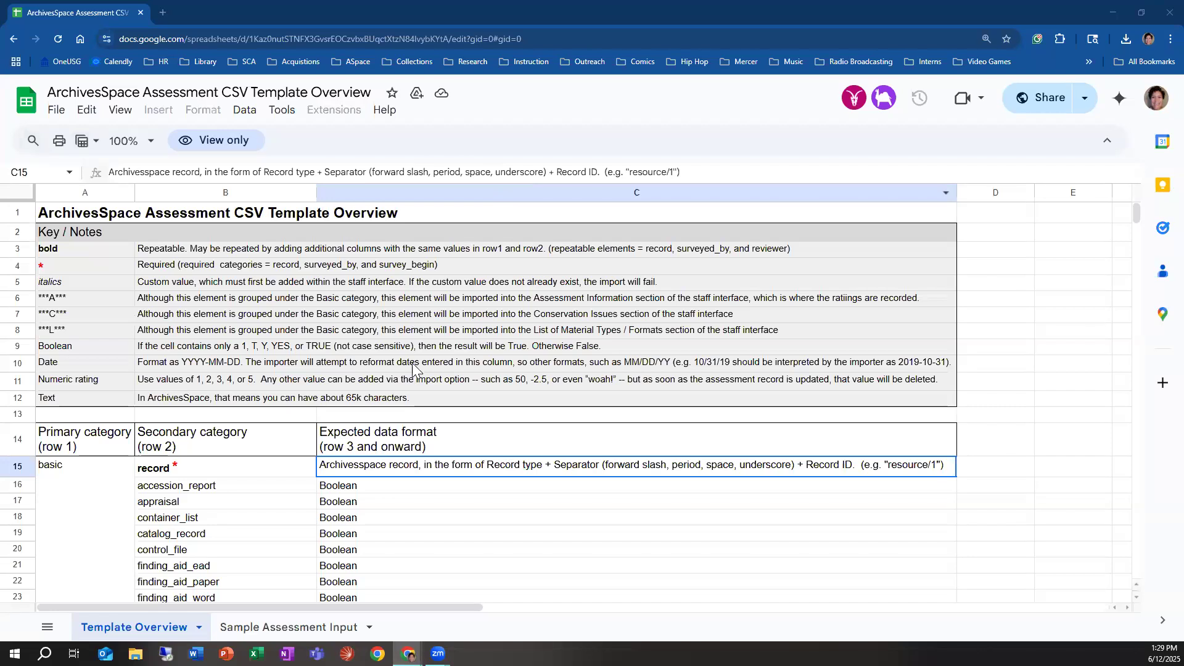
# Step: Review the basic category's fields and expected data formats in the template overview, including record, surveyed_by and survey_begin
pyautogui.scroll(-1, 416, 373)
pyautogui.scroll(-2, 228, 395)
pyautogui.scroll(-1, 265, 364)
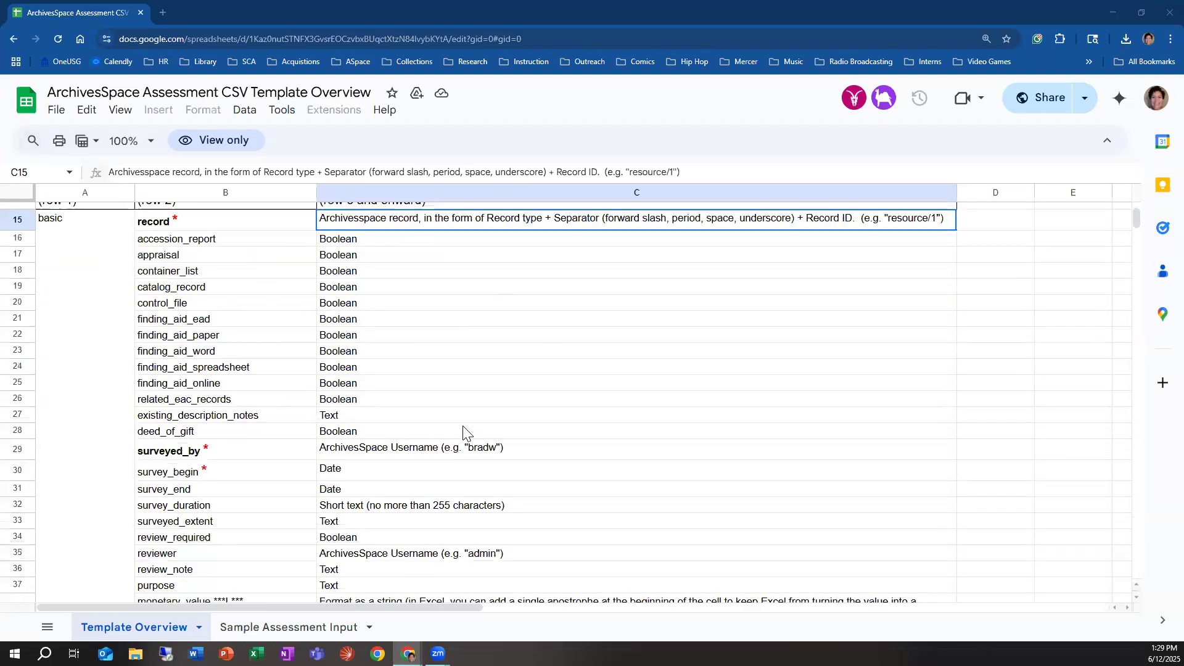
pyautogui.scroll(1, 179, 325)
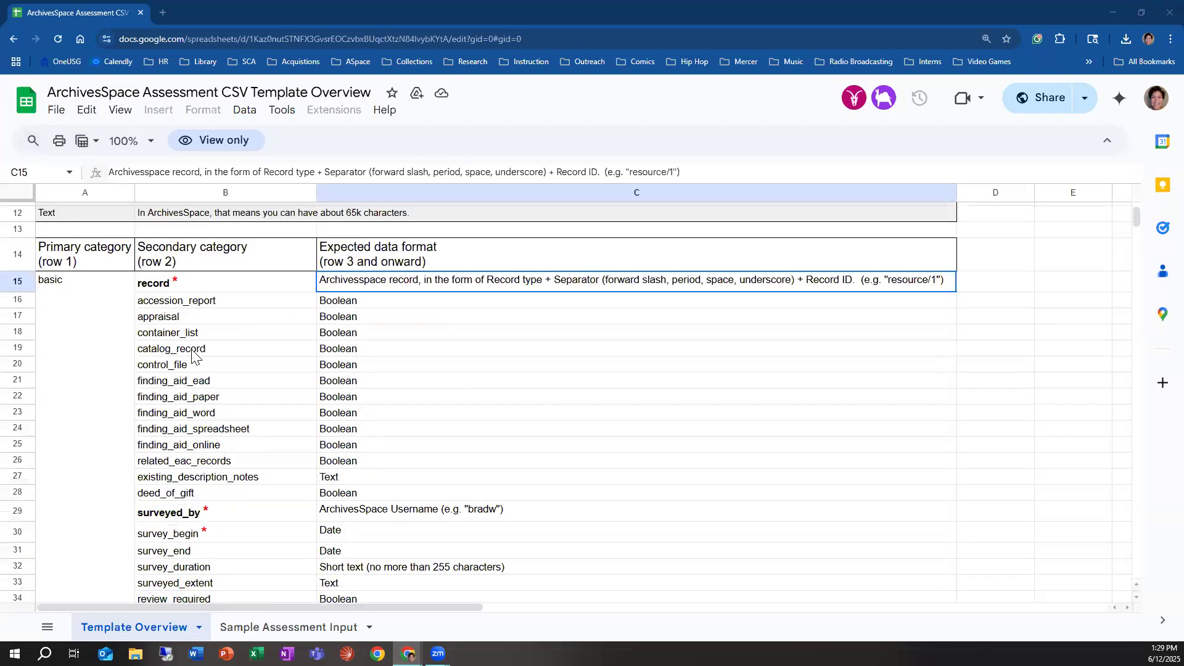
pyautogui.scroll(-3, 243, 409)
pyautogui.scroll(4, 463, 441)
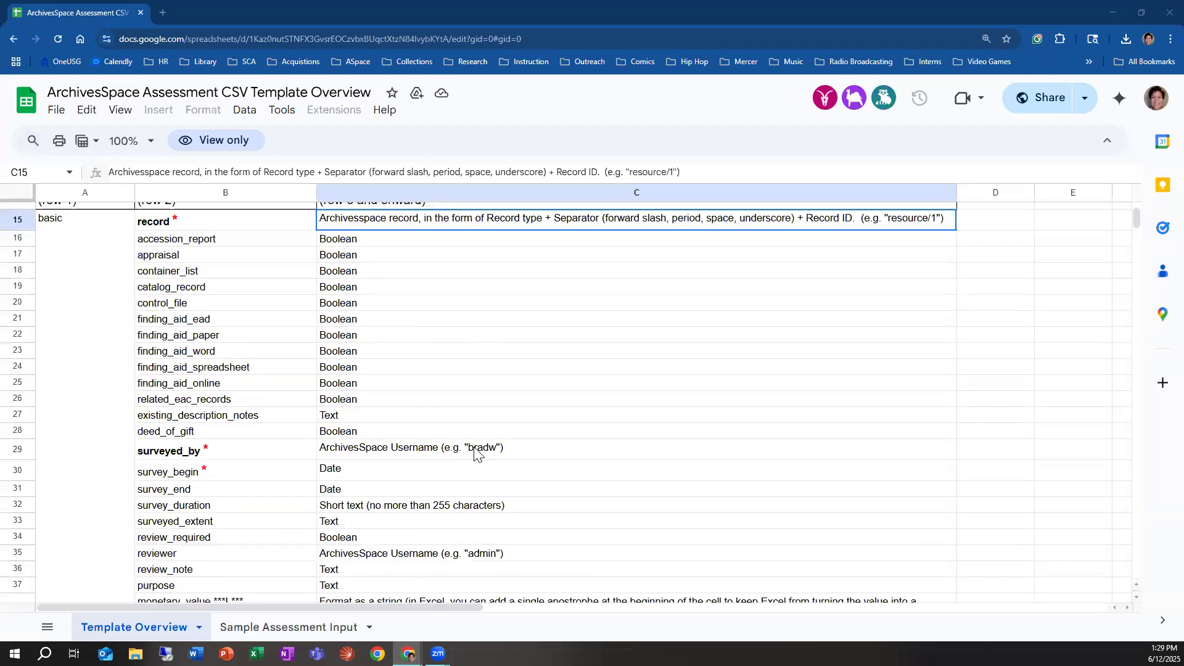
pyautogui.scroll(-3, 478, 455)
pyautogui.scroll(-4, 464, 461)
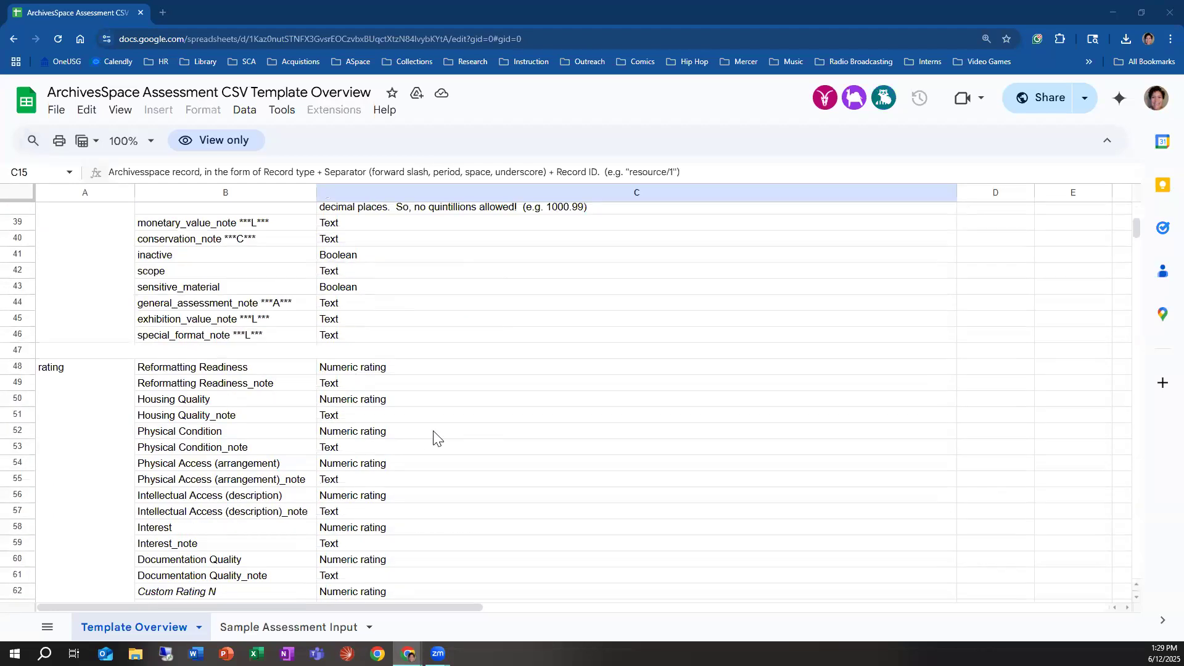
# Step: Look over the rating, format and conservation categories in the template overview and select the Custom Format N entry
pyautogui.scroll(-2, 418, 406)
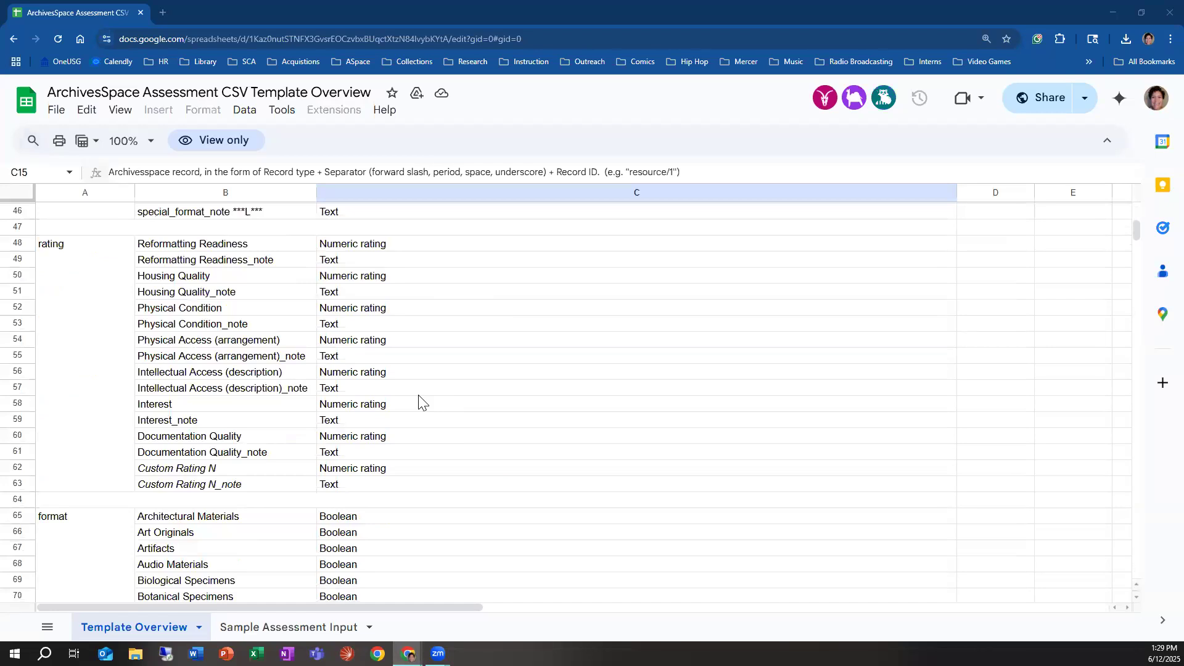
pyautogui.scroll(-10, 421, 419)
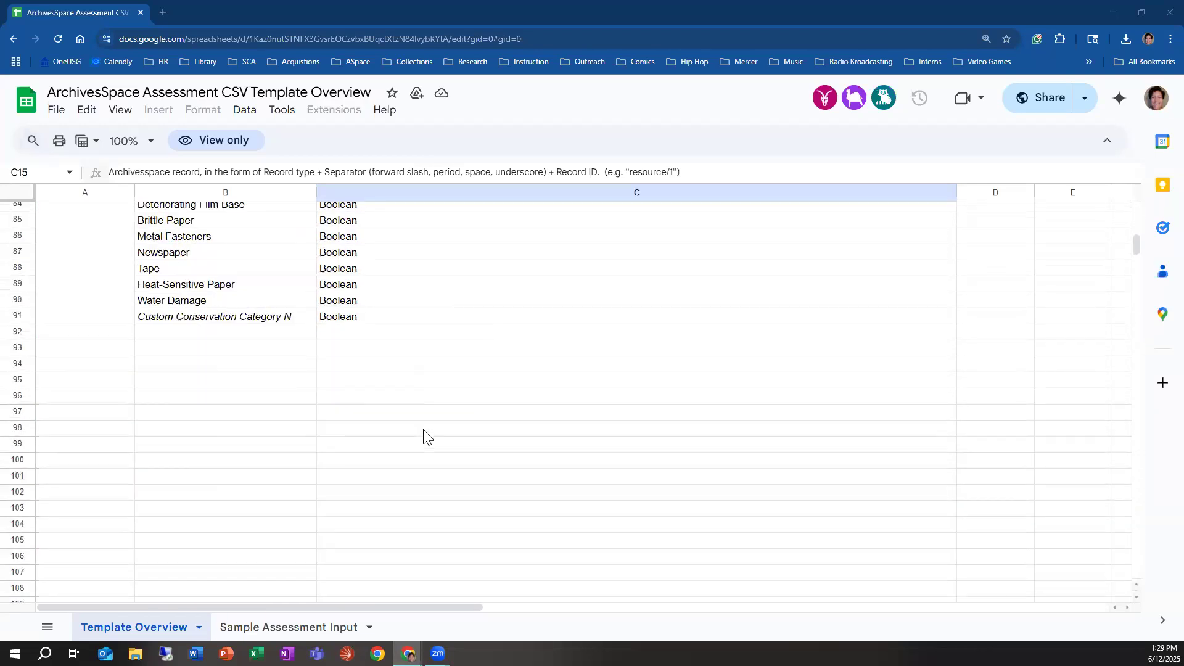
pyautogui.scroll(3, 424, 437)
pyautogui.scroll(2, 425, 436)
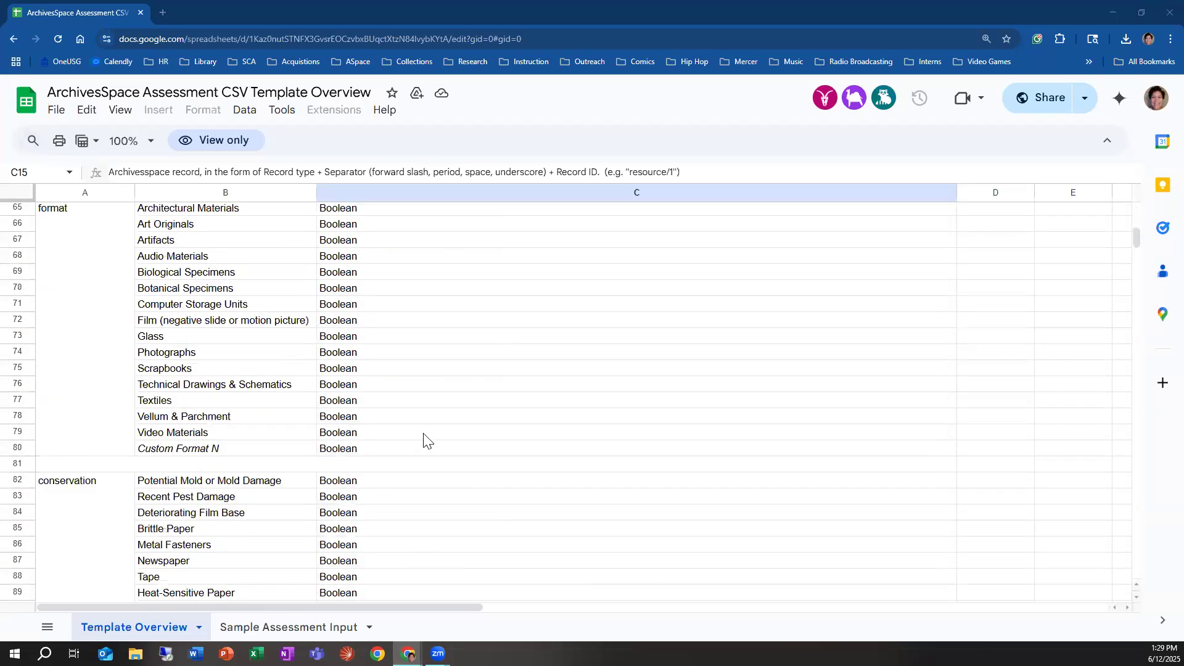
pyautogui.scroll(5, 216, 457)
pyautogui.scroll(-5, 216, 457)
pyautogui.click(202, 454)
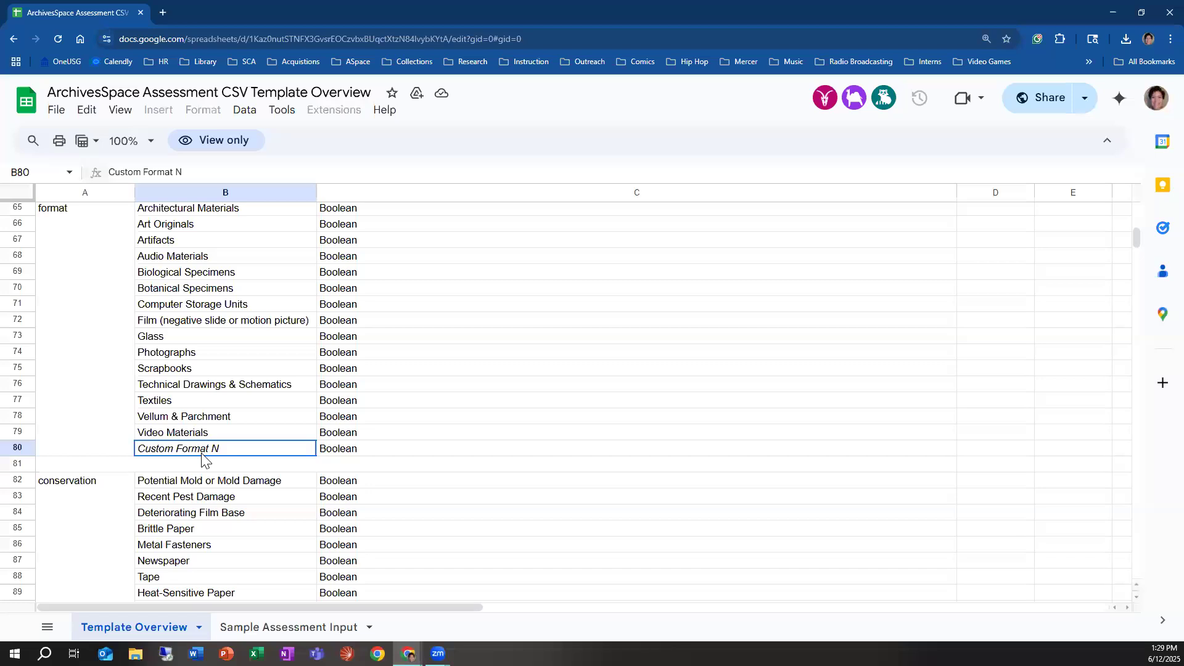
# Step: Go back to the template overview's key and notes, then return to the imported assessment's edit page in ArchivesSpace
pyautogui.scroll(15, 201, 453)
pyautogui.scroll(1, 195, 449)
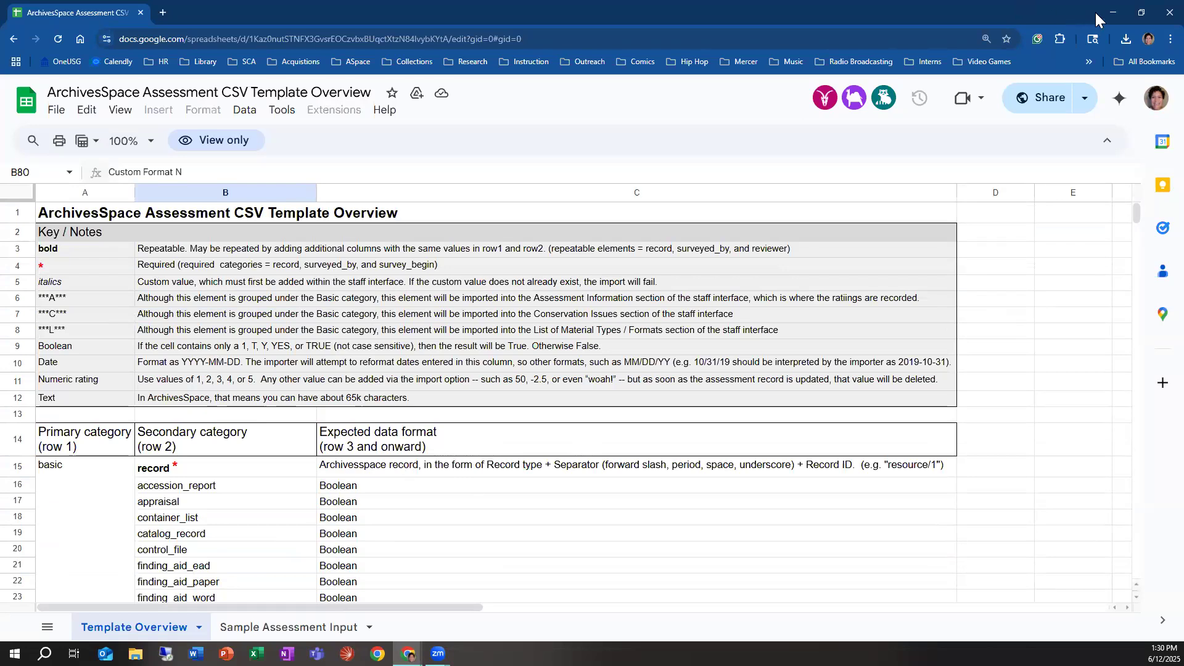
pyautogui.click(1112, 12)
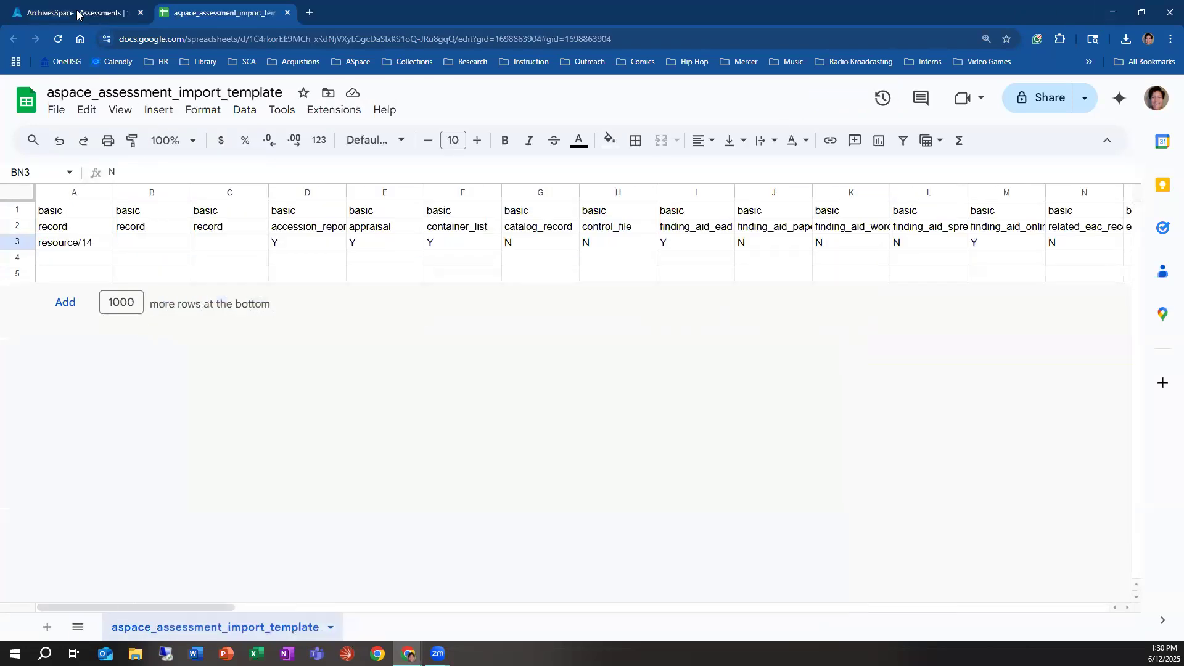
pyautogui.click(77, 13)
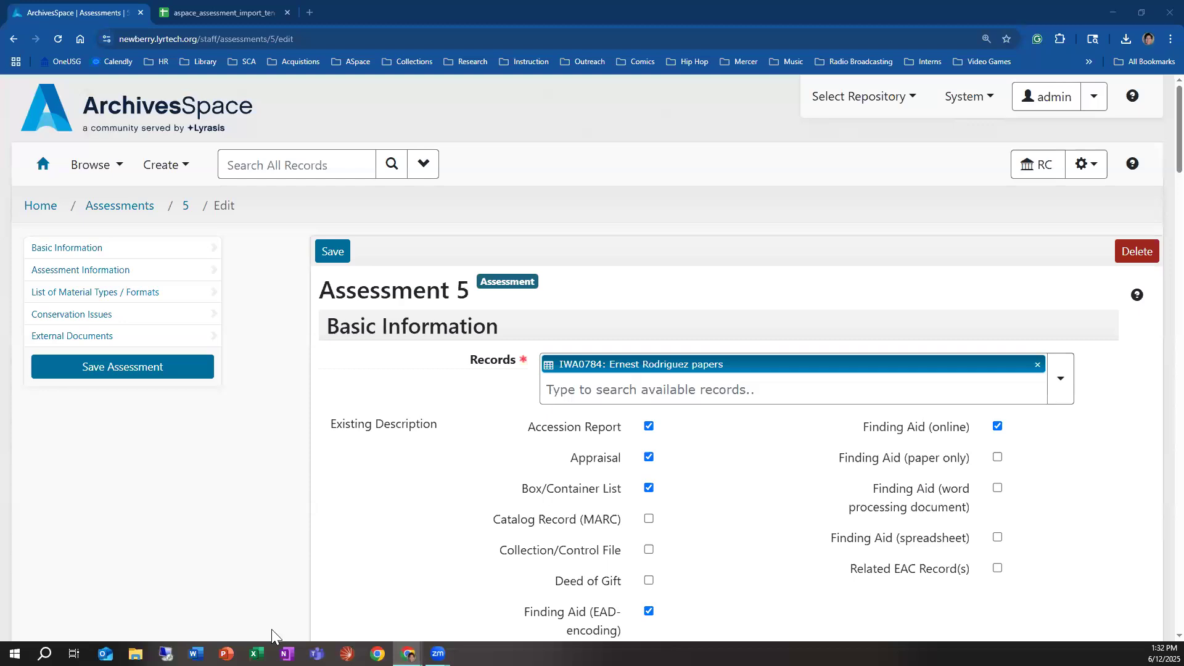
# Step: Switch back to the Assessment CSV Template Overview spreadsheet and select the Custom Rating N entry in the rating category
pyautogui.moveTo(408, 653)
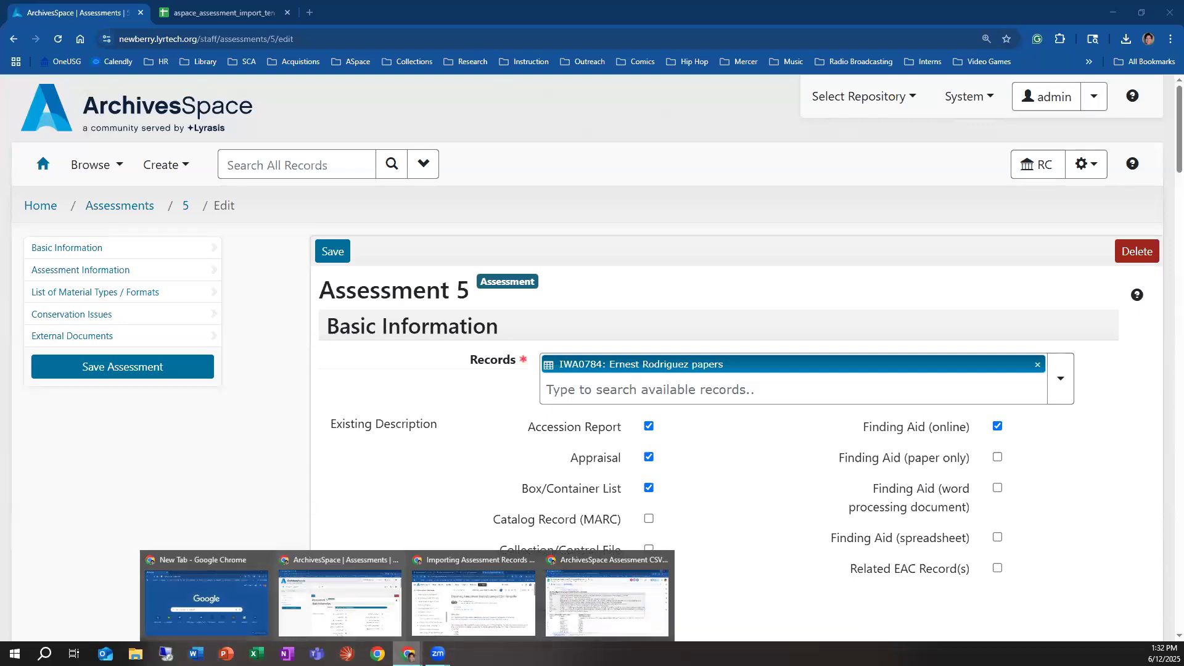
pyautogui.click(571, 621)
pyautogui.scroll(-3, 467, 497)
pyautogui.scroll(3, 467, 508)
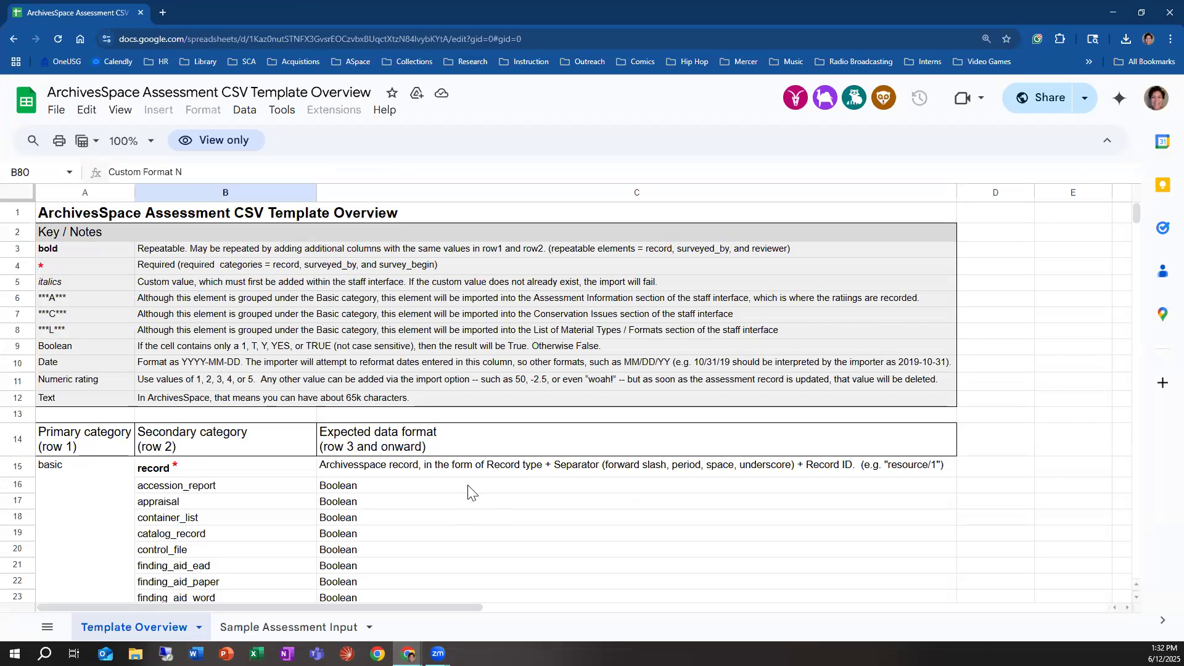
pyautogui.scroll(-7, 471, 490)
pyautogui.scroll(-9, 211, 526)
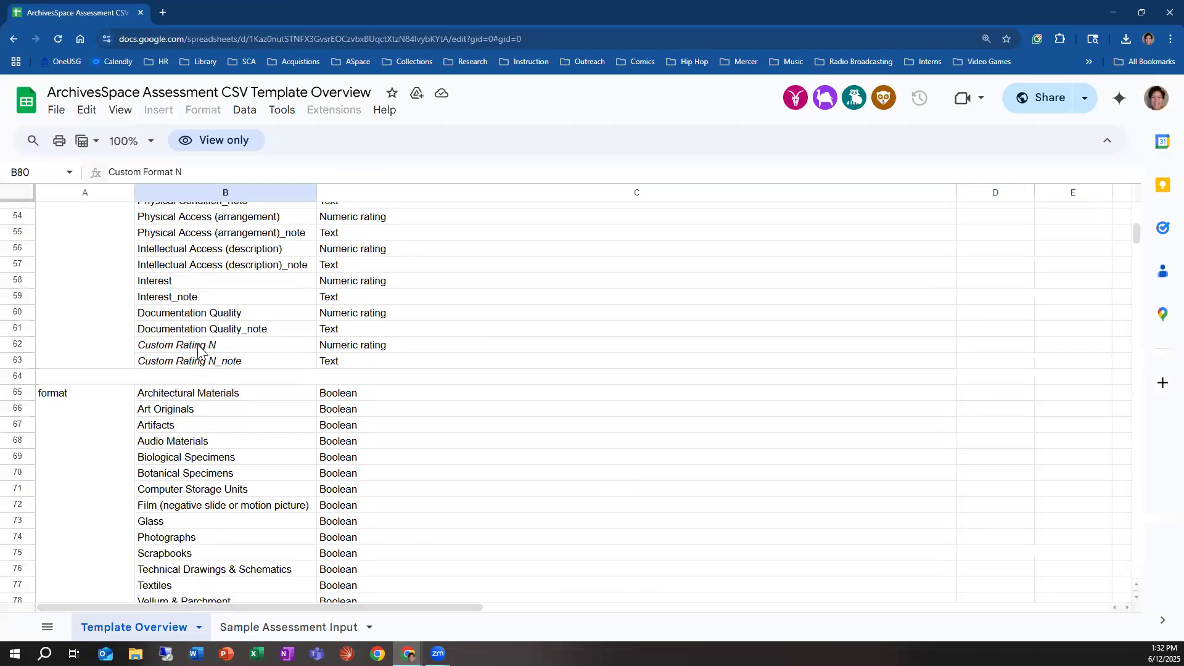
pyautogui.click(198, 346)
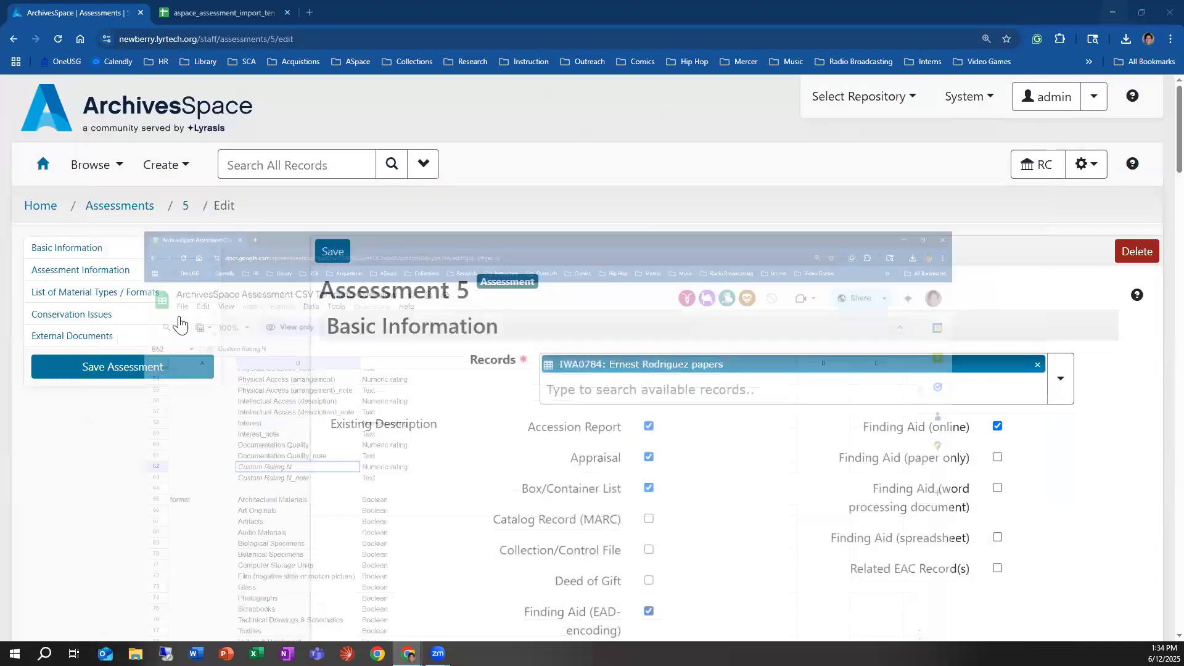
# Step: Open a new Create Report background job in ArchivesSpace and choose the Assessment Record List report
pyautogui.click(103, 169)
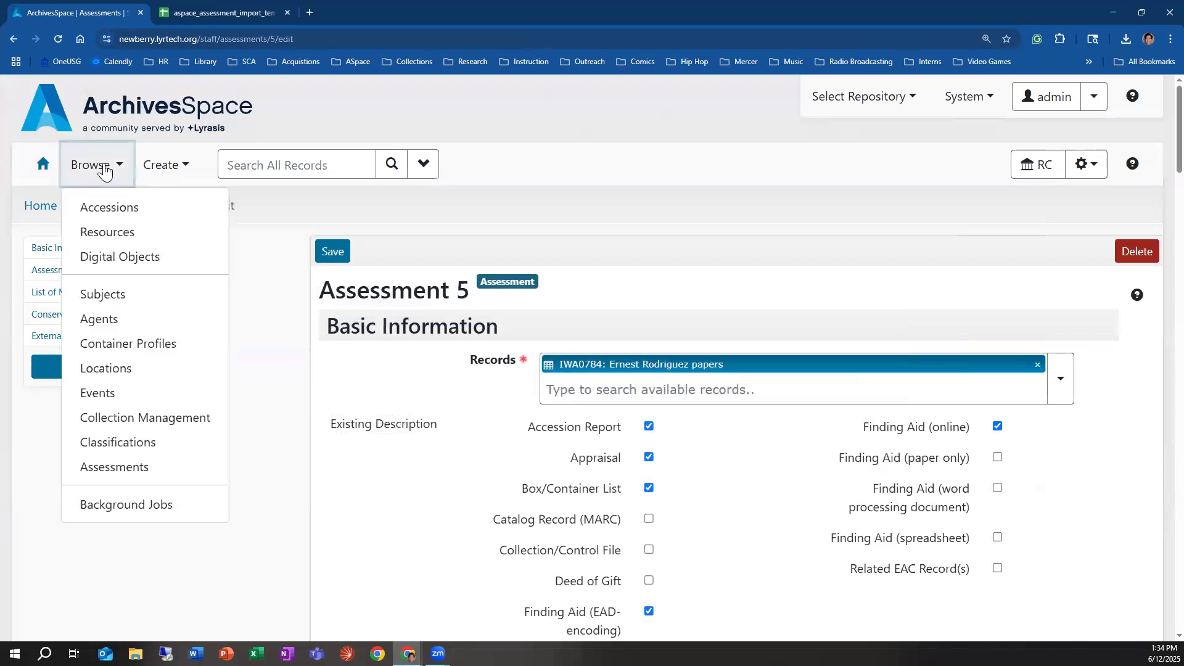
pyautogui.click(161, 165)
pyautogui.moveTo(151, 479)
pyautogui.click(338, 556)
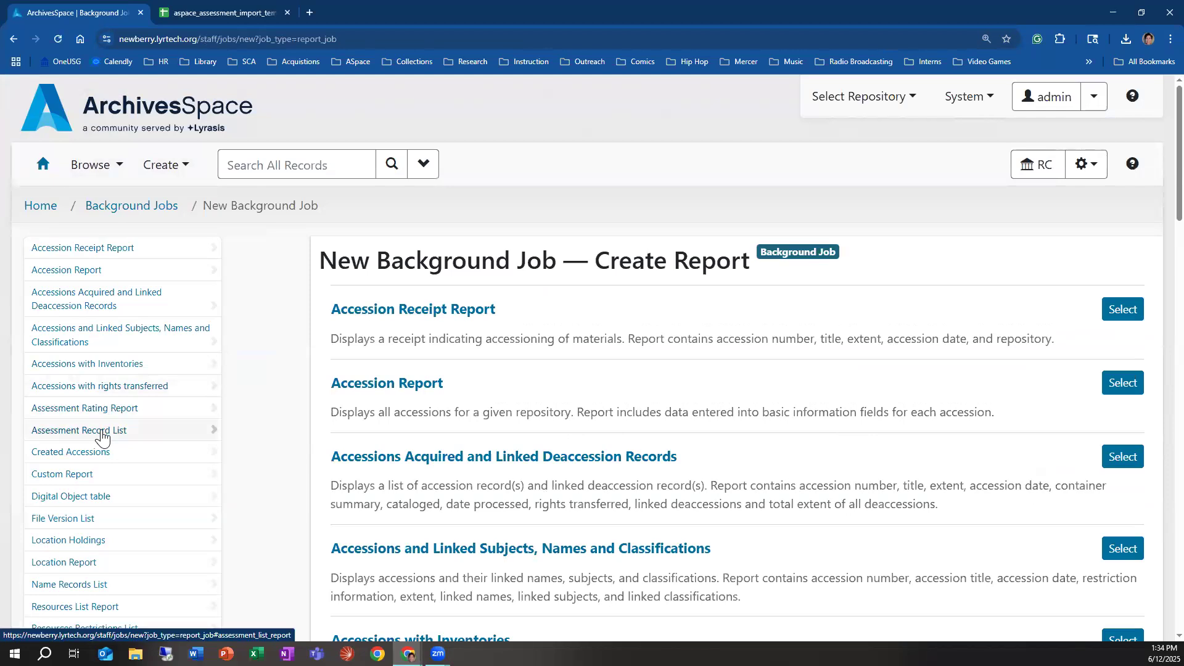
pyautogui.click(102, 438)
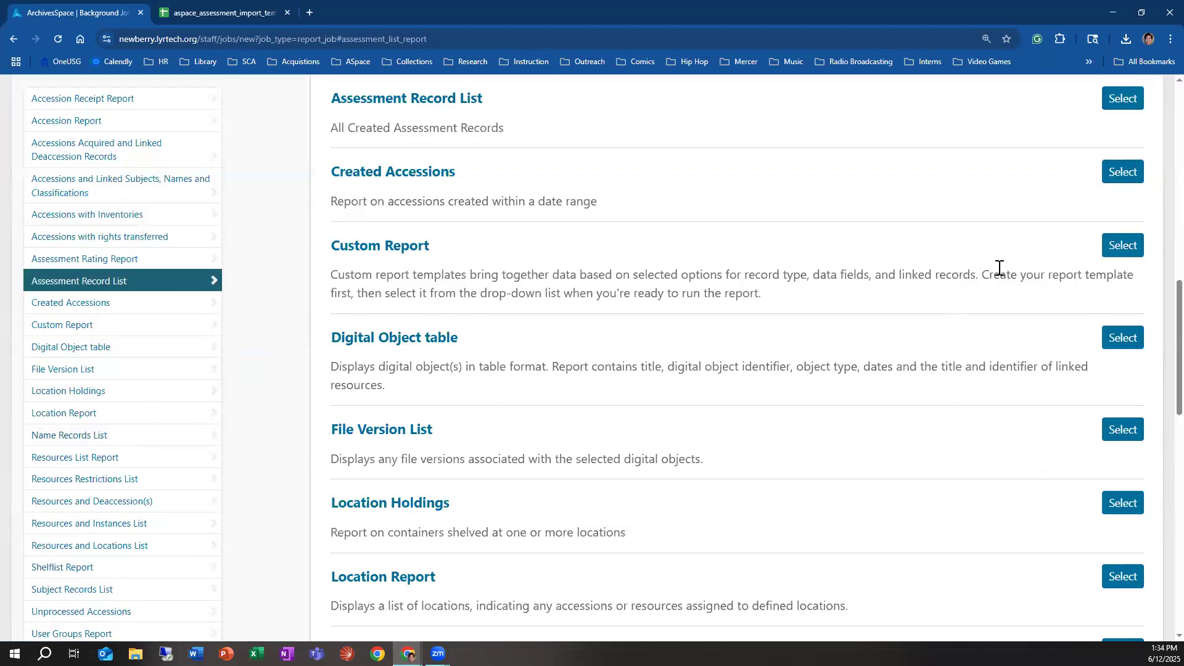
pyautogui.click(1115, 103)
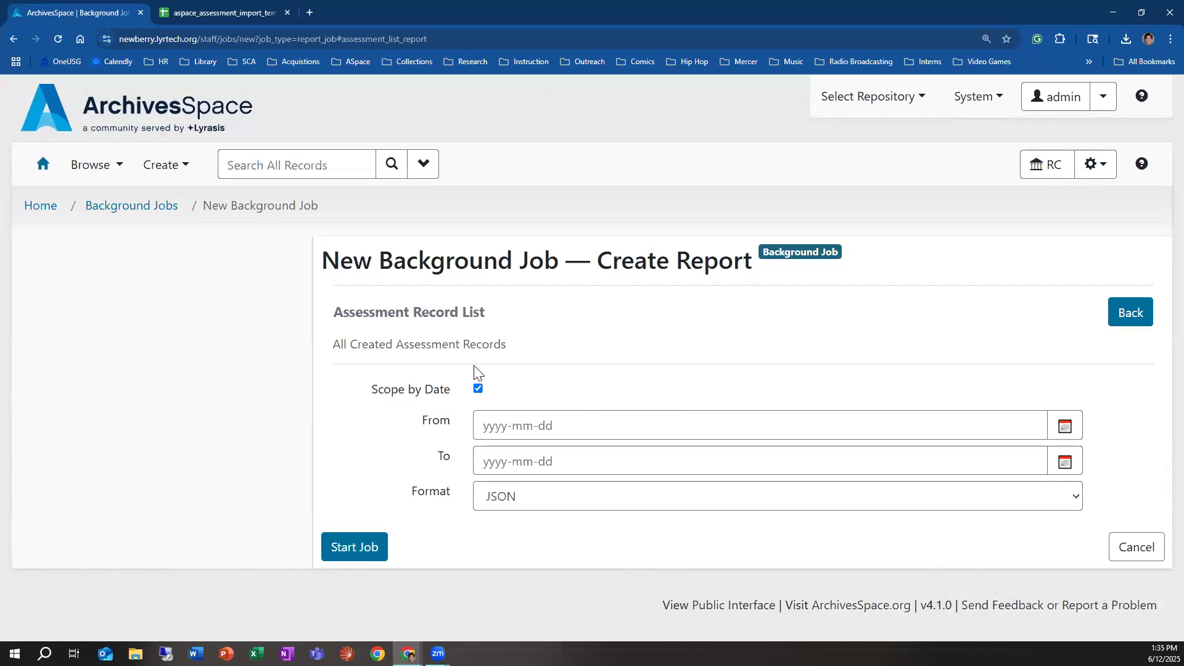
# Step: Start a new custom report template for the repository and set its record type to Assessments
pyautogui.click(1095, 164)
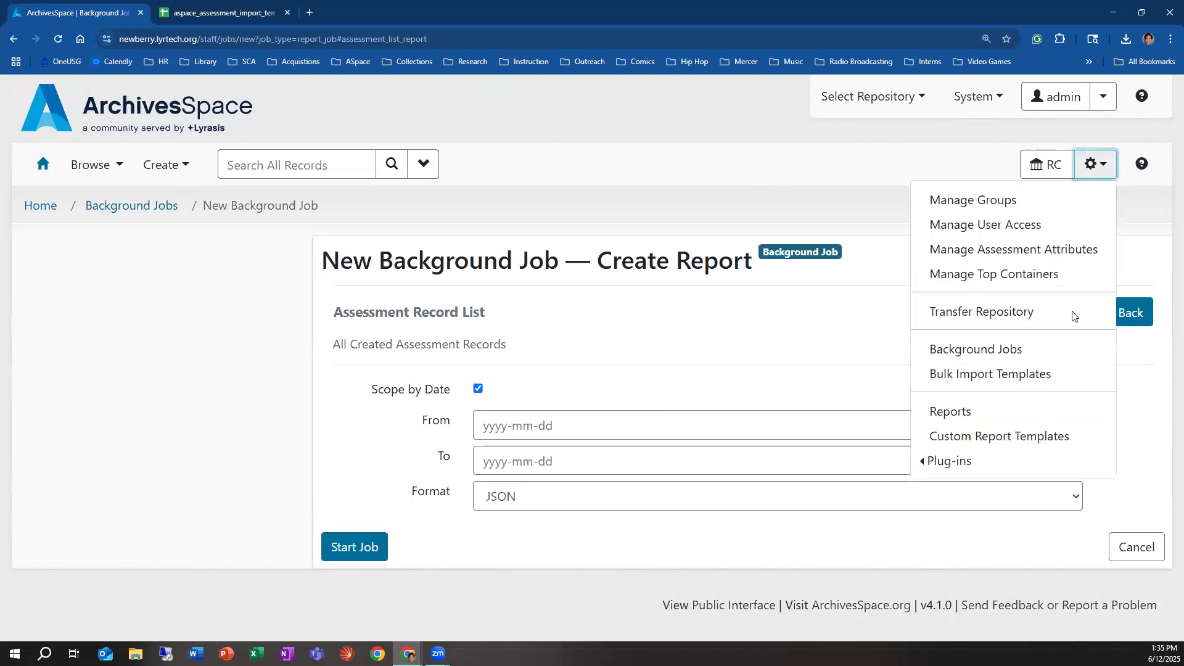
pyautogui.click(985, 435)
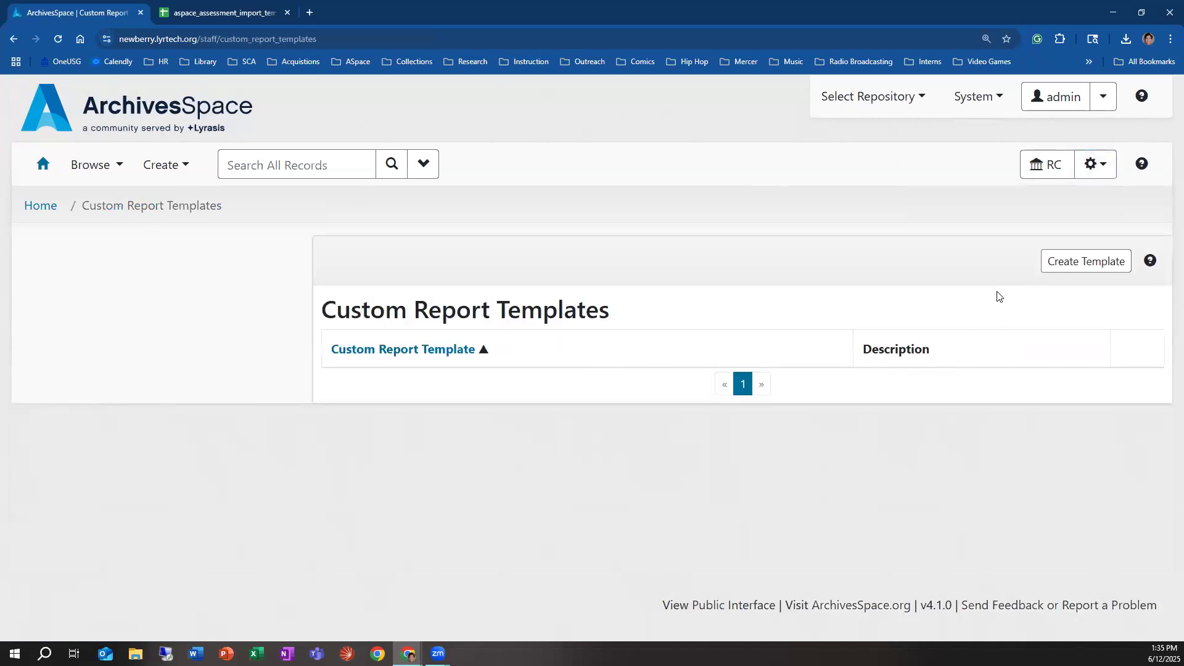
pyautogui.click(1107, 268)
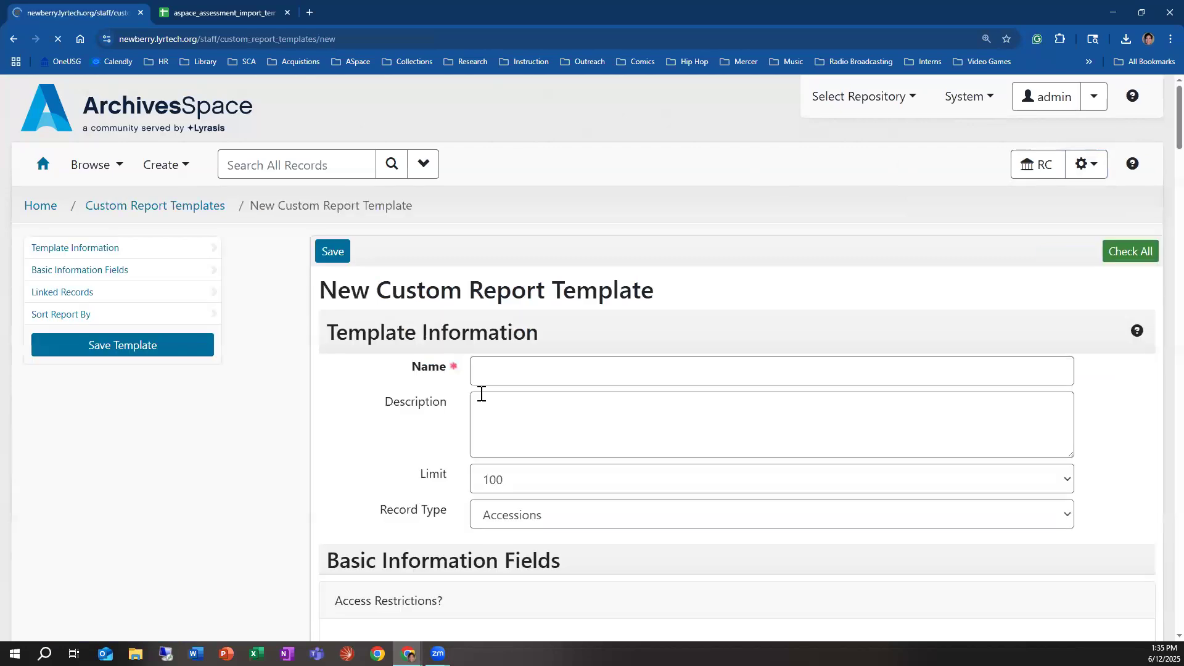
pyautogui.scroll(-4, 510, 428)
pyautogui.click(542, 269)
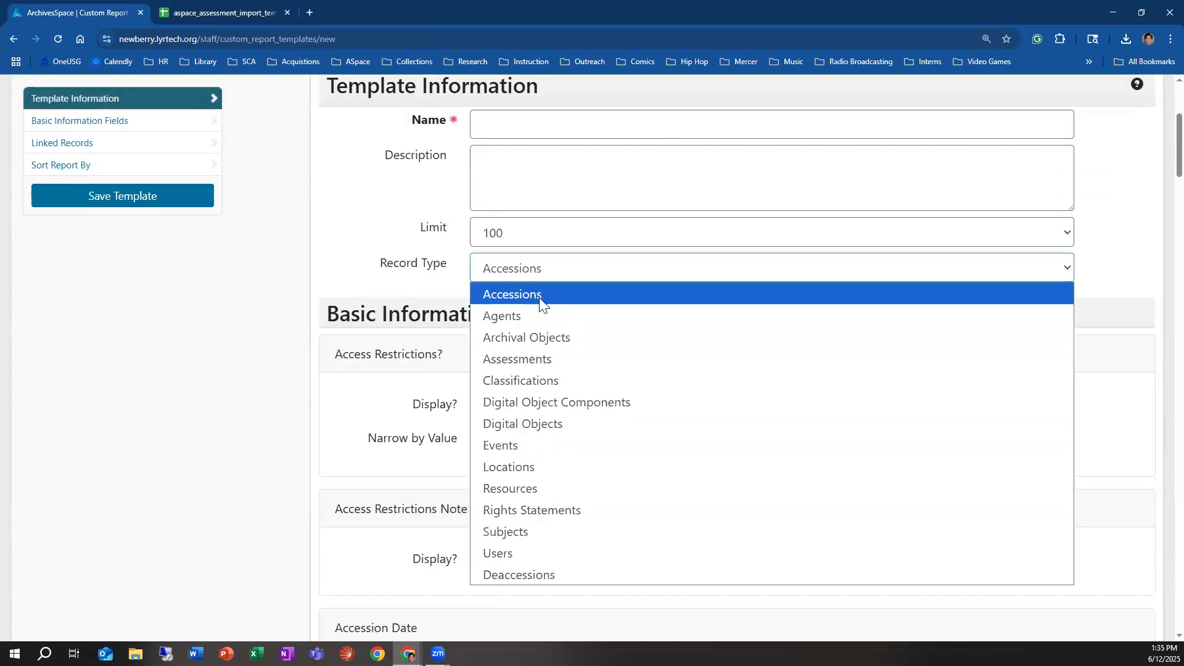
pyautogui.click(540, 363)
# Step: Examine the assessment template's basic information fields, their display and narrowing options, and the linked records that can be included
pyautogui.scroll(-10, 603, 469)
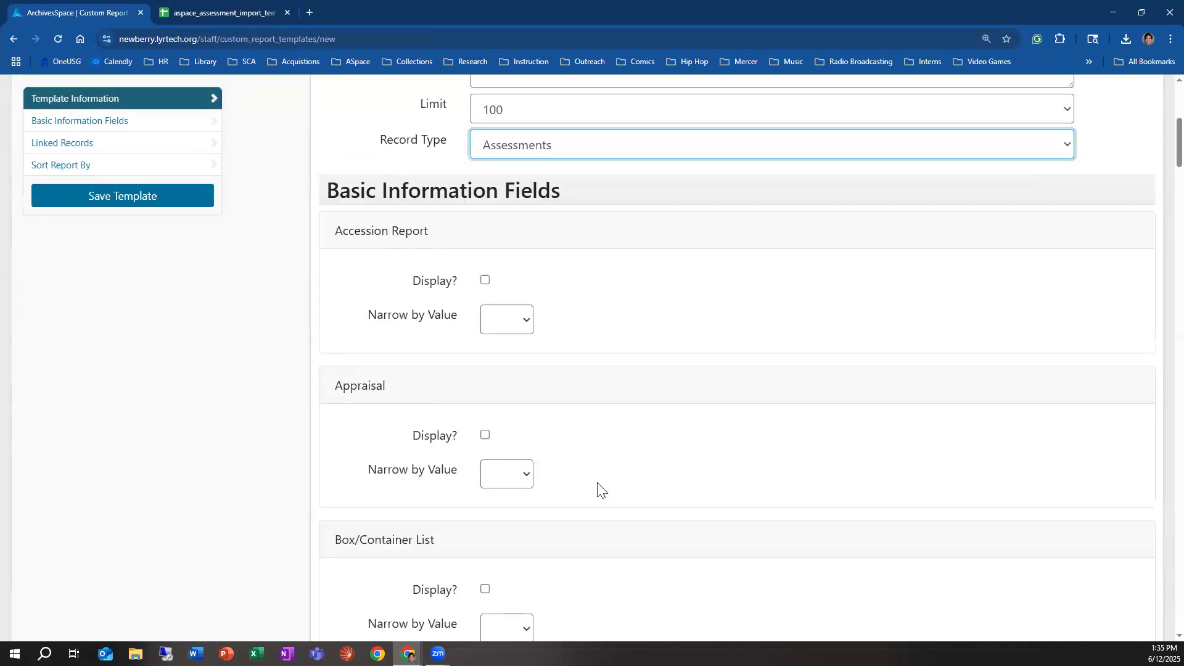
pyautogui.scroll(-14, 603, 507)
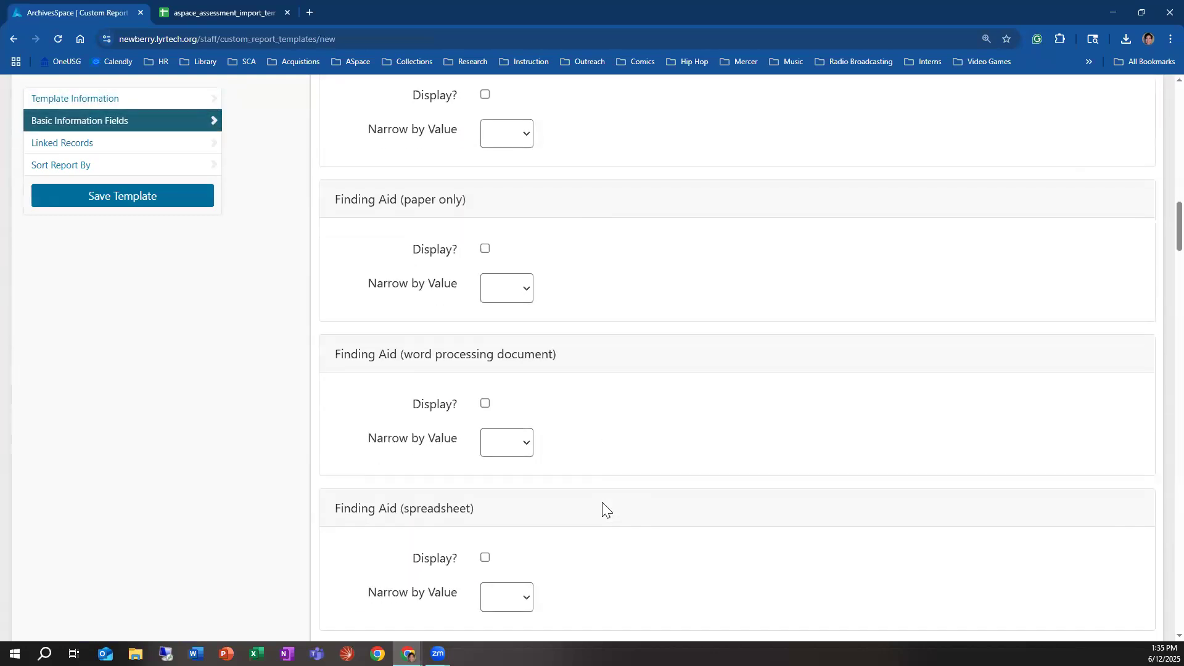
pyautogui.scroll(-3, 597, 515)
pyautogui.scroll(4, 597, 515)
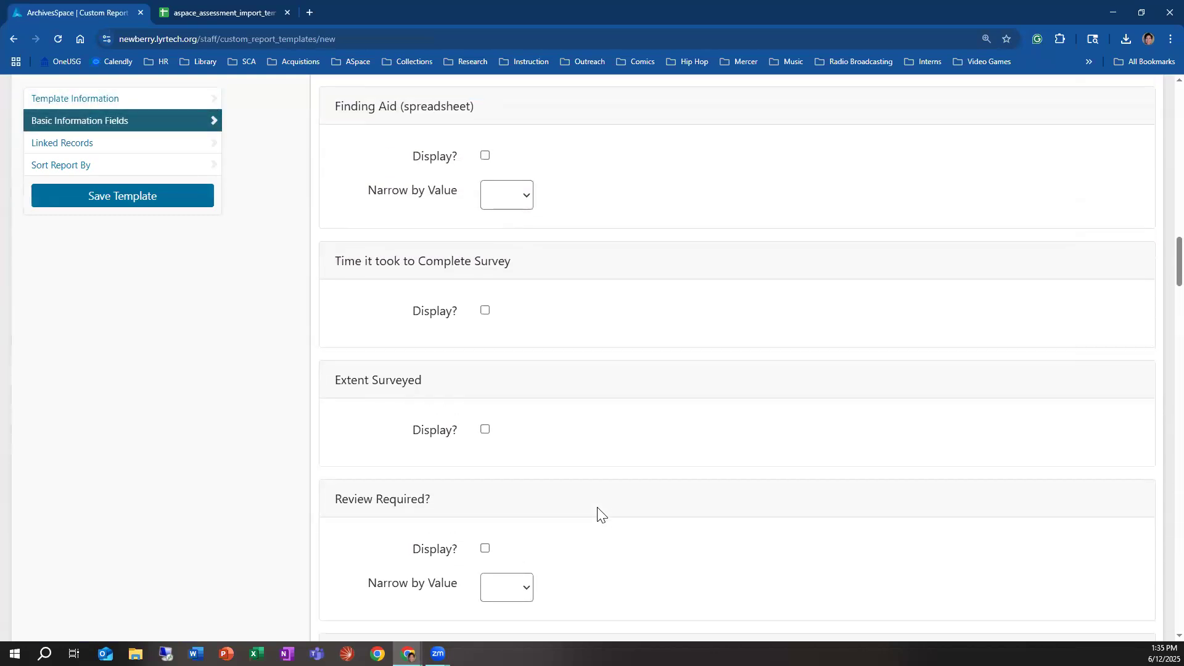
pyautogui.scroll(-3, 598, 515)
pyautogui.scroll(-10, 598, 515)
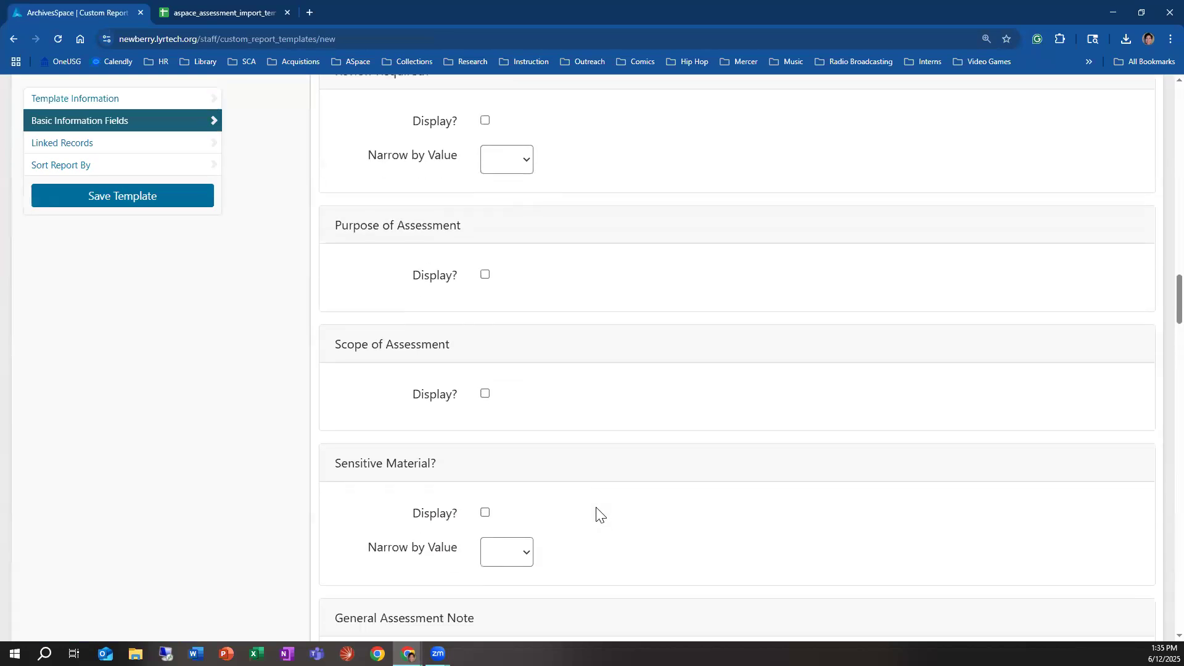
pyautogui.scroll(-13, 598, 515)
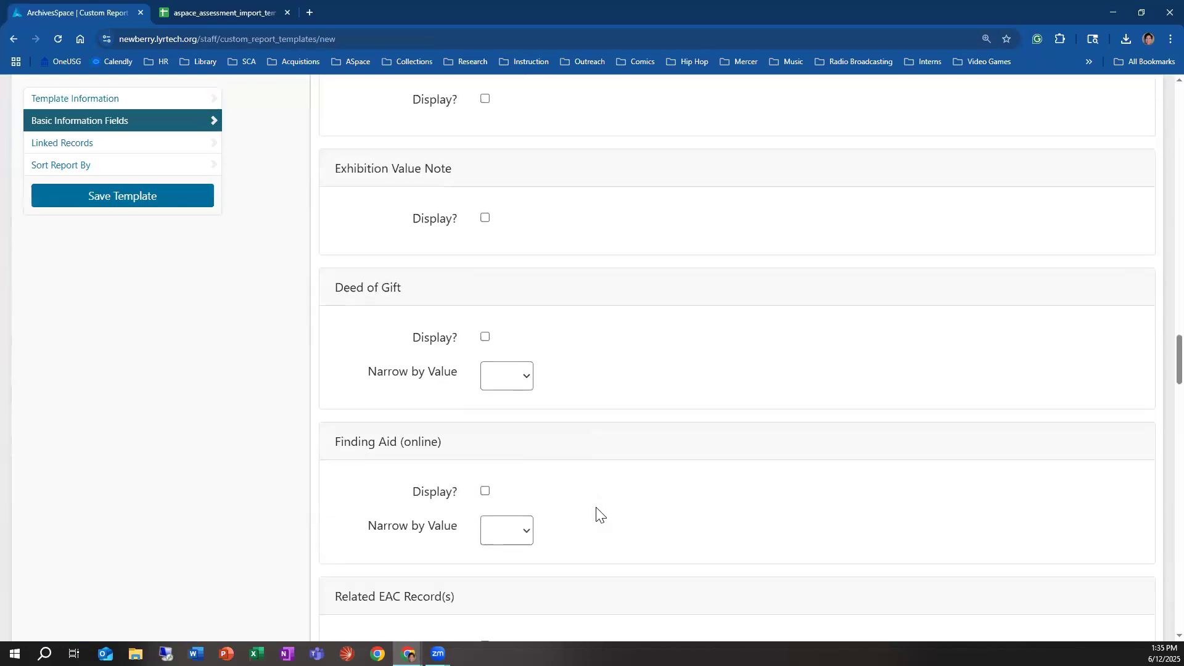
pyautogui.scroll(-4, 597, 515)
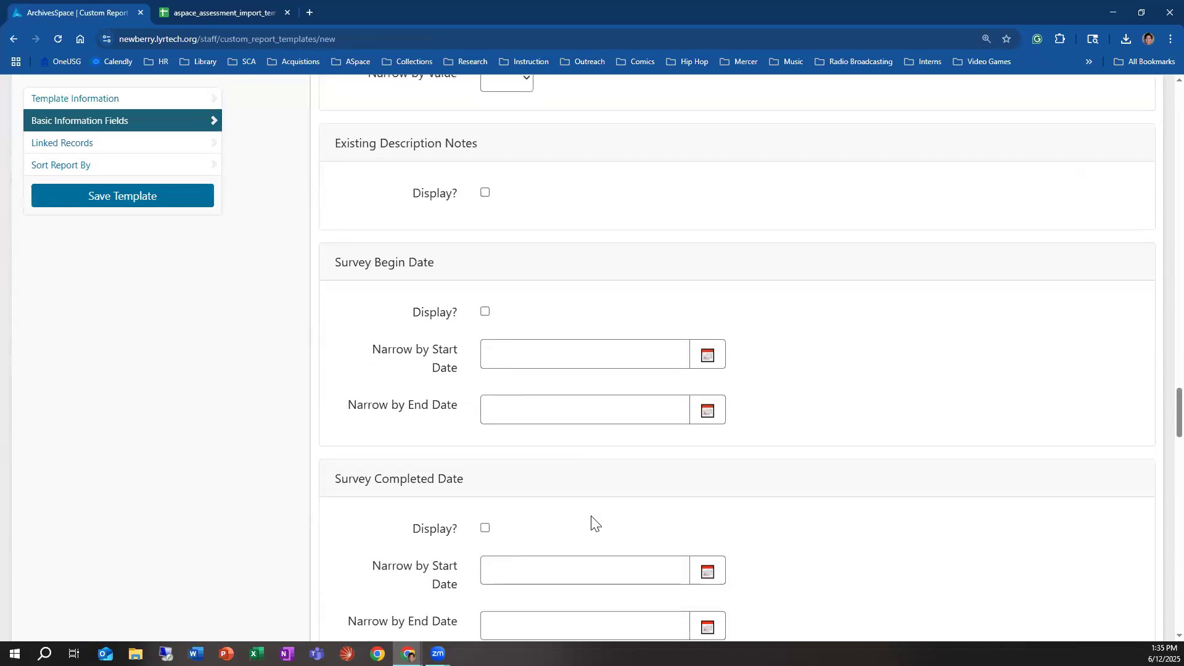
pyautogui.scroll(-3, 443, 484)
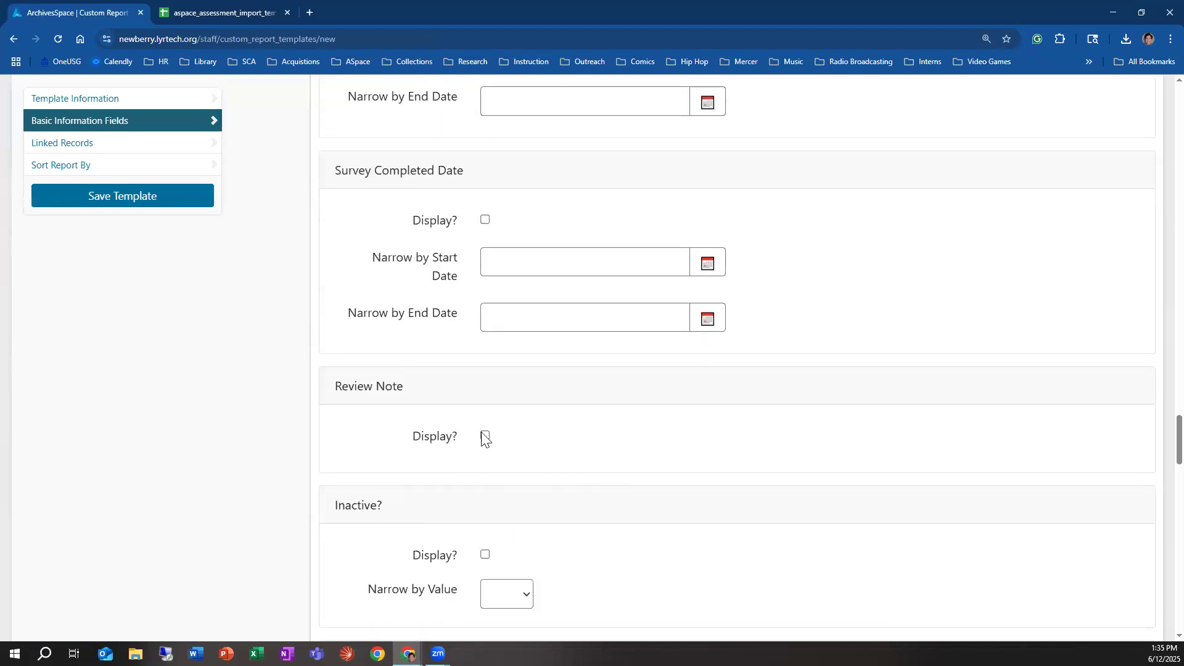
pyautogui.scroll(3, 421, 423)
pyautogui.scroll(2, 428, 430)
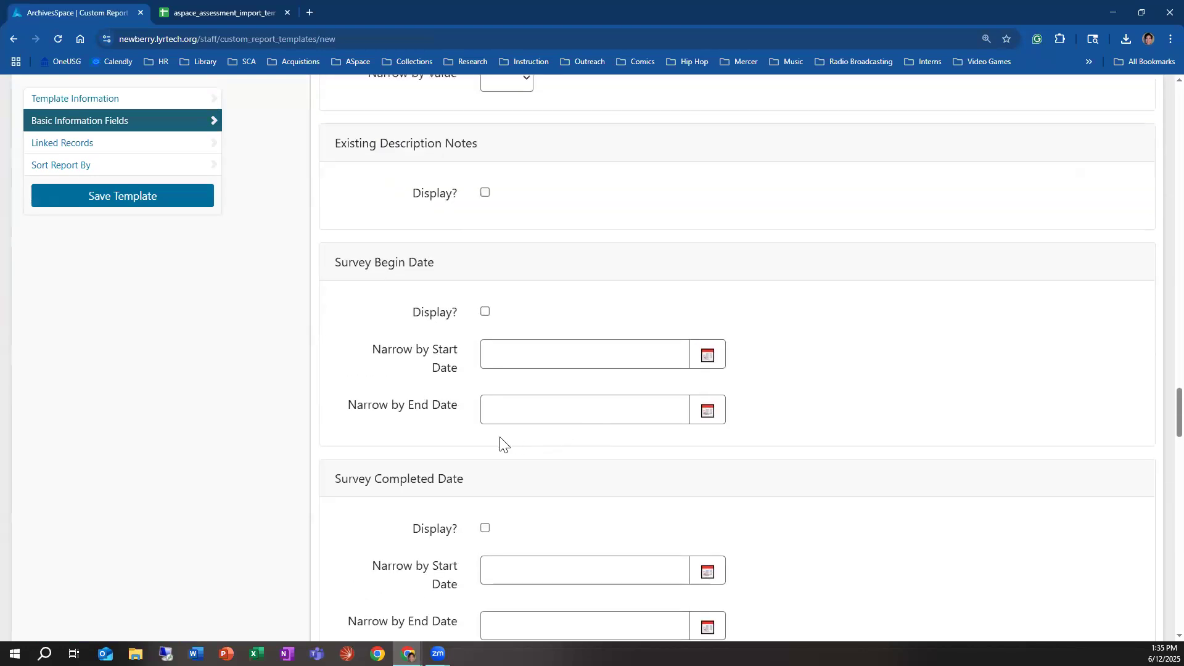
pyautogui.scroll(-12, 656, 486)
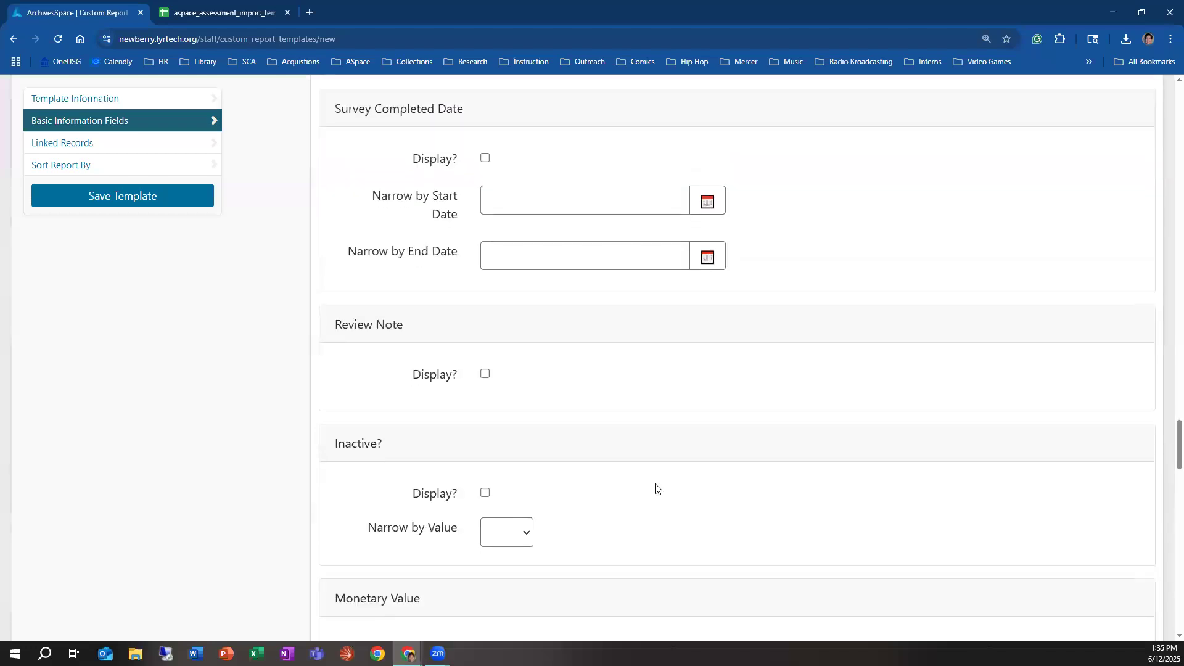
pyautogui.scroll(12, 640, 503)
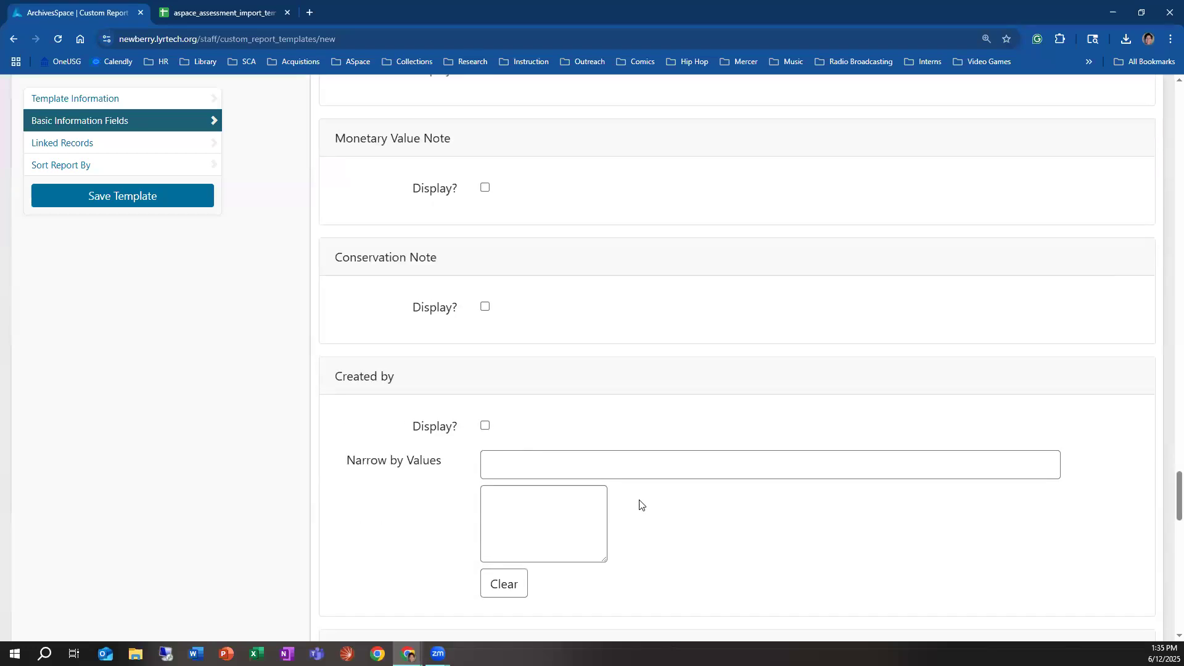
pyautogui.scroll(8, 640, 506)
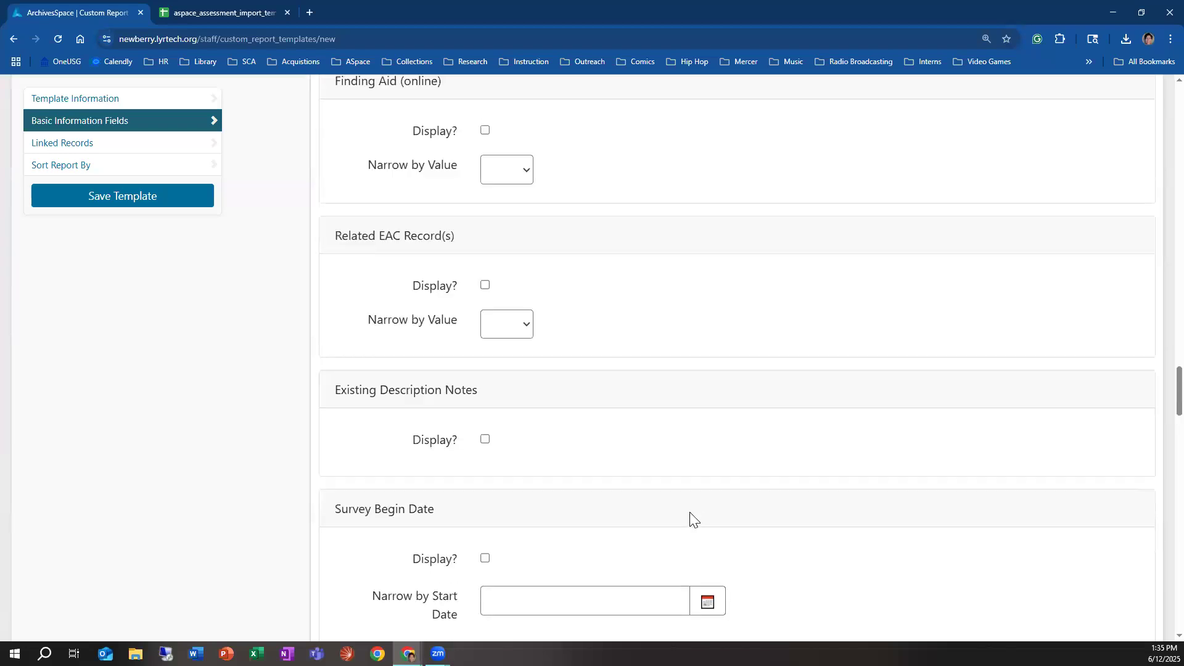
pyautogui.scroll(-6, 684, 518)
pyautogui.scroll(-3, 682, 521)
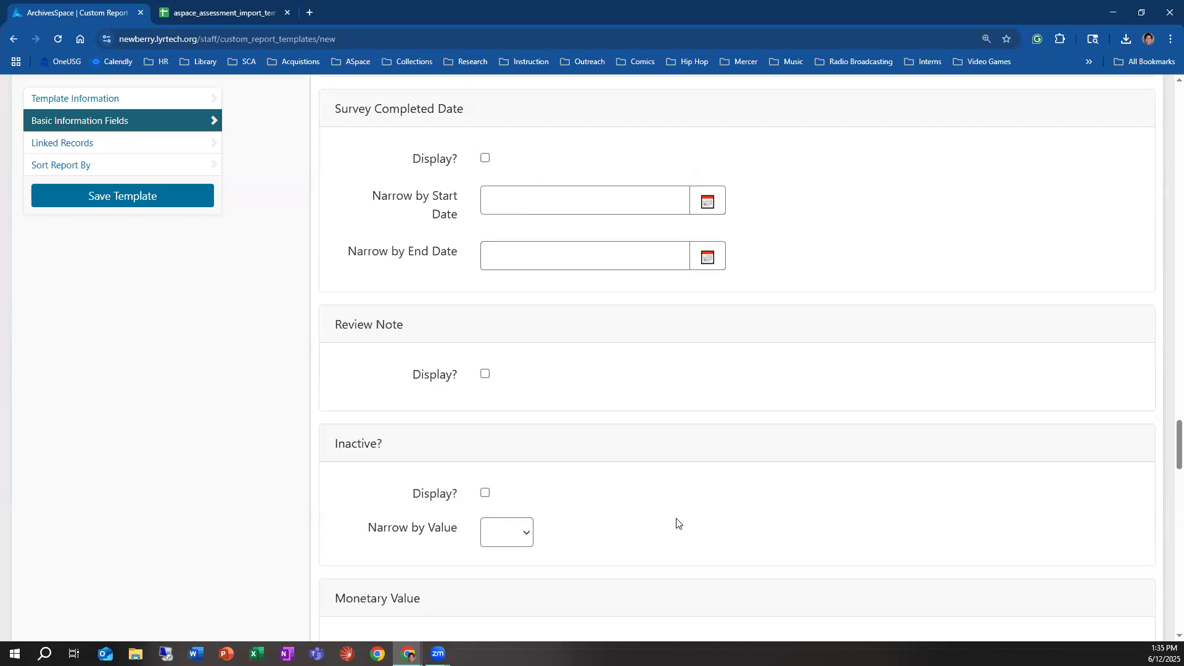
pyautogui.scroll(-11, 677, 524)
pyautogui.scroll(-9, 657, 548)
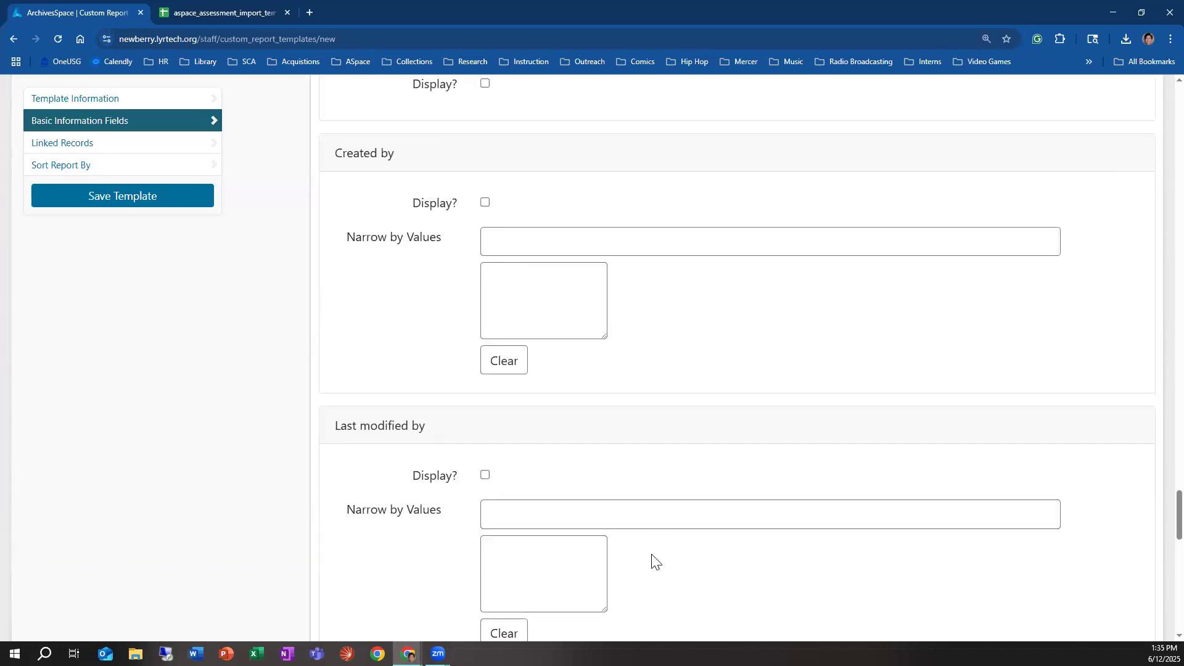
pyautogui.scroll(-6, 650, 560)
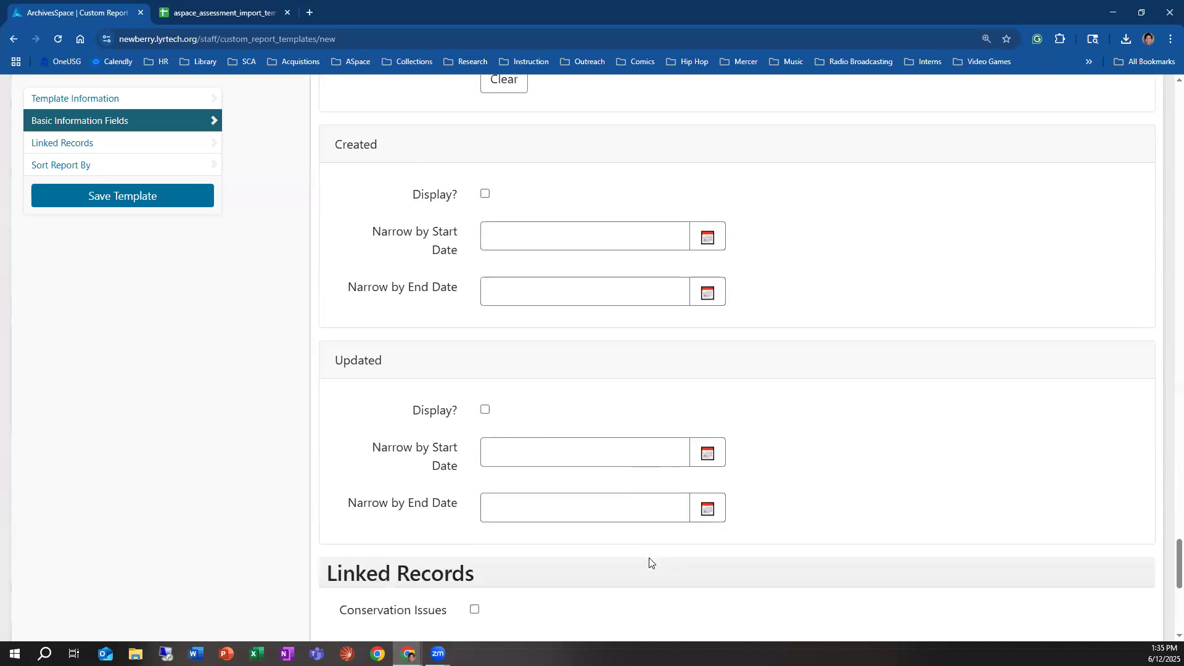
pyautogui.scroll(-4, 646, 568)
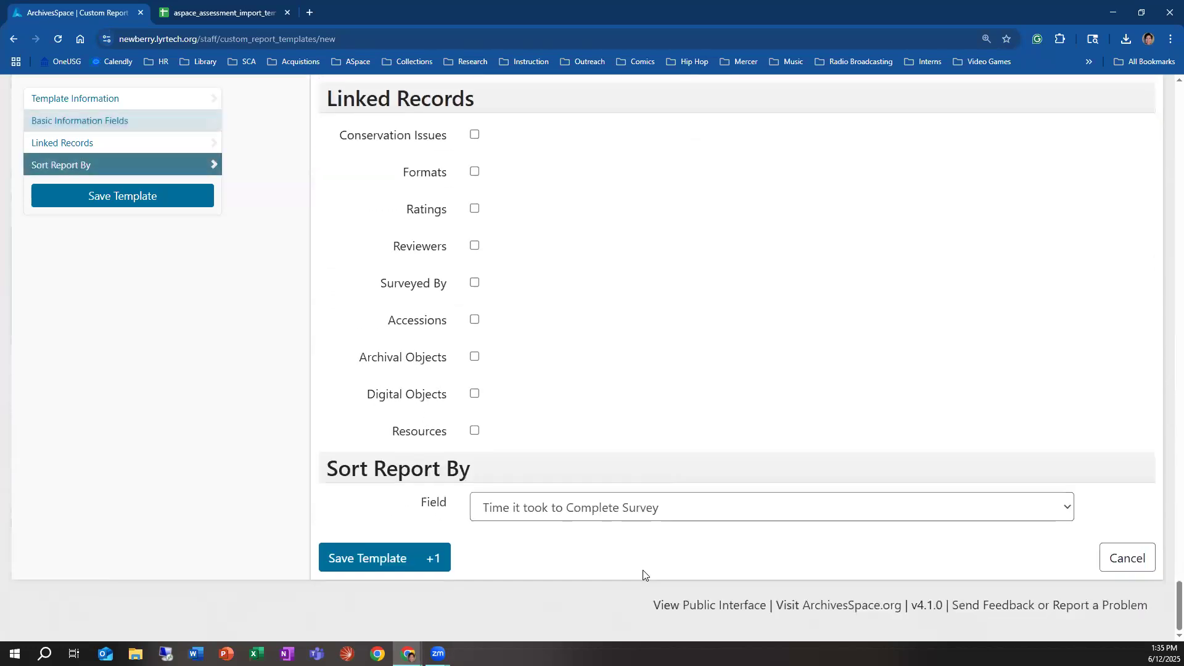
# Step: Review the fields available for sorting the report and include Reviewers among the template's linked records
pyautogui.click(579, 514)
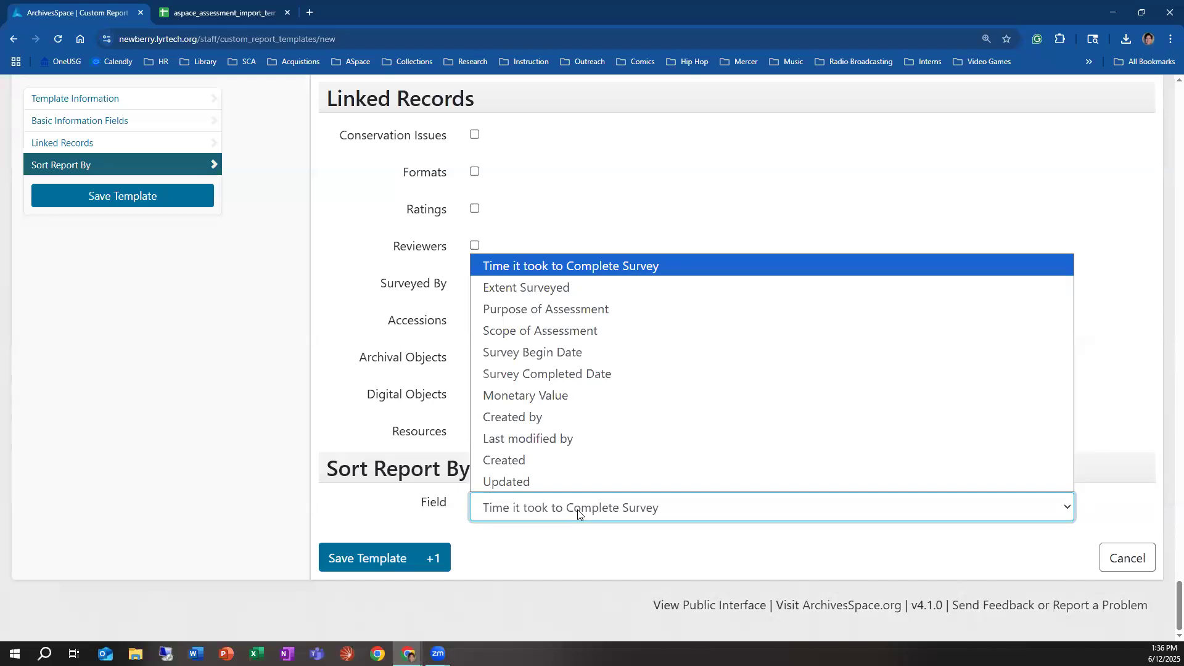
pyautogui.click(675, 241)
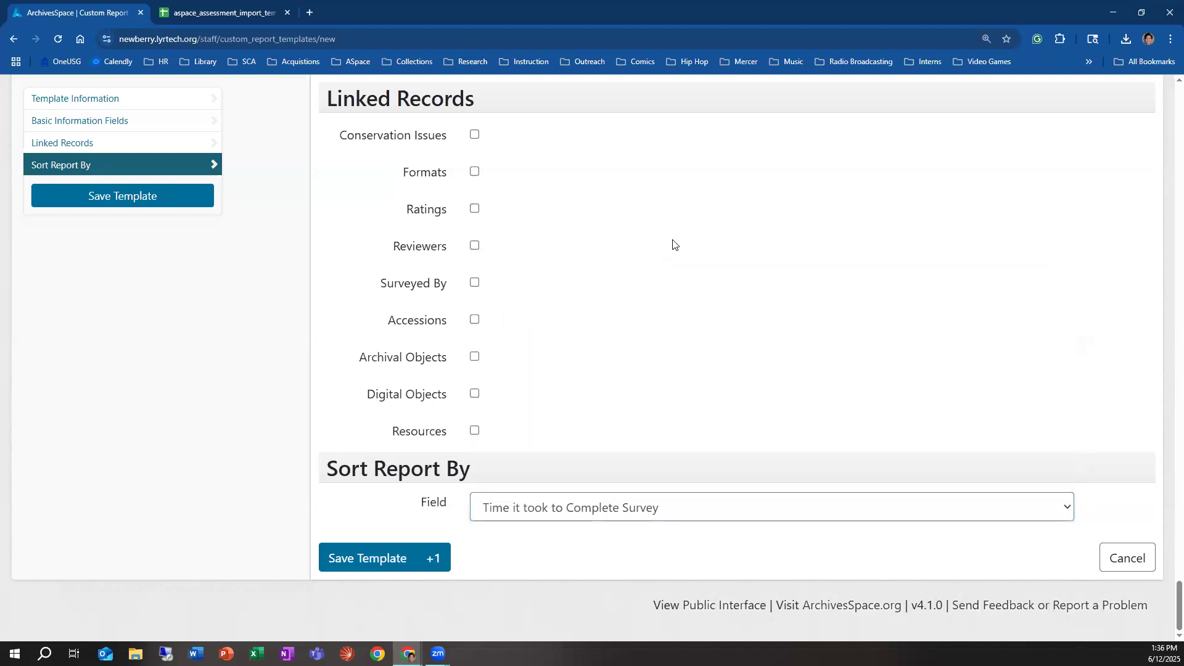
pyautogui.click(475, 249)
# Step: Look through the record creation and browsing options, and open the repository settings options
pyautogui.scroll(15, 352, 475)
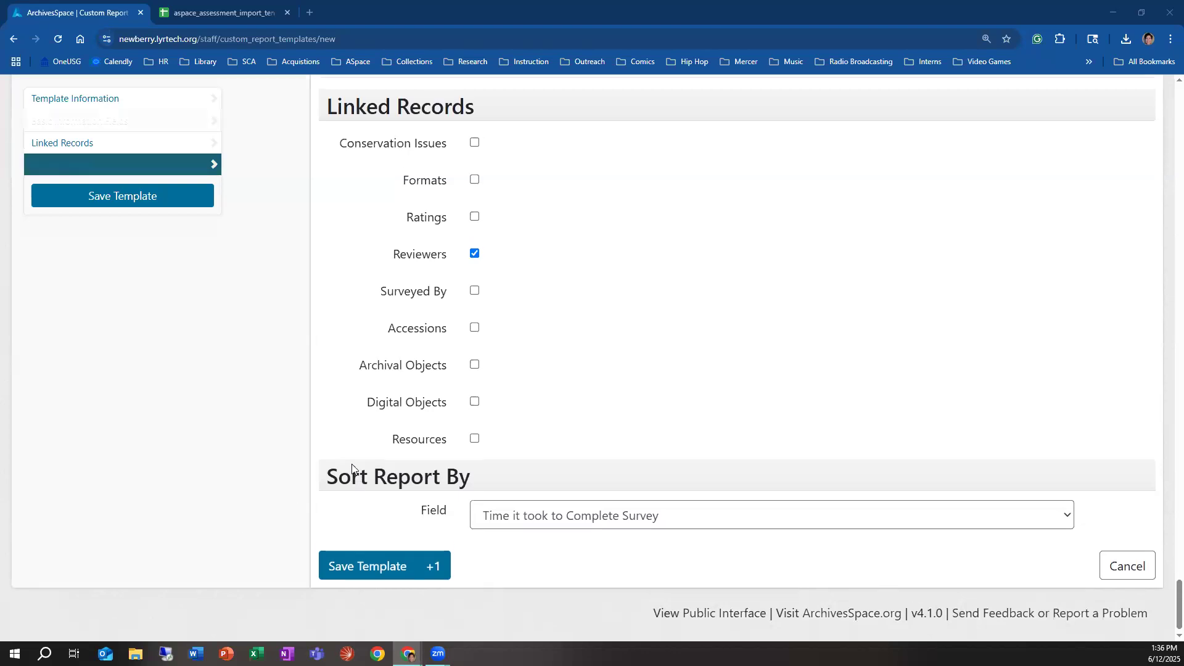
pyautogui.scroll(20, 239, 465)
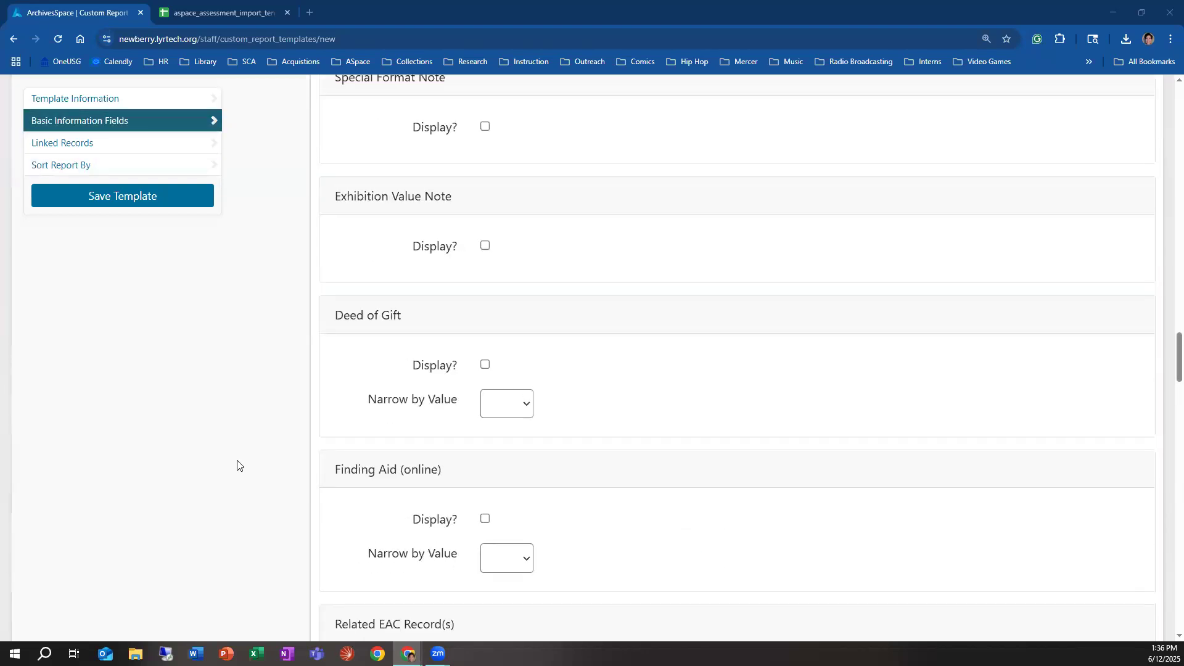
pyautogui.scroll(10, 237, 466)
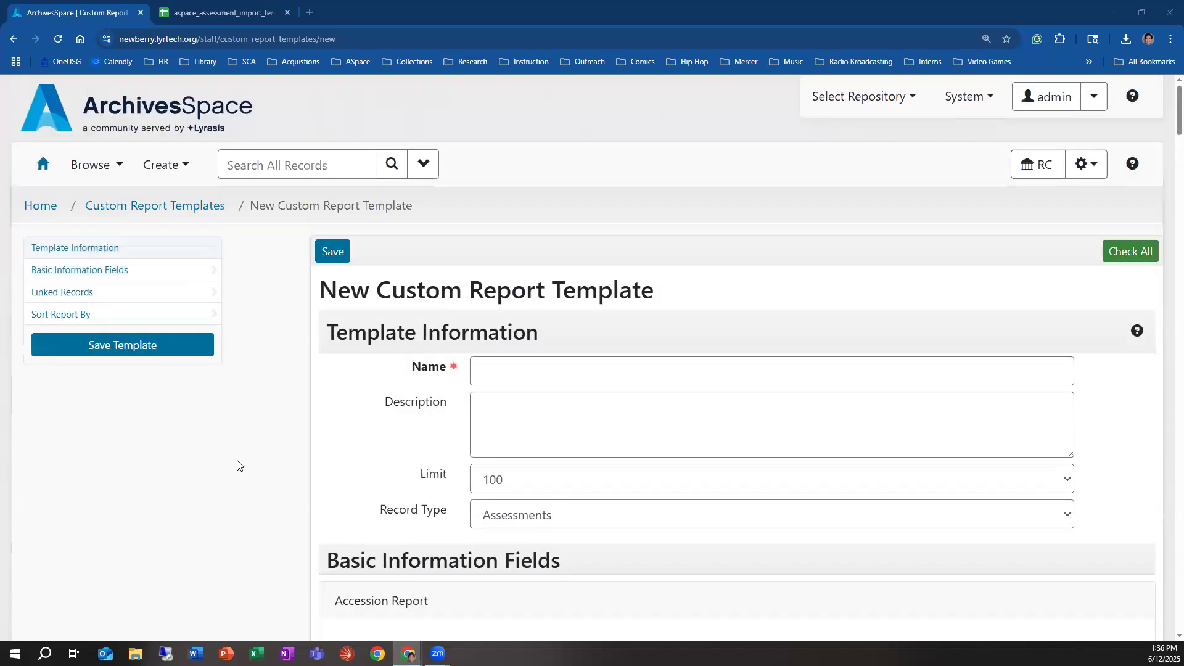
pyautogui.click(150, 165)
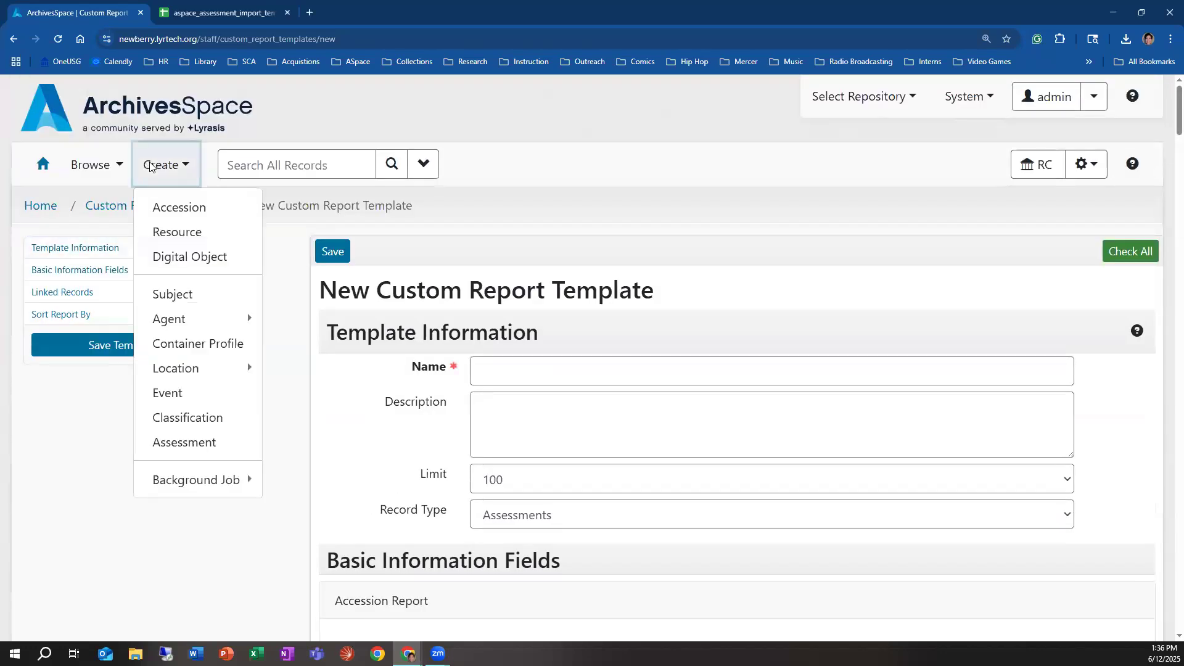
pyautogui.click(97, 167)
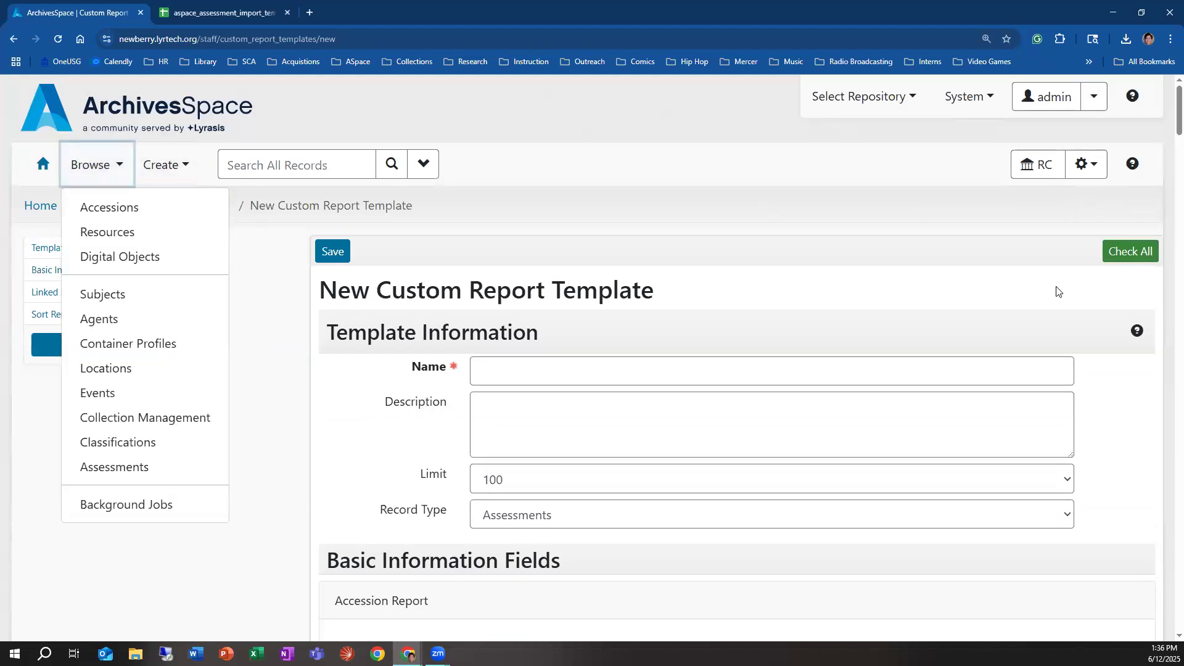
pyautogui.click(1091, 165)
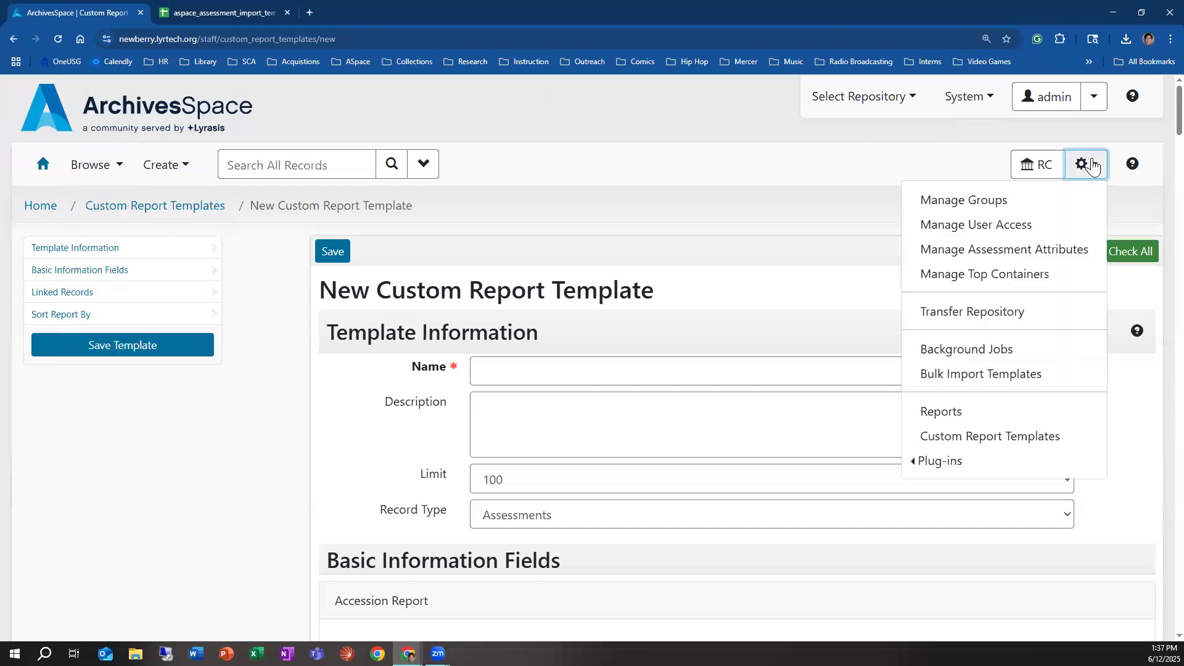
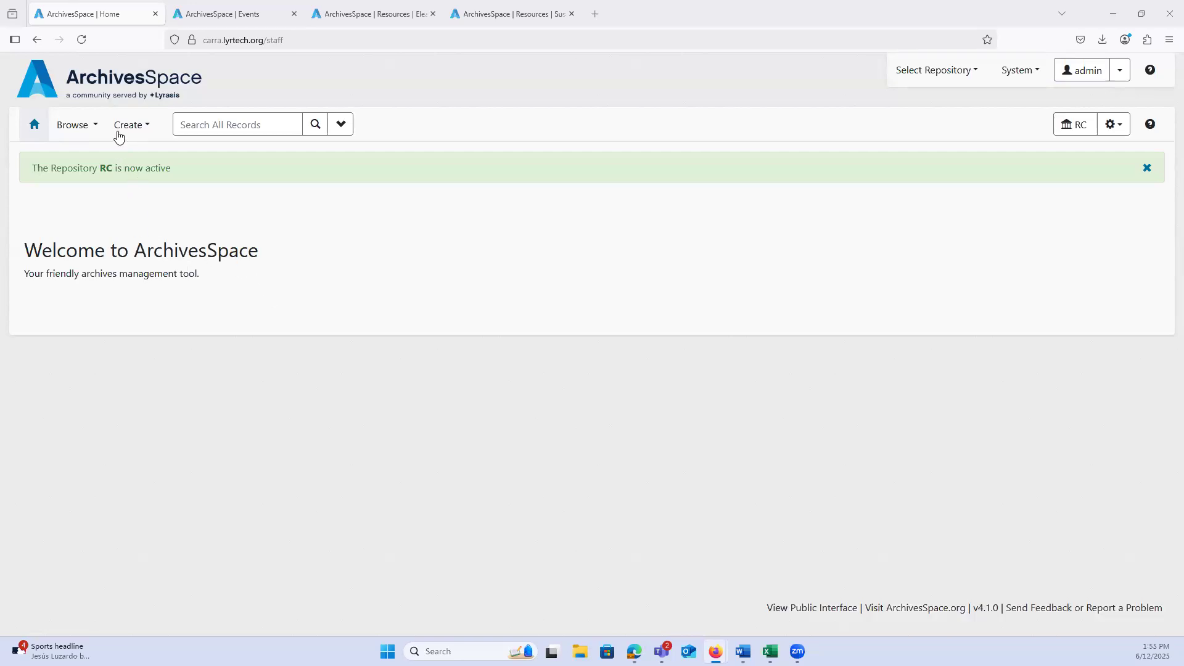
# Step: Start a new event record and review the event types available for it
pyautogui.click(118, 129)
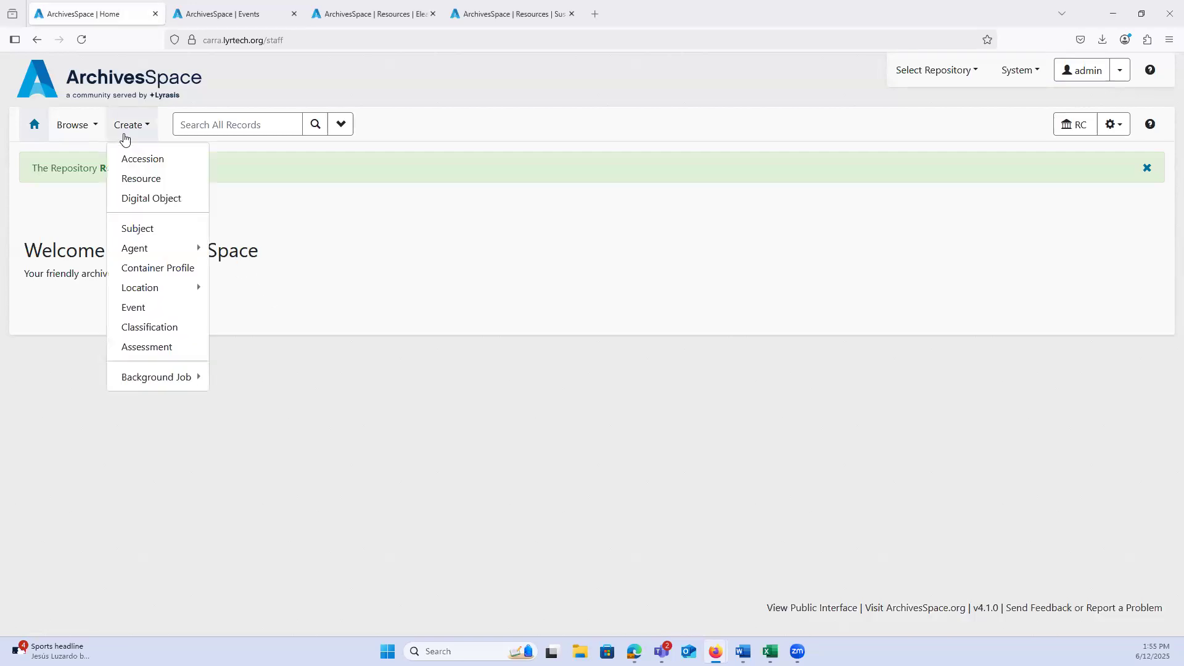
pyautogui.click(157, 308)
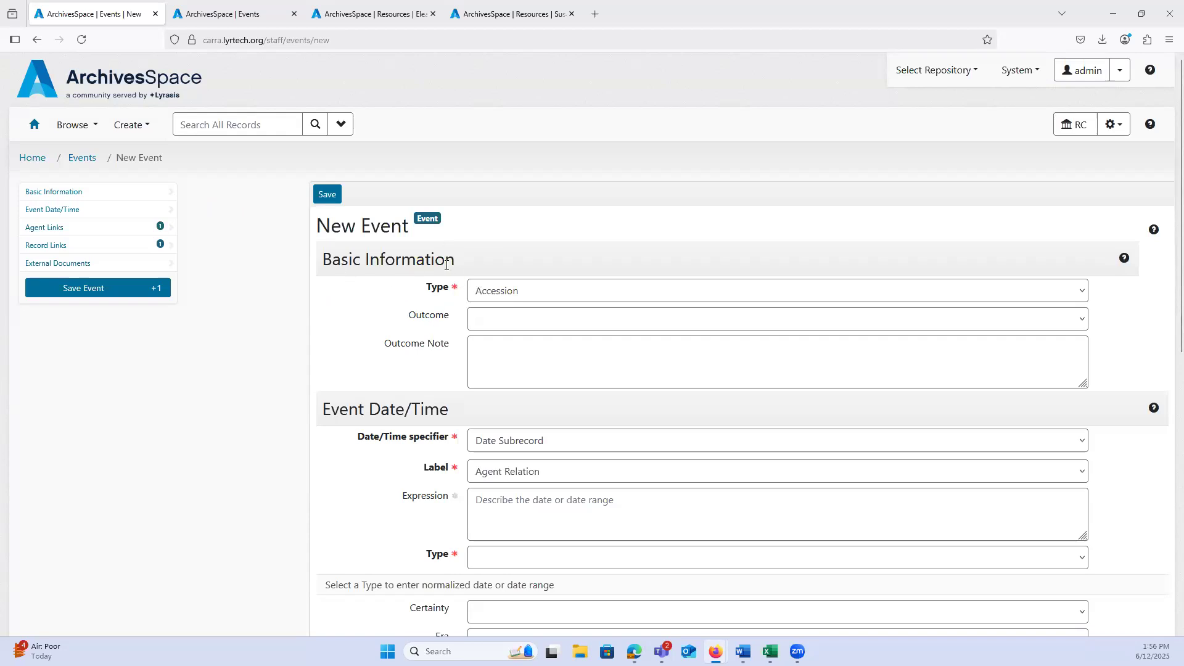
pyautogui.click(516, 297)
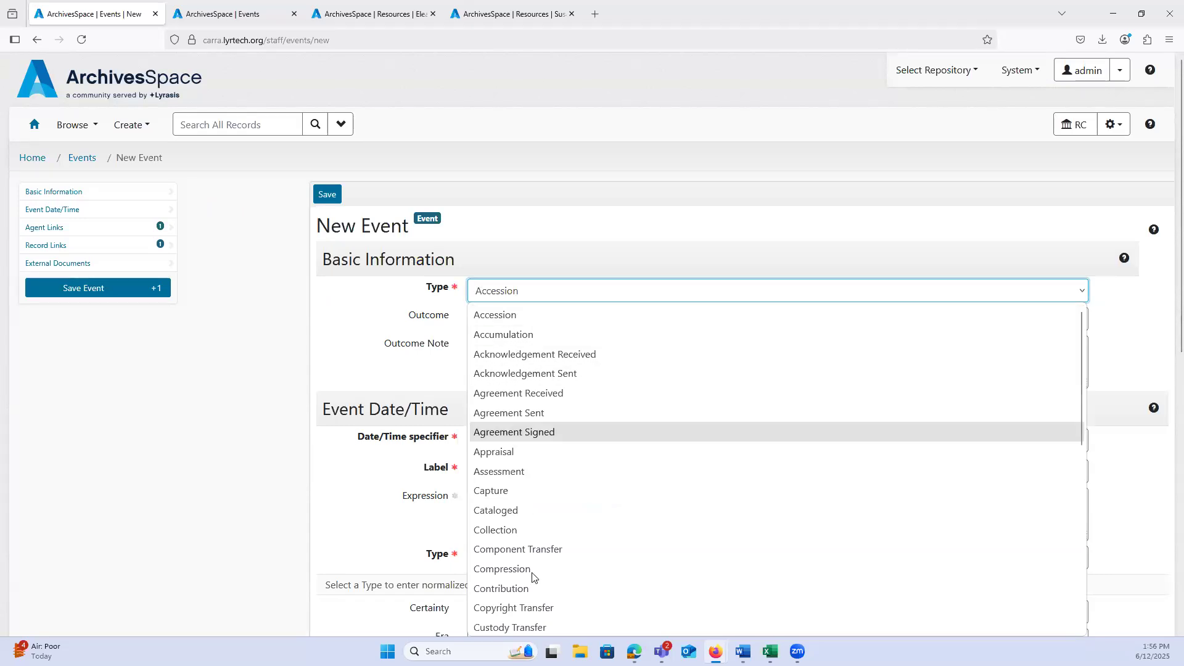
pyautogui.scroll(-8, 525, 364)
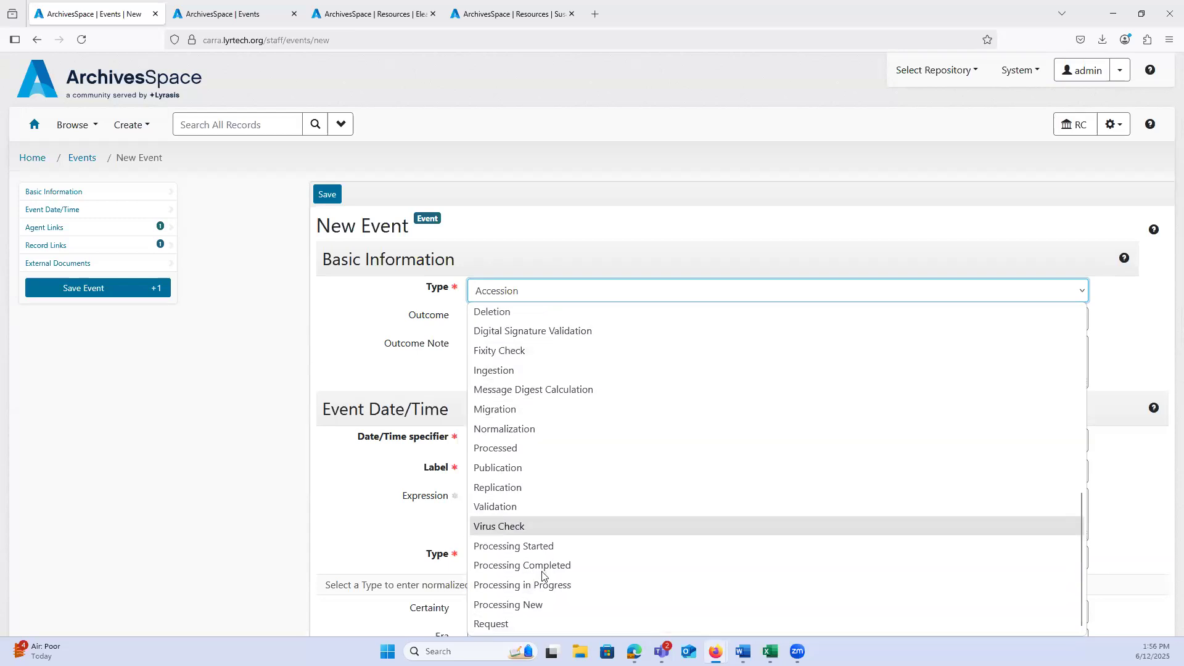
pyautogui.scroll(8, 543, 559)
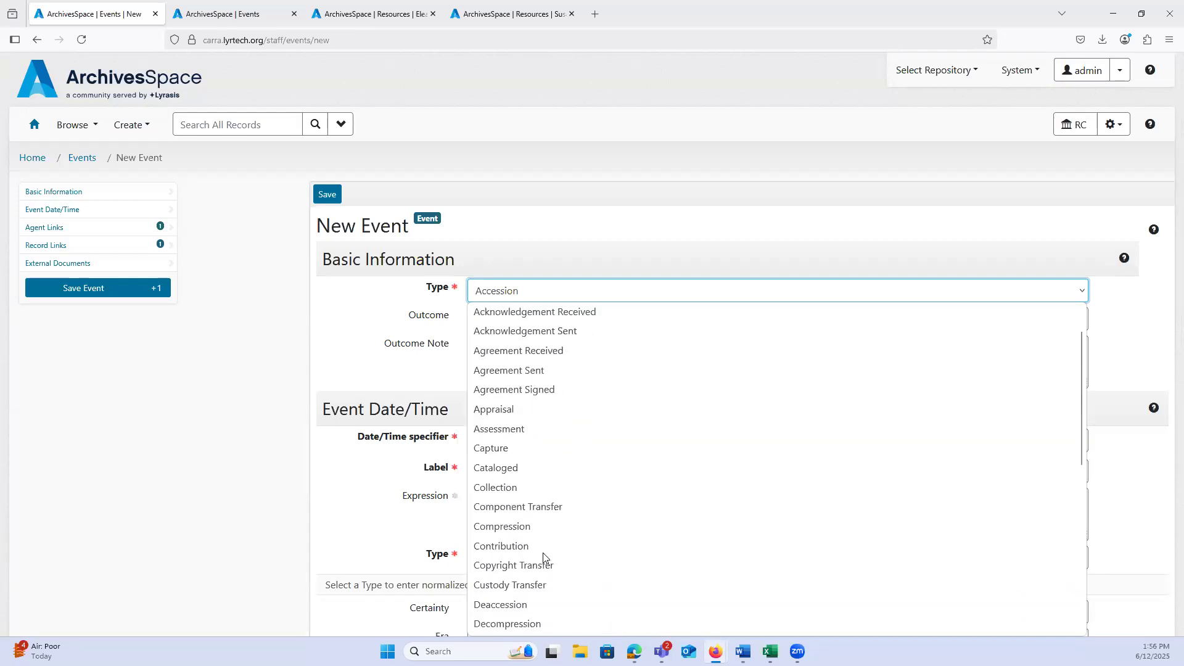
pyautogui.click(365, 298)
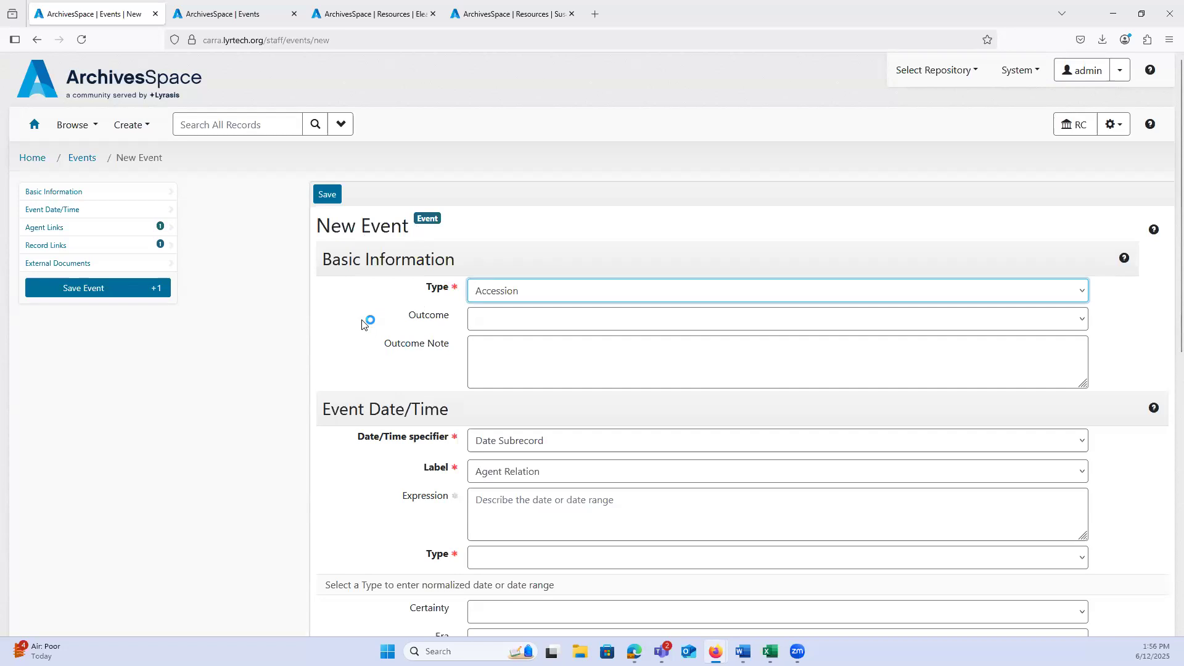
# Step: Review the outcome options for the event and go to the Outcome Note field
pyautogui.click(503, 329)
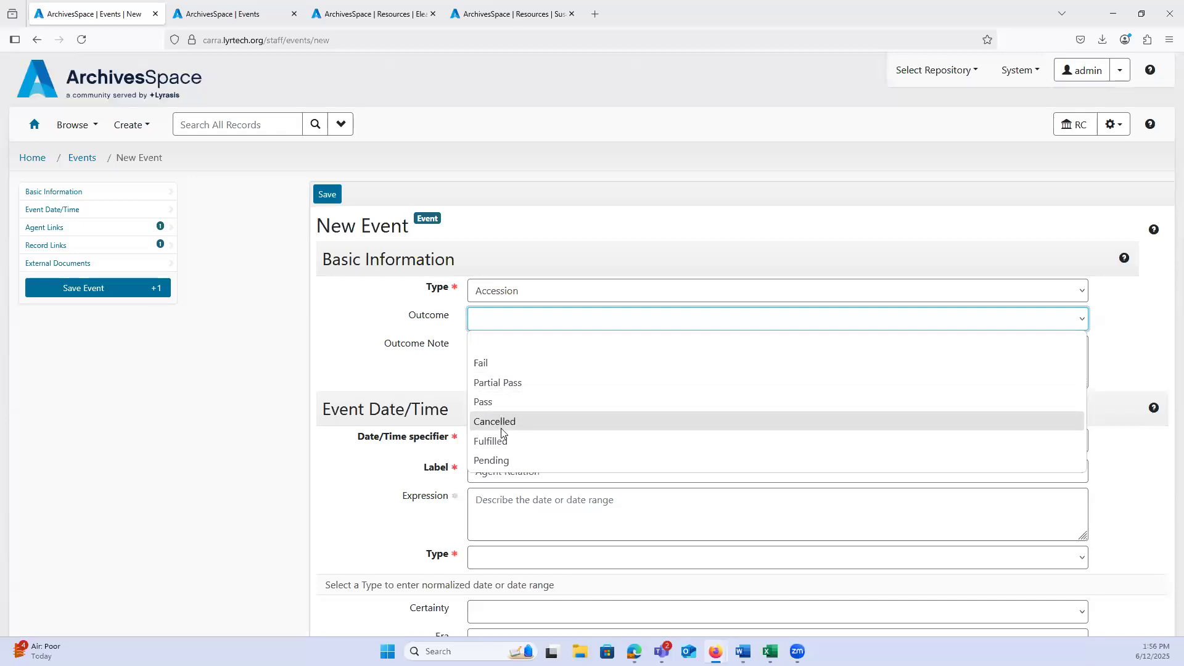
pyautogui.click(486, 328)
pyautogui.click(486, 359)
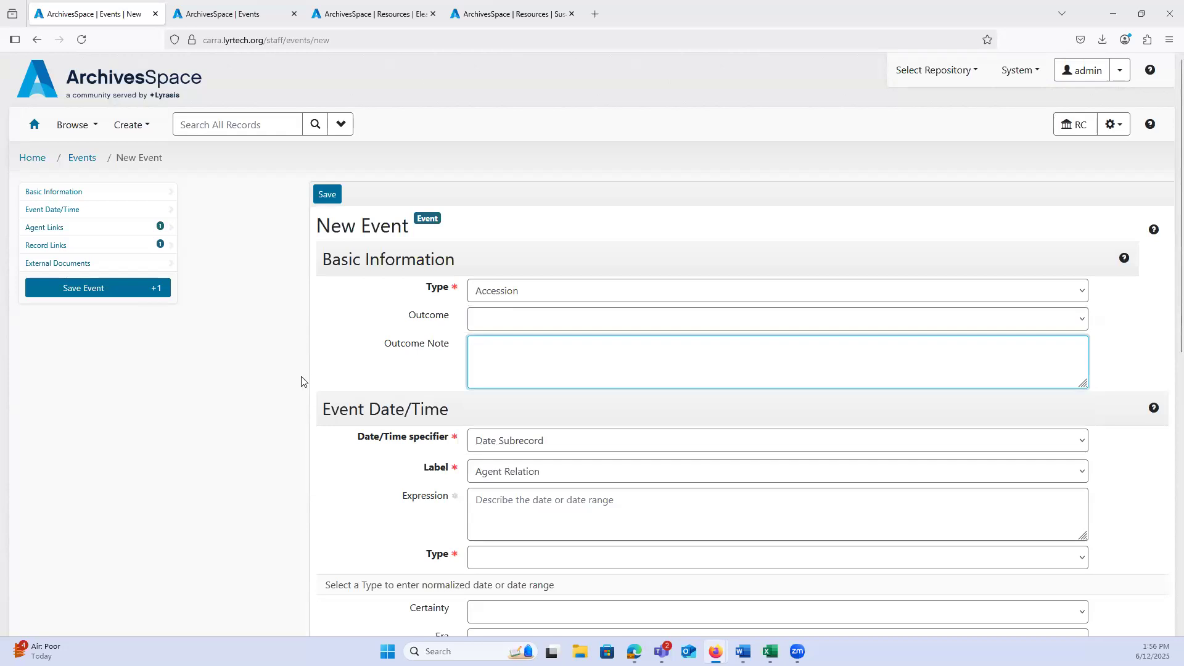
# Step: Try UTC Timestamp as the event's date/time specifier and return it to Date Subrecord
pyautogui.scroll(-3, 275, 345)
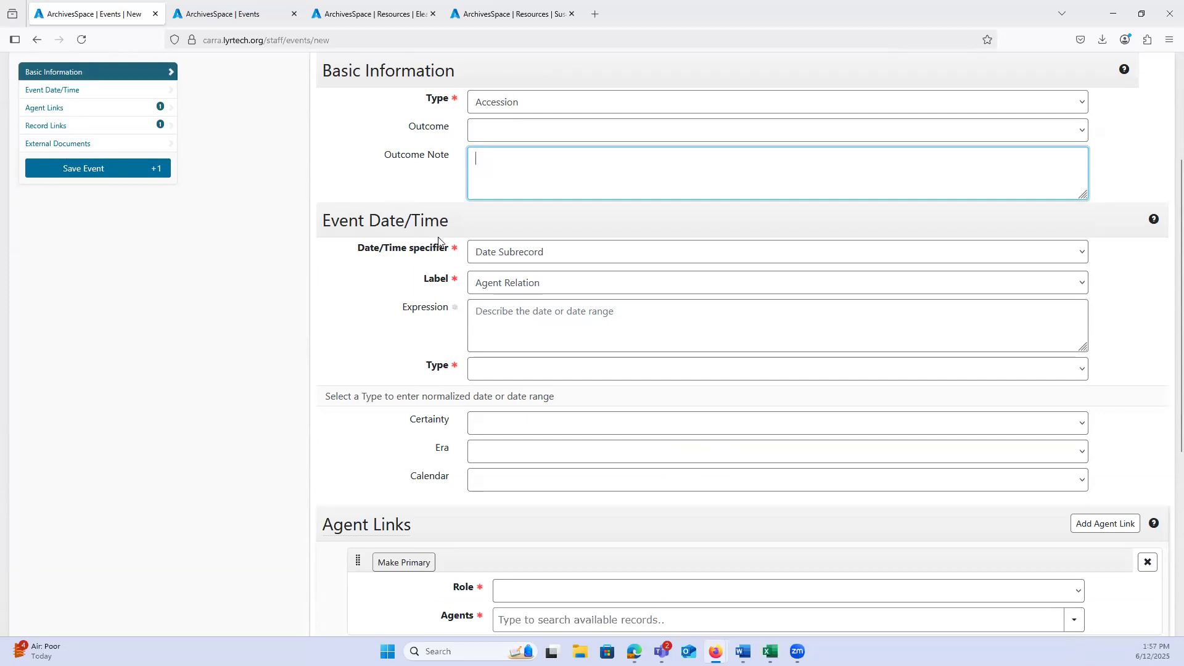
pyautogui.click(487, 257)
pyautogui.click(492, 293)
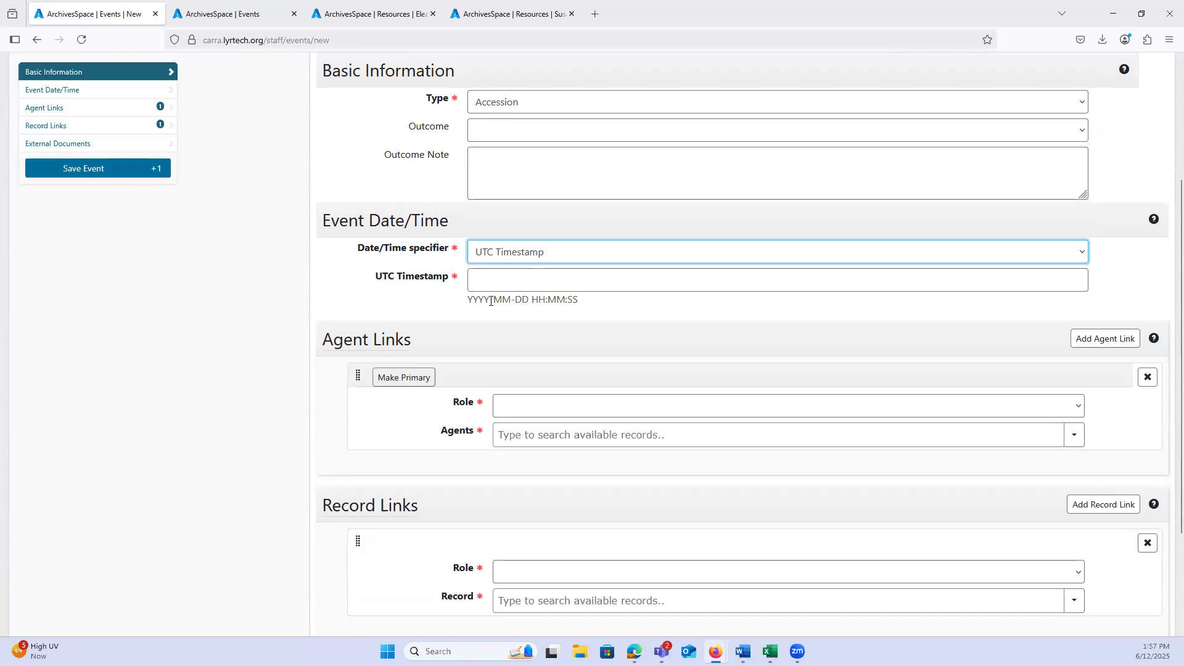
pyautogui.click(491, 251)
pyautogui.click(494, 275)
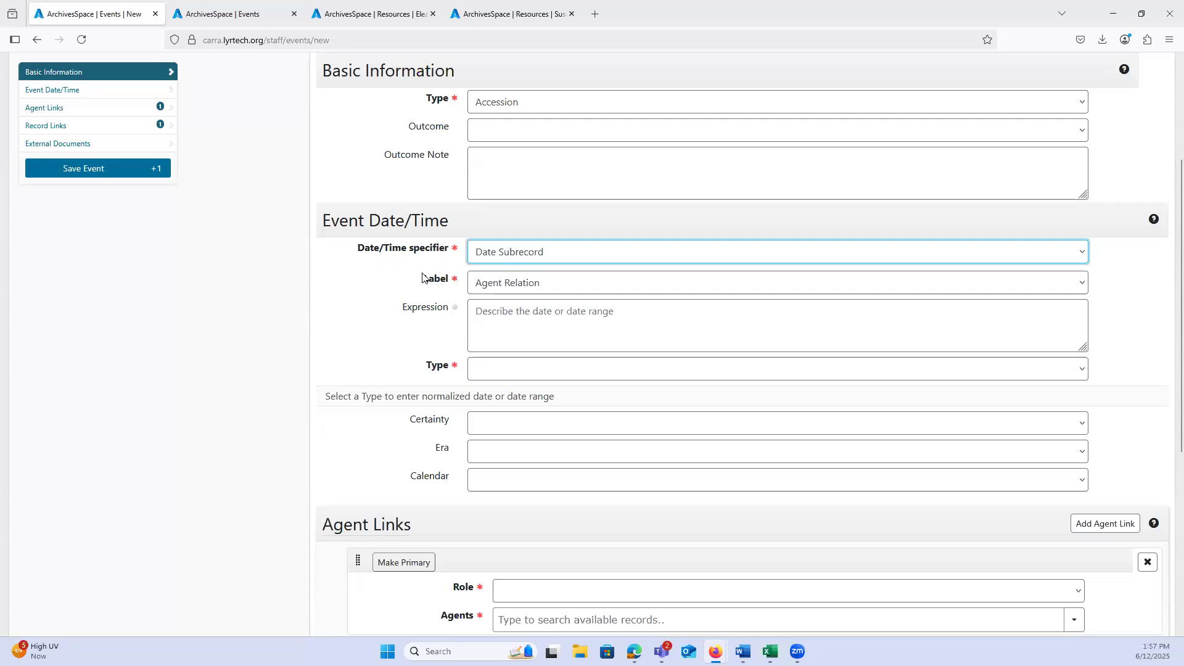
# Step: Try Event as the date label and return the label to Agent Relation
pyautogui.click(502, 284)
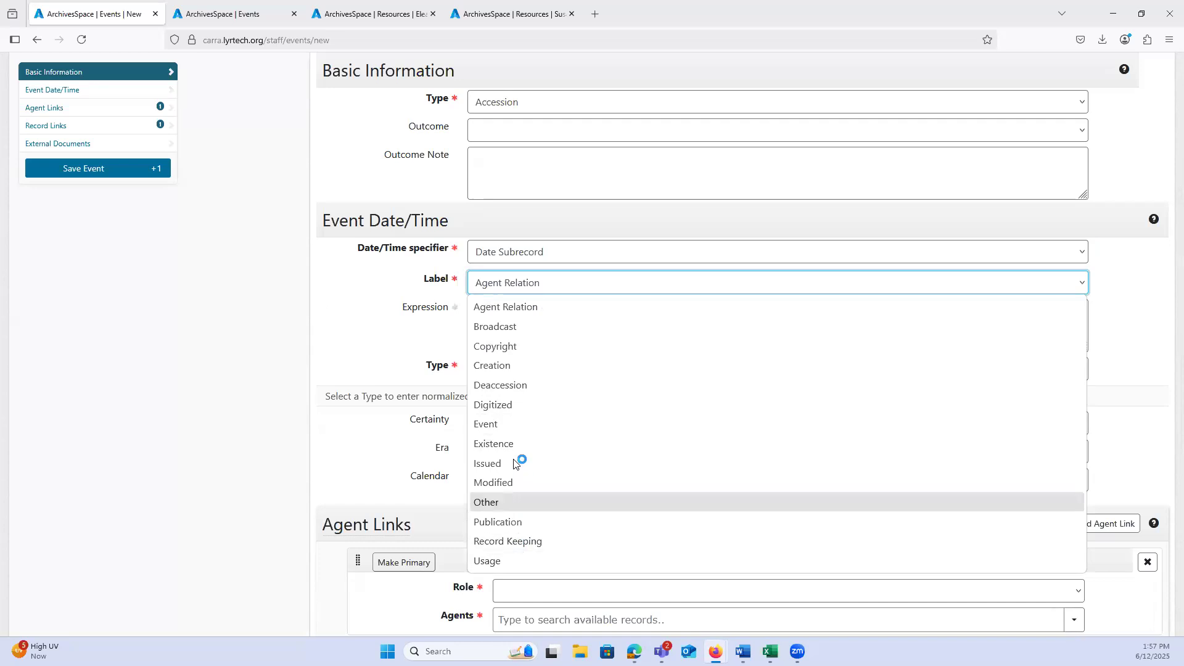
pyautogui.click(498, 425)
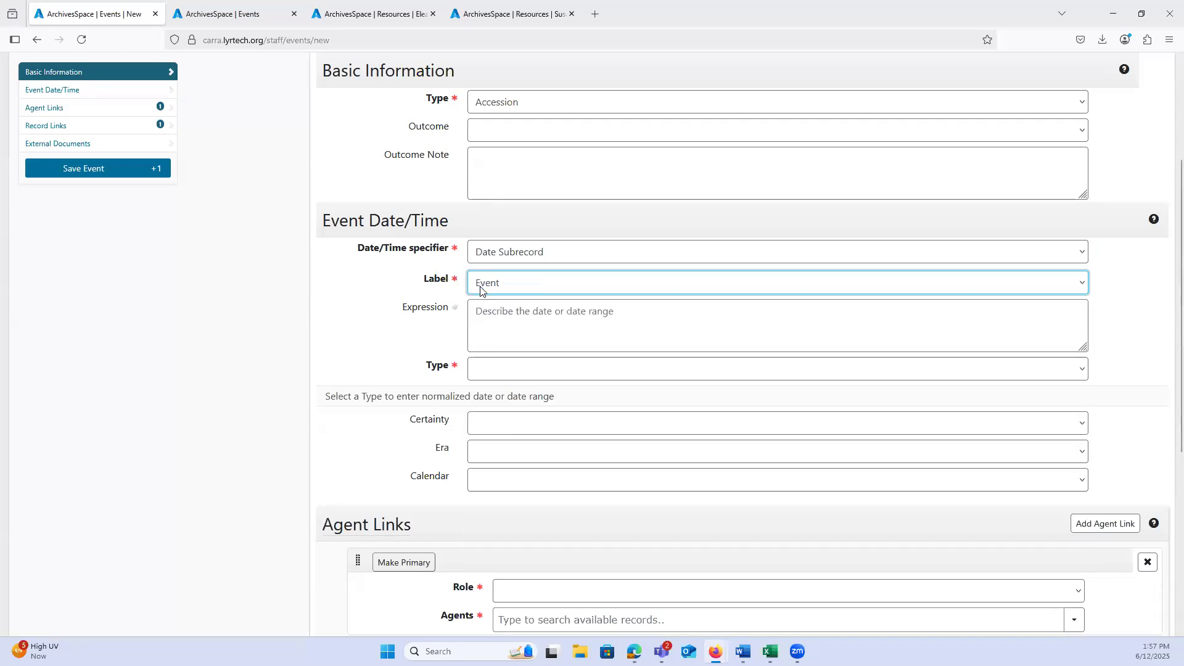
pyautogui.click(482, 290)
pyautogui.click(484, 307)
# Step: Examine the date Expression field, try the Range date type, and set the event's date type to Single
pyautogui.scroll(-1, 409, 297)
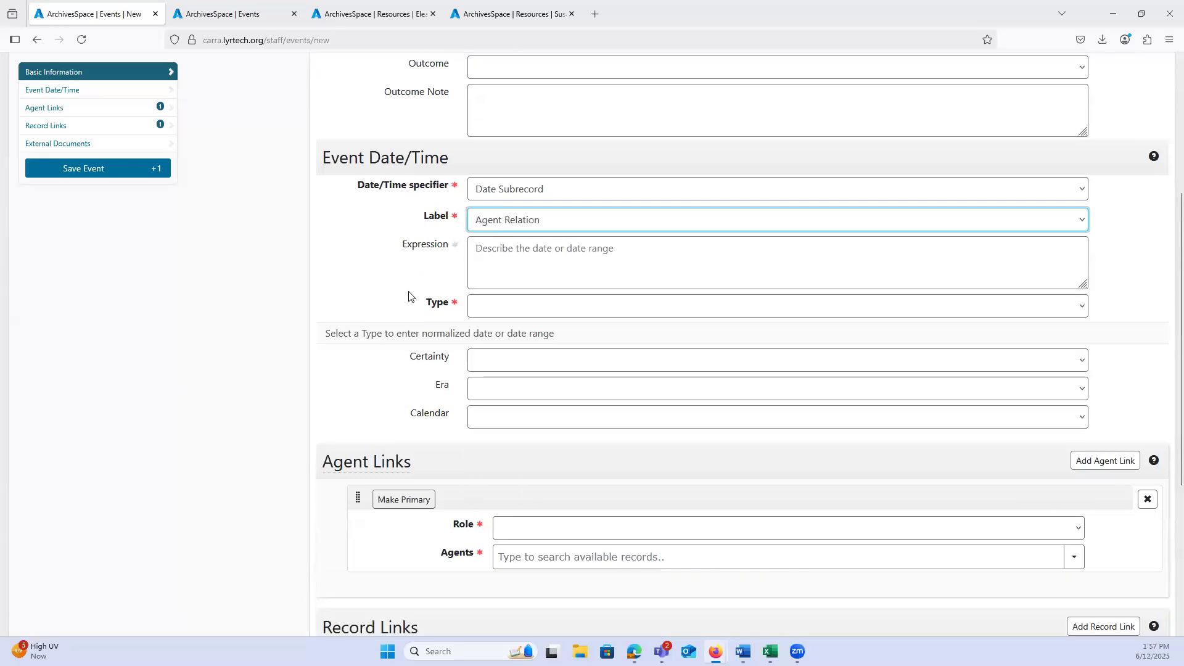
pyautogui.click(278, 245)
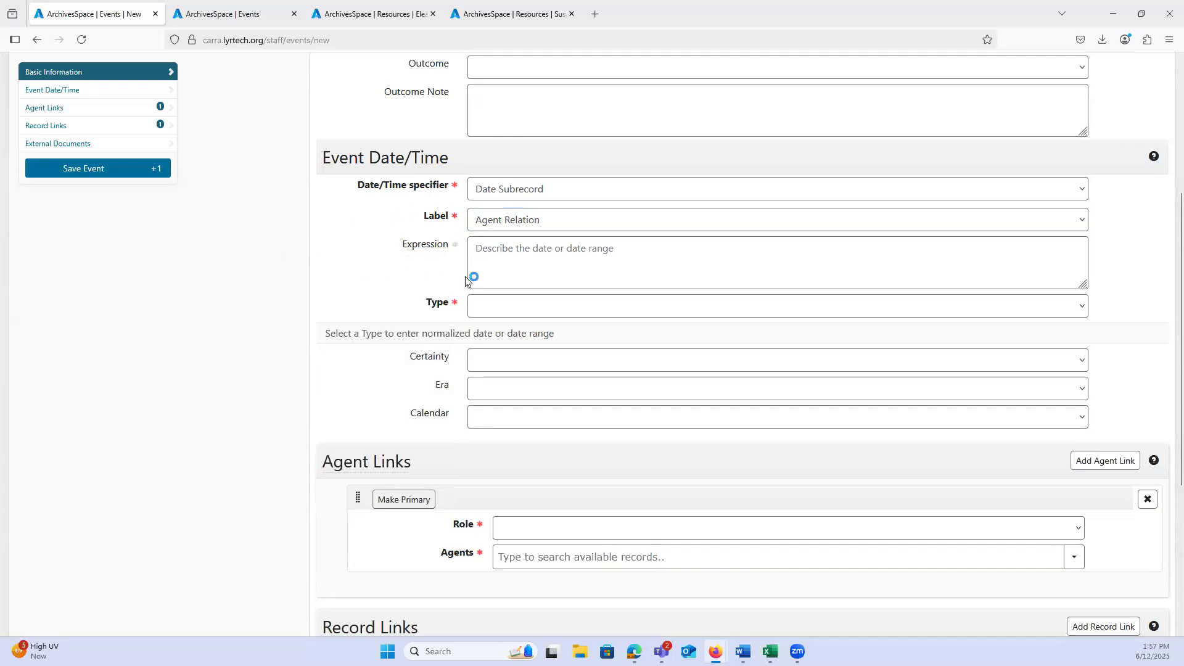
pyautogui.click(499, 254)
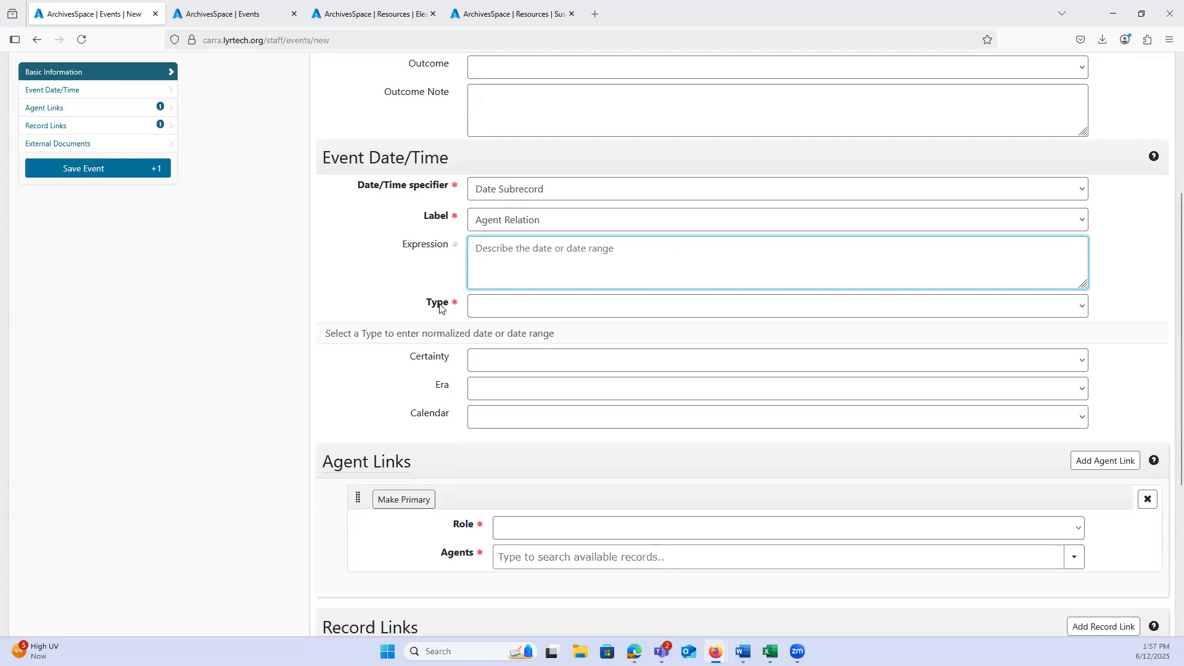
pyautogui.moveTo(408, 308)
pyautogui.click(517, 314)
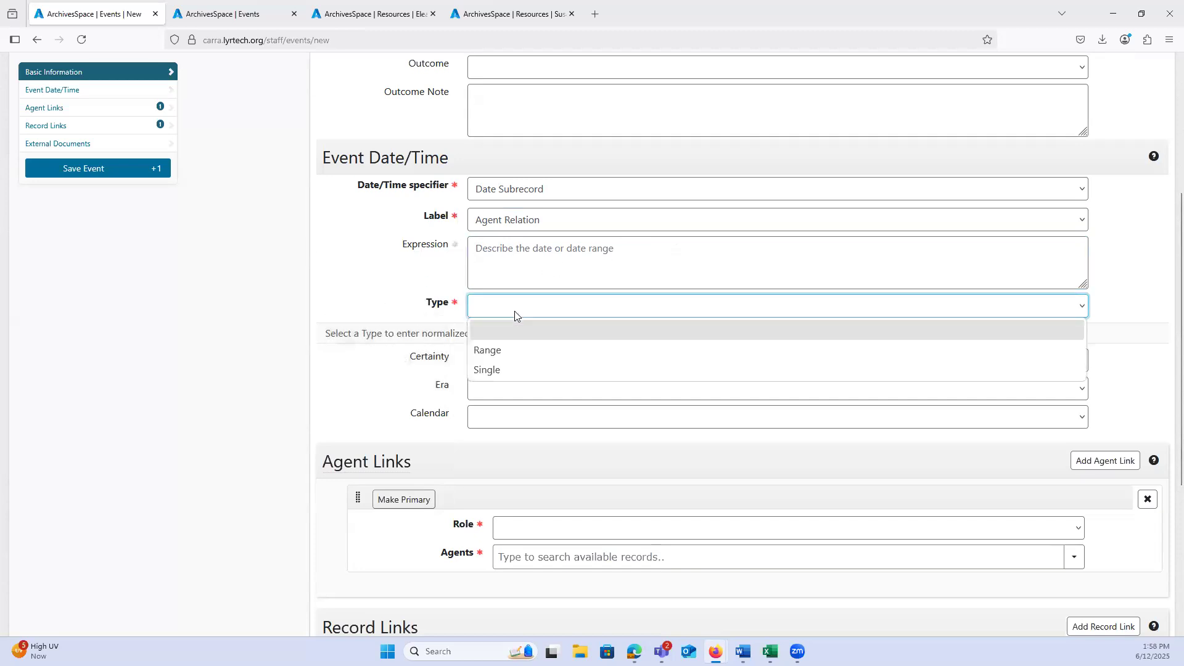
pyautogui.click(494, 351)
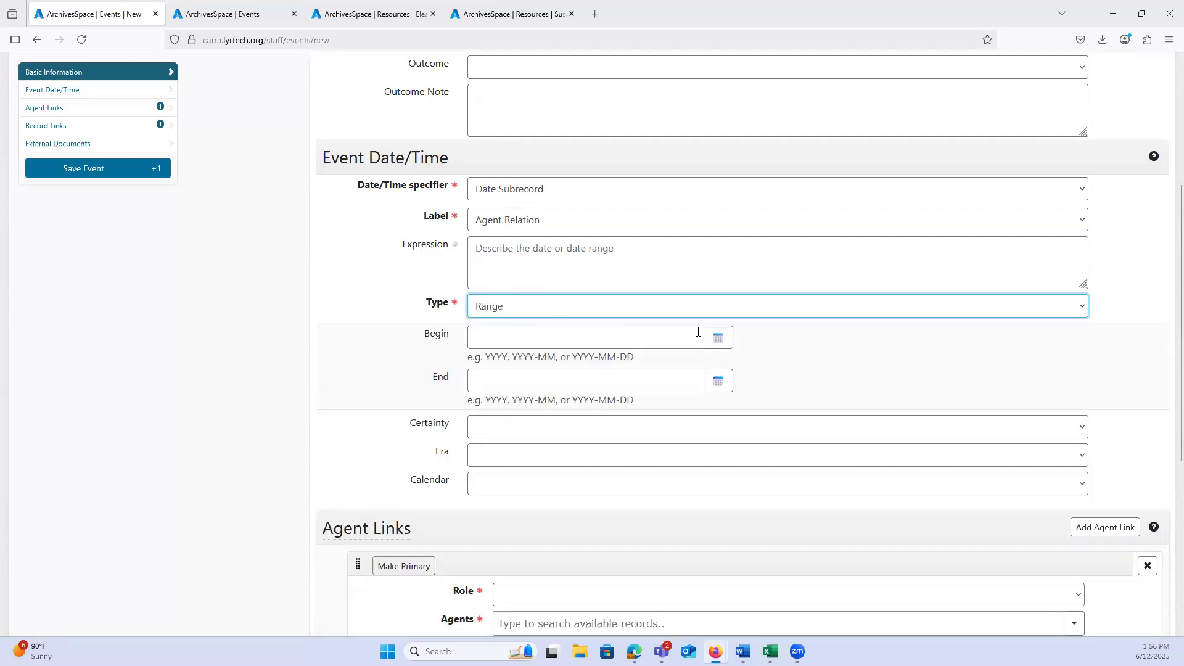
pyautogui.click(514, 311)
pyautogui.click(487, 370)
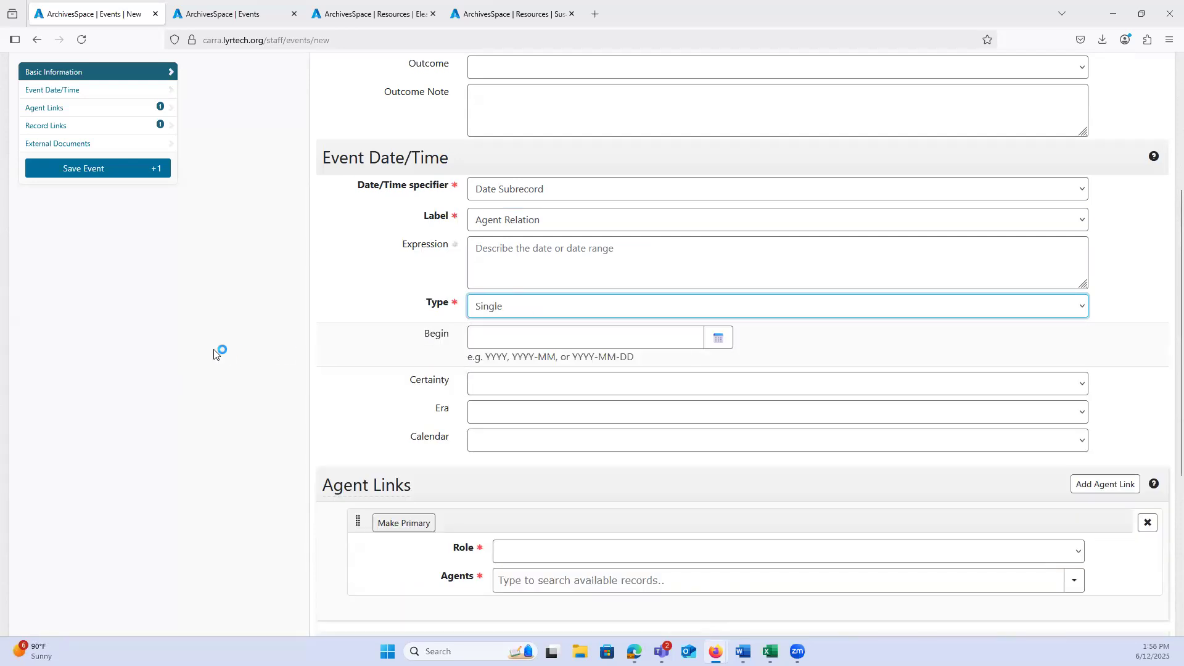
# Step: Look at the date picker for the event's Begin date and close it without choosing a date
pyautogui.scroll(-1, 383, 304)
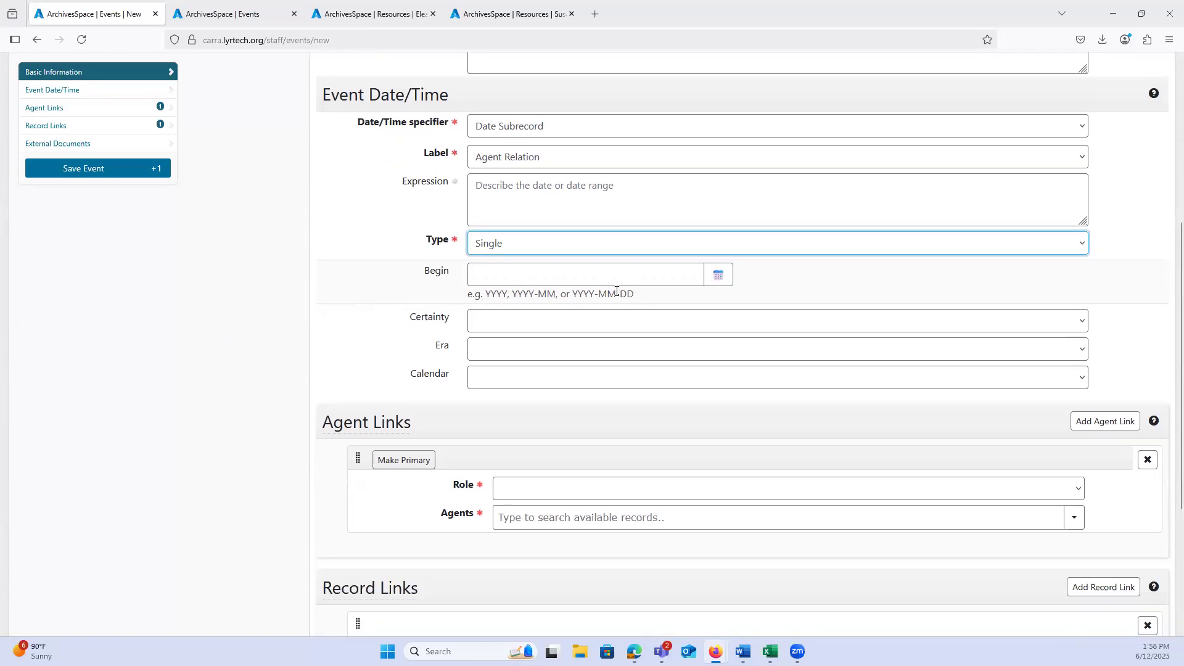
pyautogui.click(717, 277)
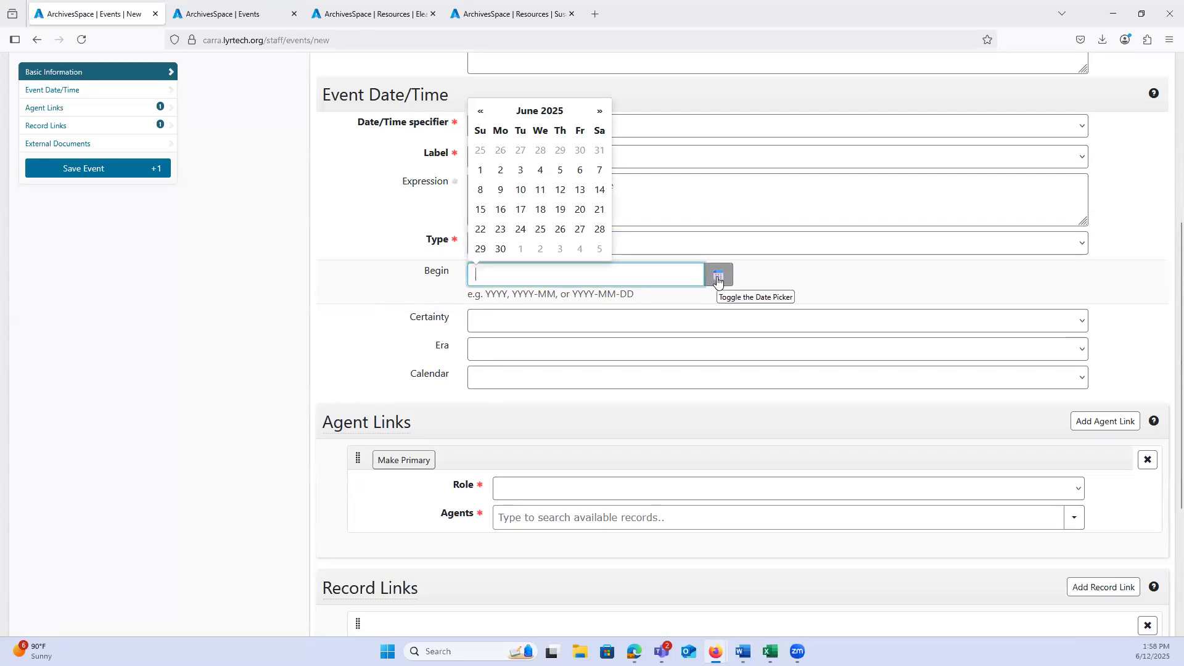
pyautogui.click(717, 277)
pyautogui.scroll(-2, 270, 378)
pyautogui.scroll(2, 294, 341)
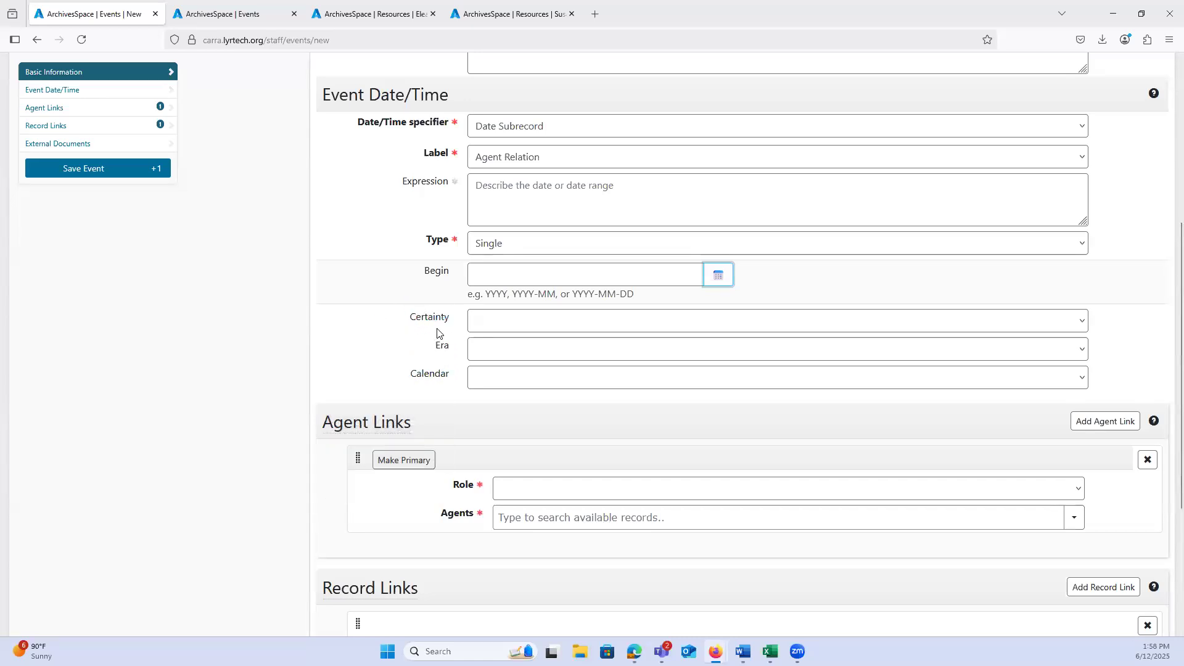
# Step: Review the Certainty, Era and Calendar options for the event date, leaving each one blank
pyautogui.click(481, 321)
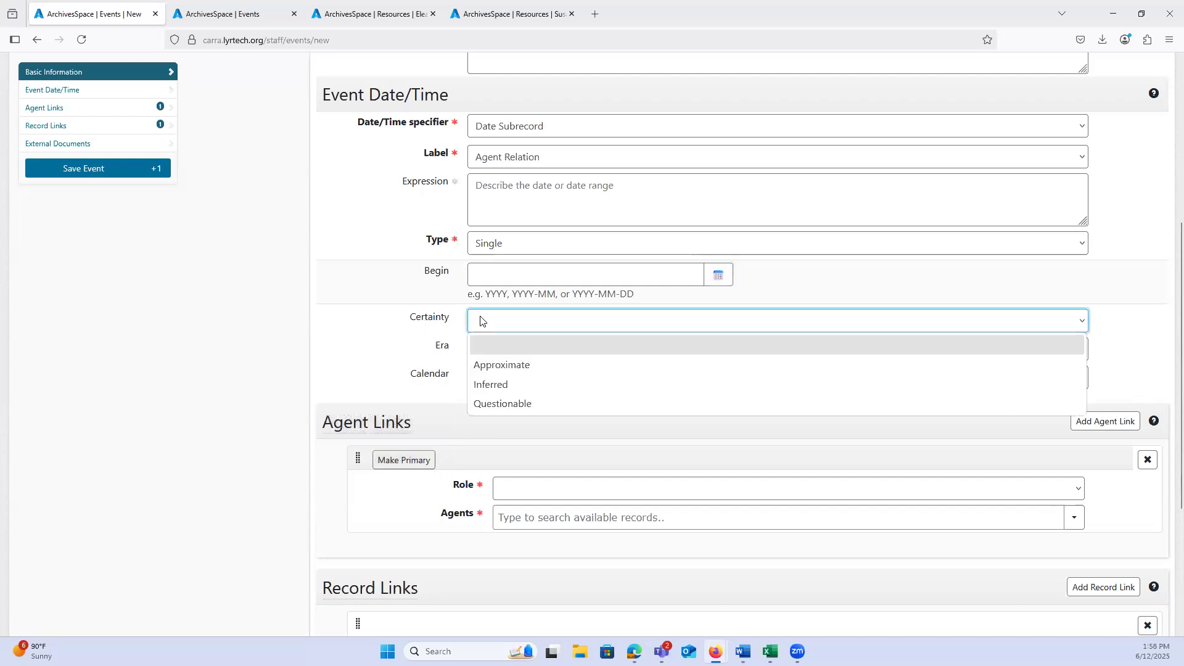
pyautogui.click(478, 345)
pyautogui.click(476, 348)
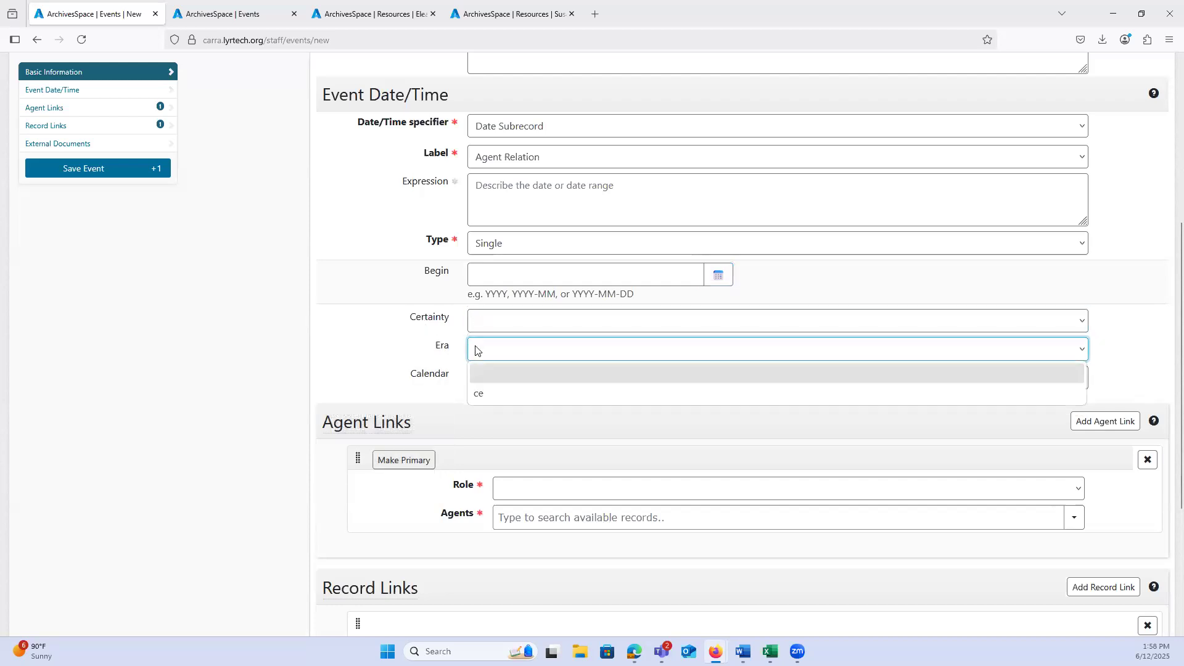
pyautogui.click(461, 376)
pyautogui.click(461, 376)
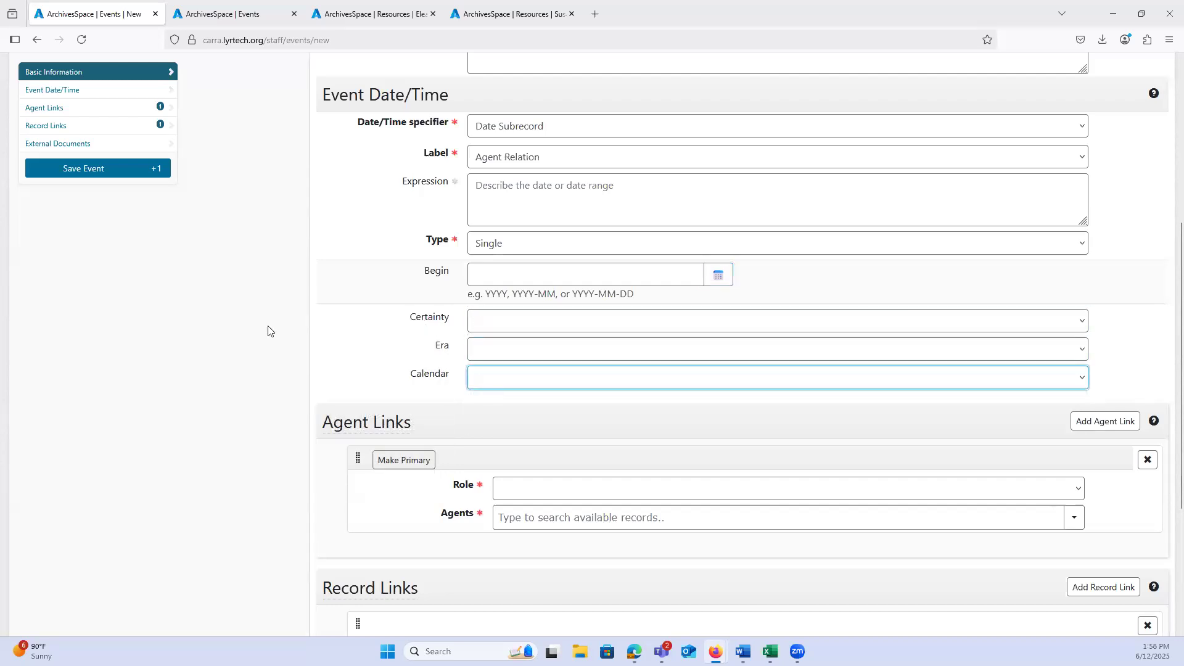
# Step: Review the roles available for the event's agent link, leaving the role blank
pyautogui.scroll(-4, 248, 323)
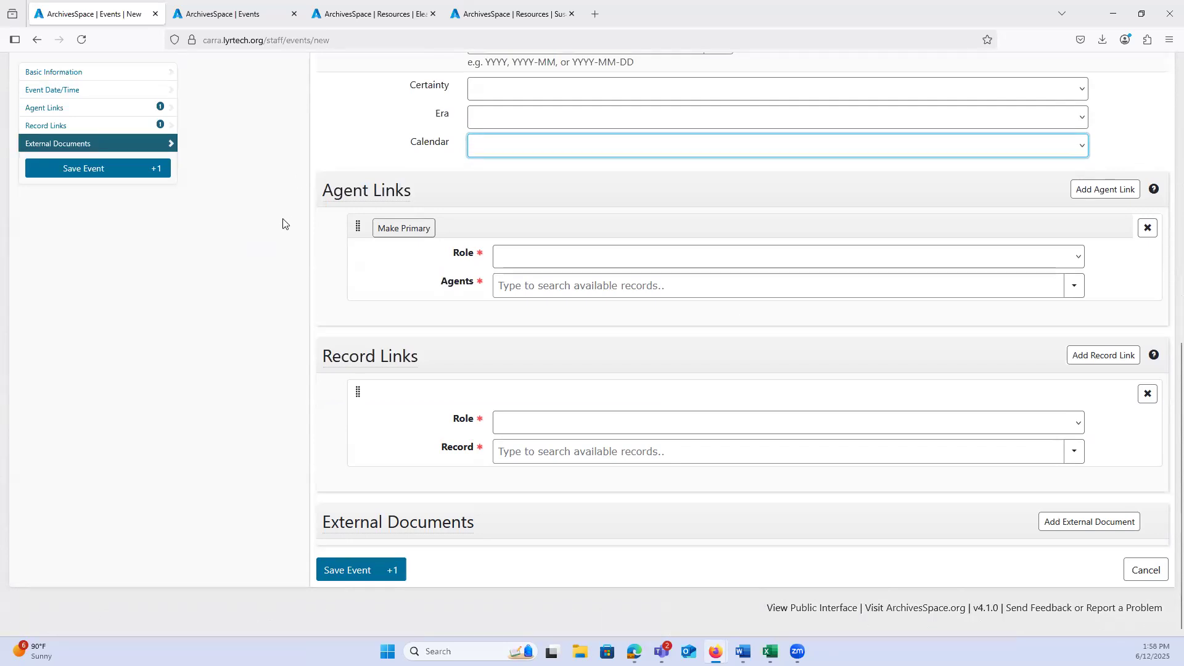
pyautogui.hotkey('alt', 'Tab')
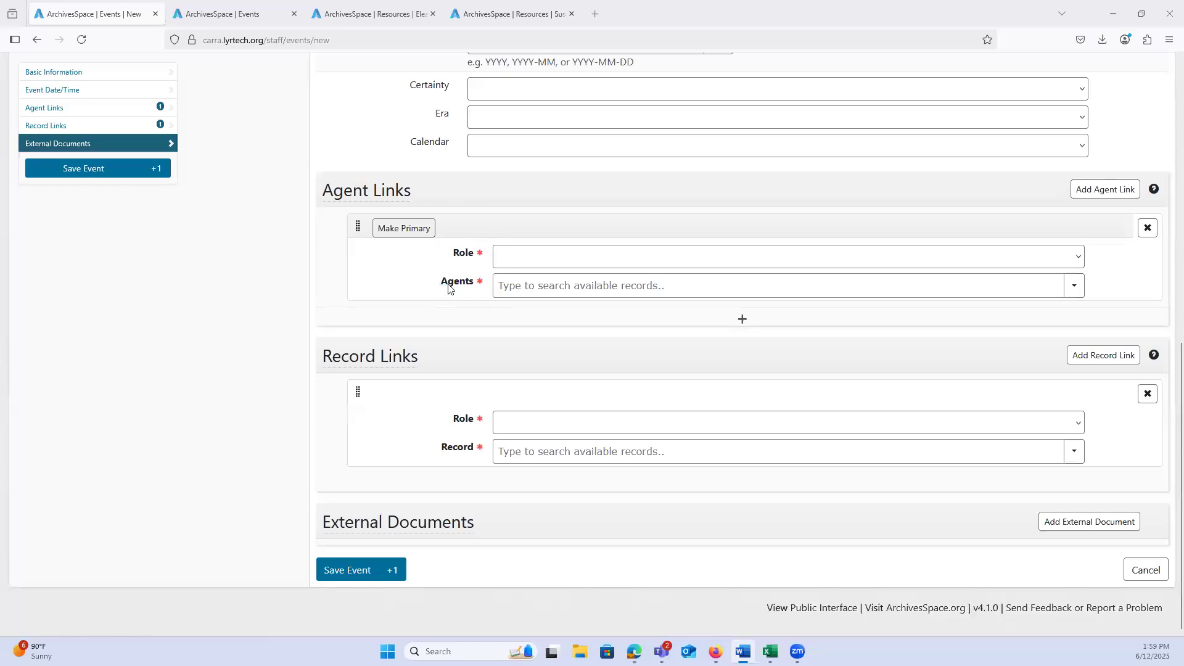
pyautogui.click(511, 264)
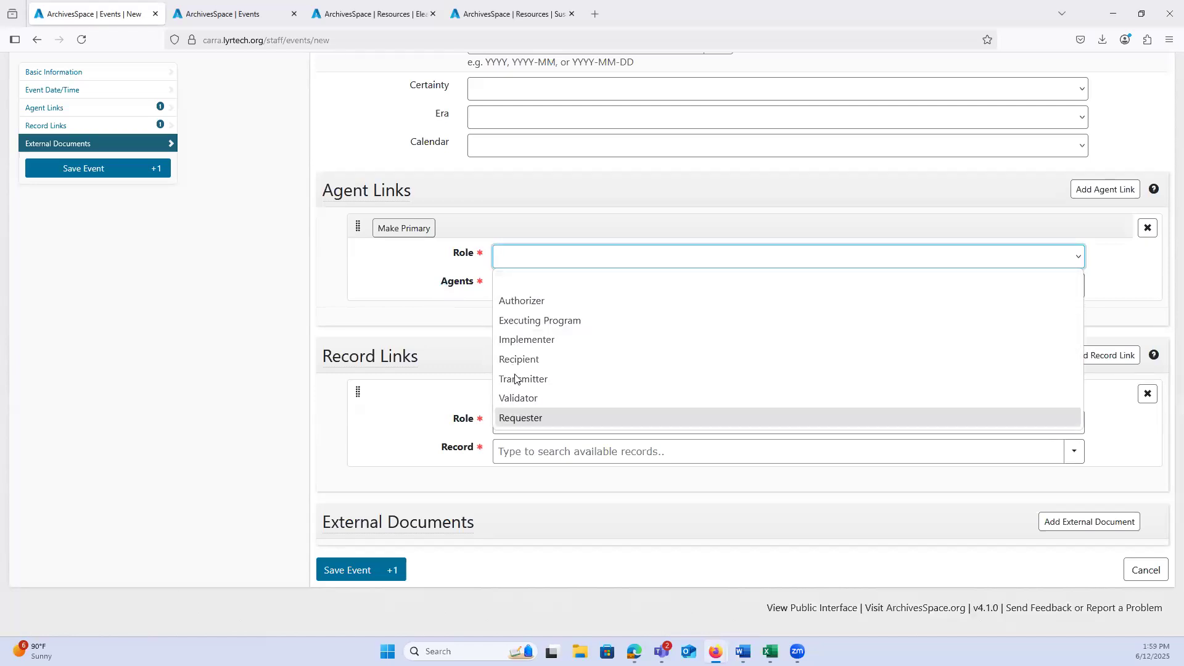
pyautogui.click(515, 280)
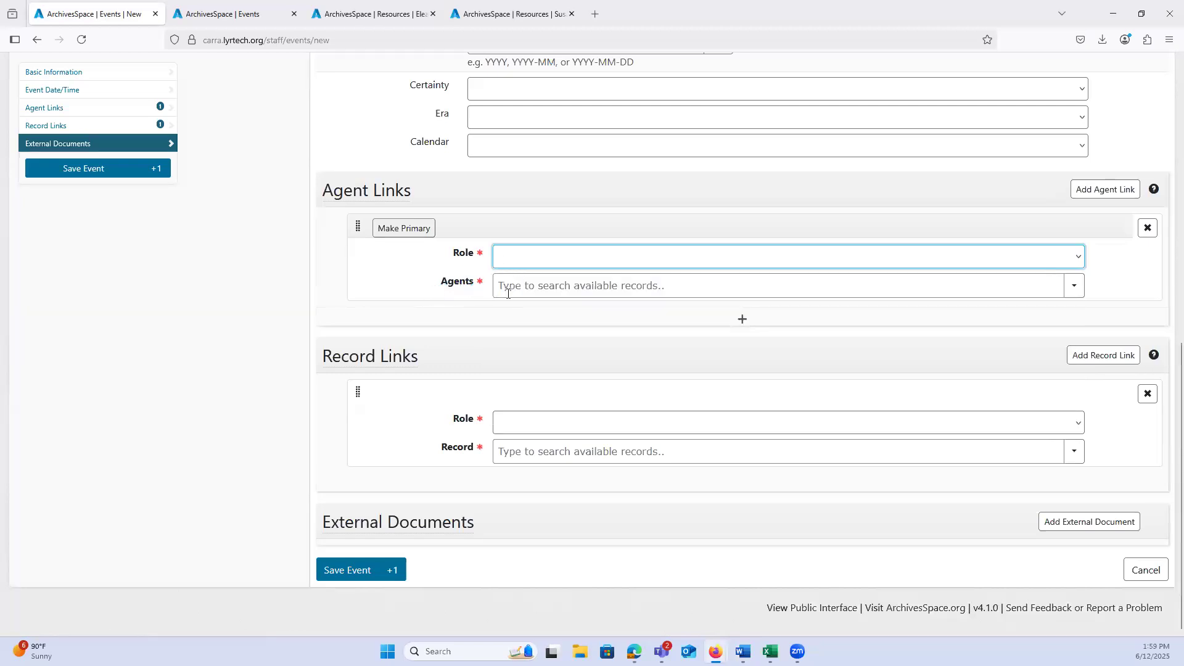
# Step: Search for an agent by first name, link the matching person to the event, and remove that link
pyautogui.click(516, 281)
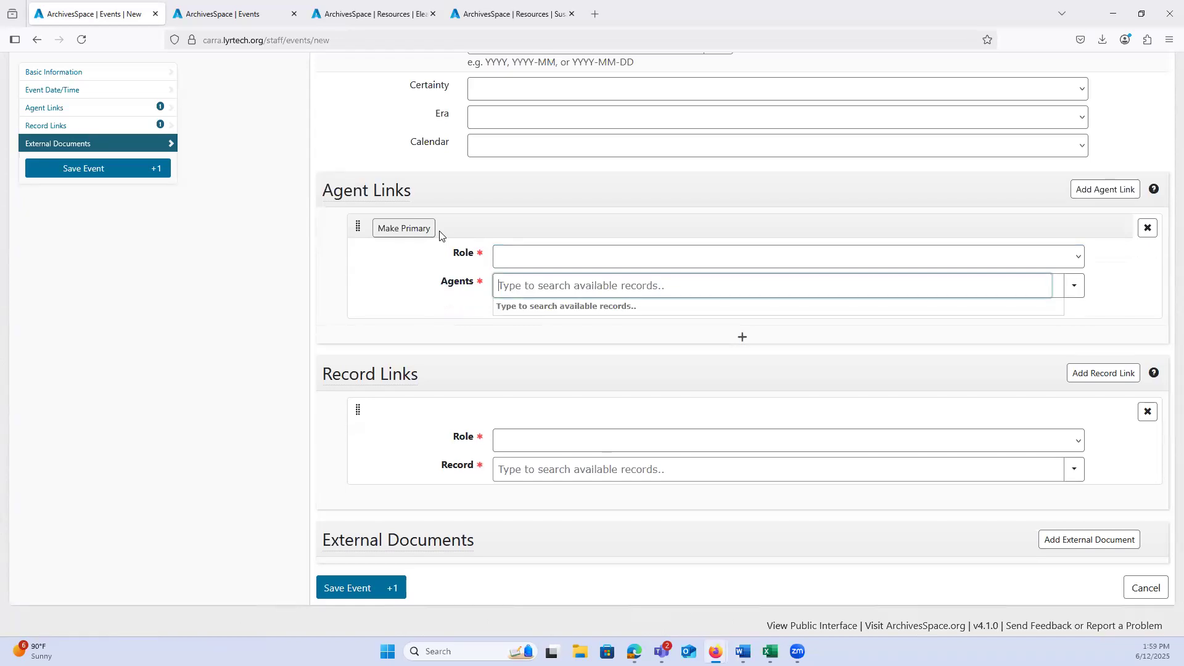
pyautogui.write('regina')
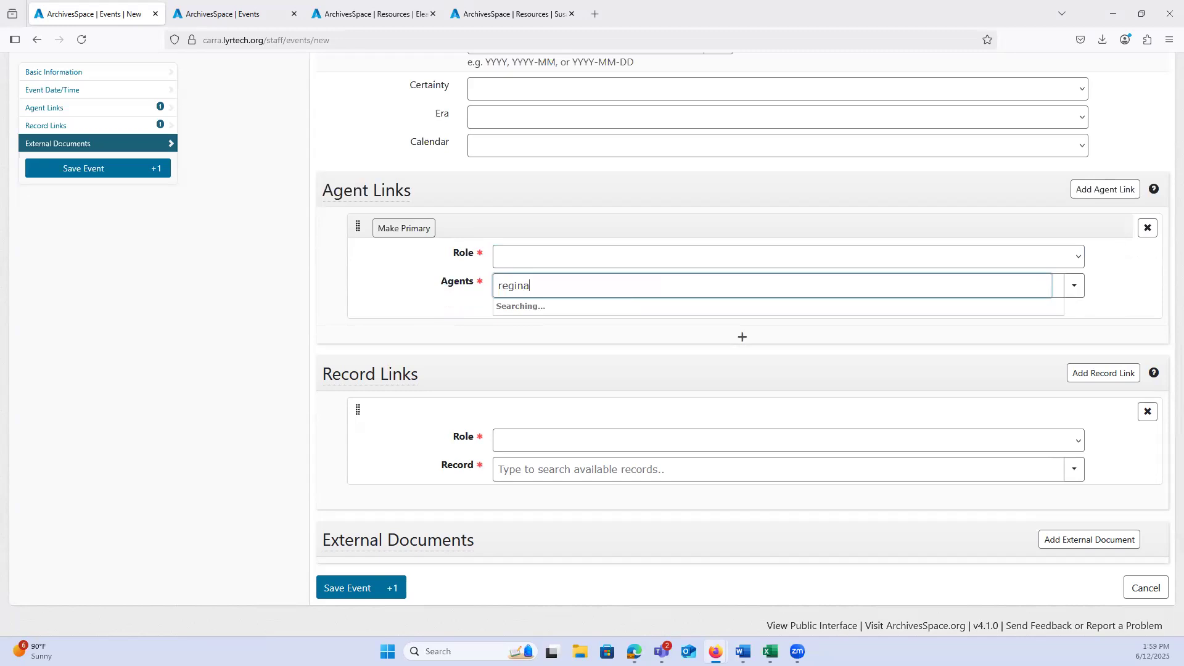
pyautogui.click(524, 306)
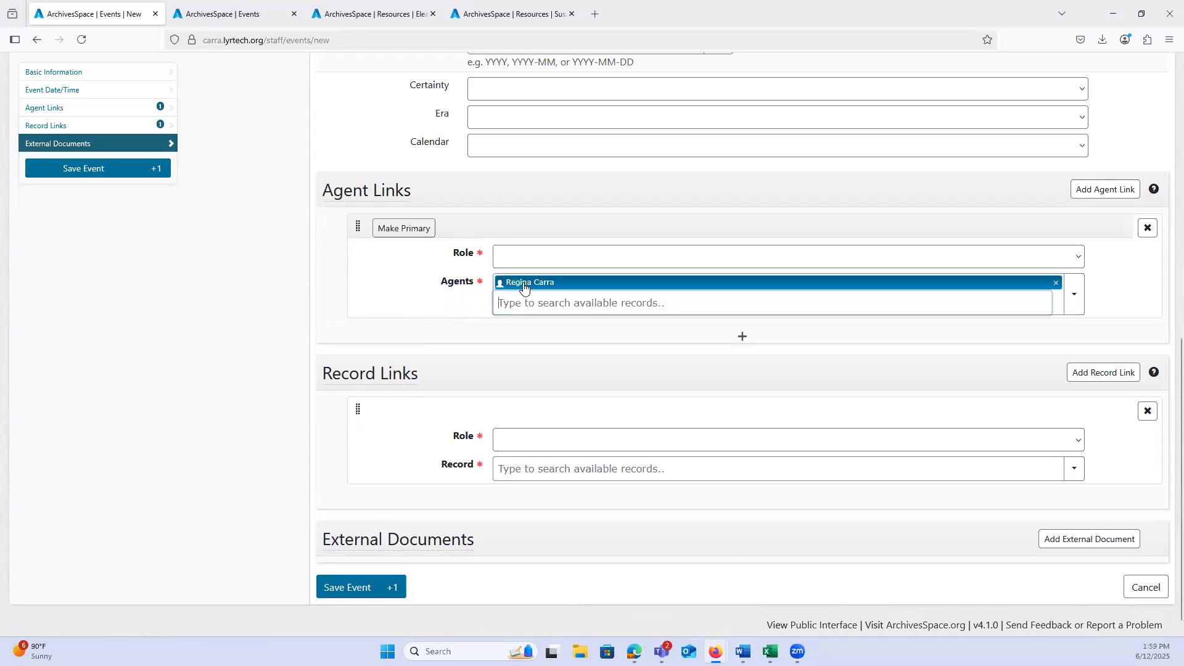
pyautogui.click(1056, 283)
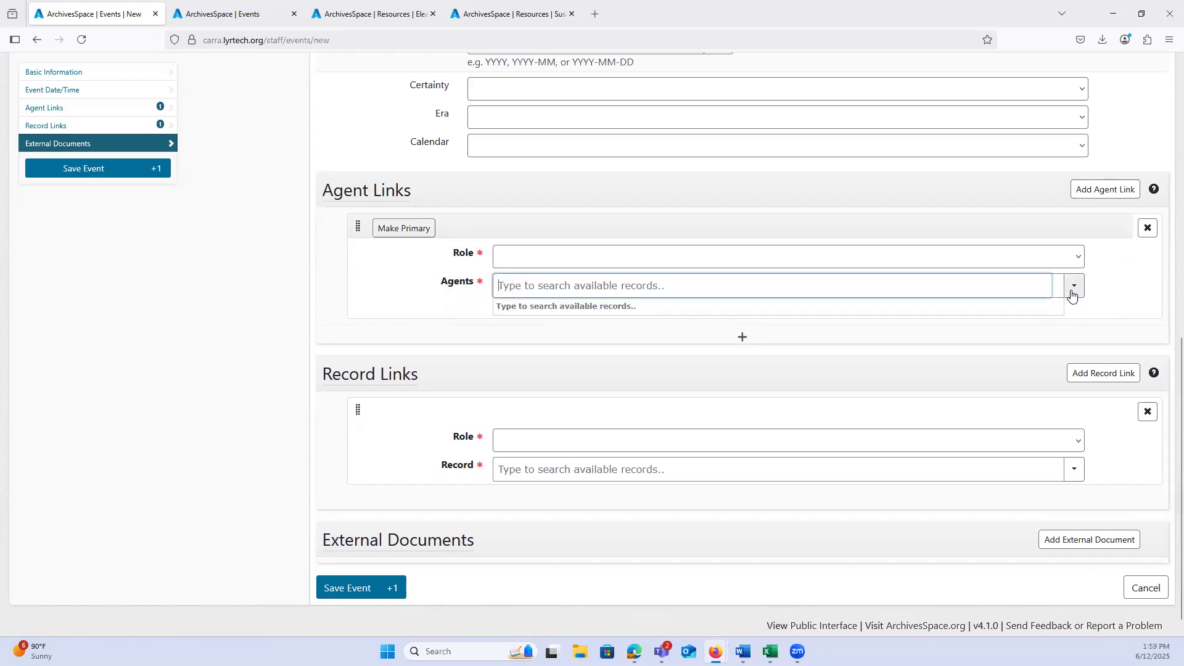
# Step: Browse the available agents, select a person from the list, and close the browser without linking anyone
pyautogui.click(1074, 291)
pyautogui.click(1043, 314)
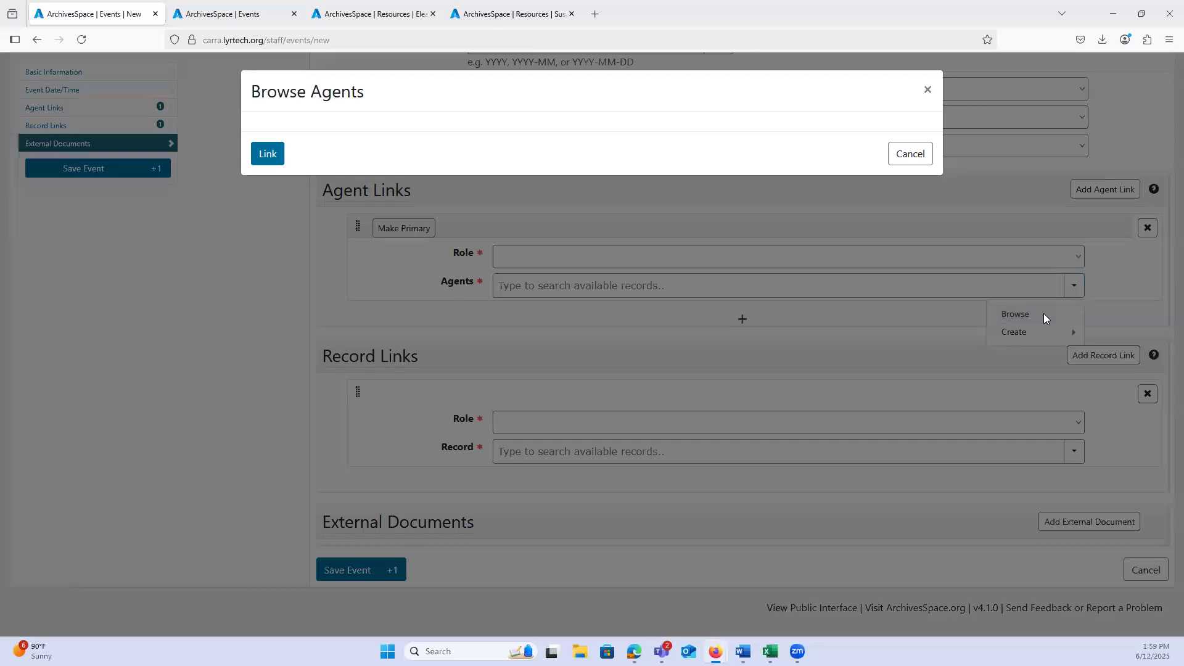
pyautogui.click(450, 343)
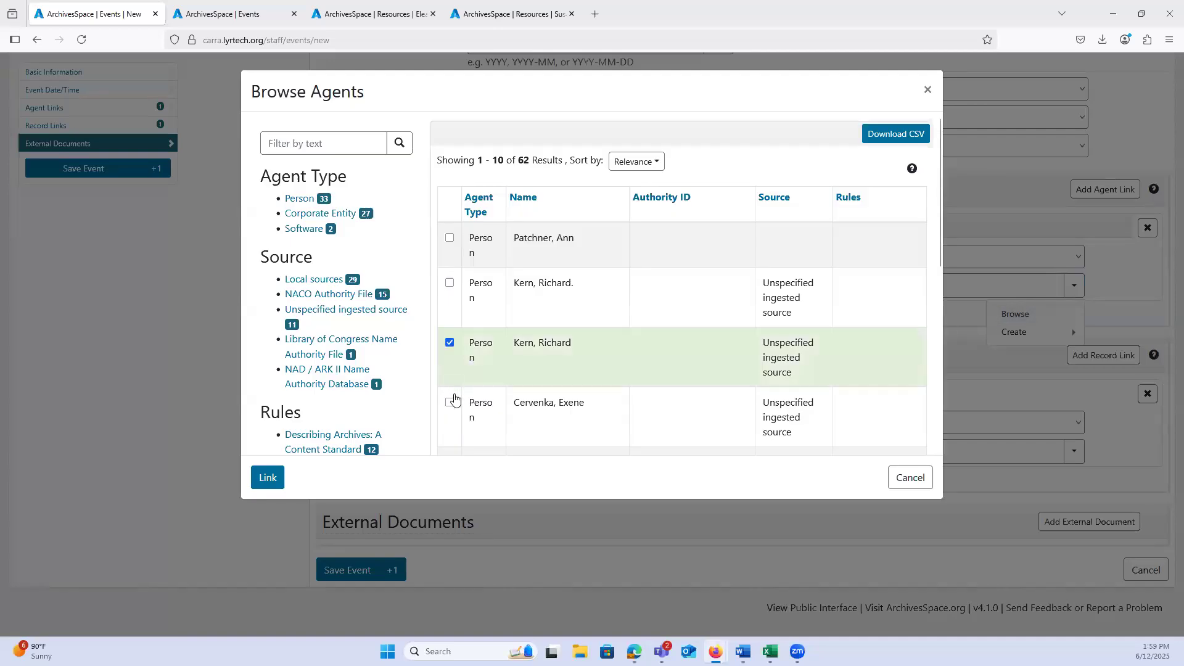
pyautogui.click(262, 477)
pyautogui.click(910, 478)
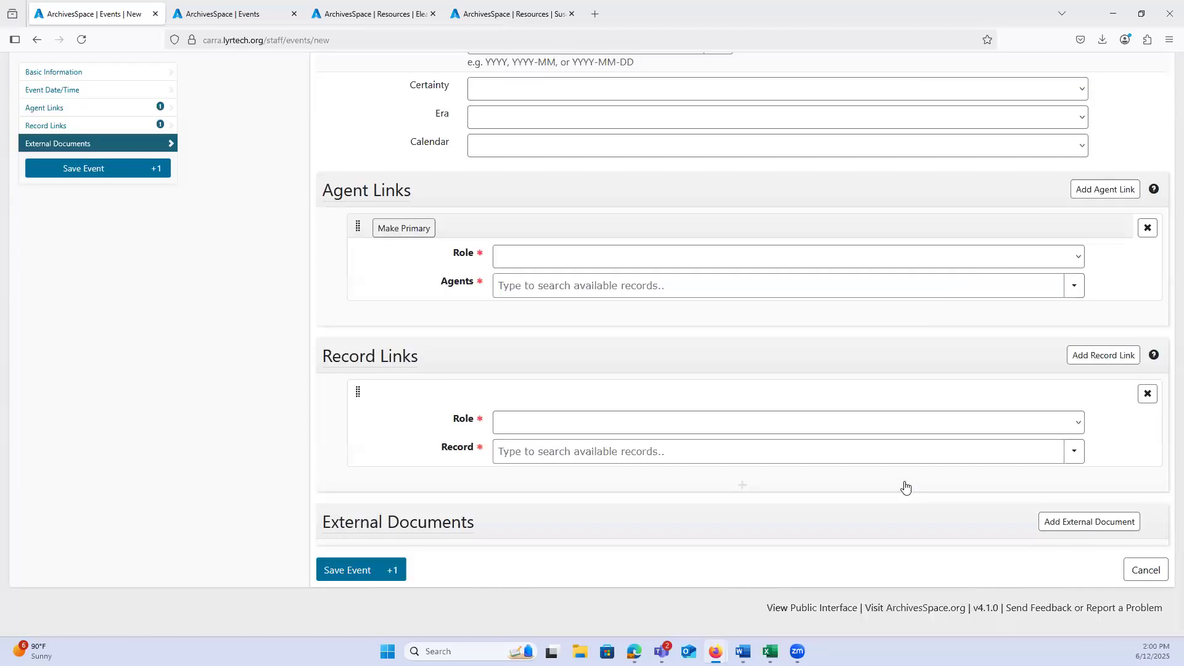
# Step: Open the form for creating a new Person agent, review its identity and name fields, and cancel it
pyautogui.click(1080, 289)
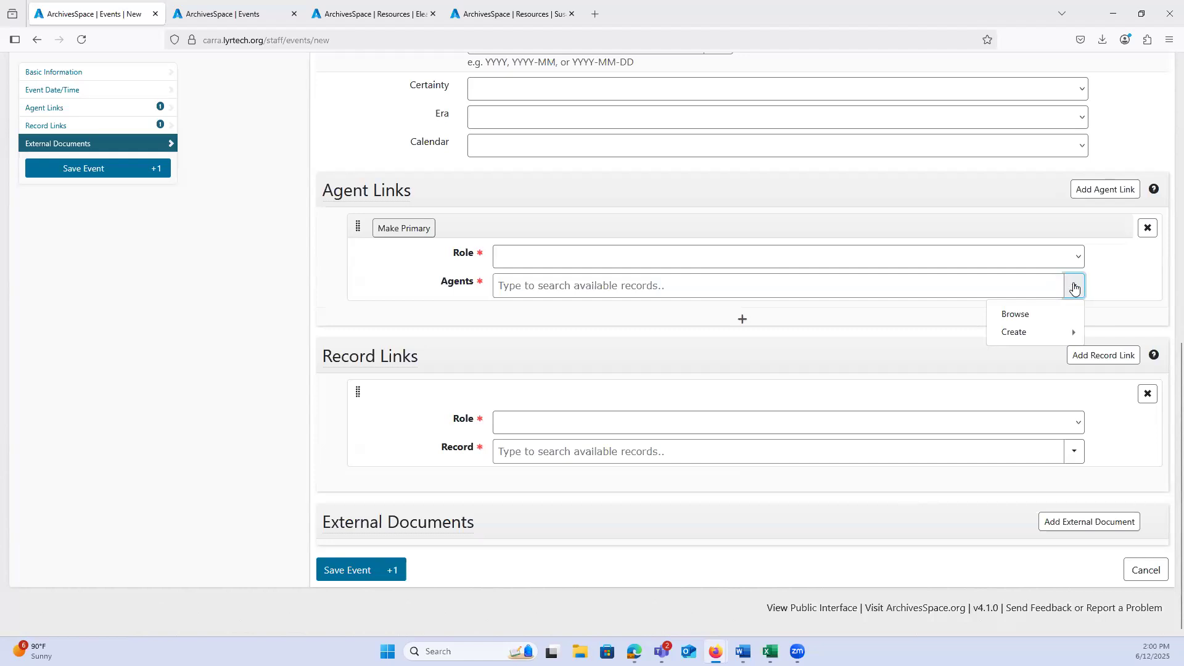
pyautogui.moveTo(1022, 337)
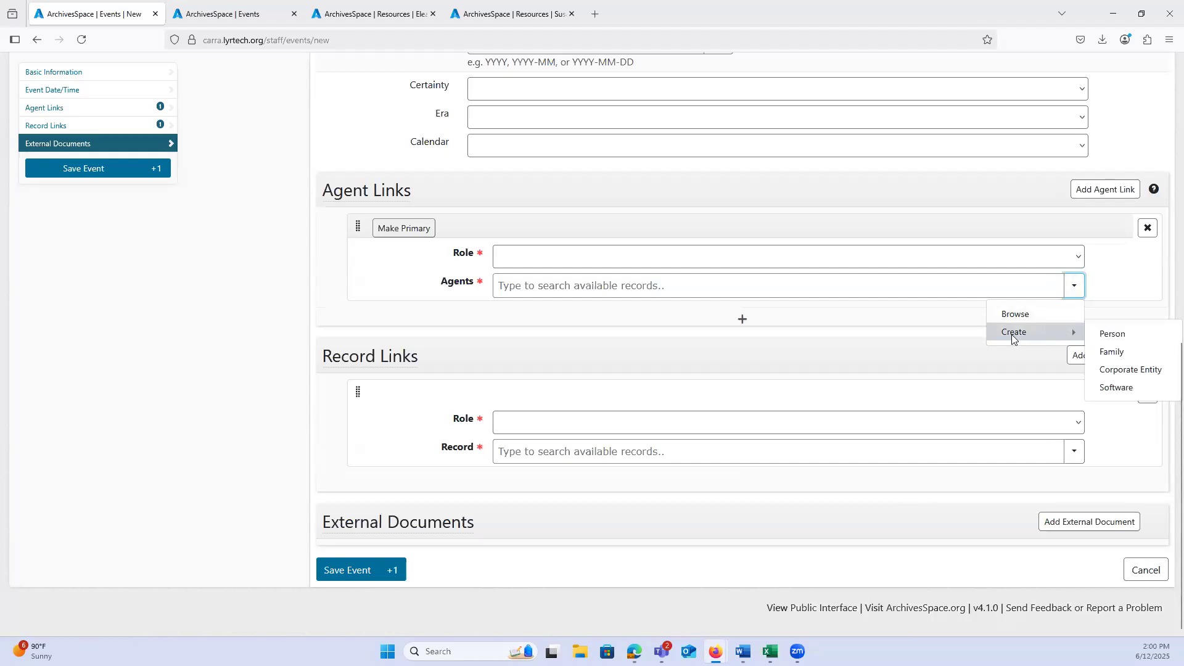
pyautogui.click(1109, 336)
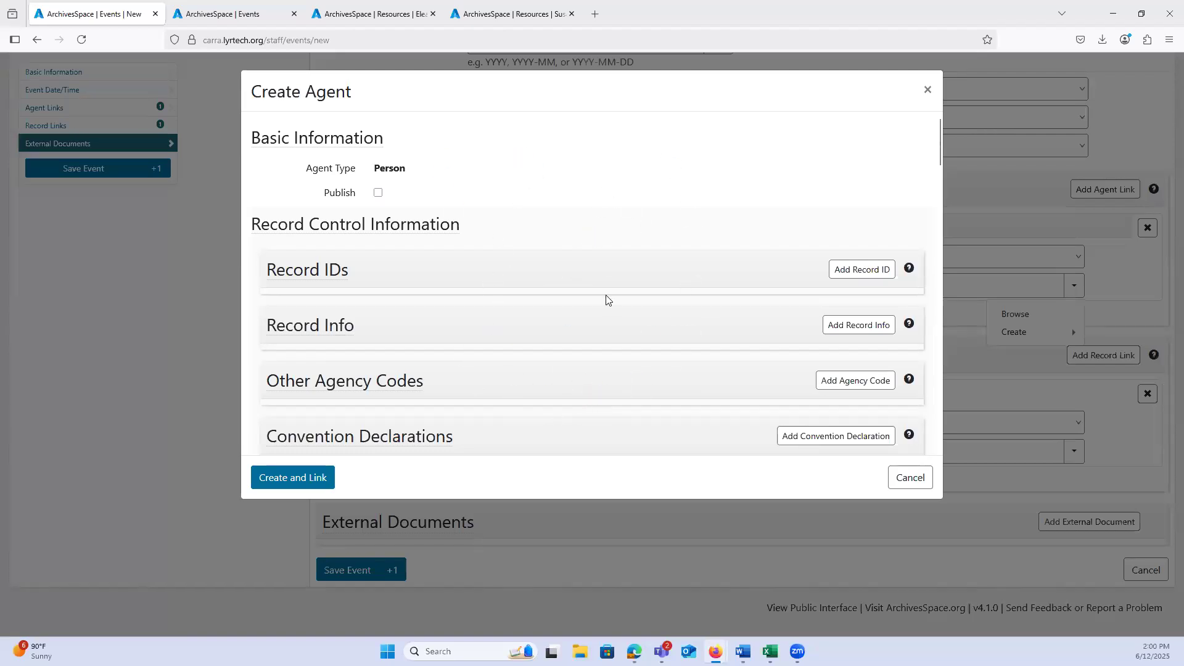
pyautogui.scroll(-13, 608, 305)
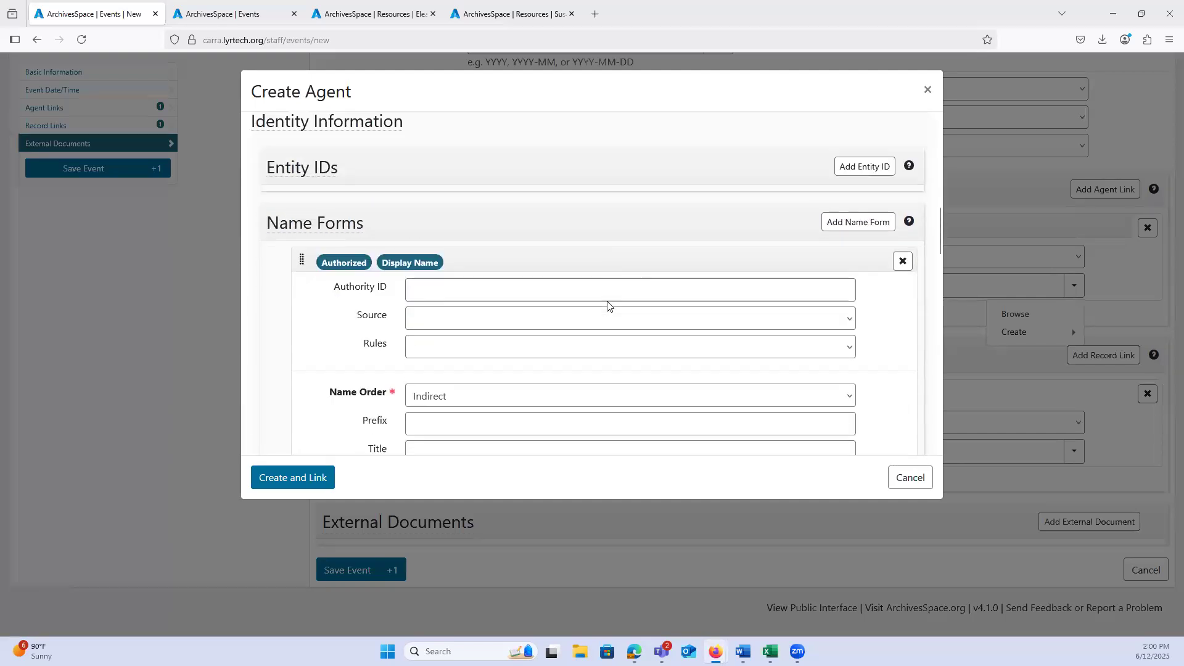
pyautogui.scroll(-3, 608, 305)
pyautogui.scroll(3, 603, 307)
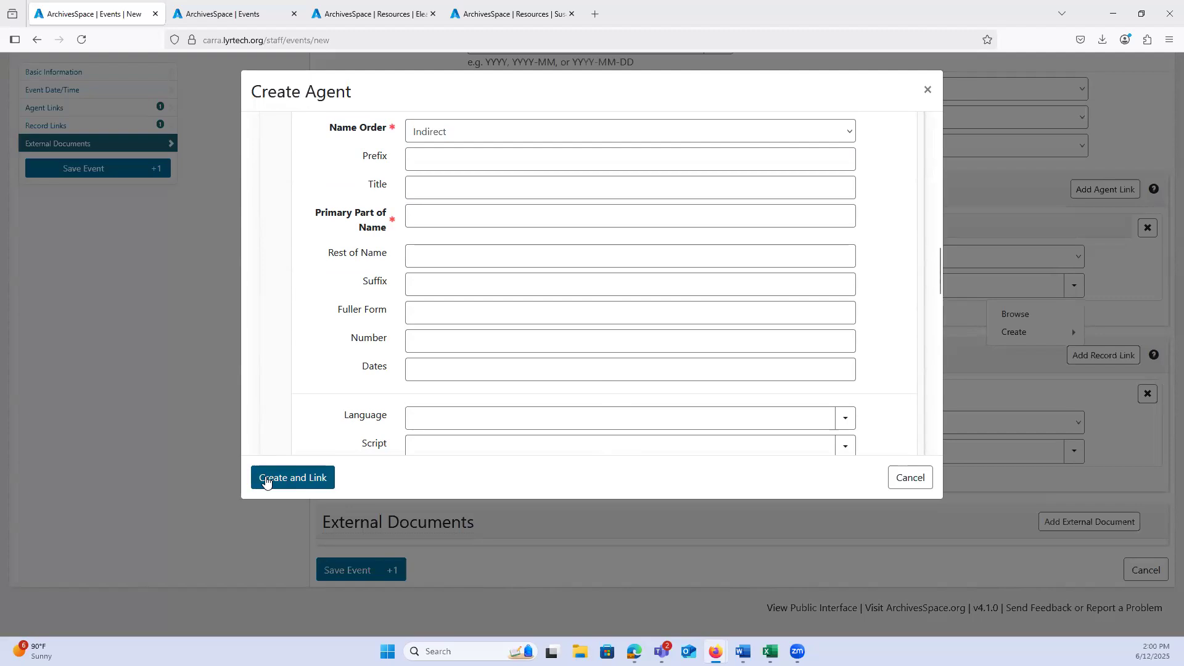
pyautogui.click(904, 483)
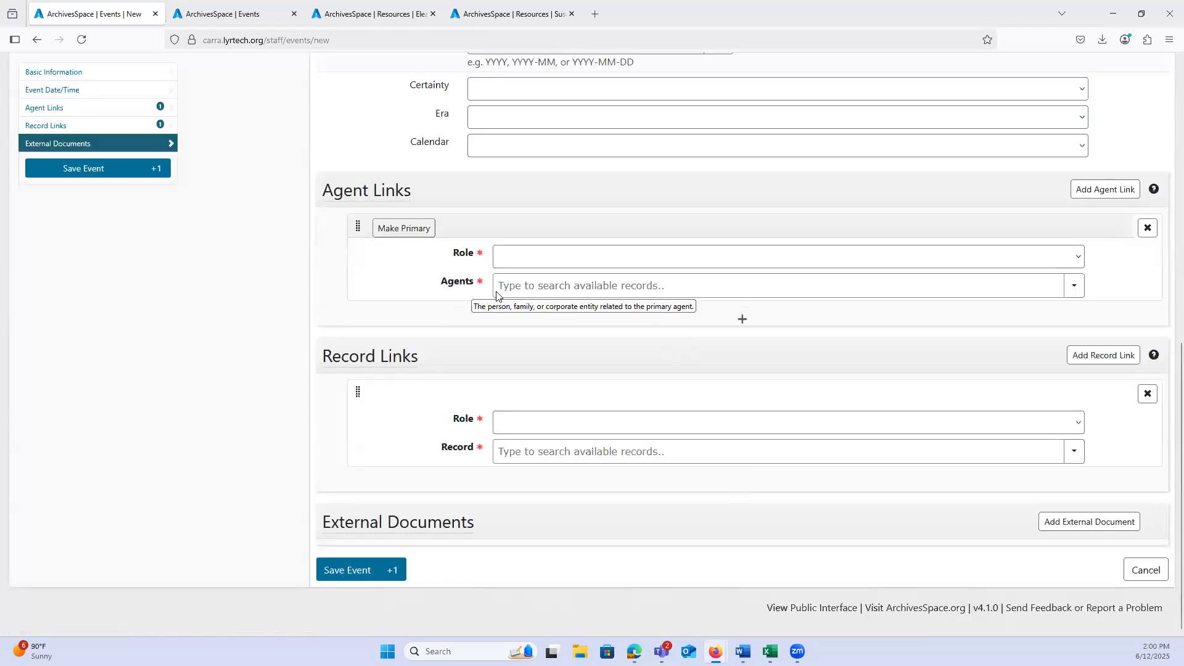
# Step: Add a second agent link to the event, try reordering the two links, and remove the added one
pyautogui.click(738, 321)
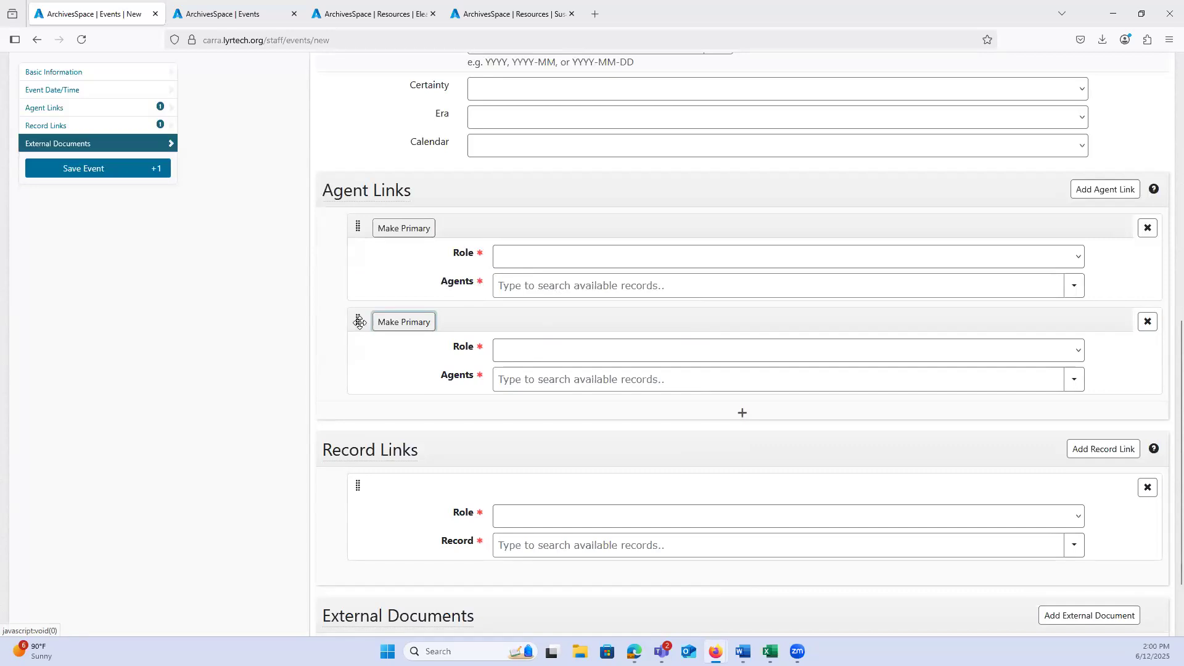
pyautogui.moveTo(358, 298); pyautogui.dragTo(354, 230)
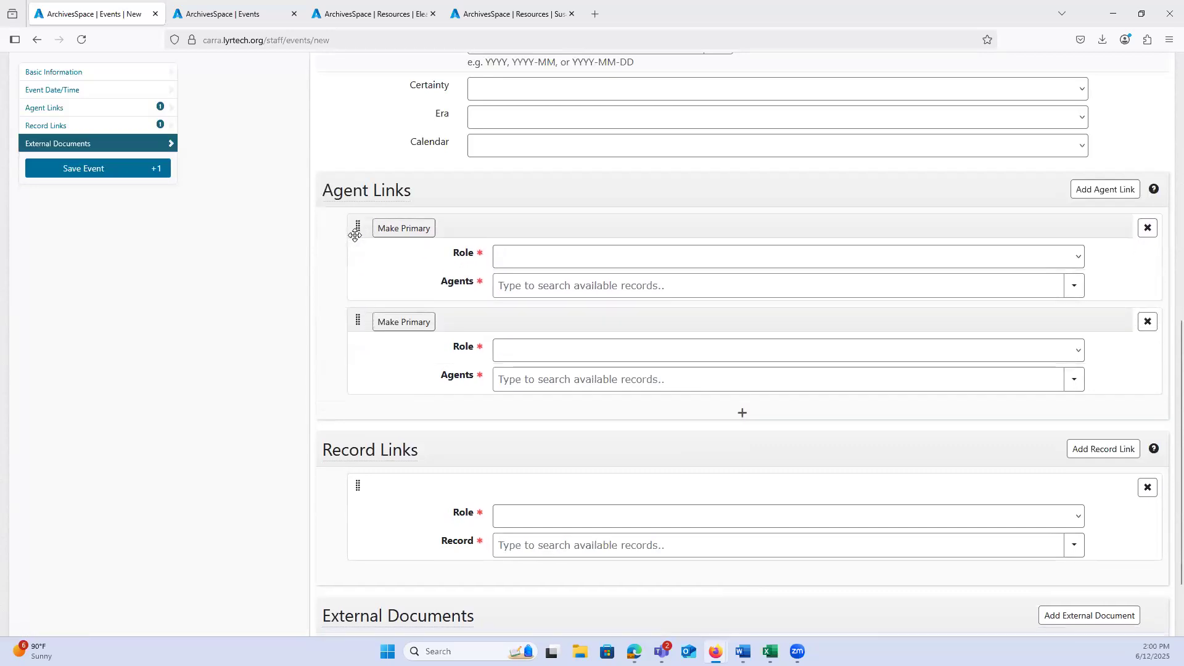
pyautogui.click(742, 414)
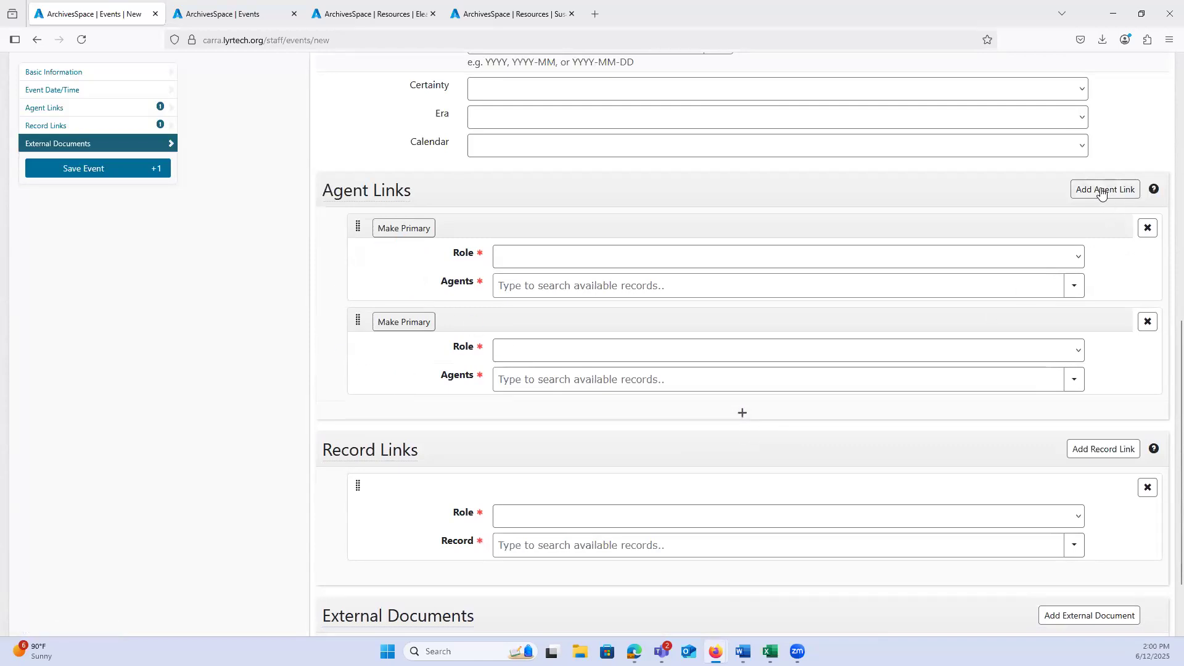
pyautogui.click(1147, 322)
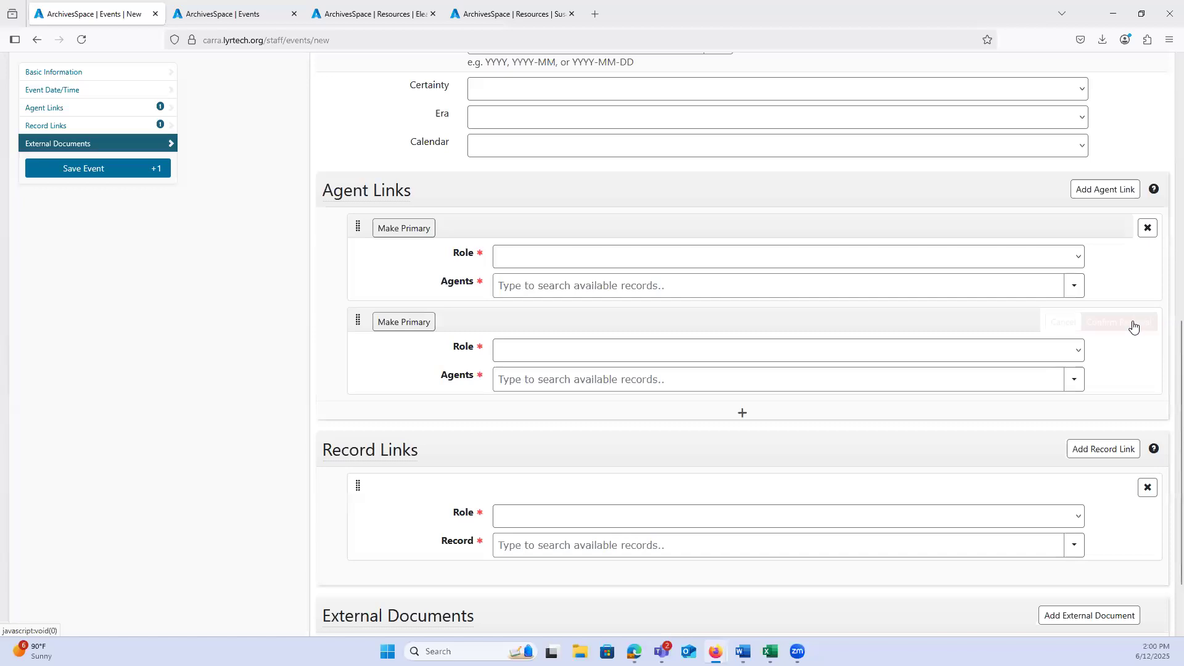
pyautogui.click(1133, 327)
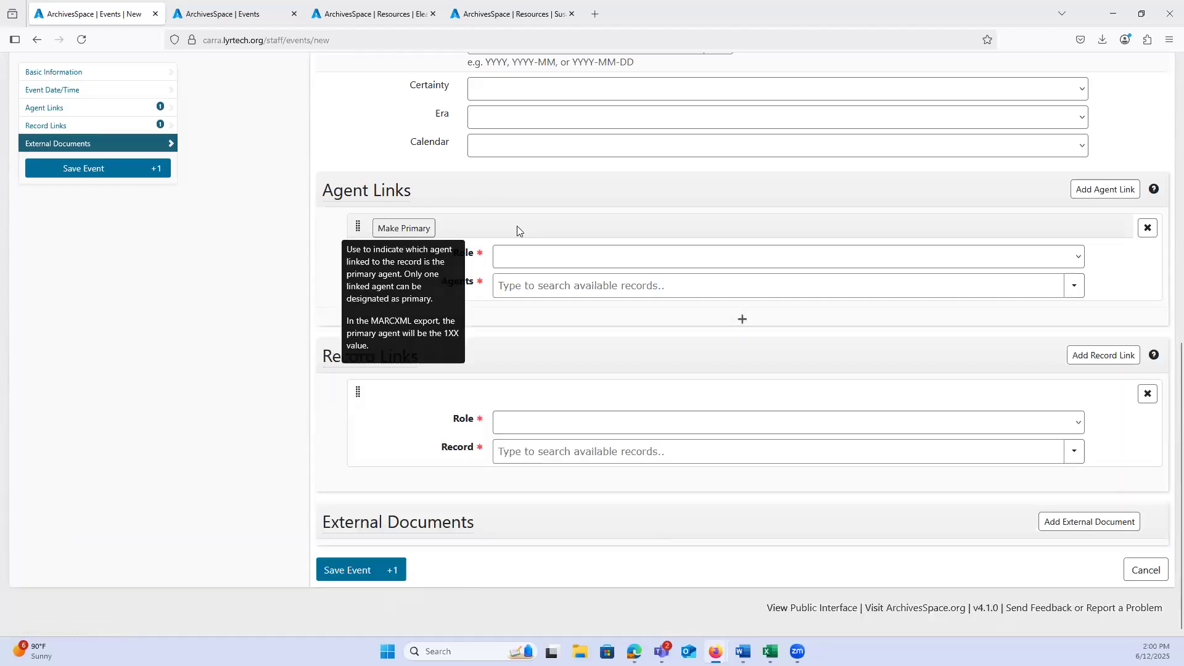
# Step: Try the Primary designation on the first agent link alongside a second link, clearing the designation and removing the second link
pyautogui.click(405, 230)
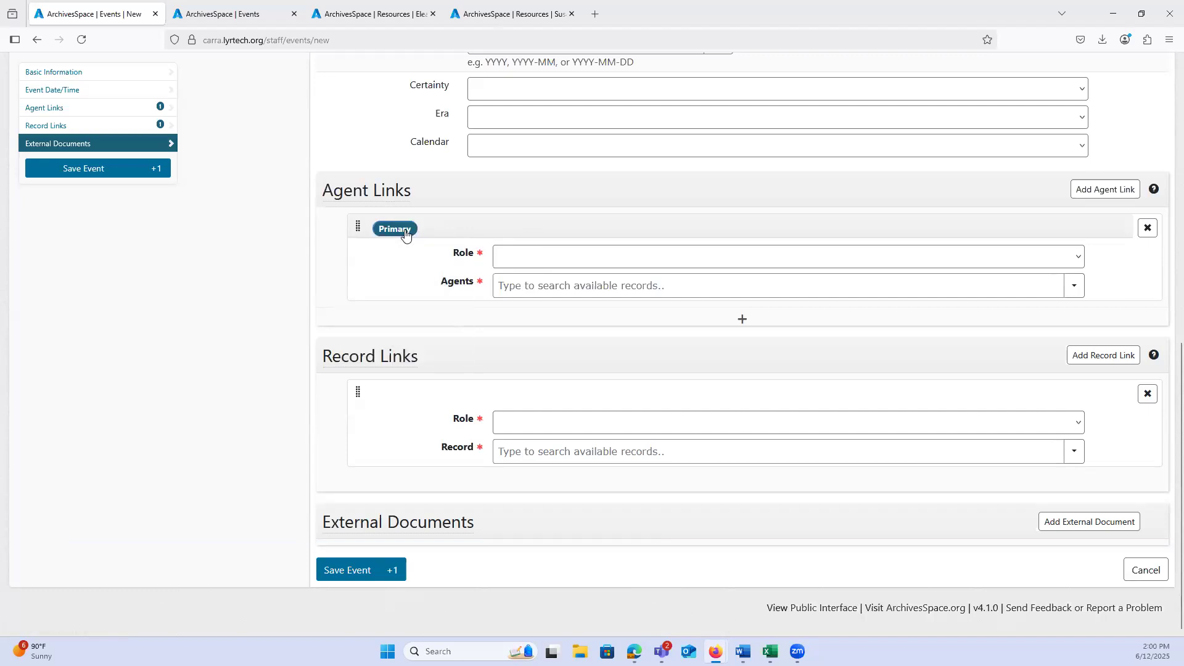
pyautogui.click(742, 321)
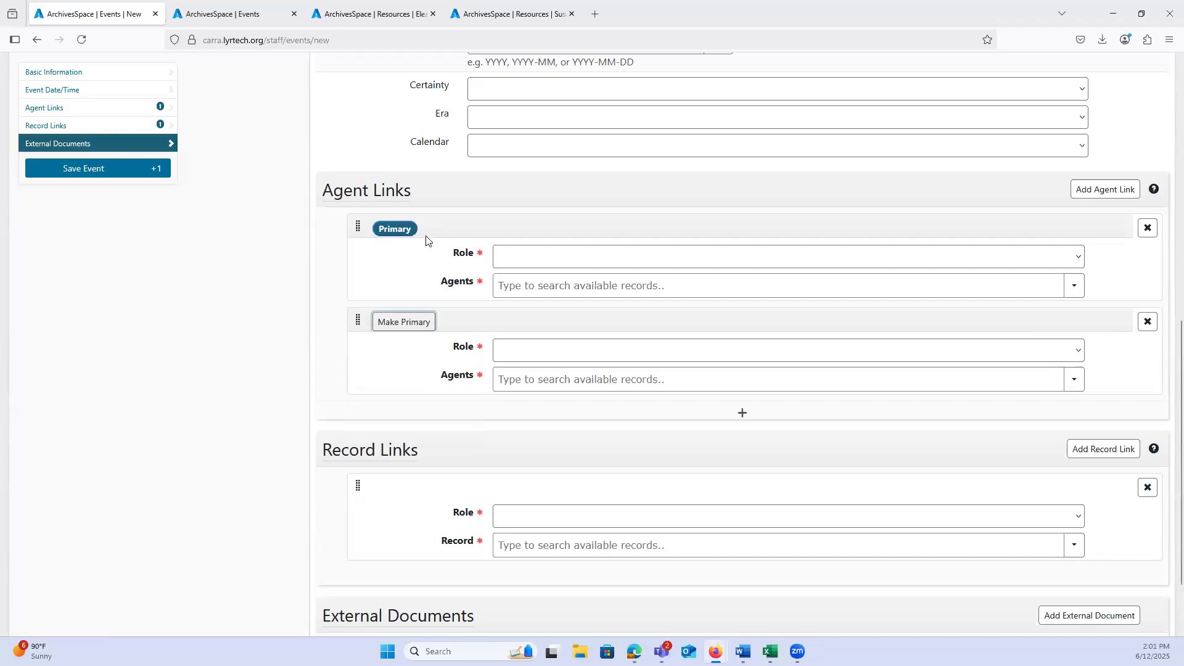
pyautogui.moveTo(396, 235)
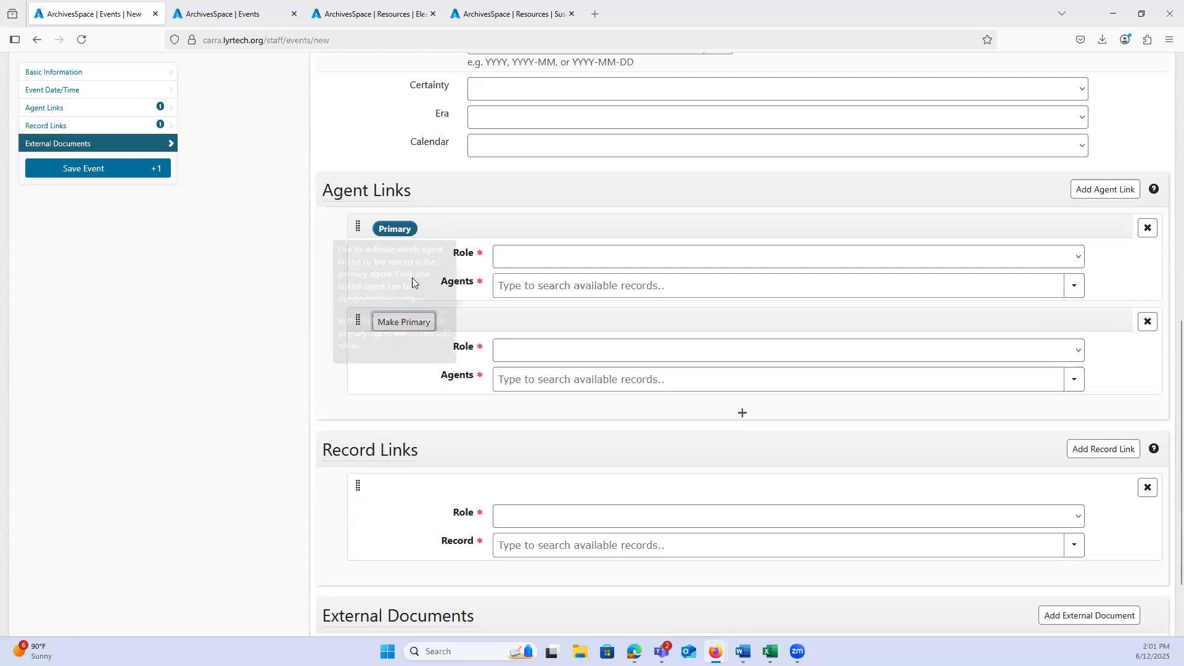
pyautogui.click(398, 229)
pyautogui.click(1148, 322)
pyautogui.click(1134, 327)
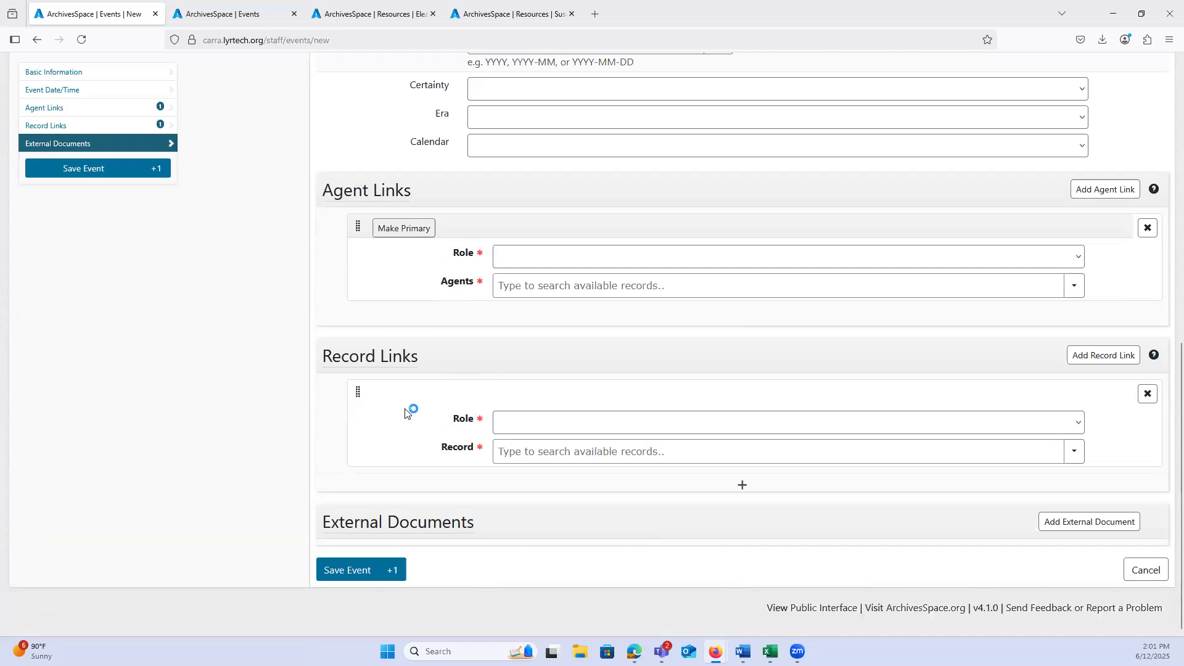
# Step: Review the roles available for the event's record link, leaving the role blank
pyautogui.click(511, 424)
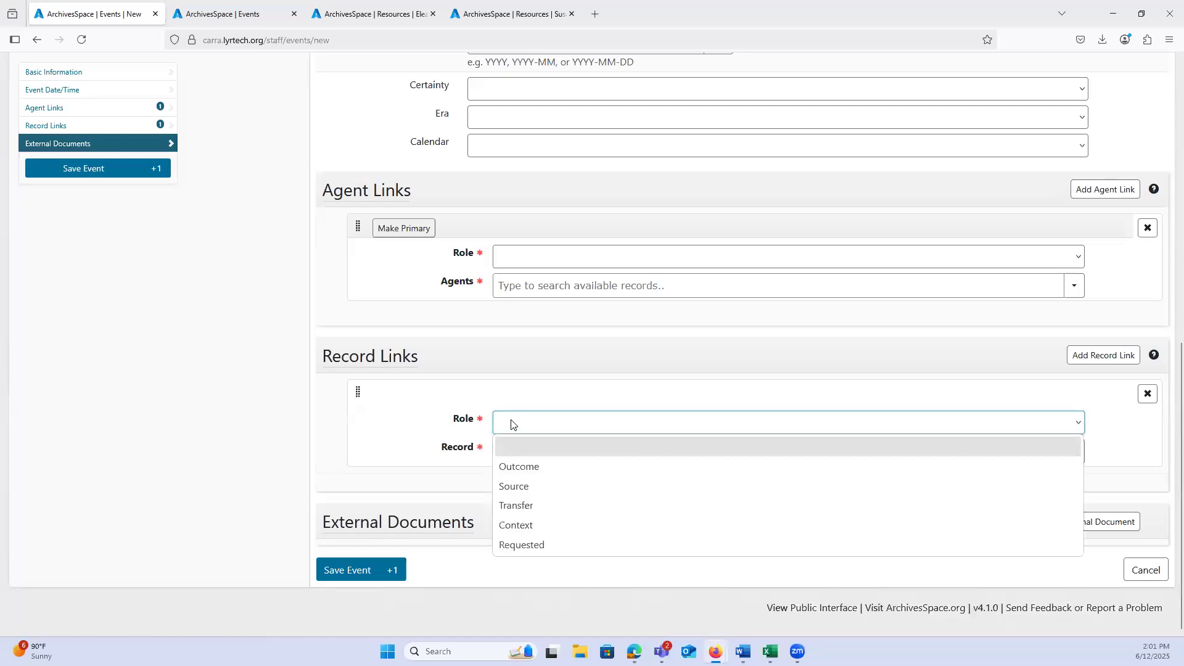
pyautogui.click(521, 452)
# Step: Search the linkable records for "quilt", link the quilt collection A0053 to the event, and remove that link
pyautogui.click(520, 454)
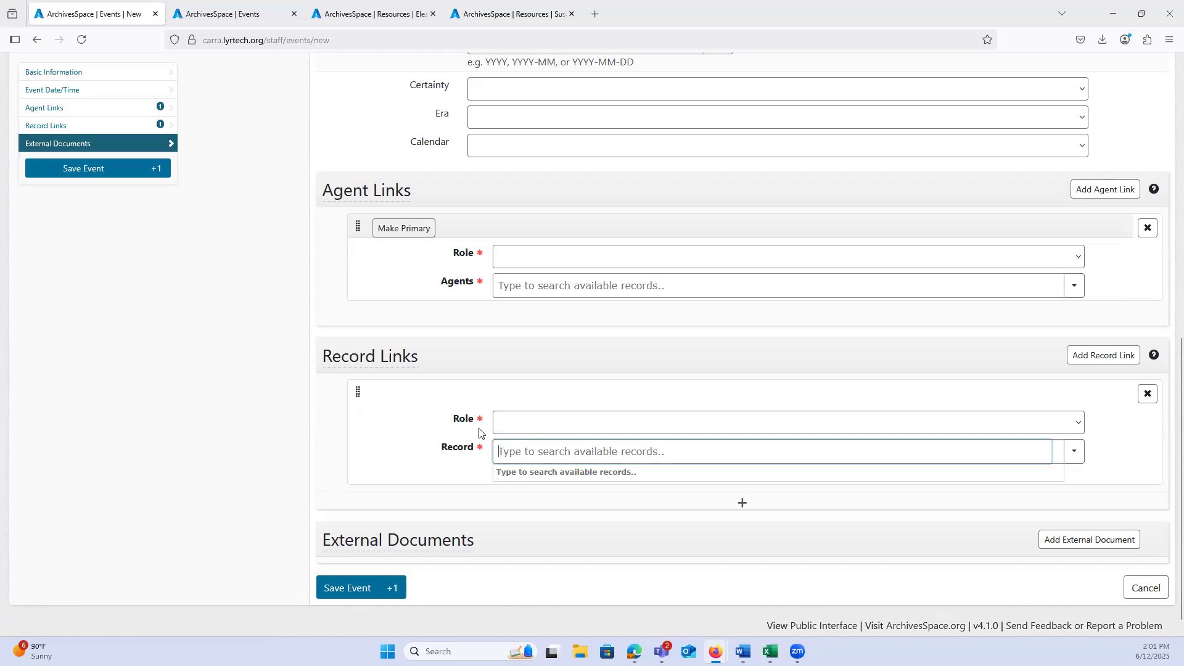
pyautogui.write('quilt')
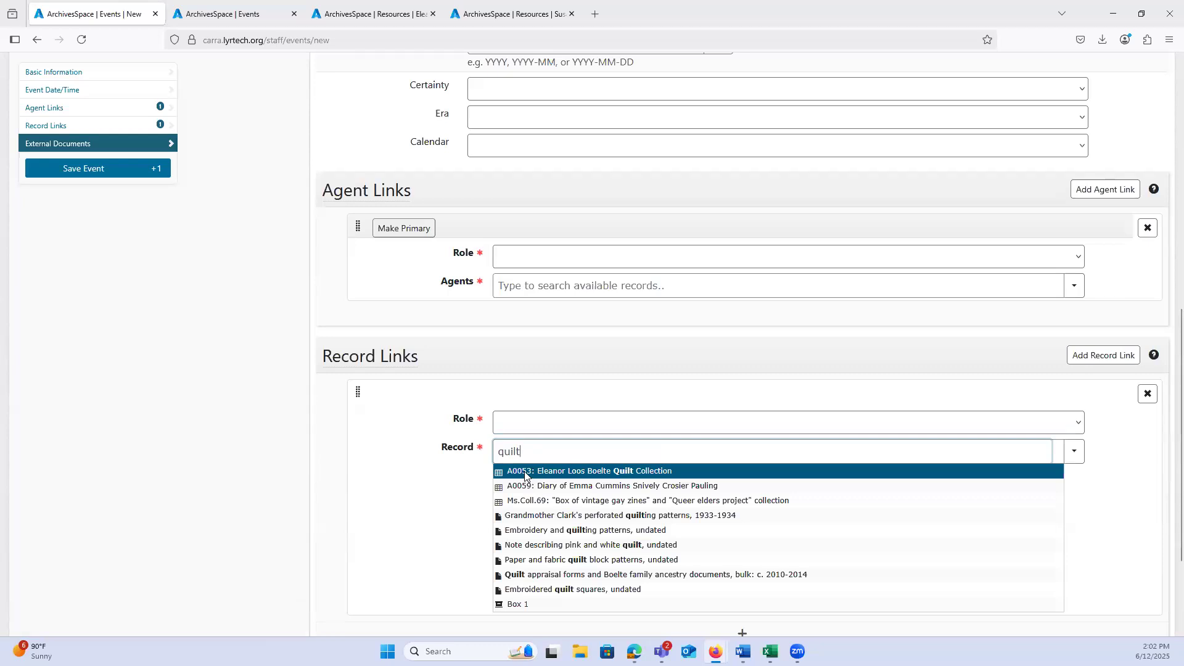
pyautogui.click(524, 471)
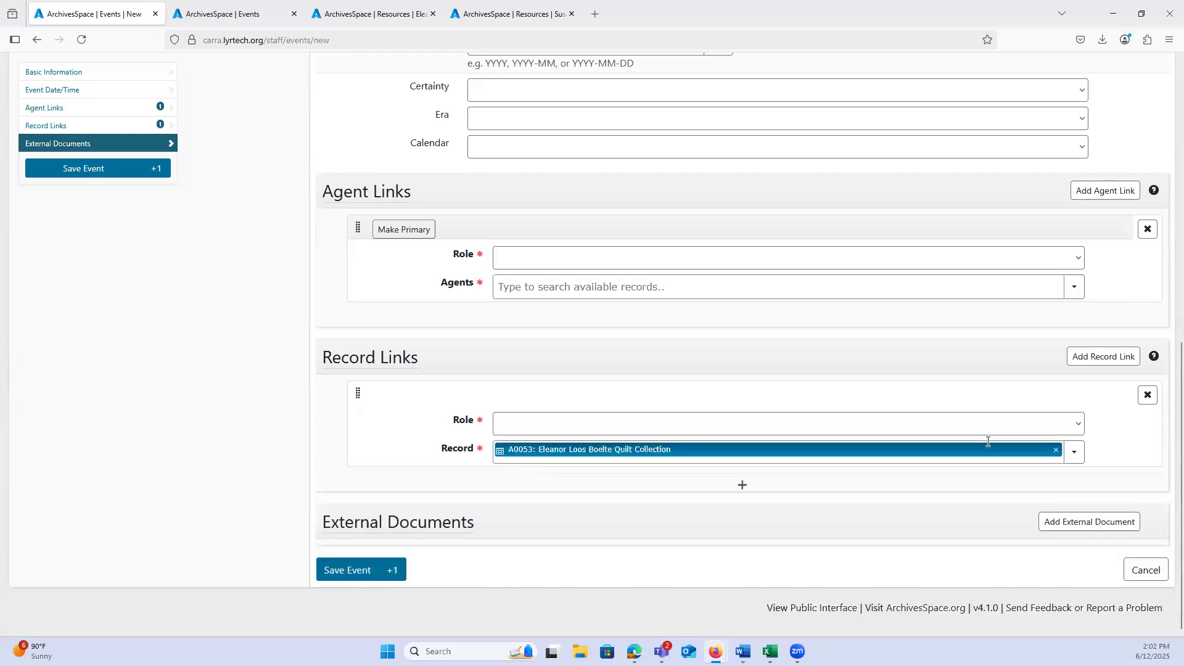
pyautogui.click(1055, 450)
# Step: Browse the linkable records, select the accession "Native Americans in Film", and close the browser without linking it
pyautogui.click(1073, 452)
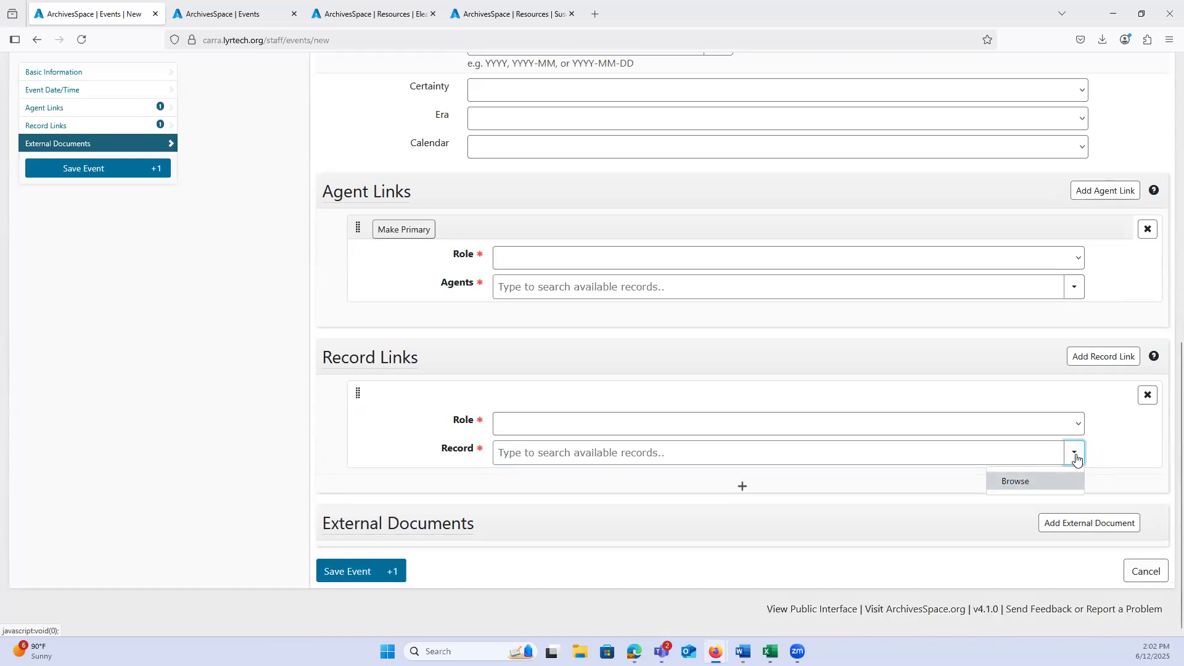
pyautogui.click(1004, 482)
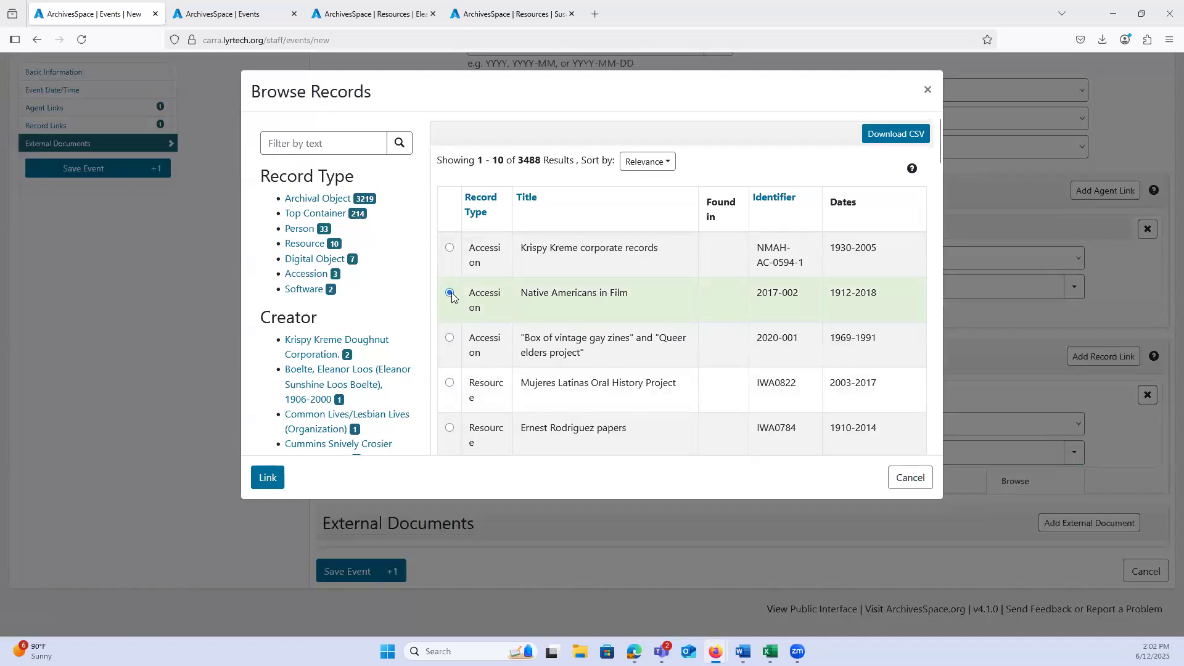
pyautogui.click(262, 484)
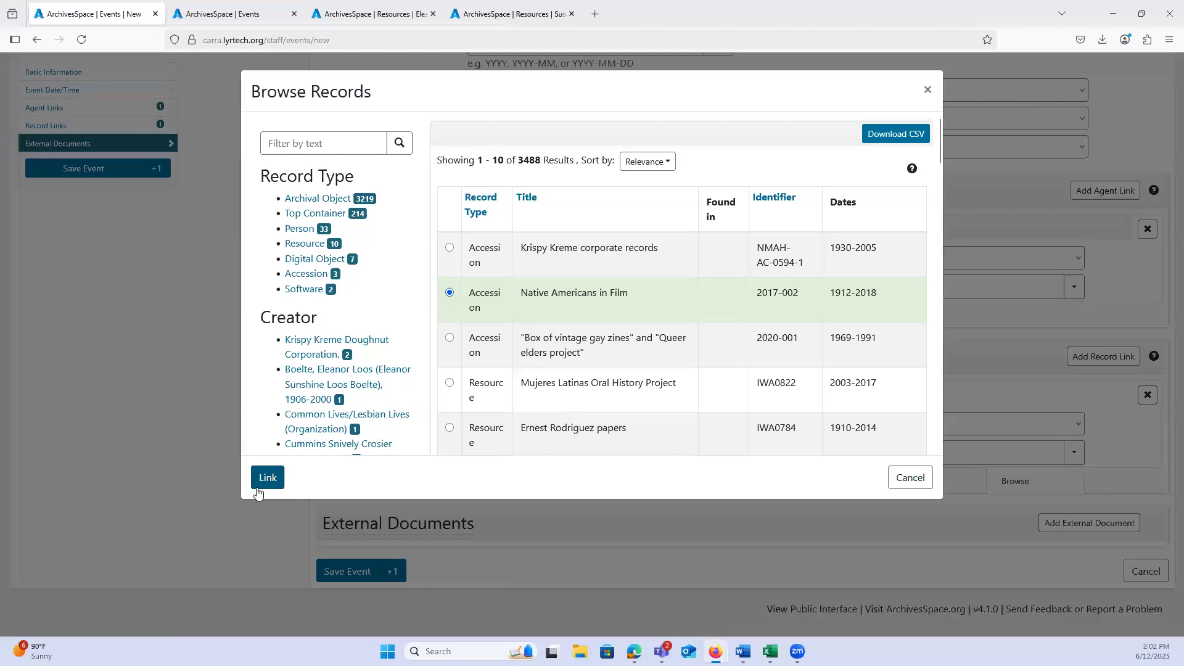
pyautogui.click(911, 479)
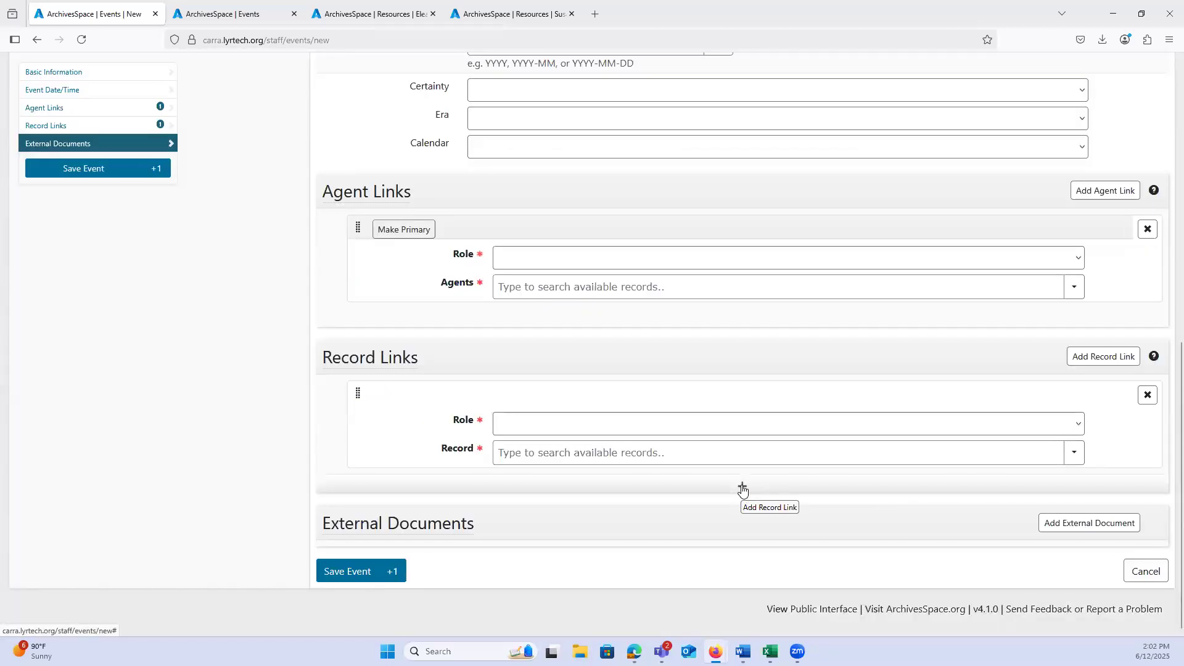
# Step: Add a second record link to the event and remove it again
pyautogui.click(743, 490)
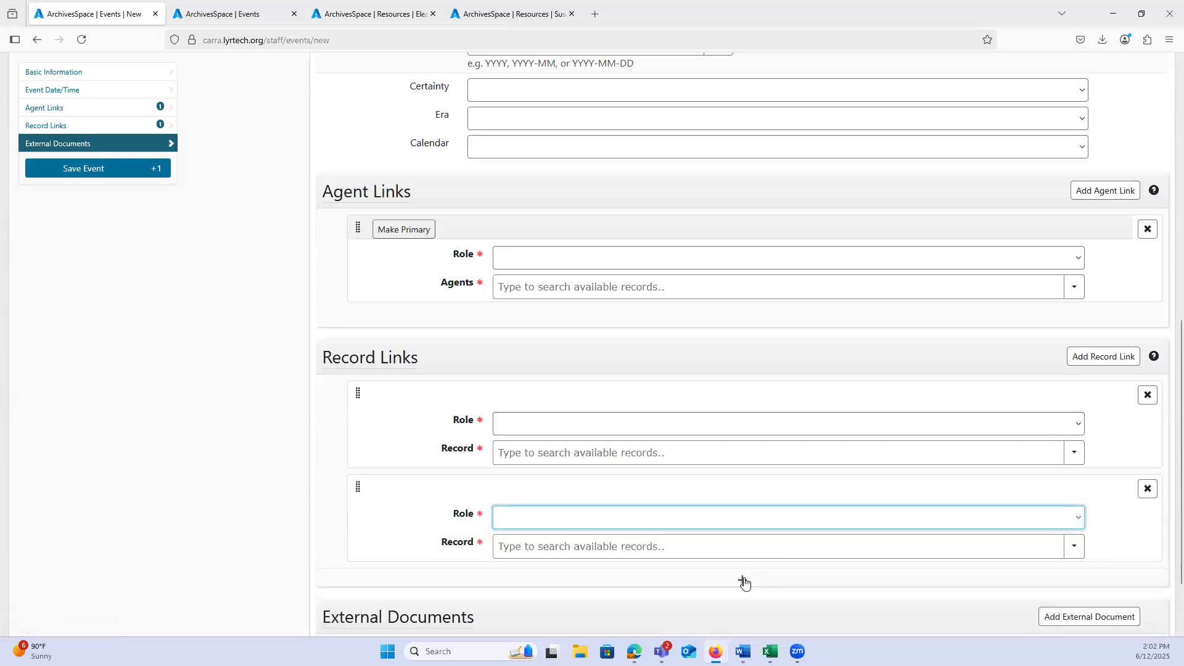
pyautogui.scroll(-2, 1102, 351)
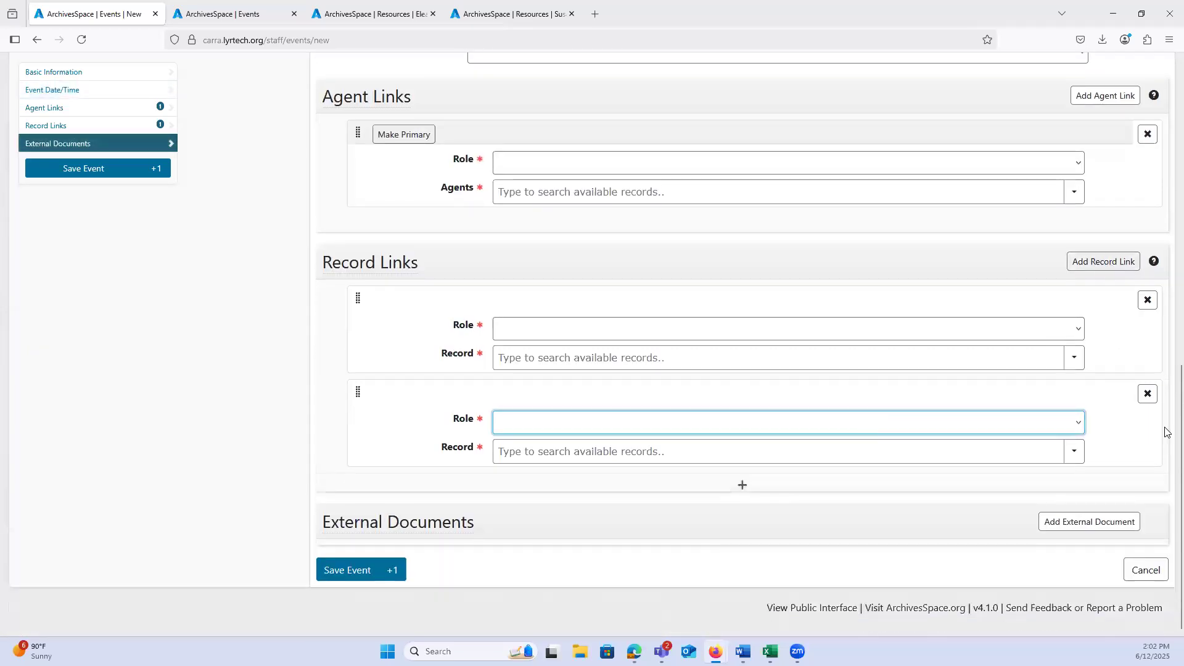
pyautogui.click(1147, 394)
pyautogui.click(1138, 398)
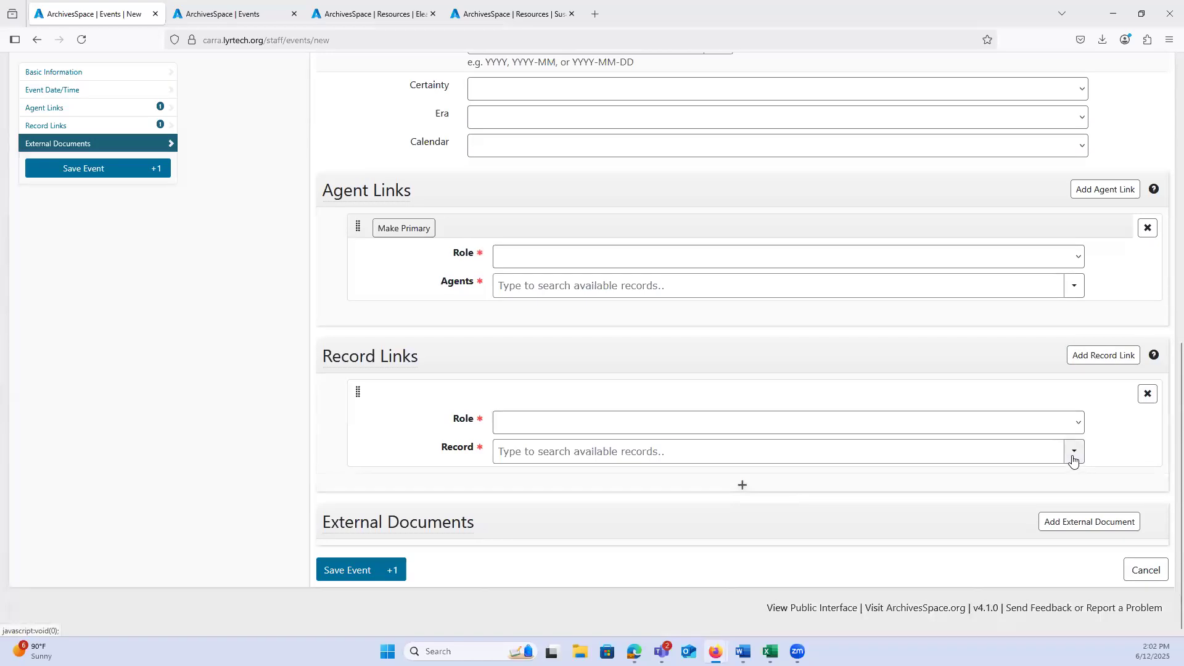
# Step: Look over the record types offered when browsing linkable records, and close the browser without choosing a record
pyautogui.click(1074, 460)
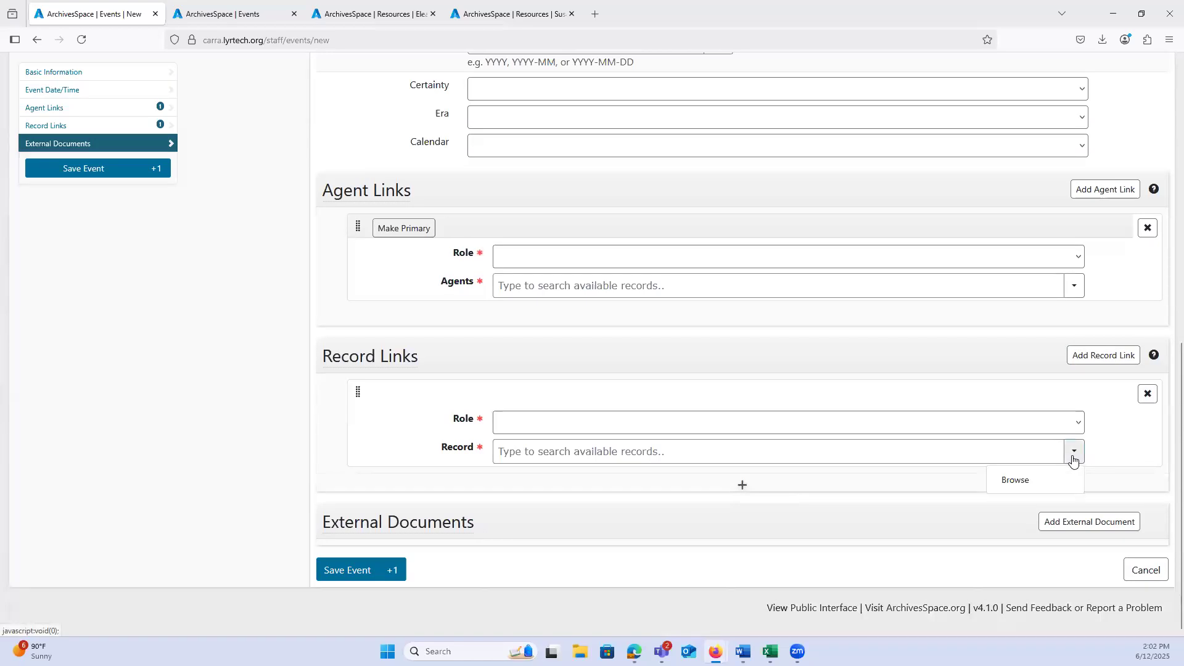
pyautogui.click(1048, 481)
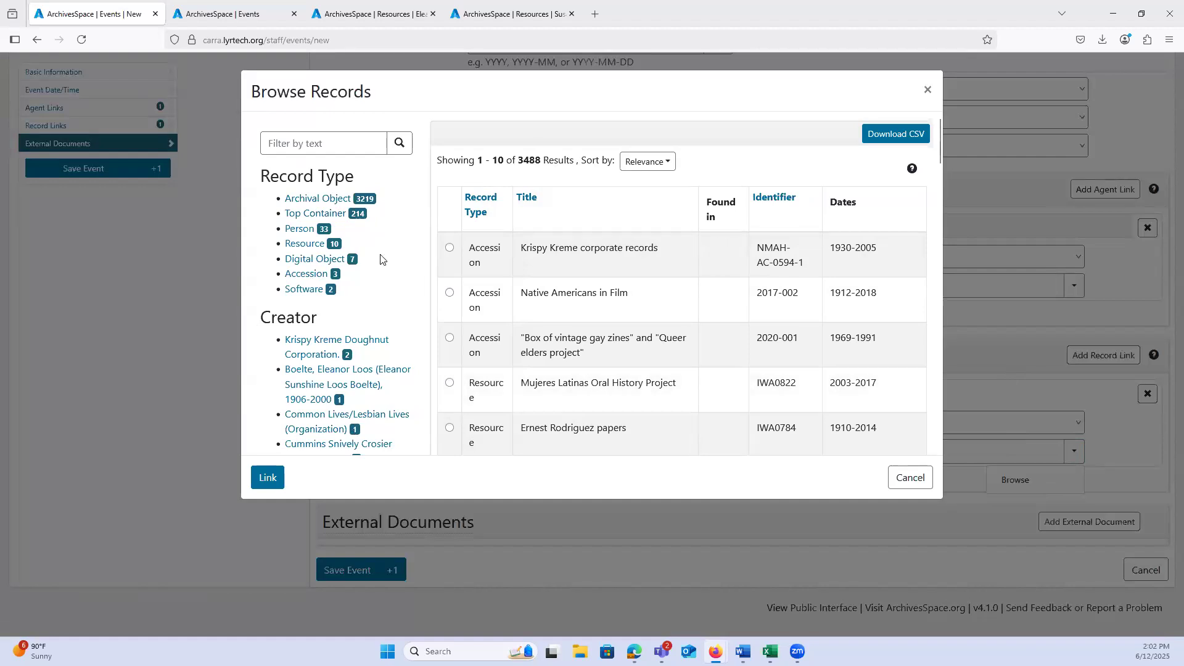
pyautogui.click(341, 248)
pyautogui.click(911, 482)
# Step: Add a blank external document entry to the event and place the cursor in its Location field
pyautogui.moveTo(360, 370)
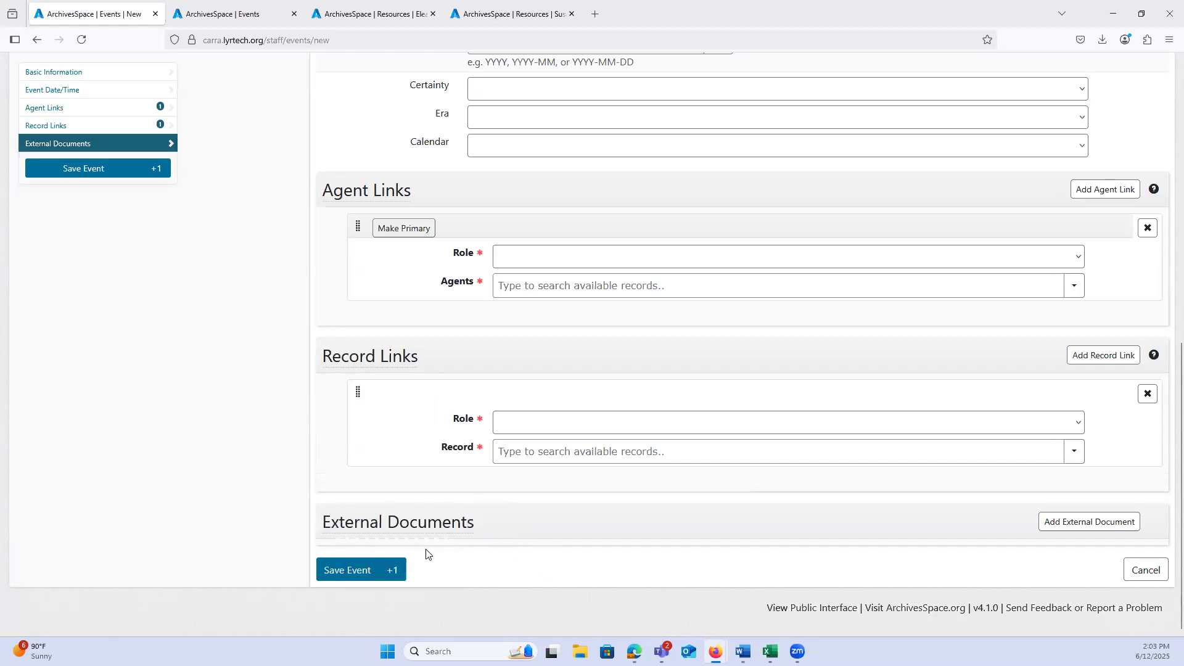
pyautogui.click(1080, 524)
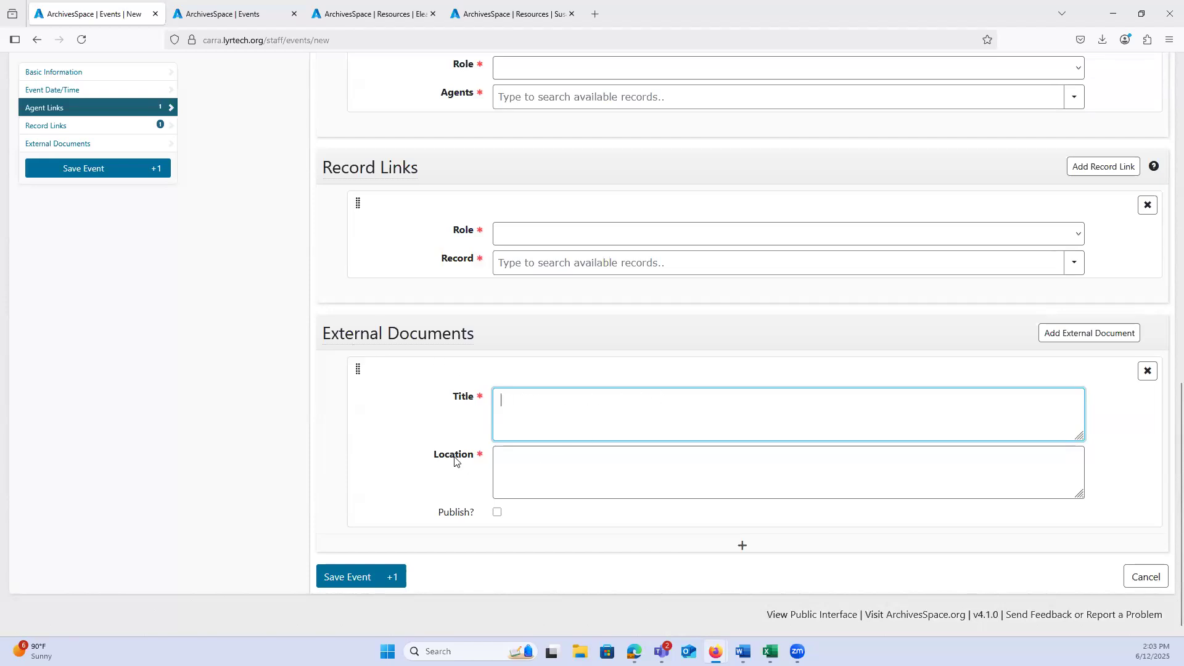
pyautogui.click(518, 461)
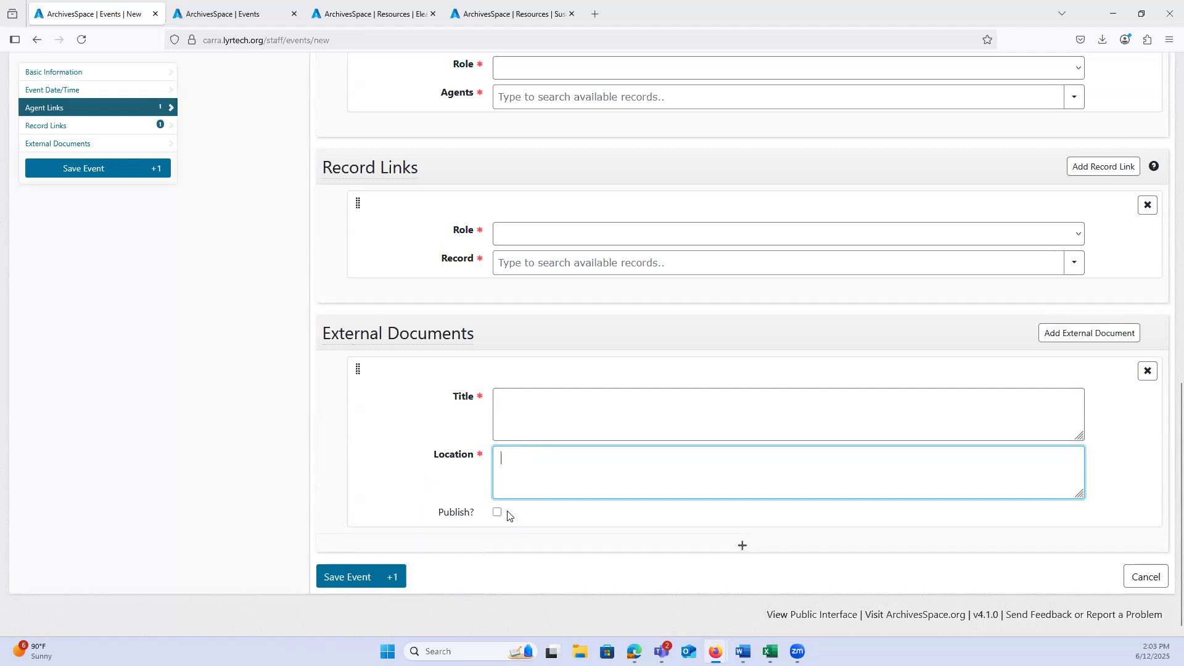
# Step: Add a second blank external document entry to the event and remove it again
pyautogui.moveTo(457, 518)
pyautogui.click(497, 514)
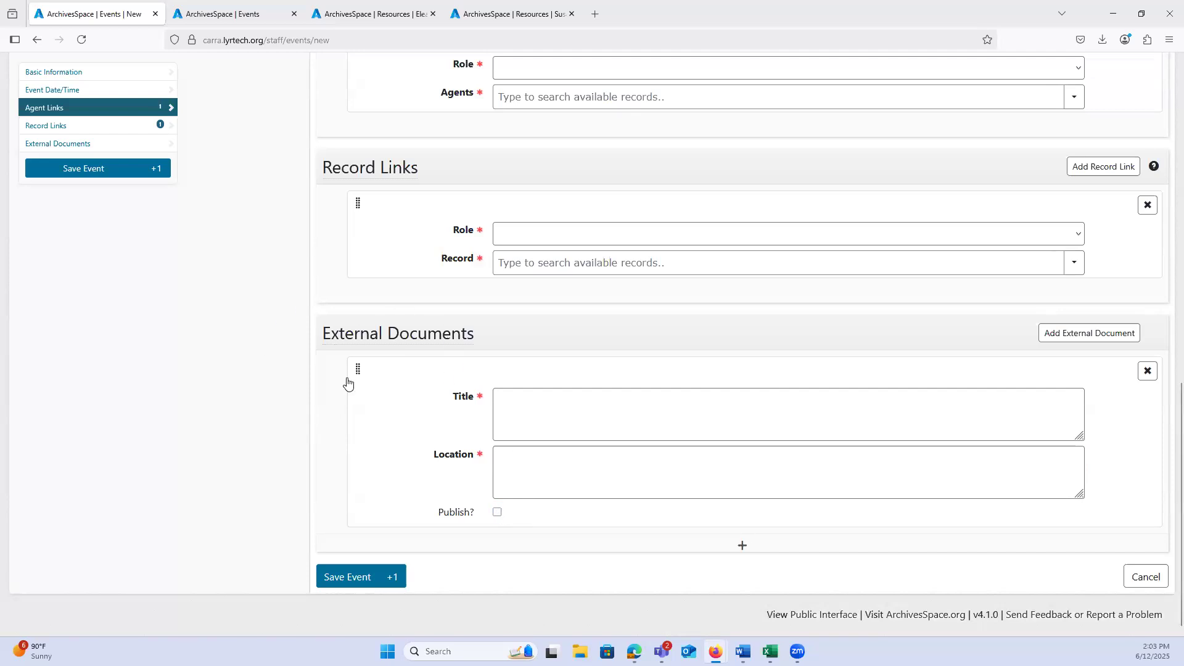
pyautogui.click(741, 549)
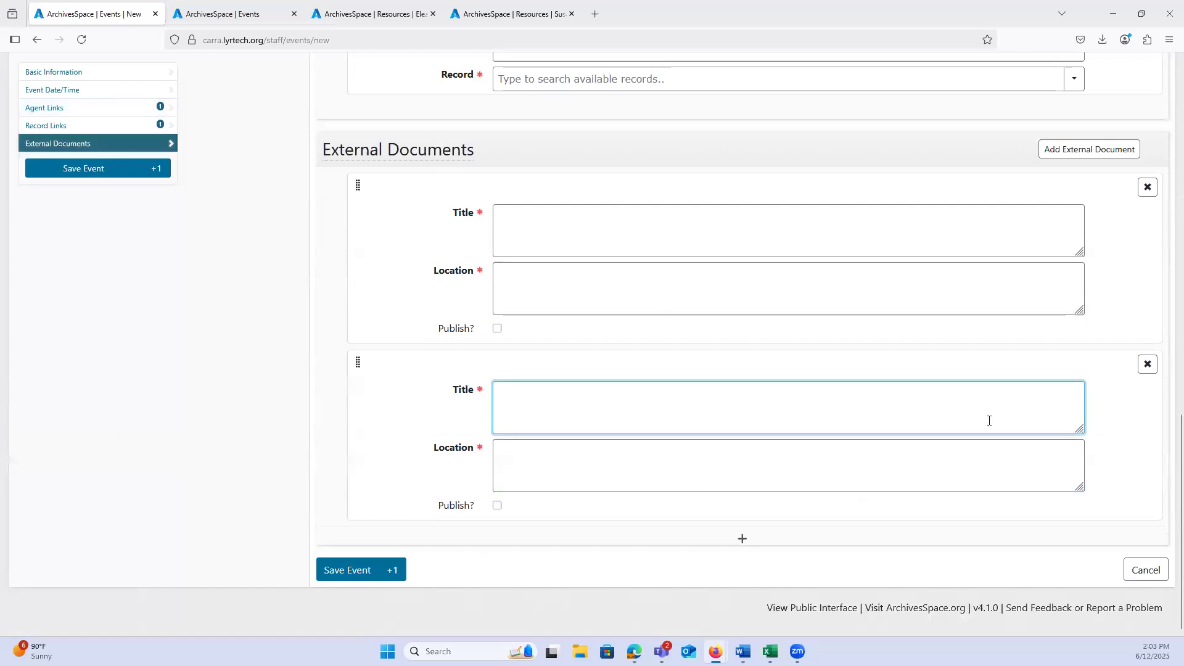
pyautogui.click(1147, 364)
pyautogui.click(1145, 365)
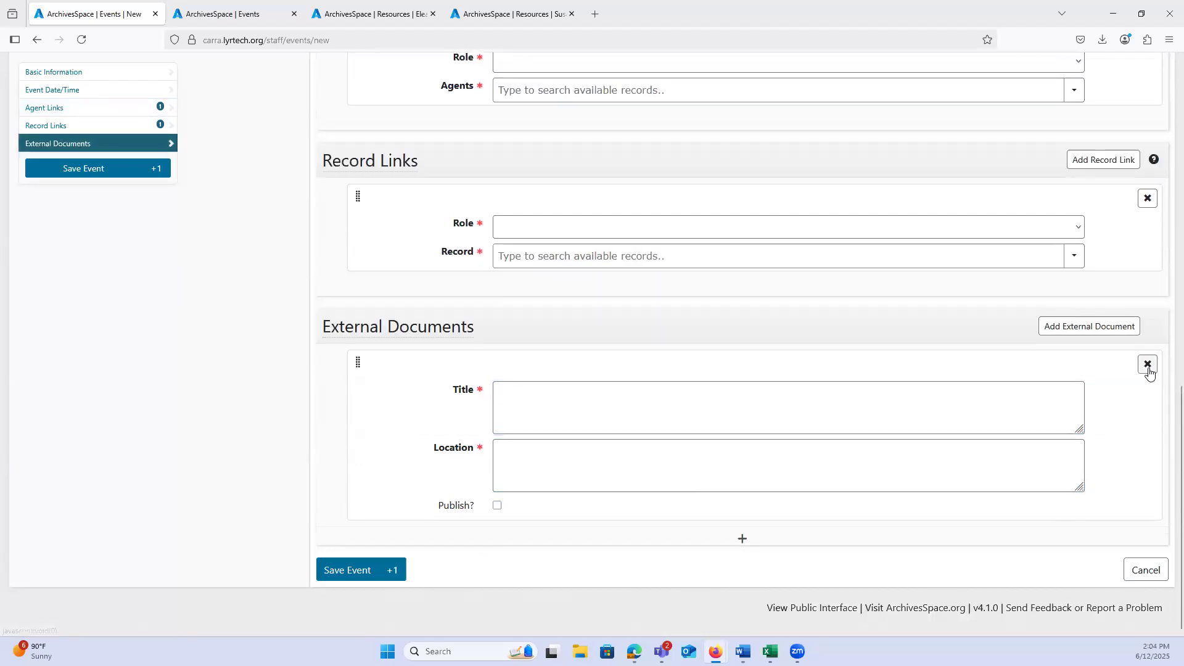
# Step: Review the sections of the new event form from basic information to external documents, and return to the home page without saving
pyautogui.scroll(15, 253, 502)
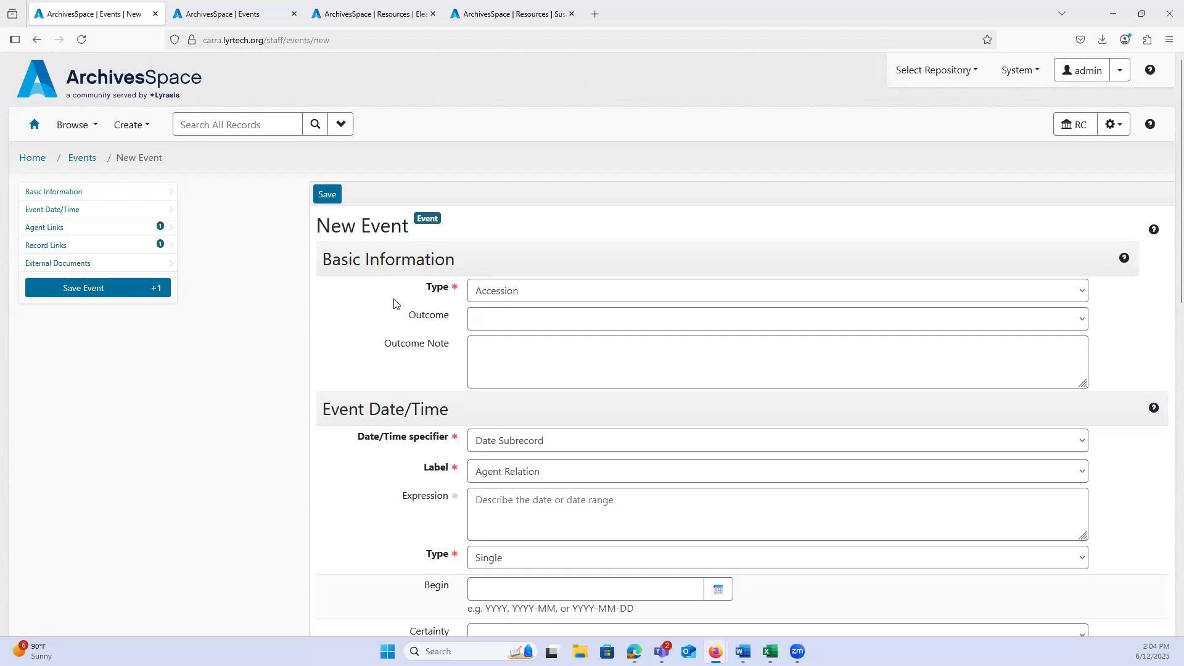
pyautogui.scroll(-3, 357, 285)
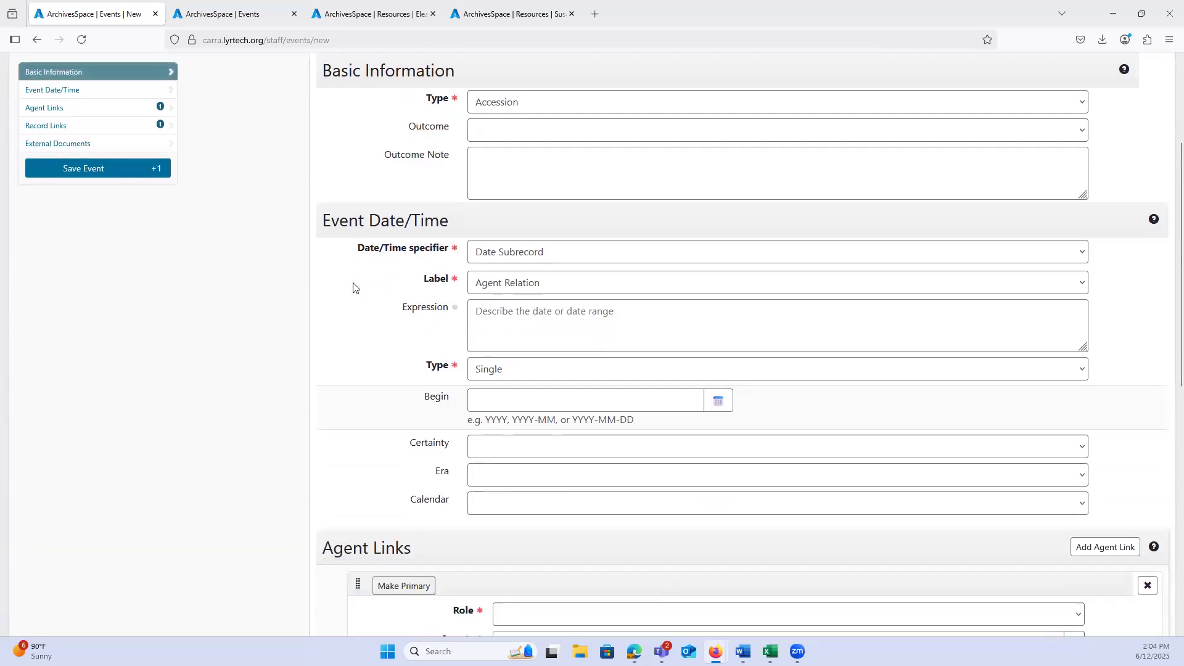
pyautogui.scroll(-3, 356, 284)
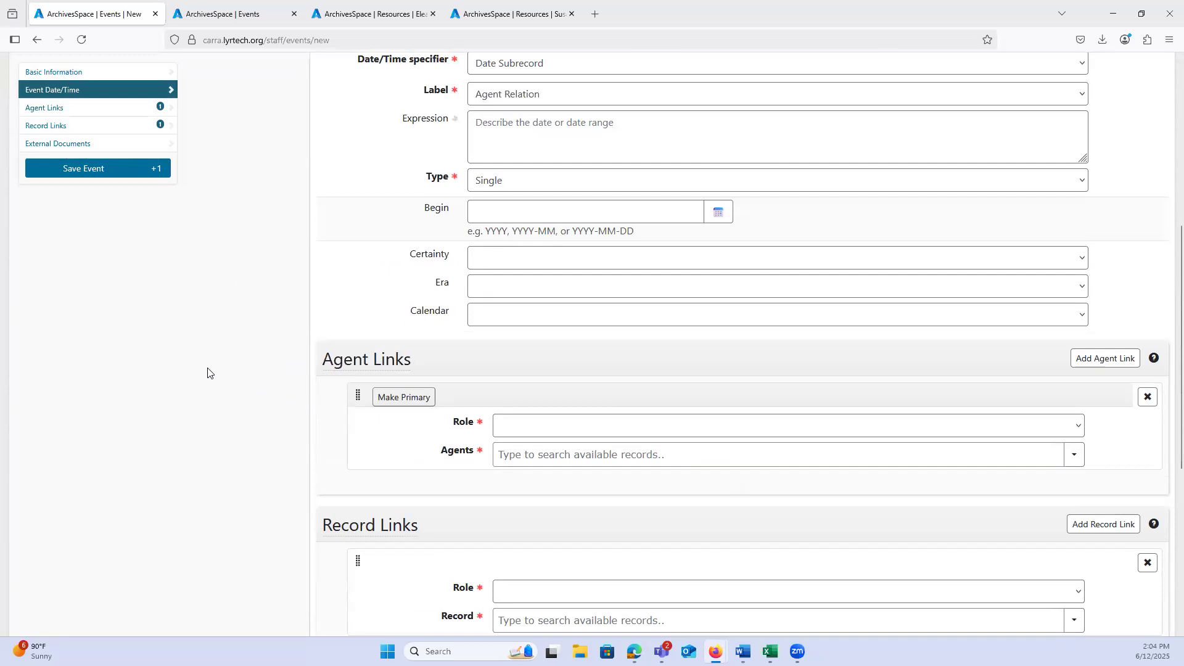
pyautogui.scroll(-4, 208, 373)
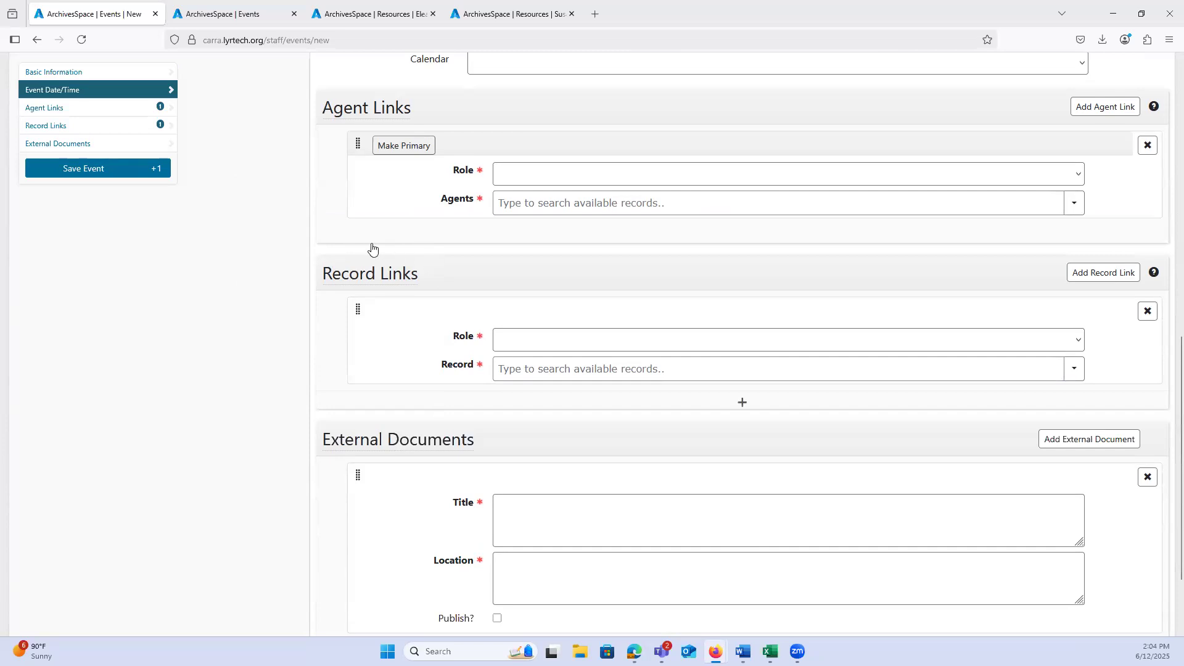
pyautogui.scroll(3, 297, 333)
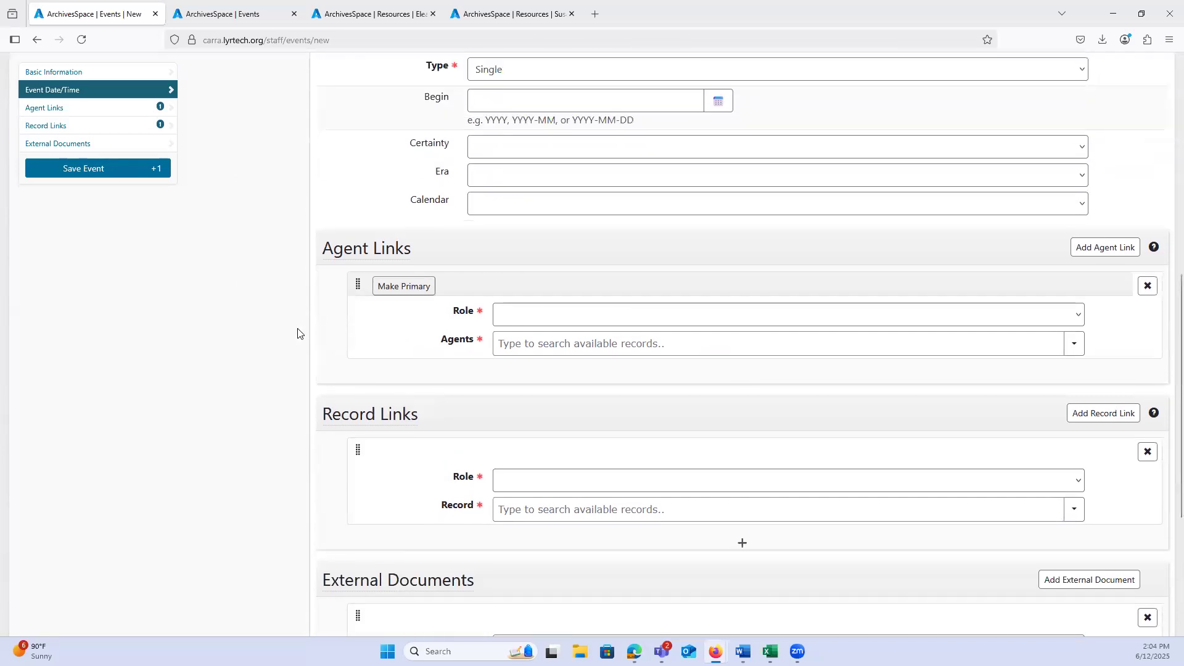
pyautogui.scroll(3, 297, 333)
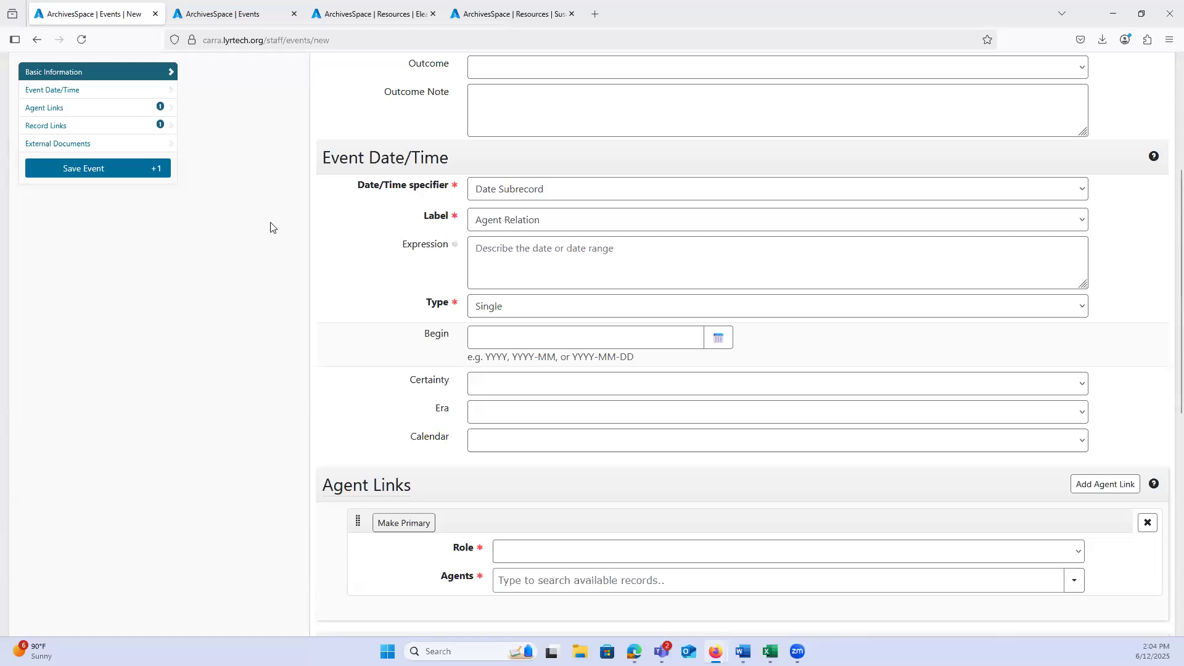
pyautogui.scroll(5, 269, 227)
pyautogui.click(34, 126)
pyautogui.click(602, 371)
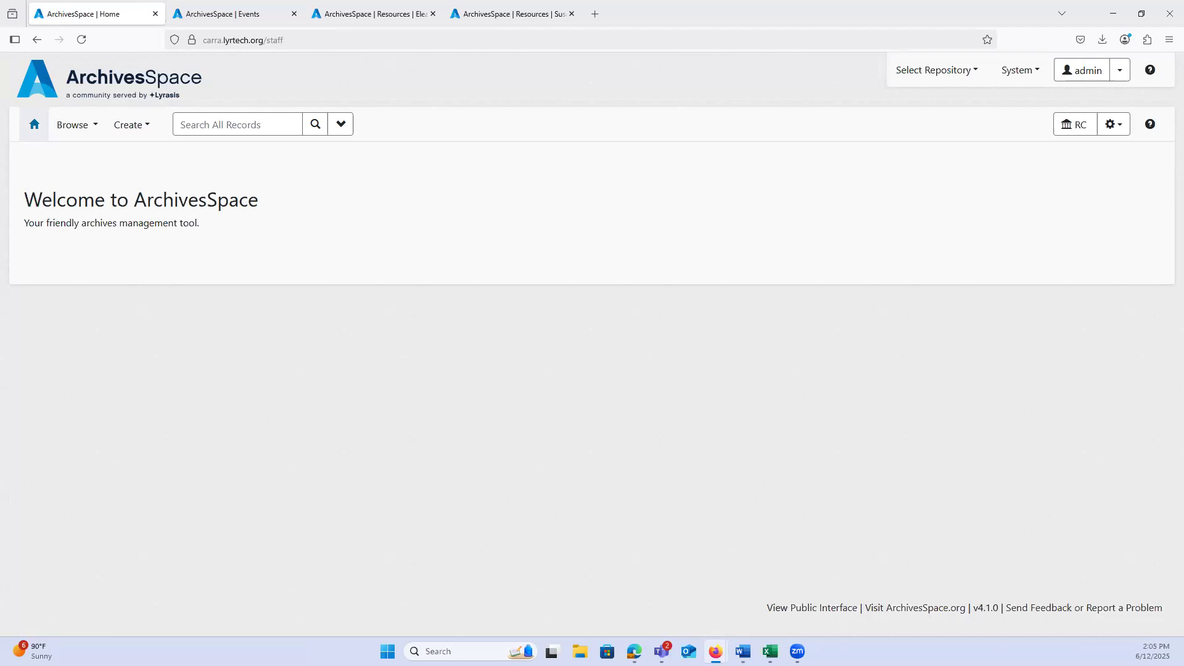
# Step: Switch the active repository to SCA
pyautogui.click(379, 17)
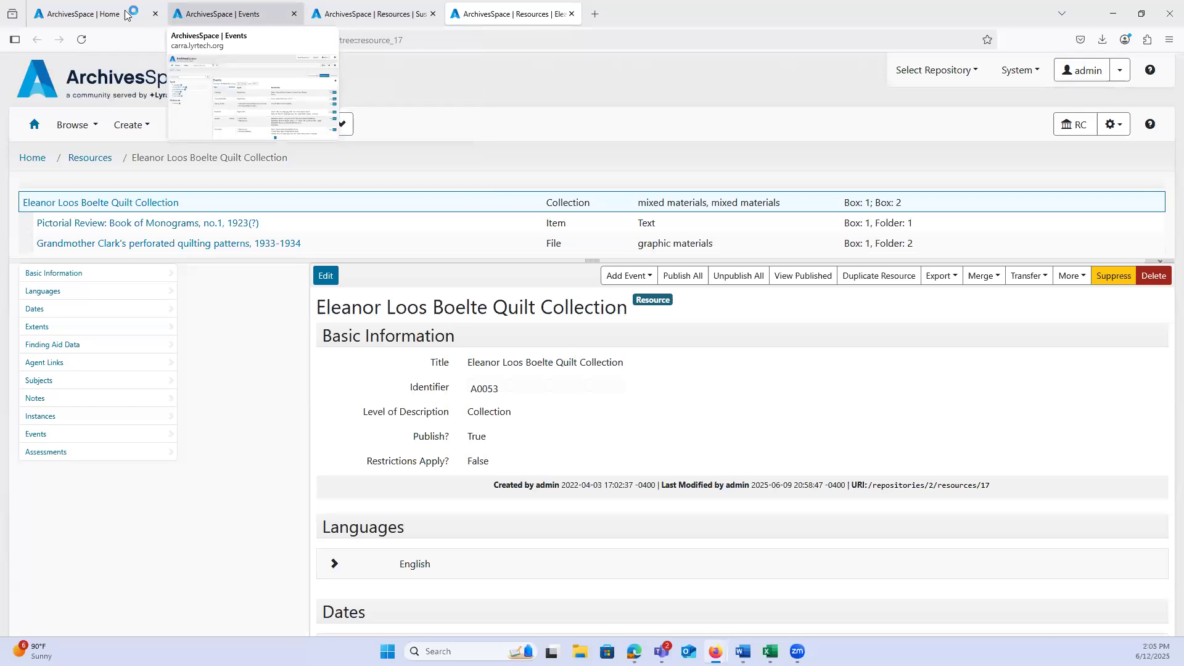
pyautogui.click(111, 13)
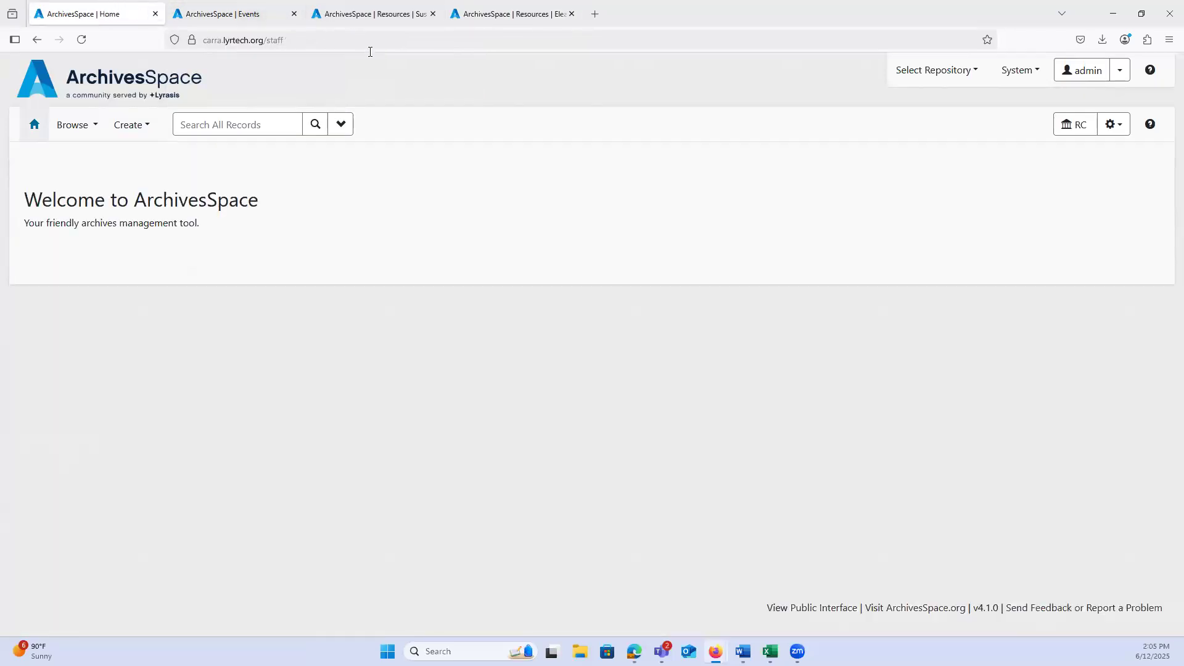
pyautogui.click(916, 79)
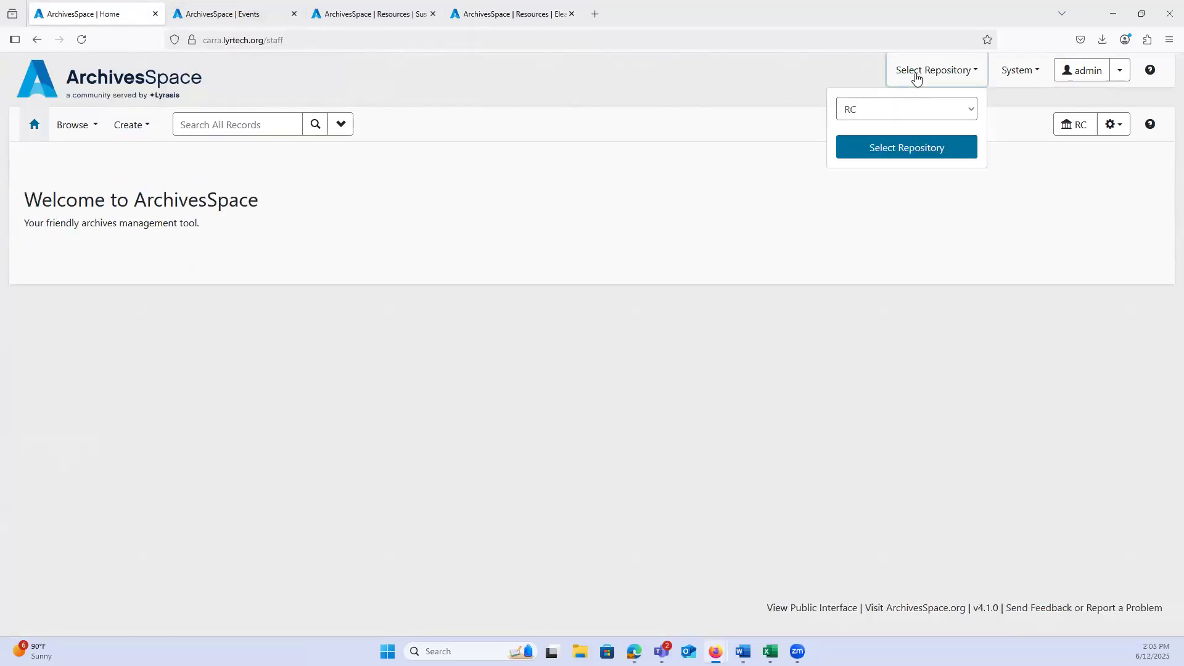
pyautogui.click(916, 78)
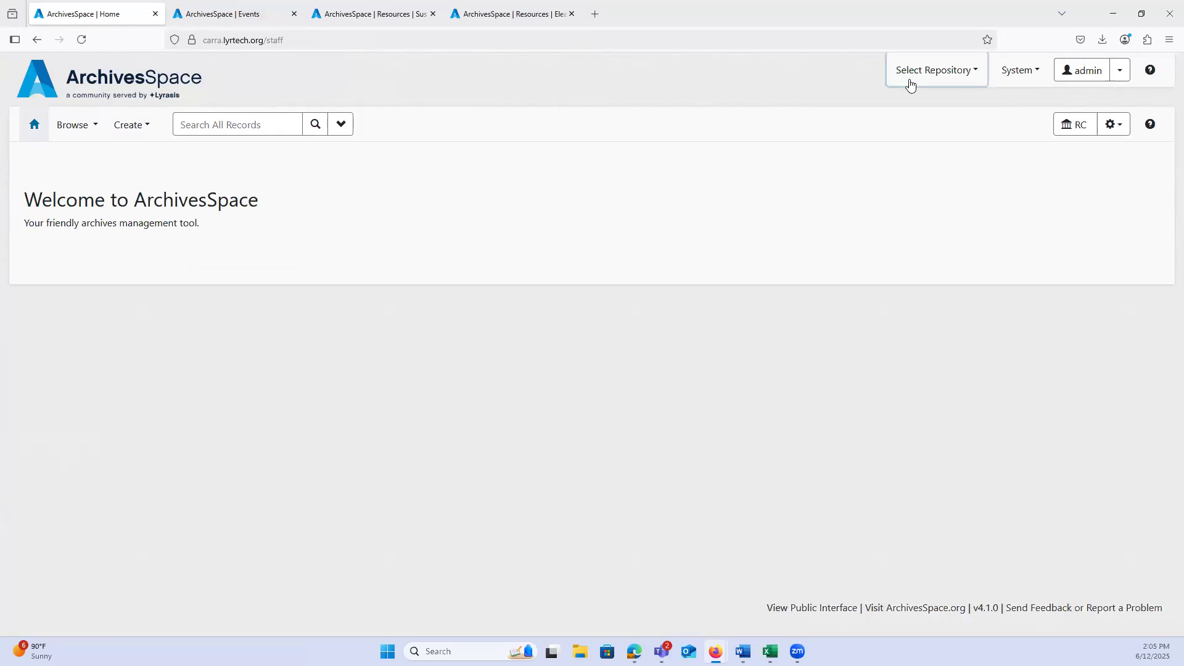
pyautogui.click(915, 78)
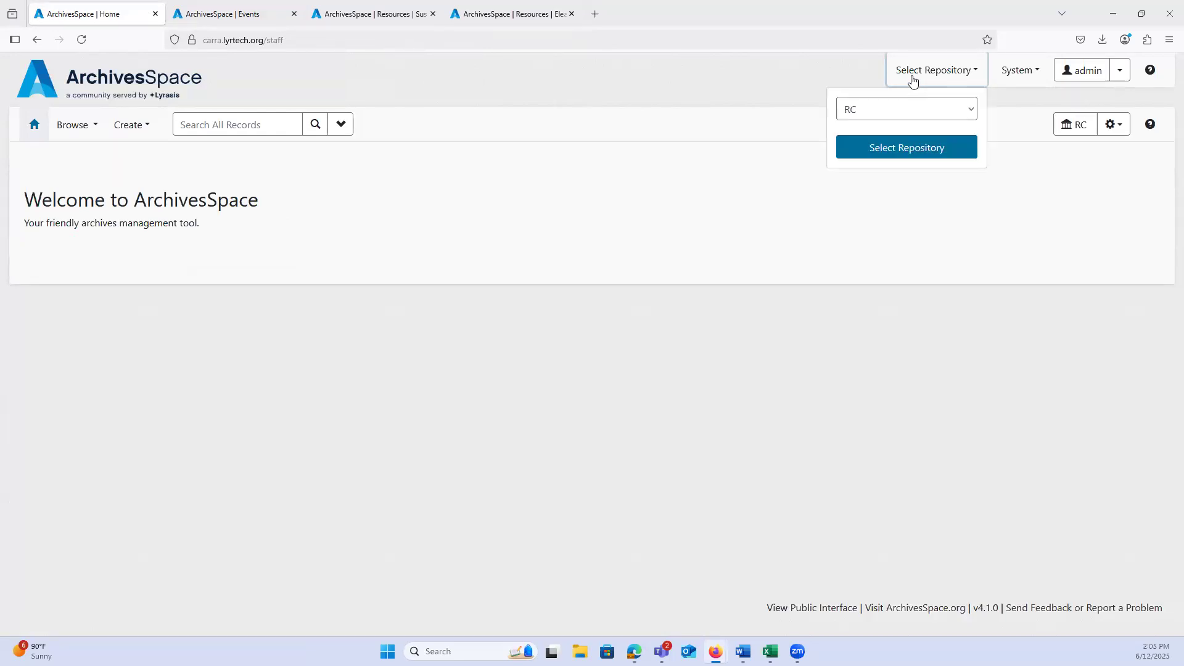
pyautogui.click(857, 114)
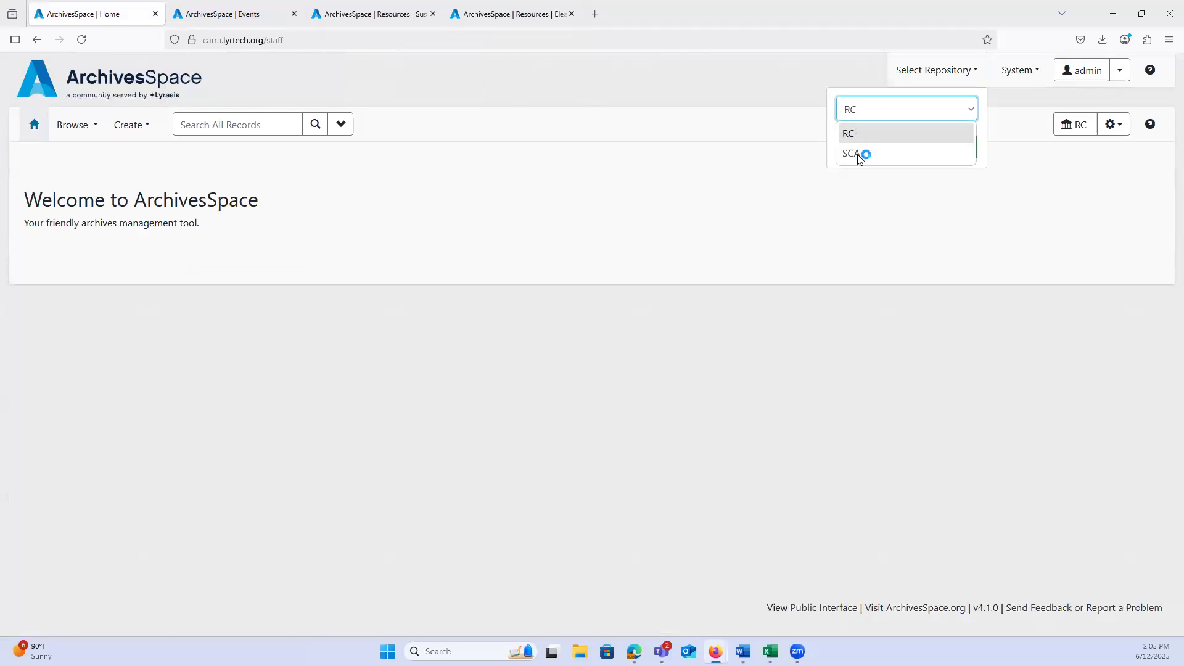
pyautogui.click(856, 155)
pyautogui.click(875, 153)
# Step: Browse the repository's resources and open "Andolan (Organizing South Asian Workers) Records" for editing
pyautogui.click(72, 126)
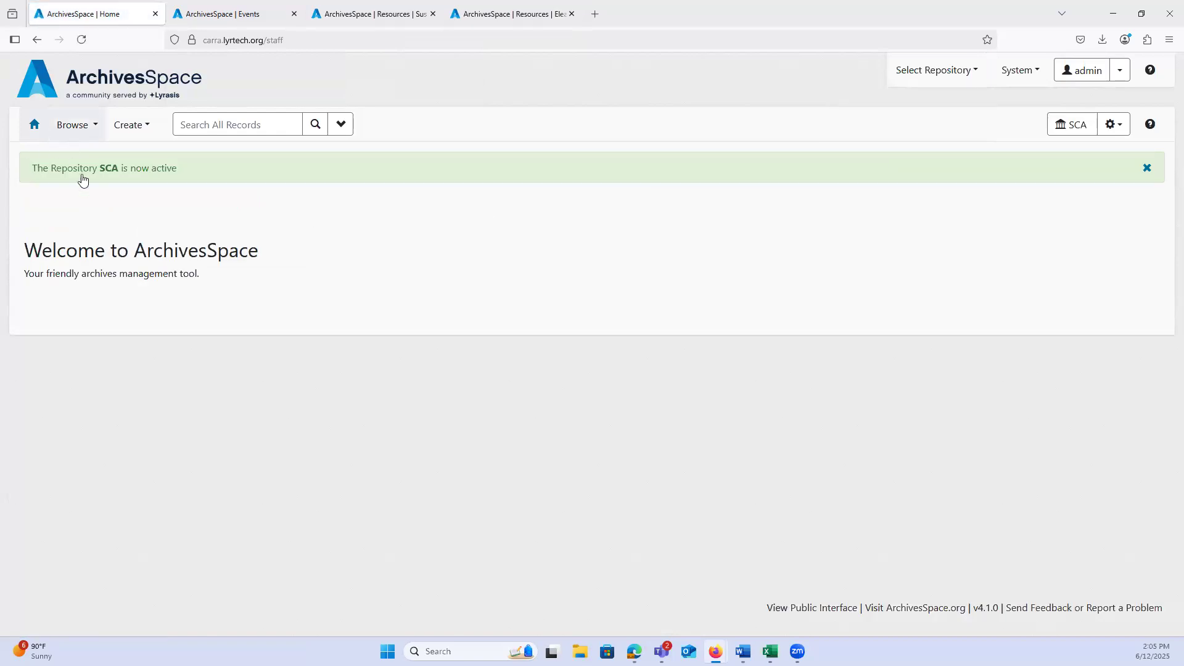
pyautogui.click(84, 177)
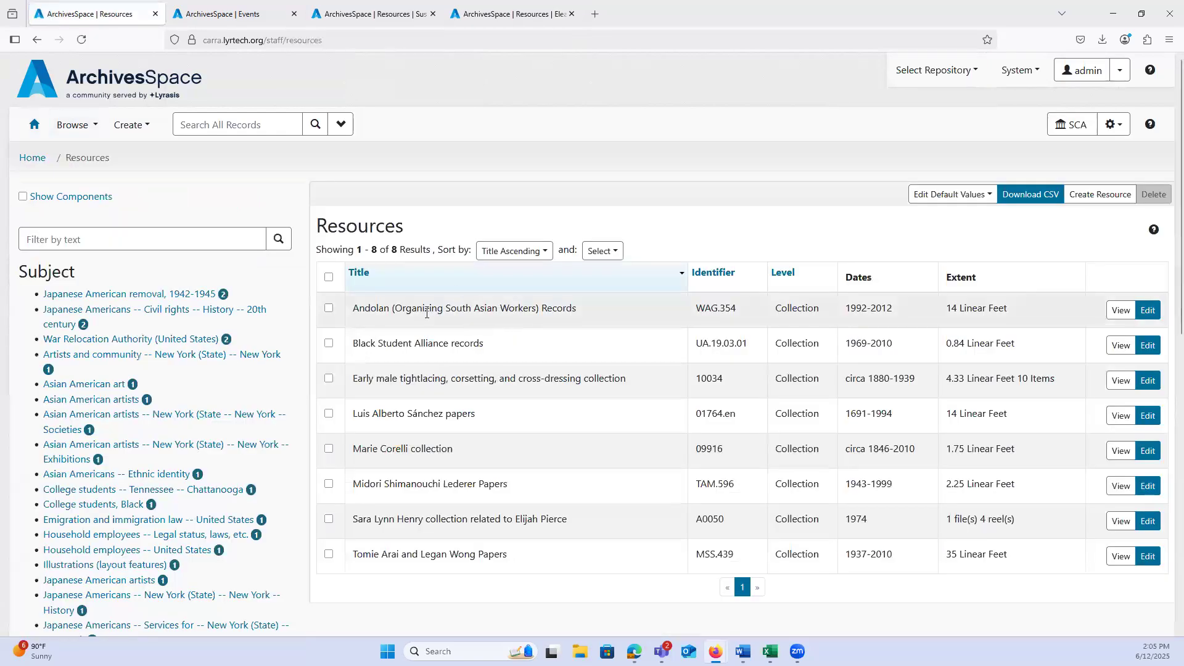
pyautogui.moveTo(422, 307); pyautogui.dragTo(574, 308)
pyautogui.click(1150, 312)
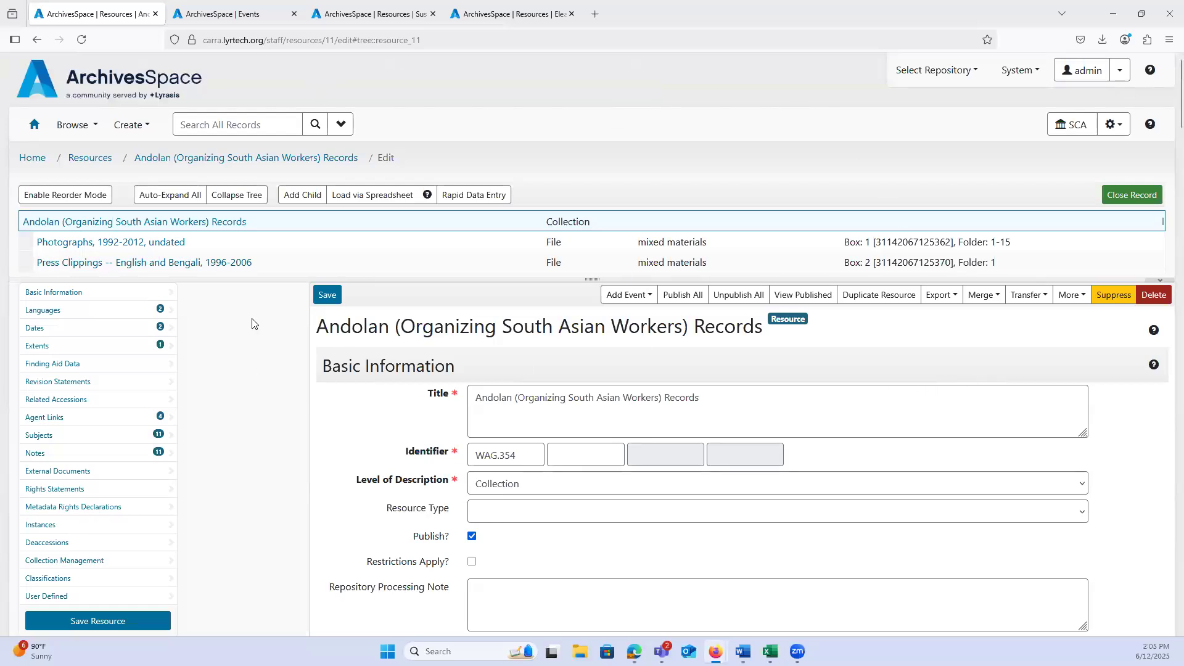
# Step: Transfer the Andolan resource to the destination repository RC and confirm the transfer
pyautogui.click(1029, 302)
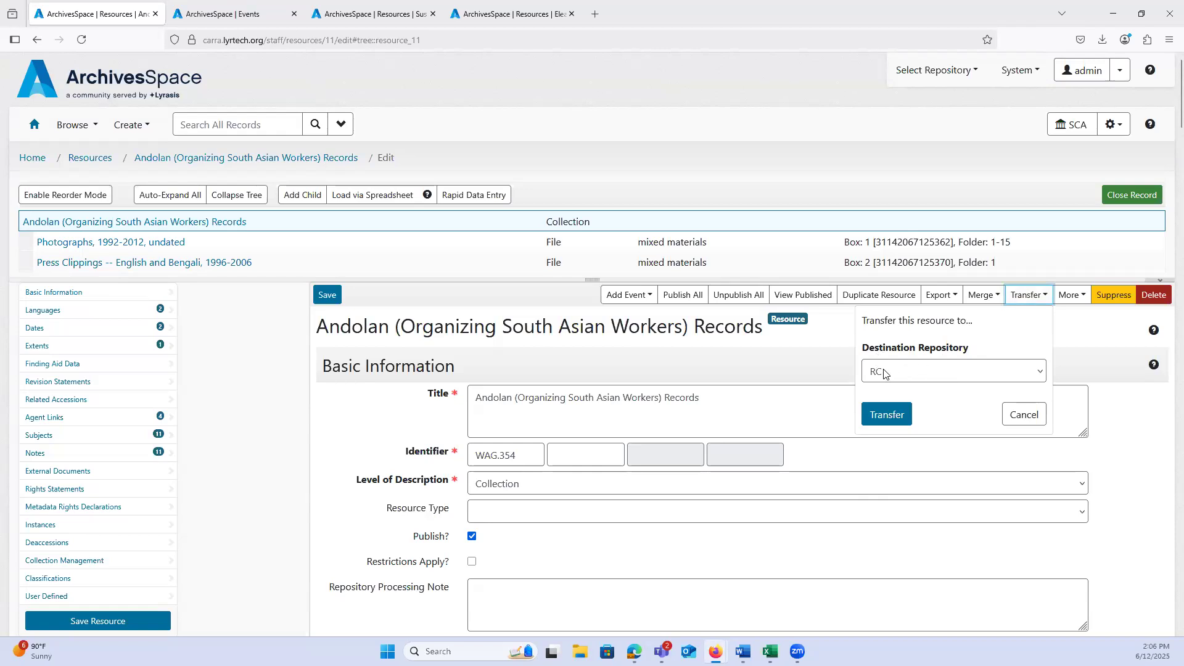
pyautogui.click(894, 420)
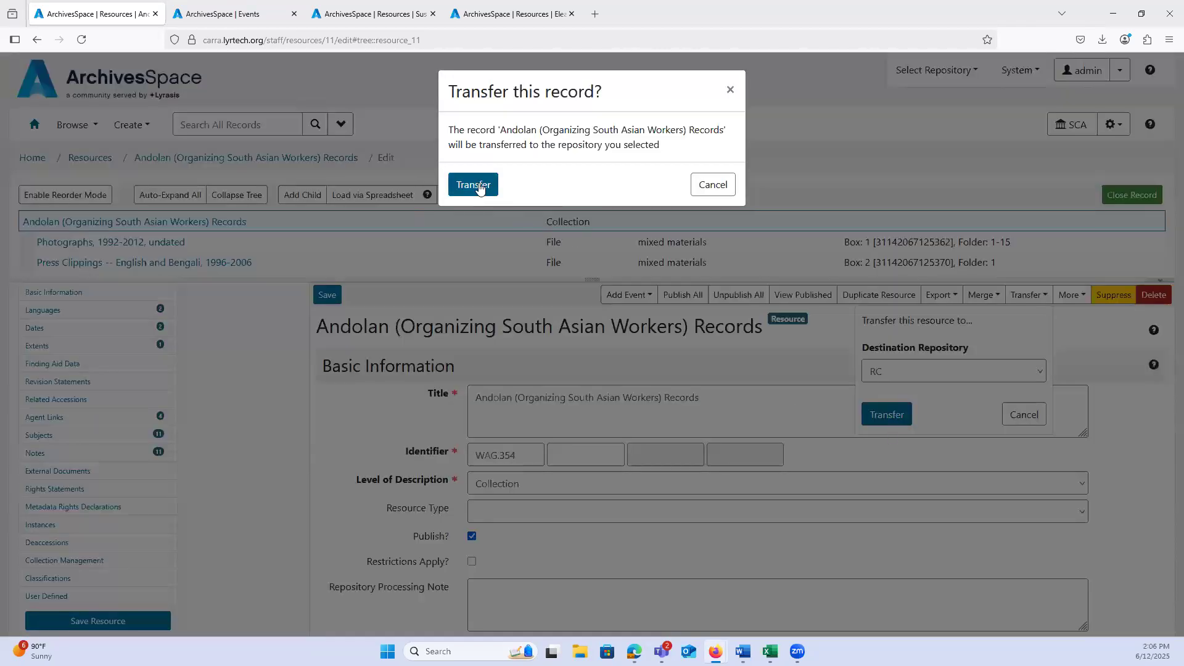
pyautogui.click(478, 185)
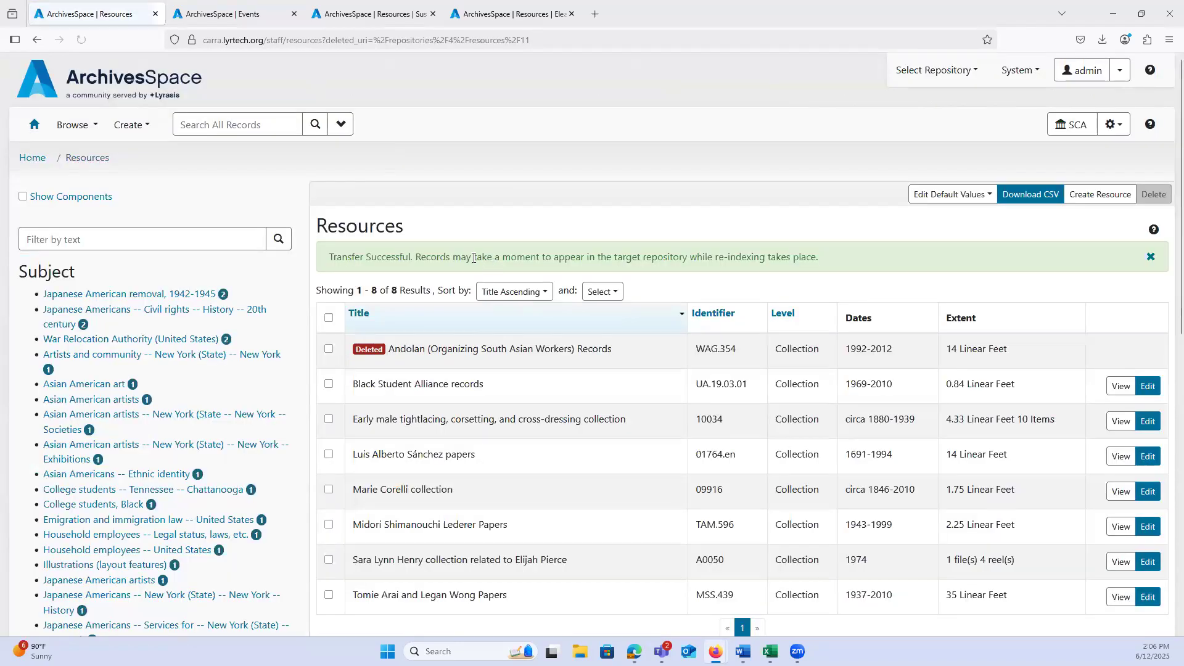
# Step: Switch the active repository to RC and list its resources to check for the transferred Andolan collection
pyautogui.click(922, 72)
pyautogui.click(884, 112)
pyautogui.click(872, 125)
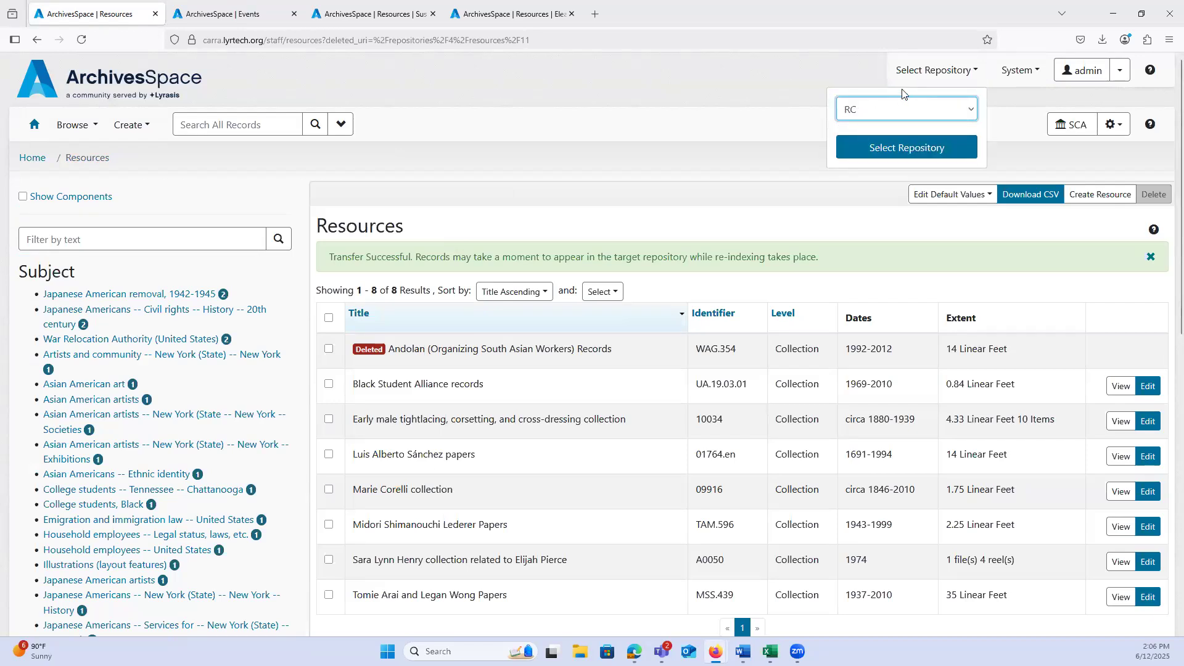
pyautogui.click(864, 149)
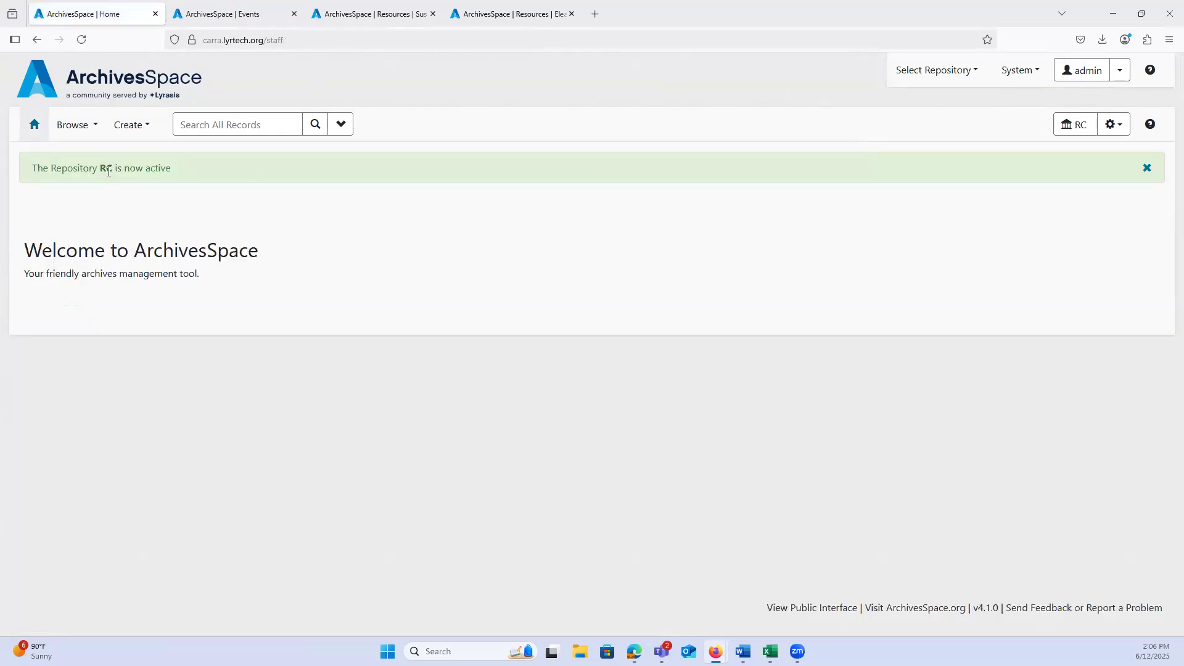
pyautogui.click(74, 128)
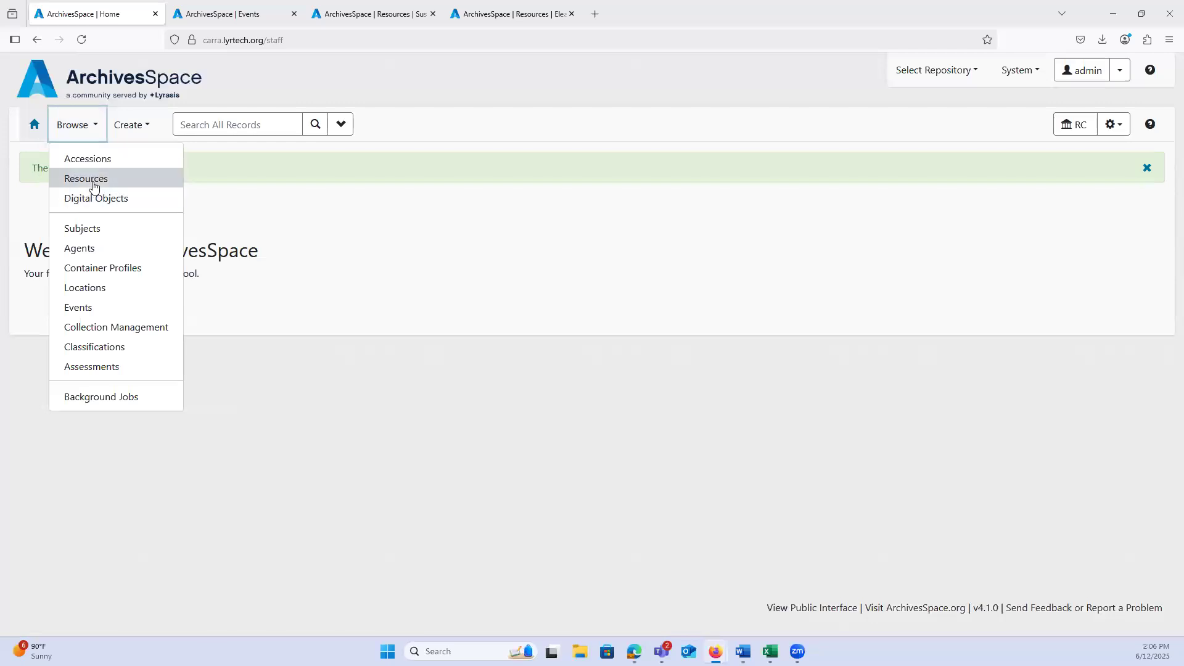
pyautogui.click(92, 177)
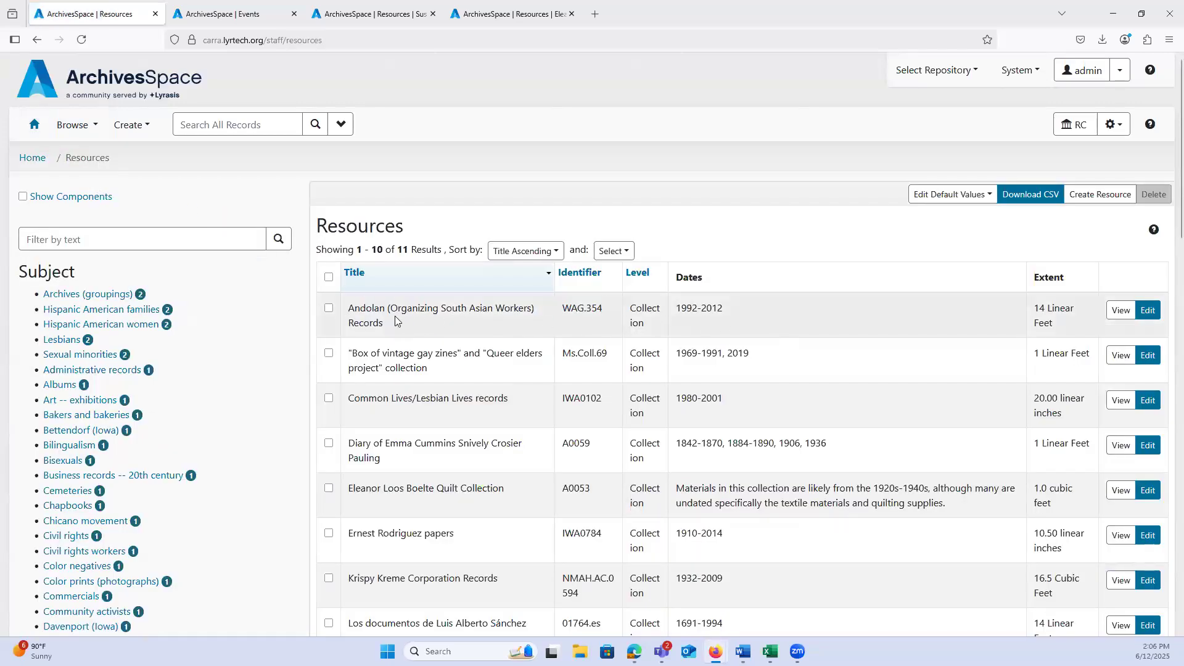
# Step: Browse the events and view the Custody Transfer event linked to "Andolan (Organizing South Asian Workers) Records"
pyautogui.click(83, 127)
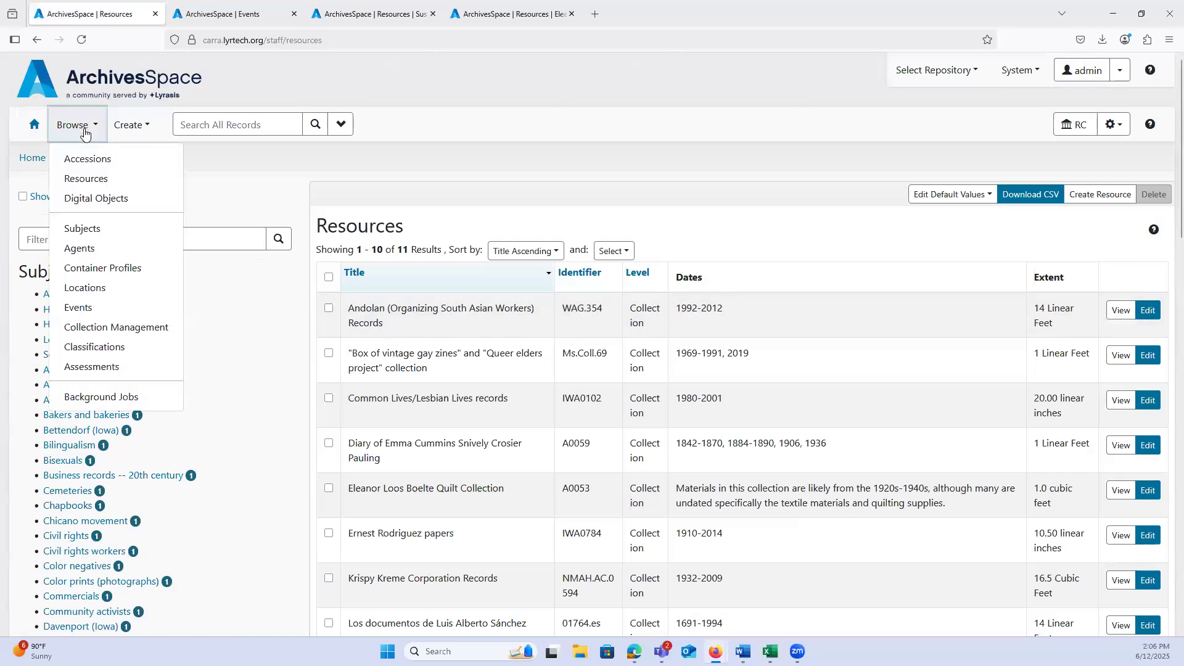
pyautogui.click(82, 306)
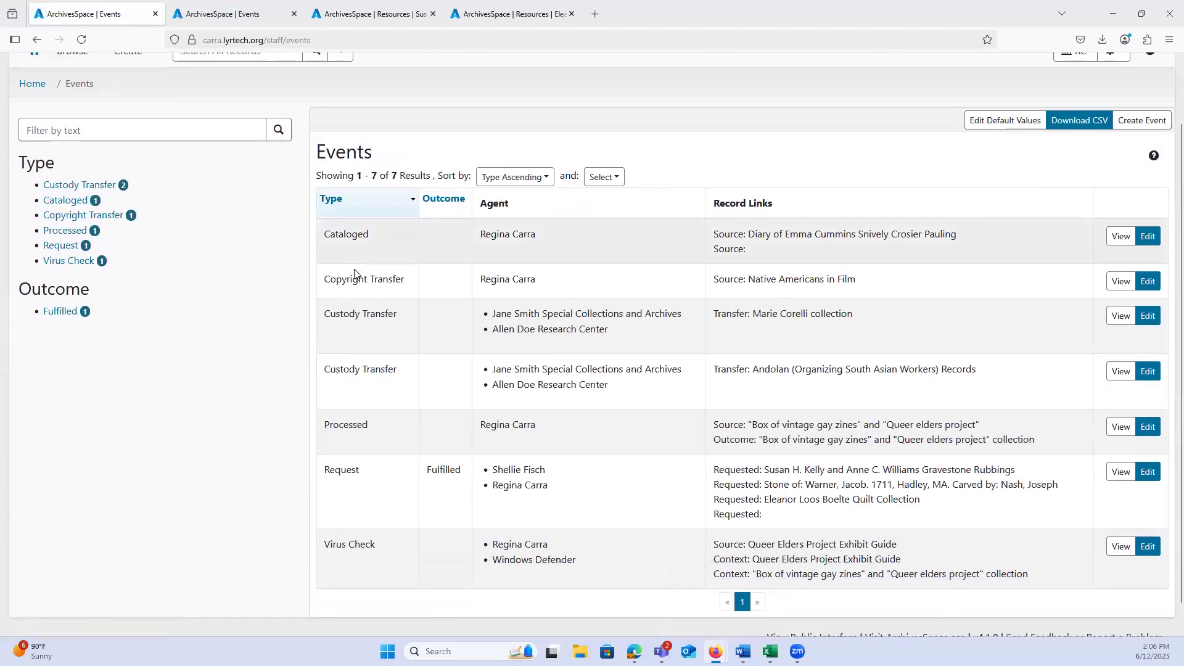
pyautogui.scroll(-2, 362, 341)
pyautogui.moveTo(370, 342); pyautogui.dragTo(924, 339)
pyautogui.click(923, 338)
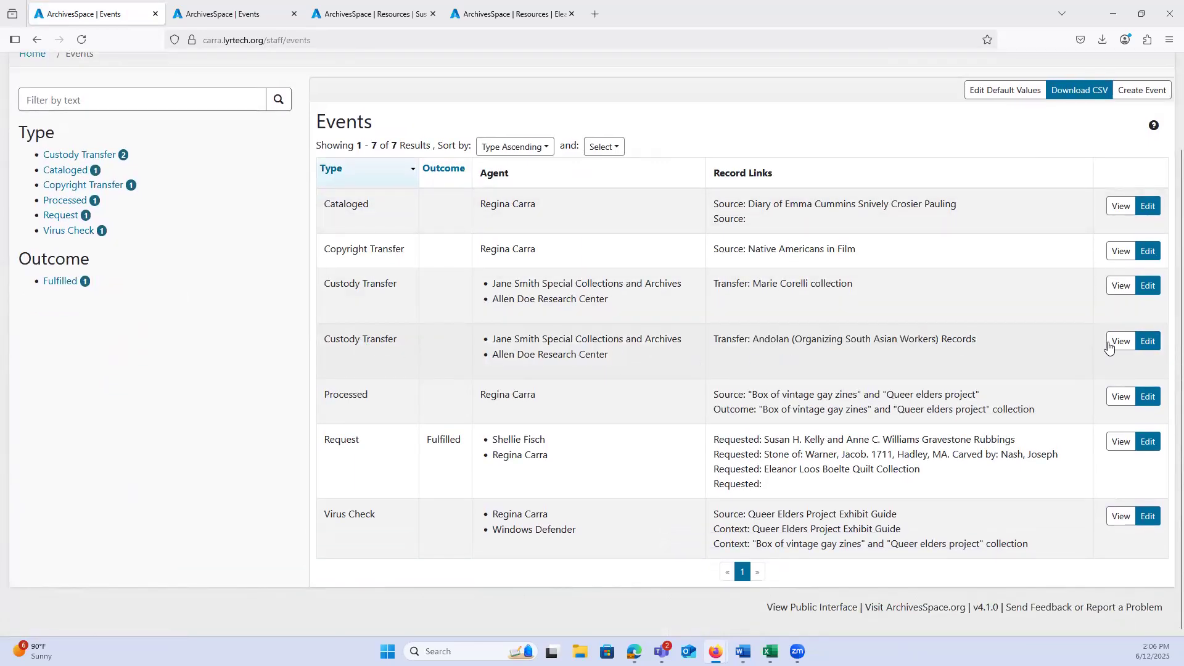
pyautogui.click(1107, 343)
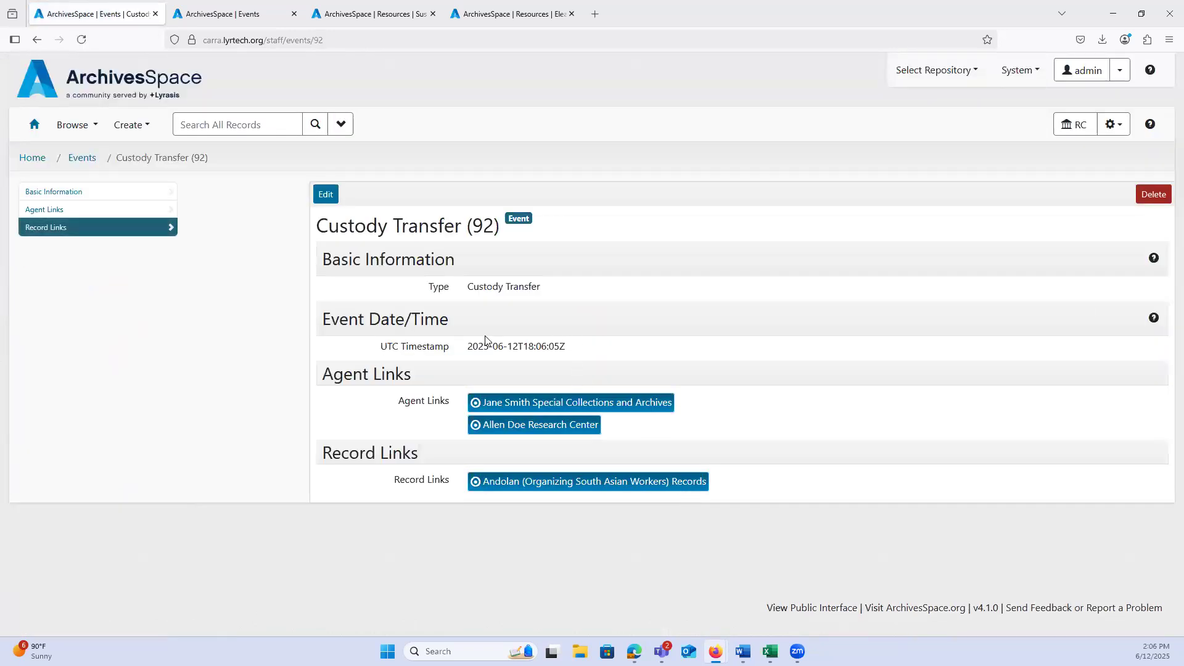
# Step: Examine the custody transfer event's UTC timestamp and agent links, and look at the repository selection
pyautogui.moveTo(485, 339); pyautogui.dragTo(499, 350)
pyautogui.click(495, 351)
pyautogui.click(959, 79)
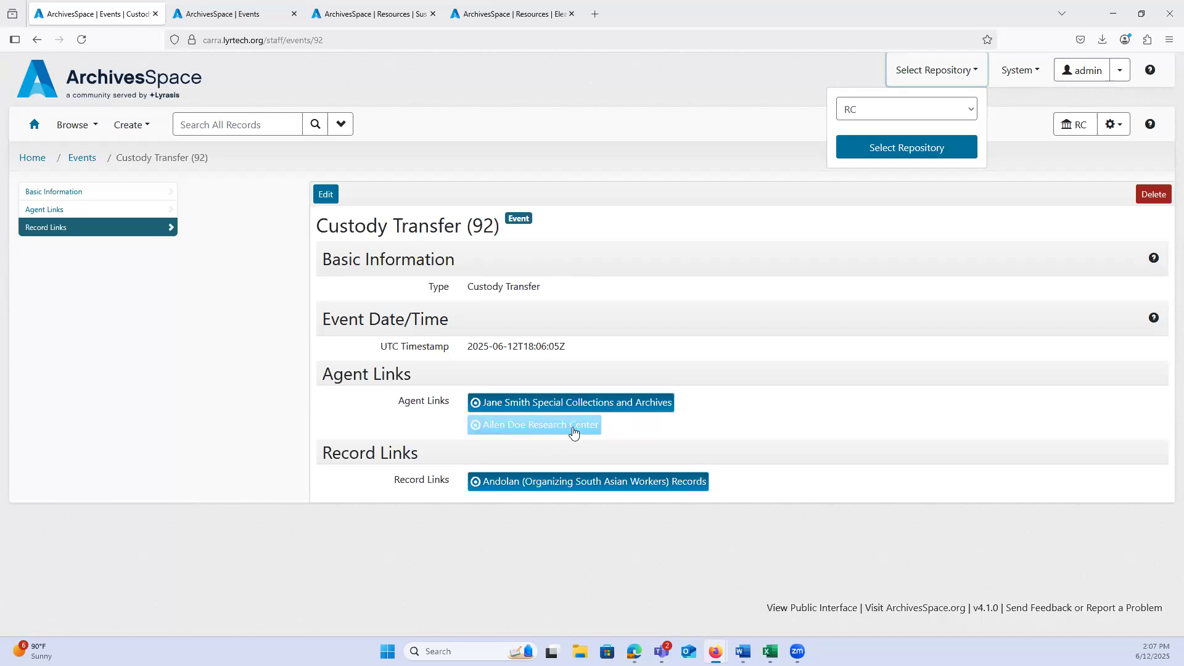
# Step: Return to the home page and start a new event record in the RC repository
pyautogui.click(34, 125)
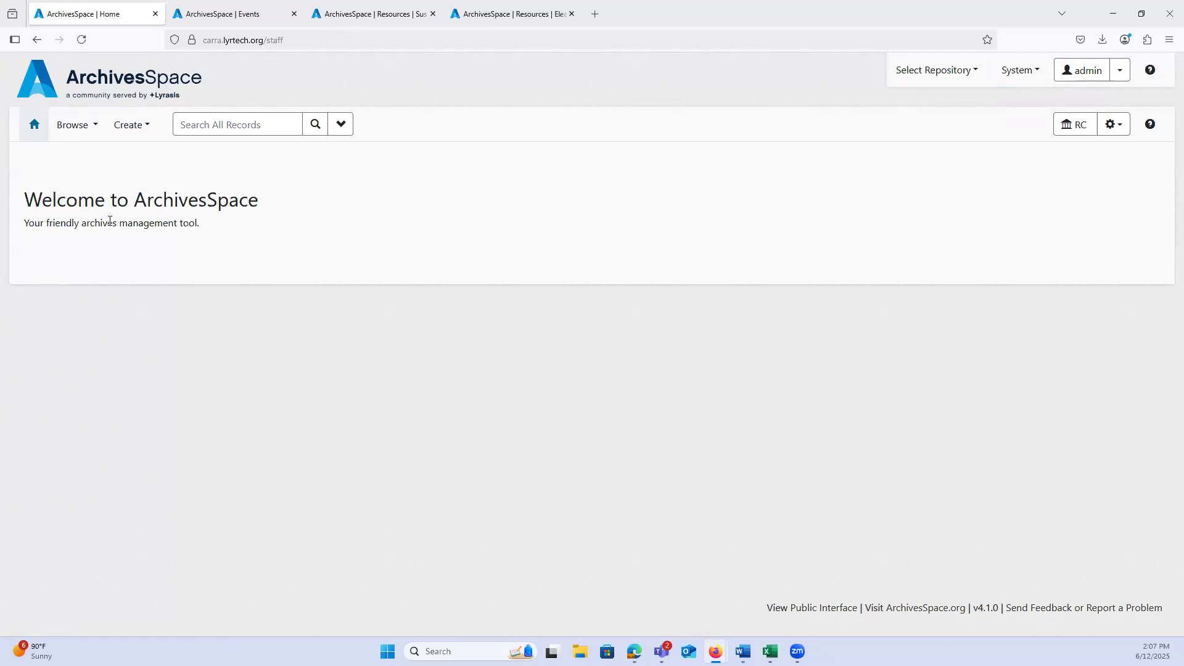
pyautogui.click(128, 125)
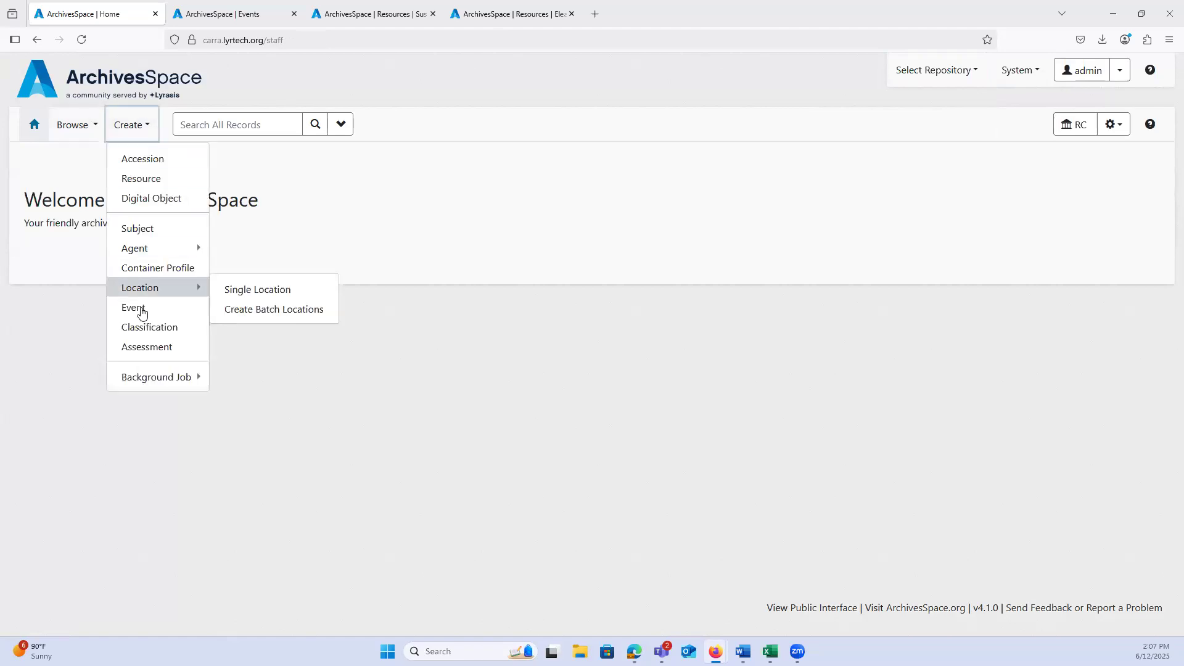
pyautogui.click(142, 312)
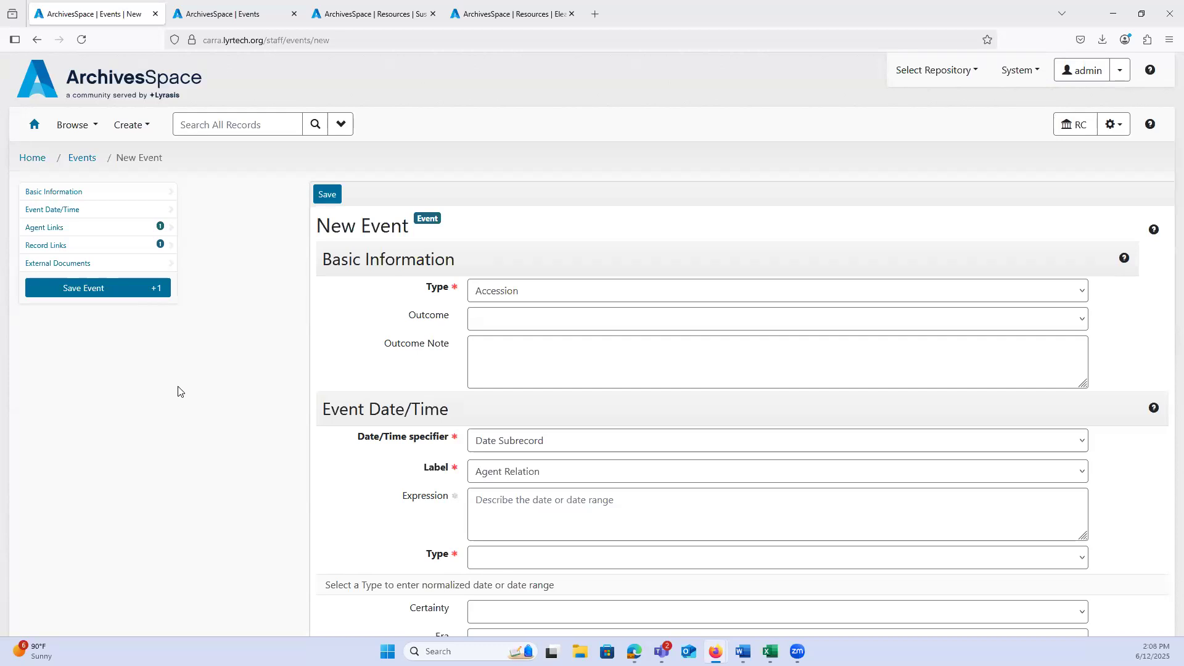
# Step: Examine the available event types for the new event without changing the selected type
pyautogui.click(524, 296)
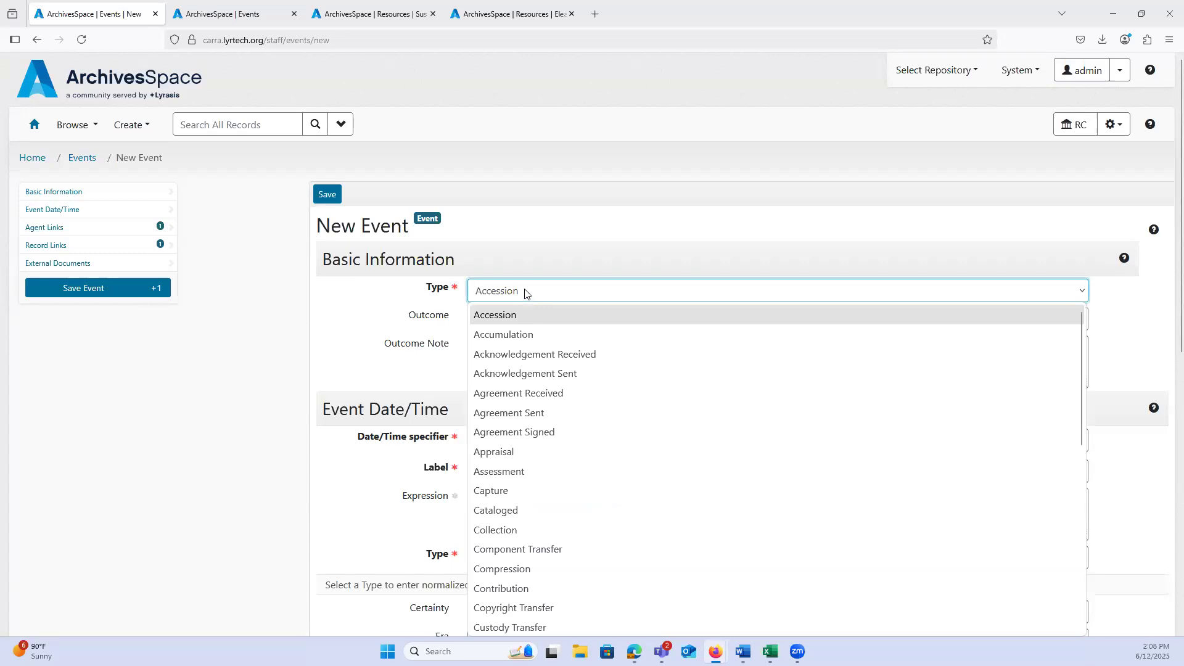
pyautogui.scroll(-2, 542, 389)
pyautogui.click(527, 297)
pyautogui.click(527, 295)
pyautogui.scroll(-2, 537, 377)
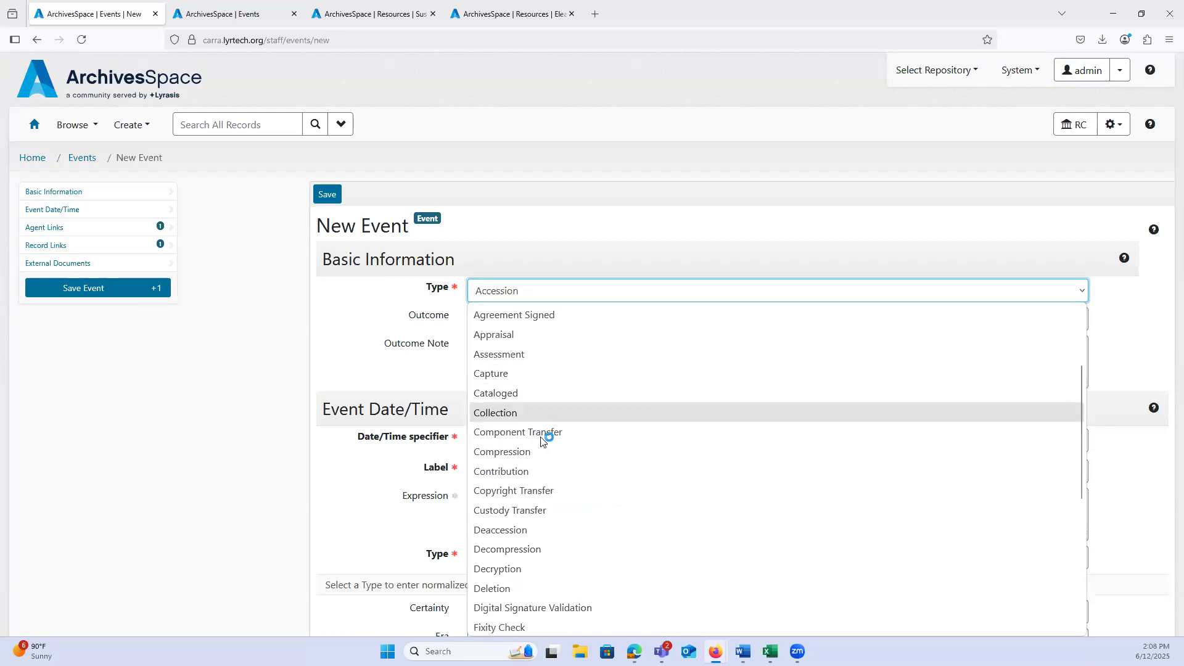
pyautogui.scroll(-2, 545, 491)
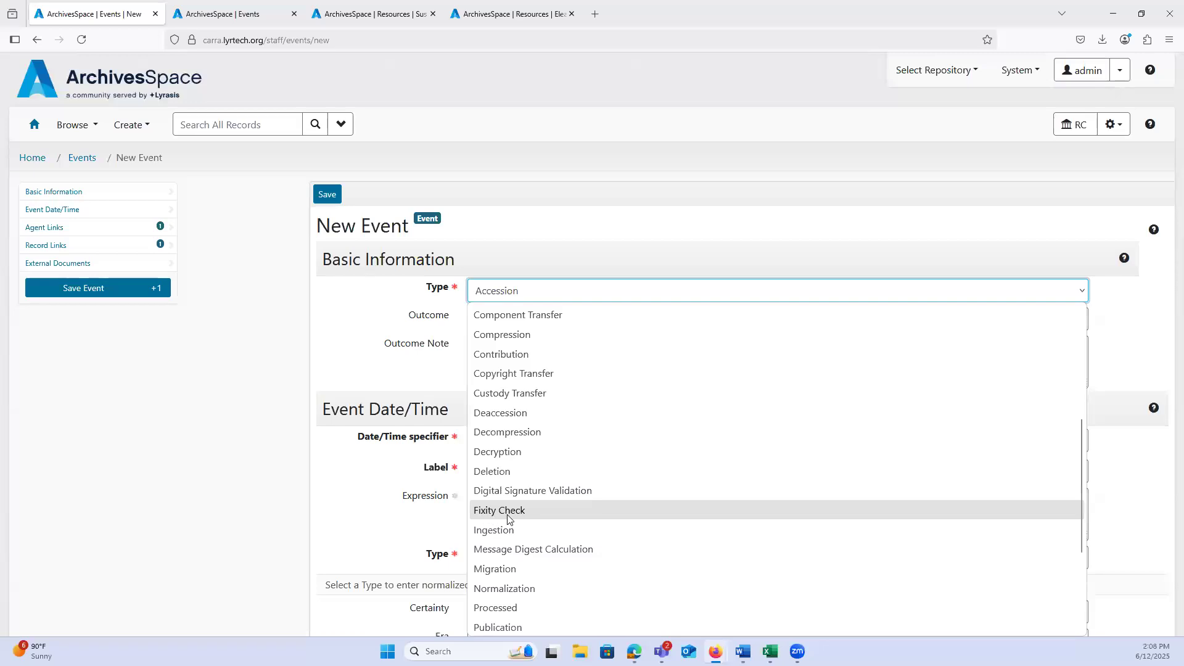
pyautogui.scroll(-2, 524, 505)
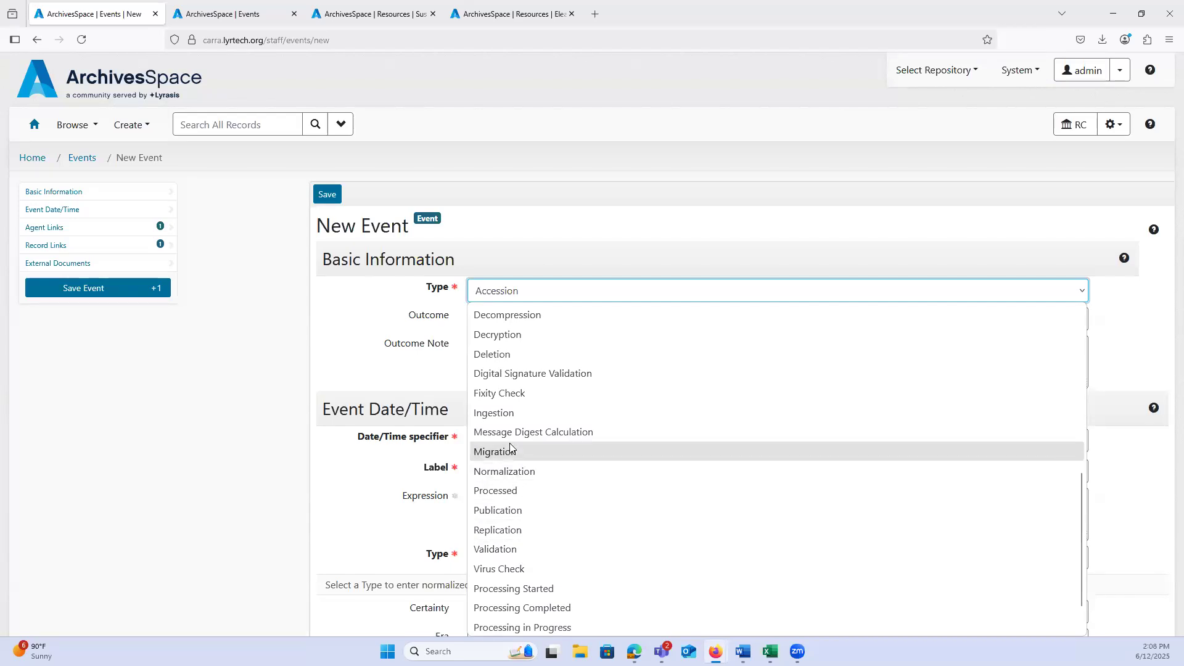
pyautogui.click(251, 408)
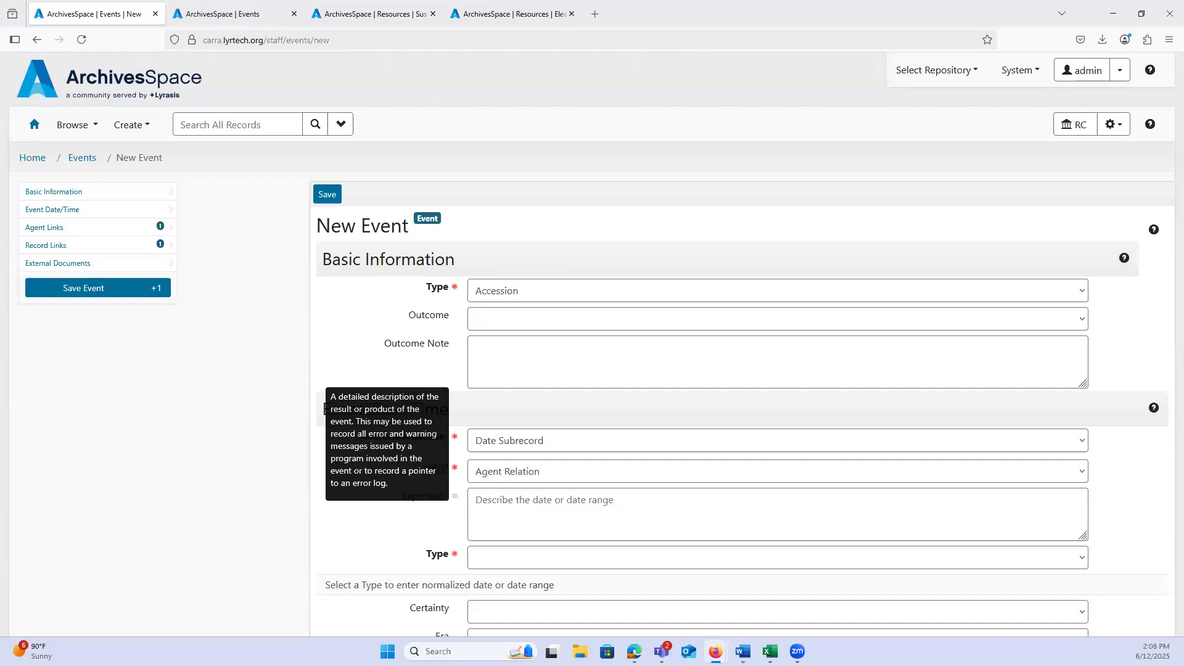
pyautogui.click(501, 295)
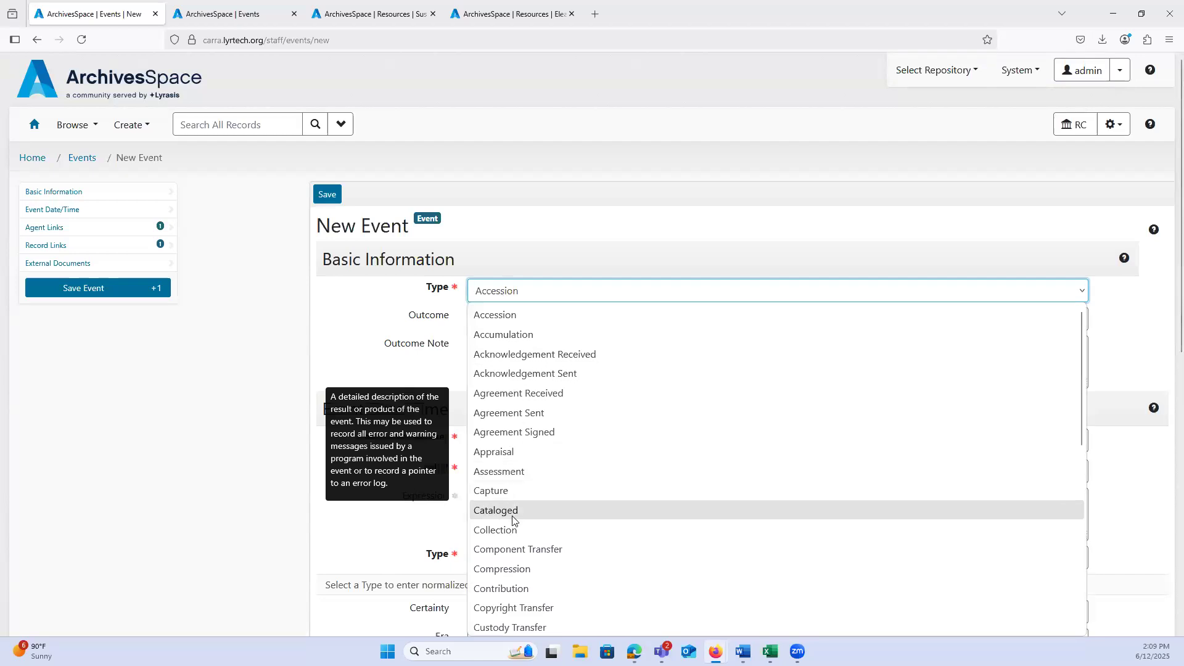
pyautogui.scroll(-3, 537, 493)
pyautogui.scroll(-2, 537, 493)
pyautogui.press('Escape')
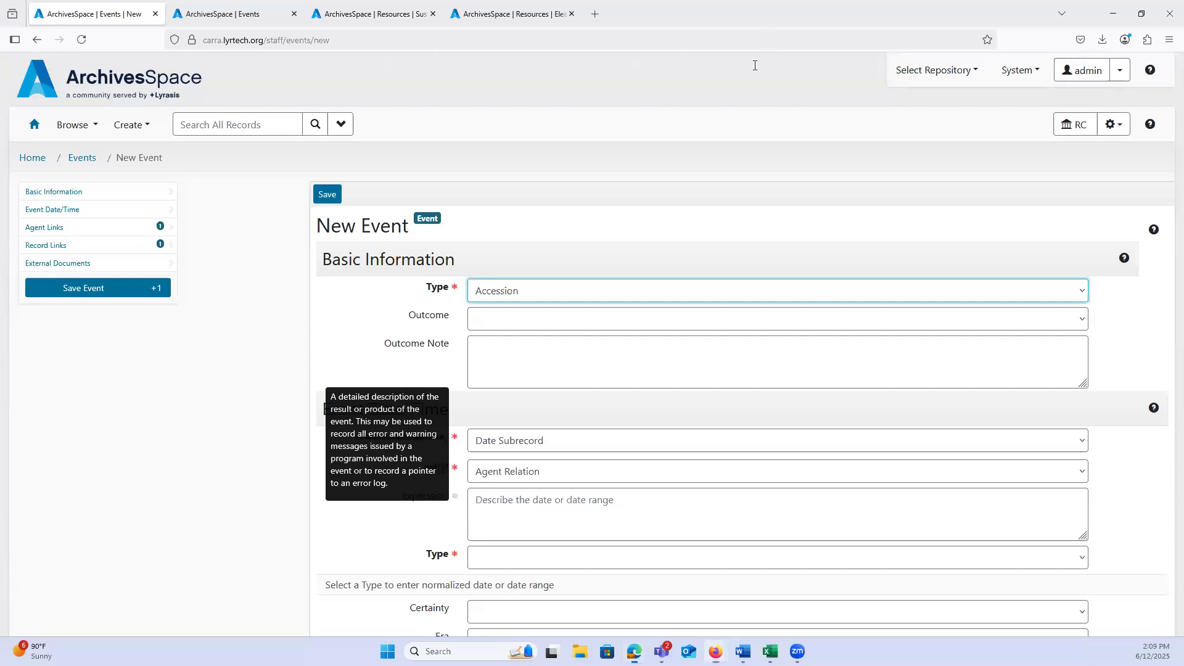
# Step: Switch to the Event Types_ASpace document in Word, enlarge it, read through the preconfigured event types, and return to ArchivesSpace
pyautogui.hotkey('alt', 'Tab')
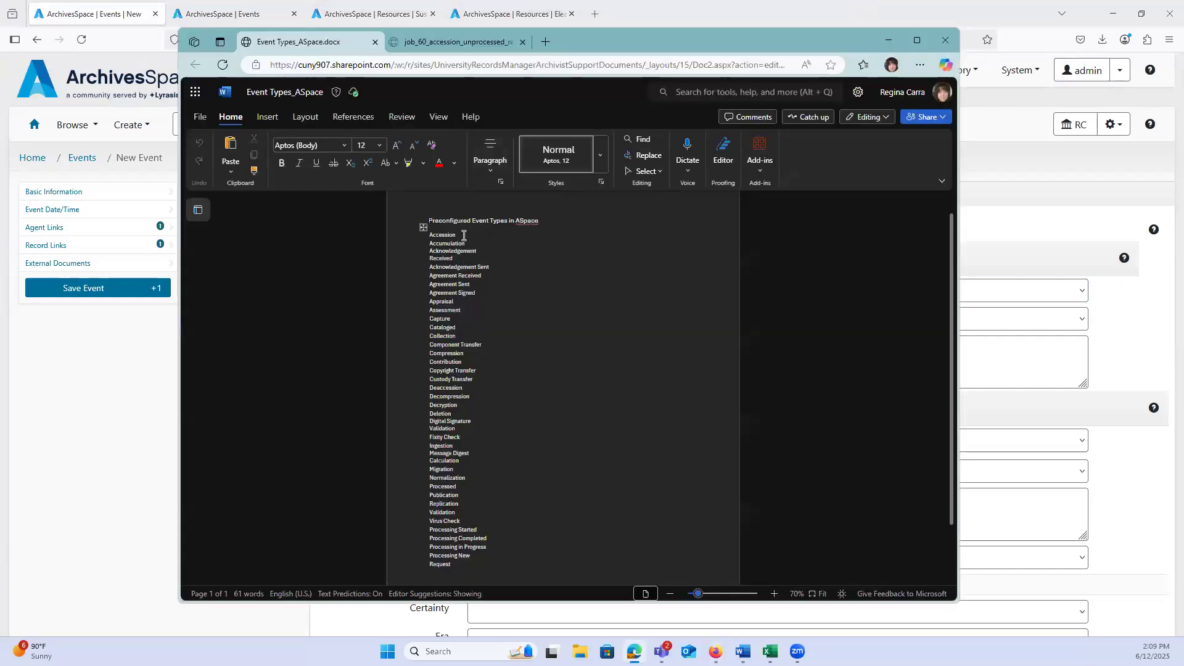
pyautogui.click(774, 593)
pyautogui.click(773, 593)
pyautogui.scroll(-3, 444, 327)
pyautogui.click(917, 39)
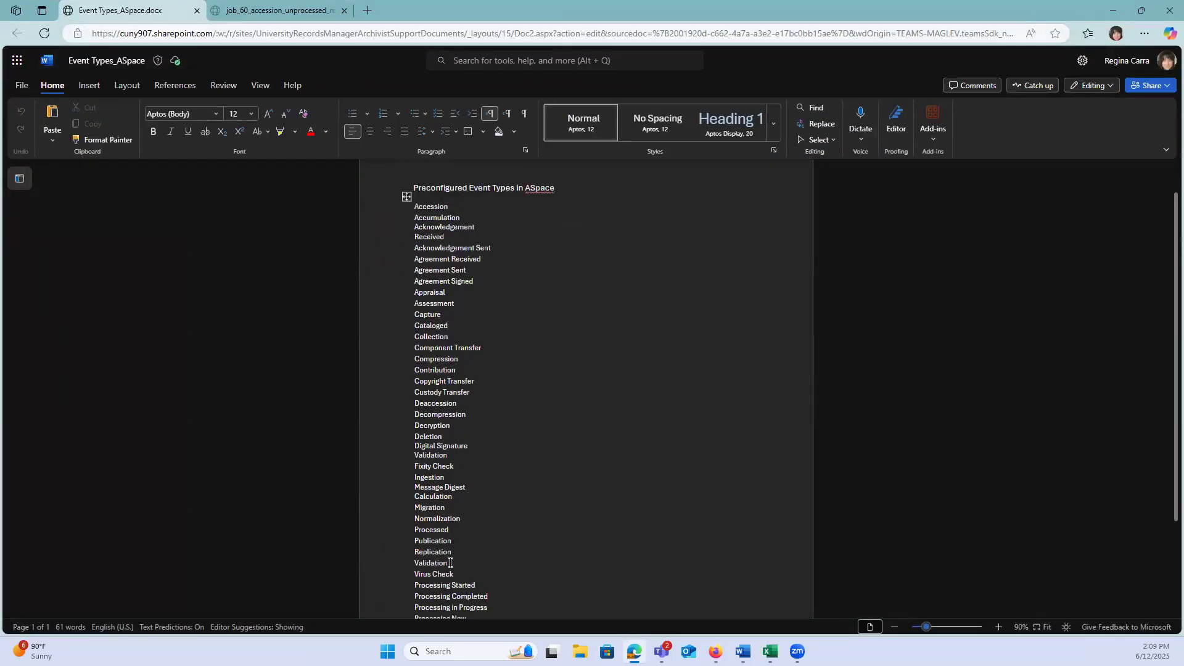
pyautogui.moveTo(1167, 347); pyautogui.dragTo(1167, 372)
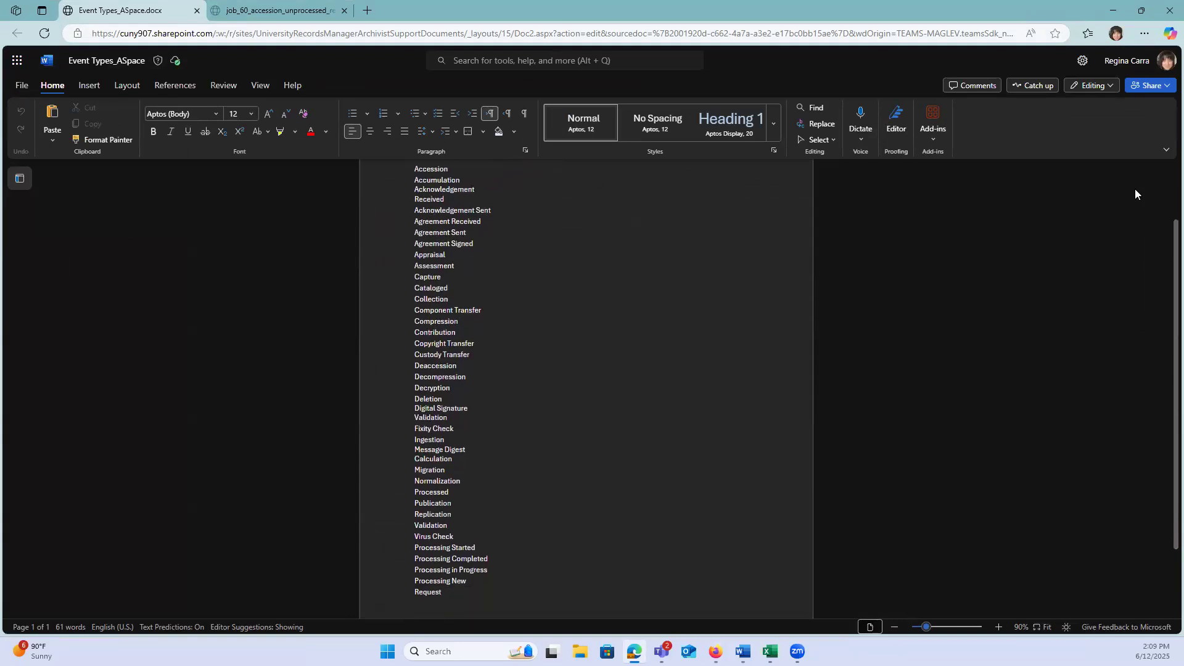
pyautogui.hotkey('alt', 'Tab')
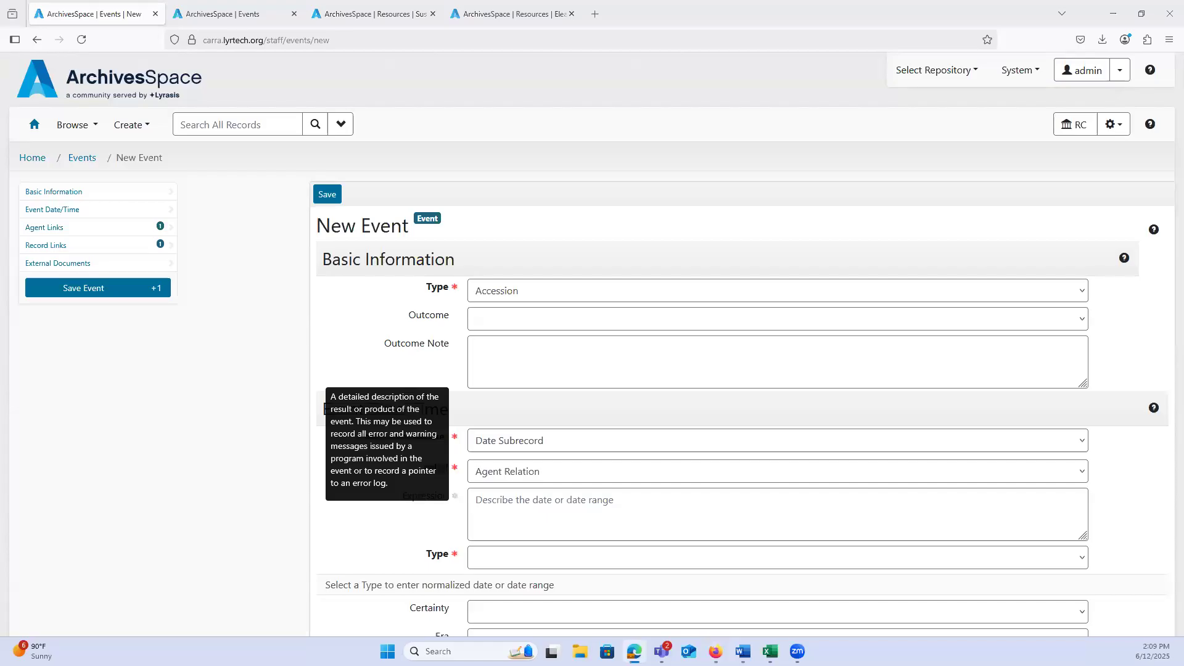
# Step: Look over the new event form again, from the event type options to the Agent Links and Record Links fields
pyautogui.click(507, 297)
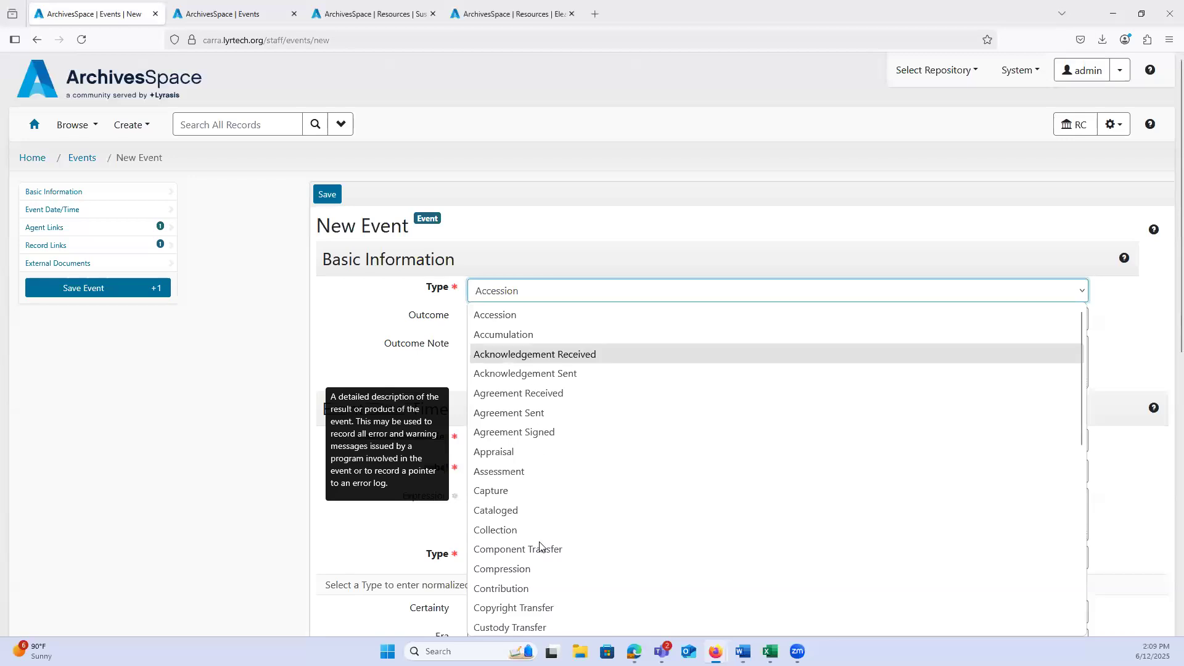
pyautogui.click(259, 439)
pyautogui.scroll(-5, 510, 412)
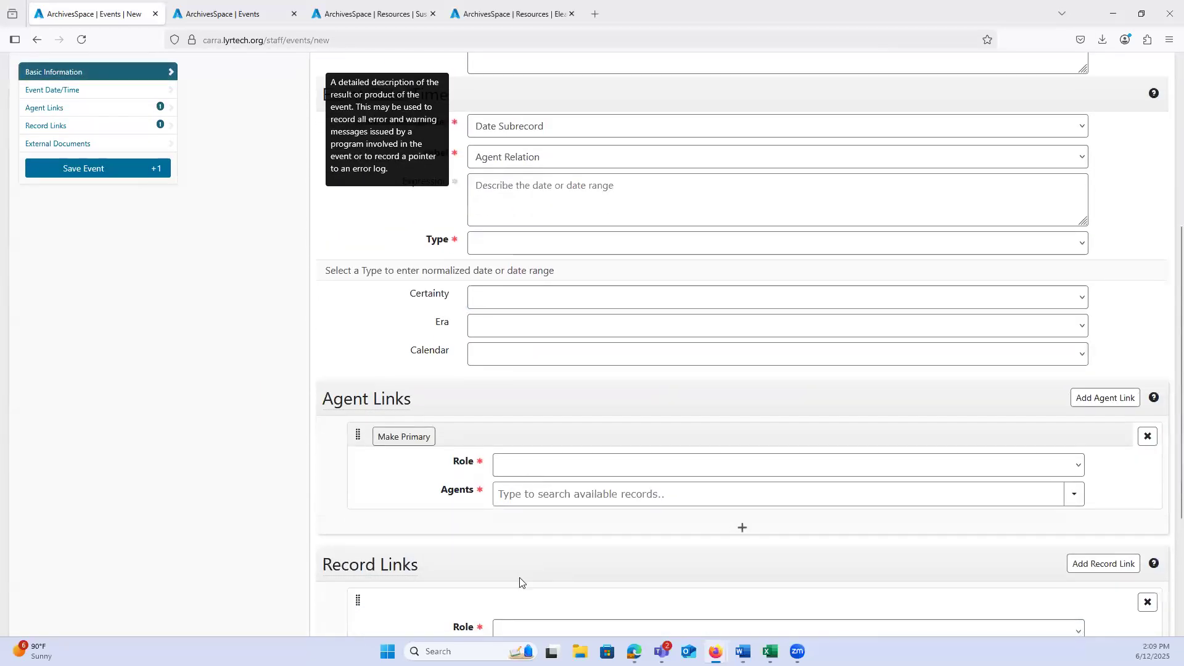
pyautogui.scroll(-3, 518, 552)
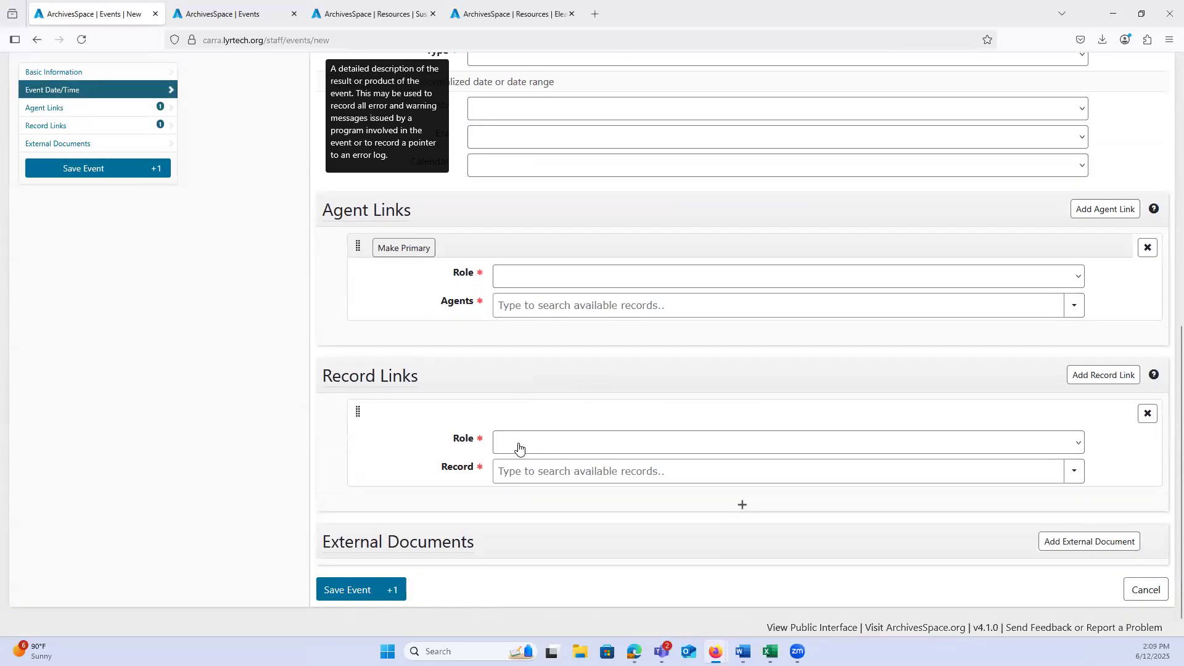
pyautogui.click(519, 443)
pyautogui.click(516, 446)
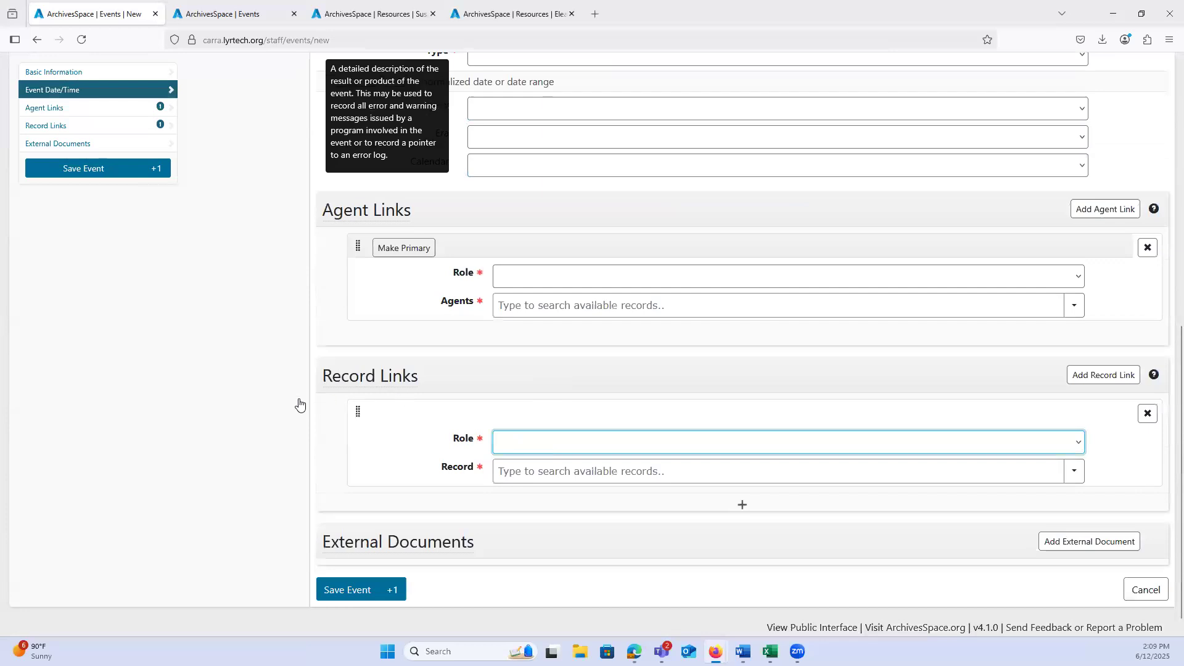
pyautogui.scroll(1, 295, 401)
pyautogui.scroll(8, 291, 401)
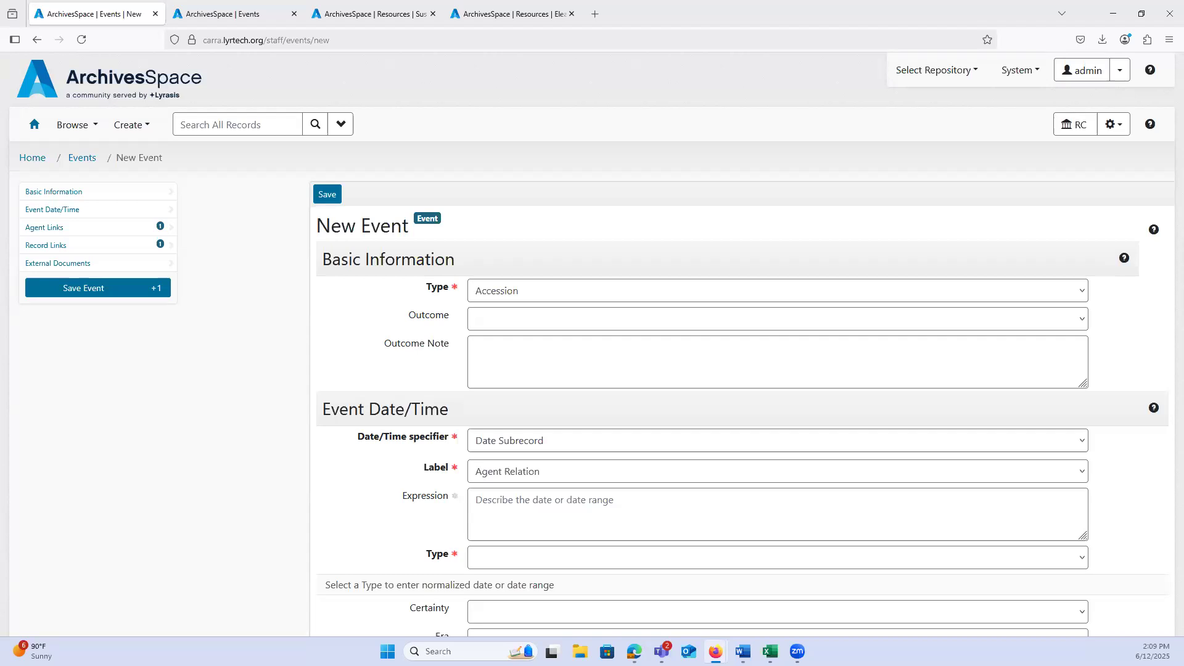
# Step: Open the Gravestone Rubbings resource for editing and review the Finding Aid Status options in its finding aid data
pyautogui.click(378, 14)
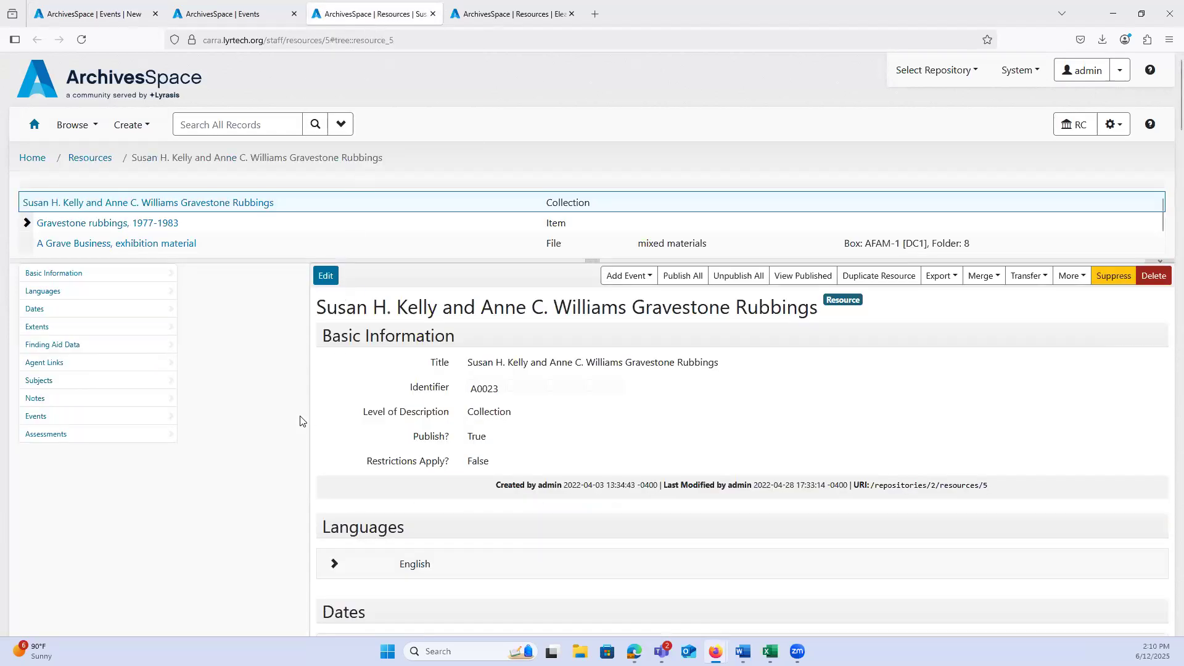
pyautogui.click(332, 279)
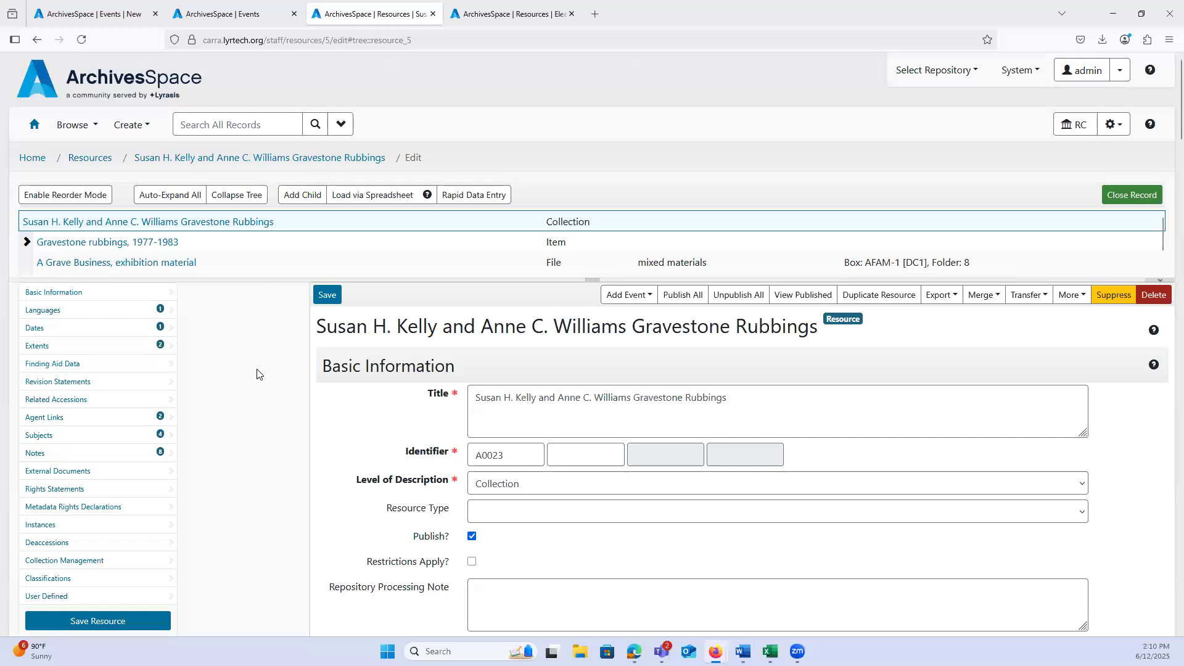
pyautogui.scroll(-2, 258, 372)
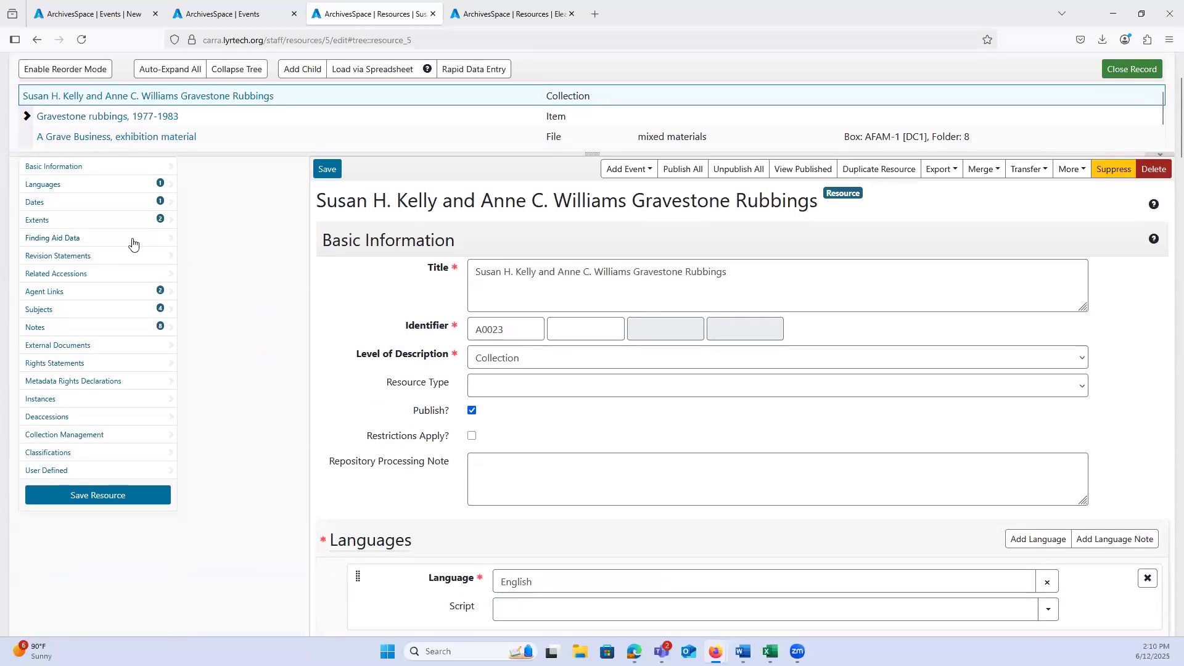
pyautogui.click(132, 242)
pyautogui.scroll(-4, 257, 259)
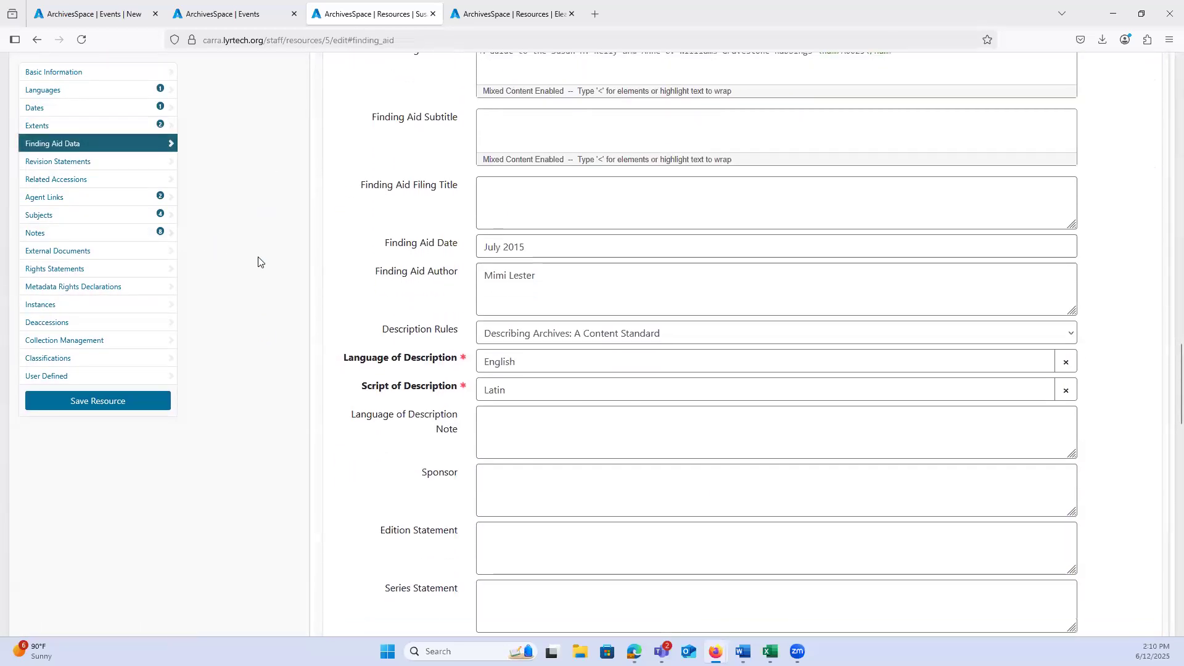
pyautogui.scroll(-1, 258, 262)
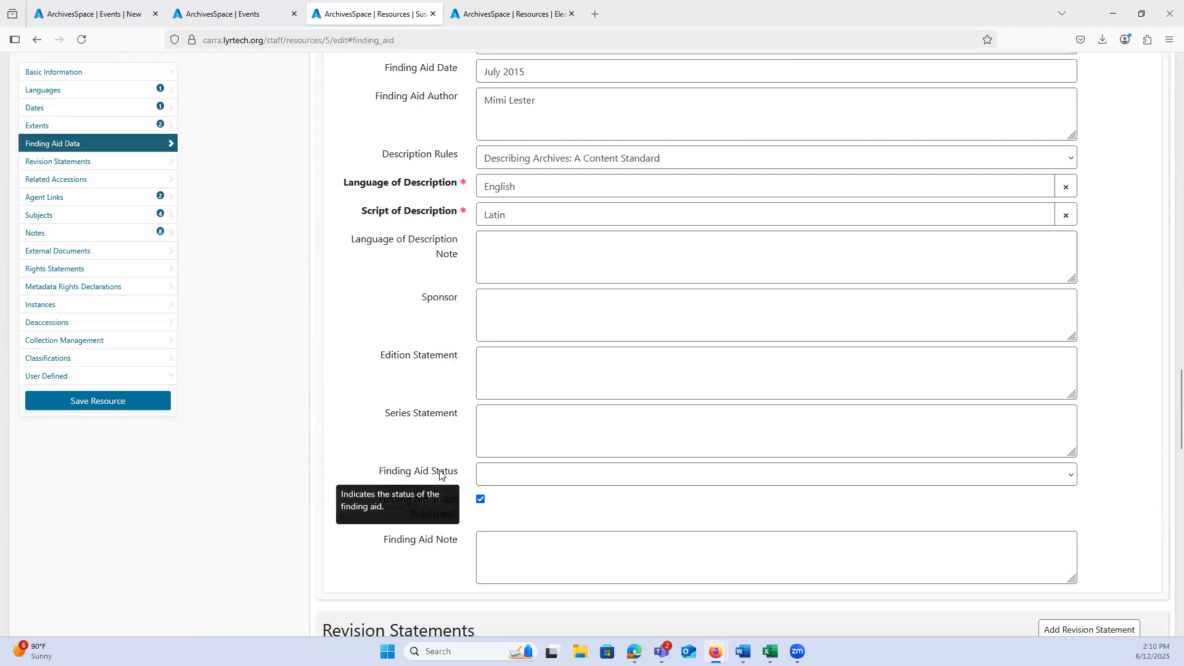
pyautogui.click(509, 475)
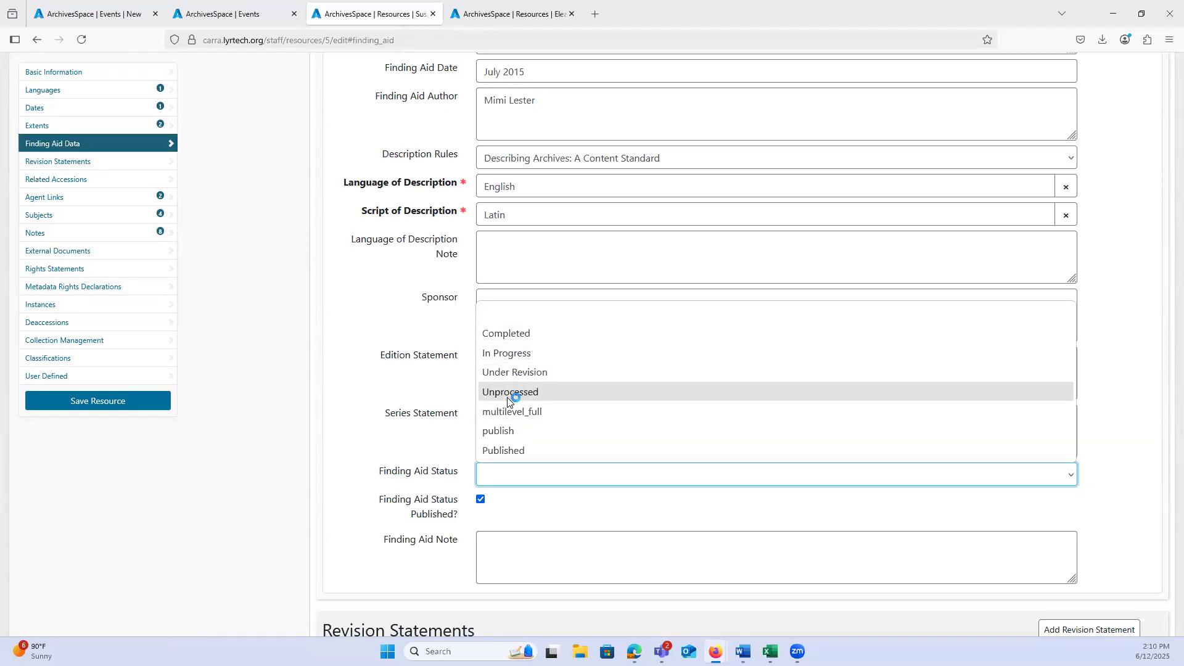
pyautogui.click(271, 381)
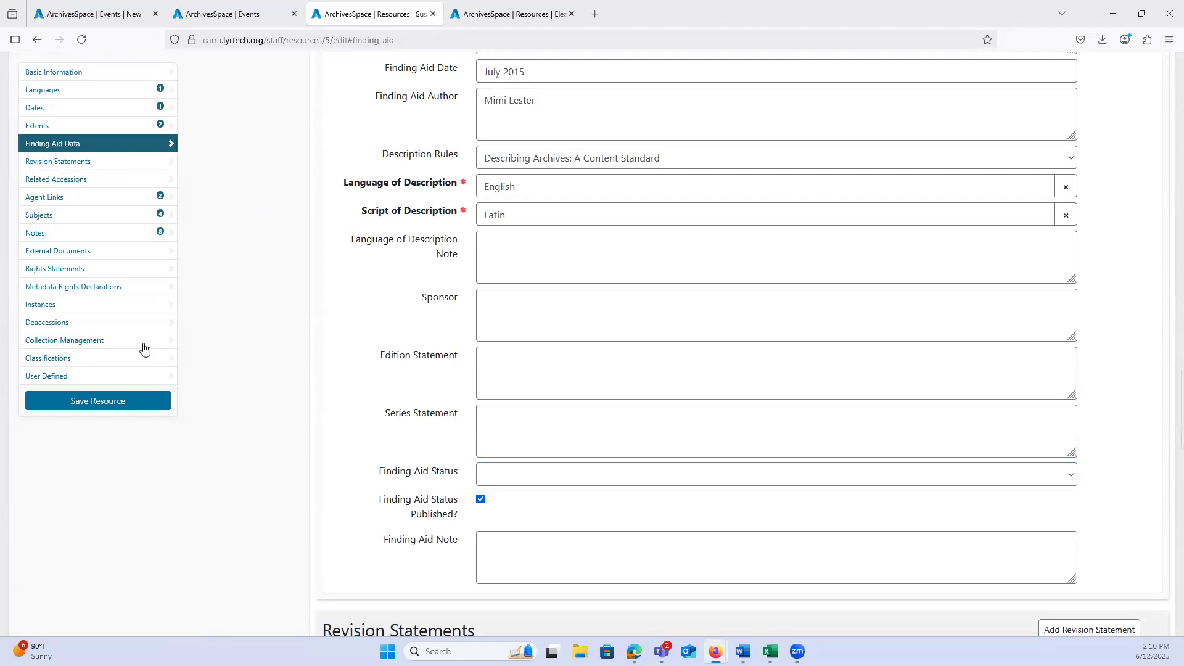
# Step: Add collection management fields to the Gravestone Rubbings resource and set the Processing Status to In Progress
pyautogui.click(93, 340)
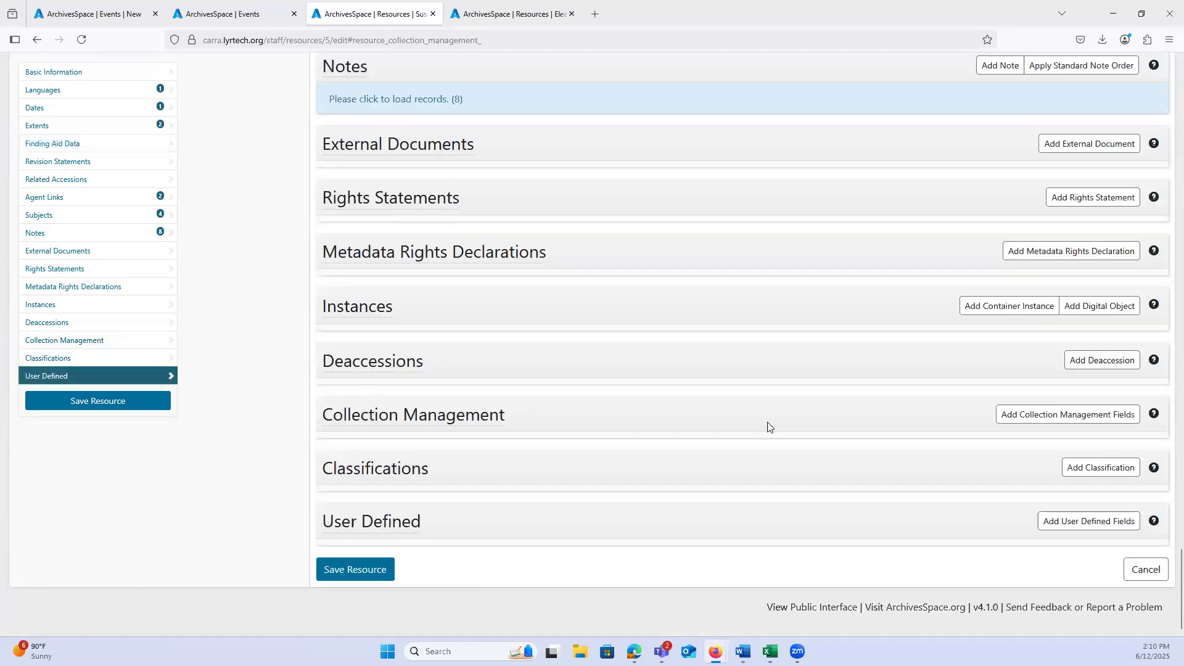
pyautogui.click(1046, 422)
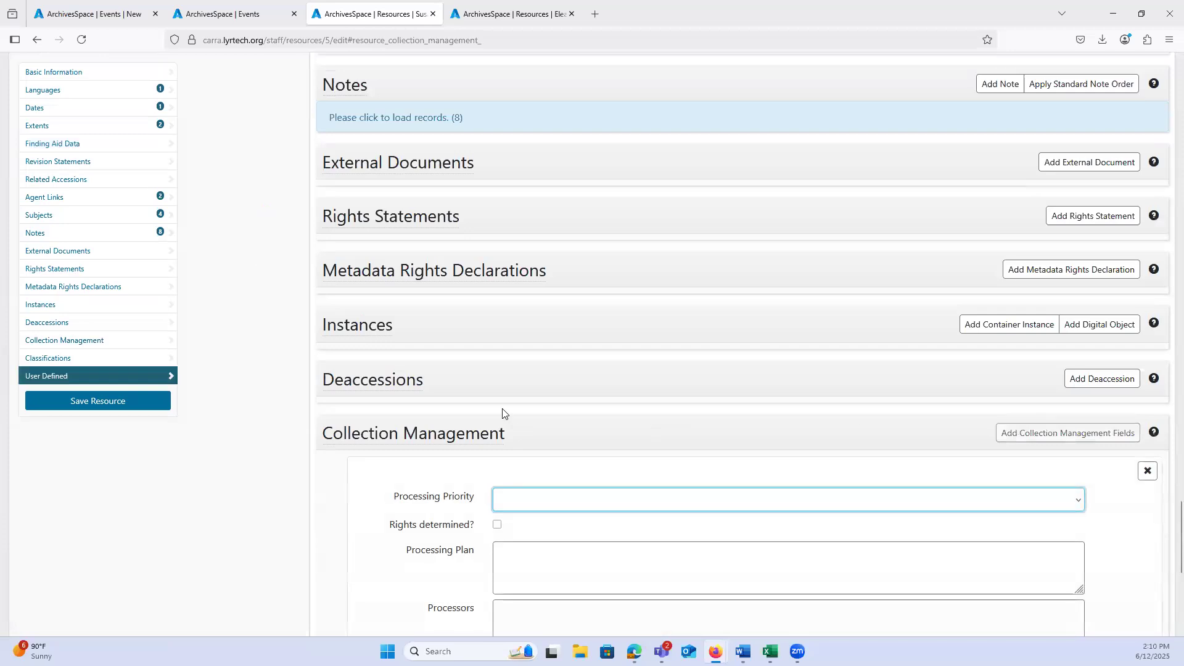
pyautogui.scroll(-1, 493, 395)
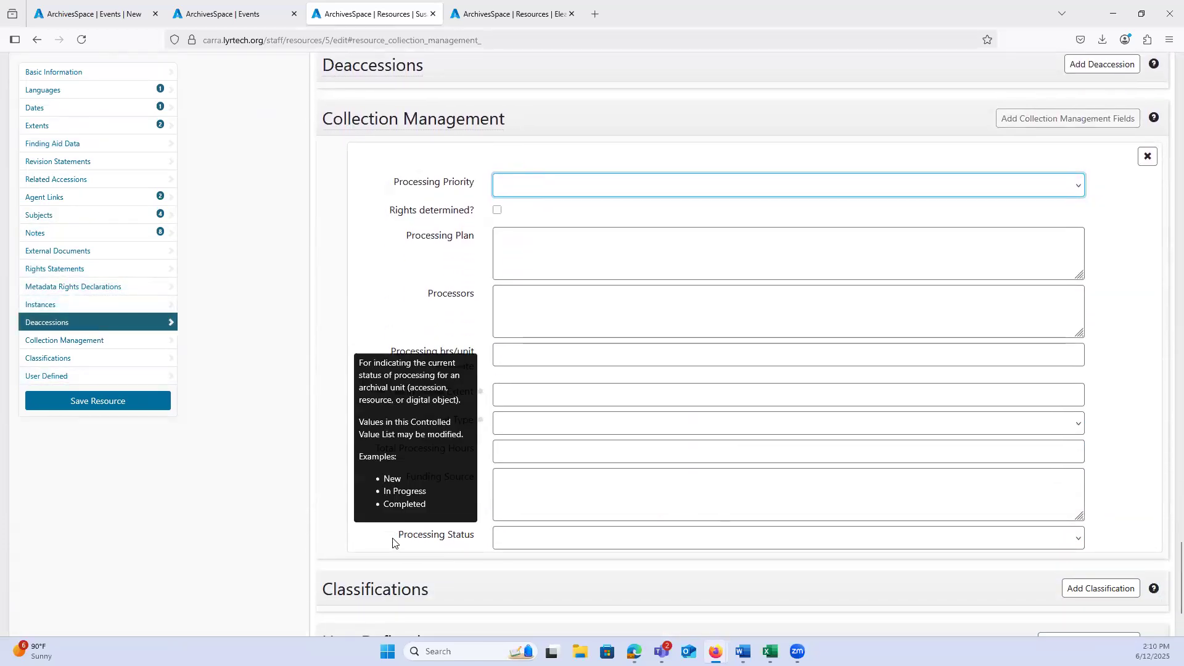
pyautogui.click(499, 541)
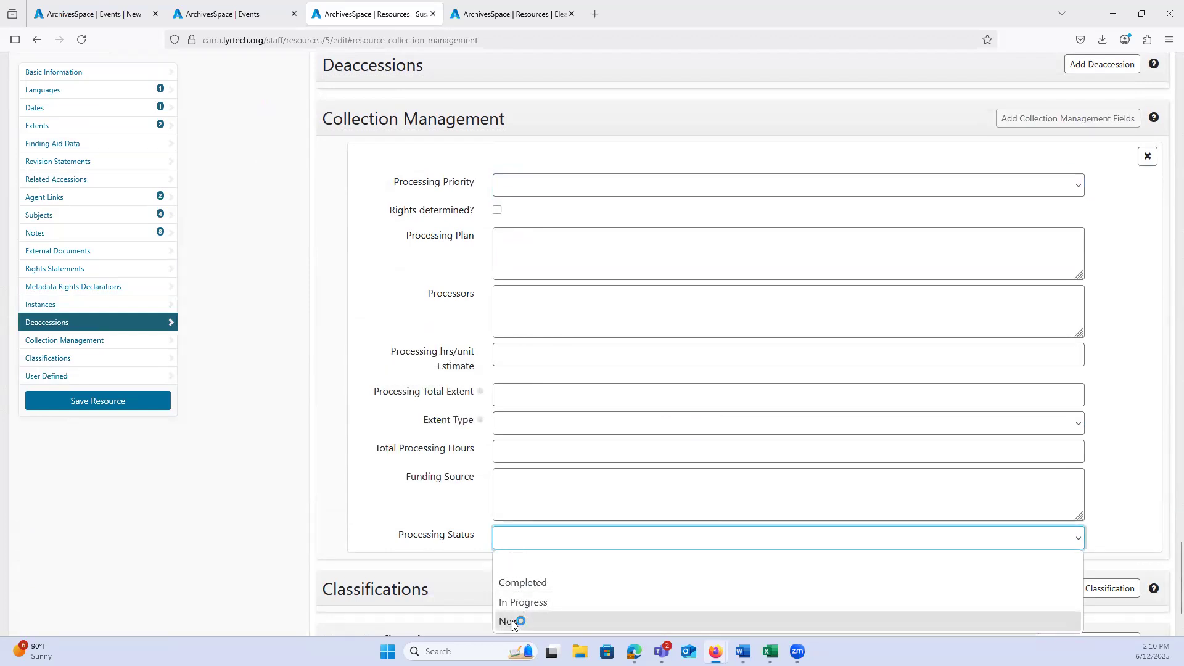
pyautogui.click(520, 603)
pyautogui.scroll(-1, 270, 510)
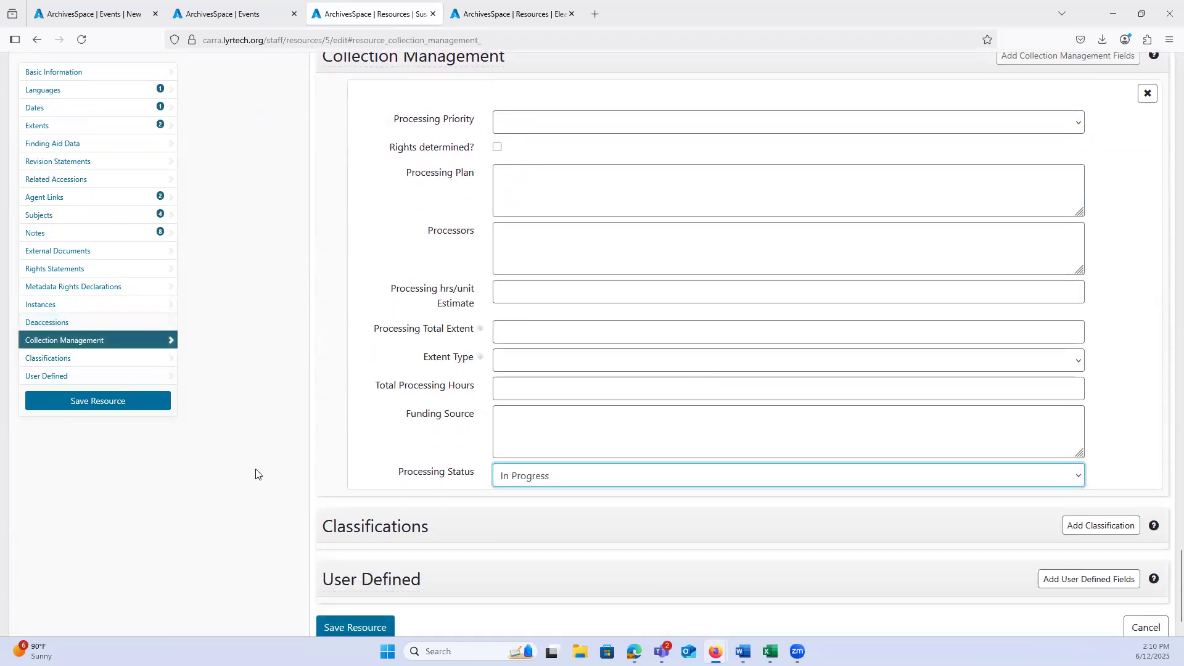
pyautogui.scroll(-1, 280, 462)
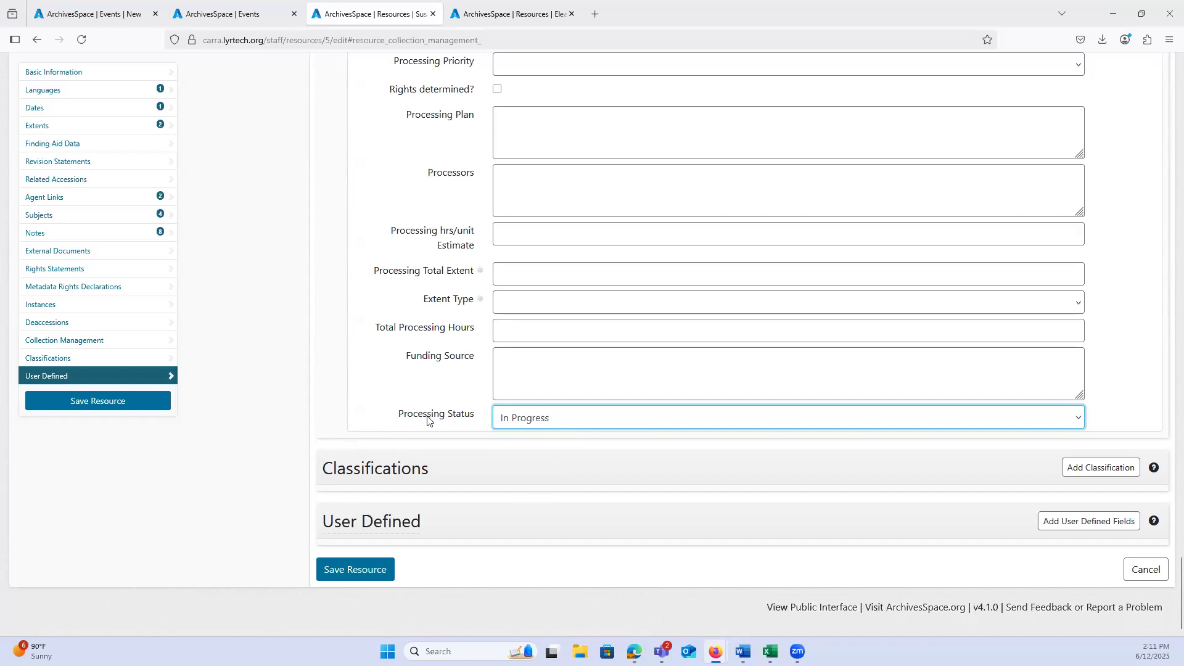
# Step: Try the Completed and New processing statuses, and leave the Processing Status set to Completed
pyautogui.click(538, 419)
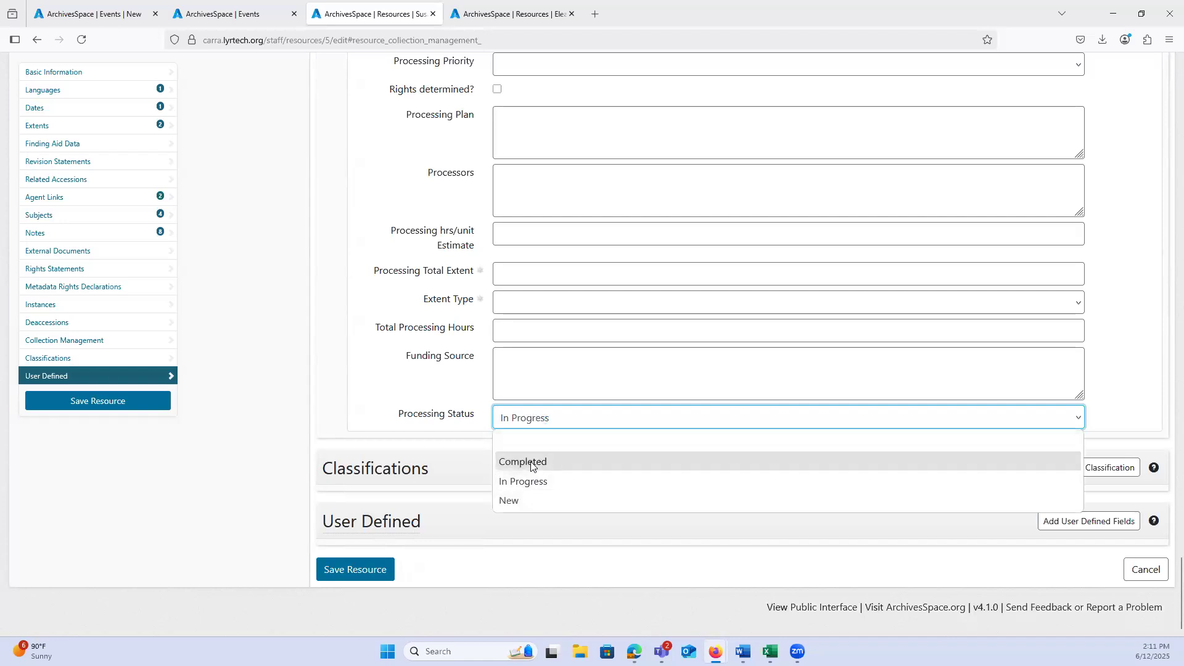
pyautogui.click(530, 463)
pyautogui.click(526, 417)
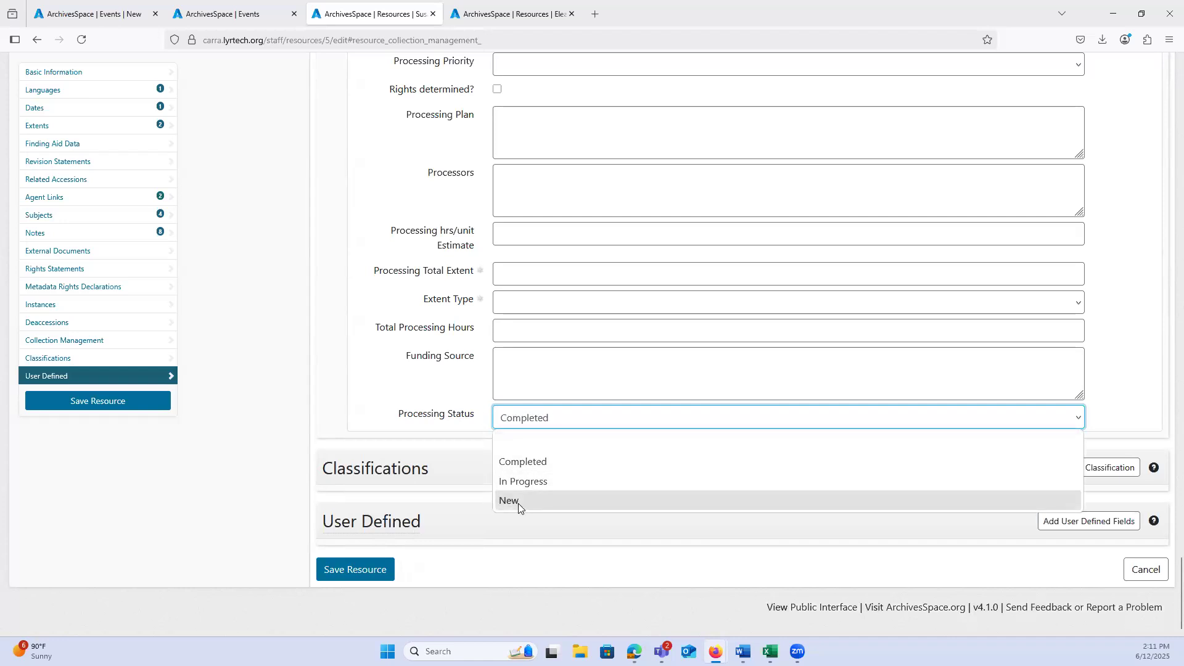
pyautogui.click(518, 503)
pyautogui.click(524, 417)
pyautogui.click(523, 462)
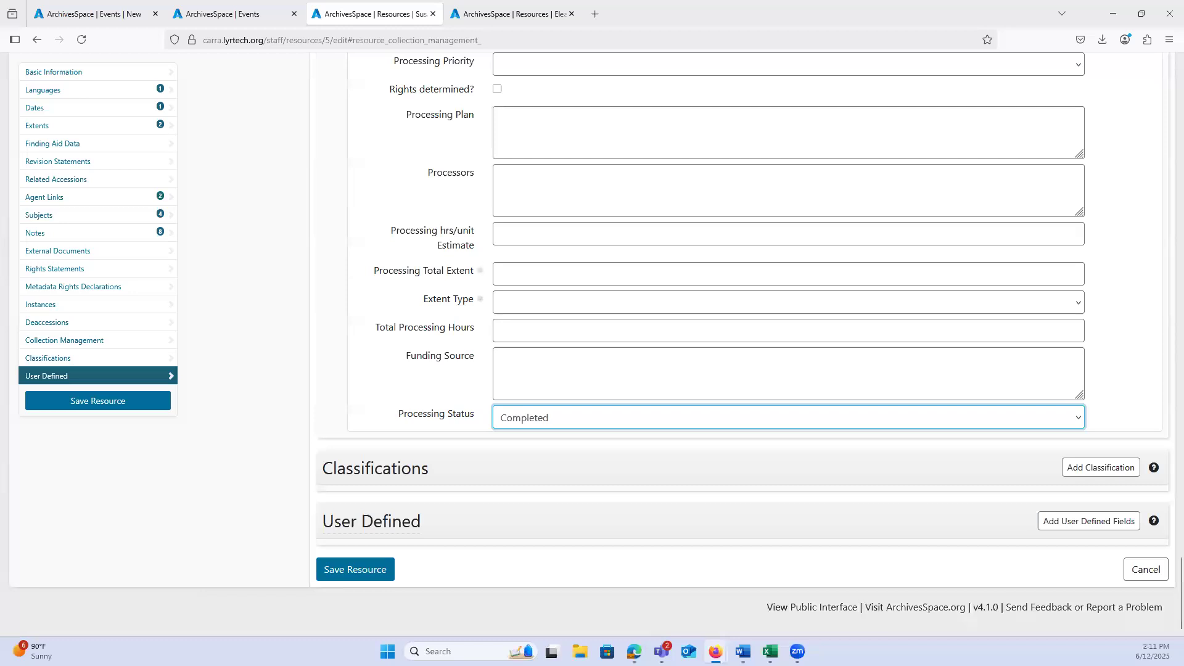
# Step: Revert the unsaved changes on the Gravestone Rubbings resource and return to the home page
pyautogui.scroll(20, 246, 477)
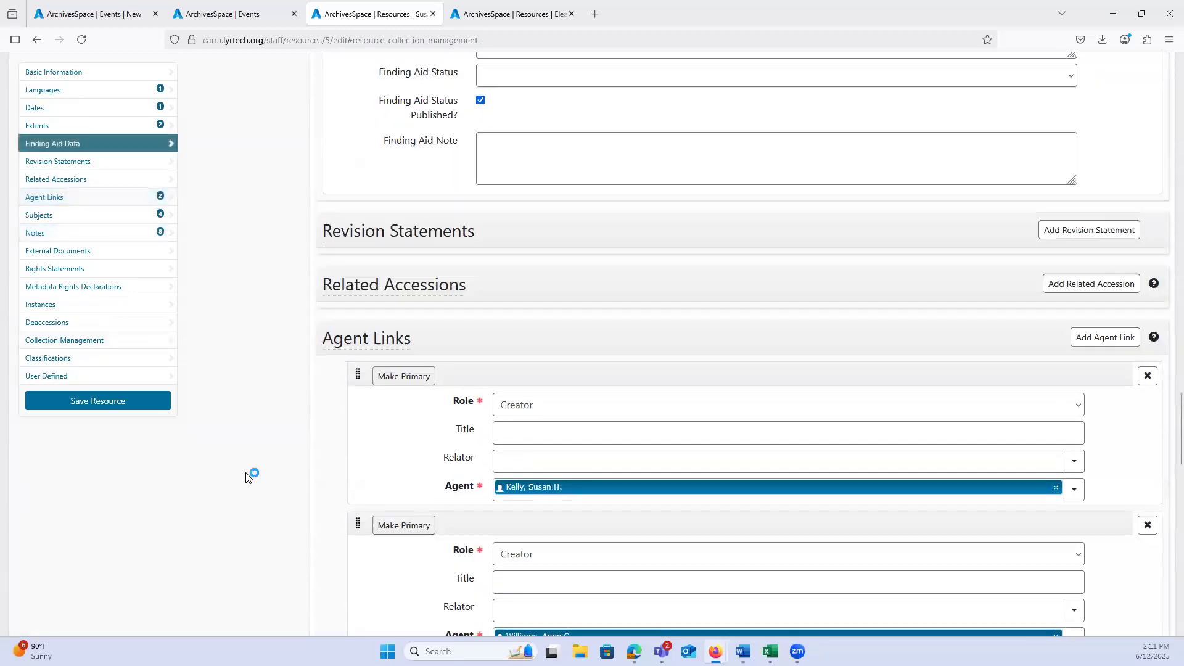
pyautogui.scroll(20, 245, 477)
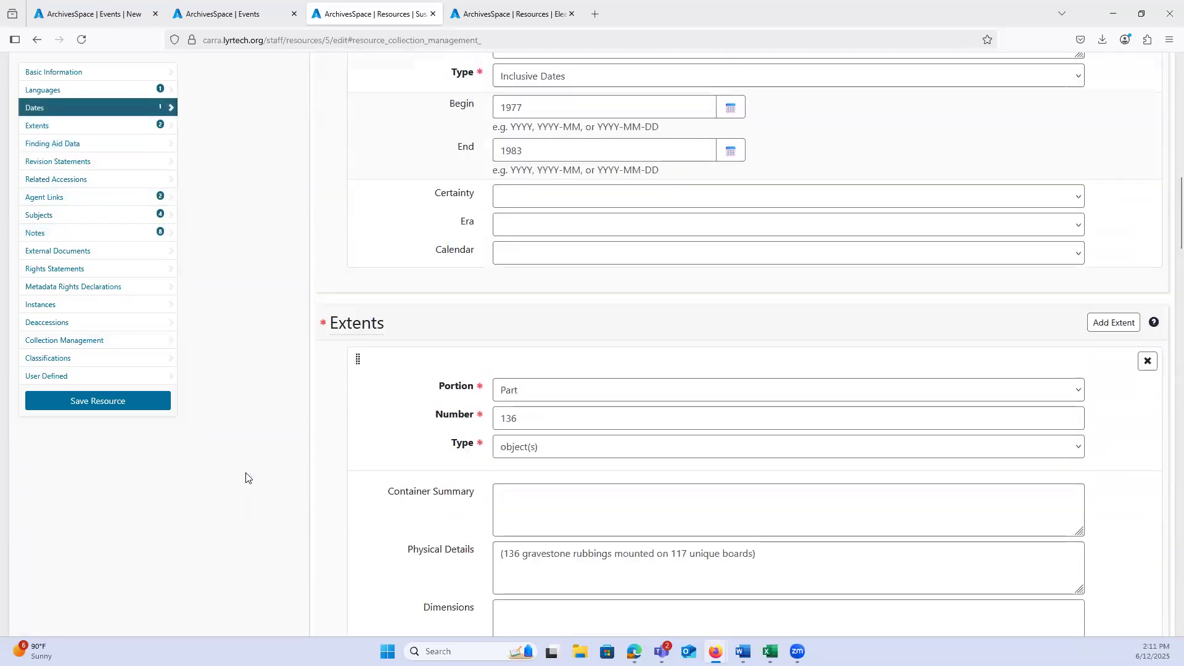
pyautogui.scroll(3, 245, 476)
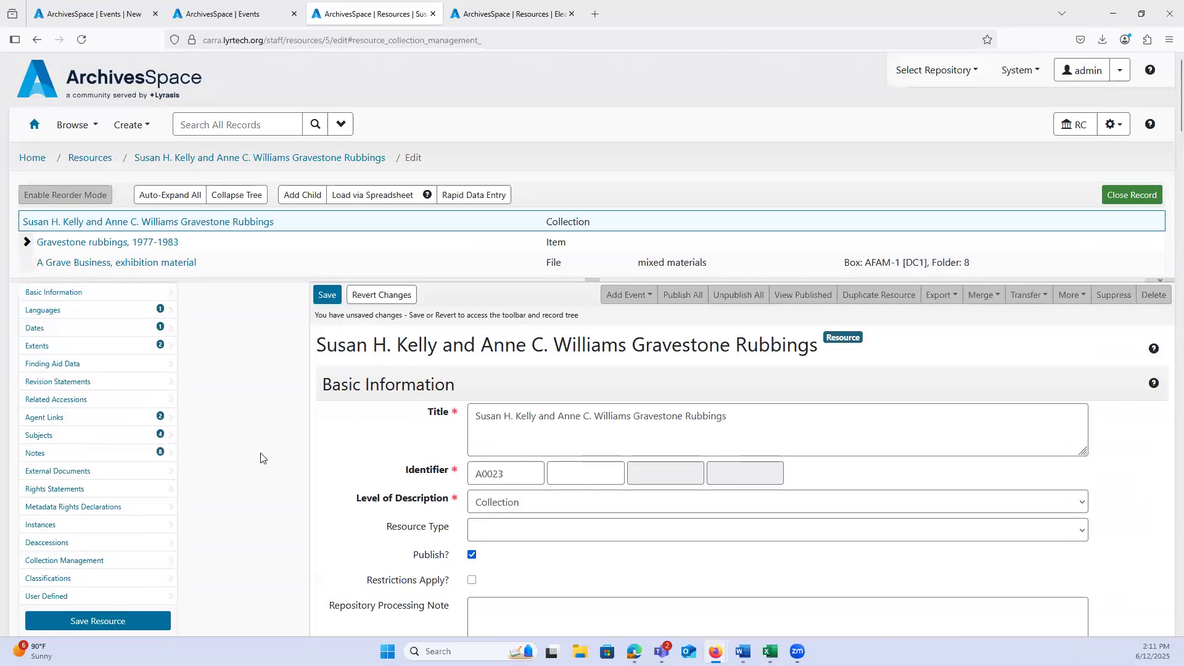
pyautogui.click(382, 294)
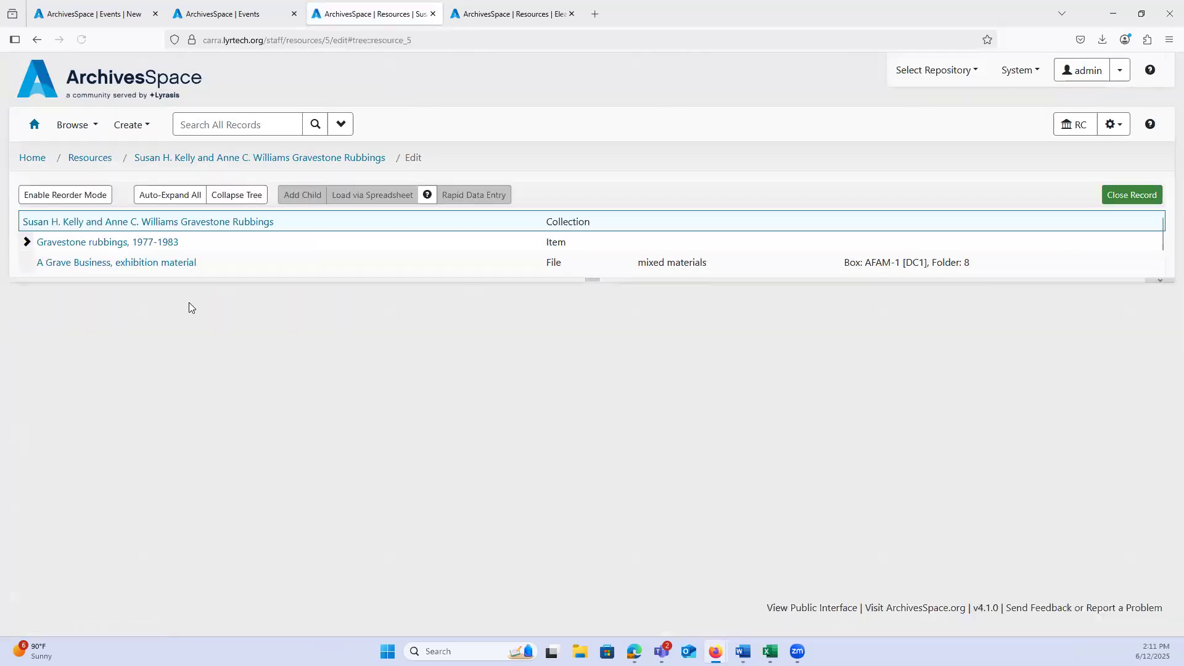
pyautogui.click(31, 158)
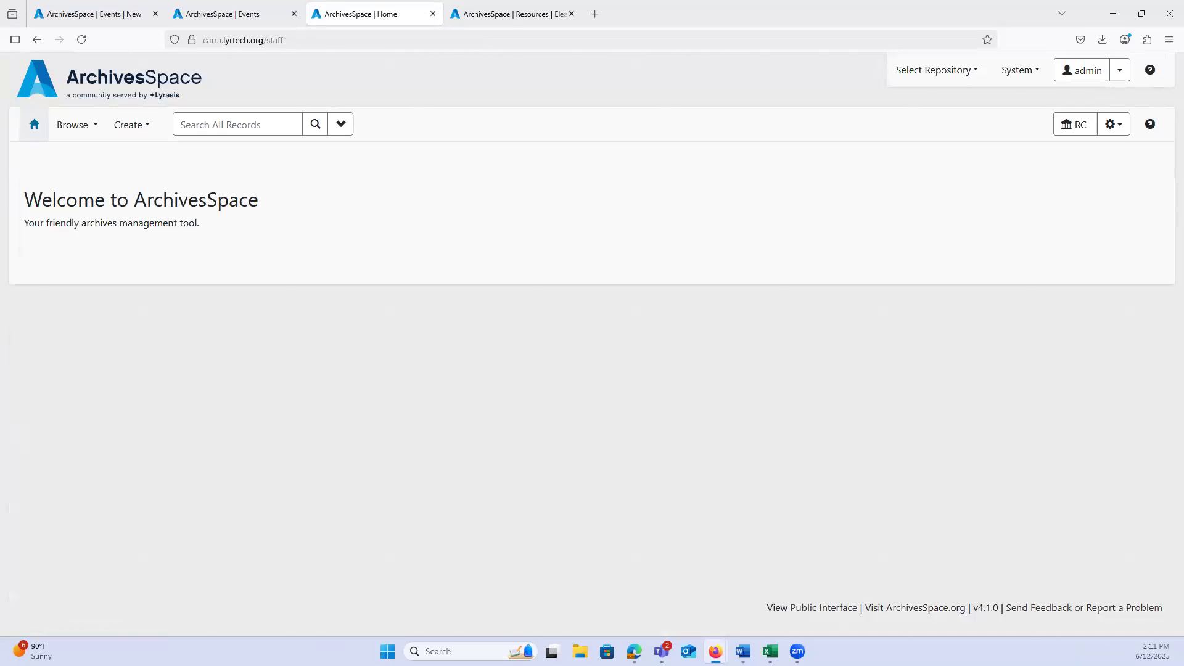
# Step: Browse the resources and open the Gravestone Rubbings resource from the second results page for editing
pyautogui.click(96, 126)
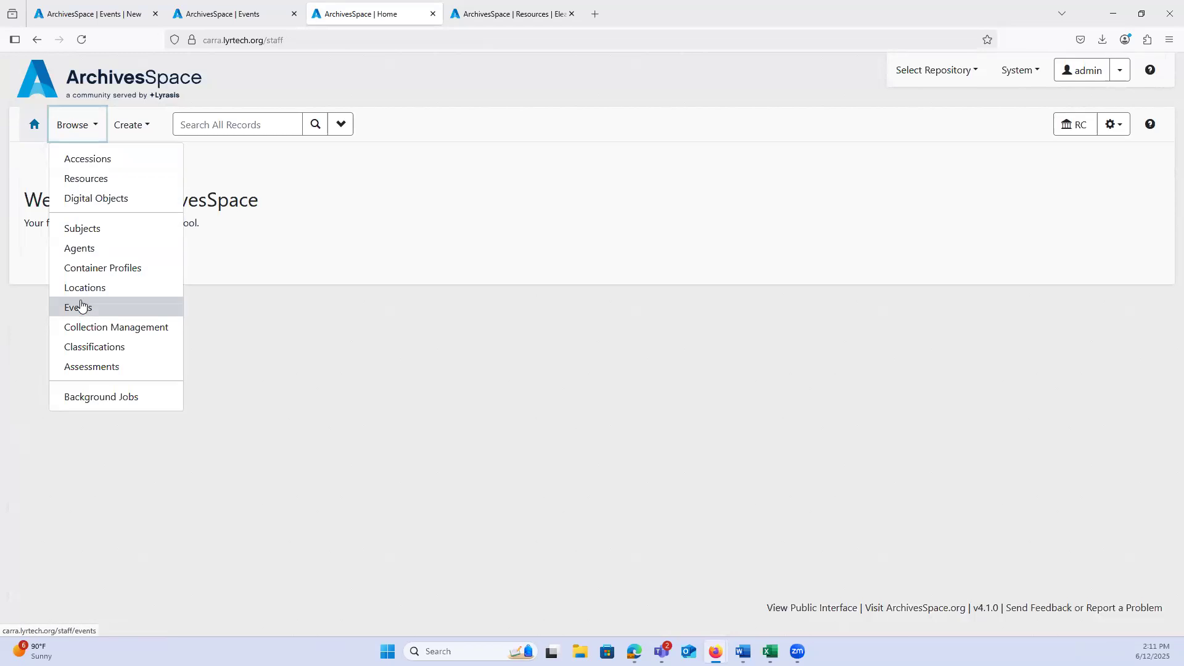
pyautogui.click(83, 179)
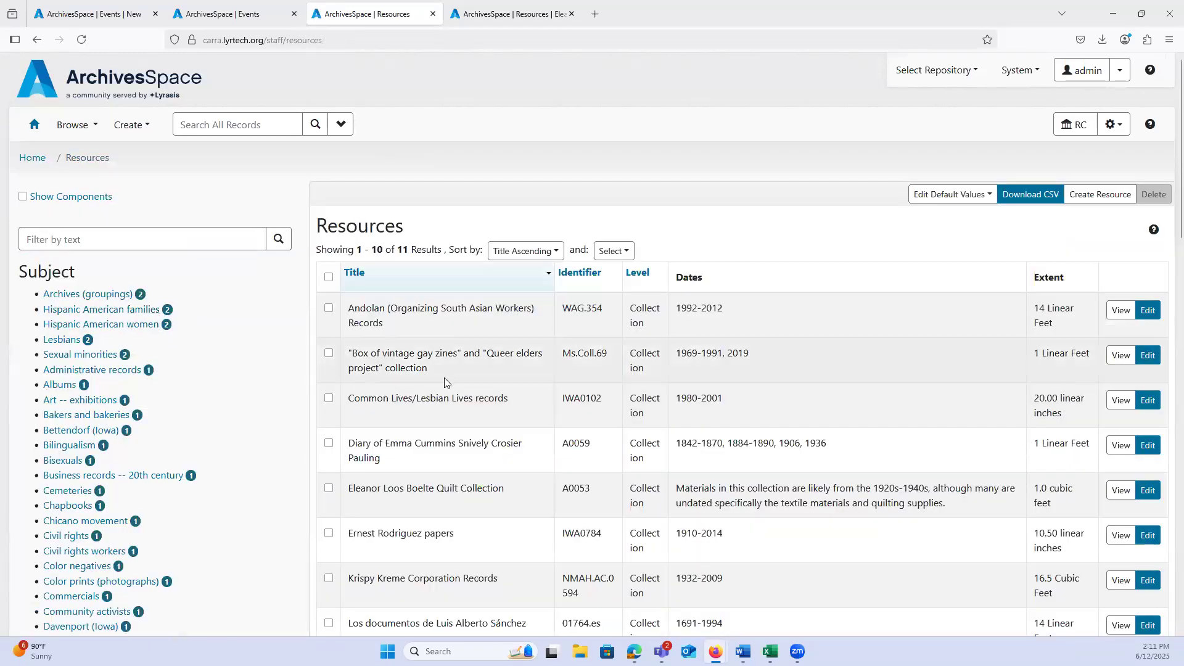
pyautogui.scroll(-5, 444, 378)
pyautogui.click(752, 504)
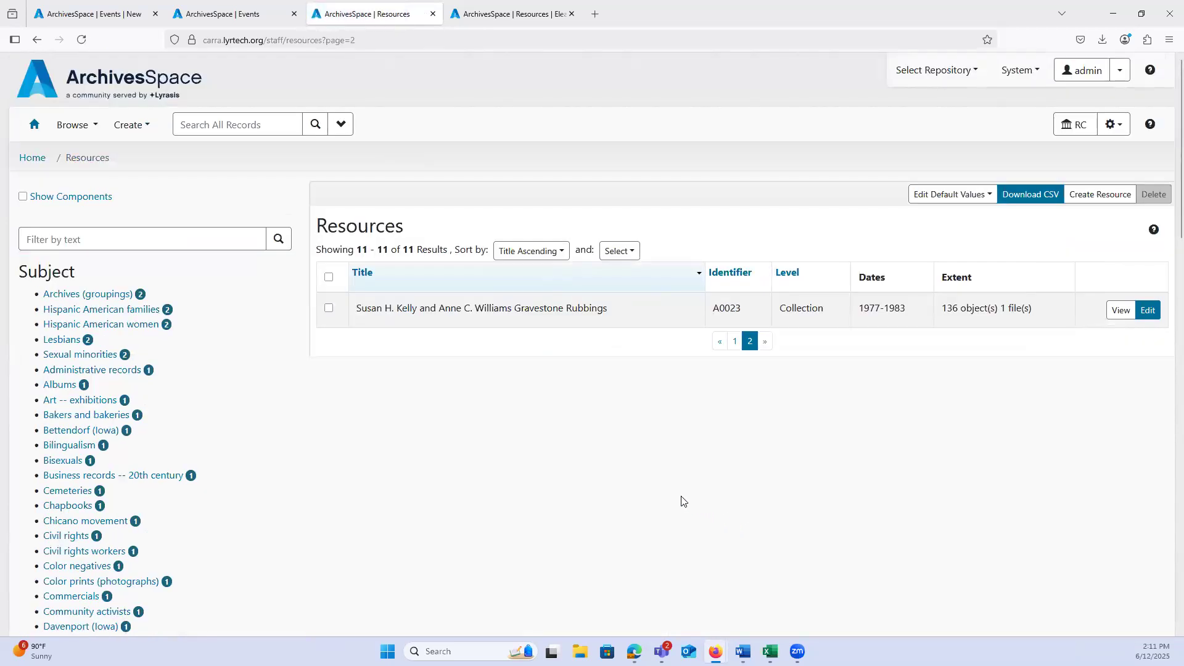
pyautogui.click(1143, 311)
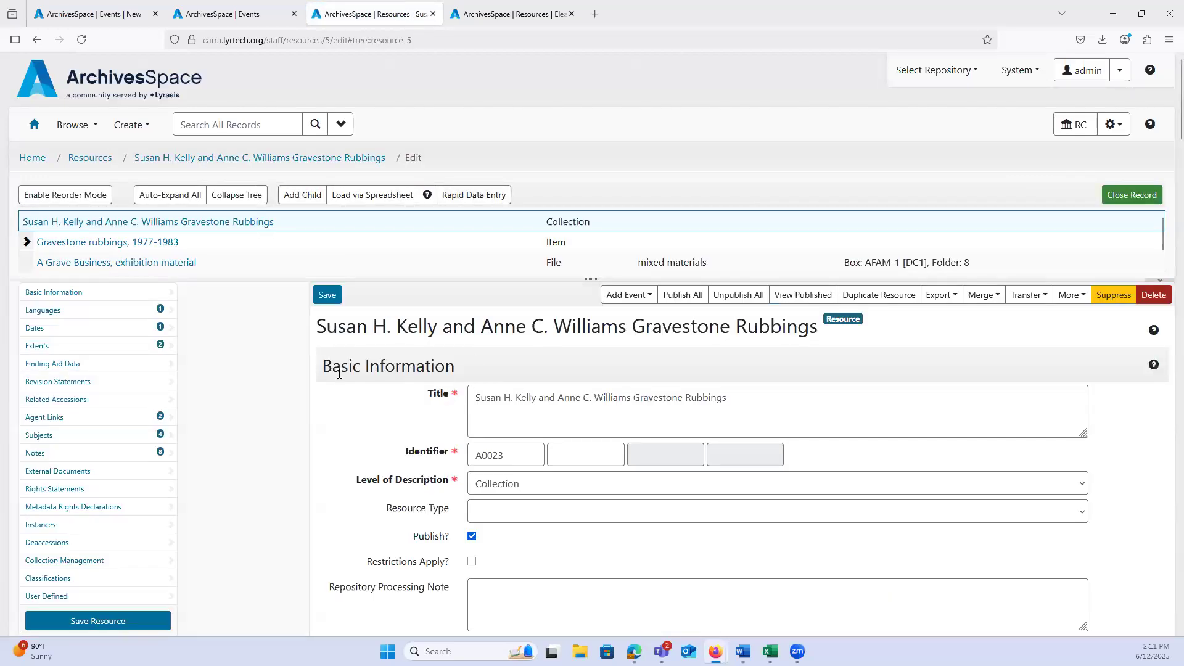
# Step: Create a blank event from the home page, look over its Agent Links and Record Links fields, and leave it unsaved
pyautogui.click(193, 10)
pyautogui.click(92, 11)
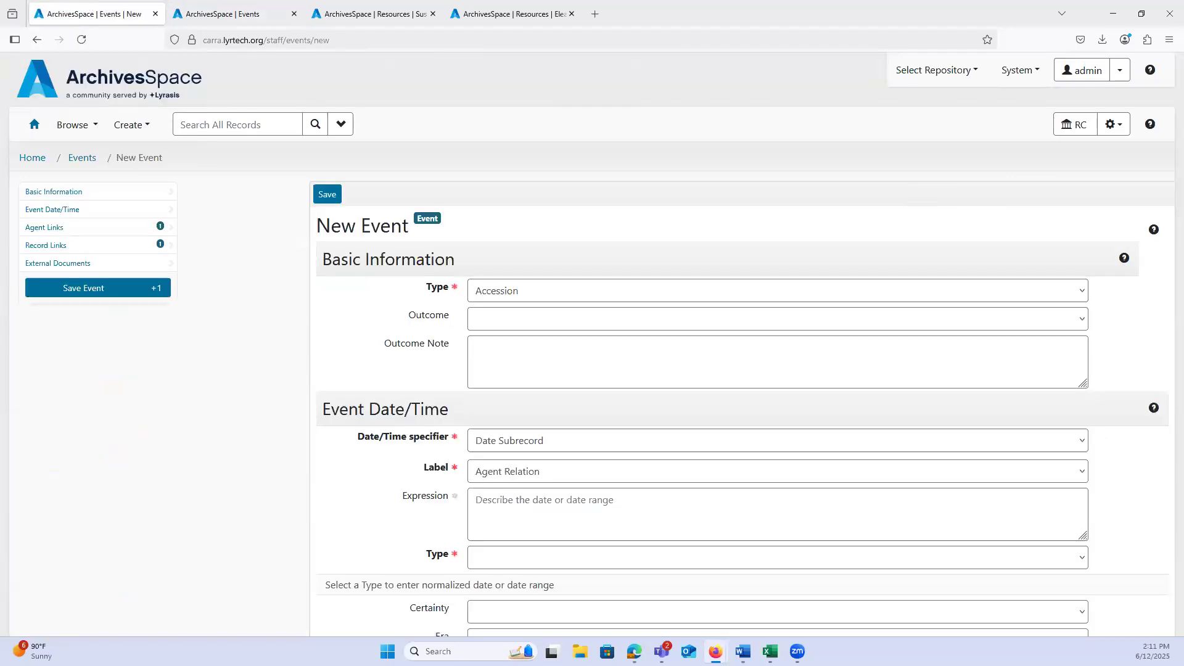
pyautogui.click(34, 124)
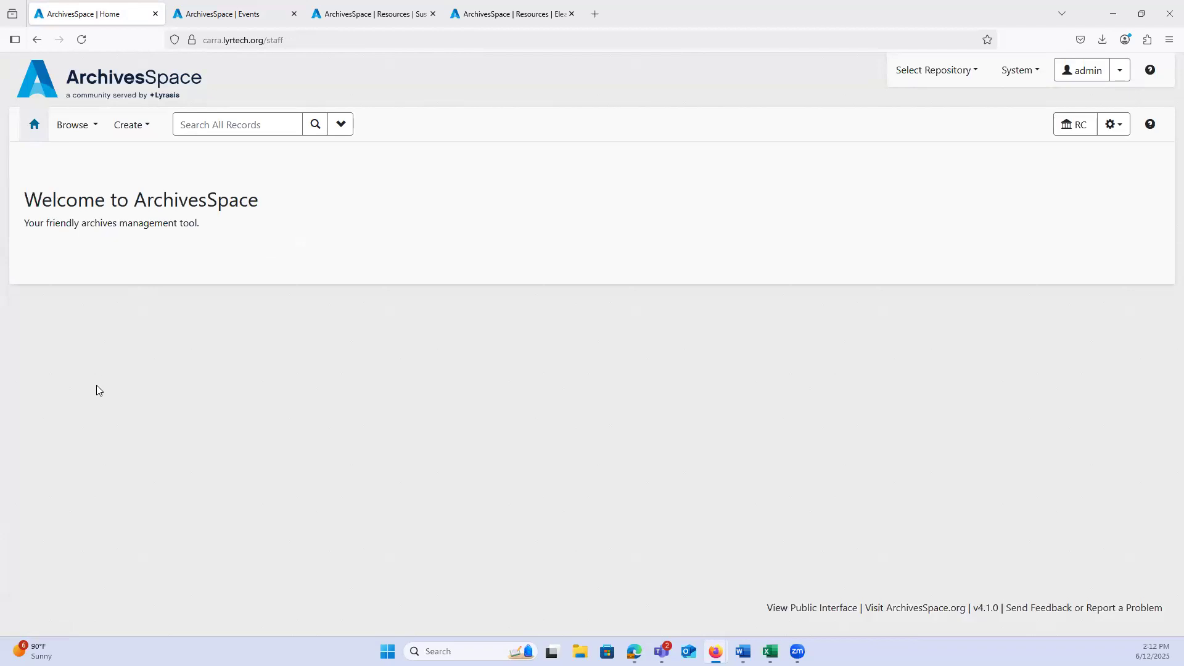
pyautogui.click(129, 125)
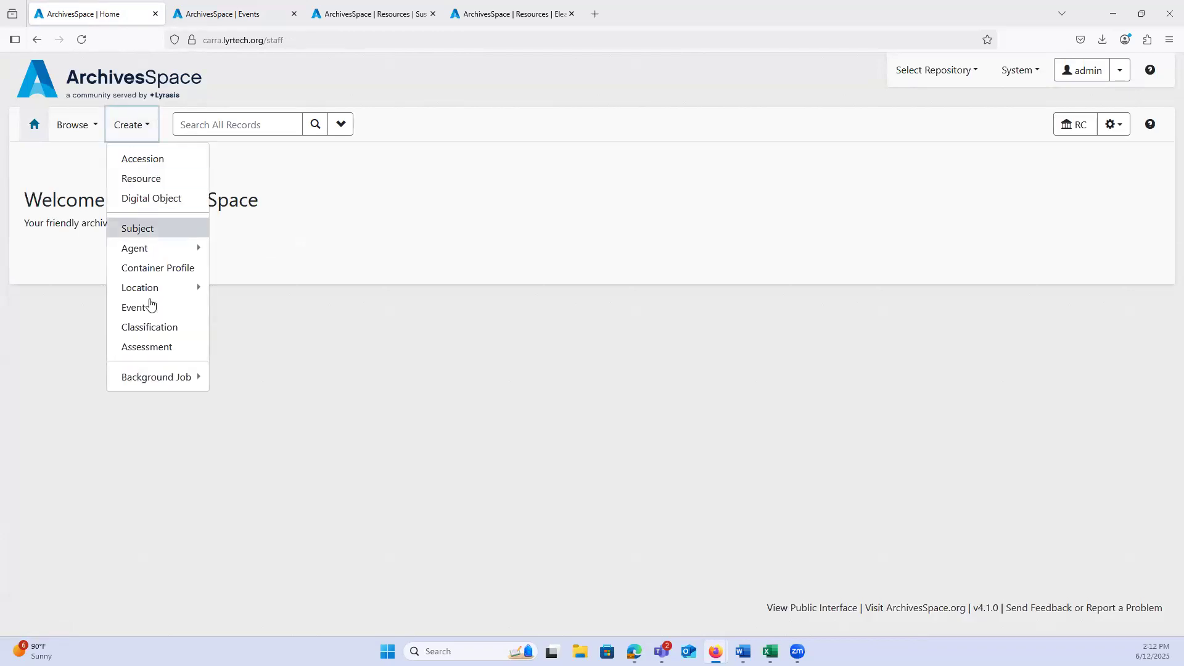
pyautogui.click(146, 316)
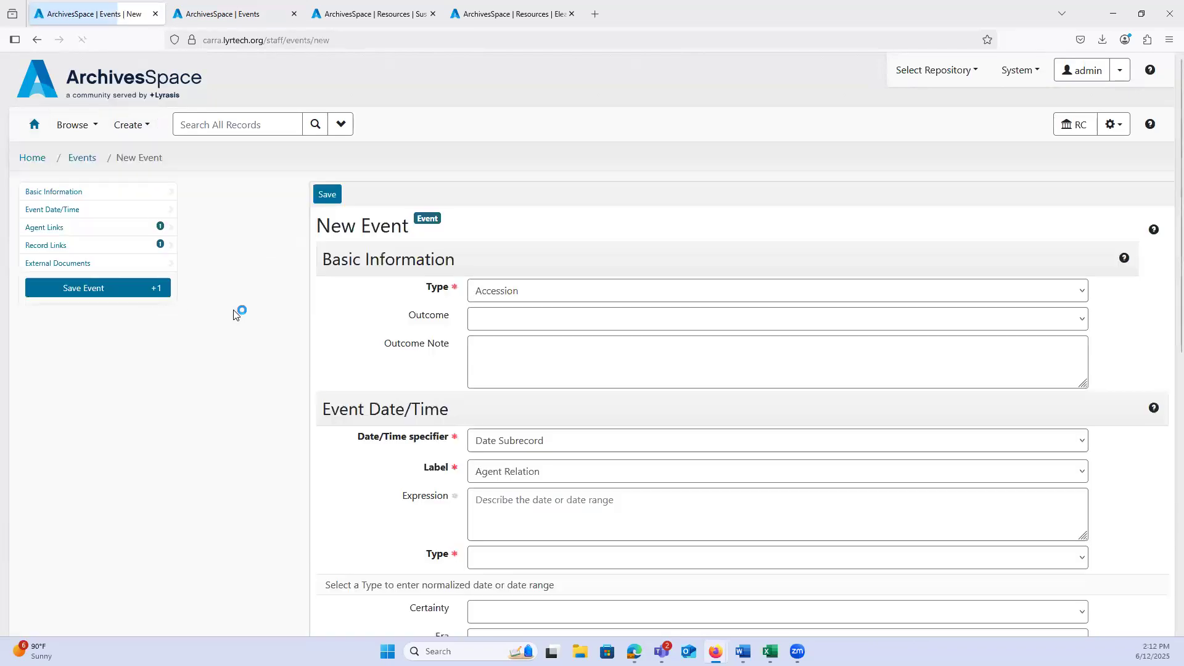
pyautogui.scroll(-3, 439, 171)
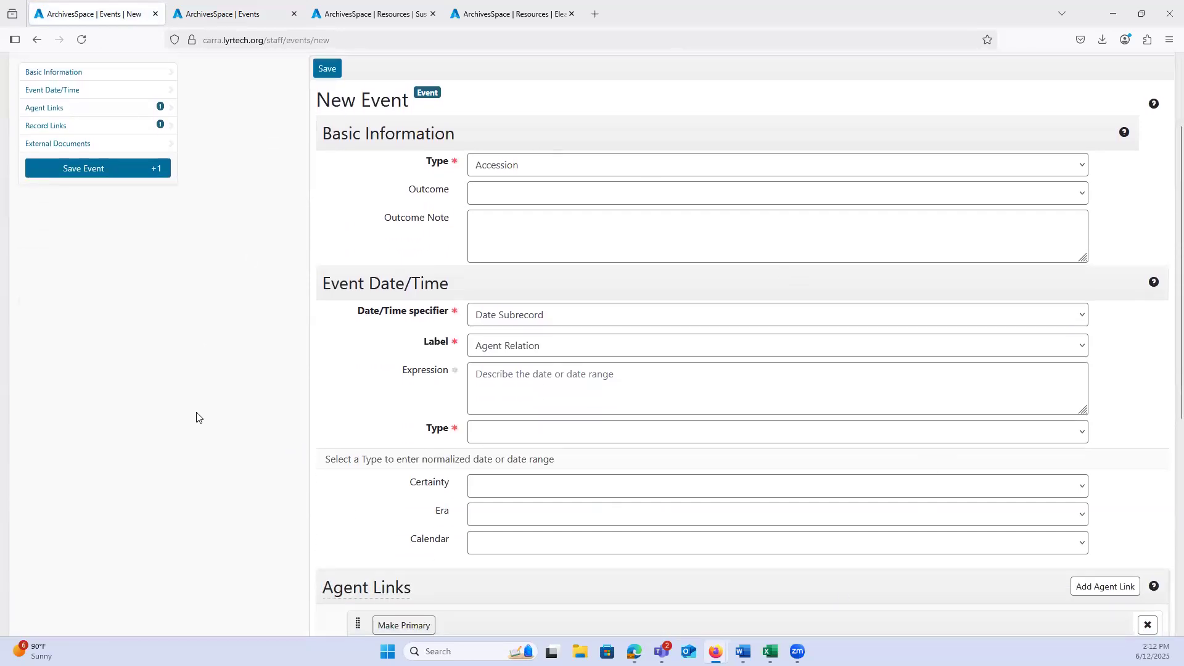
pyautogui.scroll(-5, 210, 486)
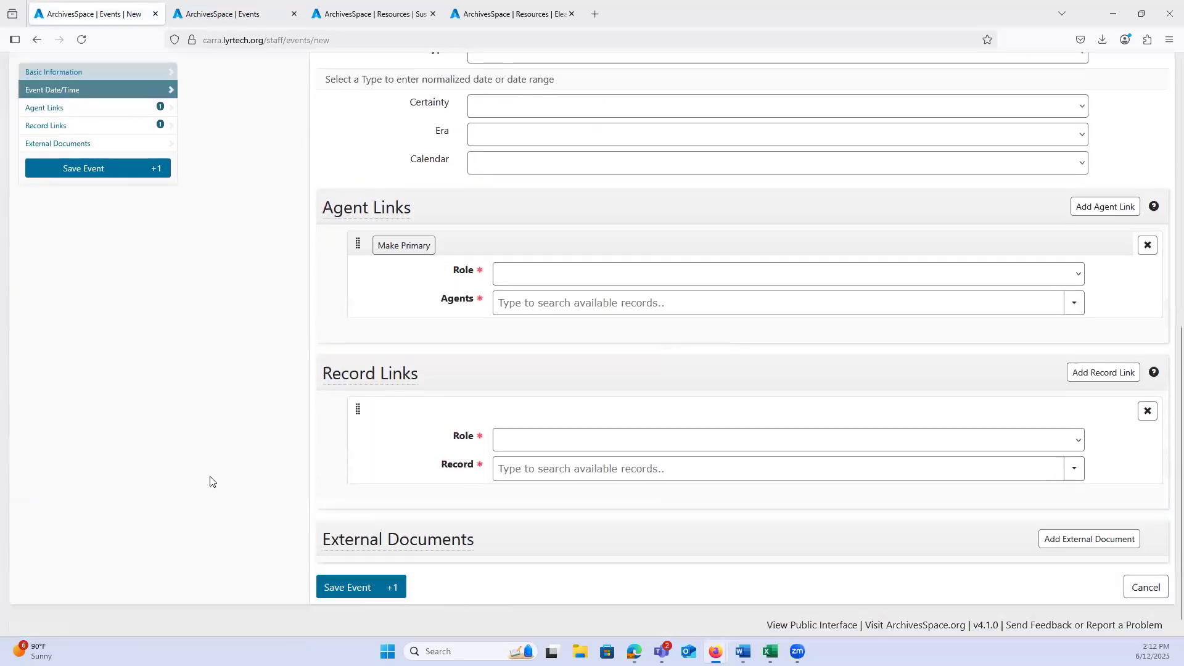
pyautogui.scroll(3, 213, 481)
pyautogui.scroll(5, 213, 482)
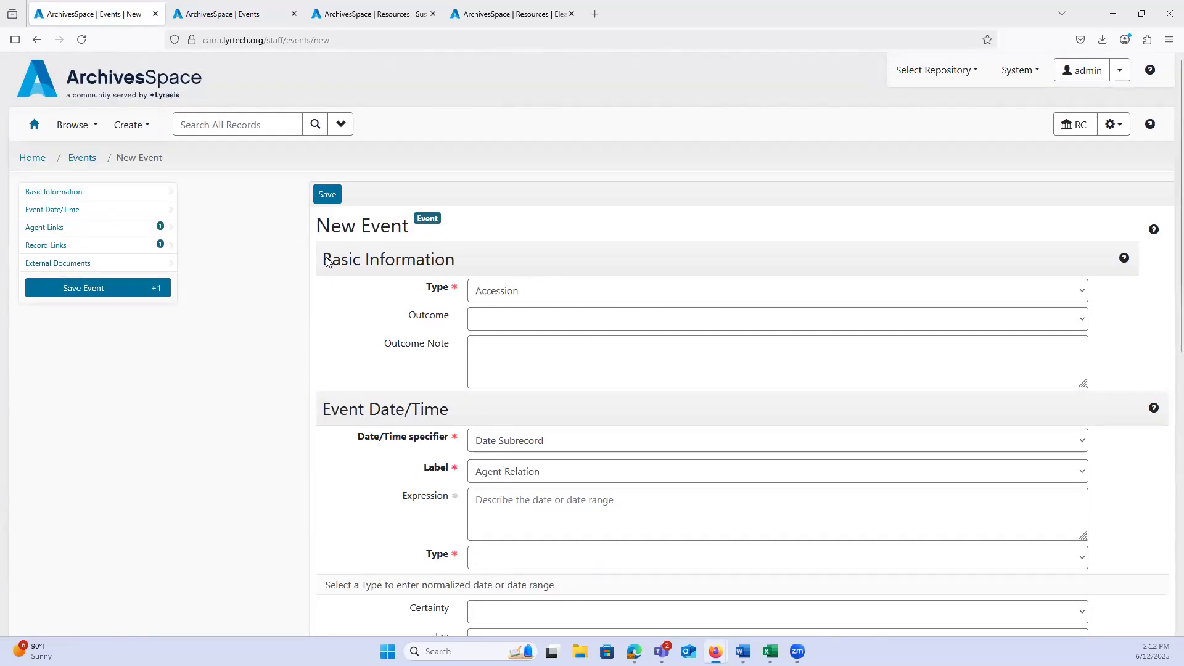
pyautogui.click(34, 124)
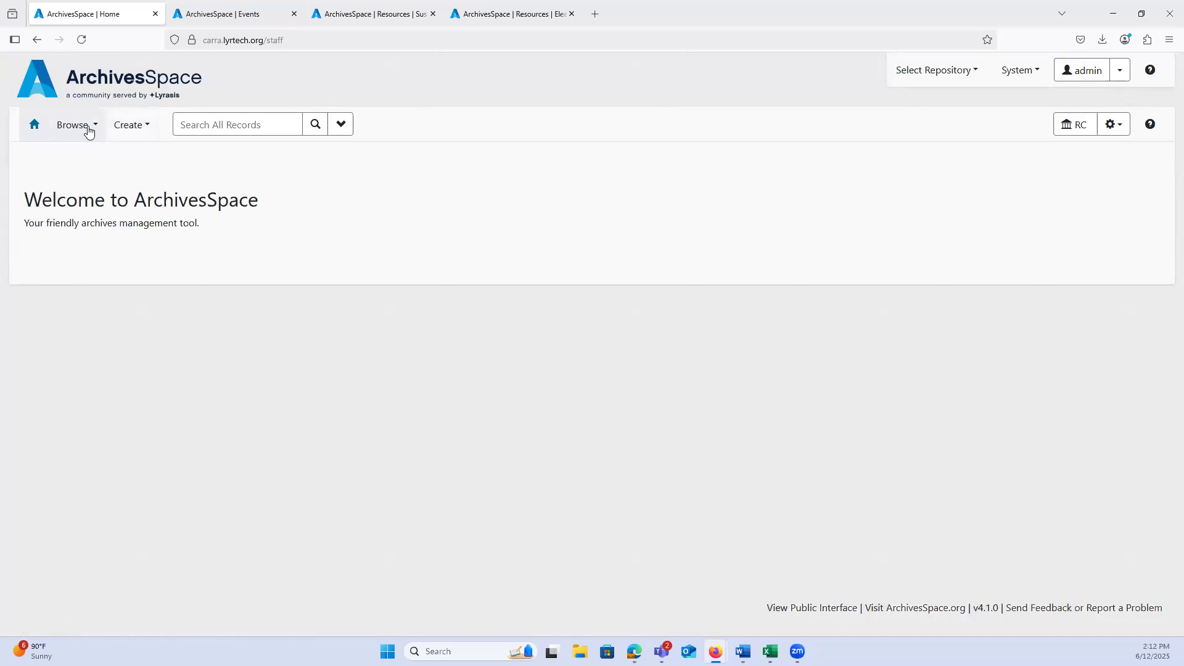
# Step: Start an Accession event from the Gravestone Rubbings resource and examine its prefilled record link and role
pyautogui.click(378, 10)
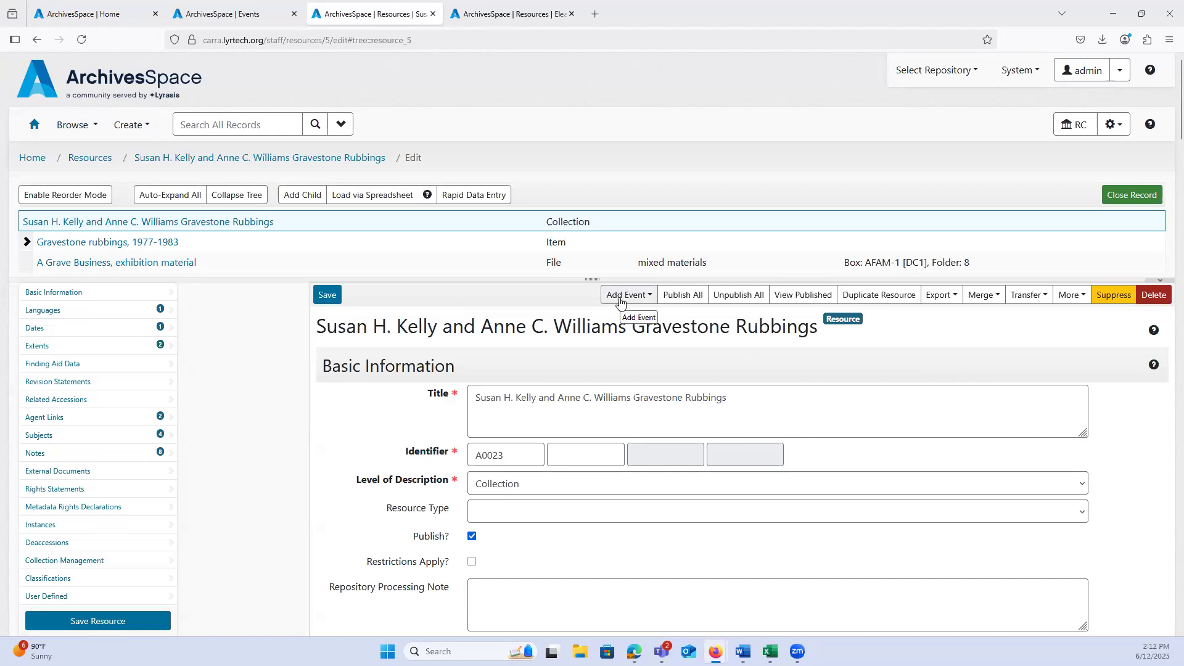
pyautogui.click(620, 302)
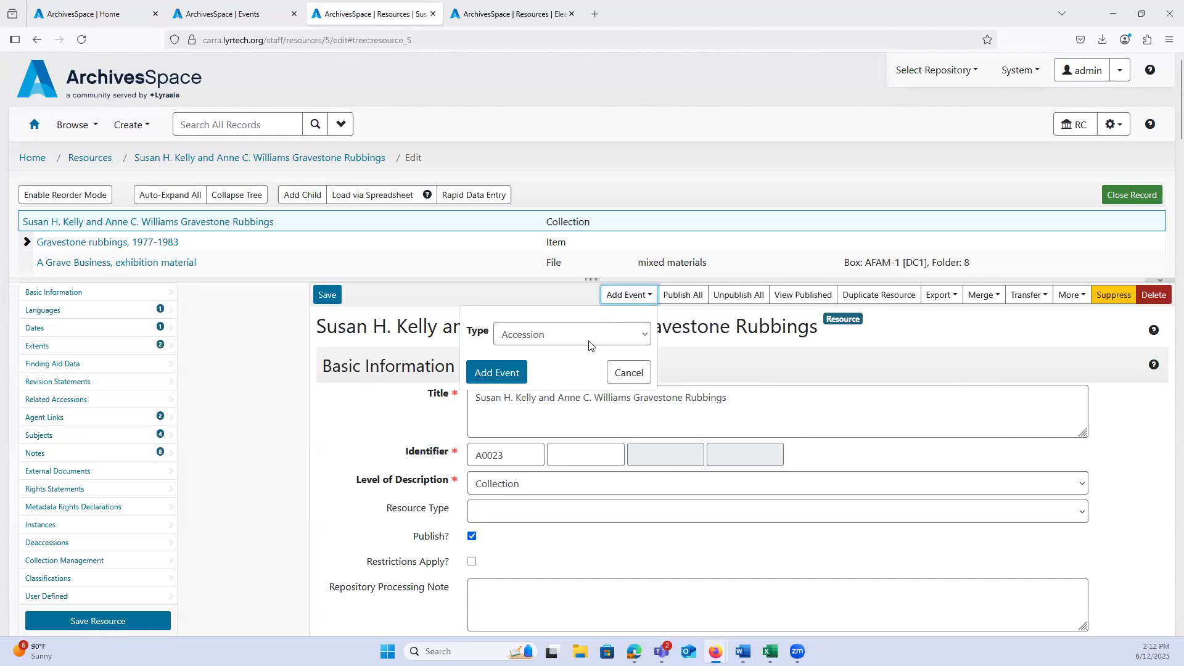
pyautogui.click(492, 372)
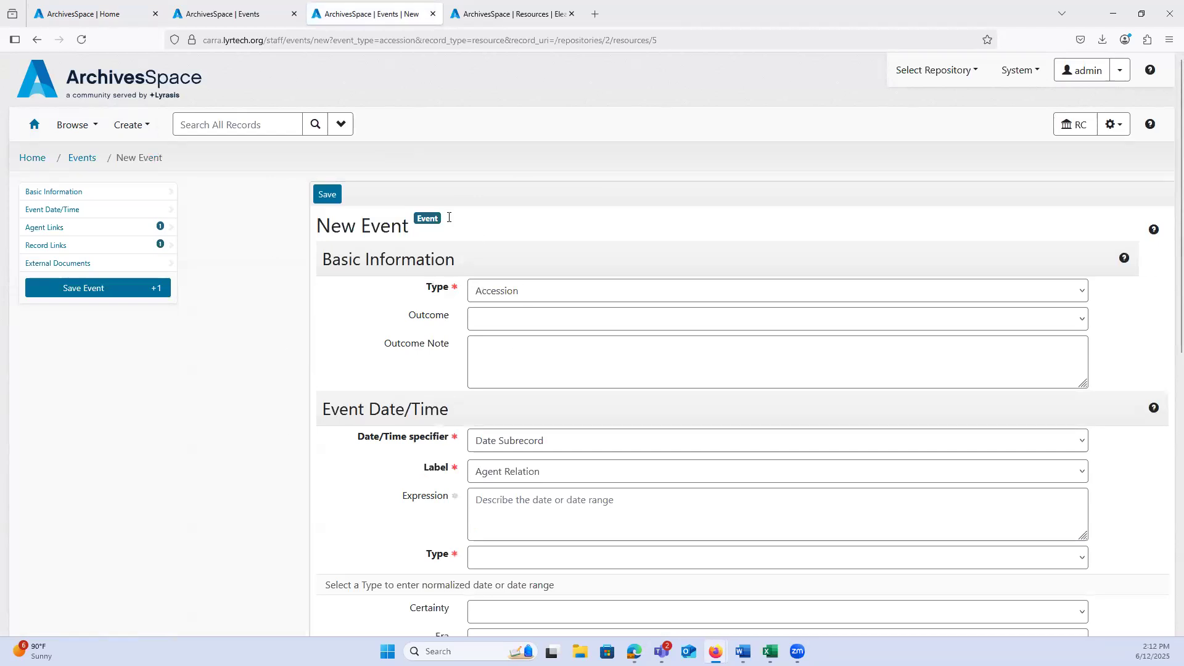
pyautogui.scroll(-2, 267, 443)
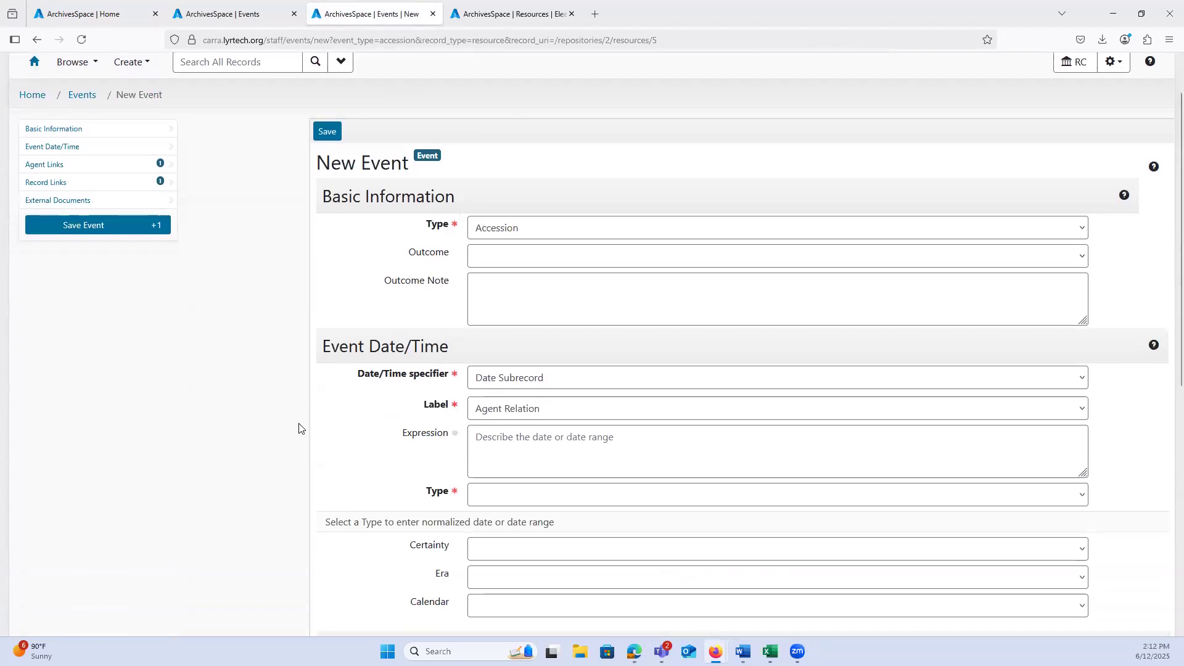
pyautogui.scroll(-5, 330, 379)
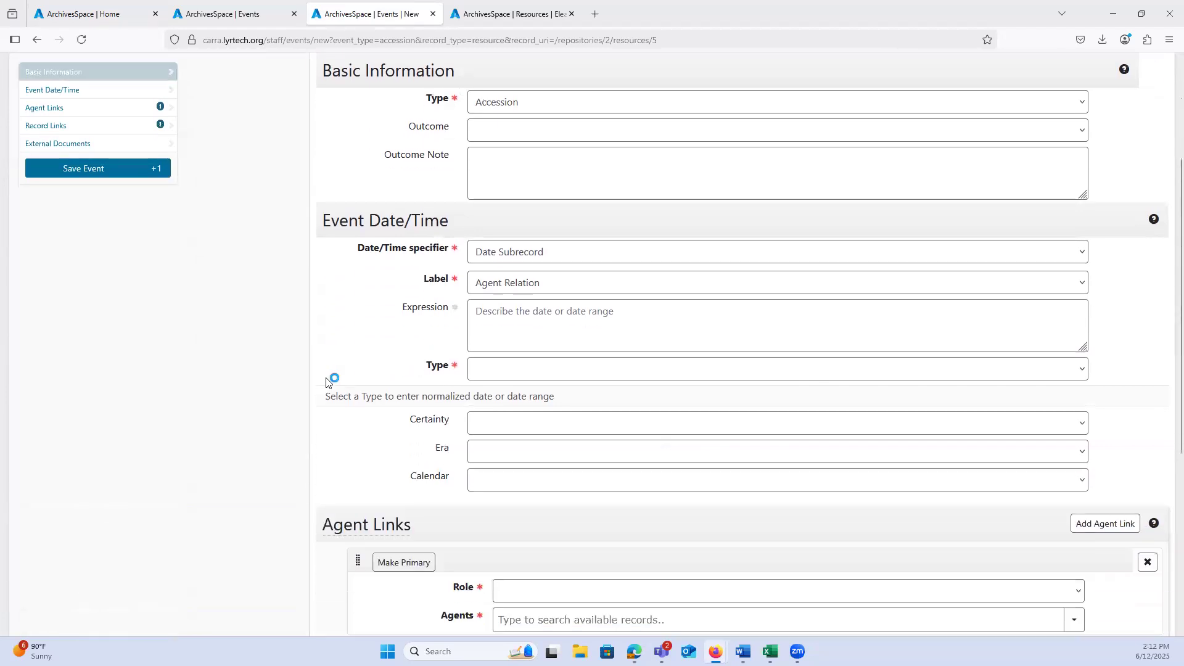
pyautogui.scroll(-2, 327, 378)
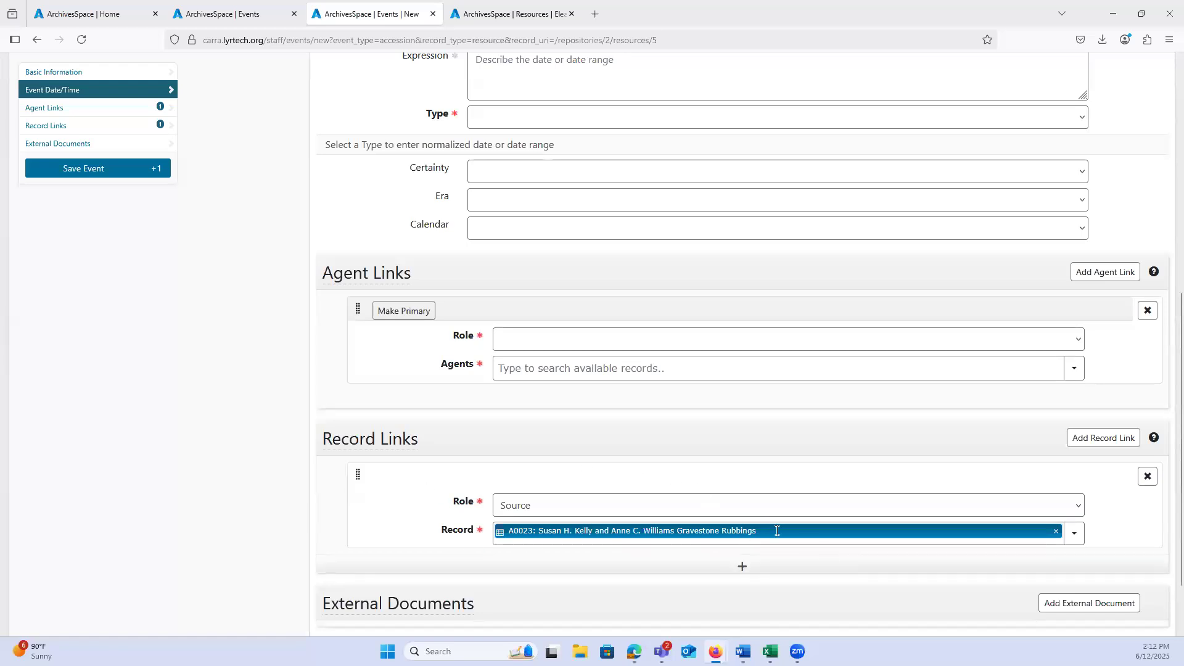
pyautogui.click(523, 512)
pyautogui.click(281, 531)
# Step: Abandon the unsaved Accession event form and close its browser tab
pyautogui.scroll(7, 267, 491)
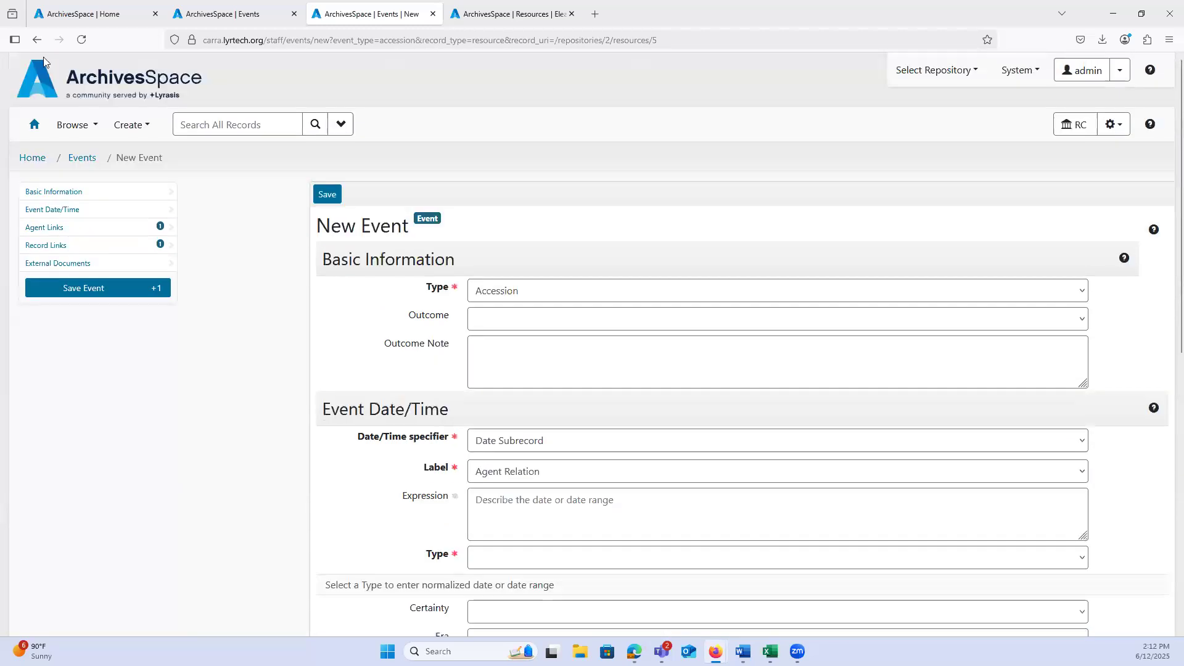
pyautogui.click(37, 40)
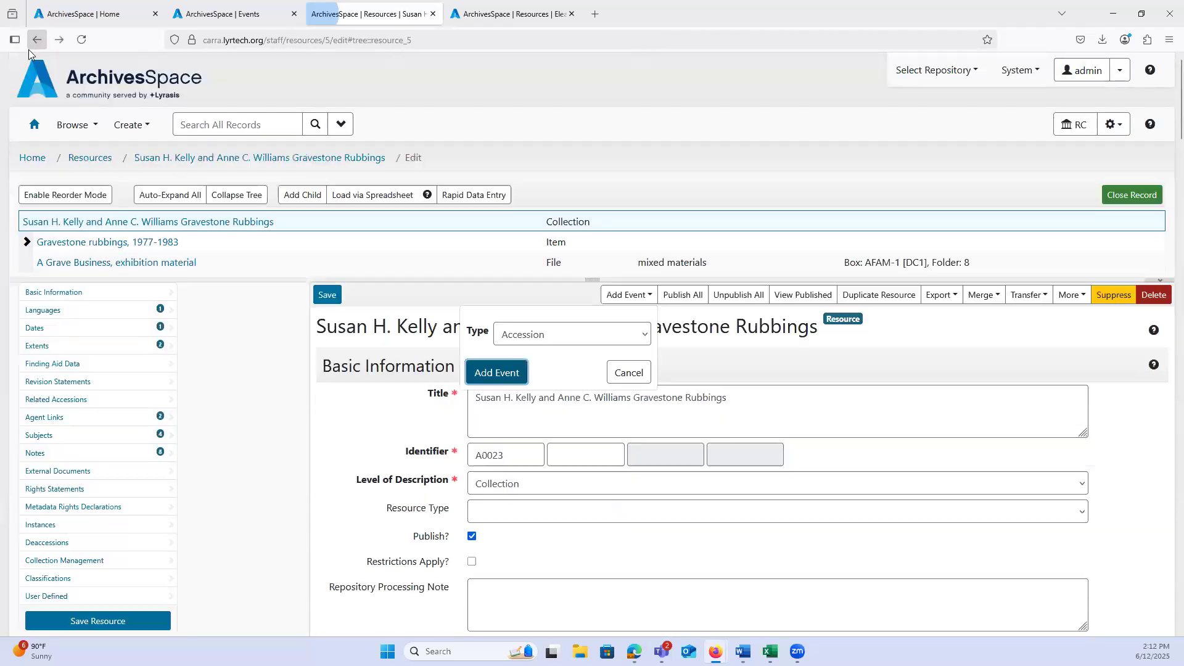
pyautogui.click(40, 159)
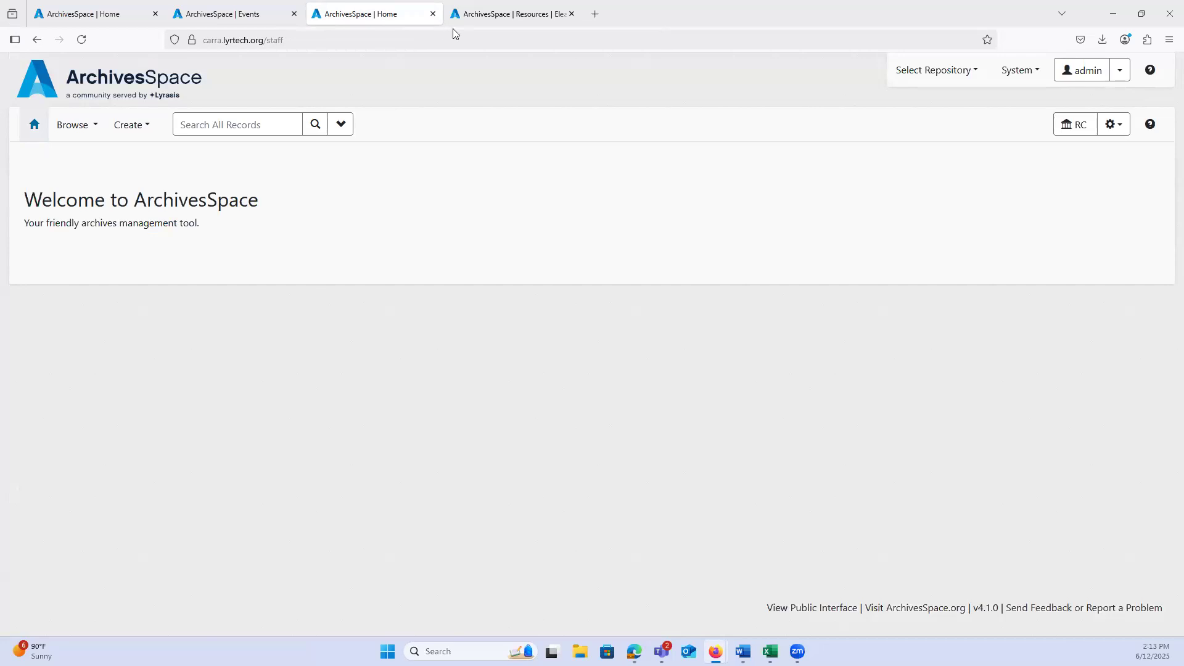
pyautogui.click(432, 14)
# Step: Return to the home page in the Events browser tab and reload the list of all event records
pyautogui.click(216, 13)
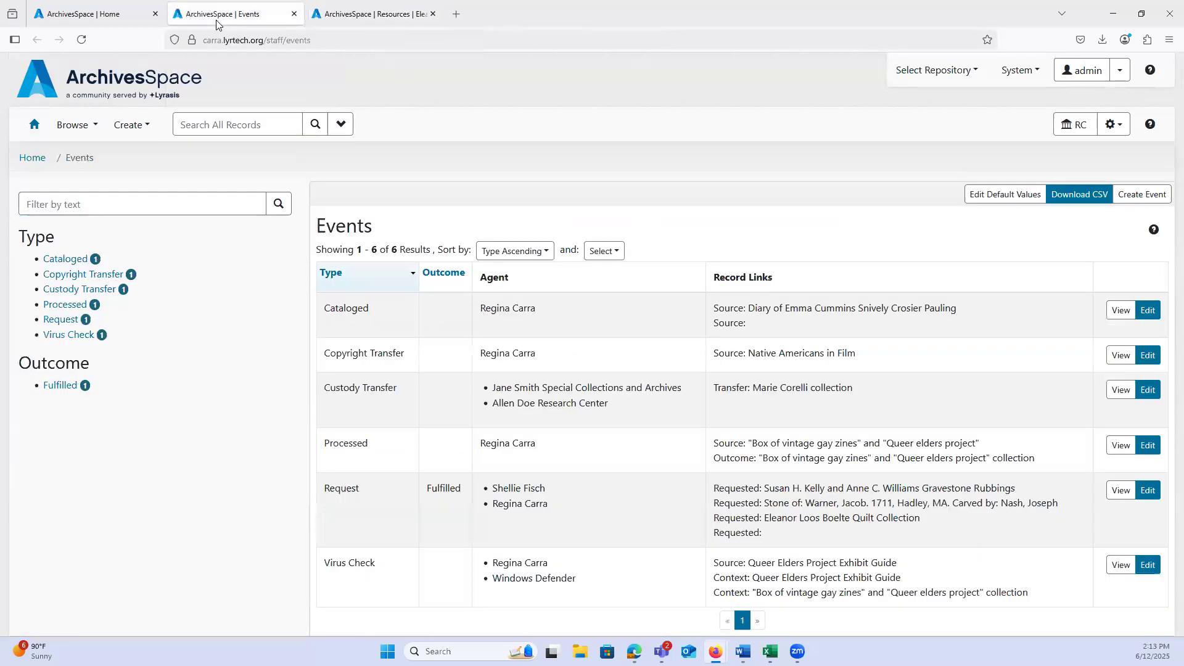
pyautogui.click(115, 13)
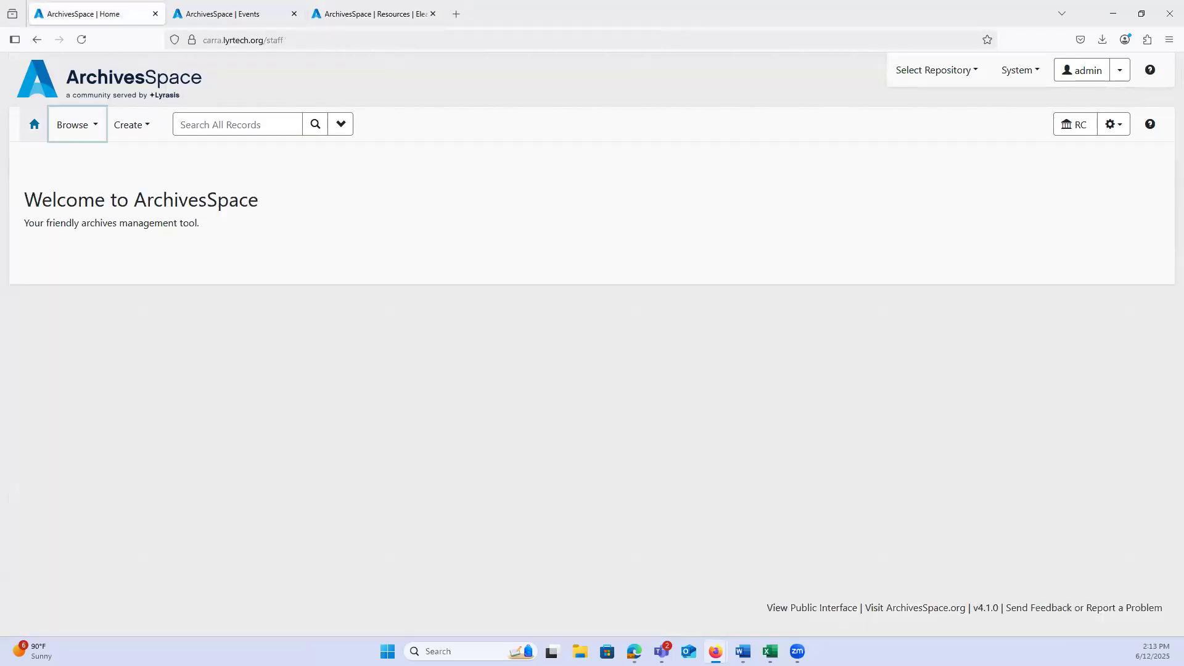
pyautogui.click(229, 13)
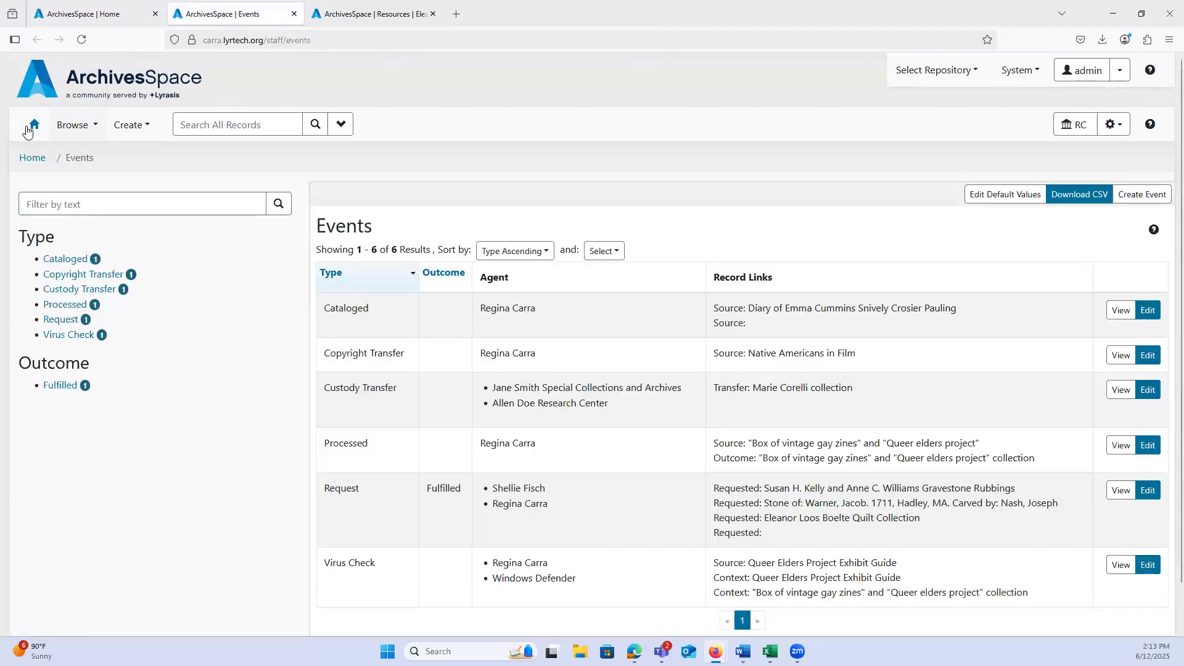
pyautogui.click(34, 124)
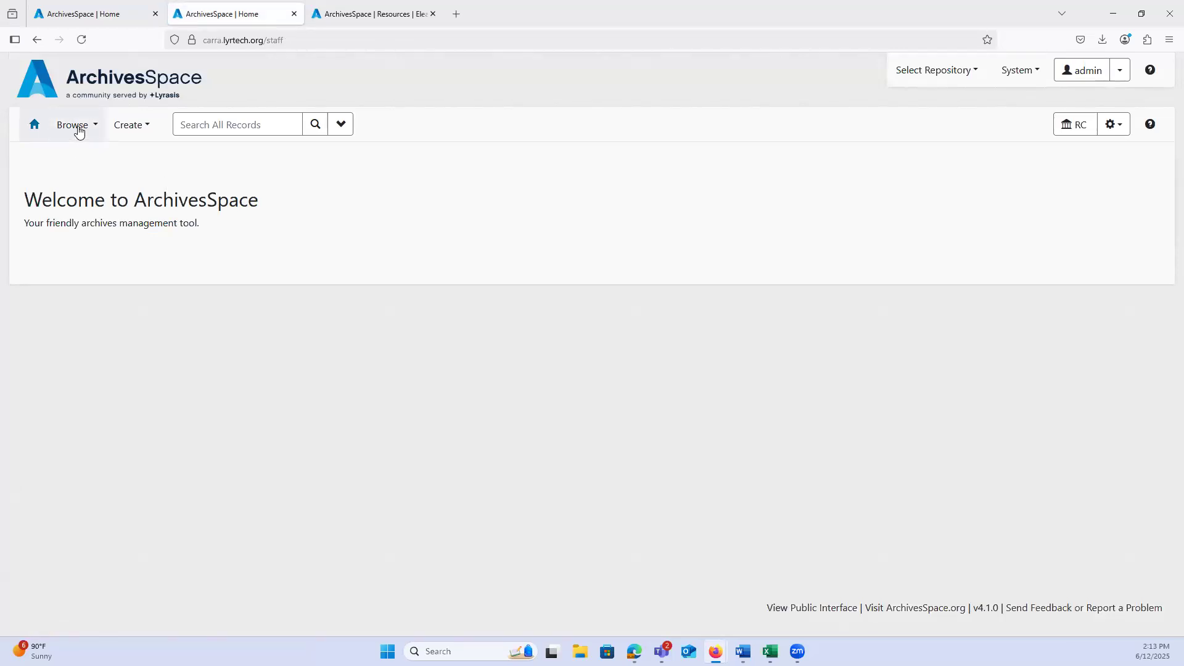
pyautogui.click(78, 129)
pyautogui.click(76, 308)
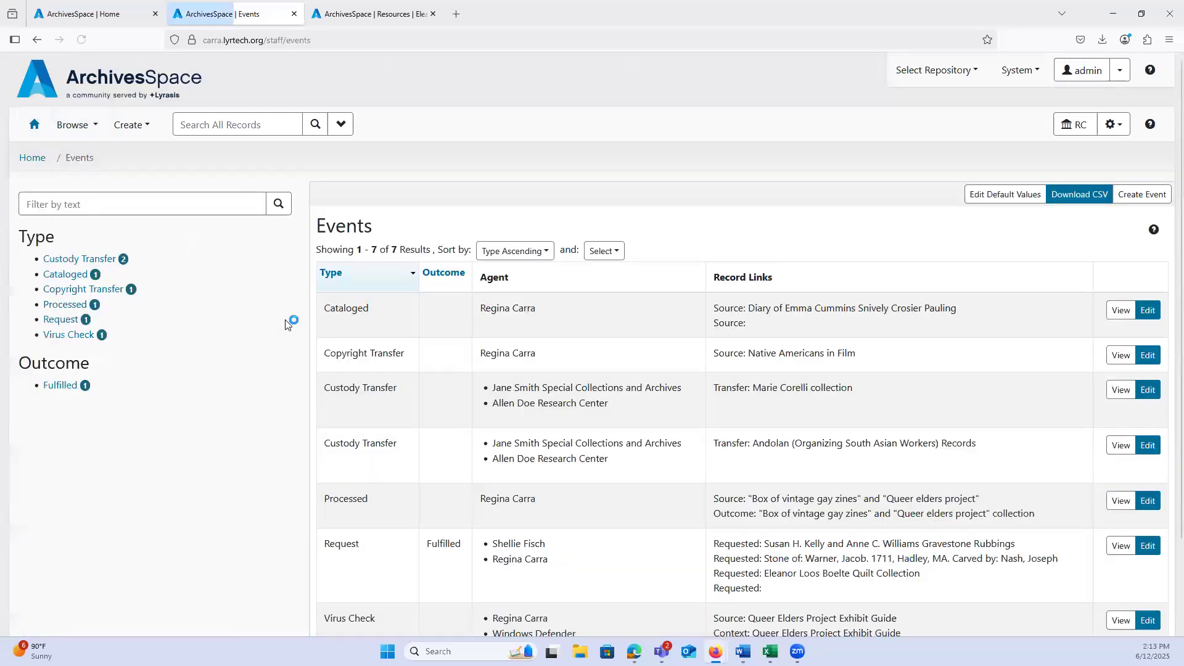
# Step: Sort the event records by Outcome and return to sorting them by Type in ascending order
pyautogui.scroll(-1, 669, 362)
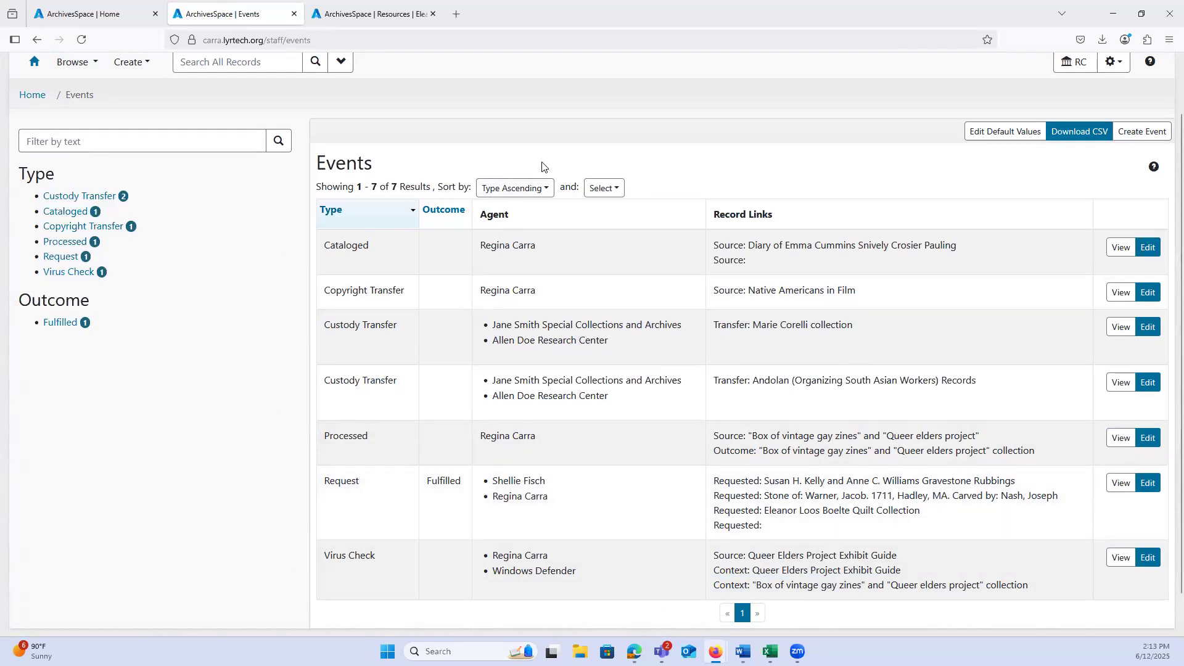
pyautogui.click(443, 211)
pyautogui.click(383, 275)
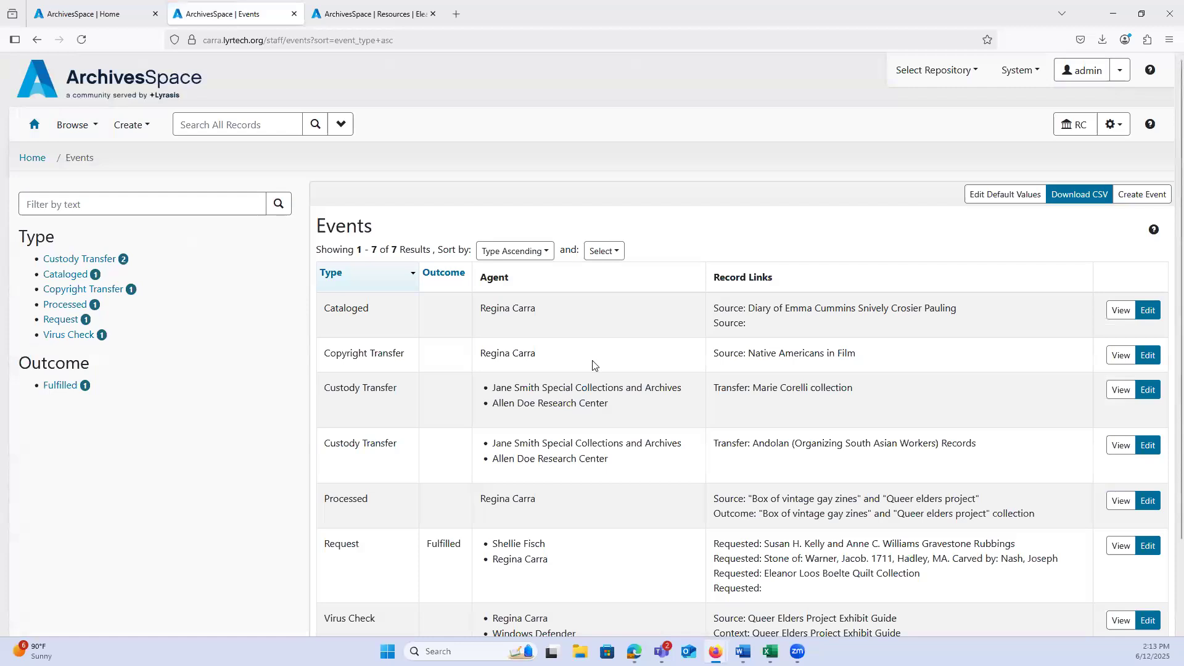
# Step: Open the default values form for event records, examine the available event types, and return to the events list
pyautogui.scroll(-2, 594, 365)
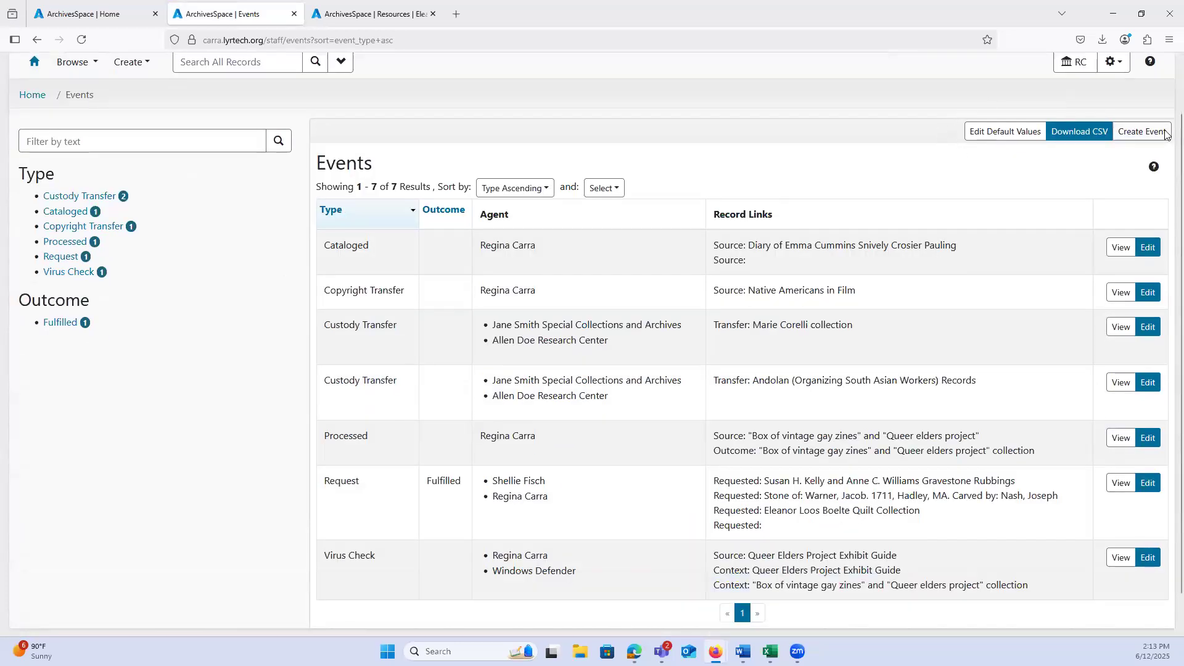
pyautogui.click(979, 139)
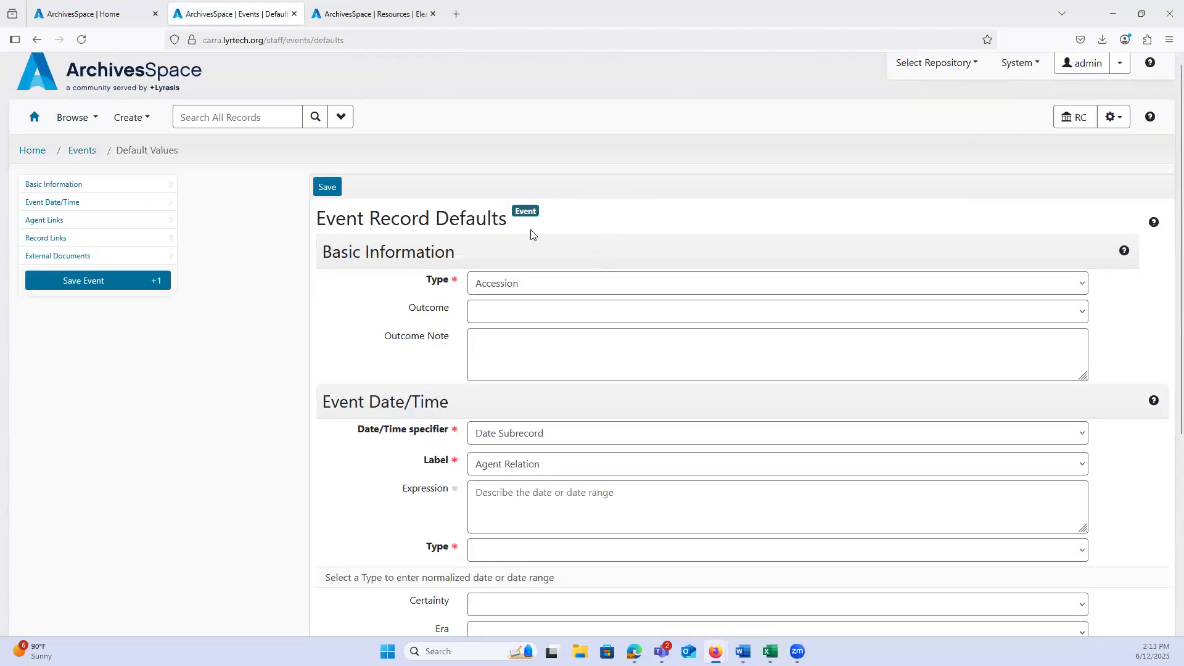
pyautogui.scroll(-1, 518, 235)
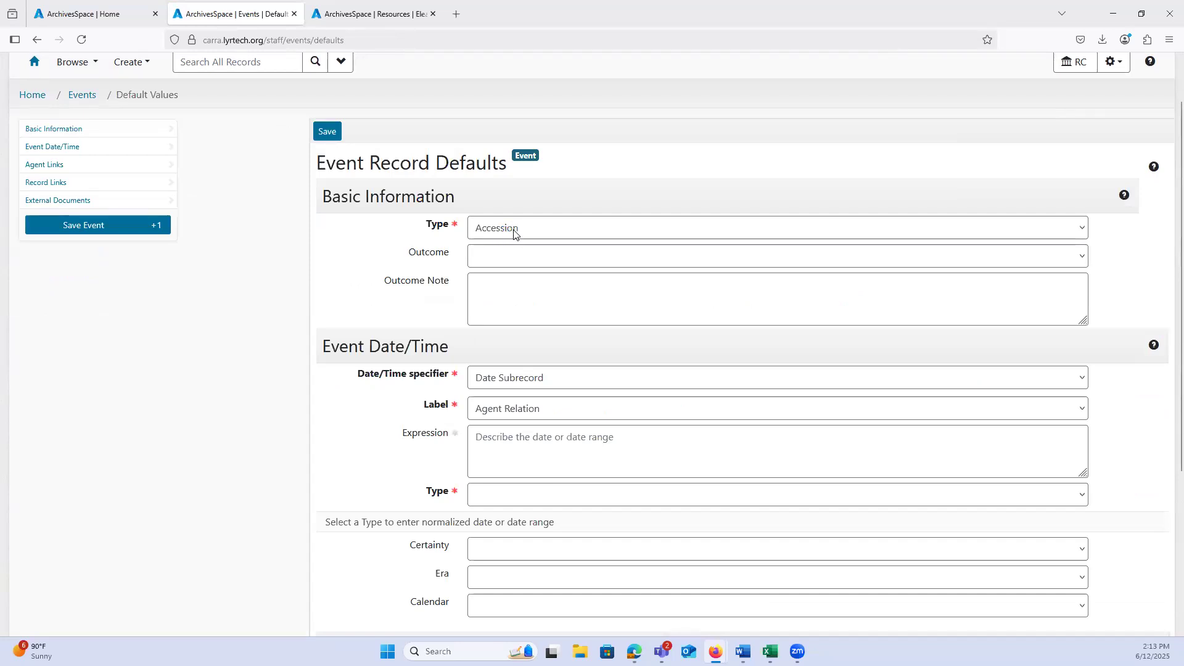
pyautogui.click(514, 234)
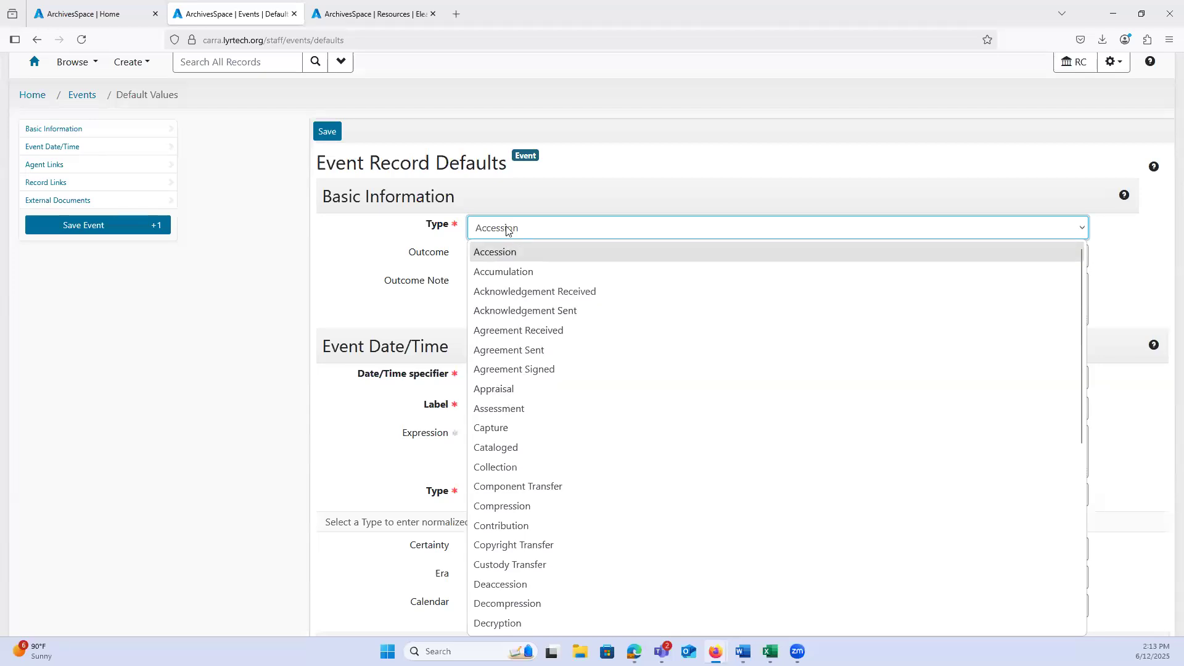
pyautogui.click(396, 237)
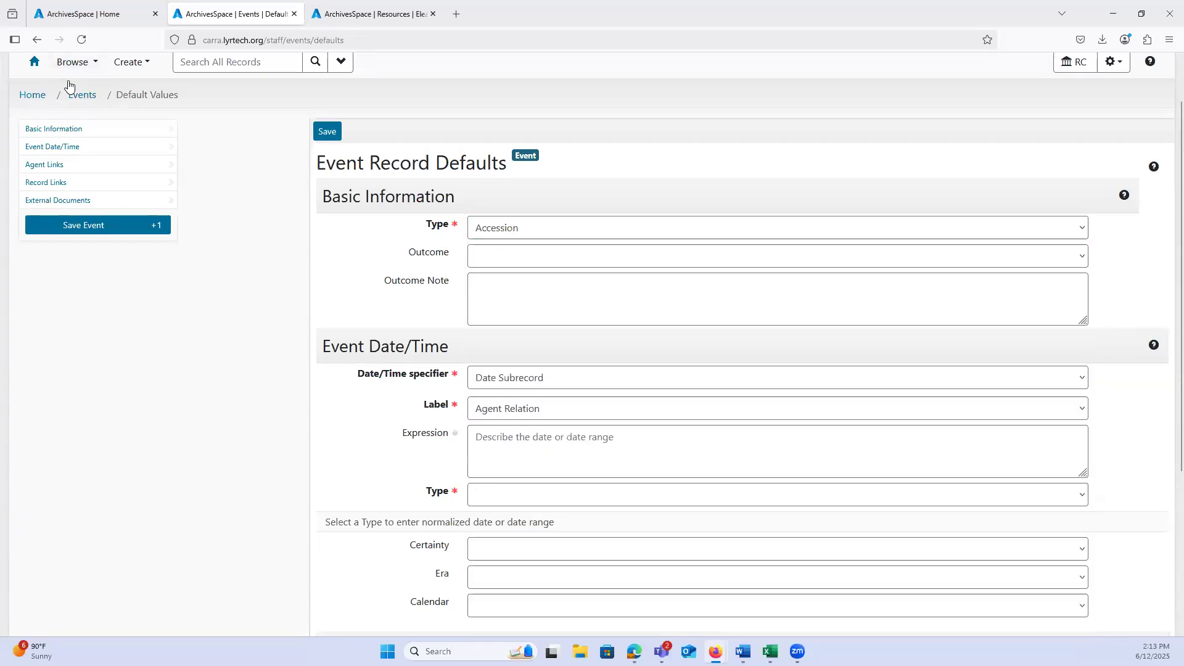
pyautogui.click(36, 39)
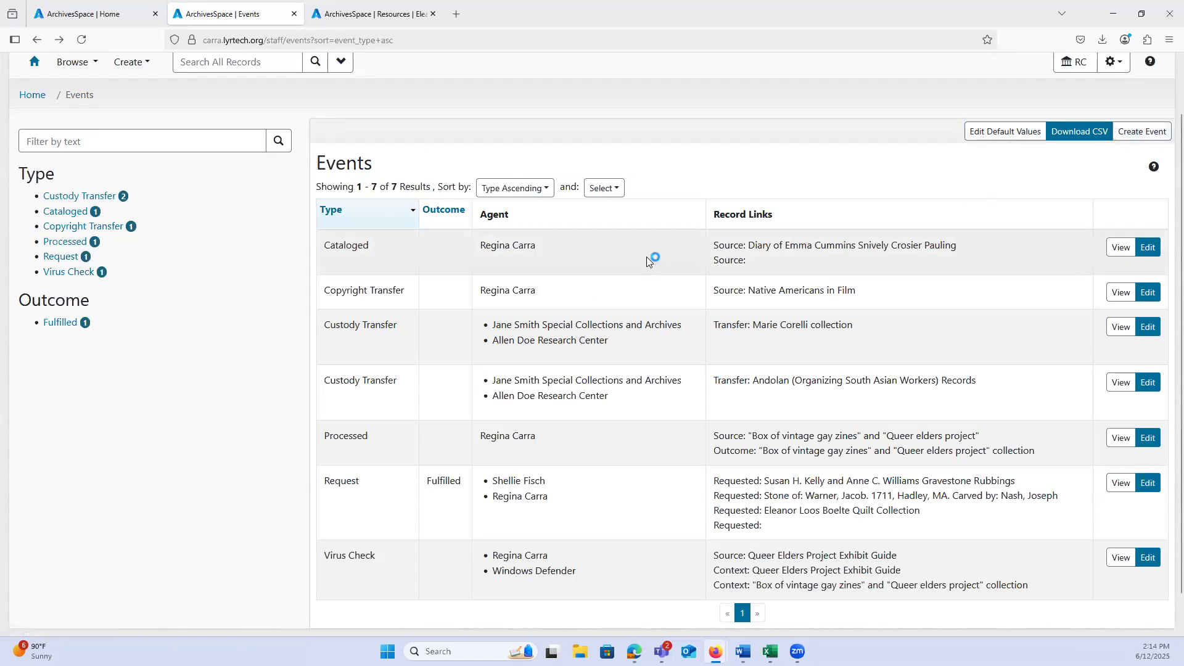
# Step: Inspect the Cataloged event in both its read-only and edit views, returning to the events list
pyautogui.click(1121, 249)
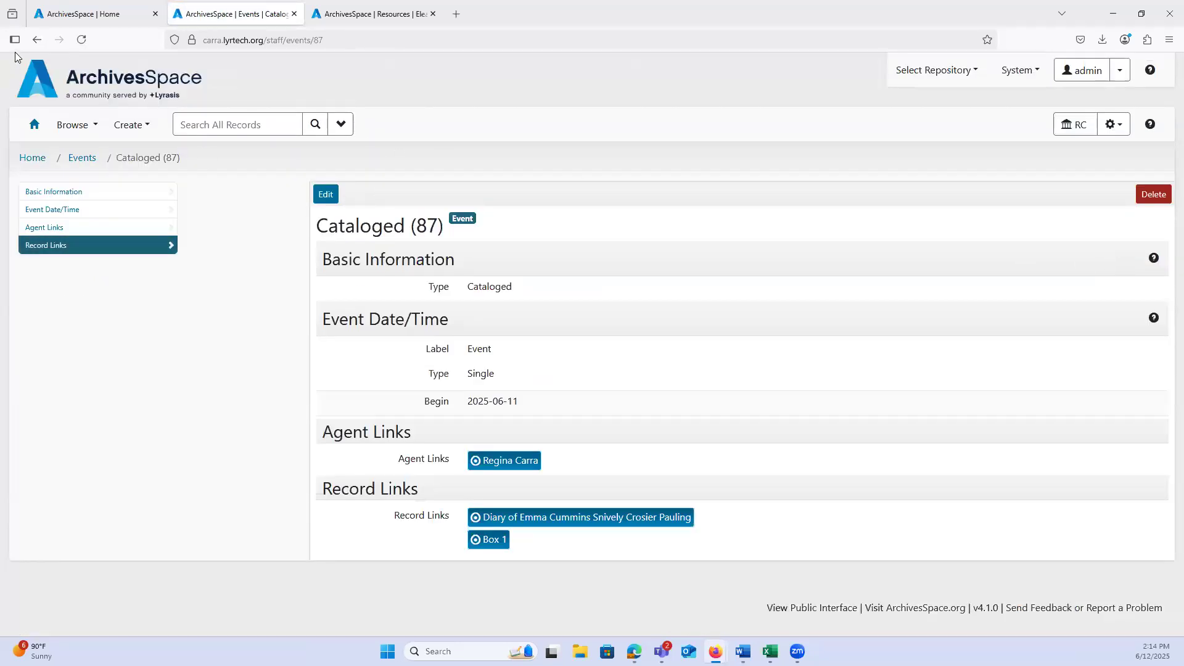
pyautogui.click(37, 40)
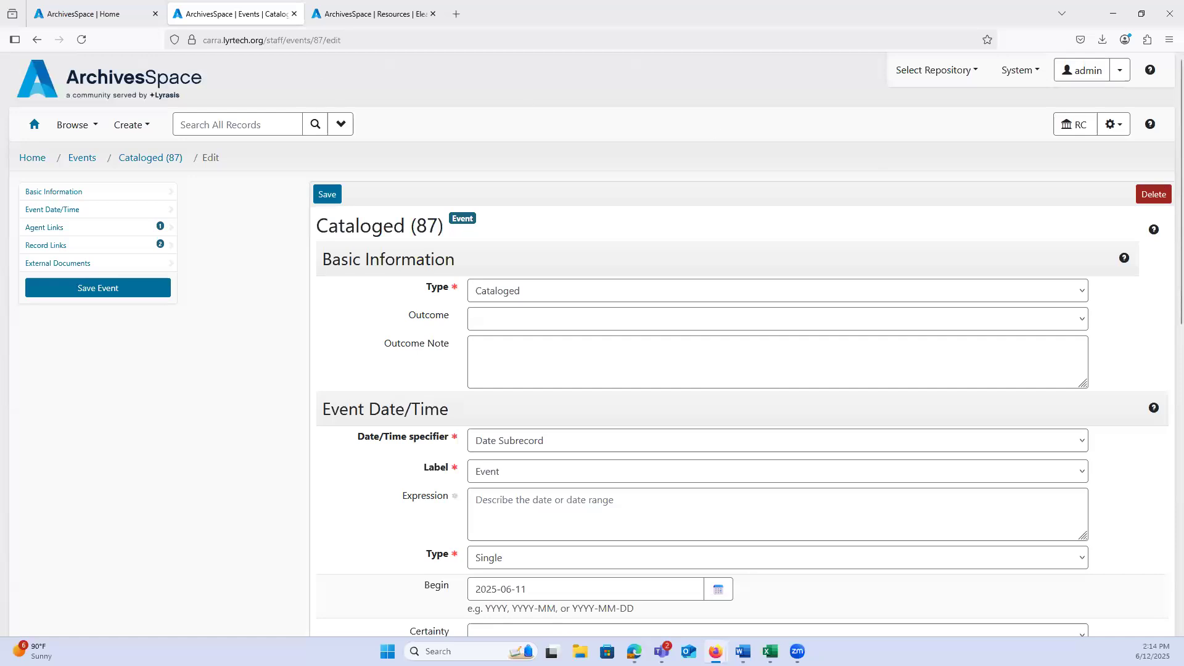
pyautogui.click(38, 43)
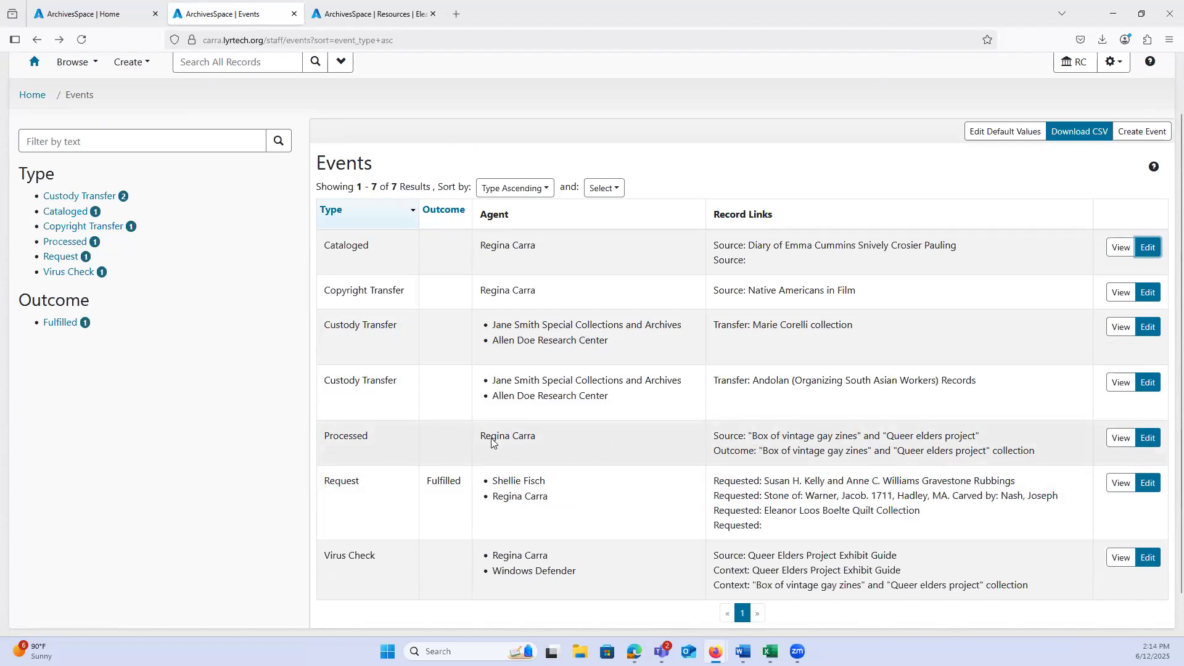
# Step: Open the Processed event for editing and view its linked Outcome resource, Ms.Coll.69, in a new browser tab
pyautogui.click(1147, 439)
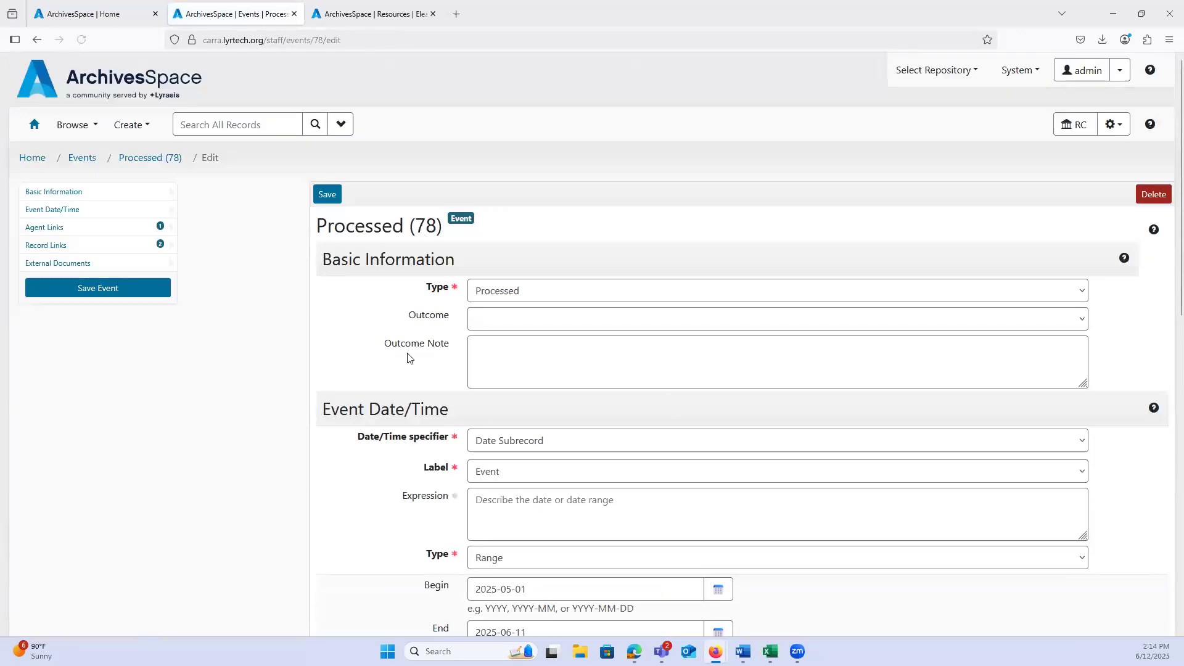
pyautogui.scroll(-10, 312, 365)
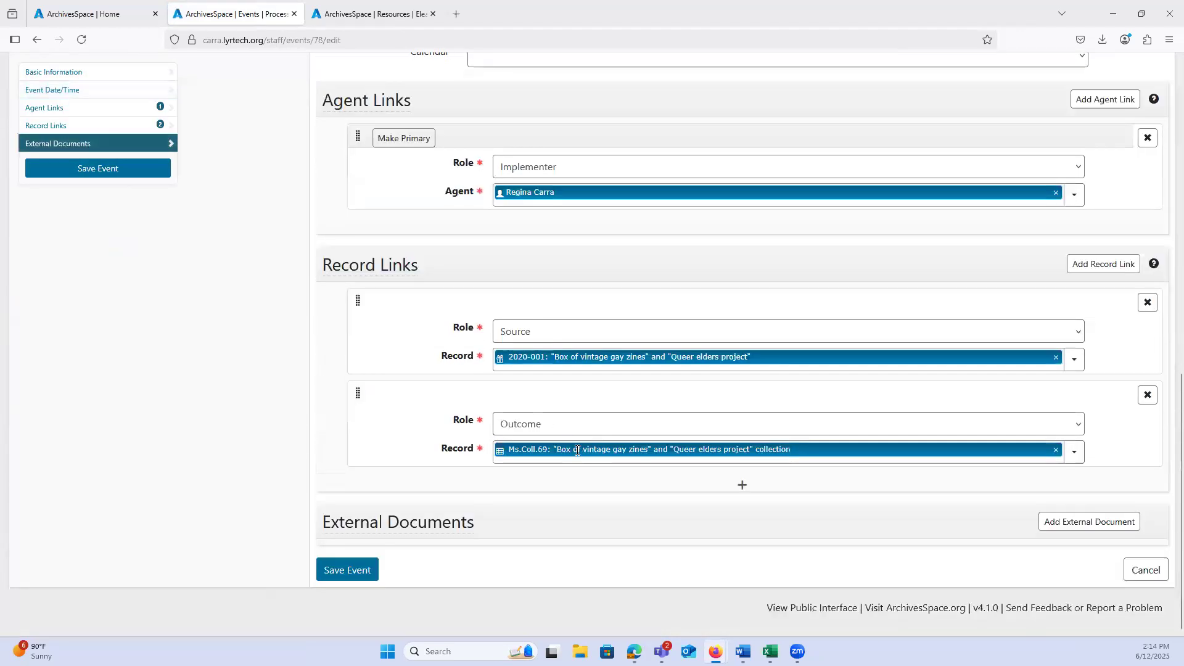
pyautogui.moveTo(670, 452)
pyautogui.middleClick(778, 486)
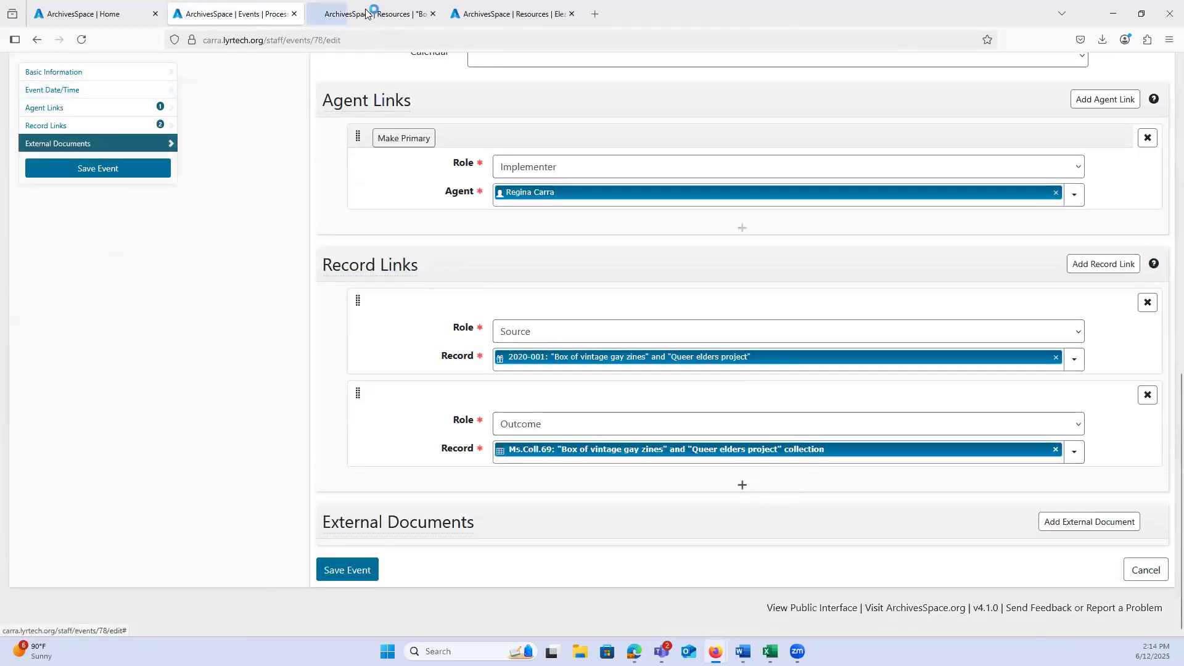
pyautogui.click(370, 13)
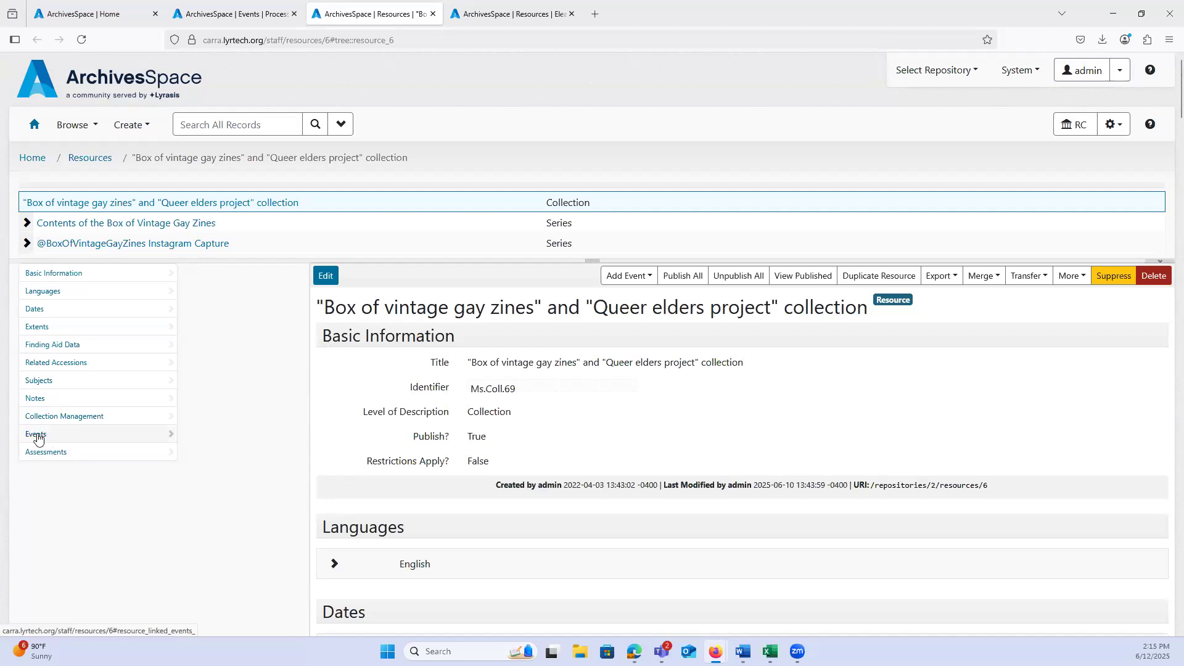
# Step: Examine the Events section of the "Box of vintage gay zines" and "Queer elders project" collection resource, and close its browser tab
pyautogui.click(37, 438)
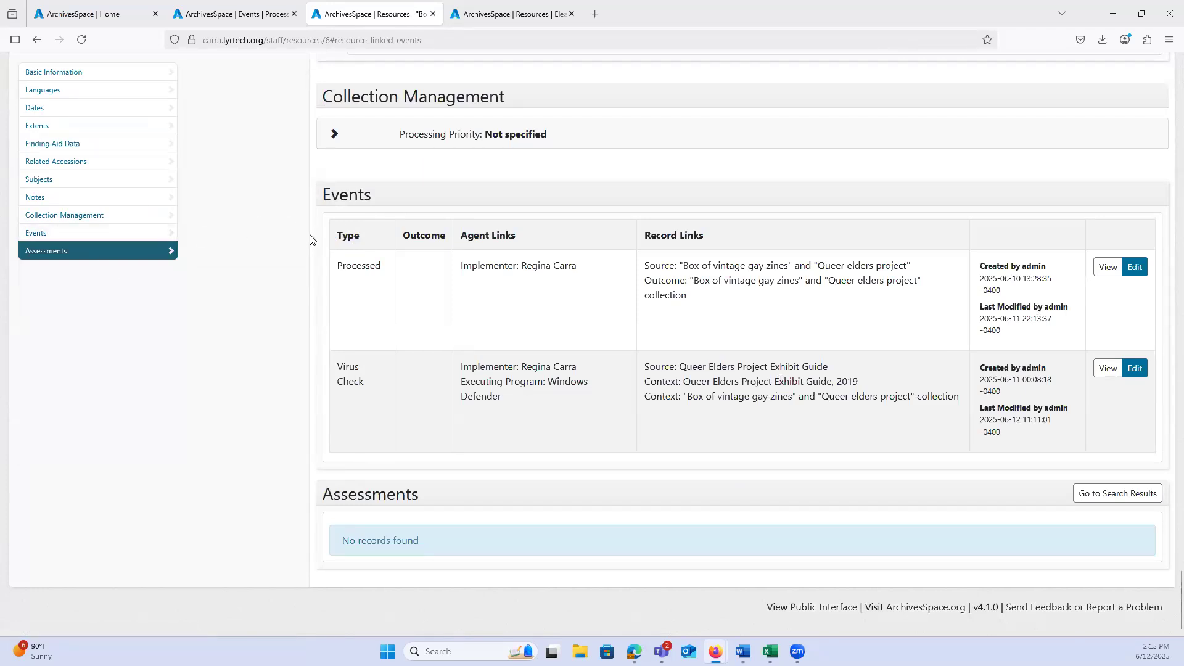
pyautogui.scroll(10, 322, 239)
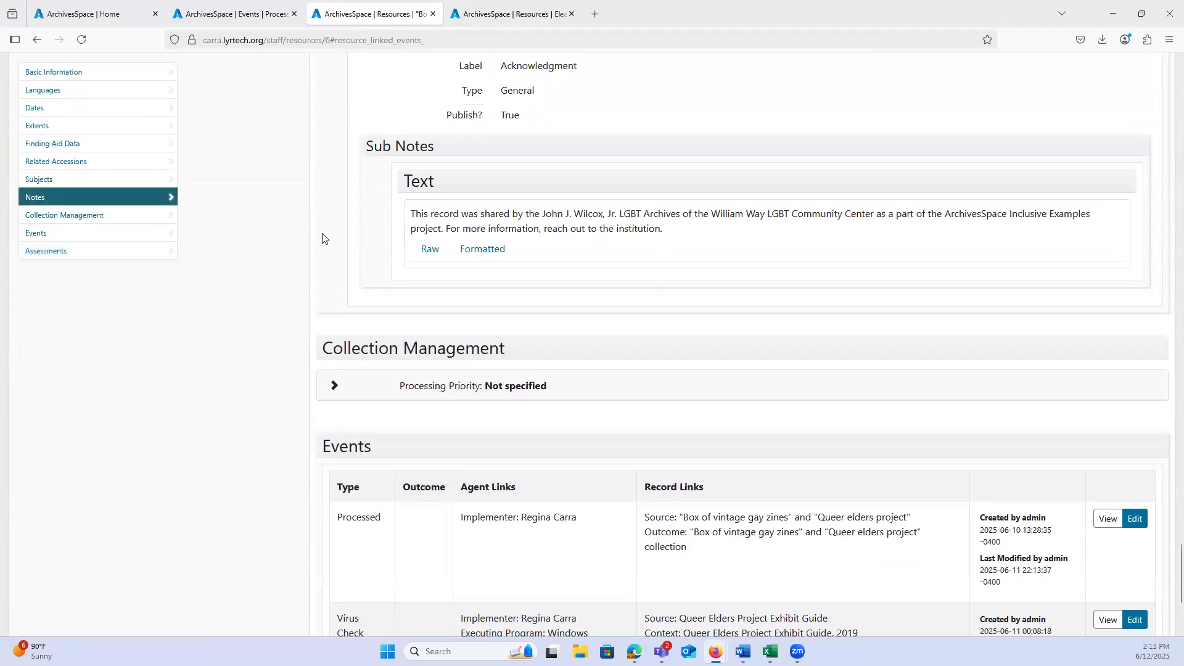
pyautogui.scroll(20, 322, 239)
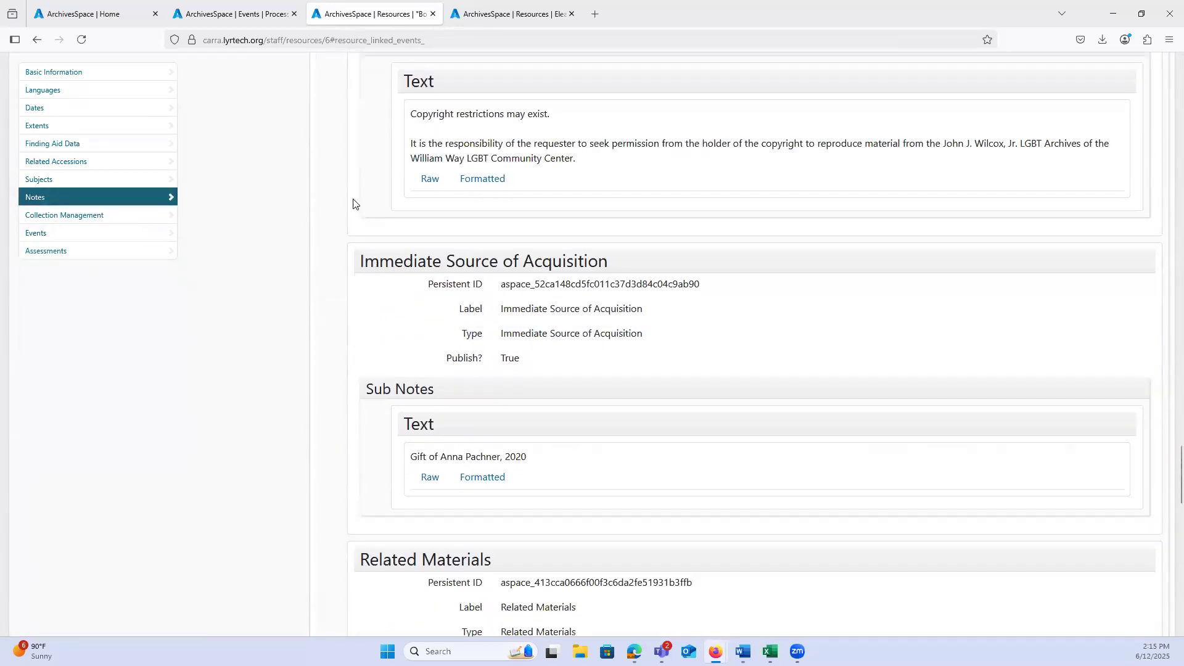
pyautogui.click(432, 14)
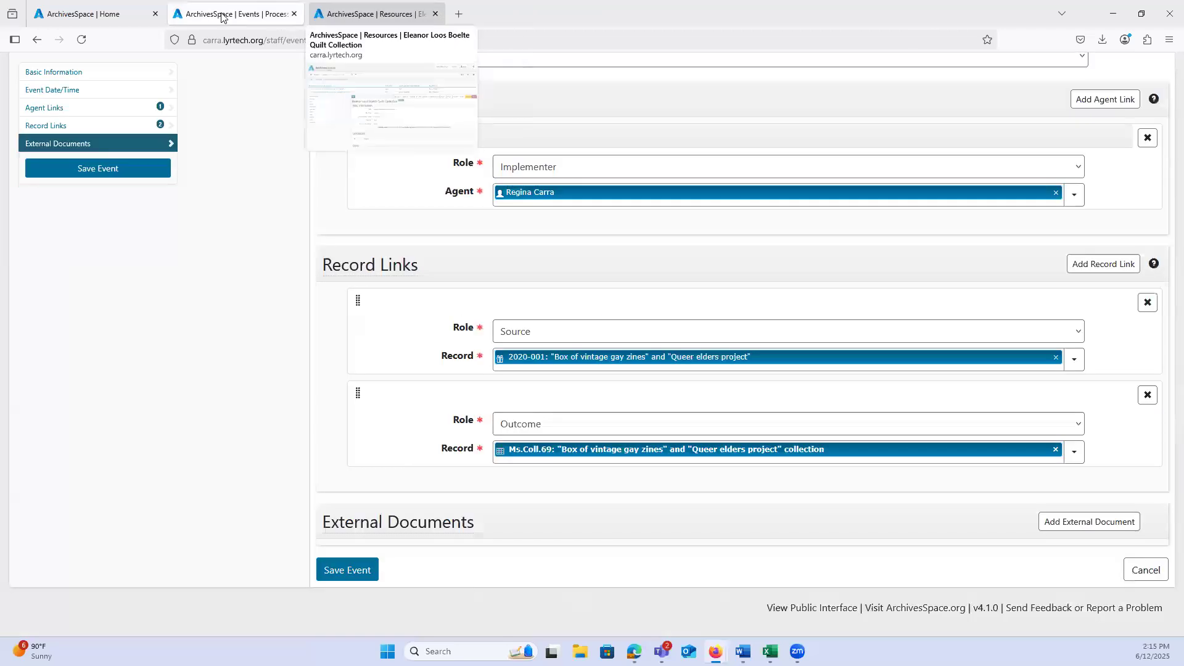
# Step: Browse all event records in the Home browser tab and view the details of the Request event
pyautogui.click(86, 13)
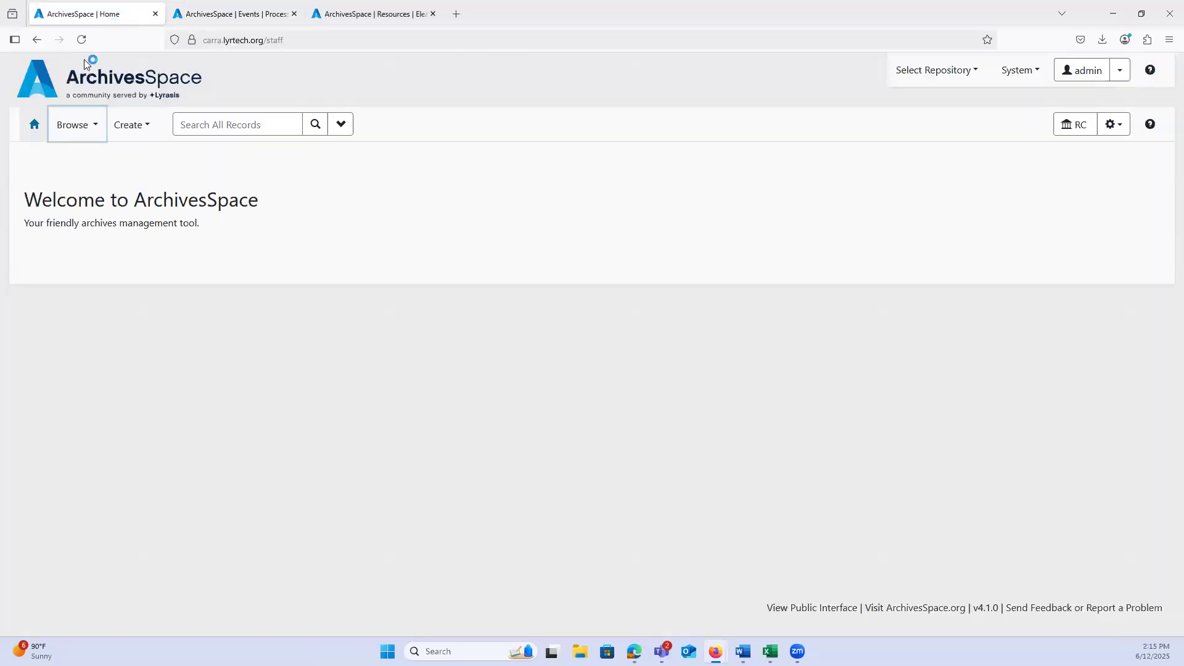
pyautogui.click(77, 124)
pyautogui.click(88, 309)
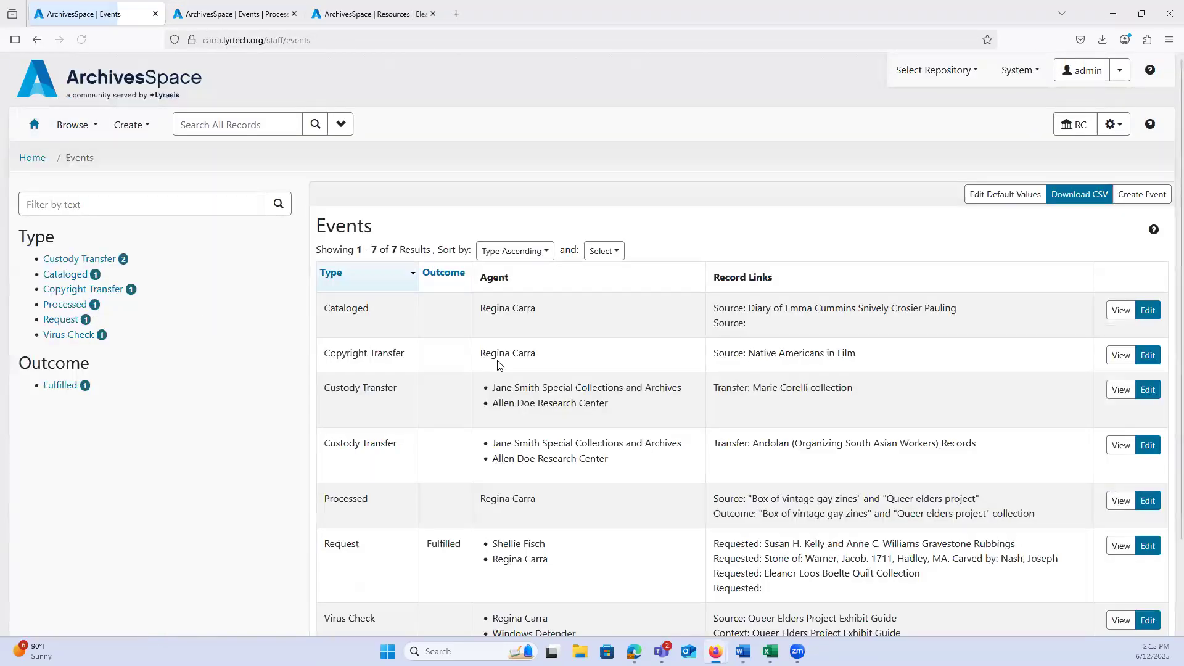
pyautogui.scroll(-1, 802, 327)
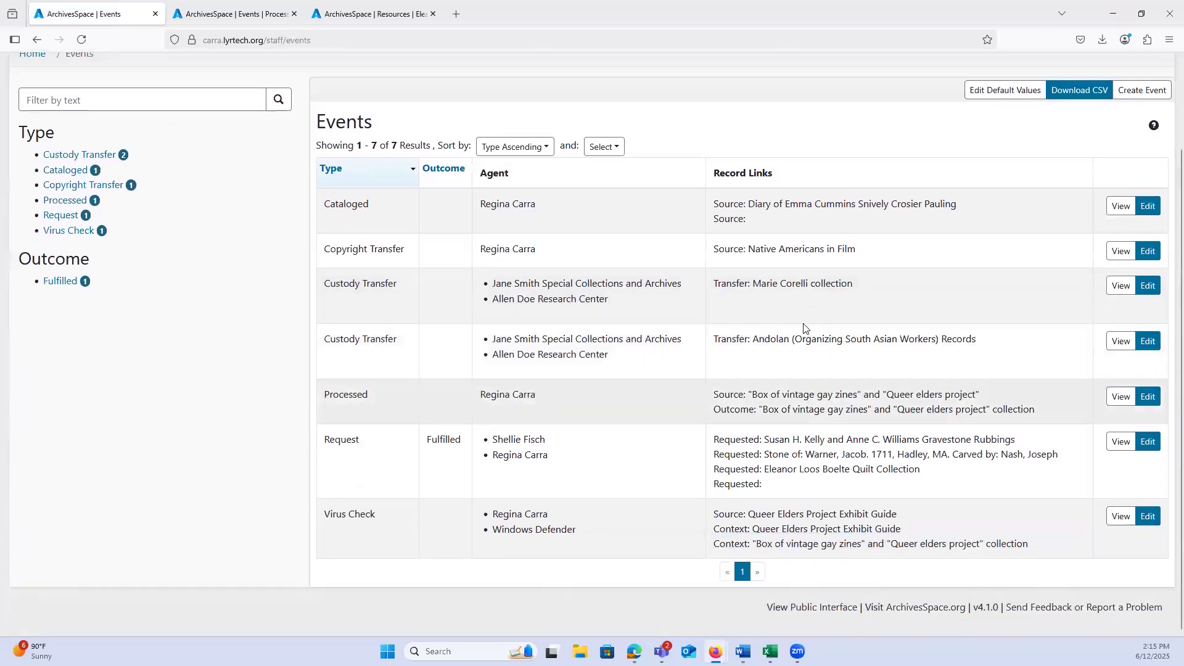
pyautogui.click(1125, 444)
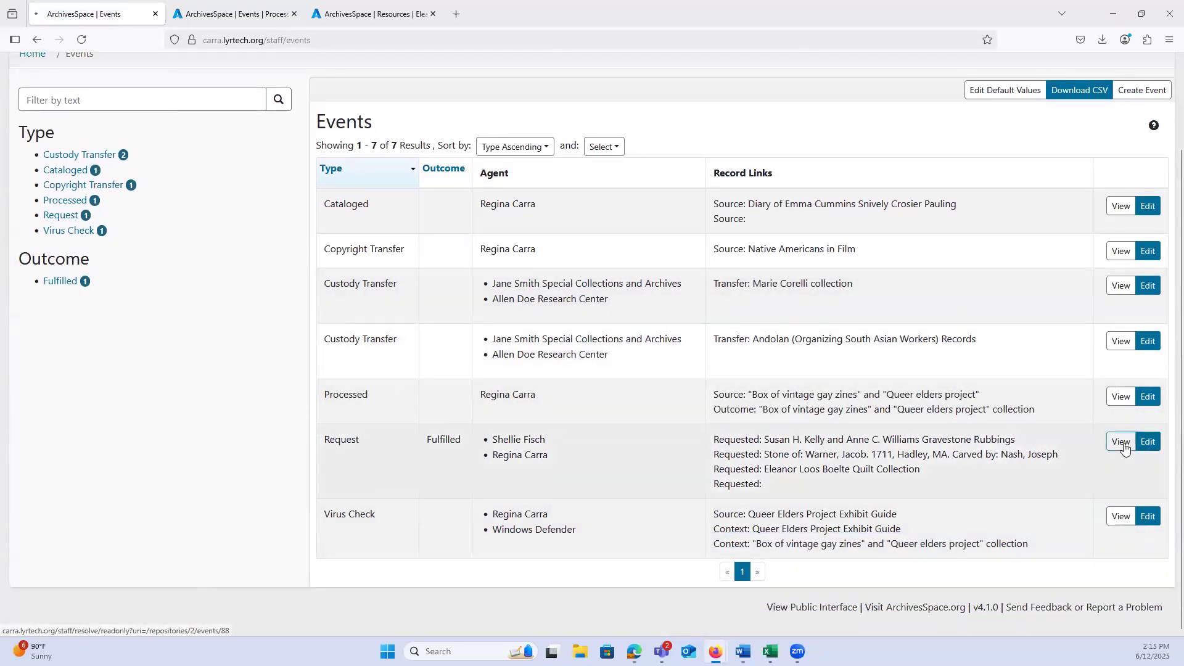
pyautogui.scroll(-2, 809, 444)
pyautogui.scroll(-1, 812, 448)
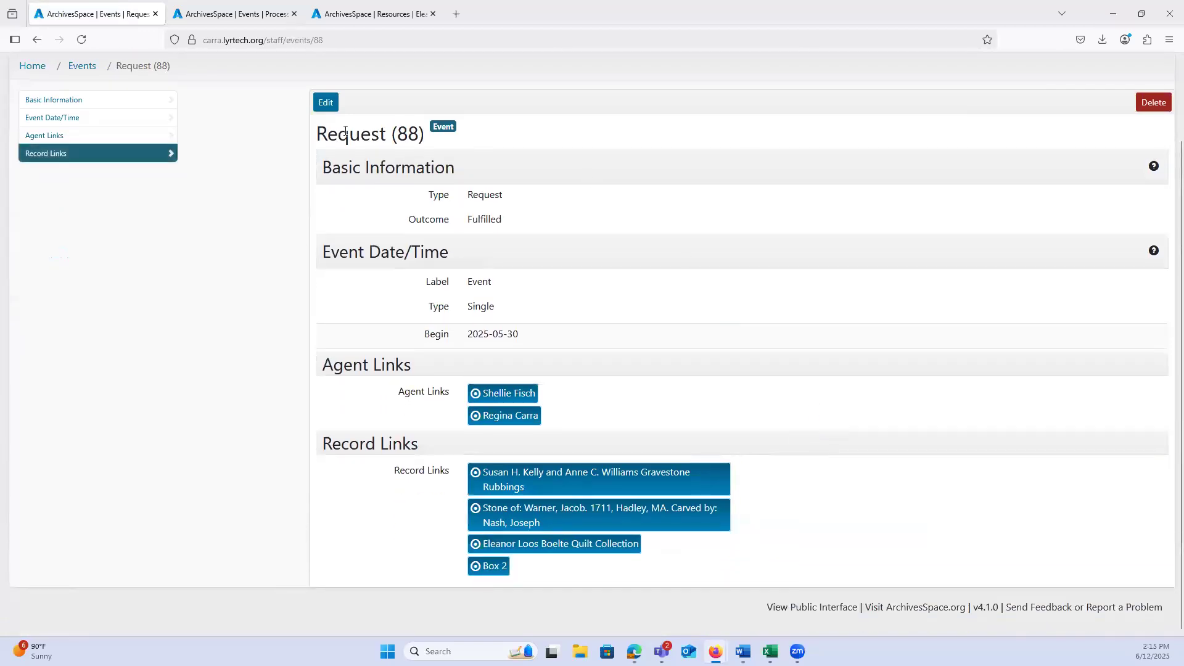
# Step: Open the Request event for editing and view its linked Box 2 top container in a new browser tab
pyautogui.click(327, 102)
pyautogui.scroll(-15, 399, 442)
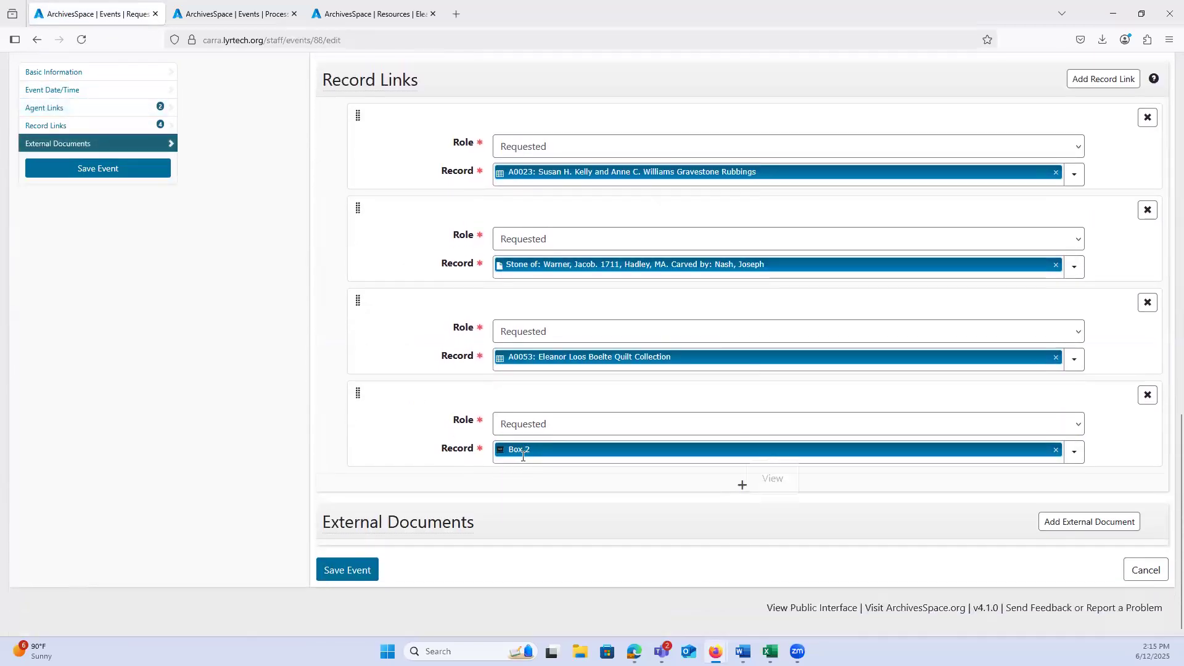
pyautogui.middleClick(773, 479)
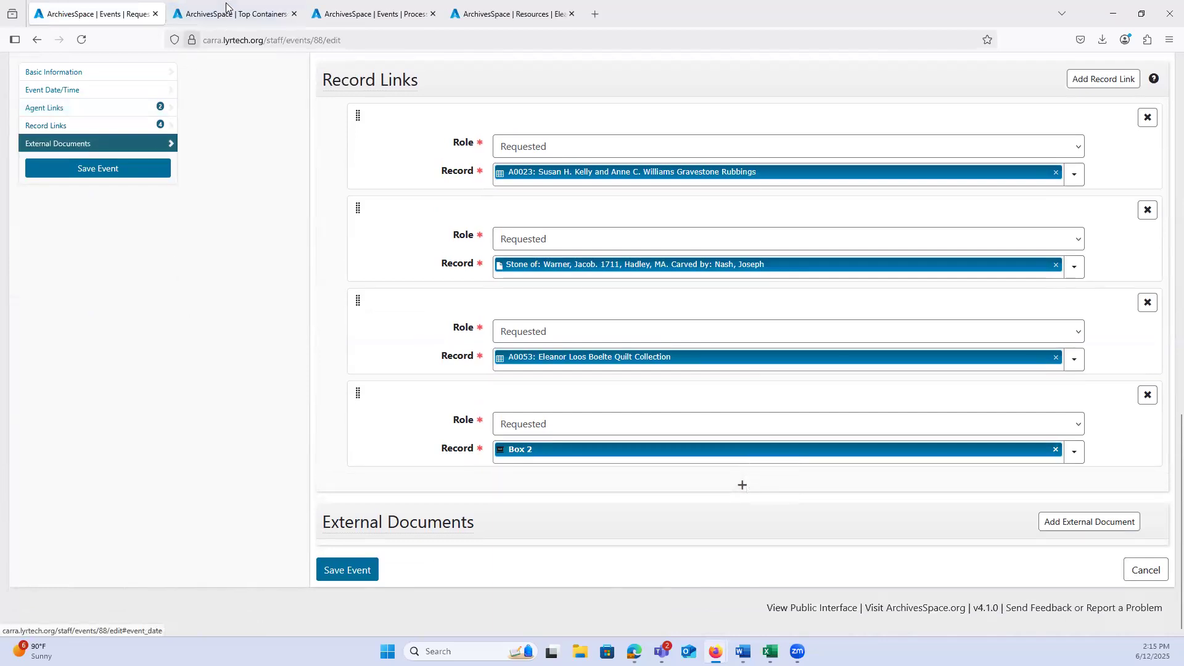
pyautogui.click(231, 13)
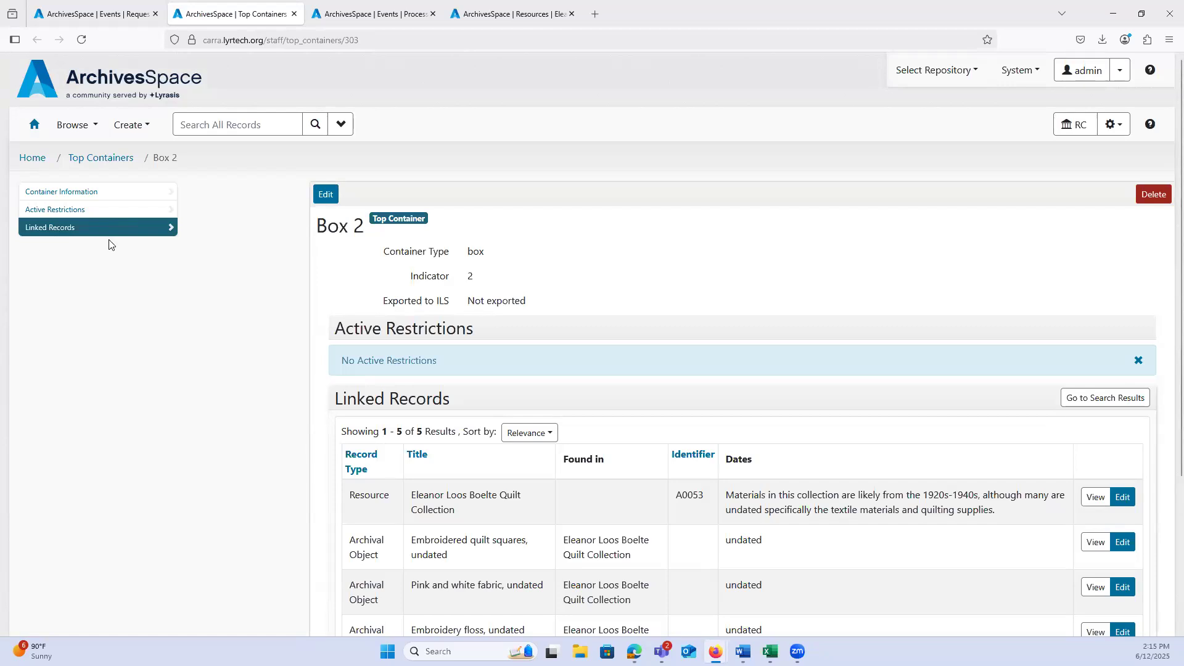
# Step: Examine the records linked to the Box 2 top container and close its browser tab
pyautogui.scroll(-3, 247, 308)
pyautogui.scroll(2, 244, 308)
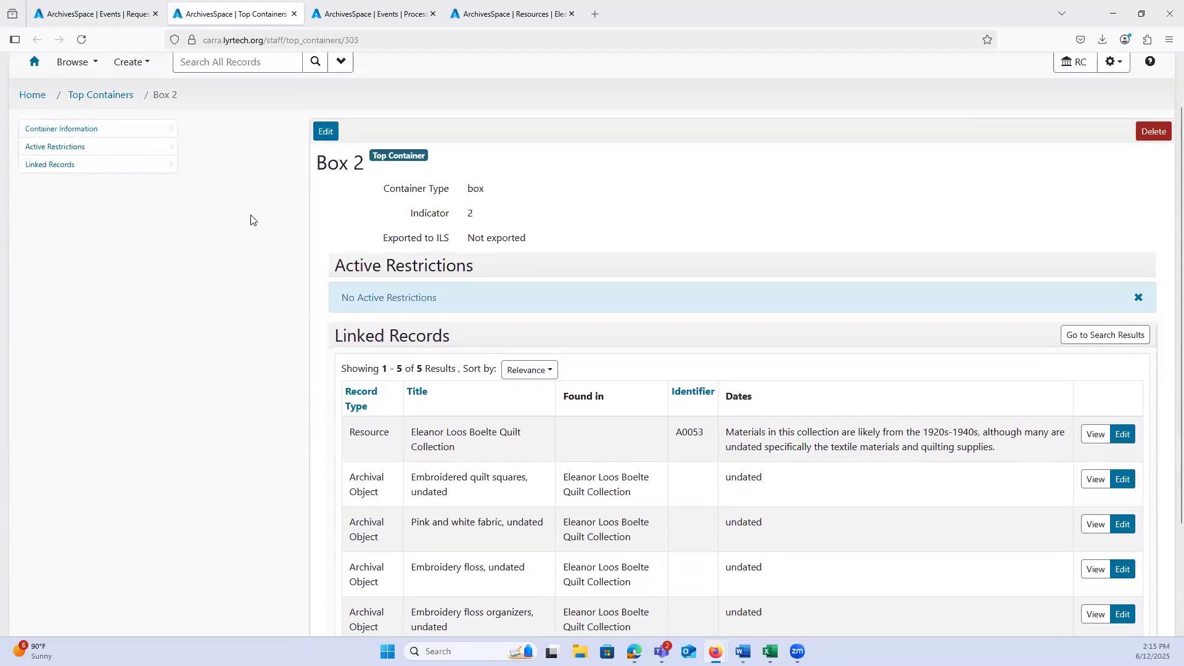
pyautogui.click(34, 62)
pyautogui.click(294, 13)
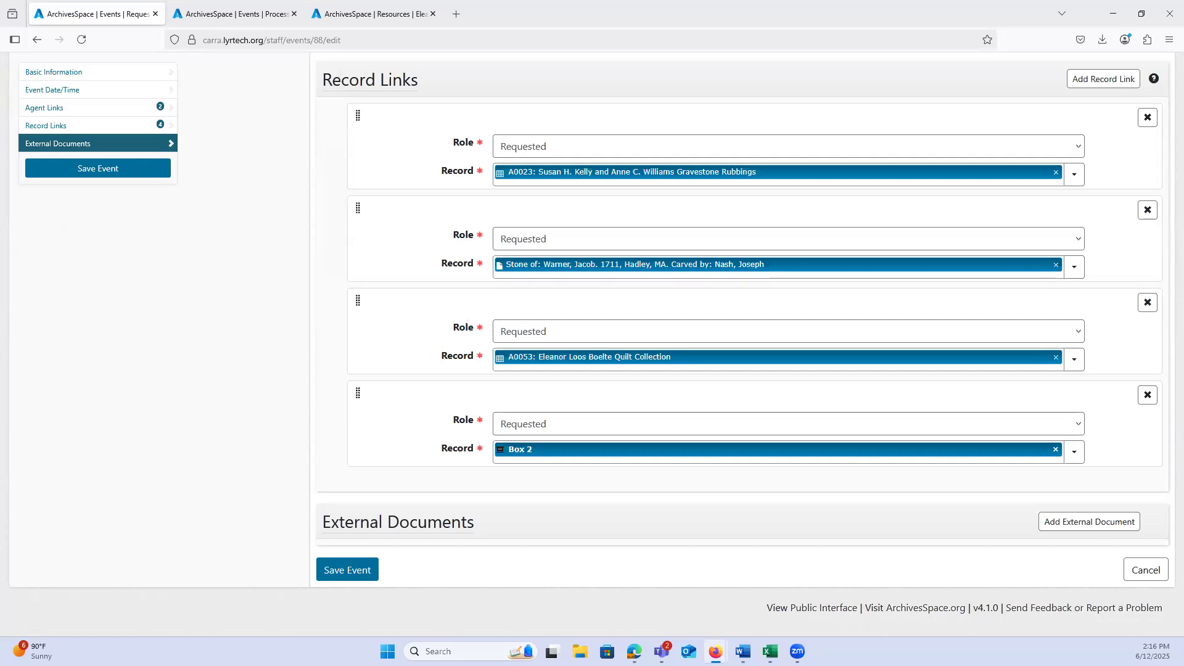
# Step: Return to the events list, open the Custody Transfer event for the Andolan records for editing, and examine its agent and record links
pyautogui.scroll(15, 367, 294)
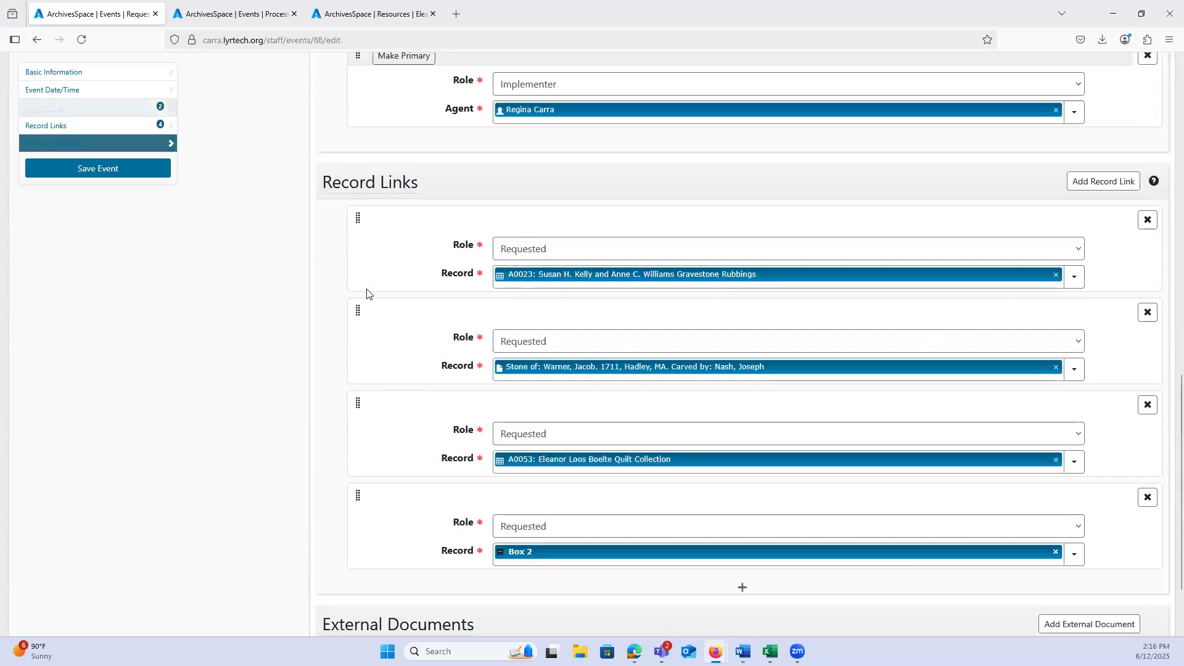
pyautogui.click(78, 127)
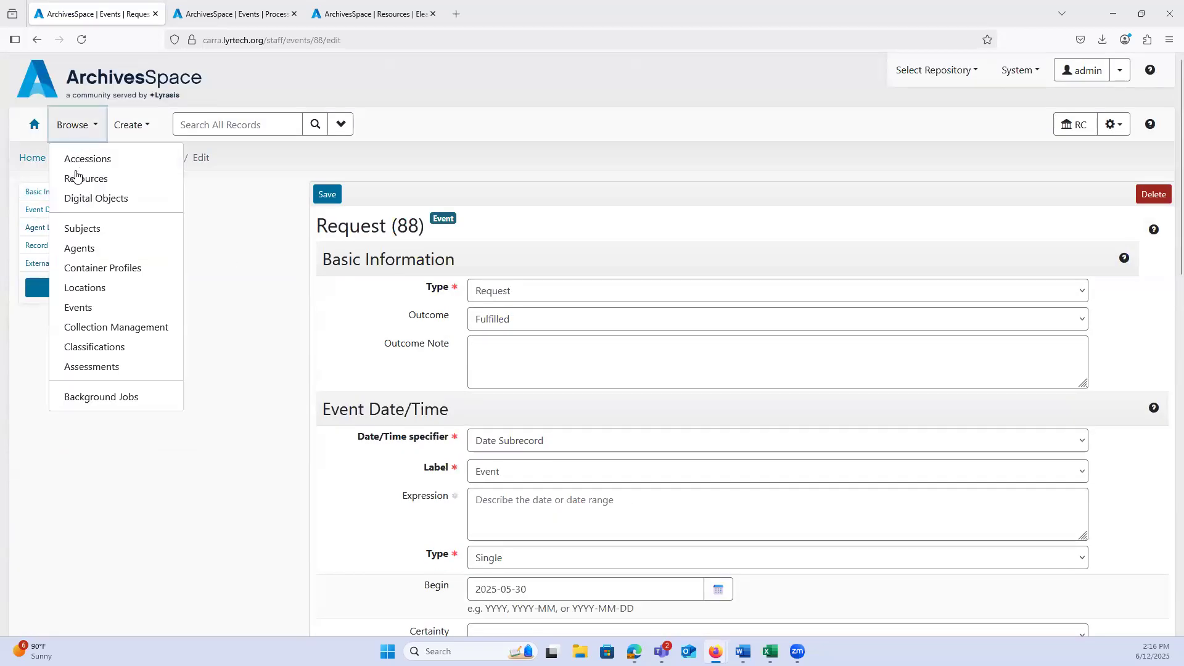
pyautogui.click(85, 315)
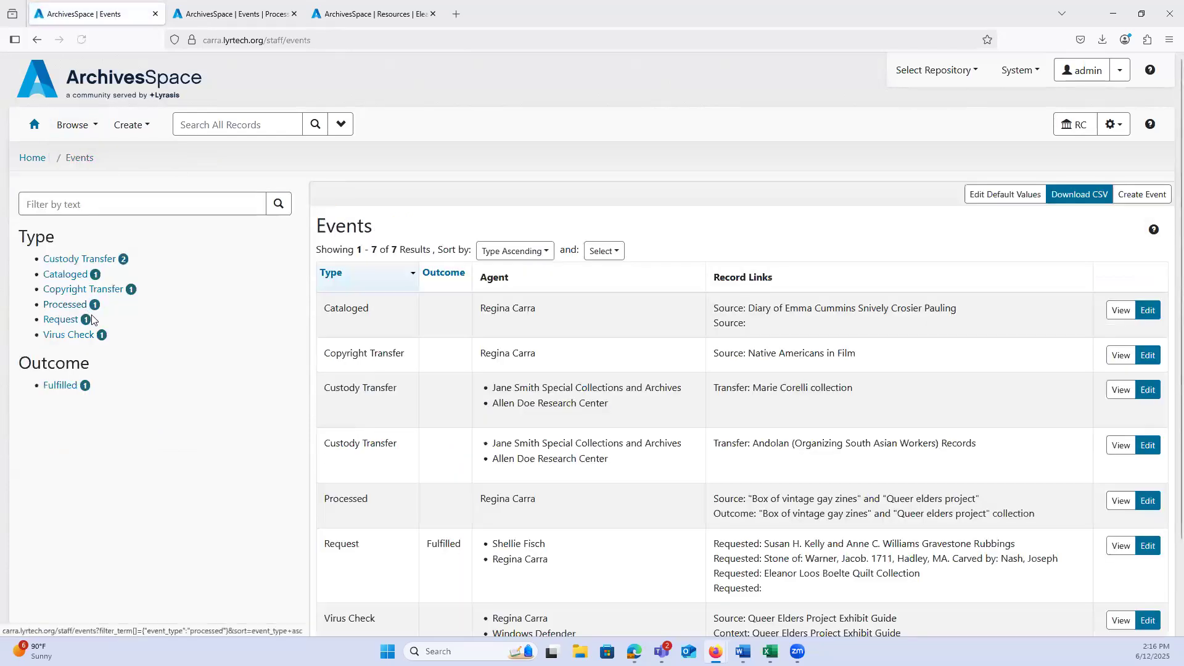
pyautogui.scroll(-3, 568, 390)
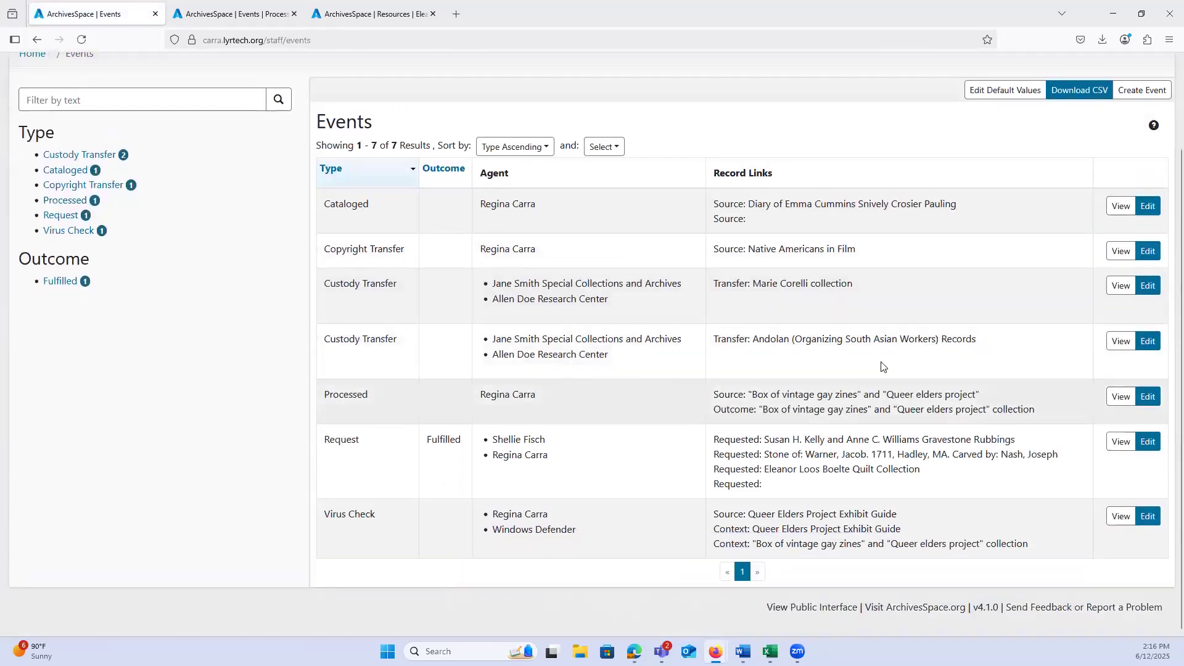
pyautogui.click(1147, 346)
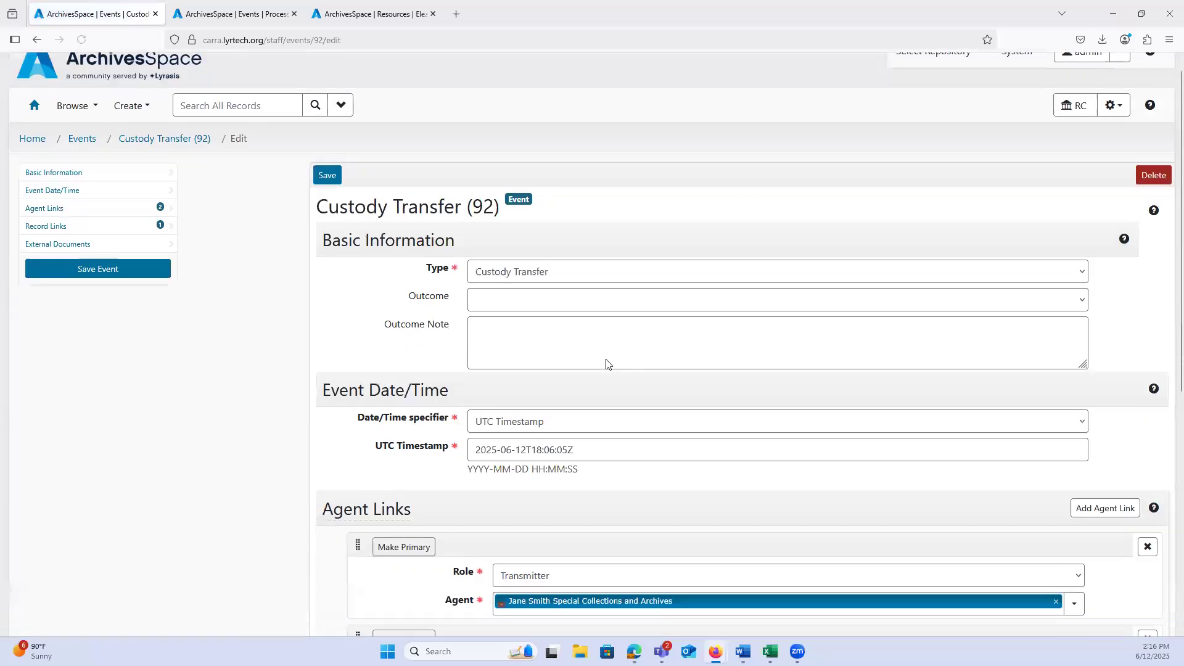
pyautogui.scroll(-6, 610, 362)
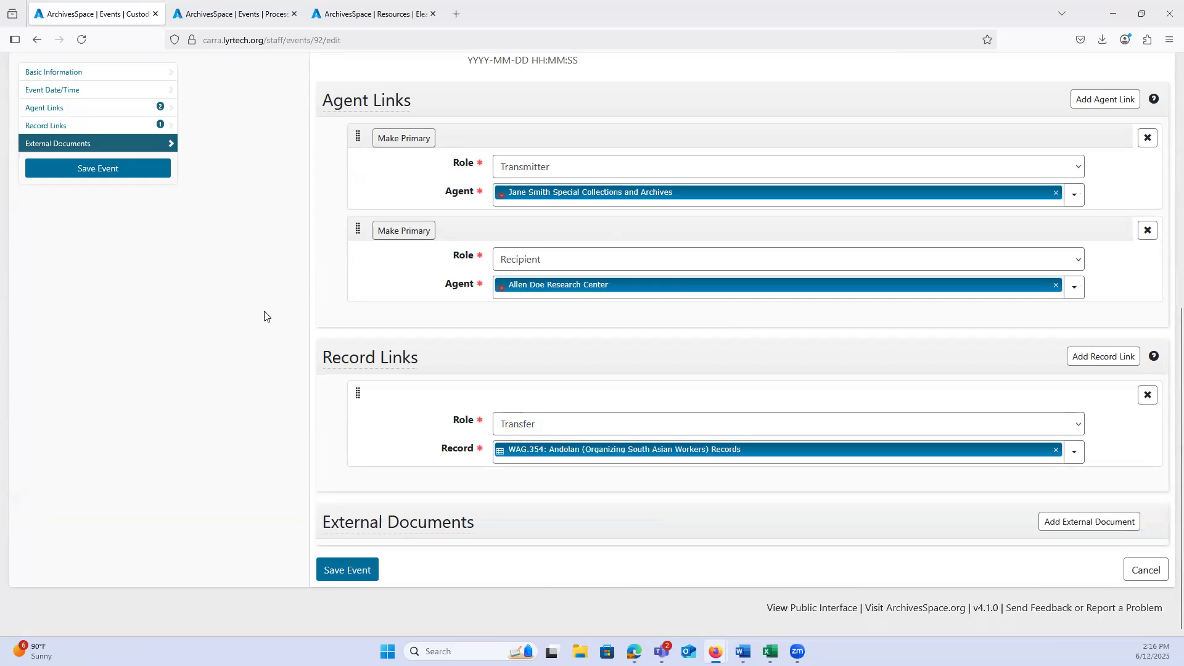
# Step: Go back to the Processed event's browser tab and view its linked Source accession, 2020-001, in a new tab
pyautogui.click(267, 15)
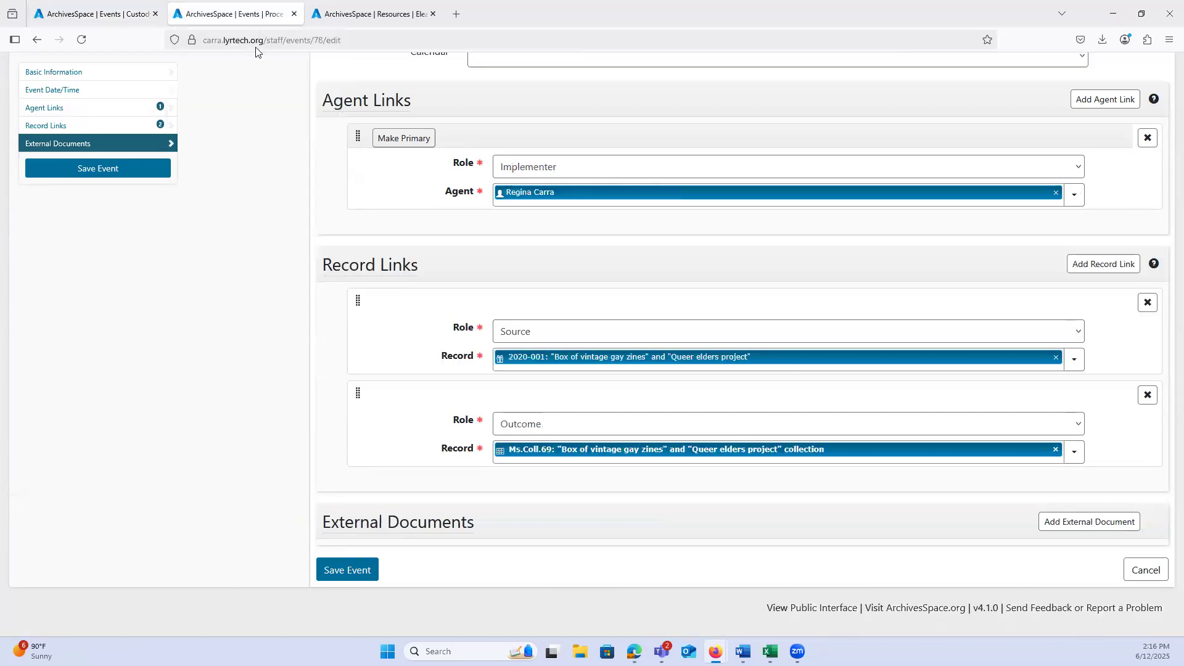
pyautogui.moveTo(574, 358)
pyautogui.click(768, 387)
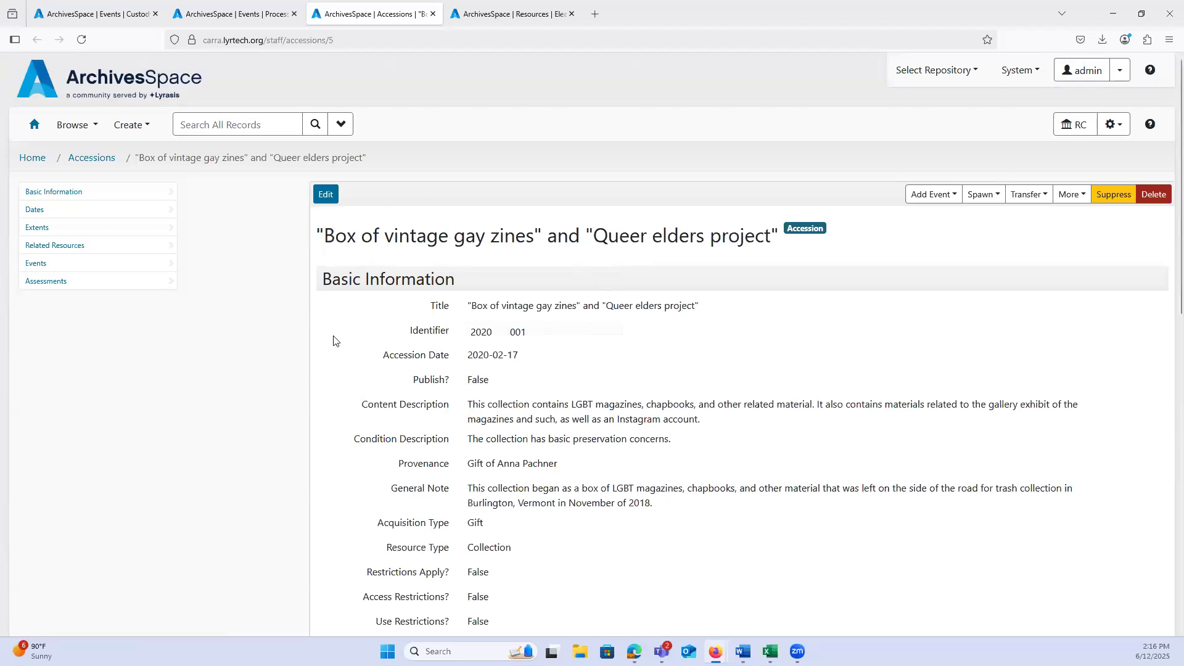
# Step: Examine the events linked to the 2020-001 accession and close its browser tab
pyautogui.click(29, 270)
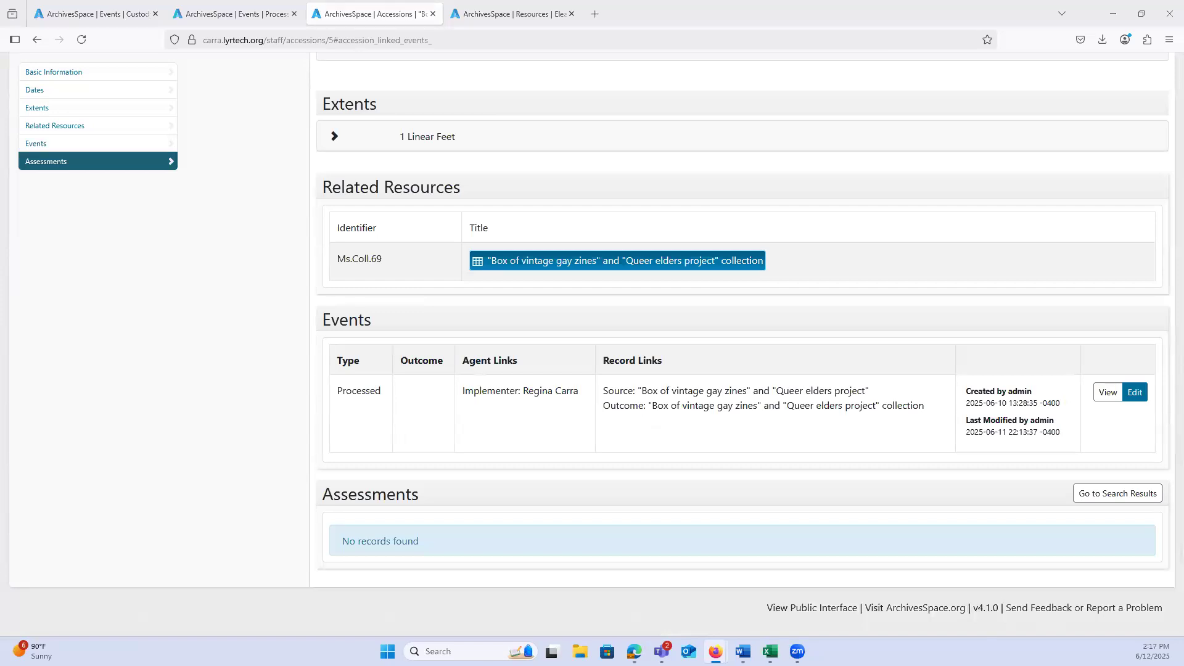
pyautogui.scroll(10, 288, 323)
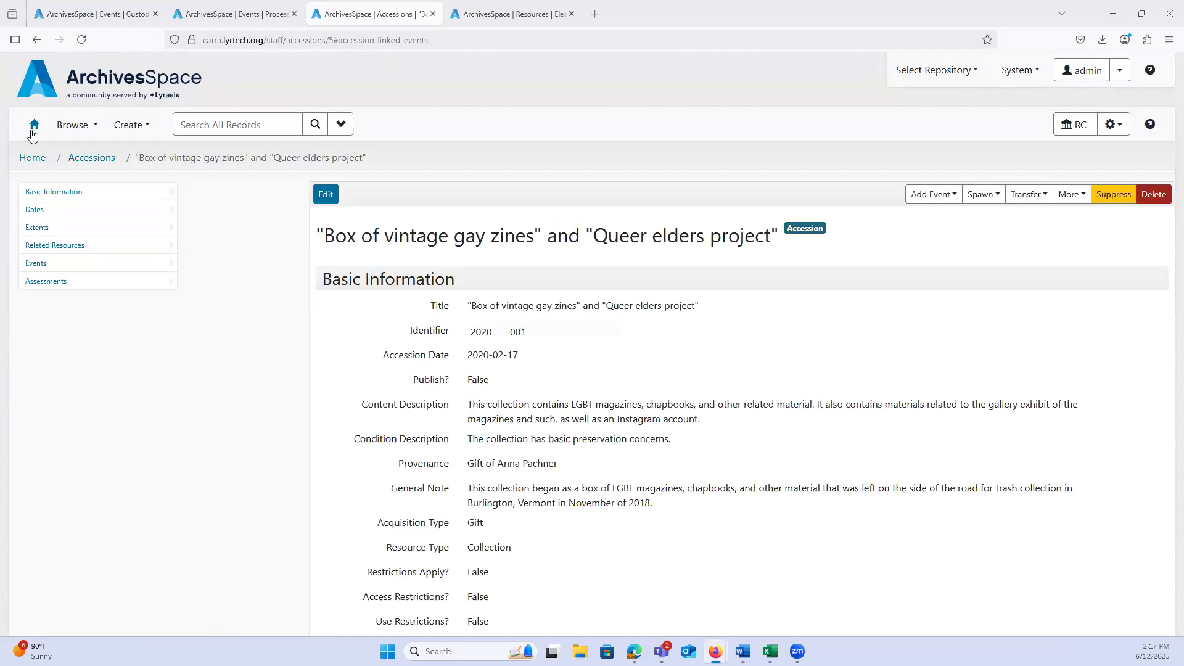
pyautogui.click(34, 124)
pyautogui.click(433, 14)
pyautogui.click(363, 17)
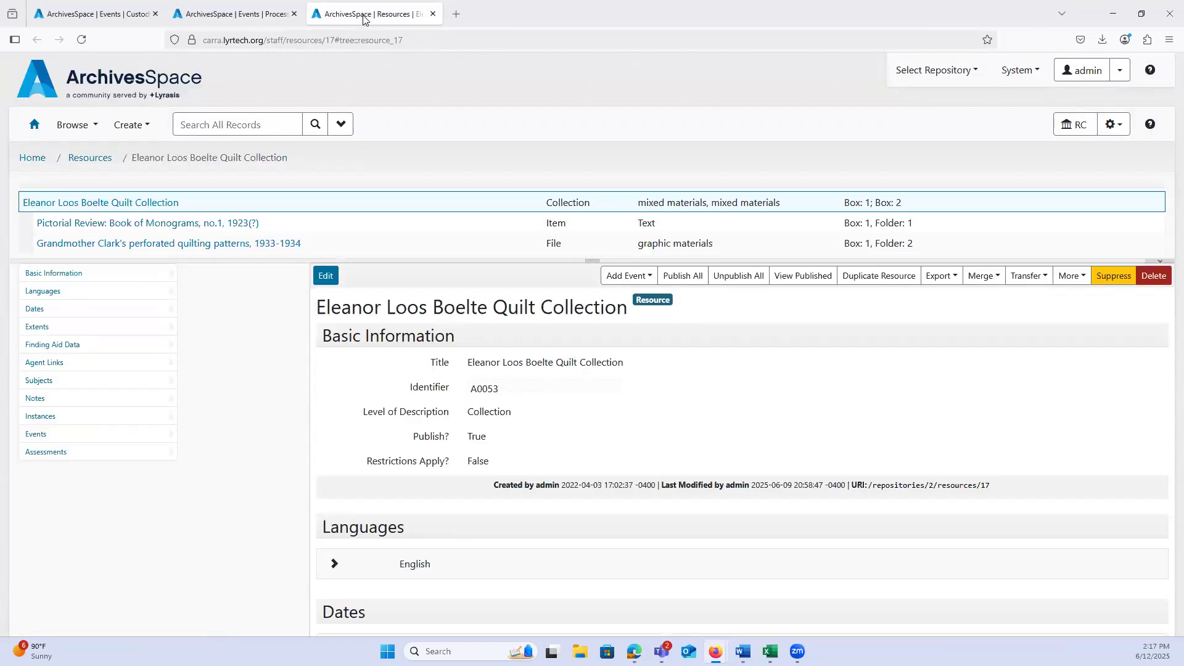
# Step: Return the Processed event's browser tab to the events list and the Custody Transfer event's tab to the home page
pyautogui.click(224, 11)
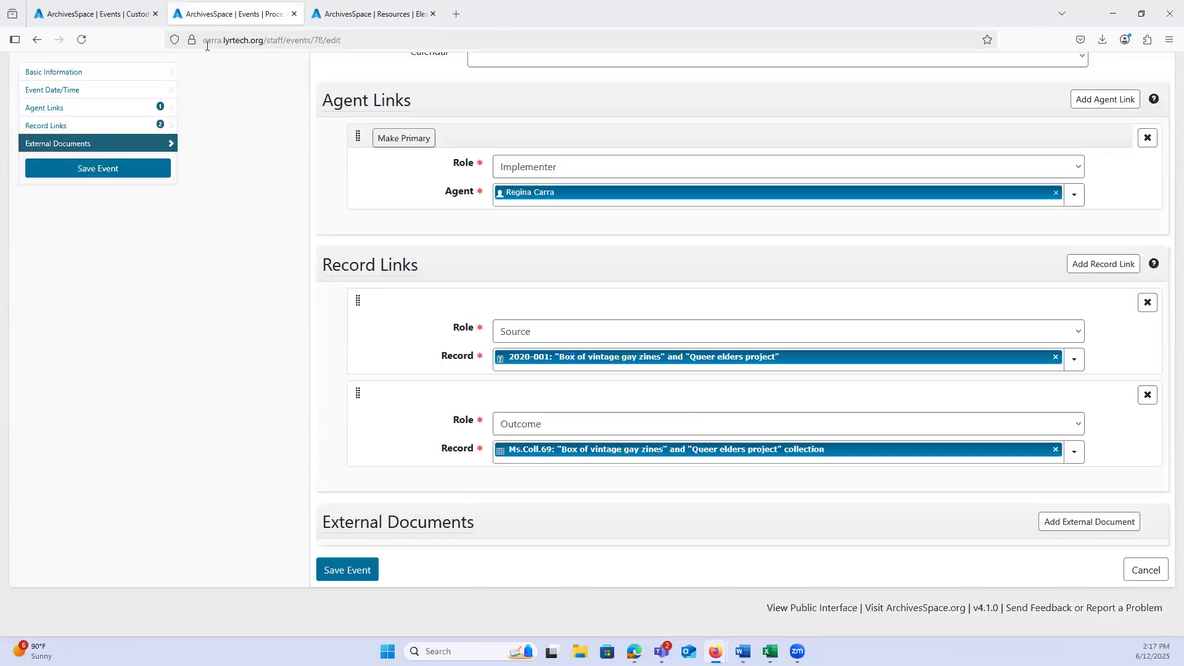
pyautogui.scroll(10, 219, 204)
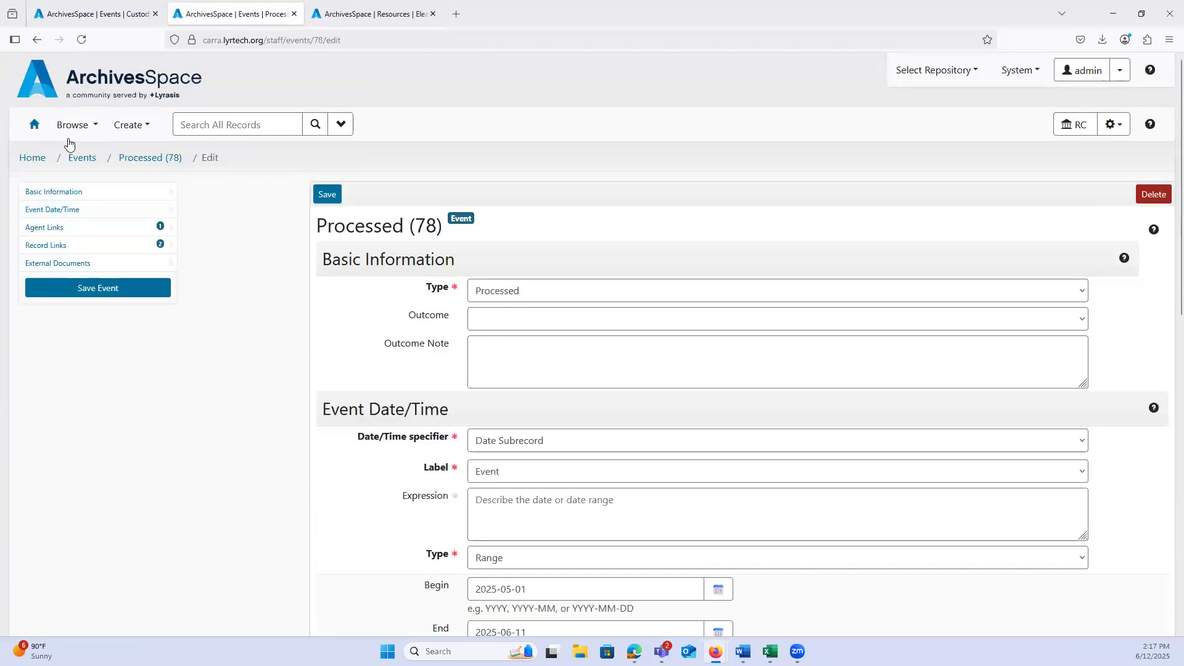
pyautogui.click(82, 158)
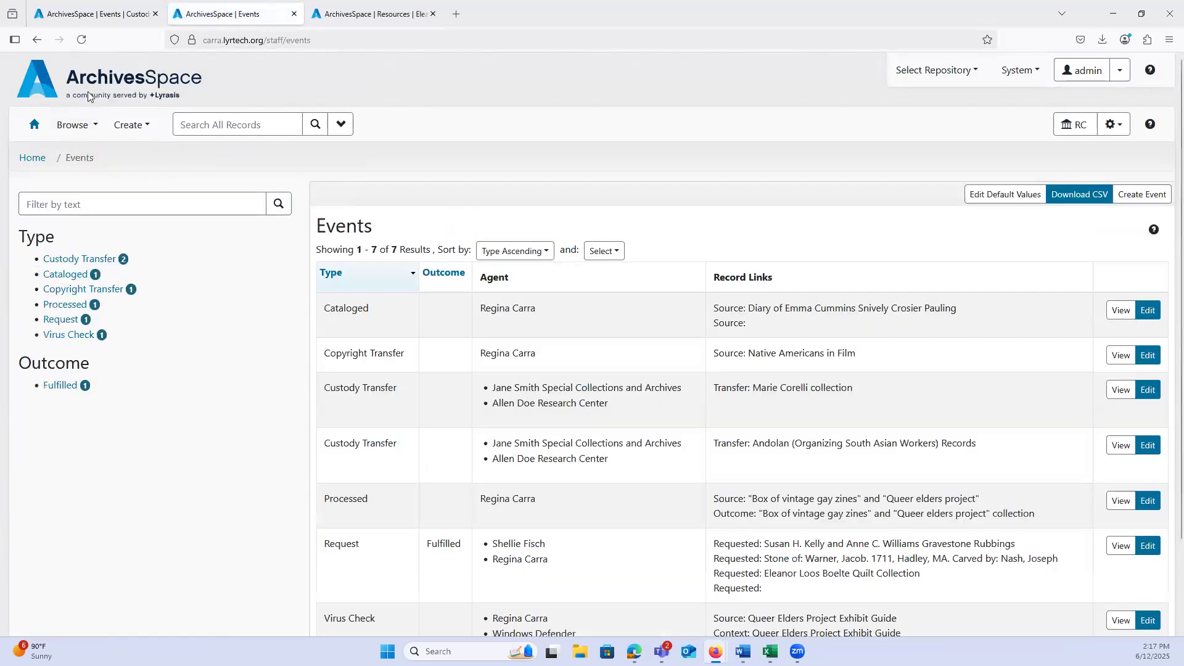
pyautogui.click(91, 15)
pyautogui.scroll(10, 224, 239)
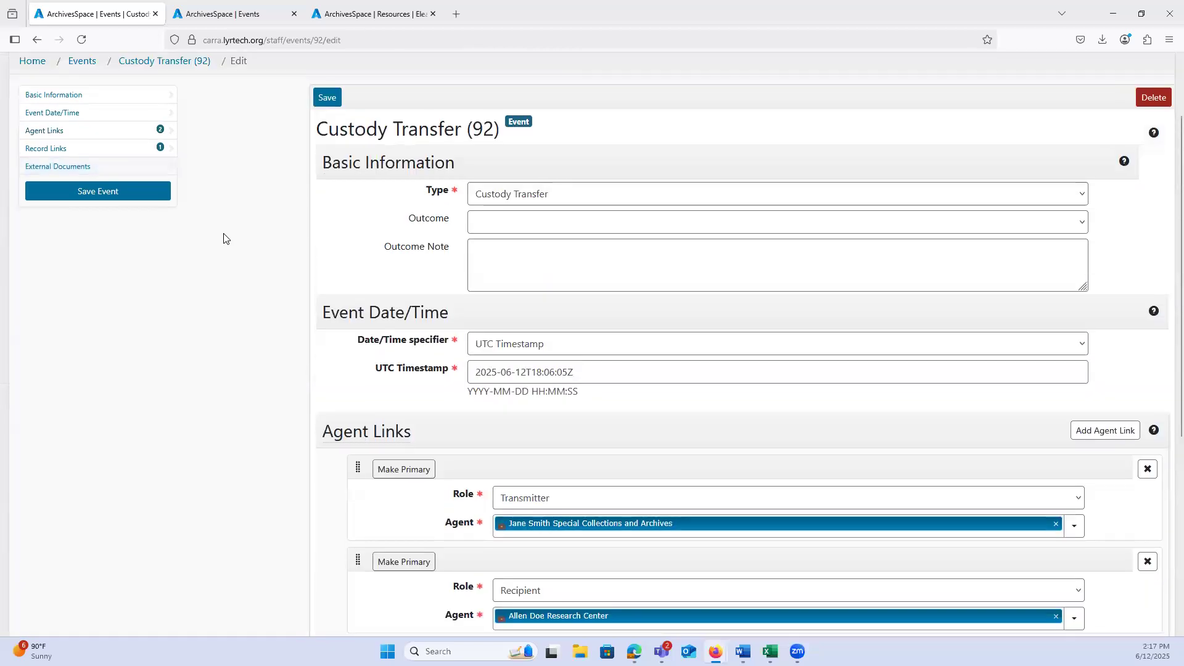
pyautogui.click(34, 127)
pyautogui.click(346, 15)
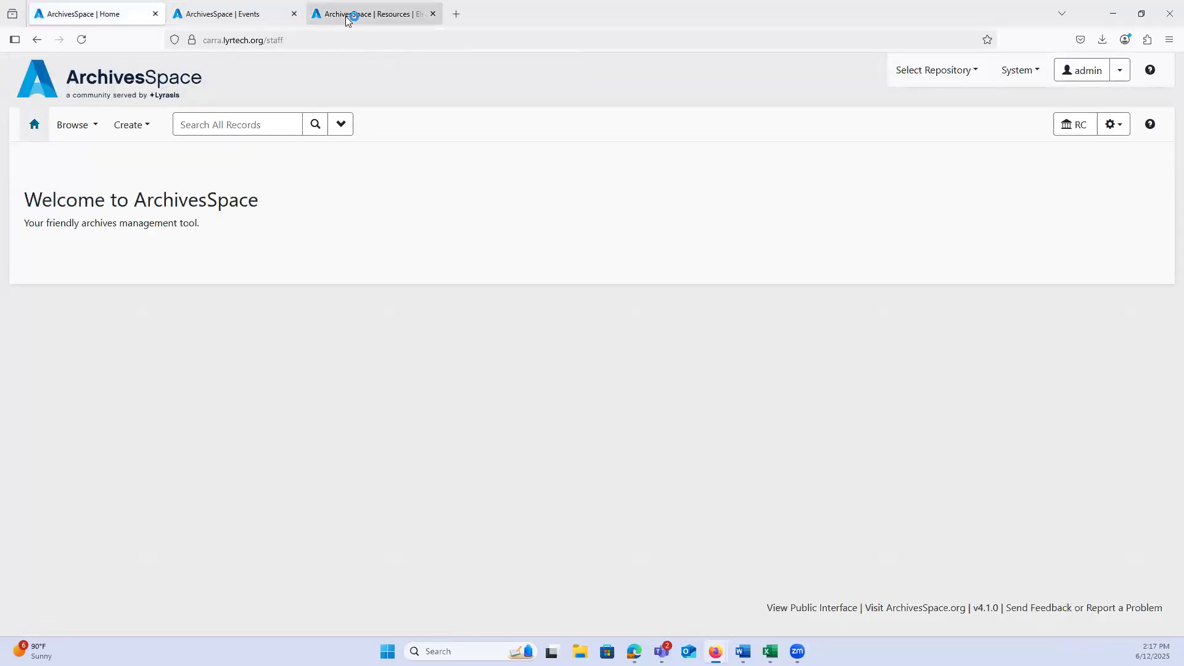
# Step: Browse the resources to the second page and view the Gravestone Rubbings collection, A0023, in a new browser tab beside the quilt collection
pyautogui.click(104, 14)
pyautogui.click(87, 127)
pyautogui.click(90, 178)
pyautogui.scroll(-6, 622, 380)
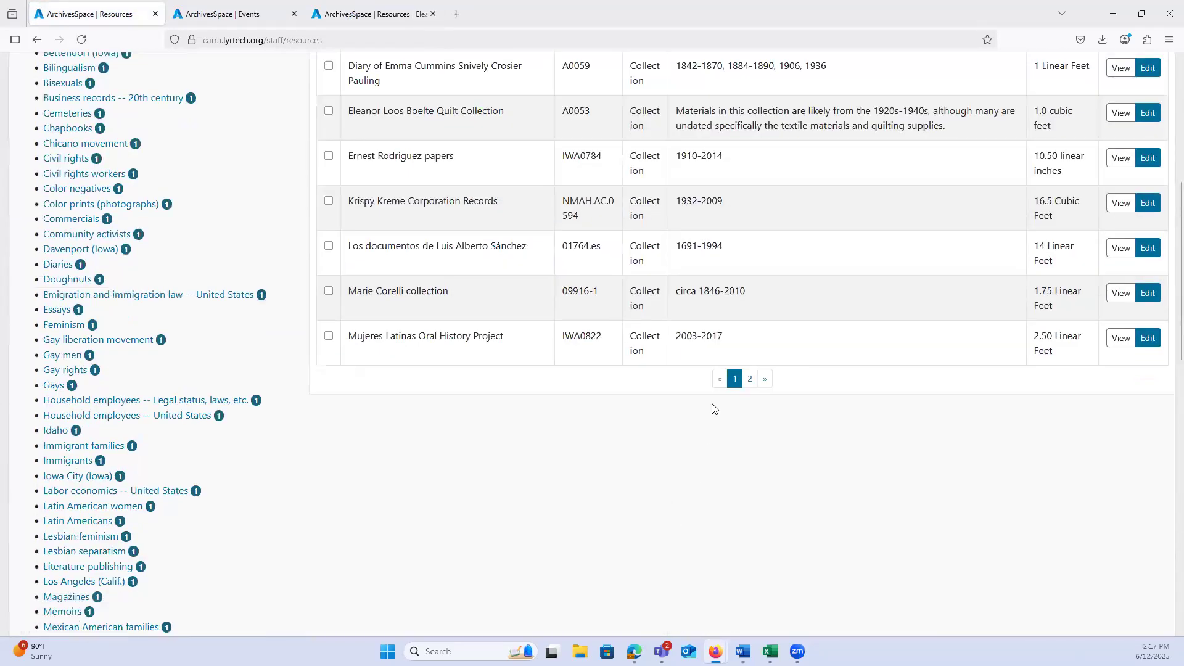
pyautogui.click(750, 378)
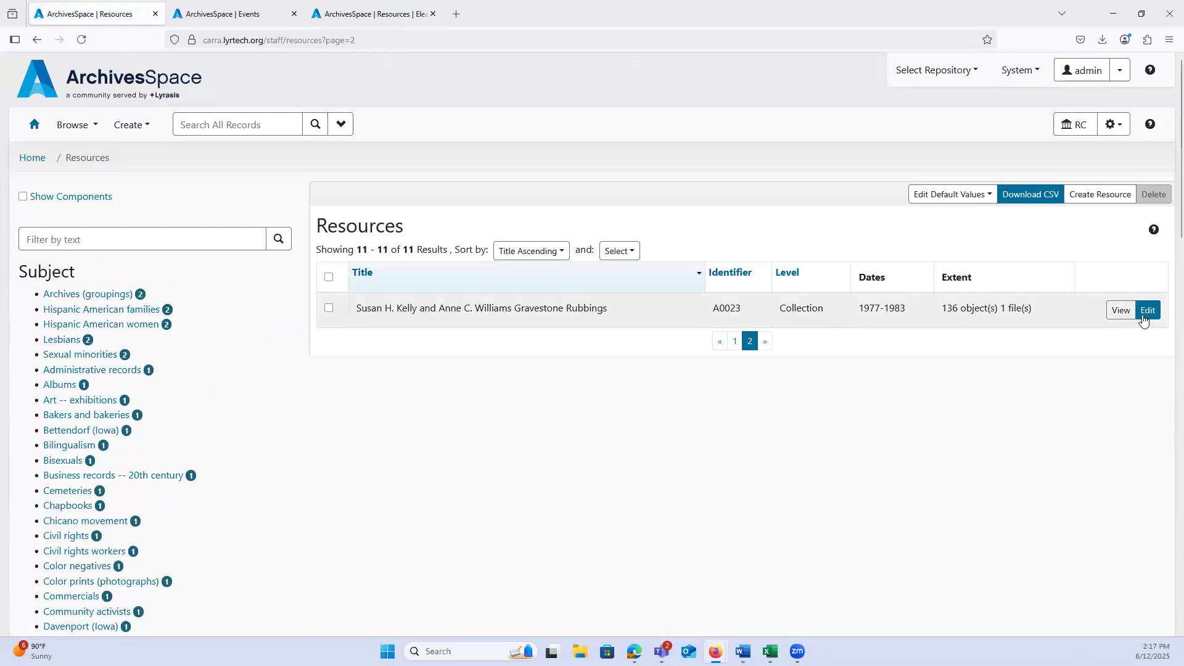
pyautogui.middleClick(1117, 312)
pyautogui.moveTo(279, 22); pyautogui.dragTo(409, 14)
pyautogui.click(237, 15)
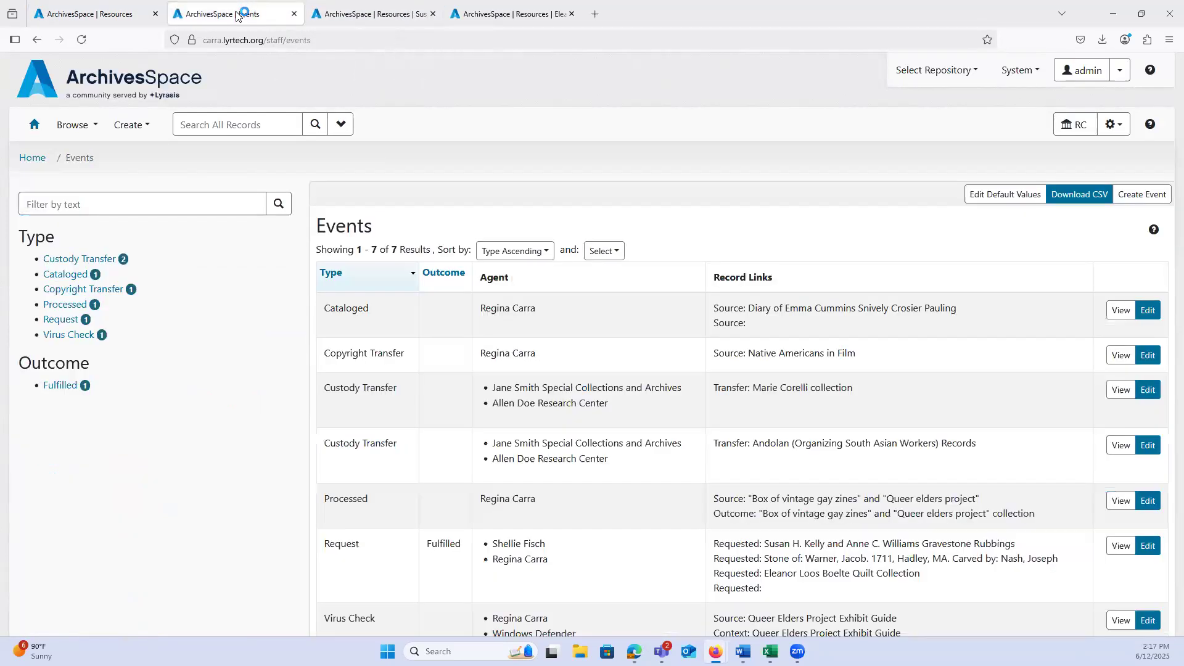
# Step: Go back to the resources list's browser tab and return it to the home page
pyautogui.click(80, 14)
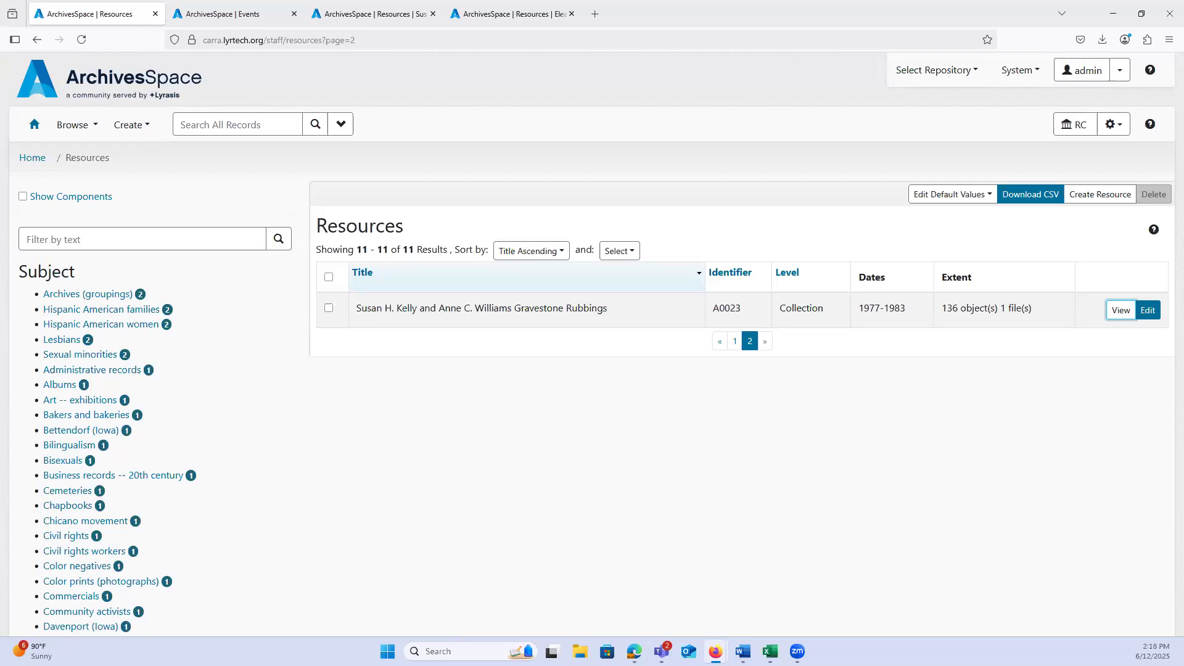
pyautogui.click(34, 124)
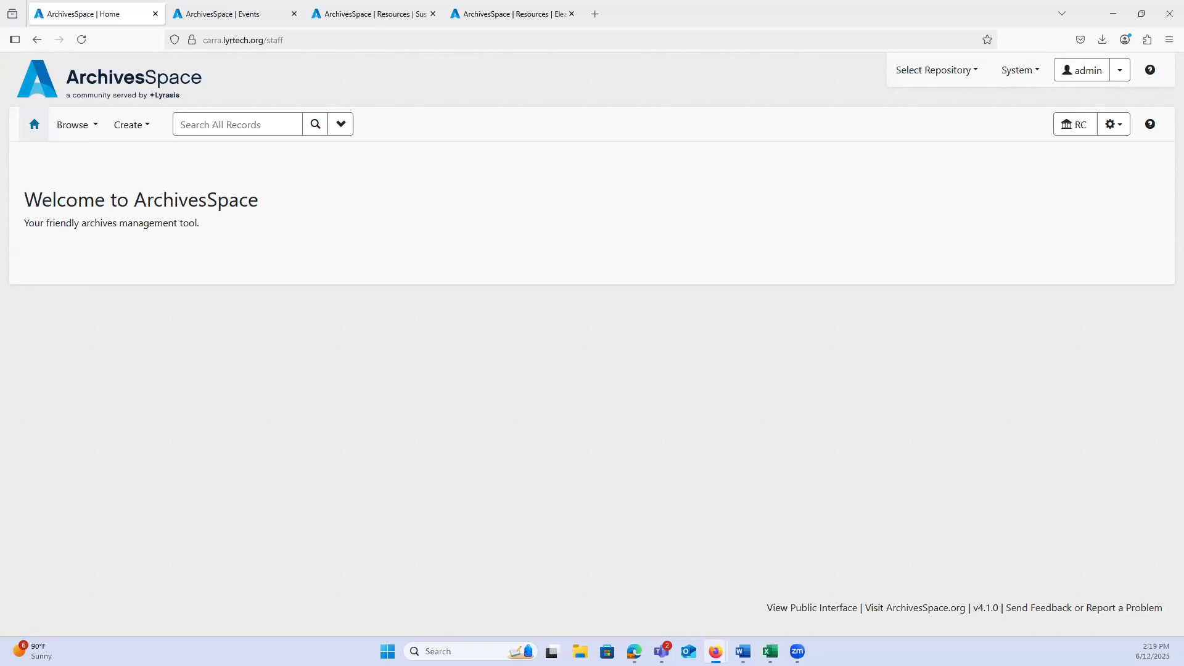
pyautogui.hotkey('alt', 'Tab')
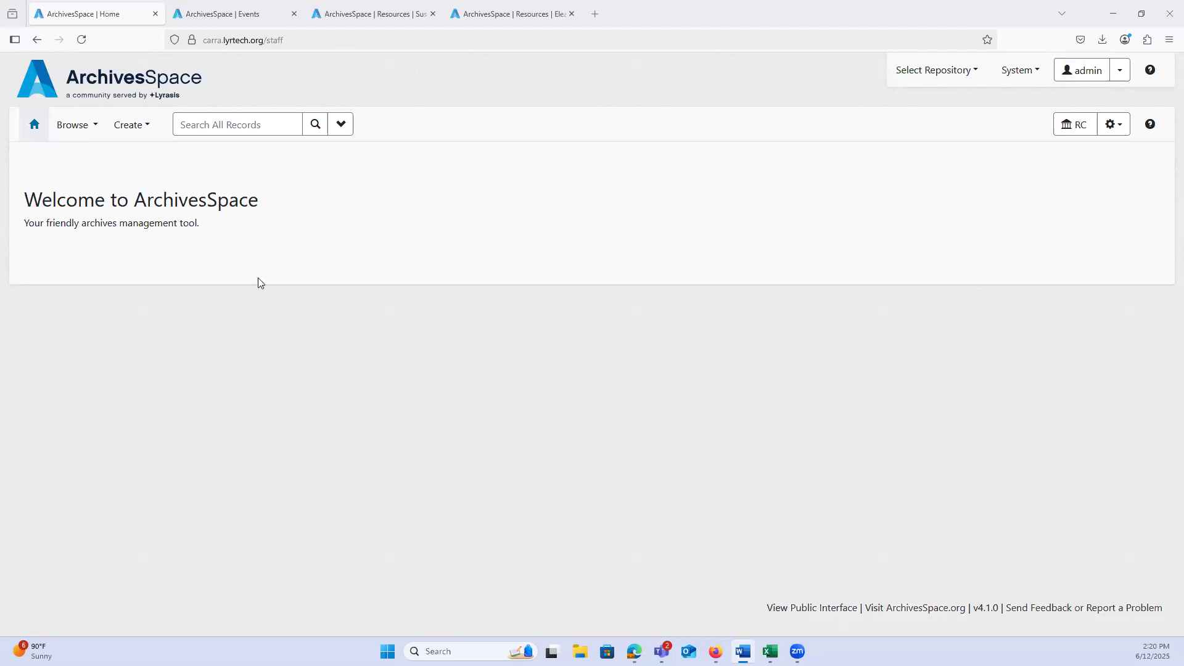
# Step: Start a new event record and set its type to Request
pyautogui.click(134, 135)
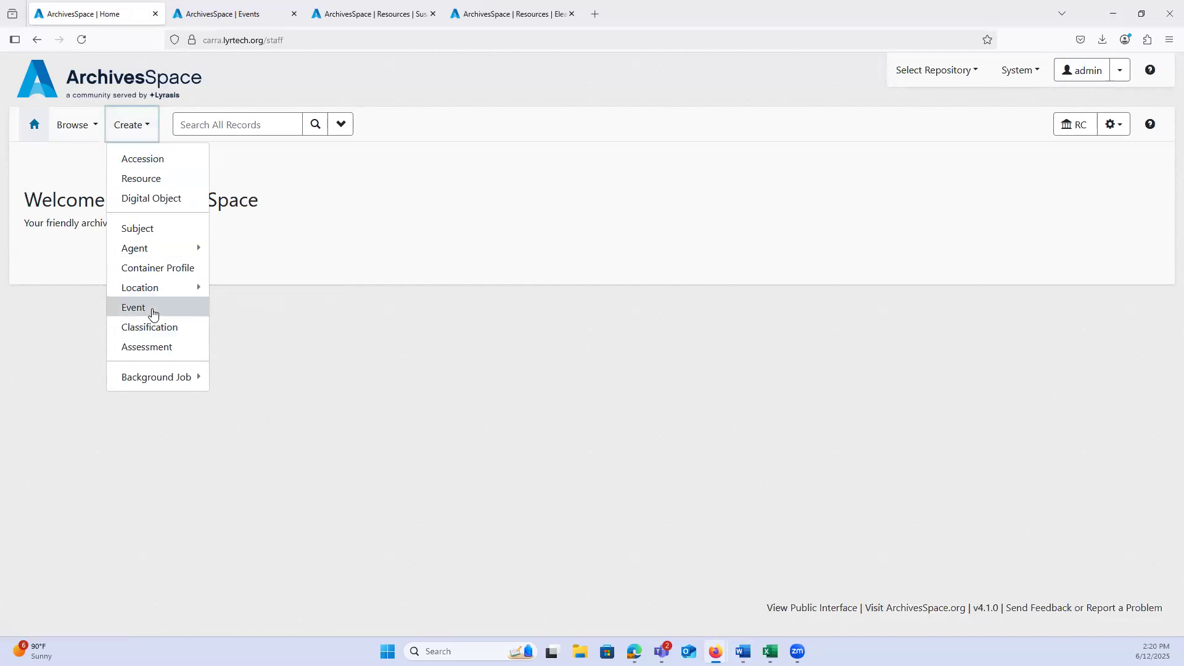
pyautogui.click(148, 309)
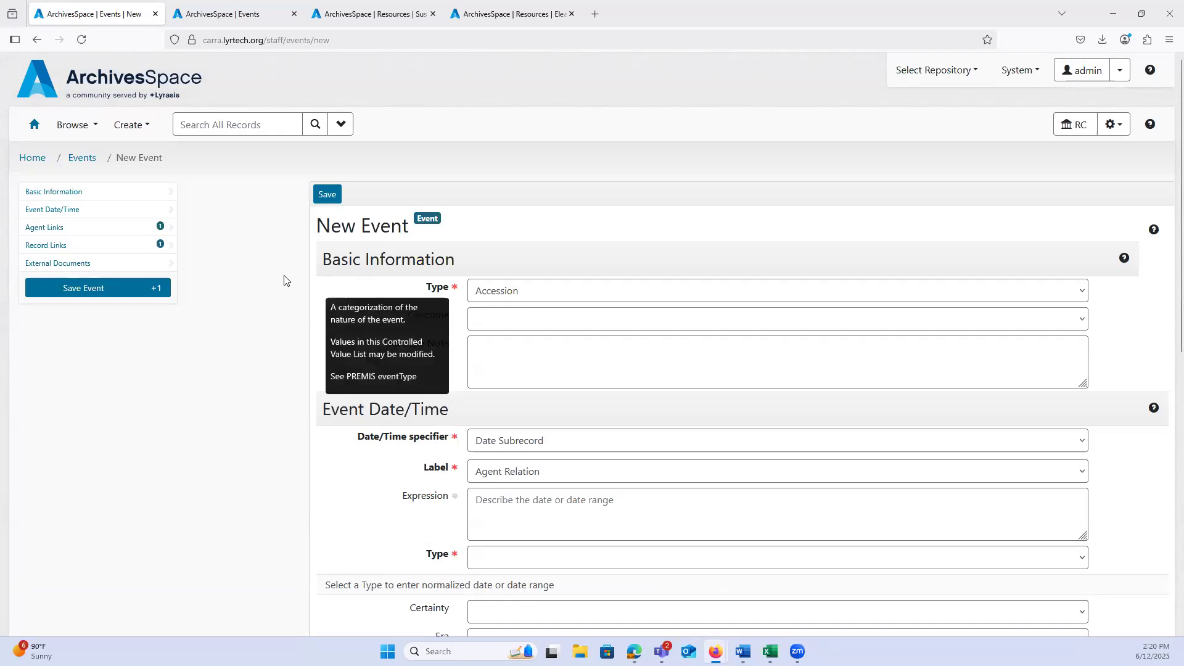
pyautogui.scroll(-2, 284, 281)
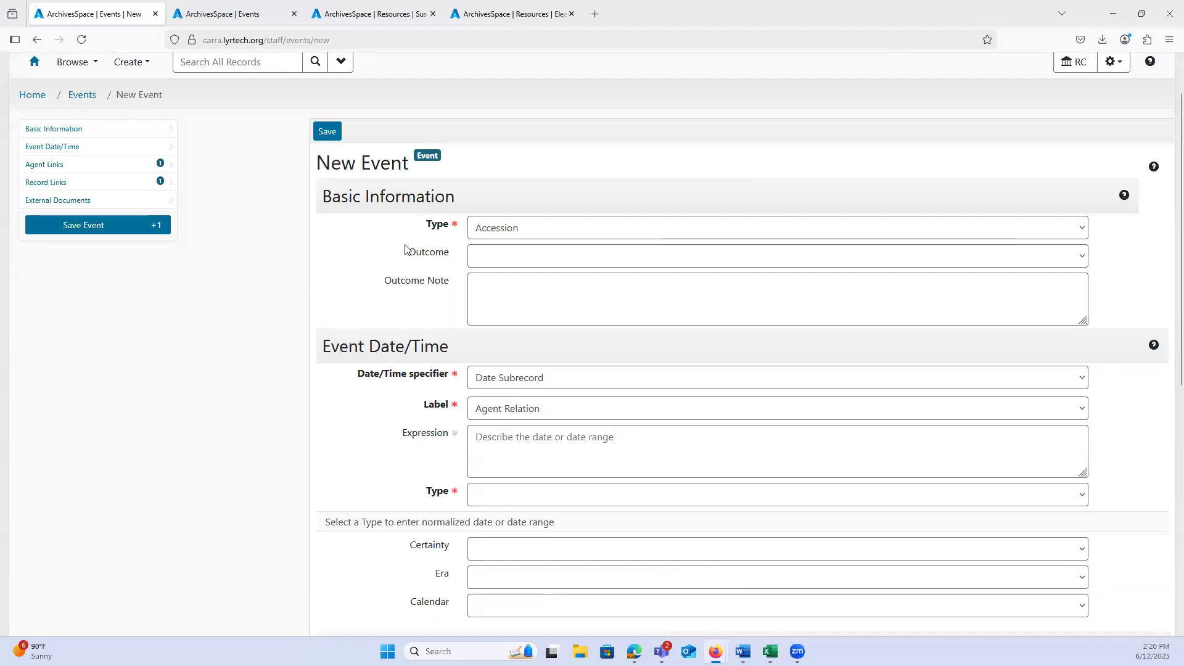
pyautogui.click(483, 234)
pyautogui.scroll(-5, 510, 318)
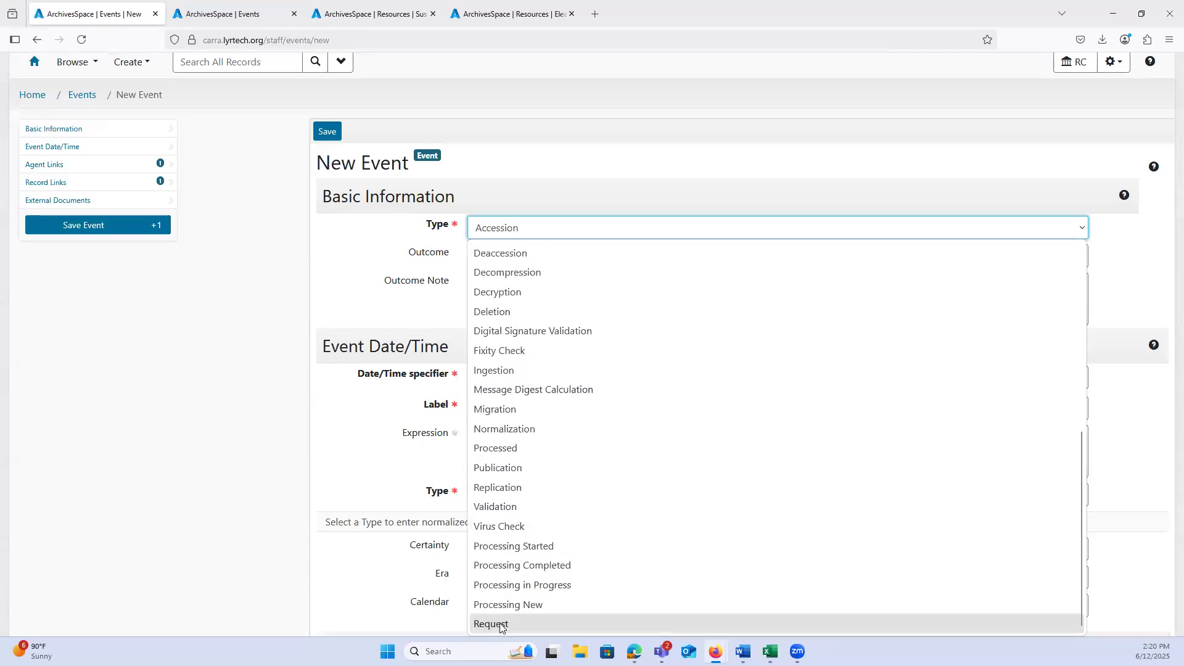
pyautogui.click(501, 624)
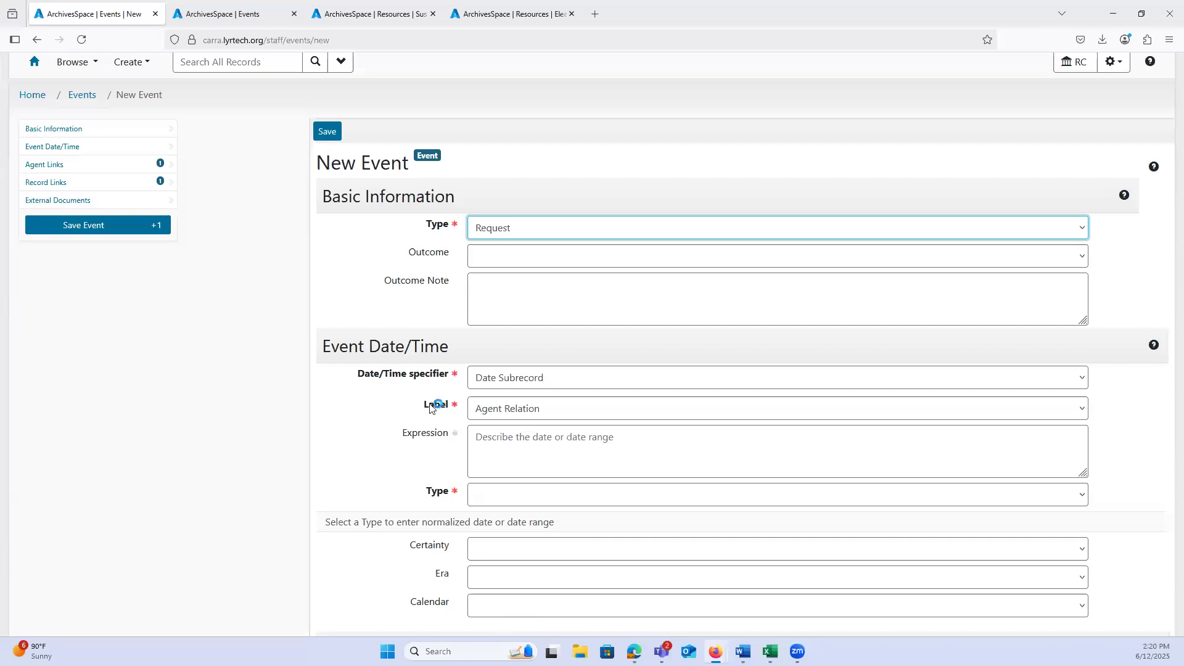
# Step: Set the new event's outcome to Fulfilled
pyautogui.scroll(-1, 292, 249)
pyautogui.scroll(-1, 293, 249)
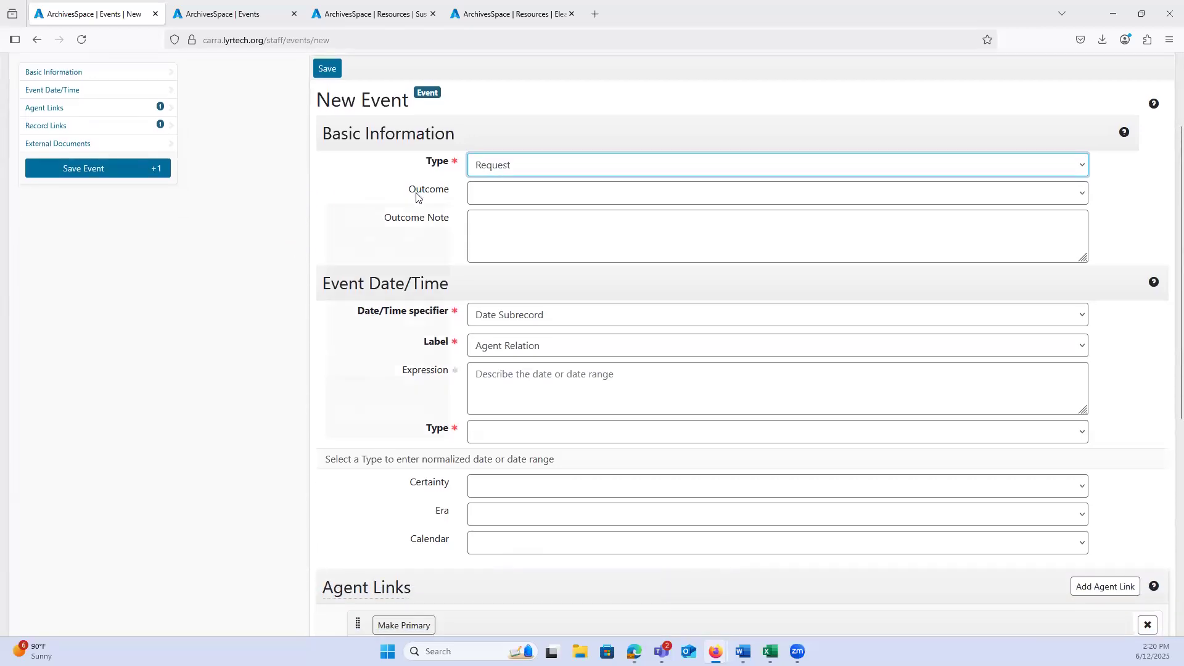
pyautogui.click(509, 196)
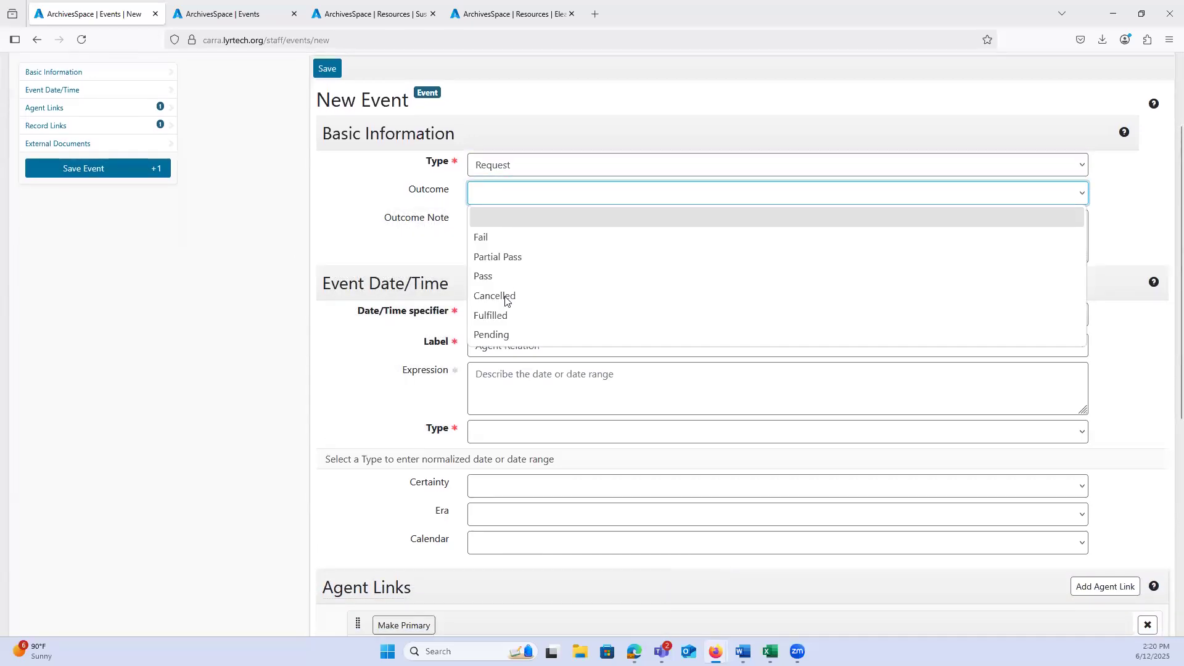
pyautogui.click(501, 316)
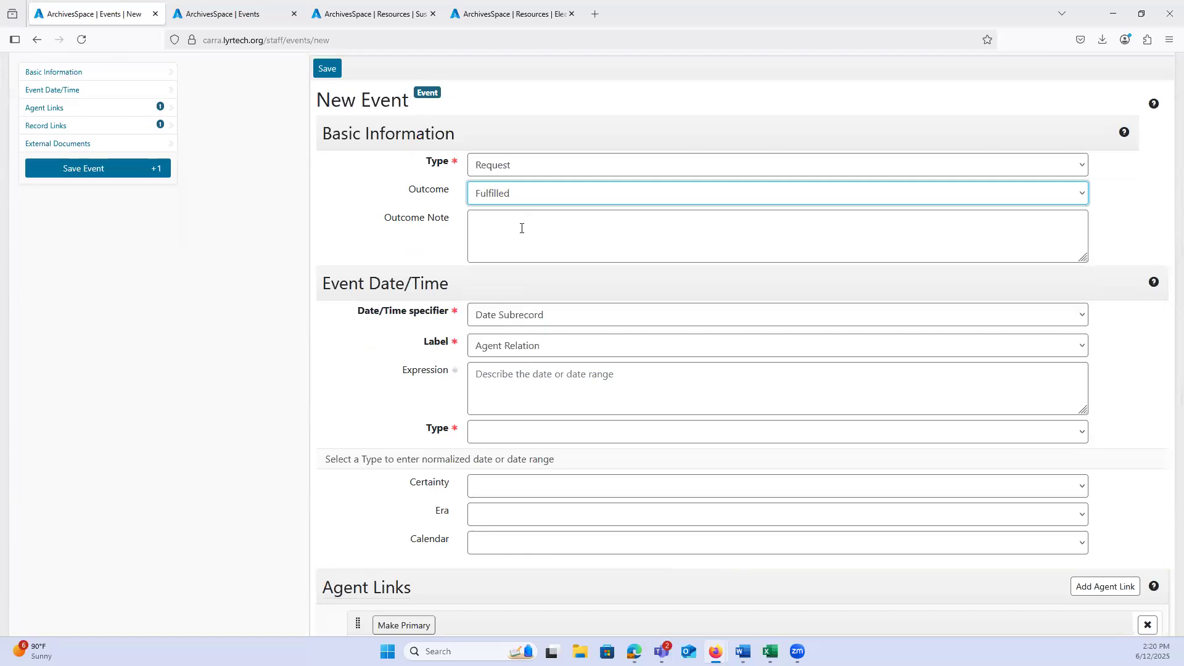
pyautogui.click(488, 195)
pyautogui.click(483, 195)
# Step: Set the event date's label to Event and its type to Single, with the begin date 2025-05-30
pyautogui.scroll(-1, 302, 196)
pyautogui.scroll(-1, 308, 191)
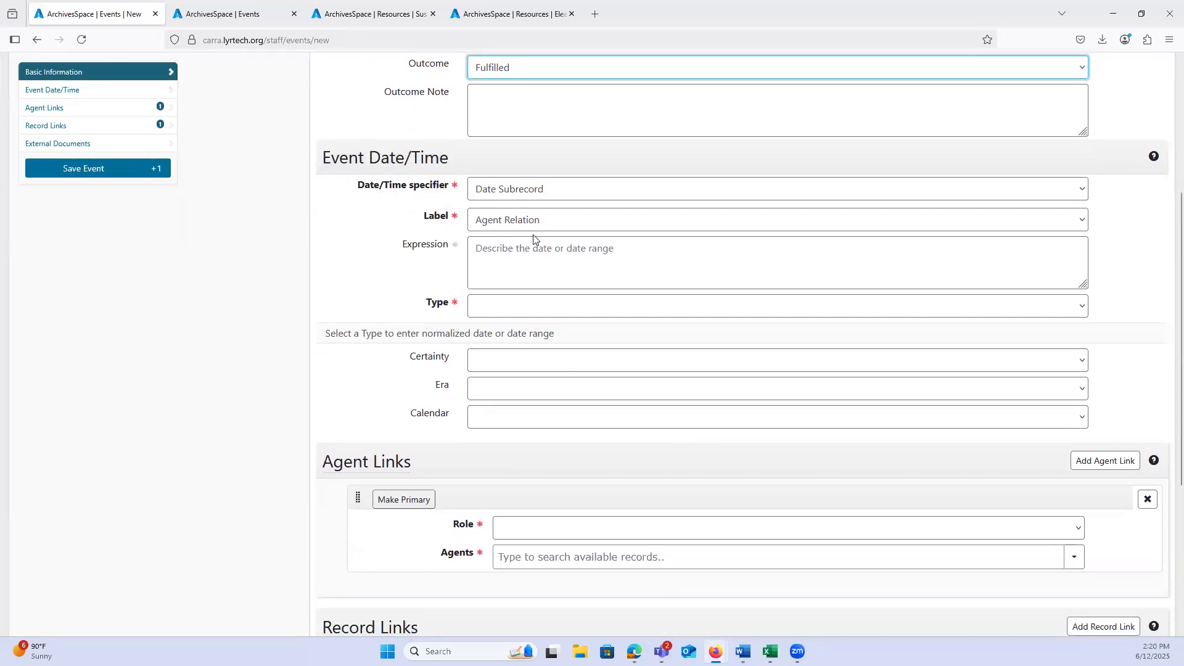
pyautogui.click(516, 224)
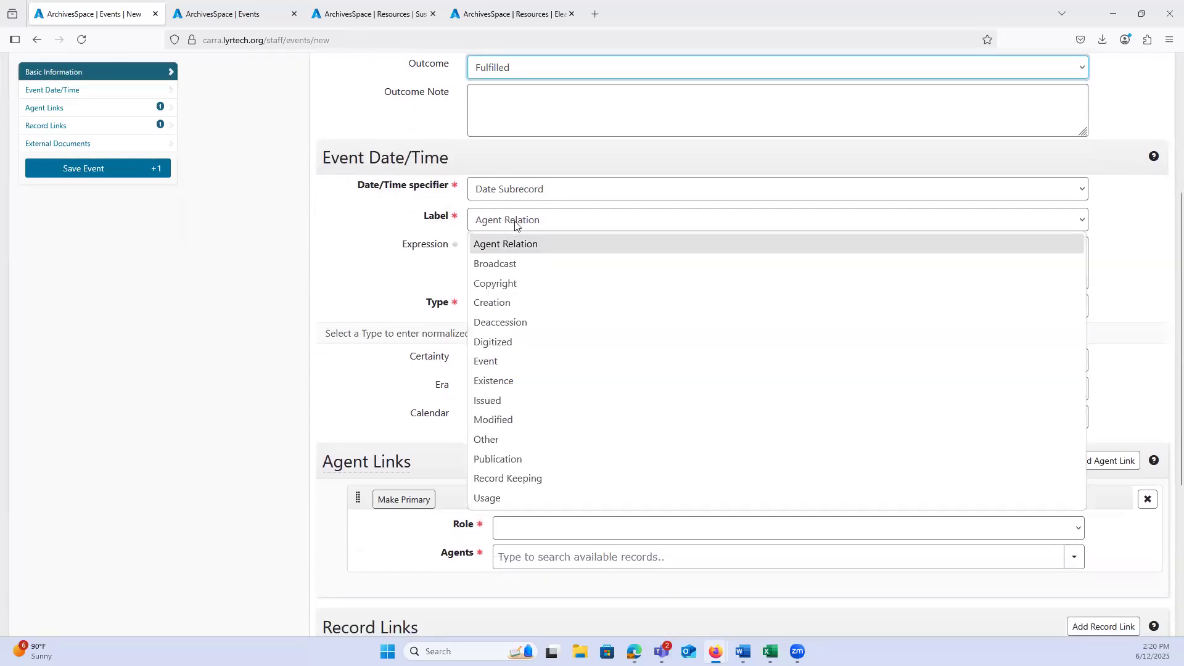
pyautogui.click(494, 366)
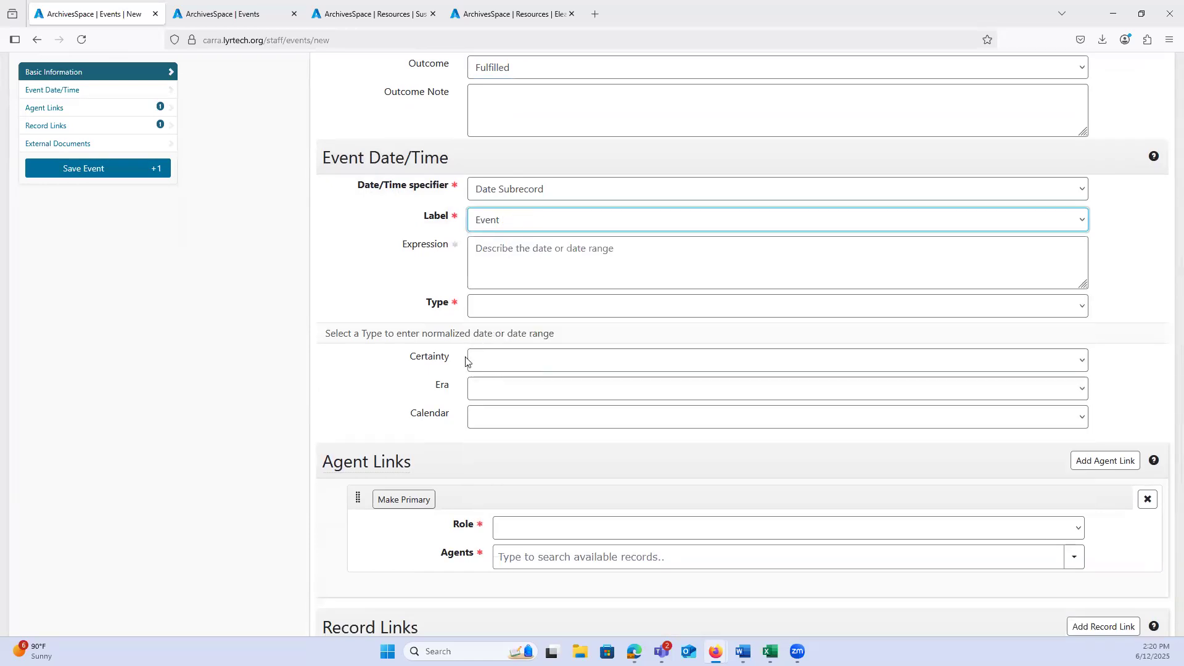
pyautogui.click(501, 311)
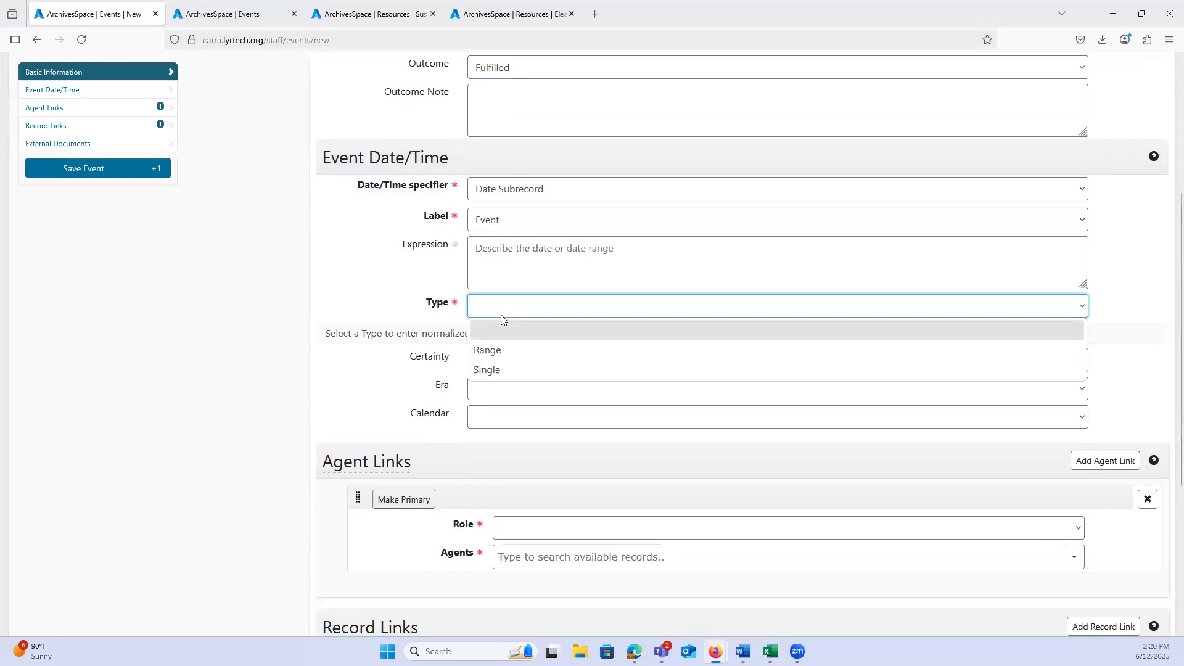
pyautogui.click(491, 370)
pyautogui.click(500, 339)
pyautogui.write('202')
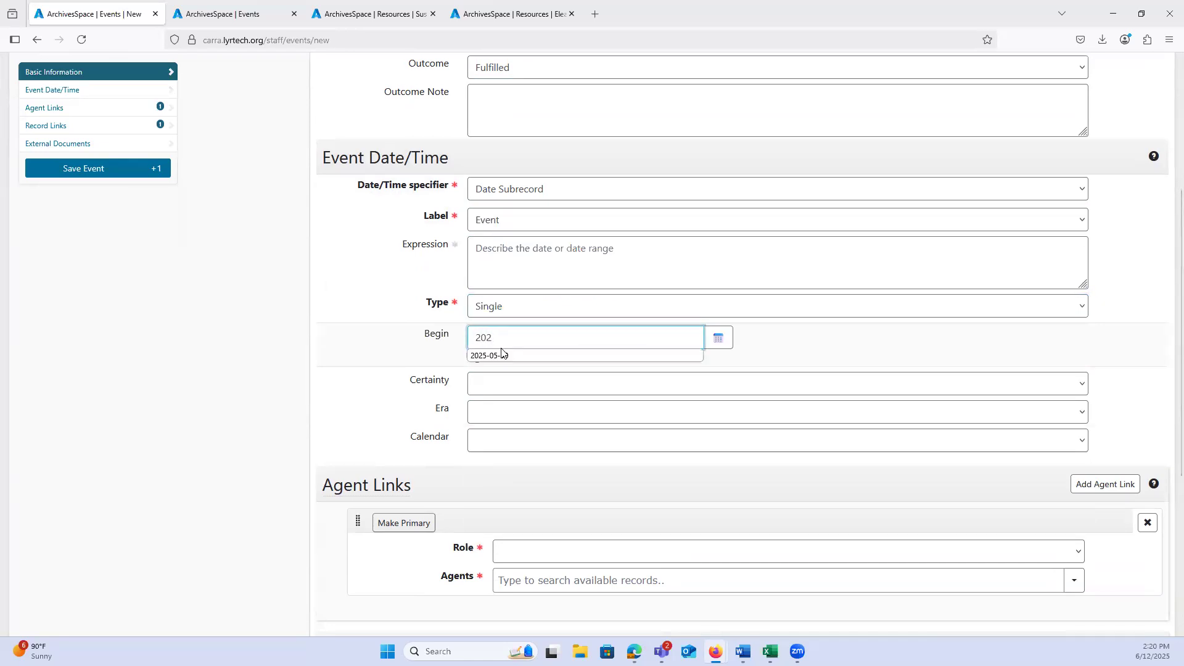
pyautogui.click(494, 356)
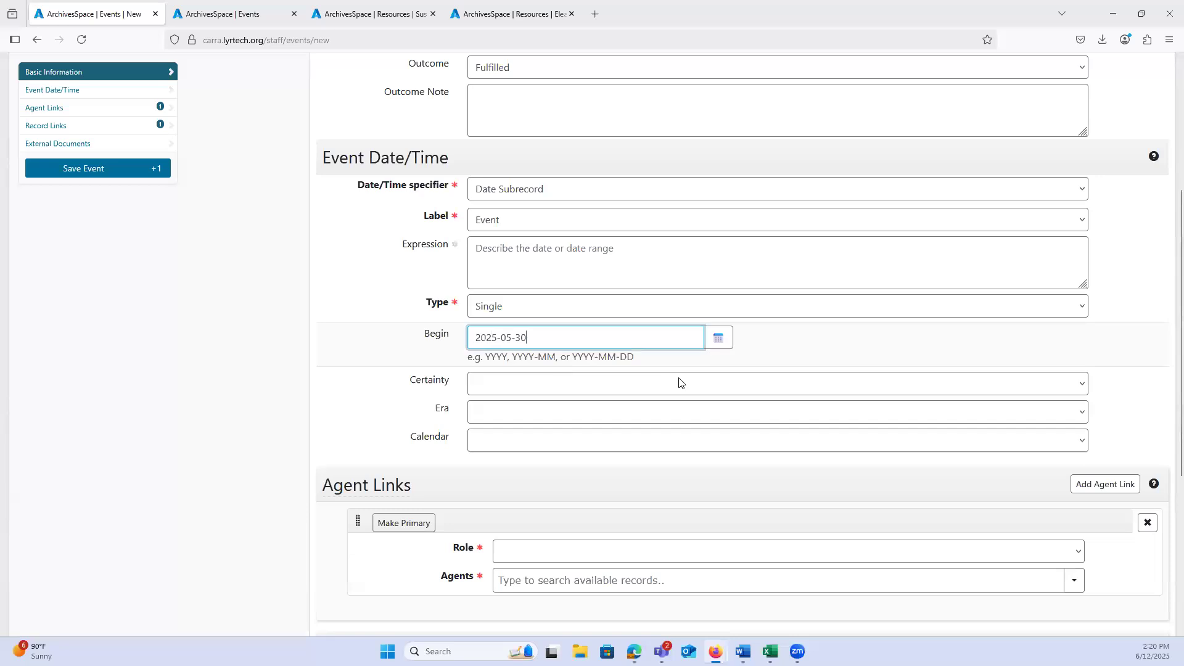
# Step: Add a second agent link, then give the first link the Requester role and attach the requesting person's agent record
pyautogui.scroll(-5, 296, 358)
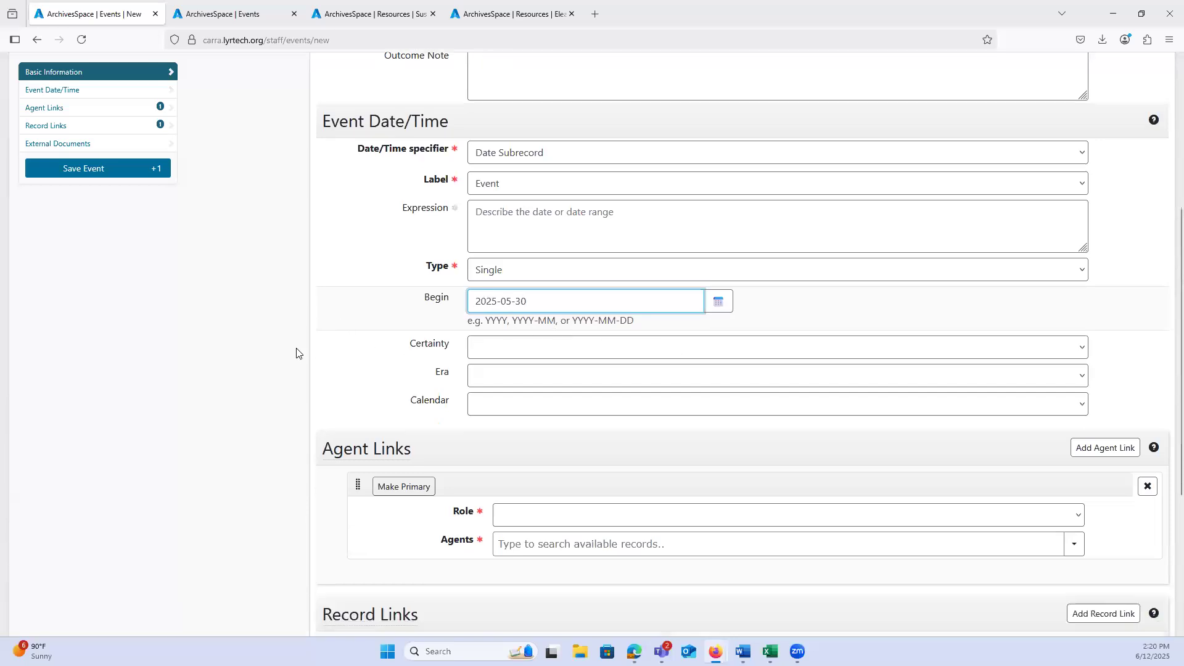
pyautogui.scroll(-3, 296, 351)
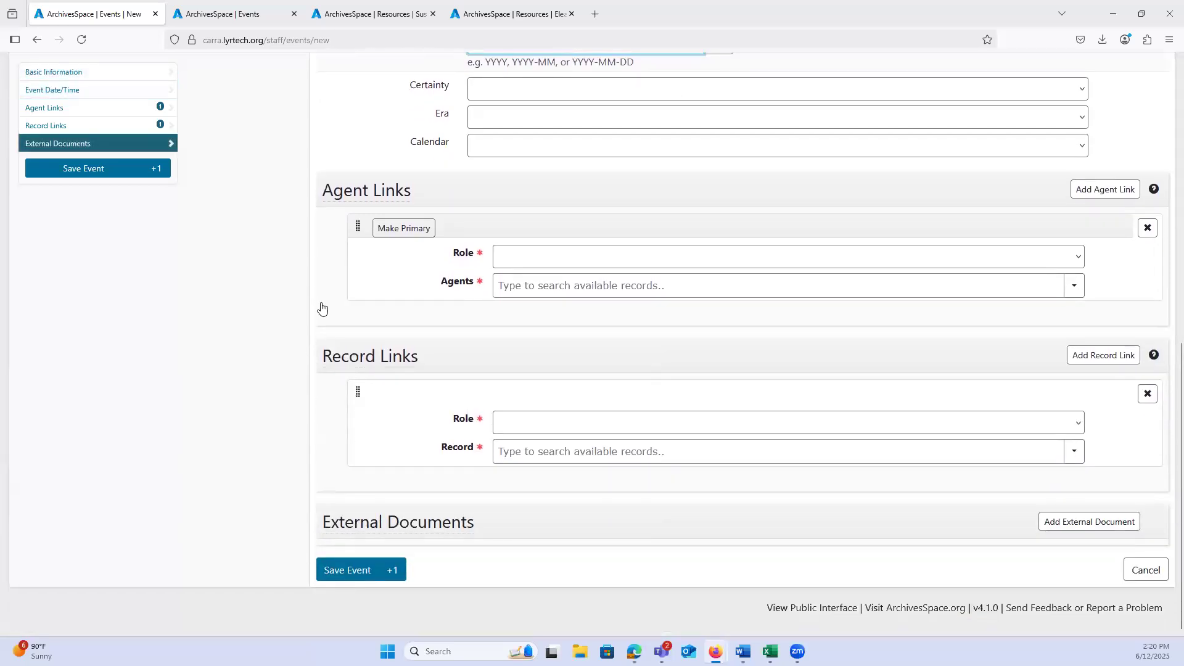
pyautogui.click(743, 319)
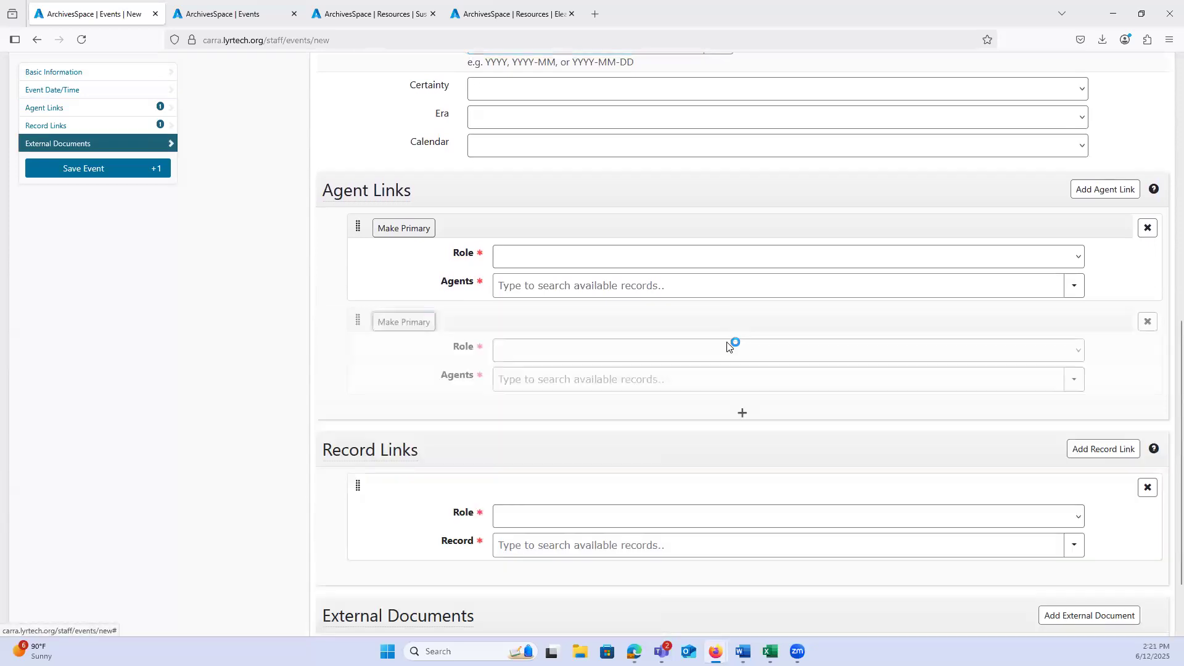
pyautogui.click(520, 257)
pyautogui.click(525, 418)
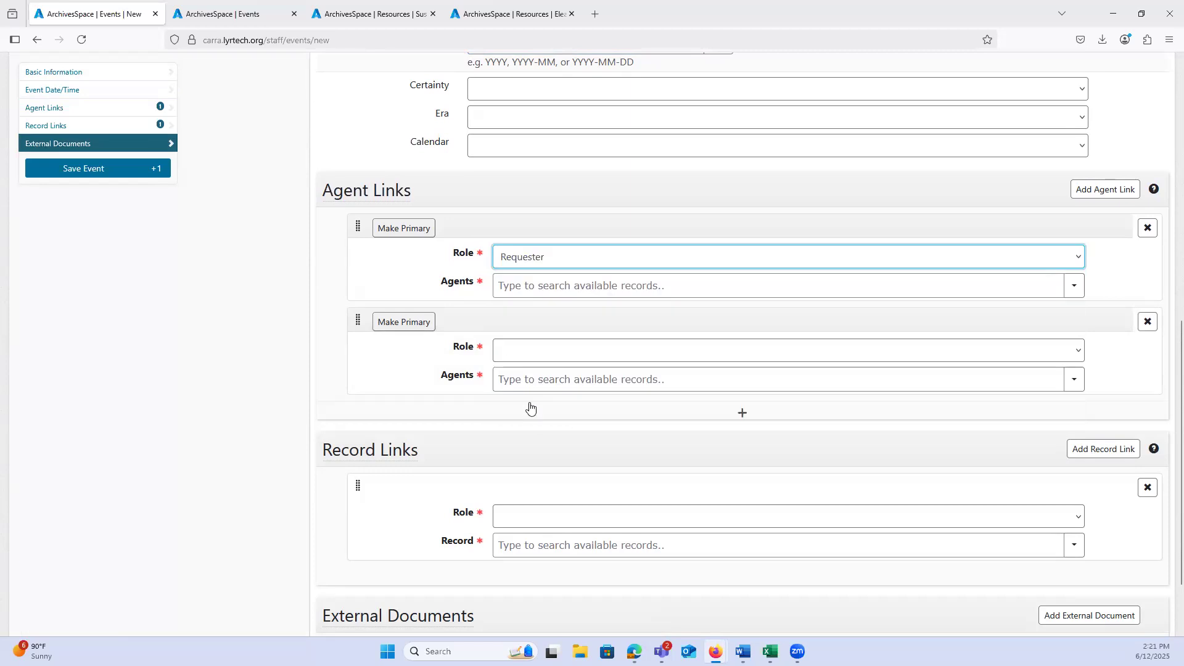
pyautogui.click(497, 286)
pyautogui.write('shellie')
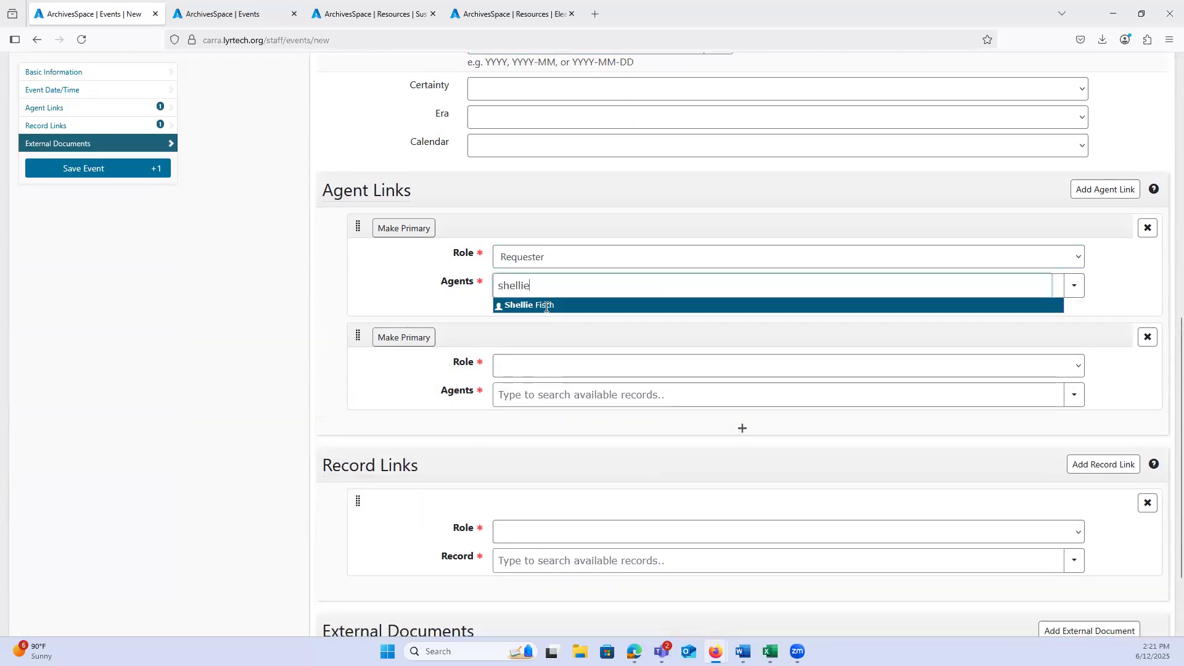
pyautogui.click(542, 306)
# Step: Give the second agent link the Implementer role and attach the staff member's agent record
pyautogui.click(593, 370)
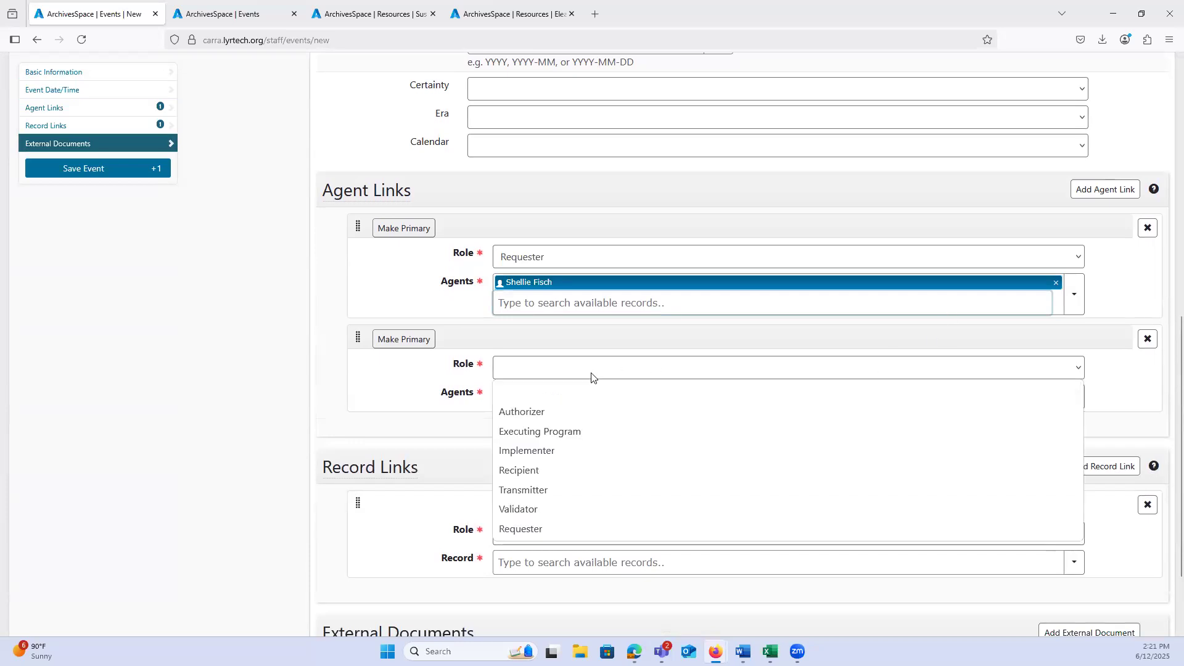
pyautogui.click(559, 451)
pyautogui.click(529, 396)
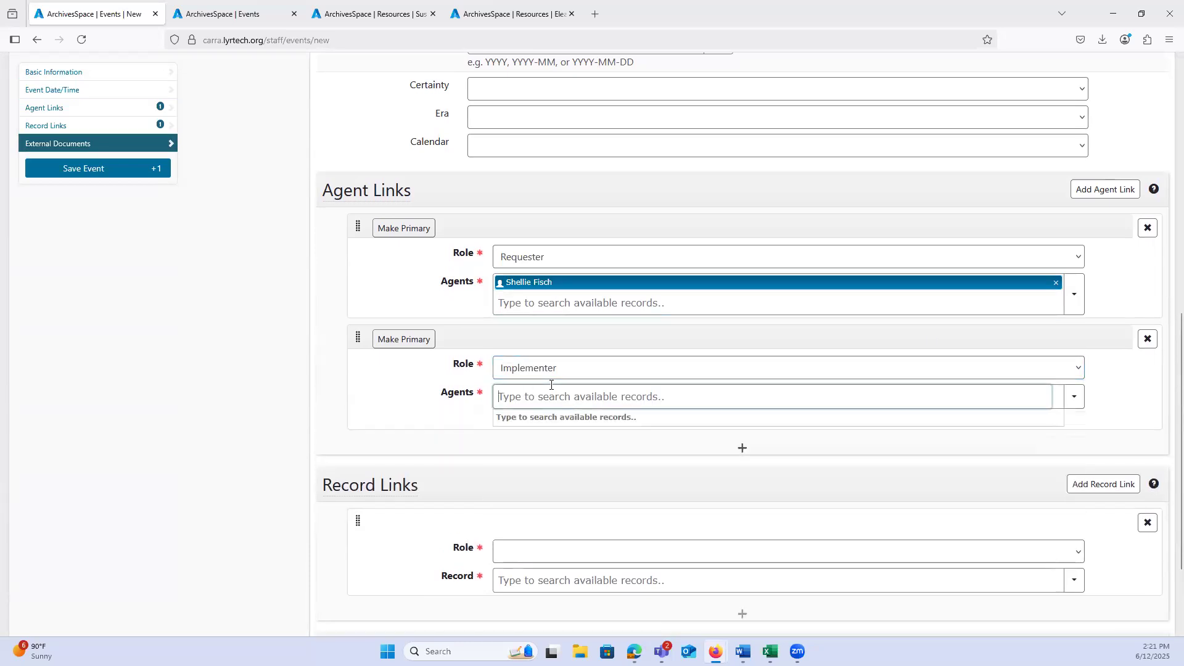
pyautogui.write('regina')
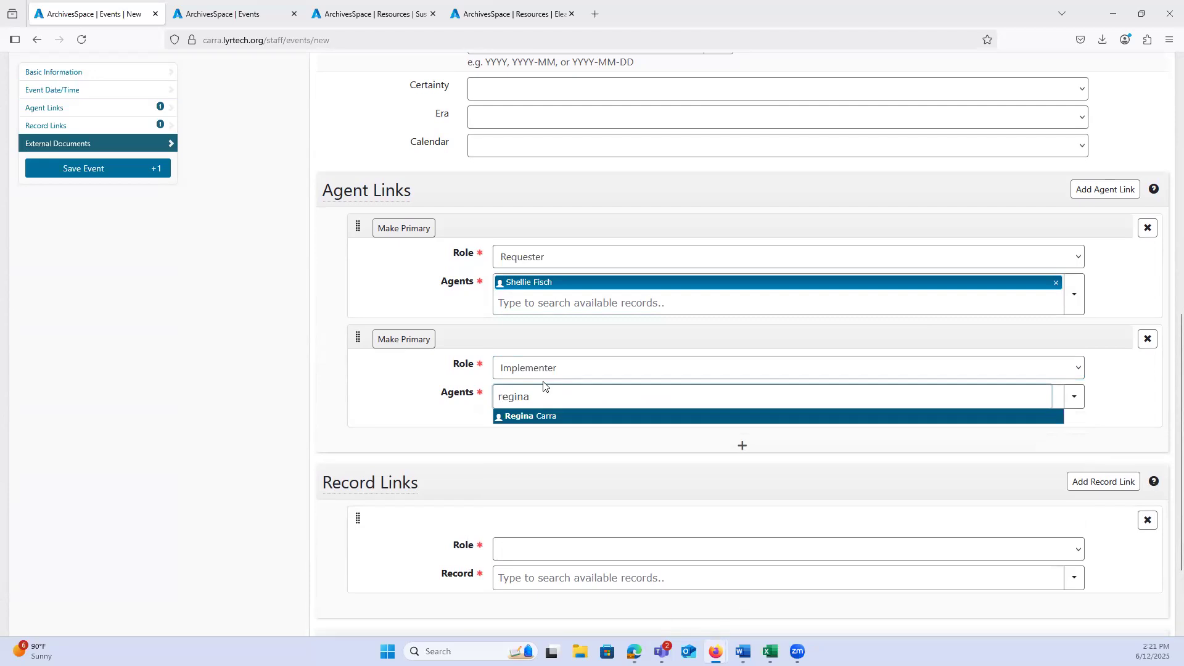
pyautogui.click(508, 417)
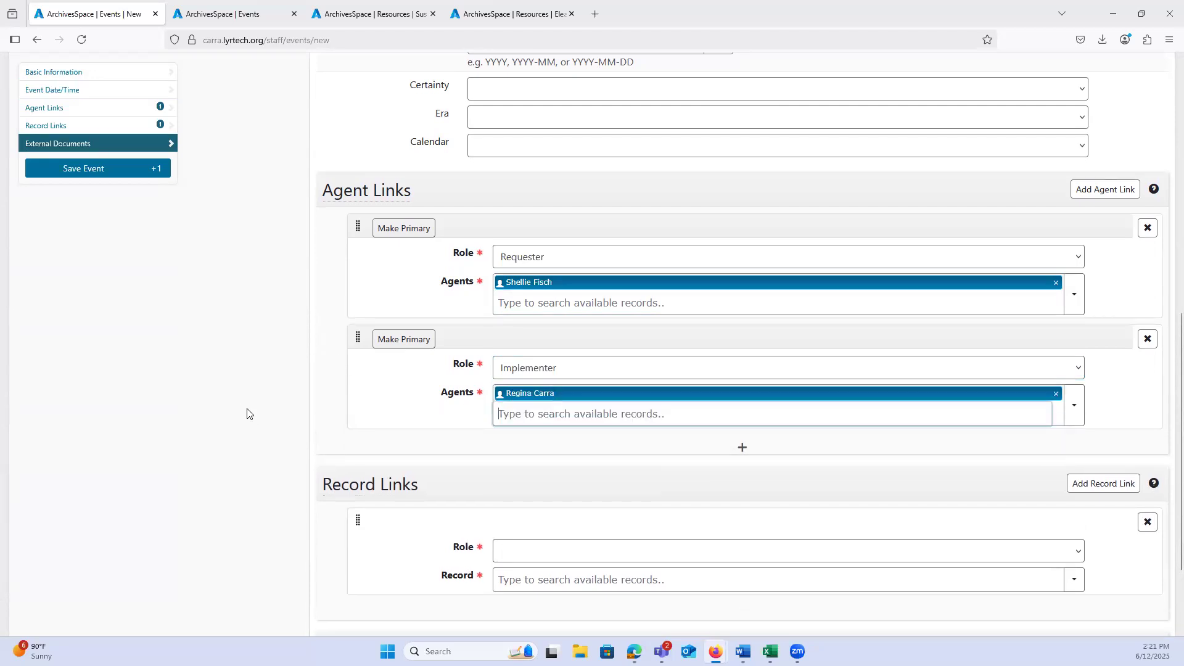
# Step: Check the two open resource records, and link the A0023 Gravestone Rubbings resource to the event with the Requested role
pyautogui.scroll(-3, 241, 407)
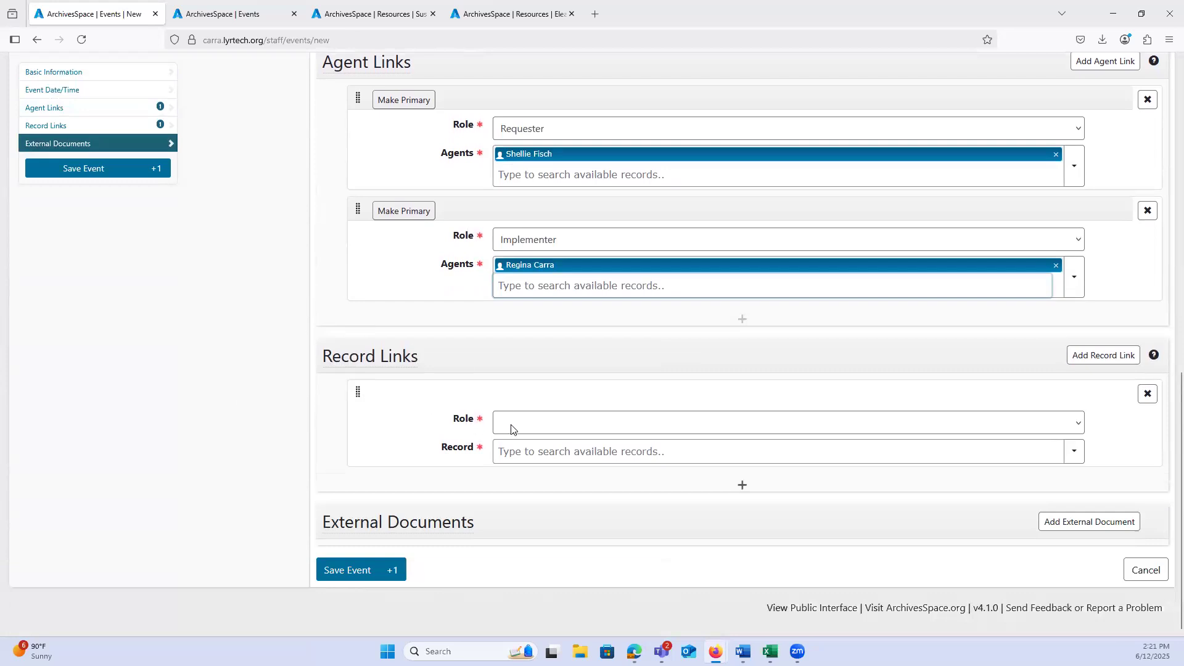
pyautogui.click(339, 19)
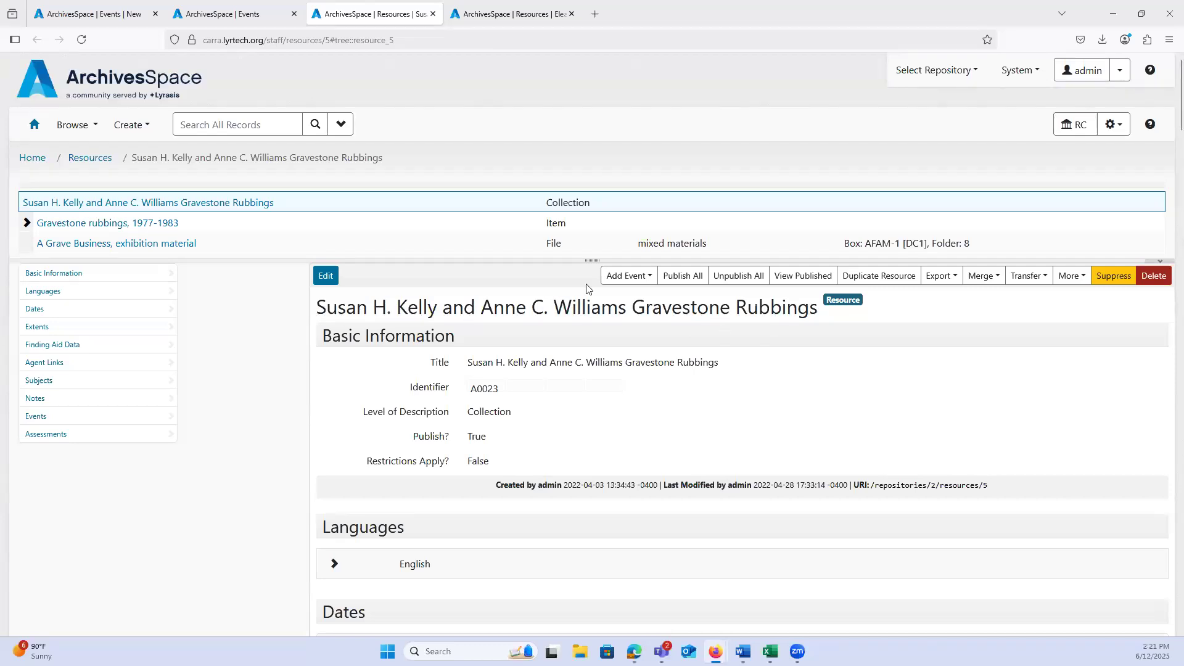
pyautogui.click(503, 14)
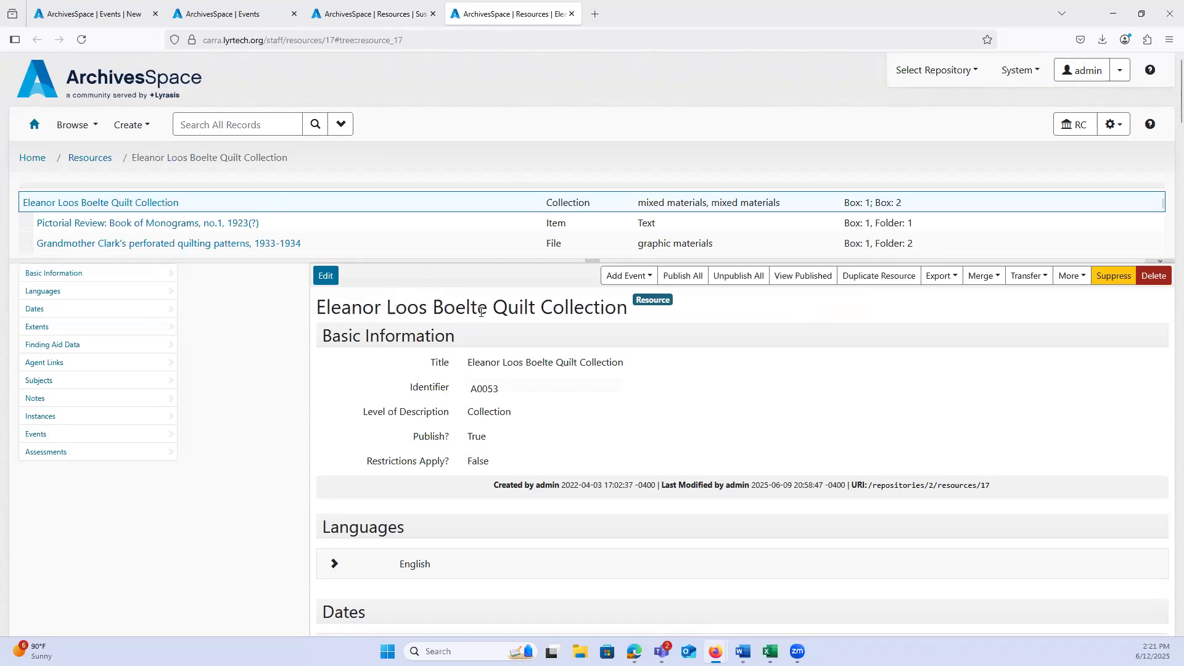
pyautogui.click(95, 18)
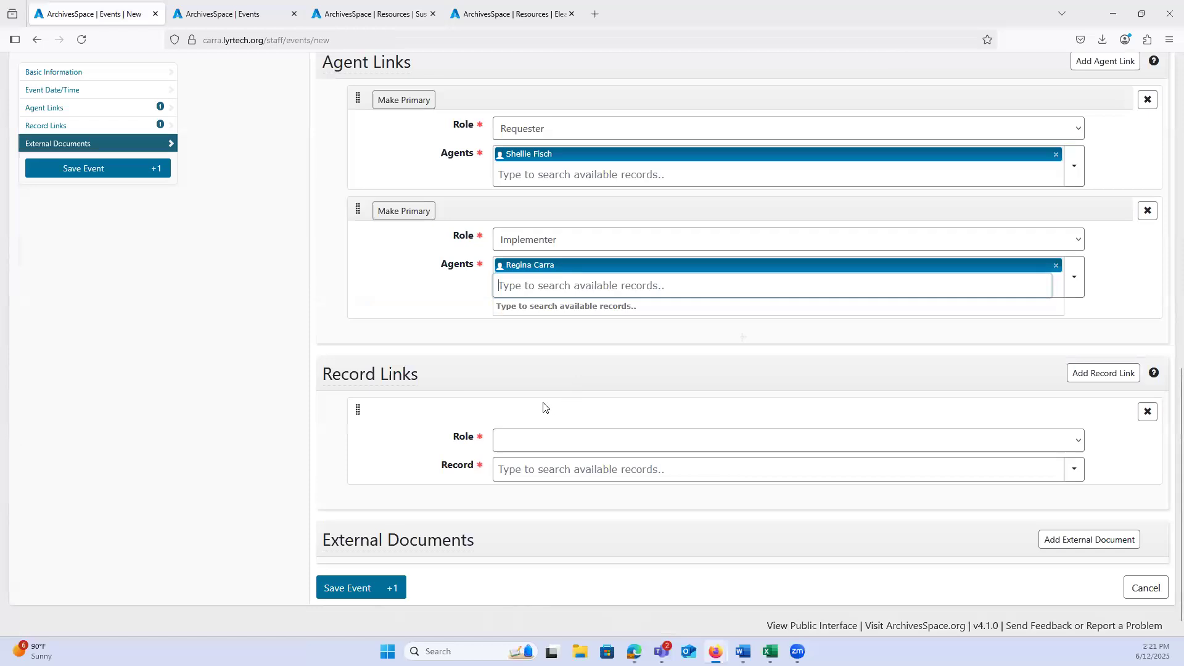
pyautogui.click(522, 444)
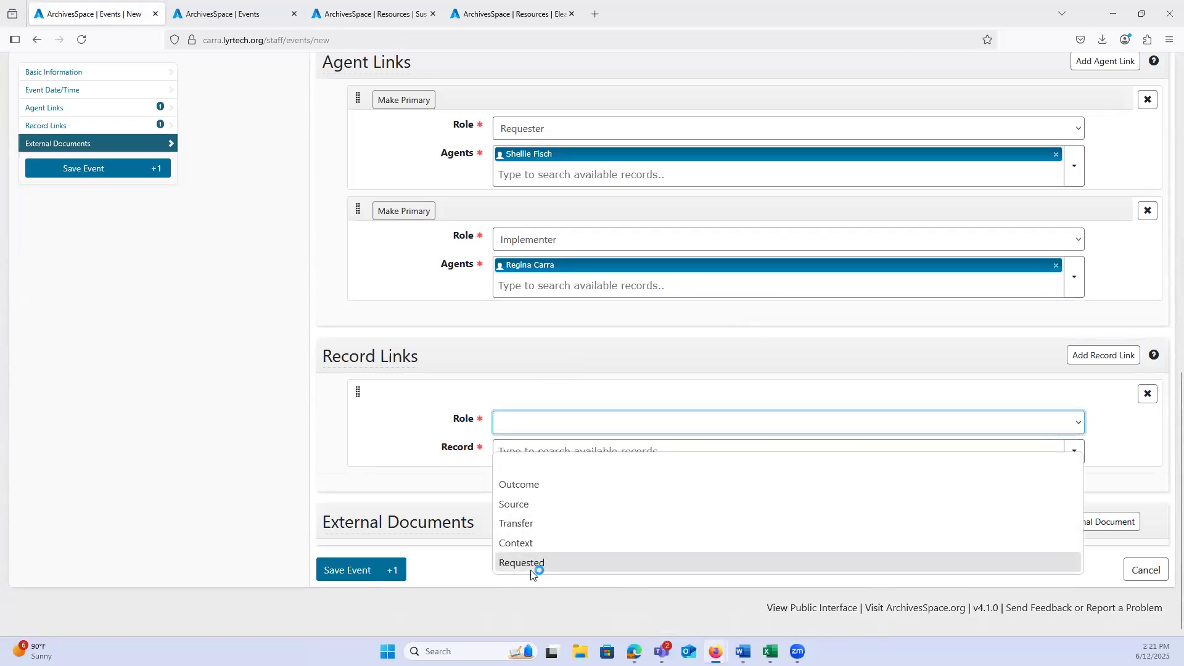
pyautogui.click(531, 561)
pyautogui.click(508, 457)
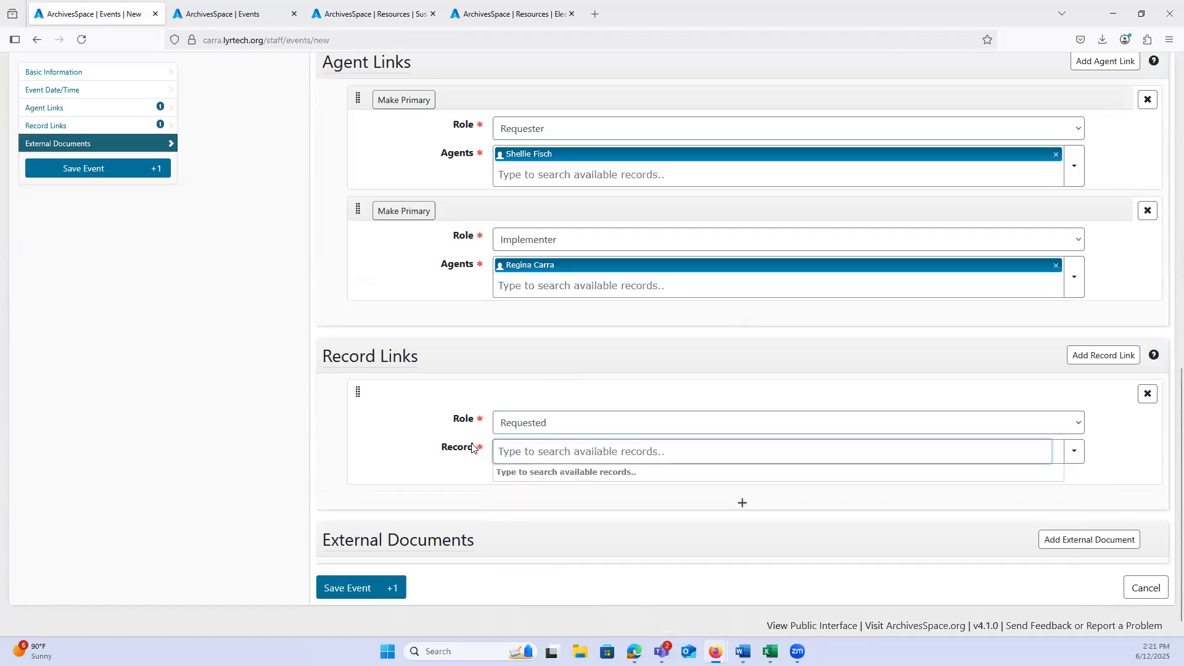
pyautogui.write('susan')
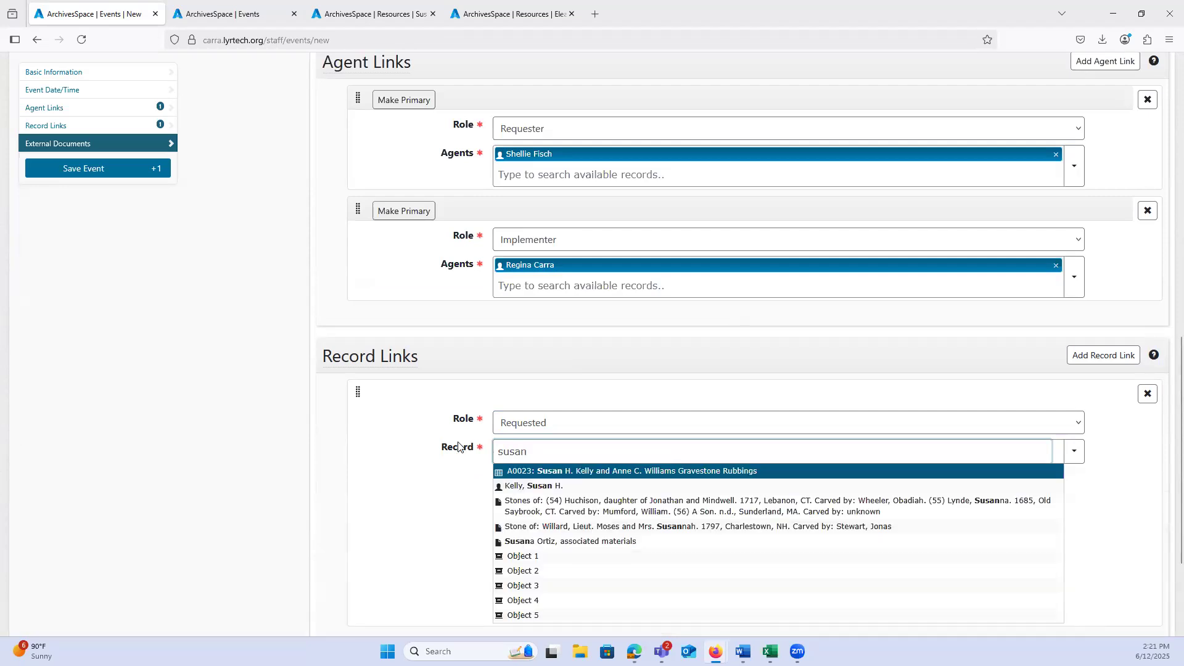
pyautogui.click(508, 474)
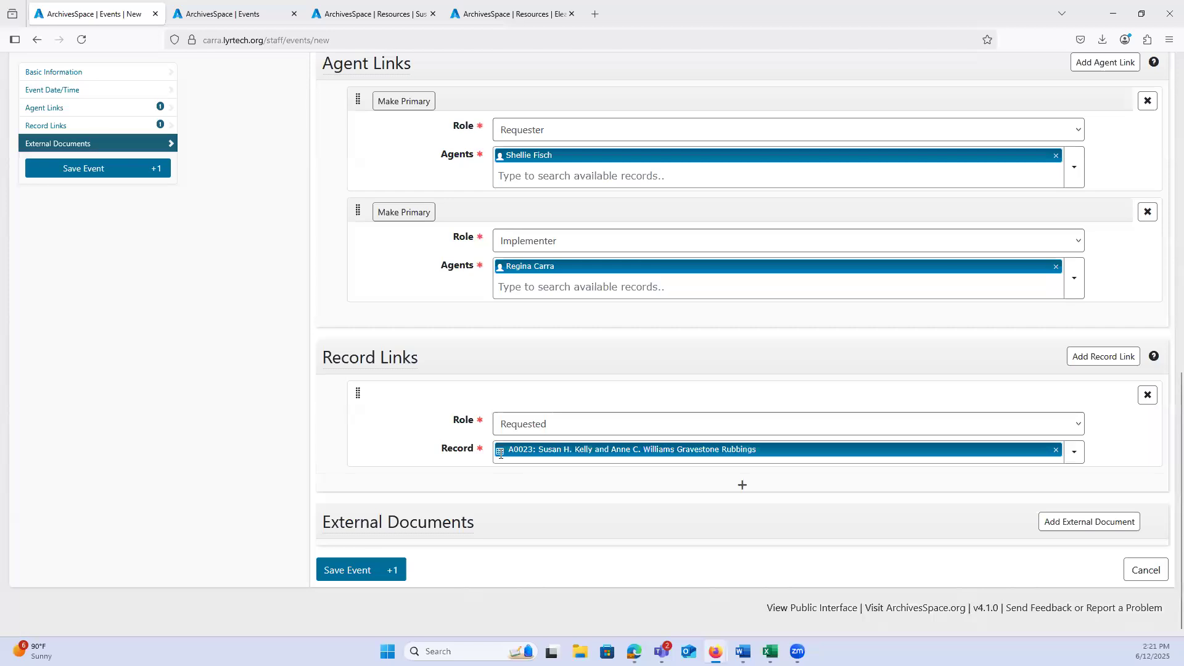
# Step: Add a second record link with the Requested role and attach the A0053 Quilt Collection resource
pyautogui.click(737, 487)
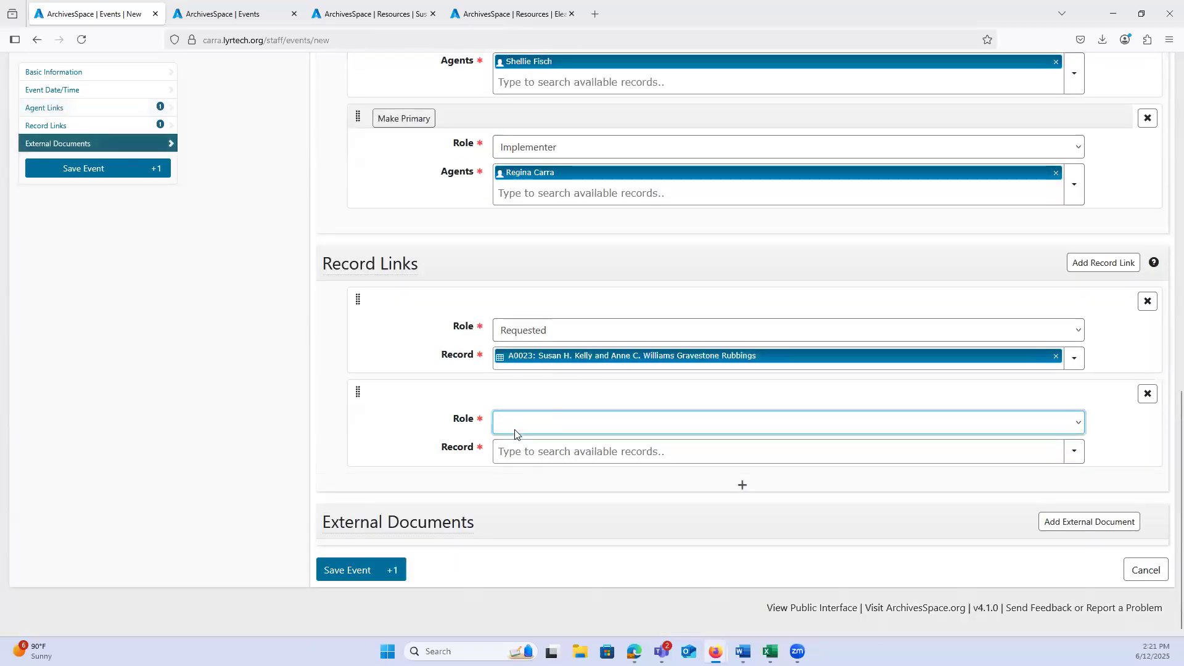
pyautogui.click(515, 434)
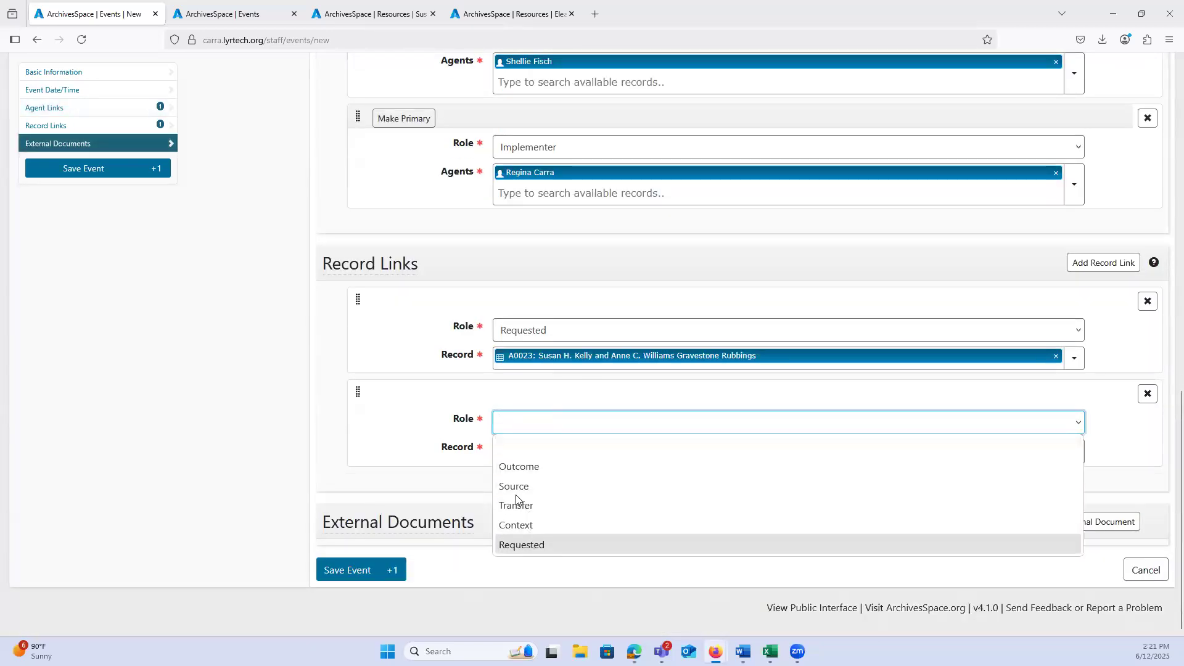
pyautogui.click(516, 544)
pyautogui.click(505, 452)
pyautogui.write('quilt')
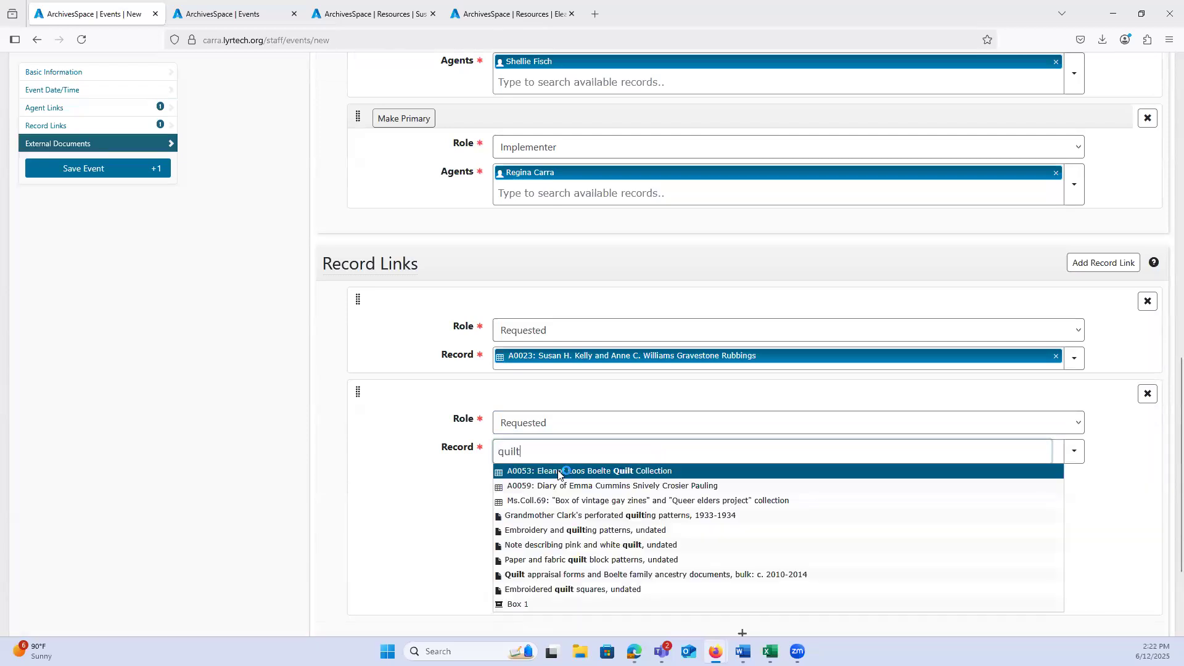
pyautogui.click(559, 474)
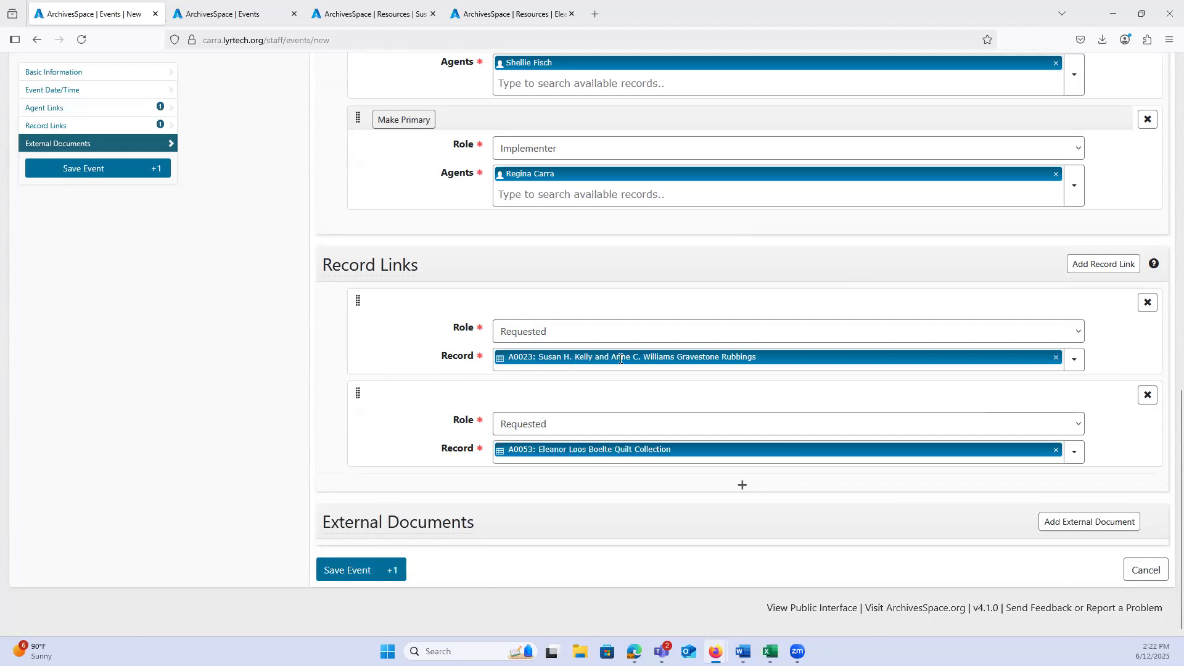
# Step: Enlarge the A0023 resource's tree and expand "Gravestone rubbings, 1977-1983" to examine its individual items
pyautogui.click(356, 5)
pyautogui.moveTo(588, 262); pyautogui.dragTo(589, 461)
pyautogui.click(27, 225)
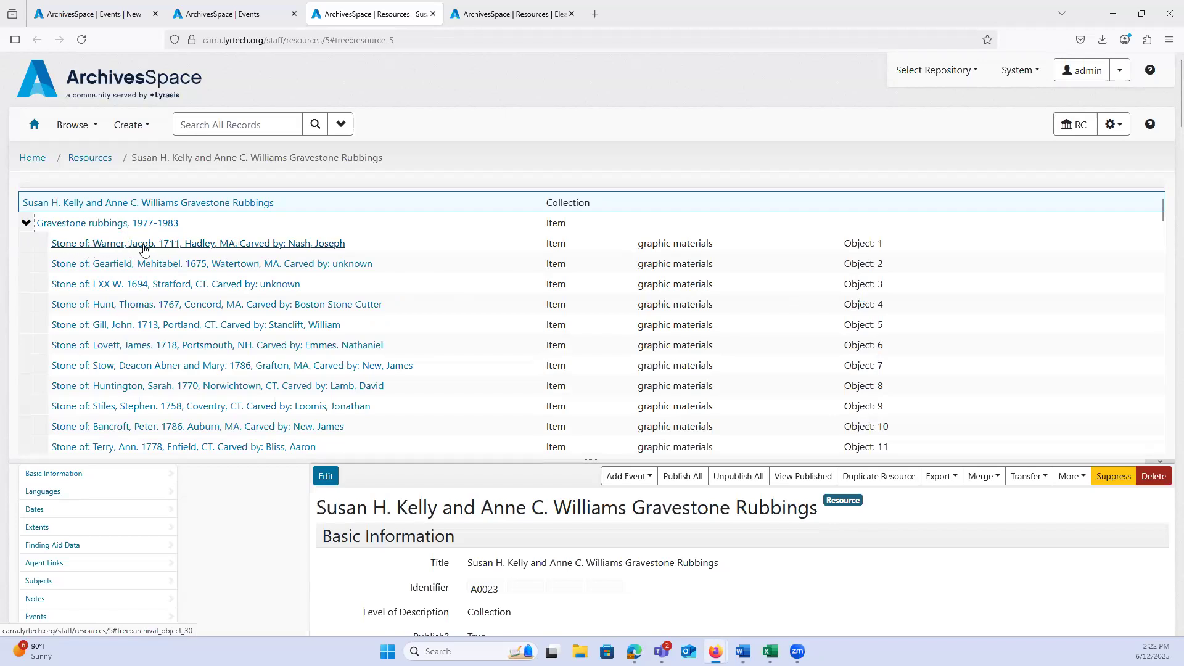
pyautogui.click(85, 14)
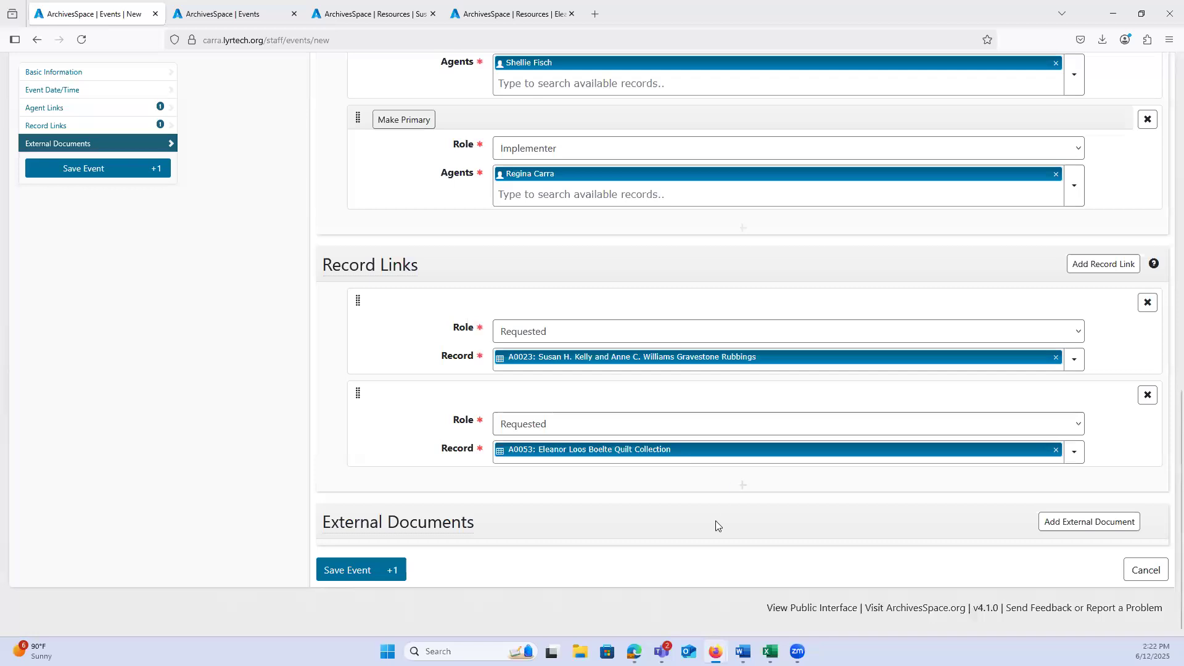
# Step: Add a third record link with the Requested role and attach the gravestone rubbing item from 1711, Hadley, MA
pyautogui.click(741, 486)
pyautogui.scroll(-2, 527, 414)
pyautogui.click(527, 414)
pyautogui.click(530, 546)
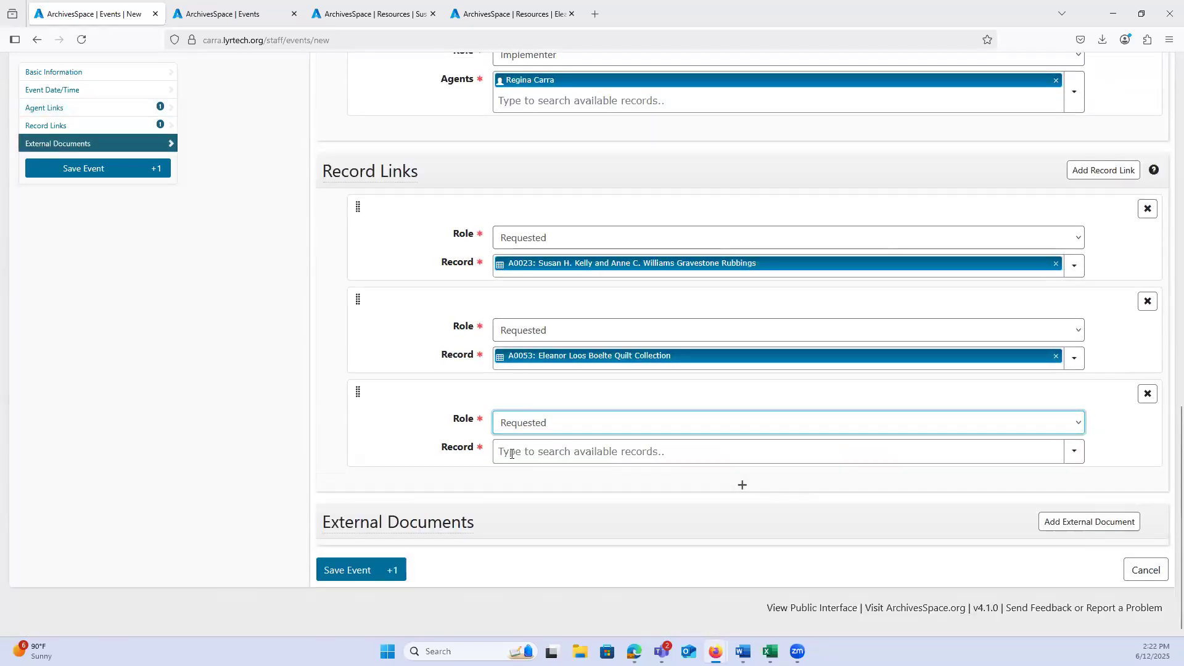
pyautogui.click(511, 454)
pyautogui.click(370, 13)
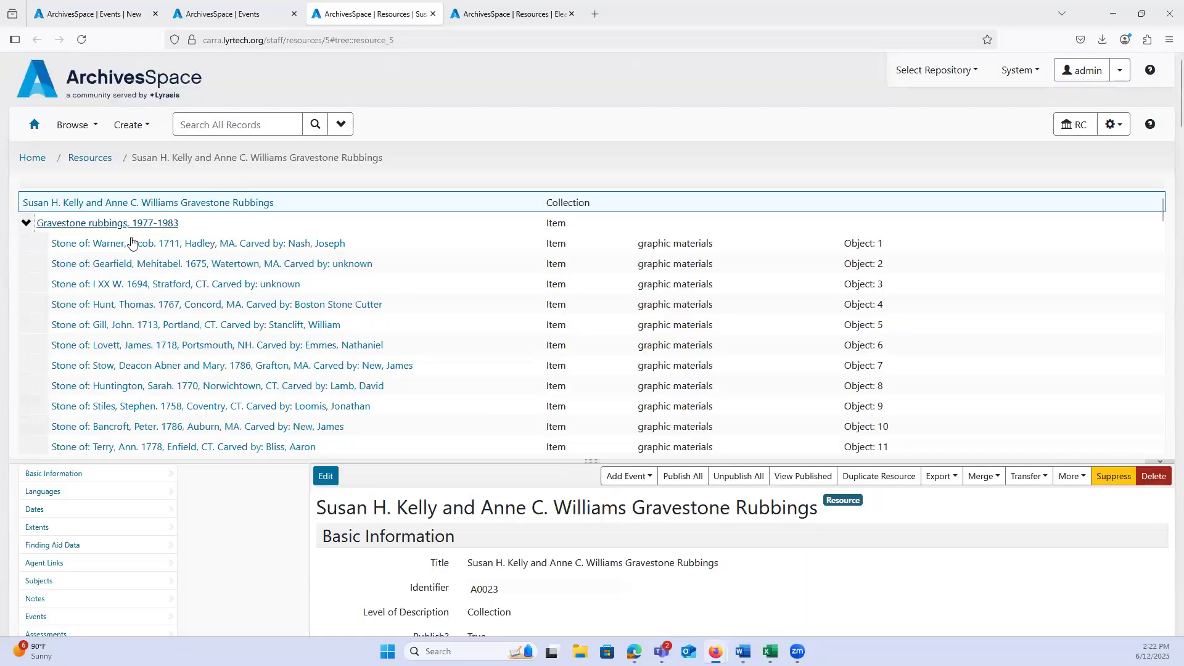
pyautogui.click(92, 14)
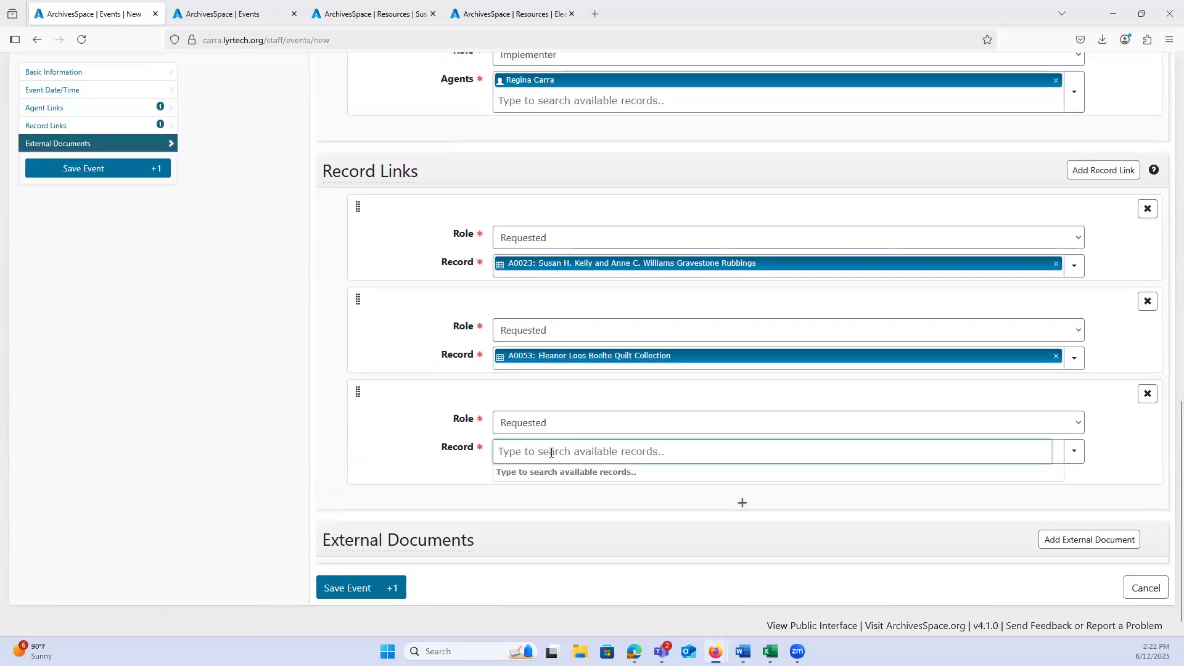
pyautogui.write('jacob')
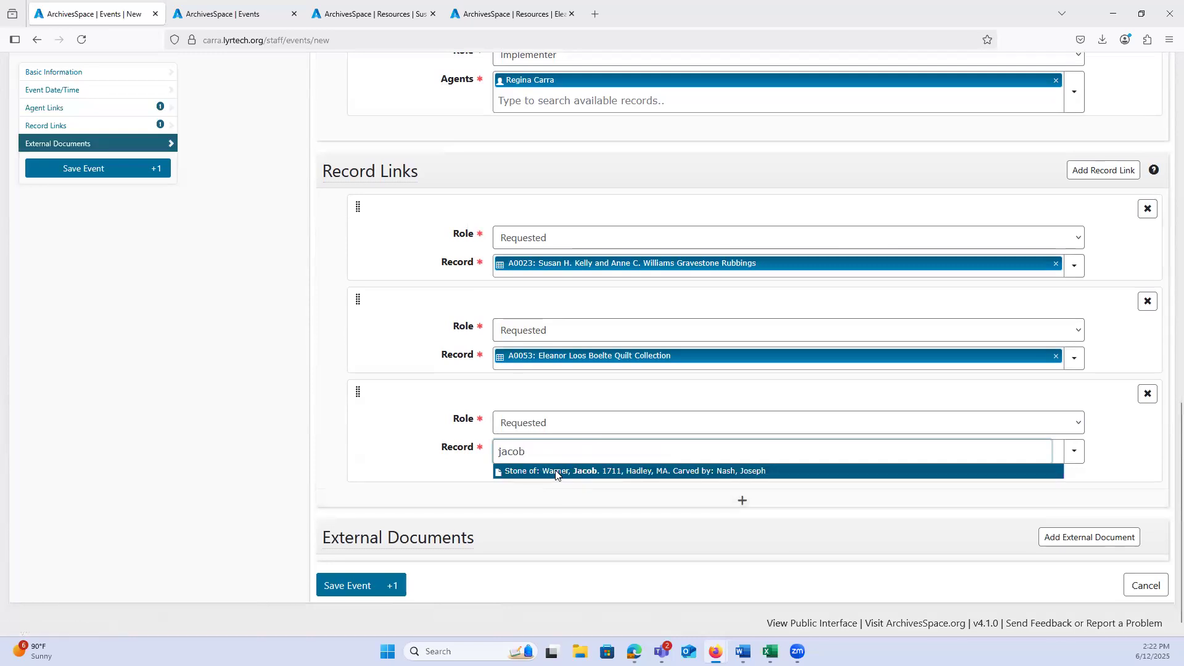
pyautogui.press('Return')
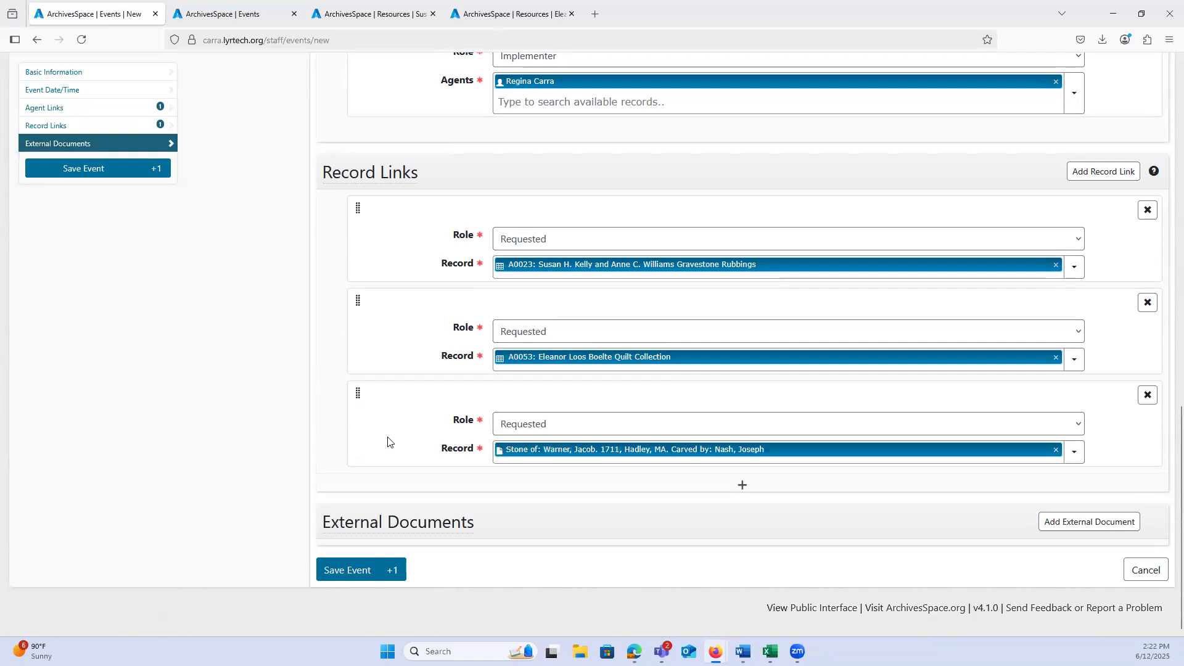
# Step: Reorder the record links so the 1711 Hadley stone item sits directly beneath the A0023 Gravestone Rubbings resource
pyautogui.moveTo(354, 391); pyautogui.dragTo(361, 474)
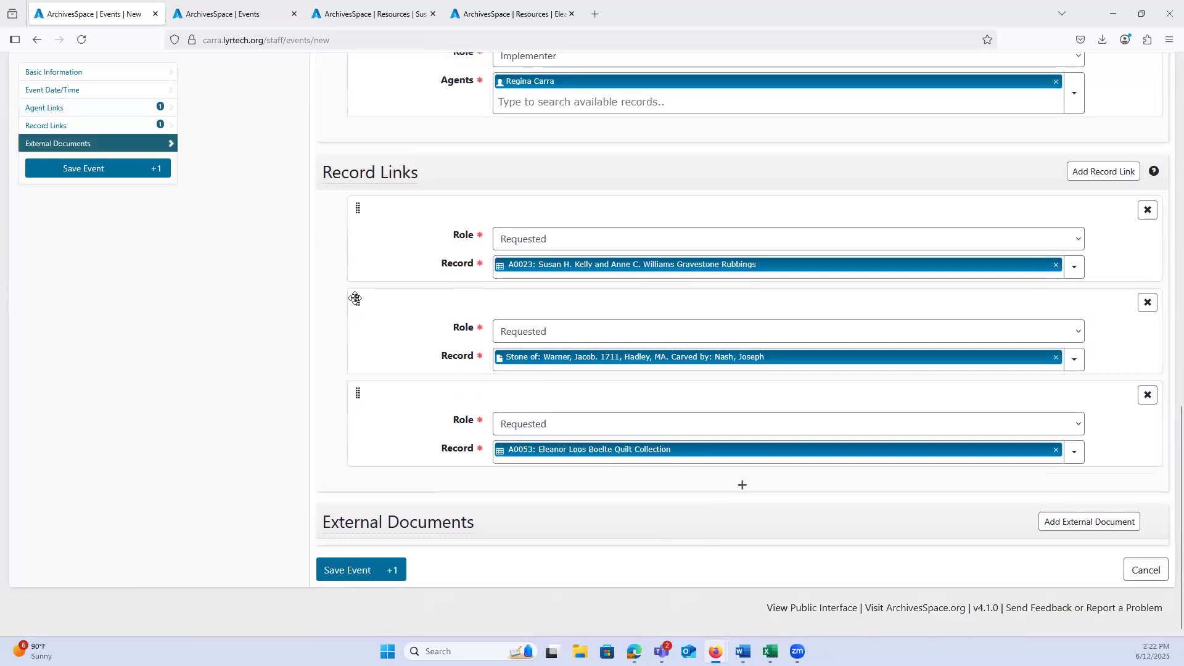
pyautogui.moveTo(352, 296); pyautogui.dragTo(356, 377)
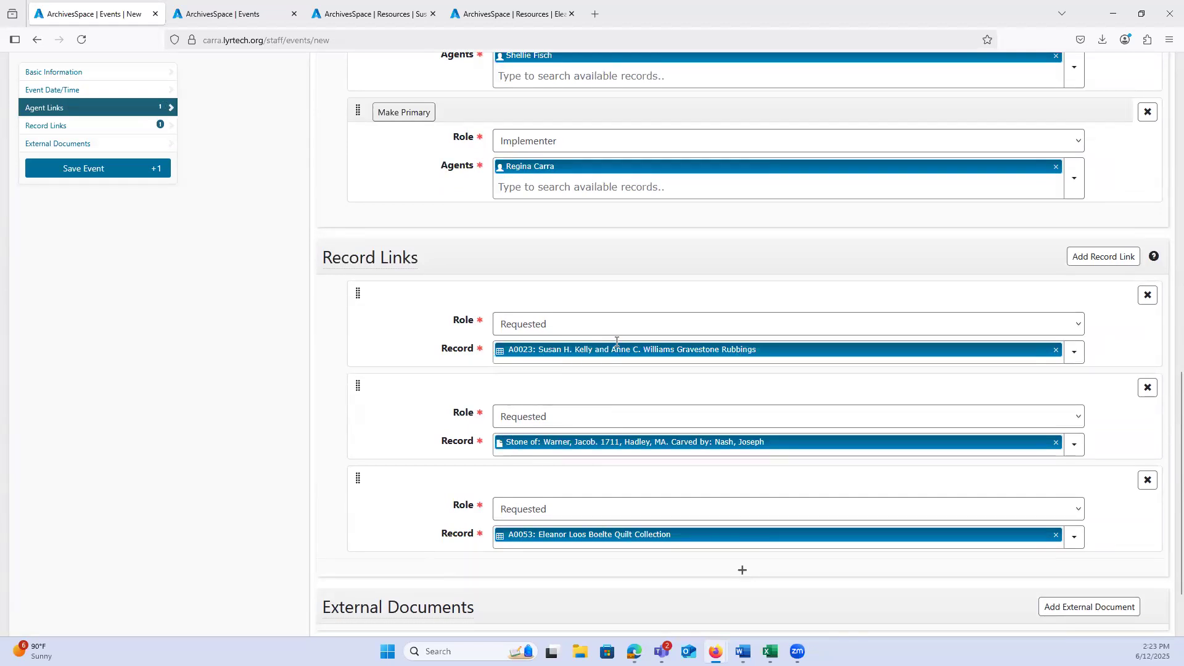
# Step: Review the A0053 Quilt Collection's enlarged tree, and add a fourth record link to the event with the Requested role
pyautogui.scroll(-2, 515, 506)
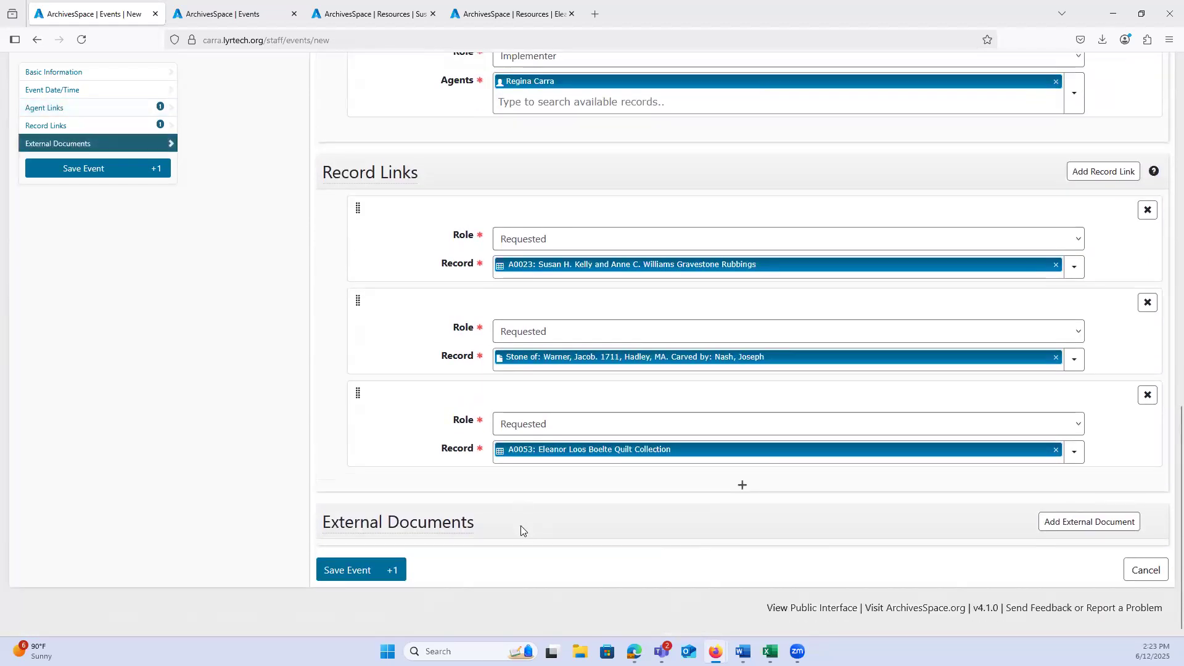
pyautogui.click(464, 9)
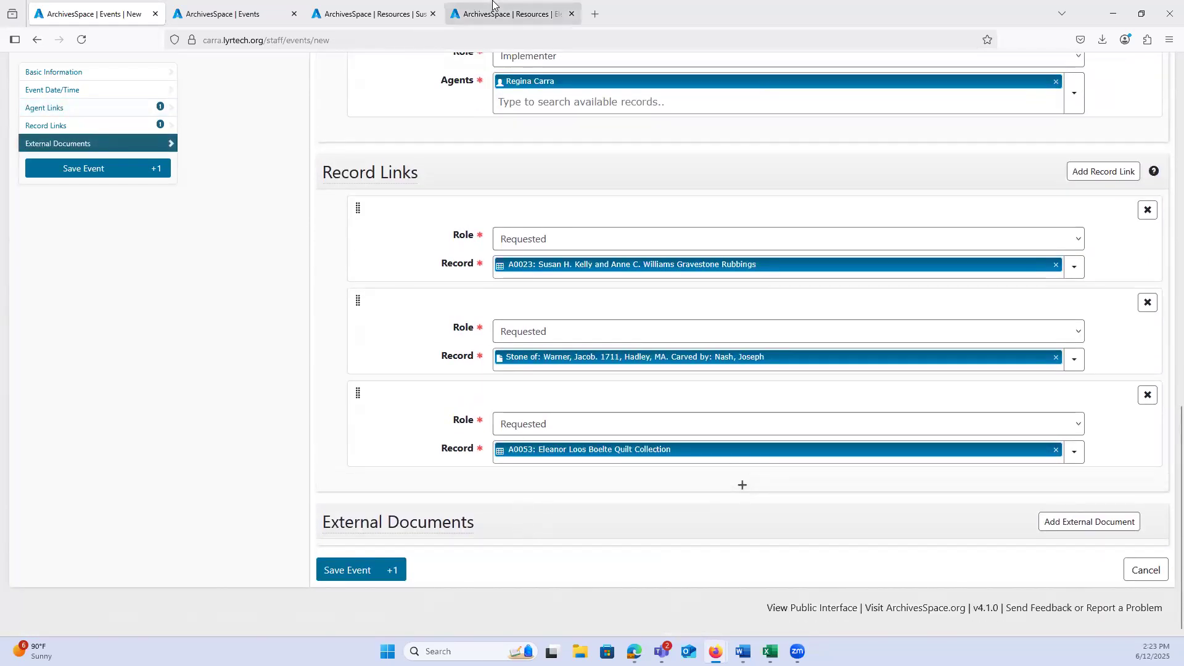
pyautogui.moveTo(589, 260); pyautogui.dragTo(559, 488)
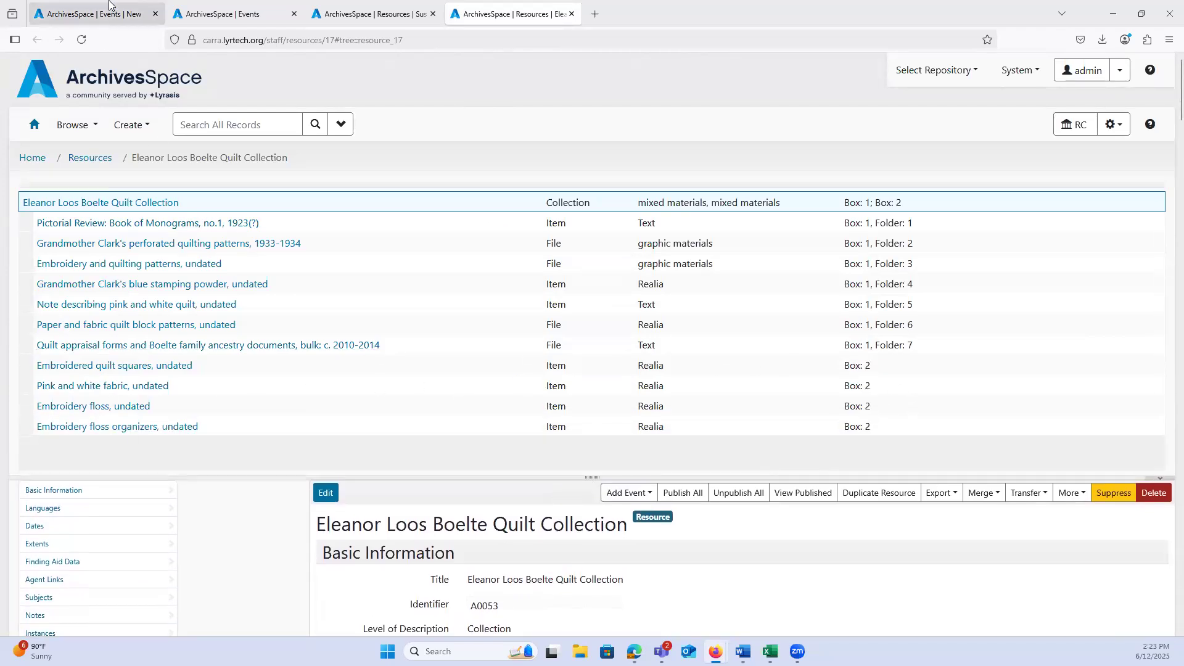
pyautogui.click(111, 9)
pyautogui.click(742, 486)
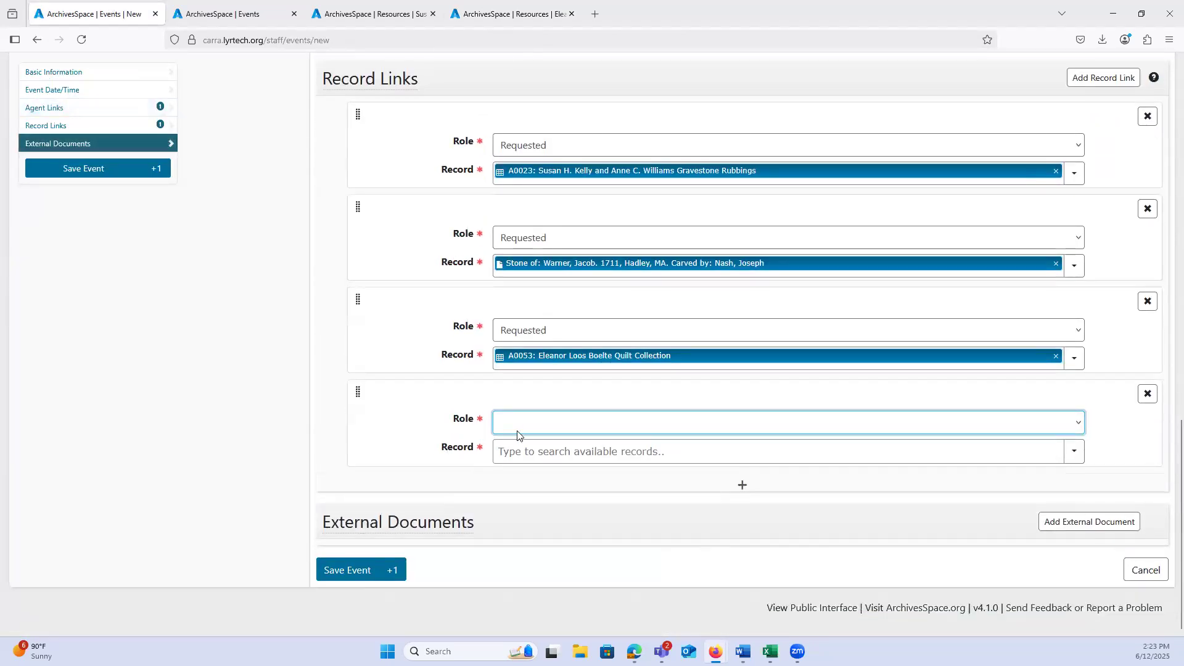
pyautogui.click(515, 425)
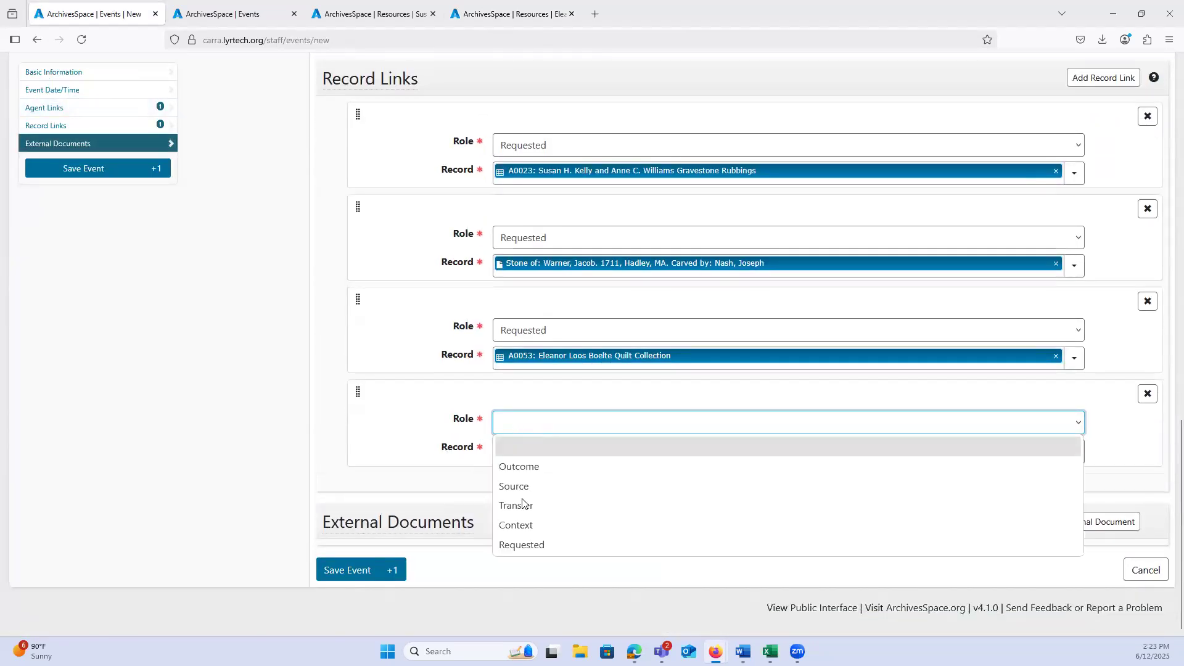
pyautogui.click(515, 546)
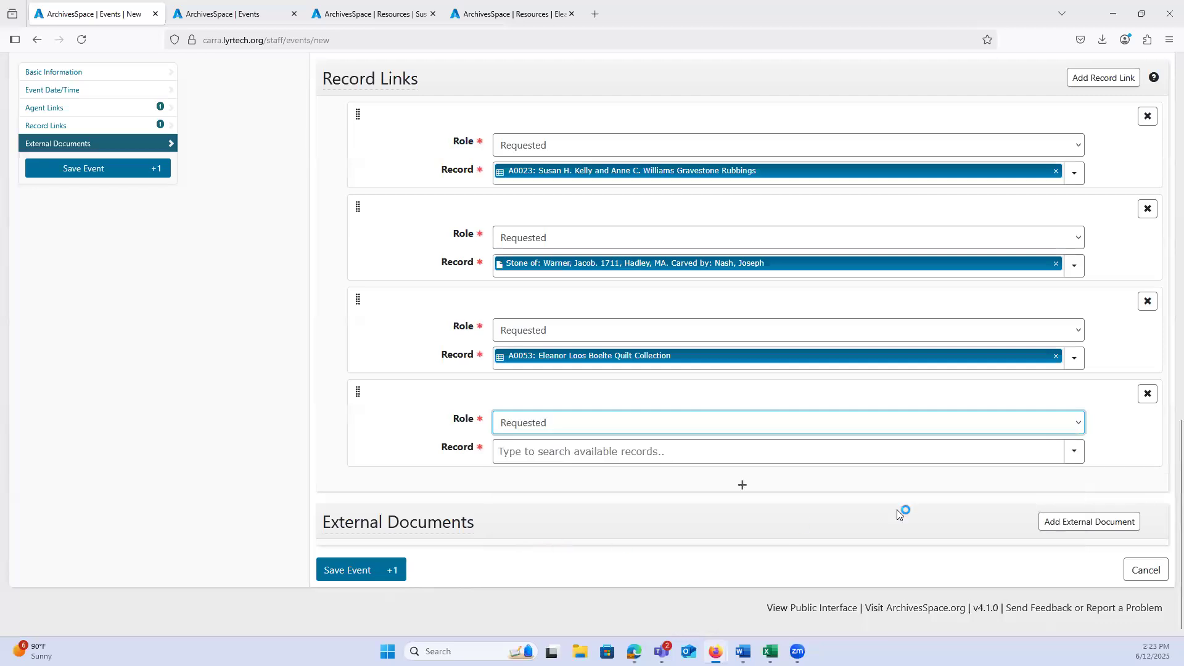
# Step: Browse records for the fourth record link, filtering them by the Top Container type and the text "quilt"
pyautogui.click(1077, 455)
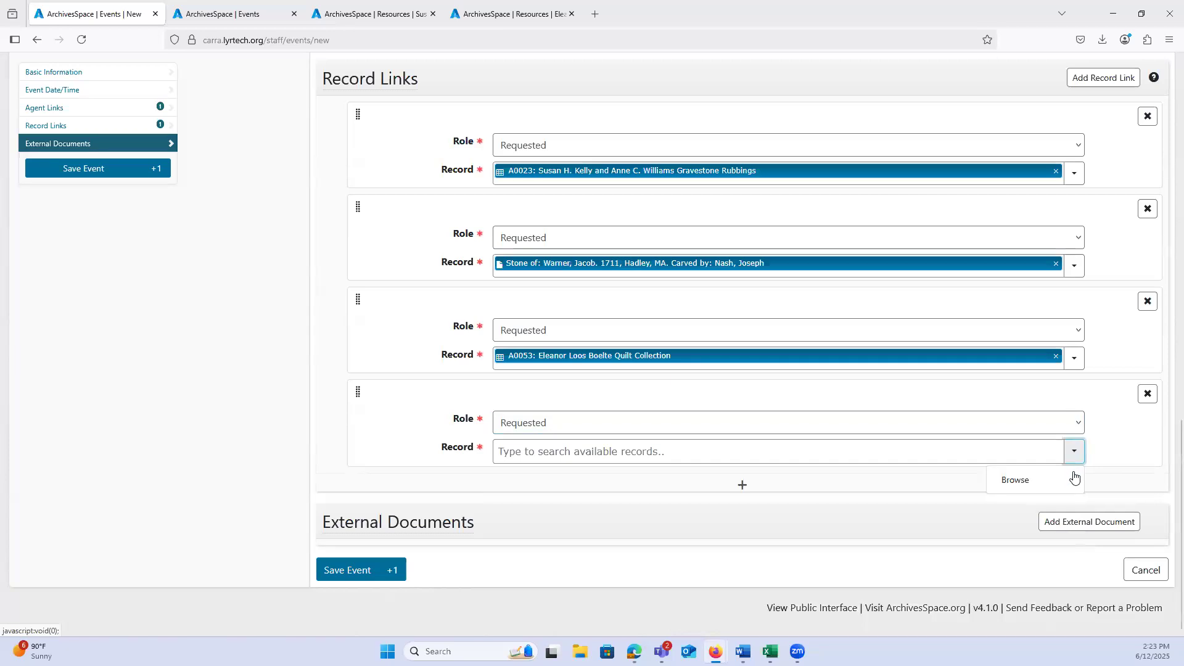
pyautogui.click(1013, 487)
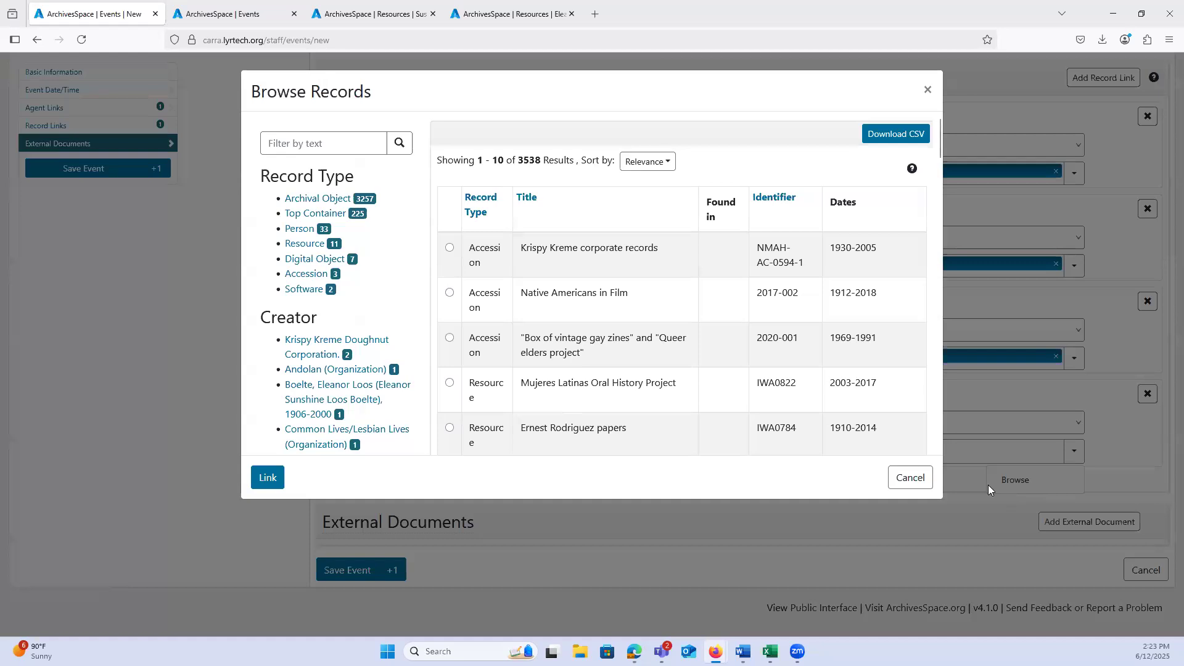
pyautogui.click(303, 216)
pyautogui.click(306, 204)
pyautogui.write('quilt')
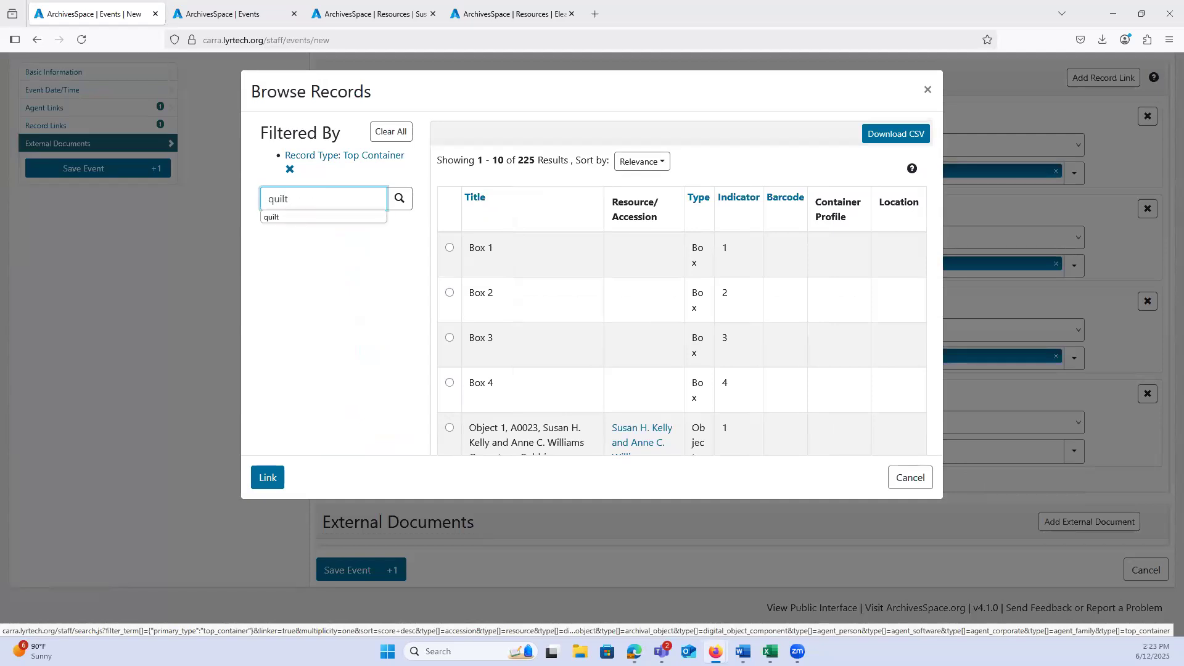
pyautogui.click(311, 216)
pyautogui.click(399, 199)
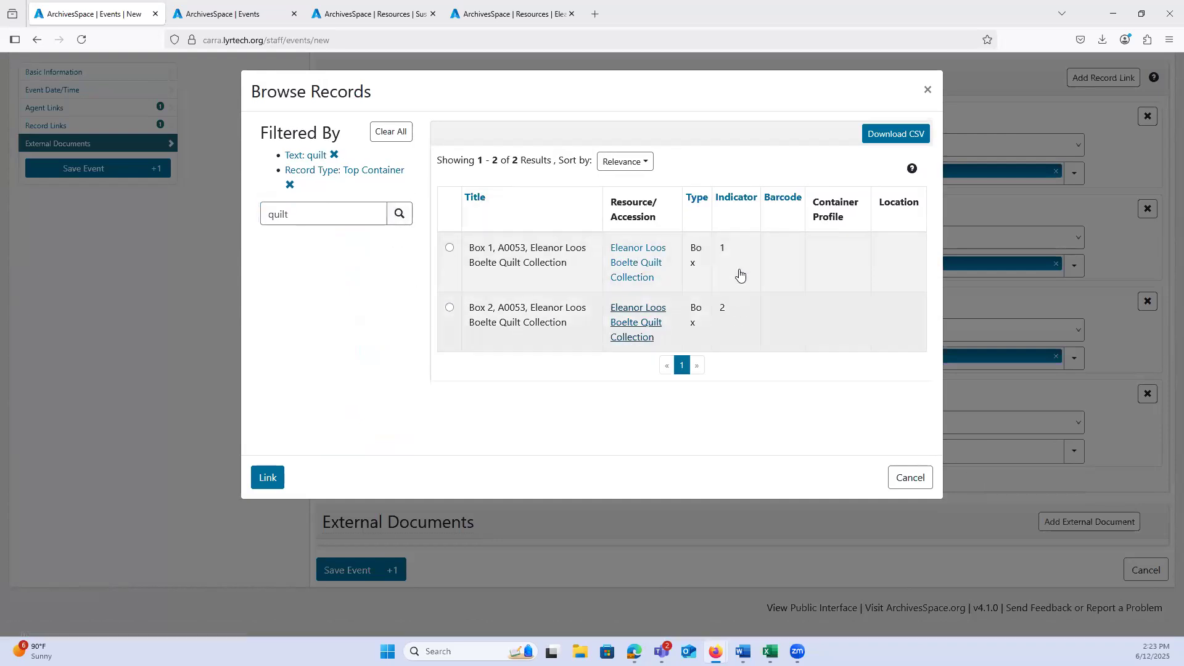
# Step: Link Box 2 of the A0053 Quilt Collection as the fourth requested record, and check its top container record's linked records in a separate tab
pyautogui.click(450, 309)
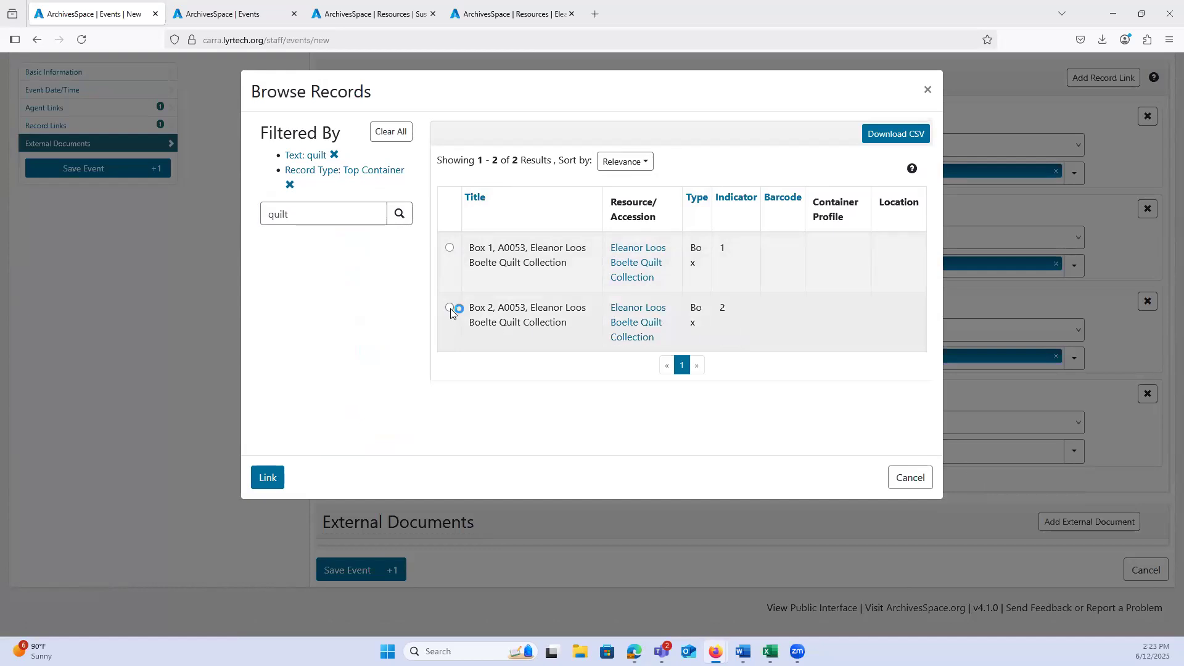
pyautogui.click(267, 479)
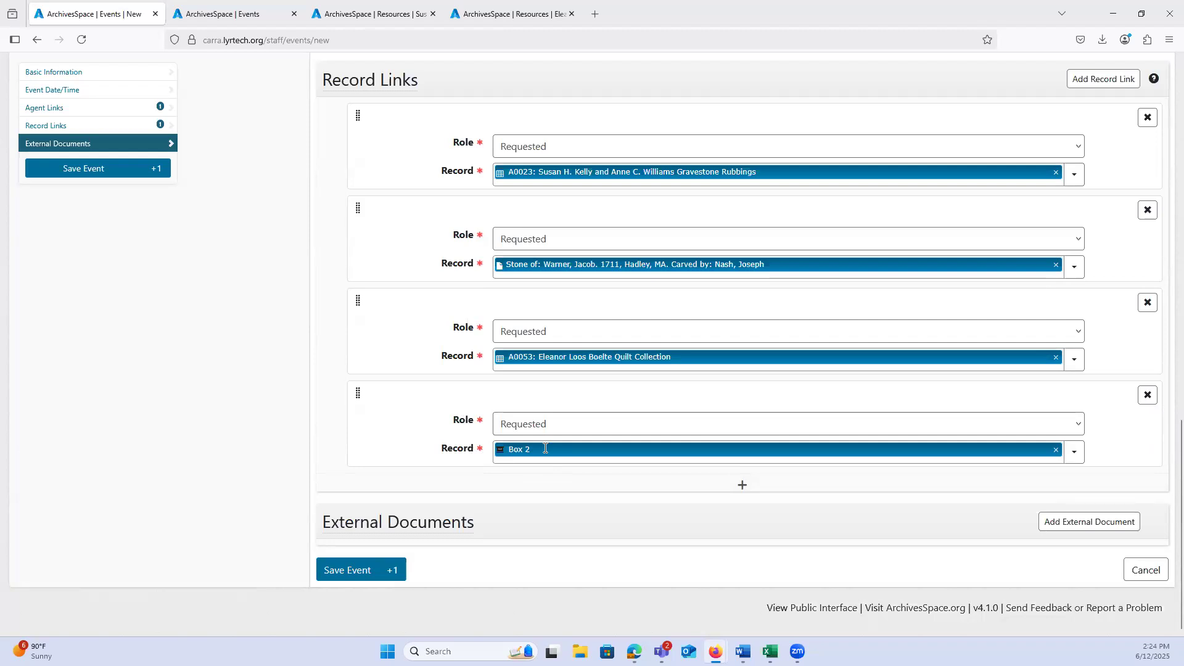
pyautogui.moveTo(772, 452)
pyautogui.click(770, 481)
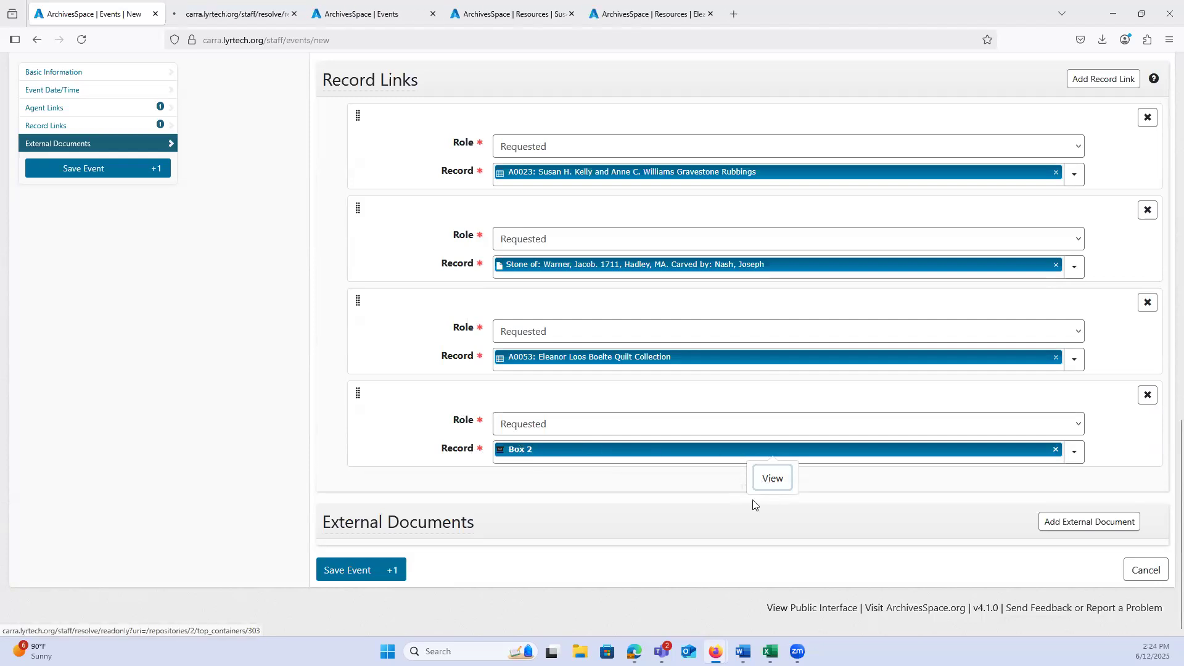
pyautogui.click(209, 10)
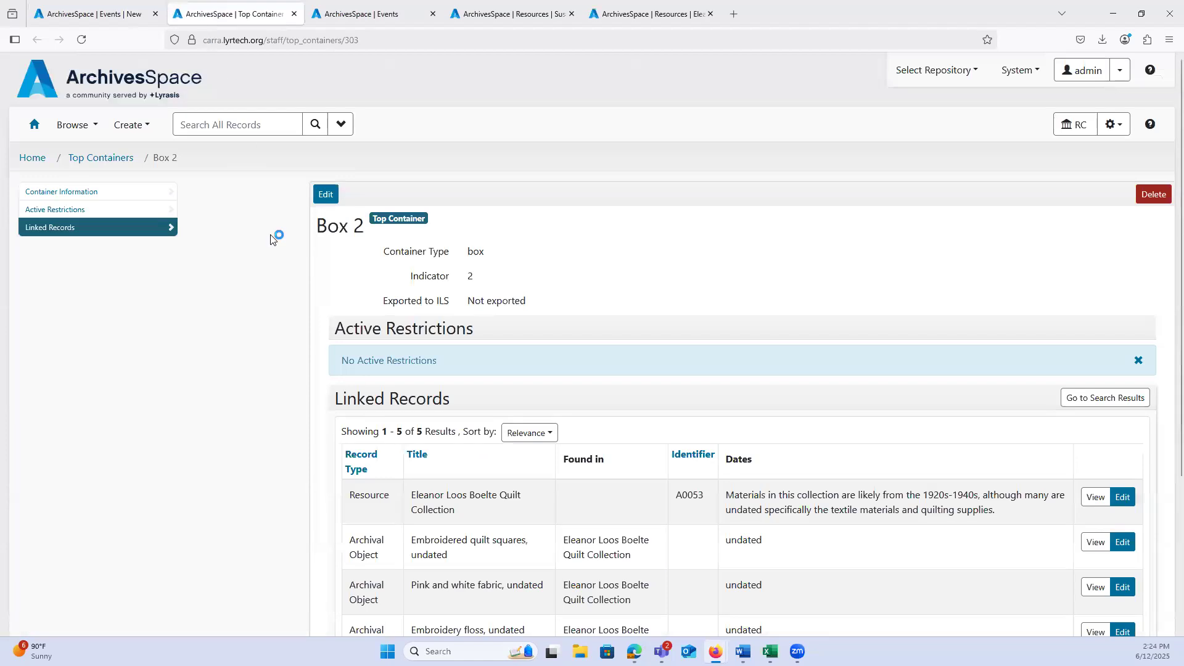
pyautogui.scroll(-2, 327, 340)
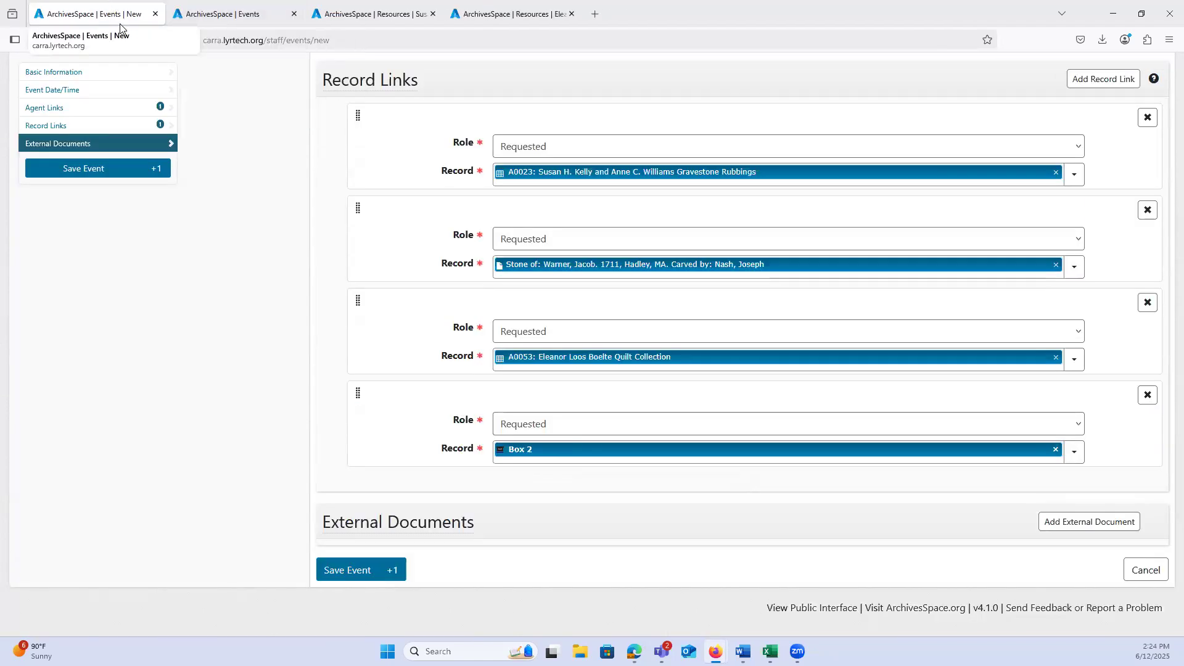
pyautogui.click(294, 13)
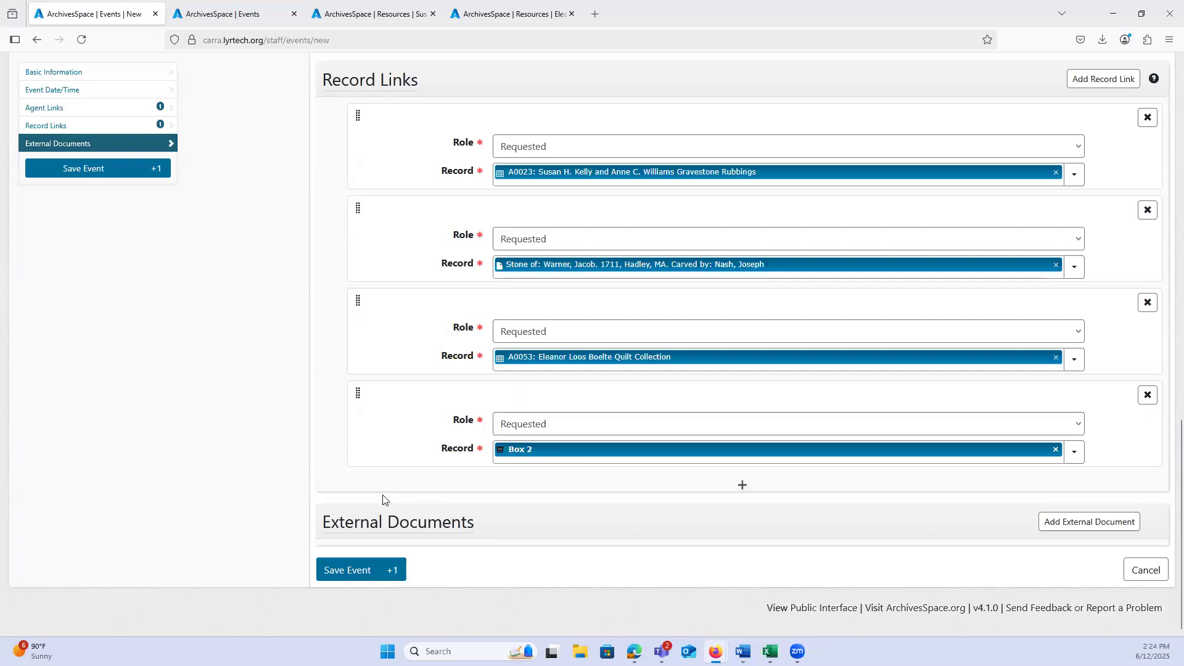
# Step: Save the new Request event and look over its basic information and event date
pyautogui.click(337, 576)
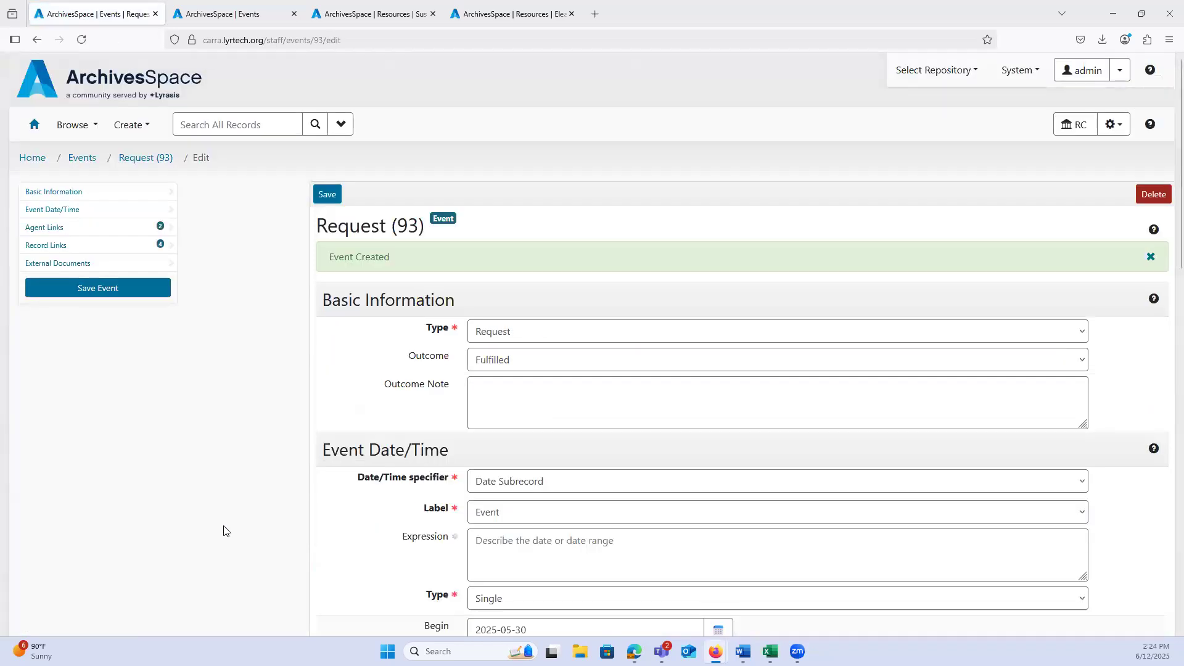
pyautogui.scroll(-2, 224, 530)
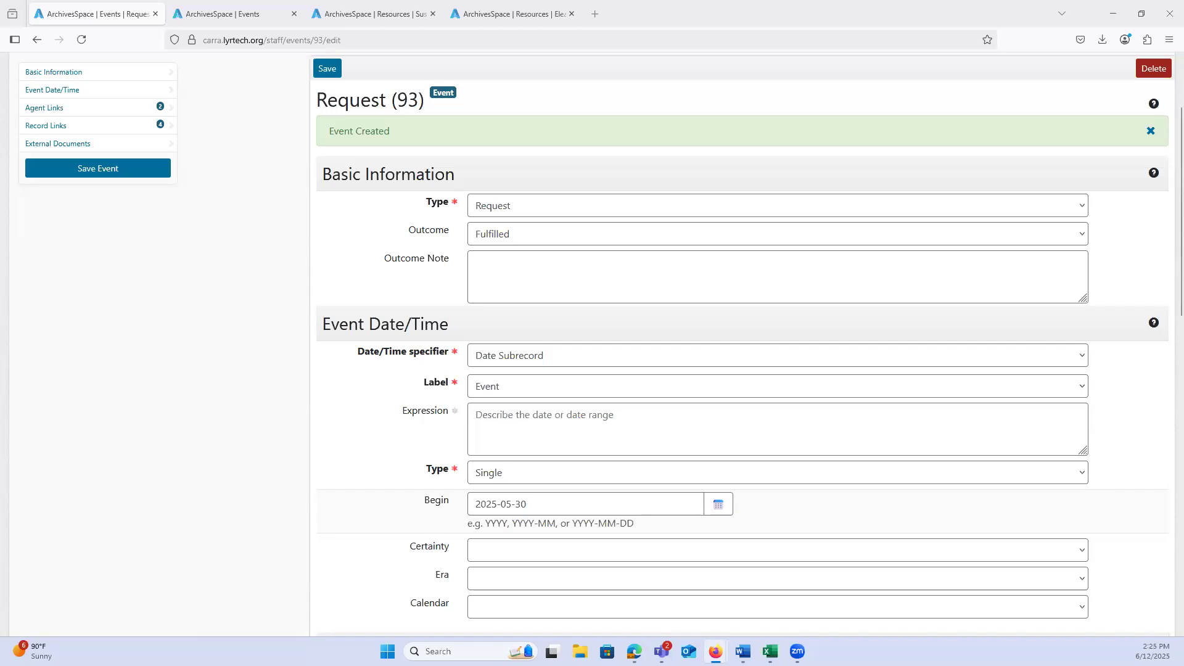
pyautogui.scroll(3, 265, 376)
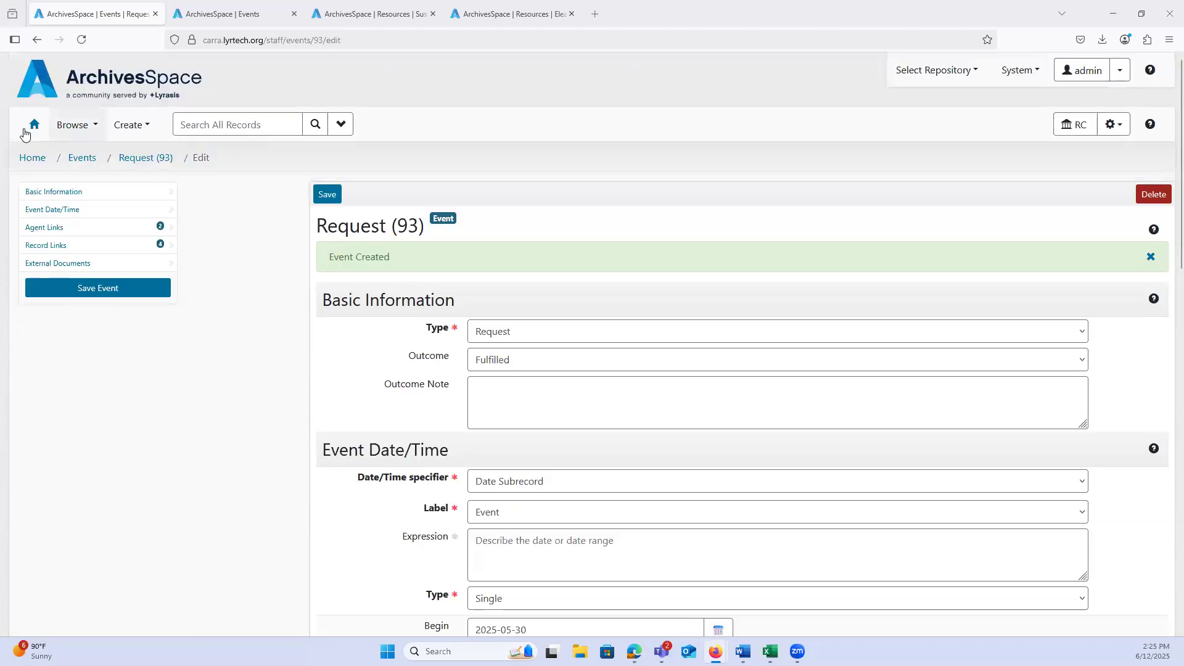
# Step: Return to the home page, closing the tabs for the gravestone rubbings and quilt collection resources
pyautogui.click(32, 126)
pyautogui.click(264, 11)
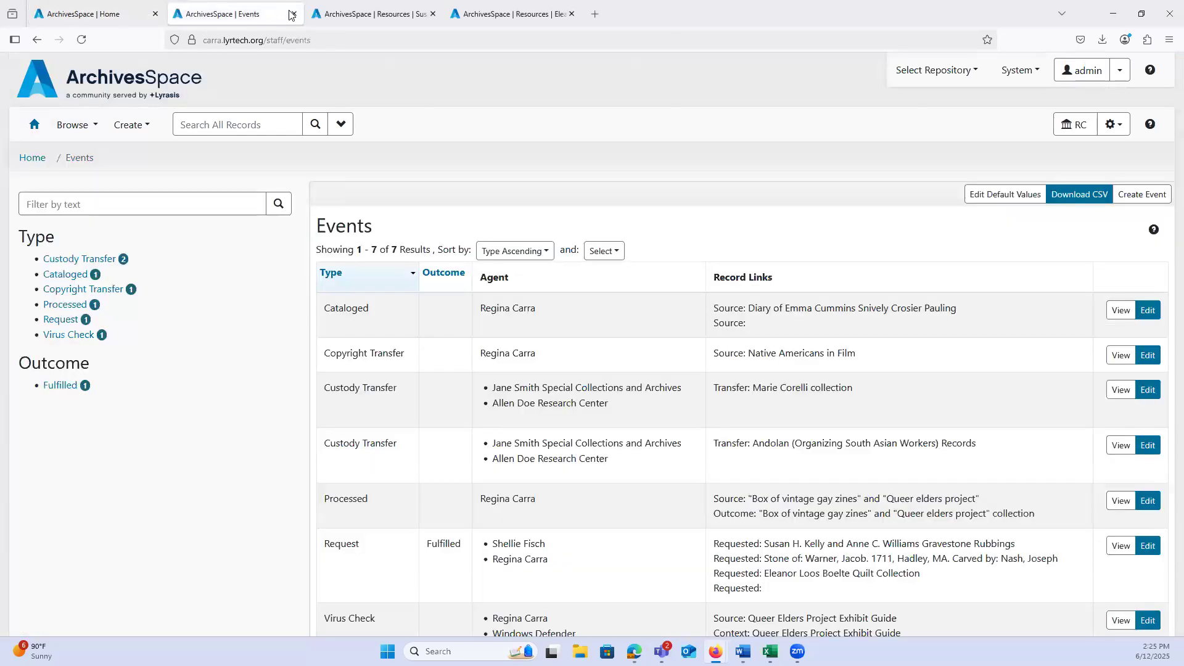
pyautogui.click(356, 10)
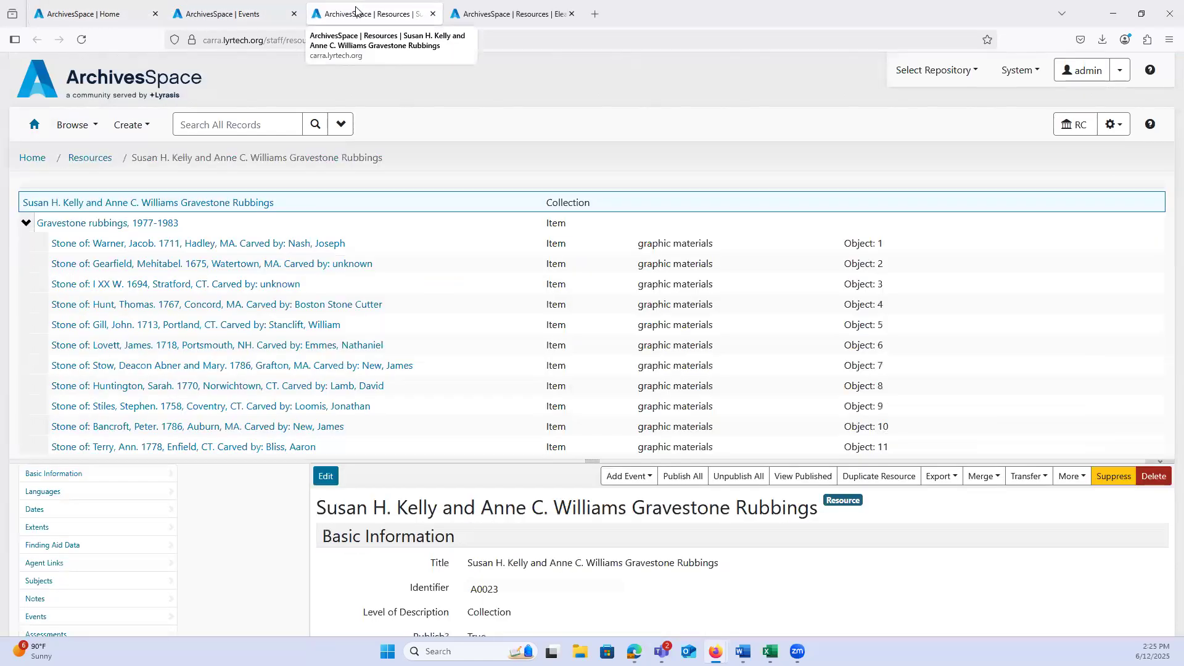
pyautogui.click(433, 13)
pyautogui.click(433, 14)
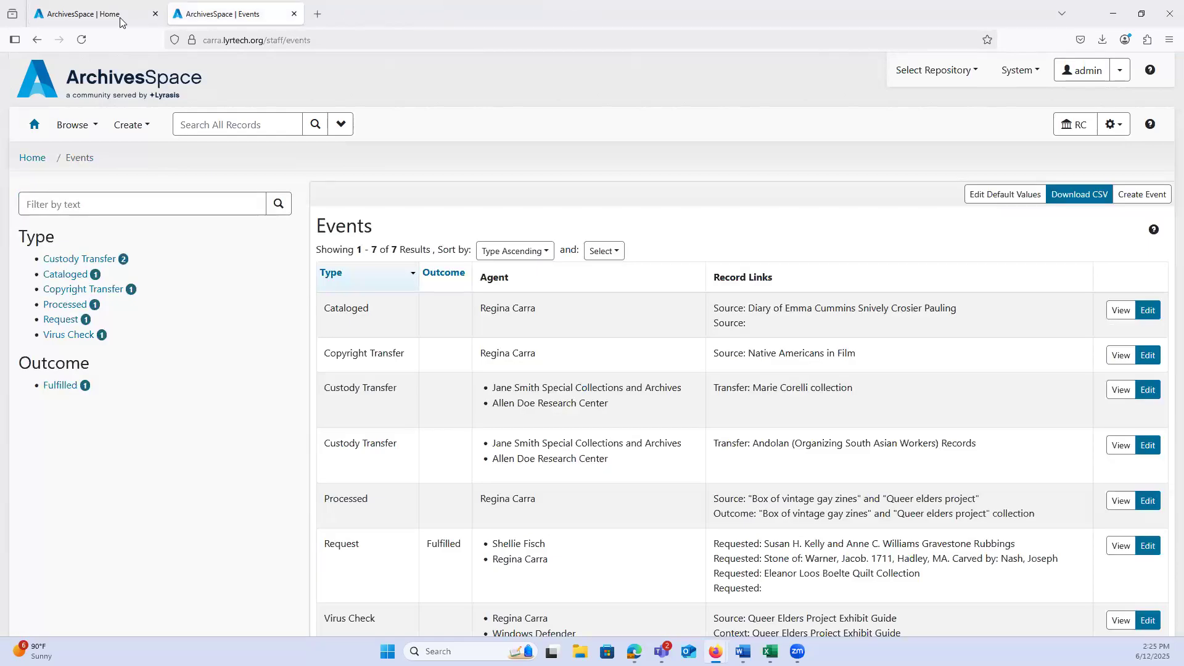
pyautogui.click(111, 17)
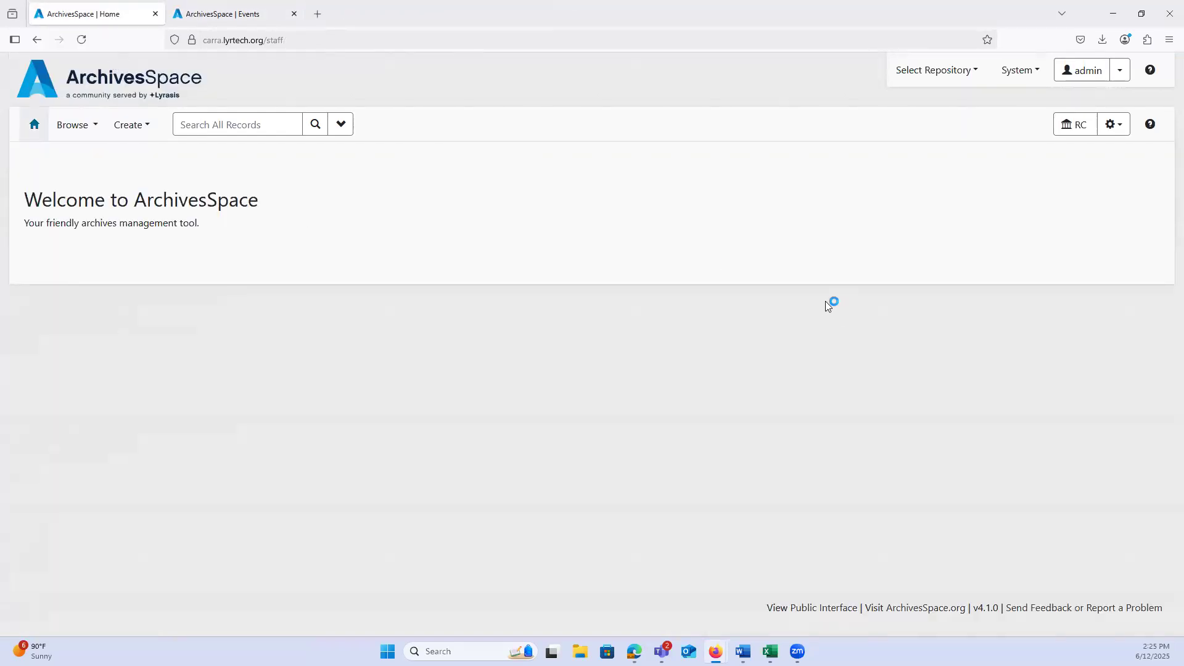
# Step: Browse the repository's events and look through the full list for the Request entries
pyautogui.click(82, 128)
pyautogui.click(101, 306)
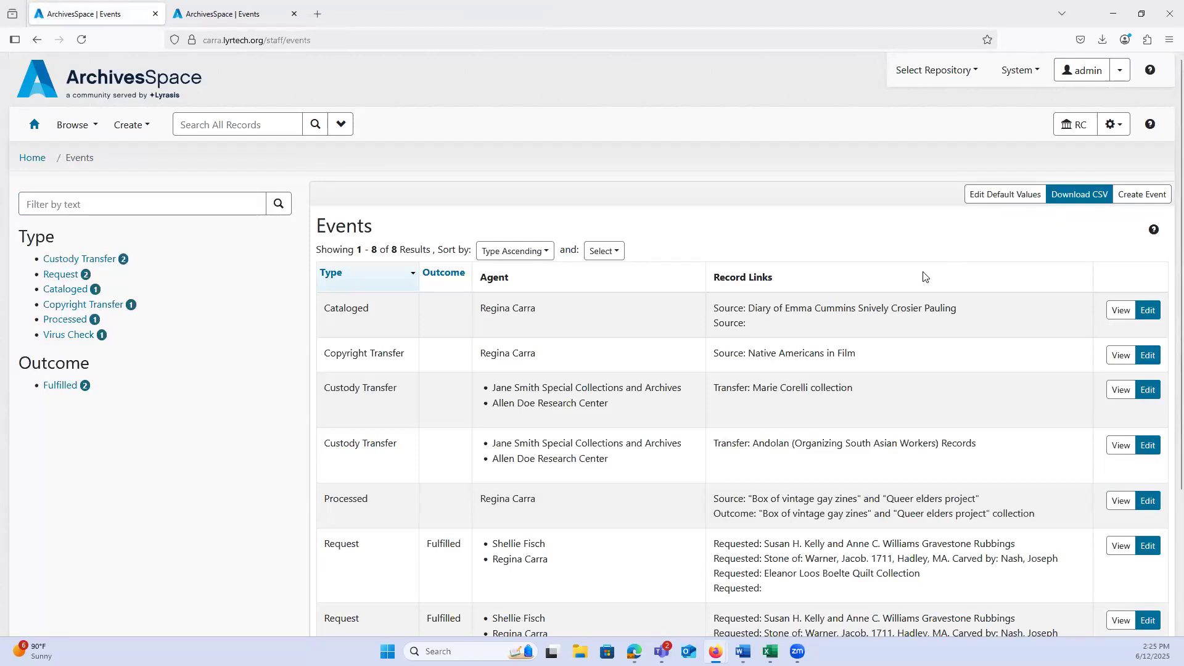
pyautogui.scroll(-1, 435, 398)
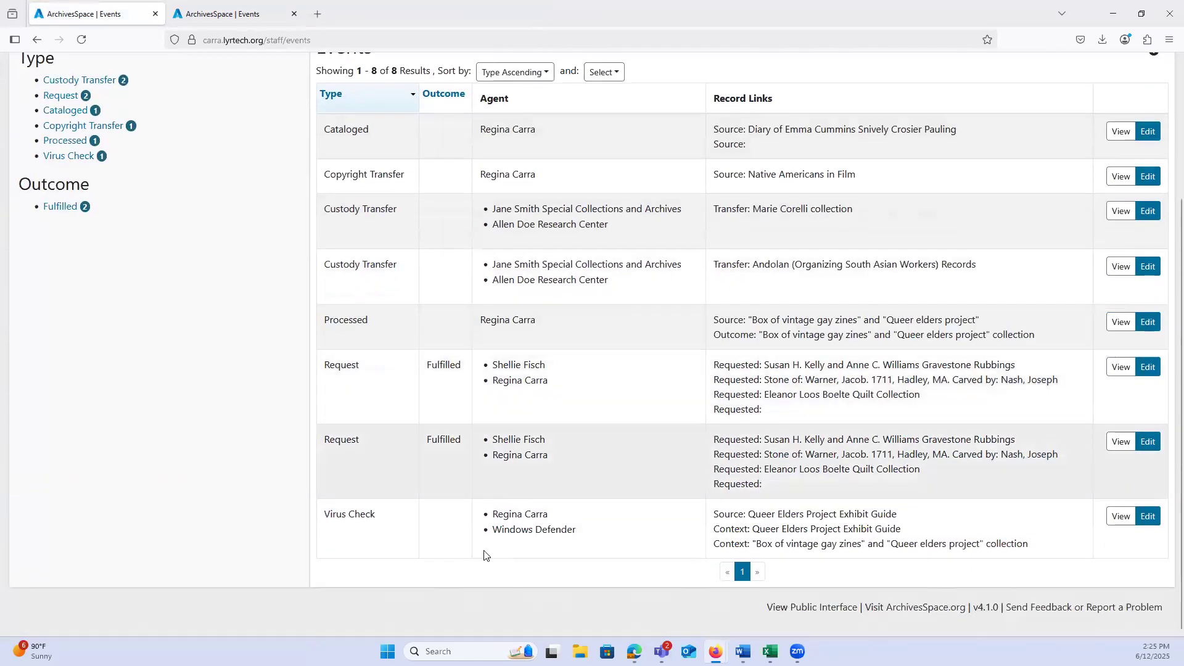
# Step: View the first fulfilled Request event in the list, examine its date, agent links and record links, and return to the home page
pyautogui.click(1120, 369)
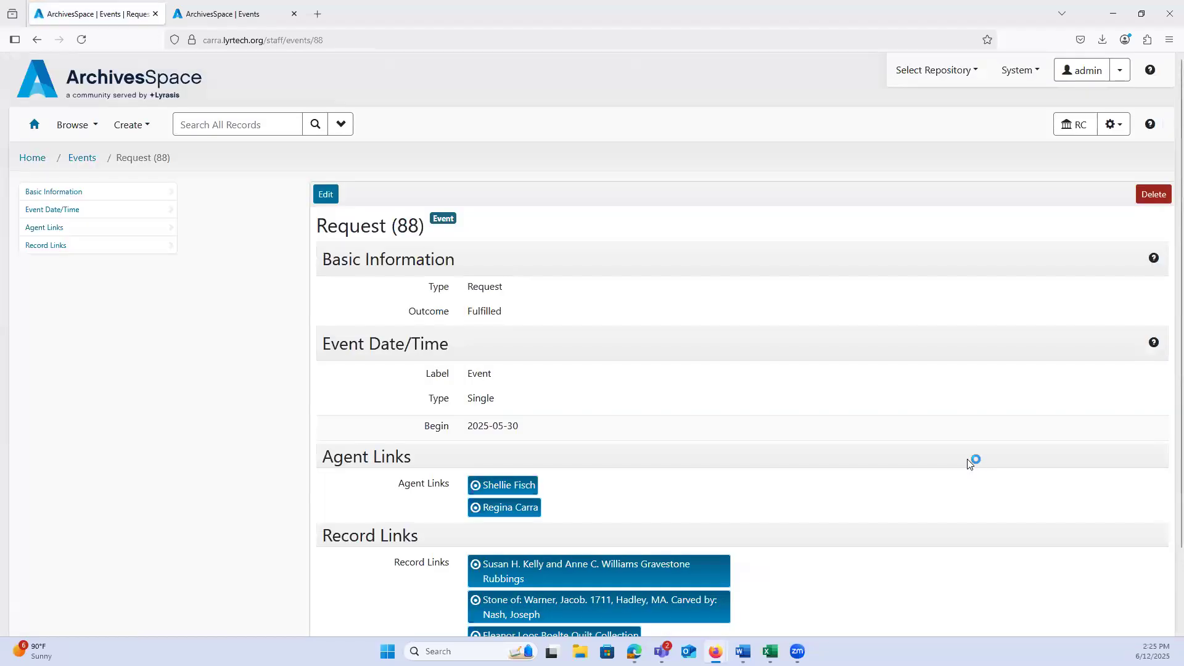
pyautogui.scroll(-3, 971, 462)
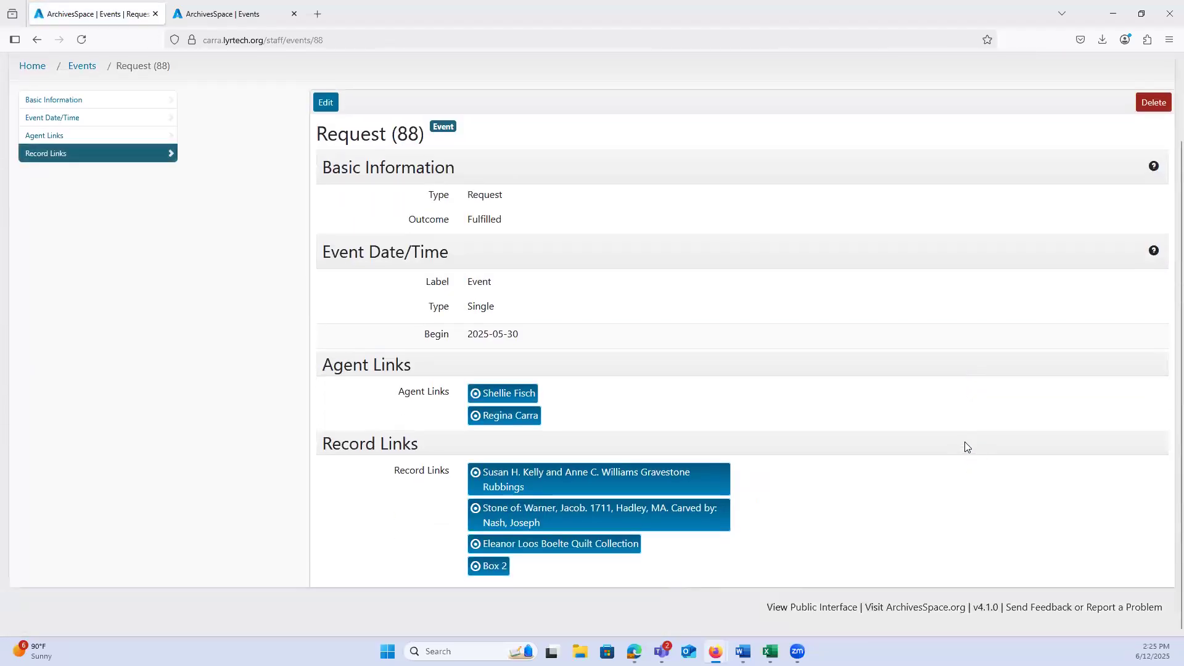
pyautogui.scroll(3, 966, 447)
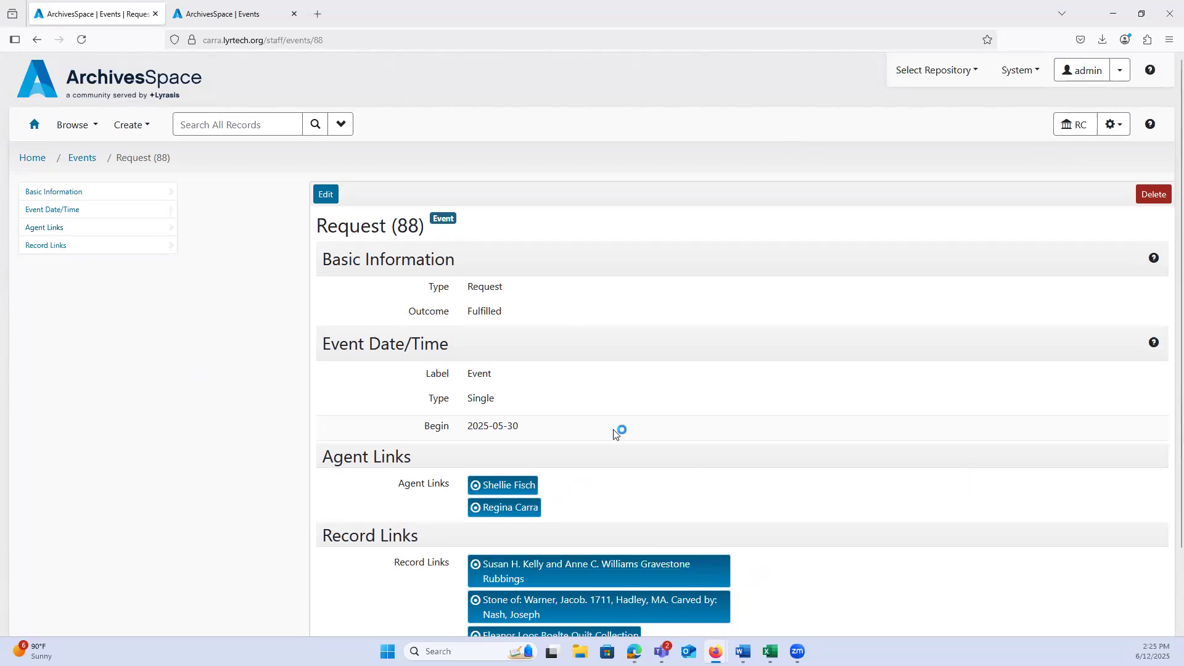
pyautogui.scroll(-2, 240, 389)
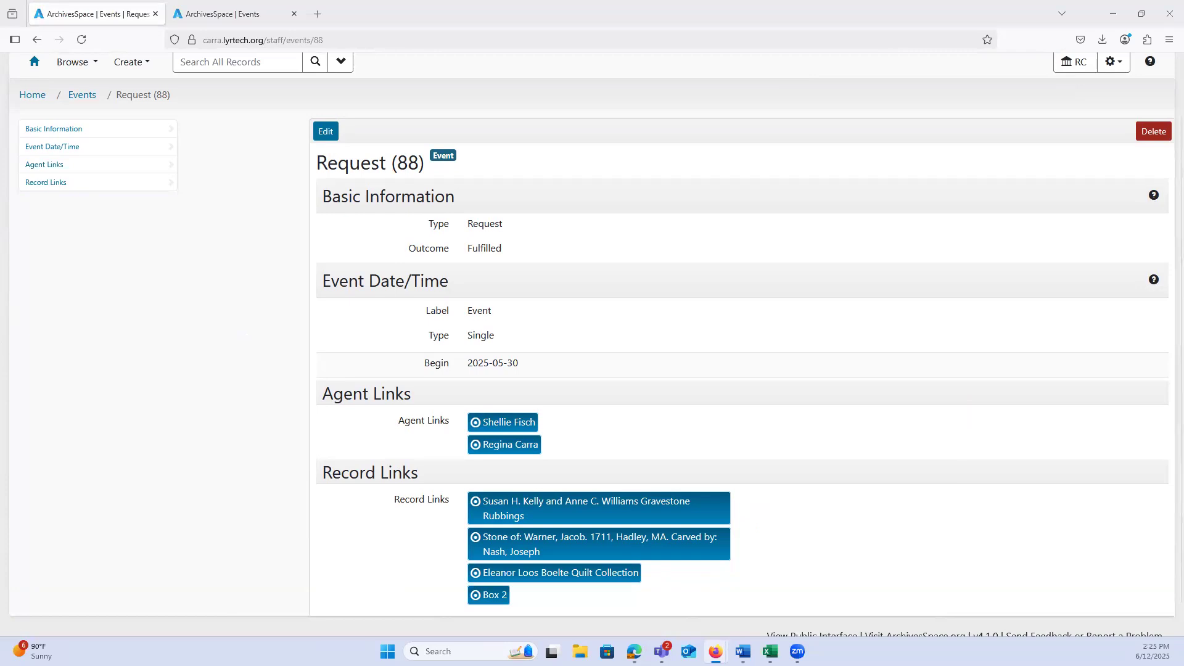
pyautogui.scroll(2, 231, 306)
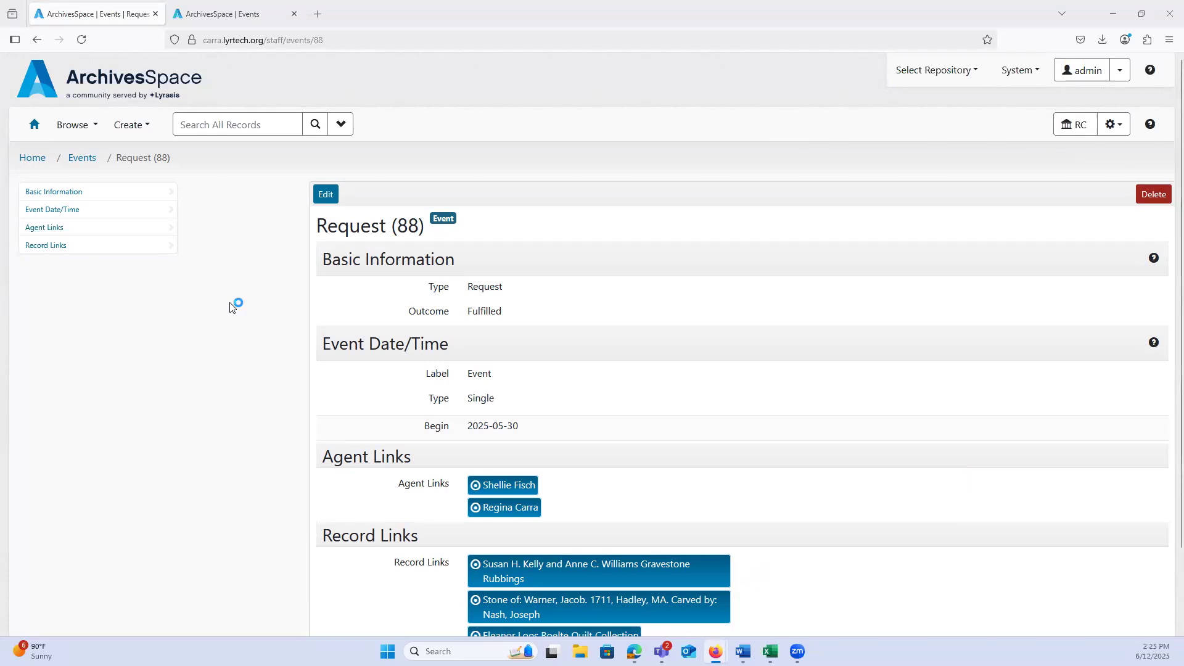
pyautogui.click(34, 127)
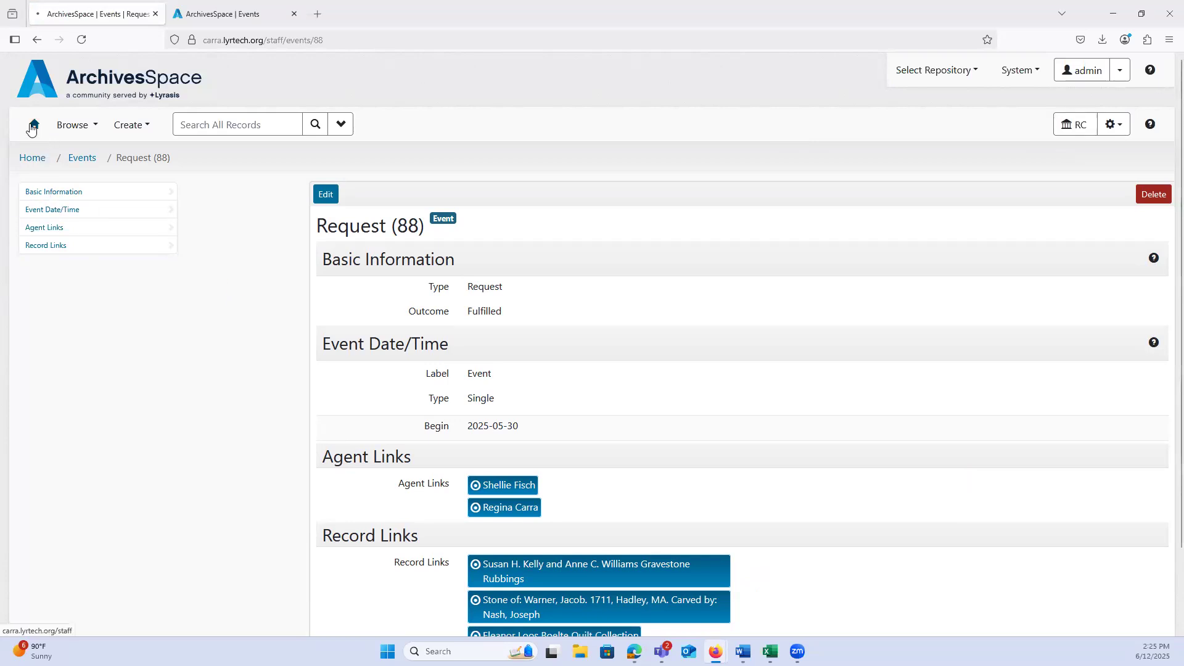
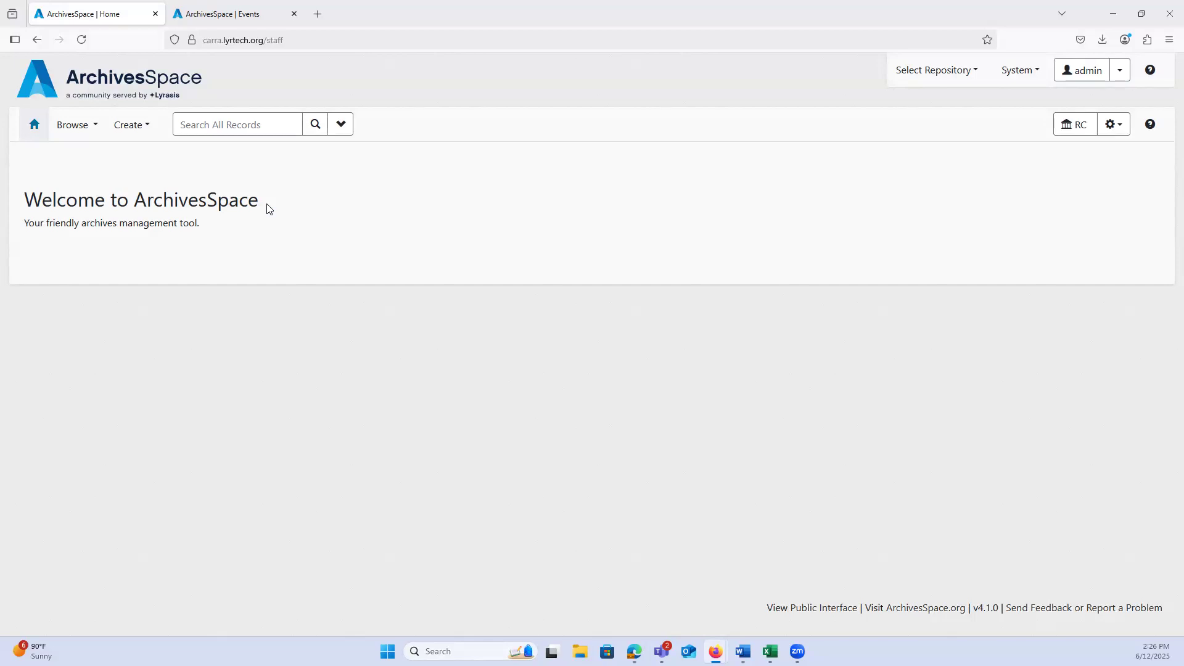
pyautogui.moveTo(262, 203); pyautogui.dragTo(132, 201)
pyautogui.click(132, 201)
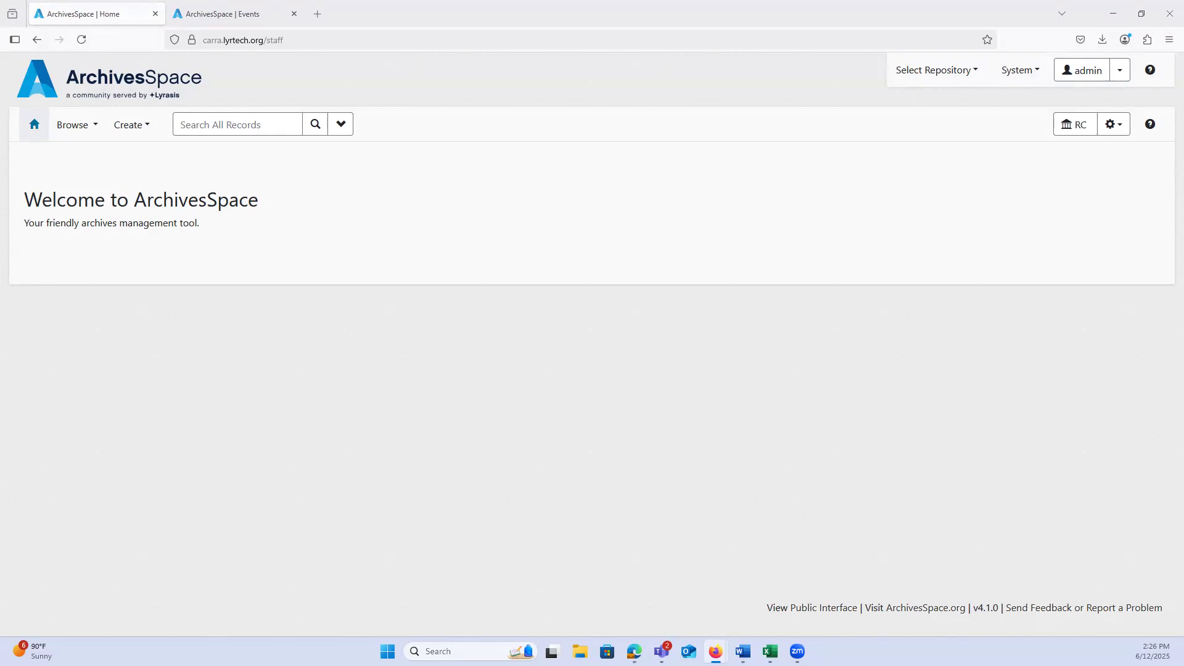
pyautogui.click(258, 6)
pyautogui.click(96, 5)
pyautogui.hotkey('alt', 'Tab')
# Step: Start a new event record, look through the full list of event types, and return to the home page without saving
pyautogui.click(123, 125)
pyautogui.click(150, 308)
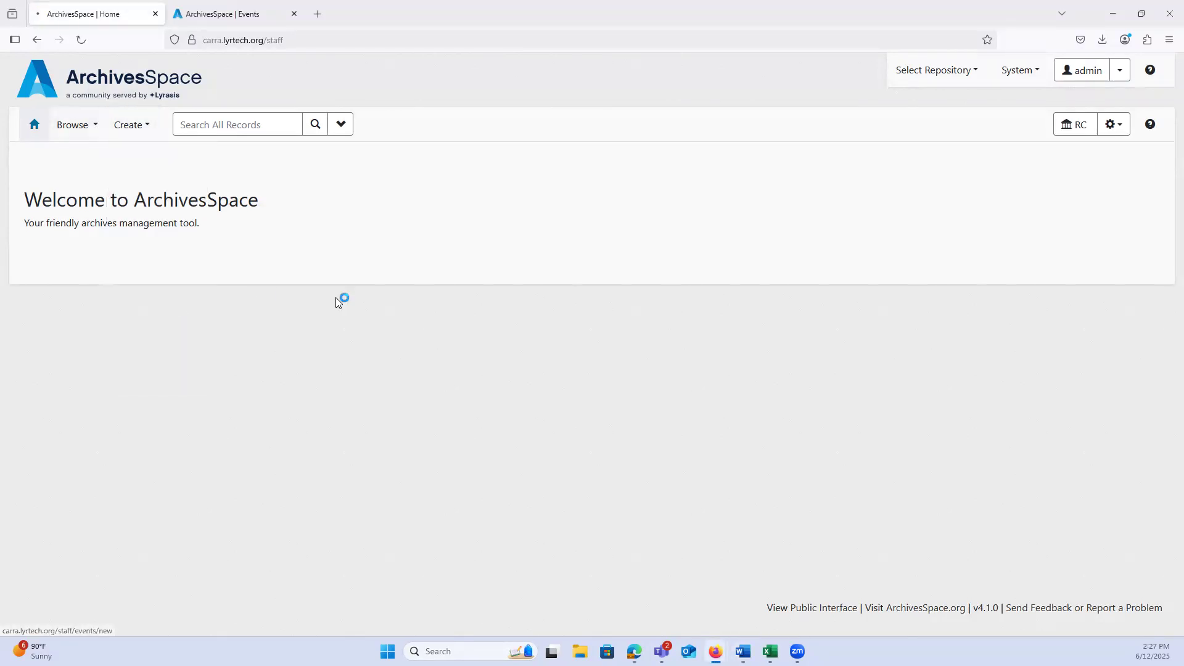
pyautogui.click(558, 291)
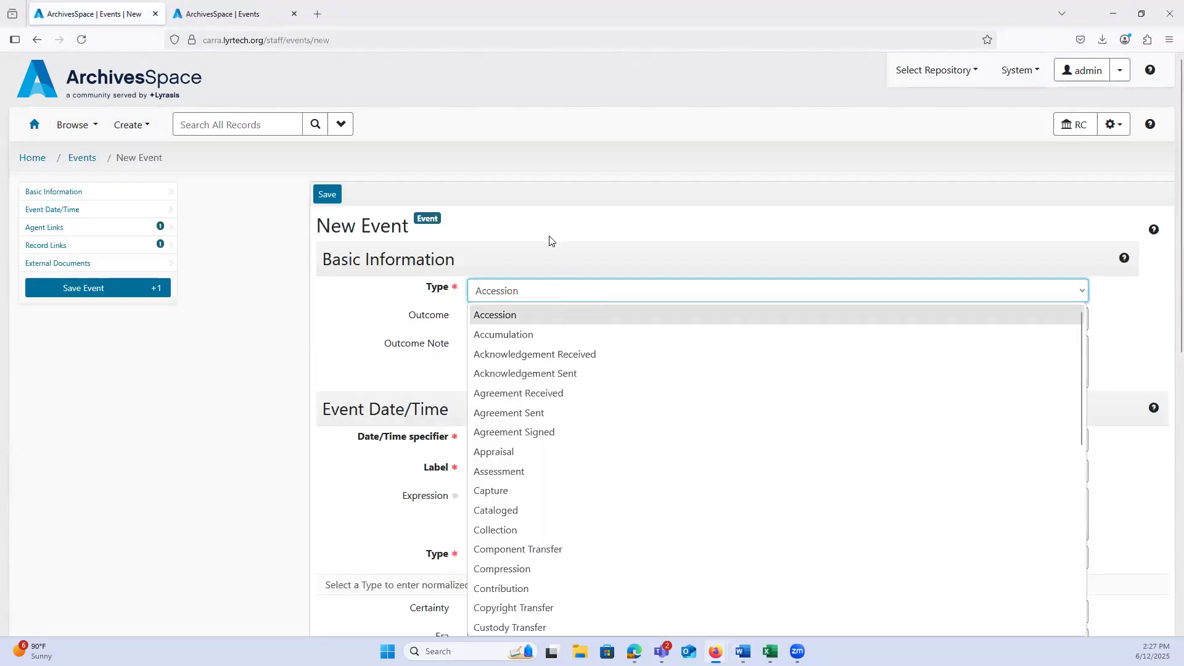
pyautogui.scroll(-2, 549, 401)
pyautogui.scroll(-4, 553, 497)
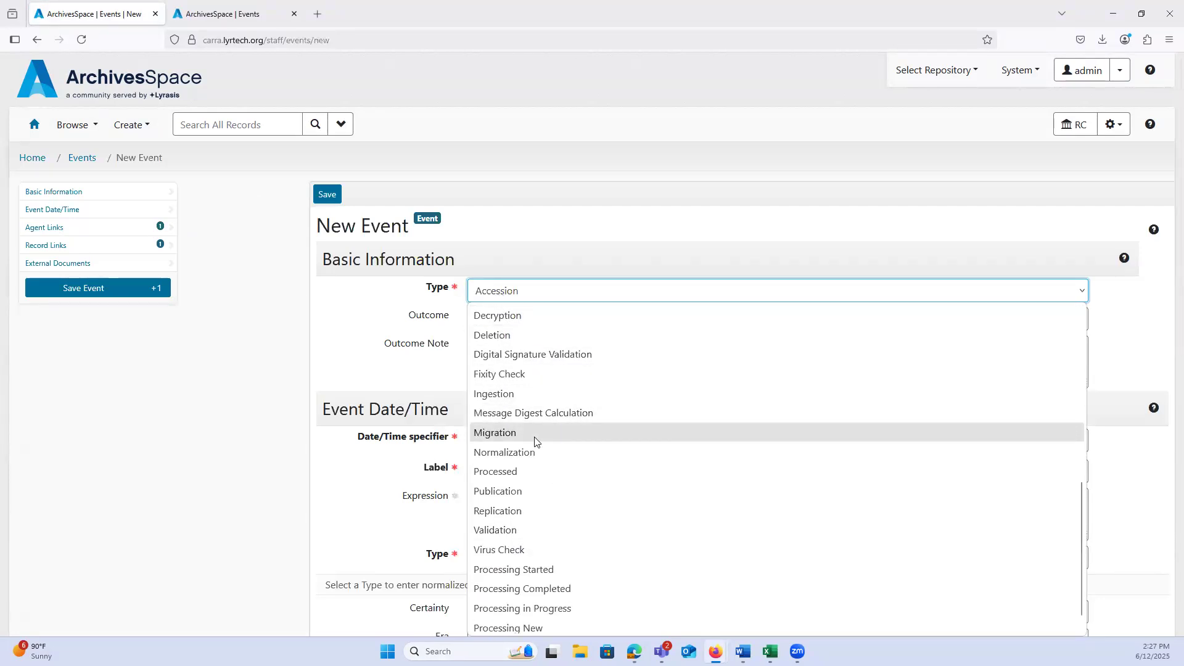
pyautogui.scroll(-1, 534, 449)
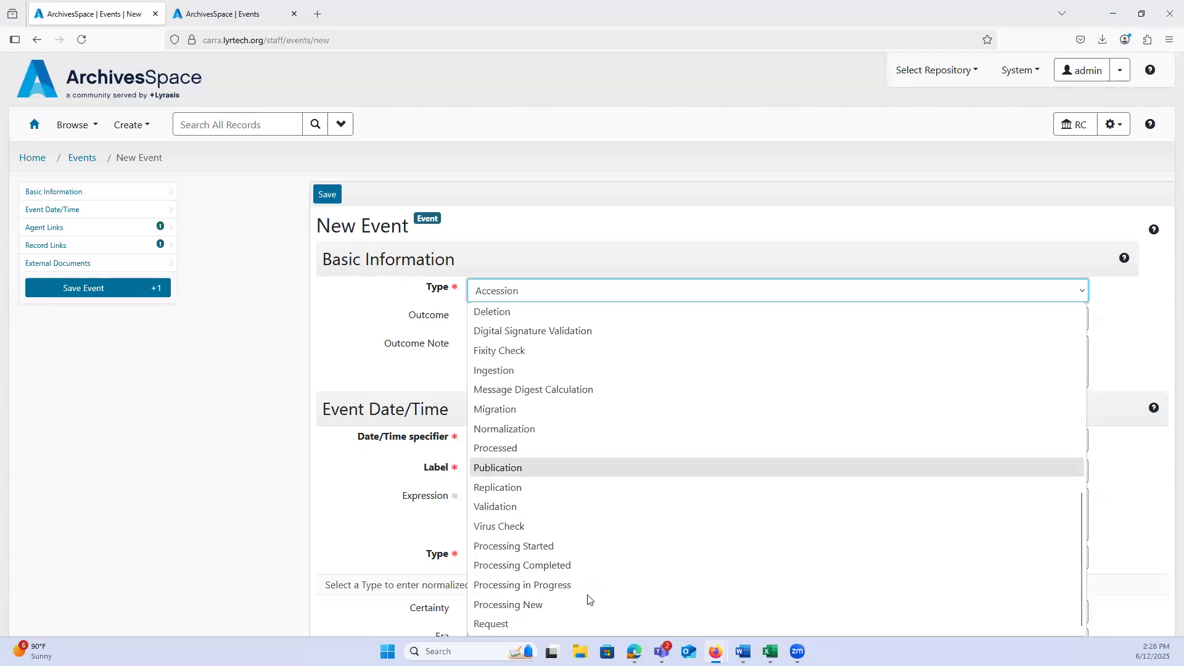
pyautogui.click(244, 364)
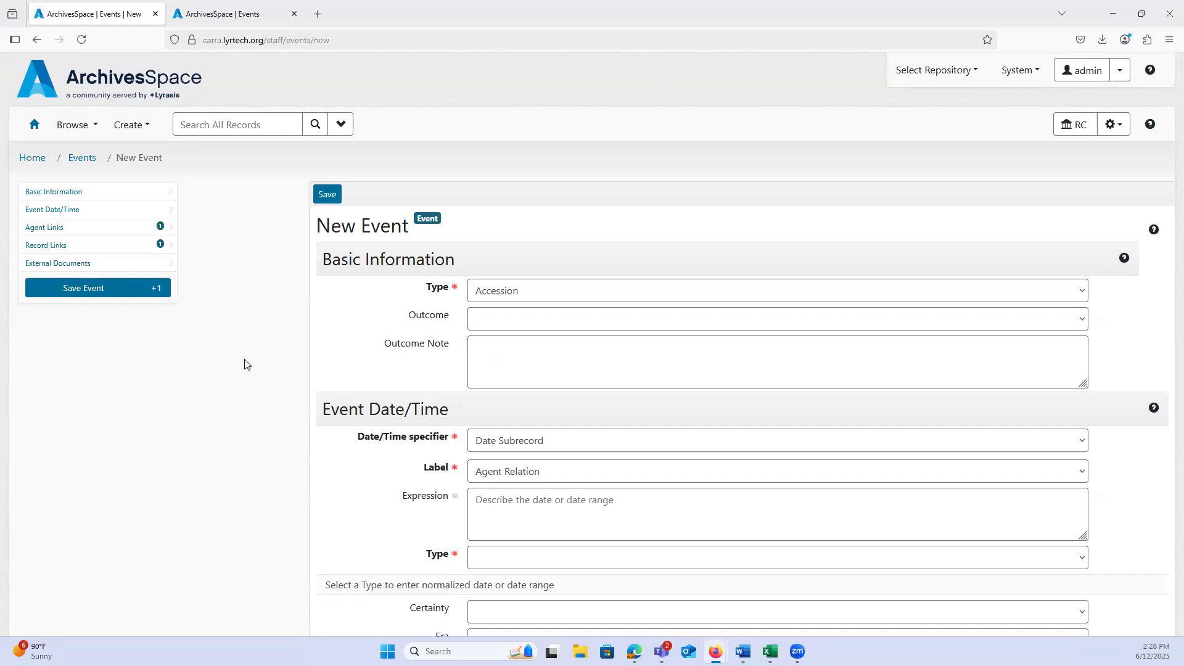
pyautogui.click(35, 153)
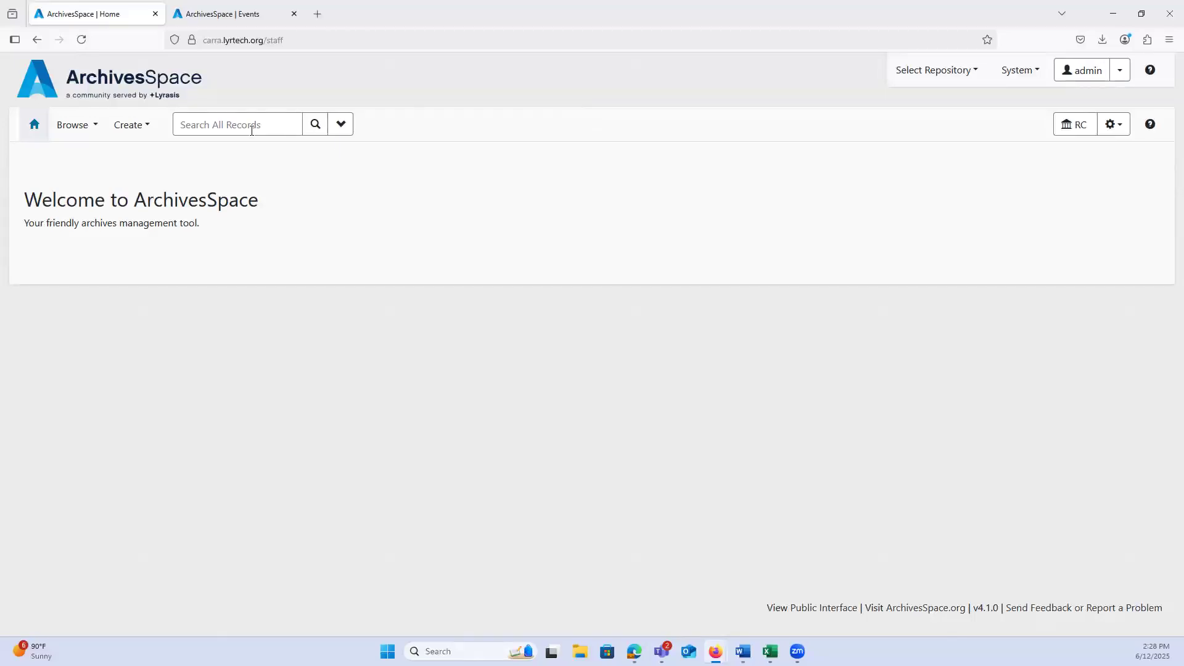
# Step: Open another blank event record and check its available event types again without choosing one
pyautogui.click(131, 124)
pyautogui.click(137, 308)
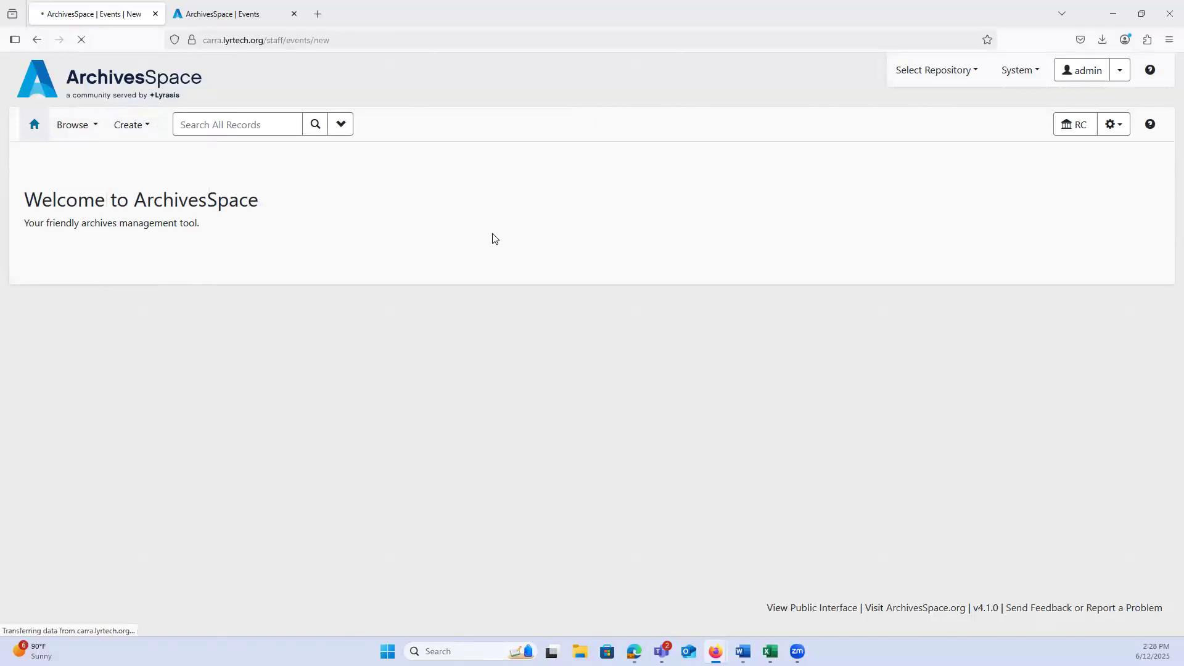
pyautogui.click(499, 295)
pyautogui.scroll(-2, 524, 530)
pyautogui.scroll(-2, 518, 562)
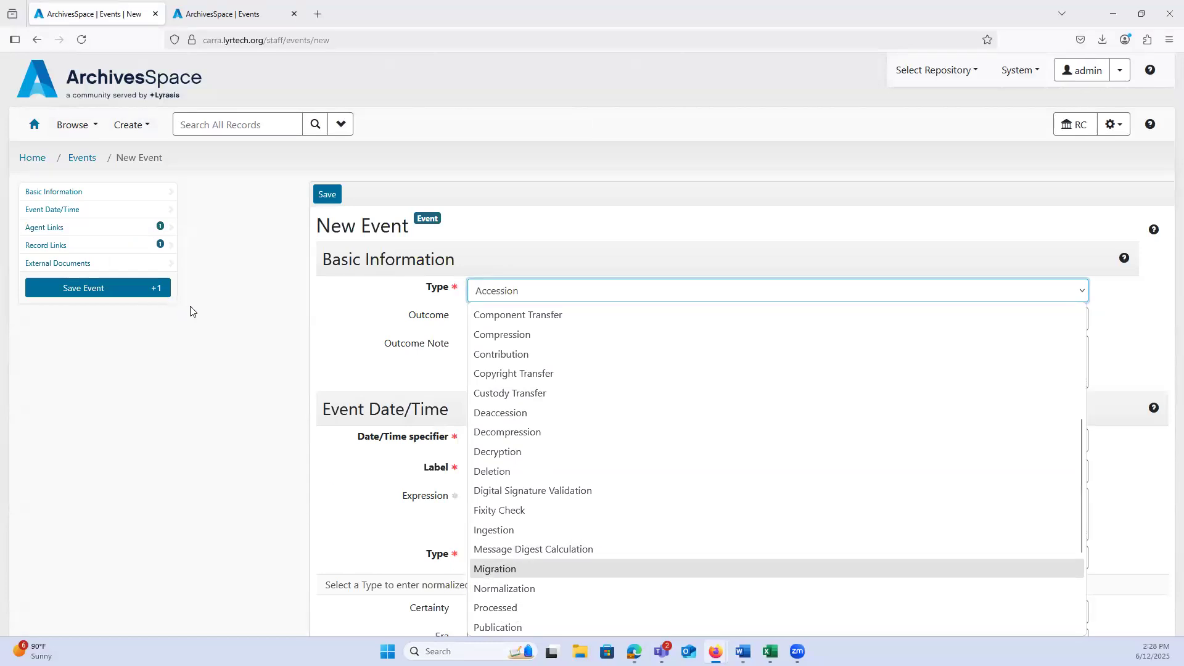
pyautogui.click(199, 320)
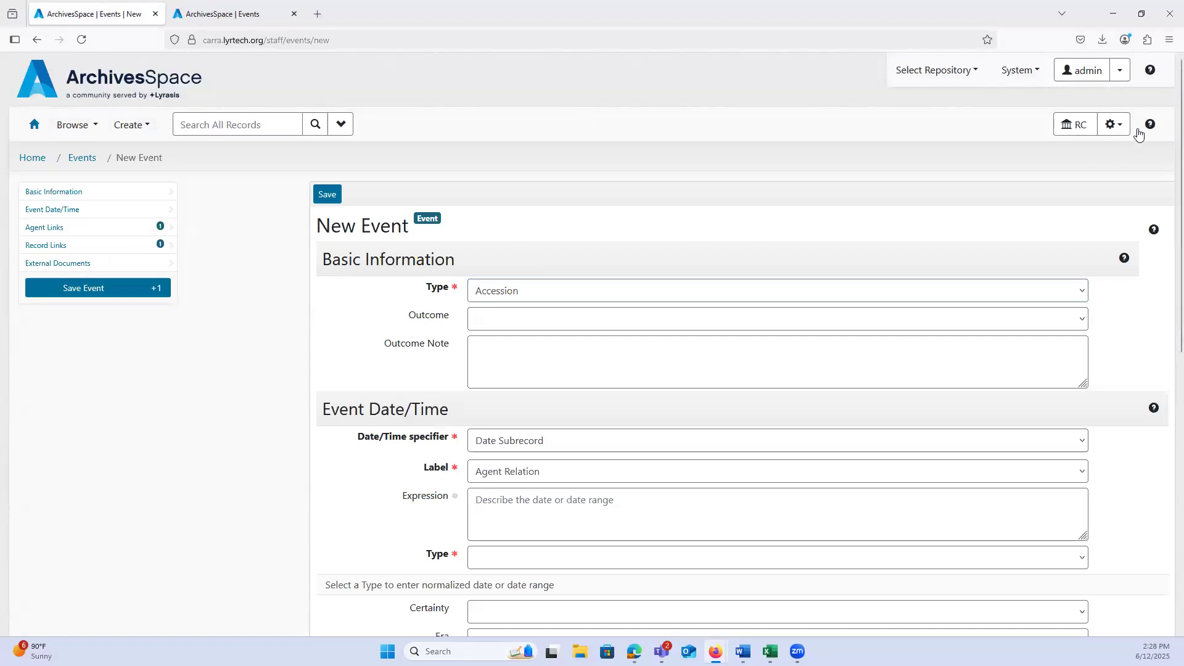
# Step: Open the repository's report creation page, look through the available reports down to Unprocessed Accessions, and return to the home page
pyautogui.click(1118, 129)
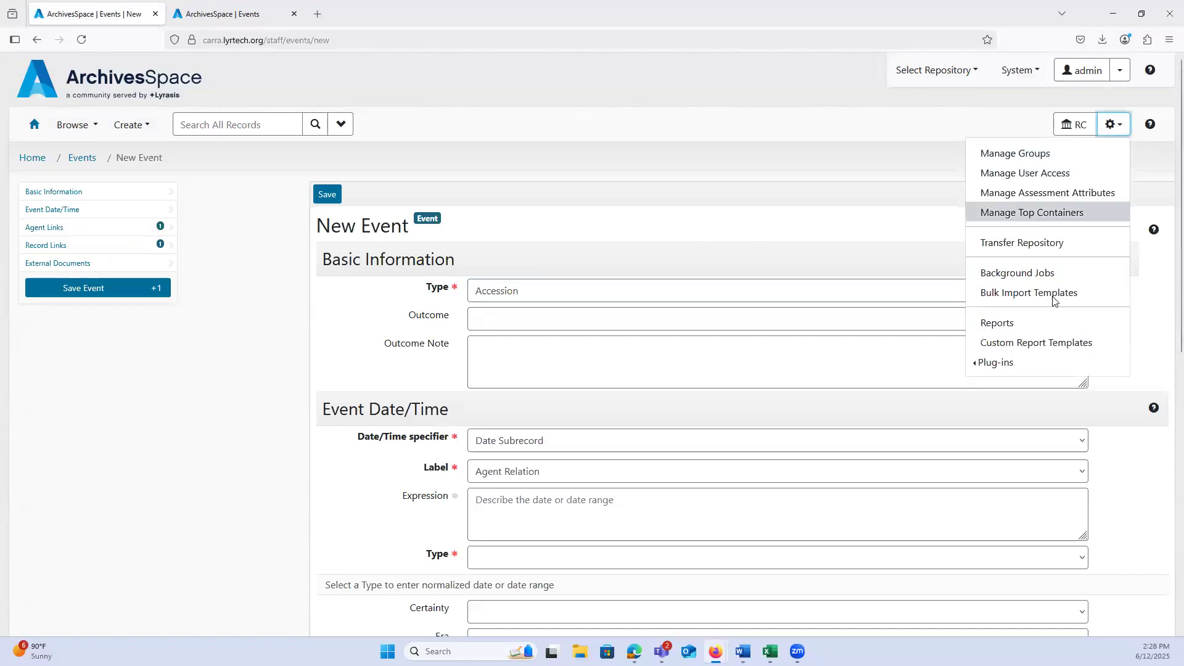
pyautogui.click(1020, 333)
pyautogui.scroll(-1, 259, 301)
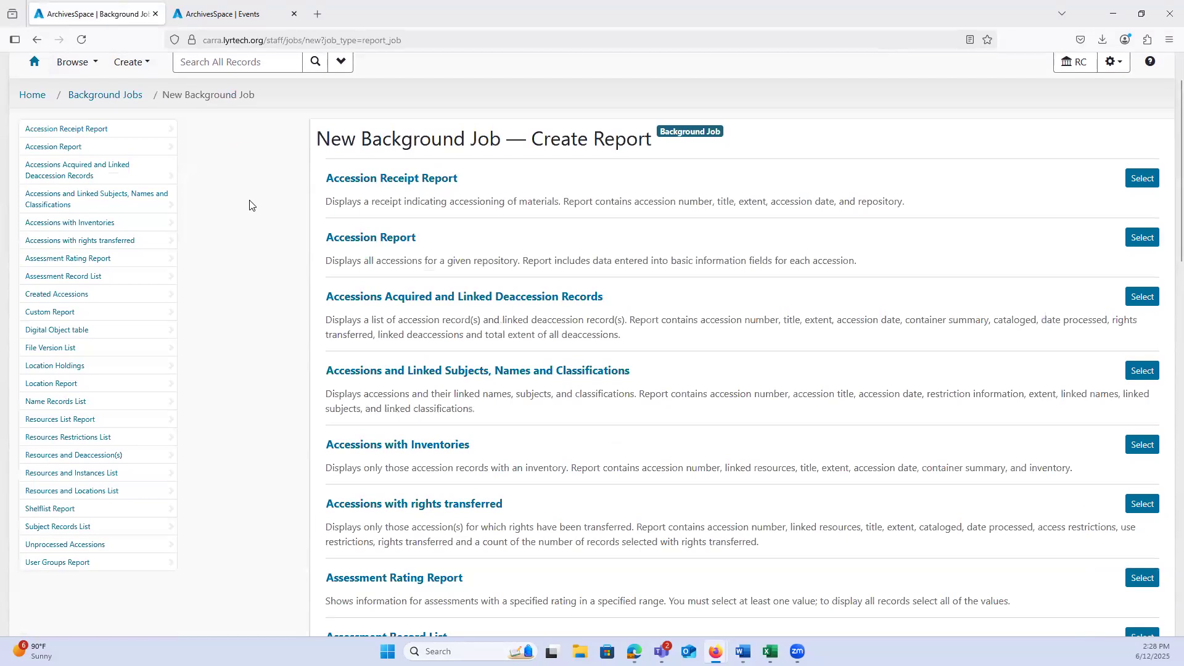
pyautogui.scroll(-2, 220, 449)
pyautogui.click(111, 489)
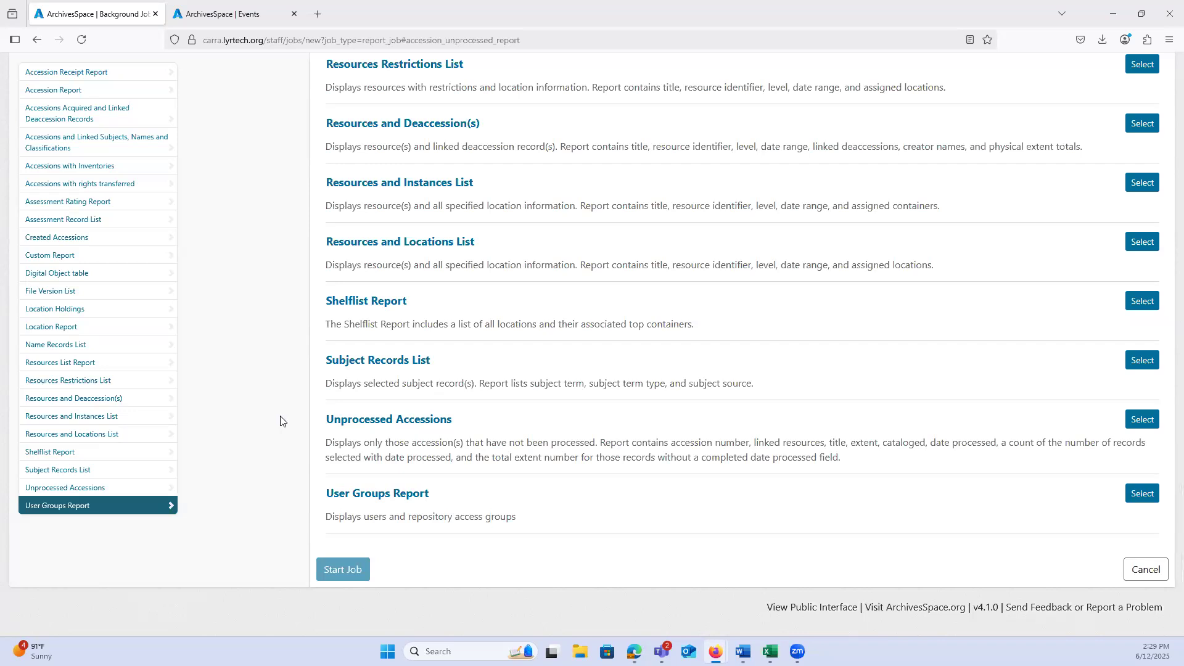
pyautogui.scroll(10, 253, 389)
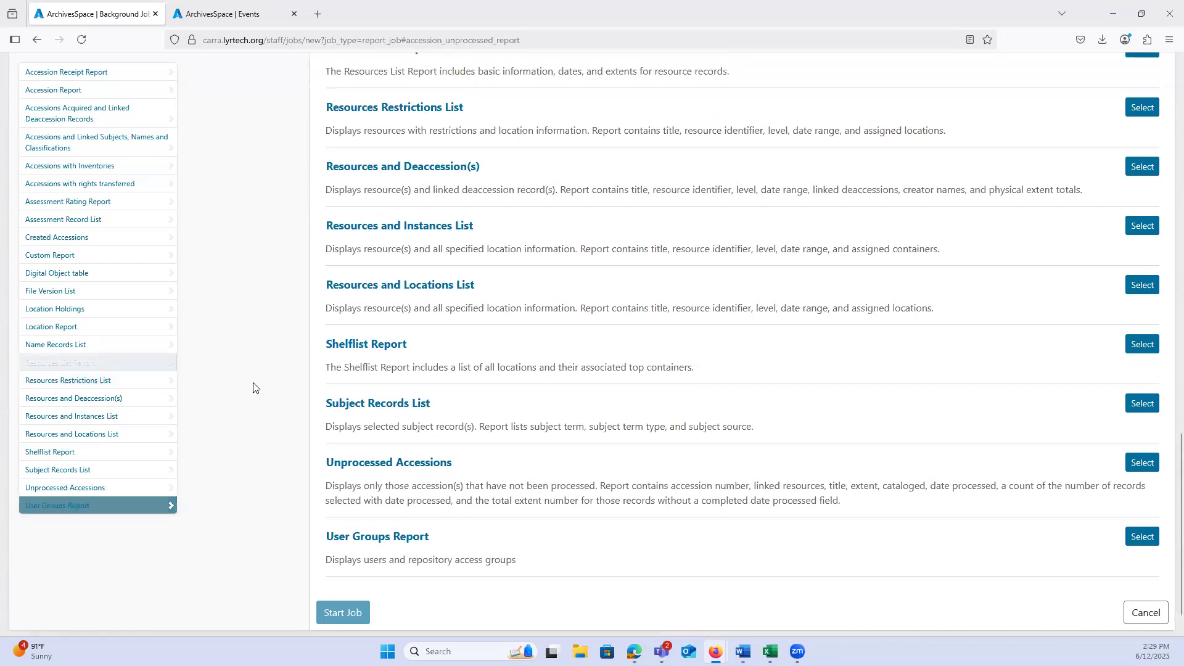
pyautogui.scroll(8, 254, 389)
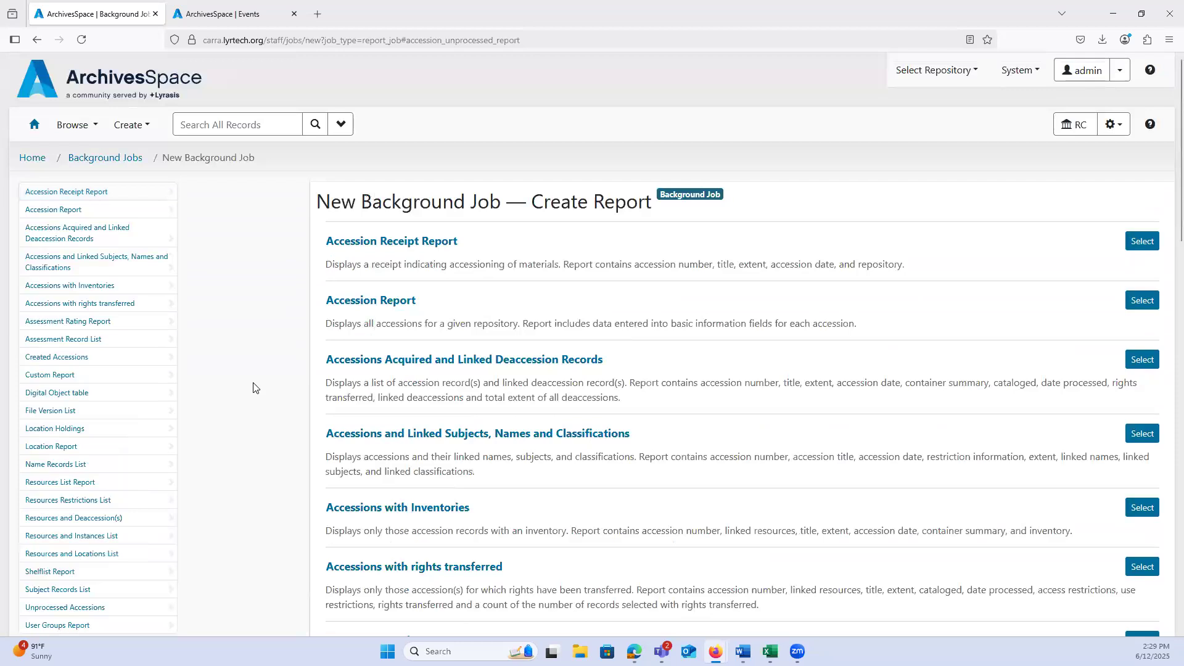
pyautogui.click(35, 127)
# Step: Browse the accessions and view the "Box of vintage gay zines" and "Queer elders project" accession record
pyautogui.click(78, 125)
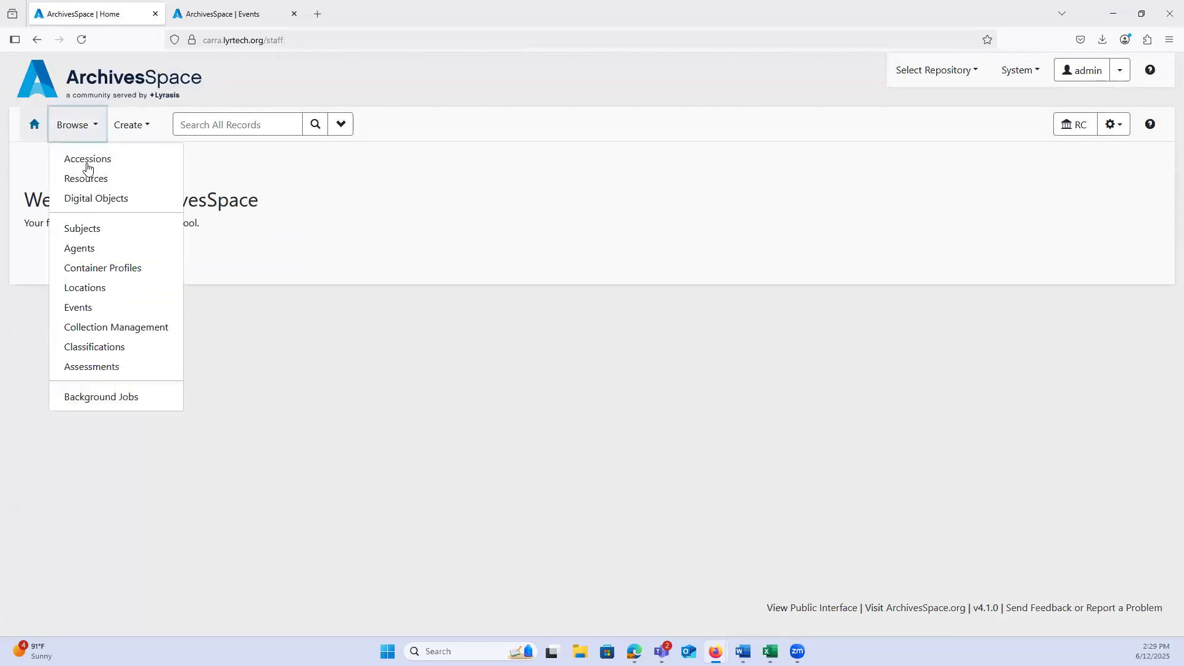
pyautogui.click(87, 160)
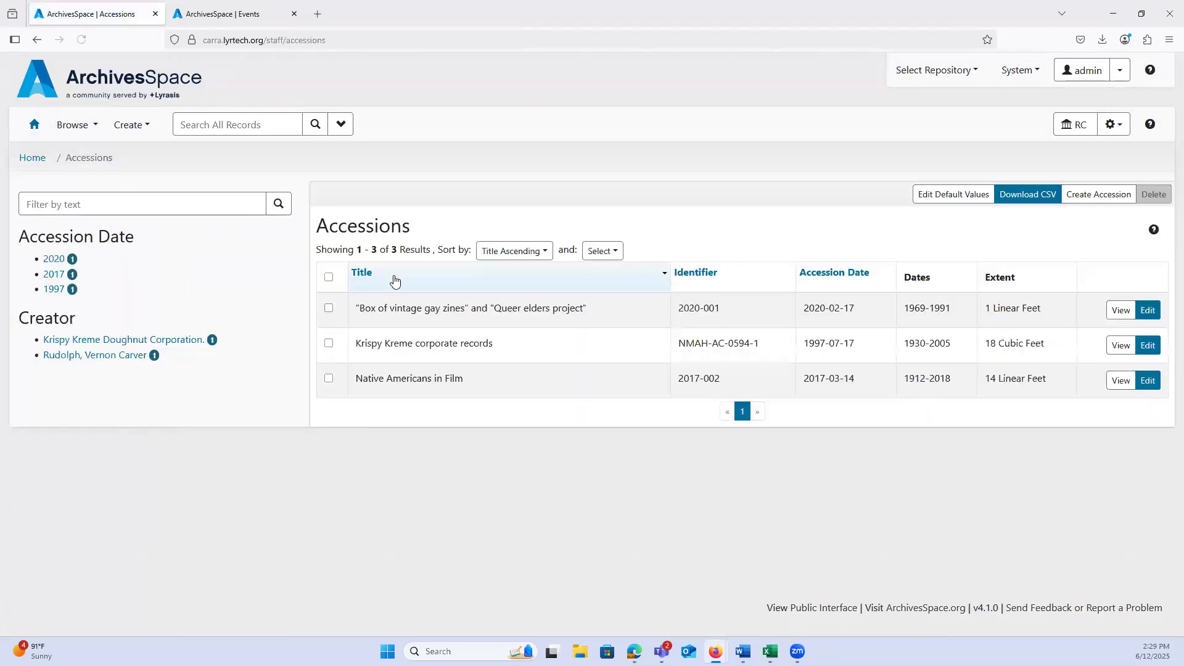
pyautogui.moveTo(368, 311); pyautogui.dragTo(470, 308)
pyautogui.click(579, 311)
pyautogui.click(1126, 312)
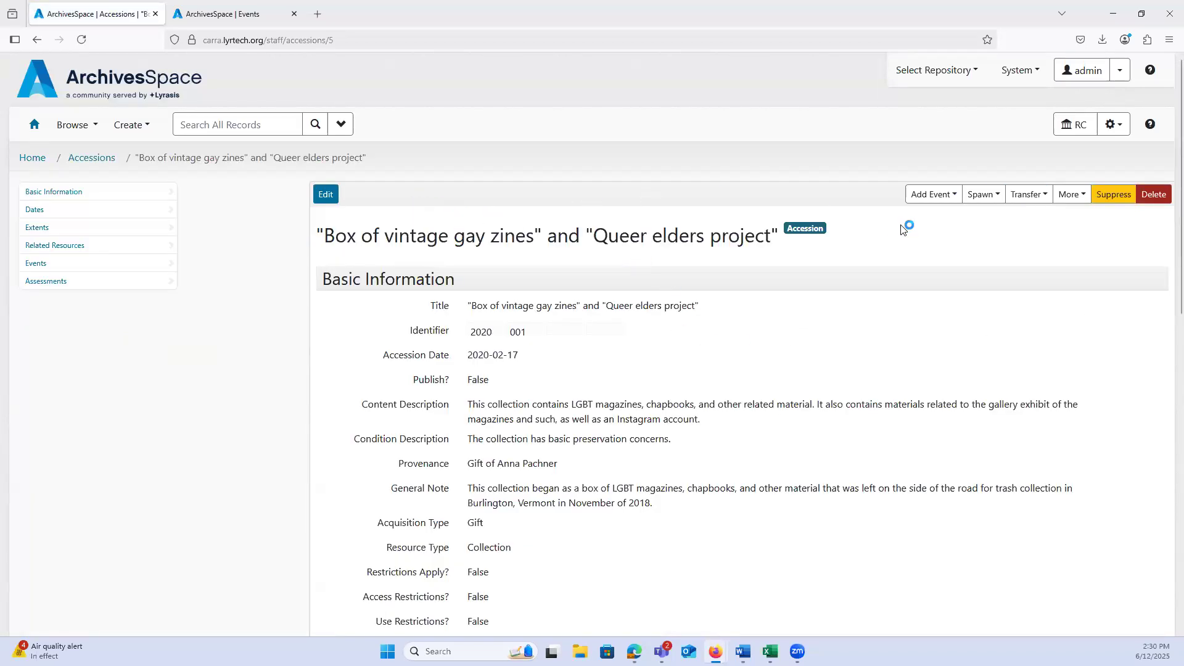
# Step: Add a new event of type Processed directly from this accession record
pyautogui.click(915, 196)
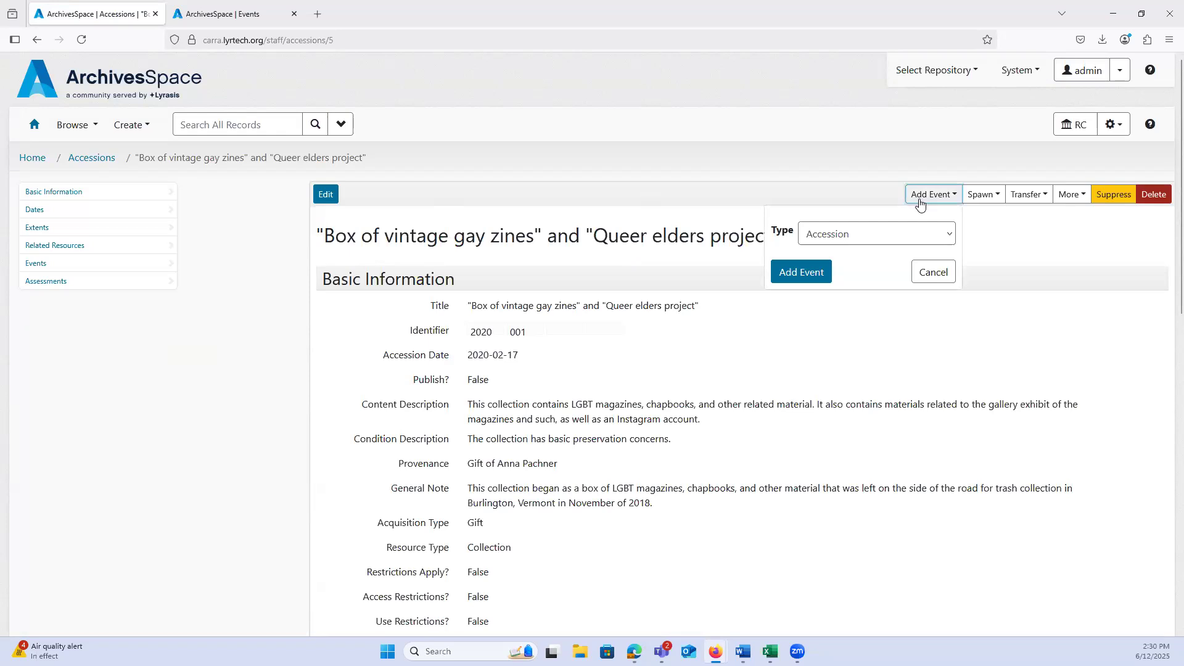
pyautogui.click(860, 239)
pyautogui.scroll(-6, 846, 467)
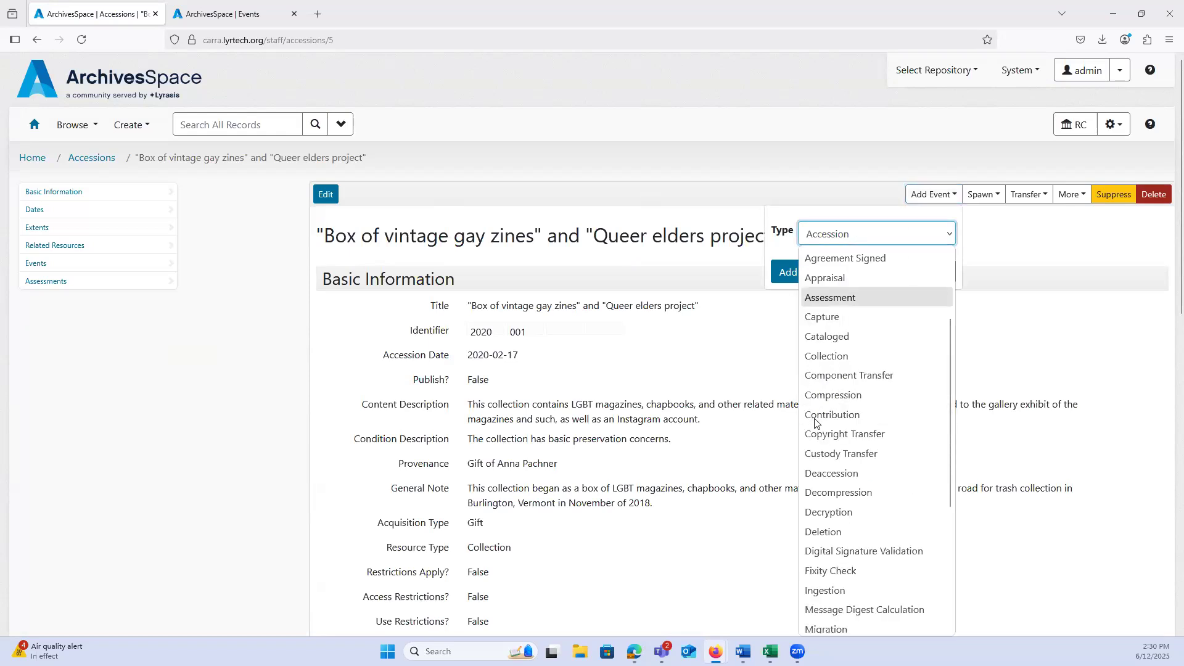
pyautogui.click(845, 448)
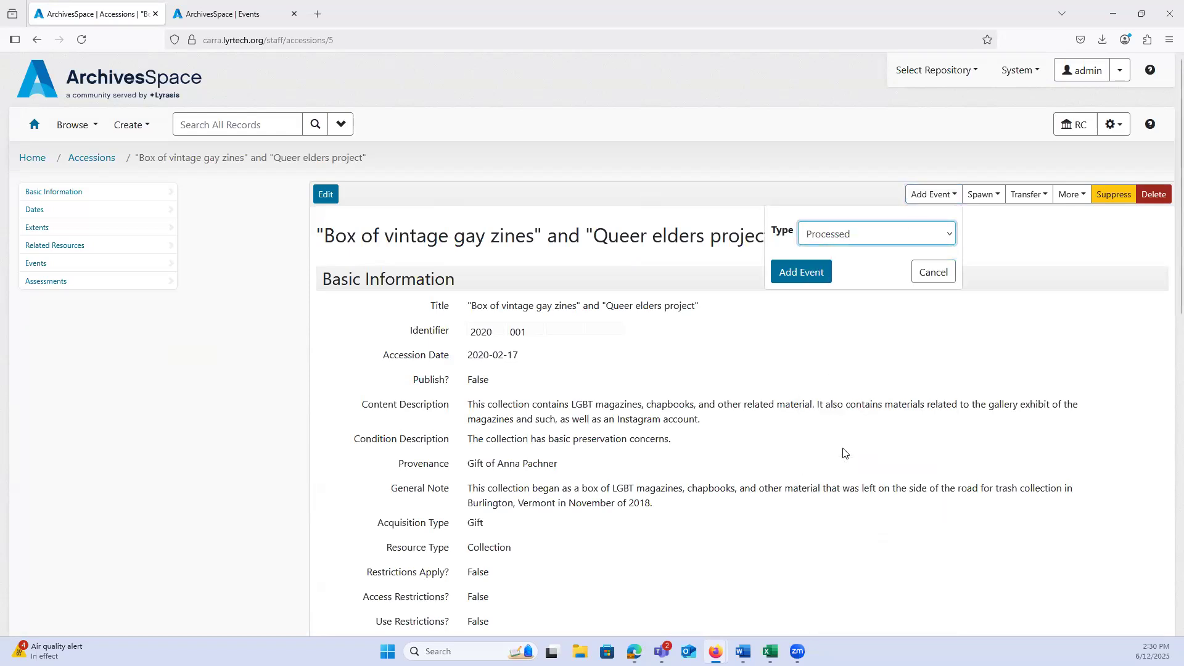
pyautogui.click(795, 281)
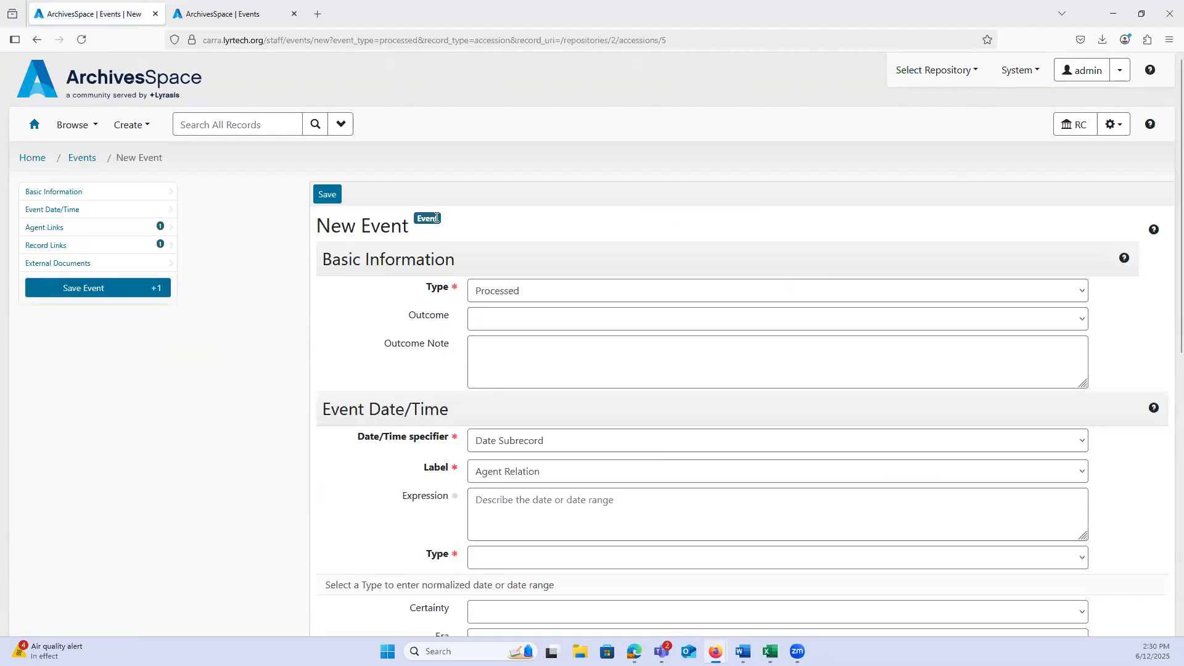
# Step: Set the event's date label to Event and its date type to Range
pyautogui.scroll(-2, 319, 190)
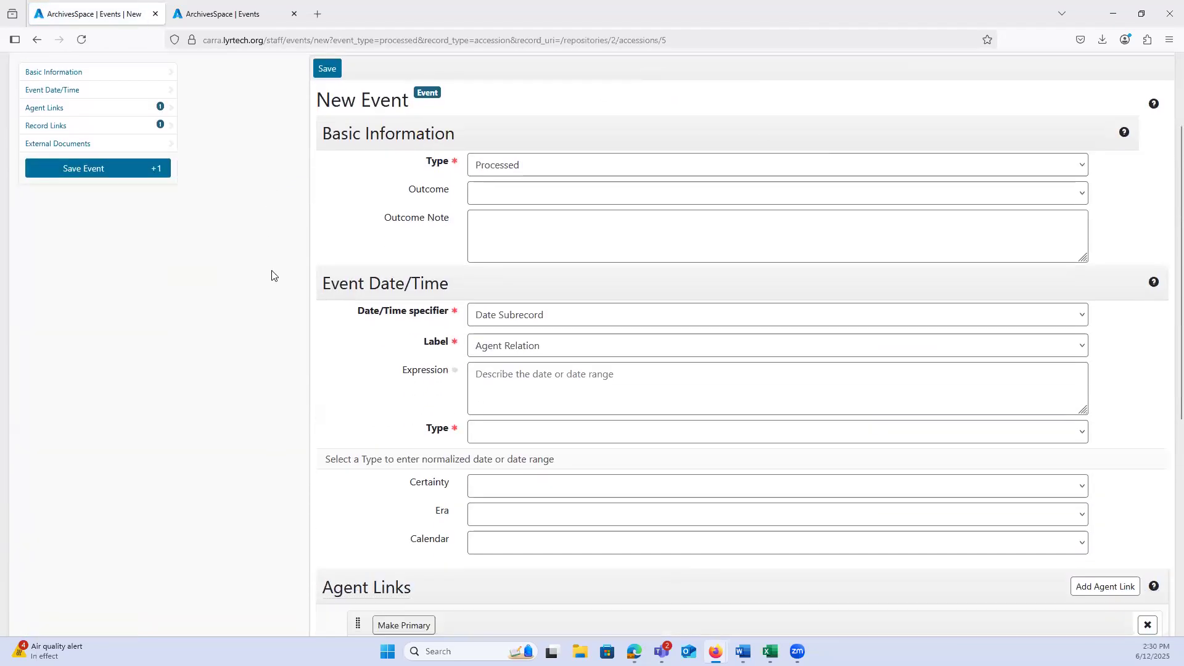
pyautogui.scroll(-1, 309, 224)
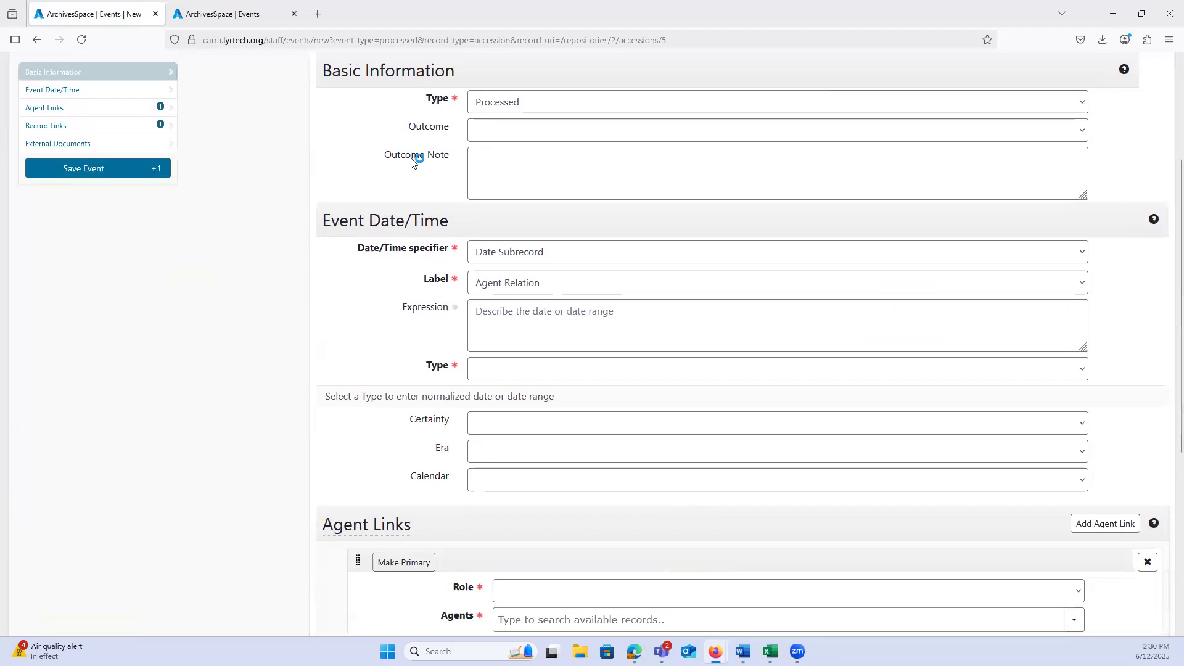
pyautogui.scroll(-1, 273, 234)
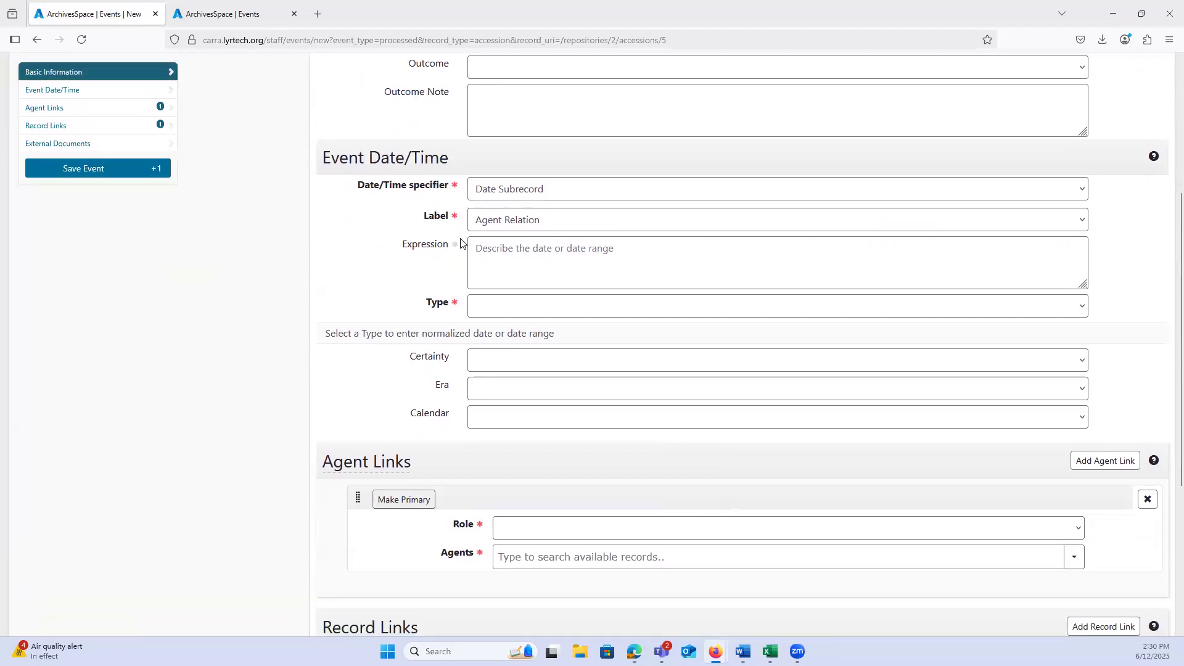
pyautogui.click(482, 222)
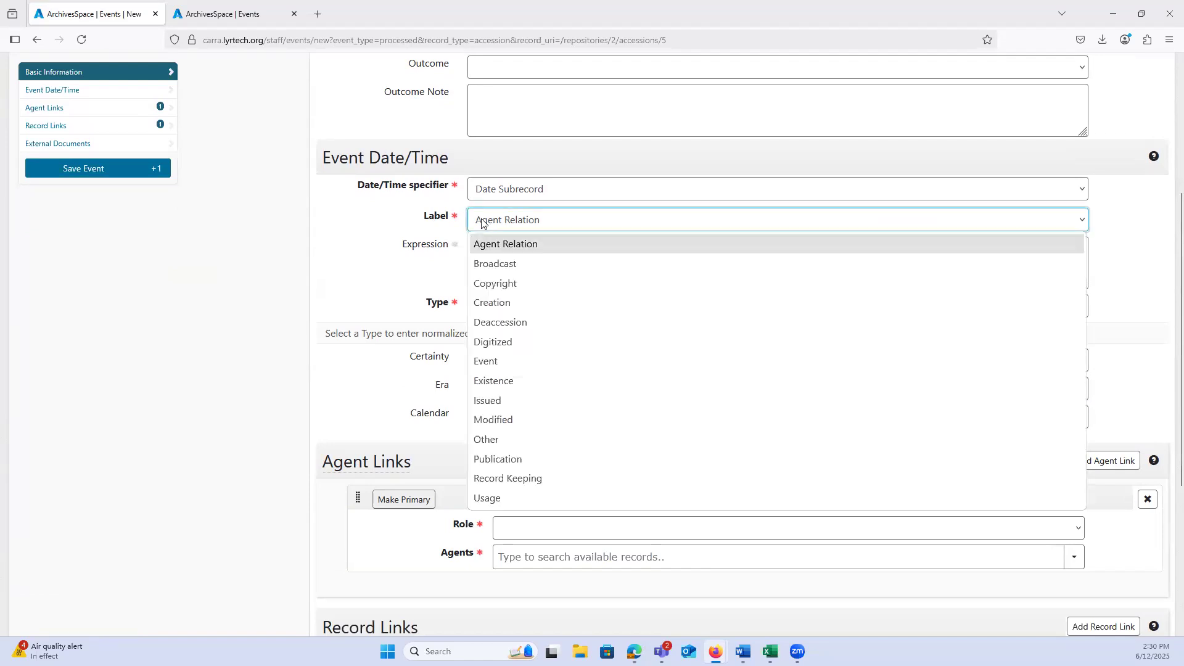
pyautogui.click(497, 363)
pyautogui.click(487, 311)
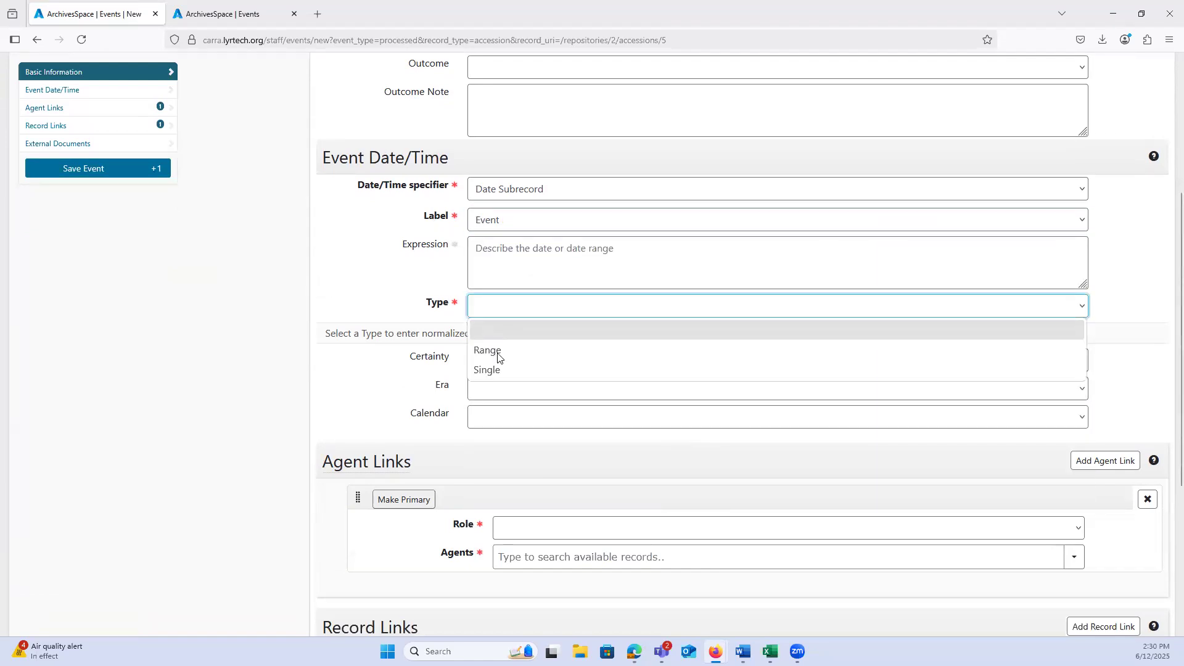
pyautogui.click(494, 353)
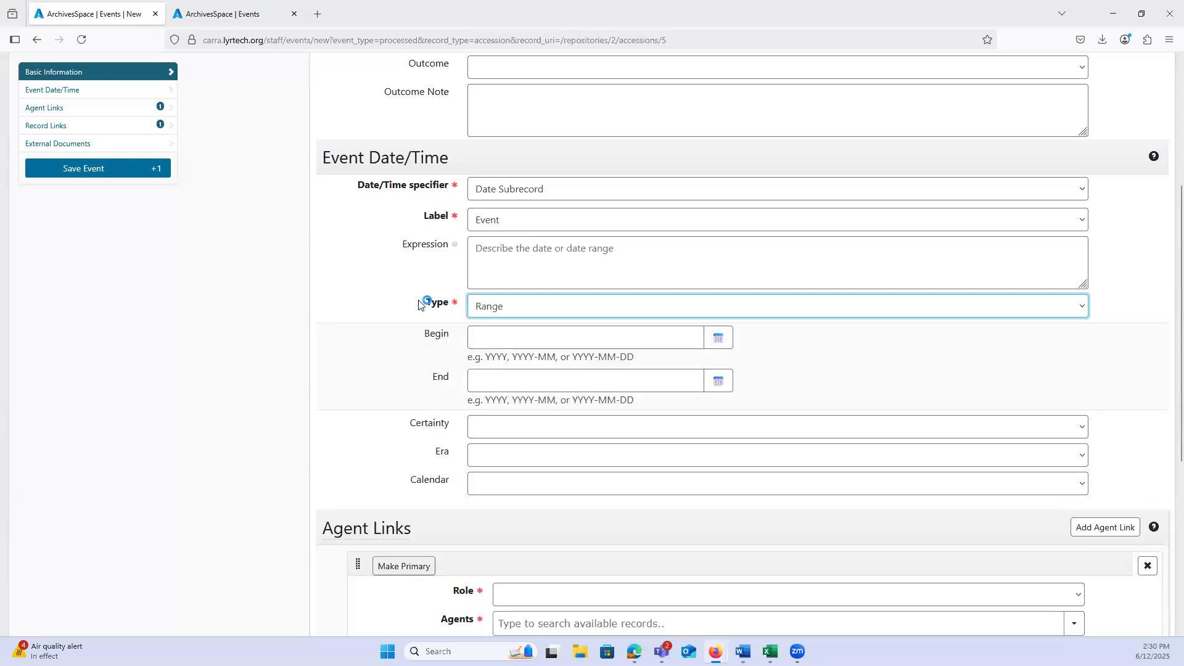
# Step: Set the event's date range to begin on 2025-06-01 and end on 2025-06-12
pyautogui.click(502, 339)
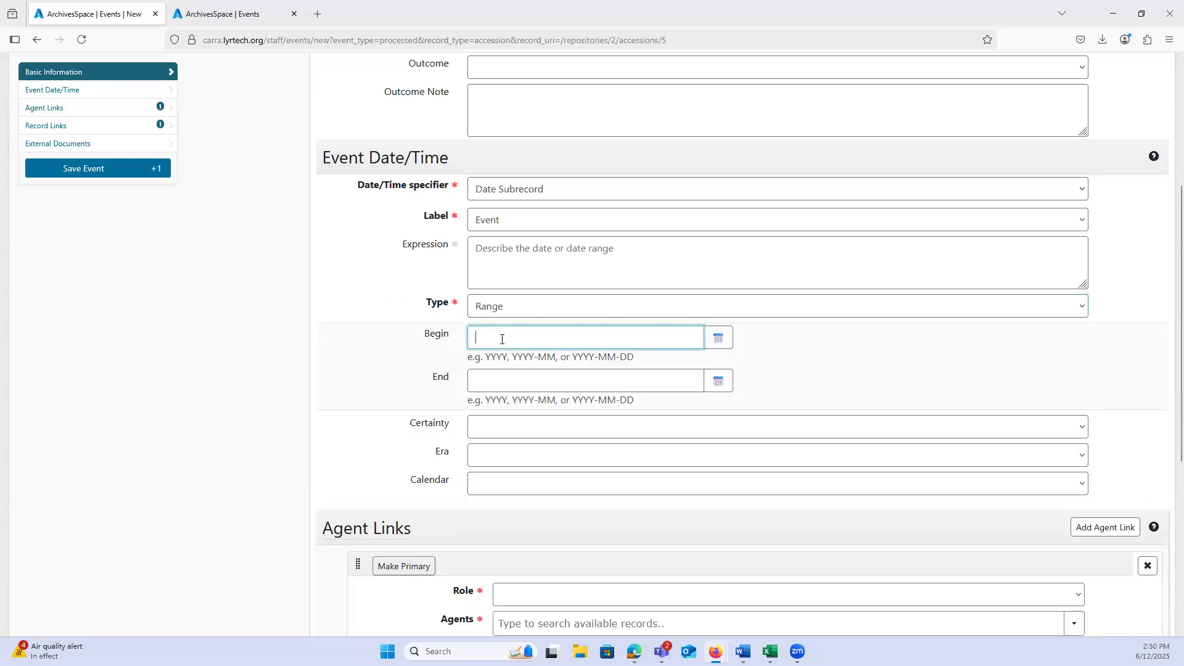
pyautogui.click(712, 344)
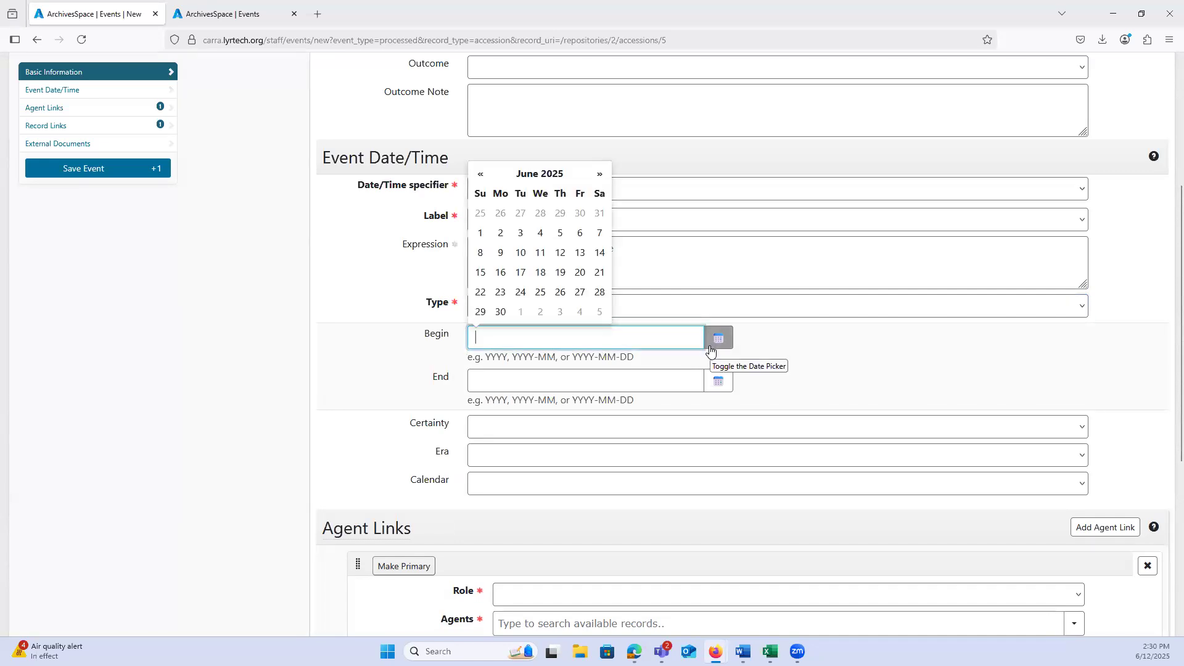
pyautogui.click(481, 233)
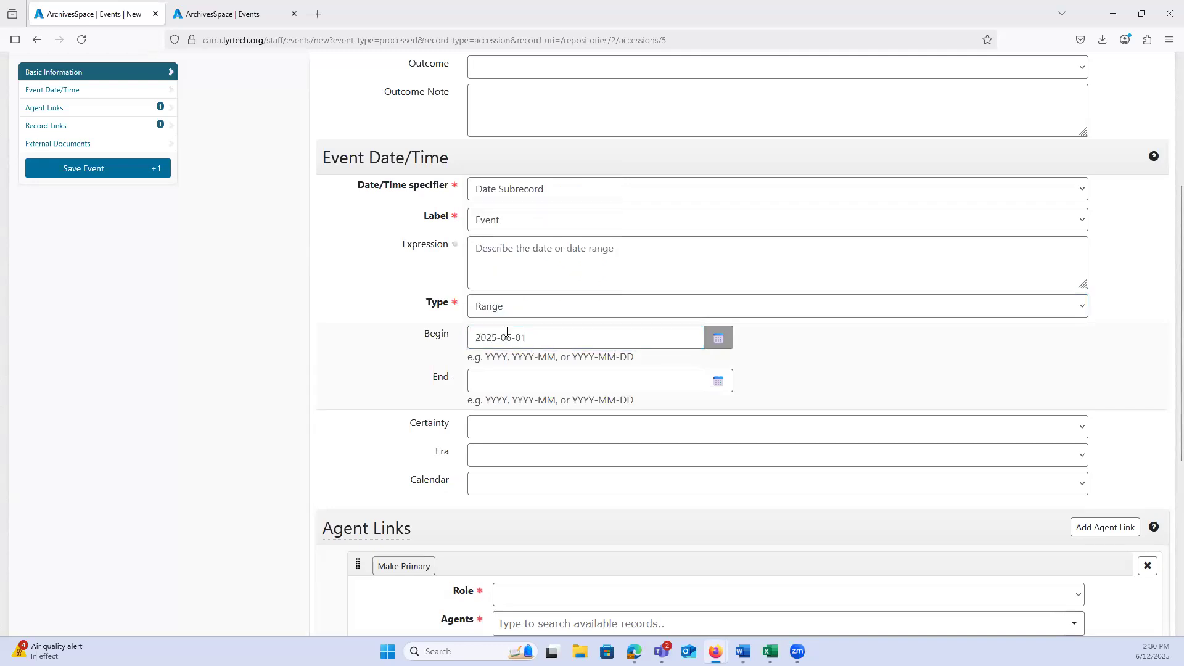
pyautogui.click(723, 387)
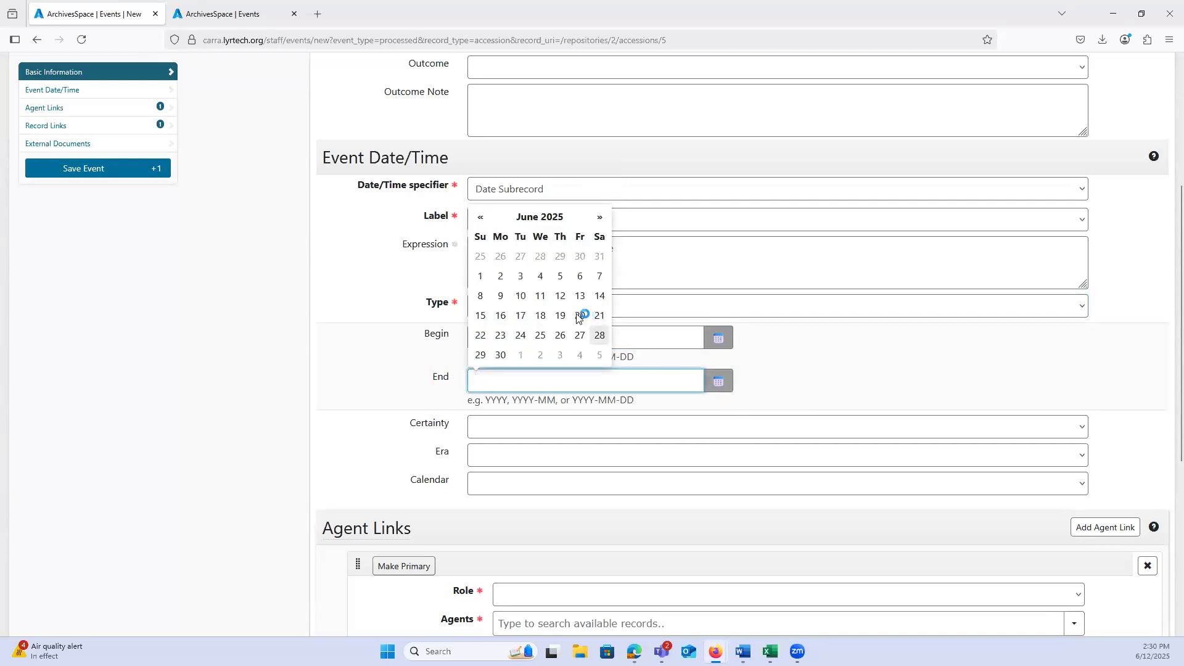
pyautogui.click(560, 296)
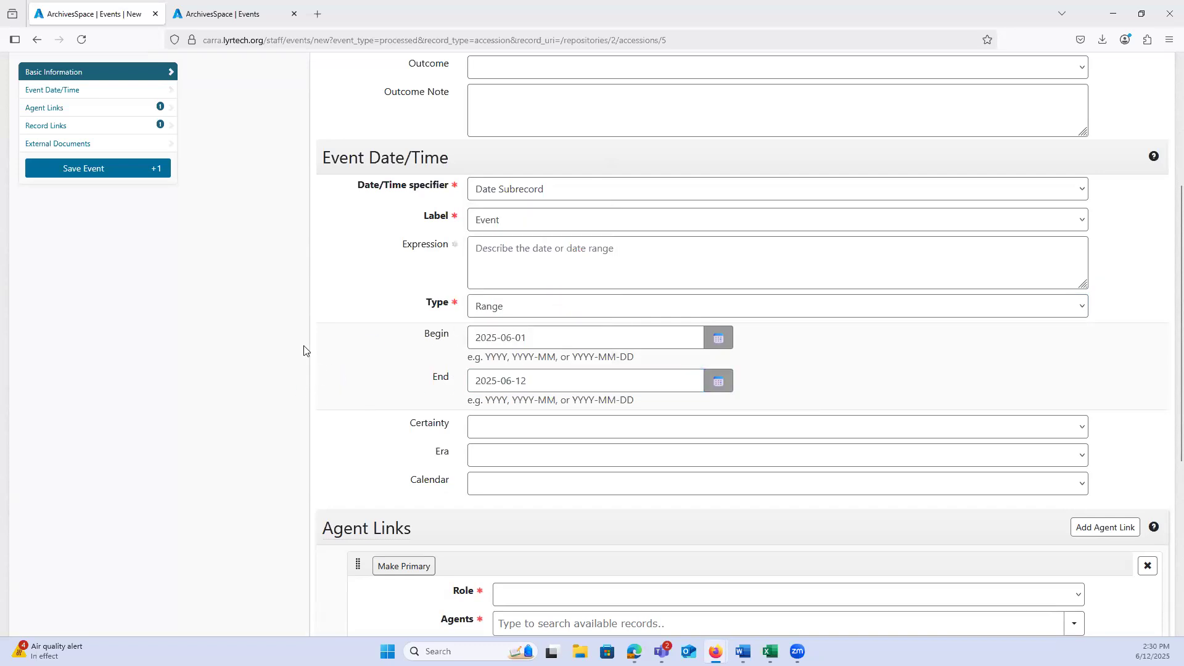
pyautogui.scroll(-5, 247, 356)
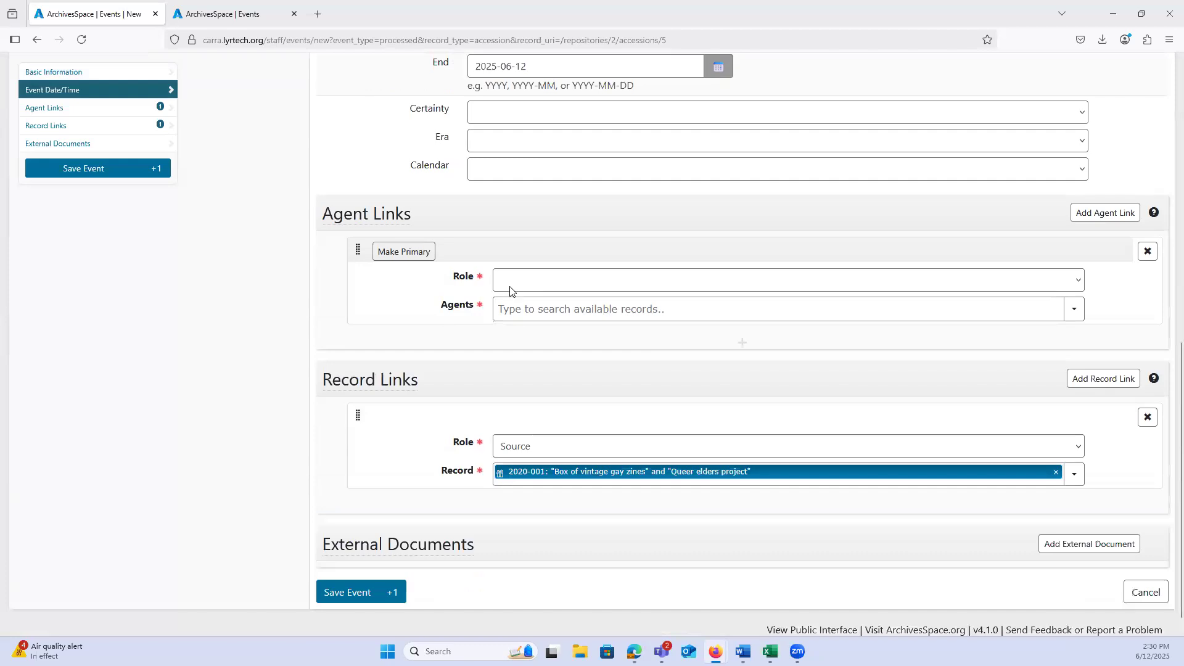
# Step: Link the staff member's existing agent record to the event with the role Implementer
pyautogui.click(501, 286)
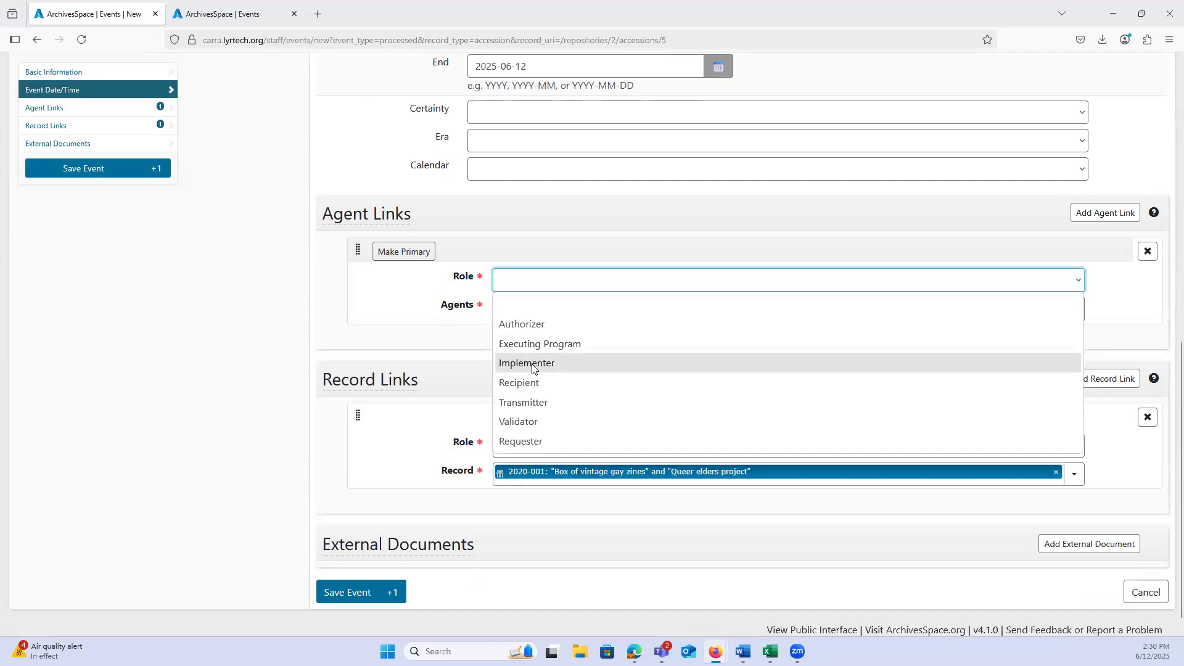
pyautogui.click(532, 365)
pyautogui.click(505, 311)
pyautogui.write('regina')
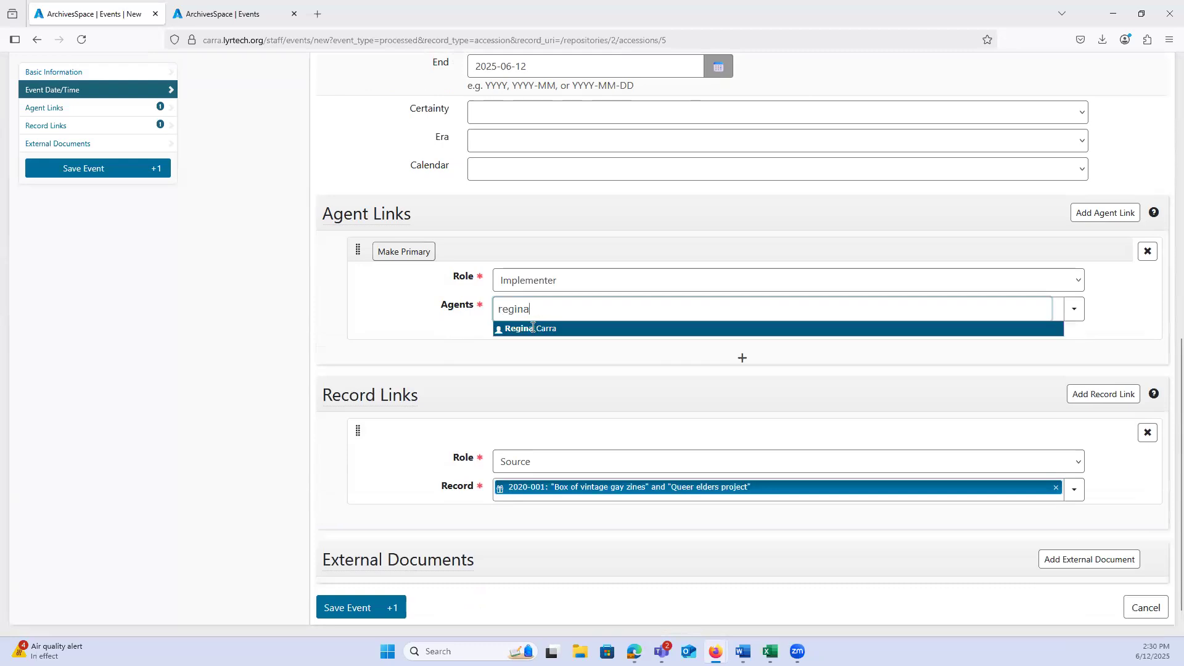
pyautogui.press('Return')
pyautogui.click(740, 364)
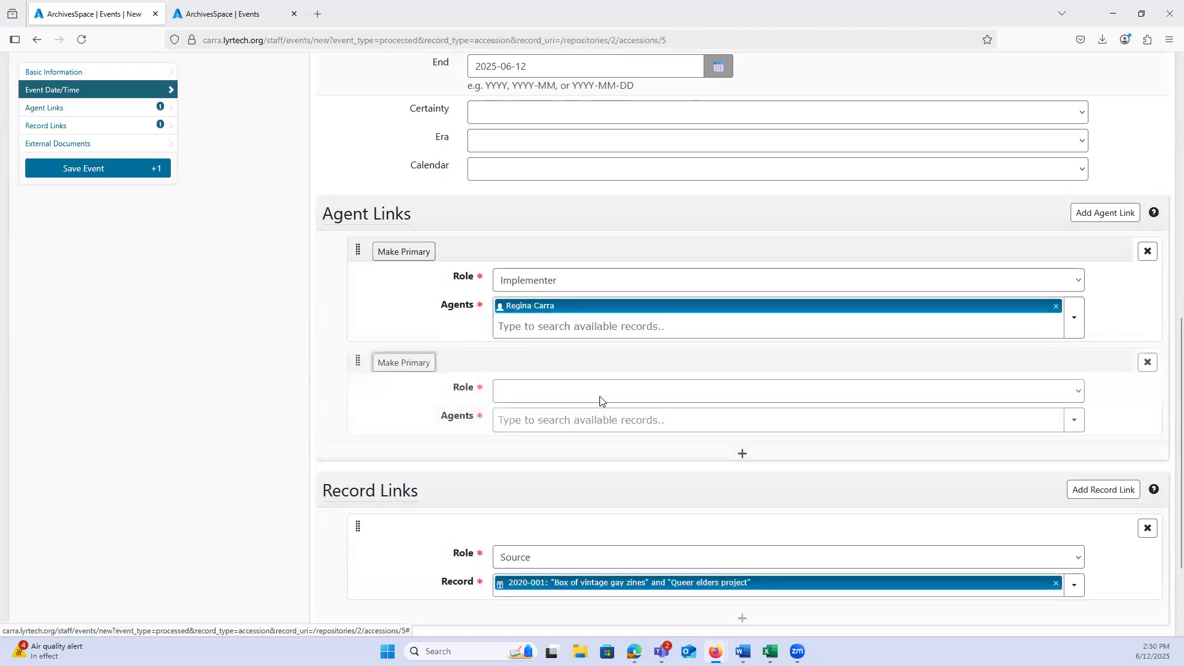
pyautogui.click(590, 395)
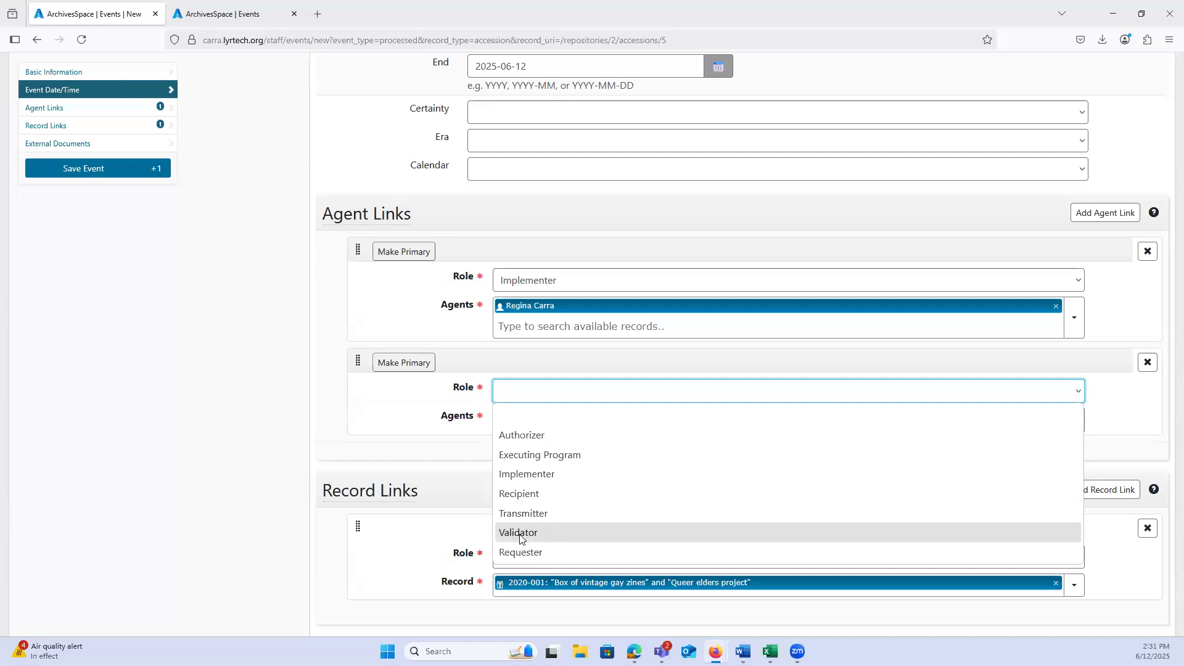
pyautogui.click(1141, 368)
pyautogui.click(1144, 369)
pyautogui.click(1144, 369)
# Step: Add a second record link with role Outcome to the Ms.Coll.69 "Box of vintage gay zines" collection resource and save the event
pyautogui.scroll(-1, 184, 349)
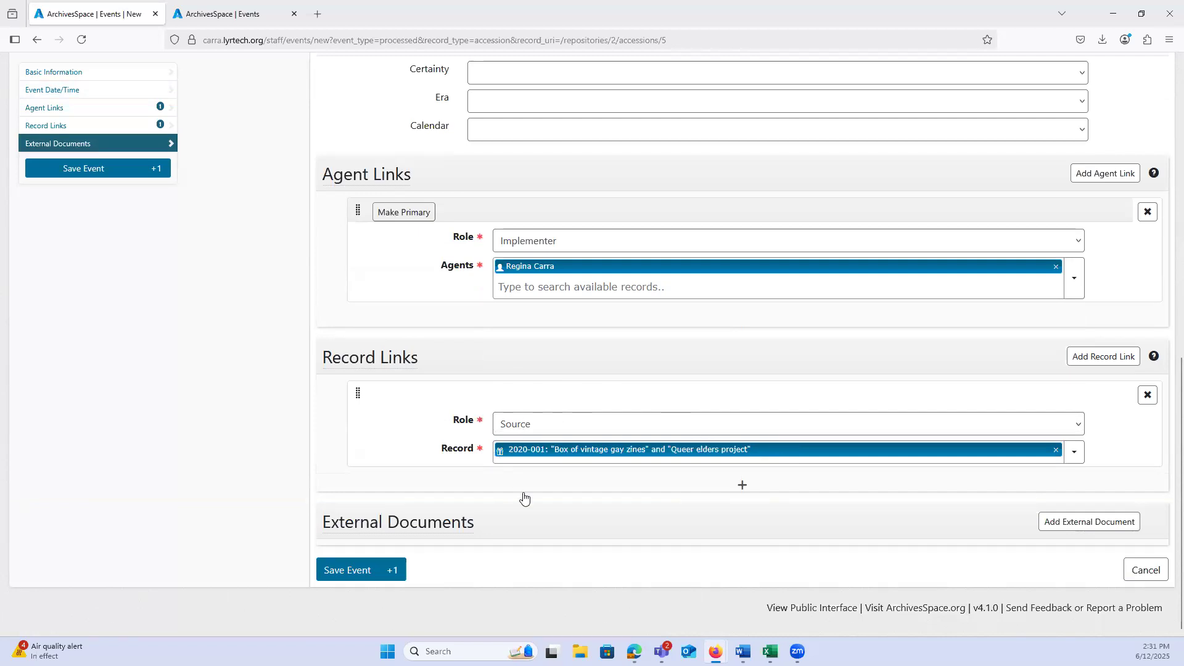
pyautogui.click(742, 487)
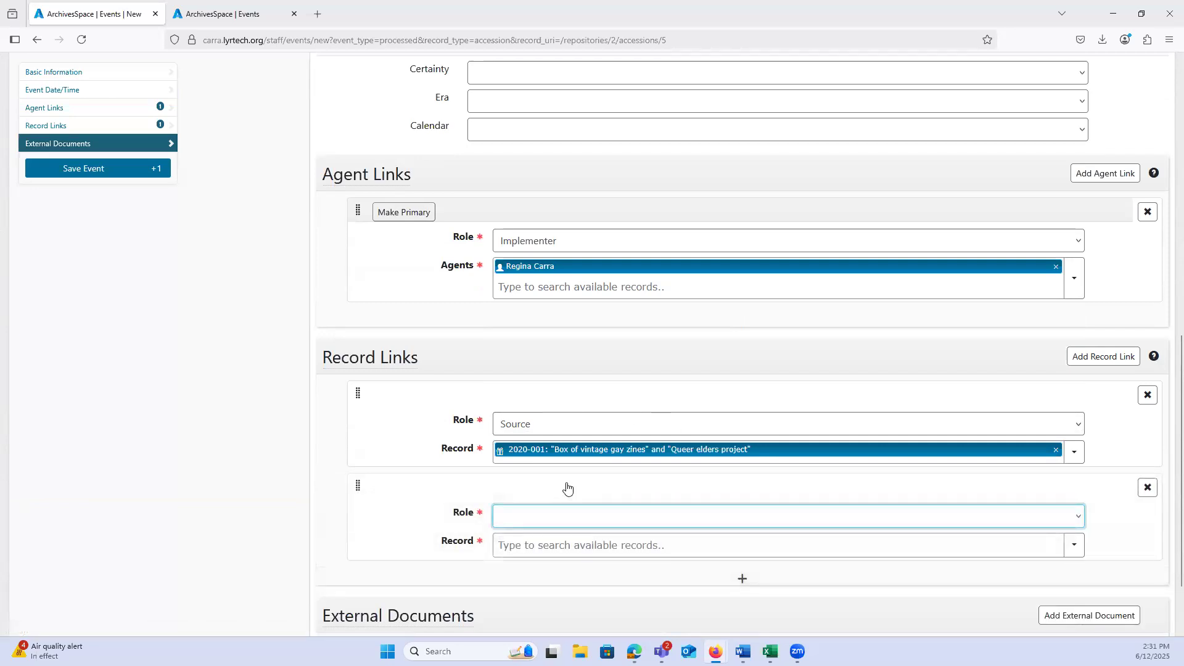
pyautogui.scroll(-3, 567, 489)
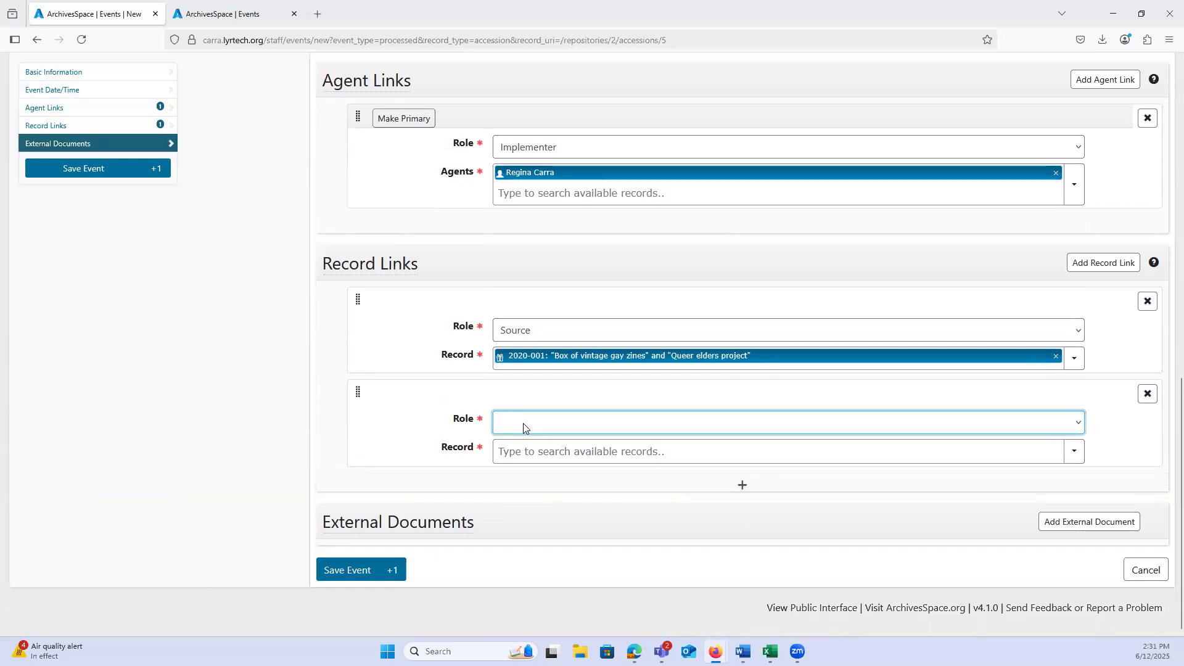
pyautogui.click(525, 428)
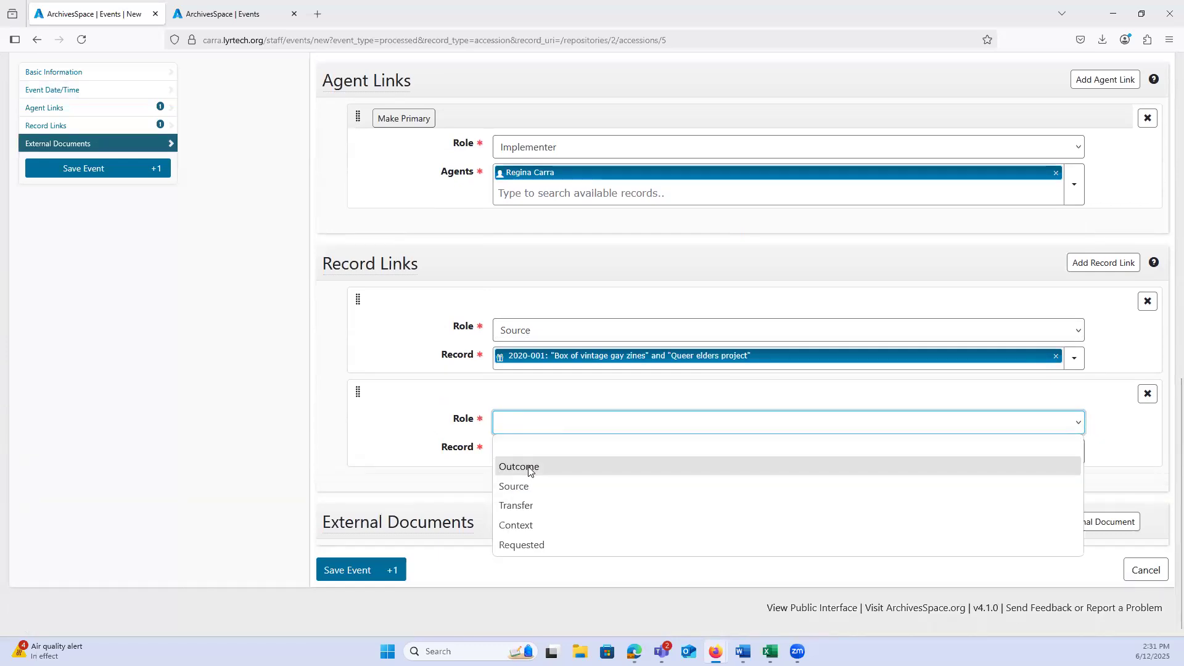
pyautogui.click(528, 469)
pyautogui.click(525, 453)
pyautogui.write('box')
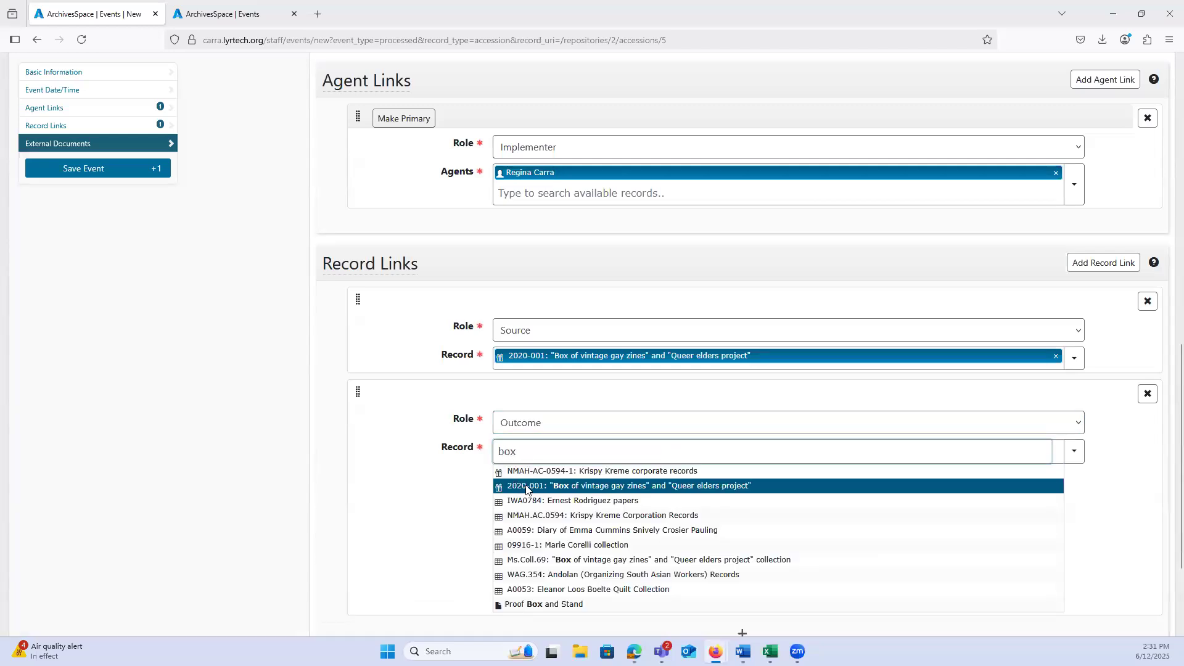
pyautogui.click(545, 560)
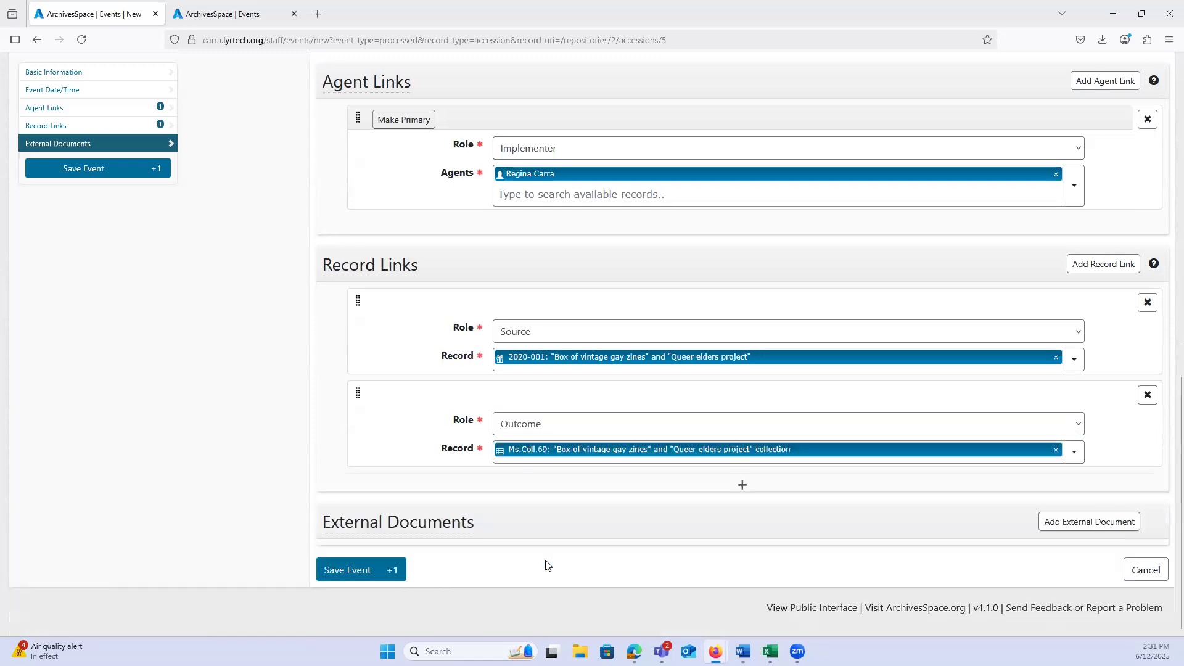
pyautogui.click(342, 576)
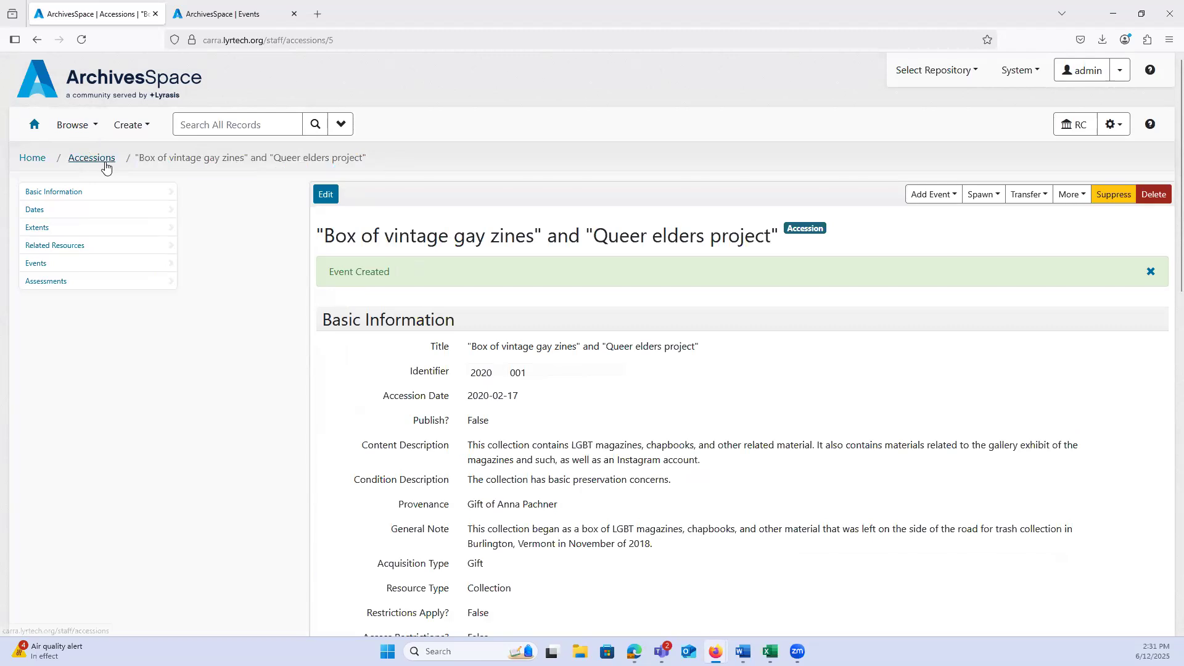
# Step: Go to the accession's linked events and view the details of the first Processed event
pyautogui.click(44, 266)
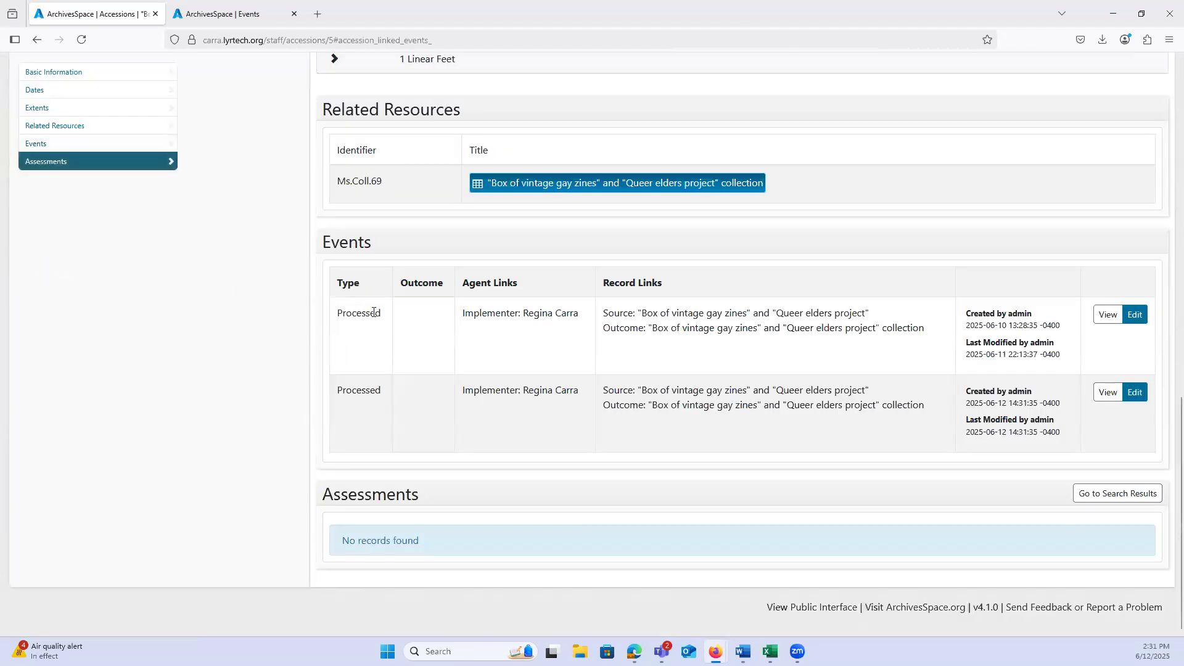
pyautogui.click(1108, 315)
pyautogui.scroll(-1, 523, 415)
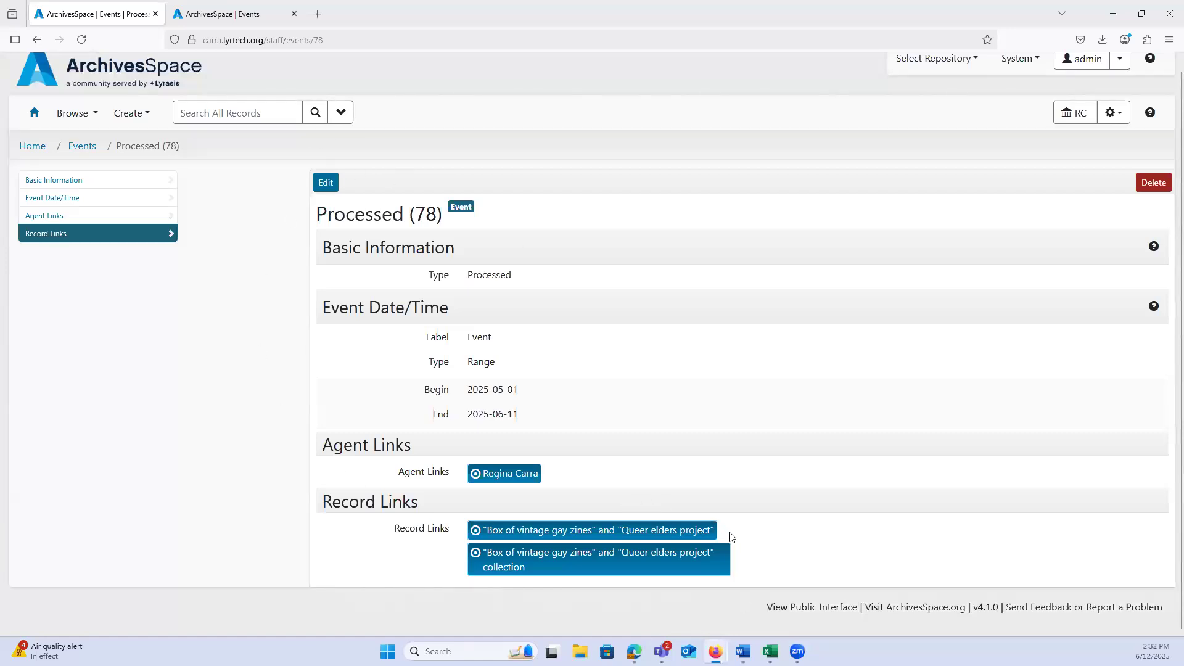
# Step: Open the event's linked "Queer elders project" collection resource and shorten the tree pane to give the record more room
pyautogui.moveTo(502, 571)
pyautogui.click(589, 524)
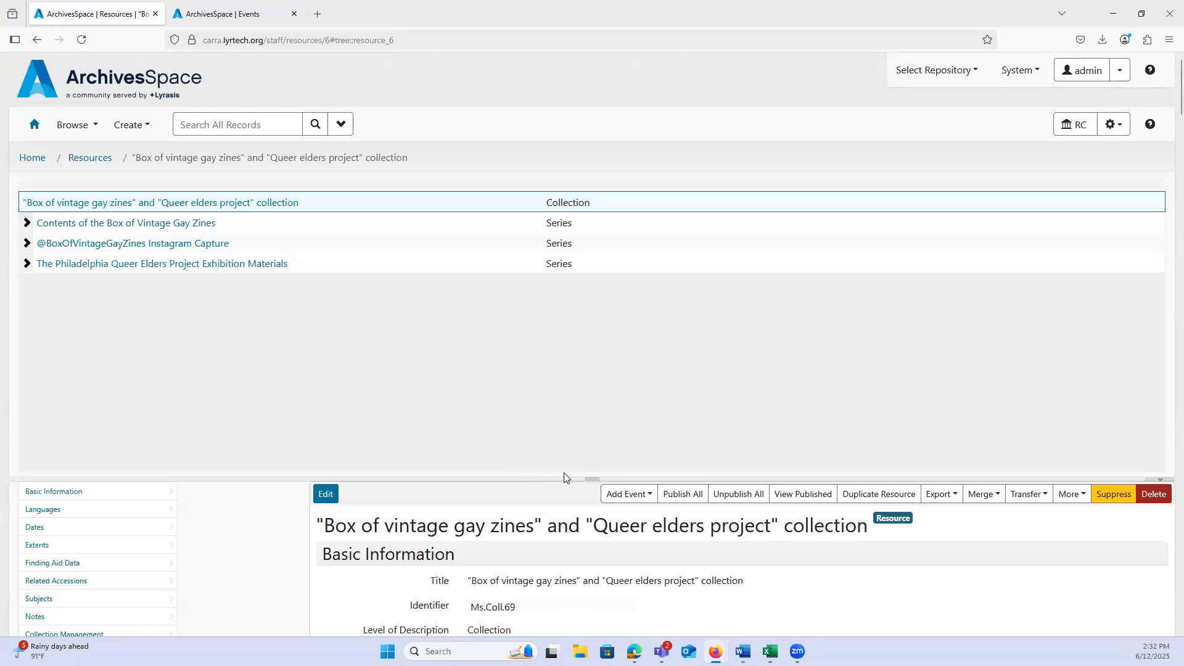
pyautogui.moveTo(590, 480); pyautogui.dragTo(534, 311)
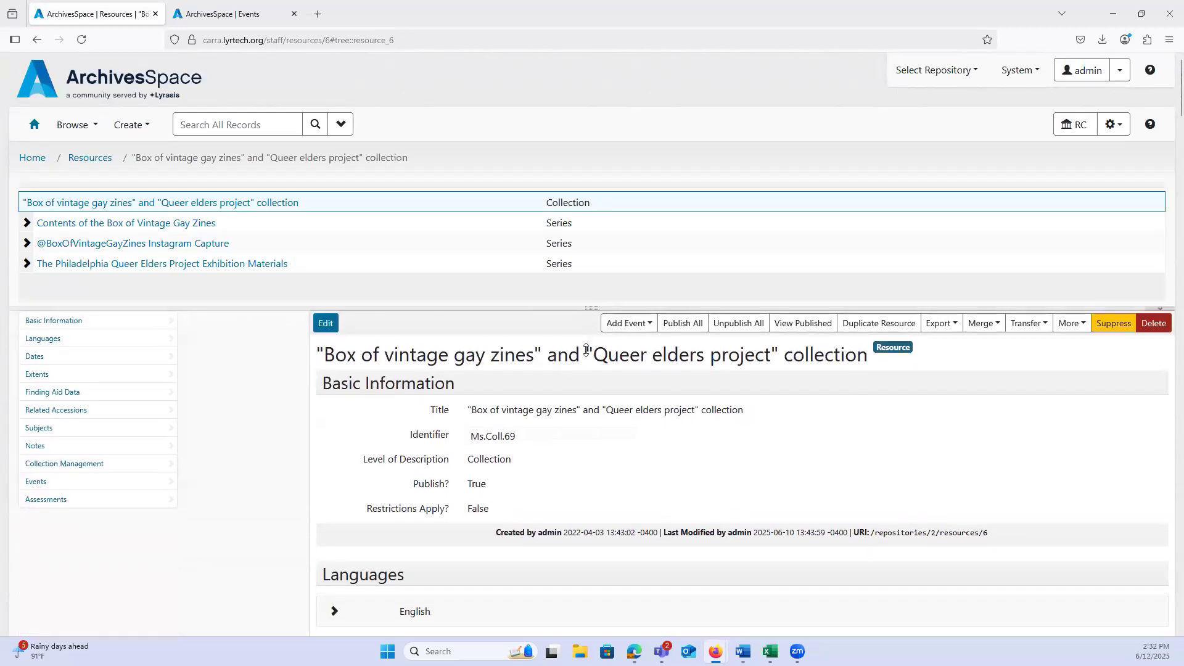
pyautogui.moveTo(587, 351); pyautogui.dragTo(586, 353)
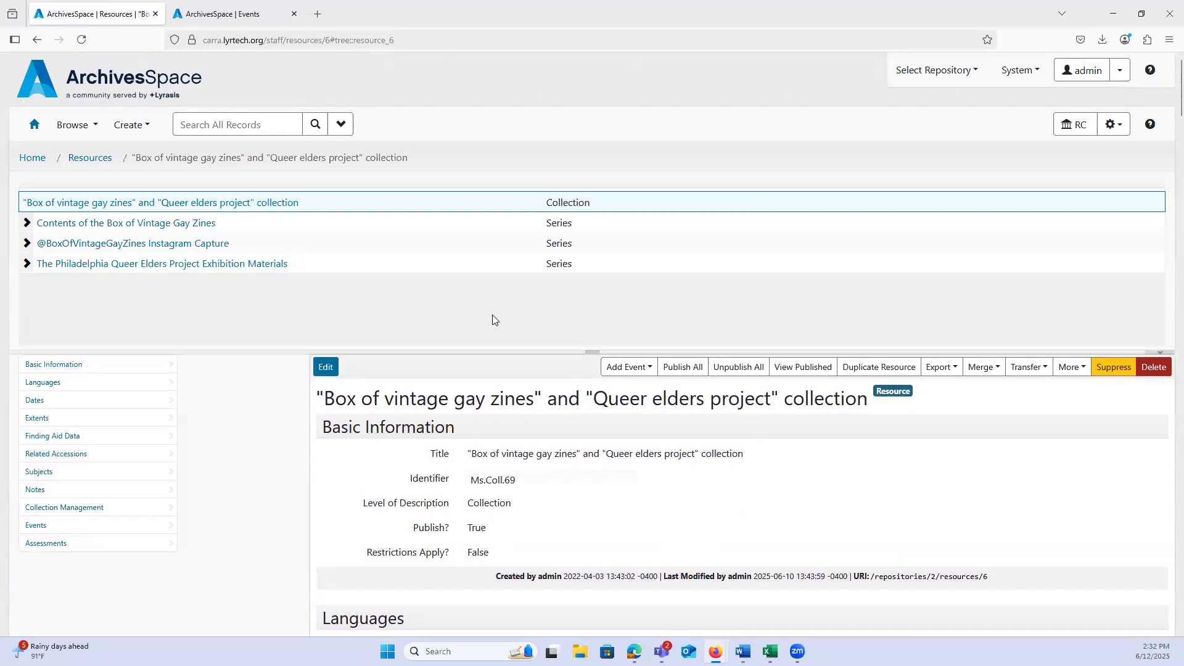
# Step: Expand The Philadelphia Queer Elders Project Exhibition Materials series and view the Queer Elders Project Exhibit Guide, 2019 file down to its events
pyautogui.click(27, 264)
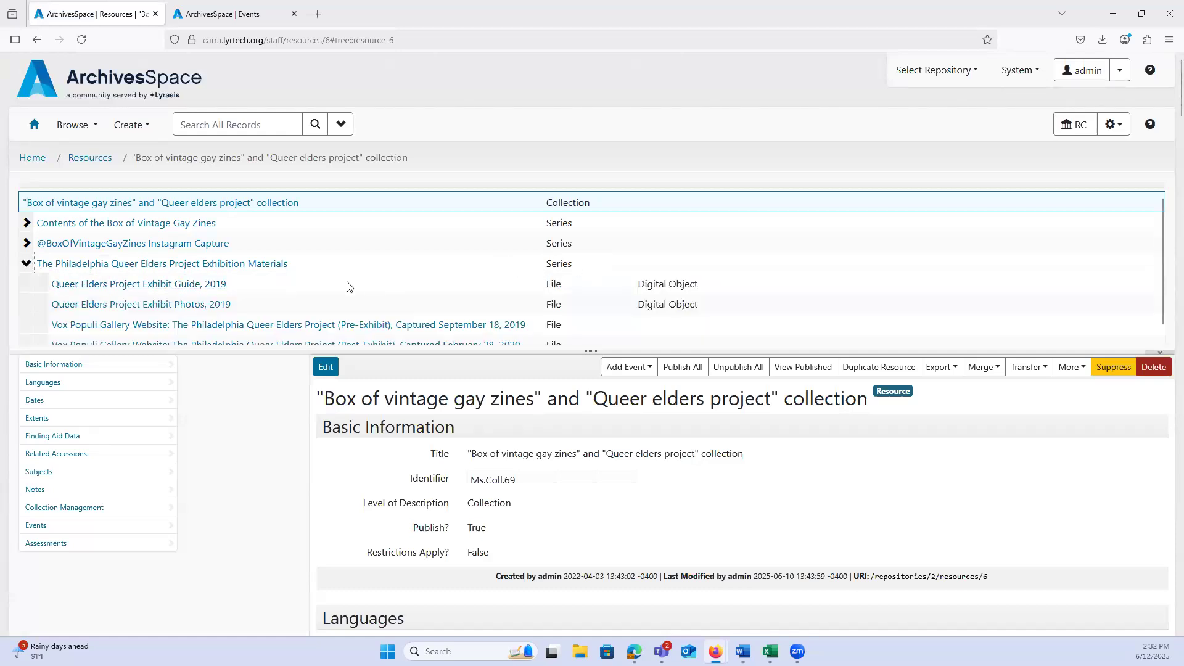
pyautogui.click(133, 289)
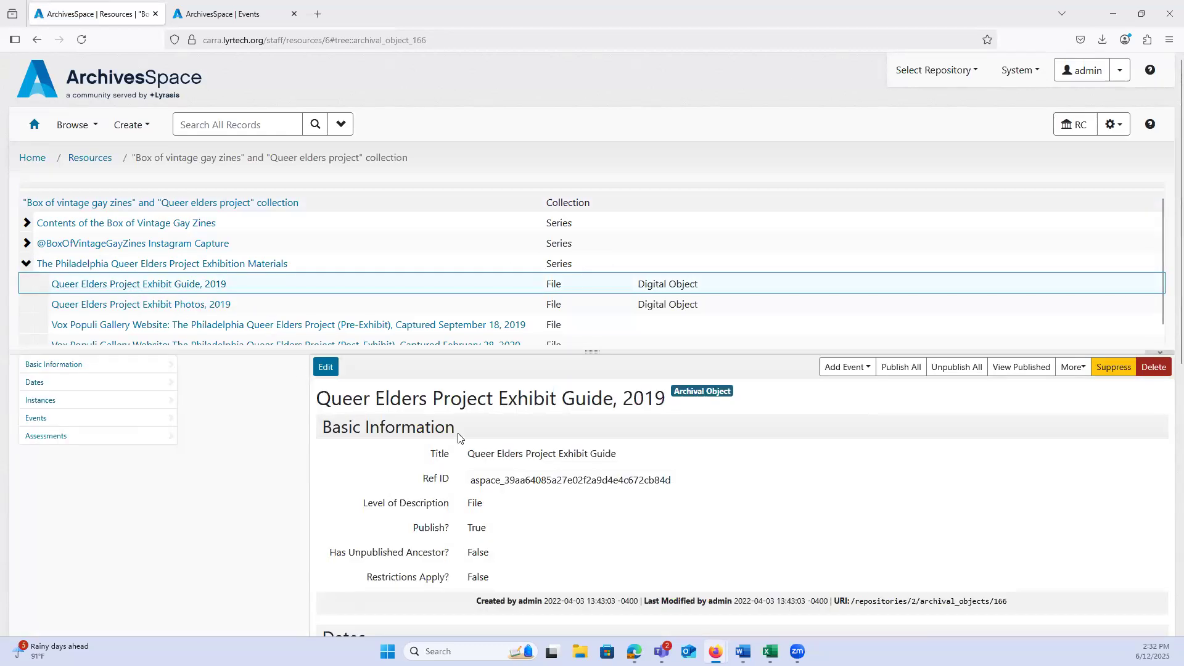
pyautogui.scroll(-3, 457, 441)
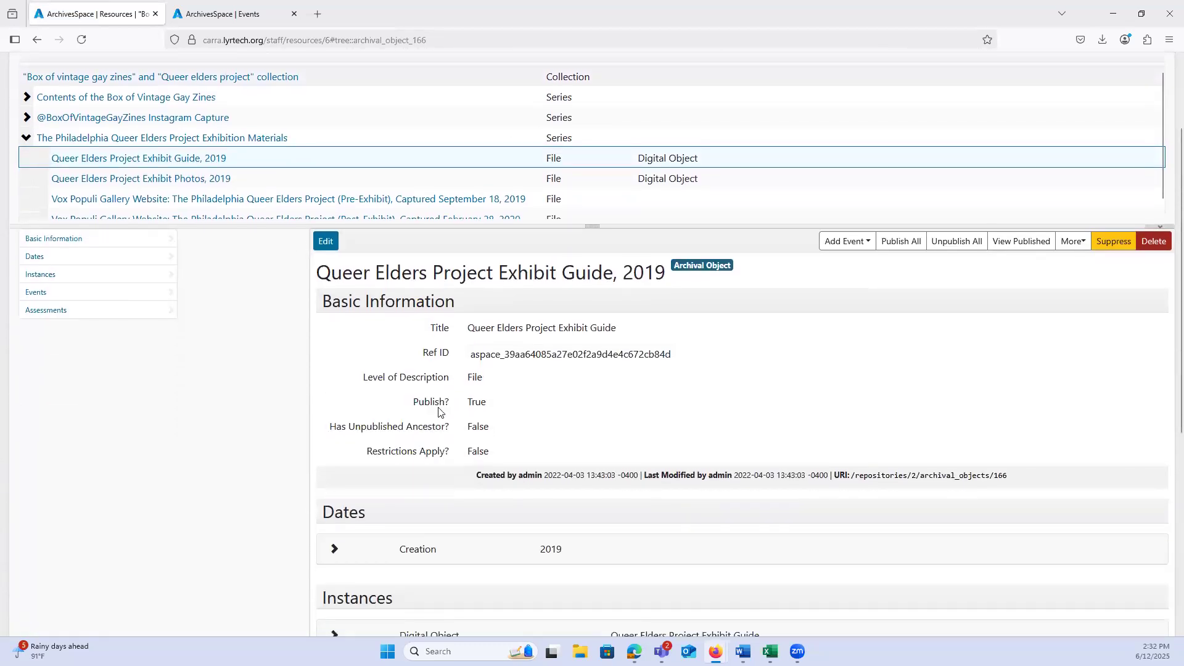
pyautogui.scroll(-3, 439, 413)
pyautogui.scroll(-3, 437, 412)
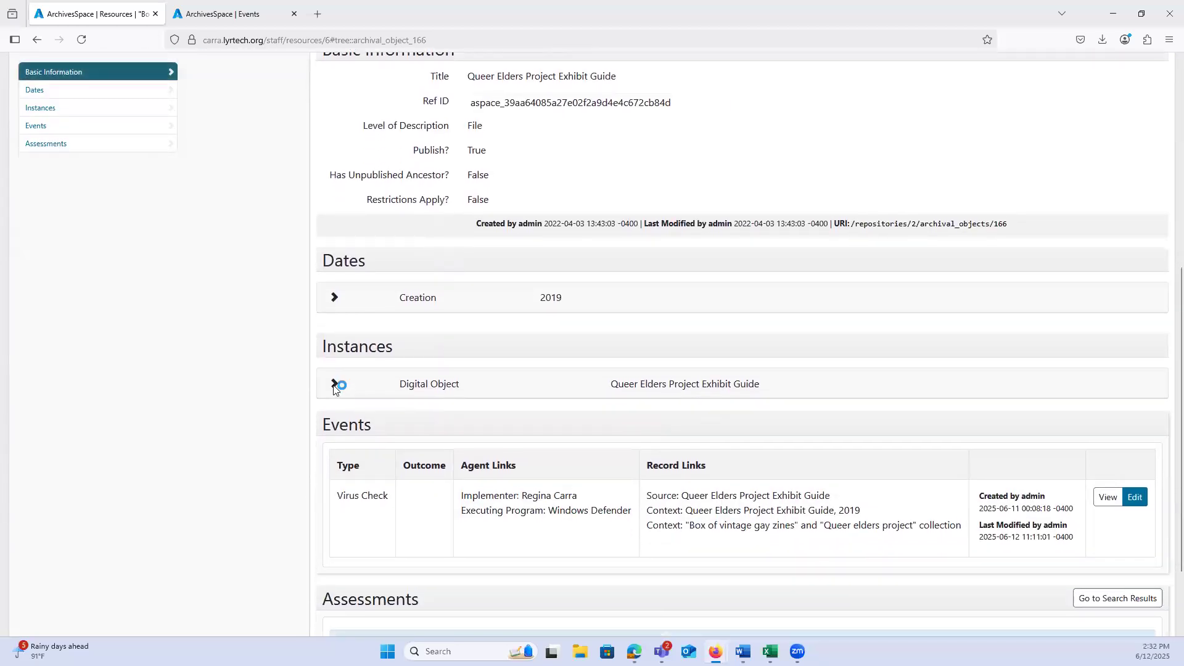
# Step: Expand the file's digital object instance, view the linked Queer Elders Project Exhibit Guide digital object, and shorten its tree pane
pyautogui.click(334, 385)
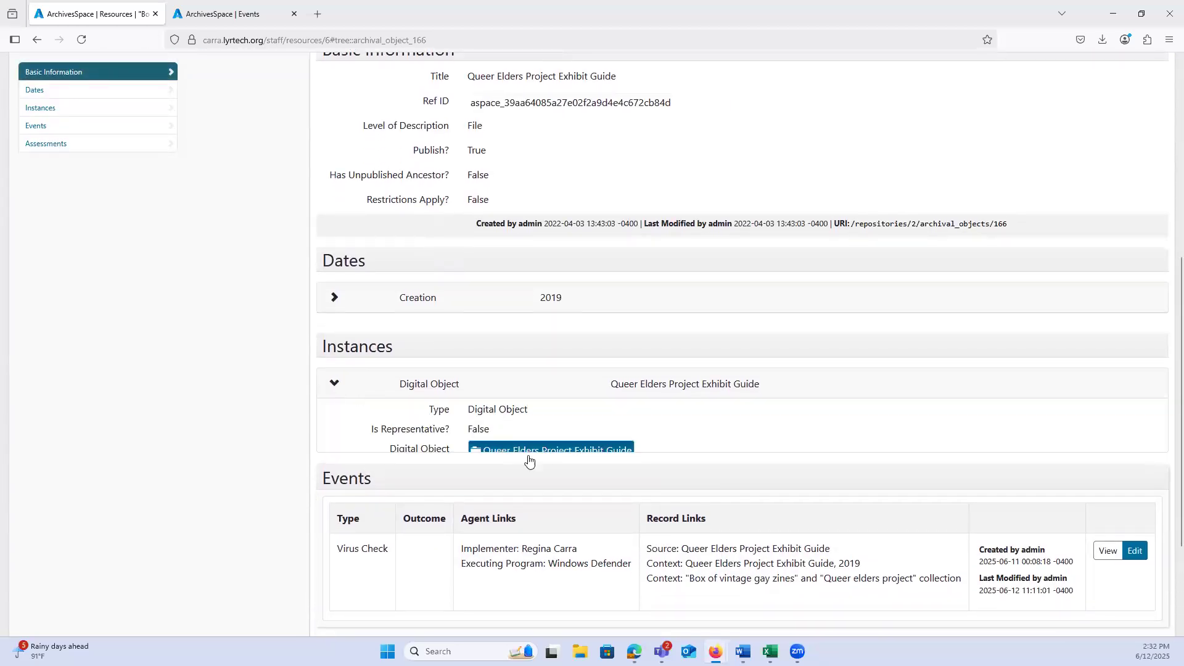
pyautogui.moveTo(515, 454)
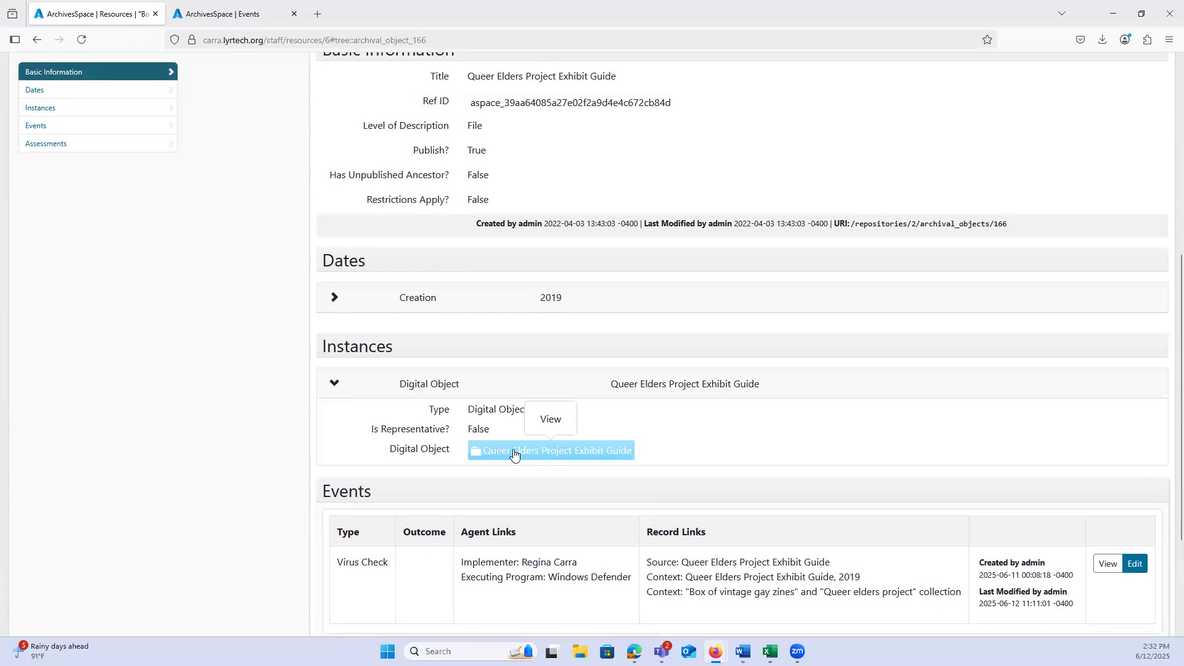
pyautogui.click(544, 417)
pyautogui.moveTo(589, 354); pyautogui.dragTo(592, 246)
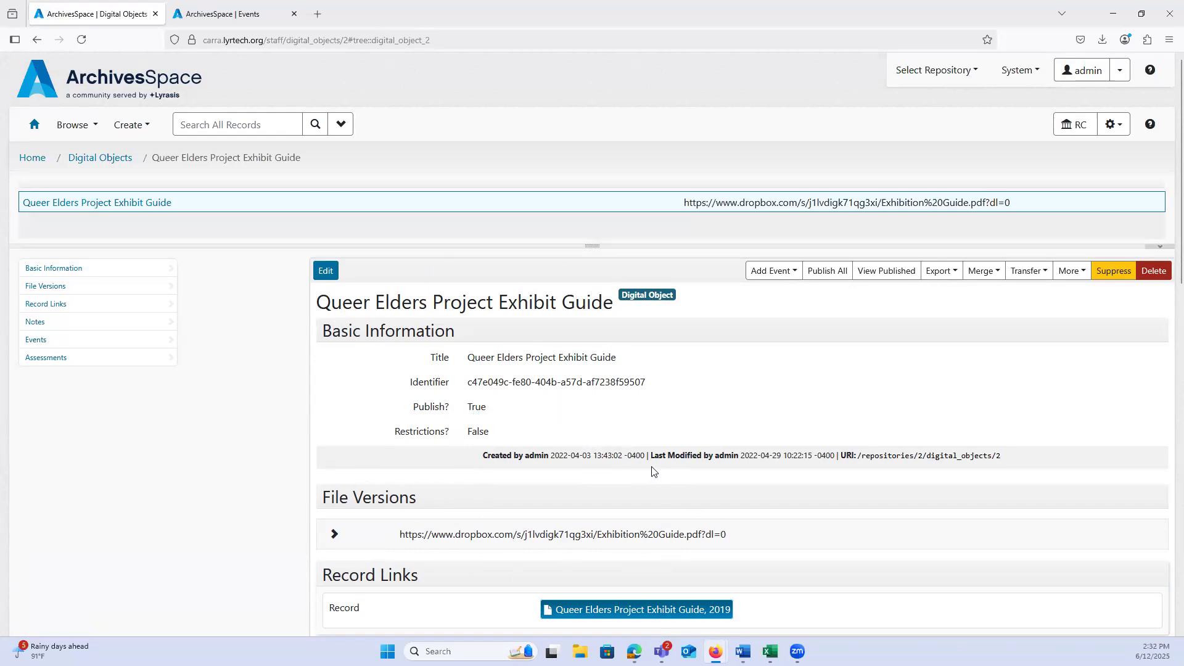
pyautogui.scroll(-2, 652, 472)
pyautogui.scroll(2, 680, 467)
# Step: Add a new event of type Virus Check directly from the Queer Elders Project Exhibit Guide digital object
pyautogui.click(754, 272)
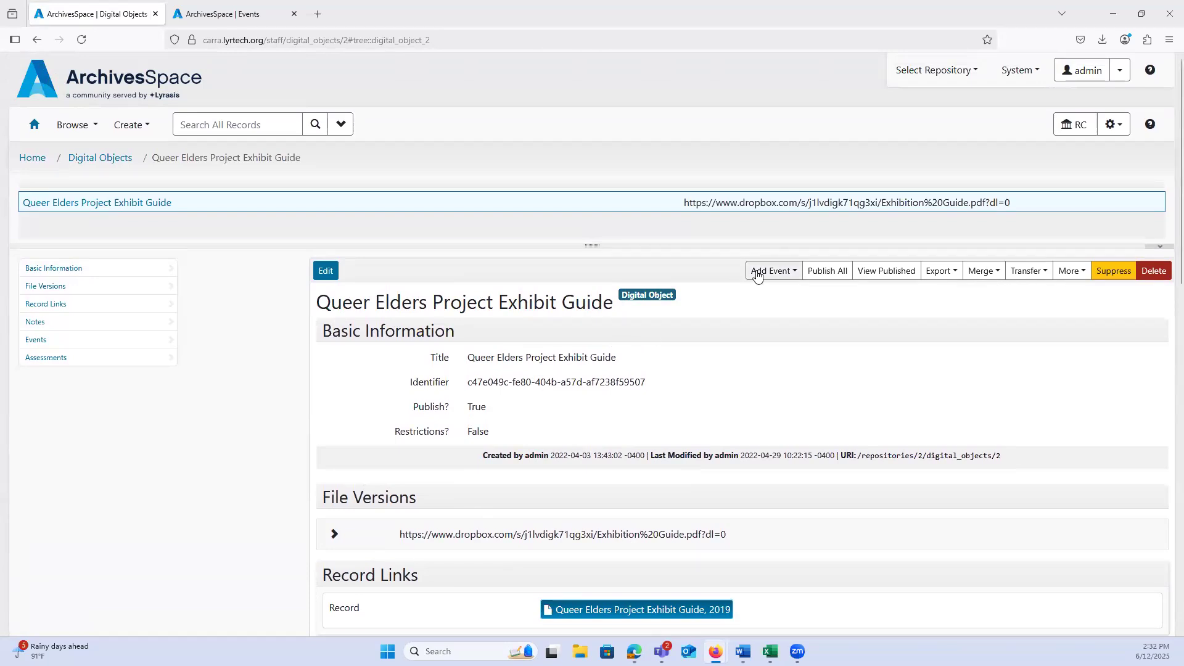
pyautogui.click(734, 308)
pyautogui.scroll(-6, 714, 463)
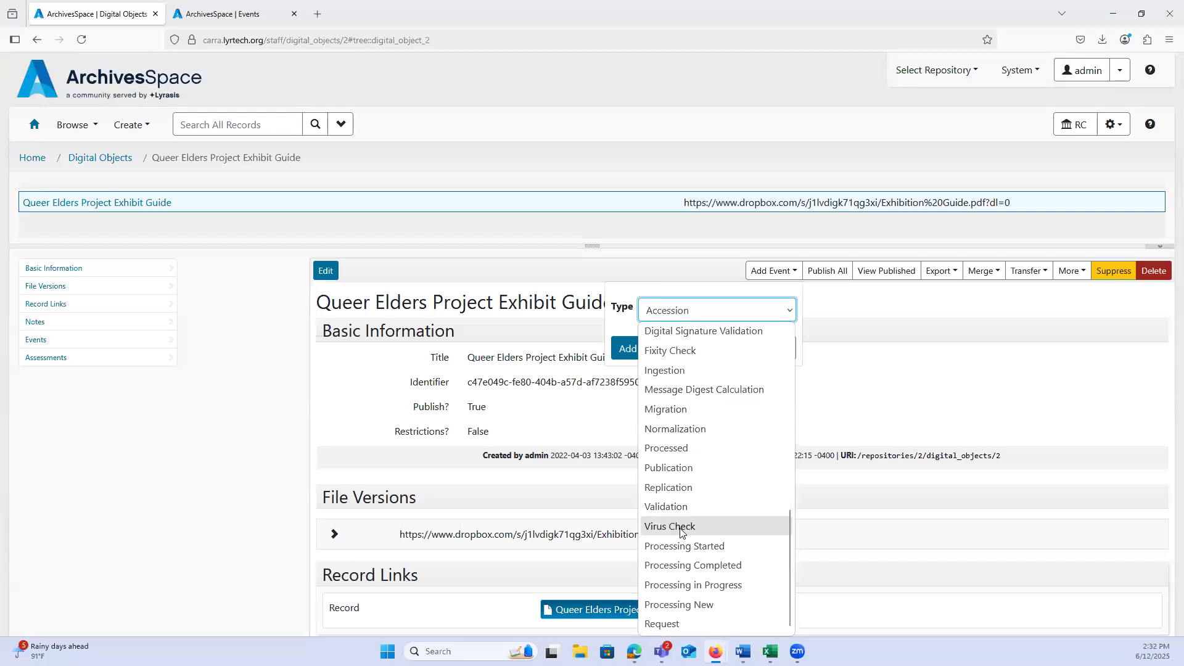
pyautogui.click(680, 527)
pyautogui.click(629, 351)
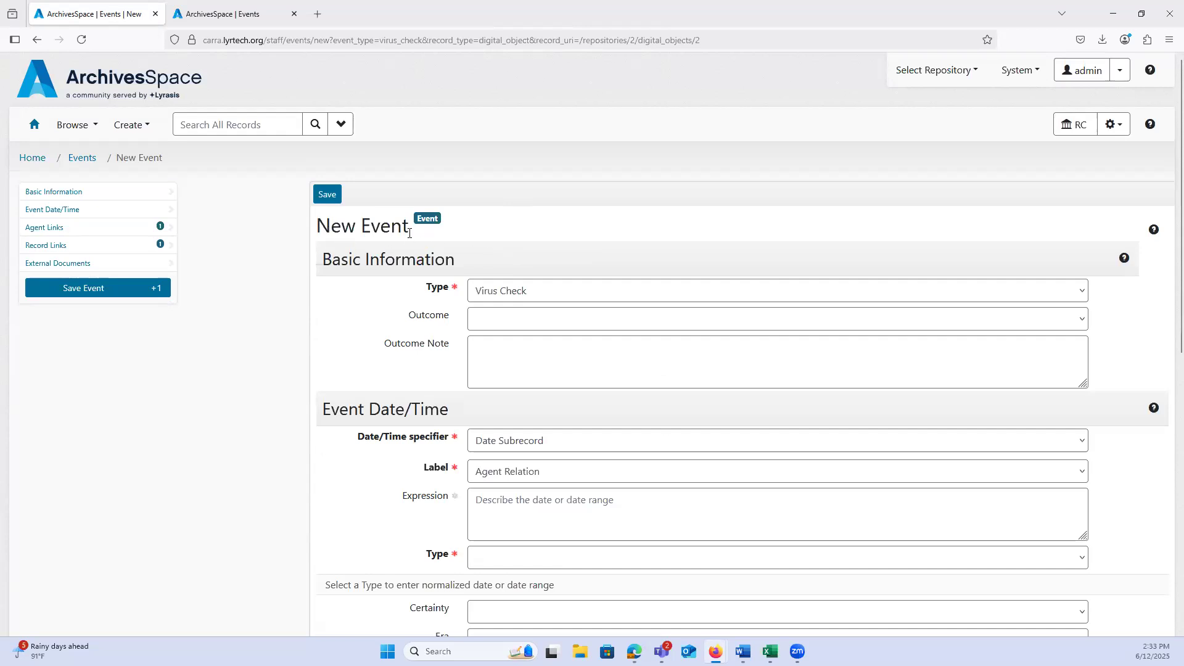
# Step: Keep the event type as Virus Check and set its outcome to Pass
pyautogui.click(500, 297)
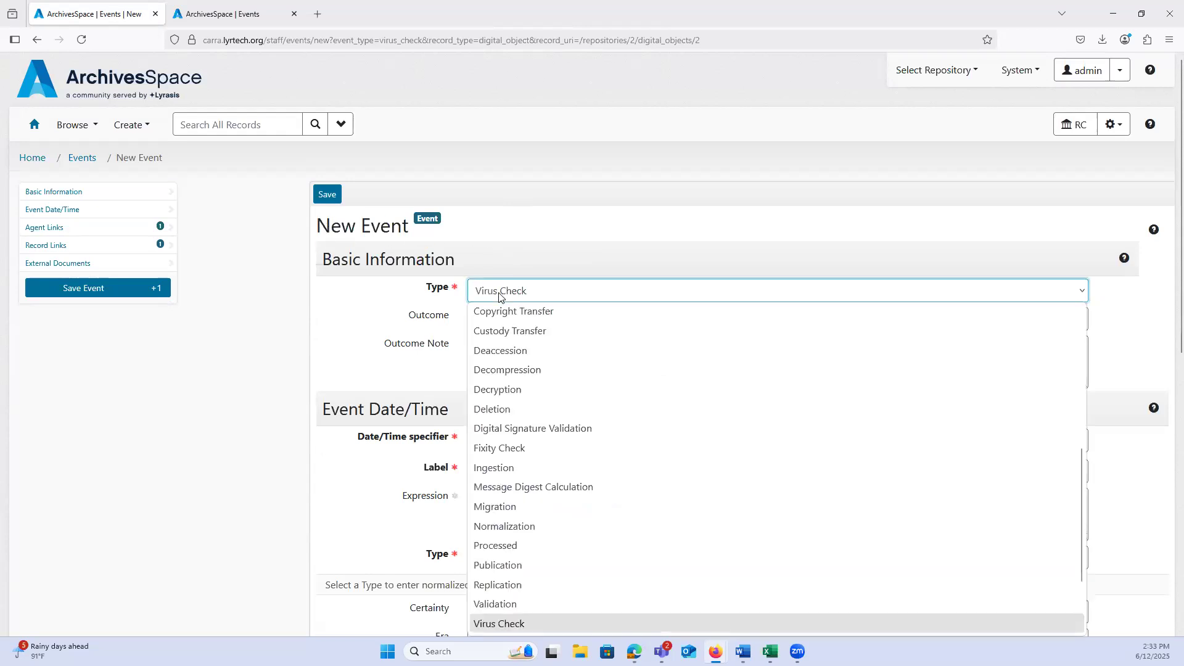
pyautogui.click(465, 300)
pyautogui.scroll(-1, 376, 317)
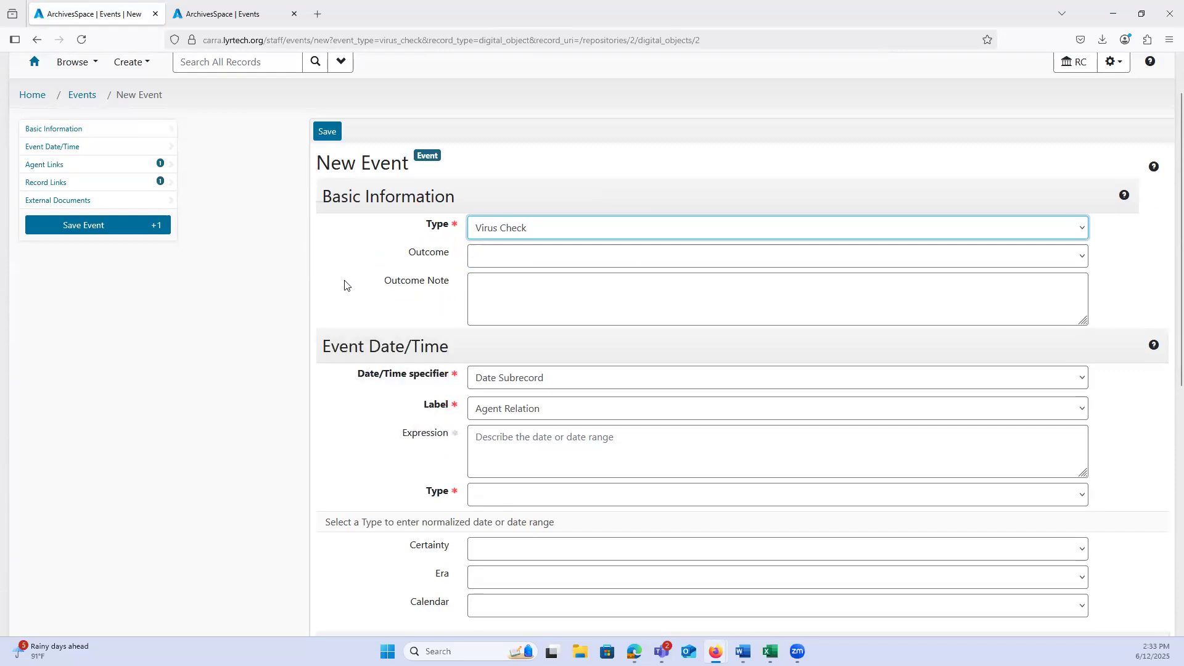
pyautogui.click(484, 265)
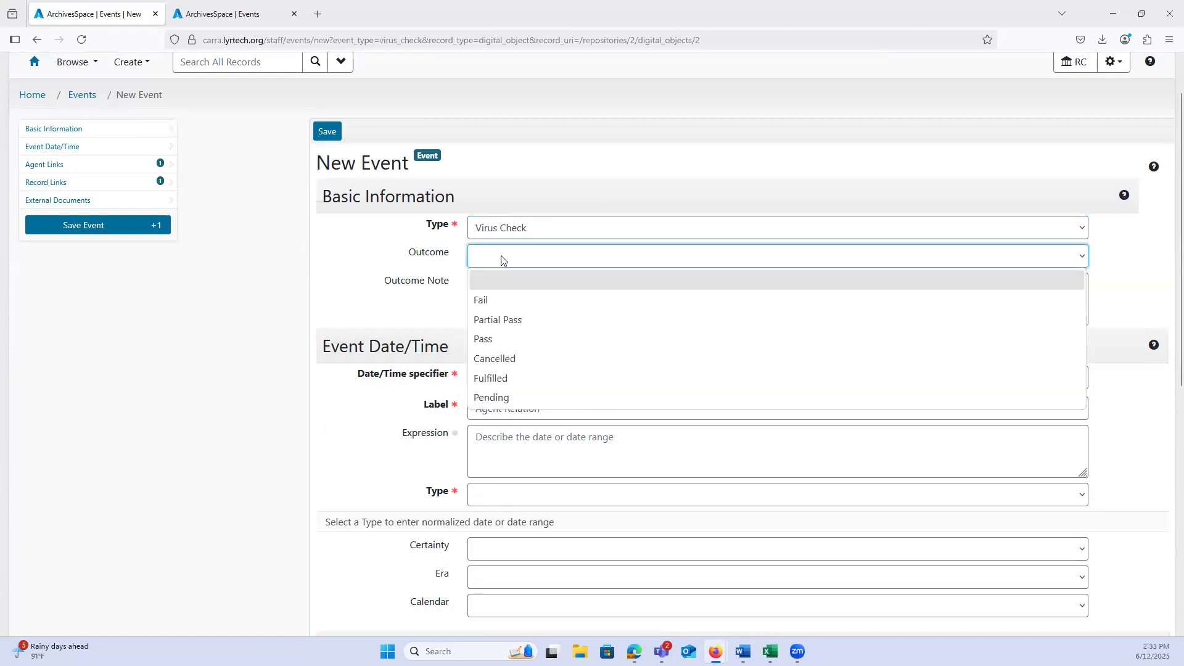
pyautogui.click(489, 301)
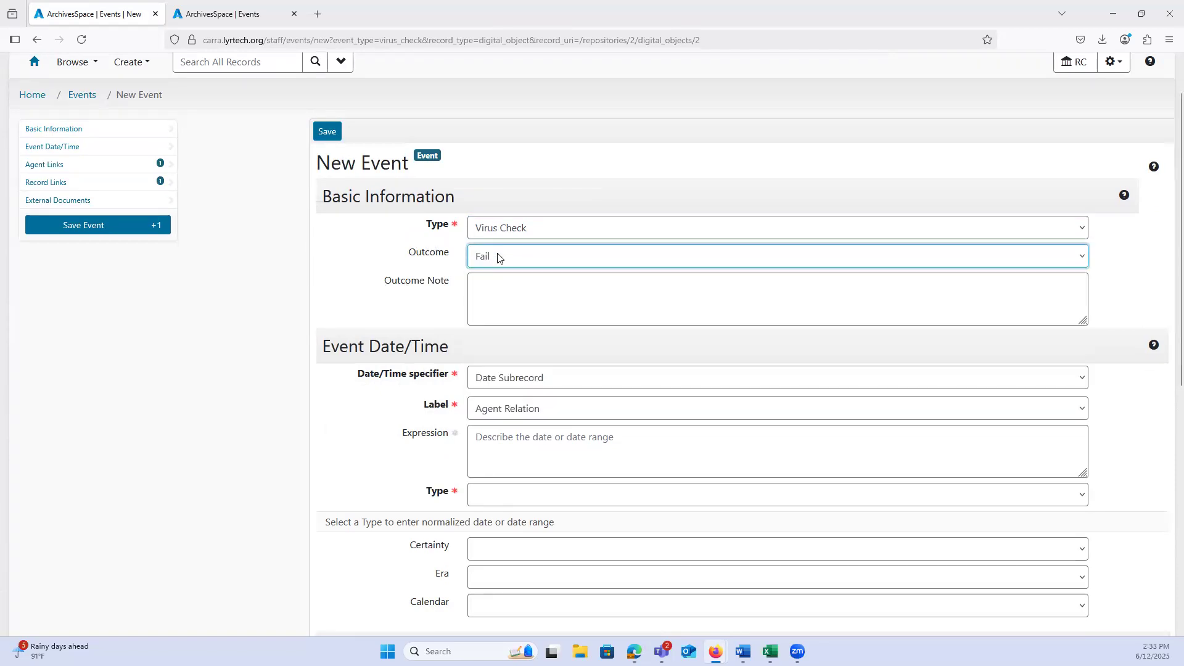
pyautogui.click(498, 258)
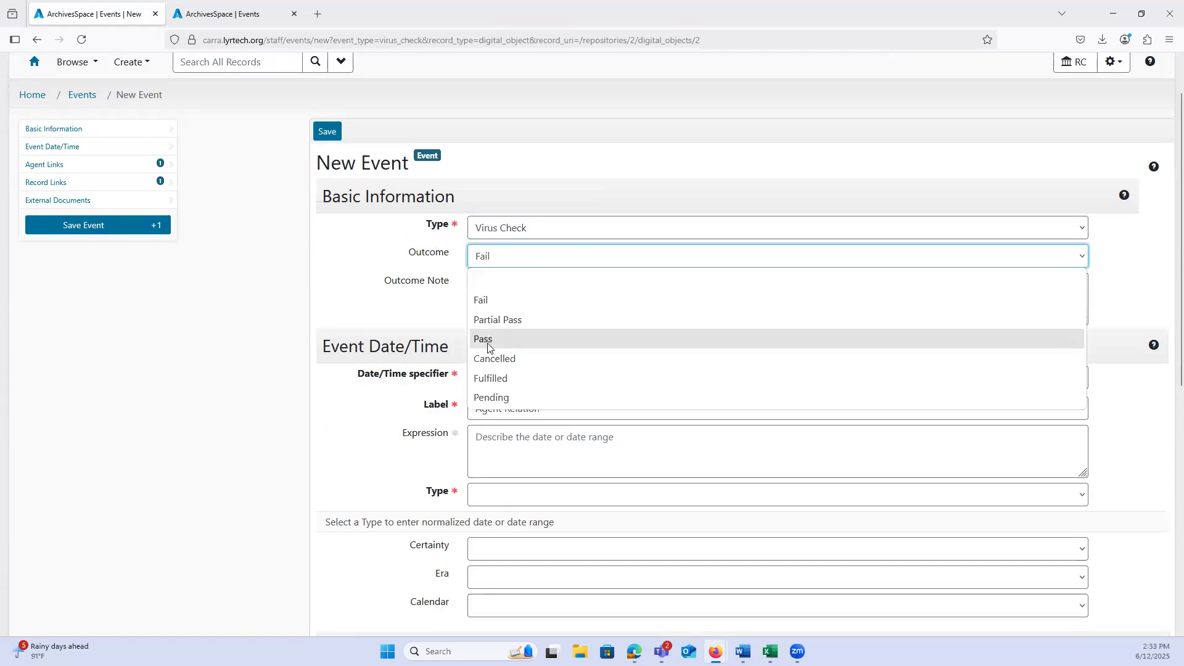
pyautogui.click(494, 340)
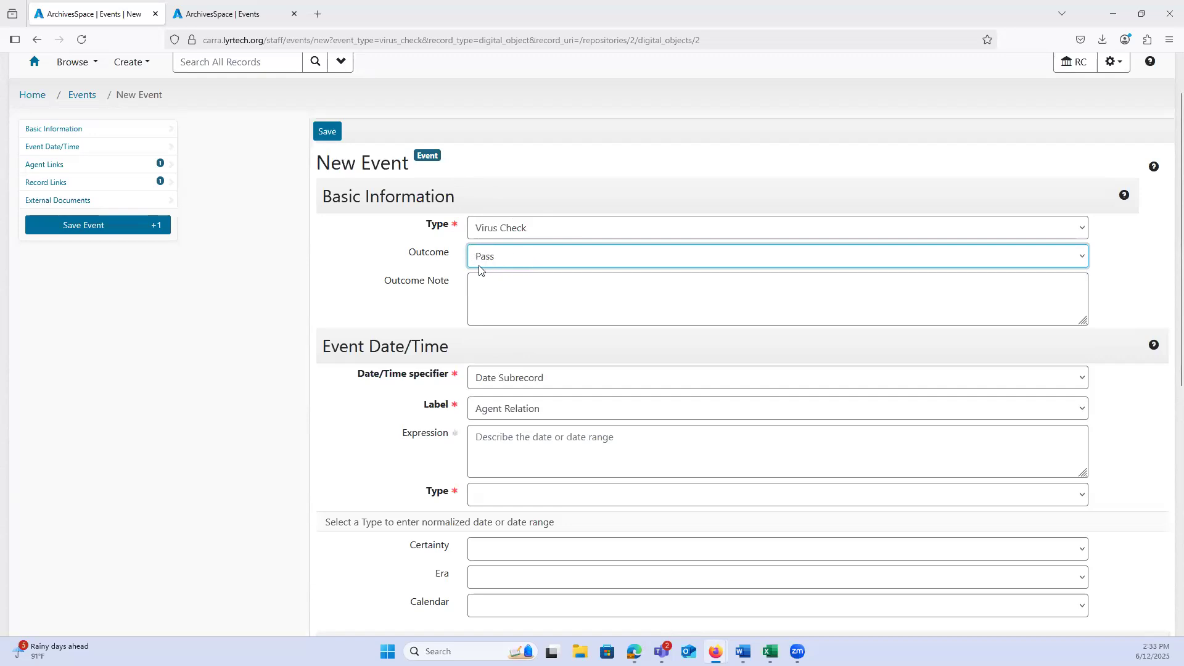
pyautogui.click(481, 302)
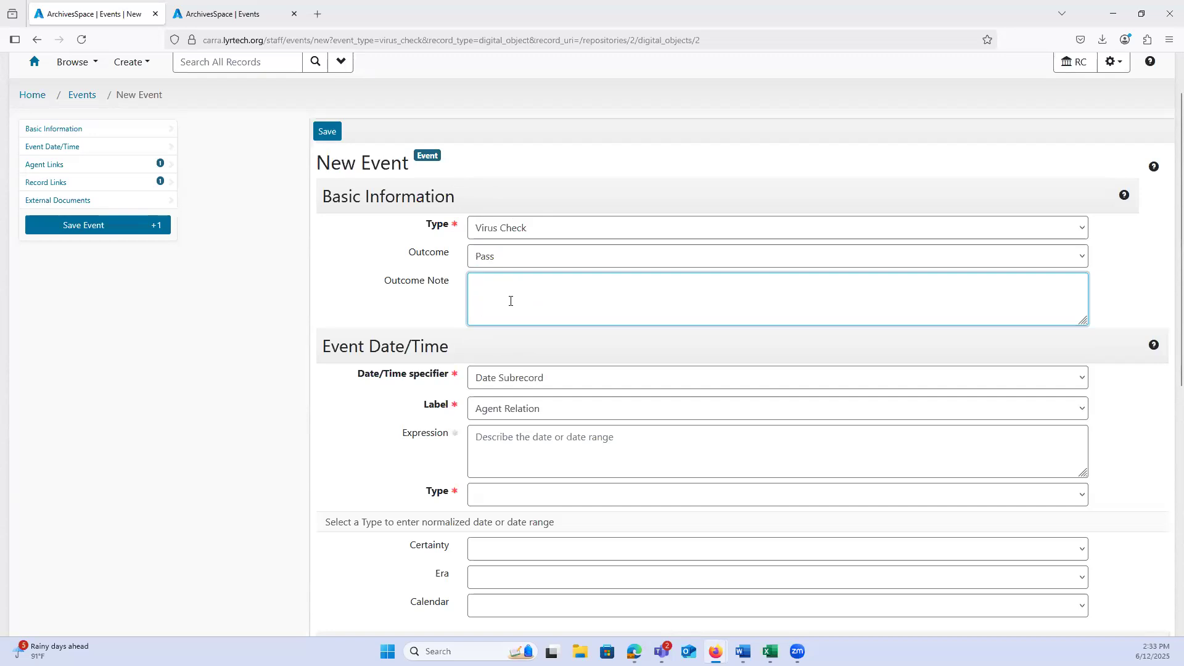
pyautogui.click(490, 260)
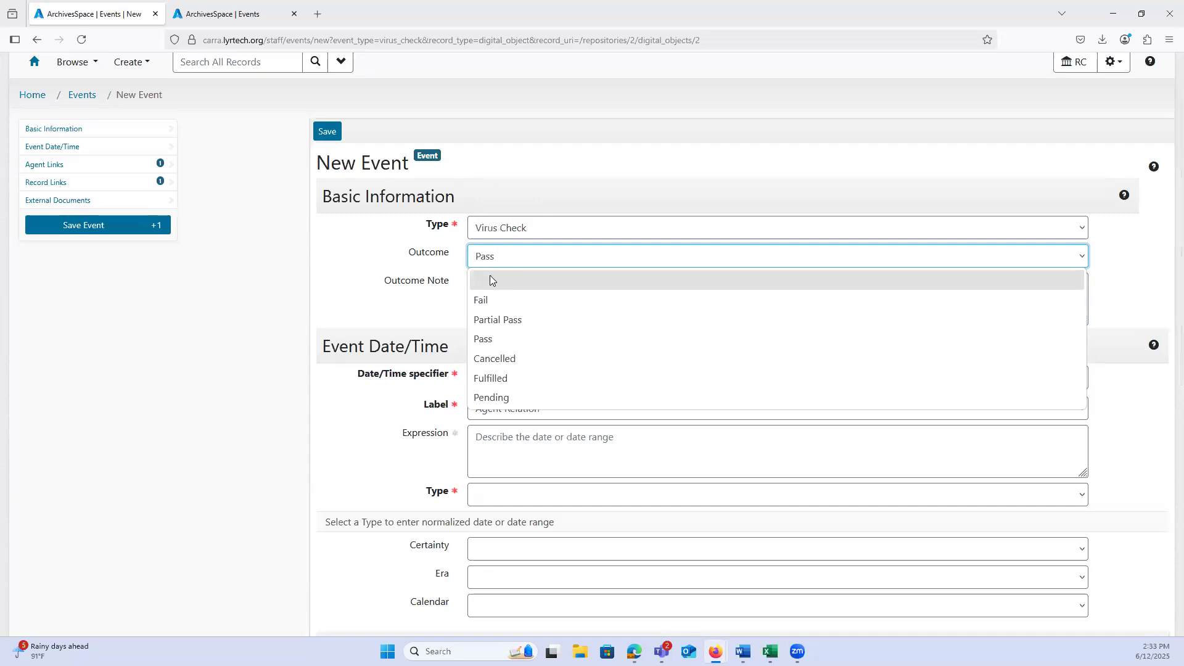
pyautogui.click(493, 339)
pyautogui.scroll(-3, 398, 205)
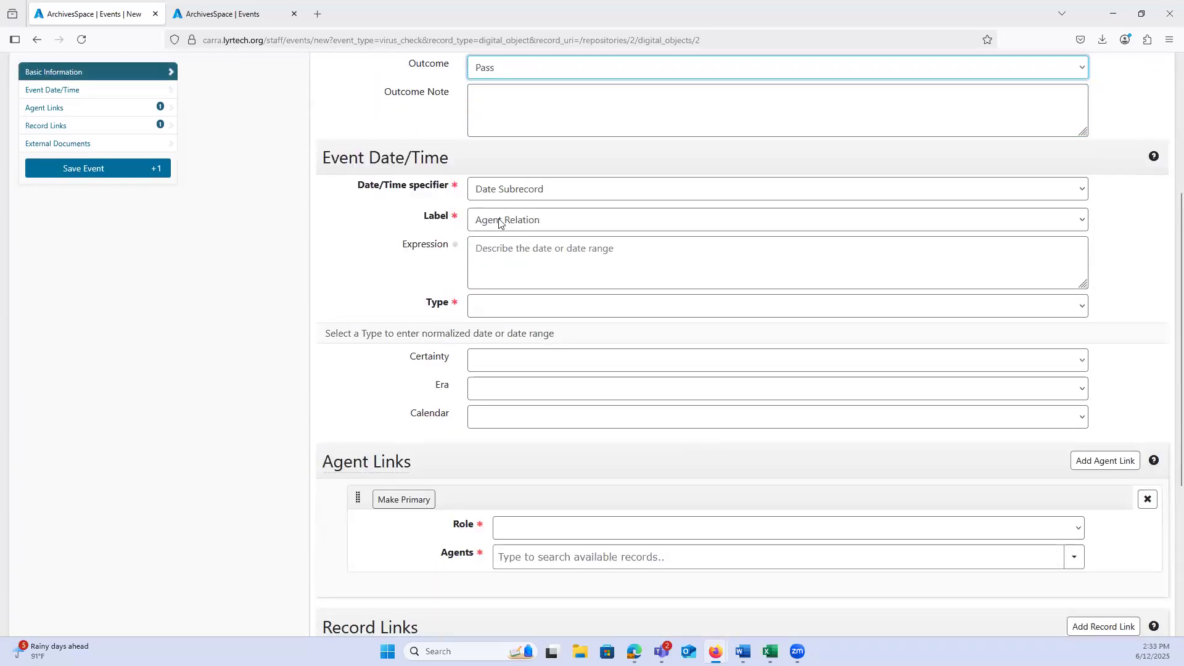
# Step: Set the event date label to Event and the type to Single, with a begin date of 2025-06-12
pyautogui.click(500, 223)
pyautogui.click(492, 358)
pyautogui.click(491, 308)
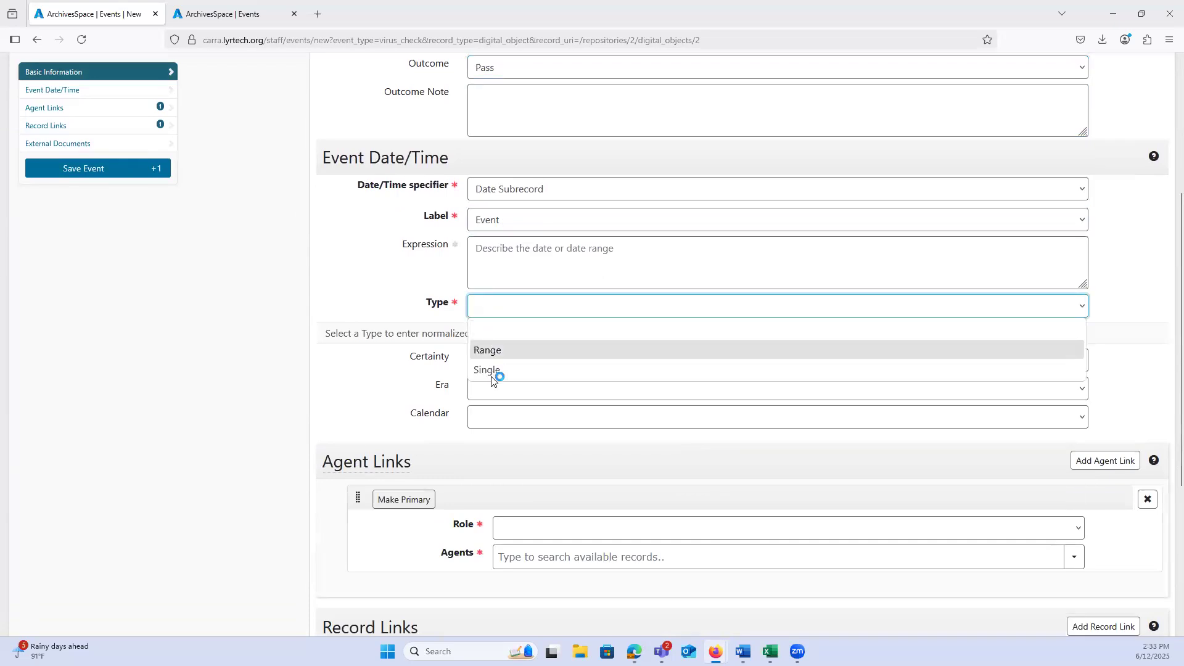
pyautogui.click(491, 371)
pyautogui.click(481, 337)
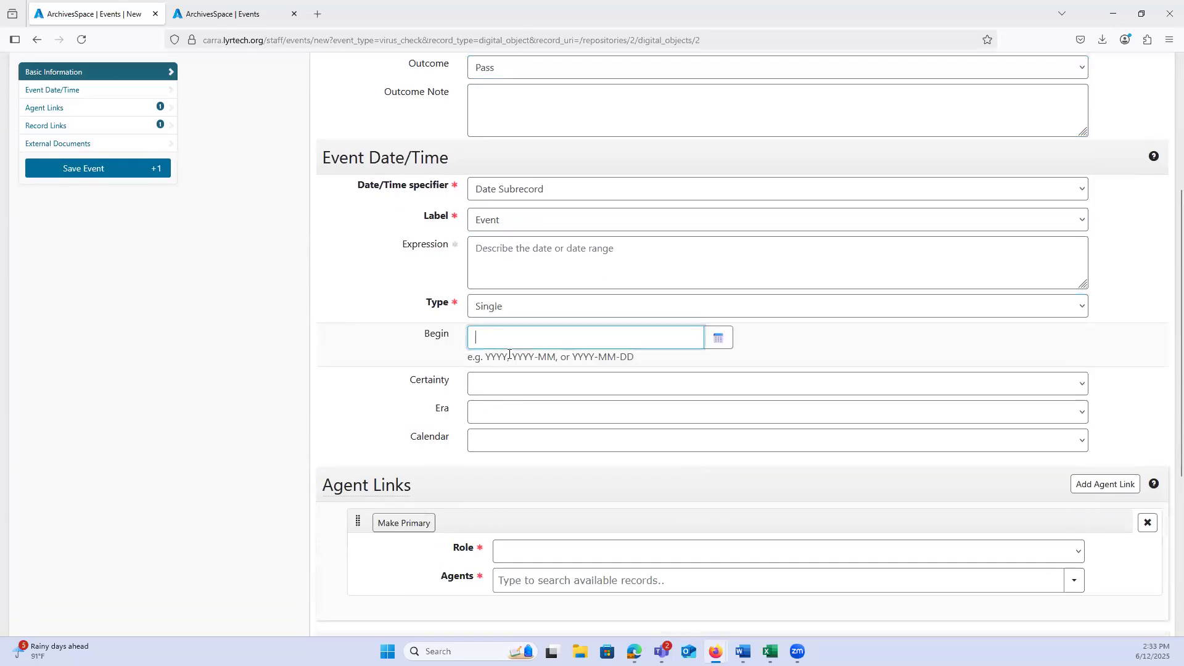
pyautogui.click(727, 337)
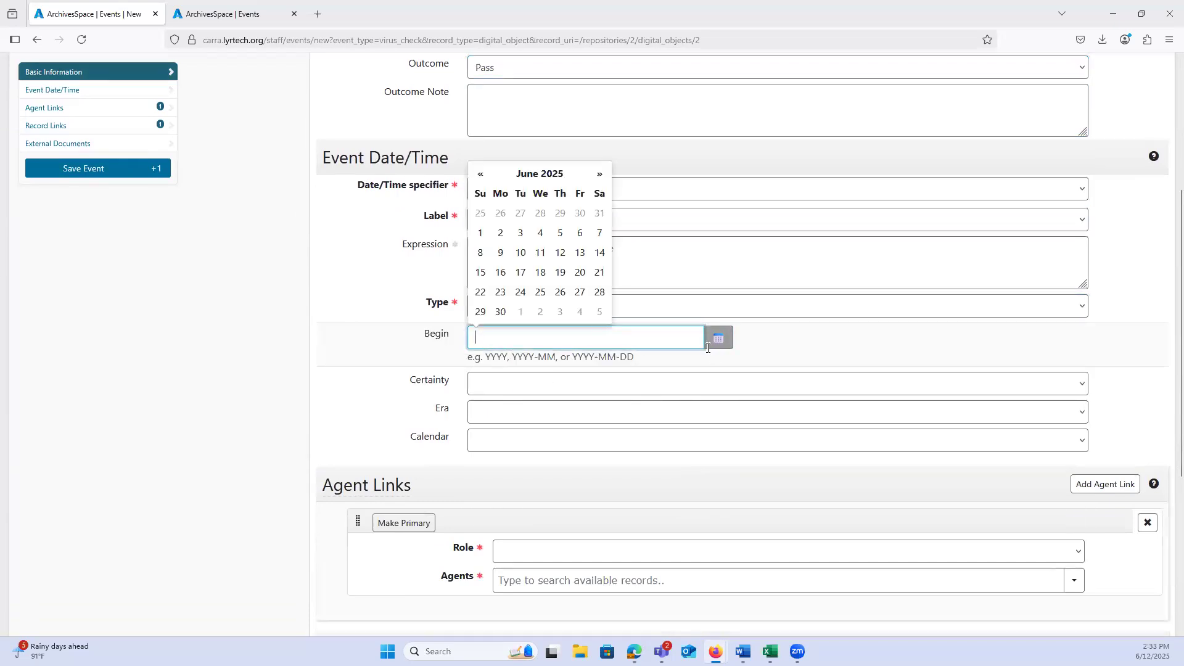
pyautogui.click(560, 252)
# Step: Set the first agent link's role to Implementer and link the staff member's agent record
pyautogui.scroll(-3, 343, 312)
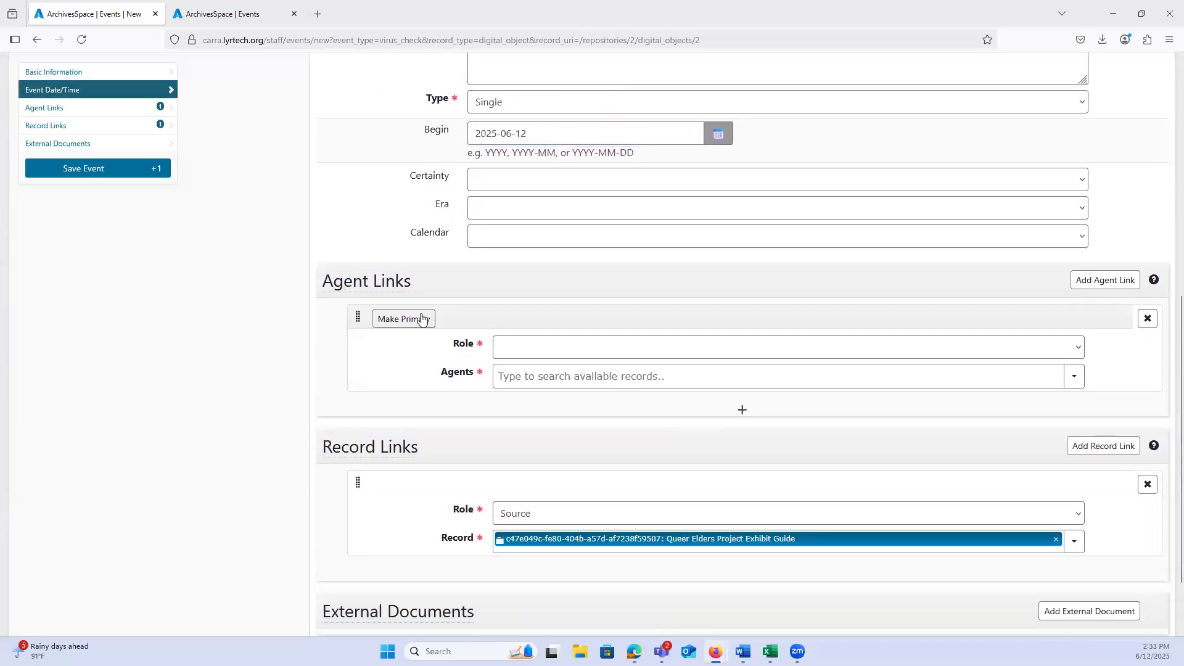
pyautogui.scroll(-2, 422, 318)
pyautogui.click(528, 259)
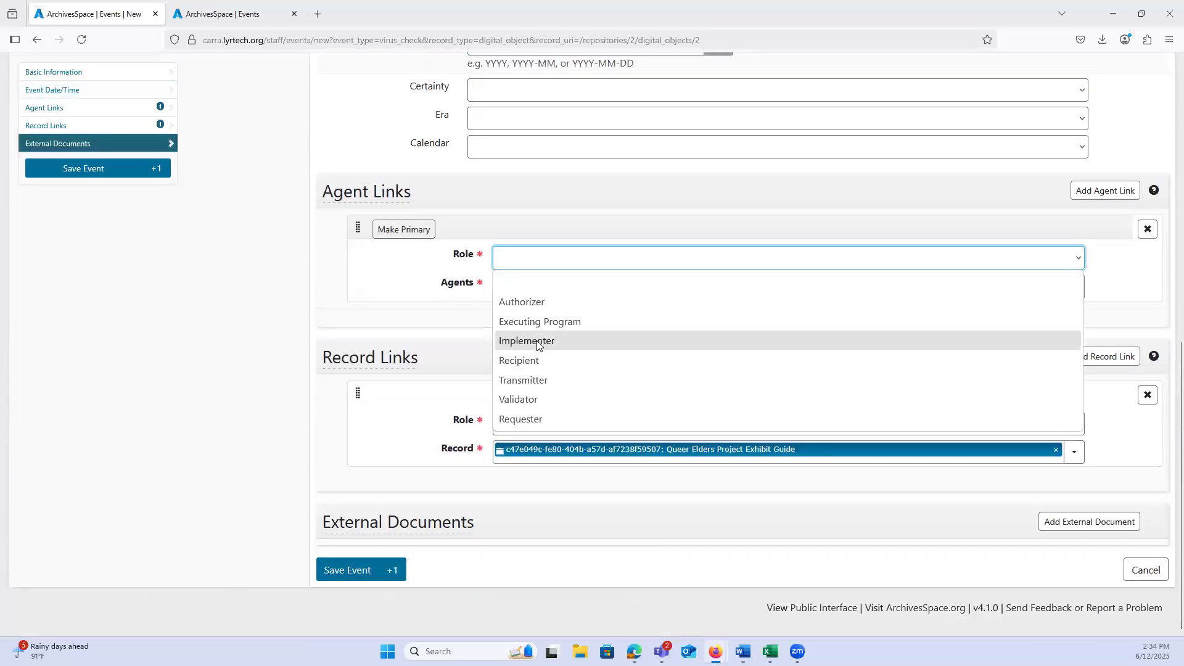
pyautogui.click(537, 342)
pyautogui.click(513, 289)
pyautogui.write('regina')
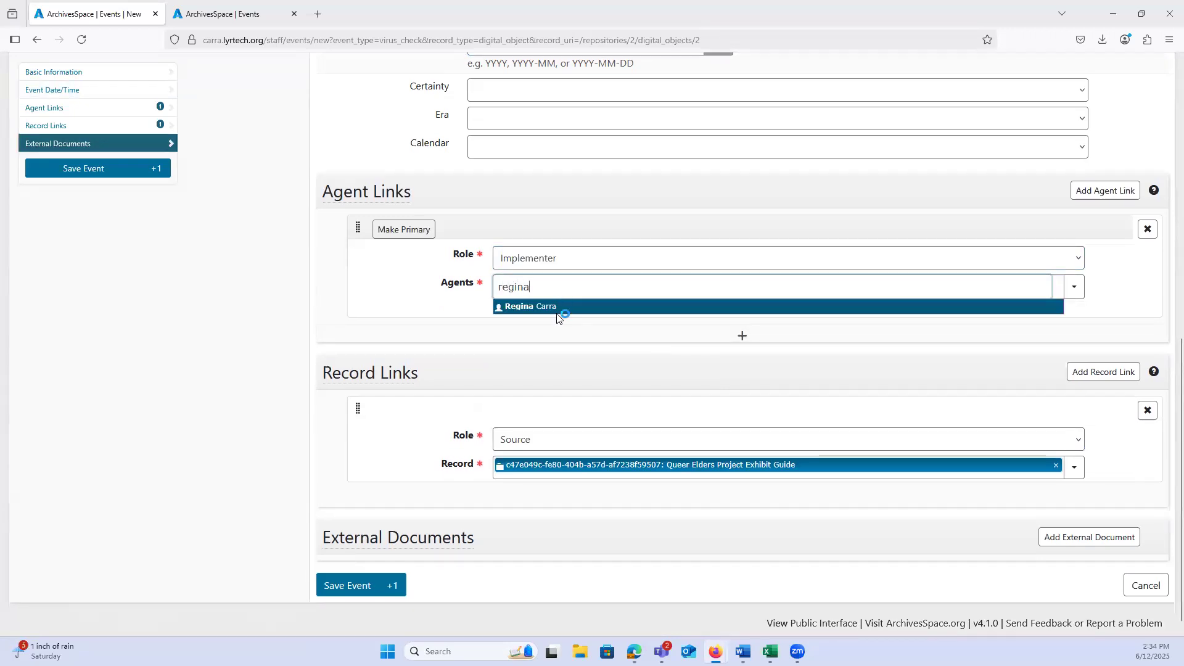
pyautogui.click(557, 307)
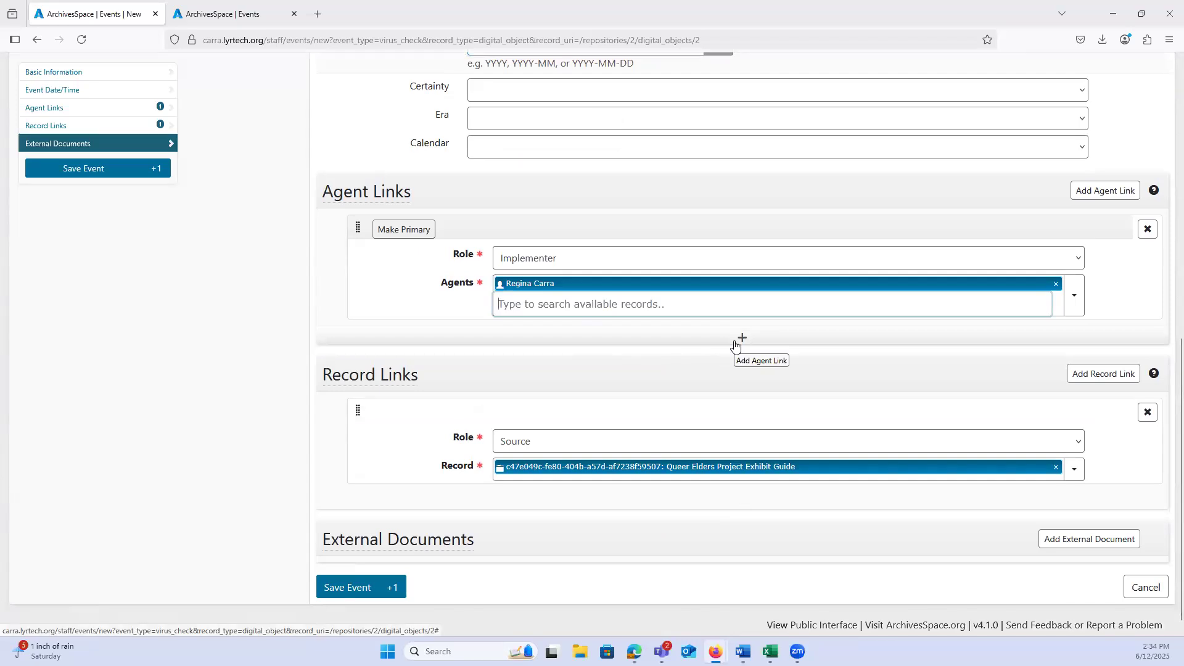
# Step: Add a second agent link with the Executing Program role and link the Windows Defender agent
pyautogui.click(737, 343)
pyautogui.click(531, 368)
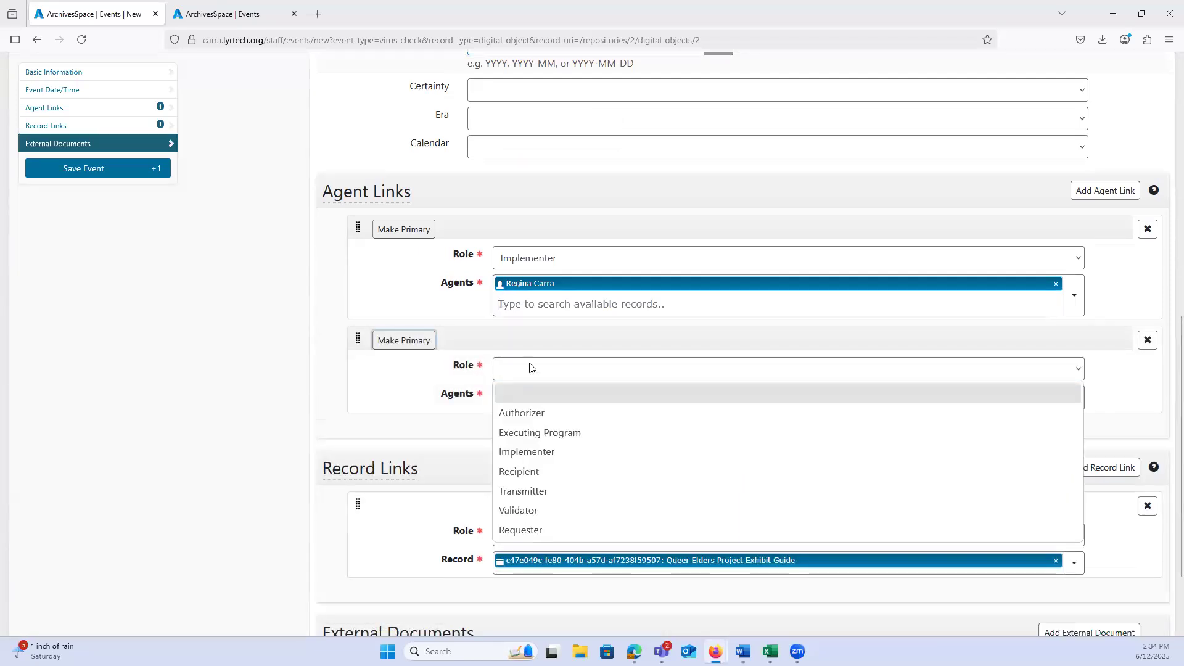
pyautogui.click(543, 432)
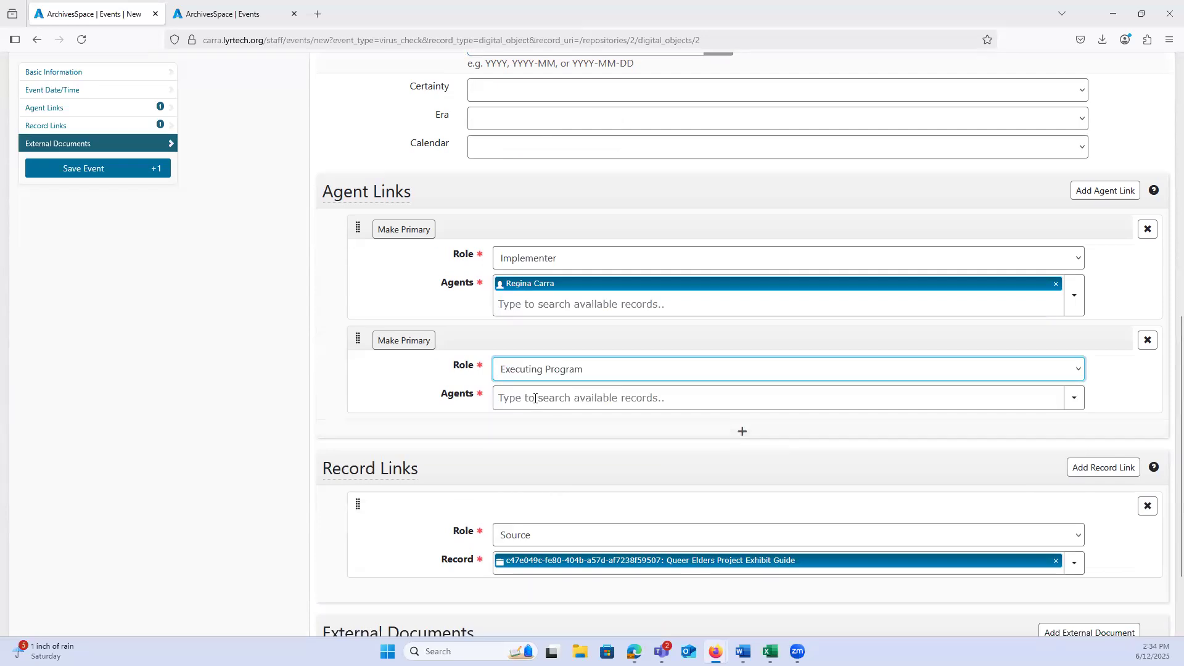
pyautogui.click(536, 398)
pyautogui.write('window')
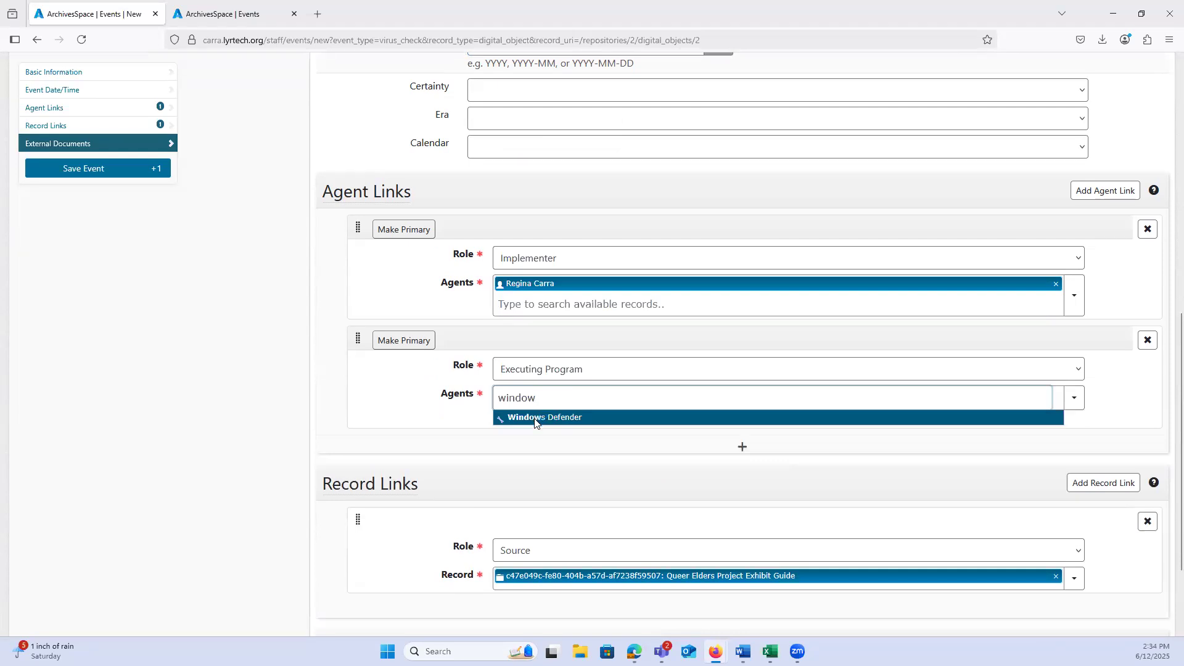
pyautogui.click(544, 418)
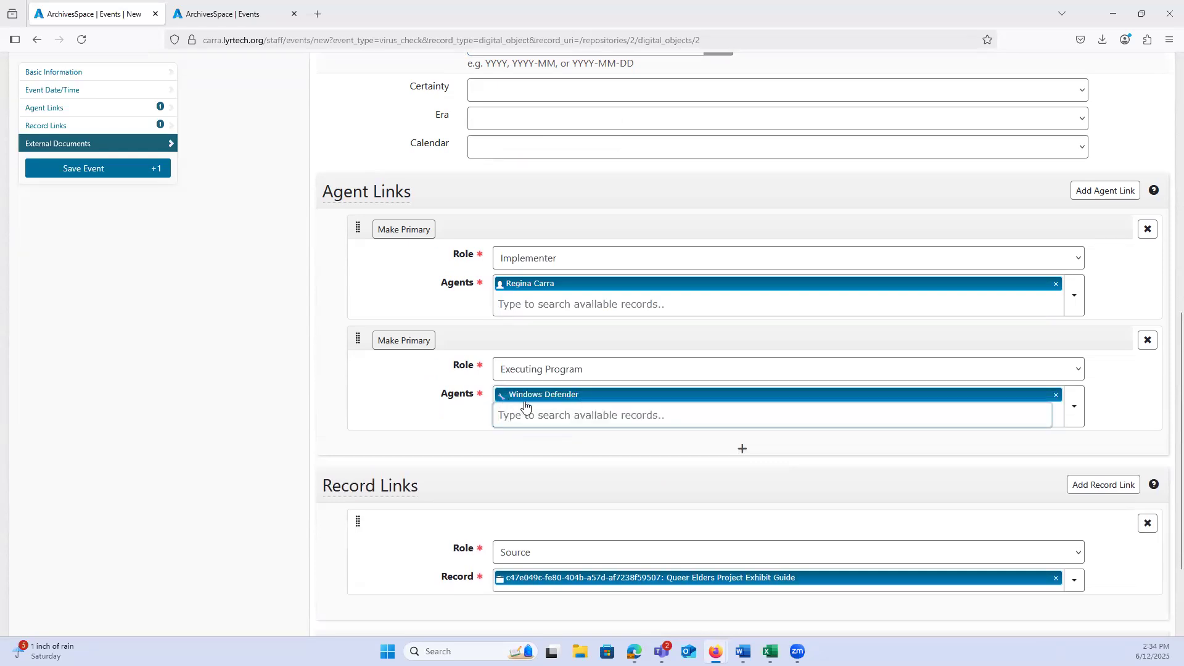
pyautogui.click(1076, 419)
pyautogui.moveTo(1066, 465)
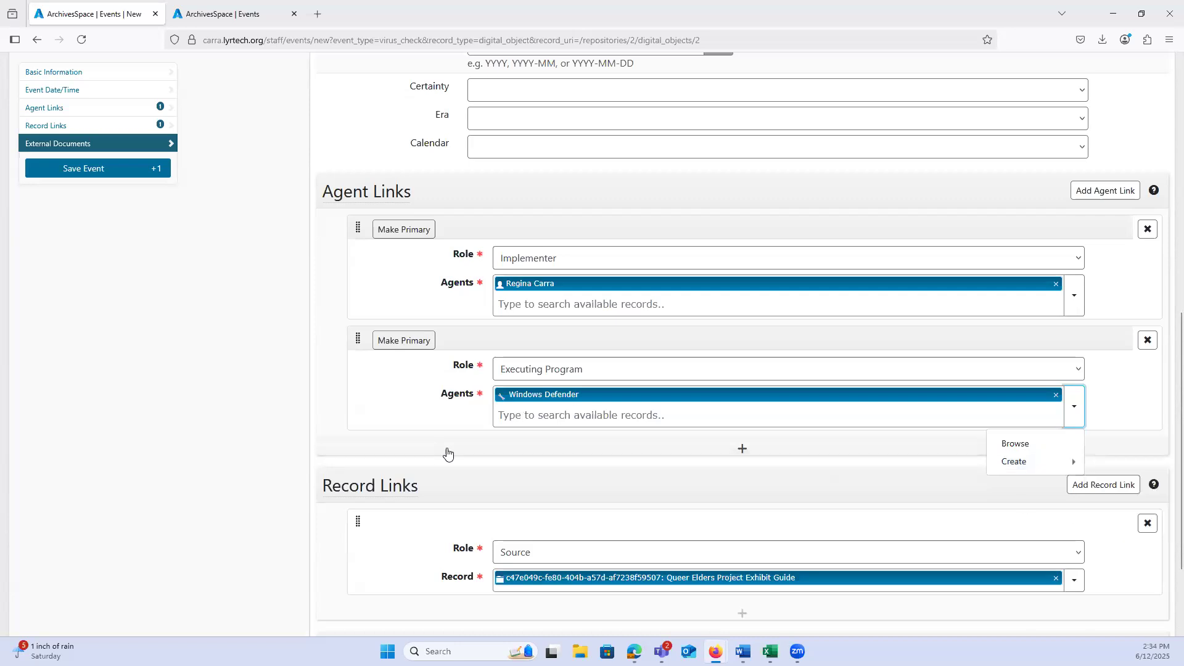
pyautogui.click(210, 444)
# Step: Add a second record link with the Context role to the Ms.Coll.69 "Box of vintage gay zines" and "Queer elders project" collection
pyautogui.scroll(-3, 213, 444)
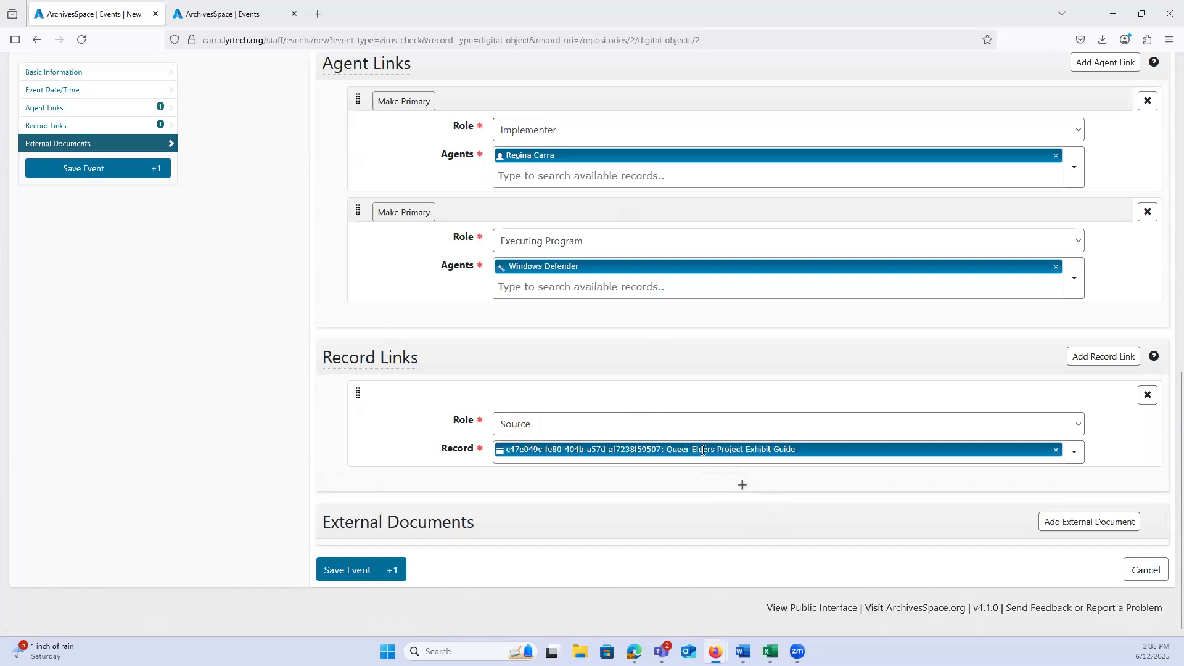
pyautogui.click(702, 476)
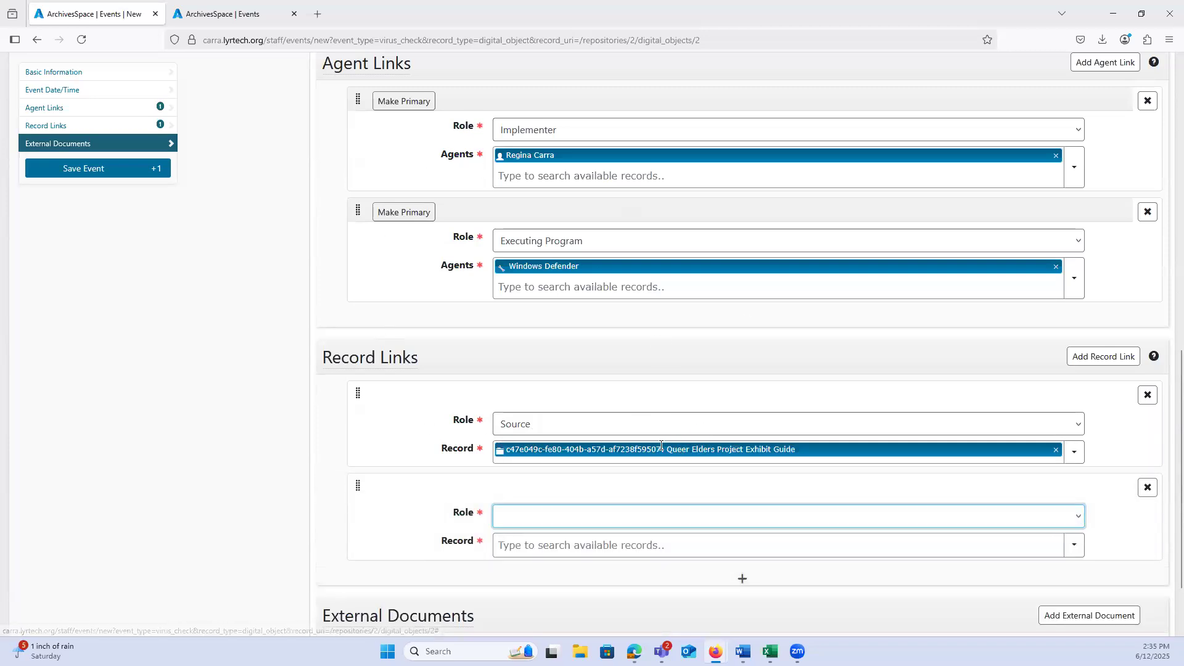
pyautogui.scroll(-2, 537, 423)
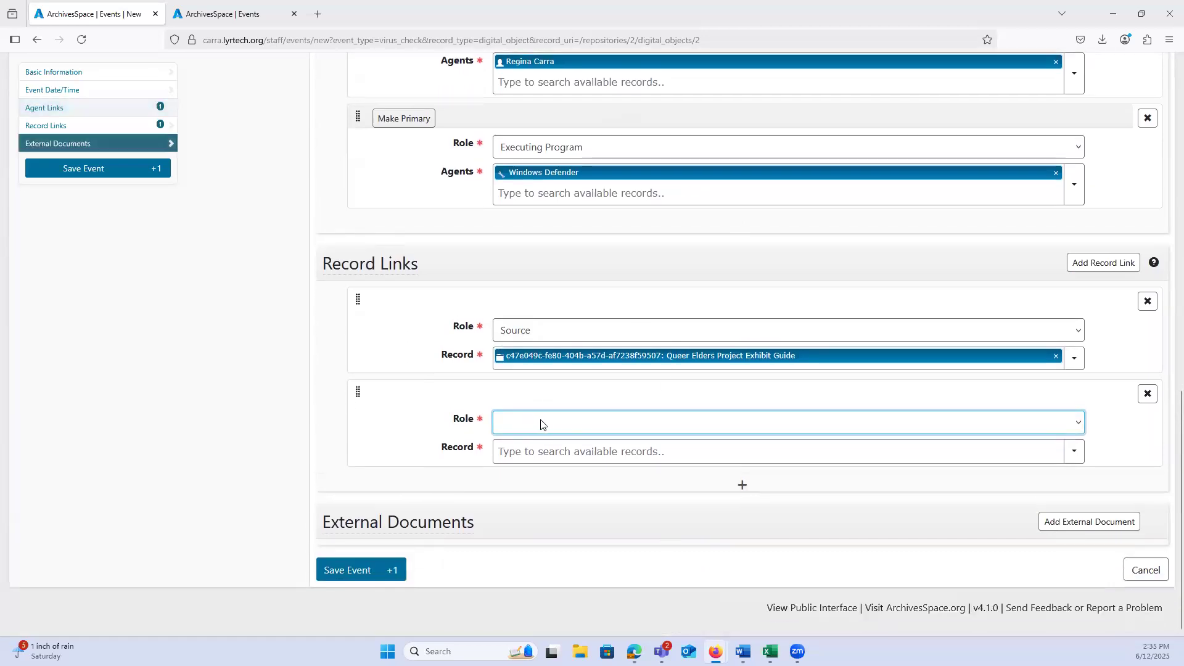
pyautogui.click(537, 422)
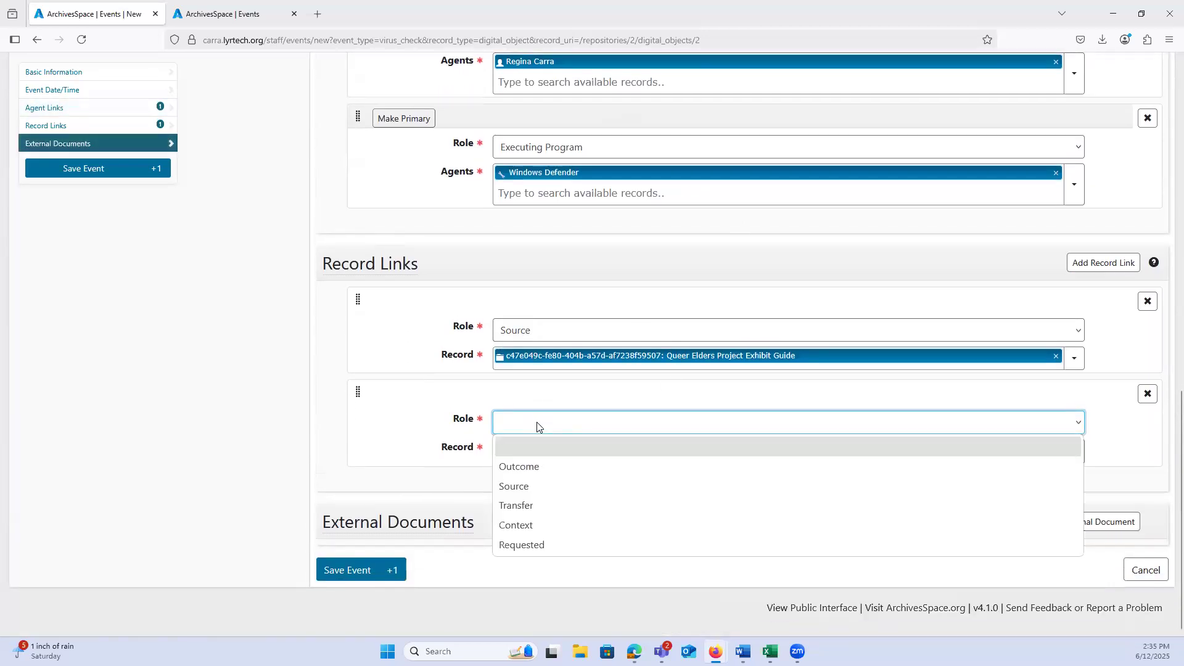
pyautogui.click(526, 523)
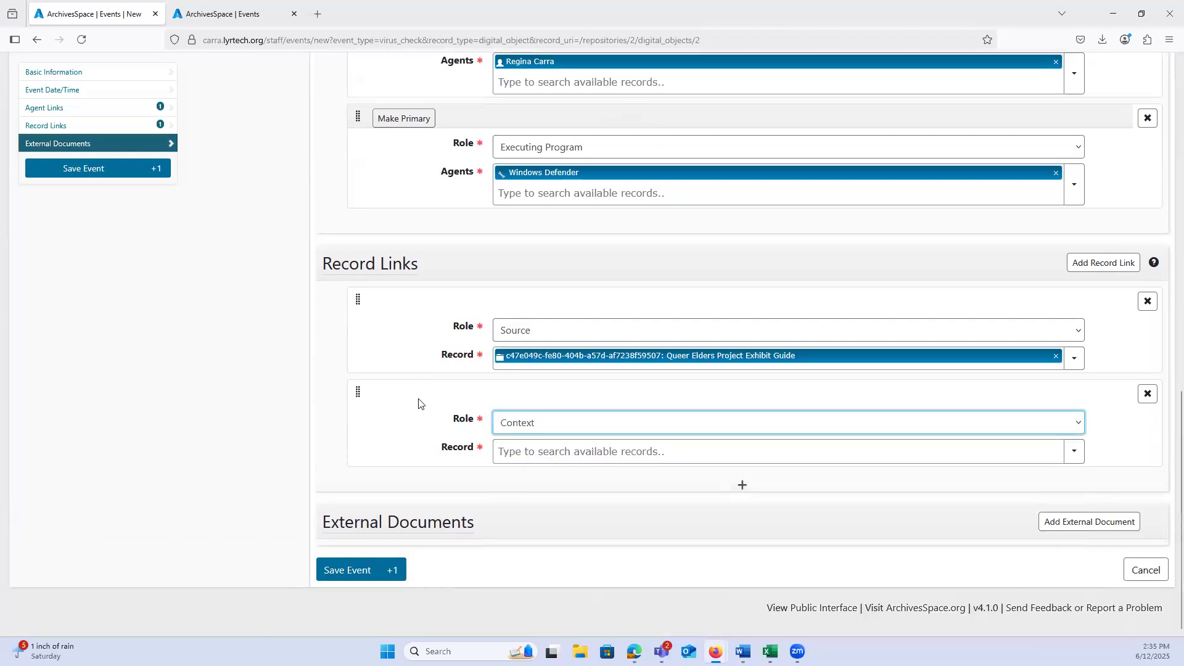
pyautogui.click(523, 453)
pyautogui.write('box')
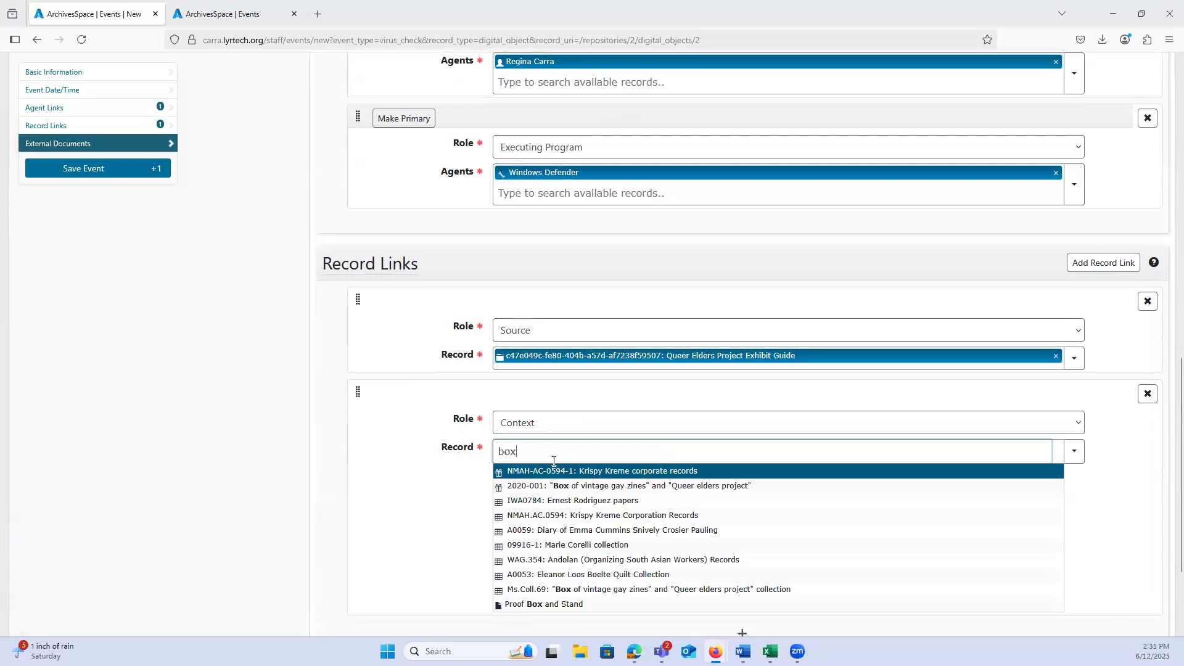
pyautogui.click(565, 587)
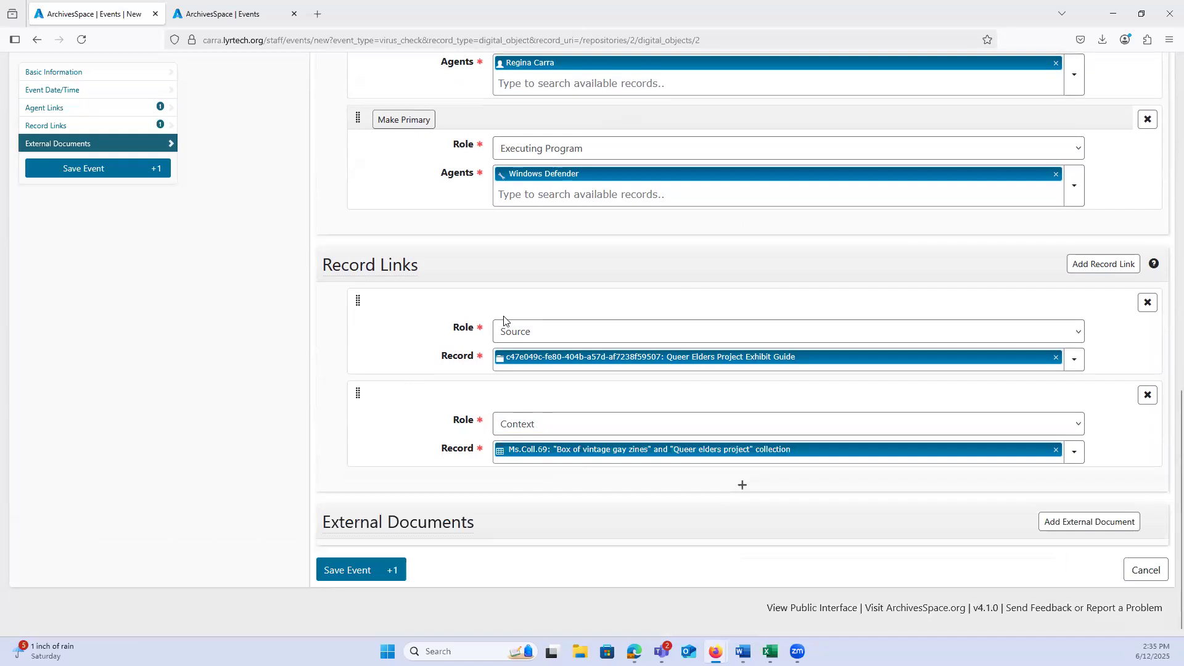
# Step: Add a third record link with the Context role to the archival object Queer Elders Project Exhibit Guide, 2019
pyautogui.click(736, 490)
pyautogui.click(584, 515)
pyautogui.click(531, 533)
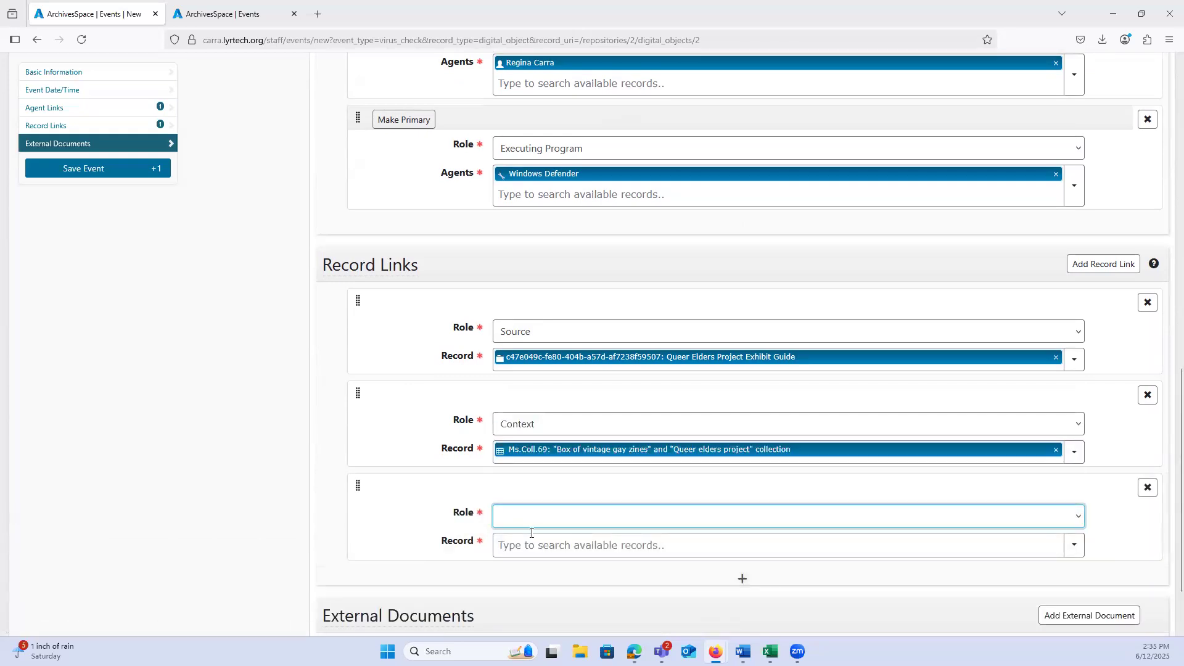
pyautogui.click(534, 546)
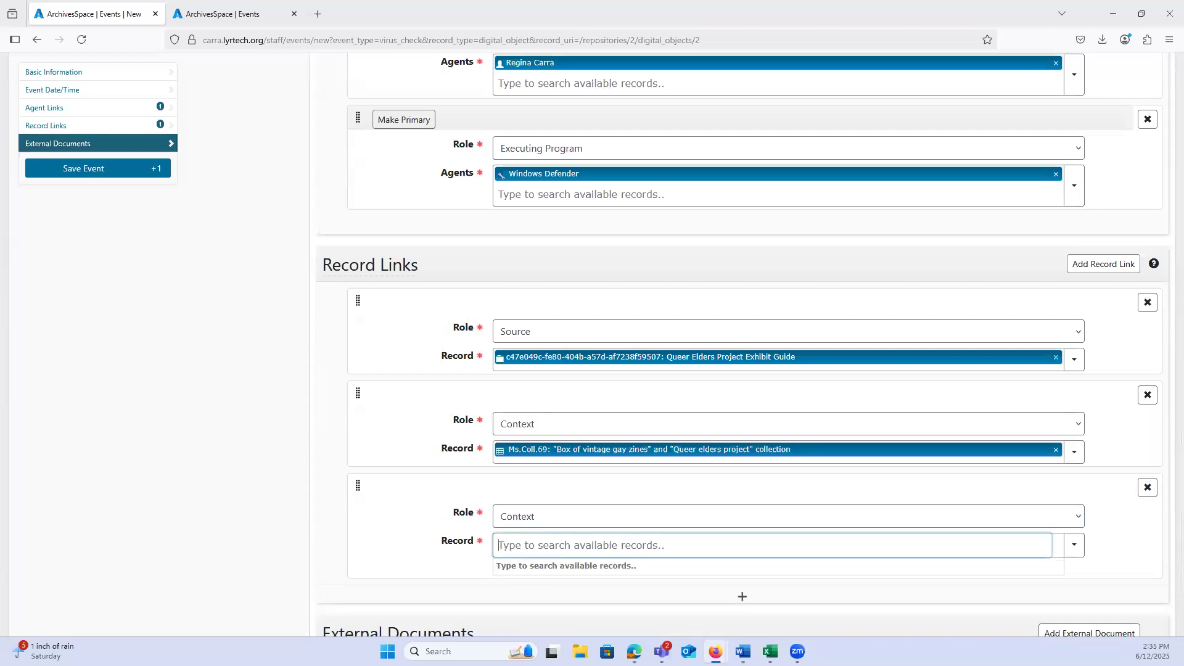
pyautogui.write('proj')
pyautogui.press('BackSpace')
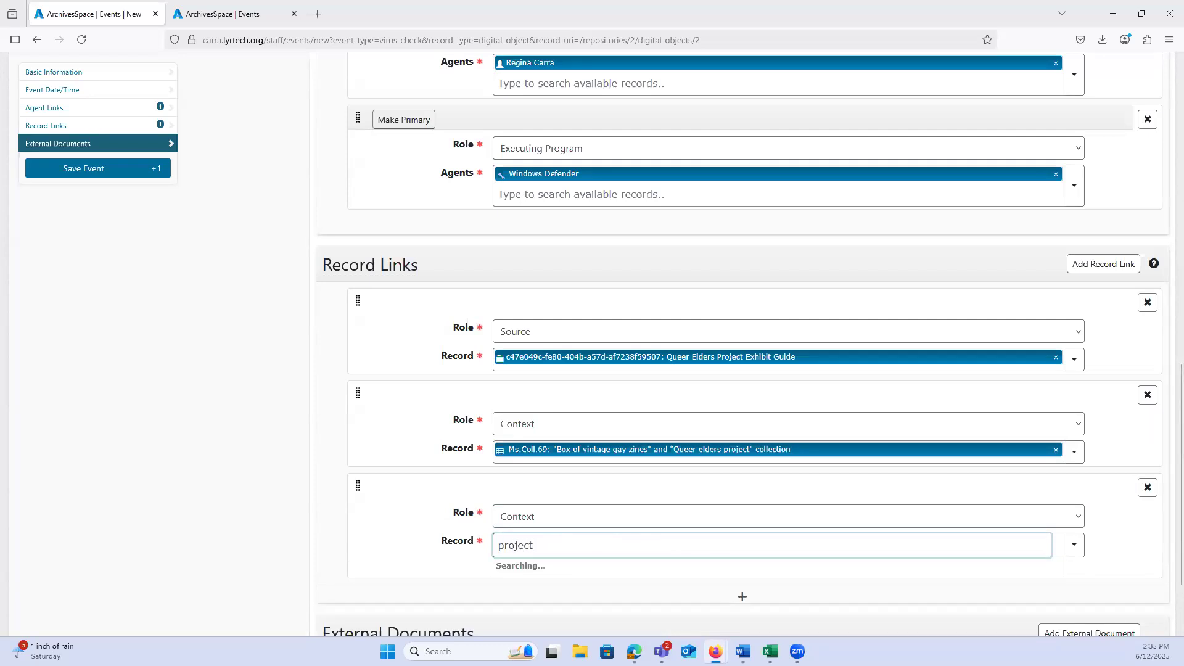
pyautogui.write('ject exhib')
pyautogui.write('t')
pyautogui.press('BackSpace')
pyautogui.write('it')
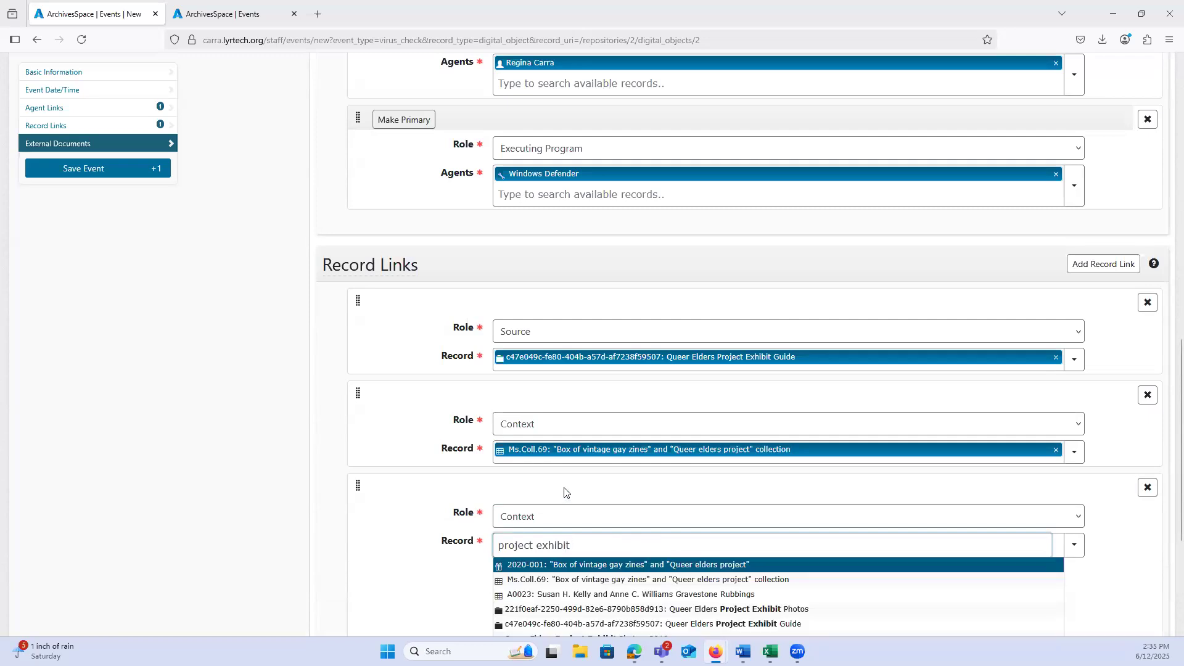
pyautogui.scroll(-2, 563, 490)
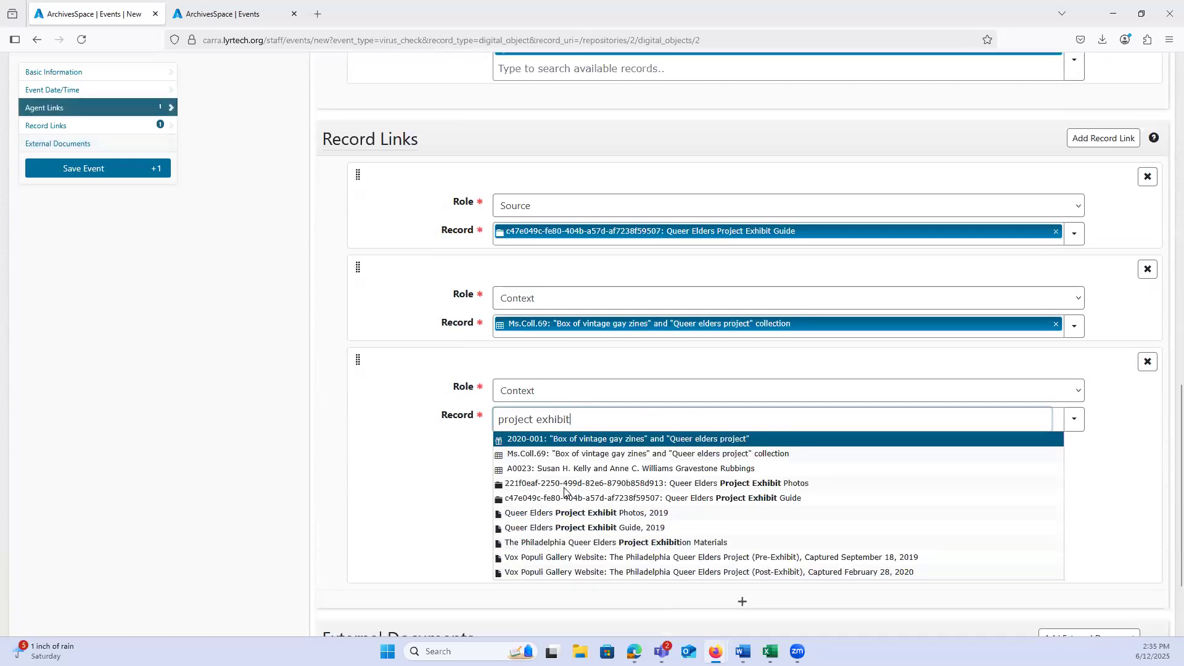
pyautogui.click(575, 527)
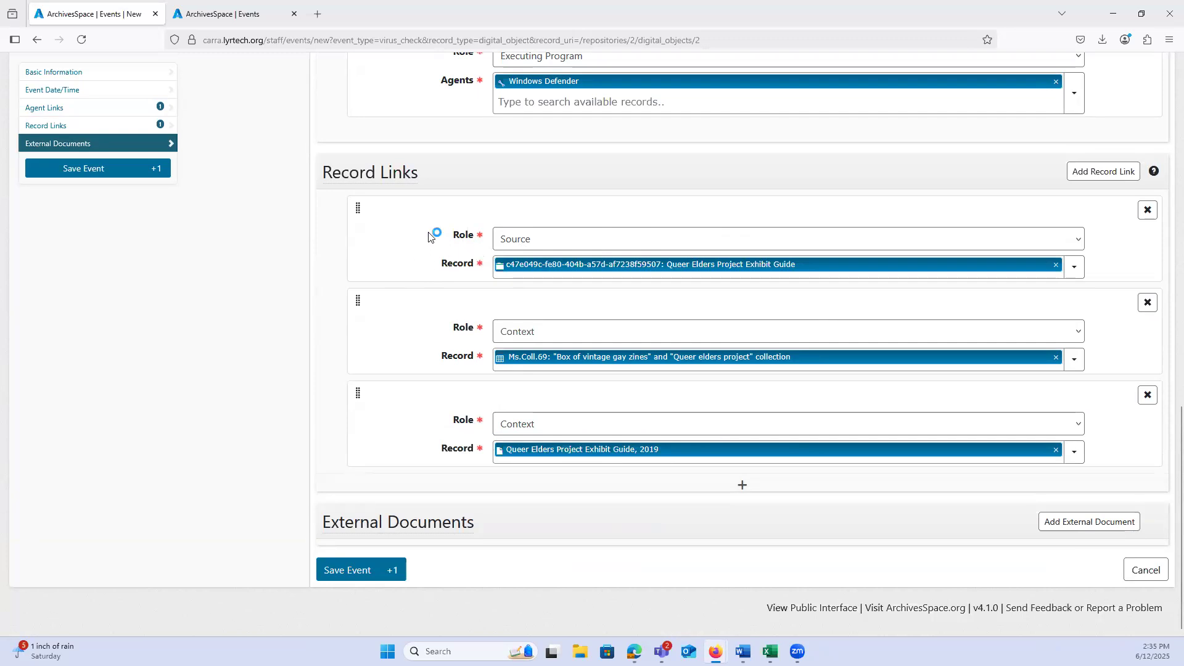
pyautogui.moveTo(430, 237)
pyautogui.click(1070, 534)
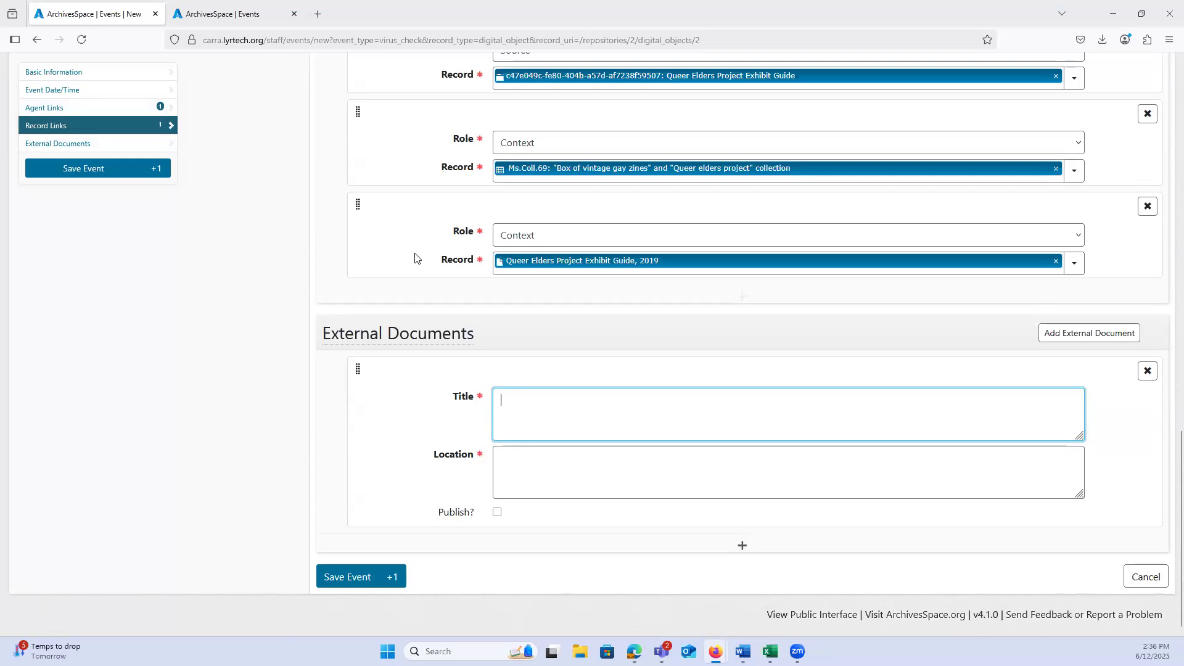
pyautogui.scroll(4, 415, 259)
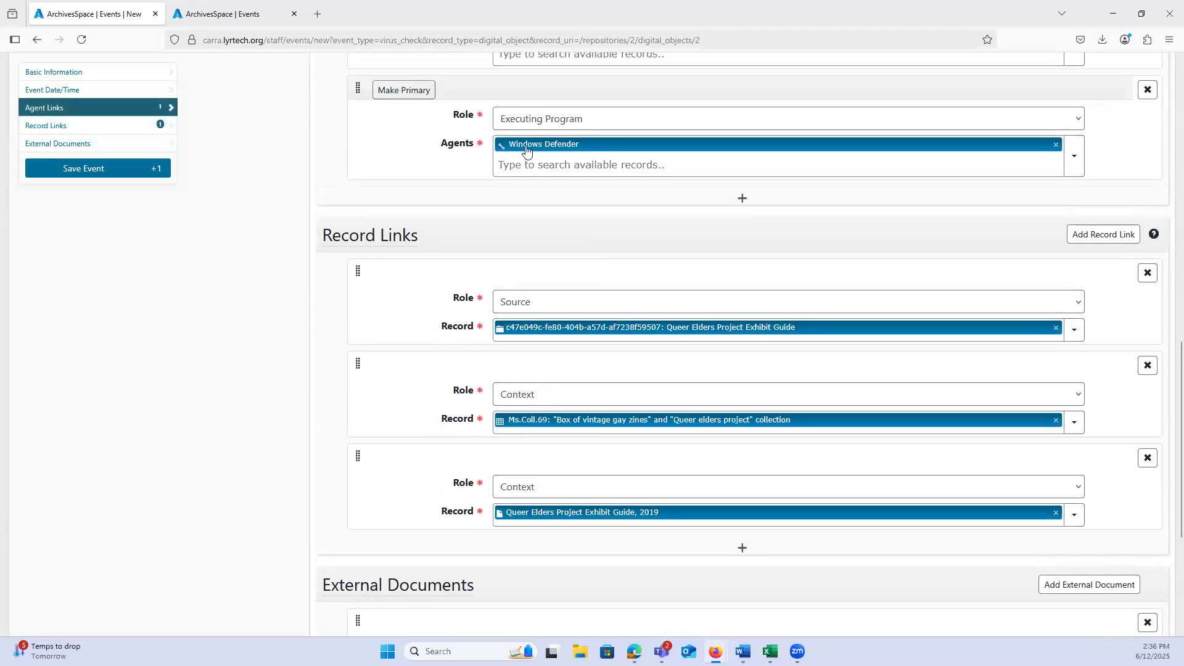
pyautogui.scroll(-3, 241, 355)
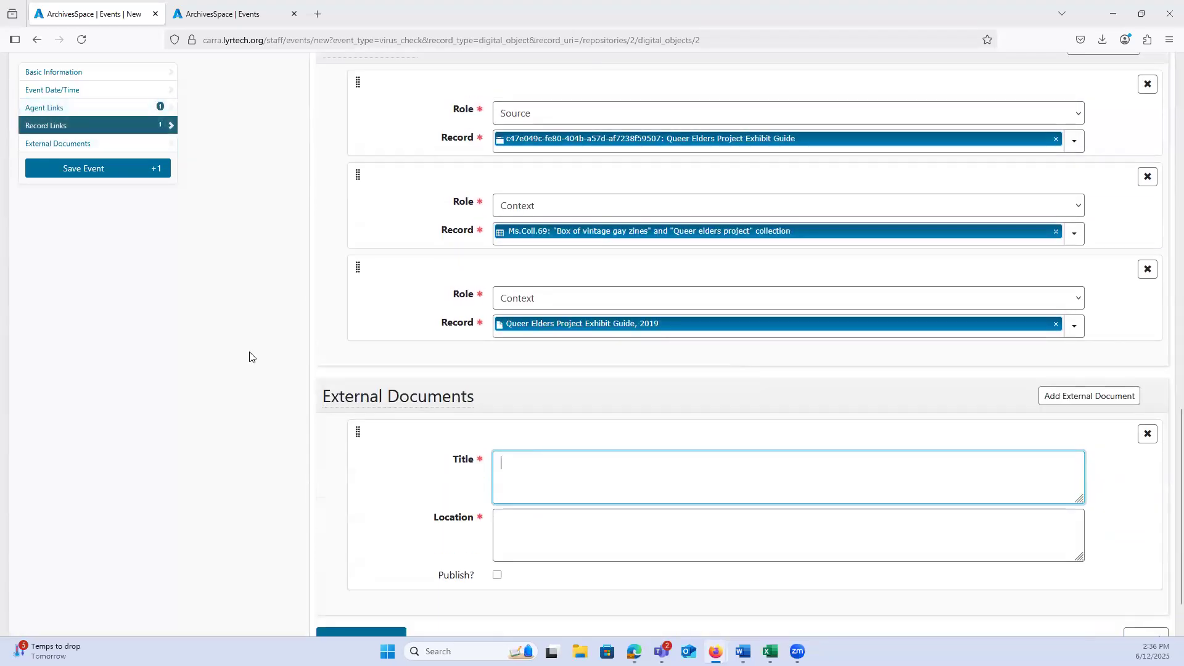
pyautogui.scroll(-1, 352, 419)
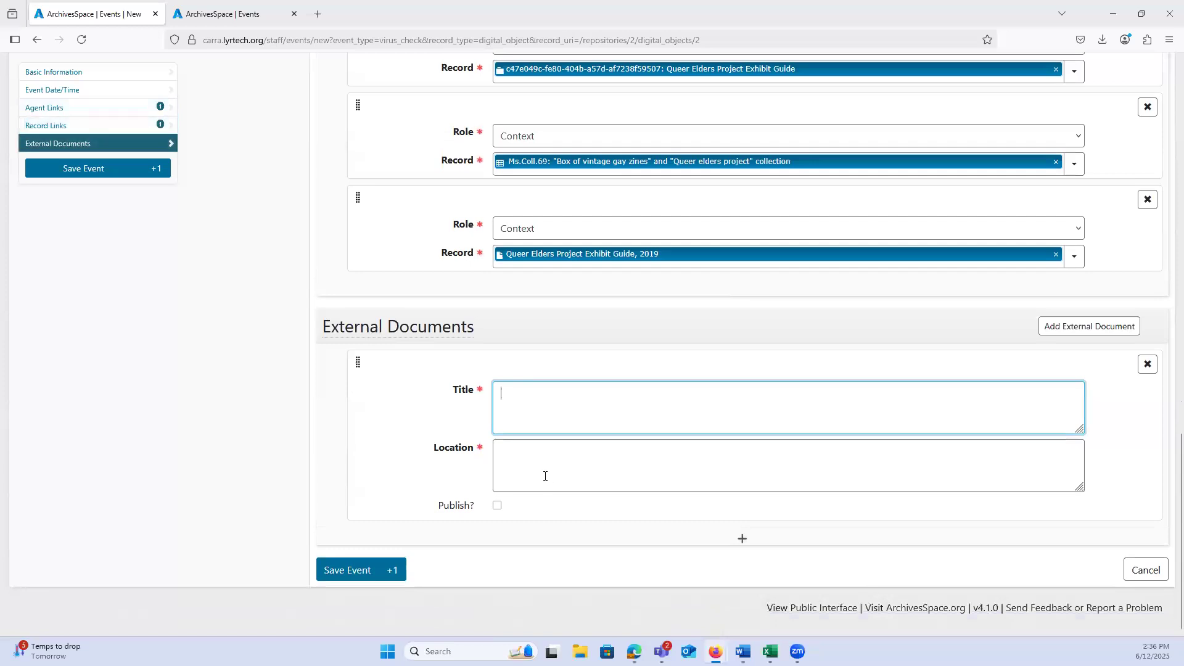
pyautogui.click(1148, 364)
pyautogui.click(1141, 369)
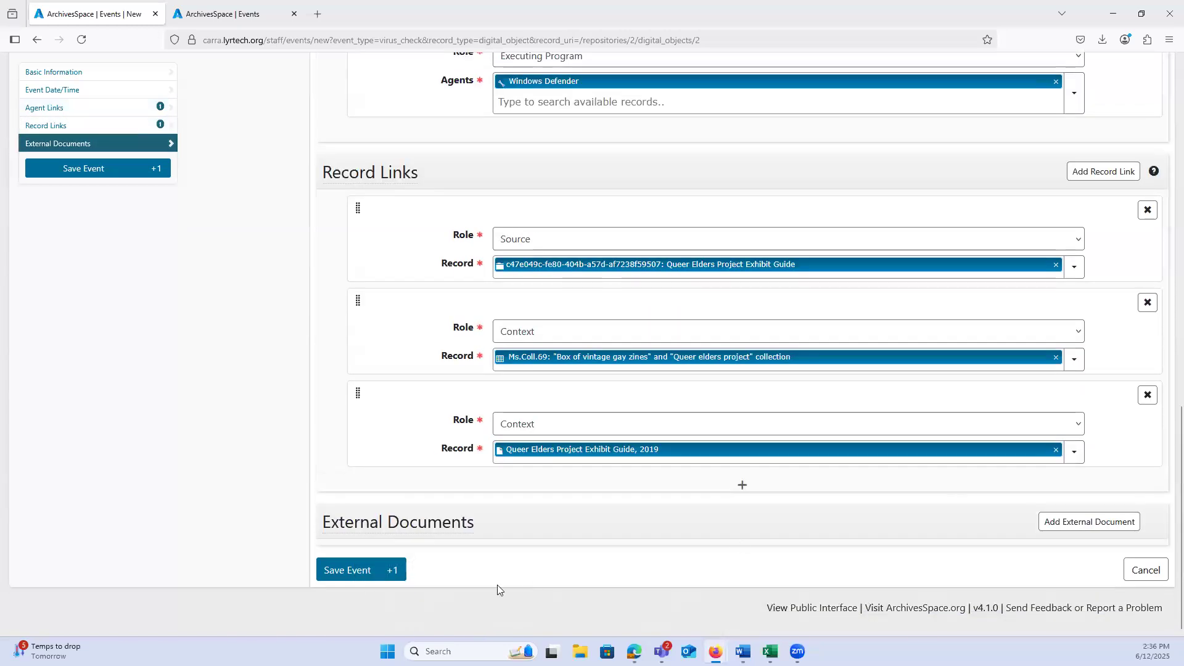
# Step: Save the Virus Check event and view the events linked to the Queer Elders Project Exhibit Guide digital object
pyautogui.click(349, 573)
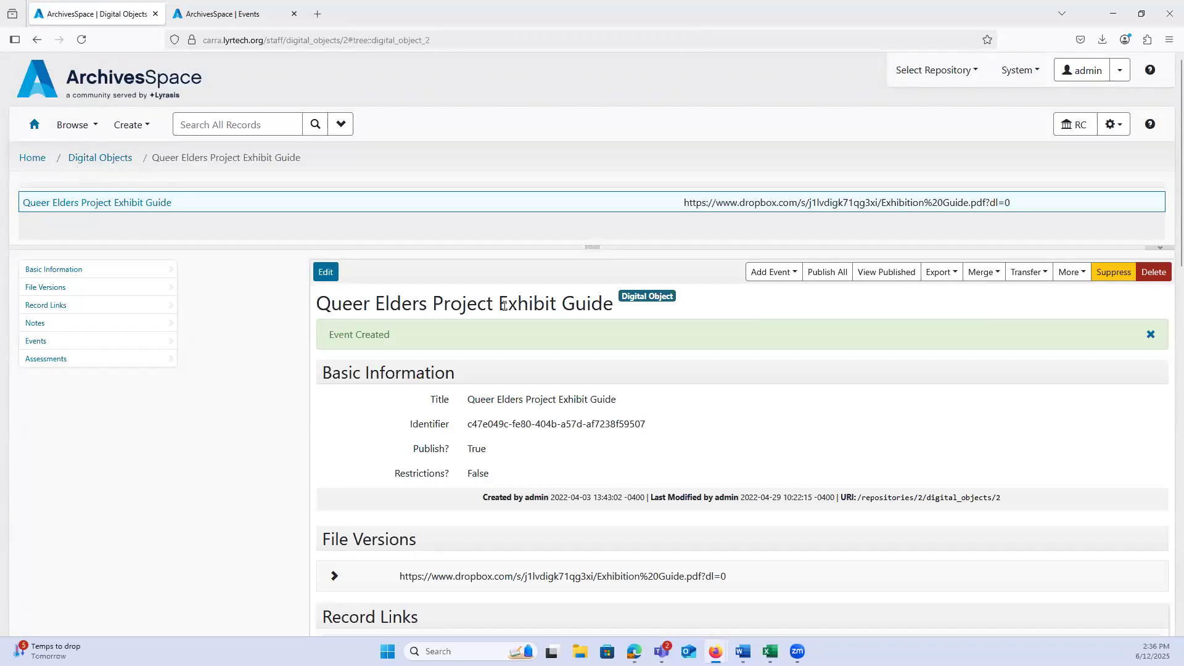
pyautogui.click(60, 341)
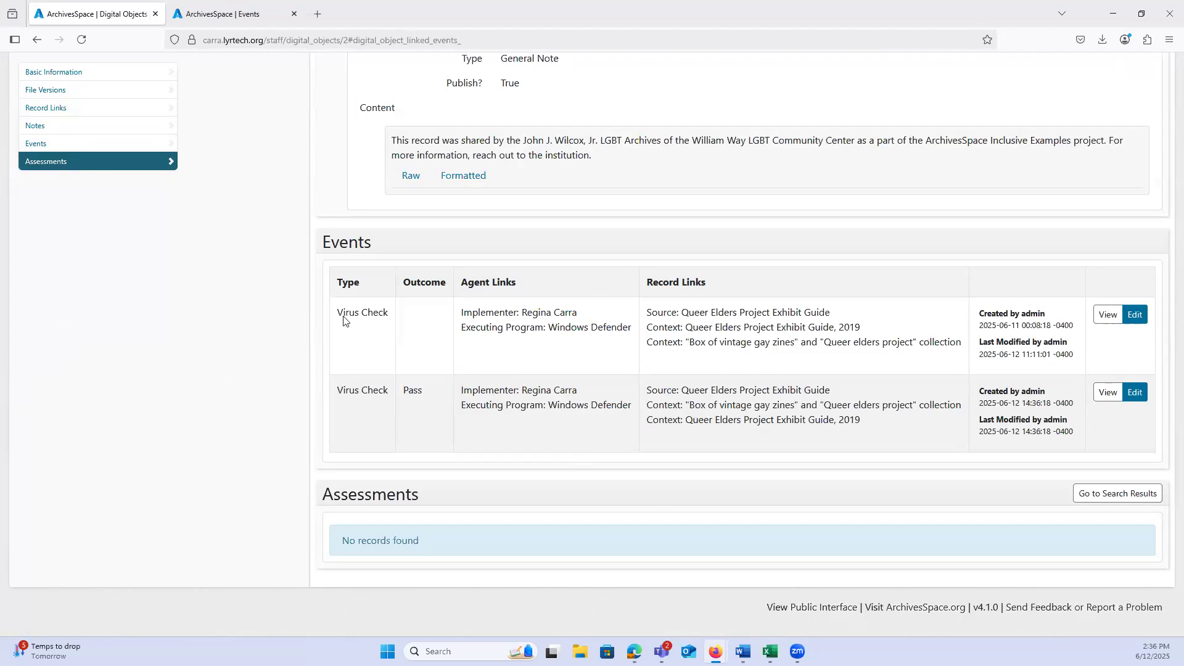
# Step: Return to the home page and open the list of available reports for a new report job
pyautogui.scroll(15, 343, 321)
pyautogui.click(31, 158)
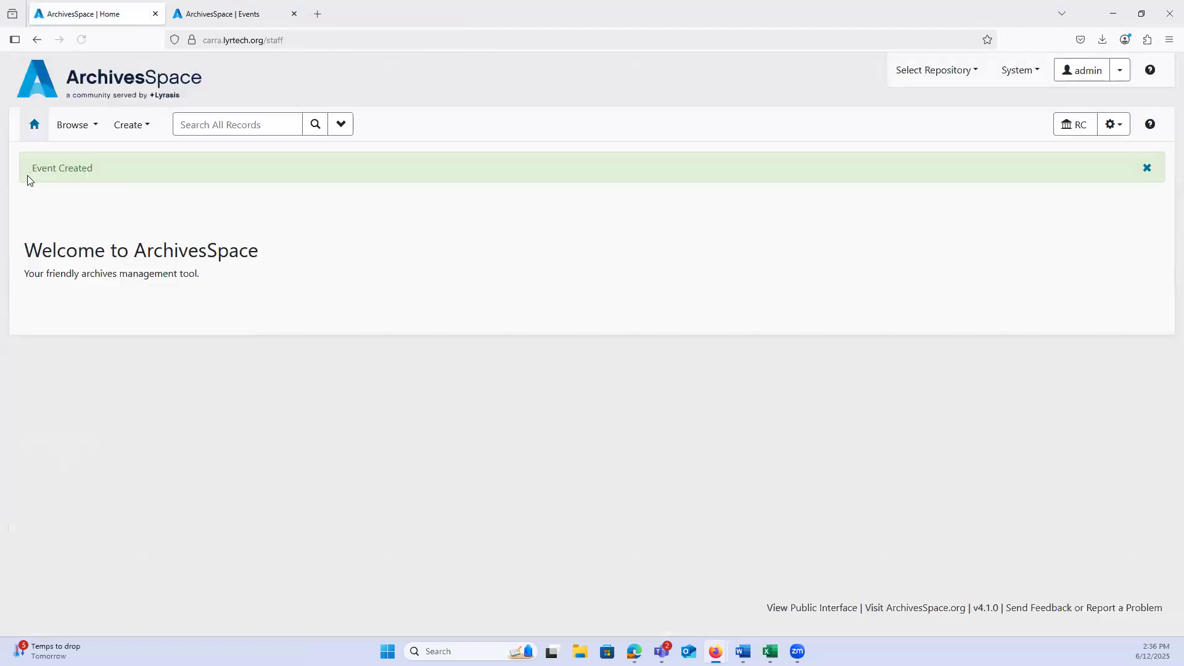
pyautogui.click(1113, 126)
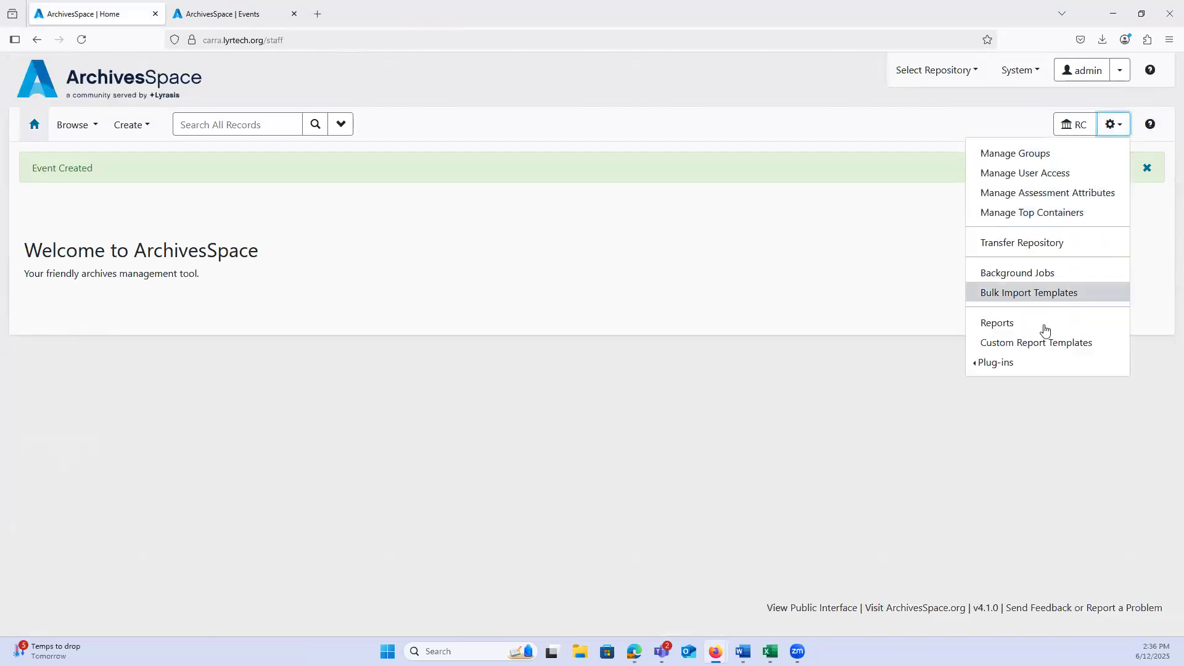
pyautogui.click(1042, 324)
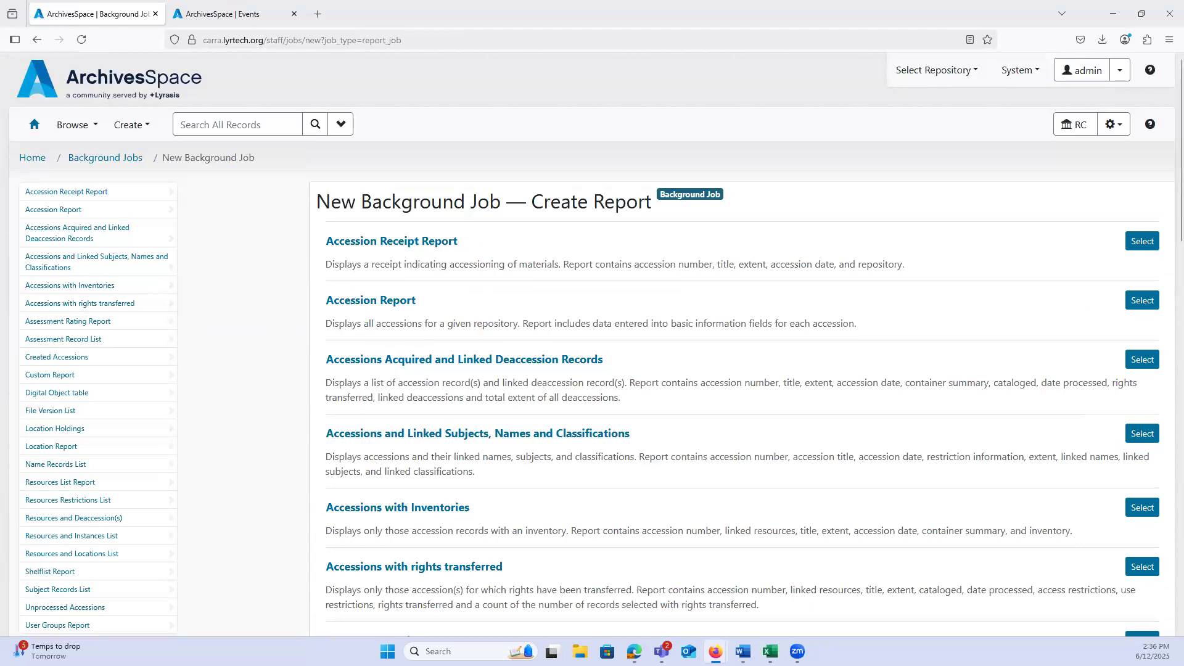
# Step: Find the Unprocessed Accessions report in the report list and switch to its exported workbook in Edge
pyautogui.scroll(-1, 231, 376)
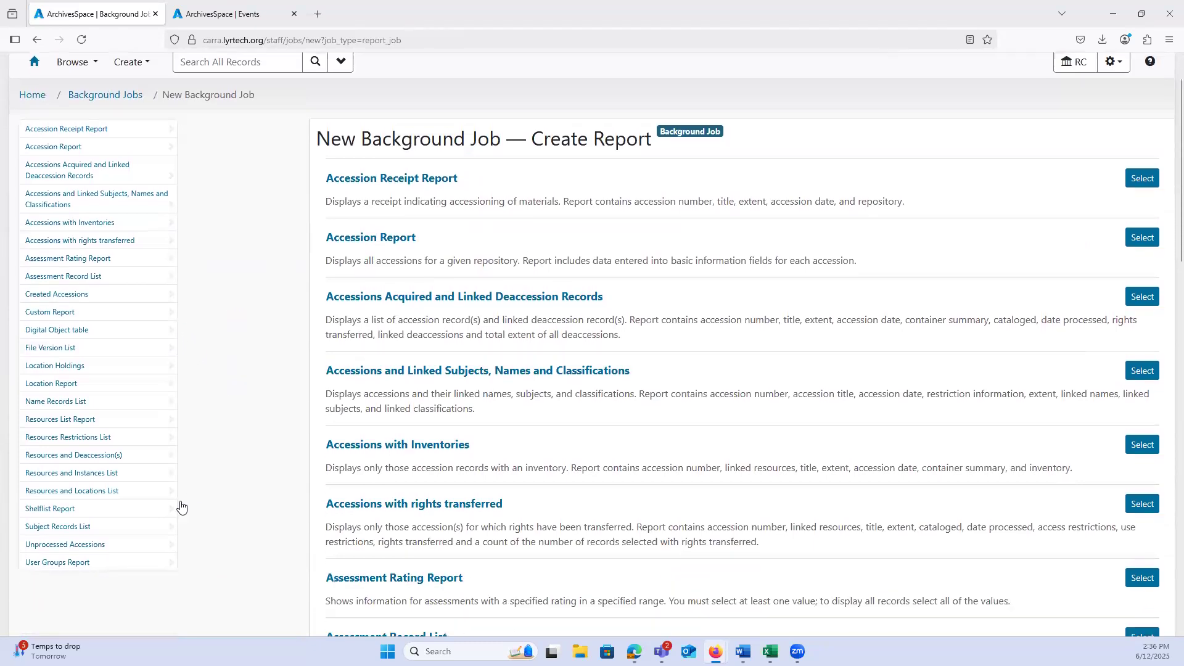
pyautogui.click(73, 544)
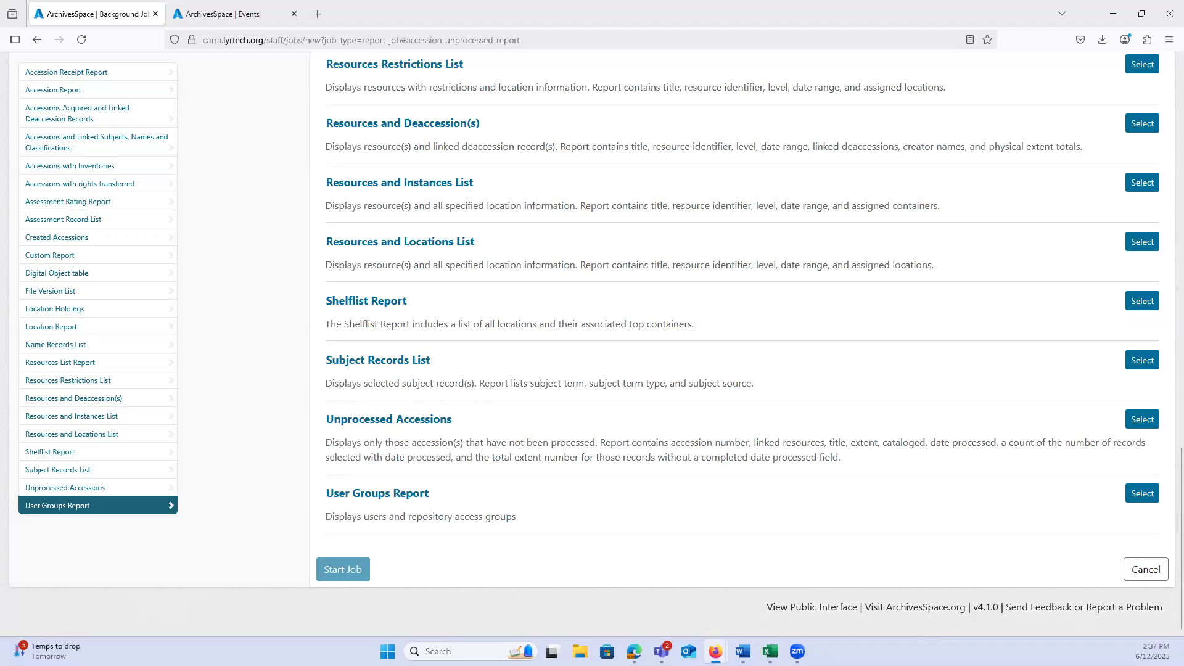
pyautogui.click(634, 652)
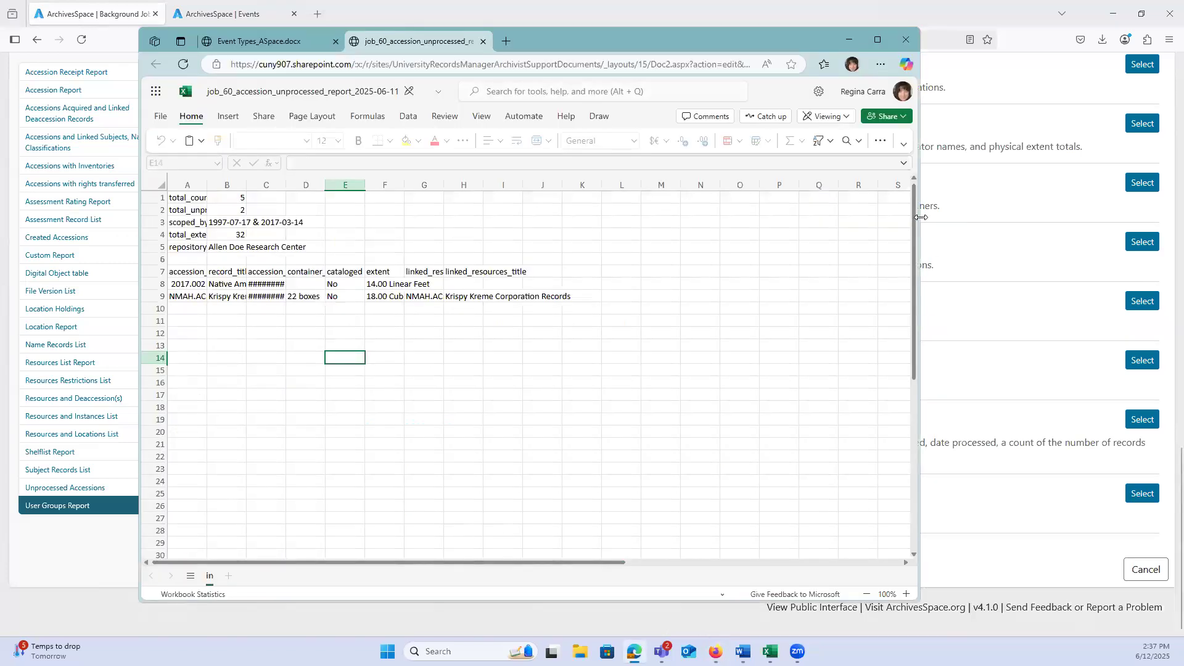
# Step: Widen the workbook window and columns A through E so the report's entries can be read in full
pyautogui.moveTo(920, 217); pyautogui.dragTo(1145, 217)
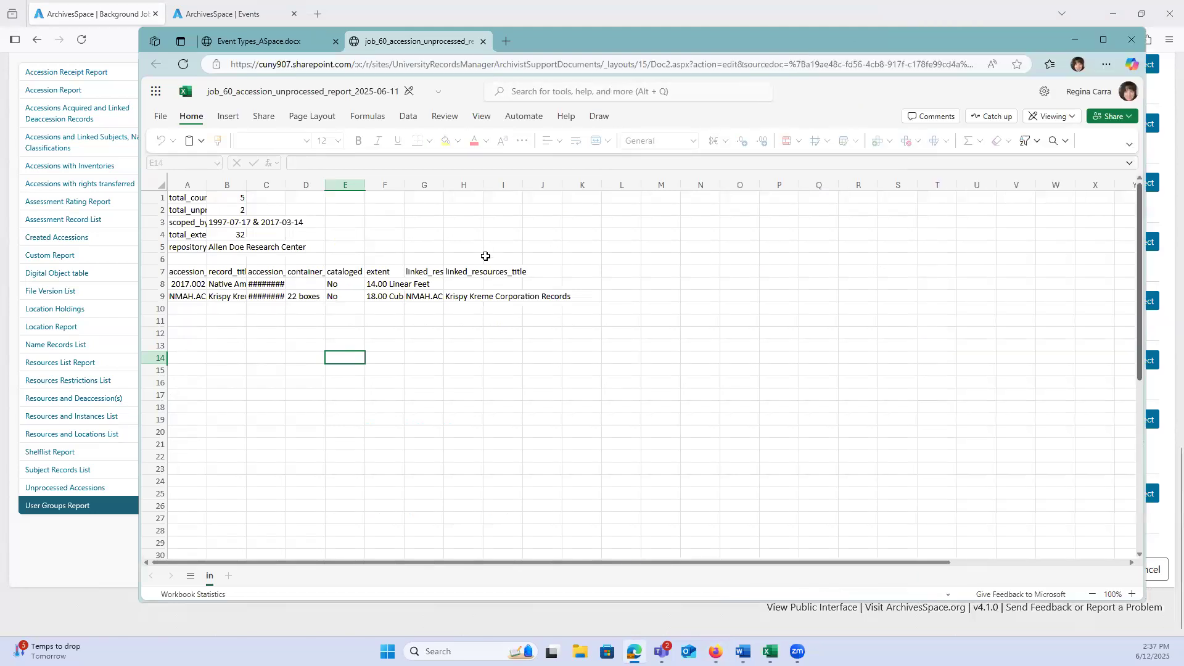
pyautogui.click(208, 197)
pyautogui.moveTo(207, 185); pyautogui.dragTo(723, 186)
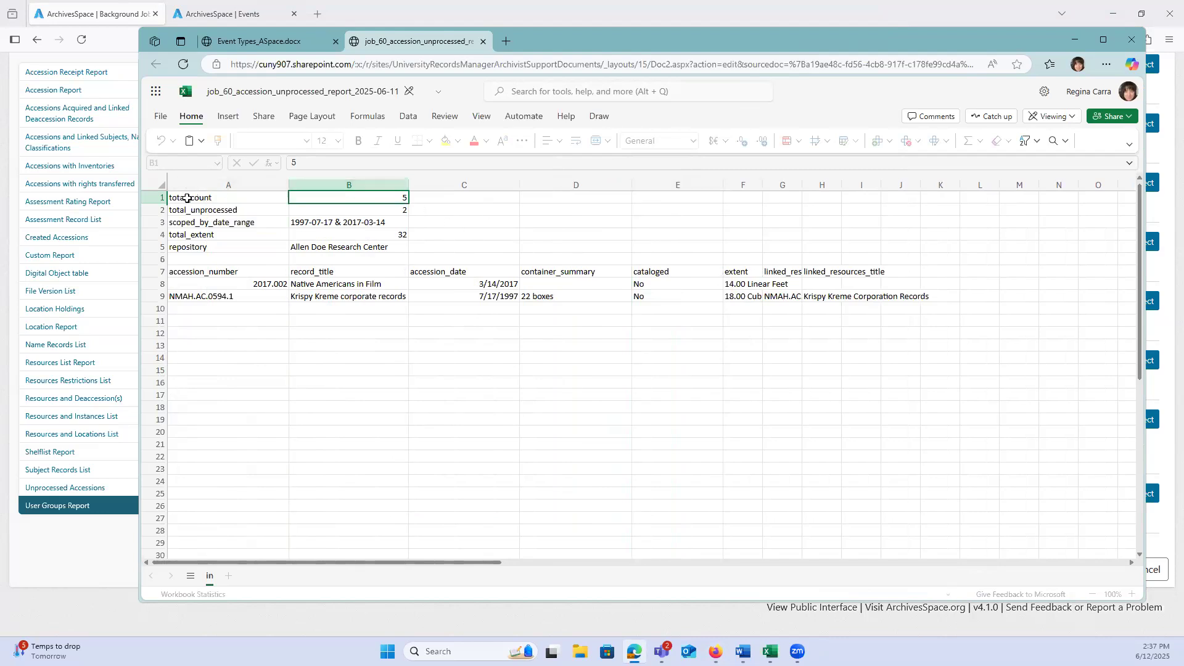
# Step: Examine the total_count and total_unprocessed rows and their values at the start of the report
pyautogui.moveTo(210, 199); pyautogui.dragTo(322, 199)
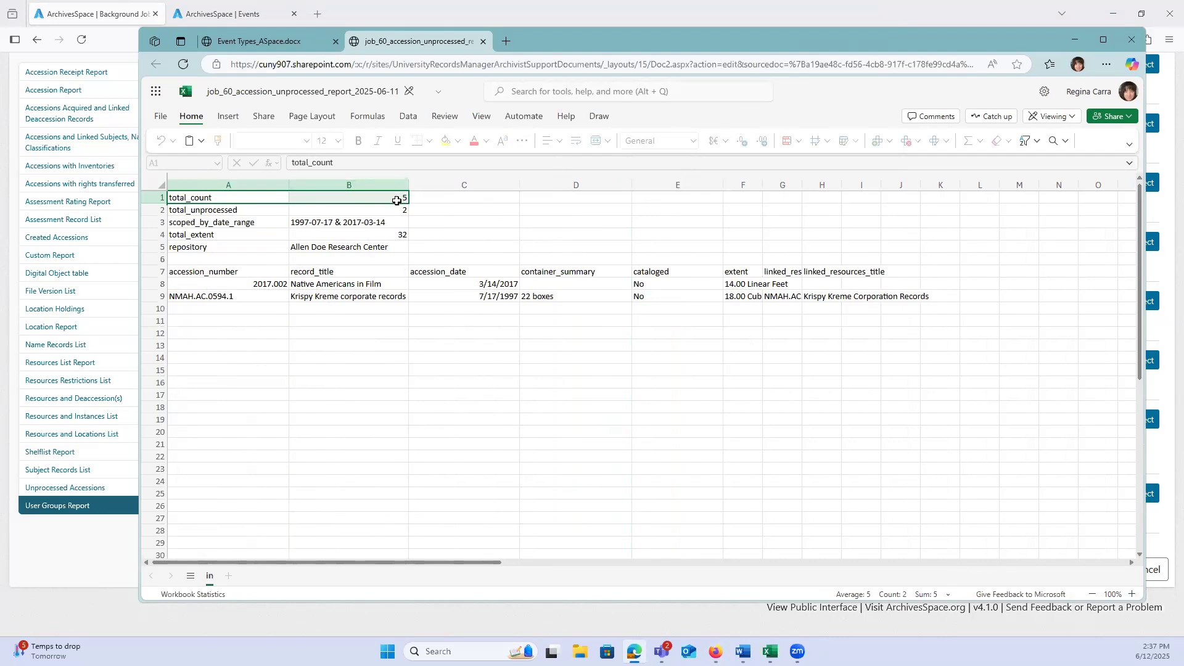
pyautogui.click(395, 201)
pyautogui.click(247, 212)
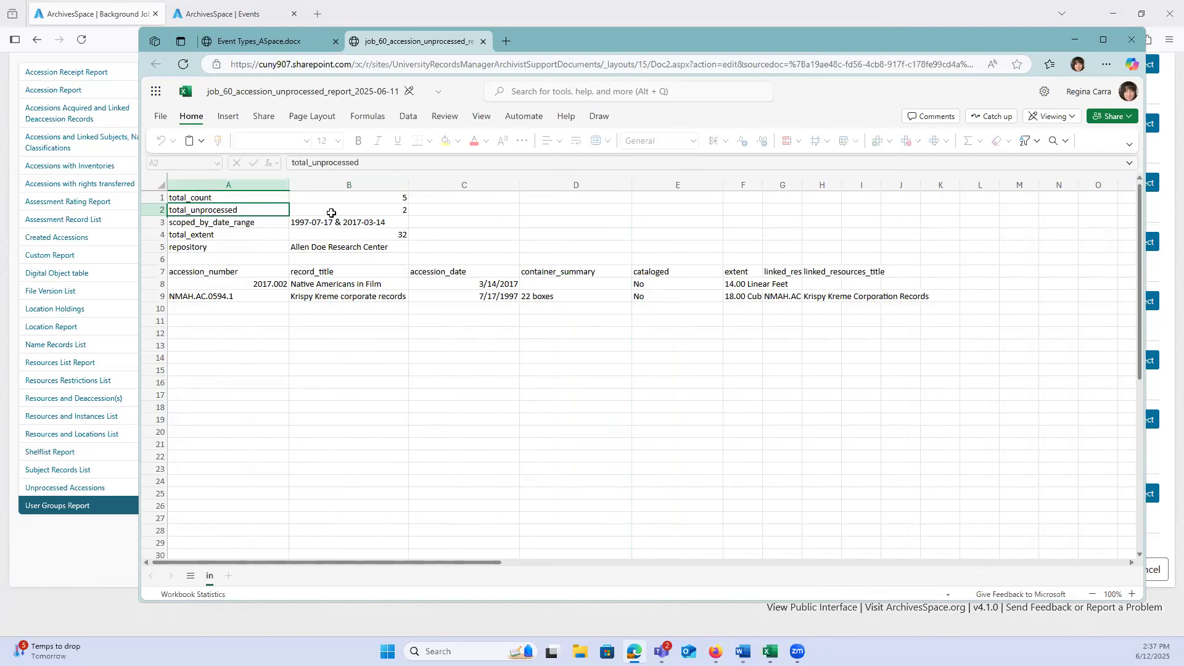
pyautogui.click(405, 210)
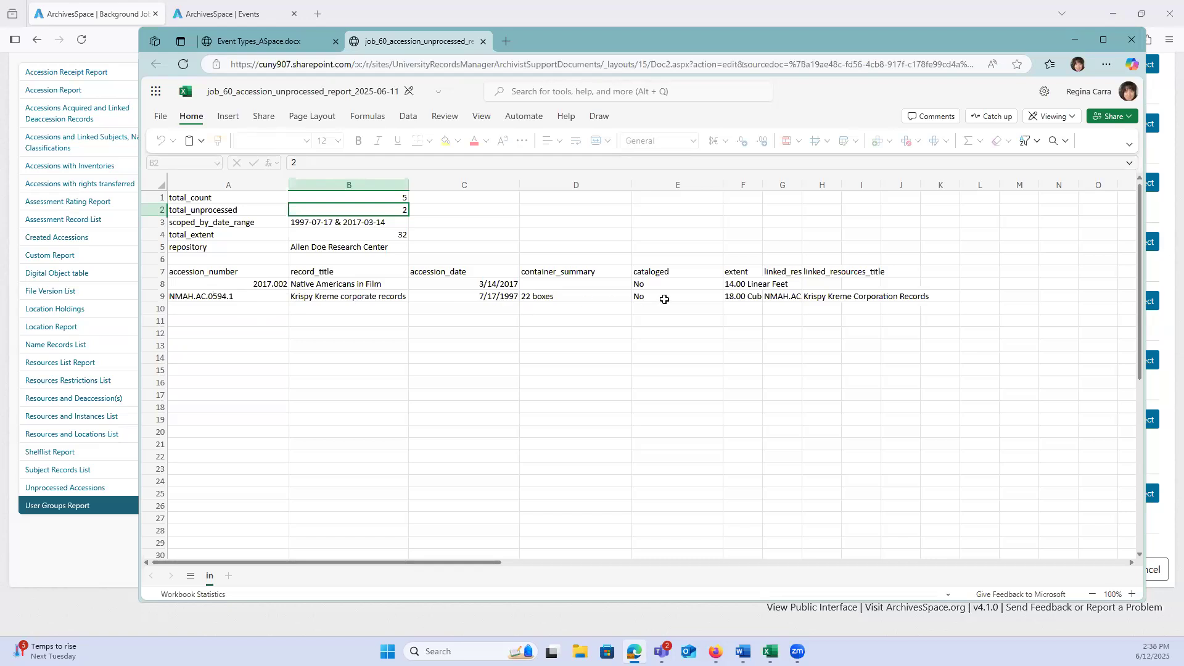
# Step: Examine the cataloged column of the unprocessed accessions report for the listed accessions
pyautogui.click(657, 183)
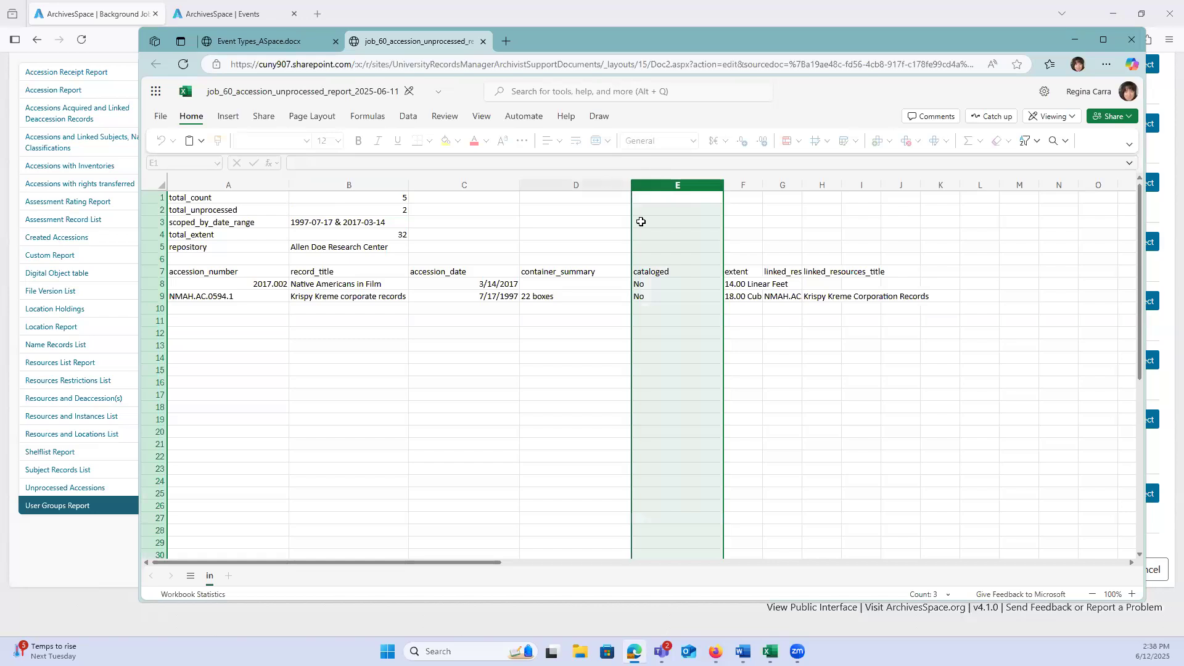
pyautogui.click(657, 272)
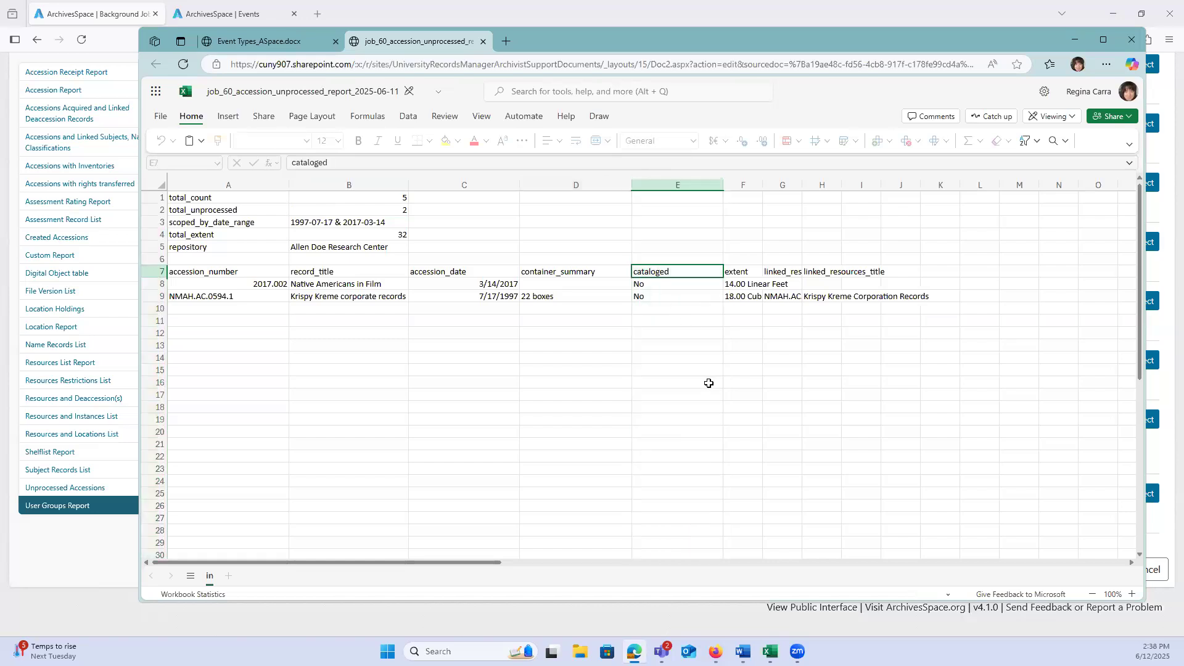
pyautogui.click(655, 287)
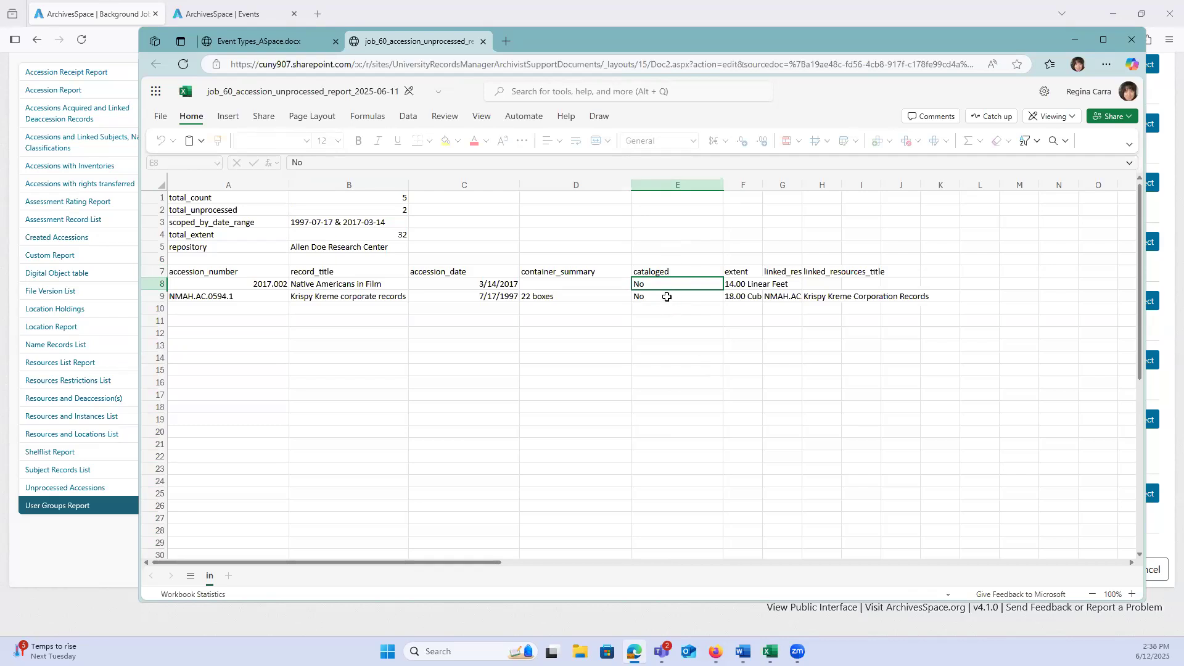
pyautogui.click(676, 185)
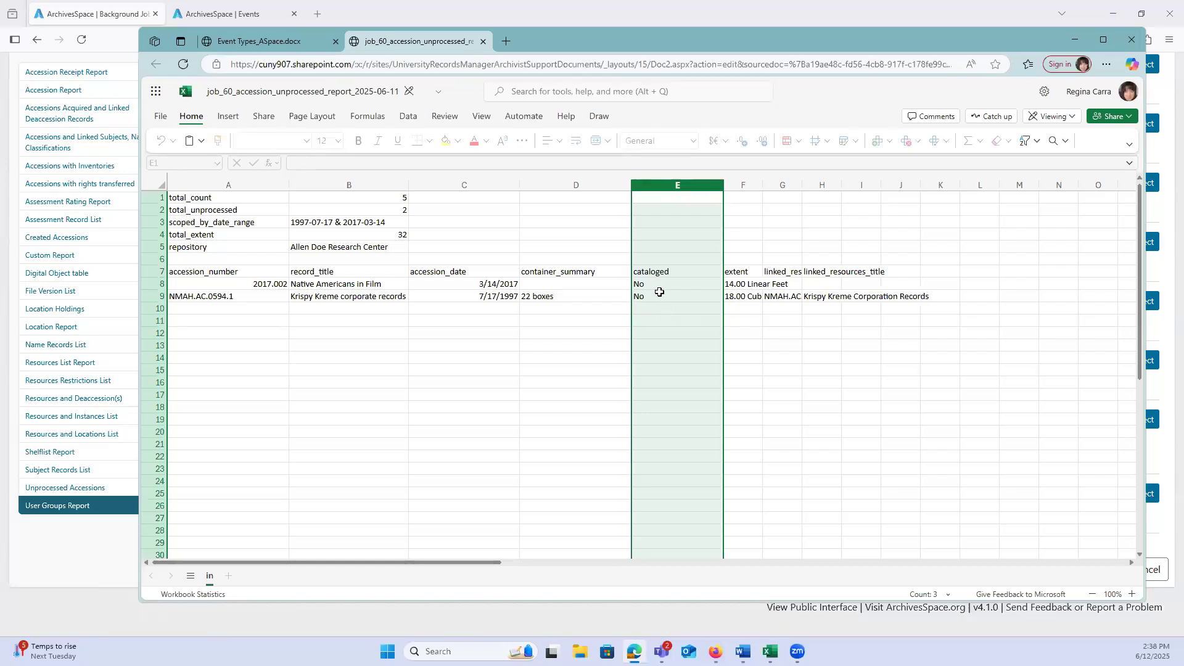
pyautogui.click(658, 293)
pyautogui.click(641, 287)
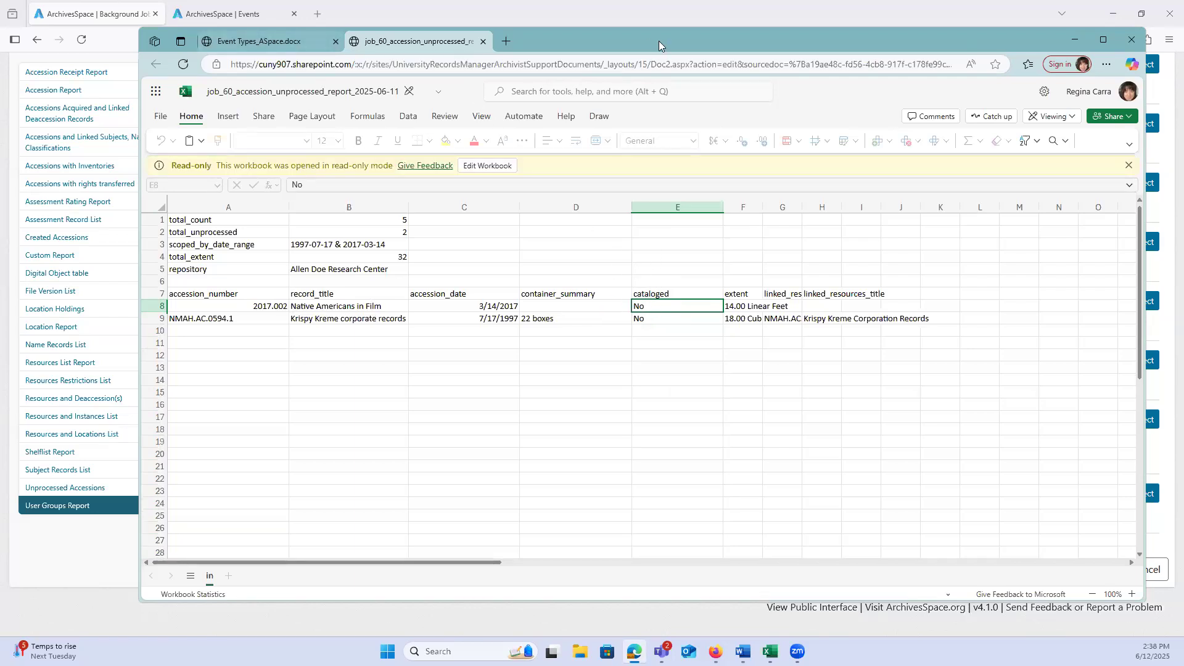
# Step: Minimize the workbook and look back through the report types available for a new report job
pyautogui.click(1075, 40)
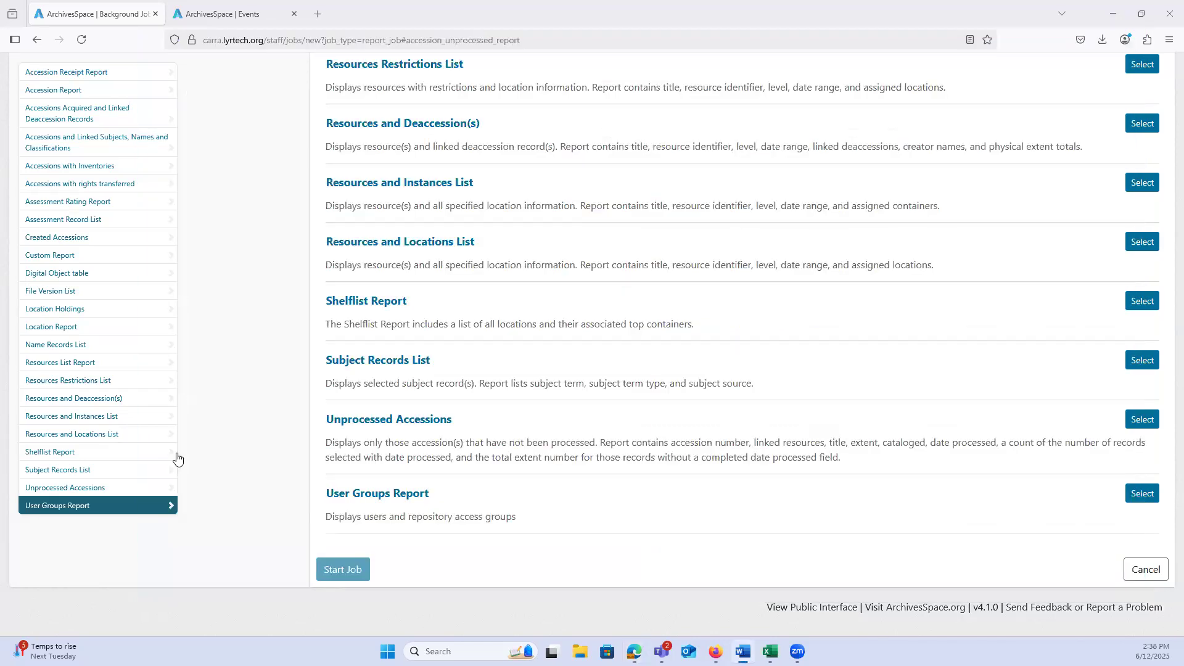
pyautogui.scroll(9, 205, 480)
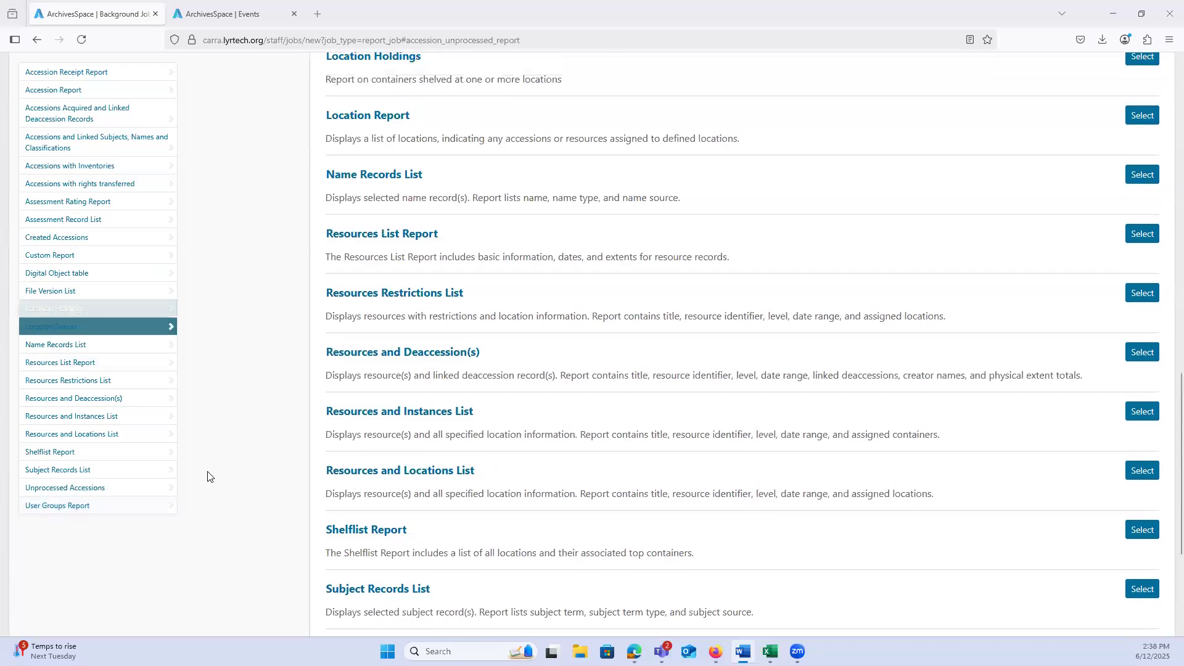
pyautogui.scroll(3, 208, 476)
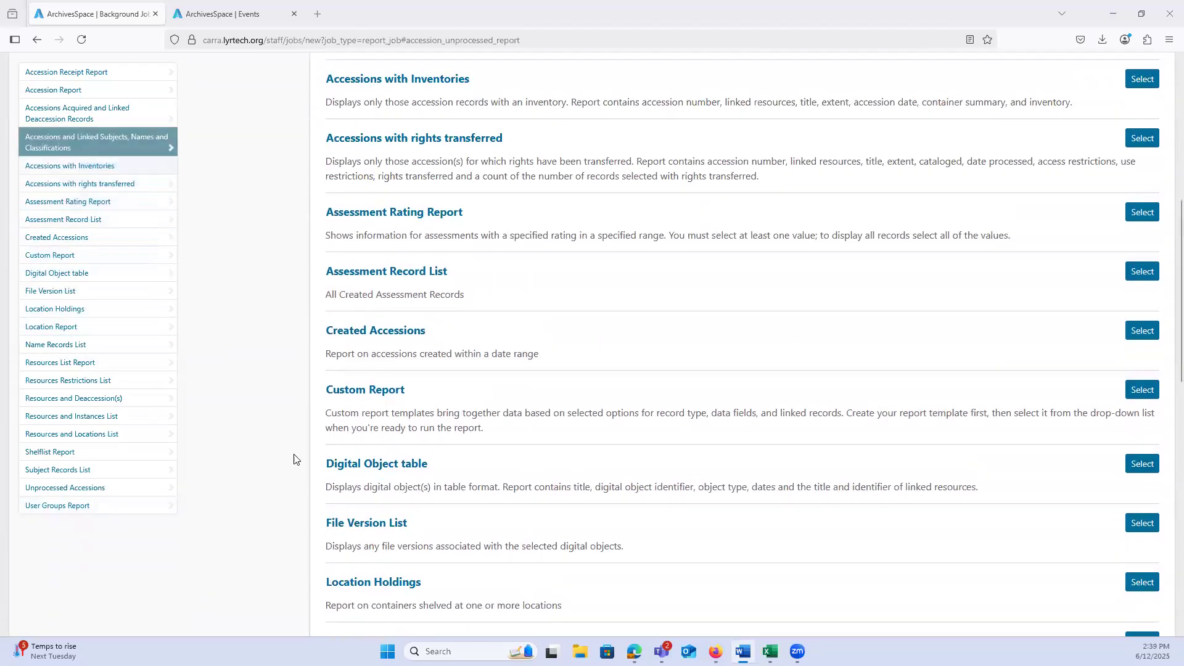
pyautogui.scroll(2, 345, 288)
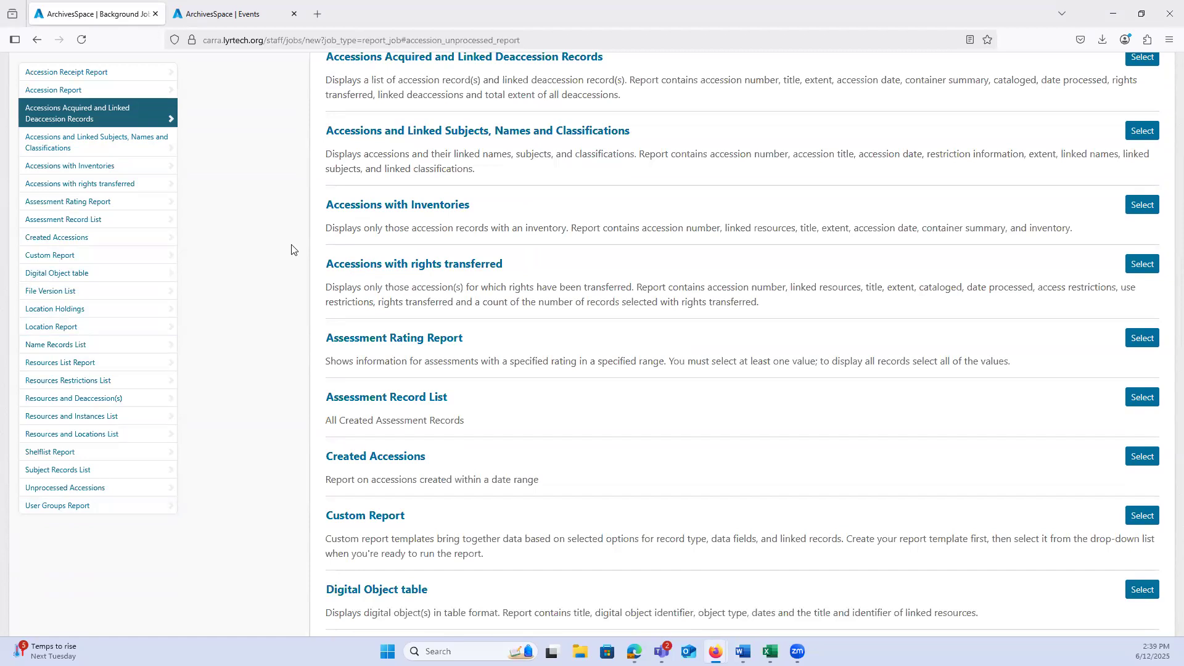
# Step: Open a new event record from the Events page and review the available event types
pyautogui.click(215, 14)
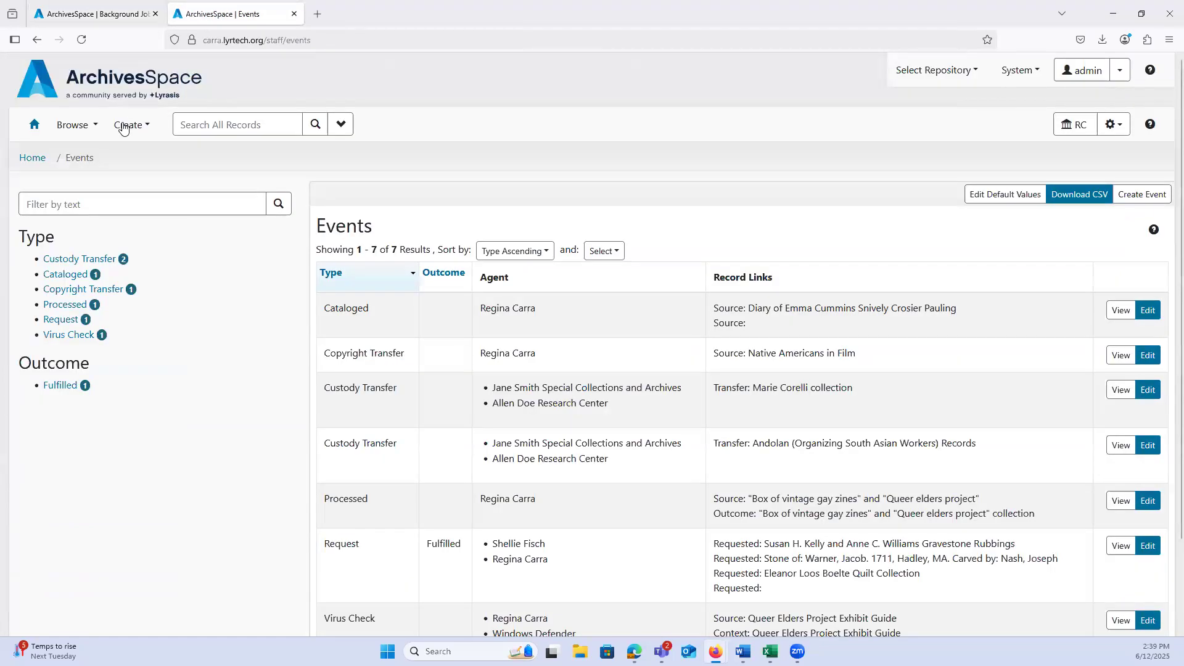
pyautogui.click(123, 127)
pyautogui.click(132, 306)
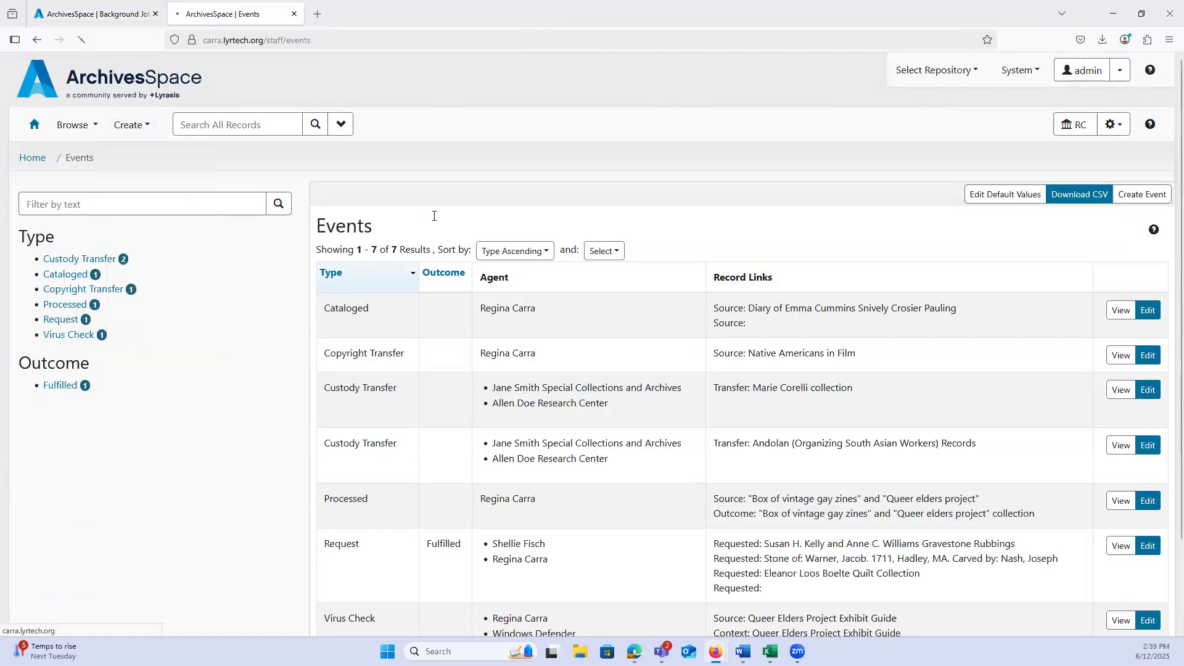
pyautogui.click(510, 297)
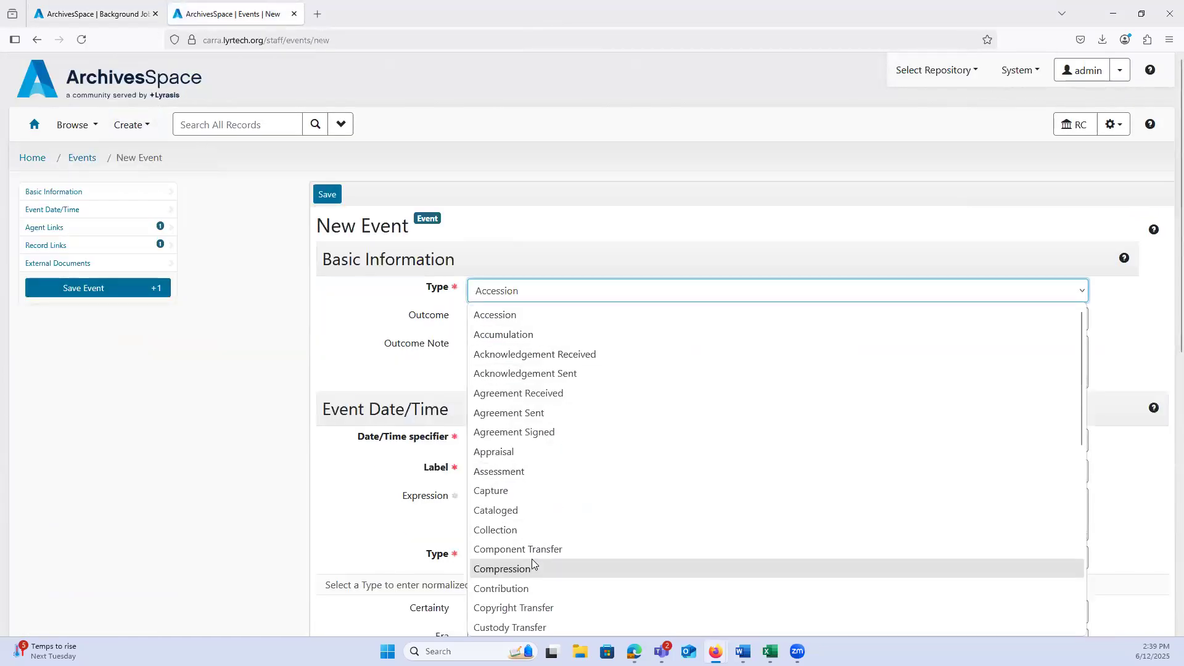
pyautogui.scroll(-3, 534, 564)
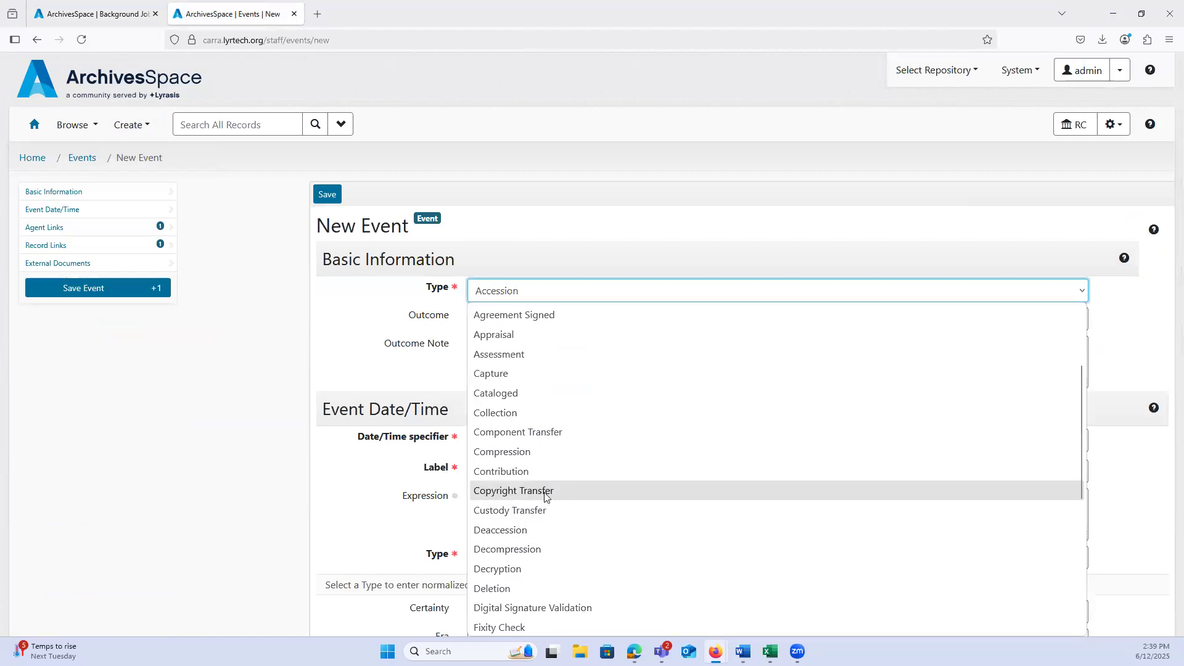
# Step: Return to the report job list, select Custom Report and start a new custom report template
pyautogui.click(57, 8)
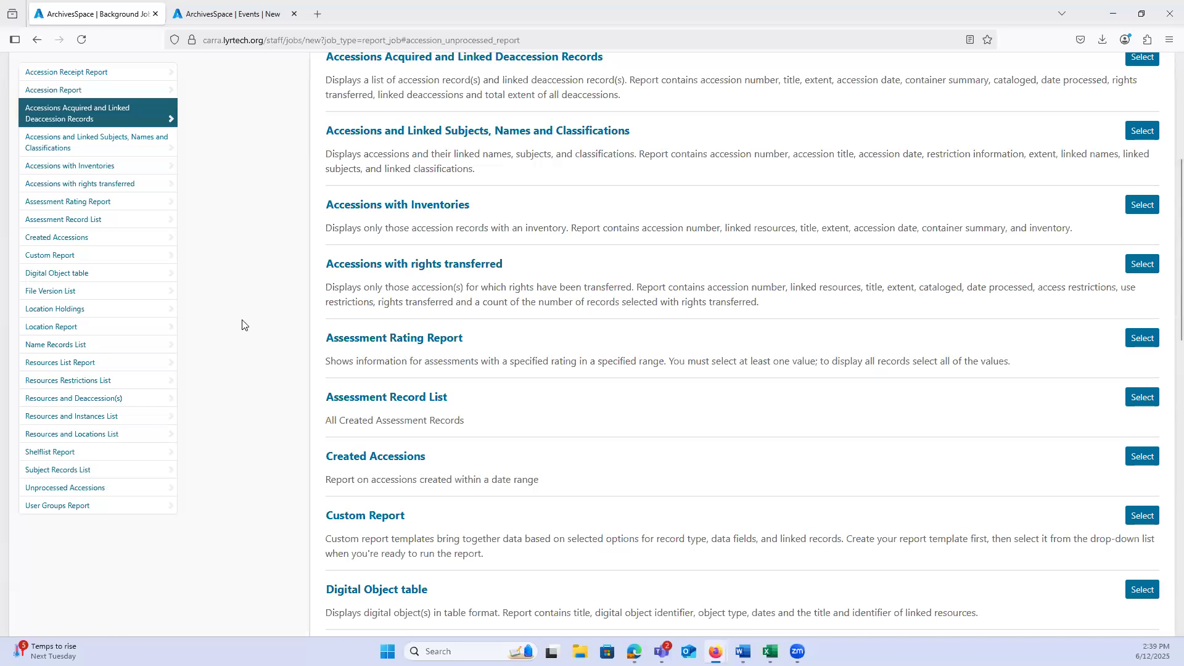
pyautogui.click(107, 258)
pyautogui.click(1141, 73)
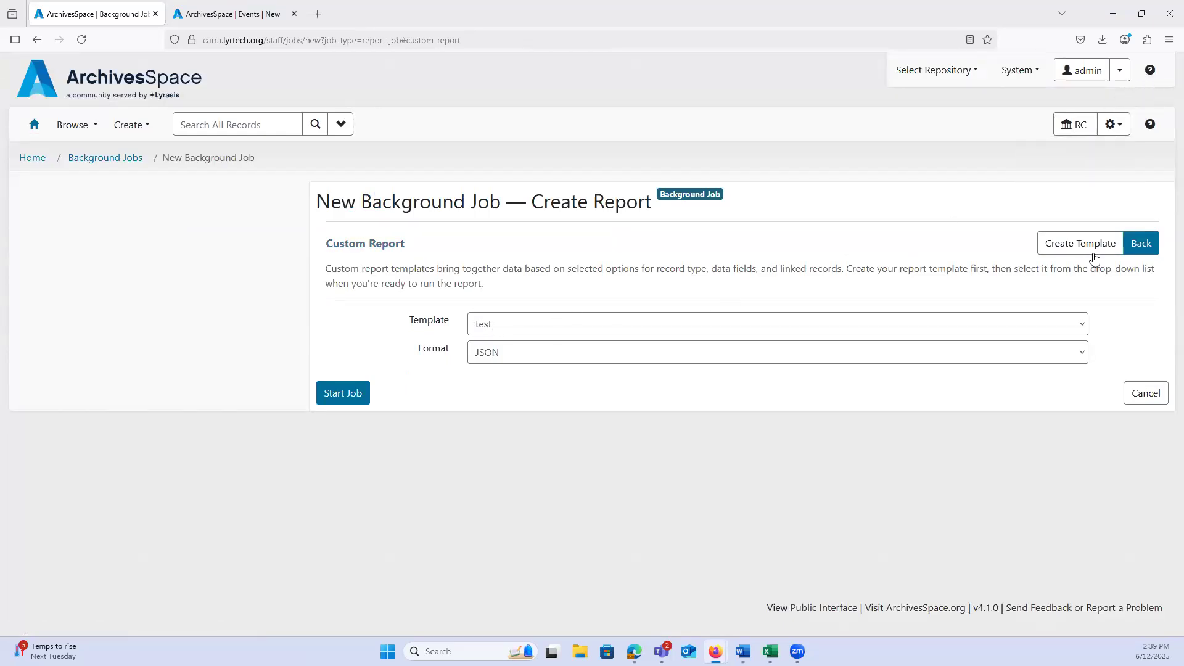
pyautogui.click(479, 329)
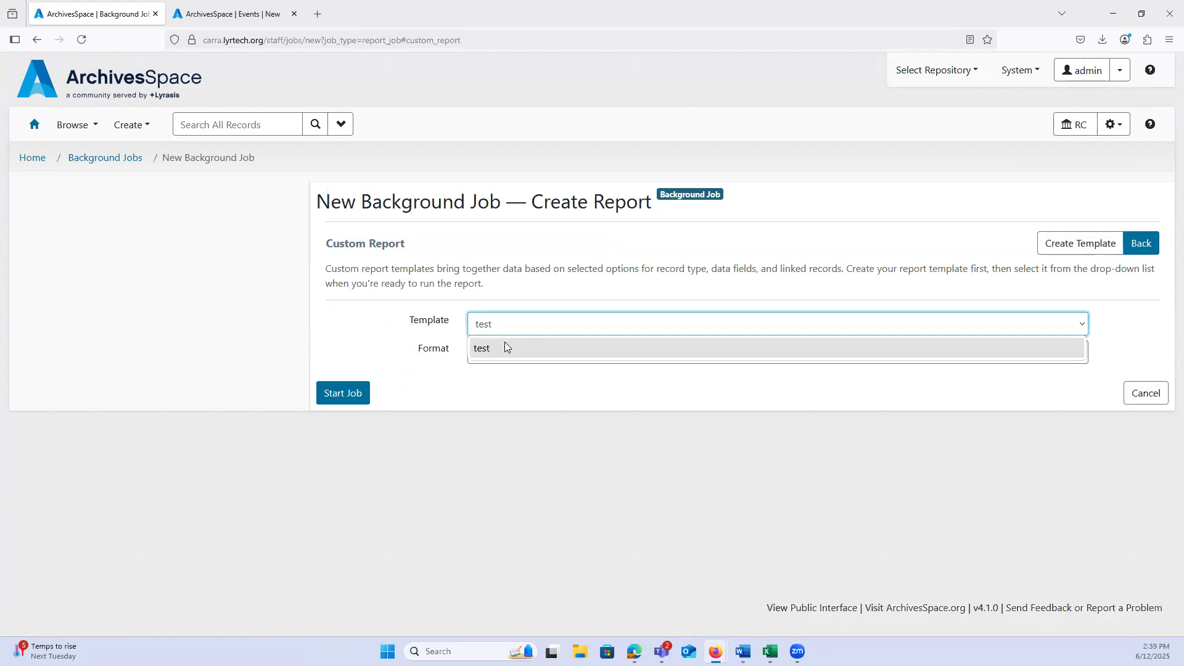
pyautogui.click(500, 332)
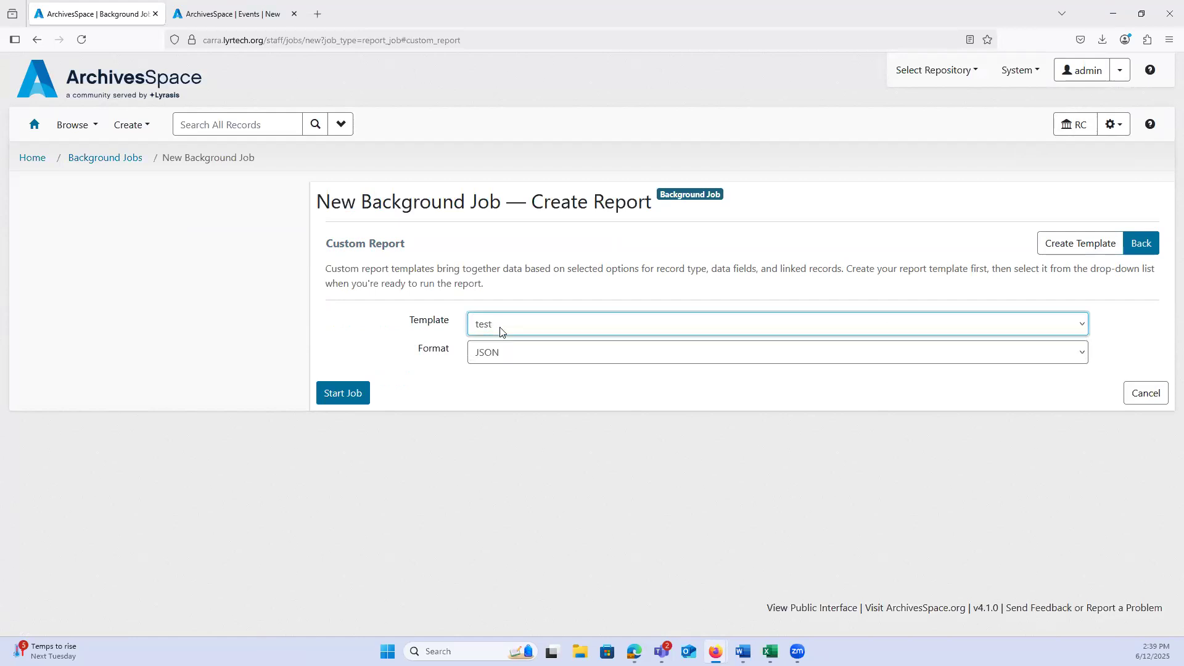
pyautogui.click(1068, 253)
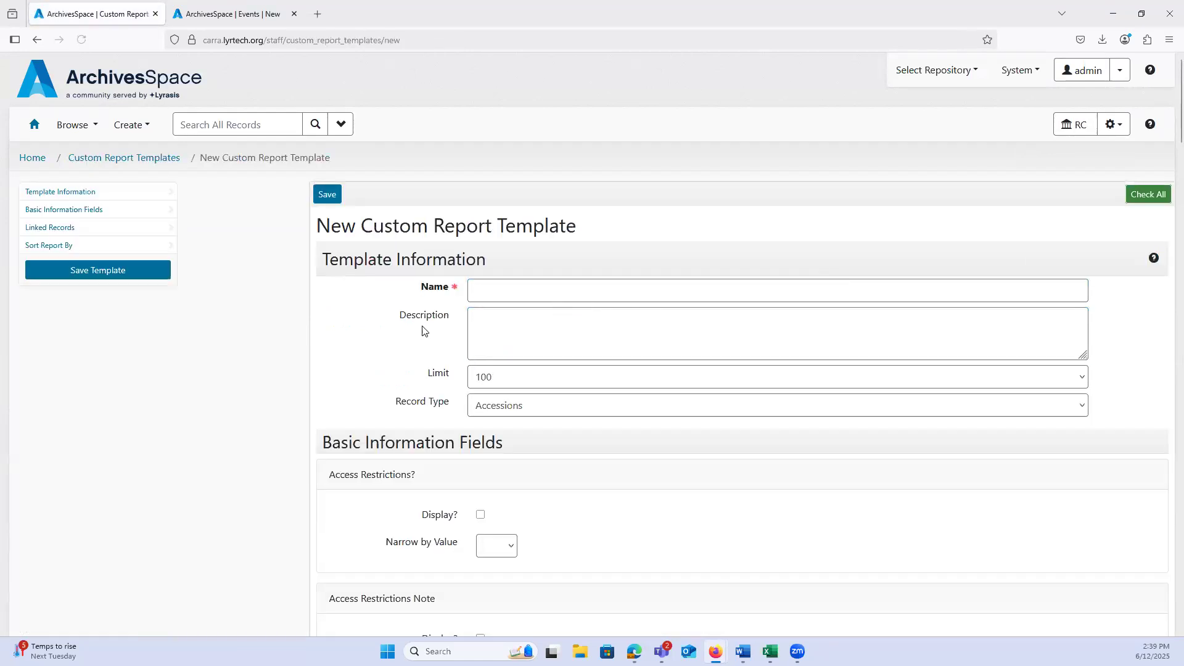
# Step: Set the new template's record type to Events and review the basic information fields offered for the report
pyautogui.scroll(-2, 520, 370)
pyautogui.click(523, 348)
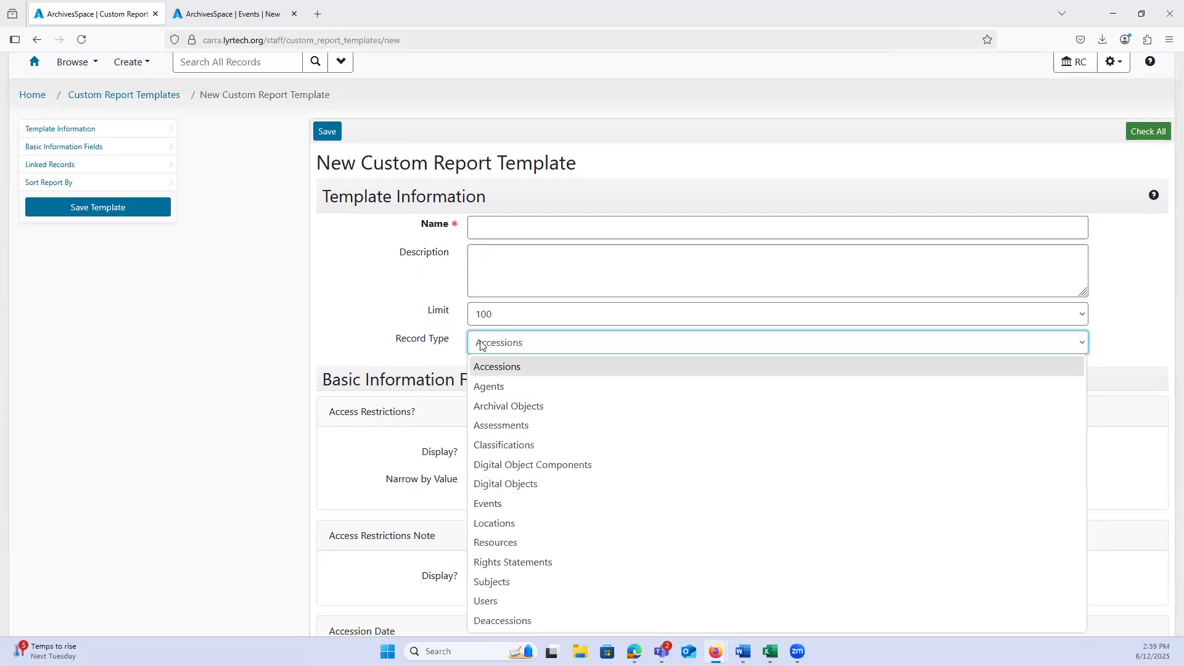
pyautogui.click(488, 504)
pyautogui.scroll(-3, 302, 365)
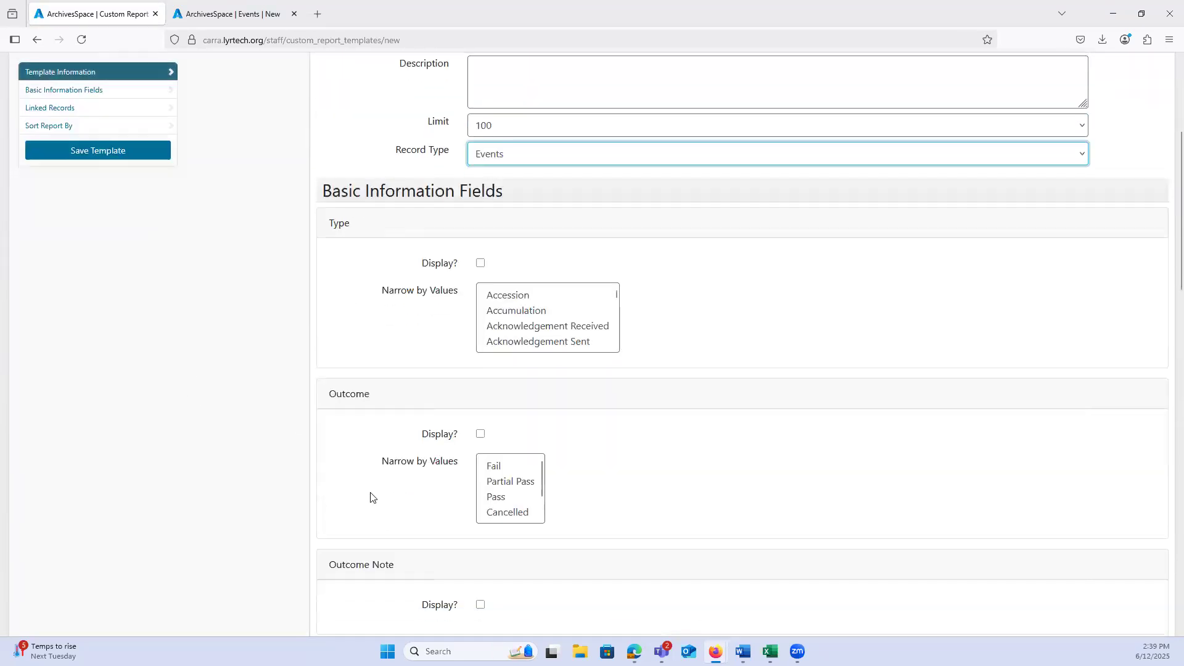
pyautogui.scroll(-3, 341, 278)
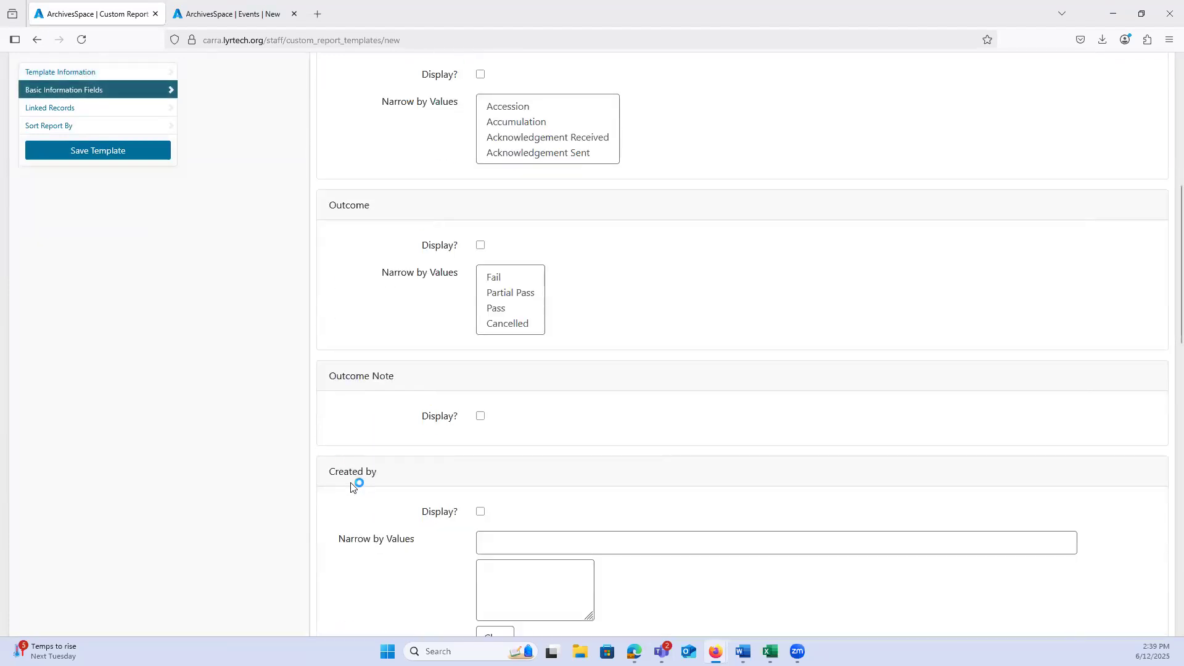
pyautogui.scroll(-2, 355, 463)
pyautogui.scroll(-2, 356, 435)
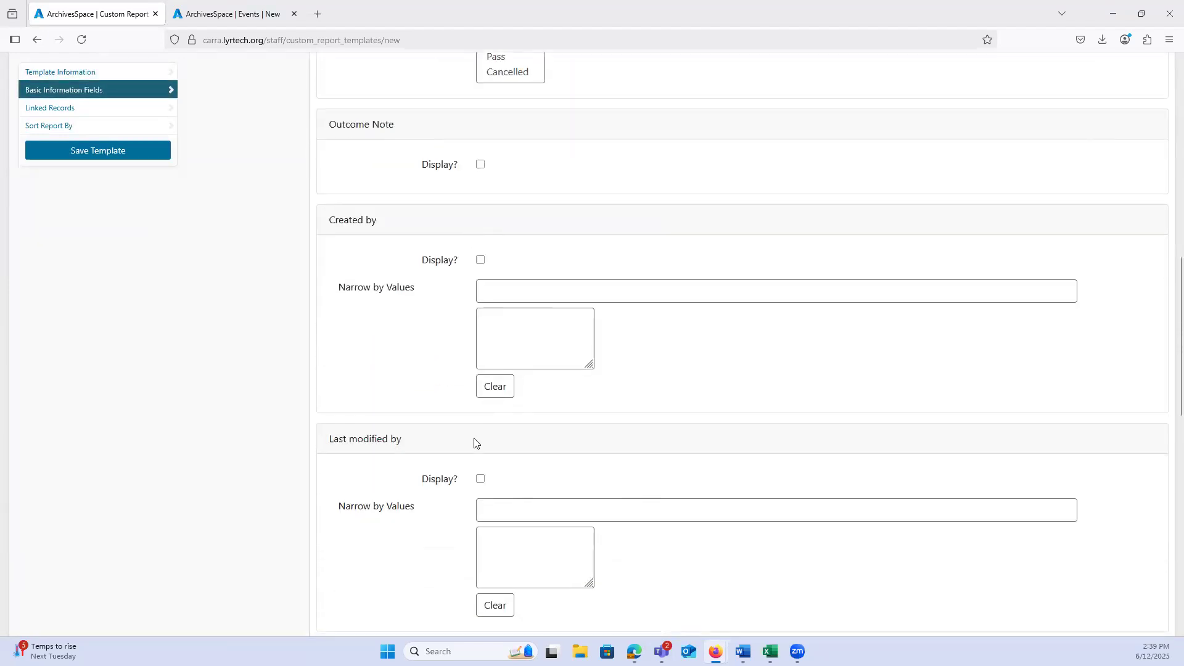
pyautogui.scroll(5, 332, 424)
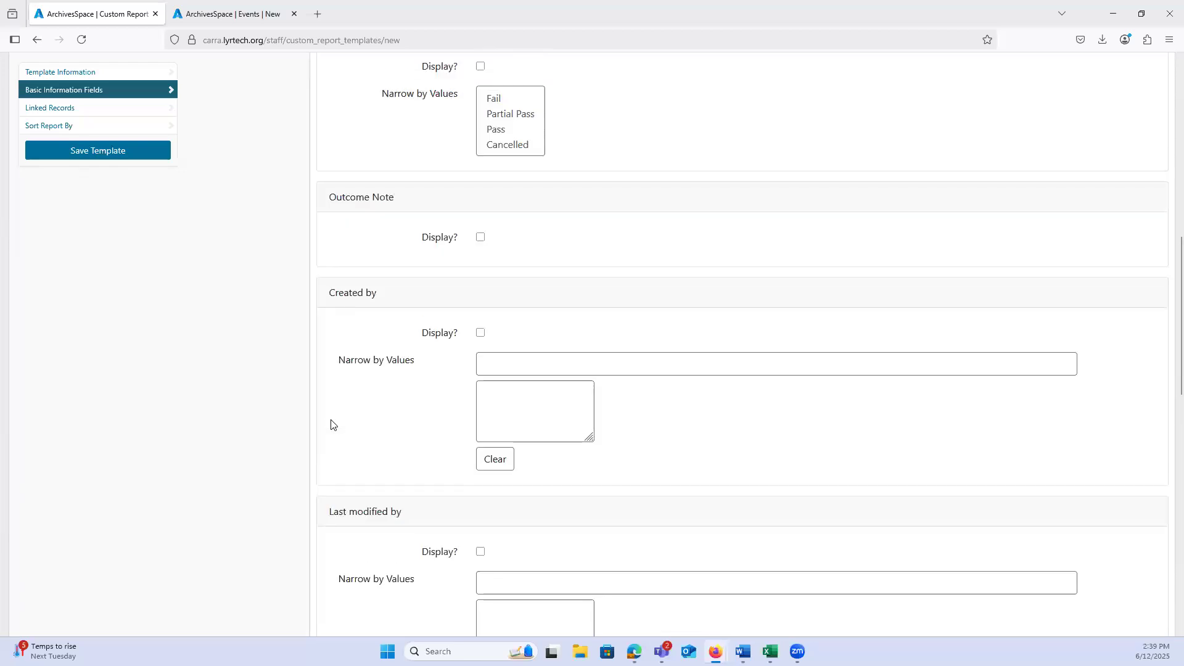
pyautogui.scroll(6, 331, 425)
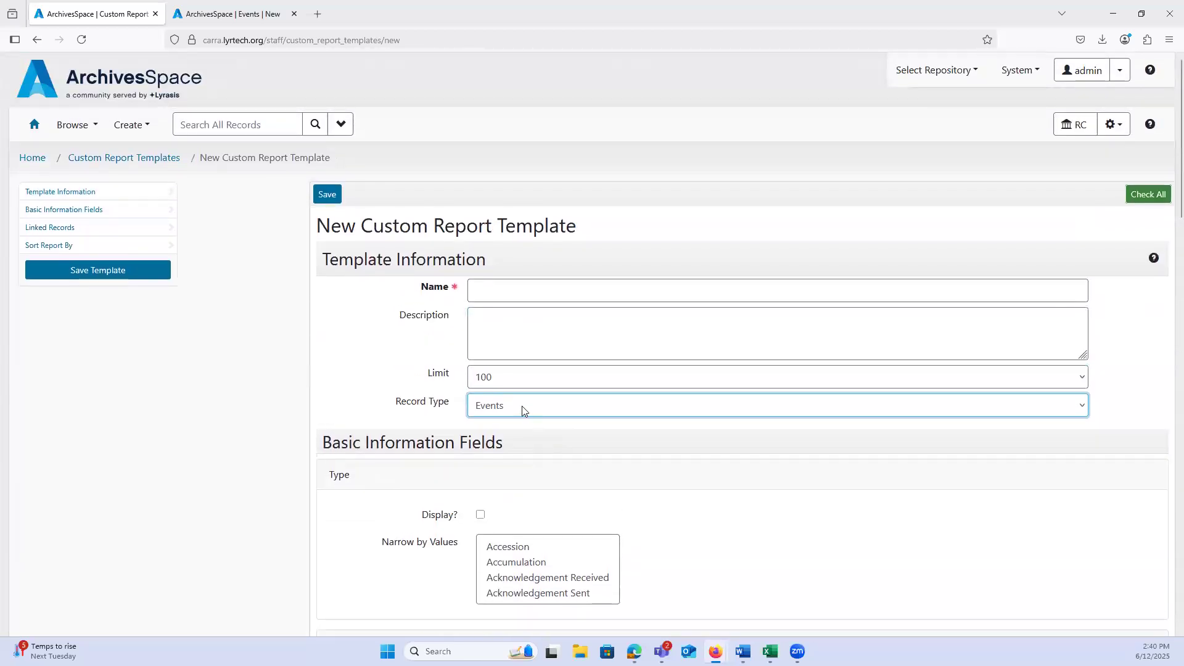
# Step: Set the template's record type to Resources and review its basic information fields
pyautogui.click(522, 407)
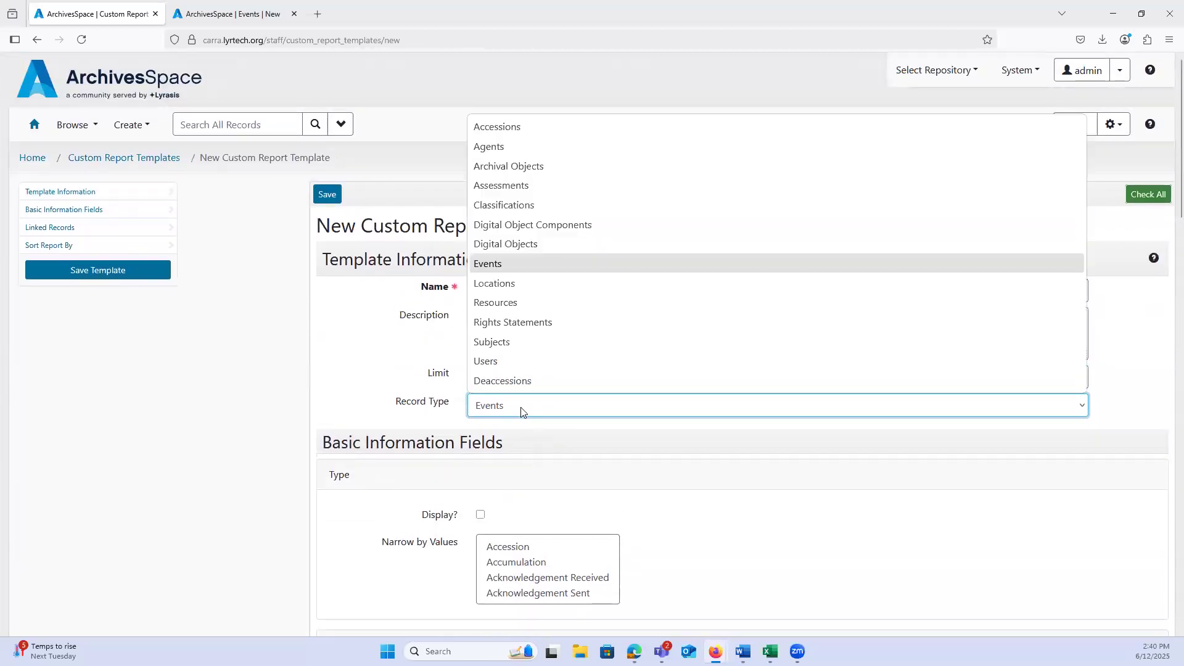
pyautogui.click(494, 303)
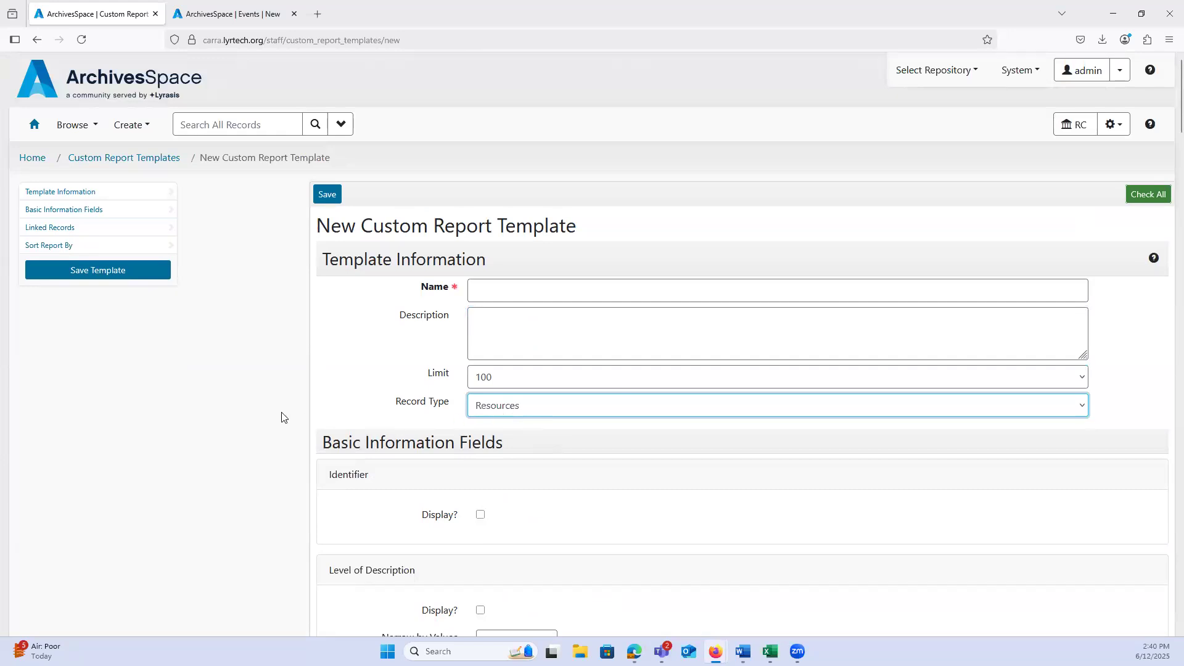
pyautogui.scroll(-3, 314, 403)
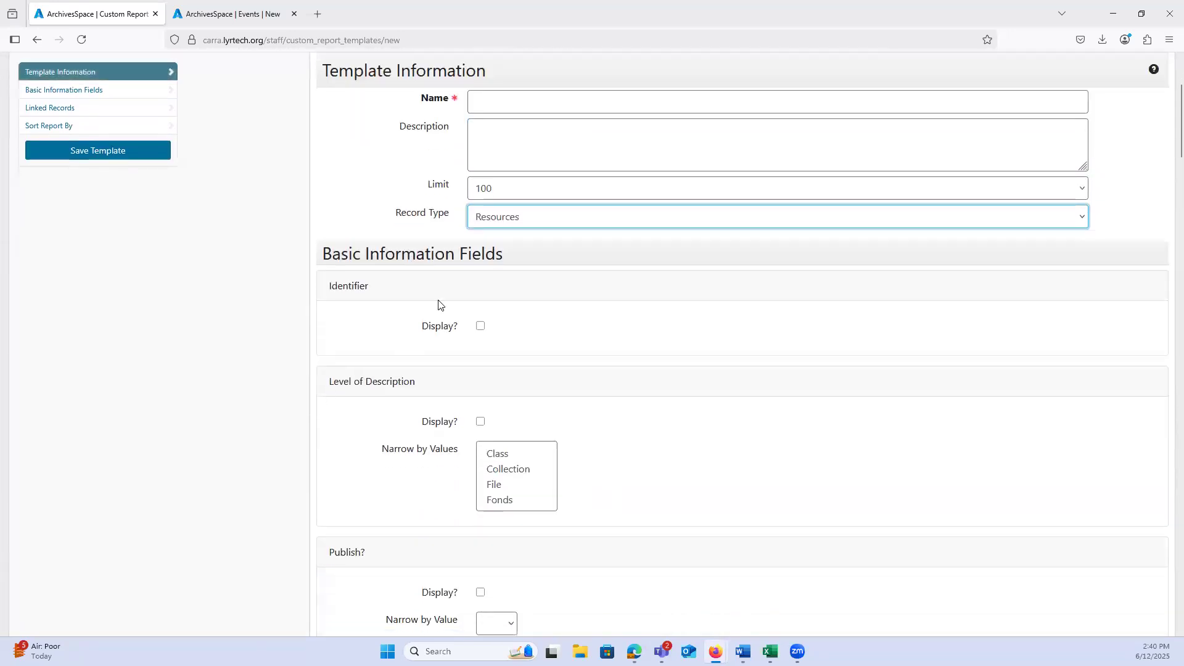
# Step: Review the Resources template's remaining basic information fields and linked record options, selecting Events among the linked records
pyautogui.scroll(-1, 386, 346)
pyautogui.scroll(-15, 357, 351)
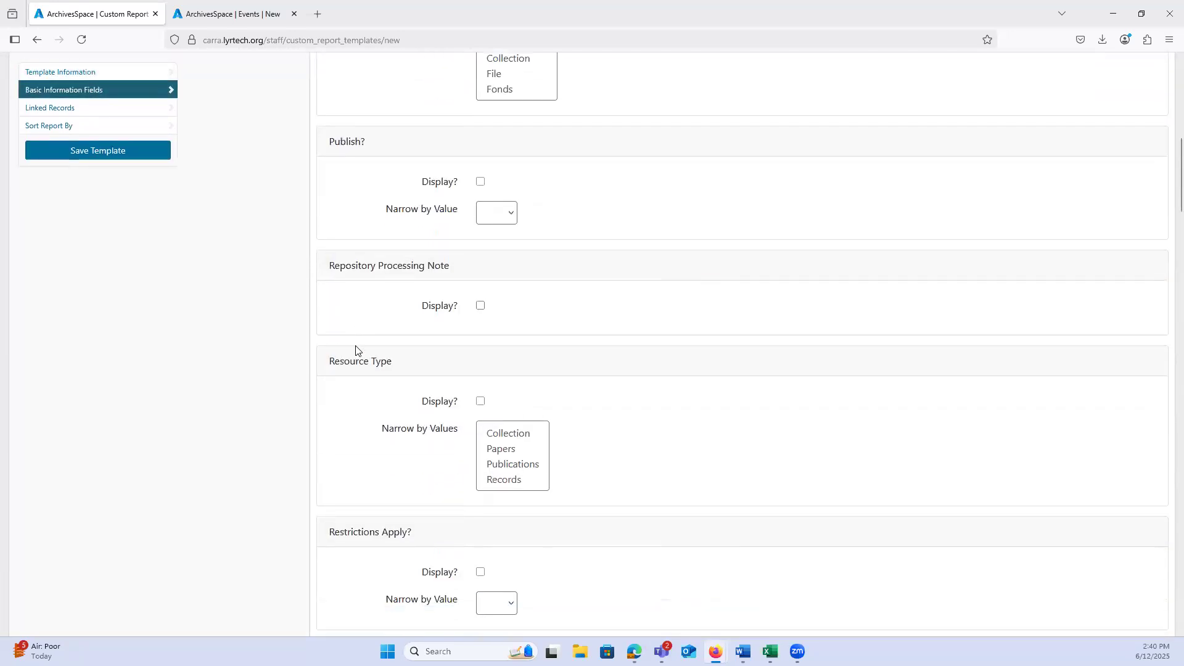
pyautogui.scroll(-20, 355, 351)
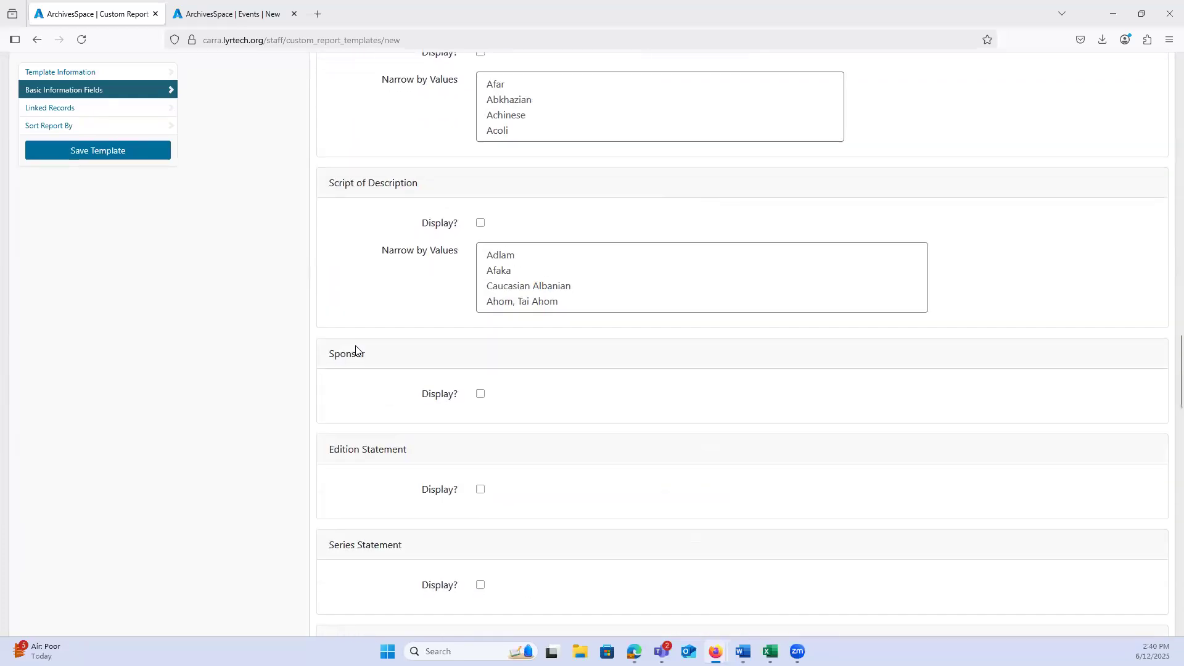
pyautogui.scroll(-15, 356, 349)
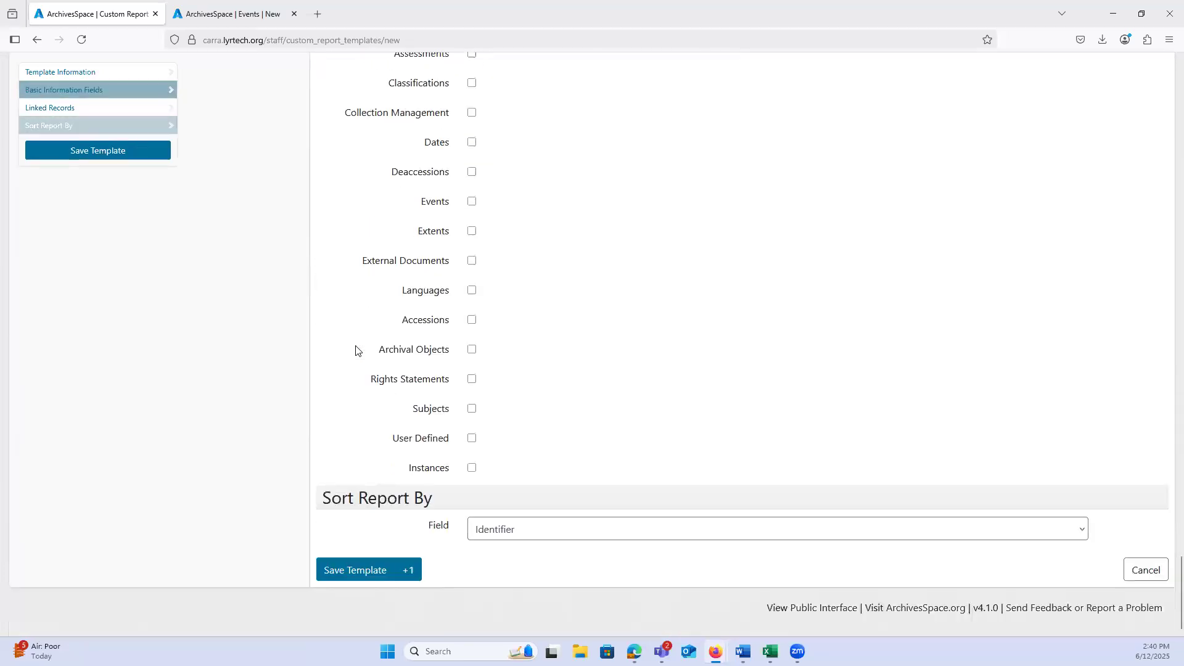
pyautogui.scroll(2, 376, 351)
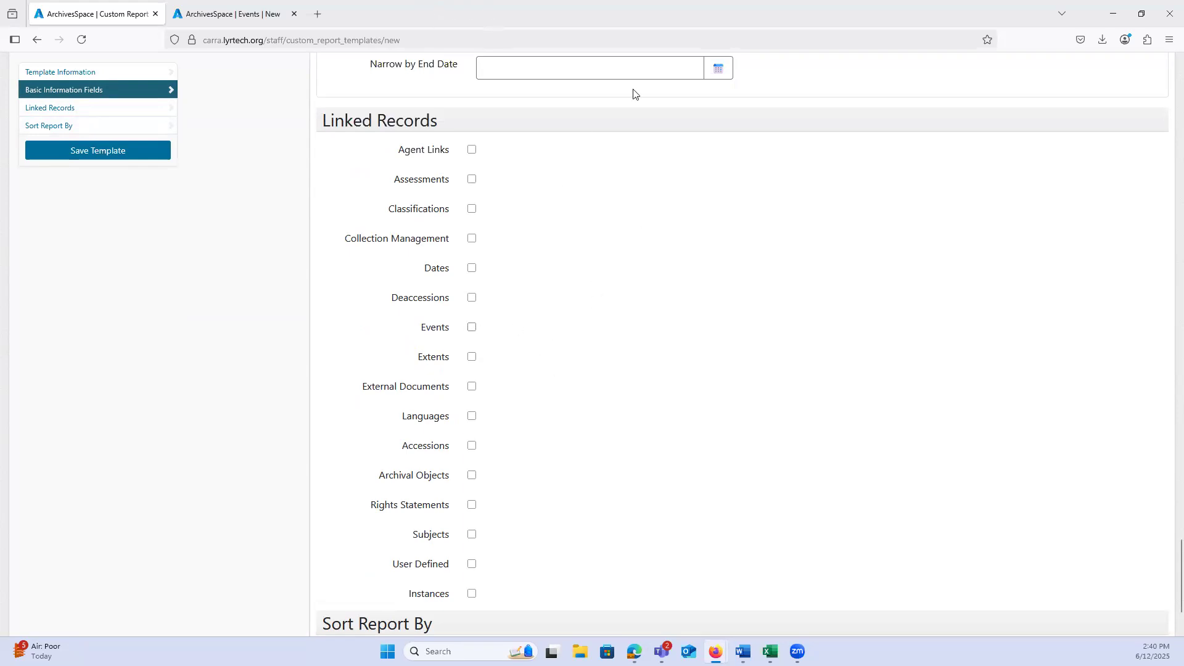
pyautogui.click(471, 328)
pyautogui.scroll(20, 543, 375)
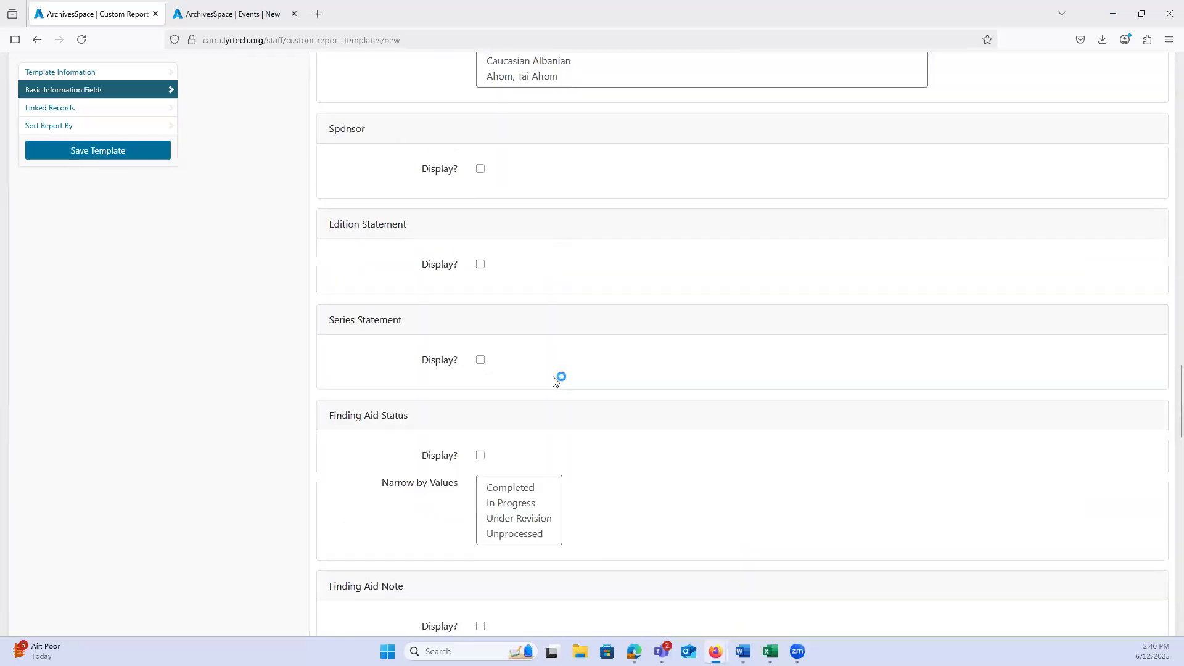
pyautogui.scroll(10, 554, 381)
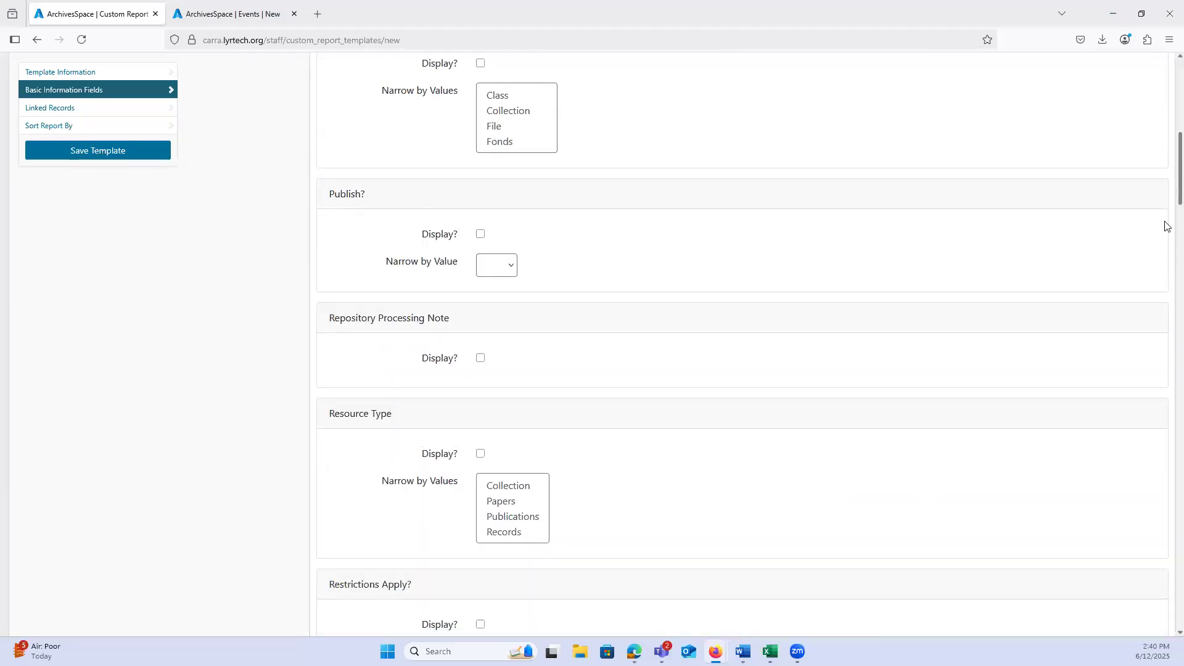
# Step: Leave the unsaved report template for the home page and open the controlled value lists management page
pyautogui.moveTo(1167, 105); pyautogui.dragTo(1157, 69)
pyautogui.click(32, 127)
pyautogui.click(598, 371)
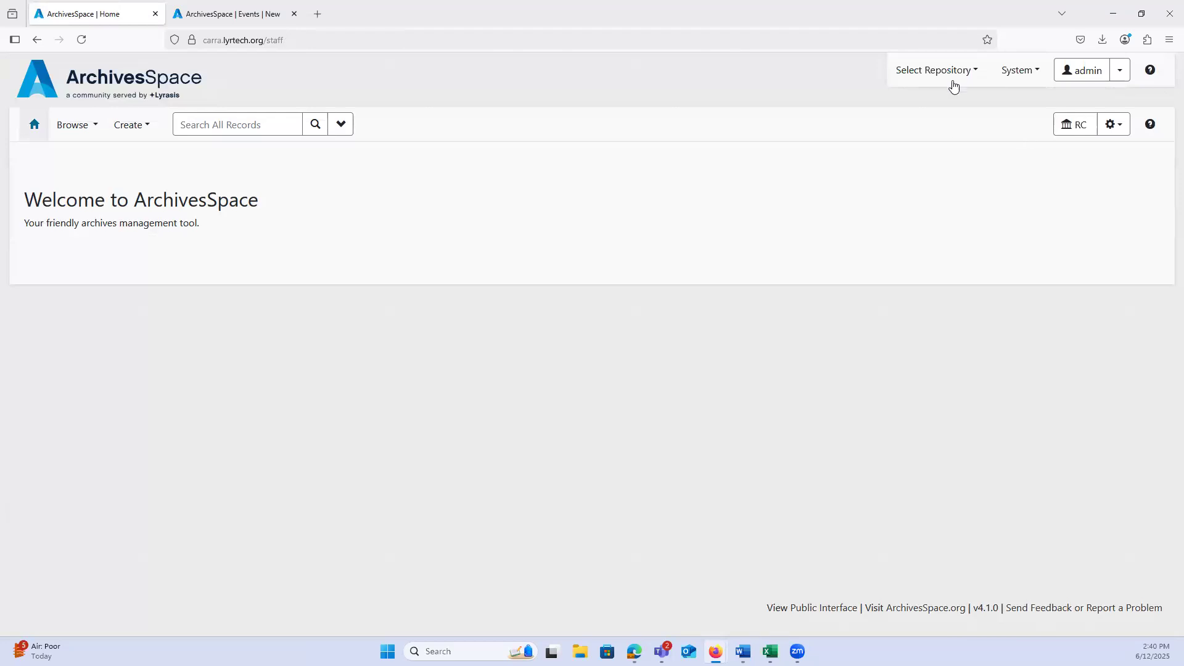
pyautogui.click(950, 77)
pyautogui.click(1020, 74)
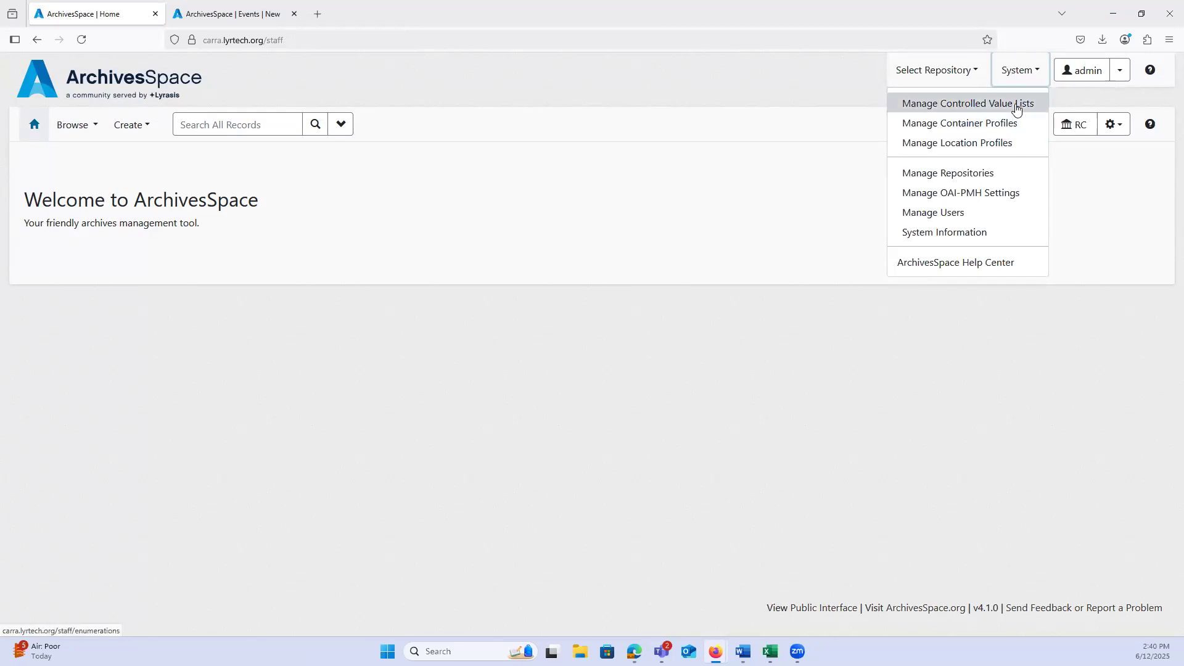
pyautogui.click(1016, 109)
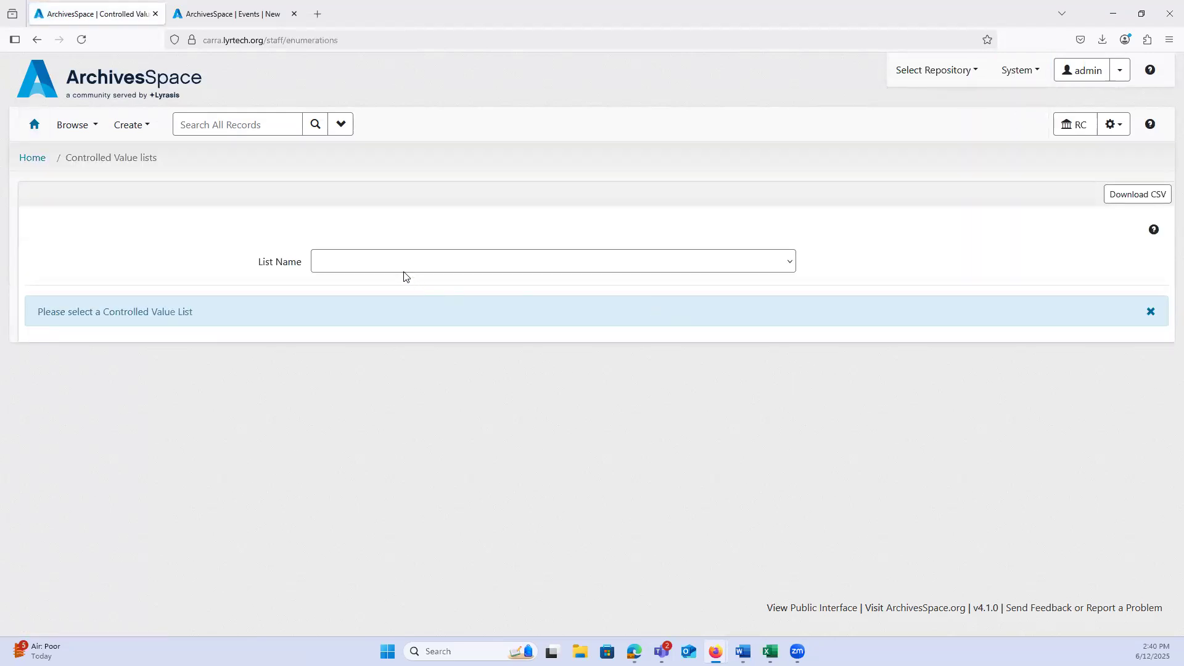
pyautogui.click(370, 262)
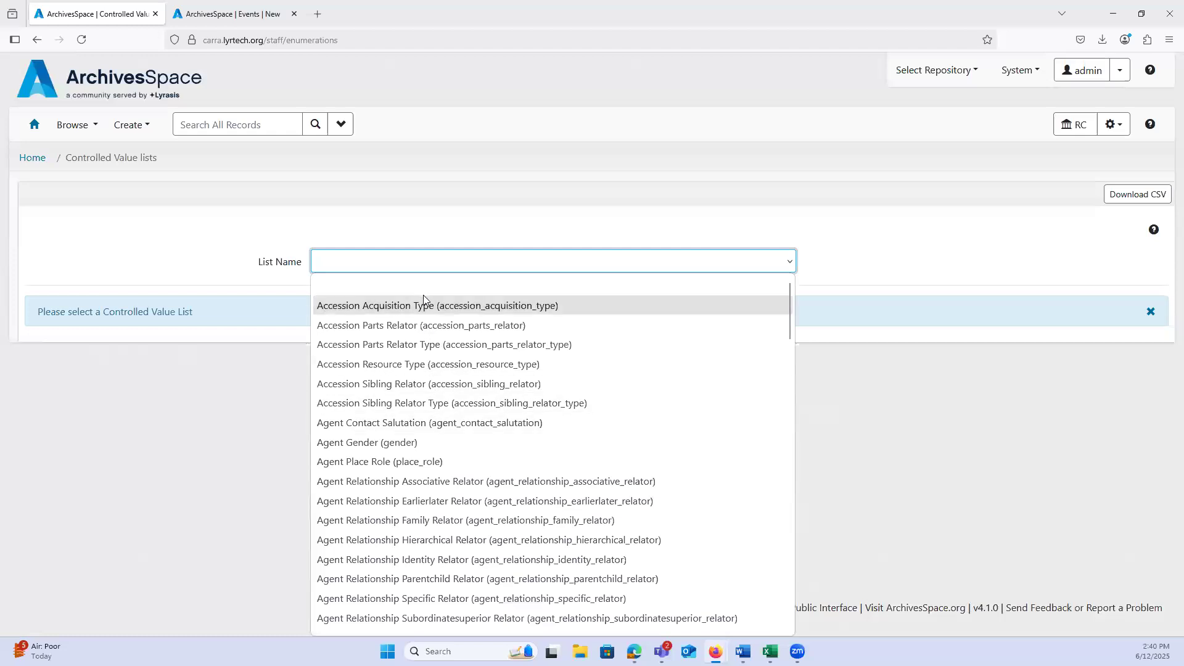
pyautogui.scroll(-4, 410, 402)
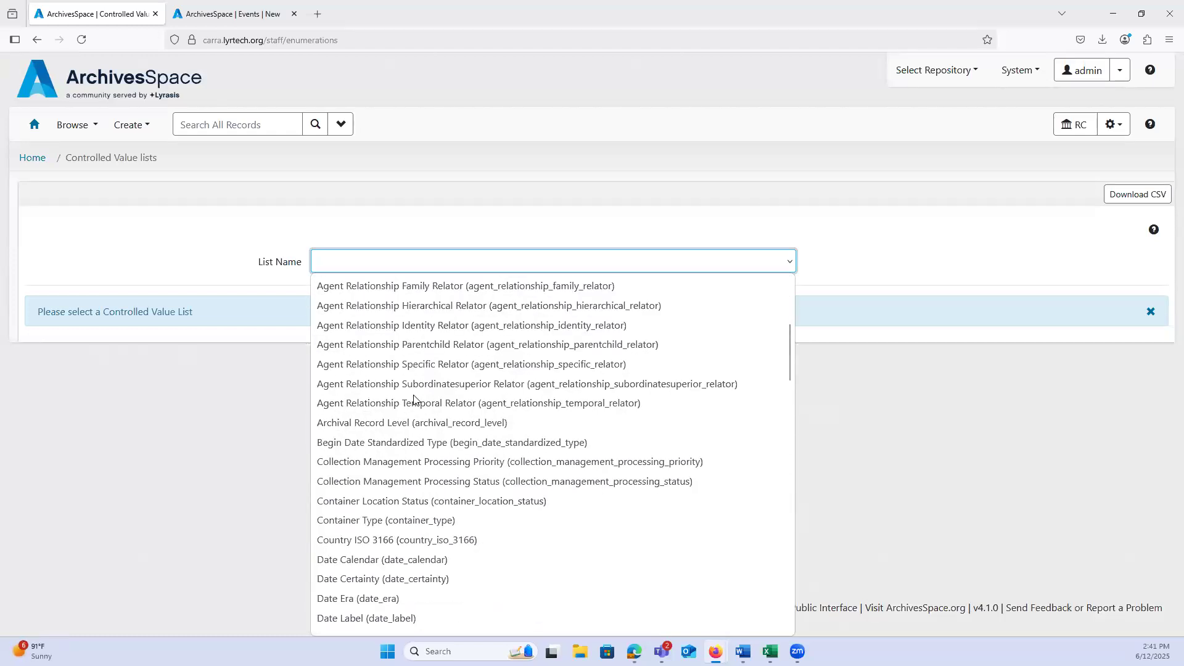
pyautogui.scroll(-2, 413, 399)
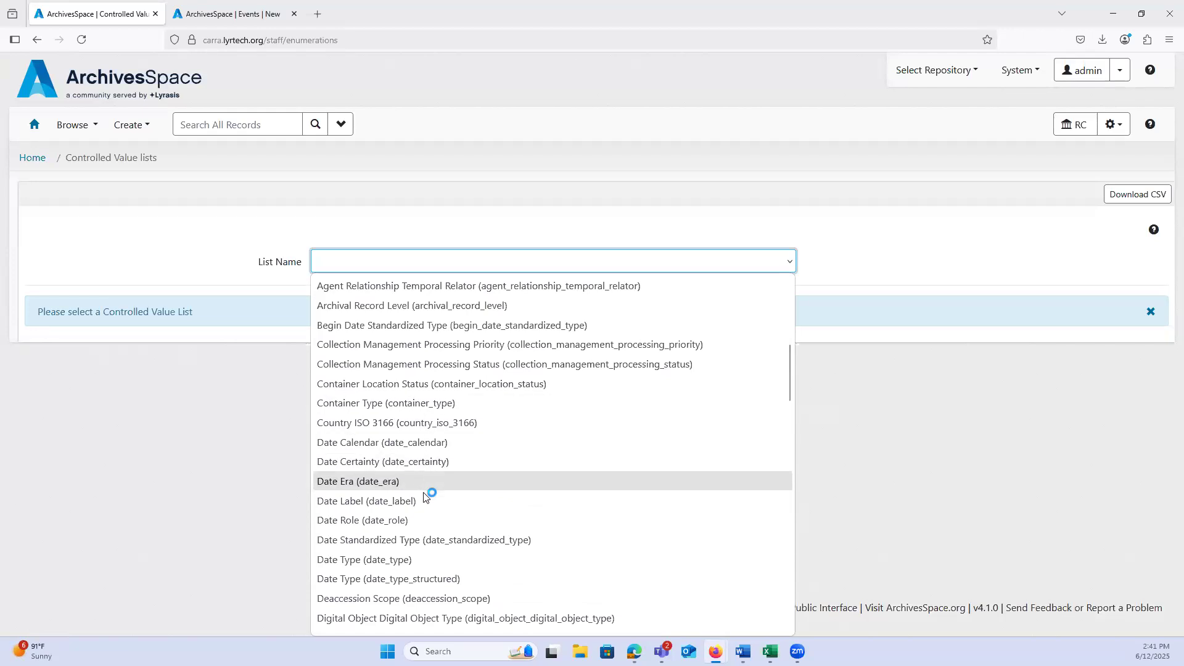
pyautogui.click(1017, 71)
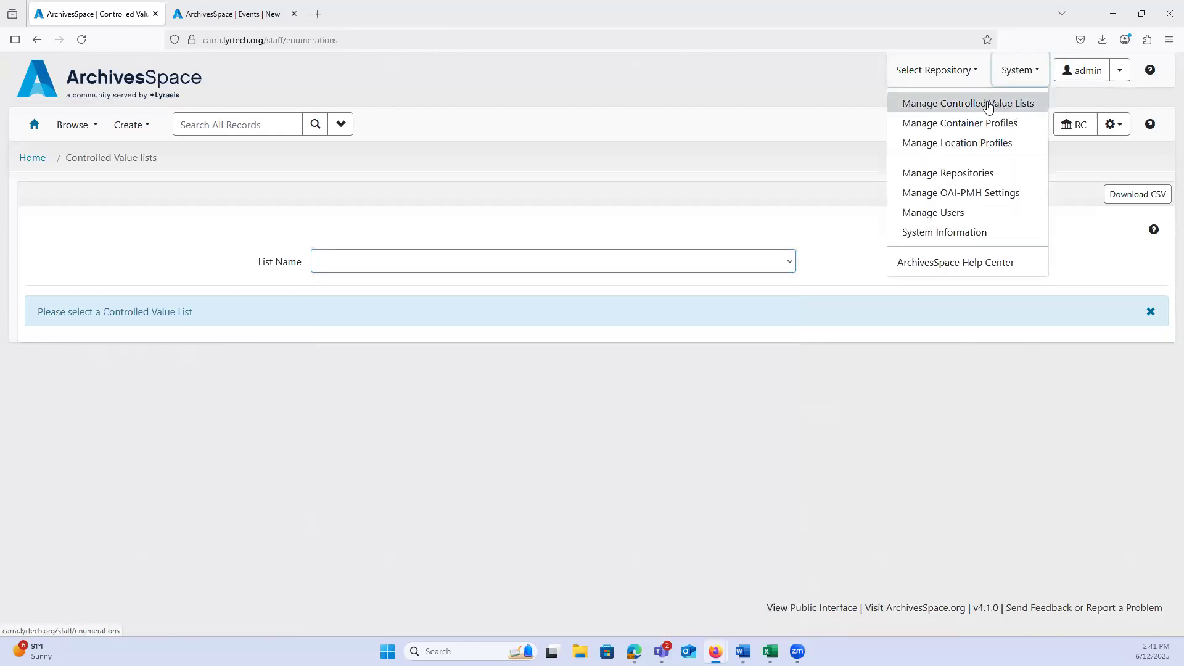
pyautogui.click(960, 106)
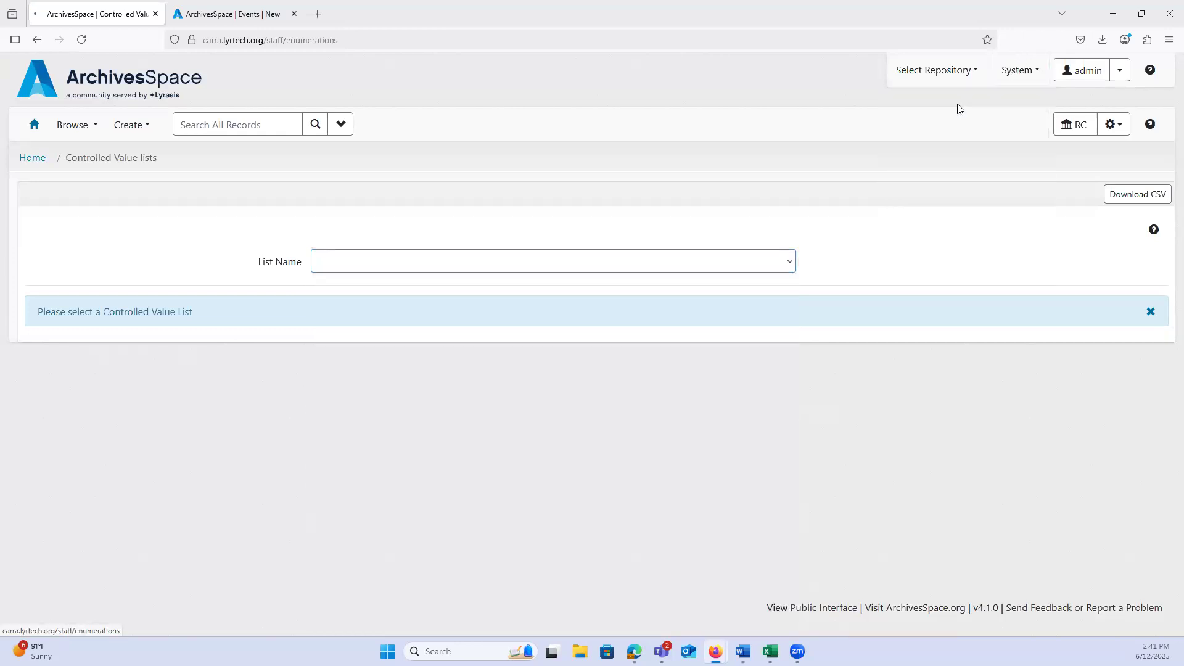
# Step: Display the Event Event Type (event_event_type) controlled value list
pyautogui.click(438, 266)
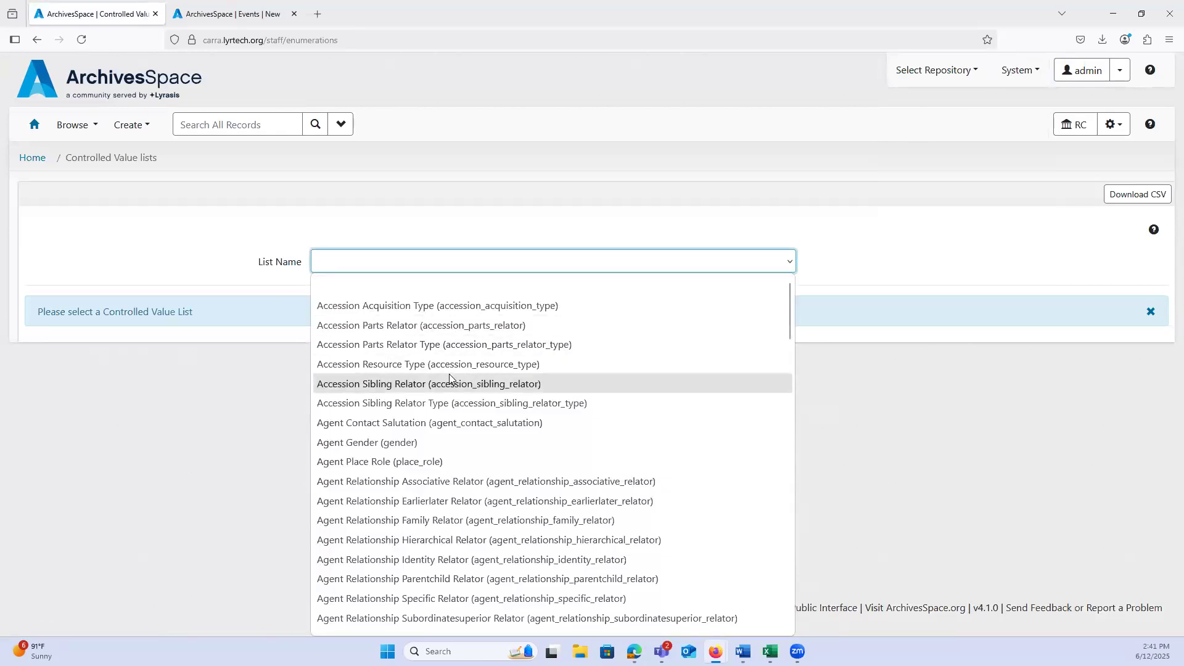
pyautogui.scroll(-4, 450, 378)
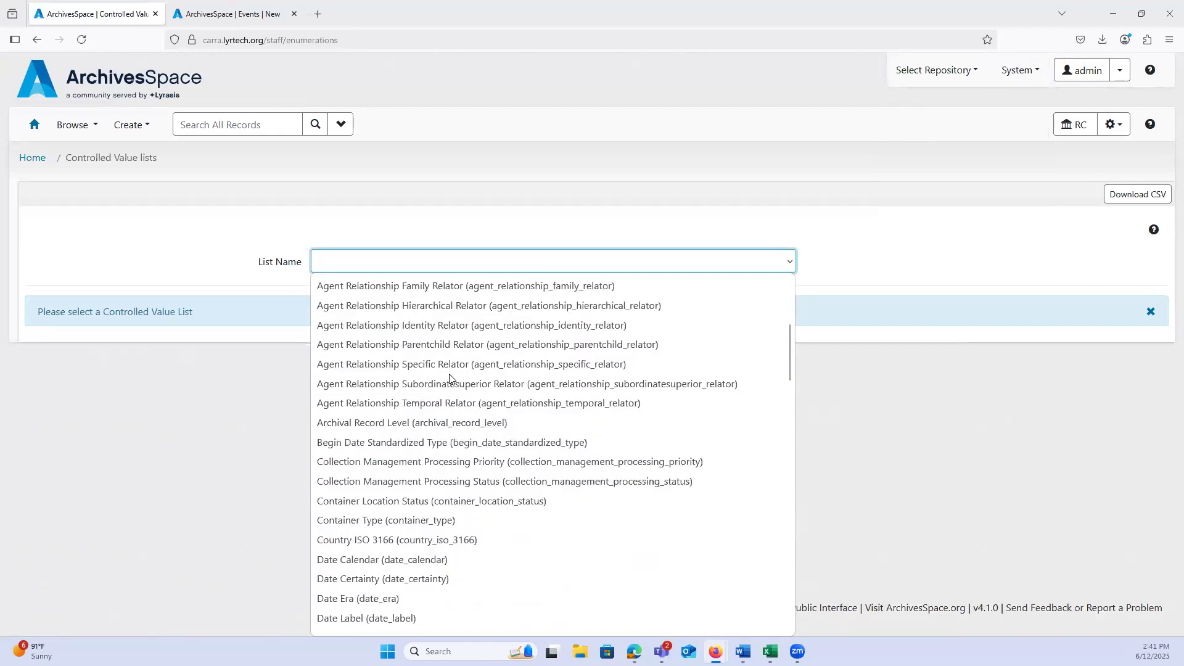
pyautogui.scroll(-6, 452, 379)
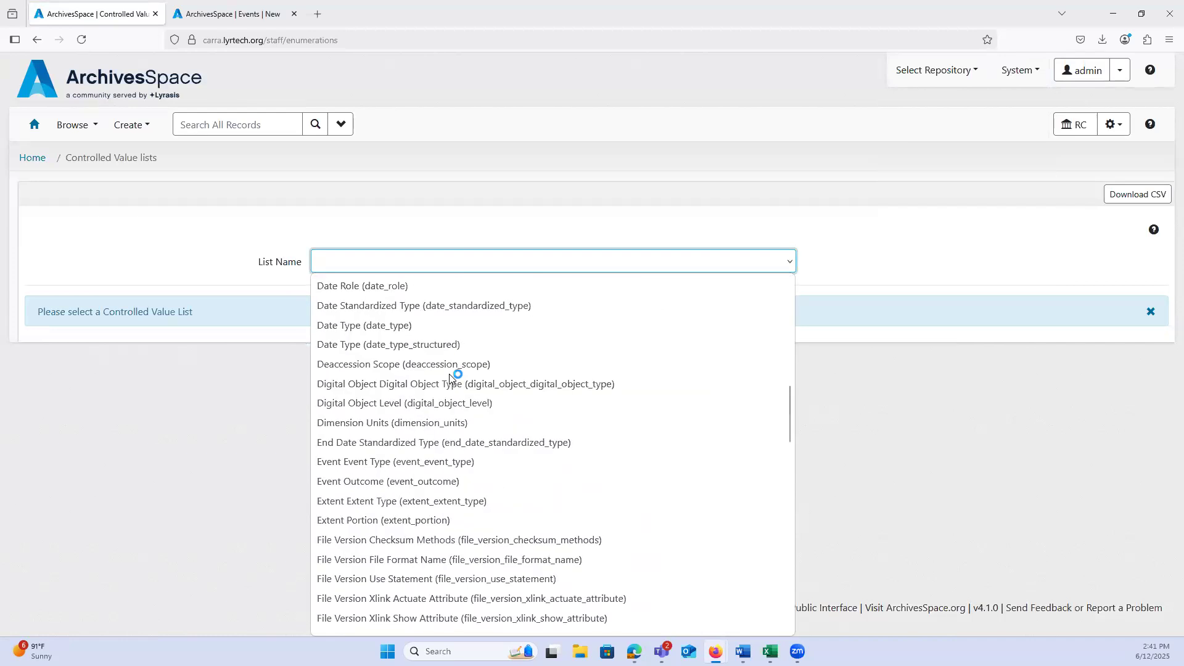
pyautogui.click(379, 463)
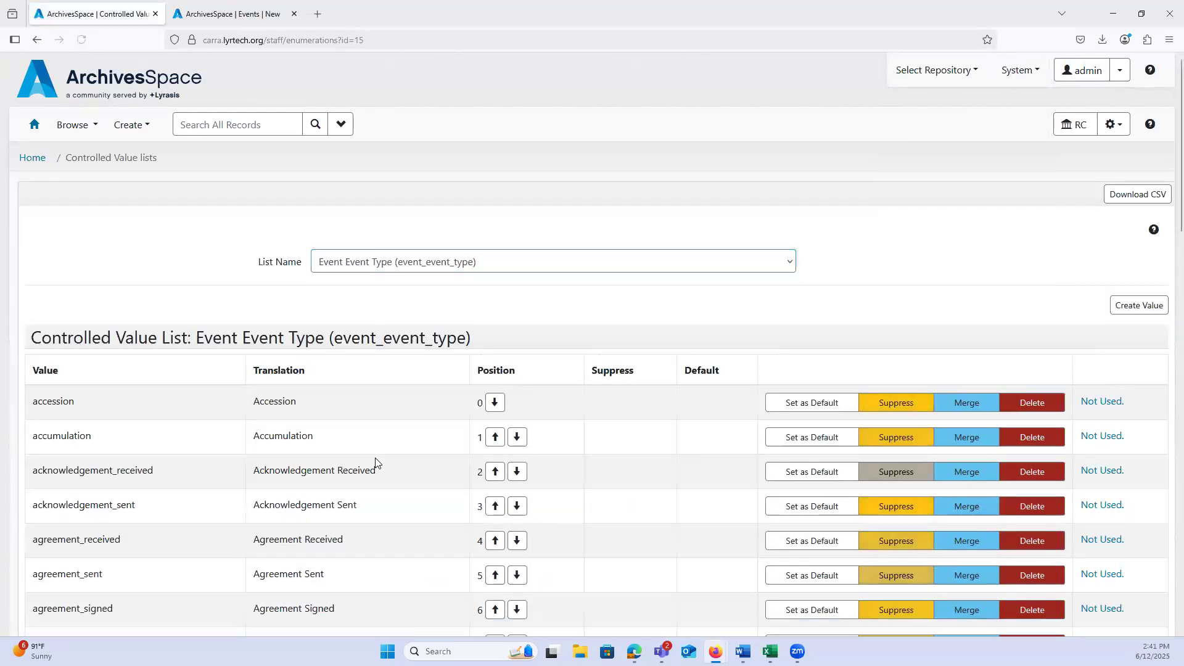
# Step: Examine the event type values along with their position, suppress, merge and delete options and their related items
pyautogui.scroll(-3, 378, 462)
pyautogui.scroll(-1, 378, 462)
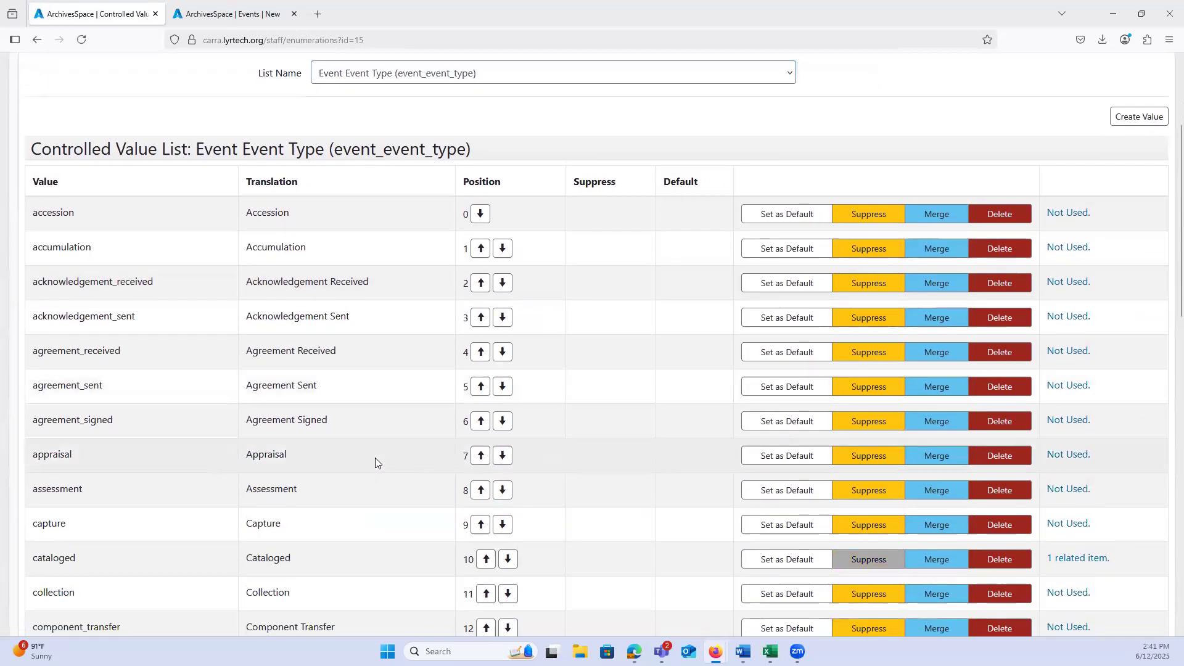
pyautogui.scroll(-7, 378, 462)
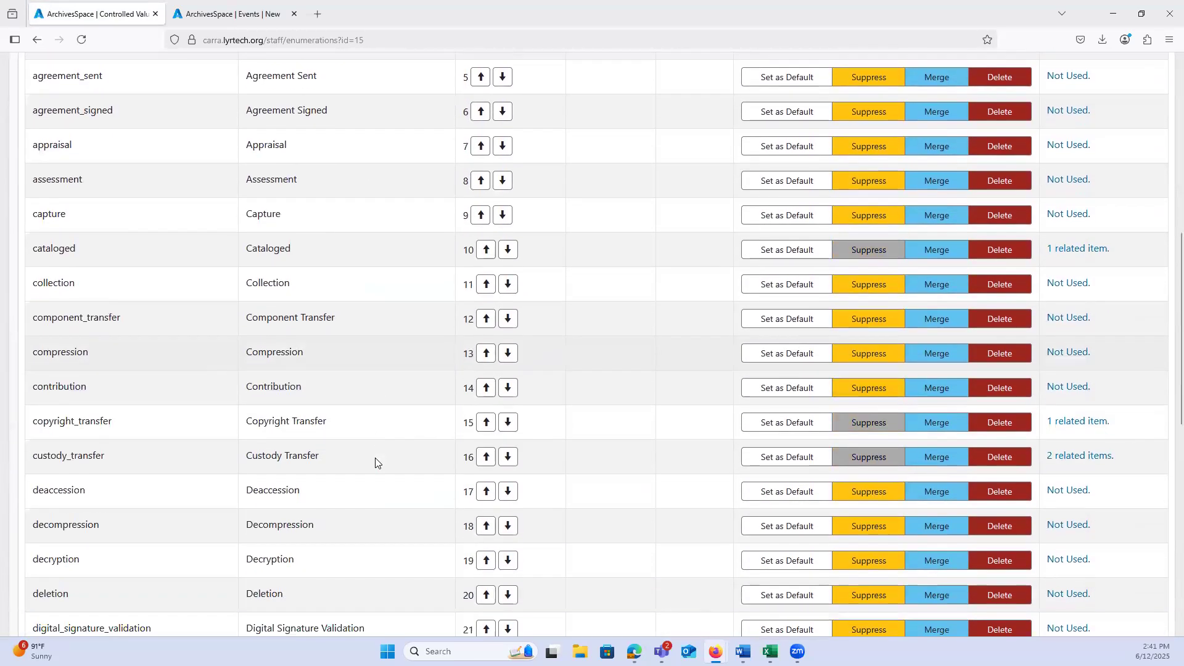
pyautogui.scroll(-6, 378, 463)
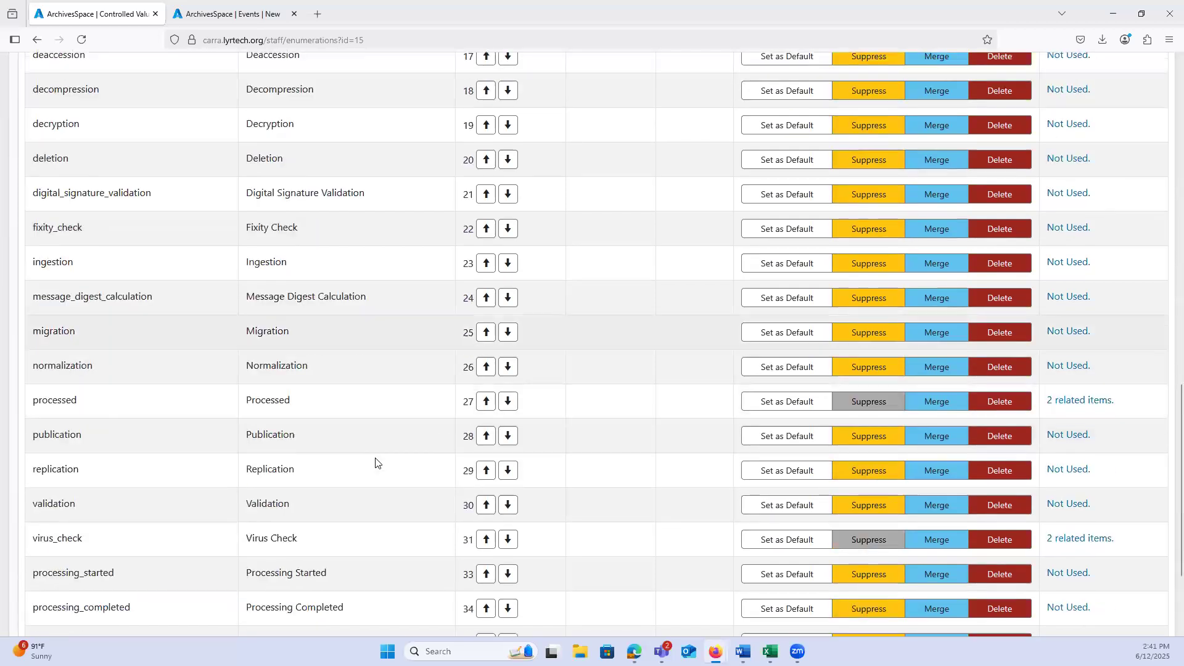
pyautogui.scroll(-1, 378, 463)
pyautogui.scroll(10, 378, 463)
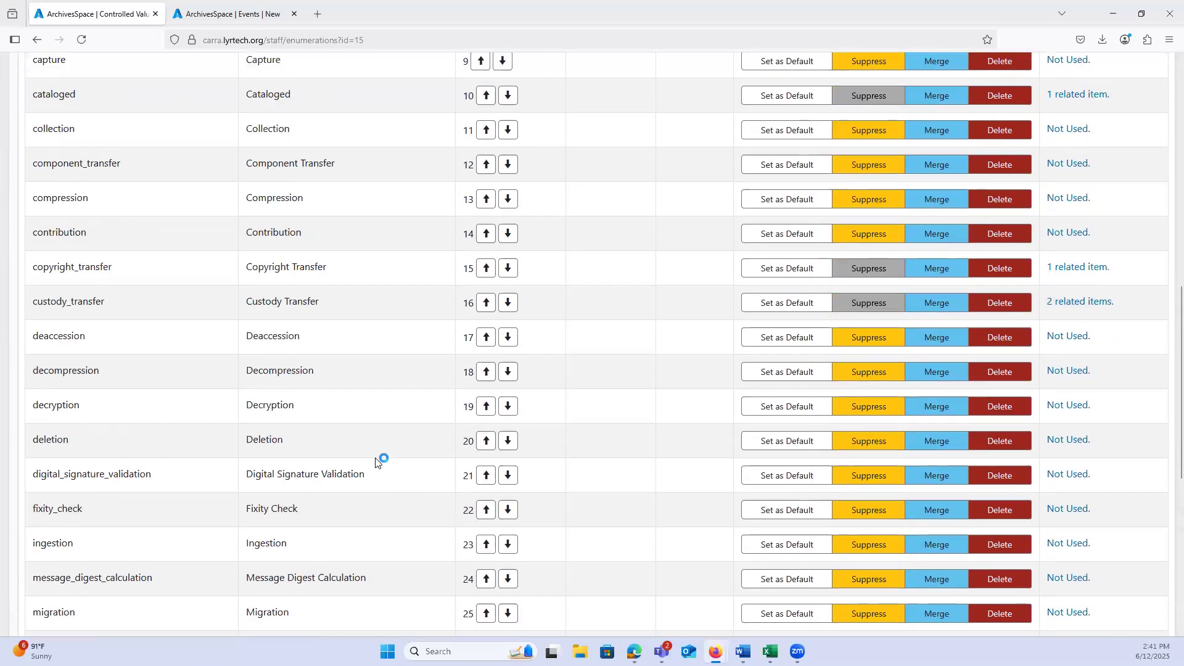
pyautogui.scroll(8, 378, 463)
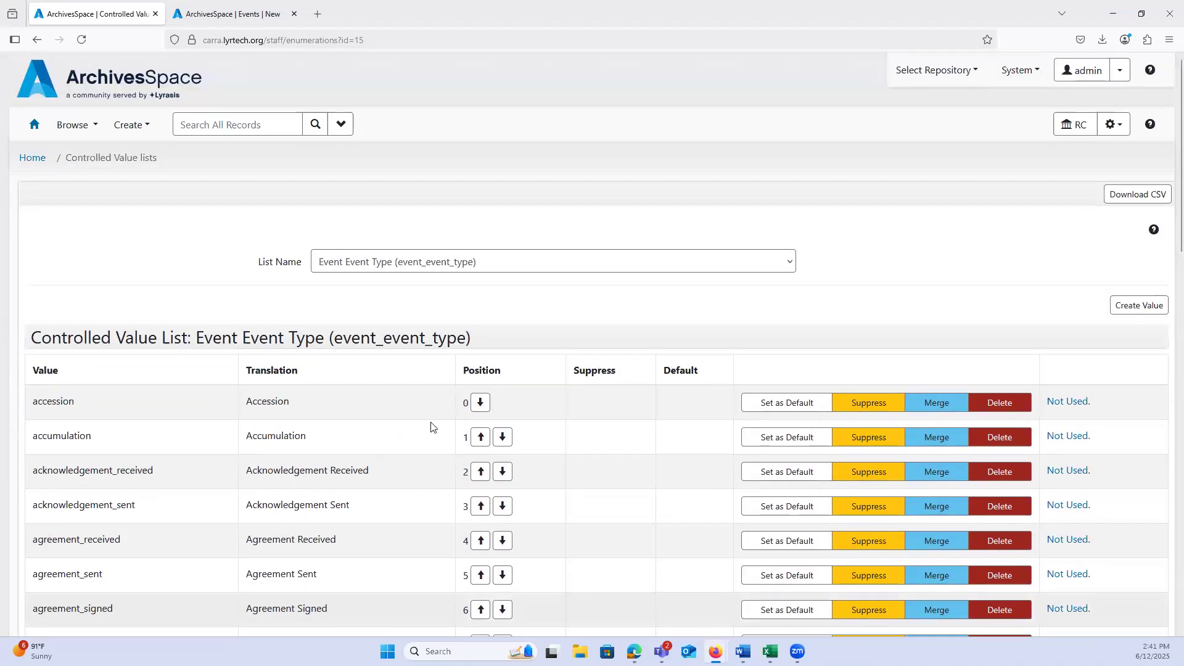
pyautogui.scroll(-1, 479, 364)
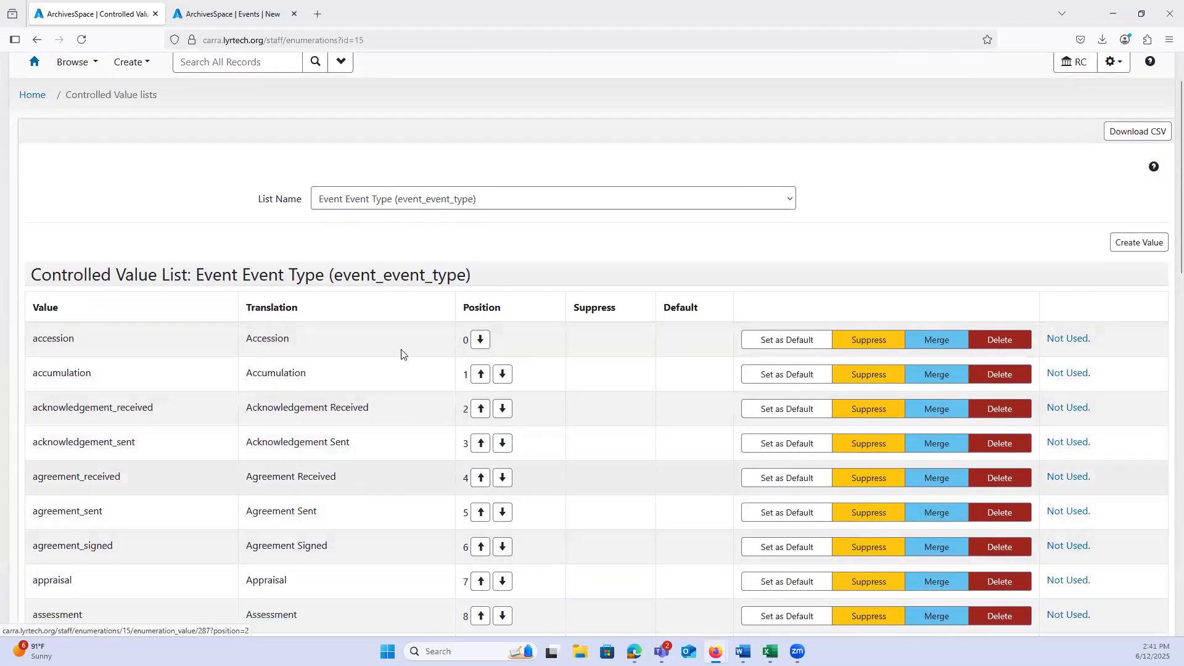
pyautogui.scroll(-2, 716, 236)
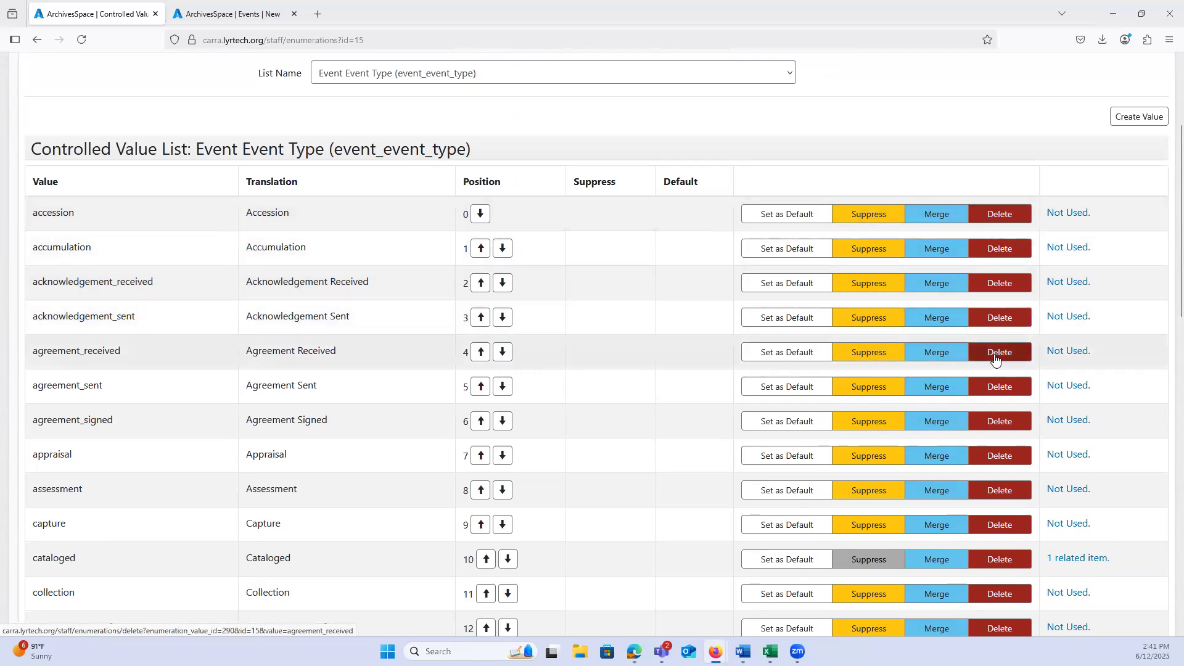
pyautogui.scroll(-2, 1110, 203)
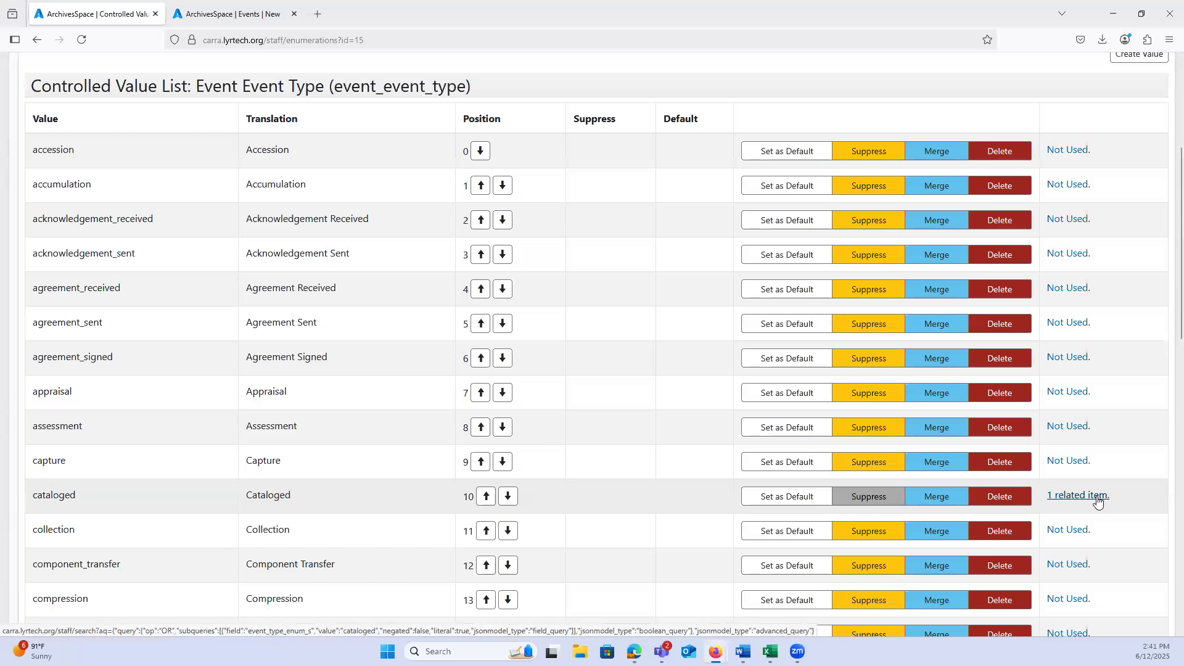
# Step: Open the form for creating a new event type value and cancel it without adding anything
pyautogui.scroll(3, 1103, 503)
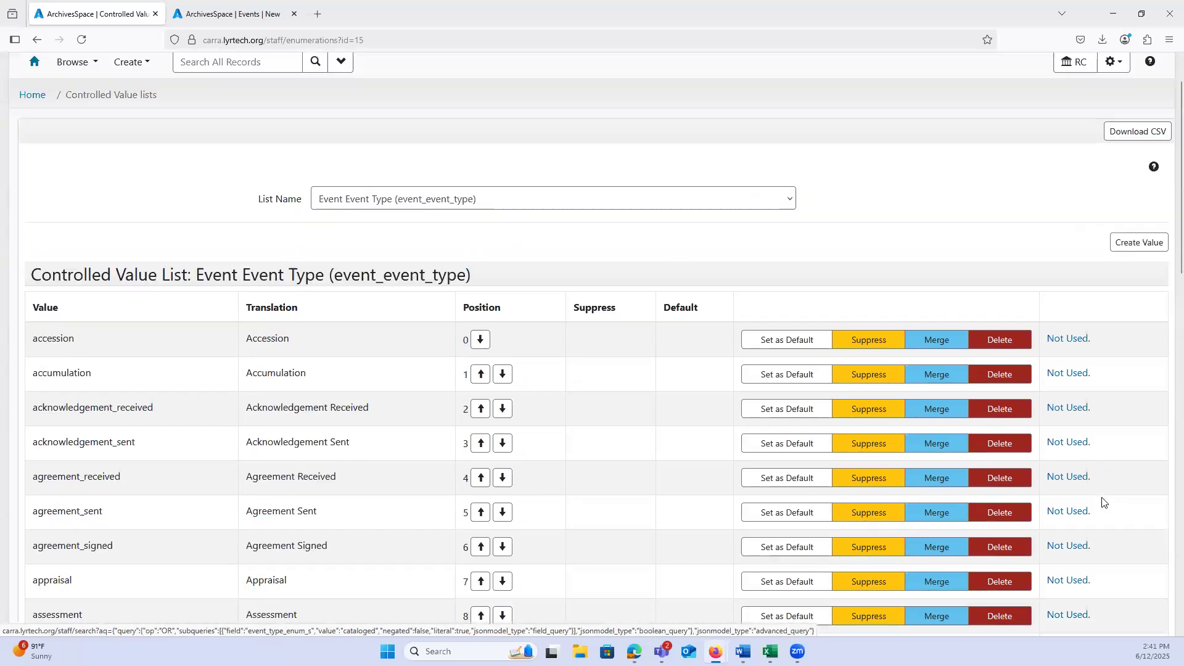
pyautogui.click(1132, 243)
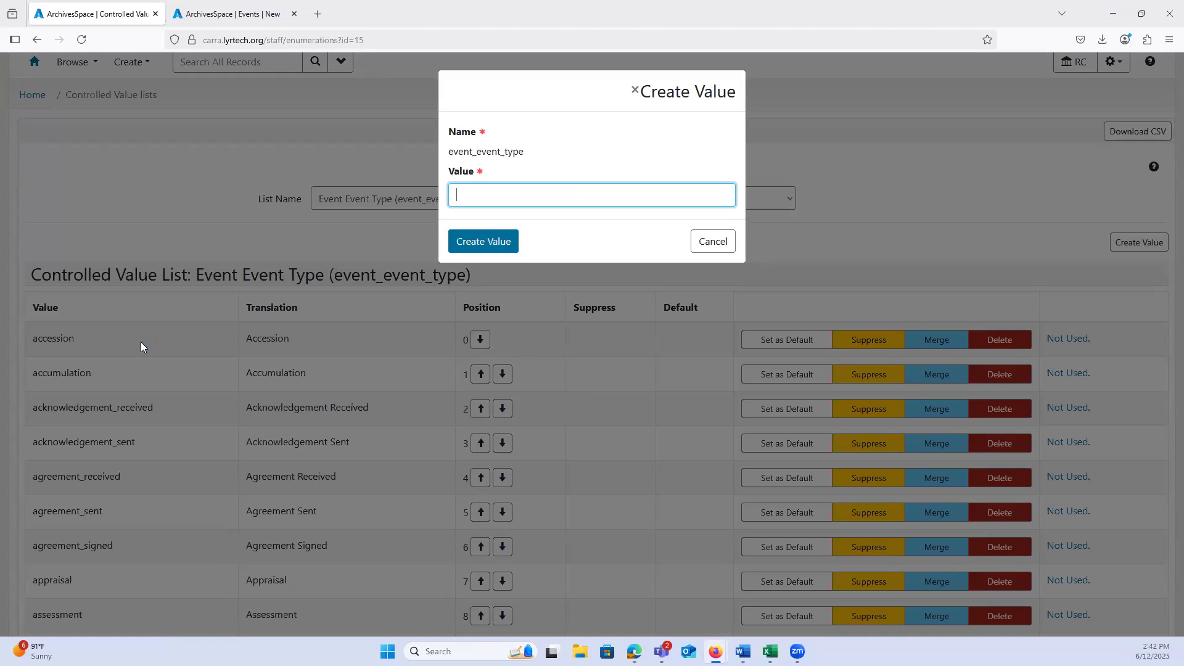
pyautogui.click(702, 251)
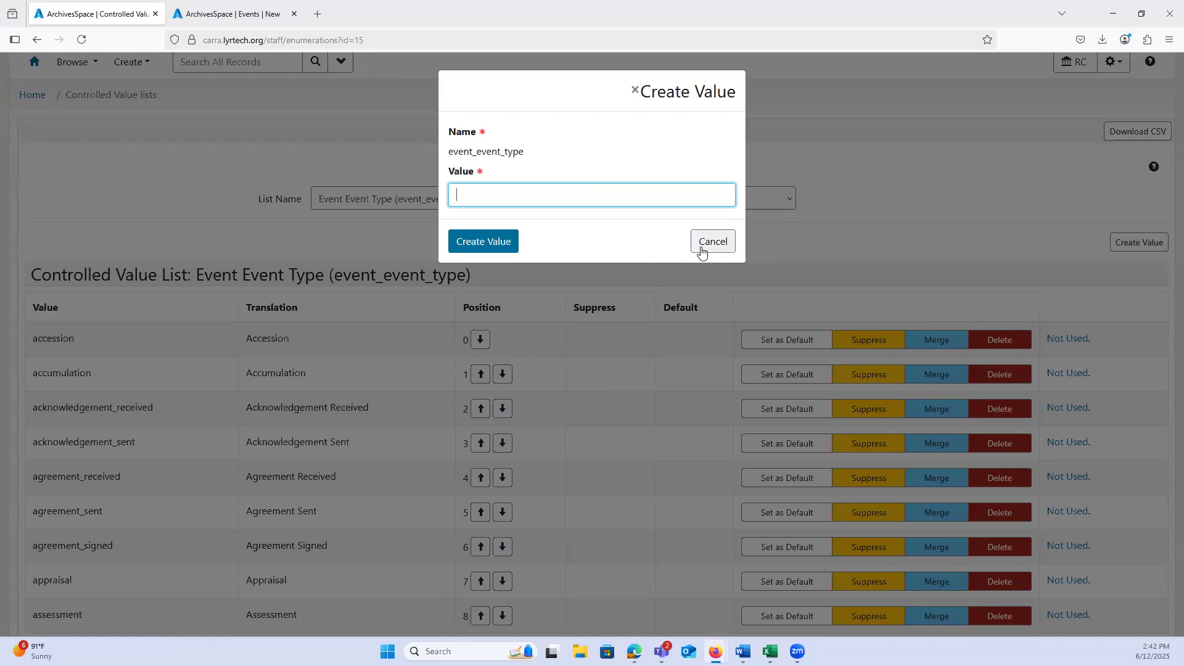
# Step: Switch to the Event Outcome (event_outcome) controlled value list and review its values
pyautogui.click(477, 203)
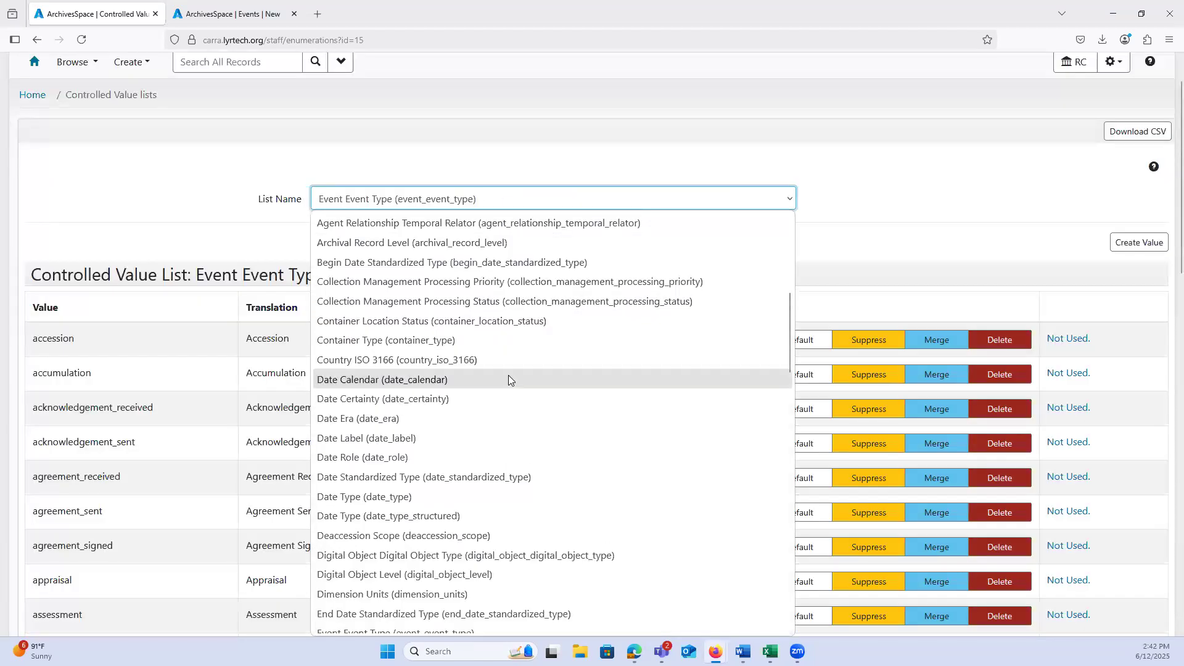
pyautogui.scroll(-2, 510, 374)
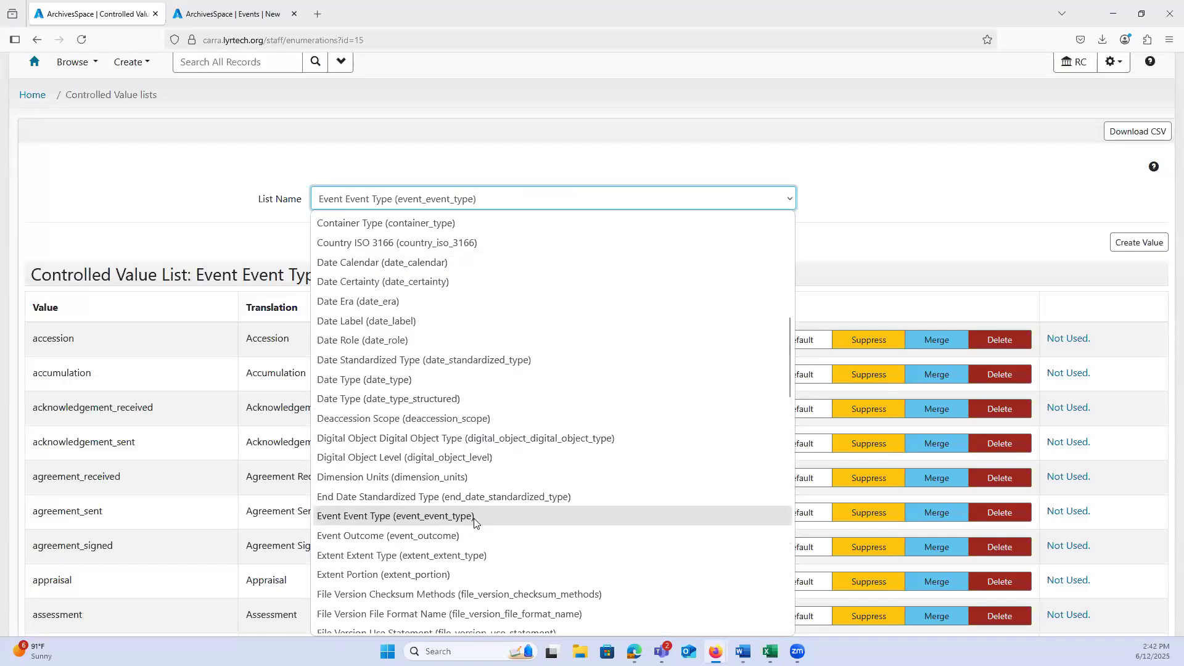
pyautogui.click(448, 535)
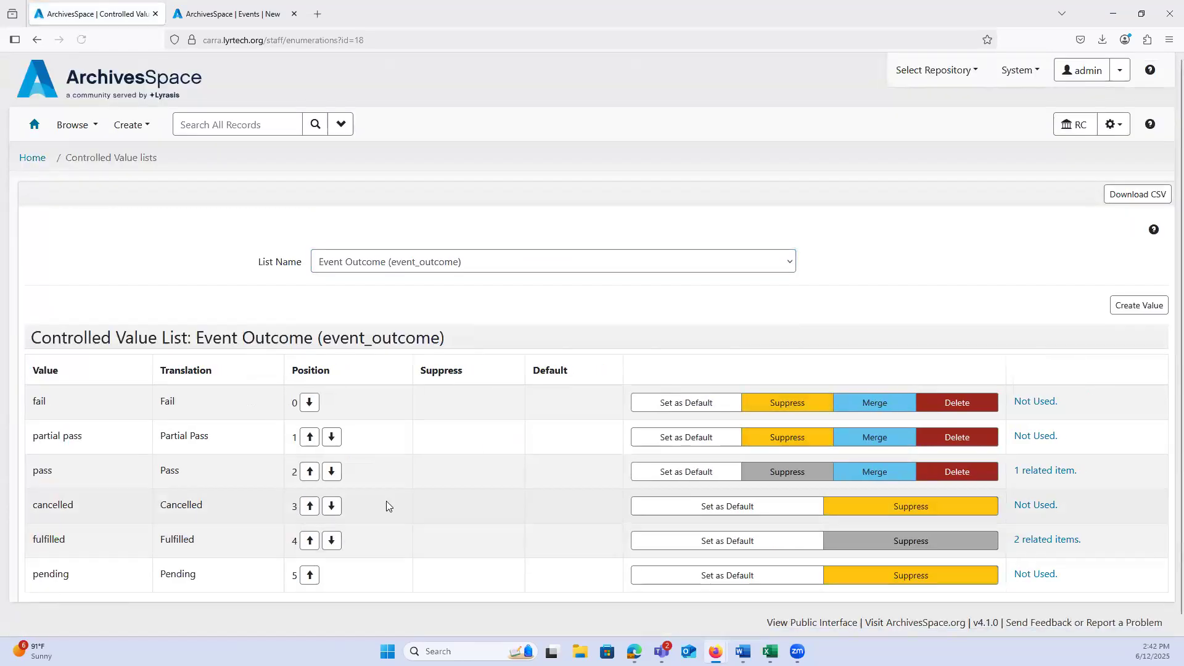
pyautogui.scroll(-1, 386, 500)
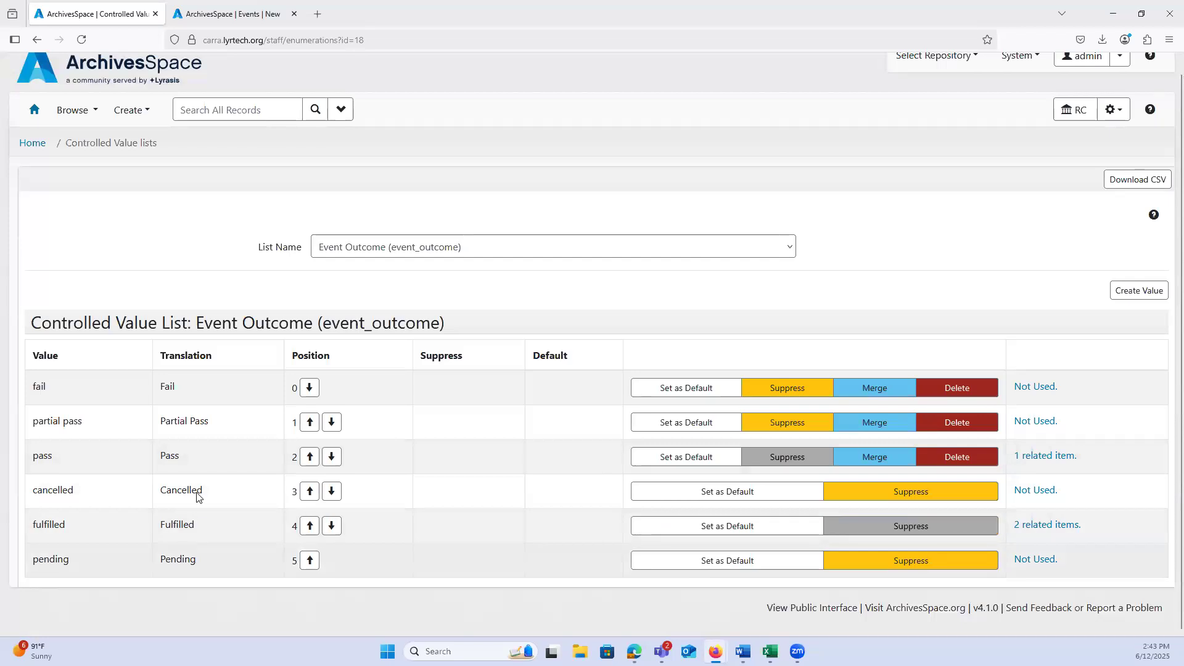
# Step: Display the Linked Agent Event Roles (linked_agent_event_roles) controlled value list and review its values
pyautogui.click(335, 246)
pyautogui.scroll(-4, 381, 408)
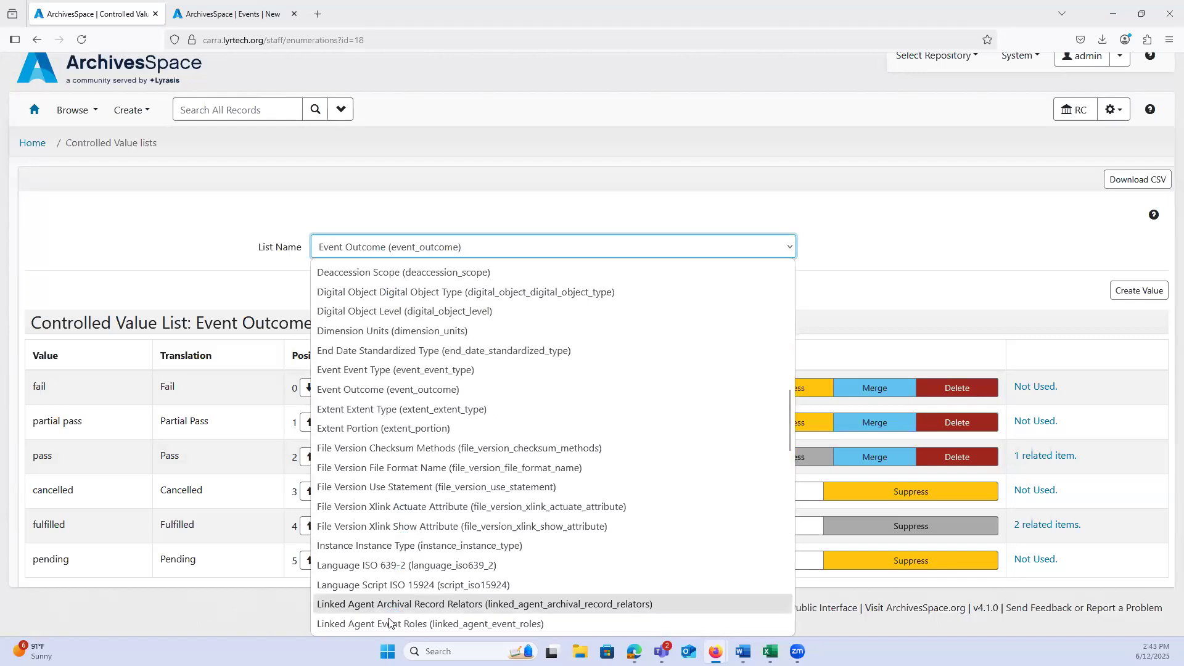
pyautogui.scroll(-2, 407, 565)
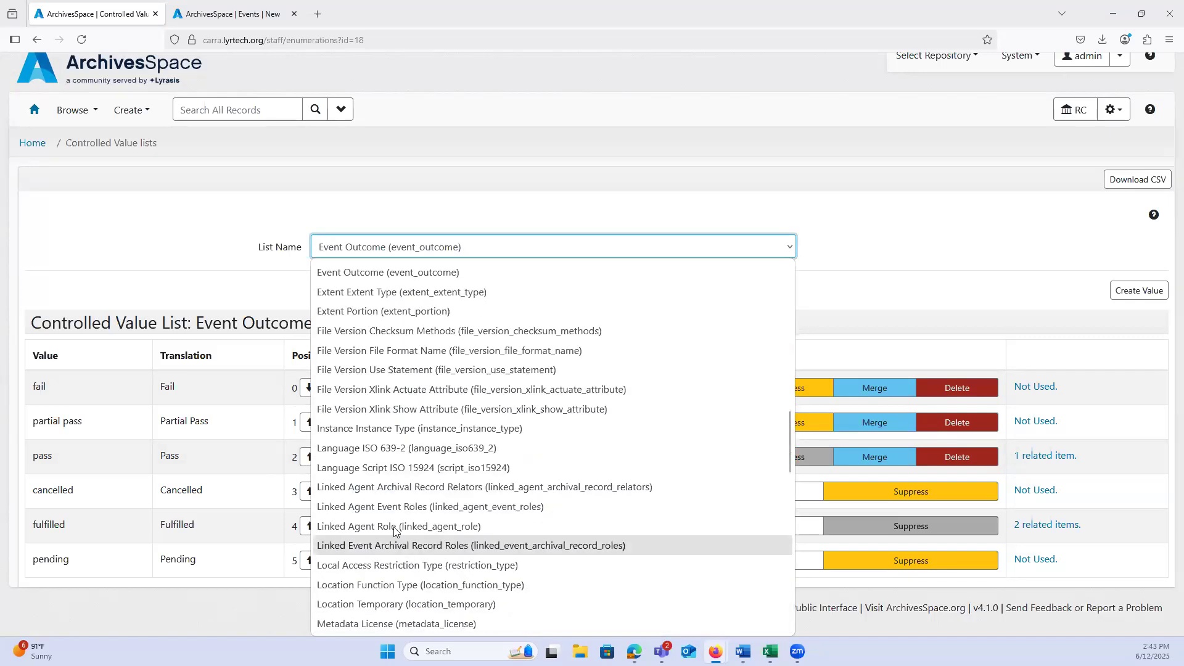
pyautogui.click(372, 508)
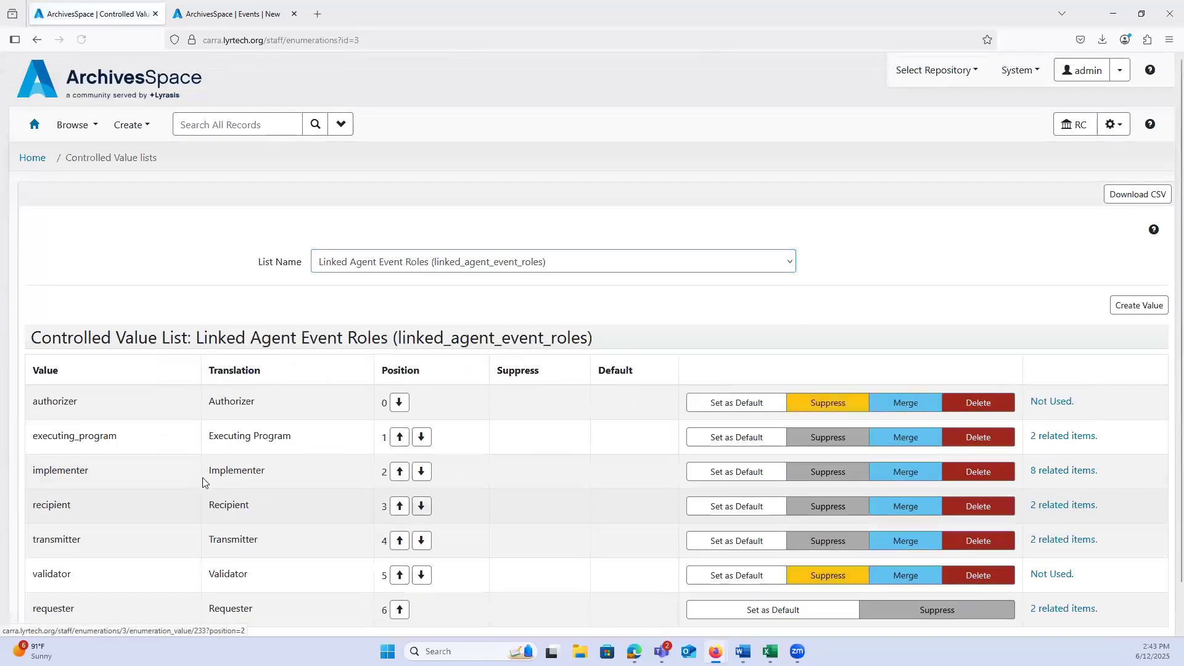
pyautogui.scroll(-2, 204, 481)
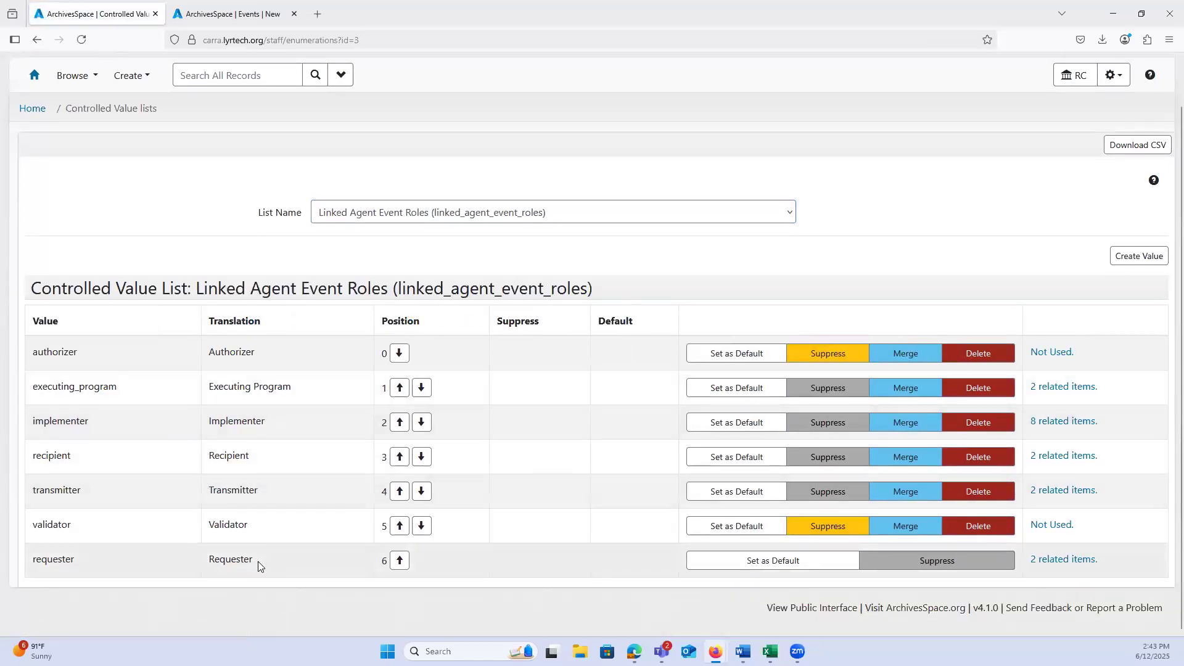
# Step: Switch to the Linked Event Archival Record Roles (linked_event_archival_record_roles) controlled value list and review its values
pyautogui.click(373, 217)
pyautogui.scroll(-2, 475, 418)
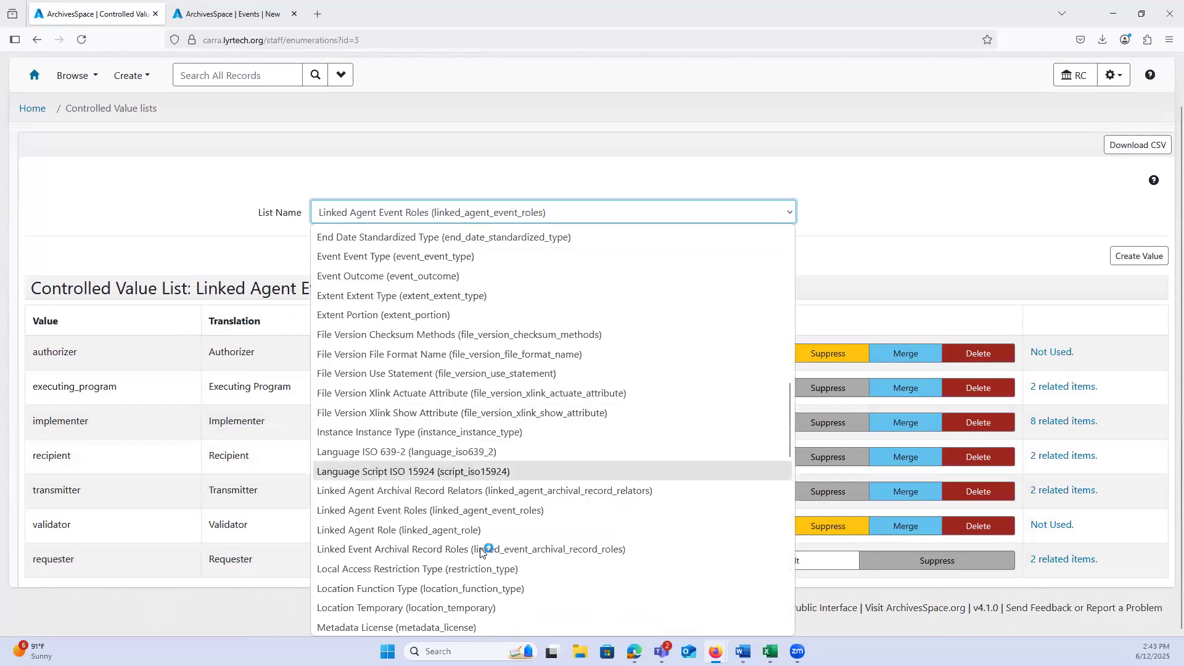
pyautogui.click(372, 555)
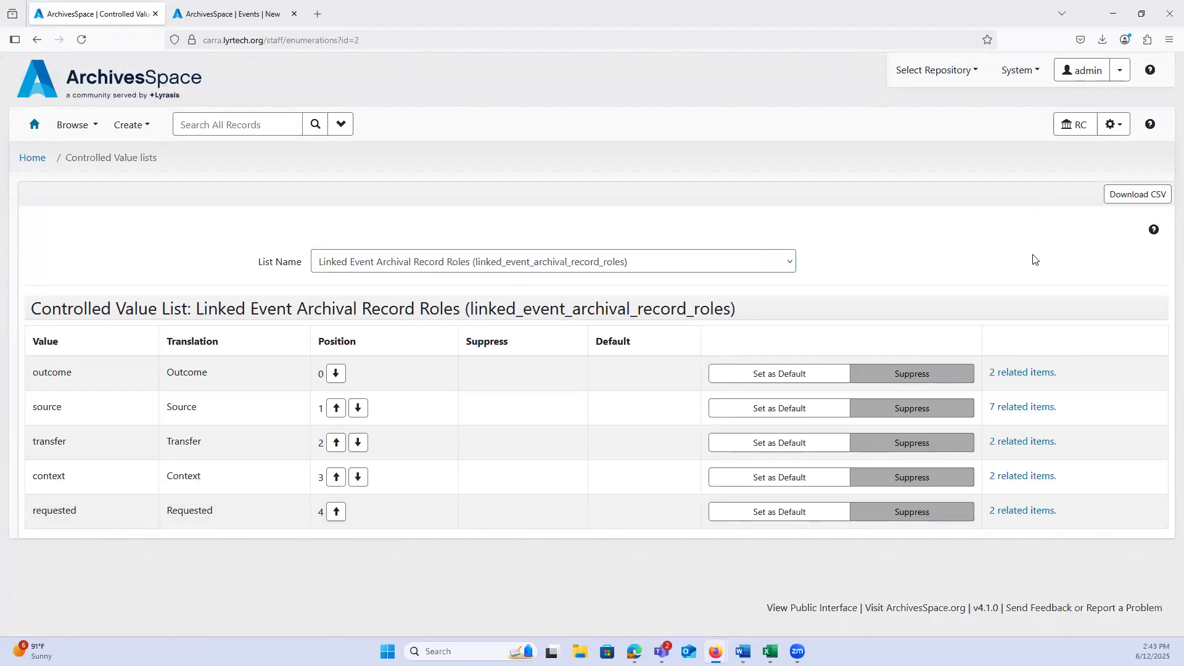
# Step: Return to the Linked Agent Event Roles list and check its option for creating values
pyautogui.click(751, 264)
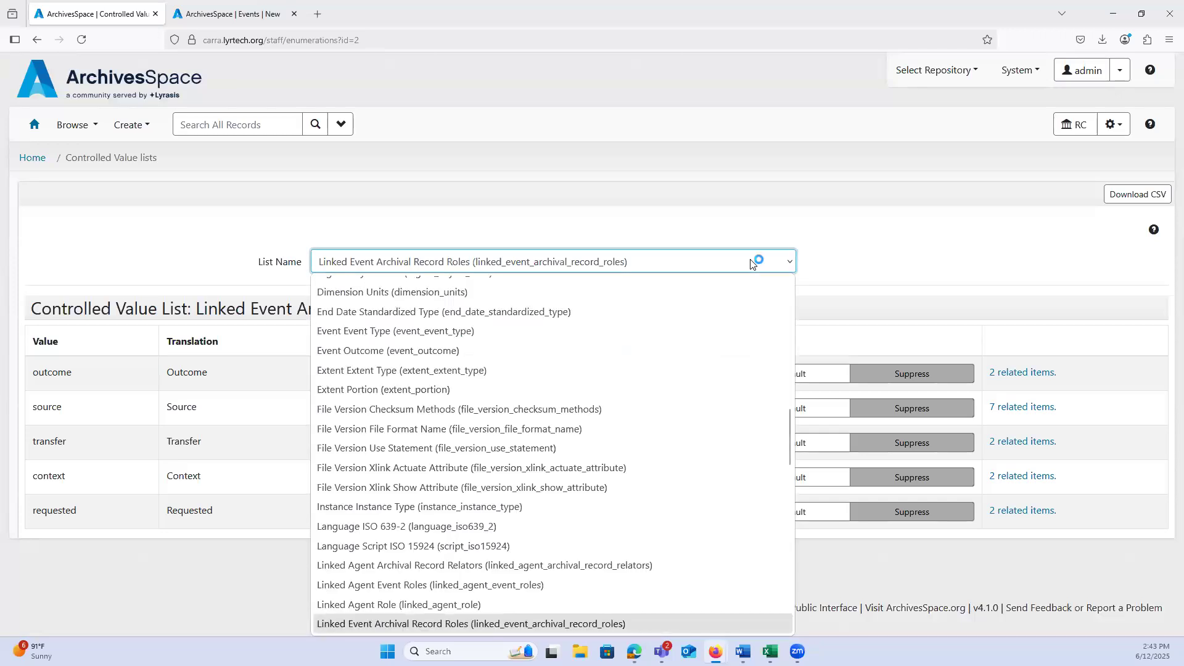
pyautogui.scroll(1, 666, 464)
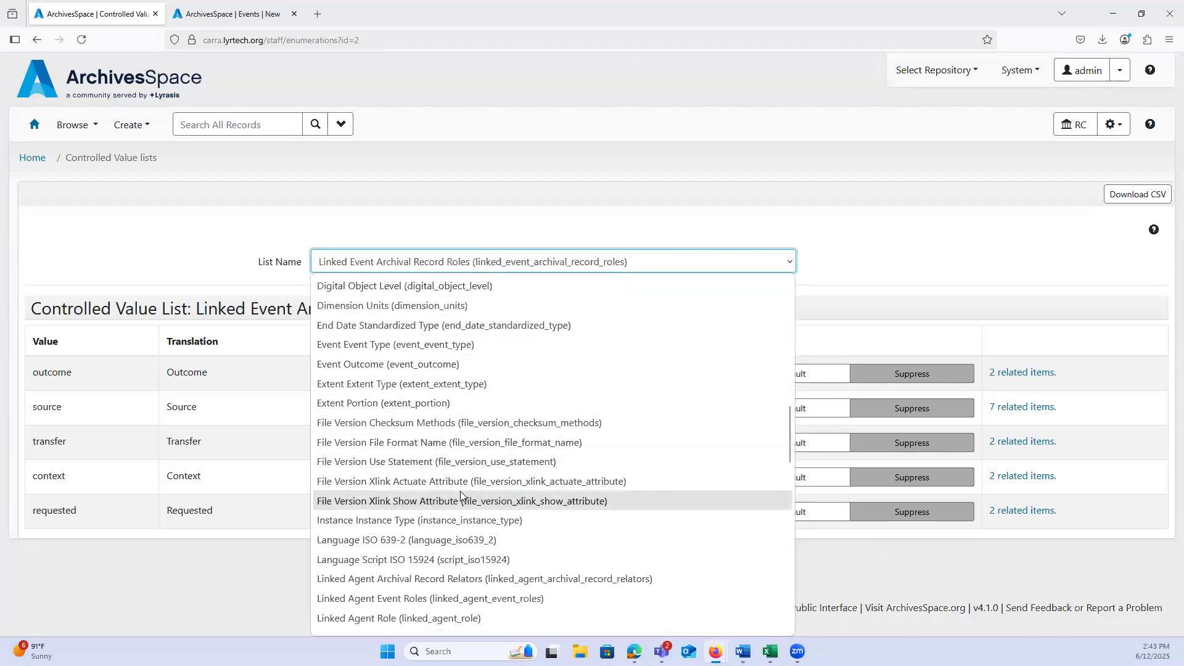
pyautogui.click(421, 602)
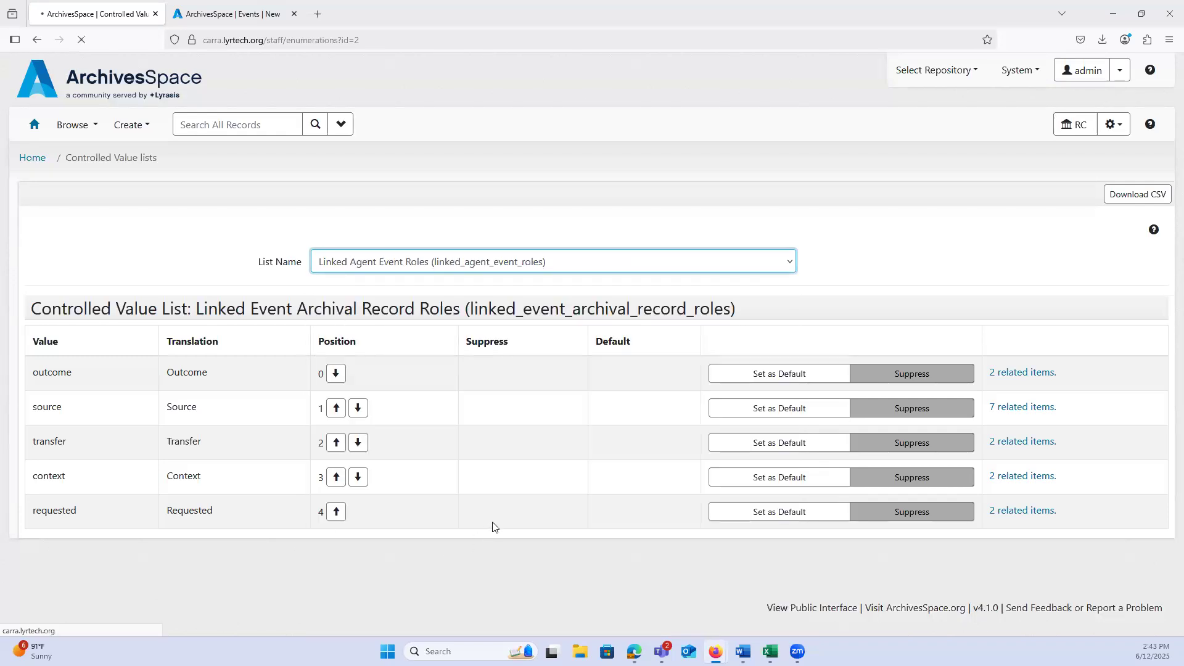
pyautogui.scroll(-1, 557, 467)
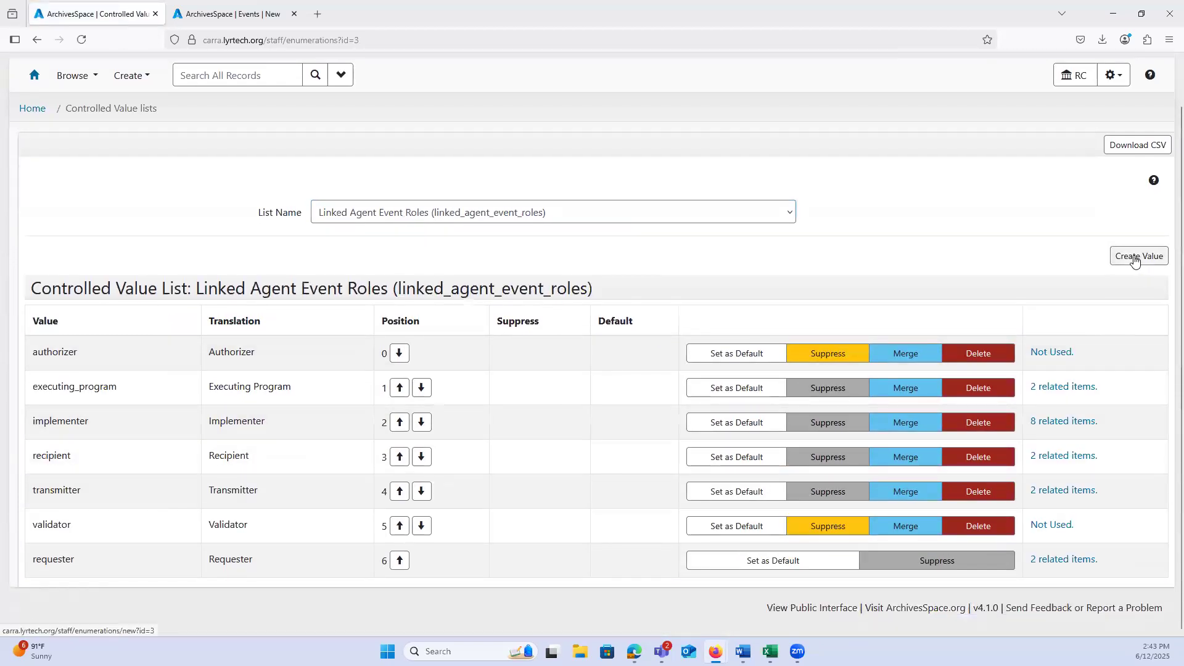
# Step: Display the Linked Event Archival Record Roles list again to compare its available options
pyautogui.click(555, 210)
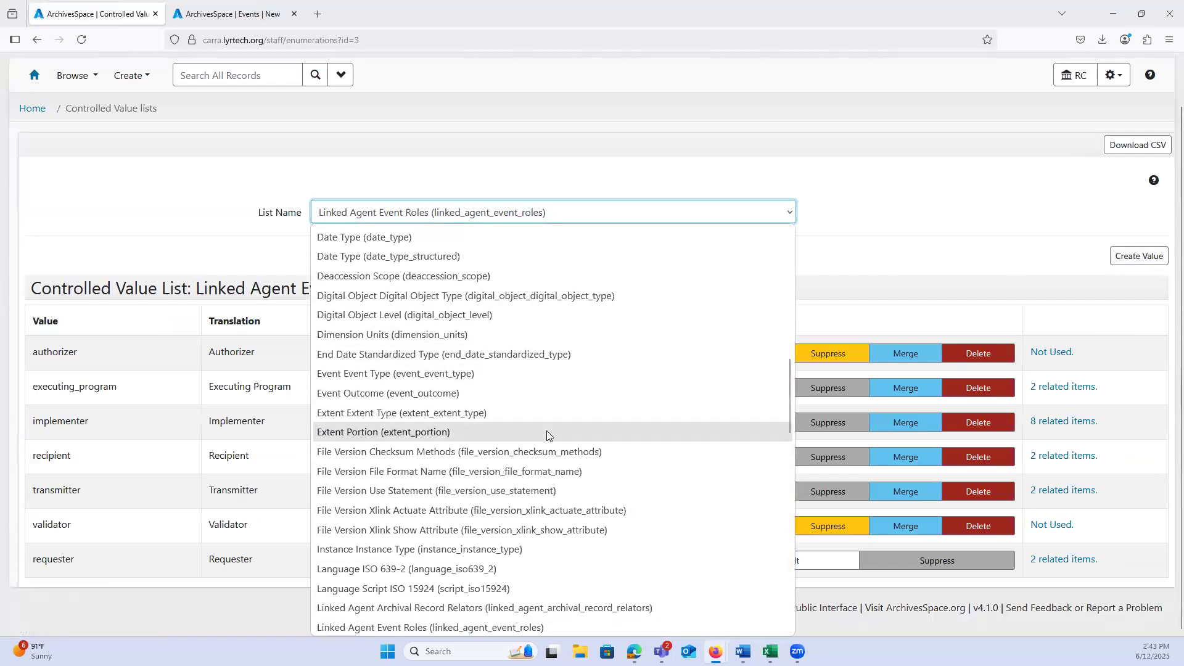
pyautogui.scroll(-2, 546, 435)
pyautogui.click(534, 549)
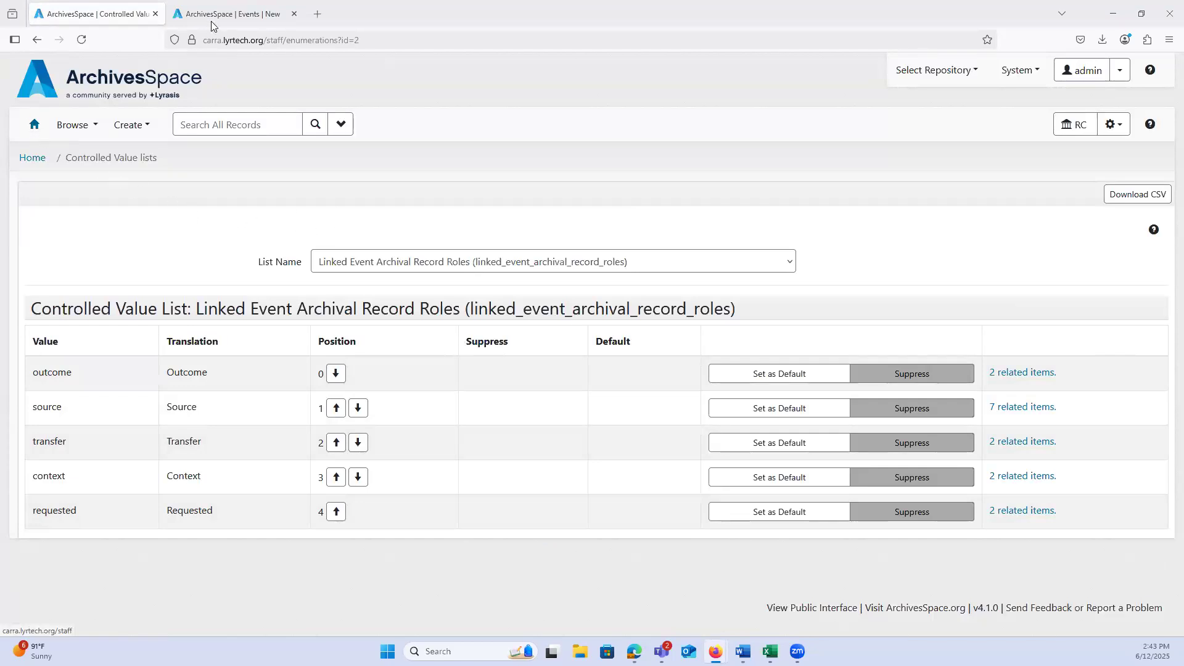
# Step: Leave the controlled value lists and return to the staff home page
pyautogui.click(35, 124)
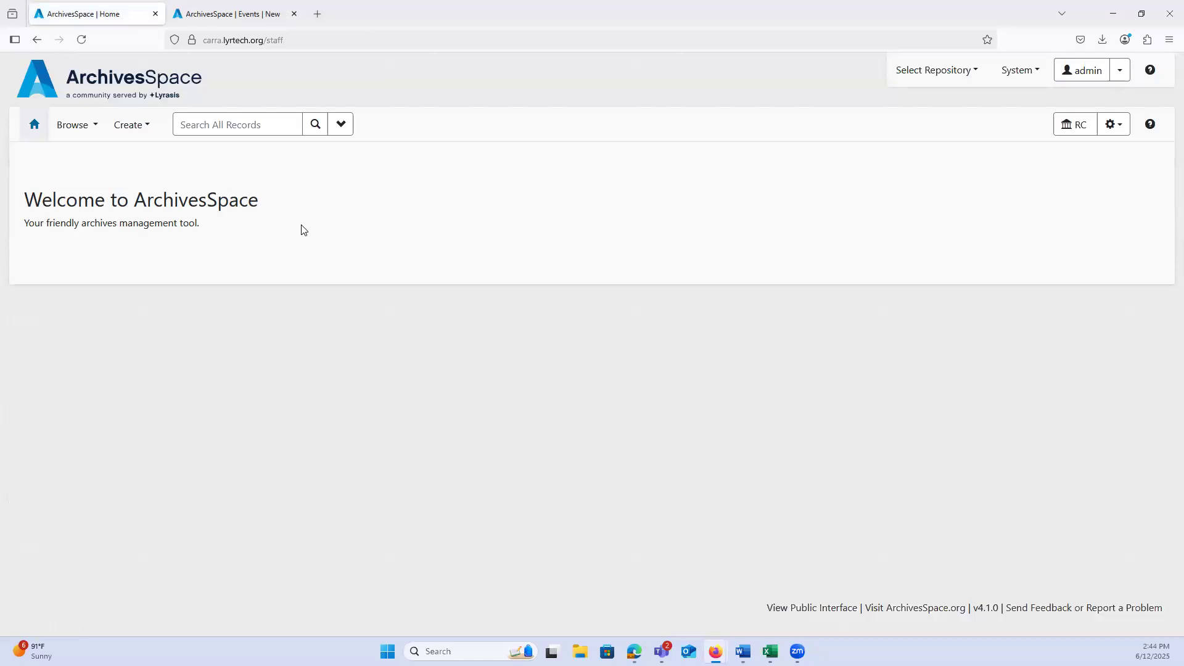
pyautogui.moveTo(267, 203); pyautogui.dragTo(67, 186)
pyautogui.click(62, 190)
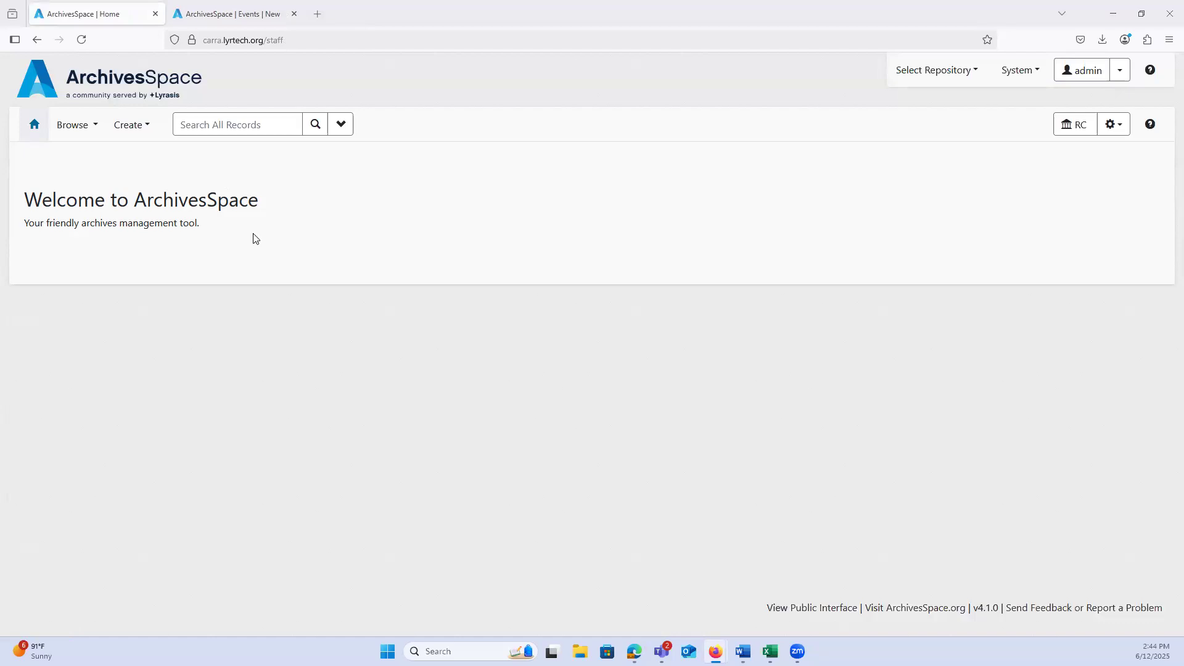
pyautogui.click(253, 13)
pyautogui.click(153, 15)
# Step: Switch to the open new event form and choose Assessment as the event type
pyautogui.click(193, 7)
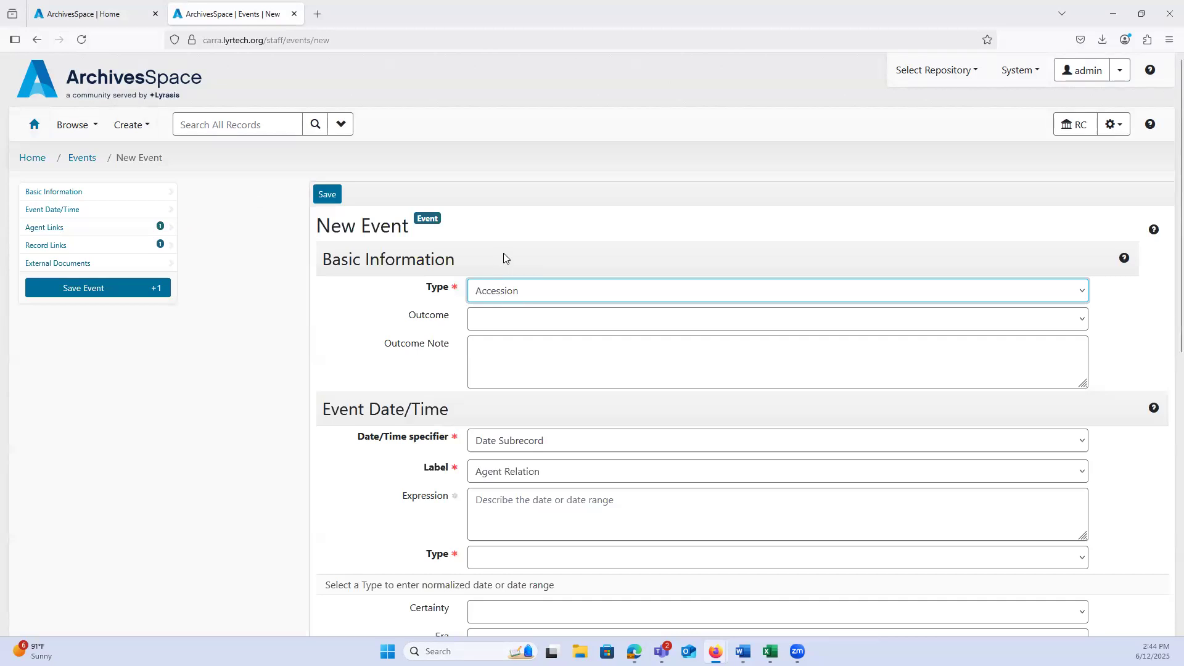
pyautogui.scroll(-1, 502, 256)
pyautogui.click(514, 237)
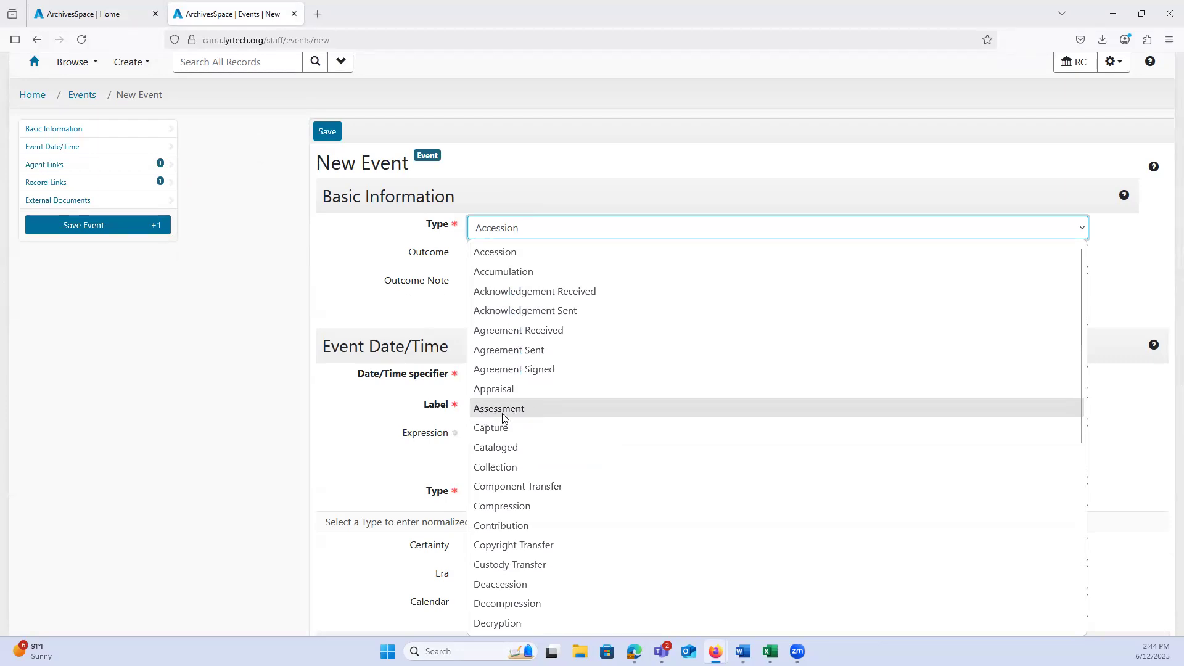
pyautogui.click(489, 414)
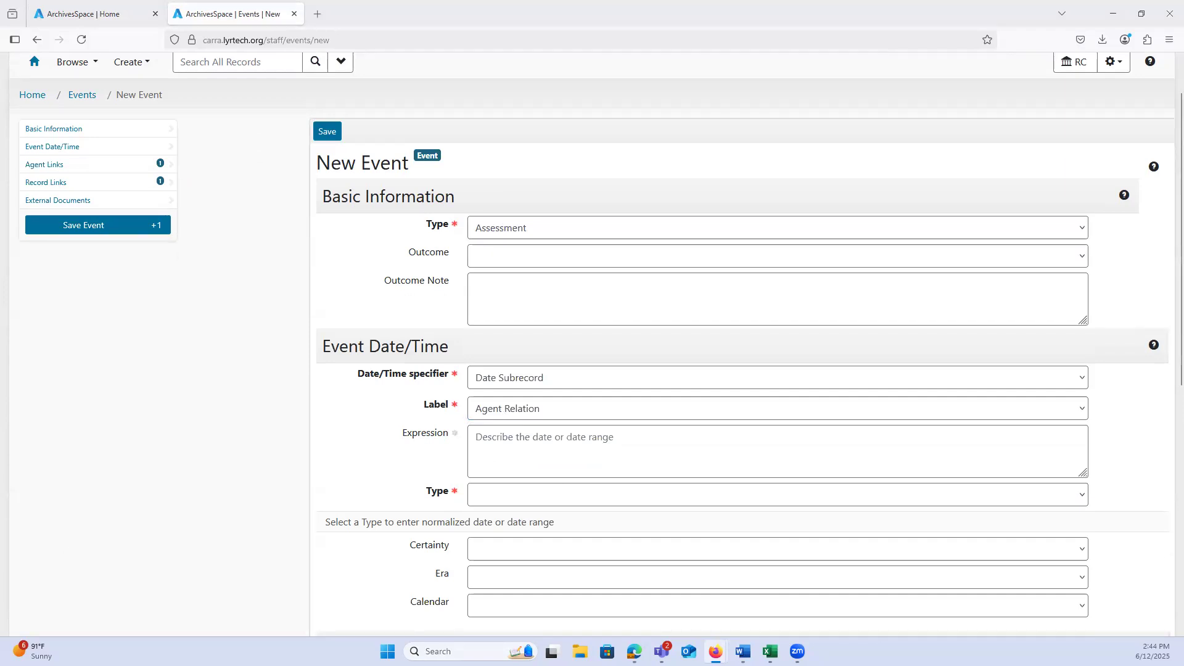
pyautogui.click(500, 234)
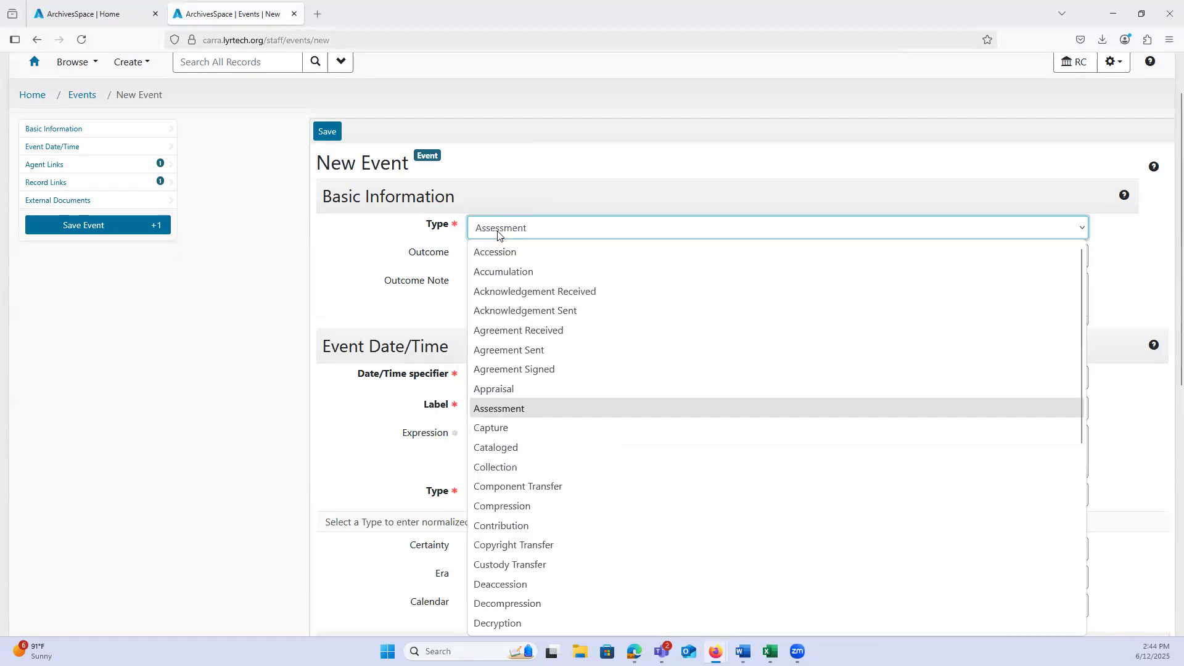
pyautogui.click(500, 410)
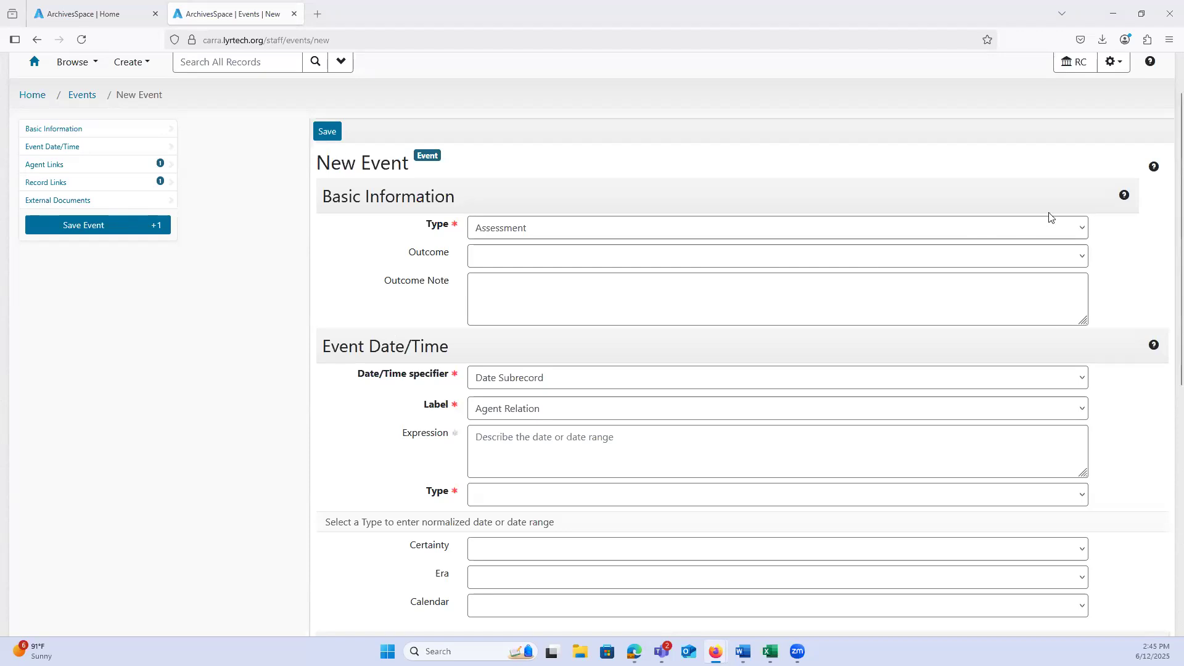
pyautogui.scroll(1, 1079, 179)
pyautogui.click(1113, 130)
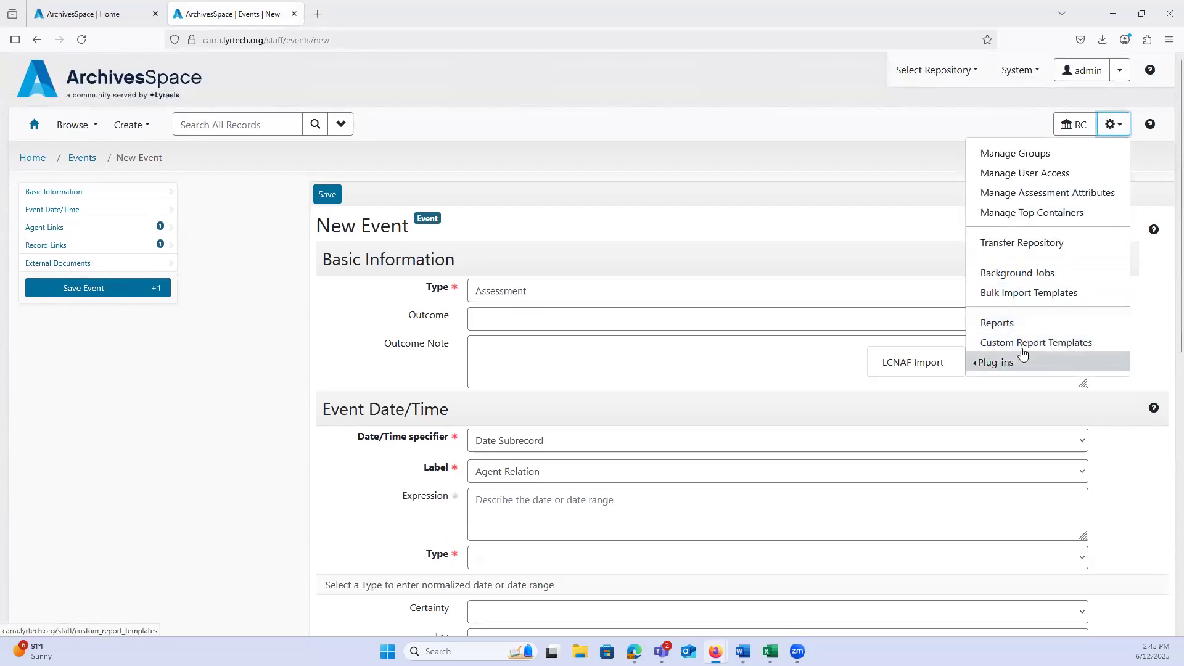
pyautogui.click(1021, 348)
pyautogui.click(596, 370)
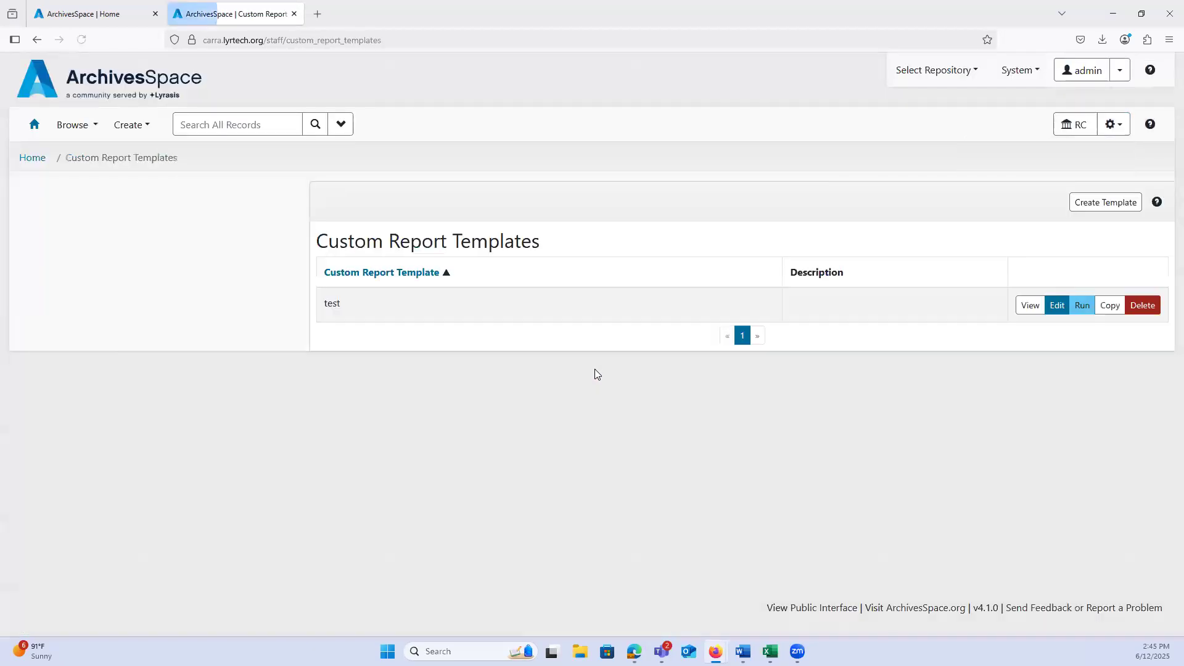
pyautogui.click(1101, 204)
# Step: Open the Bulk Import Templates page and download the Bulk Import AO CSV template
pyautogui.click(1113, 124)
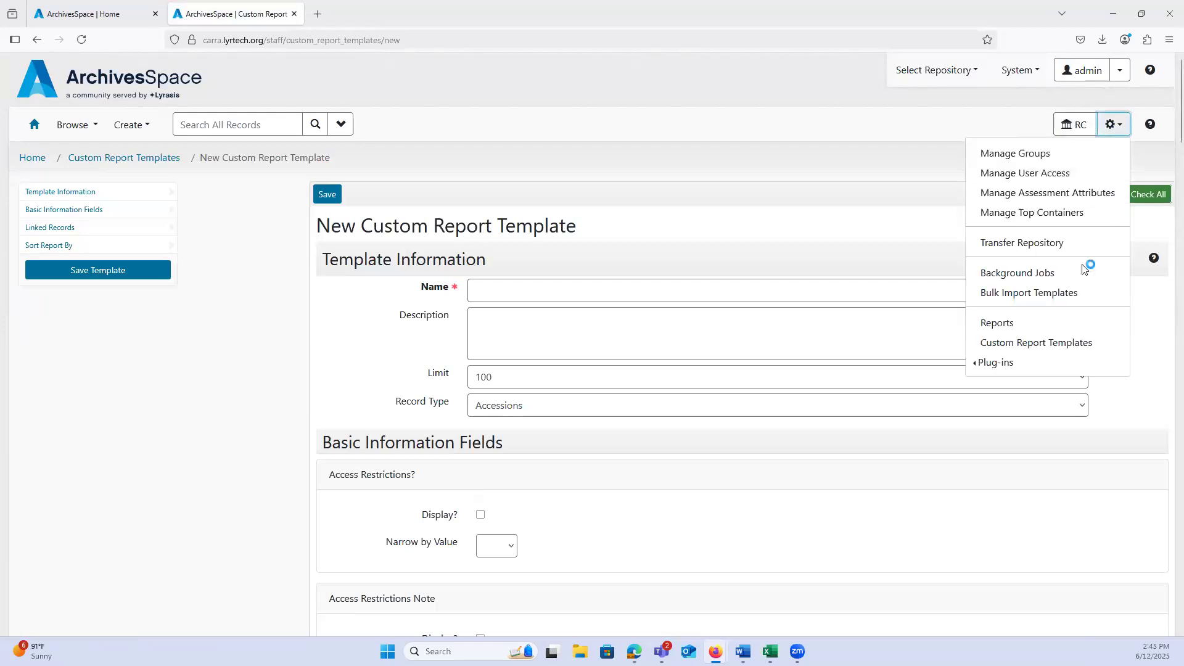
pyautogui.click(1045, 295)
pyautogui.scroll(-2, 441, 366)
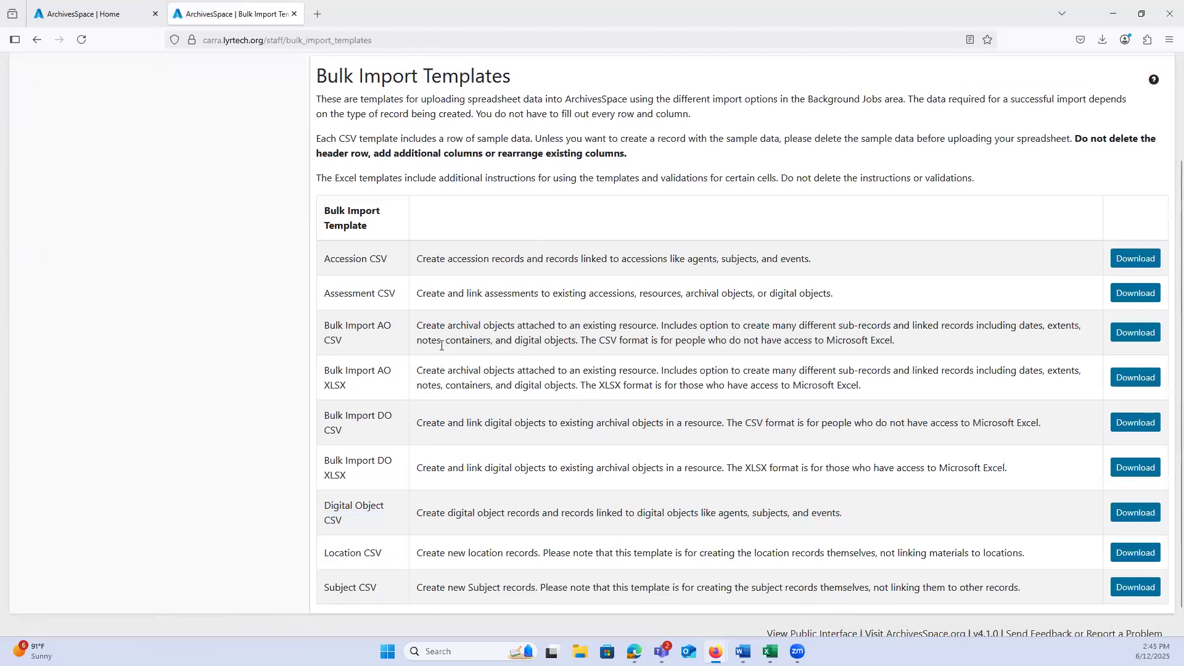
pyautogui.click(1133, 334)
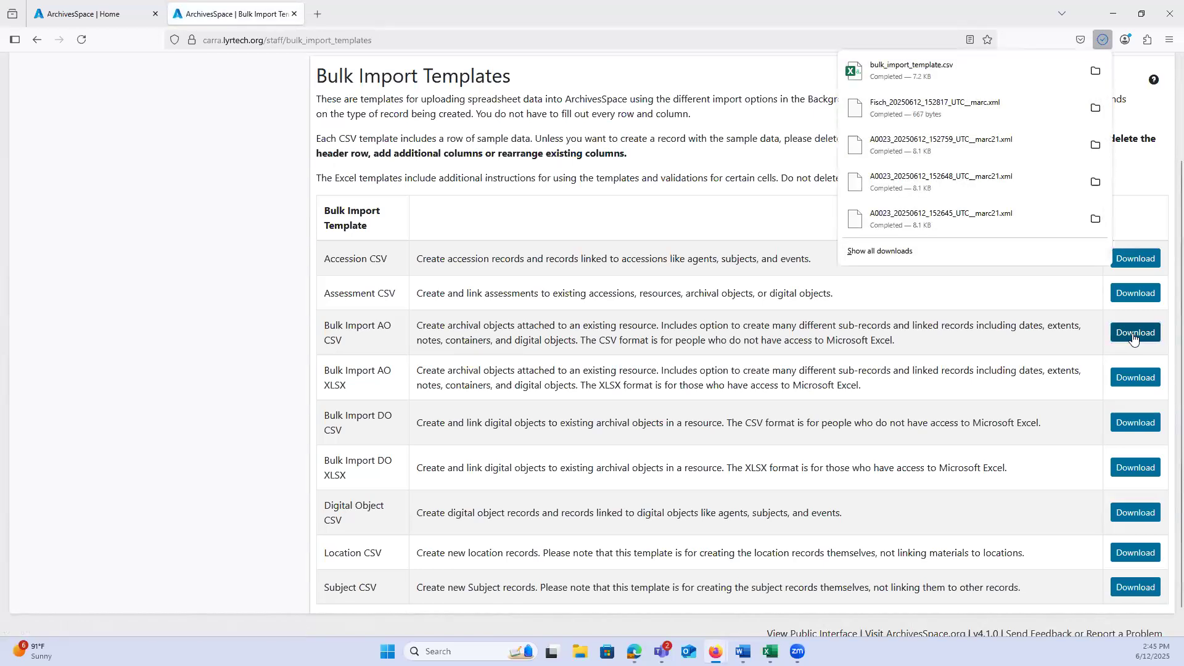
# Step: Open the downloaded bulk_import_template file in Excel and examine its column headings through the agent fields
pyautogui.click(914, 74)
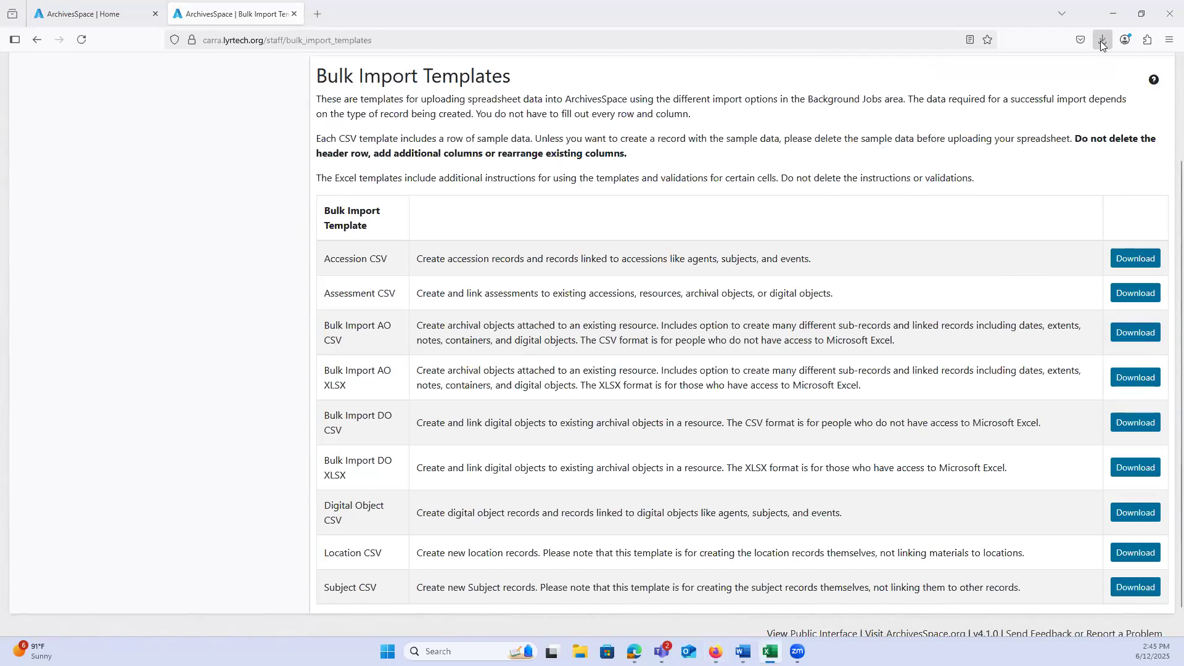
pyautogui.click(580, 651)
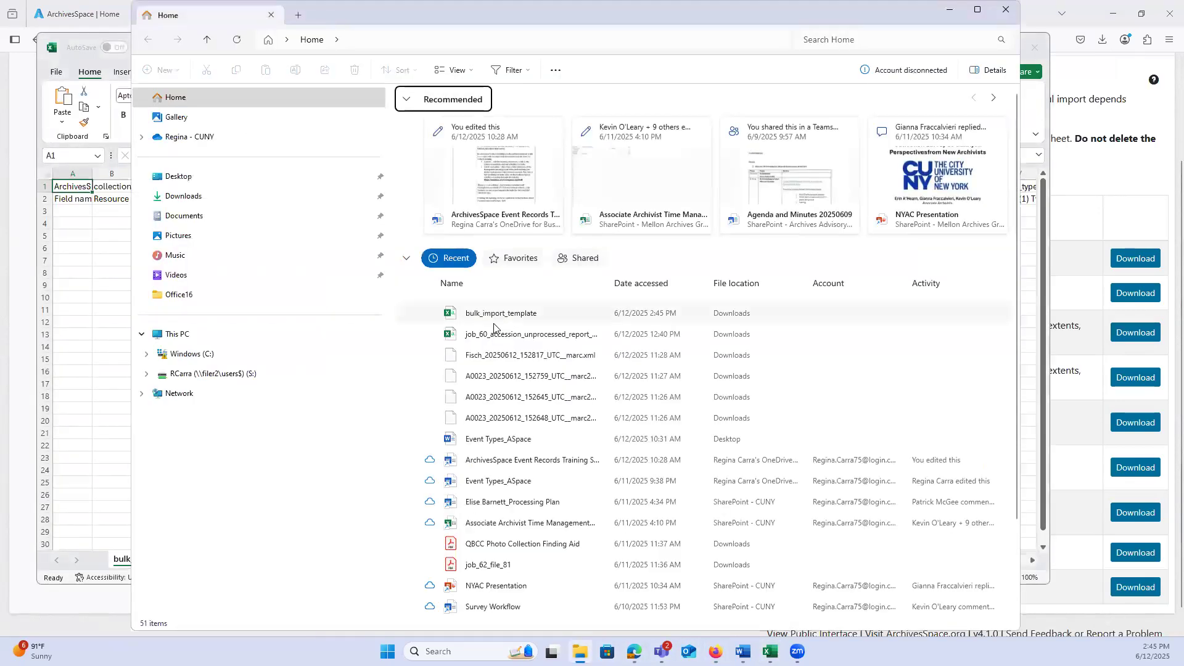
pyautogui.click(494, 316)
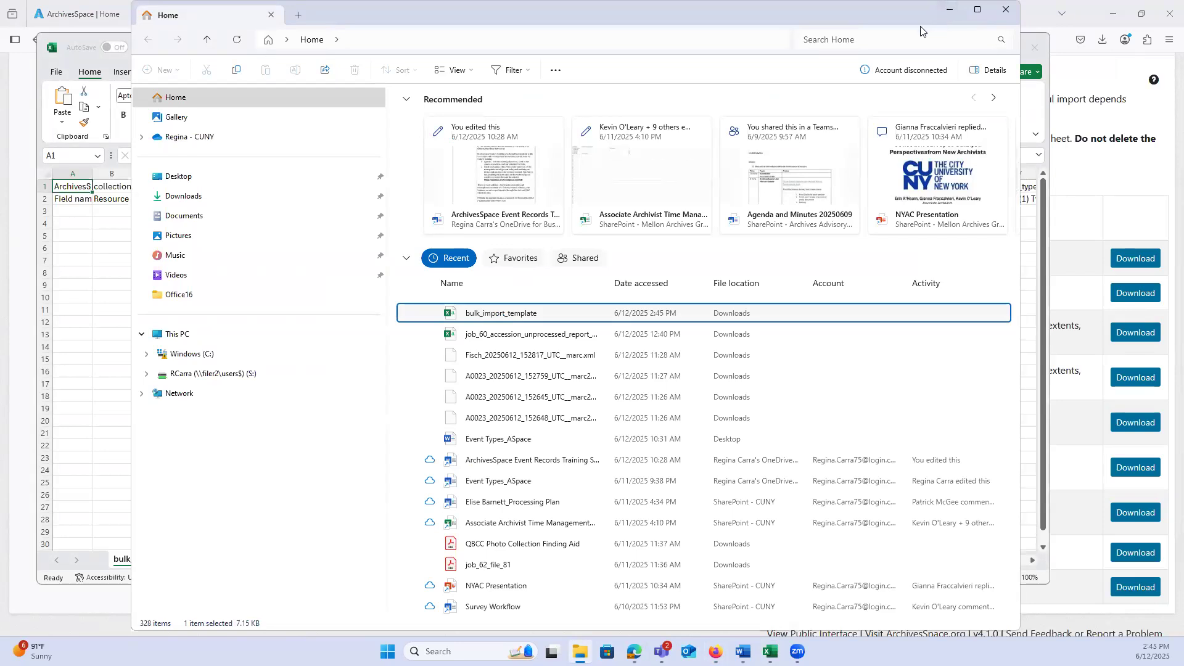
pyautogui.doubleClick(554, 316)
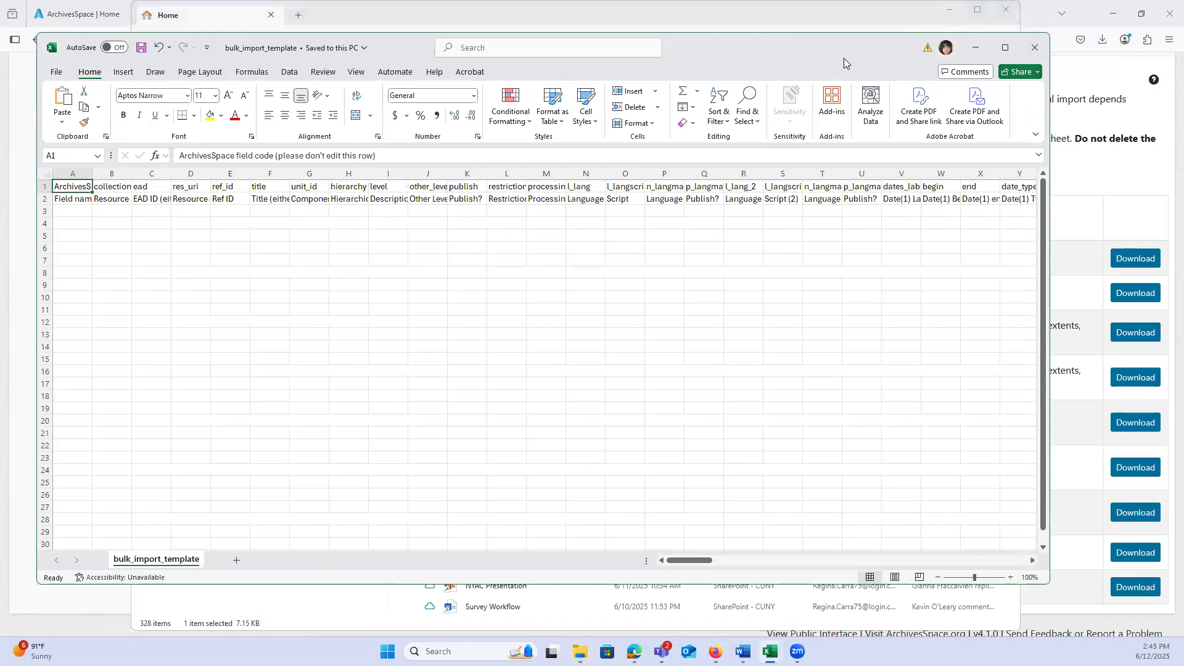
pyautogui.moveTo(739, 548); pyautogui.dragTo(913, 549)
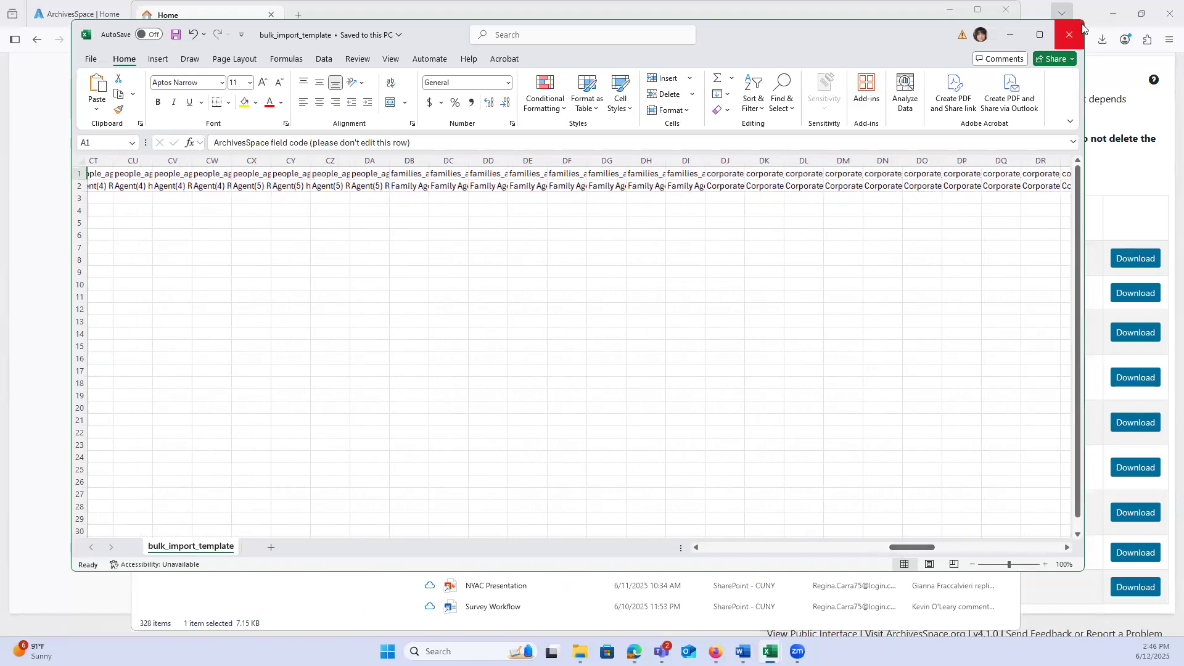
# Step: Close the spreadsheet and the file manager window, and return to the ArchivesSpace home page
pyautogui.click(1071, 30)
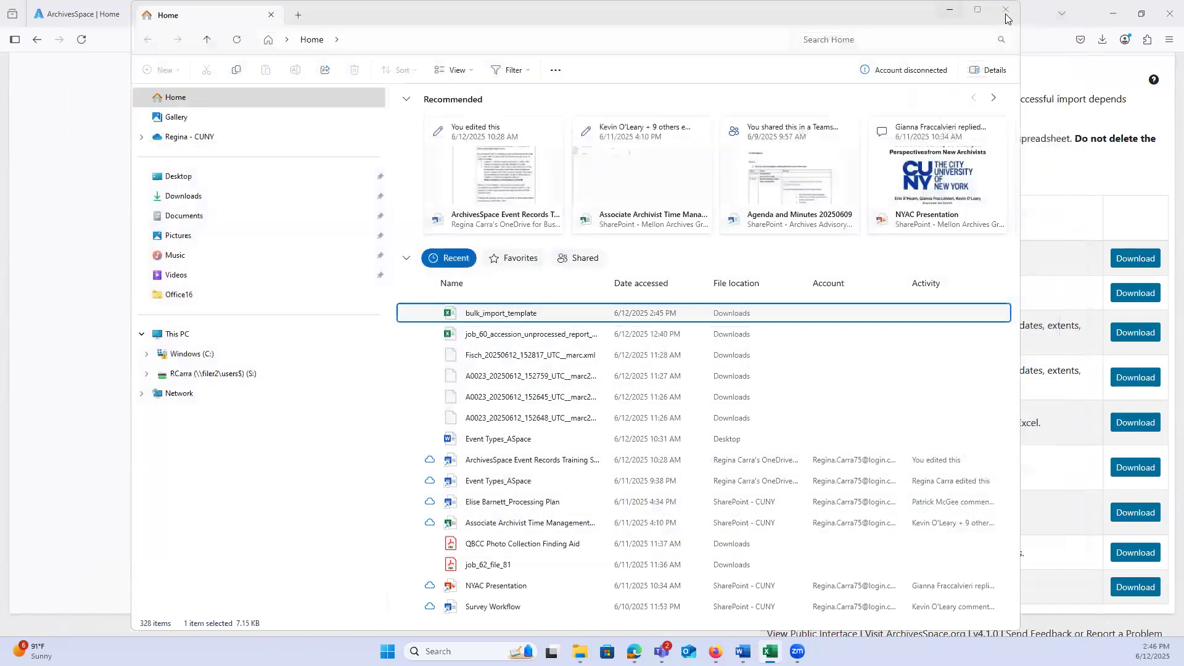
pyautogui.click(1005, 13)
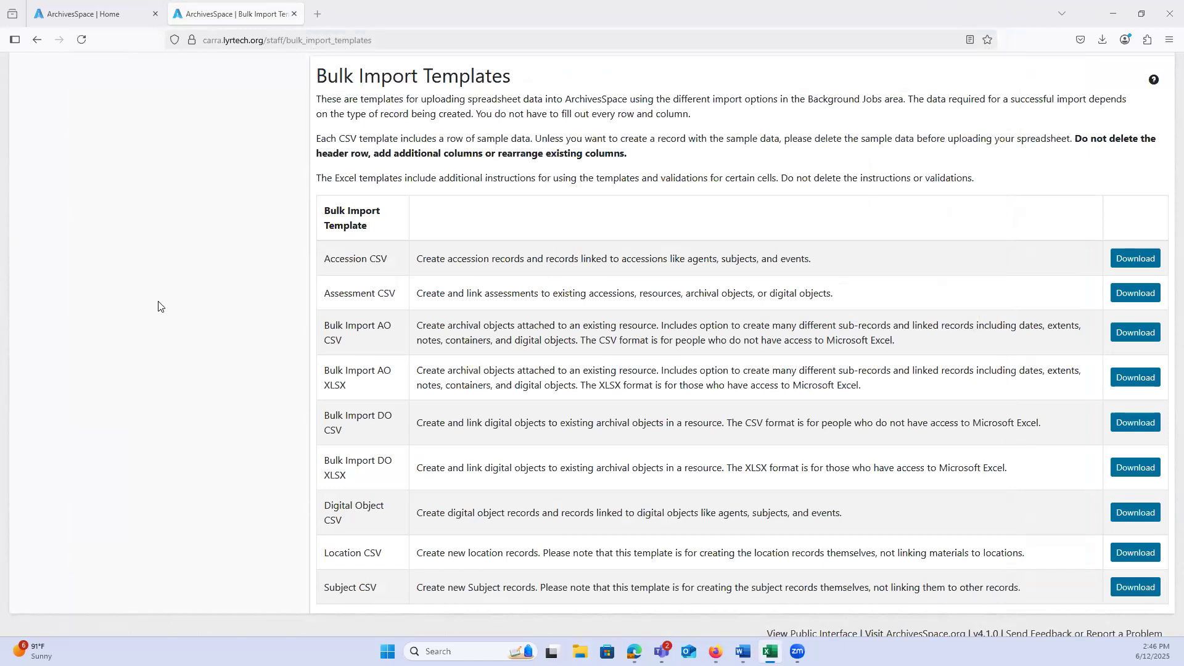
pyautogui.scroll(3, 159, 304)
pyautogui.click(34, 124)
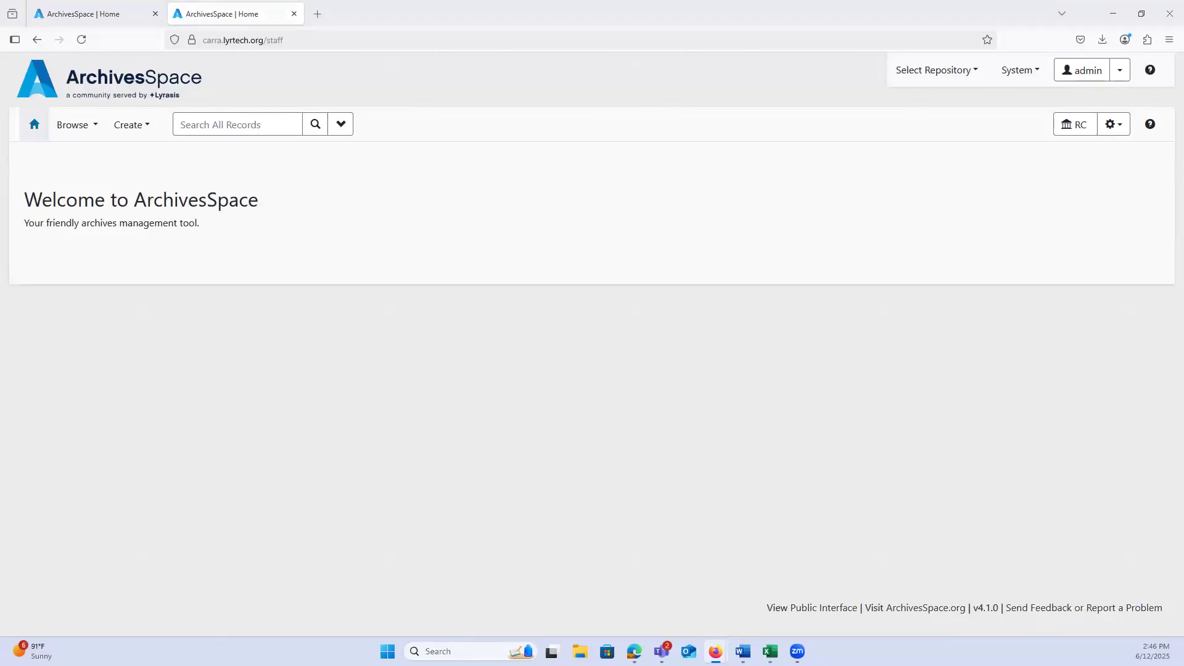
pyautogui.hotkey('alt', 'Tab')
pyautogui.click(127, 7)
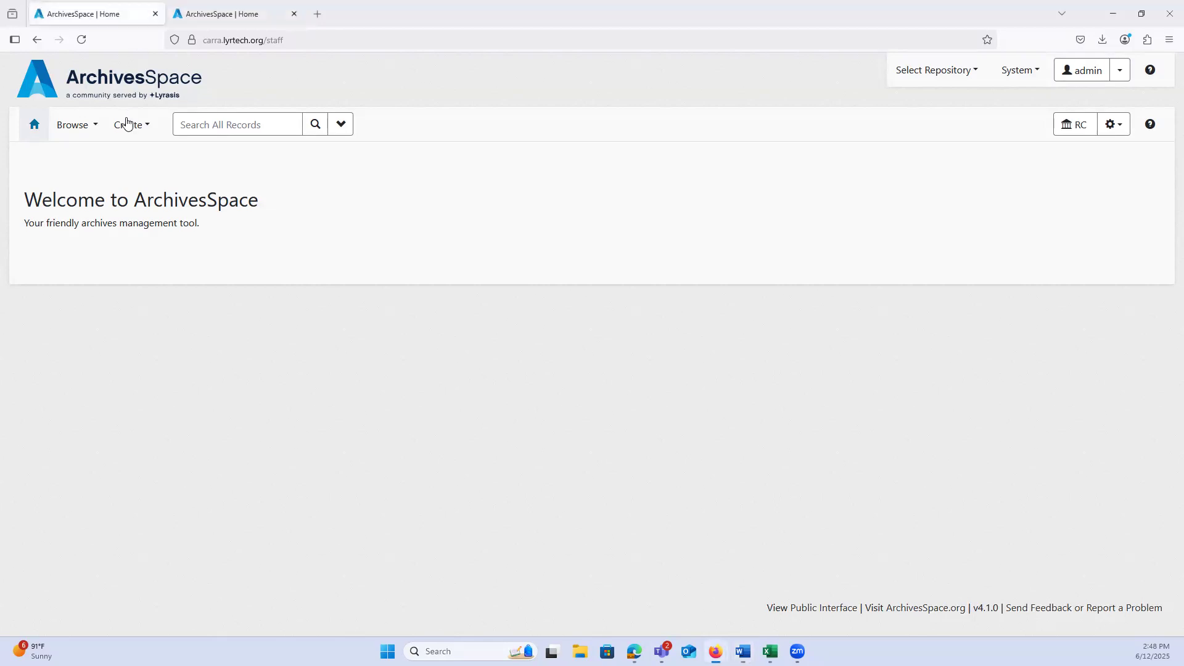
pyautogui.click(92, 127)
pyautogui.click(133, 124)
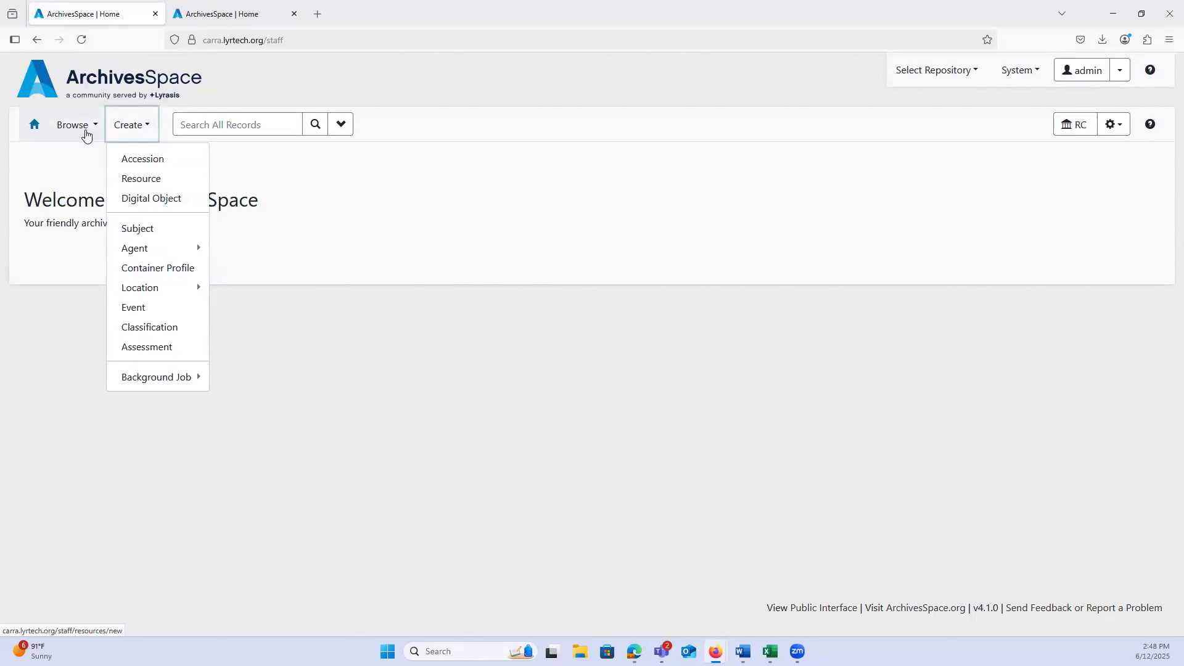
# Step: Start a new event record and examine the Label options of its Event Date/Time section
pyautogui.click(85, 129)
pyautogui.click(127, 127)
pyautogui.click(148, 310)
pyautogui.scroll(-1, 370, 294)
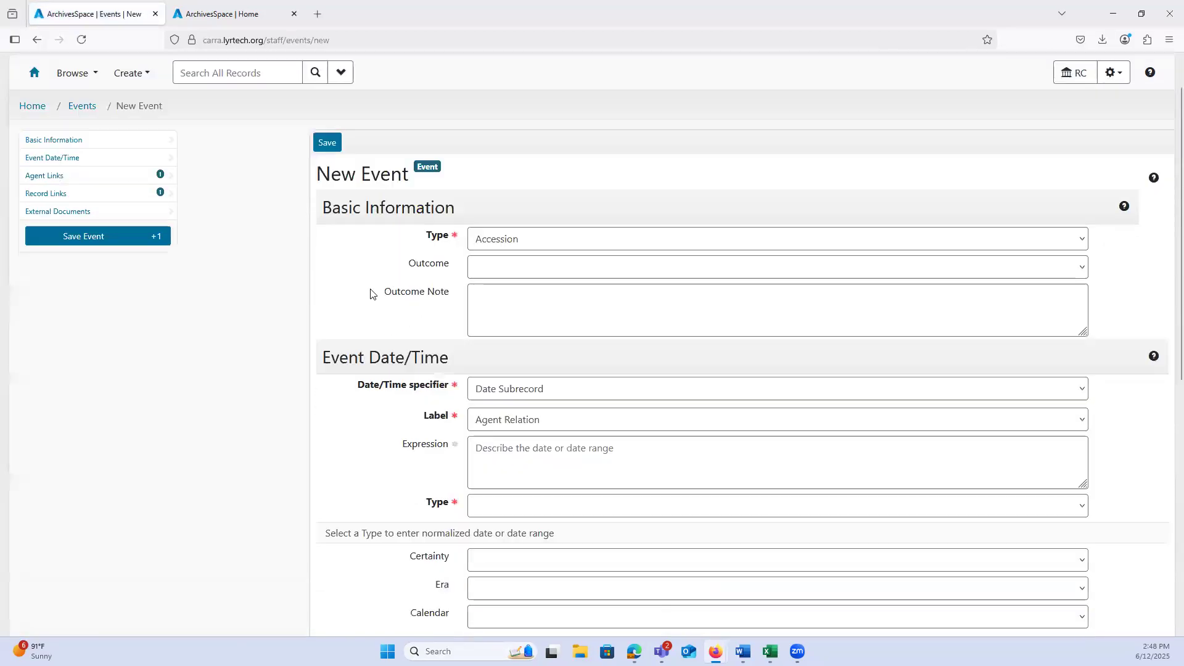
pyautogui.scroll(-2, 372, 295)
pyautogui.scroll(-1, 377, 305)
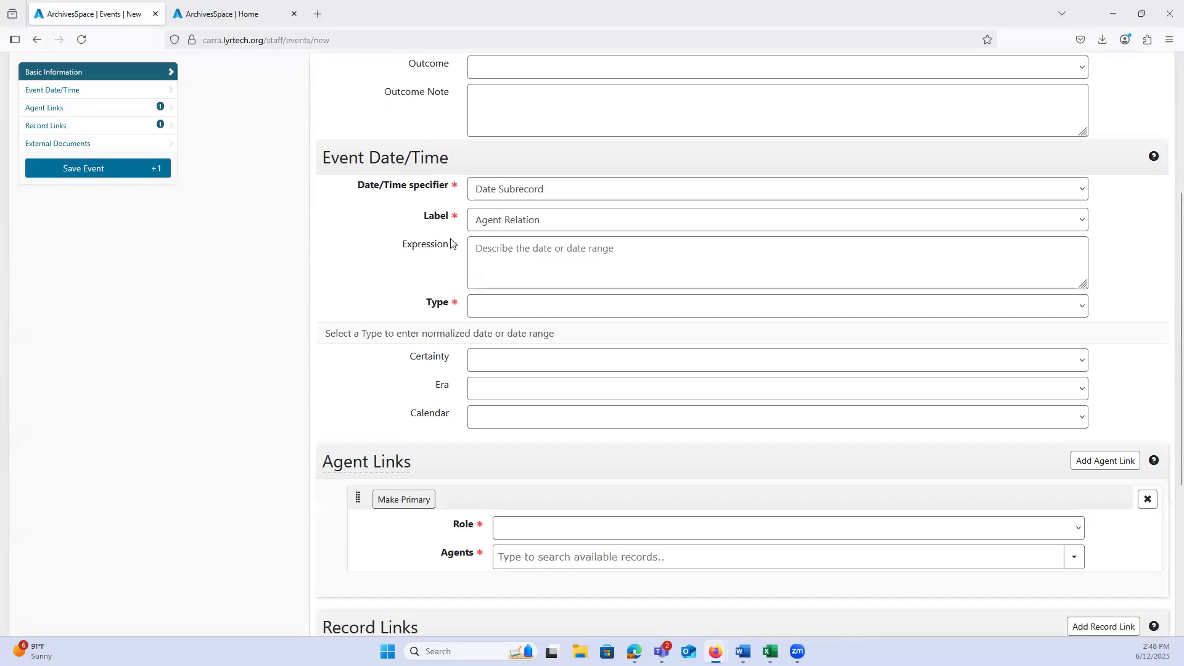
pyautogui.moveTo(362, 217)
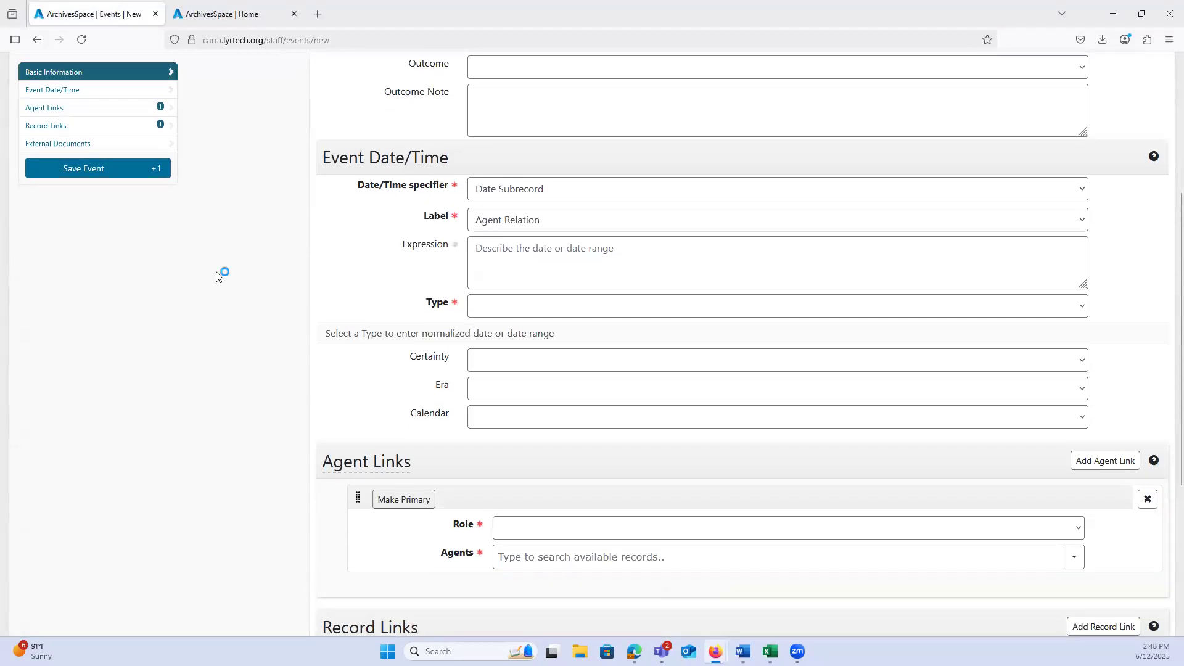
pyautogui.click(493, 222)
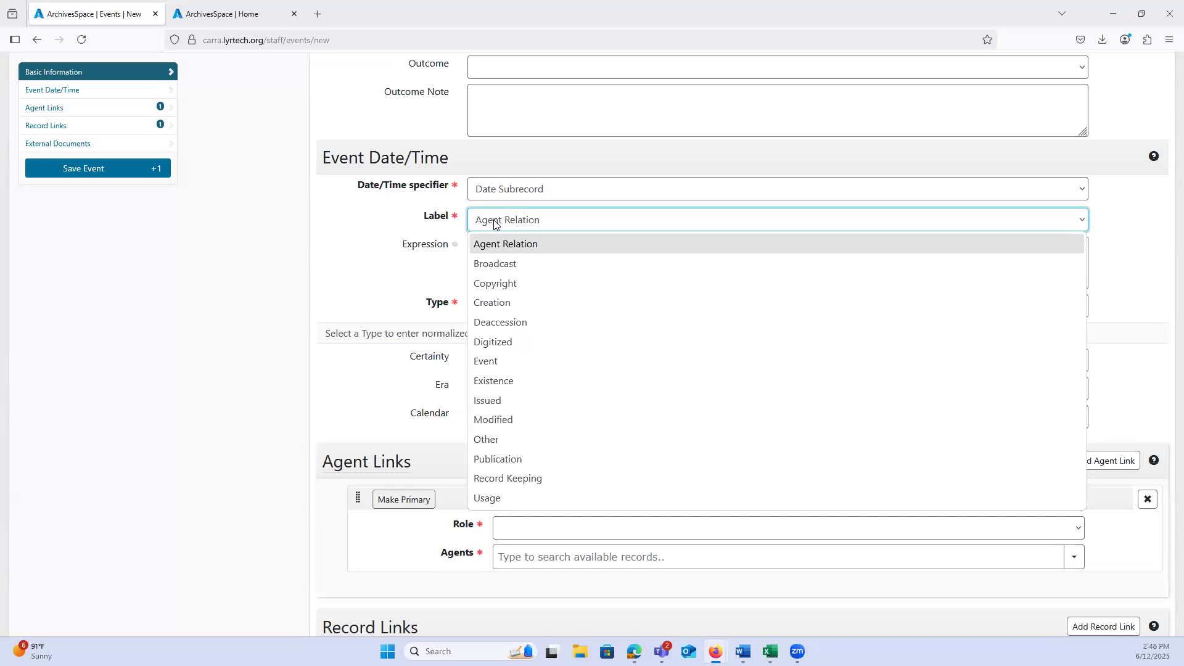
pyautogui.click(328, 263)
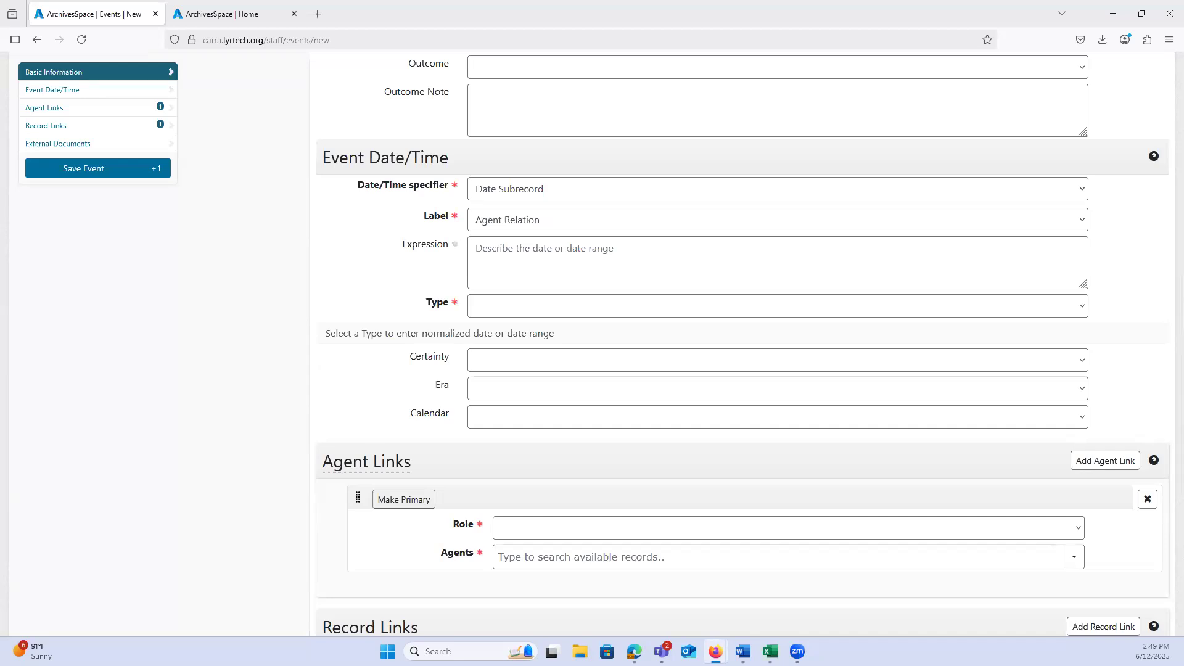
# Step: Set the event date label to Digitized, and change it to Deaccession
pyautogui.click(521, 223)
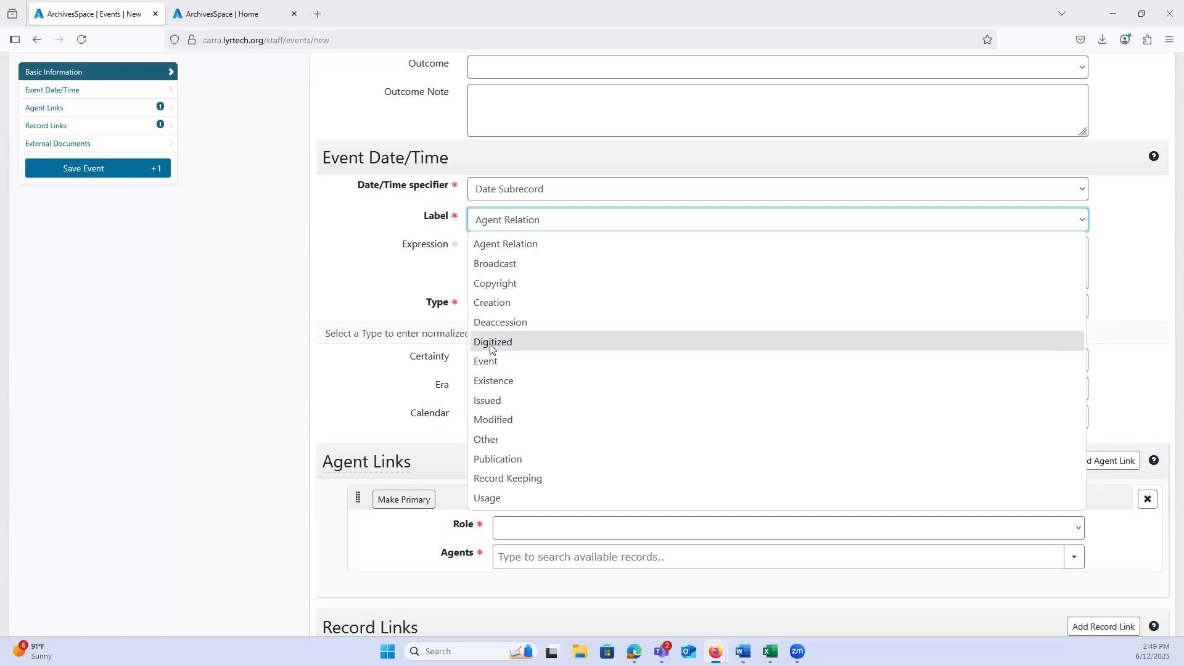
pyautogui.click(485, 348)
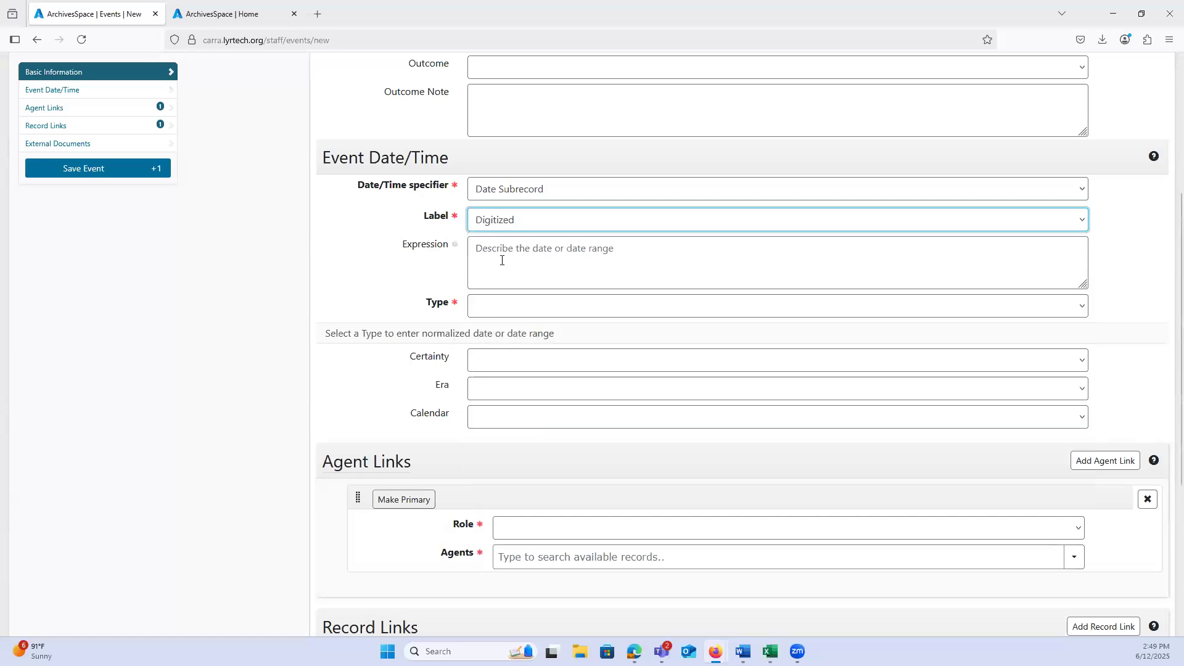
pyautogui.click(490, 224)
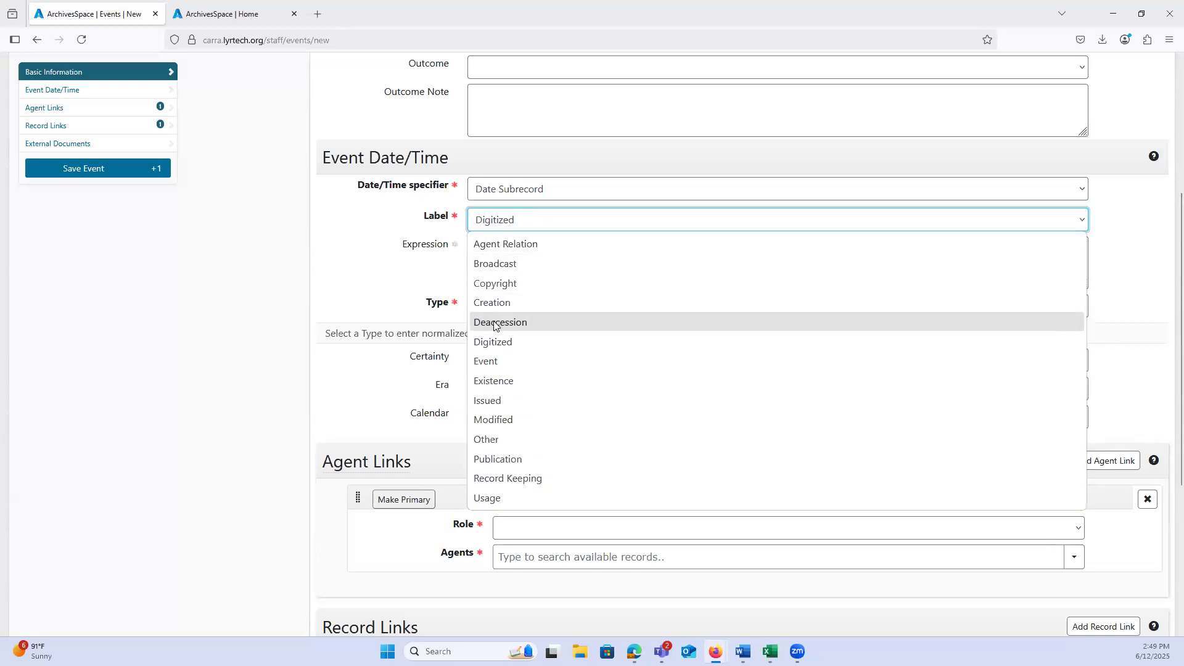
pyautogui.click(494, 324)
# Step: Review the event Type options under Basic Information and dismiss the Outcome Note help text
pyautogui.scroll(4, 468, 309)
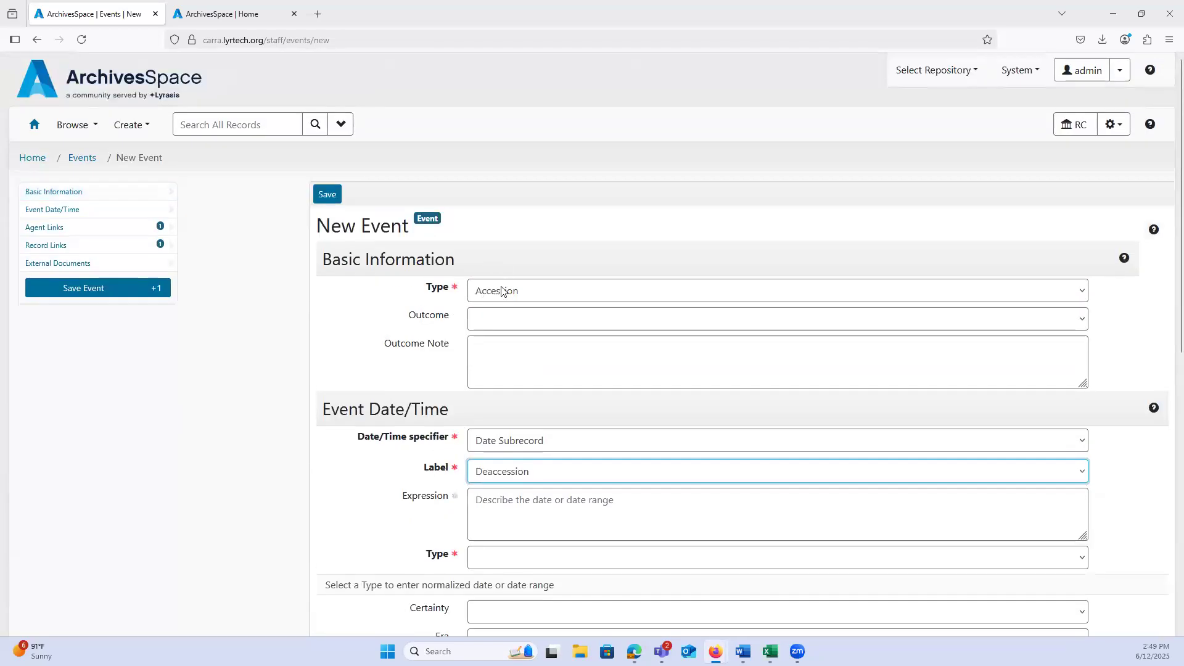
pyautogui.click(504, 291)
pyautogui.scroll(-3, 547, 463)
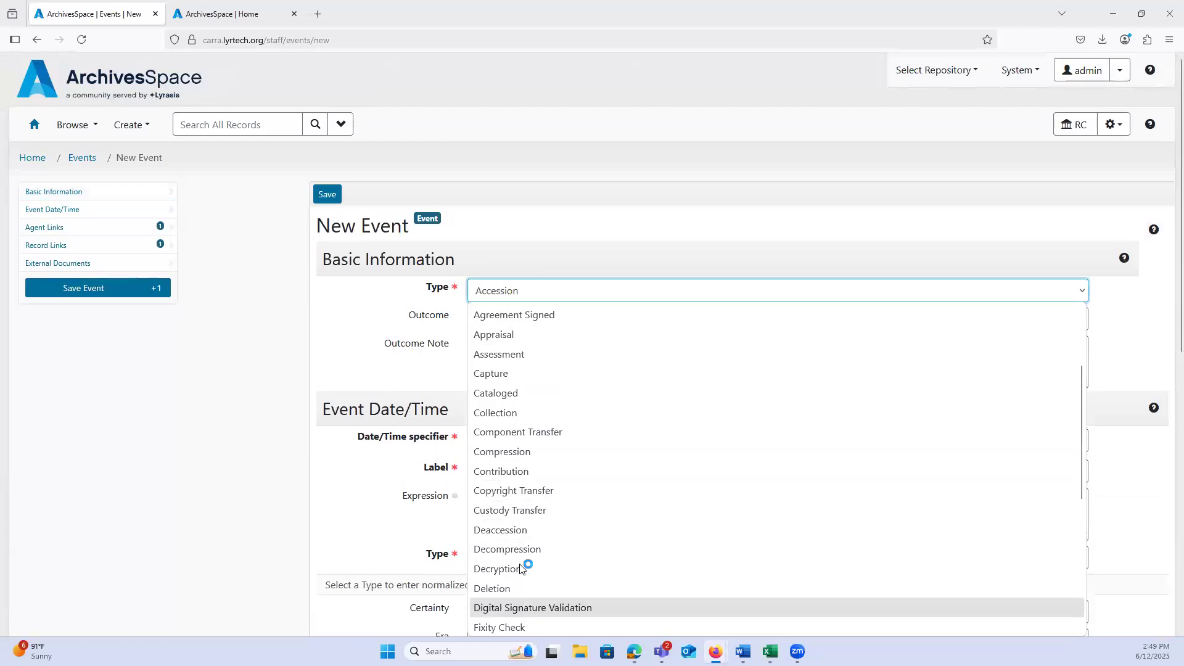
pyautogui.click(372, 377)
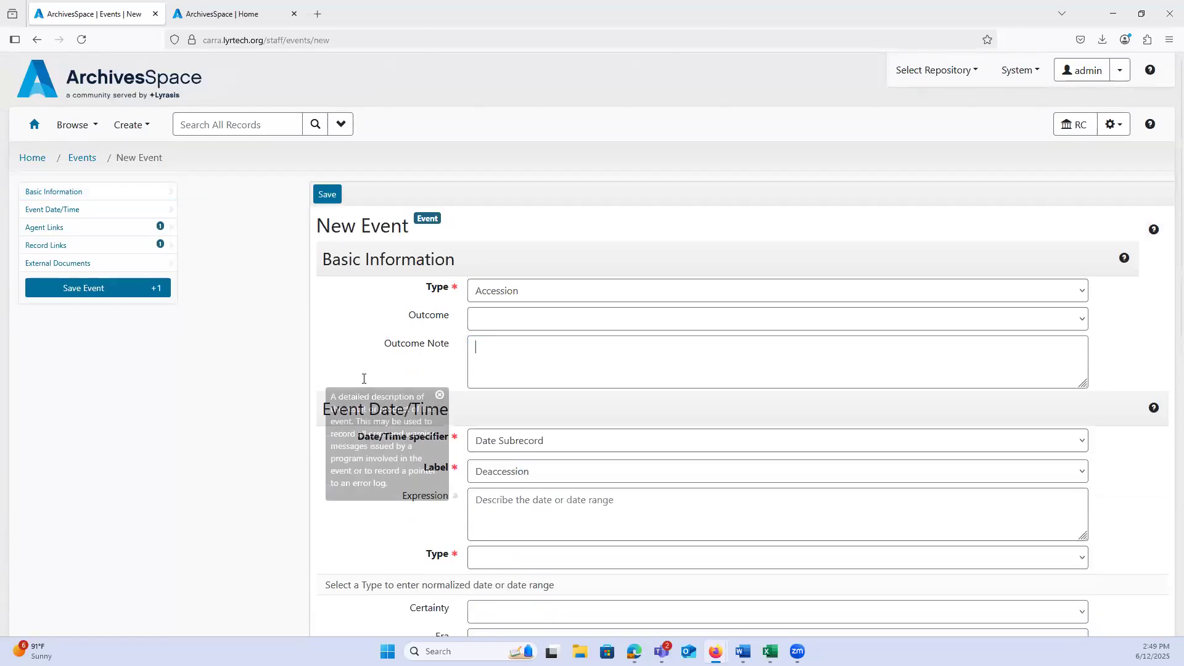
pyautogui.scroll(-2, 515, 350)
pyautogui.click(515, 350)
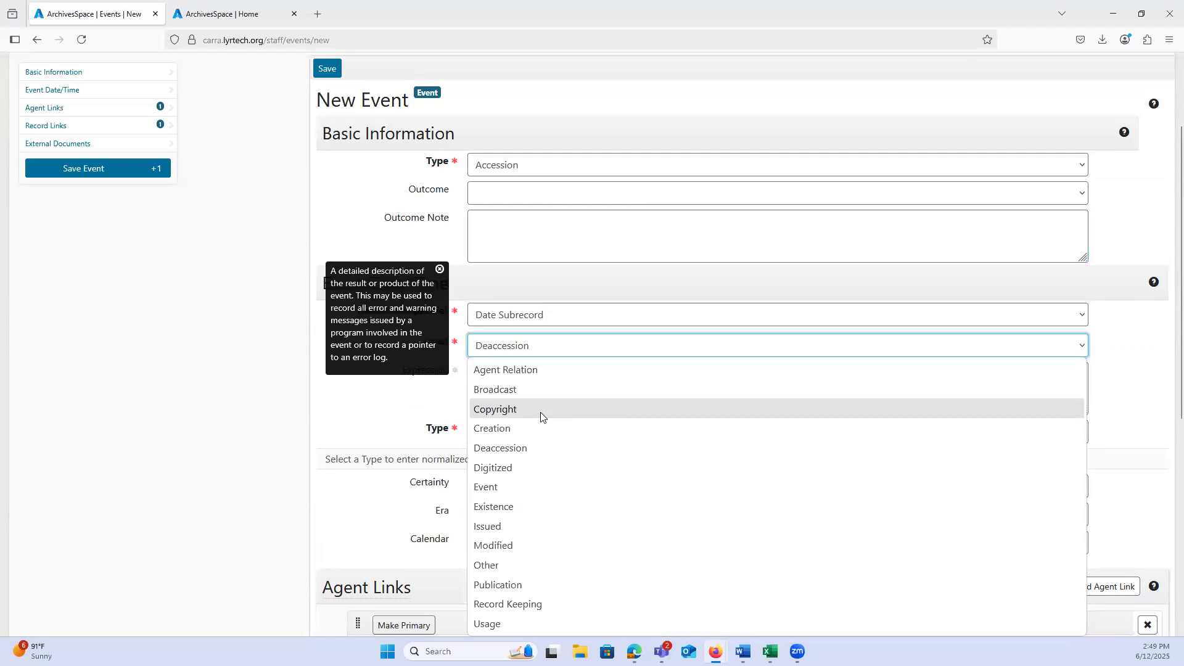
pyautogui.click(440, 269)
# Step: Change the event date label to Agent Relation, to Creation, and finally to Copyright
pyautogui.click(521, 347)
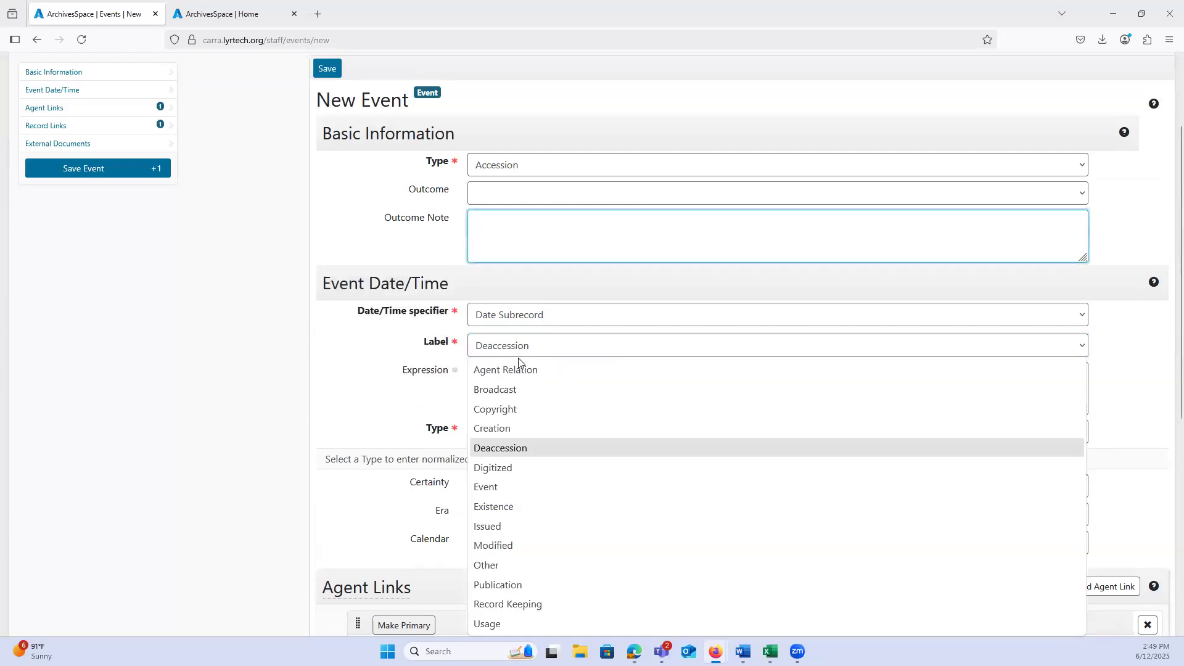
pyautogui.click(519, 370)
pyautogui.click(517, 348)
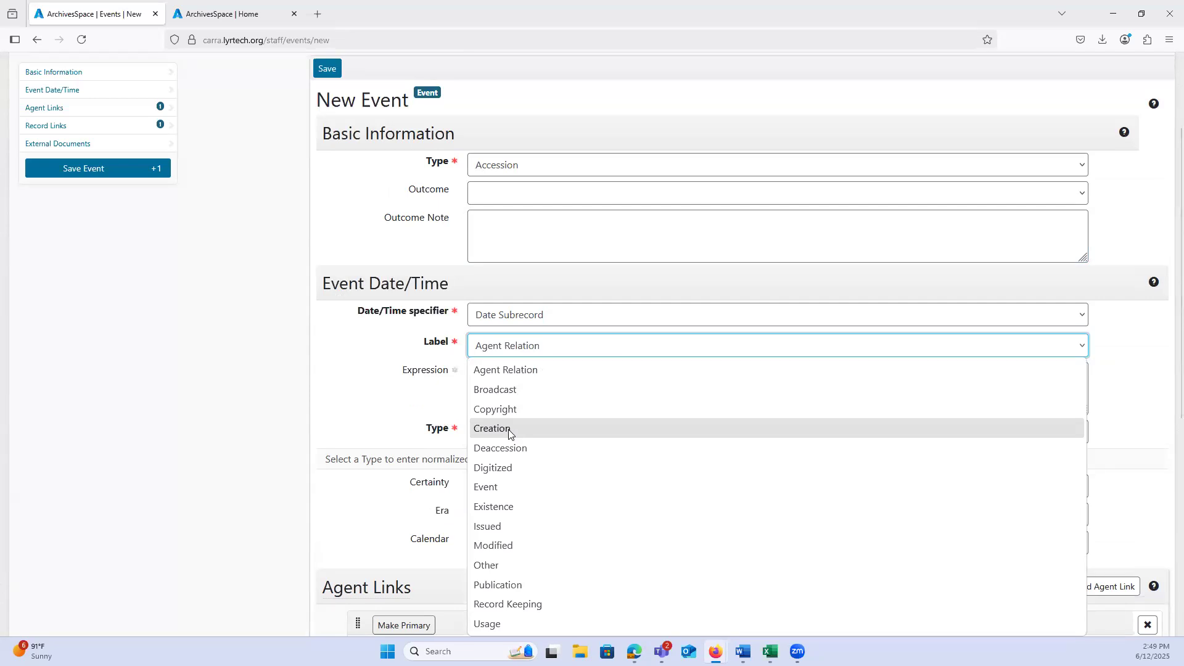
pyautogui.click(510, 431)
pyautogui.click(507, 346)
pyautogui.click(497, 410)
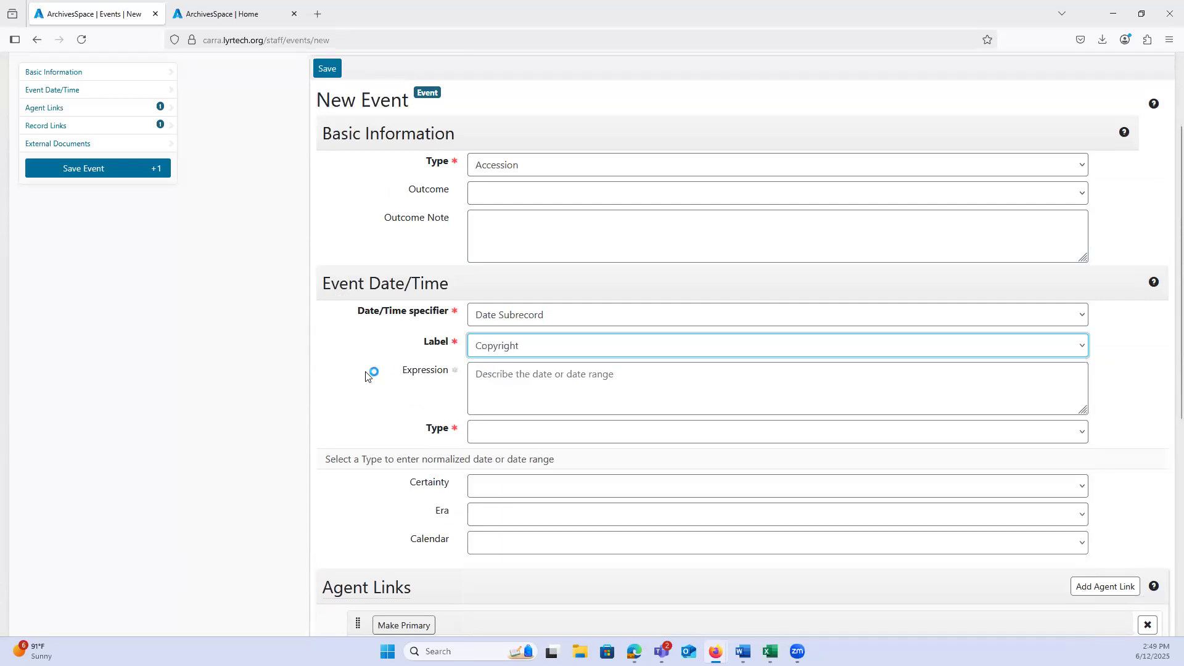
# Step: Try Record Keeping as the event date label, and set the label back to Agent Relation
pyautogui.scroll(-1, 370, 370)
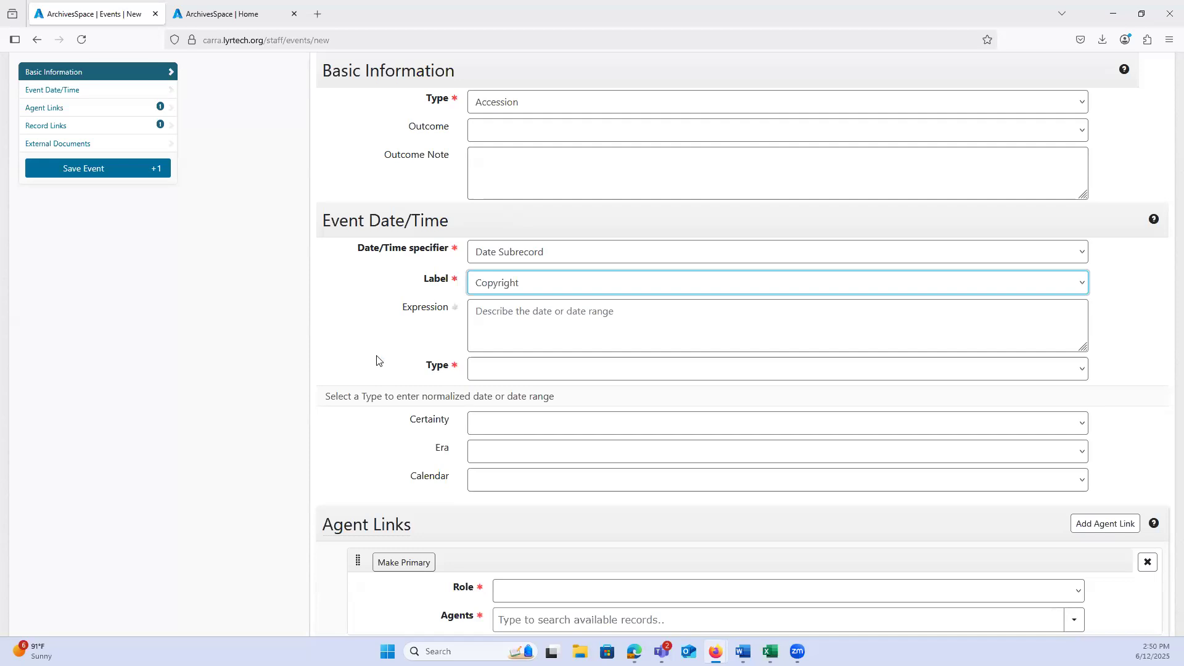
pyautogui.click(539, 285)
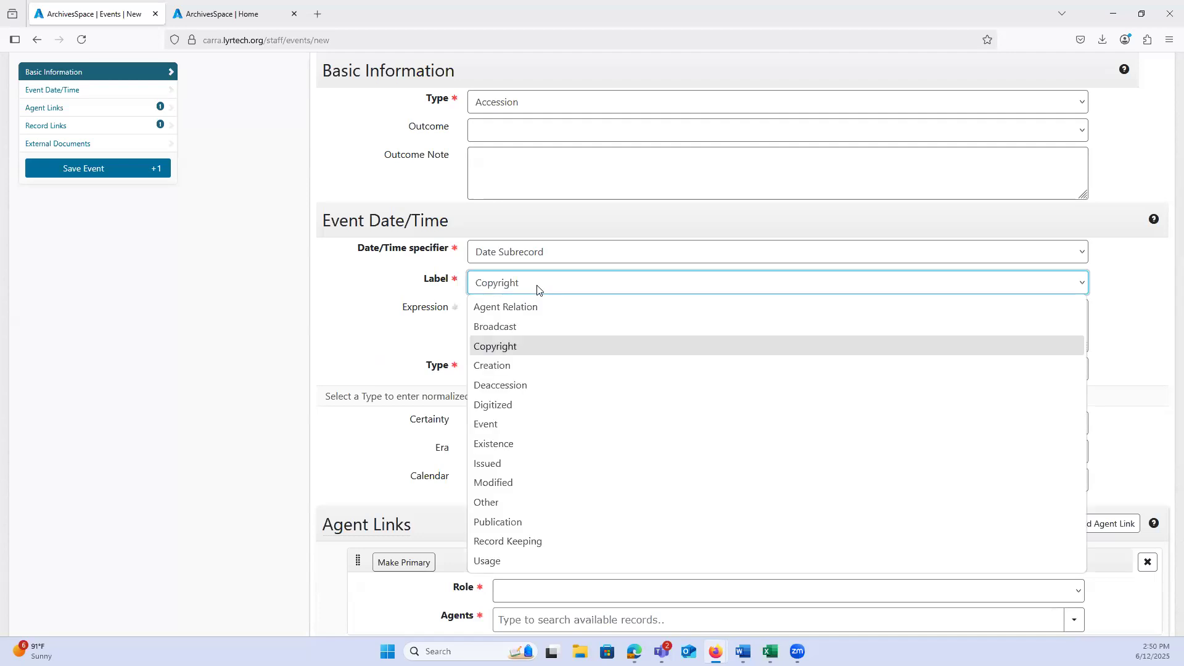
pyautogui.click(539, 290)
pyautogui.click(538, 290)
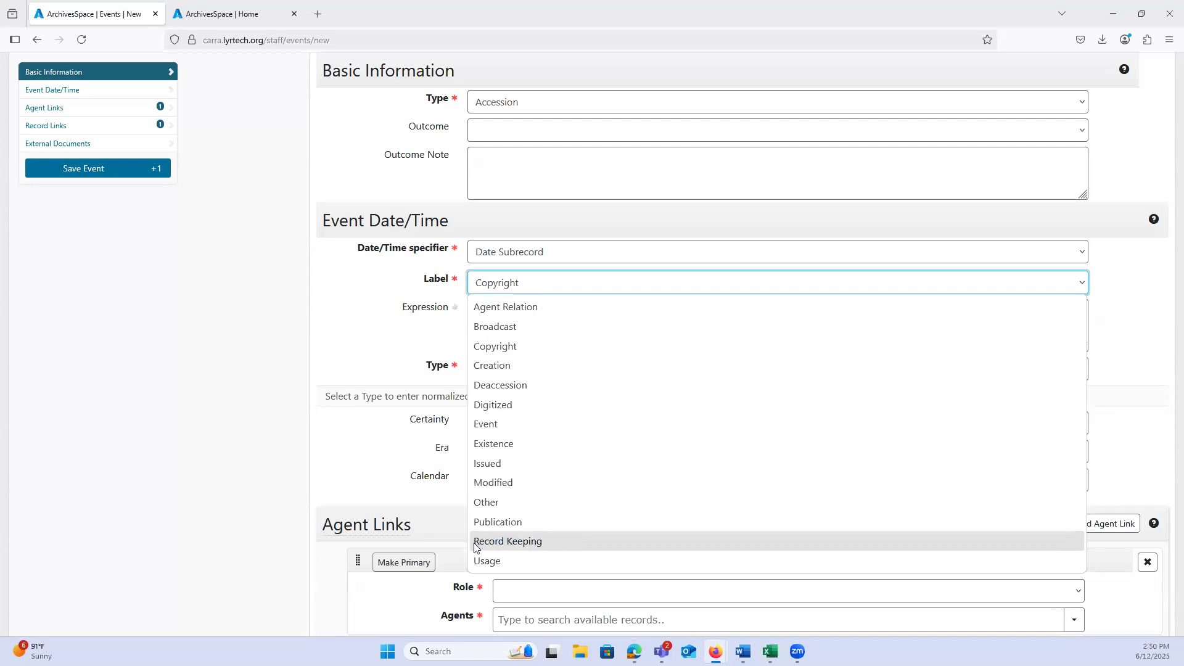
pyautogui.click(536, 543)
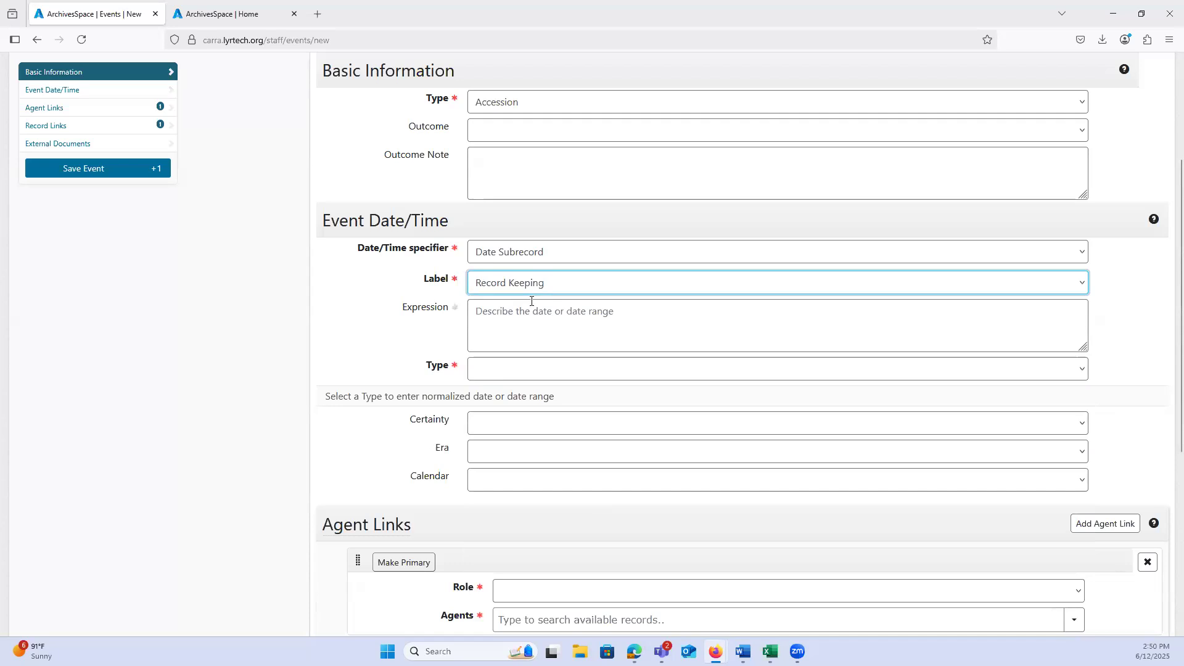
pyautogui.click(481, 293)
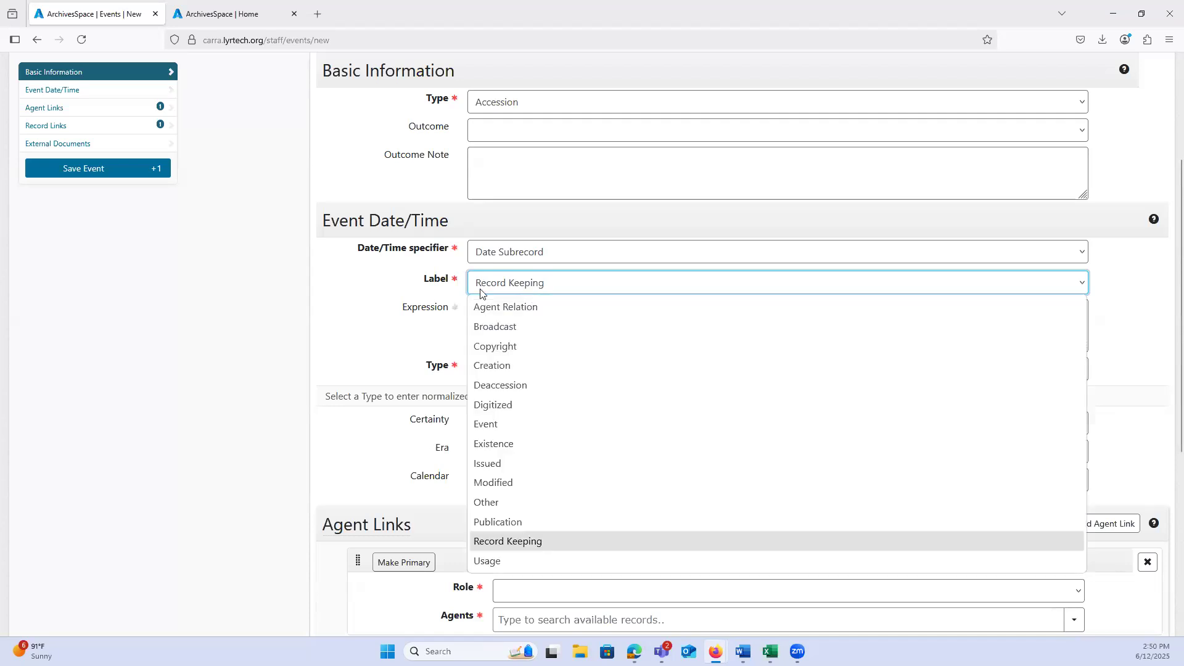
pyautogui.click(485, 306)
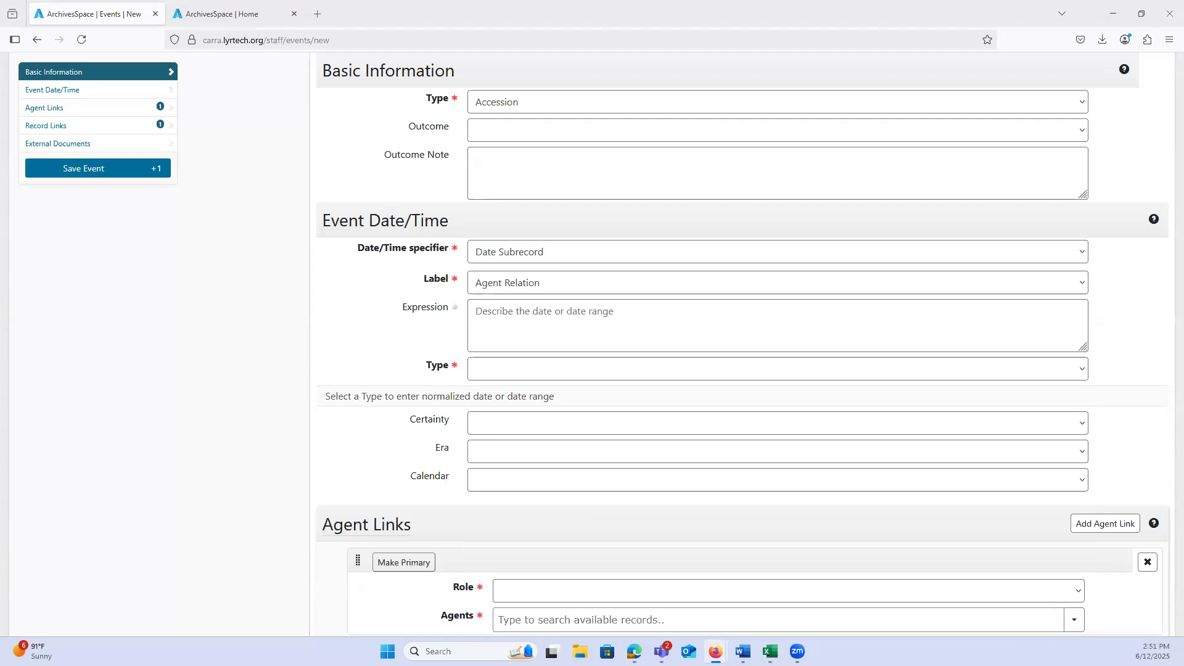
# Step: Leave the new event form without saving and return to the ArchivesSpace home page
pyautogui.scroll(3, 219, 373)
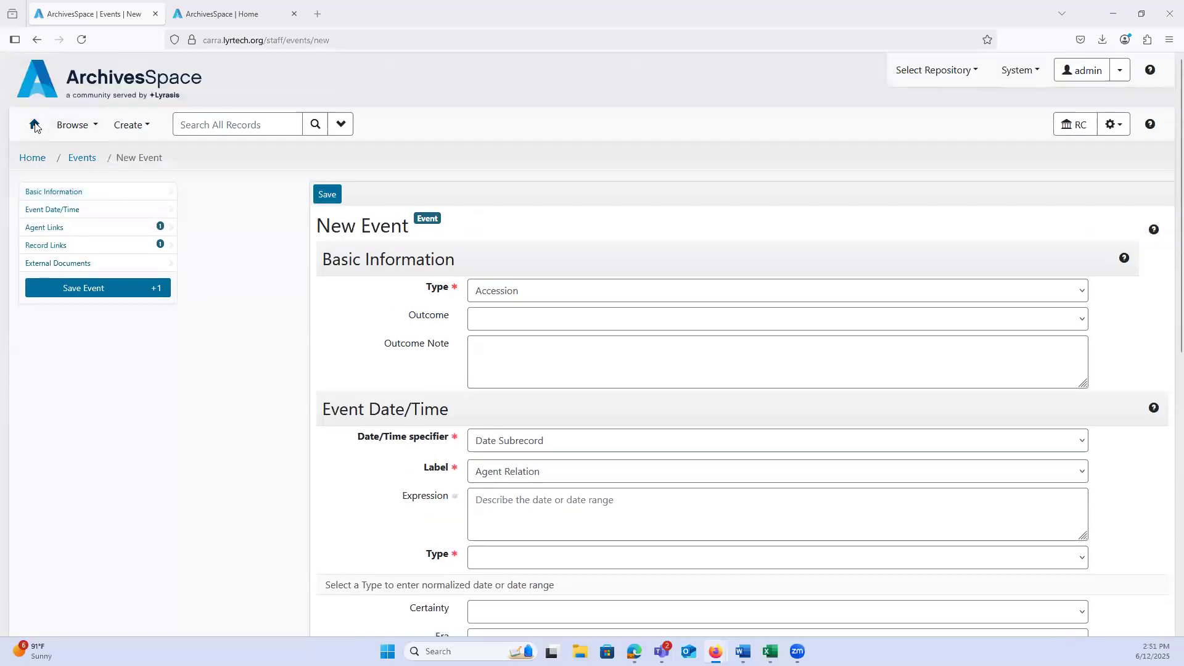
pyautogui.click(35, 124)
pyautogui.click(597, 370)
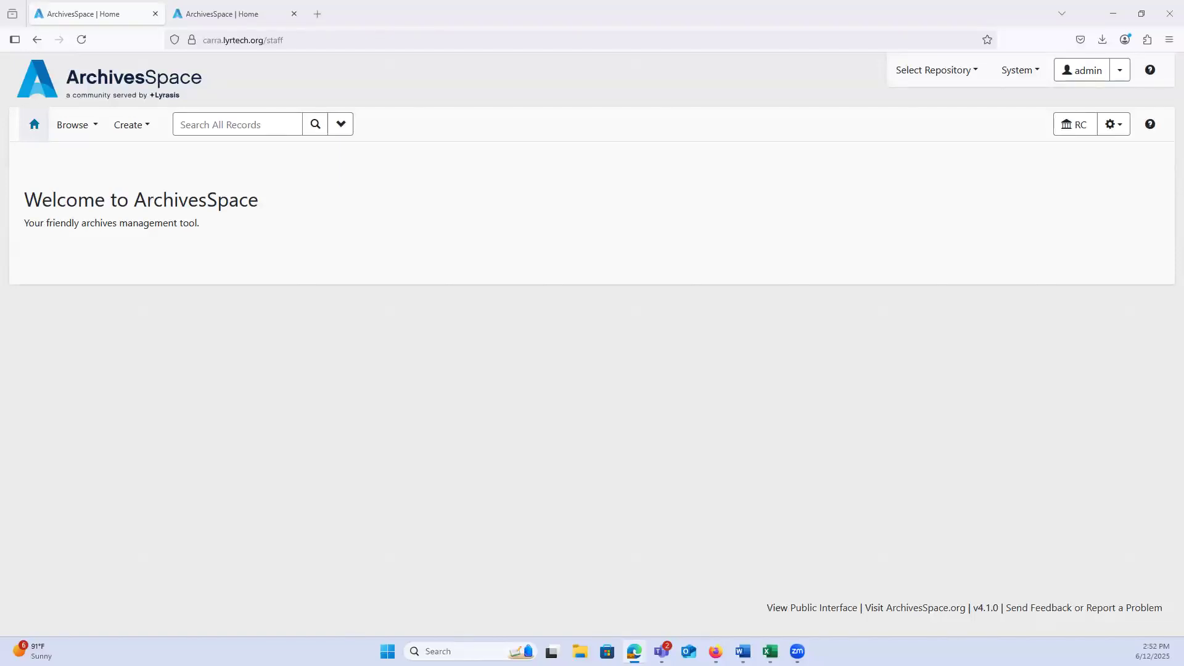
pyautogui.hotkey('alt', 'Tab')
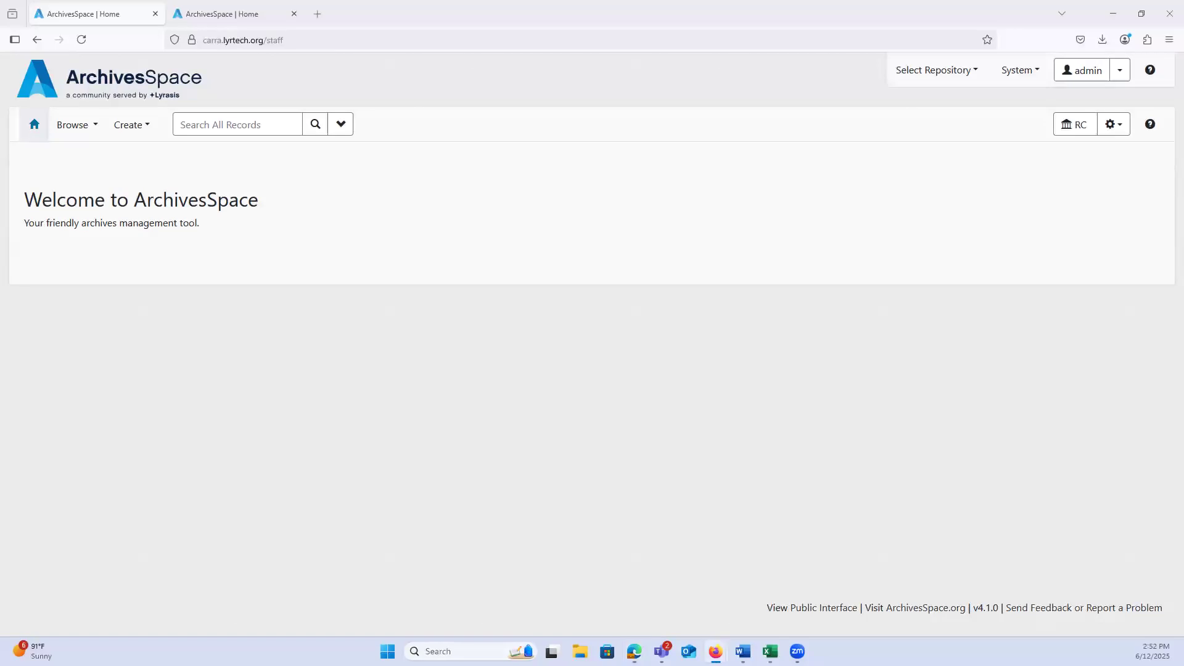